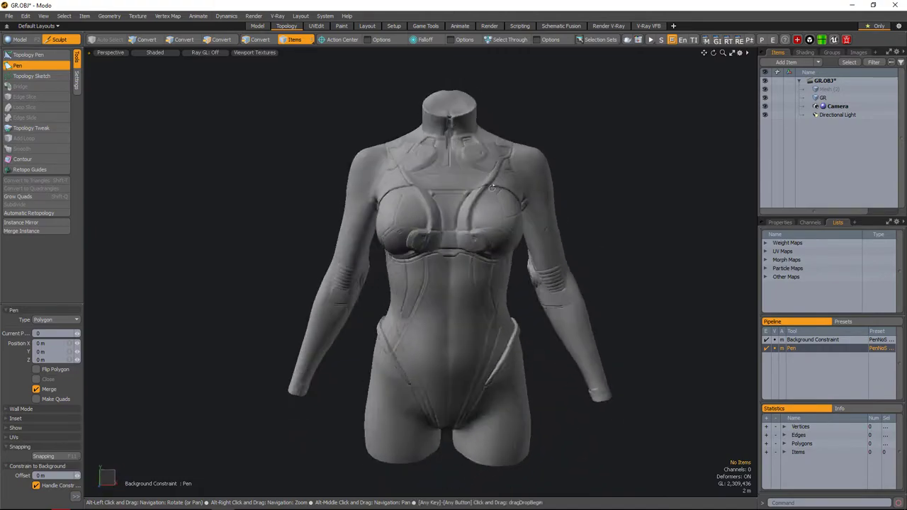
- Draw the first quad with the Pen on the sculpt where the shoulder strap meets the upper chest band
{"action": "scroll", "coordinate": [515, 251], "scroll_direction": "down", "scroll_amount": 5}
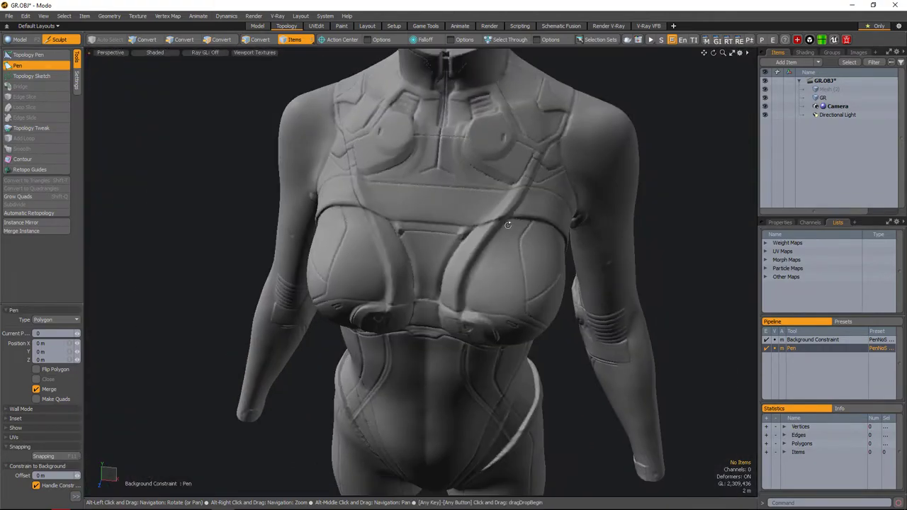
{"action": "scroll", "coordinate": [468, 281], "scroll_direction": "up", "scroll_amount": 5}
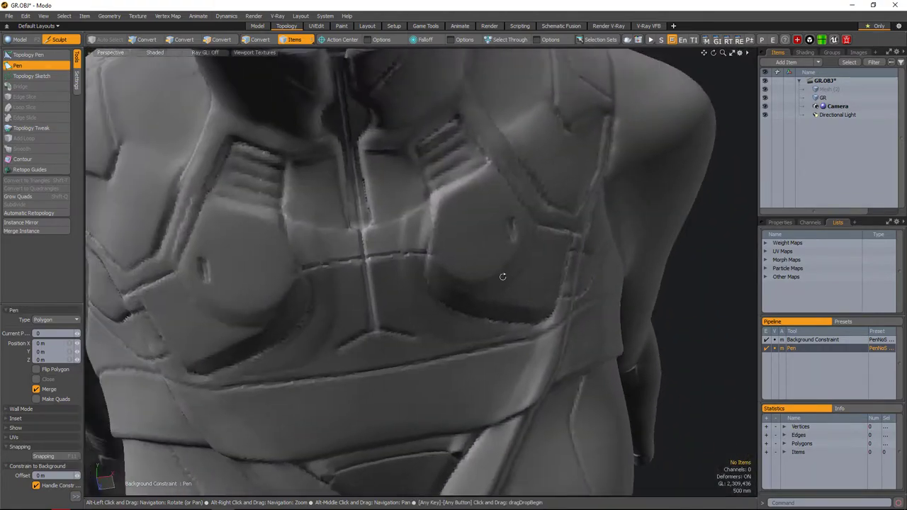
{"action": "scroll", "coordinate": [468, 281], "scroll_direction": "down", "scroll_amount": 1}
{"action": "scroll", "coordinate": [411, 249], "scroll_direction": "down", "scroll_amount": 4}
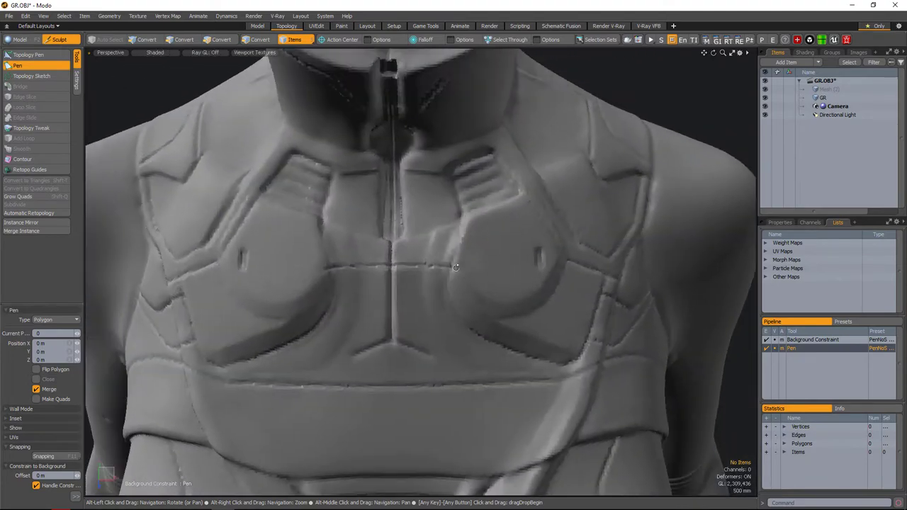
{"action": "scroll", "coordinate": [499, 281], "scroll_direction": "up", "scroll_amount": 6}
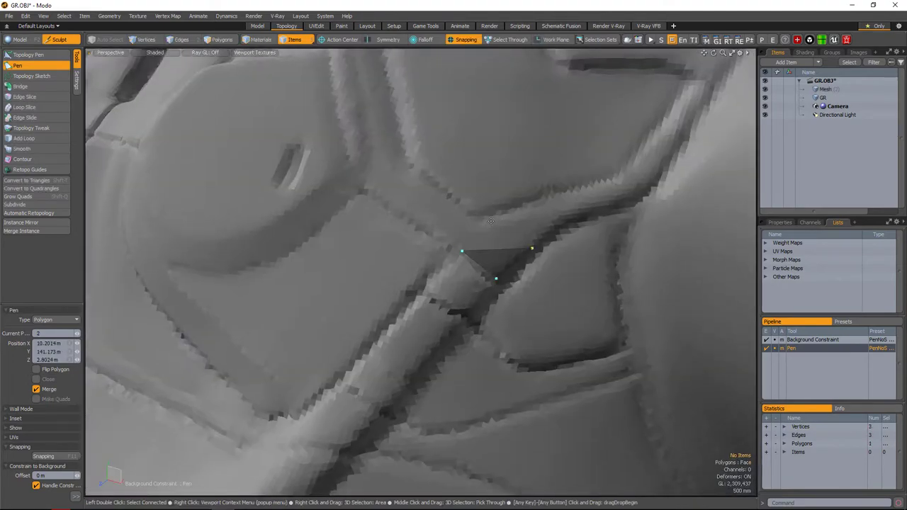
{"action": "left_click_drag", "start_coordinate": [514, 227], "coordinate": [263, 203], "text": "alt"}
- Extend quads from the first polygon with the Topology Pen along the raised band beside the round chest plate, up to the collar
{"action": "left_click", "coordinate": [28, 55]}
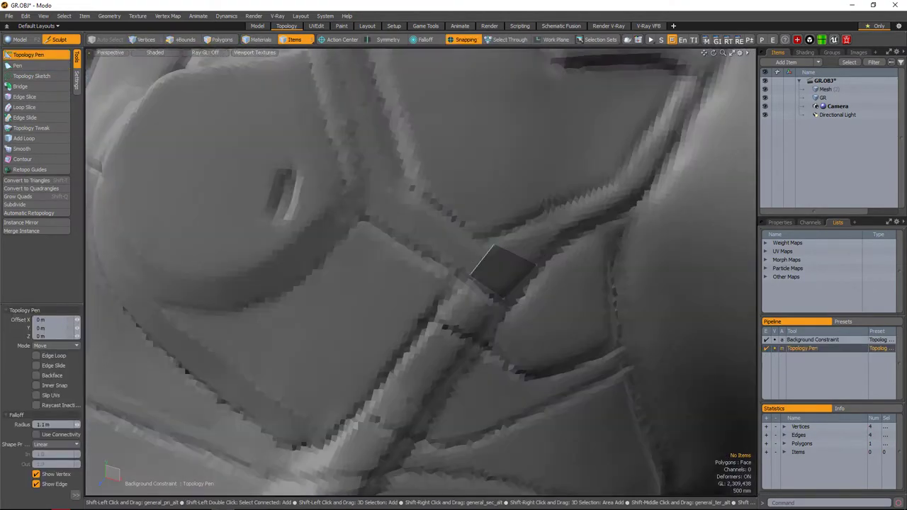
{"action": "left_click_drag", "start_coordinate": [439, 256], "coordinate": [444, 231], "text": "alt"}
{"action": "scroll", "coordinate": [496, 319], "scroll_direction": "down", "scroll_amount": 3}
{"action": "scroll", "coordinate": [615, 490], "scroll_direction": "up", "scroll_amount": 3}
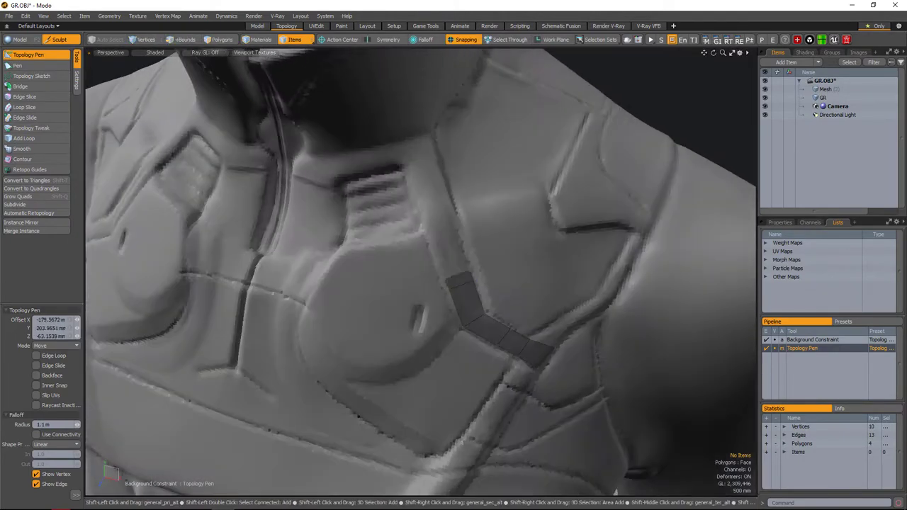
{"action": "left_click_drag", "start_coordinate": [615, 490], "coordinate": [436, 202], "text": "alt"}
{"action": "left_click_drag", "start_coordinate": [454, 234], "coordinate": [494, 245], "text": "alt"}
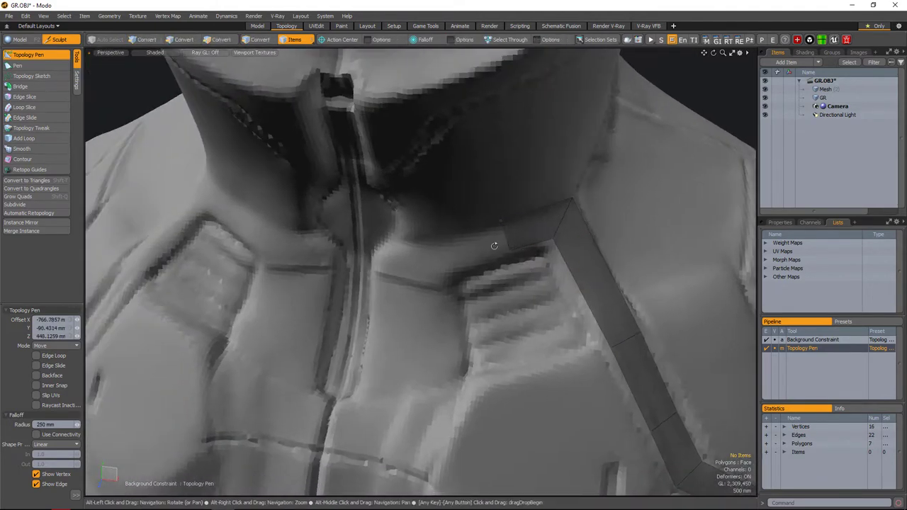
- Continue the quad strip along the collar base to the zipper, down the panel beside it and between the round chest plates
{"action": "left_click_drag", "start_coordinate": [435, 275], "coordinate": [483, 206], "text": "alt"}
{"action": "left_click_drag", "start_coordinate": [484, 206], "coordinate": [488, 249], "text": "shift"}
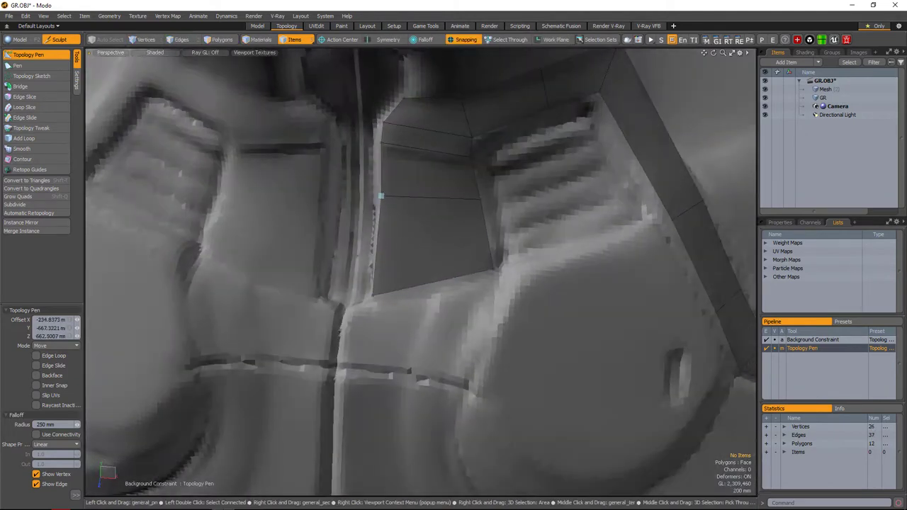
{"action": "left_click_drag", "start_coordinate": [381, 195], "coordinate": [426, 255], "text": "alt"}
{"action": "left_click_drag", "start_coordinate": [469, 281], "coordinate": [383, 305], "text": "alt"}
{"action": "left_click_drag", "start_coordinate": [390, 307], "coordinate": [424, 259], "text": "shift"}
{"action": "left_click", "coordinate": [418, 280], "text": "shift"}
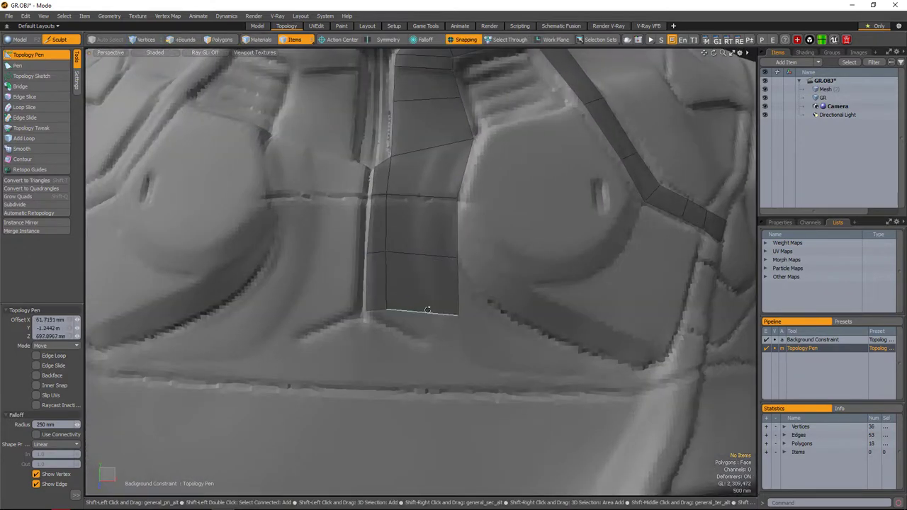
- Fit the central strip's lower outer corner to the chest plate's curve and split the strip lengthwise with an edge loop
{"action": "left_click_drag", "start_coordinate": [427, 310], "coordinate": [420, 240], "text": "alt"}
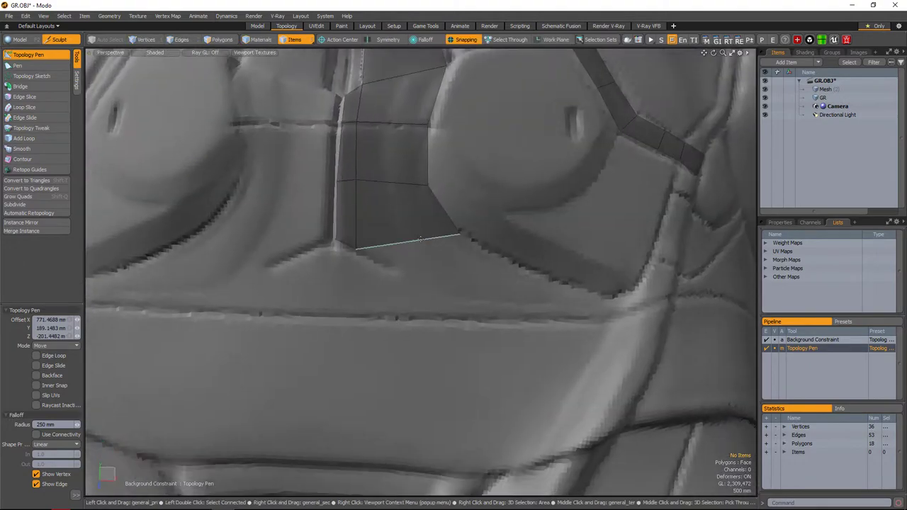
{"action": "left_click", "coordinate": [416, 233], "text": "shift"}
{"action": "scroll", "coordinate": [407, 308], "scroll_direction": "down", "scroll_amount": 6}
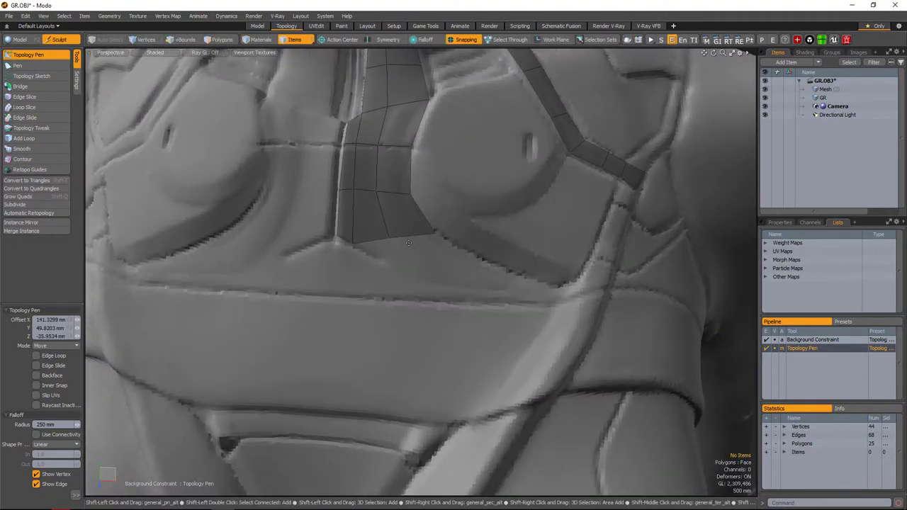
- Extend quads from the central strip along the groove under the chest plate toward the shoulder strap
{"action": "left_click_drag", "start_coordinate": [415, 284], "coordinate": [438, 281], "text": "alt"}
{"action": "scroll", "coordinate": [438, 281], "scroll_direction": "up", "scroll_amount": 8}
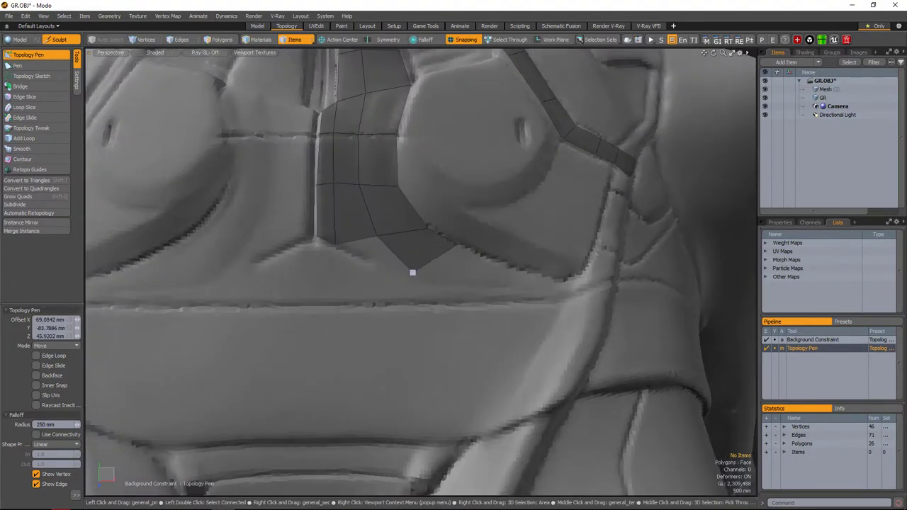
{"action": "left_click", "coordinate": [514, 270], "text": "shift"}
{"action": "left_click_drag", "start_coordinate": [514, 270], "coordinate": [467, 269], "text": "alt"}
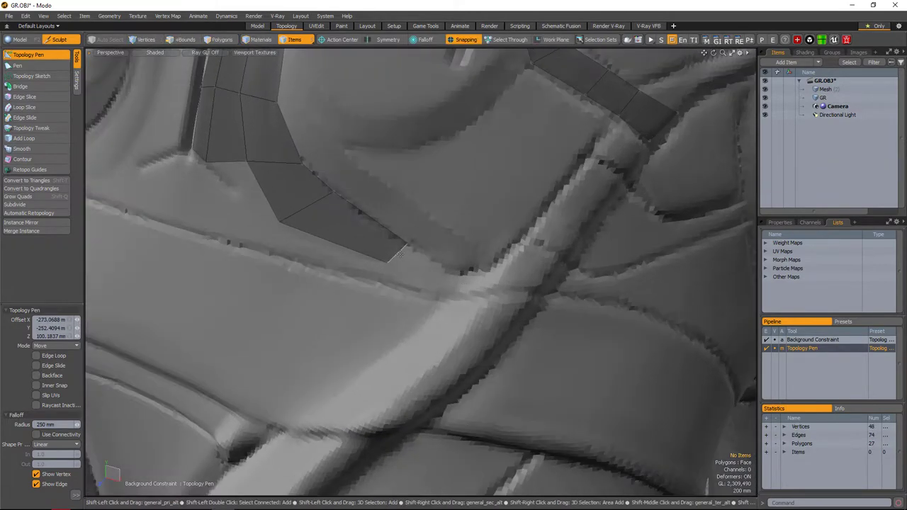
{"action": "scroll", "coordinate": [467, 272], "scroll_direction": "up", "scroll_amount": 5}
{"action": "scroll", "coordinate": [449, 291], "scroll_direction": "down", "scroll_amount": 5}
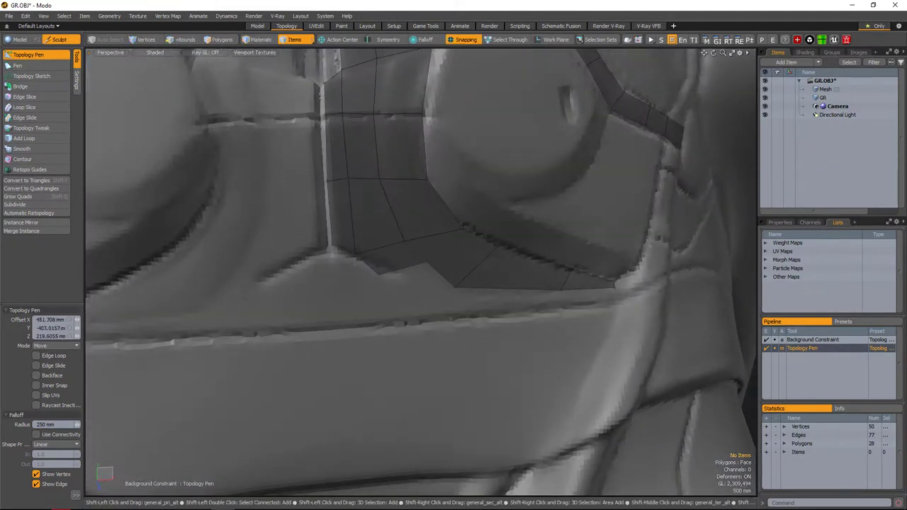
- Fill the area under the diagonal groove at the center and extend quads down to the horizontal chest seam
{"action": "scroll", "coordinate": [401, 275], "scroll_direction": "down", "scroll_amount": 4}
{"action": "scroll", "coordinate": [405, 239], "scroll_direction": "up", "scroll_amount": 4}
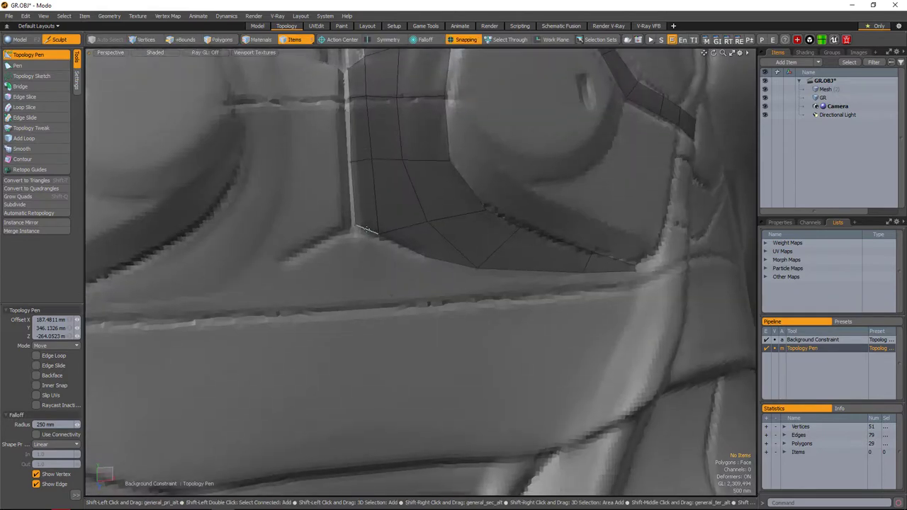
{"action": "left_click_drag", "start_coordinate": [385, 302], "coordinate": [418, 312], "text": "alt"}
{"action": "left_click", "coordinate": [428, 317], "text": "shift"}
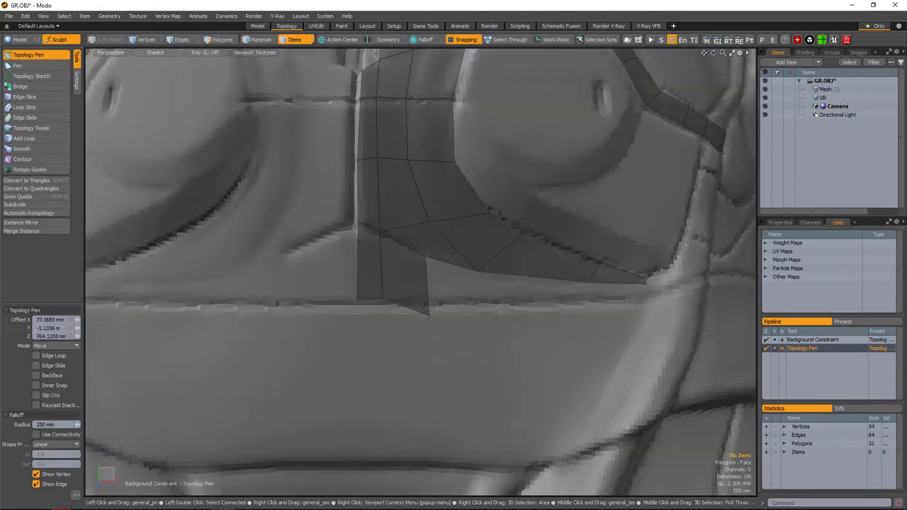
{"action": "scroll", "coordinate": [452, 293], "scroll_direction": "up", "scroll_amount": 3}
{"action": "left_click", "coordinate": [452, 293], "text": "shift"}
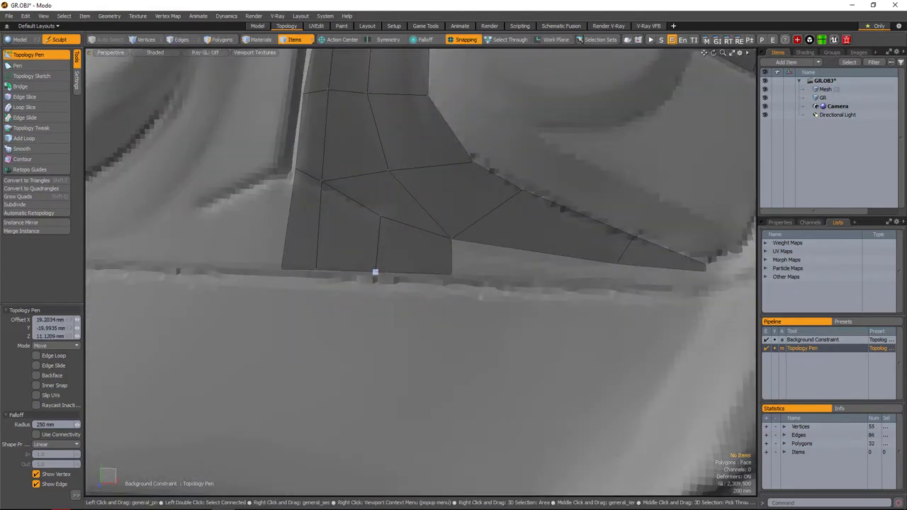
- Continue the lower row of quads along the horizontal chest seam to the inner edge of the shoulder strap
{"action": "scroll", "coordinate": [375, 272], "scroll_direction": "down", "scroll_amount": 4}
{"action": "scroll", "coordinate": [456, 279], "scroll_direction": "up", "scroll_amount": 4}
{"action": "left_click_drag", "start_coordinate": [456, 280], "coordinate": [485, 290], "text": "alt"}
{"action": "left_click", "coordinate": [466, 279], "text": "shift"}
{"action": "left_click", "coordinate": [487, 260], "text": "shift"}
{"action": "scroll", "coordinate": [481, 312], "scroll_direction": "up", "scroll_amount": 2}
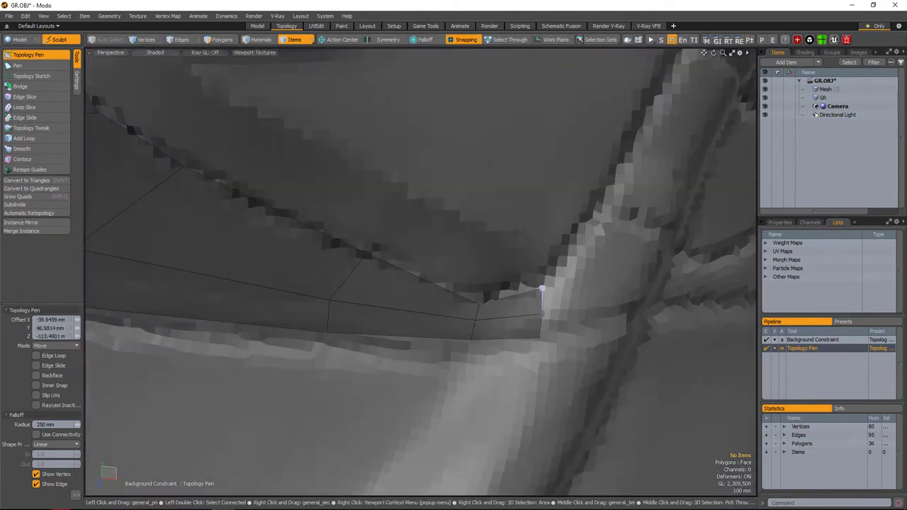
- Extend the two lower rows of quads across the shoulder strap and fit their vertices to its edges
{"action": "scroll", "coordinate": [540, 291], "scroll_direction": "down", "scroll_amount": 3}
{"action": "scroll", "coordinate": [541, 291], "scroll_direction": "up", "scroll_amount": 2}
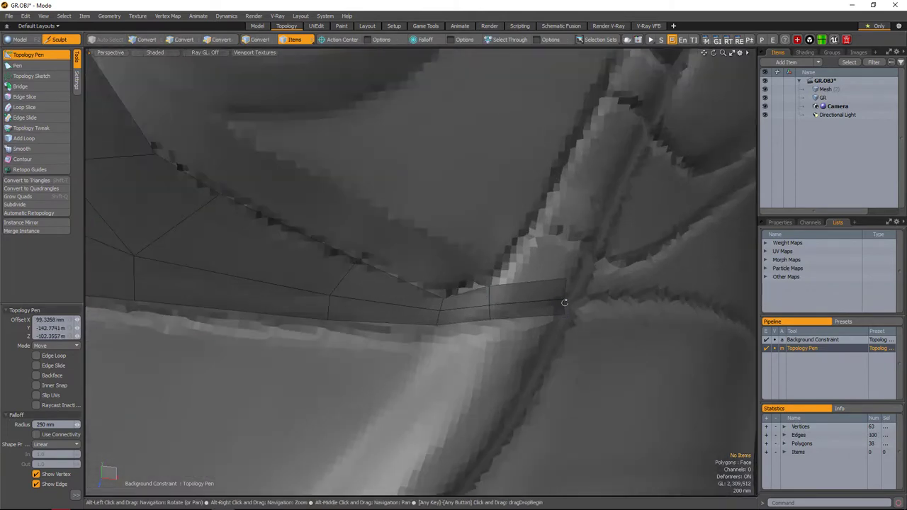
{"action": "scroll", "coordinate": [564, 302], "scroll_direction": "down", "scroll_amount": 5}
{"action": "scroll", "coordinate": [488, 299], "scroll_direction": "up", "scroll_amount": 5}
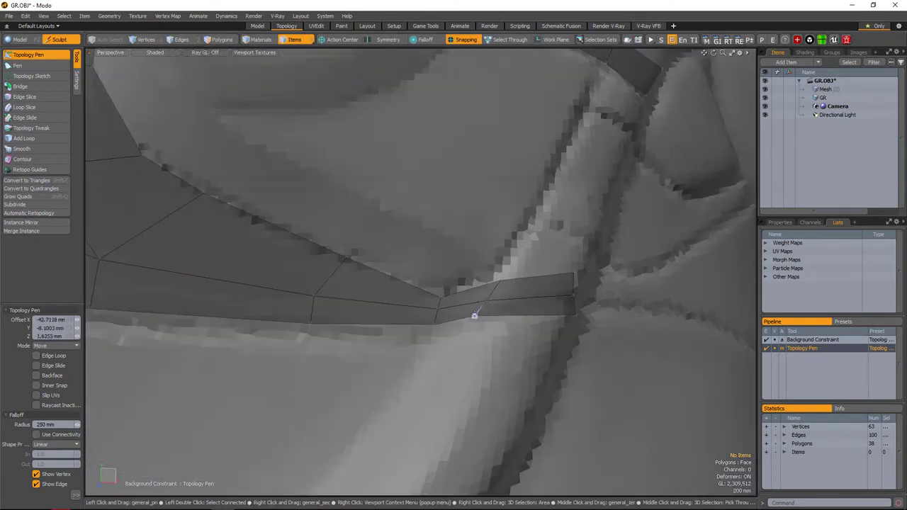
{"action": "left_click_drag", "start_coordinate": [474, 315], "coordinate": [517, 300], "text": "alt"}
{"action": "scroll", "coordinate": [521, 282], "scroll_direction": "down", "scroll_amount": 5}
{"action": "scroll", "coordinate": [506, 300], "scroll_direction": "up", "scroll_amount": 5}
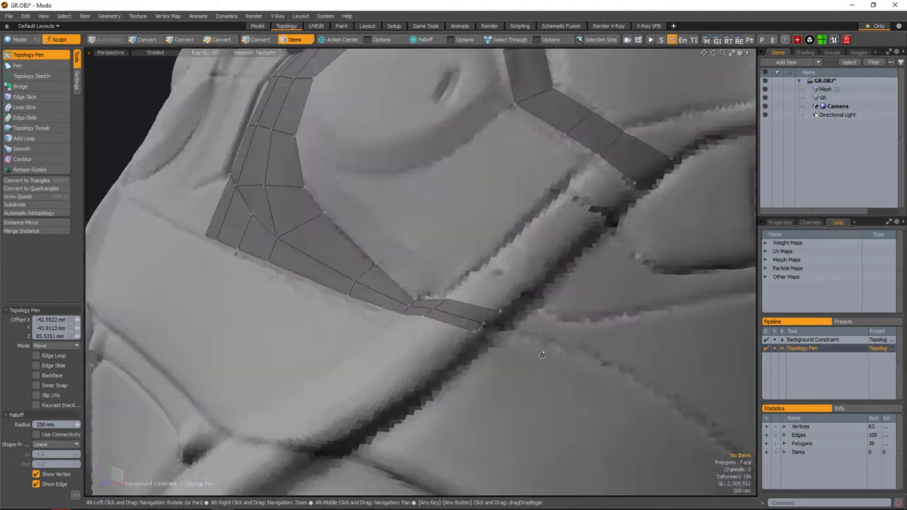
- Slice the polygons below the center line with Edge Slice, following the lower side of the diagonal groove
{"action": "scroll", "coordinate": [506, 300], "scroll_direction": "down", "scroll_amount": 4}
{"action": "scroll", "coordinate": [426, 298], "scroll_direction": "up", "scroll_amount": 5}
{"action": "mouse_move", "coordinate": [432, 312]}
{"action": "left_mouse_down", "text": "alt"}
{"action": "mouse_move", "coordinate": [482, 312]}
{"action": "mouse_move", "coordinate": [436, 323]}
{"action": "left_mouse_up", "text": "alt"}
{"action": "scroll", "coordinate": [441, 333], "scroll_direction": "up", "scroll_amount": 2}
{"action": "scroll", "coordinate": [441, 333], "scroll_direction": "up", "scroll_amount": 3}
{"action": "key", "text": "2"}
{"action": "key", "text": "c"}
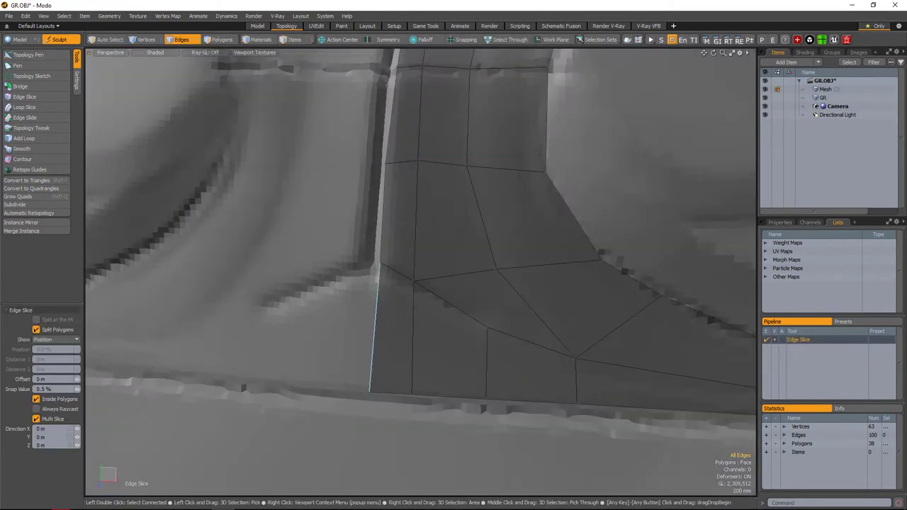
{"action": "left_click", "coordinate": [377, 319]}
{"action": "left_click", "coordinate": [486, 355]}
- Delete the two narrow polygons that cover the diagonal groove
{"action": "key", "text": "3"}
{"action": "left_click_drag", "start_coordinate": [397, 319], "coordinate": [365, 280], "text": "alt+shift"}
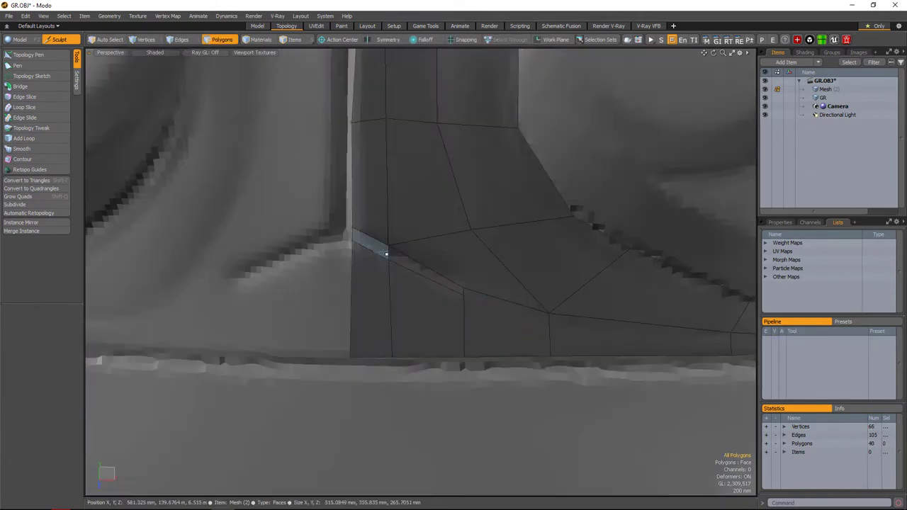
{"action": "key", "text": "c"}
- Slice edges from the center column through the inner vertex to the groove's end, and remove the surplus edge above the groove
{"action": "key", "text": "1"}
{"action": "scroll", "coordinate": [431, 297], "scroll_direction": "down", "scroll_amount": 3}
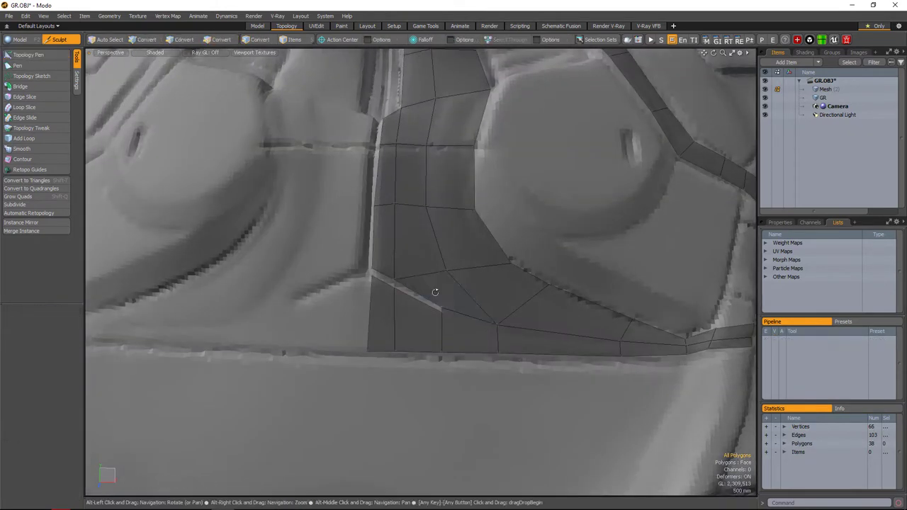
{"action": "scroll", "coordinate": [439, 276], "scroll_direction": "up", "scroll_amount": 3}
{"action": "left_click", "coordinate": [421, 191]}
{"action": "key", "text": "c"}
{"action": "left_click", "coordinate": [443, 273]}
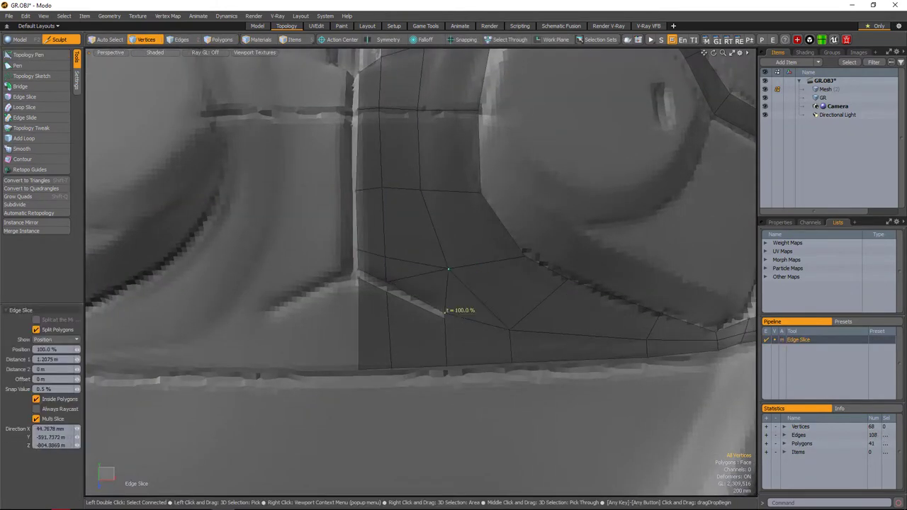
{"action": "key", "text": "1"}
{"action": "key", "text": "c"}
{"action": "scroll", "coordinate": [446, 273], "scroll_direction": "up", "scroll_amount": 3}
{"action": "left_click", "coordinate": [418, 254]}
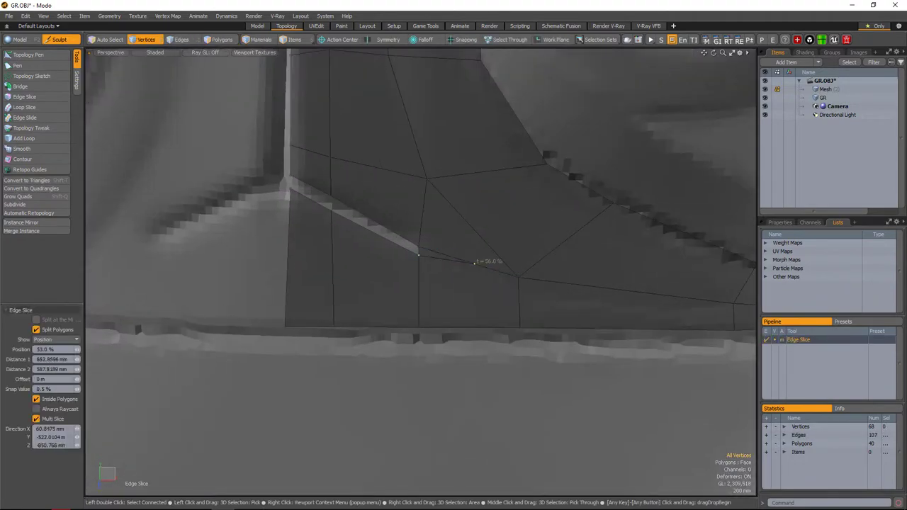
- Extend quads down the shoulder strap from the corner quad with the Topology Pen and join them to the lower rows
{"action": "scroll", "coordinate": [450, 286], "scroll_direction": "down", "scroll_amount": 6}
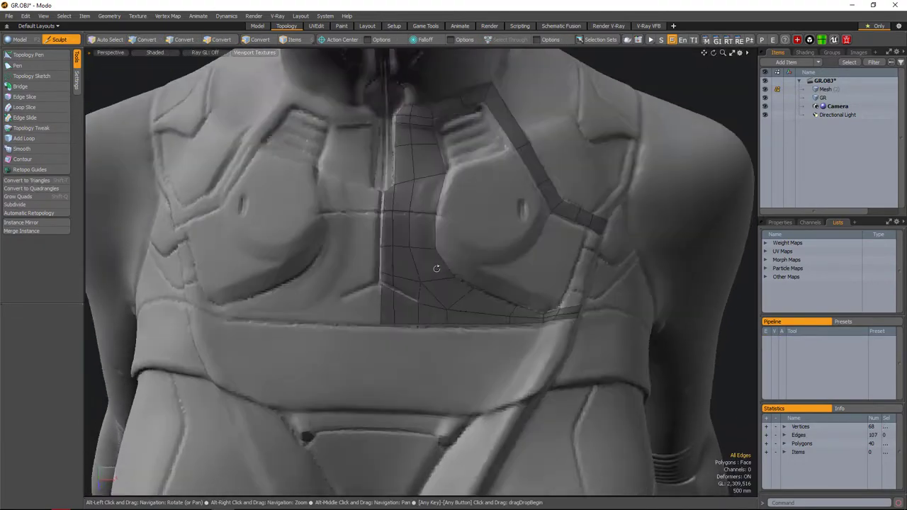
{"action": "scroll", "coordinate": [447, 296], "scroll_direction": "up", "scroll_amount": 4}
{"action": "left_click_drag", "start_coordinate": [448, 296], "coordinate": [460, 255], "text": "alt"}
{"action": "key", "text": "p"}
{"action": "scroll", "coordinate": [403, 263], "scroll_direction": "down", "scroll_amount": 4}
{"action": "scroll", "coordinate": [404, 265], "scroll_direction": "up", "scroll_amount": 5}
{"action": "scroll", "coordinate": [459, 255], "scroll_direction": "down", "scroll_amount": 5}
{"action": "scroll", "coordinate": [426, 274], "scroll_direction": "up", "scroll_amount": 10}
{"action": "left_click", "coordinate": [426, 274]}
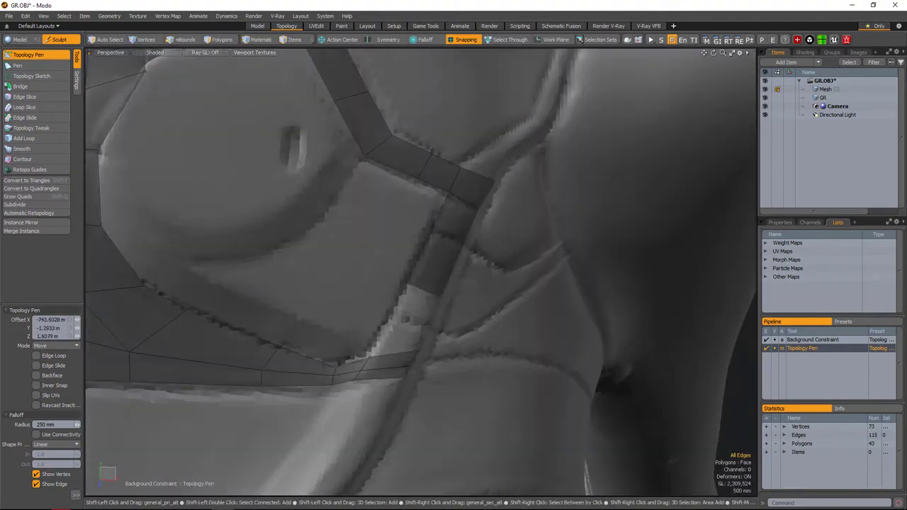
{"action": "scroll", "coordinate": [491, 253], "scroll_direction": "down", "scroll_amount": 5}
{"action": "left_click_drag", "start_coordinate": [490, 253], "coordinate": [468, 241], "text": "alt"}
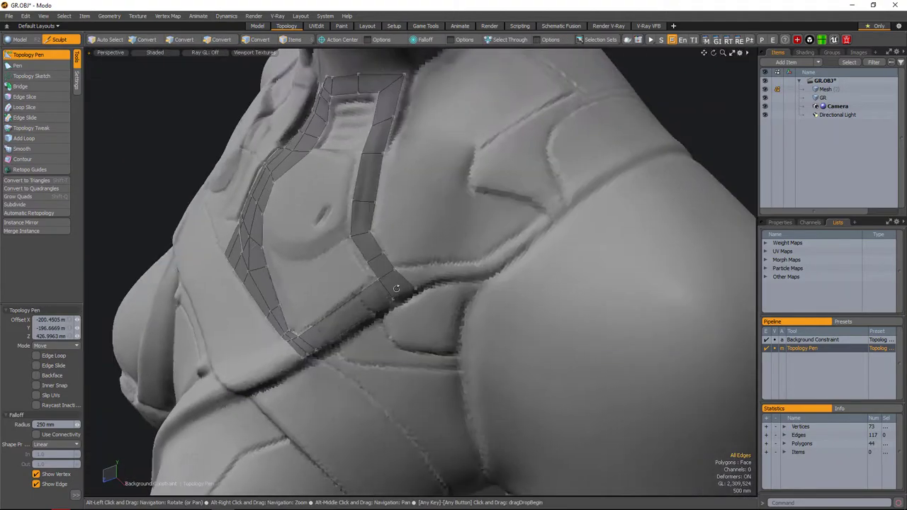
- Add an edge loop with Loop Slice across the panel beside the zipper, just above its lower edge
{"action": "scroll", "coordinate": [467, 241], "scroll_direction": "up", "scroll_amount": 6}
{"action": "left_click", "coordinate": [463, 254]}
{"action": "scroll", "coordinate": [464, 253], "scroll_direction": "down", "scroll_amount": 5}
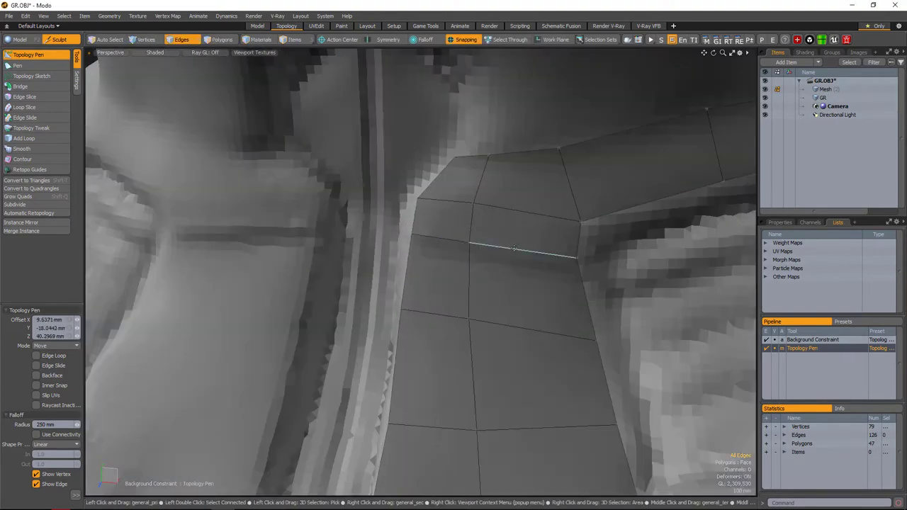
{"action": "scroll", "coordinate": [515, 248], "scroll_direction": "down", "scroll_amount": 5}
{"action": "scroll", "coordinate": [496, 255], "scroll_direction": "up", "scroll_amount": 8}
{"action": "key", "text": "alt+c"}
{"action": "left_click_drag", "start_coordinate": [567, 220], "coordinate": [425, 255]}
{"action": "key", "text": "y"}
{"action": "scroll", "coordinate": [496, 259], "scroll_direction": "down", "scroll_amount": 3}
- Slice an edge row across the panel beside the zipper, just below the upper row at the horizontal groove
{"action": "key", "text": "space"}
{"action": "key", "text": "space"}
{"action": "scroll", "coordinate": [426, 255], "scroll_direction": "up", "scroll_amount": 3}
{"action": "left_click", "coordinate": [426, 254]}
{"action": "key", "text": "c"}
{"action": "left_click", "coordinate": [546, 239]}
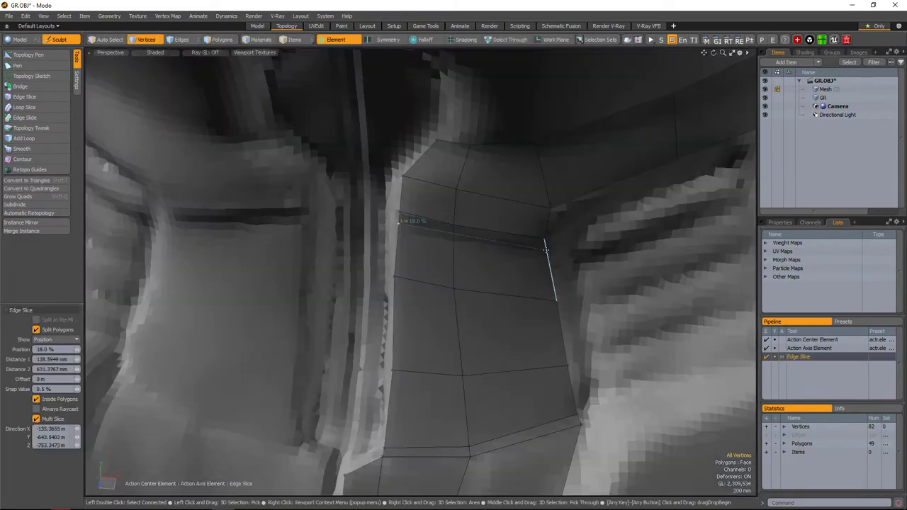
{"action": "left_click", "coordinate": [454, 226]}
{"action": "left_click", "coordinate": [396, 217]}
{"action": "key", "text": "space"}
- Move the vertices of the narrow row beside the zipper with Transform so it follows the horizontal groove
{"action": "left_click_drag", "start_coordinate": [396, 217], "coordinate": [530, 231], "text": "alt"}
{"action": "key", "text": "y"}
{"action": "left_click_drag", "start_coordinate": [455, 223], "coordinate": [417, 184], "text": "alt"}
{"action": "key", "text": "space"}
{"action": "key", "text": "space"}
{"action": "key", "text": "y"}
{"action": "key", "text": "space"}
{"action": "key", "text": "y"}
{"action": "key", "text": "space"}
- Select the panel's border edges along the zipper, set the action center to Selection and straighten them into a vertical line
{"action": "left_click", "coordinate": [417, 174]}
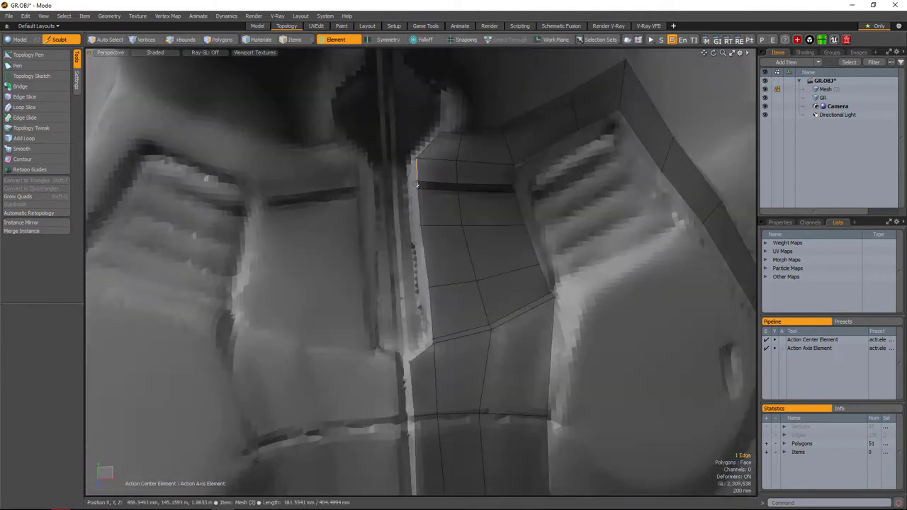
{"action": "left_click", "coordinate": [432, 315], "text": "shift"}
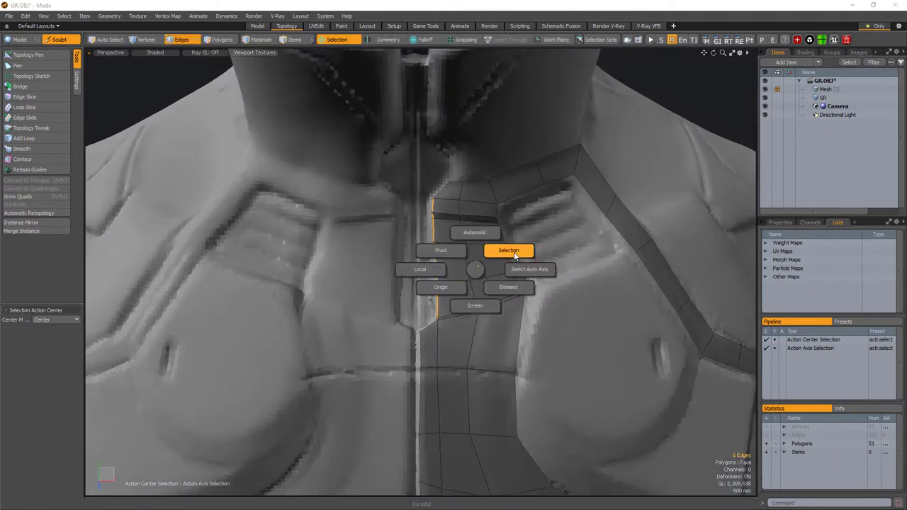
{"action": "left_click", "coordinate": [514, 252]}
{"action": "key", "text": "Return"}
{"action": "scroll", "coordinate": [472, 290], "scroll_direction": "up", "scroll_amount": 3}
{"action": "key", "text": "w"}
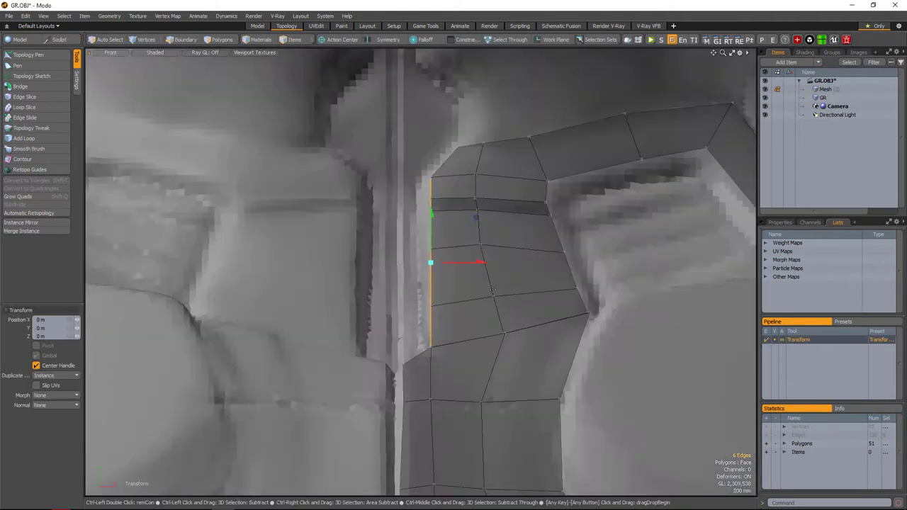
- Slide the vertices of the strip above the vented recess along their edges
{"action": "scroll", "coordinate": [449, 258], "scroll_direction": "down", "scroll_amount": 5}
{"action": "left_click_drag", "start_coordinate": [449, 258], "coordinate": [518, 217], "text": "alt"}
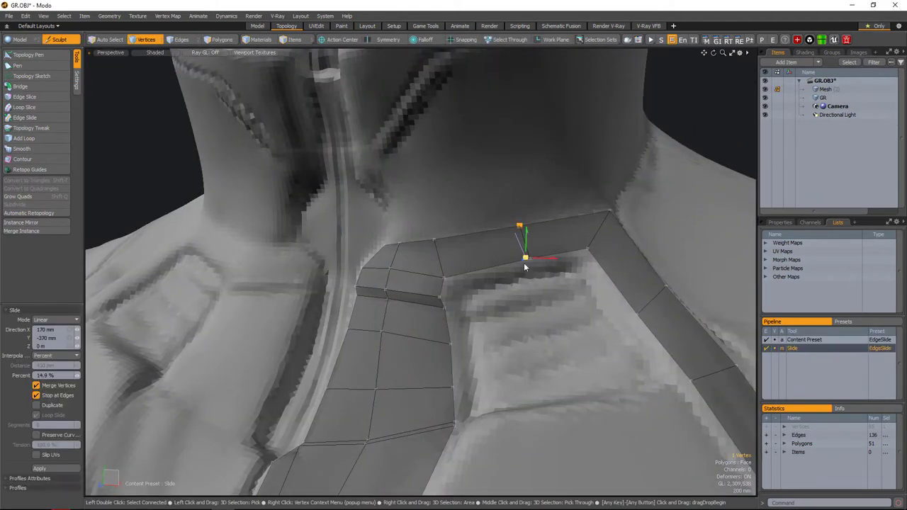
{"action": "left_click_drag", "start_coordinate": [522, 259], "coordinate": [513, 237], "text": "alt"}
- Select the six polygons curving around the chest cup and bevel them with Group Polygons enabled
{"action": "key", "text": "3"}
{"action": "left_click", "coordinate": [437, 287], "text": "ctrl"}
{"action": "key", "text": "b"}
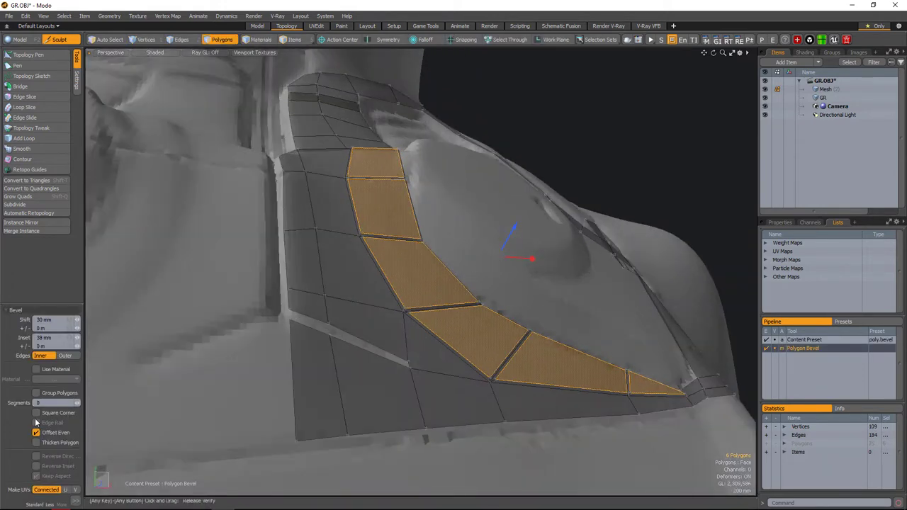
{"action": "left_click", "coordinate": [56, 389]}
- Reposition the border edges of the bevelled strip with Transform, using the Element action center
{"action": "left_click_drag", "start_coordinate": [538, 277], "coordinate": [444, 164], "text": "alt"}
{"action": "key", "text": "2"}
{"action": "key", "text": "shift+a"}
{"action": "key", "text": "y"}
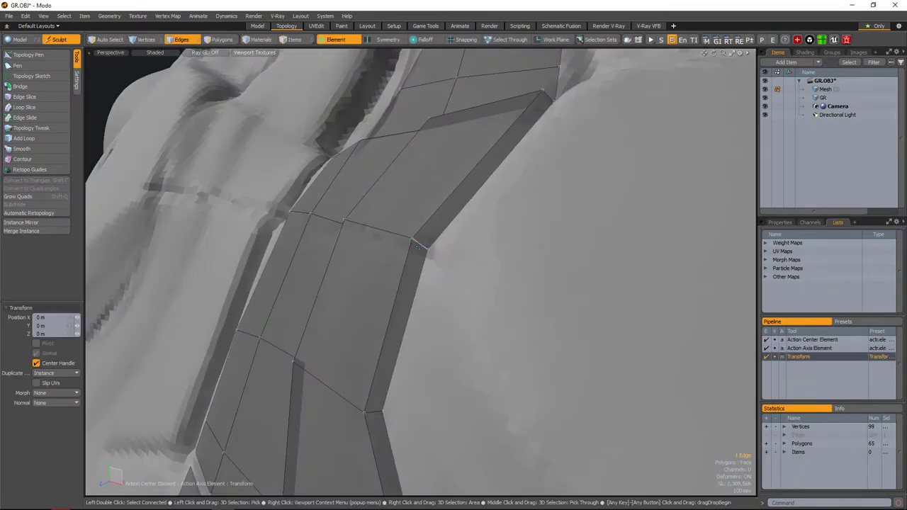
{"action": "left_click_drag", "start_coordinate": [418, 246], "coordinate": [453, 301], "text": "alt"}
{"action": "key", "text": "space"}
- Slide the short edge at the bevelled strip's lower corner along its neighbouring edges
{"action": "scroll", "coordinate": [468, 297], "scroll_direction": "up", "scroll_amount": 3}
{"action": "scroll", "coordinate": [467, 297], "scroll_direction": "up", "scroll_amount": 5}
{"action": "key", "text": "Tab"}
{"action": "scroll", "coordinate": [408, 269], "scroll_direction": "down", "scroll_amount": 5}
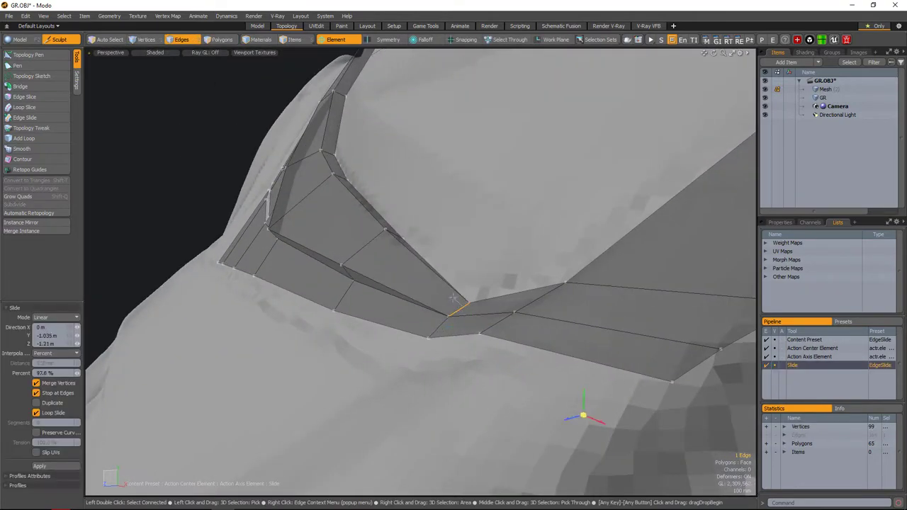
{"action": "scroll", "coordinate": [439, 269], "scroll_direction": "down", "scroll_amount": 4}
- Add narrow support rows with Loop Slice on both sides of the panel's kink beside the zipper
{"action": "key", "text": "2"}
{"action": "left_click_drag", "start_coordinate": [488, 244], "coordinate": [440, 272], "text": "alt"}
{"action": "key", "text": "1"}
{"action": "key", "text": "l"}
{"action": "key", "text": "alt+c"}
{"action": "key", "text": "1"}
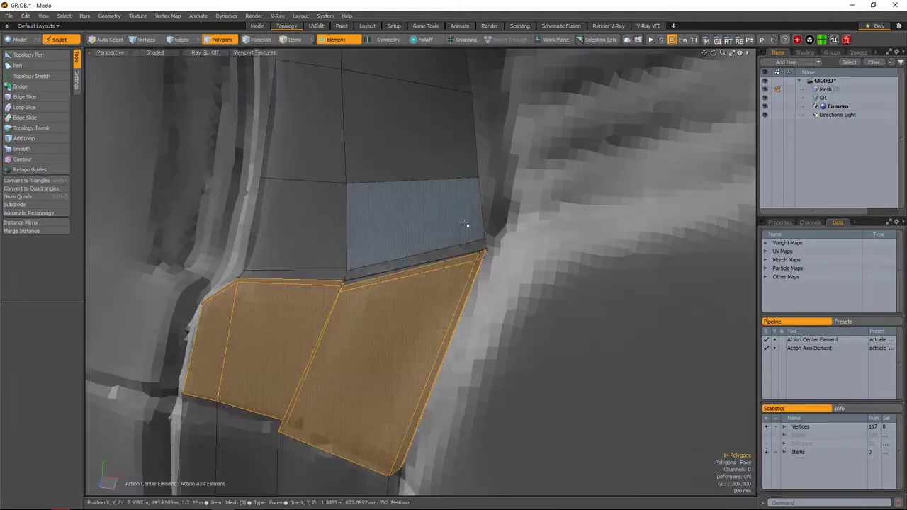
- Loop Slice the polygon column bordering the vented recess at 2.5% to add a support edge along its border
{"action": "left_click", "coordinate": [465, 224]}
{"action": "key", "text": "l"}
{"action": "key", "text": "alt+c"}
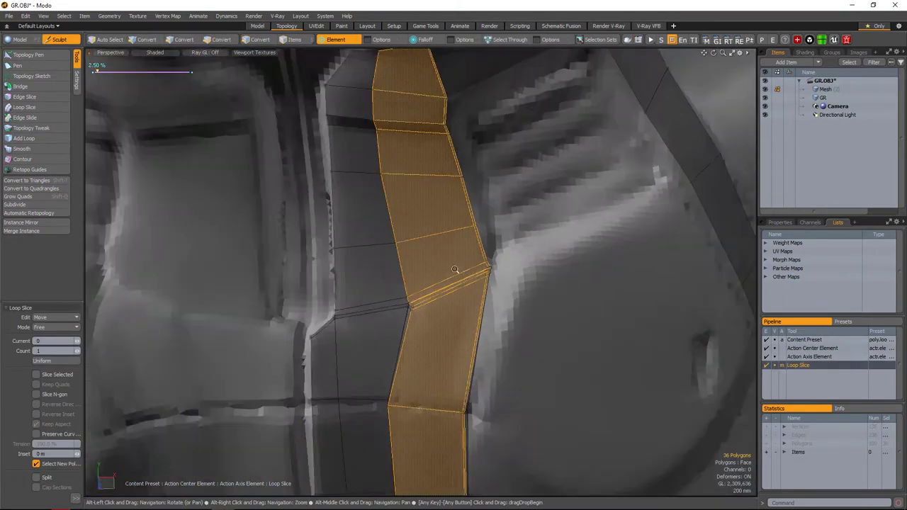
- Edge Slice the strip corners so the support edges connect, cutting at 4% at the vented recess's upper corner
{"action": "key", "text": "1"}
{"action": "left_click_drag", "start_coordinate": [455, 270], "coordinate": [492, 231], "text": "alt"}
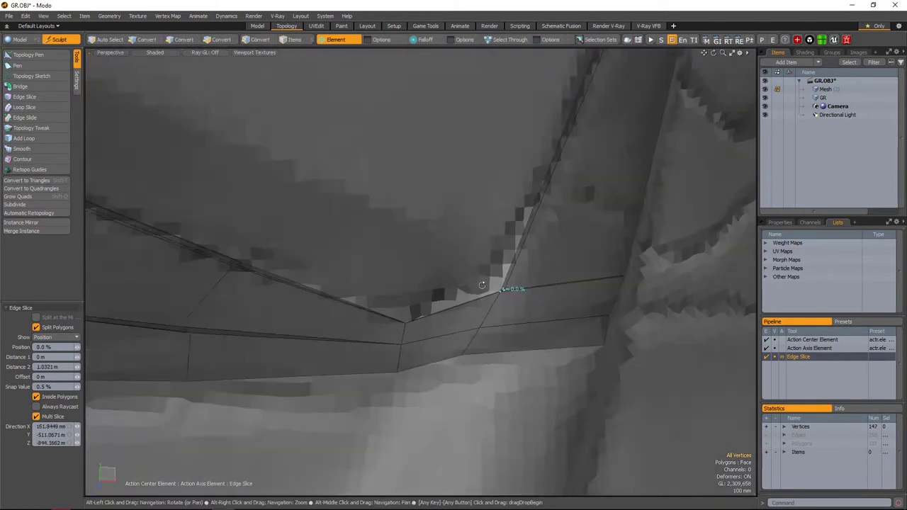
{"action": "key", "text": "2"}
{"action": "left_click_drag", "start_coordinate": [482, 285], "coordinate": [506, 270], "text": "alt"}
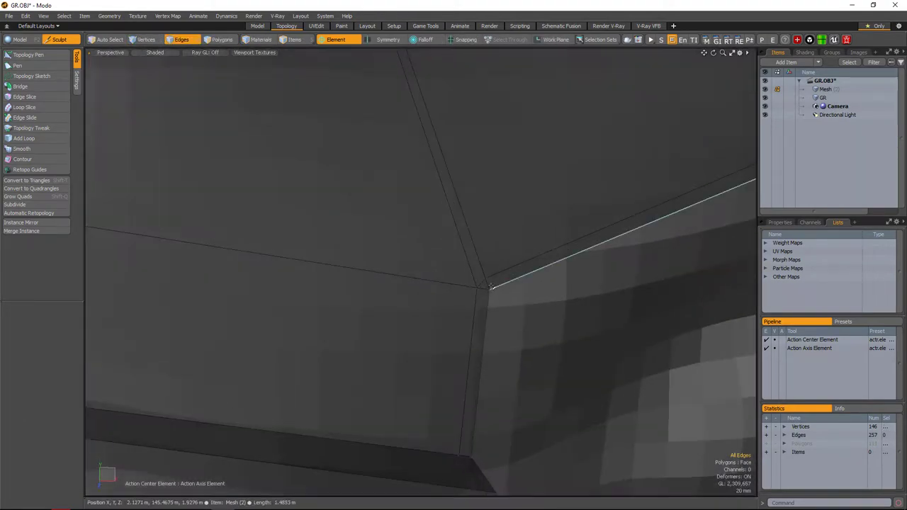
{"action": "key", "text": "c"}
{"action": "left_click", "coordinate": [517, 280]}
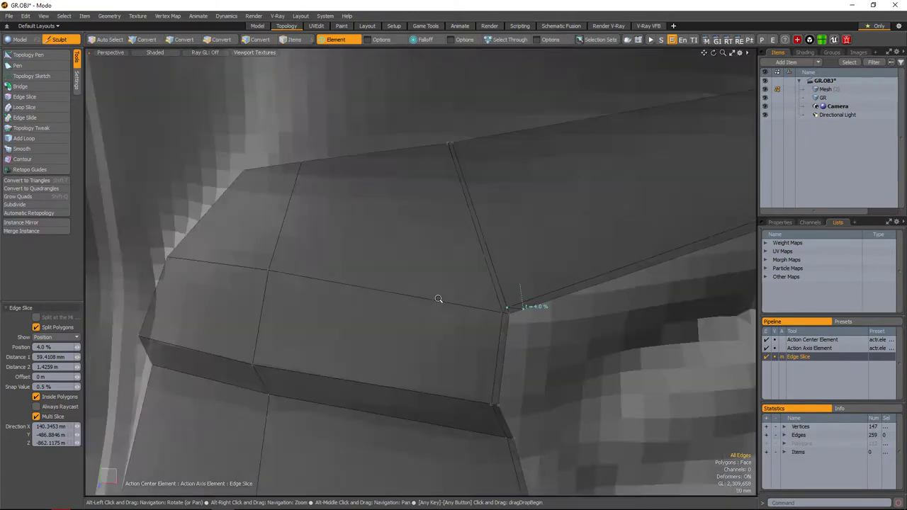
{"action": "key", "text": "space"}
- Slide the vertices along the panel's upper border beneath the collar to even out their spacing
{"action": "left_click_drag", "start_coordinate": [439, 299], "coordinate": [485, 366], "text": "alt"}
{"action": "left_click", "coordinate": [523, 293]}
{"action": "key", "text": "alt+s"}
{"action": "left_click_drag", "start_coordinate": [422, 260], "coordinate": [414, 250], "text": "alt"}
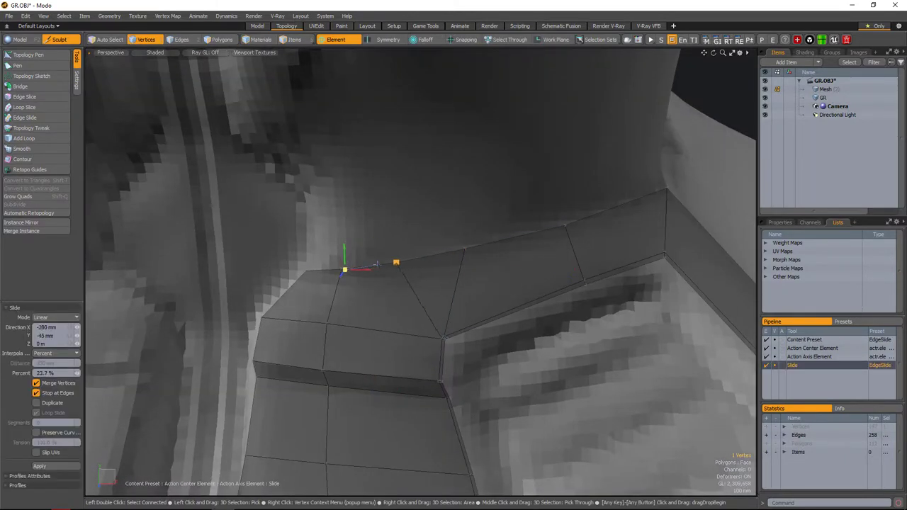
{"action": "key", "text": "space"}
- Loop Slice the strip above the vented recess at 2.5%, placing a support edge beside its outer corner
{"action": "scroll", "coordinate": [414, 247], "scroll_direction": "down", "scroll_amount": 3}
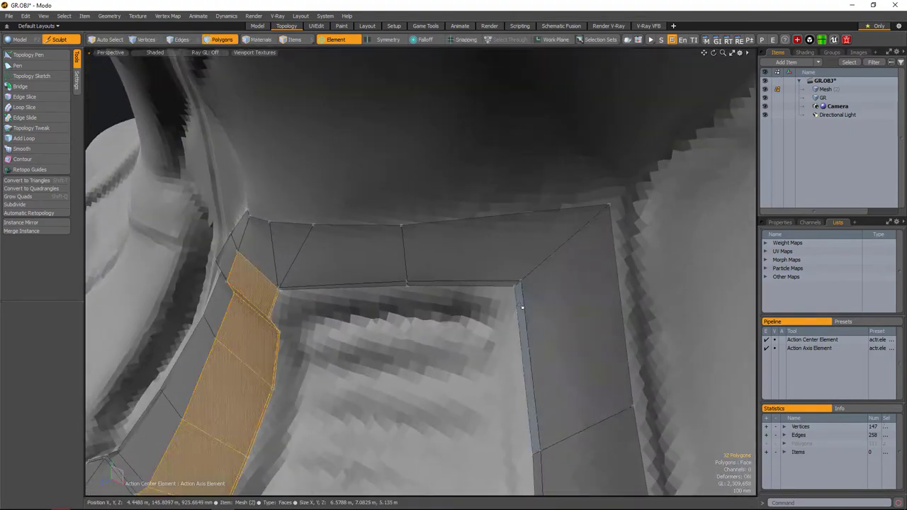
{"action": "key", "text": "1"}
{"action": "left_click", "coordinate": [522, 249]}
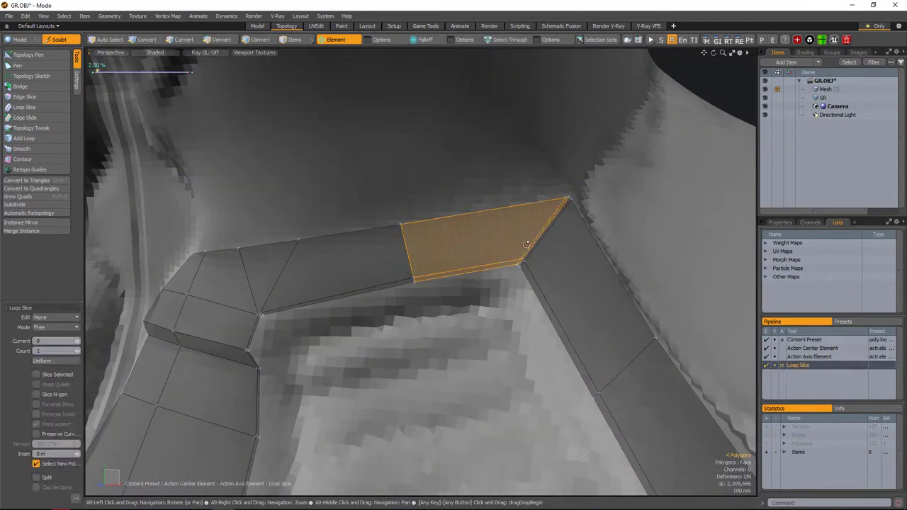
{"action": "left_click_drag", "start_coordinate": [523, 249], "coordinate": [589, 276], "text": "alt"}
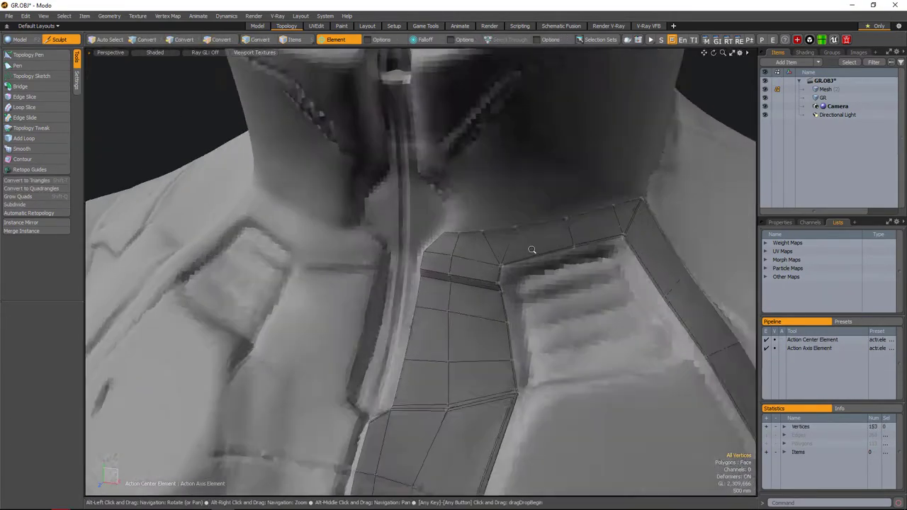
{"action": "right_click_drag", "start_coordinate": [588, 277], "coordinate": [588, 276], "text": "alt"}
- Slide the small support edge at the vented recess's inner upper corner
{"action": "key", "text": "w"}
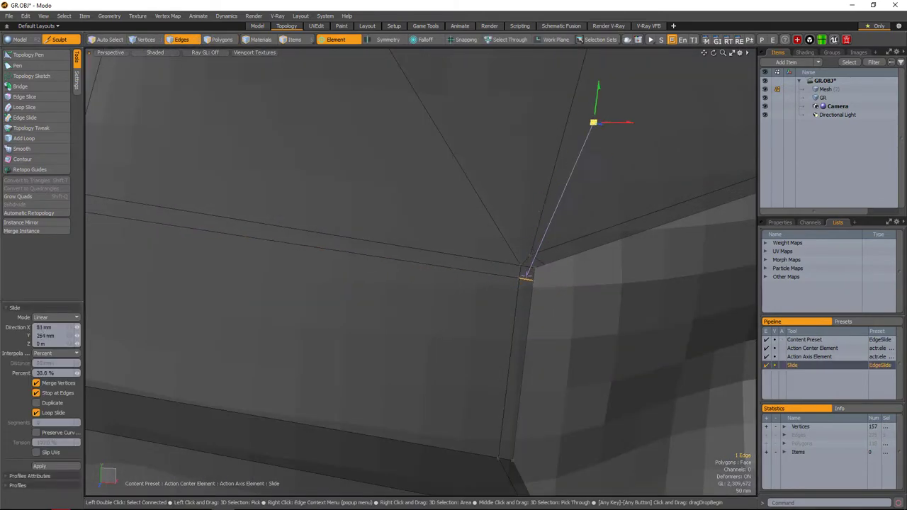
{"action": "key", "text": "2"}
{"action": "left_click_drag", "start_coordinate": [588, 276], "coordinate": [441, 270], "text": "alt"}
{"action": "right_click_drag", "start_coordinate": [440, 270], "coordinate": [460, 258], "text": "alt"}
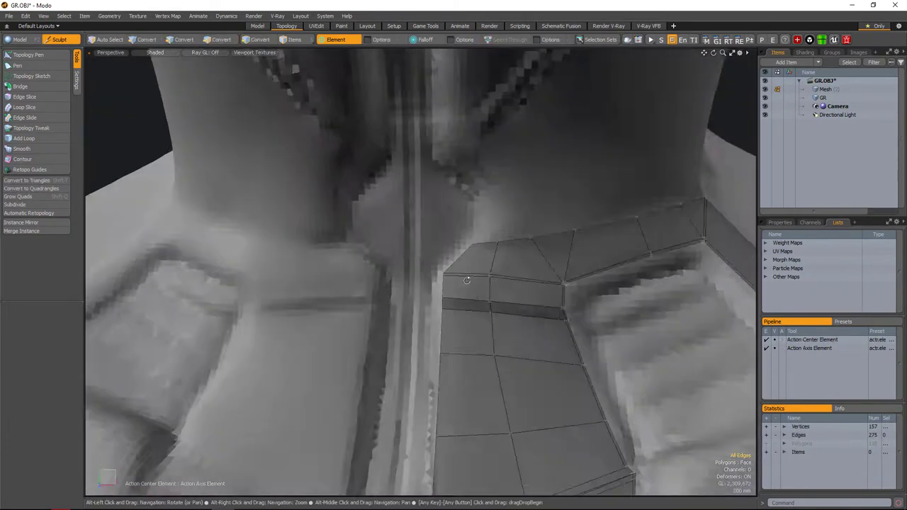
- Extend quads with the Topology Pen from the panel's upper border around the collar's base and up beside the zipper
{"action": "left_click_drag", "start_coordinate": [461, 259], "coordinate": [500, 263], "text": "alt"}
{"action": "left_click", "coordinate": [29, 55]}
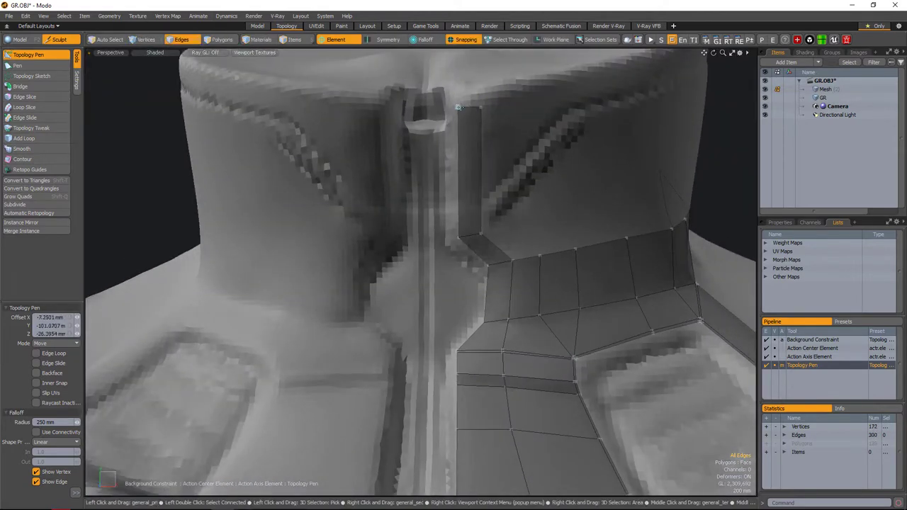
{"action": "left_click_drag", "start_coordinate": [458, 107], "coordinate": [499, 249], "text": "alt"}
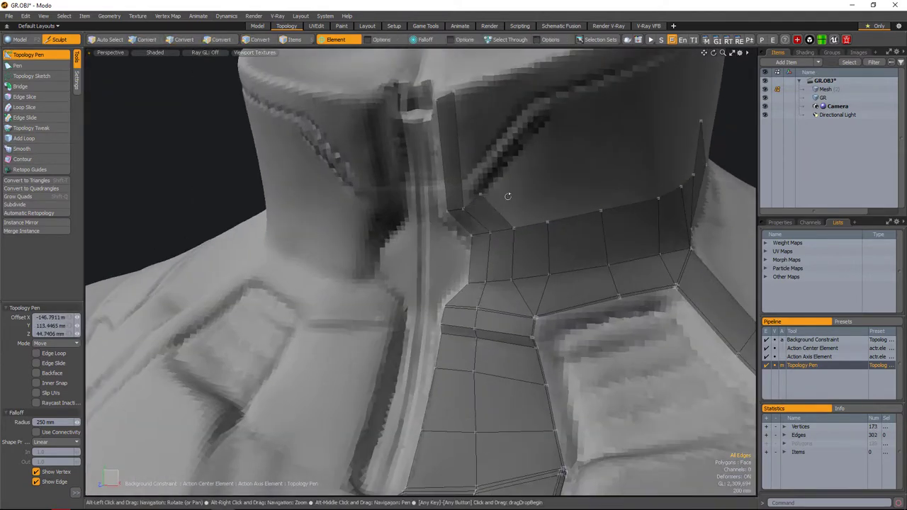
{"action": "left_click_drag", "start_coordinate": [507, 196], "coordinate": [463, 260], "text": "alt"}
{"action": "left_click_drag", "start_coordinate": [489, 201], "coordinate": [469, 250], "text": "alt"}
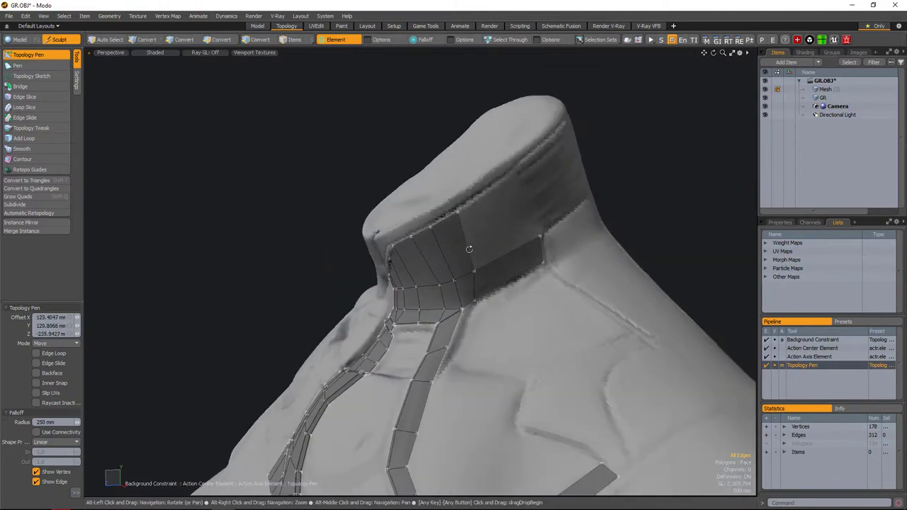
- Continue the Topology Pen quads around the side of the collar, following its upper seam
{"action": "left_click_drag", "start_coordinate": [531, 203], "coordinate": [542, 276], "text": "alt"}
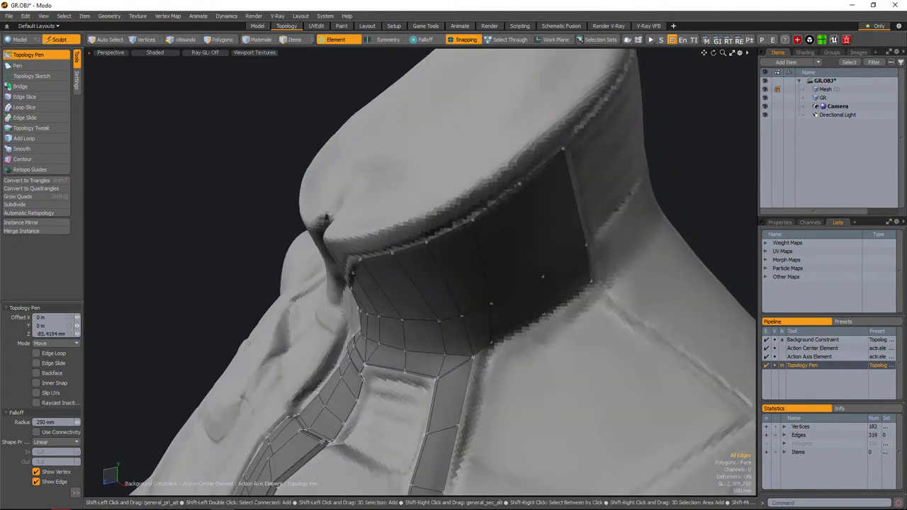
{"action": "left_click", "coordinate": [586, 246]}
{"action": "left_click_drag", "start_coordinate": [587, 246], "coordinate": [540, 262], "text": "alt"}
{"action": "left_click_drag", "start_coordinate": [668, 268], "coordinate": [471, 325], "text": "alt"}
- Add an Edge Slice cut to the retopology mesh and turn on its subdivision surface
{"action": "scroll", "coordinate": [506, 318], "scroll_direction": "up", "scroll_amount": 5}
{"action": "scroll", "coordinate": [489, 283], "scroll_direction": "down", "scroll_amount": 5}
{"action": "scroll", "coordinate": [491, 281], "scroll_direction": "up", "scroll_amount": 5}
{"action": "key", "text": "c"}
{"action": "left_click", "coordinate": [499, 306]}
{"action": "key", "text": "space"}
{"action": "key", "text": "Tab"}
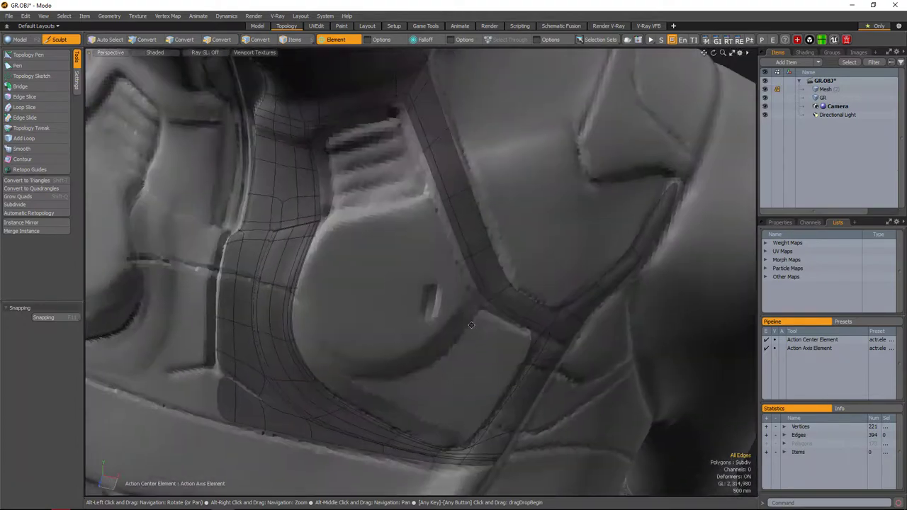
- Turn off subdivision and bevel the crossing edges at the bend of the diagonal chest strip
{"action": "scroll", "coordinate": [471, 325], "scroll_direction": "up", "scroll_amount": 5}
{"action": "scroll", "coordinate": [471, 324], "scroll_direction": "down", "scroll_amount": 5}
{"action": "key", "text": "2"}
{"action": "left_click", "coordinate": [486, 263]}
{"action": "scroll", "coordinate": [487, 263], "scroll_direction": "up", "scroll_amount": 5}
{"action": "key", "text": "Tab"}
{"action": "key", "text": "b"}
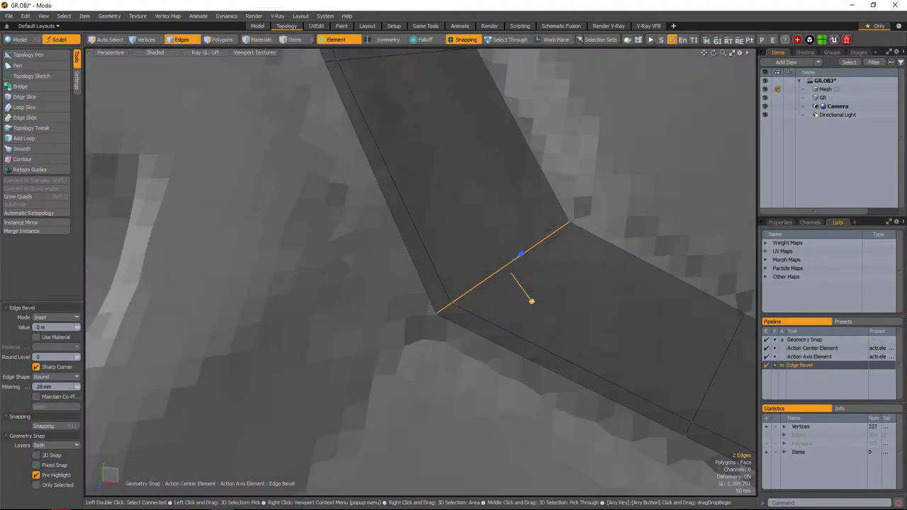
{"action": "left_click_drag", "start_coordinate": [525, 283], "coordinate": [506, 277], "text": "alt"}
- Edge Slice the corner where the diagonal strip meets the strap and move its corner vertex with Transform
{"action": "key", "text": "alt+c"}
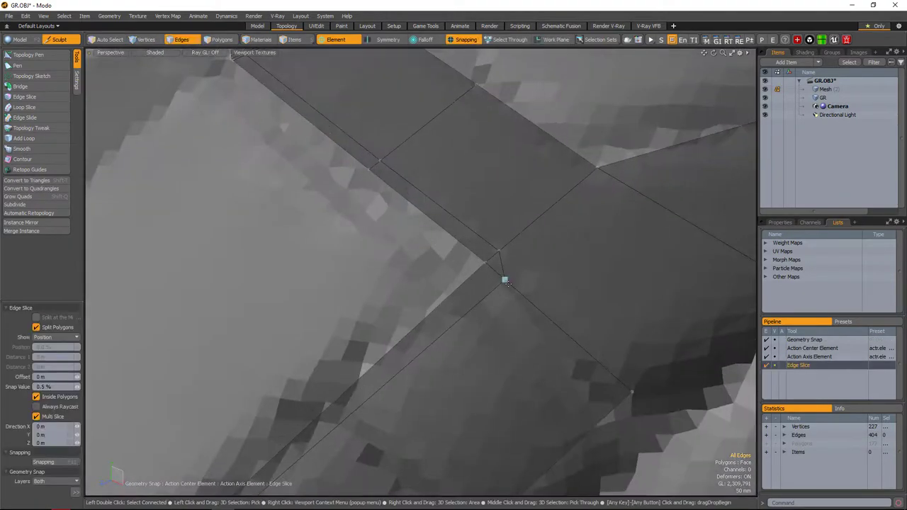
{"action": "left_click", "coordinate": [479, 282]}
{"action": "key", "text": "w"}
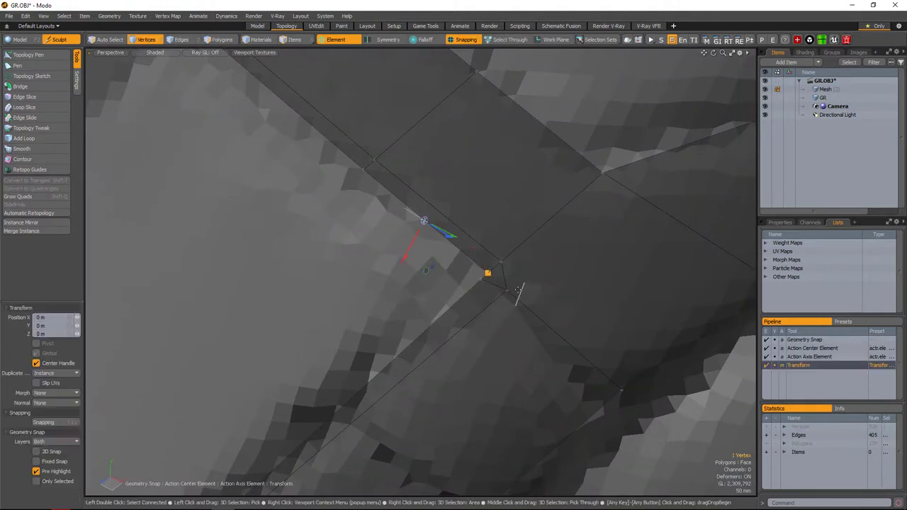
{"action": "left_click_drag", "start_coordinate": [451, 250], "coordinate": [496, 270], "text": "alt"}
{"action": "key", "text": "3"}
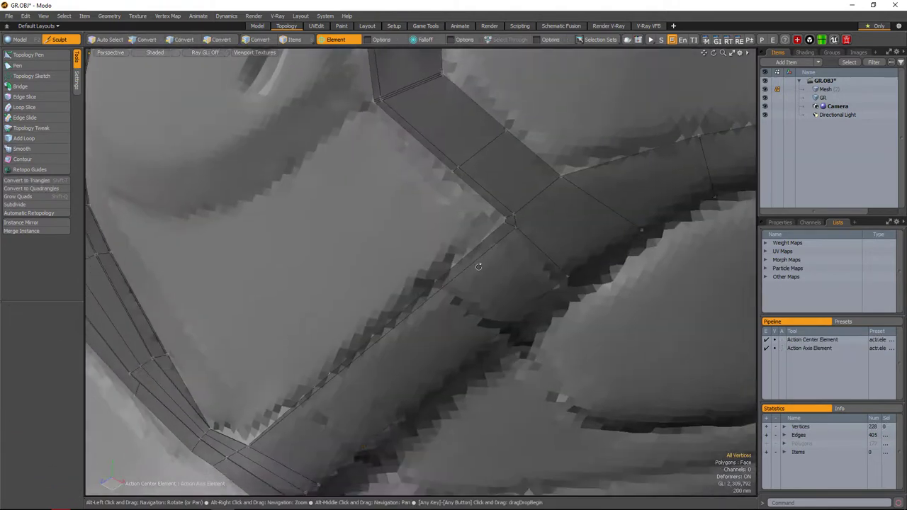
- Loop Slice a support row across the strap's upper end and cut its inner corner with Edge Slice
{"action": "key", "text": "alt+c"}
{"action": "key", "text": "1"}
{"action": "key", "text": "c"}
{"action": "scroll", "coordinate": [503, 216], "scroll_direction": "up", "scroll_amount": 3}
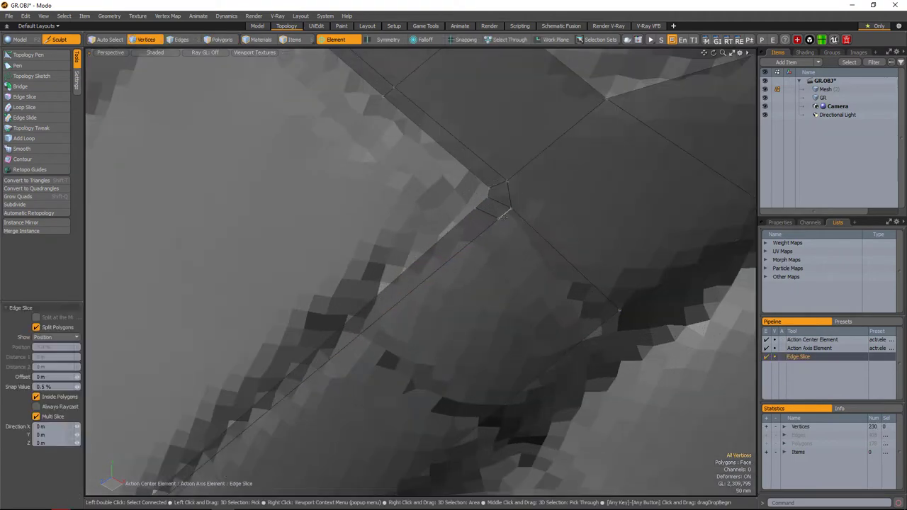
{"action": "scroll", "coordinate": [602, 311], "scroll_direction": "down", "scroll_amount": 5}
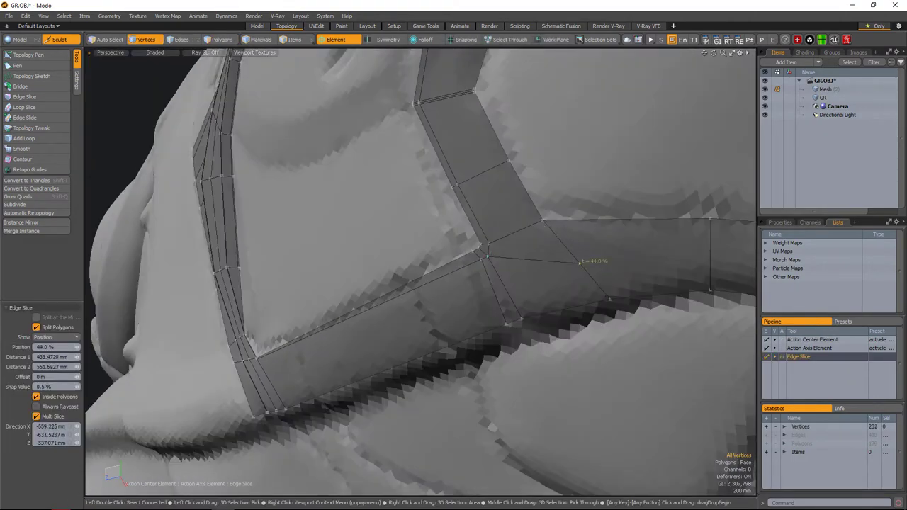
- Edge Slice from the junction's inner corner to the shoulder strip's end edge at 44%
{"action": "left_click", "coordinate": [539, 270]}
{"action": "scroll", "coordinate": [538, 269], "scroll_direction": "up", "scroll_amount": 5}
{"action": "left_click_drag", "start_coordinate": [571, 237], "coordinate": [535, 254], "text": "alt"}
{"action": "scroll", "coordinate": [535, 253], "scroll_direction": "down", "scroll_amount": 5}
{"action": "key", "text": "space"}
{"action": "scroll", "coordinate": [510, 284], "scroll_direction": "up", "scroll_amount": 5}
{"action": "scroll", "coordinate": [496, 305], "scroll_direction": "down", "scroll_amount": 5}
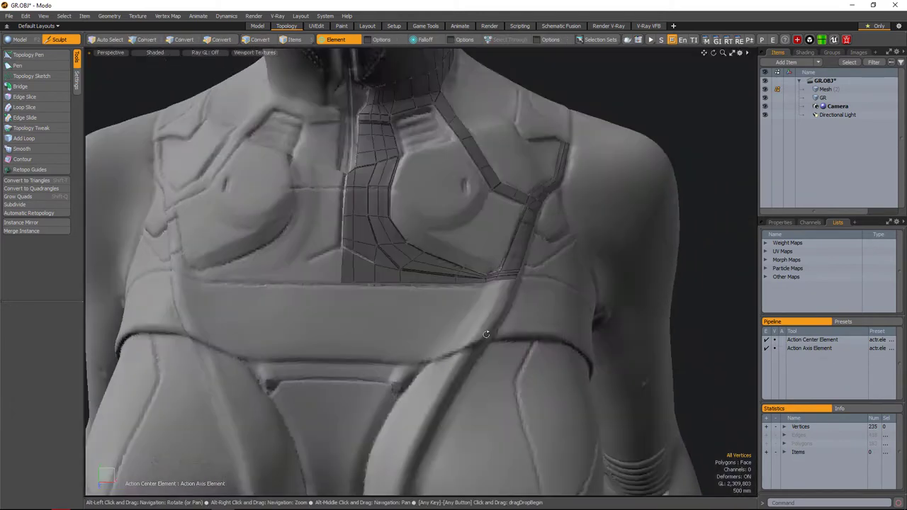
- Select the strap's polygons and Loop Slice them lengthwise down the middle
{"action": "scroll", "coordinate": [480, 324], "scroll_direction": "up", "scroll_amount": 4}
{"action": "key", "text": "3"}
{"action": "double_click", "coordinate": [480, 324]}
{"action": "scroll", "coordinate": [480, 324], "scroll_direction": "up", "scroll_amount": 4}
{"action": "key", "text": "alt+c"}
{"action": "scroll", "coordinate": [479, 324], "scroll_direction": "down", "scroll_amount": 3}
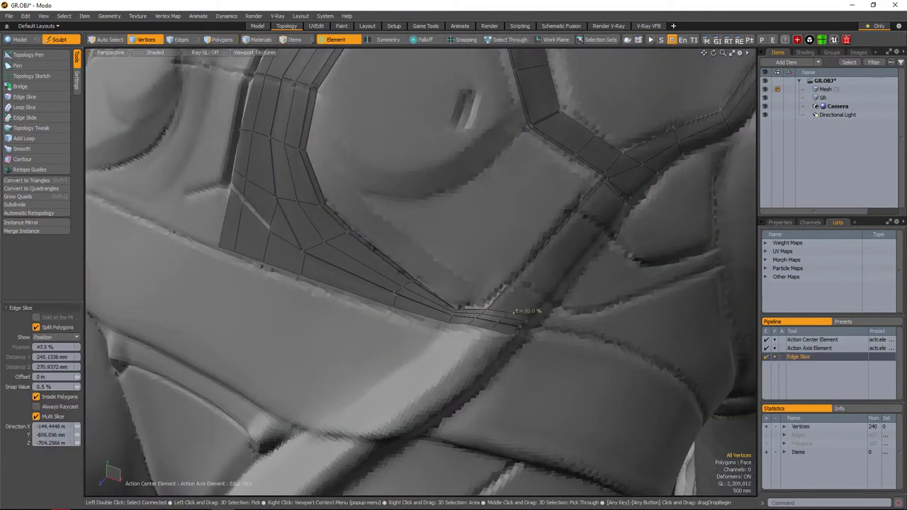
- Connect the strap's centre edge line across the junction to the shoulder strip with Edge Slice
{"action": "left_click_drag", "start_coordinate": [516, 311], "coordinate": [540, 297], "text": "alt"}
{"action": "scroll", "coordinate": [540, 298], "scroll_direction": "up", "scroll_amount": 2}
{"action": "scroll", "coordinate": [584, 304], "scroll_direction": "up", "scroll_amount": 3}
{"action": "scroll", "coordinate": [511, 256], "scroll_direction": "down", "scroll_amount": 2}
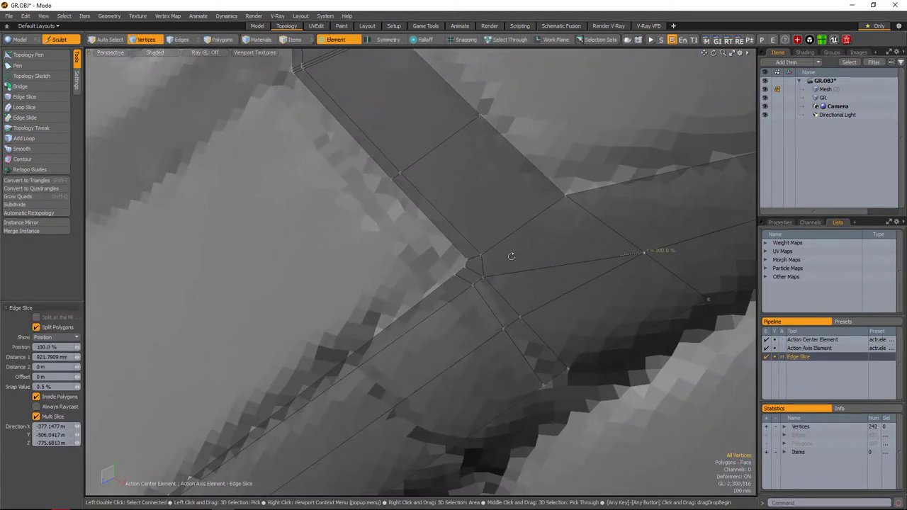
{"action": "scroll", "coordinate": [567, 308], "scroll_direction": "down", "scroll_amount": 2}
{"action": "key", "text": "space"}
- Refine the edges where the diagonal strip, strap and shoulder strip meet
{"action": "key", "text": "2"}
{"action": "left_click", "coordinate": [544, 309]}
{"action": "left_click_drag", "start_coordinate": [490, 305], "coordinate": [559, 292], "text": "alt"}
{"action": "scroll", "coordinate": [559, 293], "scroll_direction": "up", "scroll_amount": 5}
{"action": "key", "text": "1"}
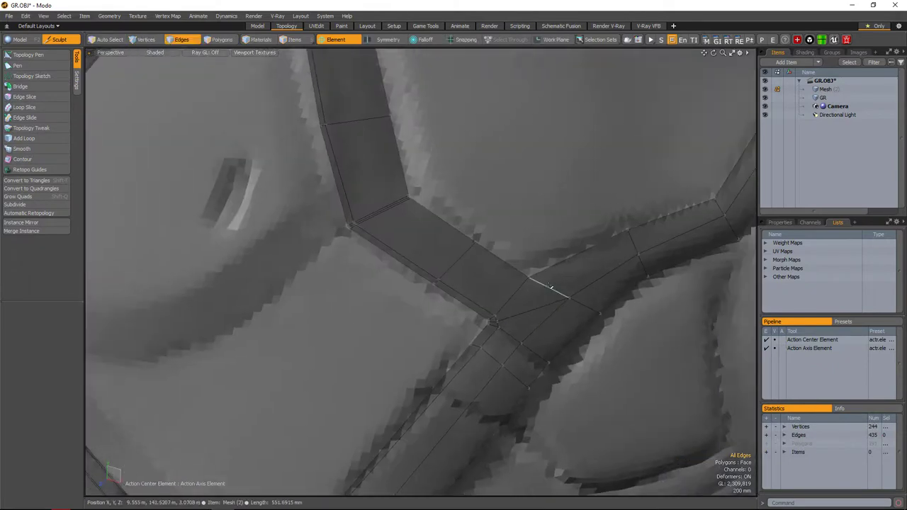
{"action": "left_click_drag", "start_coordinate": [586, 321], "coordinate": [557, 283], "text": "alt"}
{"action": "scroll", "coordinate": [588, 298], "scroll_direction": "down", "scroll_amount": 5}
{"action": "key", "text": "2"}
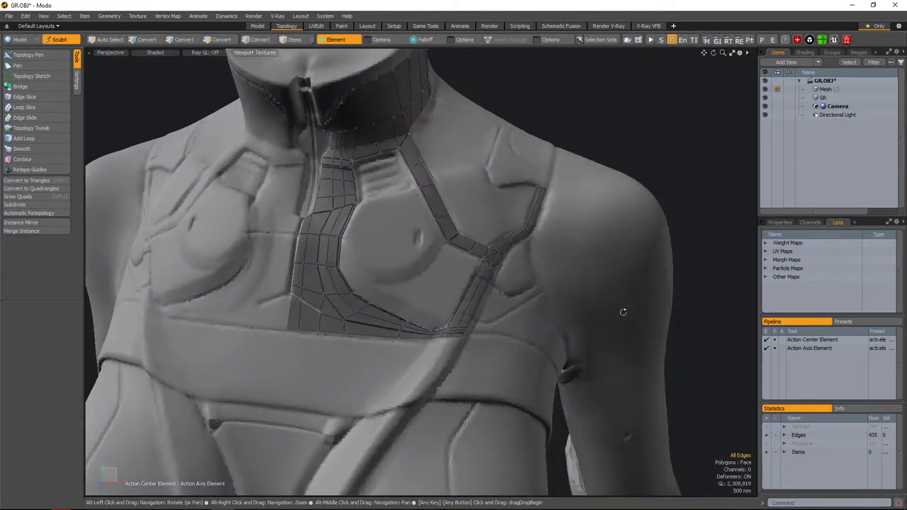
- Select the polygon row just above the horizontal groove beside the zipper and adjust it with Transform
{"action": "left_click_drag", "start_coordinate": [454, 269], "coordinate": [519, 243], "text": "alt"}
{"action": "scroll", "coordinate": [528, 228], "scroll_direction": "up", "scroll_amount": 5}
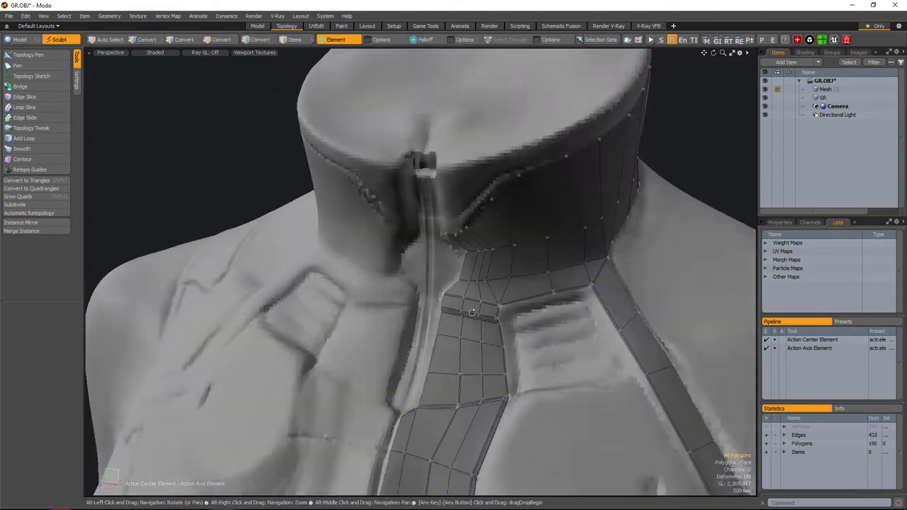
{"action": "right_click_drag", "start_coordinate": [472, 312], "coordinate": [501, 283], "text": "alt"}
{"action": "left_click_drag", "start_coordinate": [589, 268], "coordinate": [503, 296], "text": "alt"}
{"action": "key", "text": "ctrl+alt+a"}
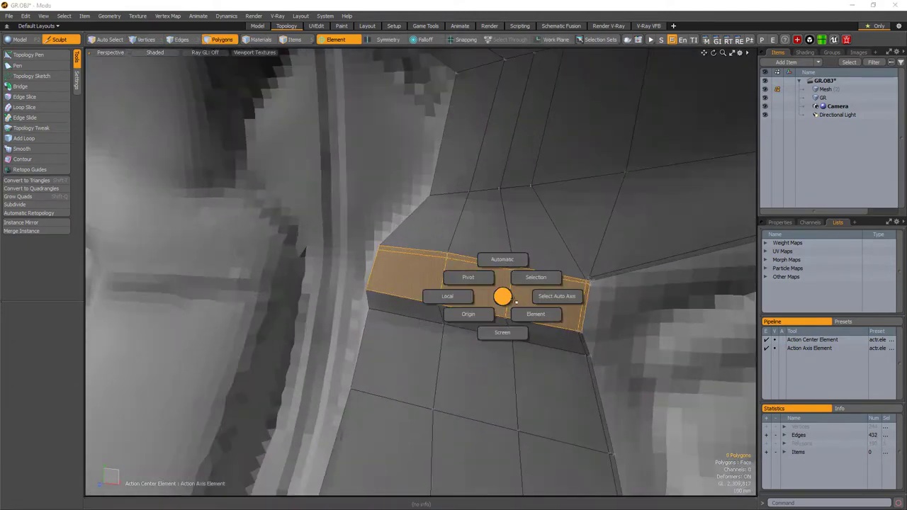
{"action": "left_click", "coordinate": [555, 330]}
{"action": "key", "text": "y"}
{"action": "left_click_drag", "start_coordinate": [555, 330], "coordinate": [575, 337], "text": "alt"}
{"action": "key", "text": "1"}
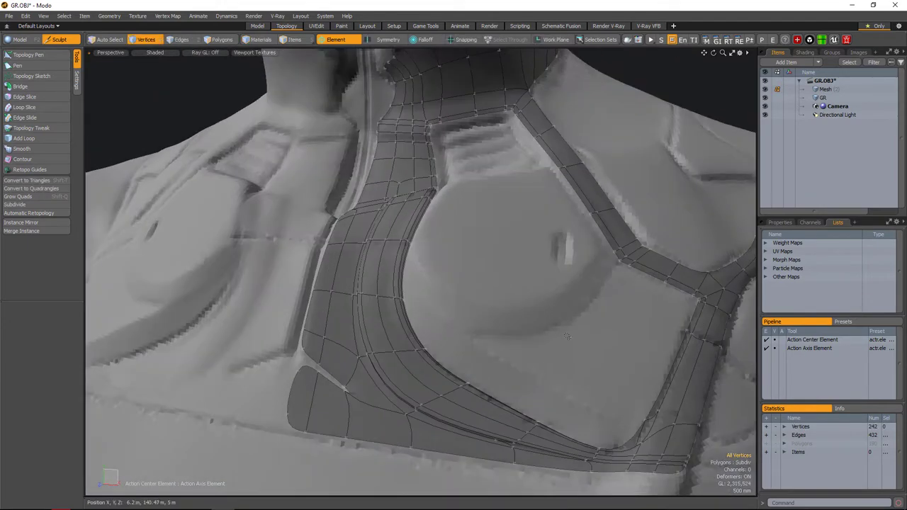
{"action": "scroll", "coordinate": [553, 332], "scroll_direction": "up", "scroll_amount": 10}
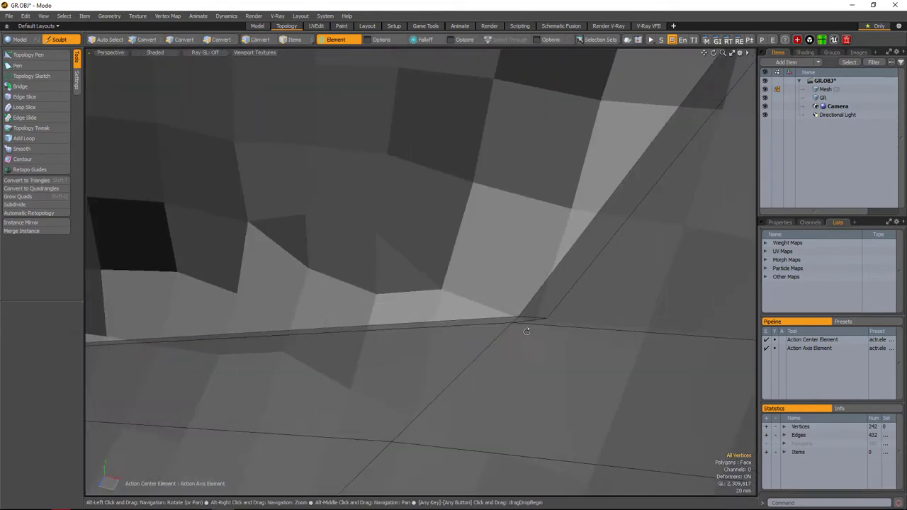
- Cut the edge at the strip's inner corner with Edge Slice and adjust the neighbouring edge at the junction
{"action": "key", "text": "alt+c"}
{"action": "left_click", "coordinate": [515, 320]}
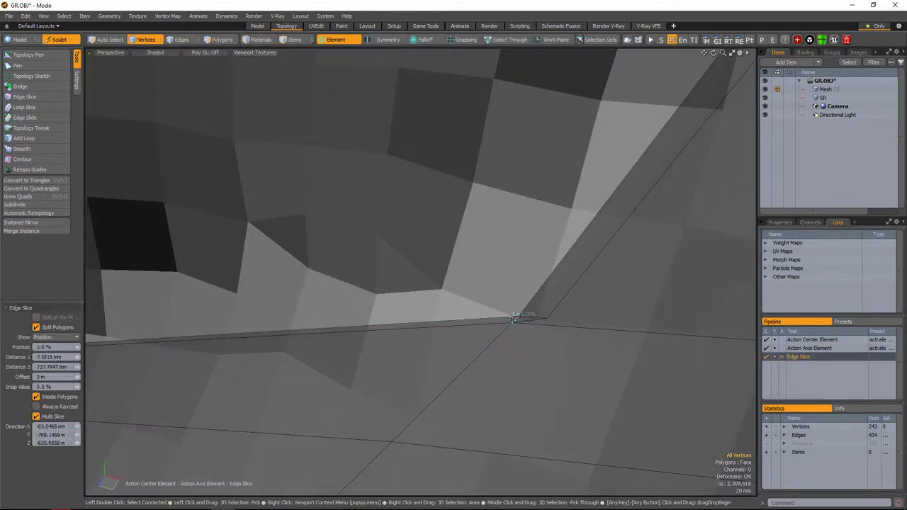
{"action": "scroll", "coordinate": [514, 319], "scroll_direction": "up", "scroll_amount": 2}
{"action": "key", "text": "2"}
{"action": "left_click", "coordinate": [531, 330]}
{"action": "left_click_drag", "start_coordinate": [543, 290], "coordinate": [431, 310], "text": "alt"}
- Edge Slice across the narrow strip beside the junction and reposition the vertex on its border with Transform
{"action": "key", "text": "alt+c"}
{"action": "left_click", "coordinate": [581, 284]}
{"action": "left_click", "coordinate": [459, 303]}
{"action": "key", "text": "1"}
{"action": "left_click", "coordinate": [522, 302]}
{"action": "key", "text": "w"}
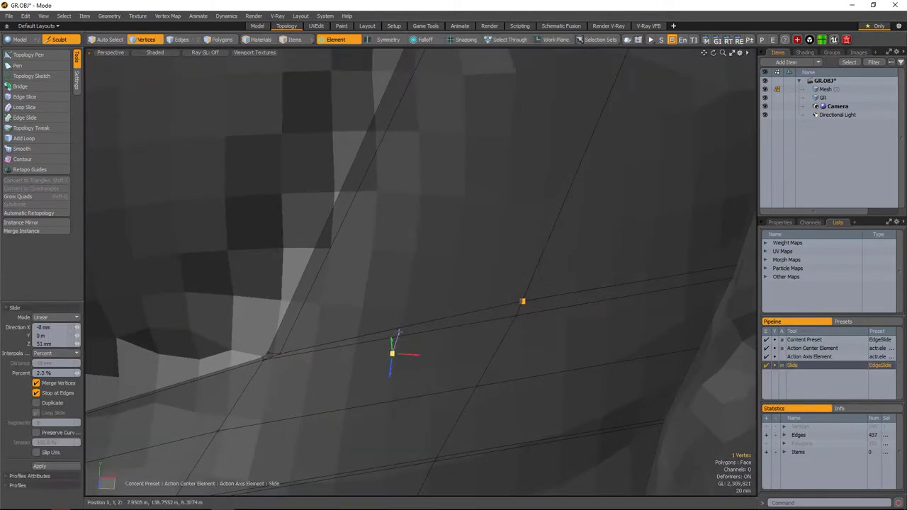
{"action": "left_click_drag", "start_coordinate": [521, 306], "coordinate": [434, 306], "text": "alt"}
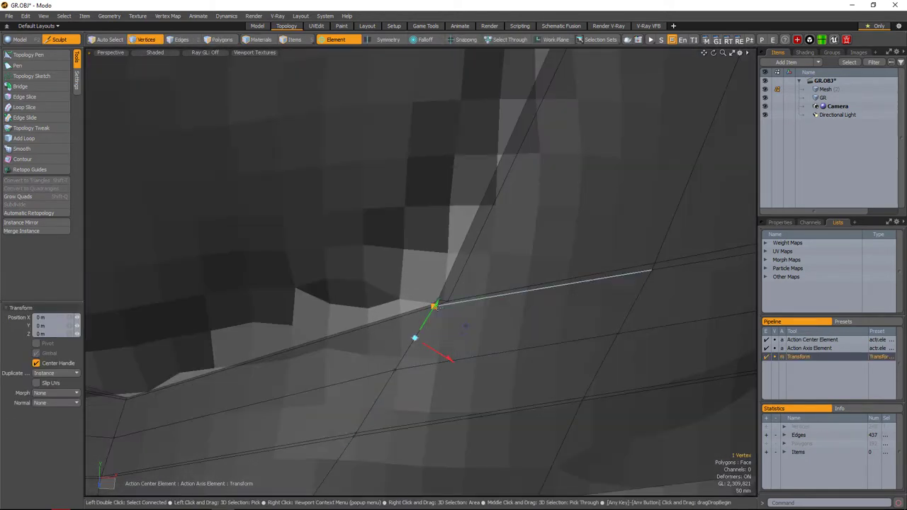
{"action": "left_click_drag", "start_coordinate": [545, 290], "coordinate": [509, 335], "text": "alt"}
{"action": "mouse_move", "coordinate": [475, 368]}
{"action": "left_mouse_down", "text": "alt"}
{"action": "mouse_move", "coordinate": [537, 307]}
{"action": "mouse_move", "coordinate": [570, 307]}
{"action": "mouse_move", "coordinate": [596, 336]}
{"action": "mouse_move", "coordinate": [395, 359]}
{"action": "mouse_move", "coordinate": [470, 340]}
{"action": "mouse_move", "coordinate": [508, 316]}
{"action": "left_mouse_up", "text": "alt"}
- Slice the strip's polygons, then extend the outer border edges of the diagonal and shoulder strips with Edge Extend
{"action": "key", "text": "3"}
{"action": "key", "text": "alt+c"}
{"action": "key", "text": "space"}
{"action": "key", "text": "1"}
{"action": "key", "text": "2"}
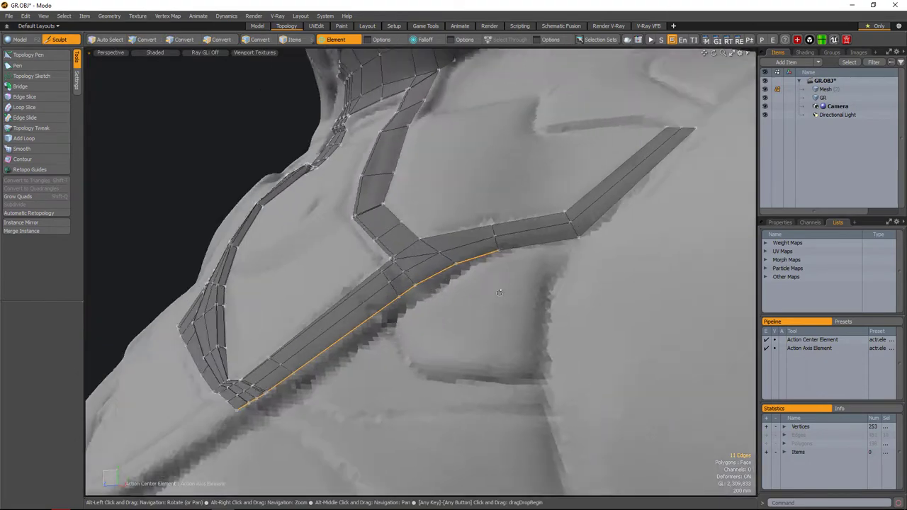
{"action": "left_click_drag", "start_coordinate": [502, 285], "coordinate": [489, 281], "text": "alt"}
{"action": "key", "text": "shift+x"}
{"action": "left_click_drag", "start_coordinate": [489, 281], "coordinate": [476, 277]}
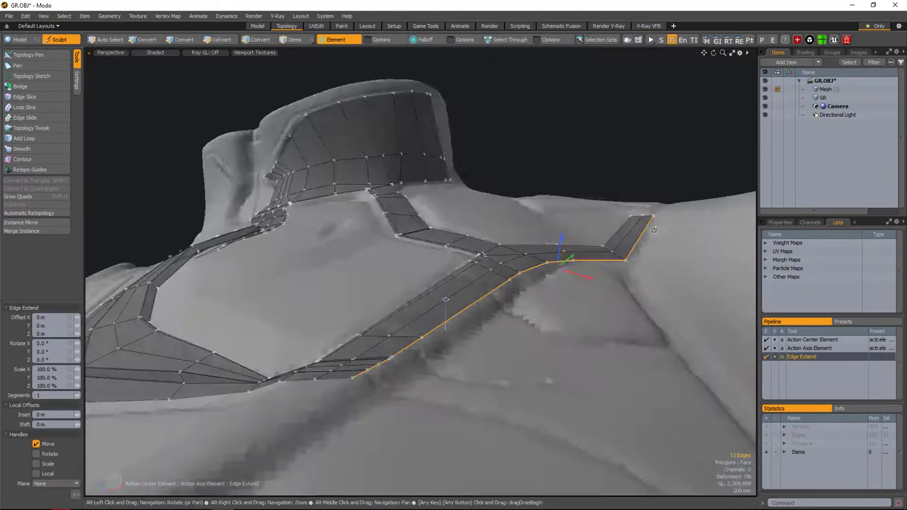
{"action": "left_click_drag", "start_coordinate": [654, 229], "coordinate": [496, 311], "text": "alt"}
{"action": "key", "text": "space"}
{"action": "key", "text": "2"}
{"action": "left_click", "coordinate": [493, 301]}
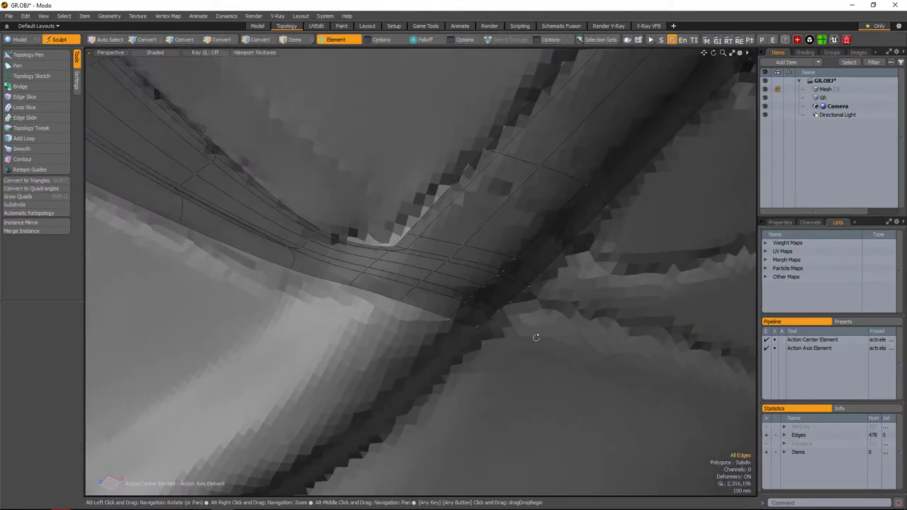
- Examine the subdivided mesh along the chest strips and their junctions
{"action": "left_click_drag", "start_coordinate": [536, 337], "coordinate": [366, 324], "text": "alt"}
{"action": "left_click_drag", "start_coordinate": [322, 433], "coordinate": [494, 321], "text": "alt"}
{"action": "scroll", "coordinate": [494, 321], "scroll_direction": "down", "scroll_amount": 5}
{"action": "scroll", "coordinate": [511, 291], "scroll_direction": "up", "scroll_amount": 3}
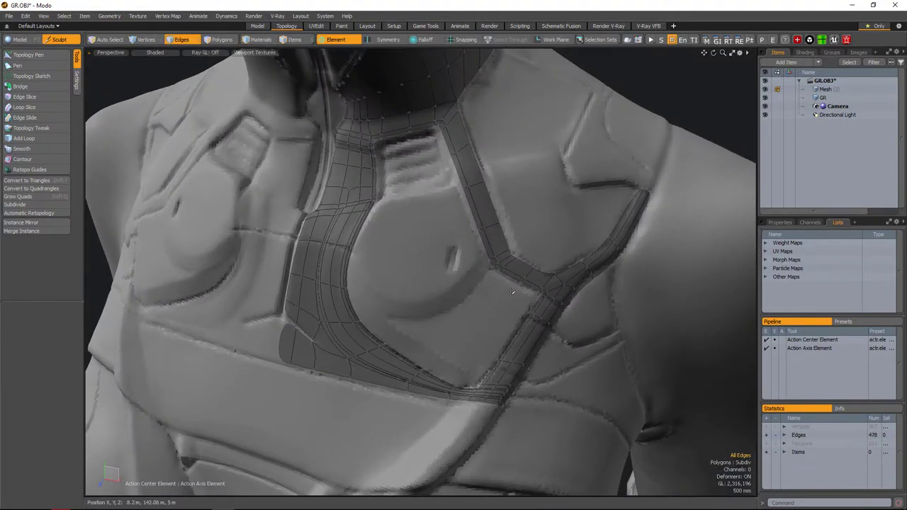
{"action": "left_click_drag", "start_coordinate": [550, 269], "coordinate": [439, 255], "text": "alt"}
{"action": "scroll", "coordinate": [428, 244], "scroll_direction": "up", "scroll_amount": 10}
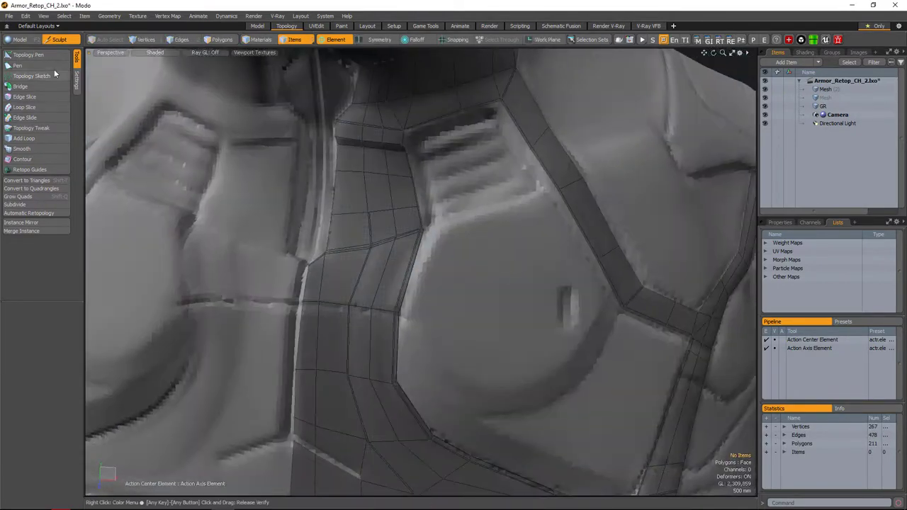
- Draw the first quads along the upper edge of the rounded chest panel with the Pen tool
{"action": "key", "text": "shift+p"}
{"action": "scroll", "coordinate": [421, 273], "scroll_direction": "down", "scroll_amount": 5}
{"action": "scroll", "coordinate": [421, 272], "scroll_direction": "up", "scroll_amount": 5}
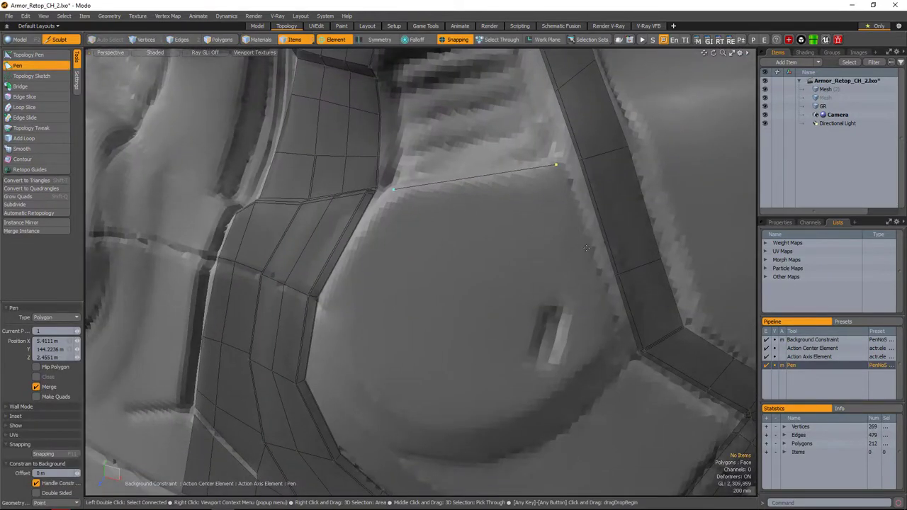
{"action": "left_click", "coordinate": [360, 270]}
{"action": "left_click", "coordinate": [557, 208]}
{"action": "key", "text": "space"}
- Extend the quads into a closed ring around the rounded chest panel with the Topology Pen
{"action": "left_click", "coordinate": [28, 54]}
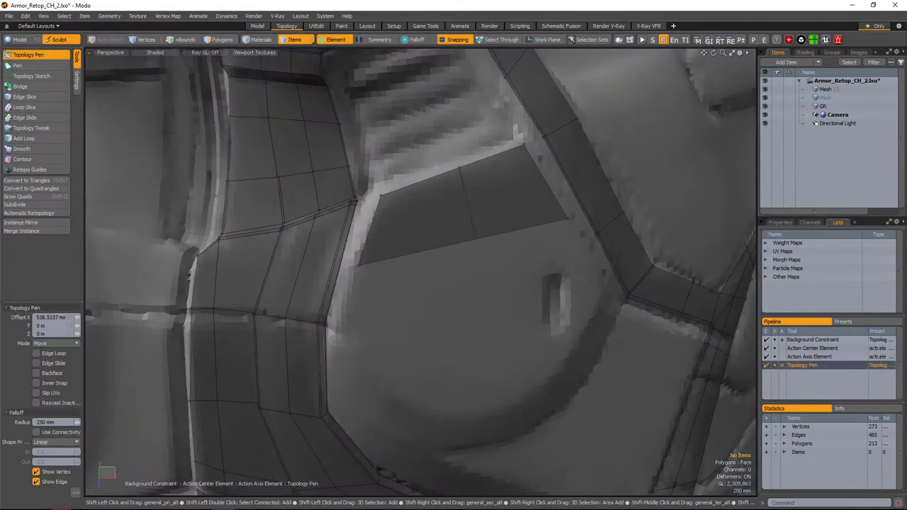
{"action": "scroll", "coordinate": [421, 272], "scroll_direction": "down", "scroll_amount": 3}
{"action": "mouse_move", "coordinate": [425, 184]}
{"action": "left_mouse_down"}
{"action": "mouse_move", "coordinate": [411, 263]}
{"action": "mouse_move", "coordinate": [476, 289]}
{"action": "mouse_move", "coordinate": [429, 281]}
{"action": "mouse_move", "coordinate": [399, 193]}
{"action": "mouse_move", "coordinate": [439, 262]}
{"action": "left_mouse_up"}
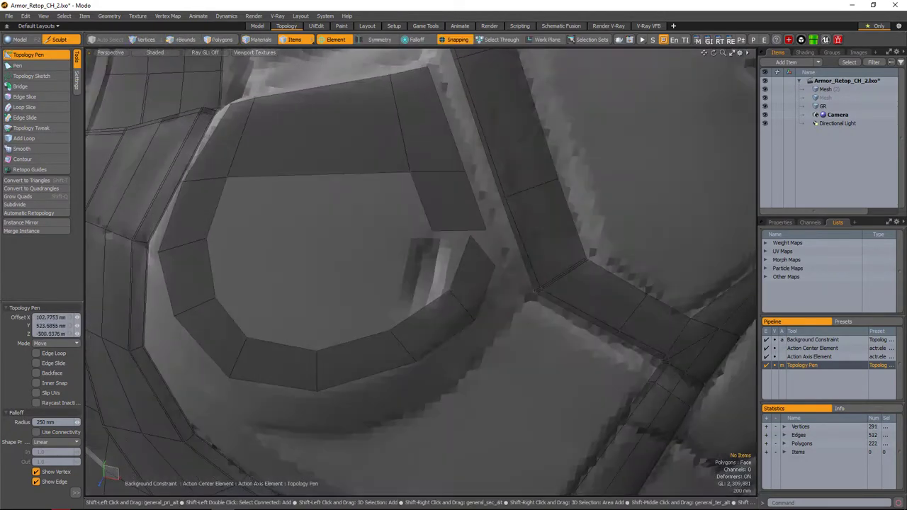
{"action": "left_click_drag", "start_coordinate": [461, 225], "coordinate": [455, 314], "text": "alt"}
{"action": "left_click", "coordinate": [455, 272]}
{"action": "right_click_drag", "start_coordinate": [456, 271], "coordinate": [525, 269], "text": "alt"}
{"action": "left_click_drag", "start_coordinate": [489, 234], "coordinate": [490, 287], "text": "alt"}
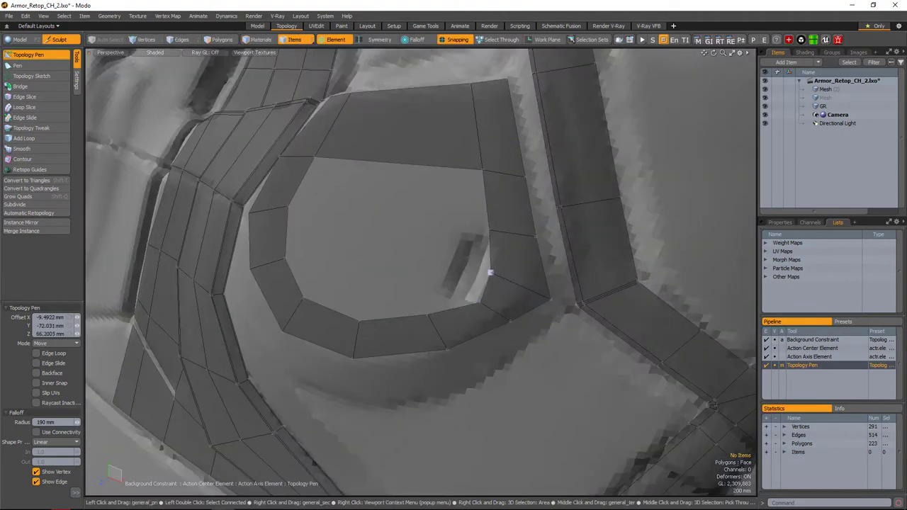
{"action": "left_click_drag", "start_coordinate": [519, 244], "coordinate": [470, 259], "text": "alt"}
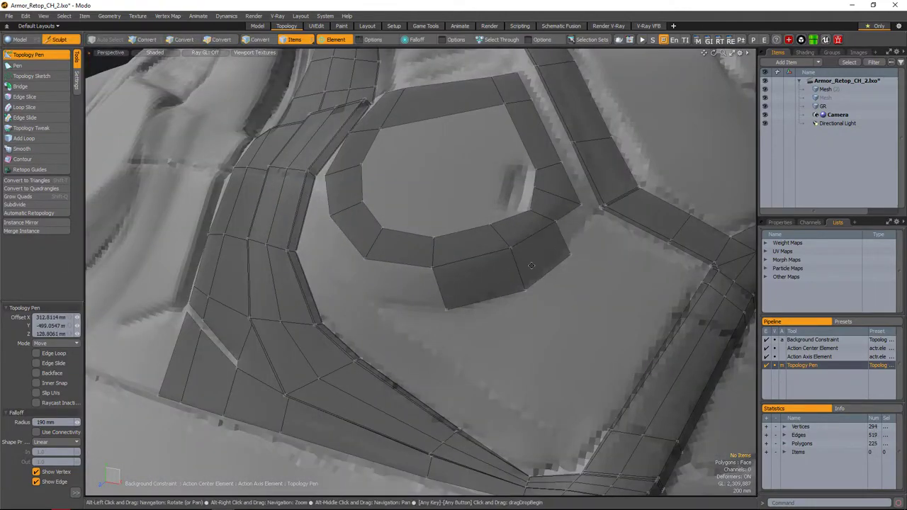
- Add a second band of quads outside the ring, following the groove below the rounded chest panel
{"action": "left_click_drag", "start_coordinate": [531, 265], "coordinate": [447, 307], "text": "alt"}
{"action": "left_click", "coordinate": [491, 232]}
{"action": "left_click_drag", "start_coordinate": [497, 235], "coordinate": [442, 278], "text": "alt"}
{"action": "left_click", "coordinate": [479, 287]}
{"action": "left_click", "coordinate": [443, 278]}
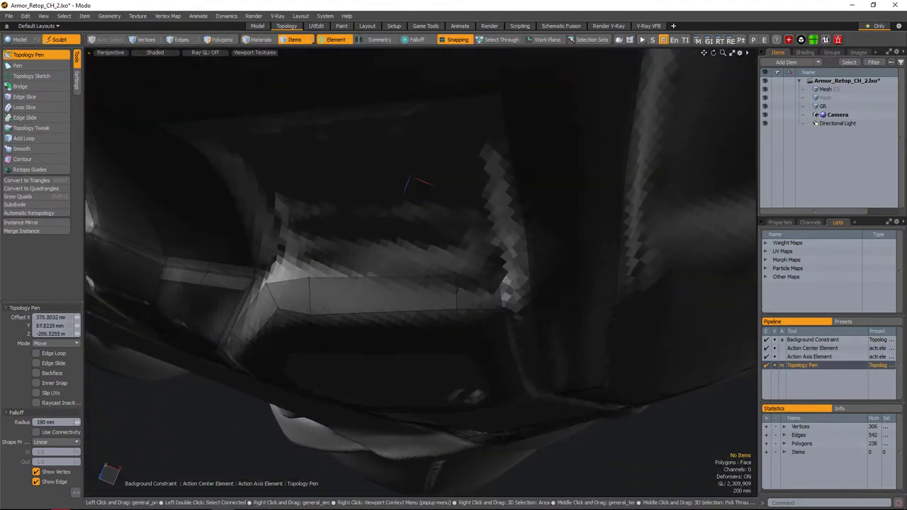
- Shape the panel's upper ledge and extend quads from the outer band down to the diagonal strip with the Topology Pen
{"action": "left_click_drag", "start_coordinate": [507, 281], "coordinate": [431, 302], "text": "alt"}
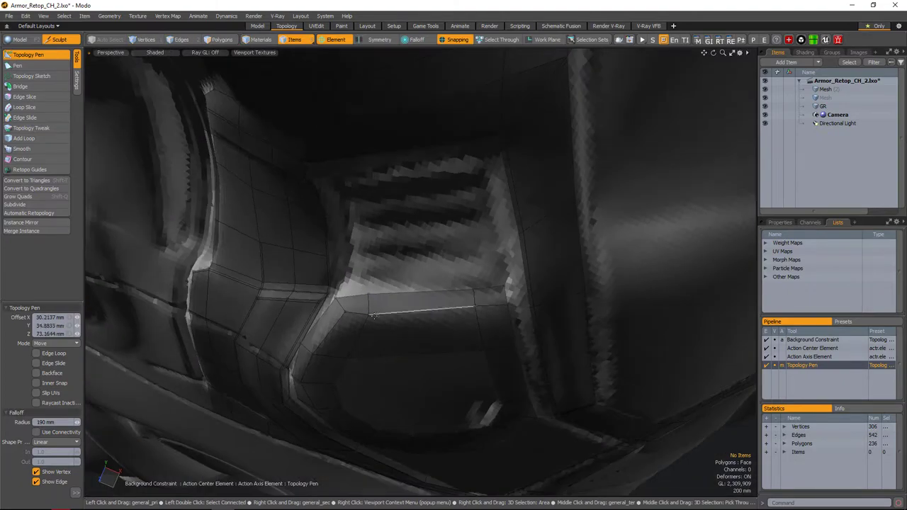
{"action": "left_click_drag", "start_coordinate": [374, 316], "coordinate": [482, 284], "text": "alt"}
{"action": "mouse_move", "coordinate": [425, 277]}
{"action": "left_mouse_down"}
{"action": "mouse_move", "coordinate": [523, 266]}
{"action": "mouse_move", "coordinate": [439, 355]}
{"action": "mouse_move", "coordinate": [489, 298]}
{"action": "mouse_move", "coordinate": [496, 305]}
{"action": "left_mouse_up"}
{"action": "scroll", "coordinate": [447, 296], "scroll_direction": "up", "scroll_amount": 5}
{"action": "scroll", "coordinate": [479, 349], "scroll_direction": "down", "scroll_amount": 3}
{"action": "scroll", "coordinate": [482, 311], "scroll_direction": "up", "scroll_amount": 4}
{"action": "scroll", "coordinate": [467, 312], "scroll_direction": "down", "scroll_amount": 1}
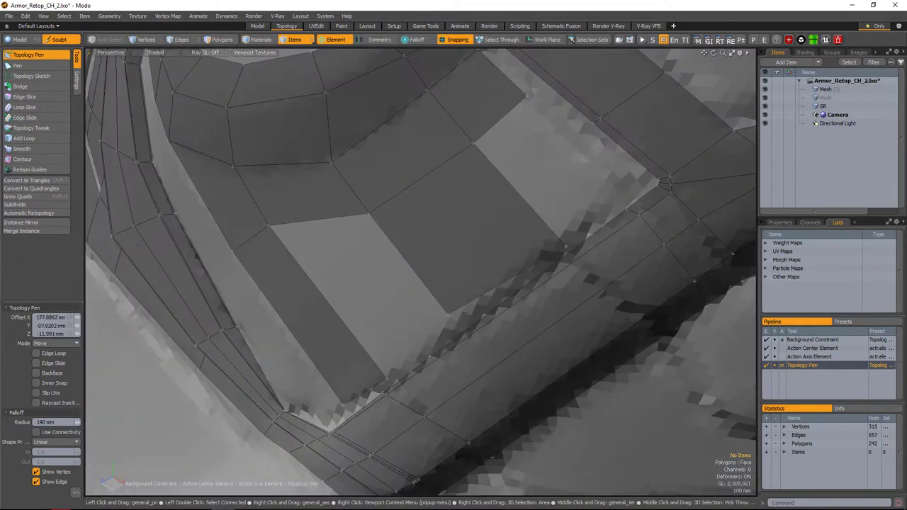
{"action": "scroll", "coordinate": [361, 346], "scroll_direction": "down", "scroll_amount": 3}
{"action": "scroll", "coordinate": [494, 255], "scroll_direction": "up", "scroll_amount": 5}
{"action": "scroll", "coordinate": [494, 255], "scroll_direction": "down", "scroll_amount": 2}
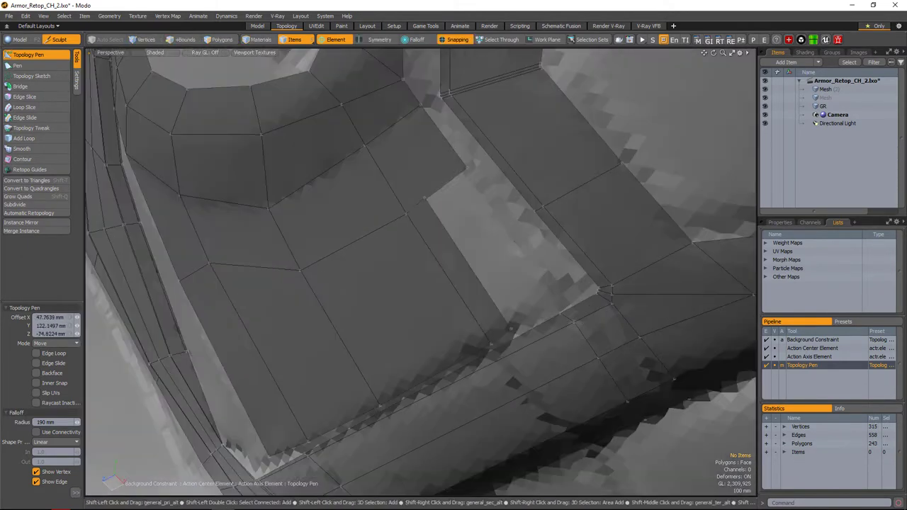
- Fit the quads to the corners beside the strap and fill the ring's opening with a single polygon
{"action": "scroll", "coordinate": [572, 293], "scroll_direction": "up", "scroll_amount": 4}
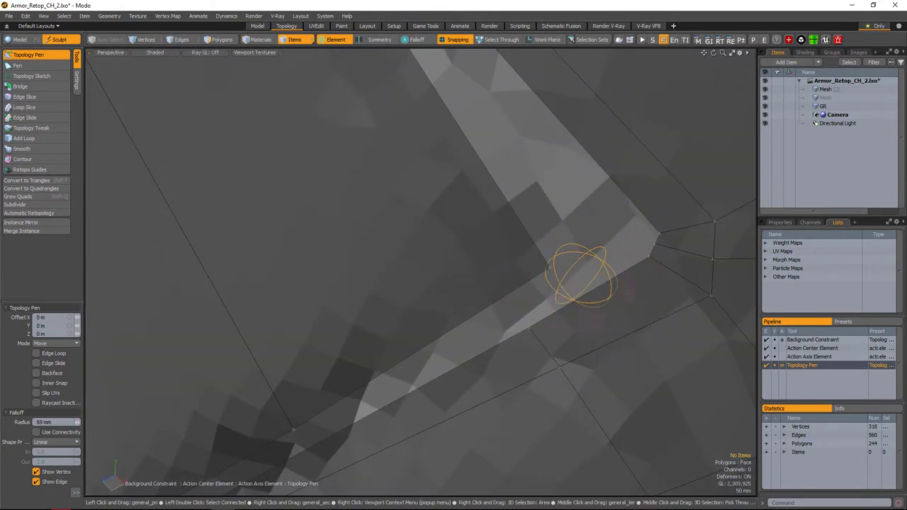
{"action": "scroll", "coordinate": [515, 229], "scroll_direction": "down", "scroll_amount": 4}
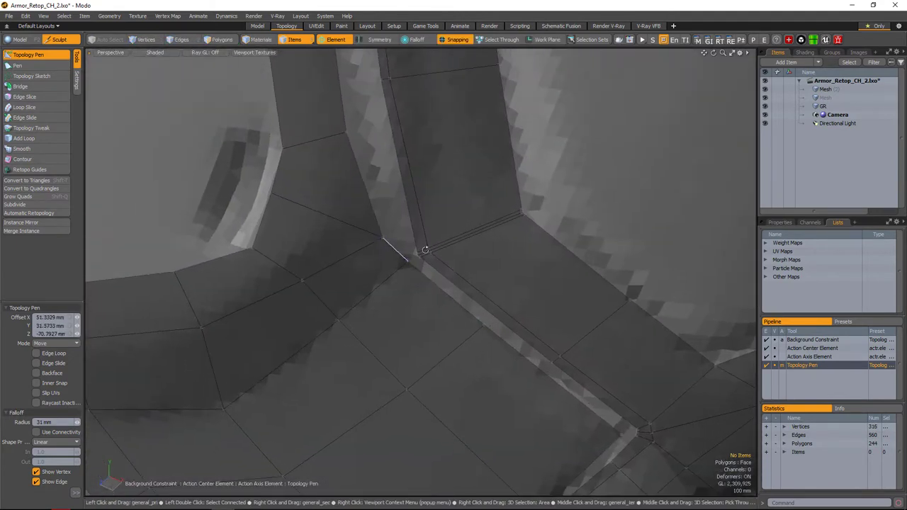
{"action": "scroll", "coordinate": [421, 239], "scroll_direction": "down", "scroll_amount": 6}
{"action": "key", "text": "space"}
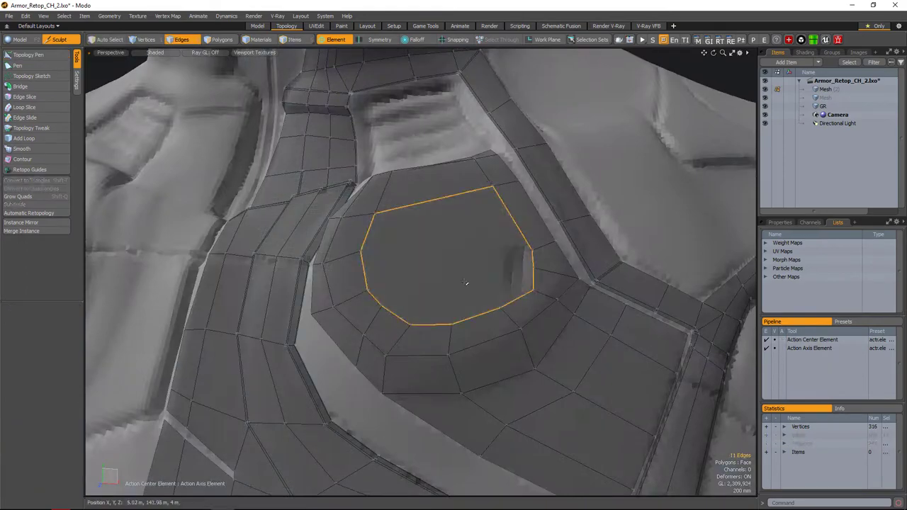
{"action": "left_click_drag", "start_coordinate": [486, 275], "coordinate": [440, 340], "text": "alt"}
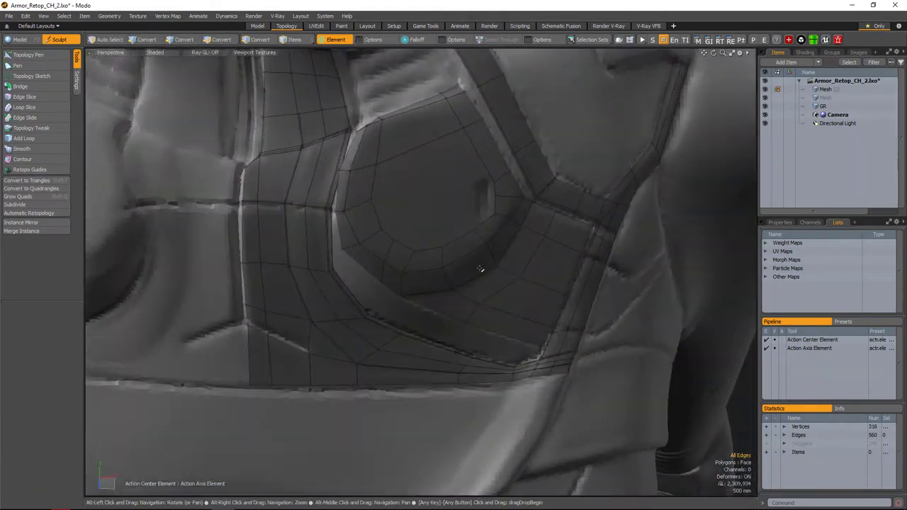
- Build a row of quads with the Topology Pen in the lower gap between the chest panel and the curved strip
{"action": "key", "text": "q"}
{"action": "scroll", "coordinate": [480, 269], "scroll_direction": "up", "scroll_amount": 5}
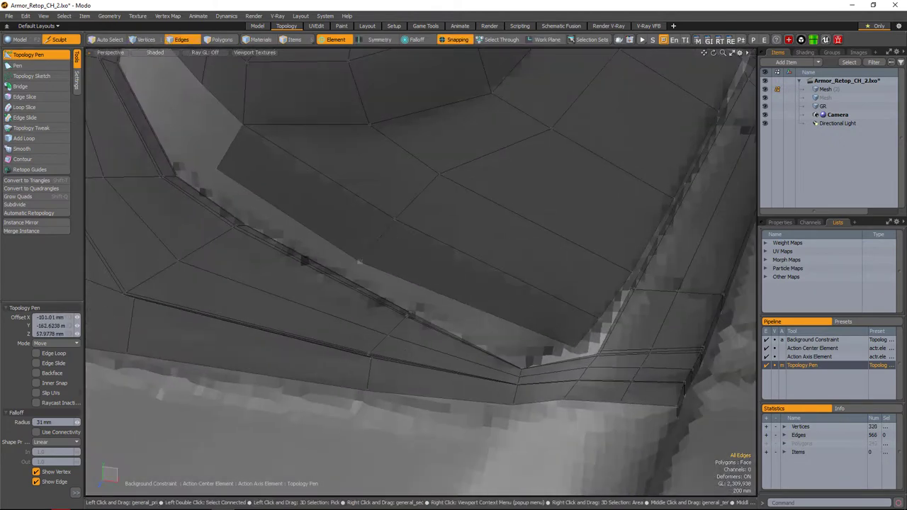
{"action": "left_click_drag", "start_coordinate": [359, 262], "coordinate": [435, 329], "text": "alt"}
{"action": "scroll", "coordinate": [425, 297], "scroll_direction": "down", "scroll_amount": 5}
{"action": "scroll", "coordinate": [425, 297], "scroll_direction": "up", "scroll_amount": 5}
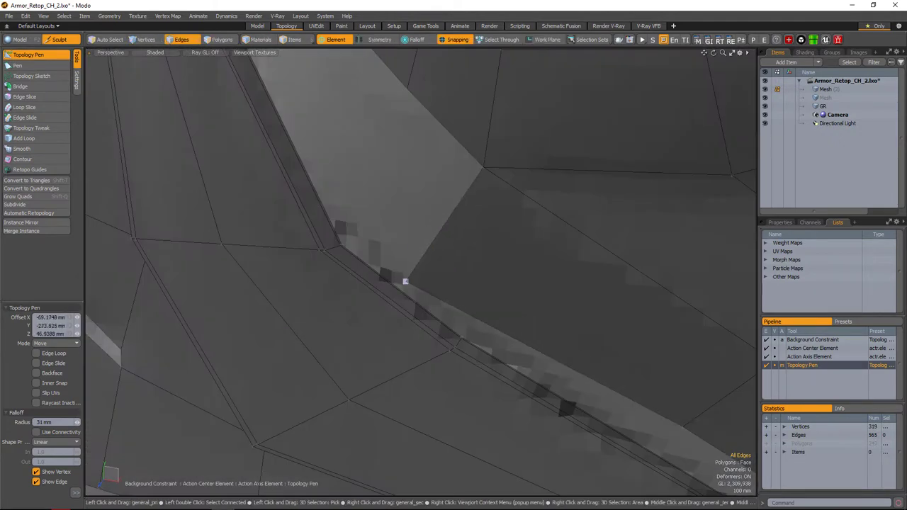
{"action": "left_click_drag", "start_coordinate": [399, 282], "coordinate": [461, 326], "text": "alt"}
{"action": "left_click_drag", "start_coordinate": [467, 364], "coordinate": [454, 402], "text": "alt"}
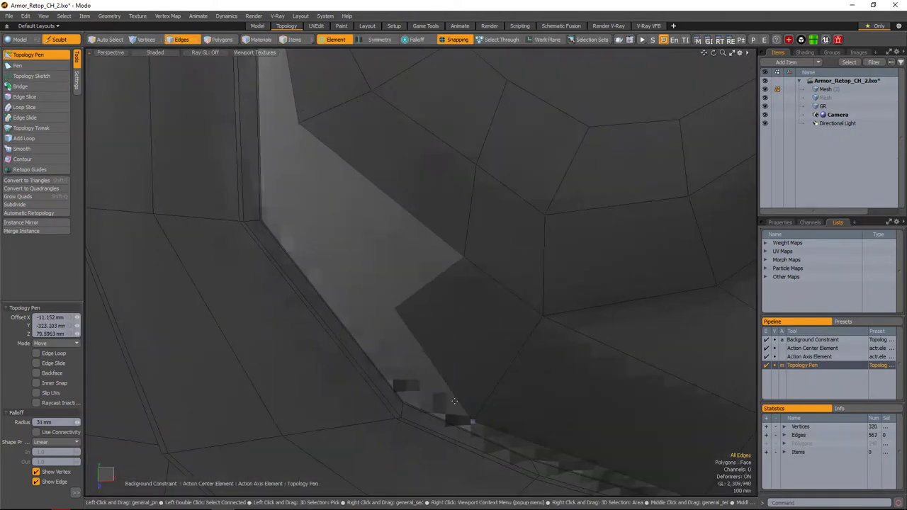
{"action": "left_click_drag", "start_coordinate": [406, 317], "coordinate": [355, 307], "text": "alt"}
- Cover the ribbed vent above the chest panel with quads and position their upper corner vertices
{"action": "scroll", "coordinate": [439, 318], "scroll_direction": "up", "scroll_amount": 4}
{"action": "scroll", "coordinate": [411, 320], "scroll_direction": "down", "scroll_amount": 3}
{"action": "scroll", "coordinate": [391, 296], "scroll_direction": "up", "scroll_amount": 3}
{"action": "scroll", "coordinate": [390, 308], "scroll_direction": "down", "scroll_amount": 3}
{"action": "scroll", "coordinate": [464, 365], "scroll_direction": "down", "scroll_amount": 4}
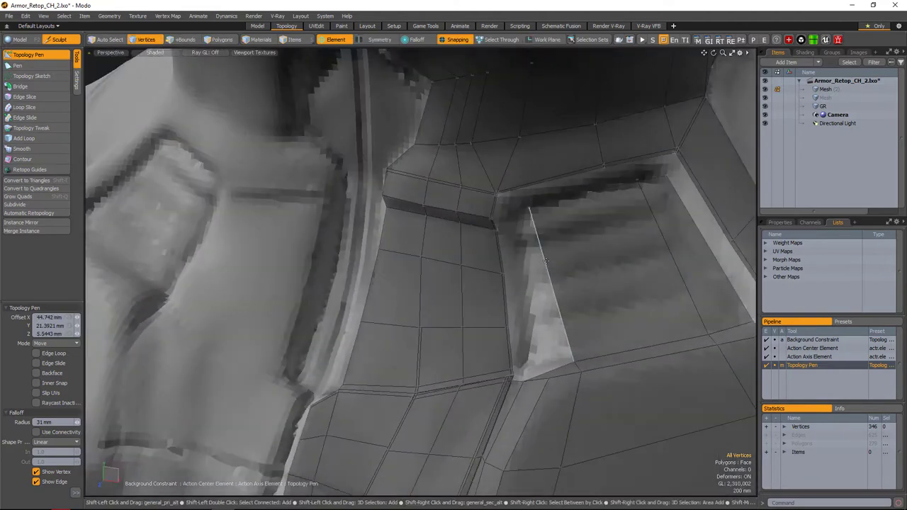
{"action": "left_click_drag", "start_coordinate": [534, 258], "coordinate": [439, 273], "text": "alt"}
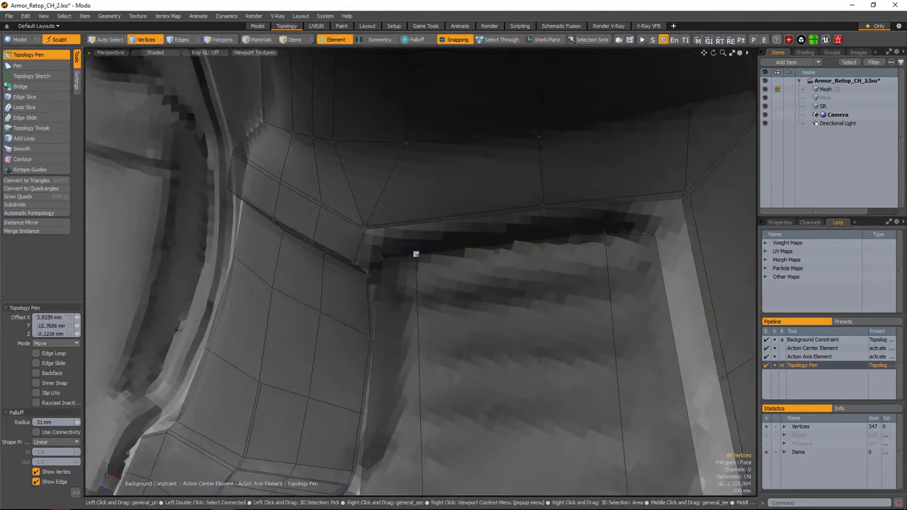
{"action": "left_click_drag", "start_coordinate": [416, 254], "coordinate": [546, 263], "text": "alt"}
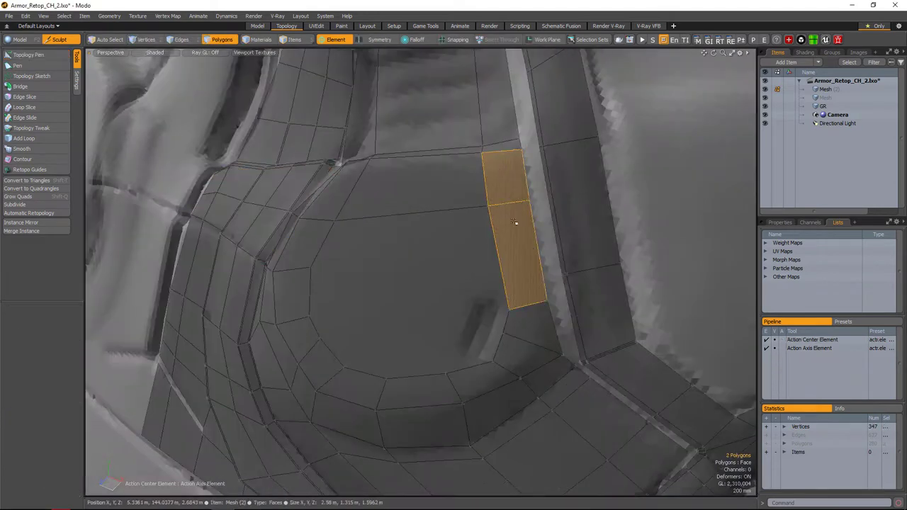
- Select the panel's border edges facing the strap and move them closer to it with Transform
{"action": "left_click_drag", "start_coordinate": [542, 302], "coordinate": [516, 325], "text": "alt"}
{"action": "key", "text": "2"}
{"action": "left_click_drag", "start_coordinate": [494, 179], "coordinate": [506, 258], "text": "alt"}
{"action": "key", "text": "y"}
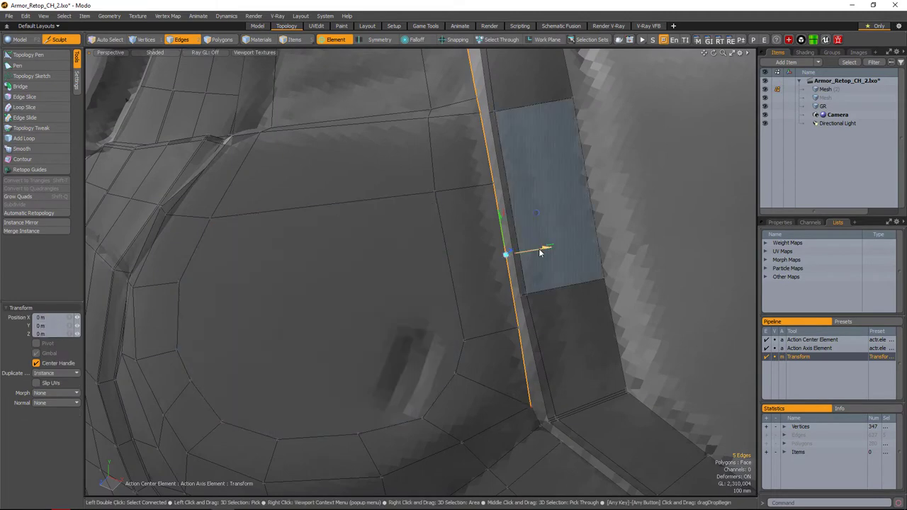
{"action": "left_click_drag", "start_coordinate": [548, 260], "coordinate": [489, 225], "text": "alt"}
{"action": "key", "text": "space"}
{"action": "key", "text": "y"}
{"action": "key", "text": "space"}
- Select the border edges around the vent's upper corner beside the strap and shift them with Edge Slide
{"action": "left_click", "coordinate": [454, 216]}
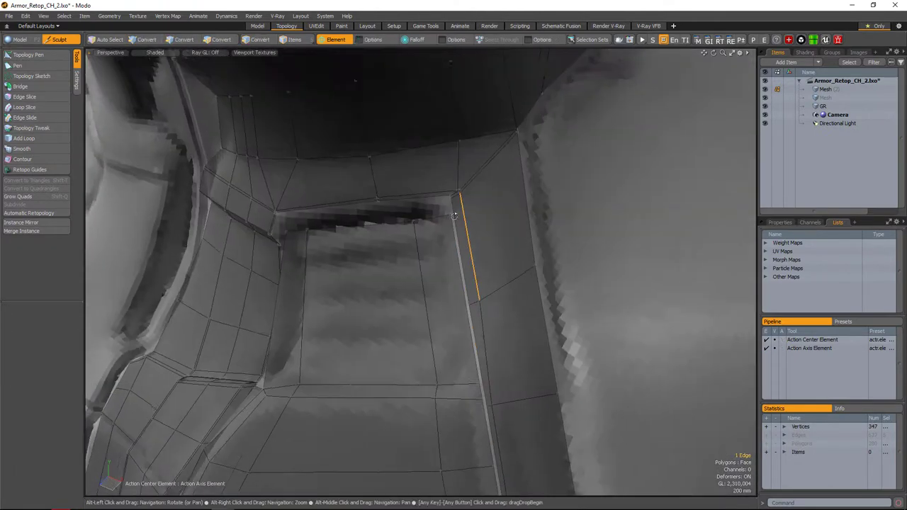
{"action": "scroll", "coordinate": [455, 216], "scroll_direction": "up", "scroll_amount": 4}
{"action": "left_click_drag", "start_coordinate": [412, 234], "coordinate": [430, 202], "text": "alt"}
{"action": "key", "text": "2"}
{"action": "left_click", "coordinate": [485, 226]}
{"action": "scroll", "coordinate": [429, 201], "scroll_direction": "down", "scroll_amount": 4}
{"action": "left_click", "coordinate": [24, 96]}
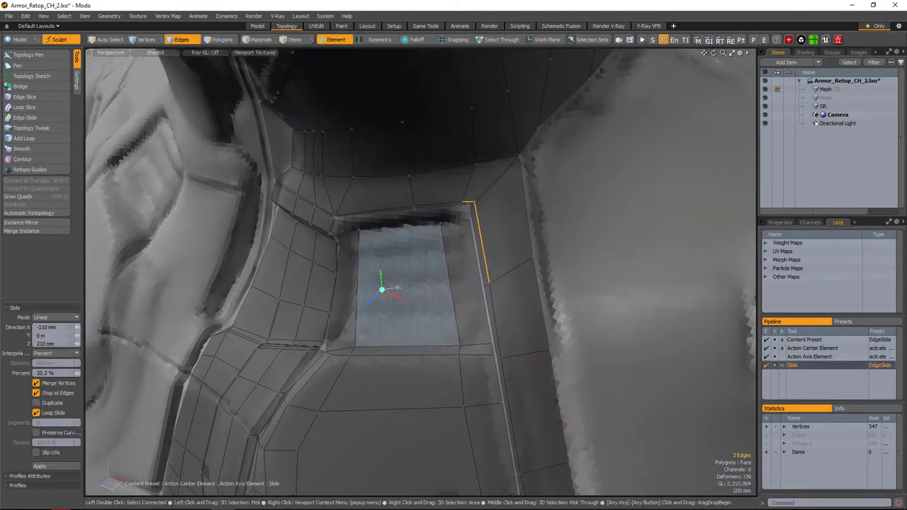
- Align the vertices along the border between the strap and the chest panel down to the junction
{"action": "key", "text": "1"}
{"action": "left_click_drag", "start_coordinate": [425, 283], "coordinate": [429, 303], "text": "alt"}
{"action": "key", "text": "space"}
{"action": "key", "text": "2"}
{"action": "scroll", "coordinate": [468, 167], "scroll_direction": "up", "scroll_amount": 5}
{"action": "left_click_drag", "start_coordinate": [468, 170], "coordinate": [458, 196], "text": "alt"}
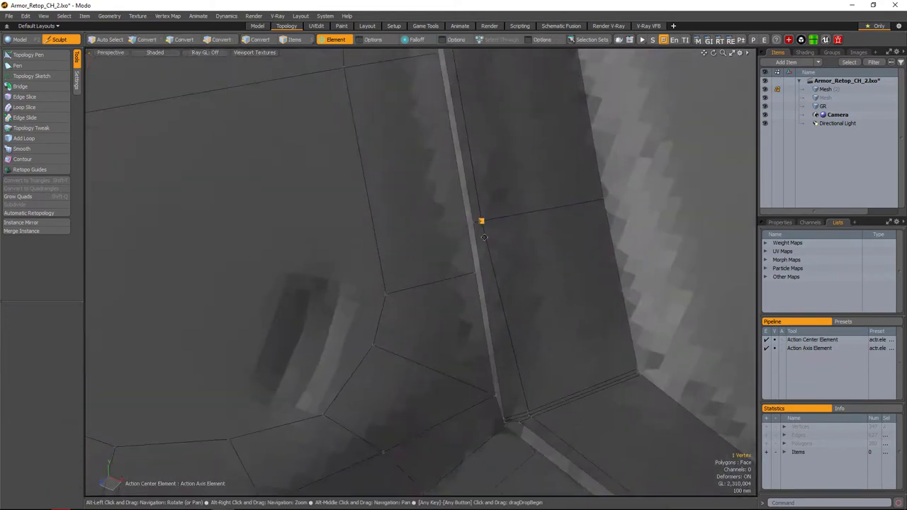
{"action": "left_click_drag", "start_coordinate": [454, 255], "coordinate": [477, 274], "text": "alt"}
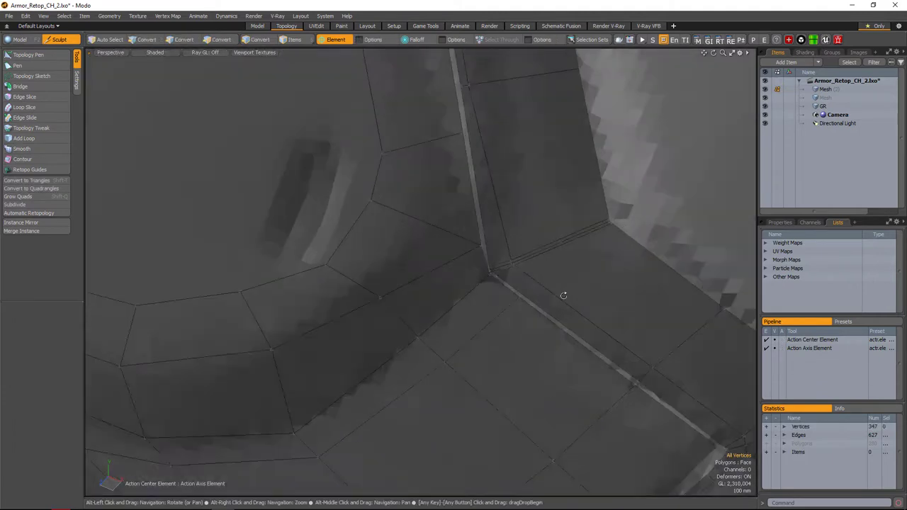
{"action": "right_click_drag", "start_coordinate": [547, 286], "coordinate": [572, 335]}
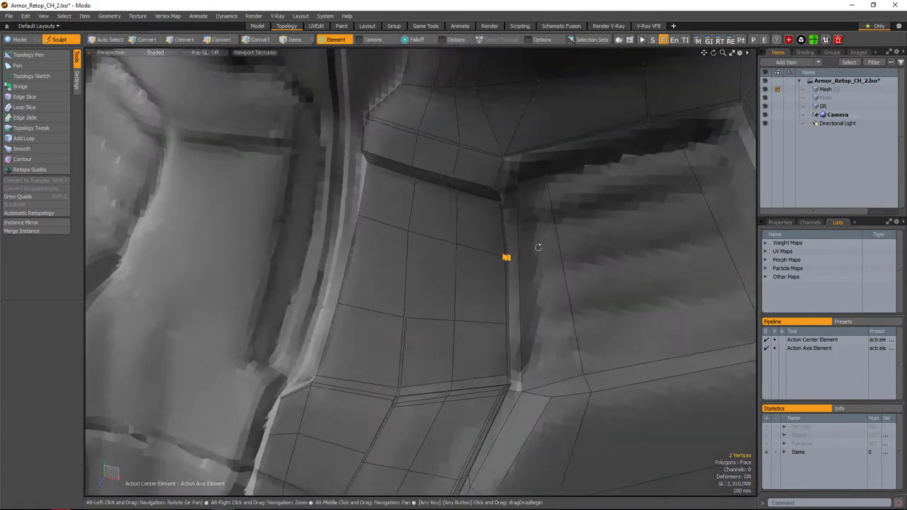
- Move the two vertices on the zipper-side border of the ribbed vent with Transform
{"action": "key", "text": "y"}
{"action": "left_click_drag", "start_coordinate": [511, 225], "coordinate": [512, 226]}
{"action": "key", "text": "y"}
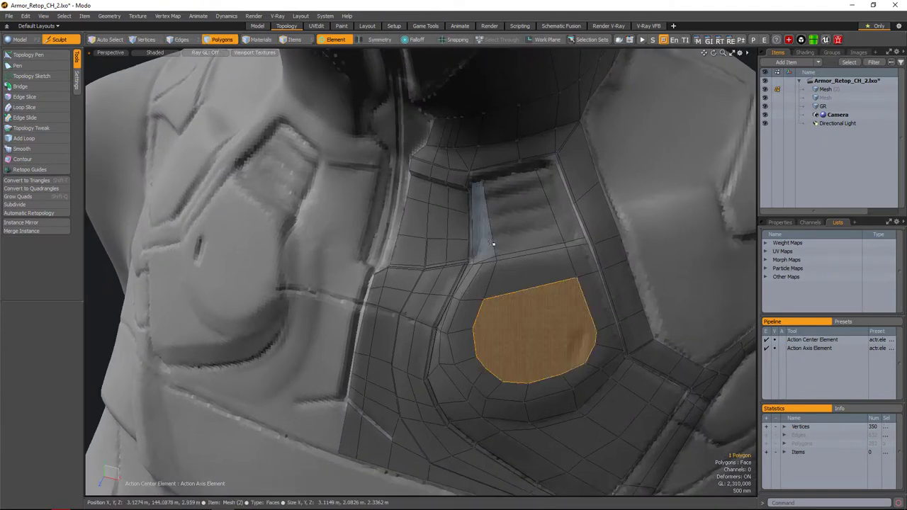
- Select the polygons of the ribbed vent, rounded panel and surrounding chest area and move them to a separate mesh item
{"action": "left_click", "coordinate": [497, 234]}
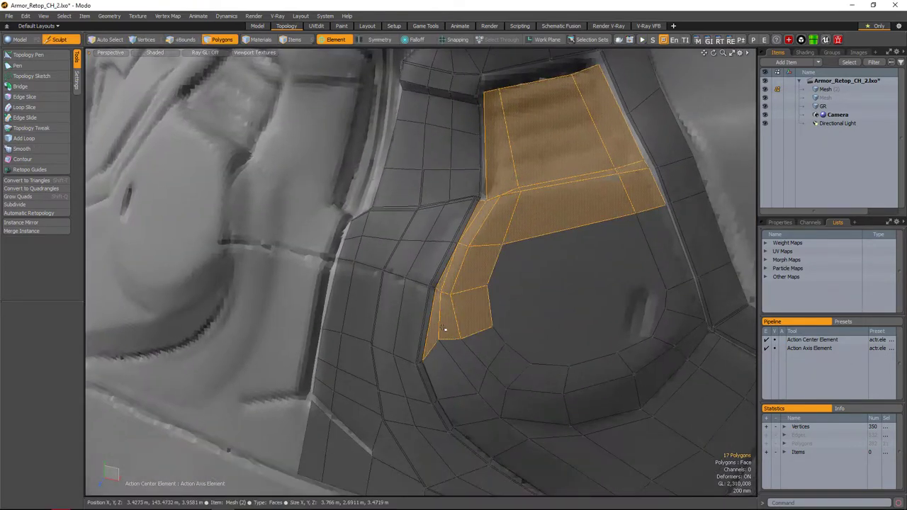
{"action": "mouse_move", "coordinate": [444, 329]}
{"action": "left_mouse_down"}
{"action": "mouse_move", "coordinate": [504, 327]}
{"action": "mouse_move", "coordinate": [668, 279]}
{"action": "left_mouse_up"}
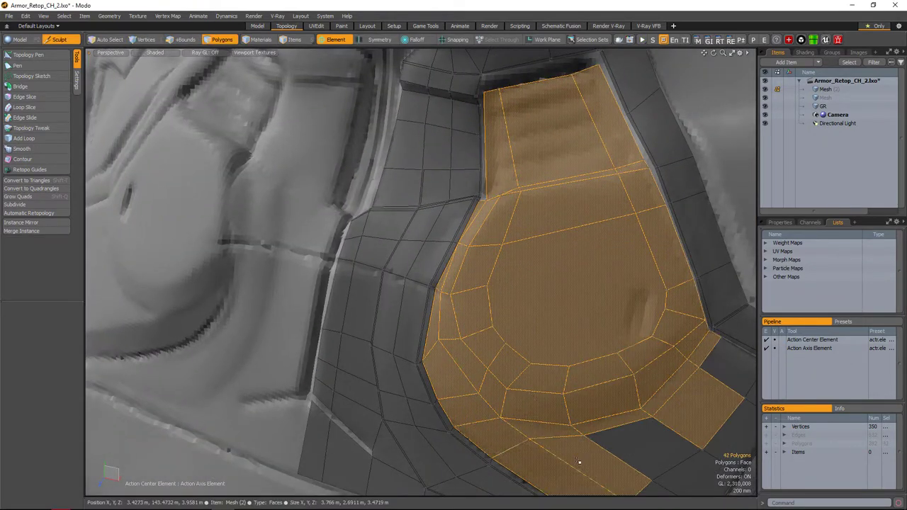
{"action": "left_click_drag", "start_coordinate": [461, 355], "coordinate": [527, 301]}
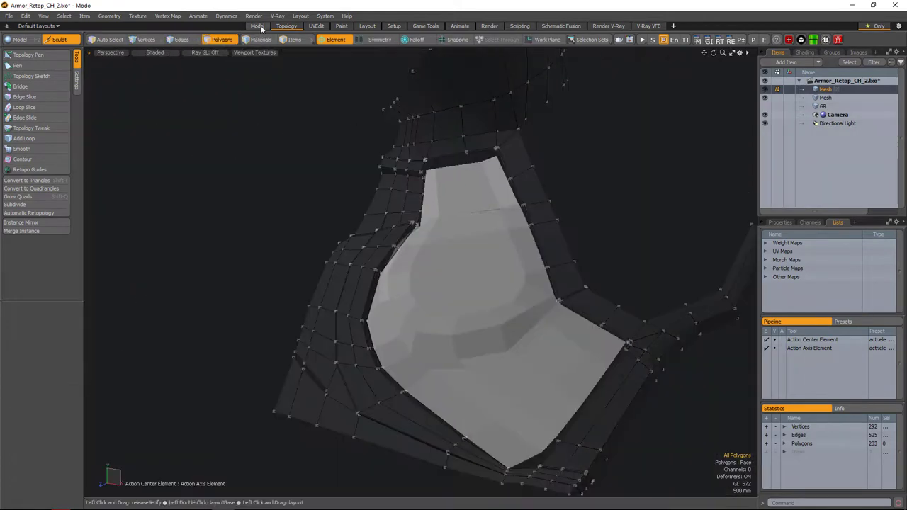
- In the Model layout, extend the border edges around the frame's opening 380 mm backward along Z to form an inner wall
{"action": "left_click", "coordinate": [257, 26]}
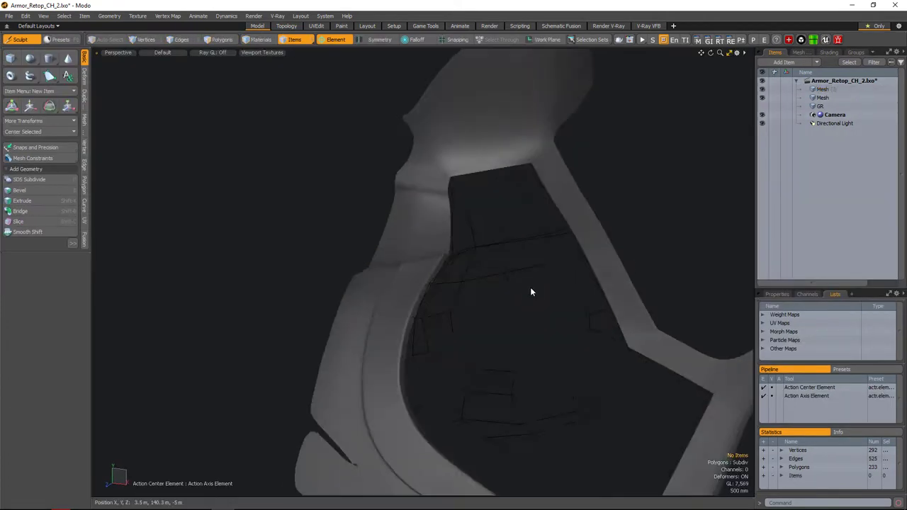
{"action": "left_click_drag", "start_coordinate": [532, 290], "coordinate": [512, 248], "text": "alt"}
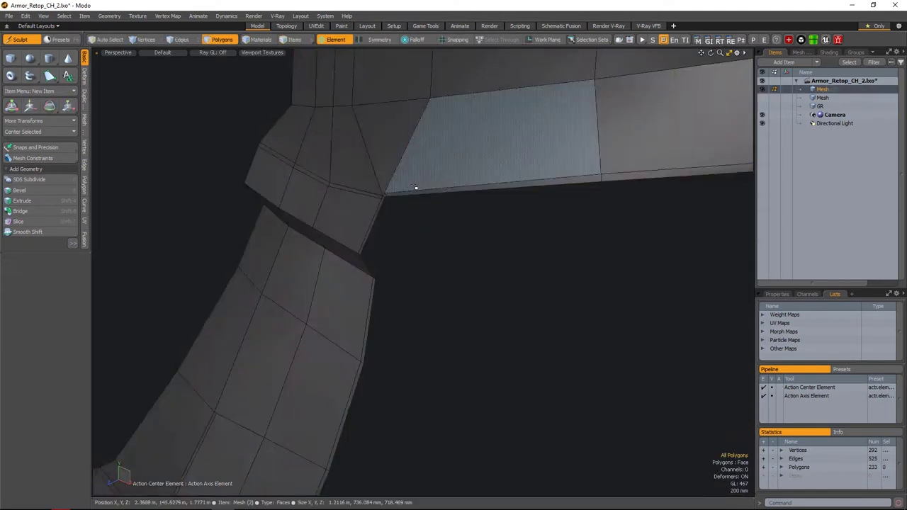
{"action": "left_click_drag", "start_coordinate": [415, 188], "coordinate": [488, 231], "text": "alt"}
{"action": "scroll", "coordinate": [514, 253], "scroll_direction": "up", "scroll_amount": 3}
{"action": "scroll", "coordinate": [514, 253], "scroll_direction": "down", "scroll_amount": 6}
{"action": "key", "text": "shift+w"}
{"action": "left_click", "coordinate": [521, 190]}
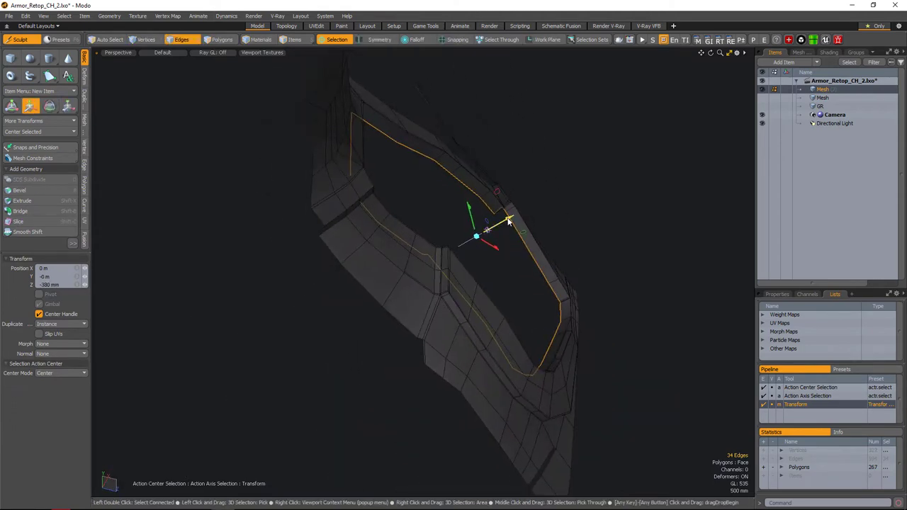
{"action": "key", "text": "space"}
- Close and align the inner wall's corner where the strap meets the collar by adjusting its edges and vertices
{"action": "scroll", "coordinate": [508, 222], "scroll_direction": "up", "scroll_amount": 6}
{"action": "key", "text": "space"}
{"action": "left_click_drag", "start_coordinate": [442, 253], "coordinate": [533, 241], "text": "alt"}
{"action": "key", "text": "2"}
{"action": "key", "text": "shift+b"}
{"action": "key", "text": "space"}
{"action": "double_click", "coordinate": [484, 281]}
{"action": "key", "text": "1"}
{"action": "key", "text": "w"}
{"action": "key", "text": "space"}
{"action": "mouse_move", "coordinate": [533, 241]}
{"action": "left_mouse_down"}
{"action": "mouse_move", "coordinate": [542, 308]}
{"action": "mouse_move", "coordinate": [524, 323]}
{"action": "mouse_move", "coordinate": [503, 306]}
{"action": "mouse_move", "coordinate": [508, 213]}
{"action": "mouse_move", "coordinate": [499, 261]}
{"action": "left_mouse_up"}
{"action": "key", "text": "space"}
- Add a support loop along the inner wall close to the frame's border with Loop Slice
{"action": "key", "text": "3"}
{"action": "key", "text": "alt+c"}
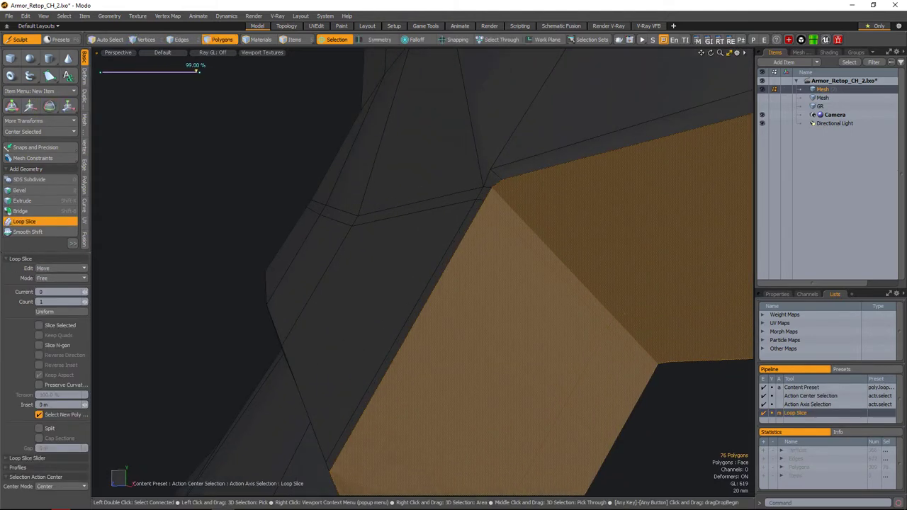
{"action": "left_click_drag", "start_coordinate": [195, 72], "coordinate": [168, 71]}
{"action": "scroll", "coordinate": [499, 251], "scroll_direction": "down", "scroll_amount": 5}
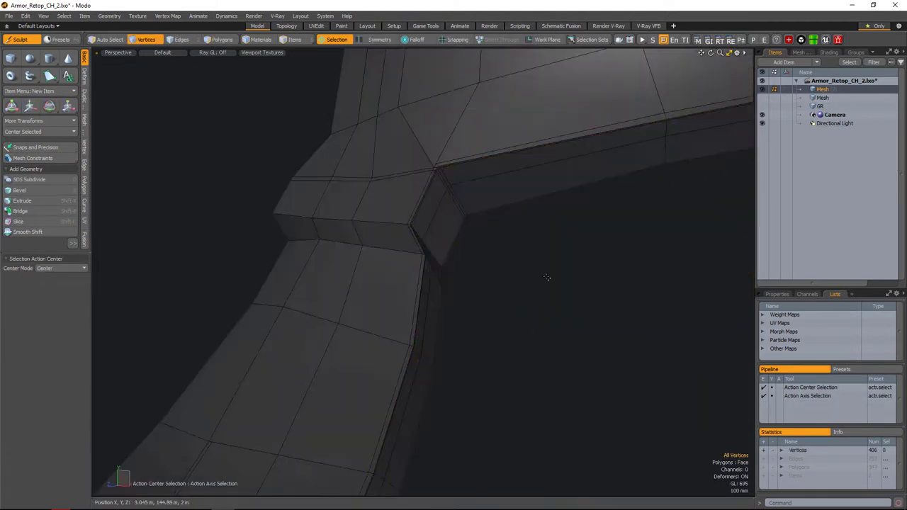
- Add a support loop along the strap's edge below the collar groove and adjust the groove's corner vertices
{"action": "left_click_drag", "start_coordinate": [545, 280], "coordinate": [511, 298], "text": "alt"}
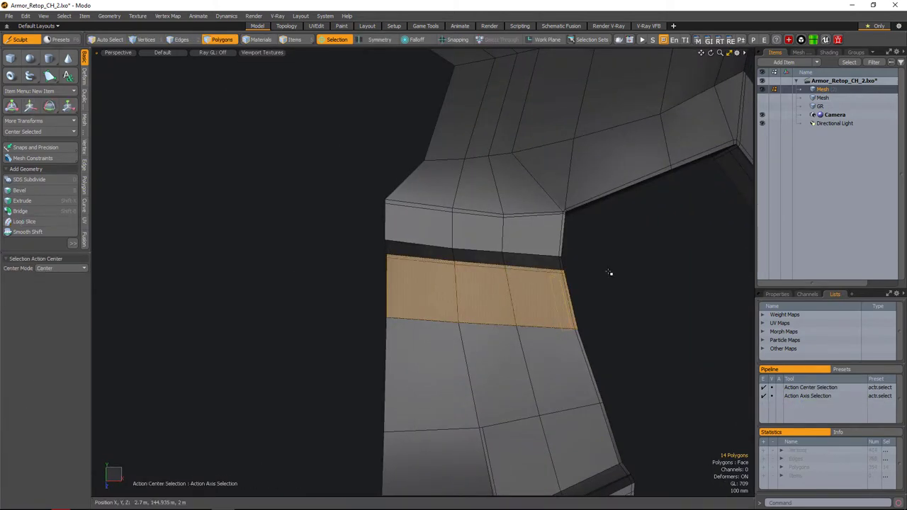
{"action": "left_click_drag", "start_coordinate": [610, 272], "coordinate": [496, 284], "text": "alt"}
{"action": "key", "text": "1"}
{"action": "mouse_move", "coordinate": [459, 251]}
{"action": "left_mouse_down"}
{"action": "mouse_move", "coordinate": [478, 294]}
{"action": "mouse_move", "coordinate": [522, 290]}
{"action": "mouse_move", "coordinate": [462, 274]}
{"action": "mouse_move", "coordinate": [462, 289]}
{"action": "left_mouse_up"}
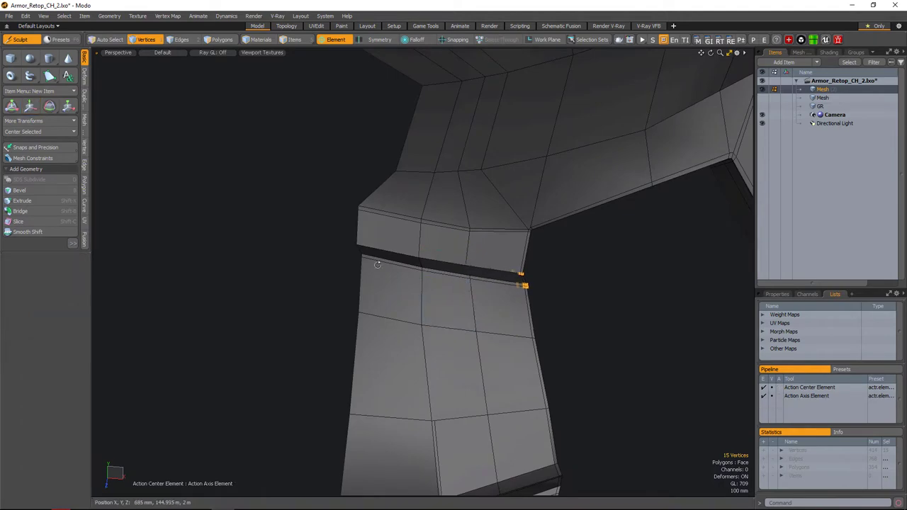
{"action": "left_click_drag", "start_coordinate": [378, 264], "coordinate": [489, 250], "text": "alt"}
{"action": "key", "text": "Tab"}
{"action": "key", "text": "Tab"}
{"action": "scroll", "coordinate": [490, 276], "scroll_direction": "up", "scroll_amount": 5}
{"action": "key", "text": "w"}
{"action": "key", "text": "Tab"}
{"action": "key", "text": "Tab"}
- Add support loops along the groove between the strap and the chest panels with Loop Slice
{"action": "key", "text": "alt+c"}
{"action": "key", "text": "space"}
{"action": "key", "text": "Tab"}
{"action": "mouse_move", "coordinate": [646, 280]}
{"action": "left_mouse_down", "text": "alt"}
{"action": "mouse_move", "coordinate": [551, 310]}
{"action": "mouse_move", "coordinate": [472, 302]}
{"action": "mouse_move", "coordinate": [330, 450]}
{"action": "mouse_move", "coordinate": [364, 285]}
{"action": "mouse_move", "coordinate": [418, 316]}
{"action": "mouse_move", "coordinate": [453, 298]}
{"action": "mouse_move", "coordinate": [408, 331]}
{"action": "mouse_move", "coordinate": [485, 320]}
{"action": "left_mouse_up", "text": "alt"}
{"action": "key", "text": "Tab"}
{"action": "key", "text": "alt+c"}
{"action": "left_click", "coordinate": [418, 316]}
{"action": "key", "text": "space"}
{"action": "key", "text": "Tab"}
{"action": "key", "text": "Tab"}
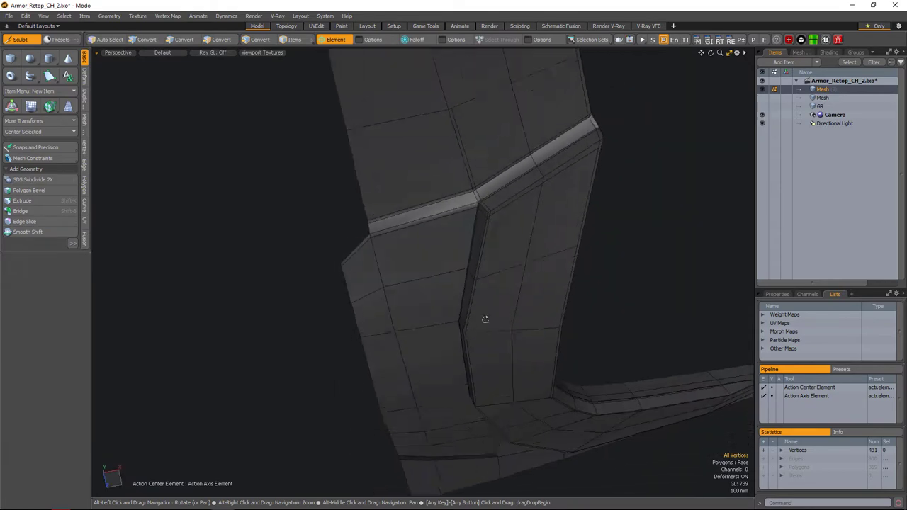
- Loop slice the outer panel strip at 0.5% to support its edge along the groove
{"action": "scroll", "coordinate": [445, 296], "scroll_direction": "up", "scroll_amount": 5}
{"action": "key", "text": "alt+c"}
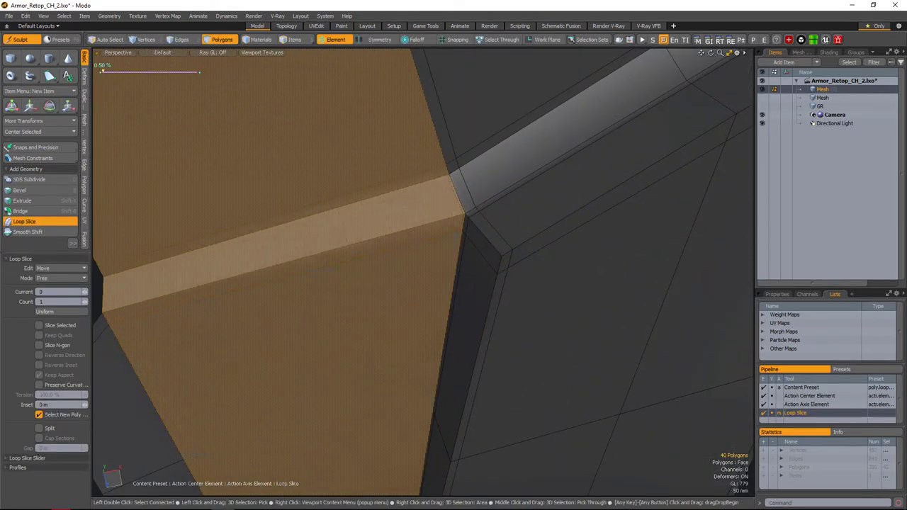
{"action": "scroll", "coordinate": [425, 270], "scroll_direction": "down", "scroll_amount": 5}
{"action": "scroll", "coordinate": [529, 314], "scroll_direction": "up", "scroll_amount": 5}
- Cut a support edge along the outer border of the curved groove with Edge Slice
{"action": "key", "text": "alt+c"}
{"action": "left_click", "coordinate": [496, 269]}
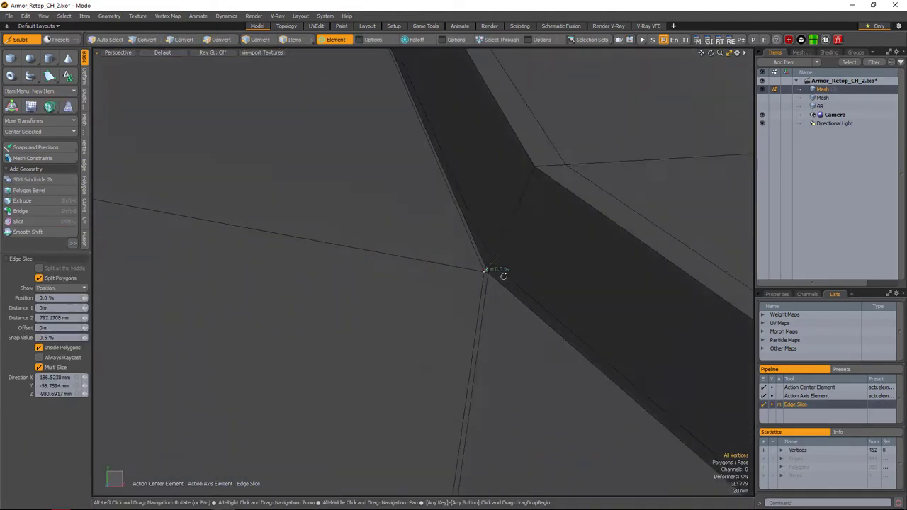
{"action": "left_click_drag", "start_coordinate": [497, 269], "coordinate": [461, 290], "text": "alt"}
{"action": "scroll", "coordinate": [513, 316], "scroll_direction": "down", "scroll_amount": 3}
{"action": "left_click", "coordinate": [522, 304]}
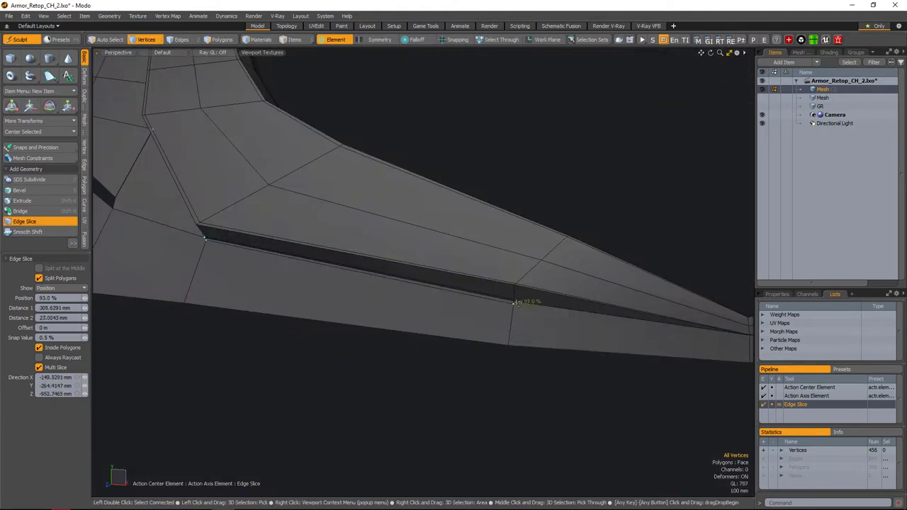
{"action": "left_click_drag", "start_coordinate": [523, 304], "coordinate": [684, 283], "text": "alt"}
{"action": "left_click", "coordinate": [484, 345]}
{"action": "left_click", "coordinate": [484, 345]}
- Adjust the vertex at the bend of the curved groove with Transform to line up with the new support edge
{"action": "key", "text": "q"}
{"action": "scroll", "coordinate": [434, 328], "scroll_direction": "up", "scroll_amount": 5}
{"action": "scroll", "coordinate": [466, 332], "scroll_direction": "down", "scroll_amount": 2}
{"action": "key", "text": "w"}
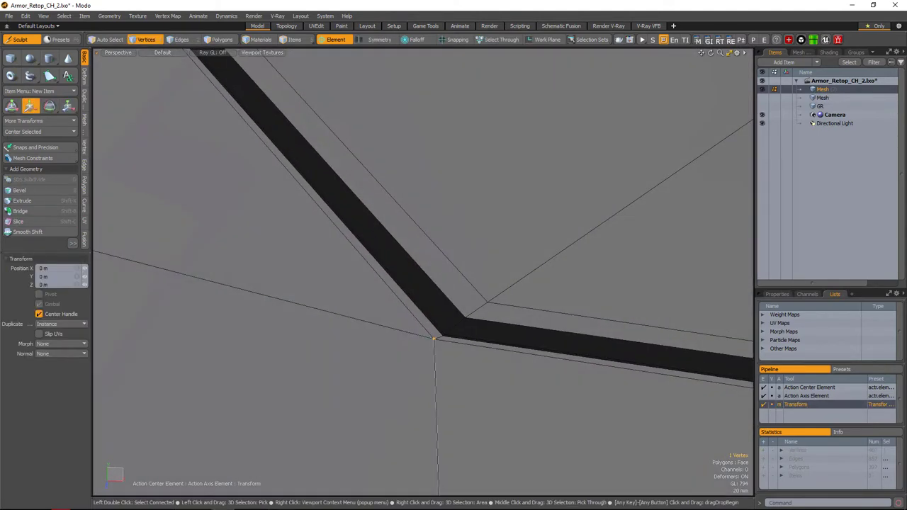
{"action": "left_click", "coordinate": [426, 370]}
{"action": "scroll", "coordinate": [440, 319], "scroll_direction": "down", "scroll_amount": 3}
{"action": "scroll", "coordinate": [437, 267], "scroll_direction": "up", "scroll_amount": 6}
{"action": "key", "text": "space"}
{"action": "key", "text": "space"}
- Examine the curved groove and the slanted notch with subdivision toggled on and off
{"action": "scroll", "coordinate": [437, 328], "scroll_direction": "down", "scroll_amount": 3}
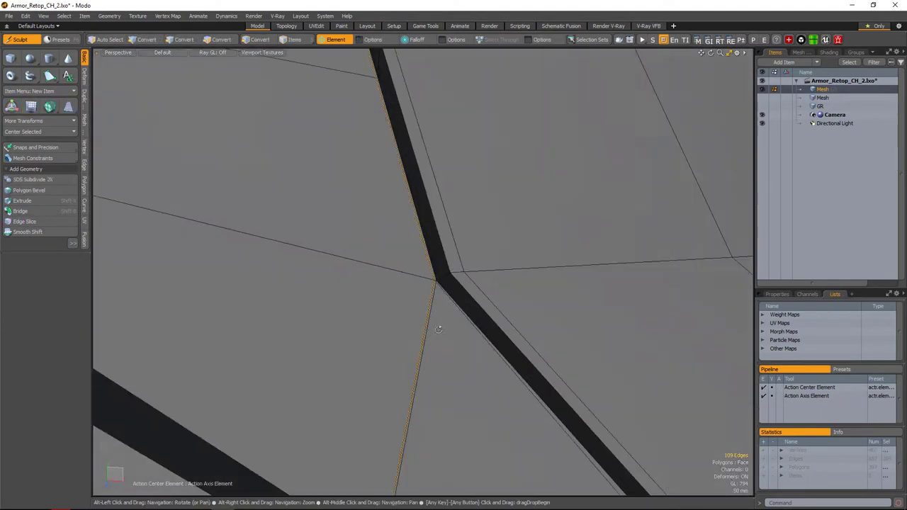
{"action": "left_click_drag", "start_coordinate": [438, 329], "coordinate": [379, 300], "text": "alt"}
{"action": "scroll", "coordinate": [469, 202], "scroll_direction": "up", "scroll_amount": 4}
{"action": "left_click_drag", "start_coordinate": [470, 202], "coordinate": [421, 255], "text": "alt"}
{"action": "scroll", "coordinate": [473, 248], "scroll_direction": "down", "scroll_amount": 3}
{"action": "scroll", "coordinate": [491, 314], "scroll_direction": "up", "scroll_amount": 5}
{"action": "key", "text": "Tab"}
{"action": "scroll", "coordinate": [443, 360], "scroll_direction": "down", "scroll_amount": 3}
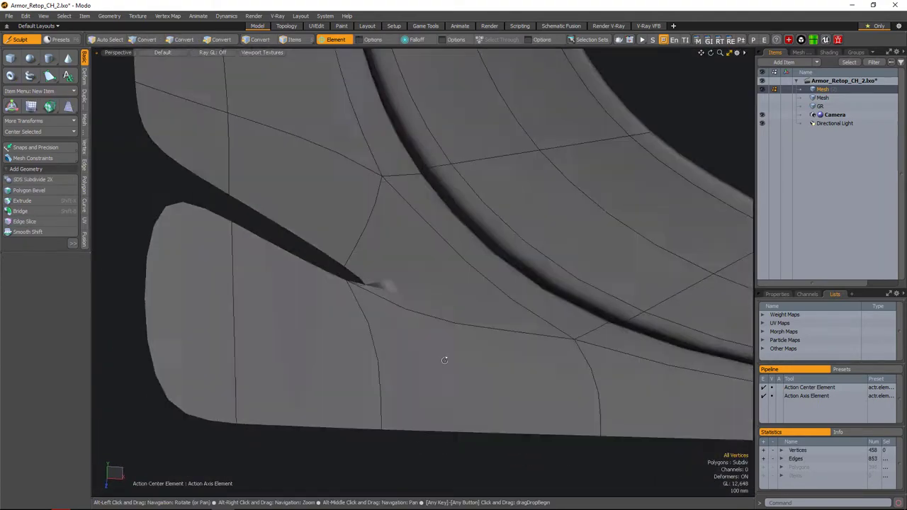
{"action": "left_click_drag", "start_coordinate": [443, 361], "coordinate": [387, 260], "text": "alt"}
{"action": "scroll", "coordinate": [423, 348], "scroll_direction": "up", "scroll_amount": 4}
{"action": "key", "text": "Tab"}
{"action": "scroll", "coordinate": [387, 260], "scroll_direction": "down", "scroll_amount": 3}
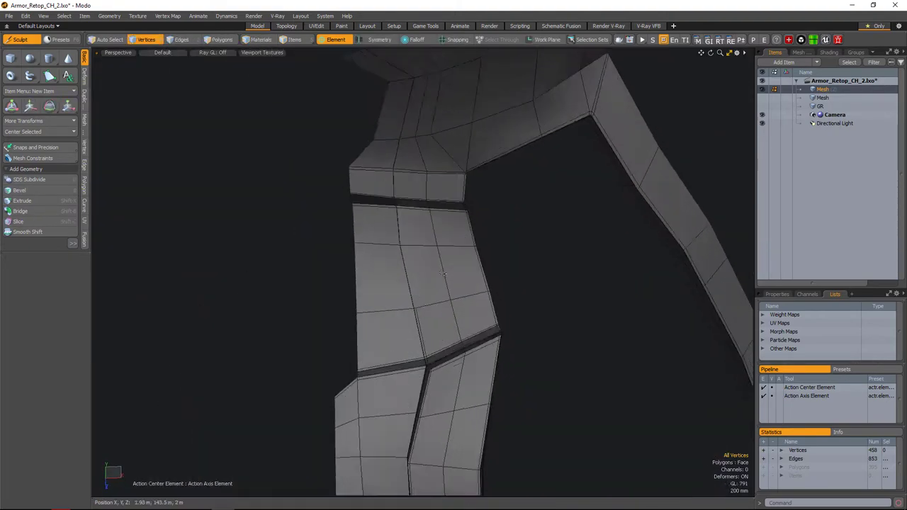
- Remove the doubled edge loop through the middle of the upper strap and preview the subdivided surface
{"action": "scroll", "coordinate": [466, 302], "scroll_direction": "up", "scroll_amount": 6}
{"action": "key", "text": "2"}
{"action": "scroll", "coordinate": [474, 295], "scroll_direction": "down", "scroll_amount": 3}
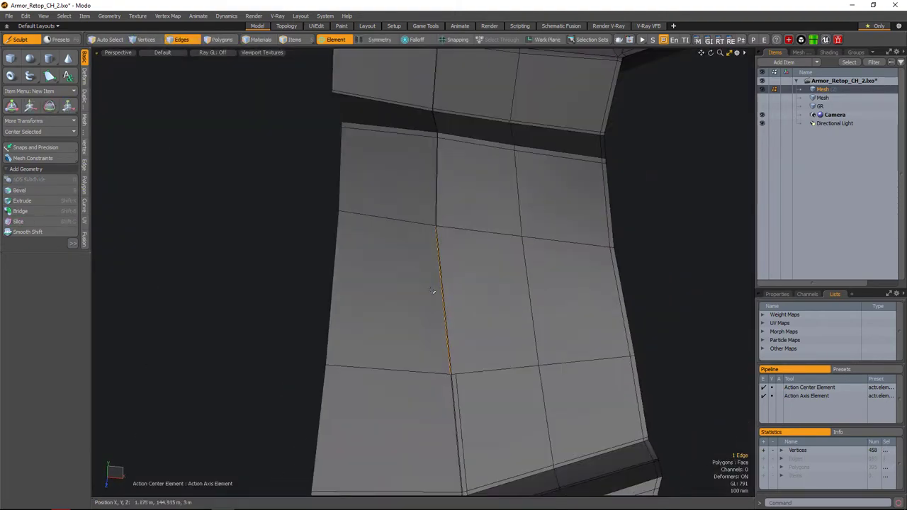
{"action": "scroll", "coordinate": [431, 294], "scroll_direction": "up", "scroll_amount": 4}
{"action": "key", "text": "Tab"}
{"action": "scroll", "coordinate": [454, 259], "scroll_direction": "down", "scroll_amount": 5}
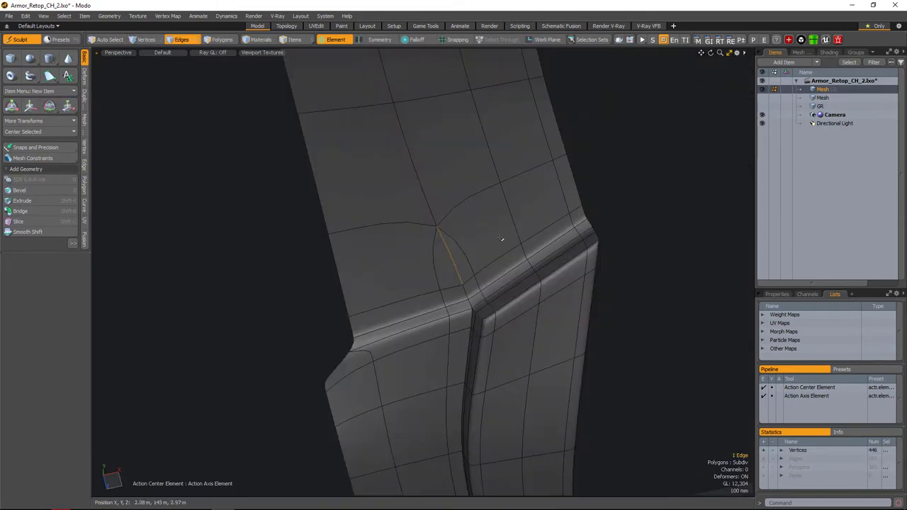
- Cut a new edge row across the strap just above the lower groove with Edge Slice
{"action": "key", "text": "Tab"}
{"action": "scroll", "coordinate": [656, 289], "scroll_direction": "up", "scroll_amount": 8}
{"action": "key", "text": "2"}
{"action": "key", "text": "c"}
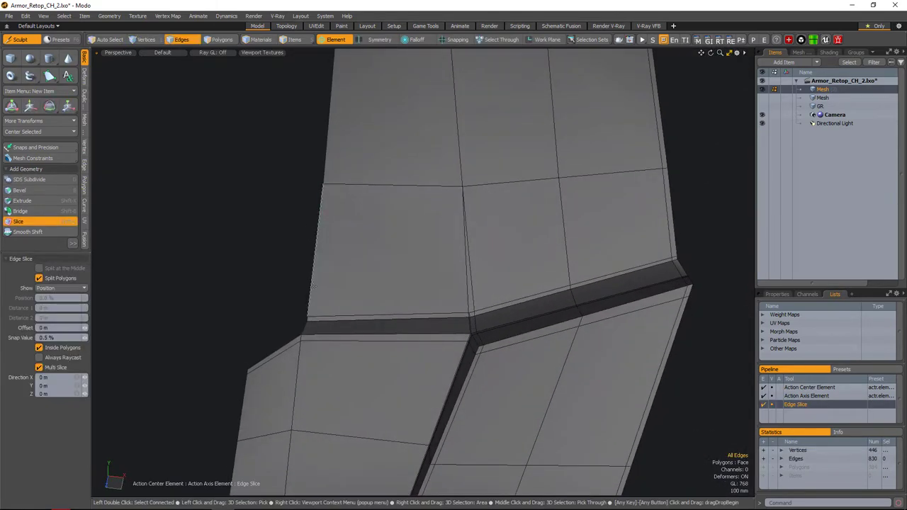
{"action": "left_click", "coordinate": [473, 291]}
{"action": "left_click_drag", "start_coordinate": [473, 291], "coordinate": [682, 341], "text": "alt"}
{"action": "key", "text": "space"}
{"action": "key", "text": "1"}
{"action": "scroll", "coordinate": [505, 284], "scroll_direction": "up", "scroll_amount": 4}
{"action": "left_click", "coordinate": [505, 284]}
{"action": "key", "text": "Tab"}
{"action": "scroll", "coordinate": [526, 307], "scroll_direction": "down", "scroll_amount": 5}
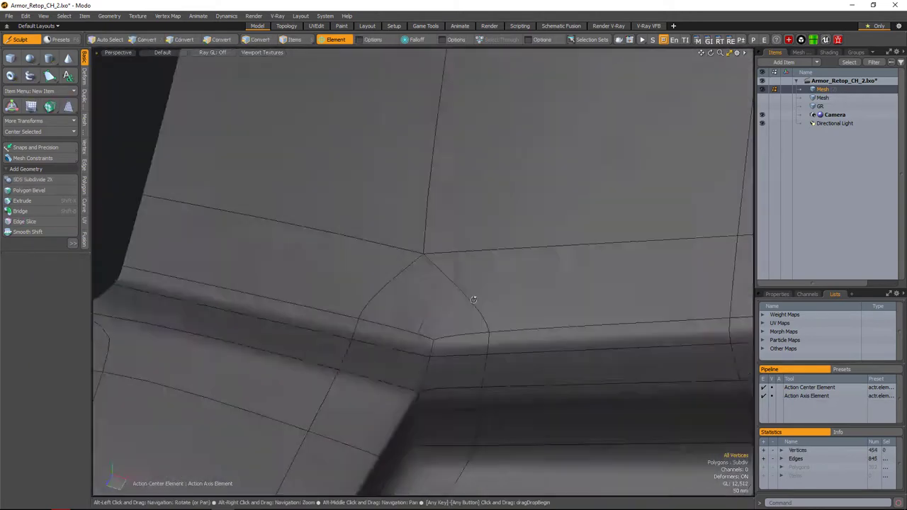
- Adjust the vertices around the strap's junction with the lower groove using Transform
{"action": "left_click_drag", "start_coordinate": [474, 300], "coordinate": [425, 264], "text": "alt"}
{"action": "key", "text": "Tab"}
{"action": "key", "text": "y"}
{"action": "left_click", "coordinate": [527, 317]}
{"action": "left_click_drag", "start_coordinate": [527, 316], "coordinate": [436, 290], "text": "alt"}
{"action": "key", "text": "q"}
{"action": "key", "text": "y"}
{"action": "key", "text": "q"}
- Select the curved inner band's polygon loop and re-cut its centre edge loop with Loop Slice at 48.5%
{"action": "key", "text": "3"}
{"action": "left_click", "coordinate": [436, 290]}
{"action": "left_click", "coordinate": [439, 312], "text": "shift"}
{"action": "key", "text": "l"}
{"action": "key", "text": "alt+c"}
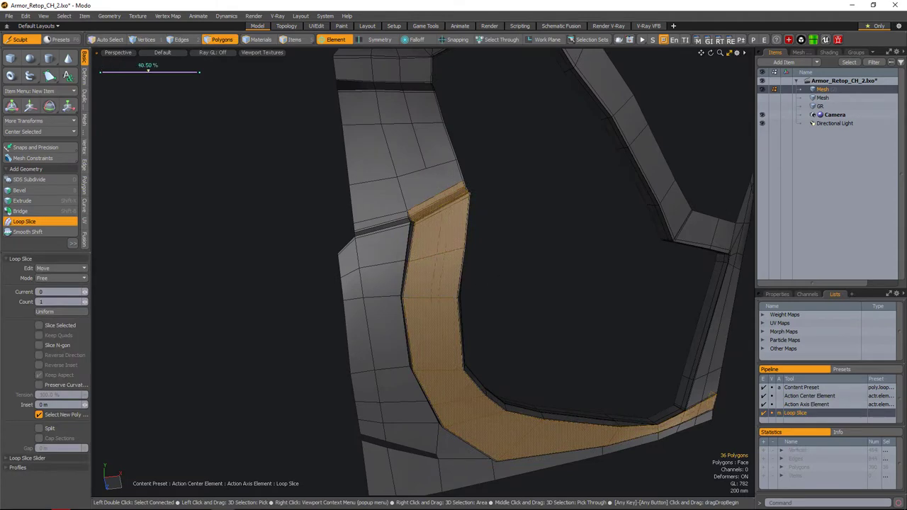
{"action": "key", "text": "1"}
{"action": "key", "text": "q"}
- Move the vertices across the lower part of the curved groove with Transform to smooth its curve
{"action": "left_click_drag", "start_coordinate": [527, 263], "coordinate": [456, 230], "text": "alt"}
{"action": "key", "text": "Tab"}
{"action": "scroll", "coordinate": [438, 274], "scroll_direction": "down", "scroll_amount": 3}
{"action": "key", "text": "Tab"}
{"action": "left_click", "coordinate": [480, 250], "text": "shift"}
{"action": "left_click_drag", "start_coordinate": [448, 267], "coordinate": [424, 277], "text": "alt"}
{"action": "key", "text": "1"}
{"action": "scroll", "coordinate": [461, 289], "scroll_direction": "down", "scroll_amount": 2}
{"action": "key", "text": "w"}
{"action": "key", "text": "space"}
{"action": "key", "text": "w"}
{"action": "left_click_drag", "start_coordinate": [424, 277], "coordinate": [465, 287]}
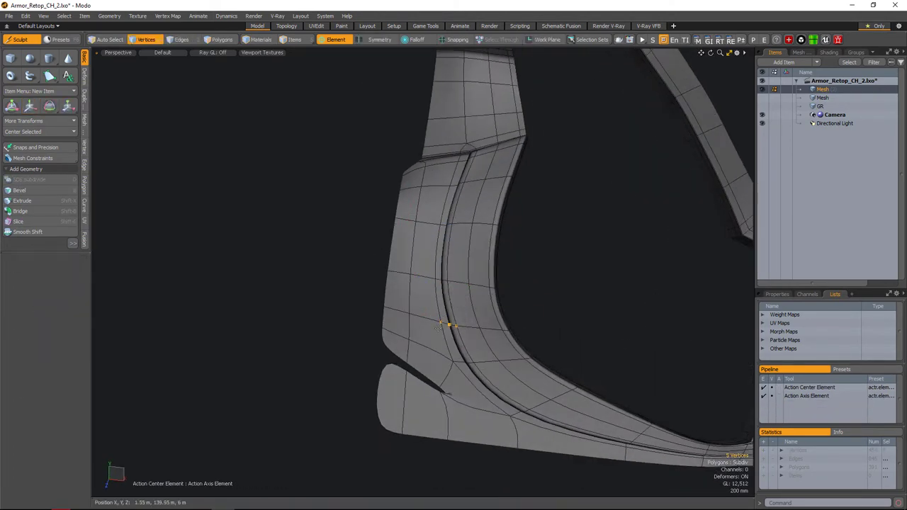
- Shift the five vertices across the upper part of the curved groove to even out its flow
{"action": "left_click_drag", "start_coordinate": [465, 329], "coordinate": [446, 257], "text": "alt"}
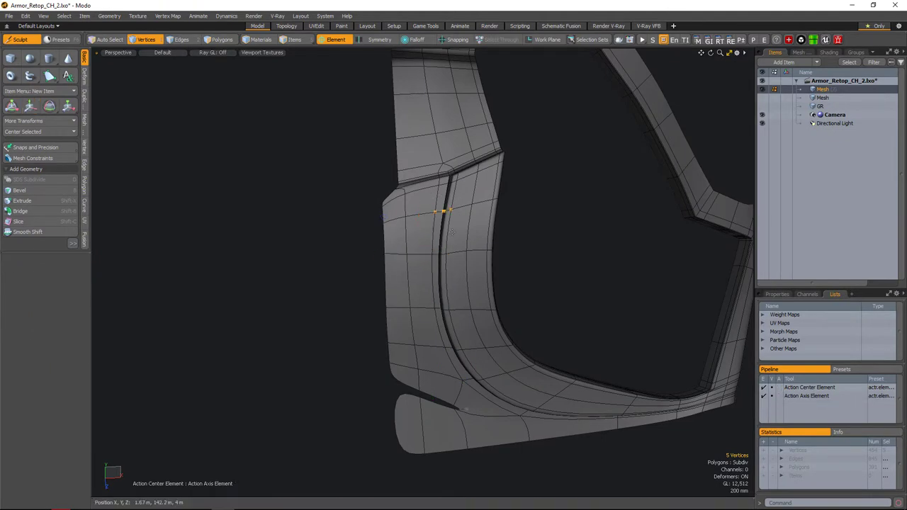
{"action": "left_click_drag", "start_coordinate": [455, 214], "coordinate": [399, 217], "text": "alt"}
{"action": "key", "text": "space"}
{"action": "key", "text": "Tab"}
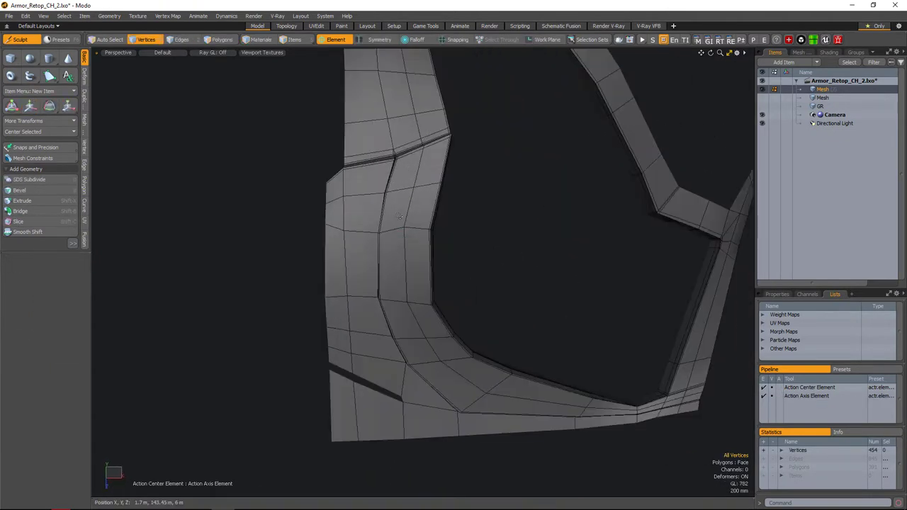
- Add a support cut at the inner end of the slanted notch and preview it subdivided
{"action": "left_click_drag", "start_coordinate": [505, 242], "coordinate": [465, 283], "text": "alt"}
{"action": "key", "text": "Tab"}
{"action": "key", "text": "Tab"}
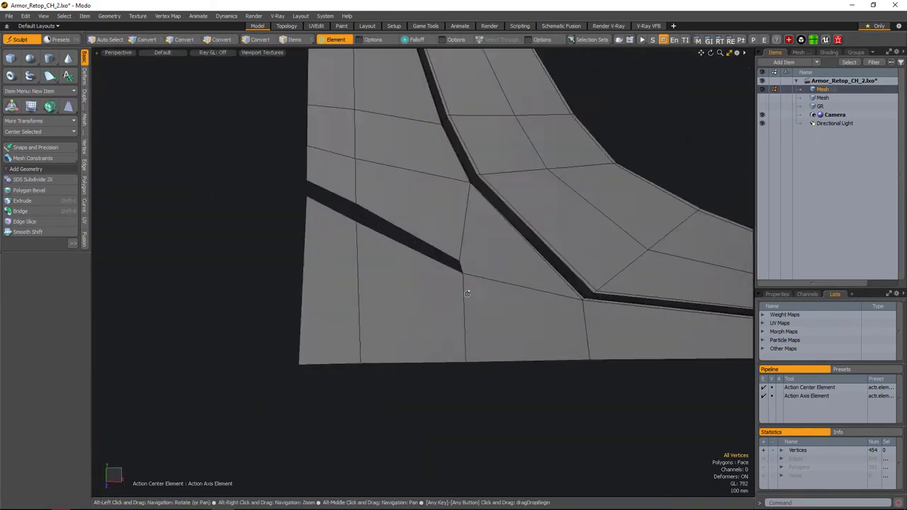
{"action": "key", "text": "alt+c"}
{"action": "left_click", "coordinate": [446, 266]}
{"action": "key", "text": "space"}
{"action": "left_click_drag", "start_coordinate": [444, 362], "coordinate": [554, 263], "text": "alt"}
{"action": "key", "text": "Tab"}
- In the separated panel mesh, flatten the 14 polygons of the rounded panel's face with Z scaling and rotate them to follow the chest slope
{"action": "left_click", "coordinate": [824, 98]}
{"action": "left_click_drag", "start_coordinate": [583, 232], "coordinate": [431, 341], "text": "alt"}
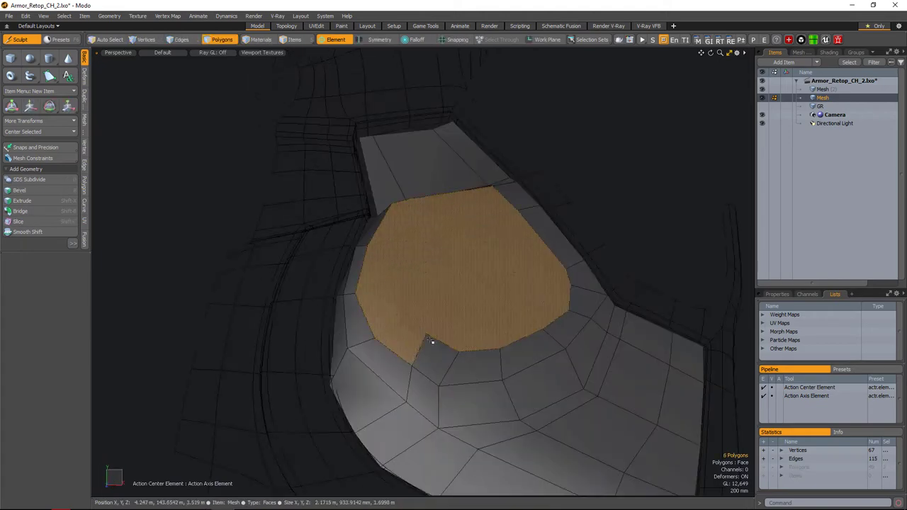
{"action": "left_click_drag", "start_coordinate": [547, 229], "coordinate": [536, 268], "text": "alt"}
{"action": "key", "text": "y"}
{"action": "key", "text": "alt+a"}
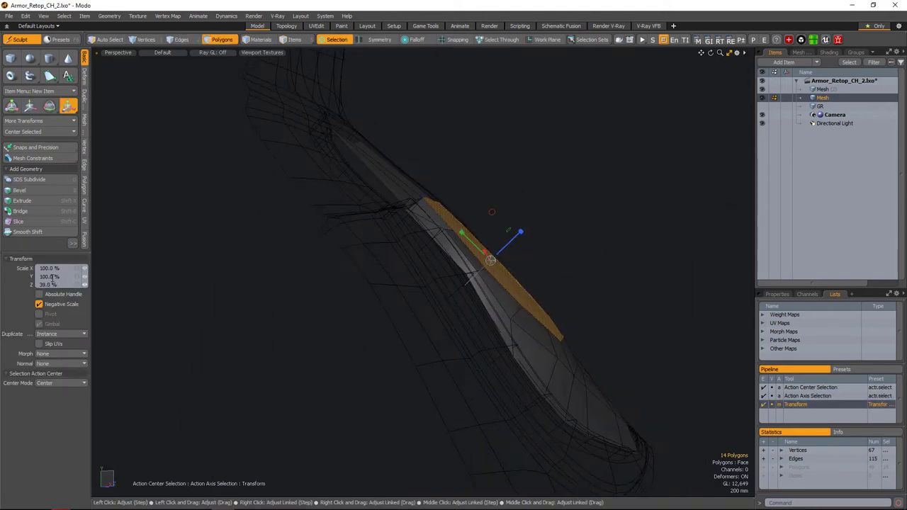
{"action": "left_click_drag", "start_coordinate": [507, 227], "coordinate": [349, 264], "text": "alt"}
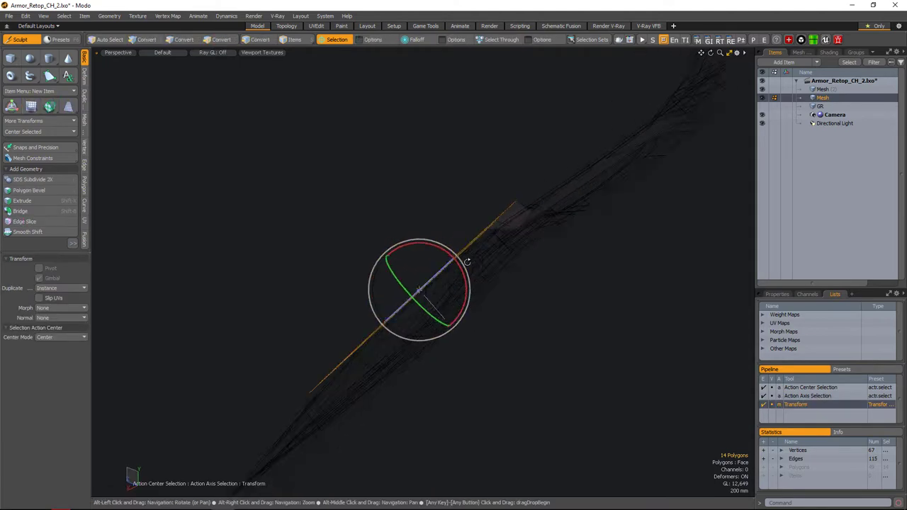
{"action": "left_click_drag", "start_coordinate": [467, 262], "coordinate": [611, 284], "text": "alt"}
{"action": "key", "text": "space"}
- Try to transform the ten selected frame polygons in the main mesh, and undo the change
{"action": "scroll", "coordinate": [547, 194], "scroll_direction": "up", "scroll_amount": 5}
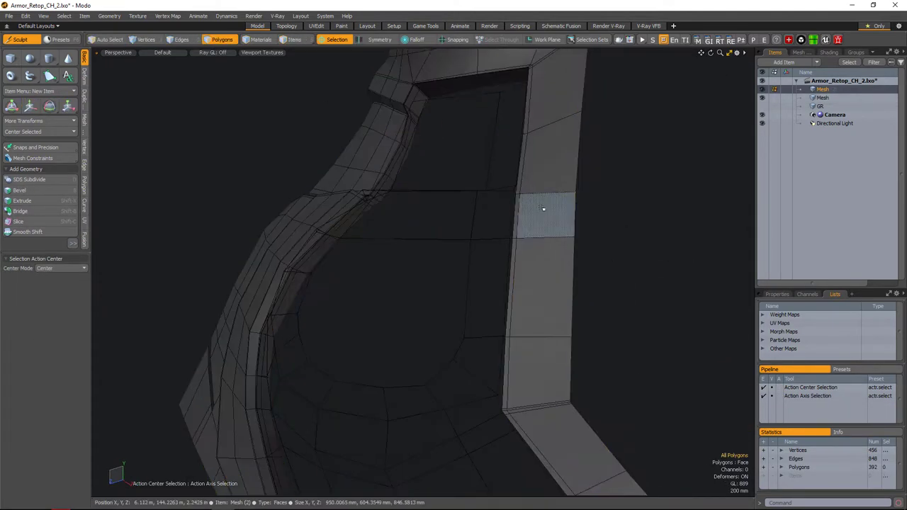
{"action": "left_click_drag", "start_coordinate": [514, 369], "coordinate": [414, 273], "text": "alt"}
{"action": "key", "text": "y"}
{"action": "left_click_drag", "start_coordinate": [415, 273], "coordinate": [595, 244], "text": "alt"}
{"action": "key", "text": "ctrl+z"}
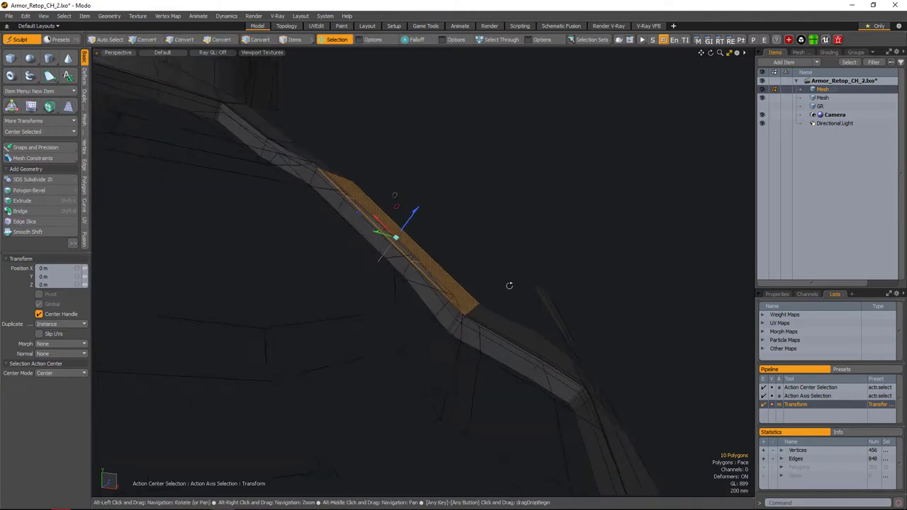
- In the main mesh, slice a new edge through the wide front panel from its horizontal edge down to the lower groove
{"action": "left_click_drag", "start_coordinate": [509, 285], "coordinate": [435, 242], "text": "alt"}
{"action": "key", "text": "1"}
{"action": "key", "text": "w"}
{"action": "key", "text": "space"}
{"action": "key", "text": "space"}
{"action": "key", "text": "2"}
{"action": "left_click_drag", "start_coordinate": [489, 314], "coordinate": [472, 329], "text": "alt"}
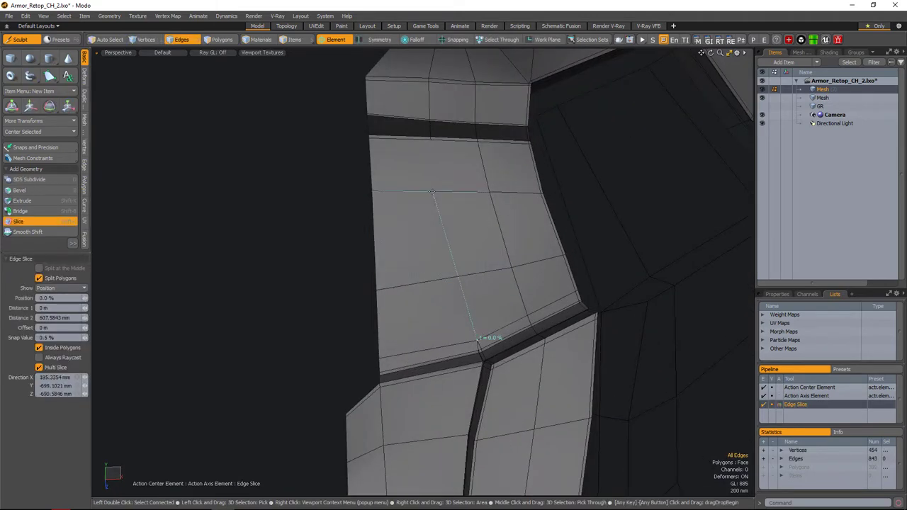
- Move the vertices around the front panel's new cut to even out the edge flow and preview the mesh subdivided
{"action": "left_click_drag", "start_coordinate": [435, 197], "coordinate": [499, 311], "text": "alt"}
{"action": "key", "text": "1"}
{"action": "key", "text": "w"}
{"action": "key", "text": "w"}
{"action": "key", "text": "space"}
{"action": "key", "text": "Tab"}
- Save an incremental copy of the scene as Armor_Retop_CH_3.lxo and make the separated panel mesh active without subdivision
{"action": "key", "text": "ctrl+alt+s"}
{"action": "key", "text": "5"}
{"action": "left_click", "coordinate": [488, 323]}
{"action": "key", "text": "Tab"}
- Extend part of the separated panel's outer border into a rim strip and scale the new strip
{"action": "left_click_drag", "start_coordinate": [609, 249], "coordinate": [442, 221], "text": "alt"}
{"action": "key", "text": "2"}
{"action": "left_click", "coordinate": [474, 281]}
{"action": "key", "text": "shift+x"}
{"action": "key", "text": "space"}
{"action": "key", "text": "3"}
{"action": "key", "text": "2"}
{"action": "key", "text": "y"}
{"action": "left_click_drag", "start_coordinate": [423, 151], "coordinate": [332, 354], "text": "alt"}
{"action": "key", "text": "space"}
- Select the seven border edges along the panel's straight side and extend them -300 mm in Z
{"action": "left_click", "coordinate": [328, 388]}
{"action": "left_click_drag", "start_coordinate": [327, 387], "coordinate": [494, 399], "text": "alt"}
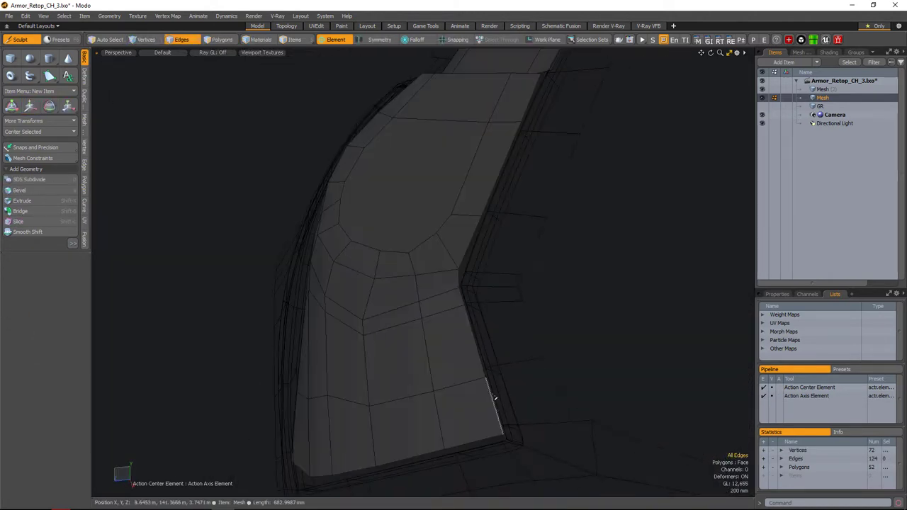
{"action": "left_click", "coordinate": [464, 267], "text": "shift"}
{"action": "left_click_drag", "start_coordinate": [463, 268], "coordinate": [475, 286], "text": "alt"}
{"action": "key", "text": "shift+x"}
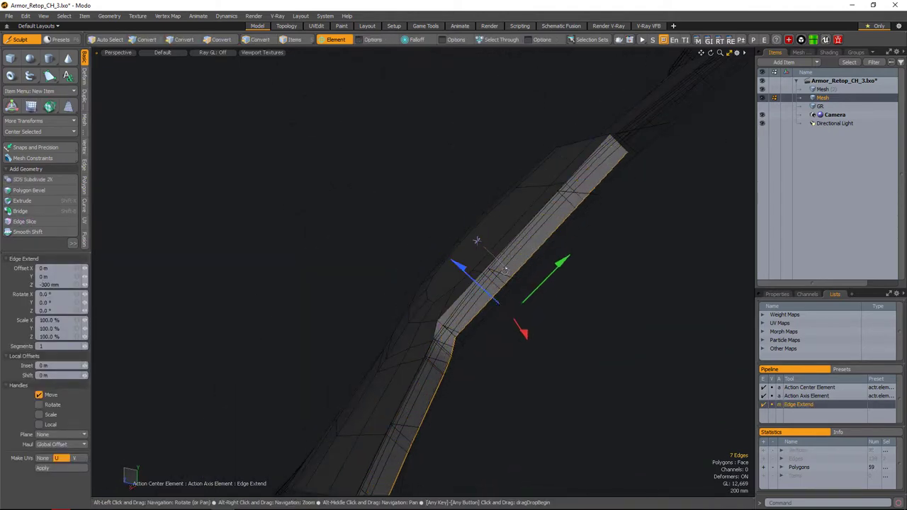
- Adjust the border vertices at the step corner between the upper strip and the rounded section
{"action": "scroll", "coordinate": [477, 241], "scroll_direction": "up", "scroll_amount": 5}
{"action": "left_click_drag", "start_coordinate": [411, 249], "coordinate": [442, 310], "text": "alt"}
{"action": "key", "text": "1"}
{"action": "left_click", "coordinate": [511, 248]}
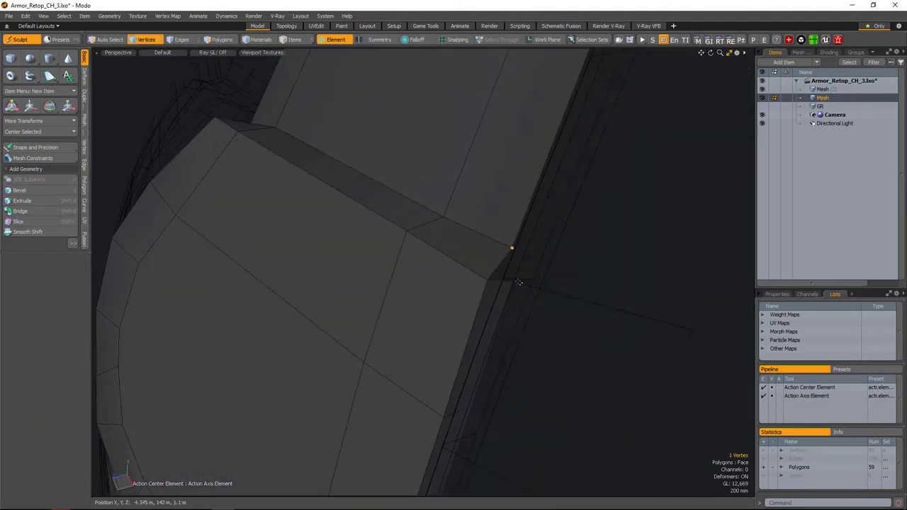
{"action": "key", "text": "space"}
{"action": "left_click_drag", "start_coordinate": [493, 345], "coordinate": [537, 244], "text": "alt"}
{"action": "left_click_drag", "start_coordinate": [562, 199], "coordinate": [429, 338], "text": "alt"}
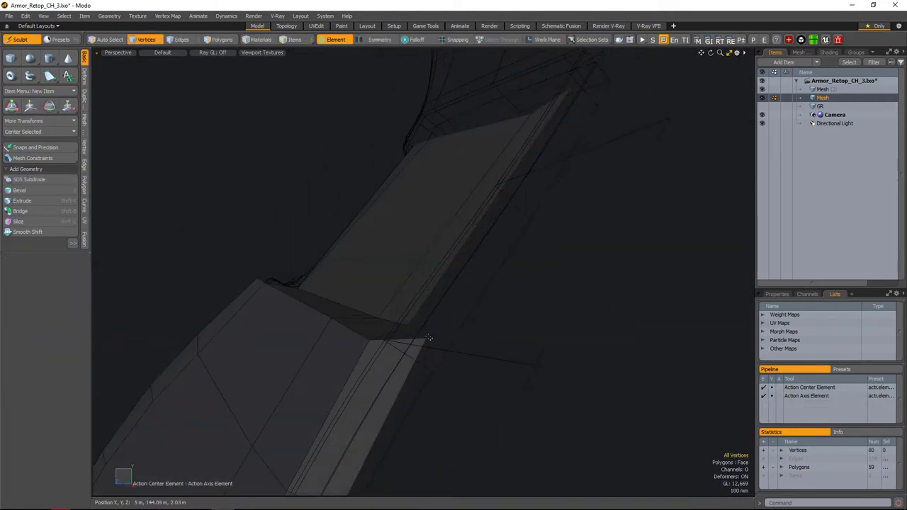
- Select the border edges along the lower part of the bent side and extend them into a rim strip
{"action": "right_click_drag", "start_coordinate": [453, 339], "coordinate": [361, 318], "text": "alt"}
{"action": "left_click_drag", "start_coordinate": [387, 287], "coordinate": [360, 397], "text": "alt"}
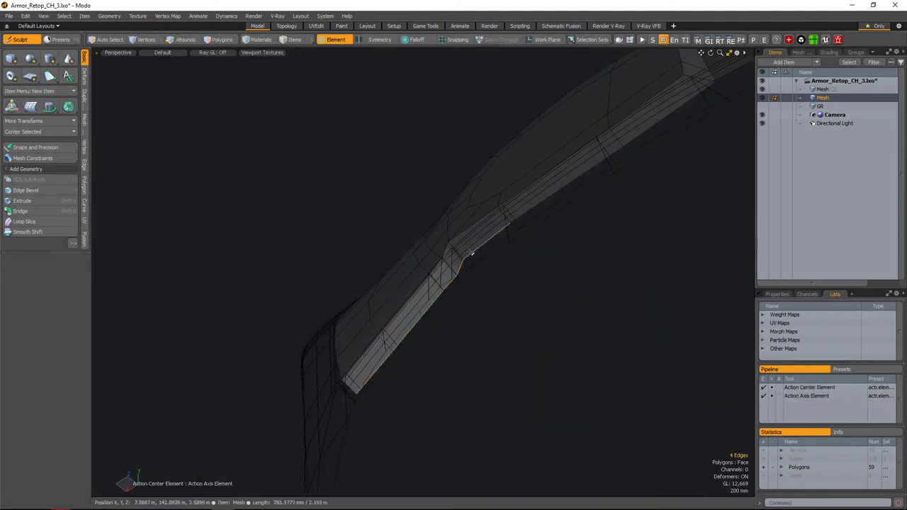
{"action": "left_click_drag", "start_coordinate": [471, 253], "coordinate": [456, 286], "text": "alt"}
{"action": "key", "text": "shift+x"}
- Flatten the selected rim polygons by entering a value of 0 and rotate them to follow the panel's slope
{"action": "left_click_drag", "start_coordinate": [419, 407], "coordinate": [314, 383], "text": "alt"}
{"action": "key", "text": "3"}
{"action": "left_click", "coordinate": [368, 378]}
{"action": "left_click_drag", "start_coordinate": [369, 379], "coordinate": [375, 294], "text": "alt"}
{"action": "type", "text": "0"}
{"action": "key", "text": "Return"}
{"action": "left_click_drag", "start_coordinate": [248, 304], "coordinate": [481, 314], "text": "alt"}
{"action": "key", "text": "e"}
{"action": "key", "text": "space"}
- Select the 20 rim polygons around the panel's border and examine them from the side
{"action": "key", "text": "2"}
{"action": "double_click", "coordinate": [452, 294]}
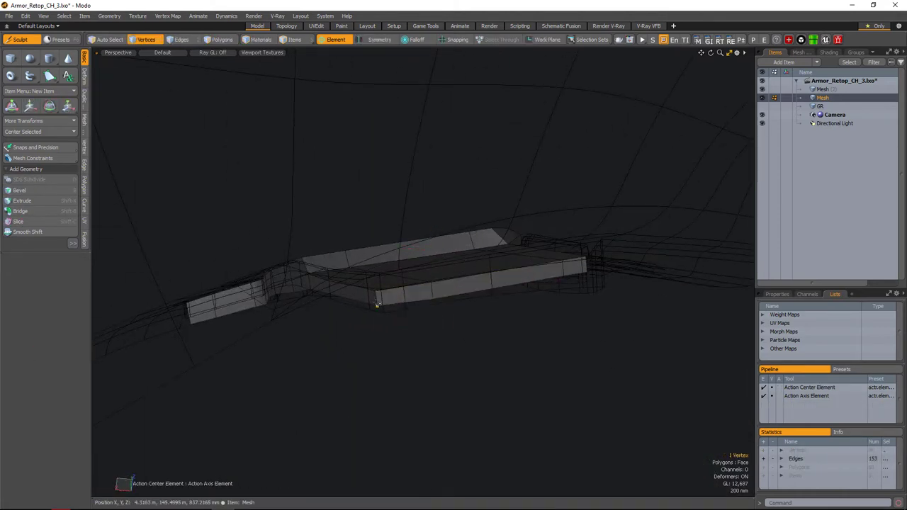
{"action": "double_click", "coordinate": [434, 299]}
{"action": "left_click_drag", "start_coordinate": [433, 299], "coordinate": [396, 330], "text": "alt"}
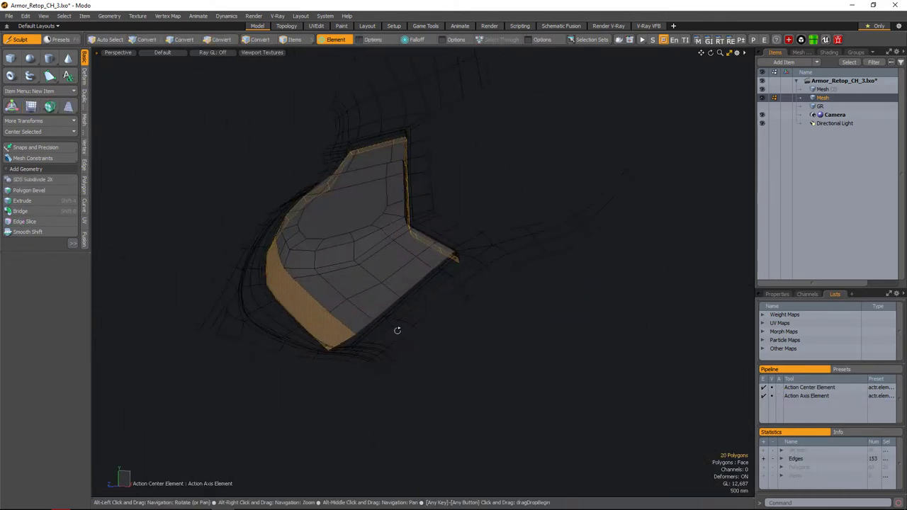
{"action": "left_click_drag", "start_coordinate": [336, 407], "coordinate": [560, 350], "text": "alt"}
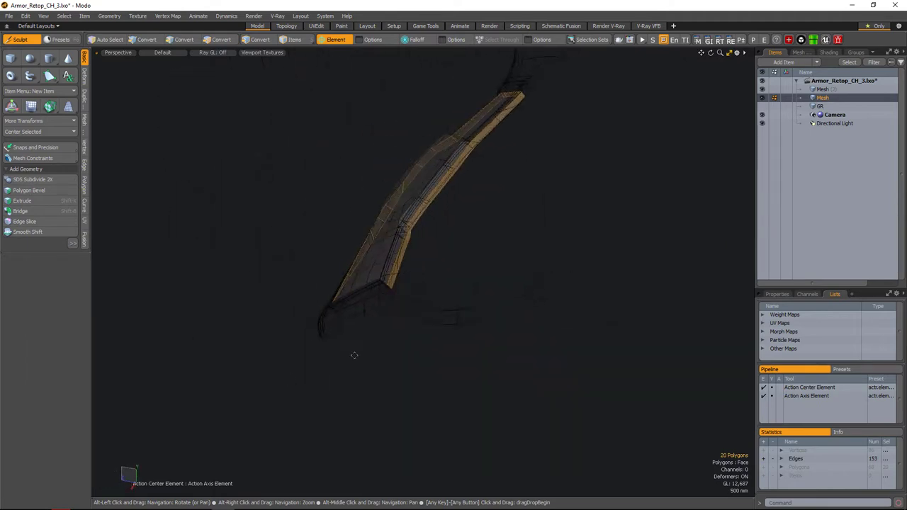
- Select the facing rim edges at the panel's lower end and bridge them to close the gap
{"action": "scroll", "coordinate": [354, 355], "scroll_direction": "up", "scroll_amount": 5}
{"action": "key", "text": "2"}
{"action": "left_click", "coordinate": [516, 322]}
{"action": "left_click_drag", "start_coordinate": [516, 323], "coordinate": [470, 338], "text": "alt"}
{"action": "left_click", "coordinate": [470, 338], "text": "shift"}
{"action": "key", "text": "shift+b"}
{"action": "left_click_drag", "start_coordinate": [532, 328], "coordinate": [411, 323], "text": "alt"}
{"action": "key", "text": "space"}
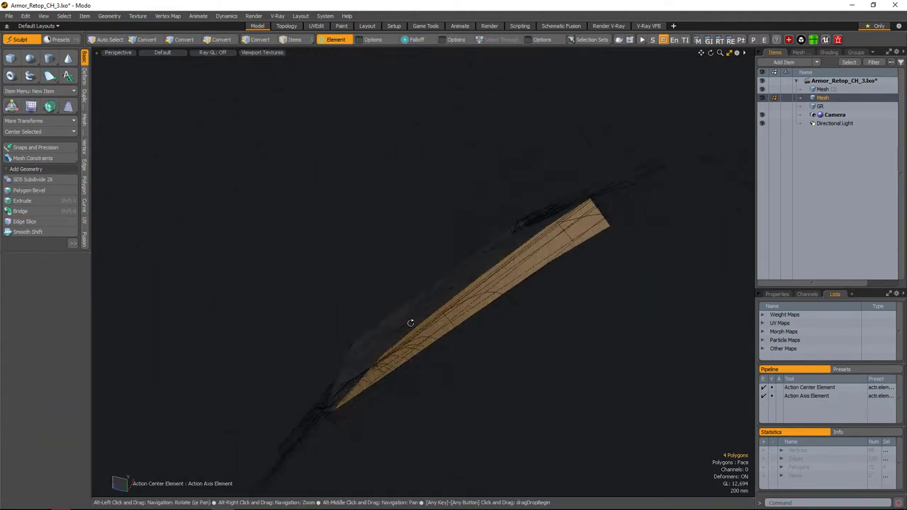
- Scale the four rim polygons at the panel's lower end to 51.5 % in Z
{"action": "left_click_drag", "start_coordinate": [436, 353], "coordinate": [588, 221], "text": "alt"}
{"action": "key", "text": "1"}
{"action": "key", "text": "3"}
{"action": "key", "text": "y"}
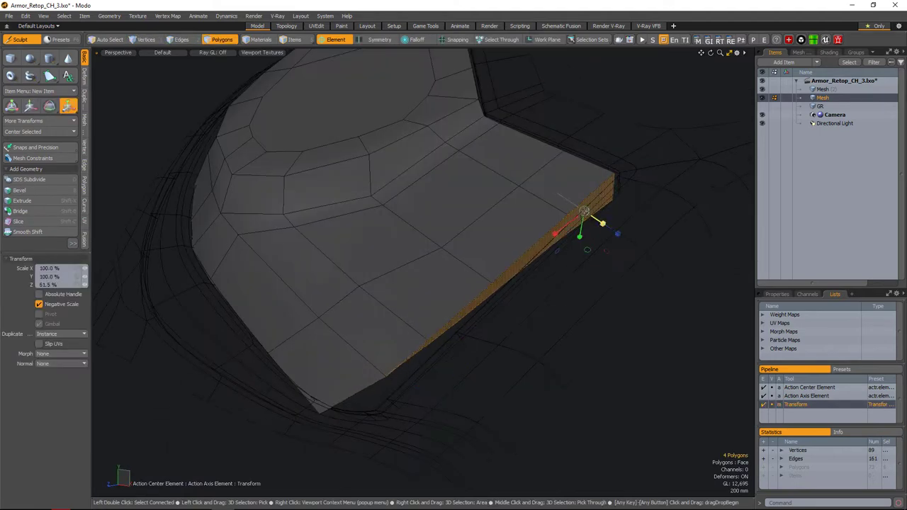
- Isolate the separated panel mesh and remove the middle edge run along its bent side wall
{"action": "left_click_drag", "start_coordinate": [454, 312], "coordinate": [578, 350], "text": "alt"}
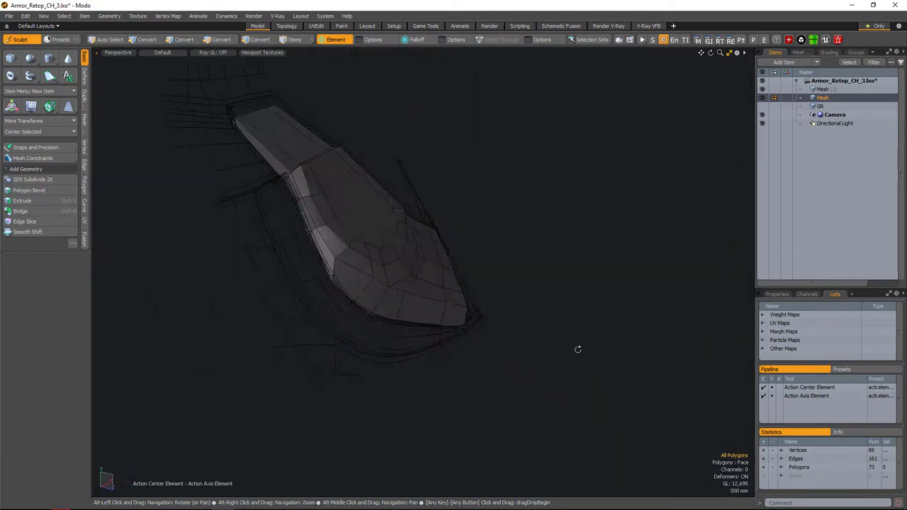
{"action": "left_click_drag", "start_coordinate": [397, 323], "coordinate": [299, 344], "text": "alt"}
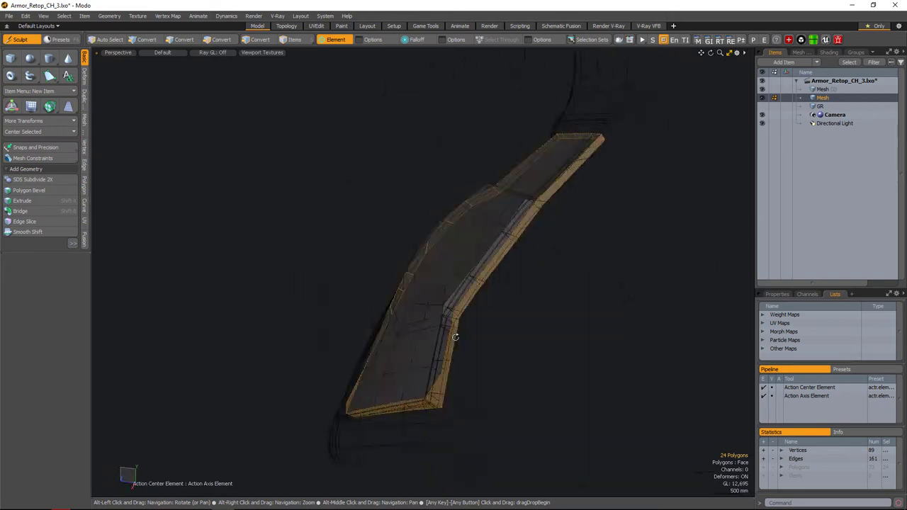
{"action": "scroll", "coordinate": [486, 314], "scroll_direction": "up", "scroll_amount": 5}
{"action": "scroll", "coordinate": [453, 322], "scroll_direction": "down", "scroll_amount": 2}
{"action": "double_click", "coordinate": [468, 306]}
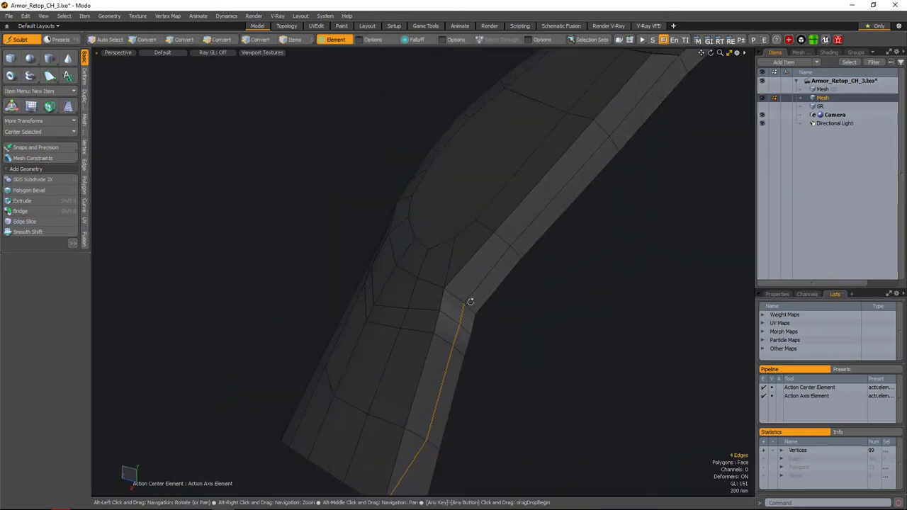
{"action": "left_click_drag", "start_coordinate": [470, 302], "coordinate": [400, 317], "text": "alt"}
{"action": "key", "text": "BackSpace"}
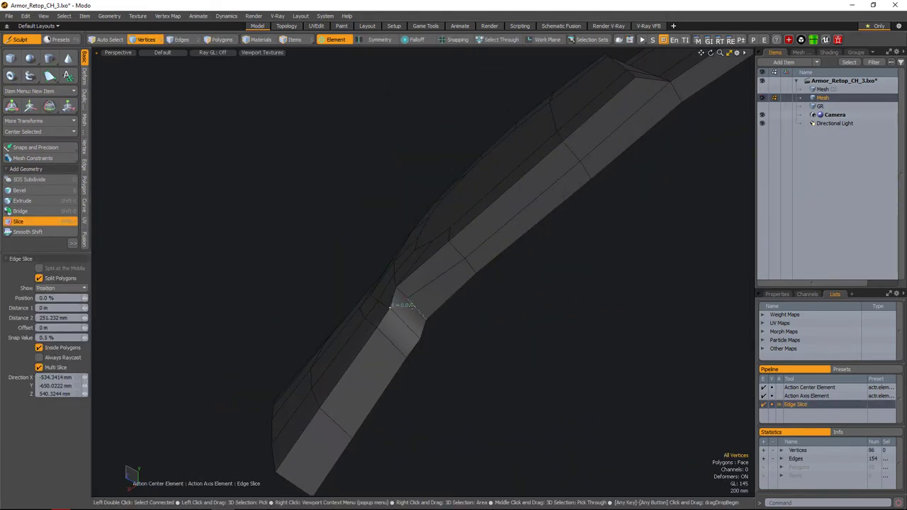
- Add edge slices at the bend of the panel's side wall and along the adjoining curved section
{"action": "key", "text": "3"}
{"action": "key", "text": "a"}
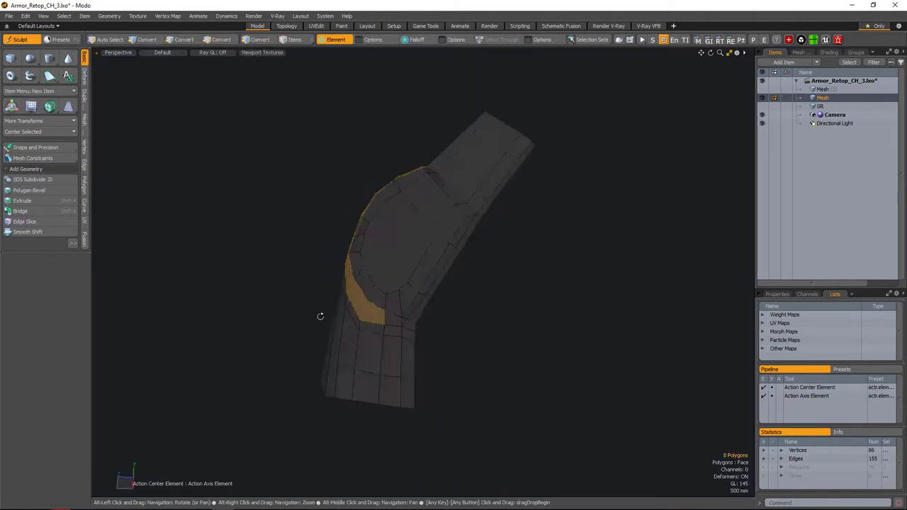
{"action": "scroll", "coordinate": [466, 314], "scroll_direction": "up", "scroll_amount": 3}
{"action": "mouse_move", "coordinate": [465, 314]}
{"action": "left_mouse_down", "text": "alt"}
{"action": "mouse_move", "coordinate": [496, 243]}
{"action": "mouse_move", "coordinate": [559, 213]}
{"action": "mouse_move", "coordinate": [536, 286]}
{"action": "mouse_move", "coordinate": [461, 296]}
{"action": "mouse_move", "coordinate": [479, 277]}
{"action": "mouse_move", "coordinate": [514, 269]}
{"action": "mouse_move", "coordinate": [628, 297]}
{"action": "mouse_move", "coordinate": [630, 265]}
{"action": "mouse_move", "coordinate": [633, 318]}
{"action": "mouse_move", "coordinate": [551, 316]}
{"action": "mouse_move", "coordinate": [486, 294]}
{"action": "mouse_move", "coordinate": [474, 318]}
{"action": "left_mouse_up", "text": "alt"}
{"action": "key", "text": "1"}
{"action": "key", "text": "space"}
{"action": "key", "text": "1"}
{"action": "key", "text": "space"}
- Extend the 25 edges of the rim's open border and move them 100 mm in Z
{"action": "left_click_drag", "start_coordinate": [537, 305], "coordinate": [512, 263], "text": "alt"}
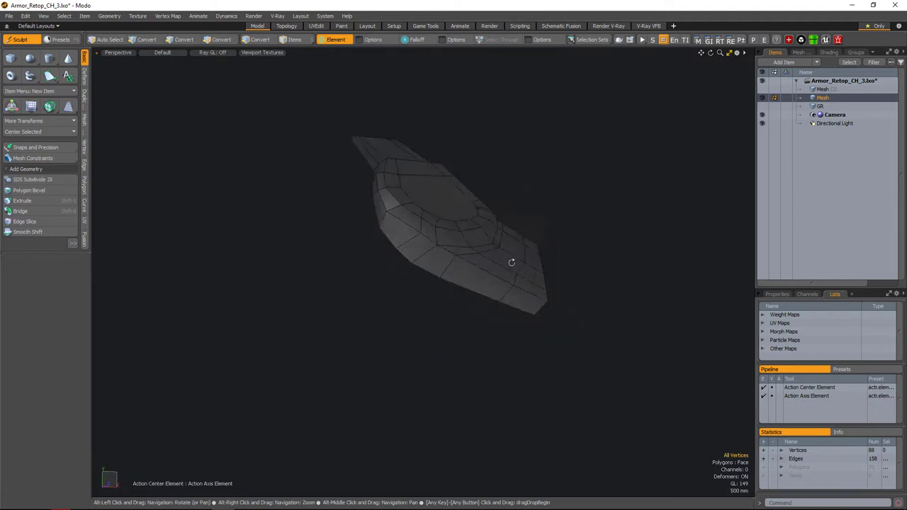
{"action": "left_click_drag", "start_coordinate": [468, 304], "coordinate": [472, 257], "text": "alt"}
{"action": "double_click", "coordinate": [472, 257]}
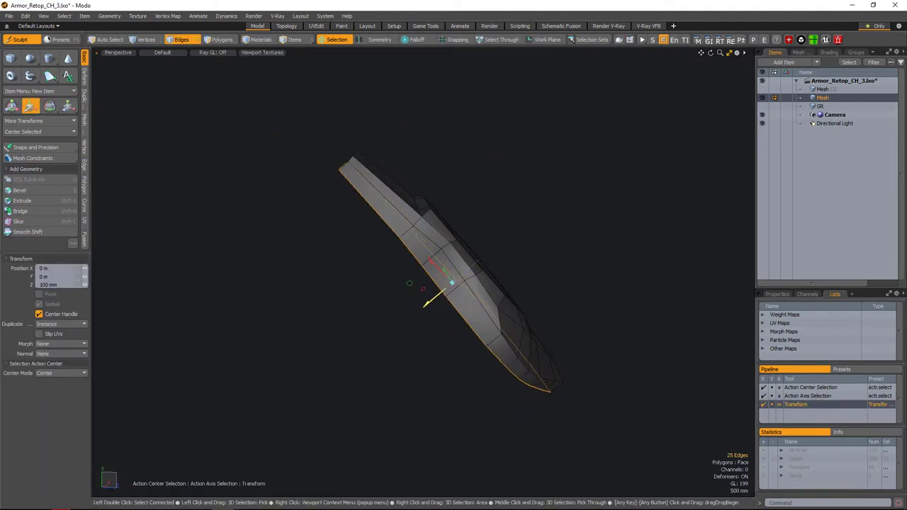
{"action": "left_click_drag", "start_coordinate": [521, 305], "coordinate": [482, 278], "text": "alt"}
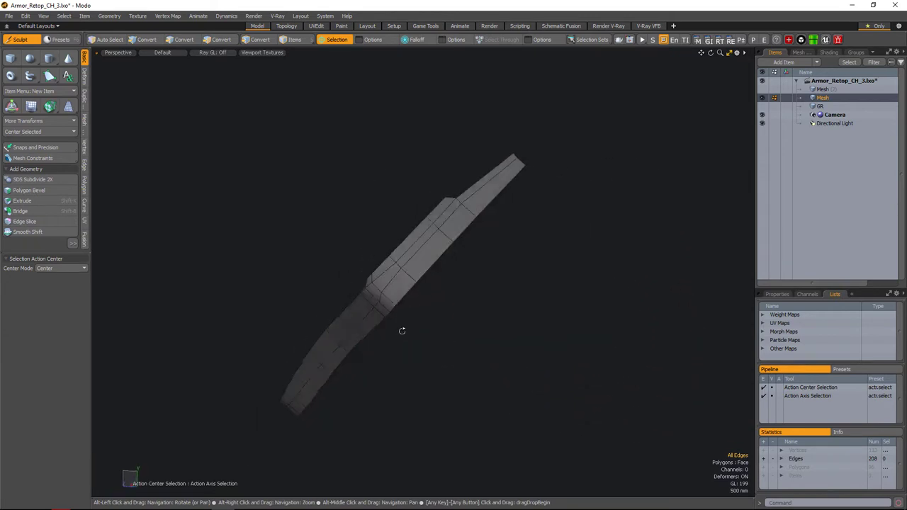
- Try an edge slice across the panel's lower corner tip and preview the result subdivided
{"action": "key", "text": "3"}
{"action": "left_click_drag", "start_coordinate": [418, 301], "coordinate": [492, 340], "text": "ctrl+alt"}
{"action": "key", "text": "1"}
{"action": "key", "text": "shift+c"}
{"action": "key", "text": "space"}
{"action": "left_click_drag", "start_coordinate": [450, 316], "coordinate": [417, 313], "text": "alt"}
{"action": "key", "text": "space"}
{"action": "key", "text": "1"}
{"action": "key", "text": "alt+c"}
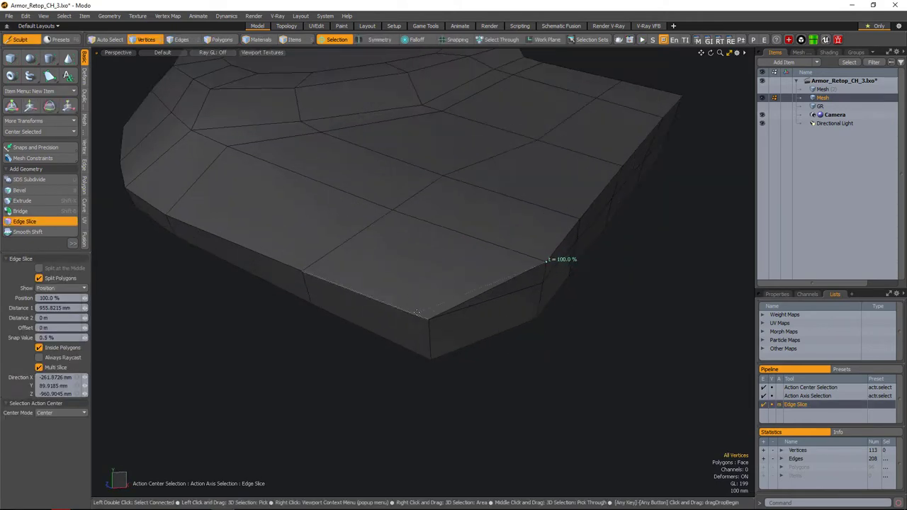
{"action": "left_click_drag", "start_coordinate": [468, 301], "coordinate": [466, 367], "text": "alt"}
{"action": "key", "text": "Tab"}
{"action": "key", "text": "Tab"}
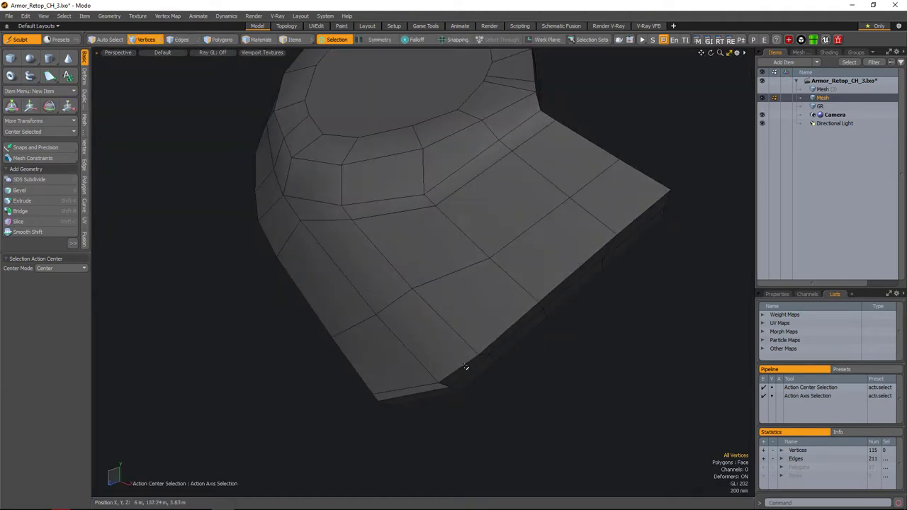
- Preview the panel subdivided again and select the 25-edge loop running around the middle of the rim
{"action": "left_click_drag", "start_coordinate": [534, 291], "coordinate": [511, 340], "text": "alt"}
{"action": "key", "text": "Tab"}
{"action": "key", "text": "Tab"}
{"action": "left_click_drag", "start_coordinate": [638, 326], "coordinate": [495, 331], "text": "alt"}
{"action": "left_click_drag", "start_coordinate": [446, 373], "coordinate": [590, 299], "text": "alt"}
{"action": "left_click", "coordinate": [591, 298]}
{"action": "key", "text": "l"}
{"action": "left_click_drag", "start_coordinate": [638, 356], "coordinate": [616, 327], "text": "alt"}
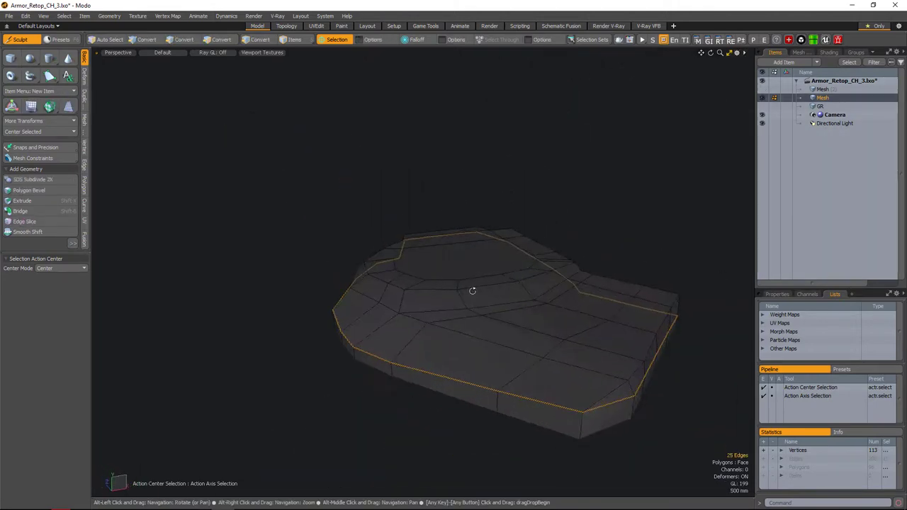
{"action": "left_click_drag", "start_coordinate": [473, 291], "coordinate": [579, 312], "text": "alt"}
{"action": "left_click_drag", "start_coordinate": [548, 347], "coordinate": [452, 381], "text": "alt"}
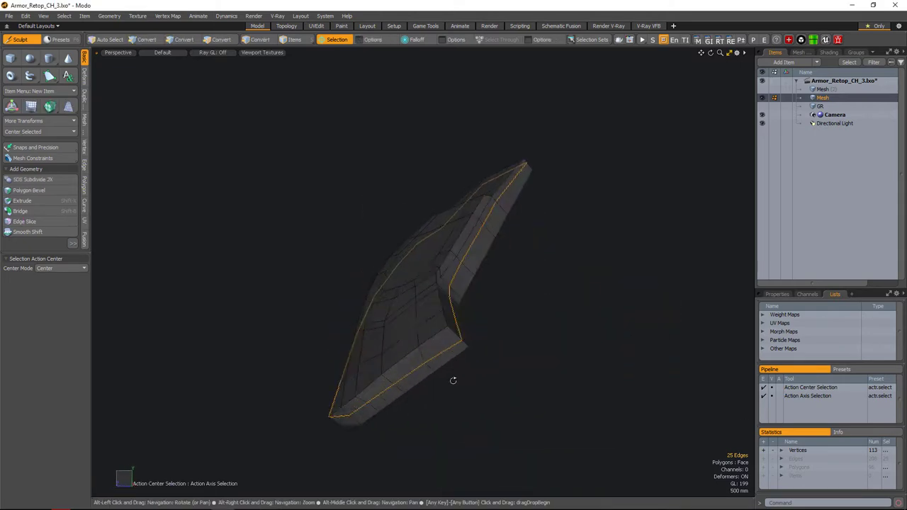
- Select the rim polygons around the panel and delete them, leaving only the front surface
{"action": "left_click_drag", "start_coordinate": [481, 336], "coordinate": [426, 305], "text": "alt"}
{"action": "key", "text": "3"}
{"action": "mouse_move", "coordinate": [450, 278]}
{"action": "left_mouse_down"}
{"action": "mouse_move", "coordinate": [424, 316]}
{"action": "mouse_move", "coordinate": [410, 301]}
{"action": "left_mouse_up"}
{"action": "left_click", "coordinate": [409, 300]}
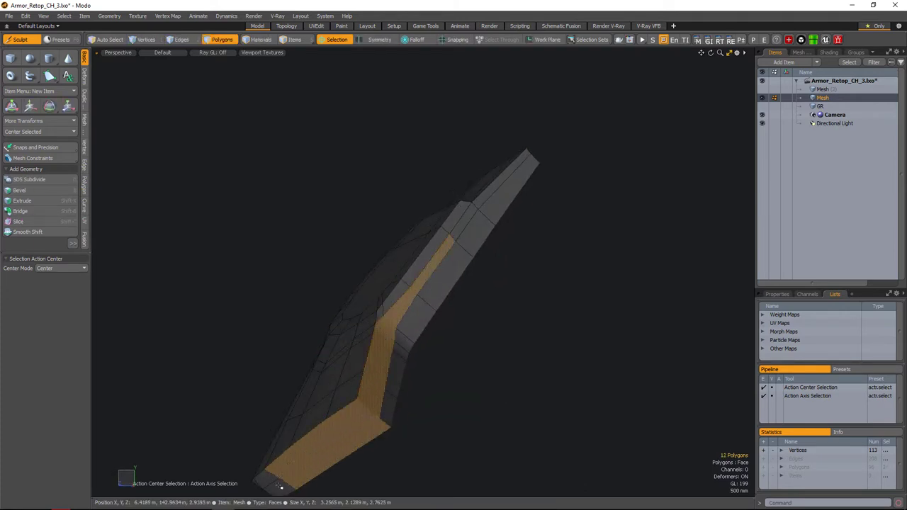
{"action": "left_click_drag", "start_coordinate": [453, 249], "coordinate": [549, 384], "text": "alt"}
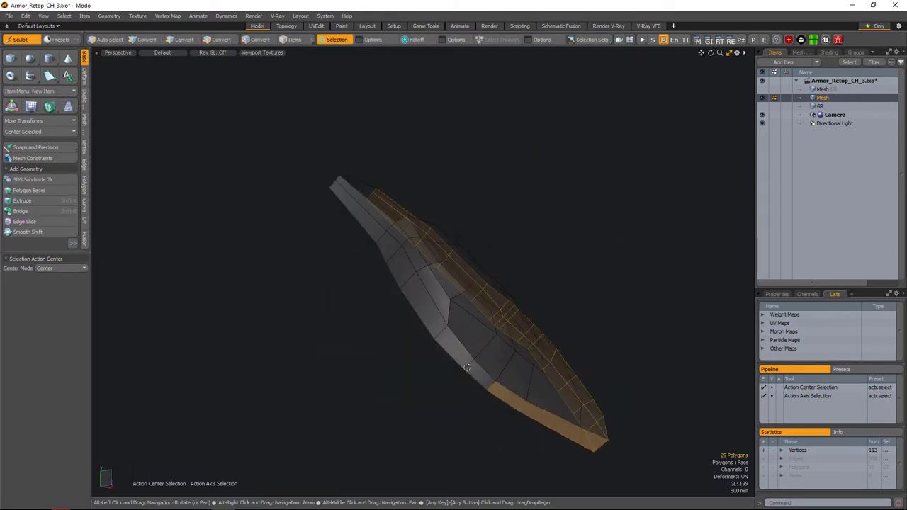
{"action": "left_click_drag", "start_coordinate": [437, 317], "coordinate": [476, 245], "text": "alt"}
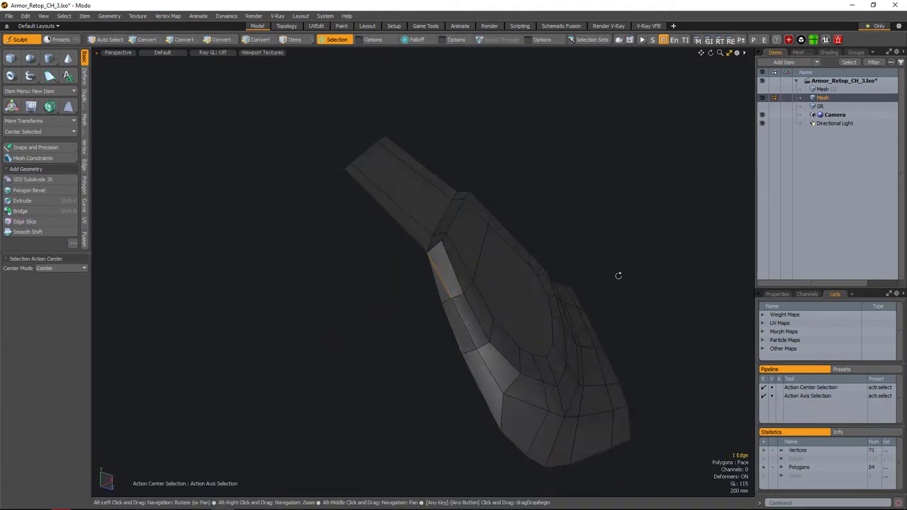
- Slice new support edges around the rounded section, from the upper step to the inner corner
{"action": "left_click_drag", "start_coordinate": [618, 276], "coordinate": [349, 264], "text": "alt"}
{"action": "key", "text": "alt+c"}
{"action": "left_click", "coordinate": [436, 269]}
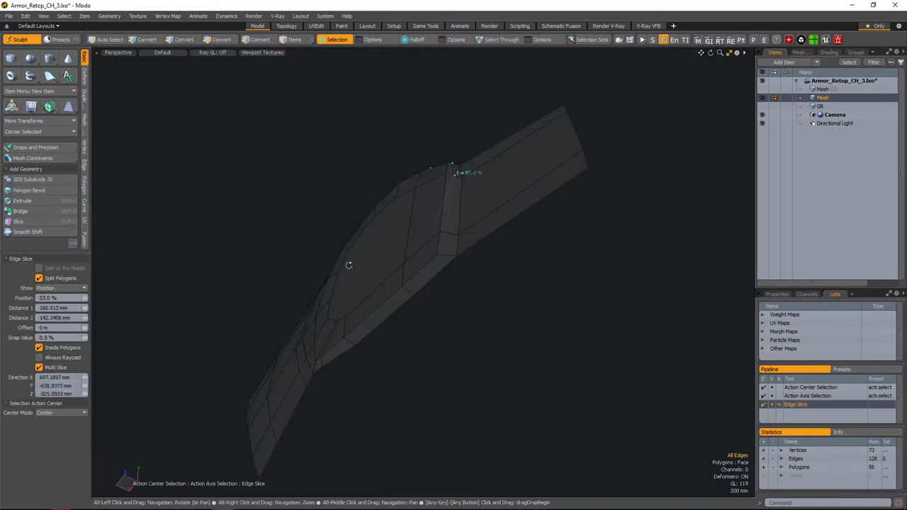
{"action": "left_click", "coordinate": [380, 345]}
{"action": "left_click_drag", "start_coordinate": [380, 345], "coordinate": [342, 290], "text": "alt"}
{"action": "right_click_drag", "start_coordinate": [342, 290], "coordinate": [456, 289], "text": "alt"}
{"action": "left_click_drag", "start_coordinate": [456, 290], "coordinate": [567, 283], "text": "alt"}
{"action": "left_click", "coordinate": [407, 310]}
{"action": "right_click_drag", "start_coordinate": [567, 283], "coordinate": [503, 300], "text": "alt"}
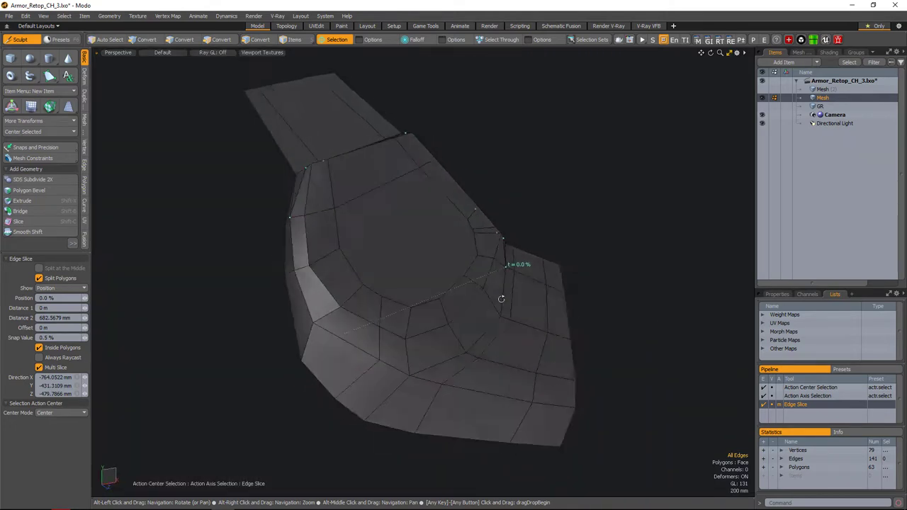
- Finish the slices and extend the panel's 24 border edges about -310 mm in Z to form a new rim
{"action": "key", "text": "space"}
{"action": "left_click_drag", "start_coordinate": [503, 300], "coordinate": [399, 363], "text": "alt"}
{"action": "double_click", "coordinate": [317, 211]}
{"action": "key", "text": "3"}
{"action": "key", "text": "2"}
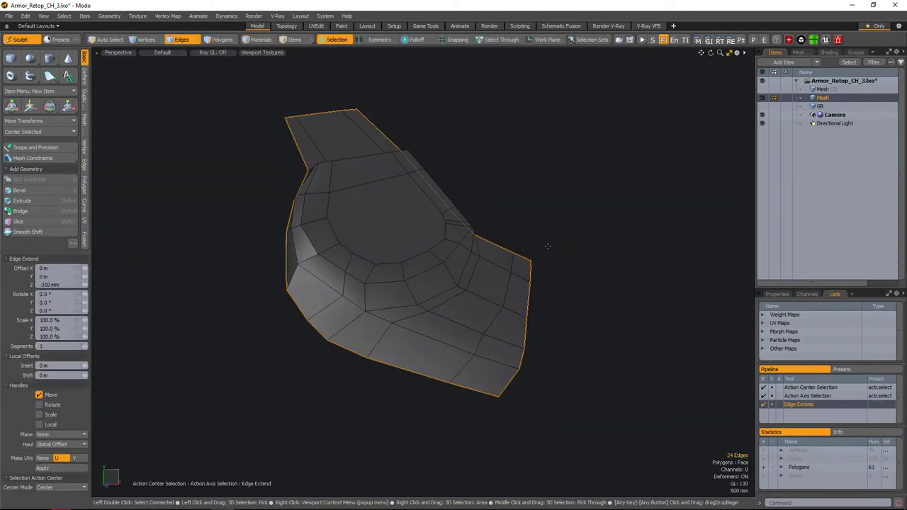
{"action": "left_click_drag", "start_coordinate": [548, 246], "coordinate": [497, 245], "text": "alt"}
{"action": "left_click_drag", "start_coordinate": [496, 245], "coordinate": [592, 255]}
{"action": "key", "text": "space"}
- Select the new rim polygons and loop-slice them at 10 % to add a support loop along the panel's edge
{"action": "key", "text": "Tab"}
{"action": "key", "text": "3"}
{"action": "left_click_drag", "start_coordinate": [456, 303], "coordinate": [496, 283], "text": "alt"}
{"action": "key", "text": "alt+c"}
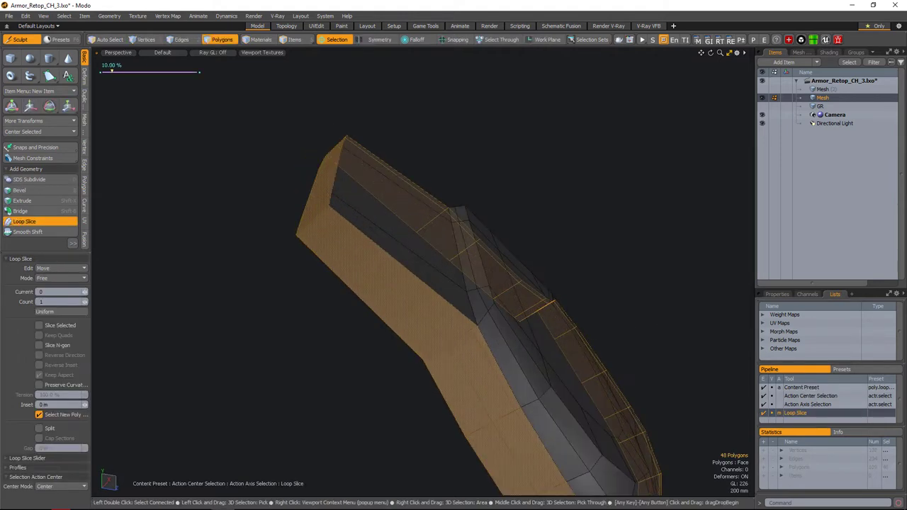
{"action": "key", "text": "space"}
- Select the six rim polygons at the end of the upper strip and scale them to 50 % in Z
{"action": "left_click_drag", "start_coordinate": [619, 251], "coordinate": [539, 259], "text": "alt"}
{"action": "left_click", "coordinate": [456, 265]}
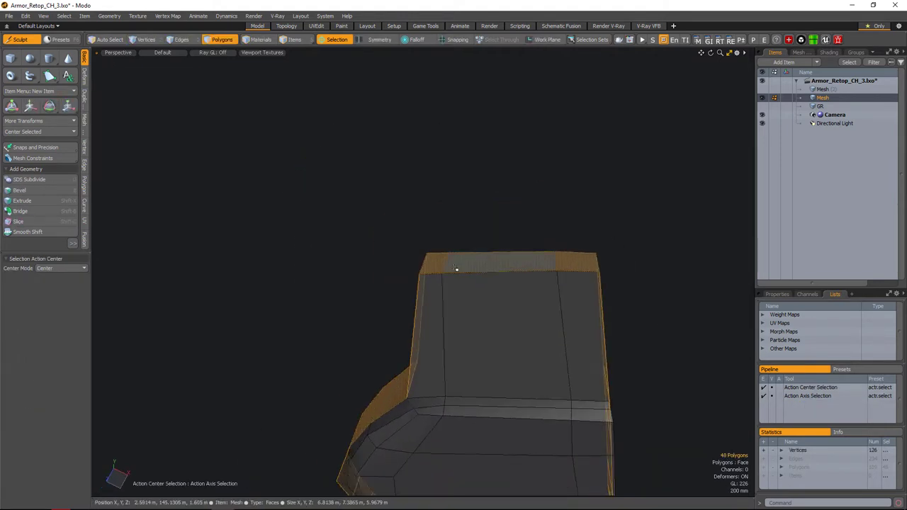
{"action": "left_click_drag", "start_coordinate": [456, 265], "coordinate": [317, 207], "text": "alt"}
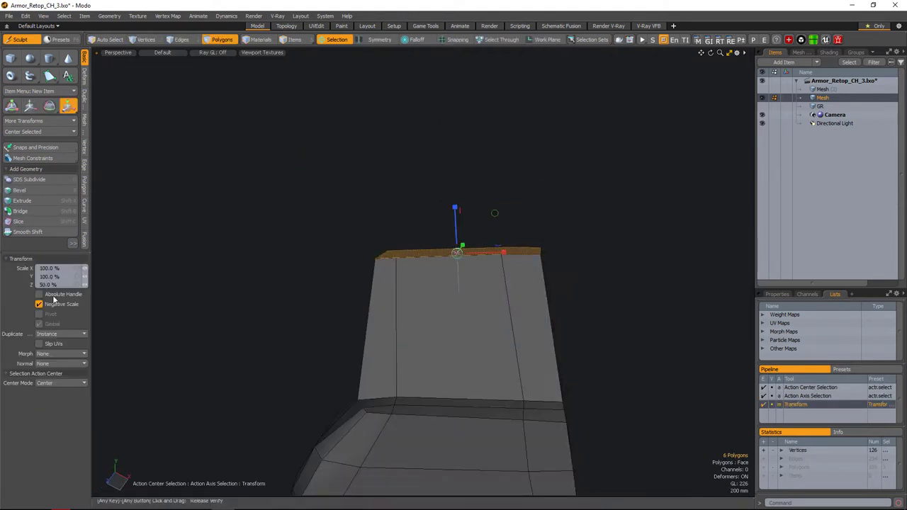
{"action": "key", "text": "space"}
- Loop-slice the polygon band around the upper strip and rounded section at 33 %
{"action": "left_click_drag", "start_coordinate": [504, 242], "coordinate": [482, 247], "text": "alt"}
{"action": "left_click_drag", "start_coordinate": [423, 364], "coordinate": [425, 383], "text": "alt"}
{"action": "key", "text": "alt+c"}
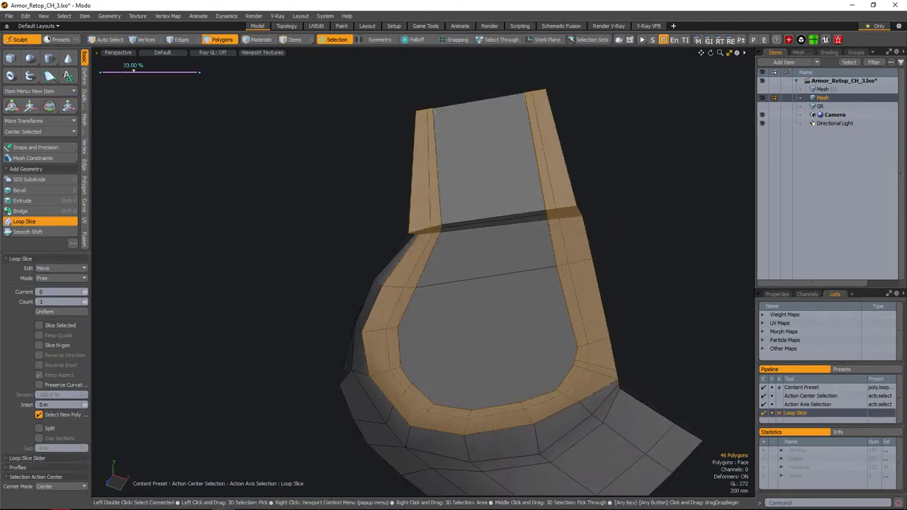
- Adjust the vertices at the junction between the upper strip and the rounded section
{"action": "left_click_drag", "start_coordinate": [565, 305], "coordinate": [400, 344], "text": "alt"}
{"action": "key", "text": "2"}
{"action": "left_click", "coordinate": [399, 343]}
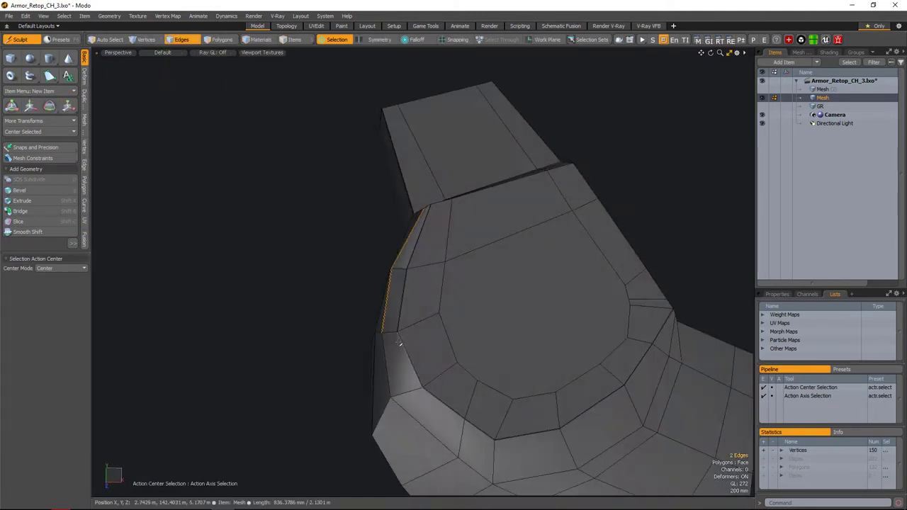
{"action": "left_click_drag", "start_coordinate": [373, 316], "coordinate": [430, 270], "text": "alt"}
{"action": "key", "text": "space"}
{"action": "key", "text": "1"}
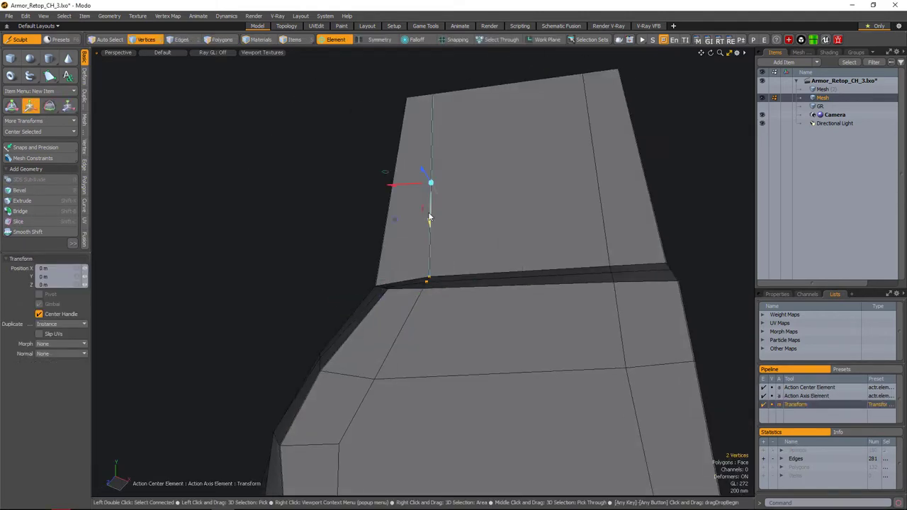
{"action": "left_click_drag", "start_coordinate": [428, 234], "coordinate": [567, 364], "text": "alt"}
{"action": "left_click", "coordinate": [557, 245], "text": "shift"}
{"action": "key", "text": "space"}
- Slide the two rim vertices at the seam corner by 25.6 %
{"action": "key", "text": "space"}
{"action": "key", "text": "2"}
{"action": "left_click", "coordinate": [545, 156]}
{"action": "key", "text": "alt+c"}
{"action": "left_click", "coordinate": [425, 331]}
{"action": "key", "text": "1"}
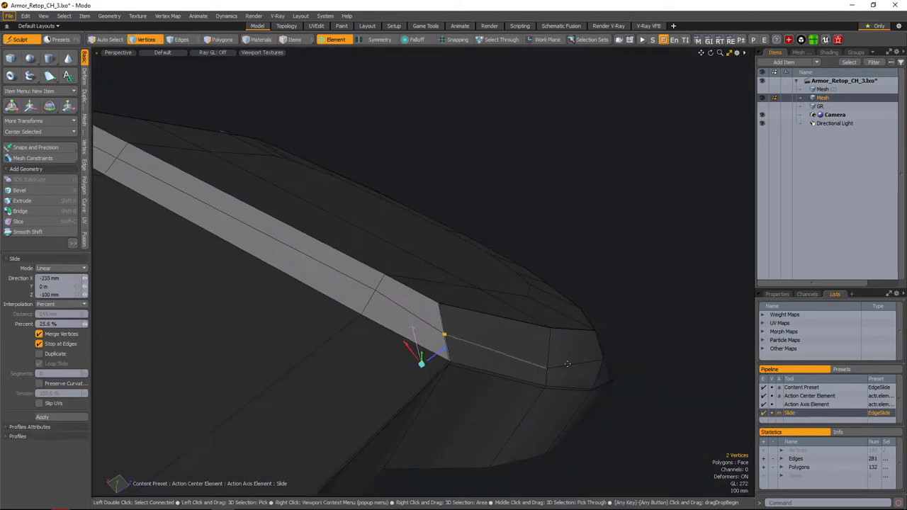
{"action": "left_click_drag", "start_coordinate": [549, 299], "coordinate": [396, 297], "text": "ctrl+alt"}
{"action": "key", "text": "q"}
- Loop-slice the polygon band just below the seam, placing the new support loop close to the seam
{"action": "key", "text": "3"}
{"action": "left_click", "coordinate": [489, 251]}
{"action": "key", "text": "alt+c"}
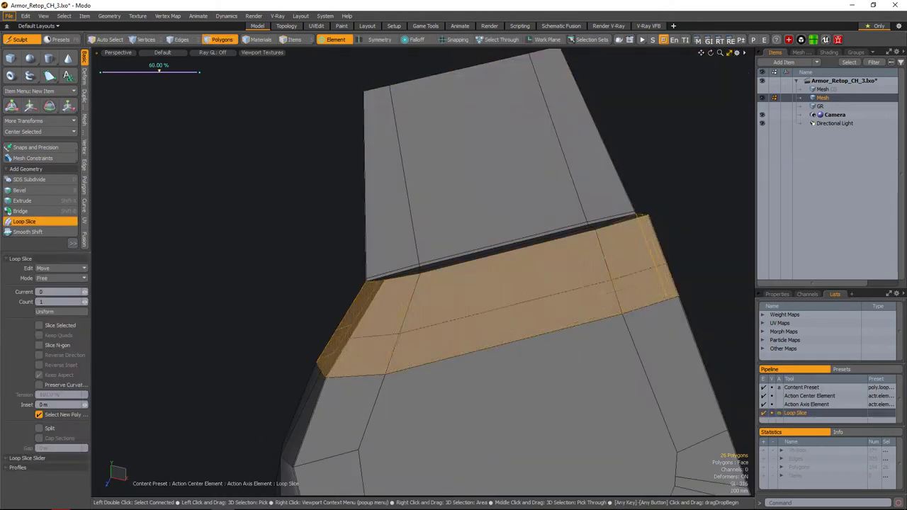
- Adjust the two vertices where the seam meets the vertical edge loop and turn on the panel's subdivision preview
{"action": "left_click_drag", "start_coordinate": [679, 228], "coordinate": [458, 250], "text": "alt"}
{"action": "key", "text": "1"}
{"action": "left_click", "coordinate": [540, 262]}
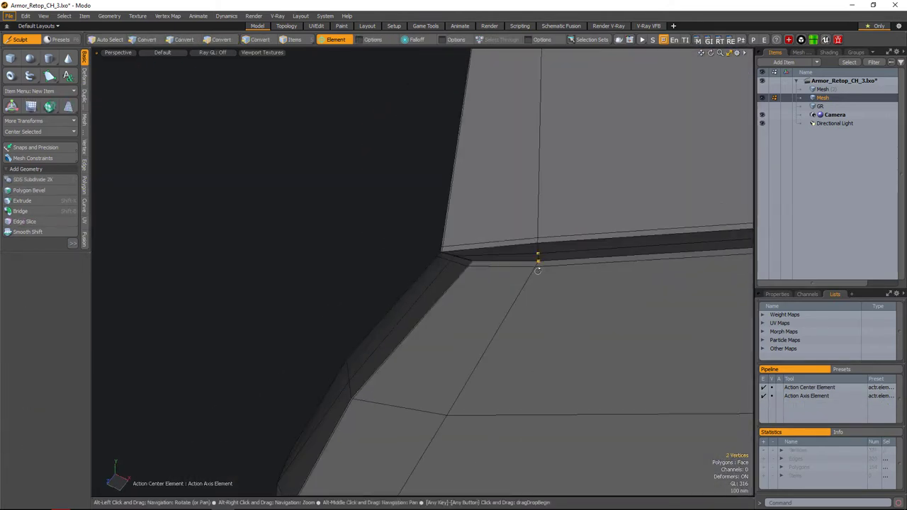
{"action": "key", "text": "y"}
{"action": "key", "text": "q"}
{"action": "key", "text": "Tab"}
{"action": "left_click_drag", "start_coordinate": [606, 283], "coordinate": [520, 319], "text": "alt"}
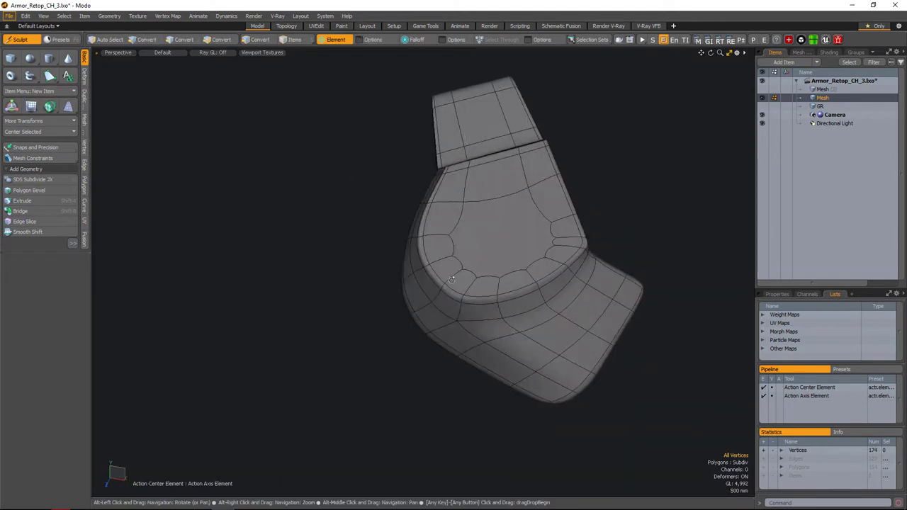
- Shape the rounded section with the Sculpt Move brush and show the surrounding frame mesh behind the subdivided panel
{"action": "left_click_drag", "start_coordinate": [452, 280], "coordinate": [647, 281], "text": "ctrl+alt"}
{"action": "key", "text": "m"}
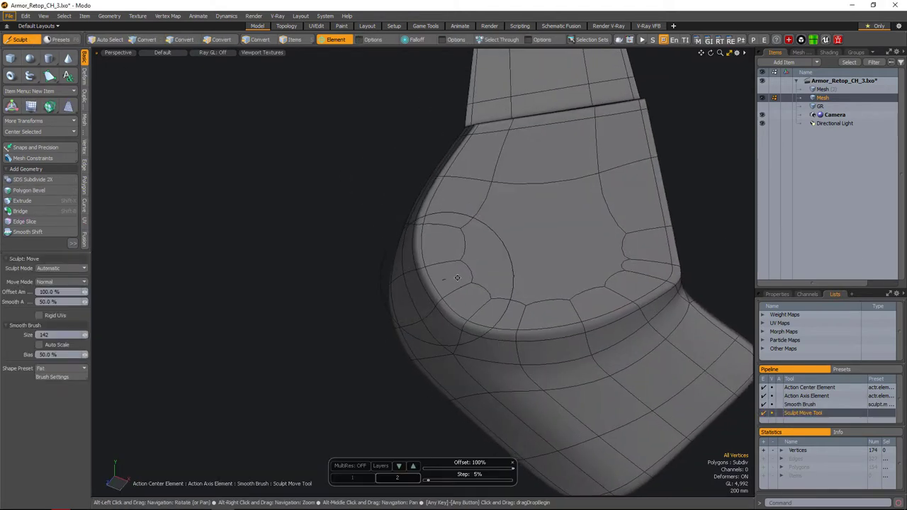
{"action": "mouse_move", "coordinate": [414, 228]}
{"action": "left_mouse_down", "text": "alt"}
{"action": "mouse_move", "coordinate": [452, 307]}
{"action": "mouse_move", "coordinate": [516, 243]}
{"action": "mouse_move", "coordinate": [550, 294]}
{"action": "mouse_move", "coordinate": [462, 314]}
{"action": "mouse_move", "coordinate": [472, 313]}
{"action": "mouse_move", "coordinate": [458, 330]}
{"action": "mouse_move", "coordinate": [427, 314]}
{"action": "mouse_move", "coordinate": [384, 322]}
{"action": "mouse_move", "coordinate": [455, 310]}
{"action": "mouse_move", "coordinate": [428, 301]}
{"action": "mouse_move", "coordinate": [495, 345]}
{"action": "left_mouse_up", "text": "alt"}
{"action": "key", "text": "space"}
{"action": "key", "text": "Tab"}
{"action": "key", "text": "alt+s"}
{"action": "key", "text": "space"}
{"action": "key", "text": "Tab"}
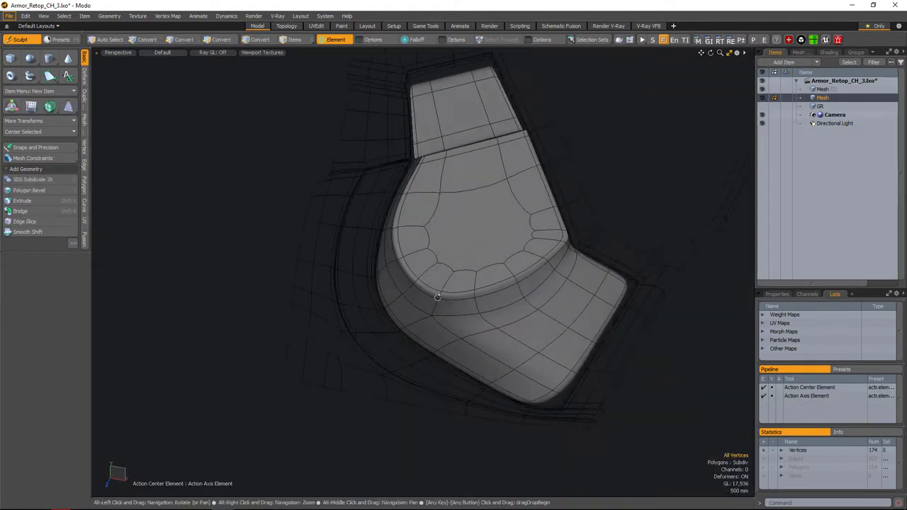
- Loop-slice the panel's upper strip crosswise at 65 %
{"action": "left_click", "coordinate": [587, 184]}
{"action": "left_click_drag", "start_coordinate": [587, 184], "coordinate": [389, 263], "text": "alt"}
{"action": "left_click", "coordinate": [514, 269]}
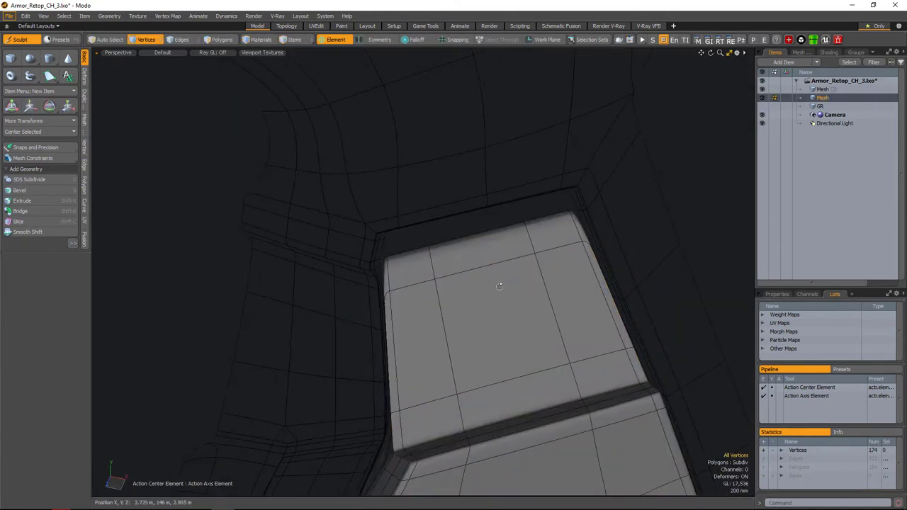
{"action": "left_click_drag", "start_coordinate": [498, 284], "coordinate": [479, 324], "text": "alt"}
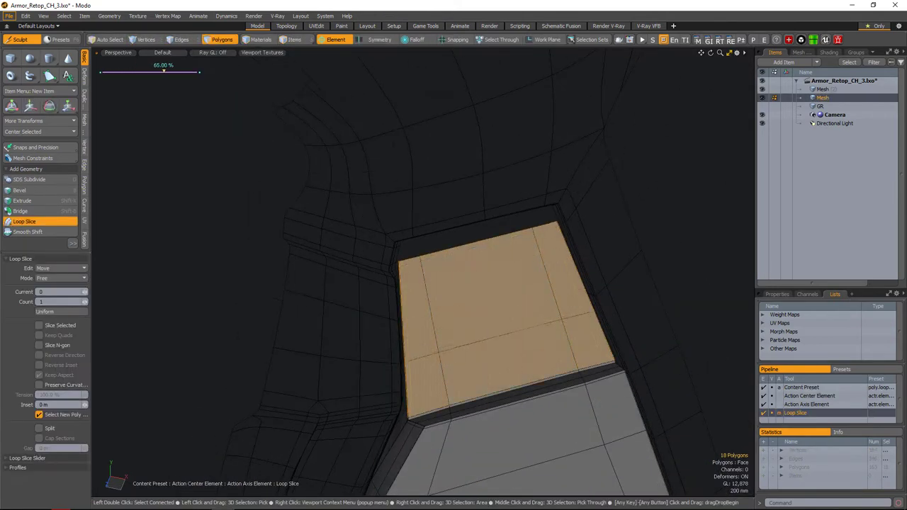
{"action": "left_click_drag", "start_coordinate": [553, 264], "coordinate": [531, 255], "text": "alt"}
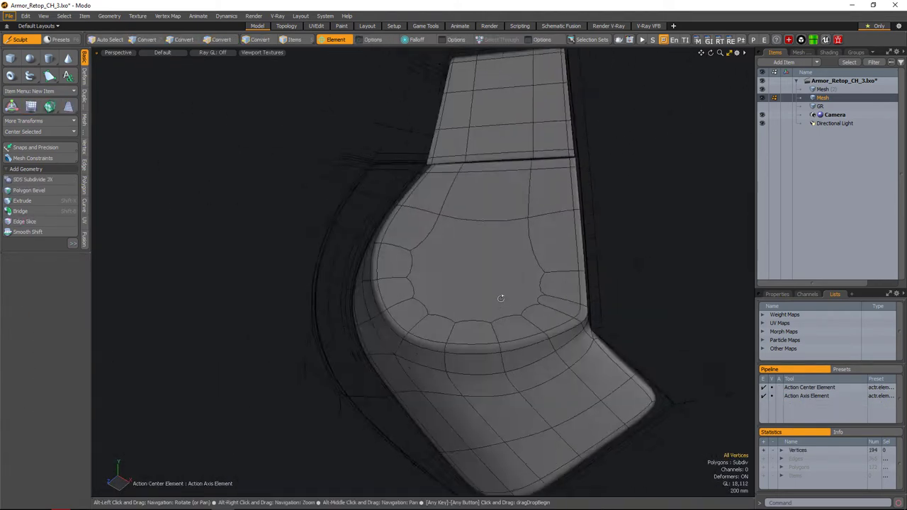
- Reposition the vertices at the panel's lowest corner to fit the surrounding frame's opening
{"action": "left_click_drag", "start_coordinate": [496, 283], "coordinate": [441, 291], "text": "alt"}
{"action": "key", "text": "2"}
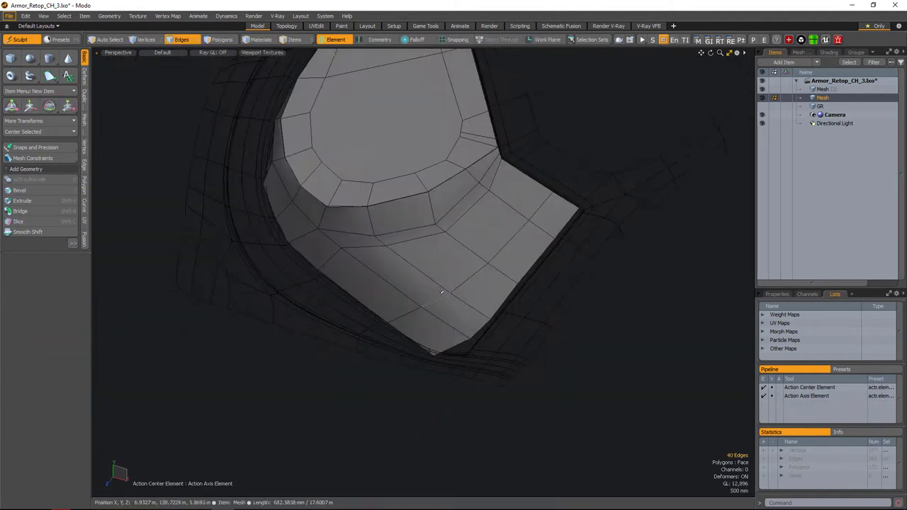
{"action": "left_click_drag", "start_coordinate": [445, 324], "coordinate": [435, 271], "text": "alt"}
{"action": "key", "text": "1"}
{"action": "key", "text": "w"}
{"action": "left_click_drag", "start_coordinate": [506, 308], "coordinate": [472, 297], "text": "alt"}
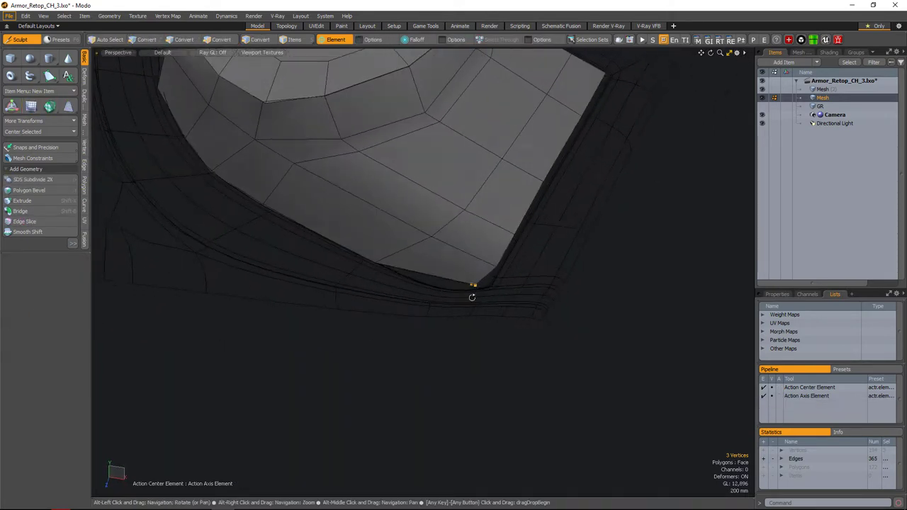
{"action": "left_click_drag", "start_coordinate": [512, 223], "coordinate": [397, 273], "text": "alt"}
{"action": "key", "text": "1"}
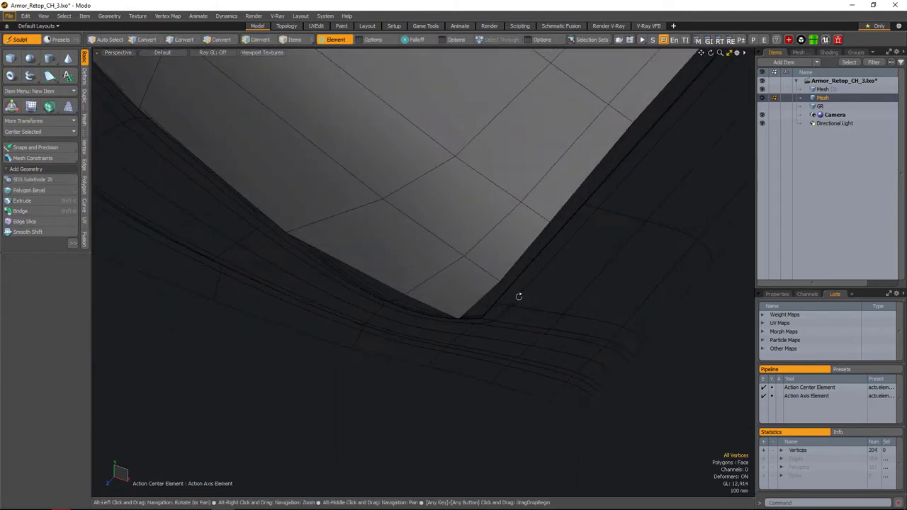
- Select the surrounding frame mesh and adjust the vertices at its lower inner corner
{"action": "left_click_drag", "start_coordinate": [539, 261], "coordinate": [430, 323], "text": "alt"}
{"action": "key", "text": "5"}
{"action": "key", "text": "Tab"}
{"action": "left_click", "coordinate": [543, 253]}
{"action": "key", "text": "1"}
{"action": "key", "text": "w"}
{"action": "key", "text": "space"}
{"action": "key", "text": "space"}
{"action": "key", "text": "y"}
{"action": "key", "text": "space"}
- Select the edges across the frame's lower corner and loop-slice that band to add a support loop
{"action": "key", "text": "Tab"}
{"action": "key", "text": "2"}
{"action": "double_click", "coordinate": [504, 265]}
{"action": "key", "text": "Tab"}
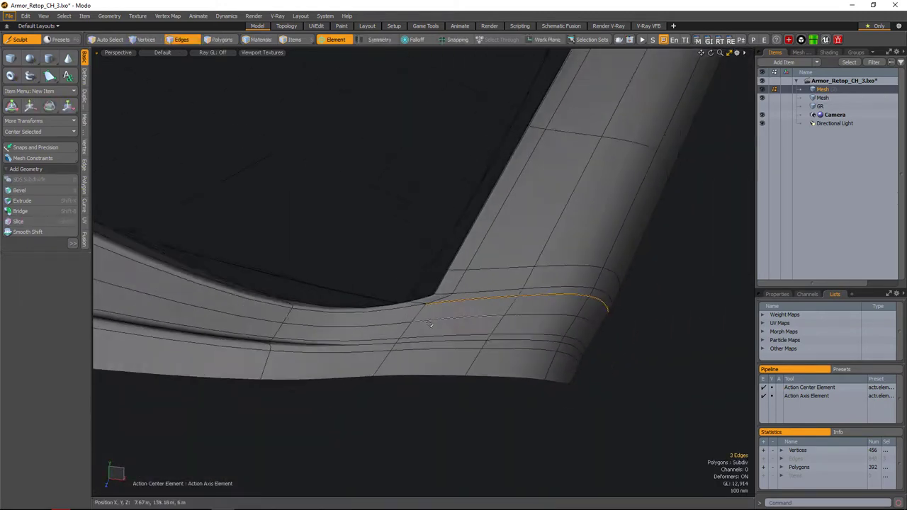
{"action": "left_click_drag", "start_coordinate": [396, 361], "coordinate": [470, 224], "text": "alt"}
{"action": "key", "text": "3"}
{"action": "key", "text": "alt+c"}
{"action": "key", "text": "Tab"}
{"action": "key", "text": "1"}
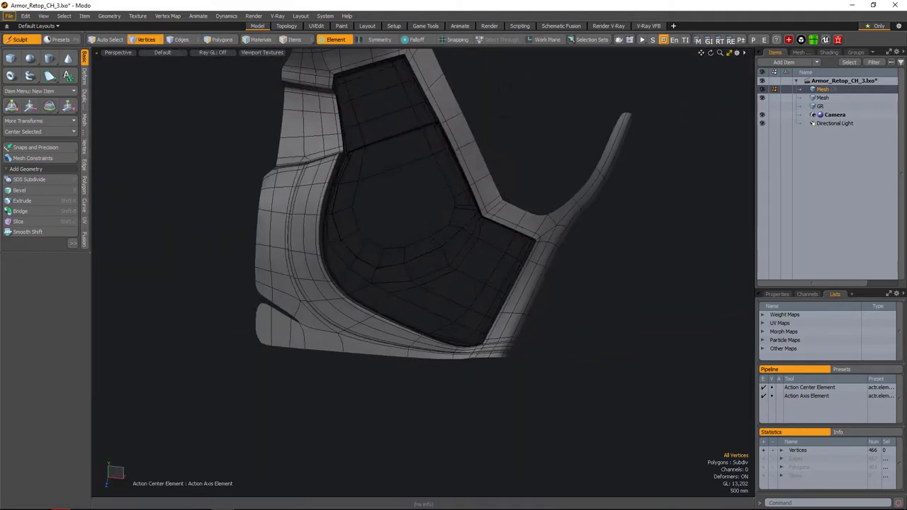
- Turn off subdivision, switch to the Topology layout, and activate the Topology Pen over the high-poly body
{"action": "key", "text": "Tab"}
{"action": "left_click_drag", "start_coordinate": [487, 306], "coordinate": [540, 343], "text": "alt"}
{"action": "key", "text": "a"}
{"action": "key", "text": "ctrl+Tab"}
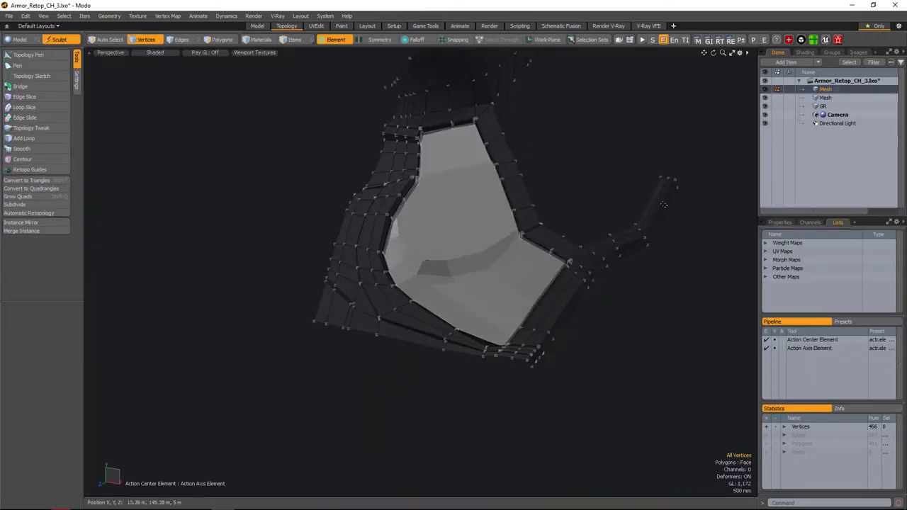
{"action": "mouse_move", "coordinate": [581, 299]}
{"action": "left_mouse_down", "text": "alt"}
{"action": "mouse_move", "coordinate": [593, 334]}
{"action": "mouse_move", "coordinate": [456, 333]}
{"action": "left_mouse_up", "text": "alt"}
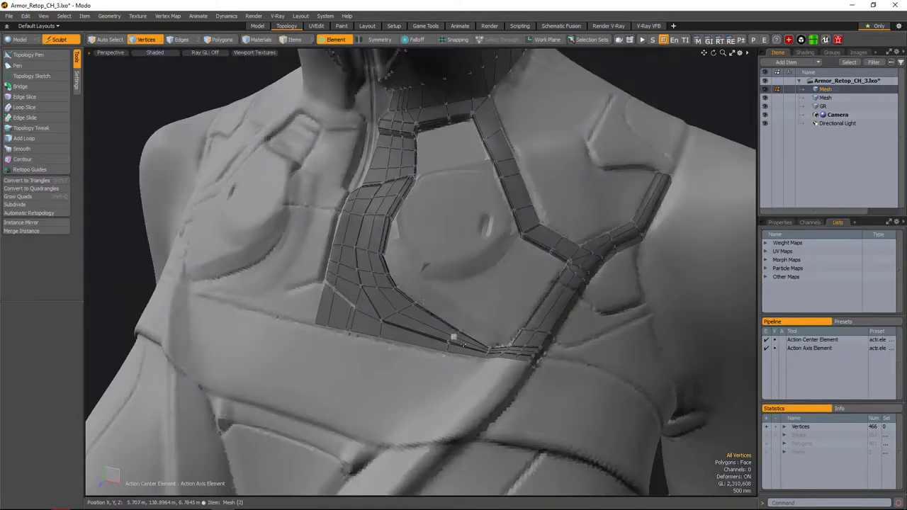
{"action": "scroll", "coordinate": [524, 318], "scroll_direction": "up", "scroll_amount": 5, "text": "alt"}
{"action": "key", "text": "p"}
- Extend the frame's lower outer border with new quads down along the diagonal chest strap
{"action": "left_click_drag", "start_coordinate": [524, 318], "coordinate": [489, 262], "text": "alt"}
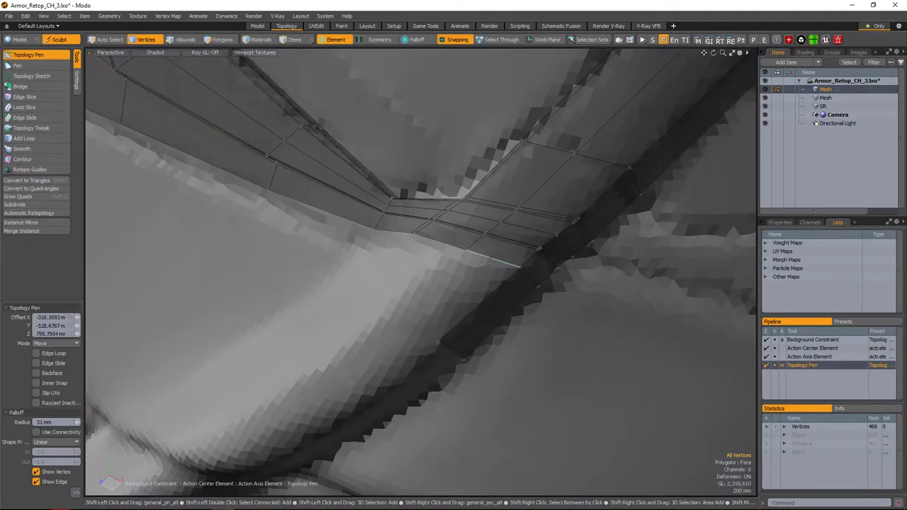
{"action": "mouse_move", "coordinate": [378, 321]}
{"action": "left_mouse_down", "text": "alt"}
{"action": "mouse_move", "coordinate": [444, 304]}
{"action": "mouse_move", "coordinate": [463, 256]}
{"action": "mouse_move", "coordinate": [423, 296]}
{"action": "left_mouse_up", "text": "alt"}
{"action": "mouse_move", "coordinate": [484, 273]}
{"action": "left_mouse_down", "text": "alt"}
{"action": "mouse_move", "coordinate": [543, 247]}
{"action": "mouse_move", "coordinate": [506, 275]}
{"action": "mouse_move", "coordinate": [470, 265]}
{"action": "mouse_move", "coordinate": [523, 310]}
{"action": "mouse_move", "coordinate": [543, 279]}
{"action": "mouse_move", "coordinate": [494, 291]}
{"action": "mouse_move", "coordinate": [503, 244]}
{"action": "mouse_move", "coordinate": [490, 284]}
{"action": "mouse_move", "coordinate": [461, 302]}
{"action": "mouse_move", "coordinate": [377, 323]}
{"action": "mouse_move", "coordinate": [394, 341]}
{"action": "mouse_move", "coordinate": [494, 200]}
{"action": "left_mouse_up", "text": "alt"}
{"action": "left_click", "coordinate": [489, 286]}
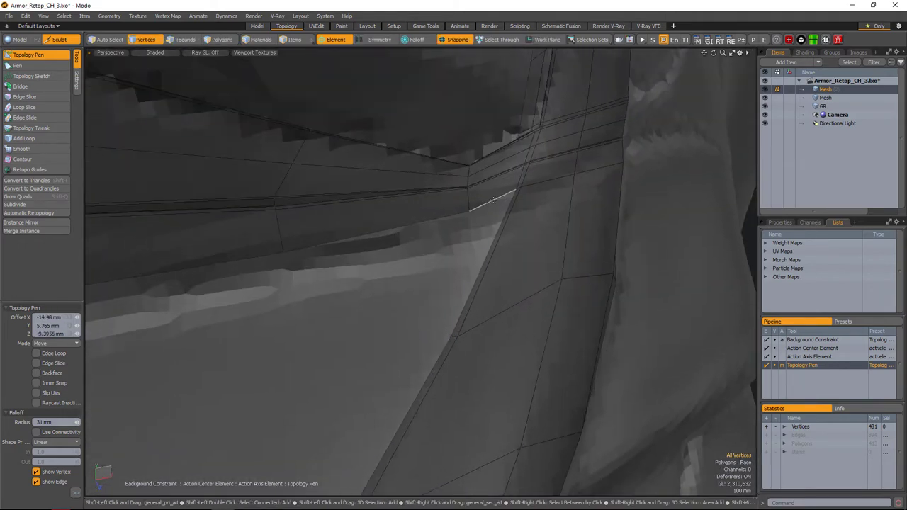
- Build a row of quads below the horizontal chest groove and a column down the body's centerline
{"action": "left_click_drag", "start_coordinate": [443, 329], "coordinate": [418, 262], "text": "alt"}
{"action": "left_click", "coordinate": [455, 300]}
{"action": "left_click", "coordinate": [418, 262]}
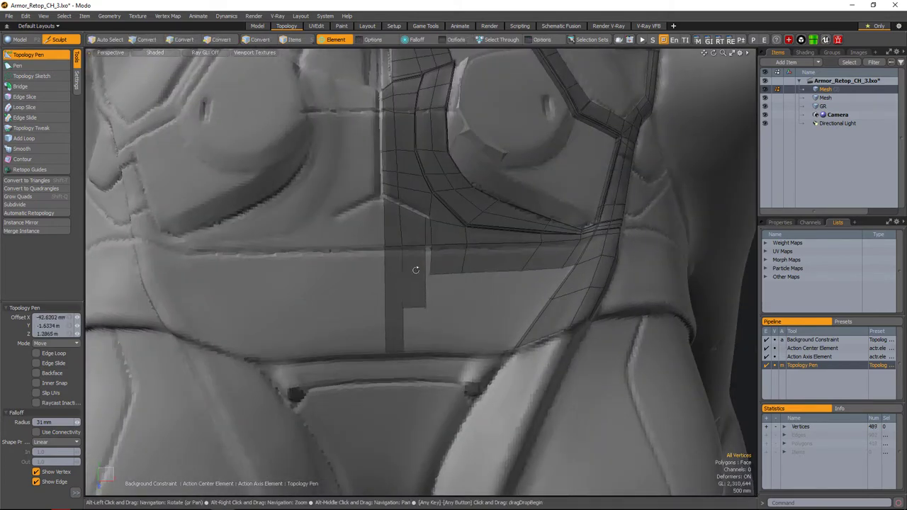
{"action": "scroll", "coordinate": [416, 270], "scroll_direction": "up", "scroll_amount": 3}
{"action": "scroll", "coordinate": [425, 252], "scroll_direction": "up", "scroll_amount": 2}
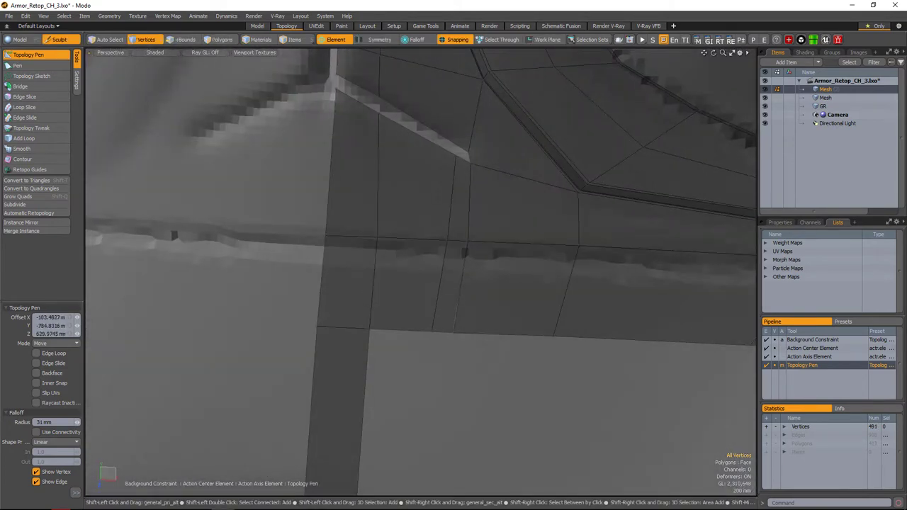
{"action": "scroll", "coordinate": [440, 339], "scroll_direction": "down", "scroll_amount": 4}
{"action": "scroll", "coordinate": [381, 313], "scroll_direction": "up", "scroll_amount": 2}
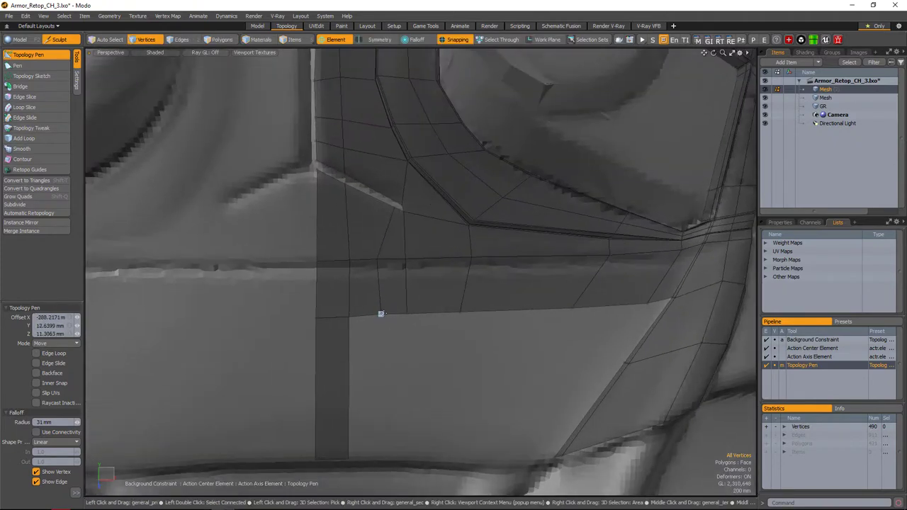
- Fill the chest area between the centerline column and the diagonal strap with rows of quads
{"action": "scroll", "coordinate": [421, 274], "scroll_direction": "down", "scroll_amount": 4}
{"action": "left_click_drag", "start_coordinate": [421, 273], "coordinate": [449, 280], "text": "alt"}
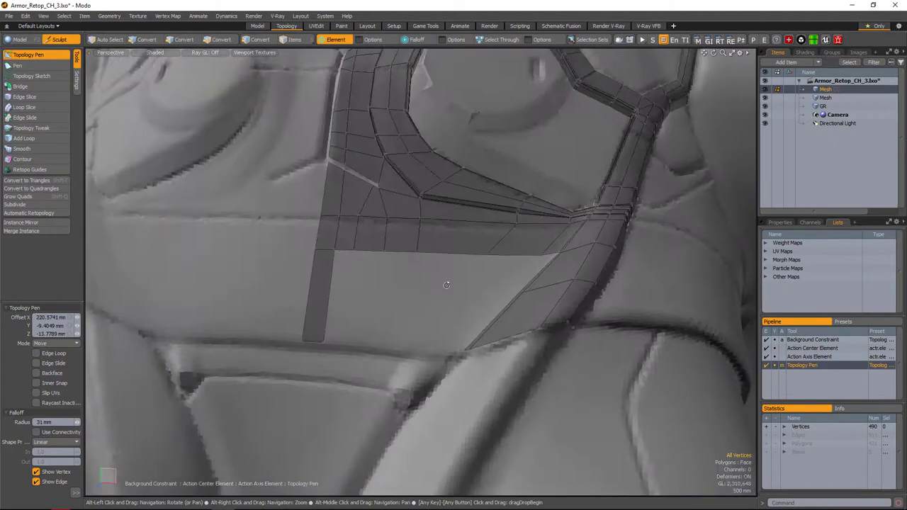
{"action": "scroll", "coordinate": [450, 279], "scroll_direction": "up", "scroll_amount": 4}
{"action": "left_click_drag", "start_coordinate": [333, 322], "coordinate": [362, 323], "text": "shift"}
{"action": "left_click_drag", "start_coordinate": [363, 322], "coordinate": [371, 282], "text": "alt"}
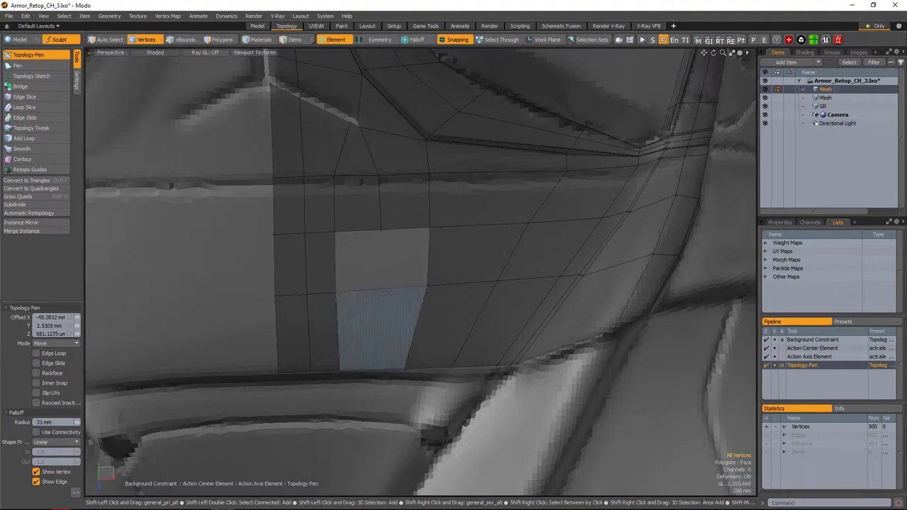
{"action": "left_click_drag", "start_coordinate": [371, 282], "coordinate": [553, 313], "text": "ctrl+alt"}
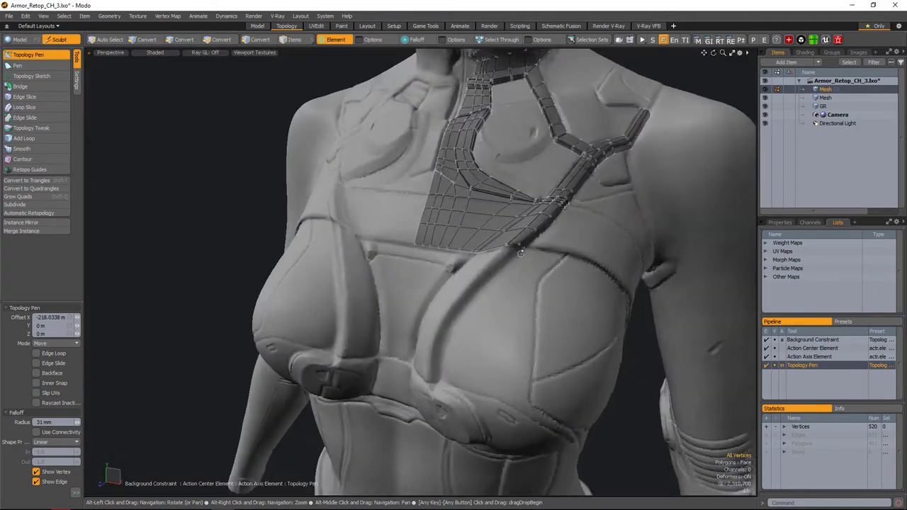
- Return to the Model layout, select the edge loop along the narrow sliver in the diagonal strap and remove the redundant geometry
{"action": "scroll", "coordinate": [517, 265], "scroll_direction": "up", "scroll_amount": 5}
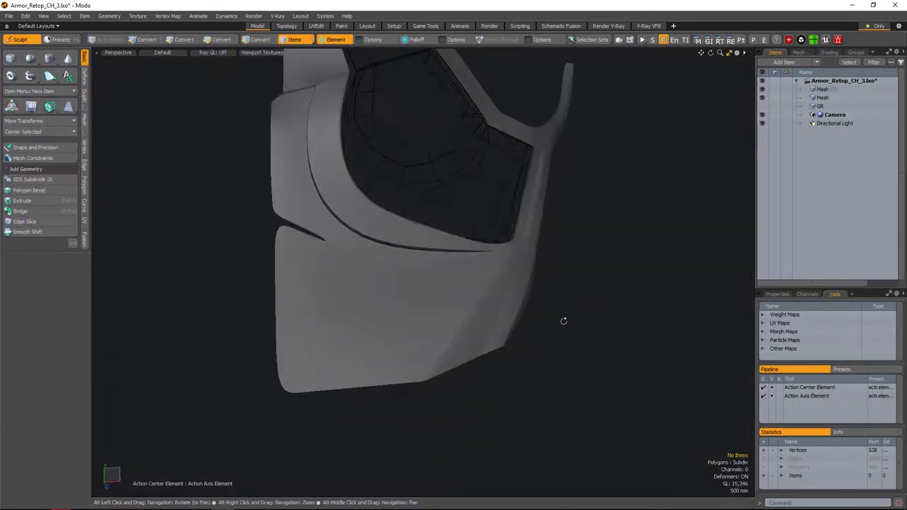
{"action": "scroll", "coordinate": [550, 309], "scroll_direction": "up", "scroll_amount": 10}
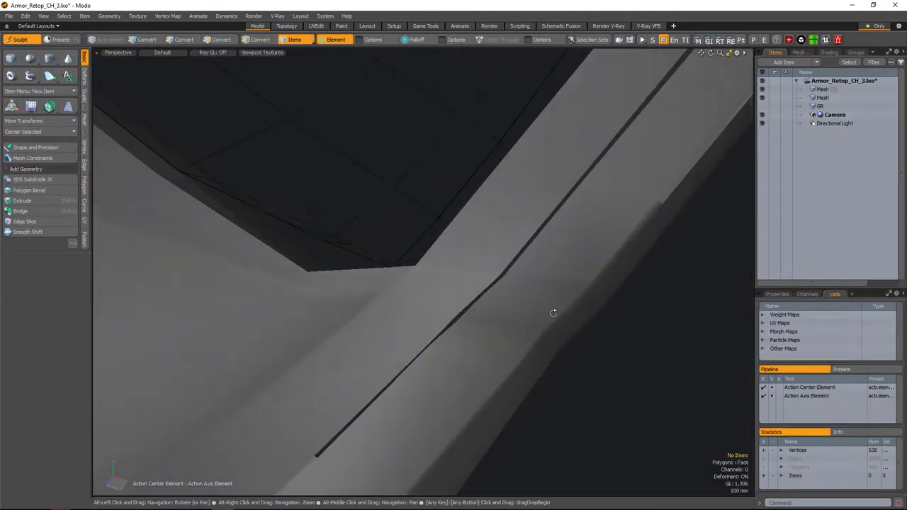
{"action": "scroll", "coordinate": [604, 268], "scroll_direction": "down", "scroll_amount": 5}
{"action": "scroll", "coordinate": [567, 283], "scroll_direction": "up", "scroll_amount": 2}
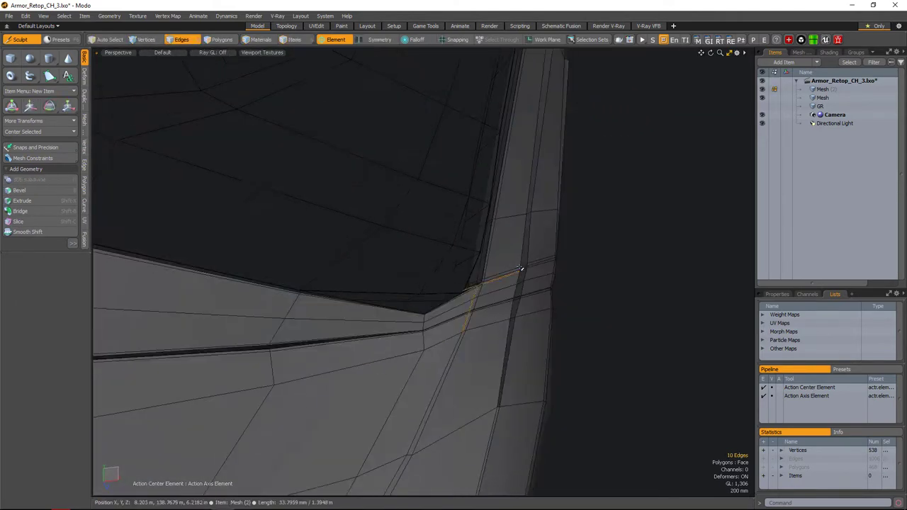
{"action": "left_click_drag", "start_coordinate": [521, 269], "coordinate": [532, 294], "text": "alt"}
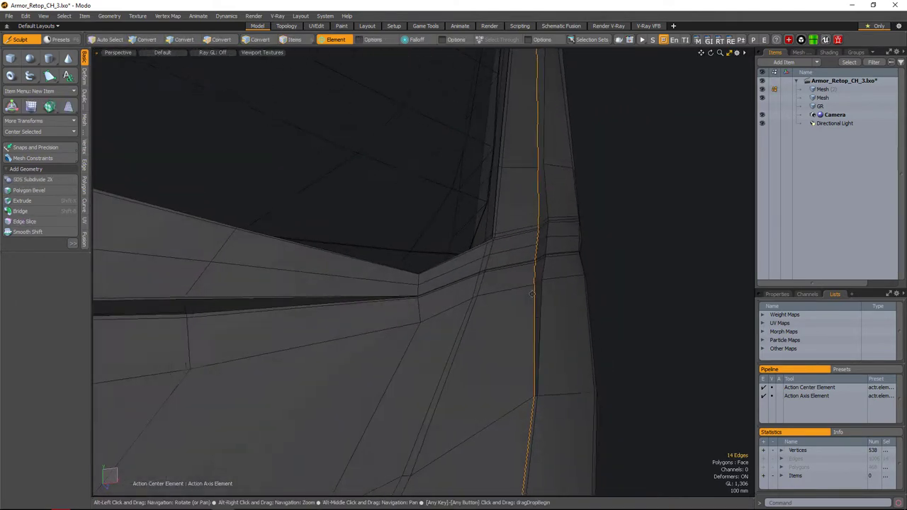
{"action": "scroll", "coordinate": [554, 298], "scroll_direction": "down", "scroll_amount": 8}
{"action": "scroll", "coordinate": [502, 300], "scroll_direction": "up", "scroll_amount": 8}
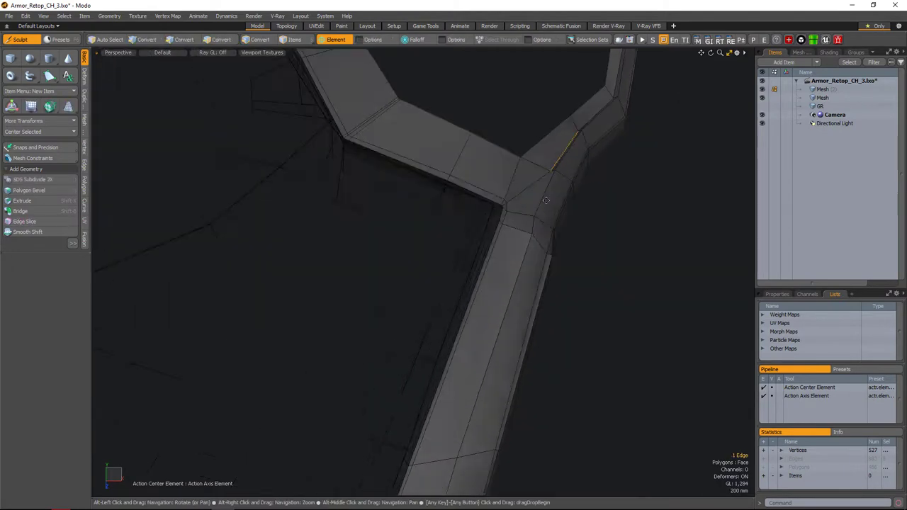
- Slice a new edge line along the strap's outer side through the branch junction, placing a cut point at 13 %
{"action": "left_click_drag", "start_coordinate": [555, 172], "coordinate": [447, 160], "text": "alt"}
{"action": "left_click_drag", "start_coordinate": [453, 271], "coordinate": [460, 227], "text": "alt"}
{"action": "key", "text": "alt+c"}
{"action": "left_click", "coordinate": [471, 297]}
{"action": "key", "text": "1"}
{"action": "key", "text": "c"}
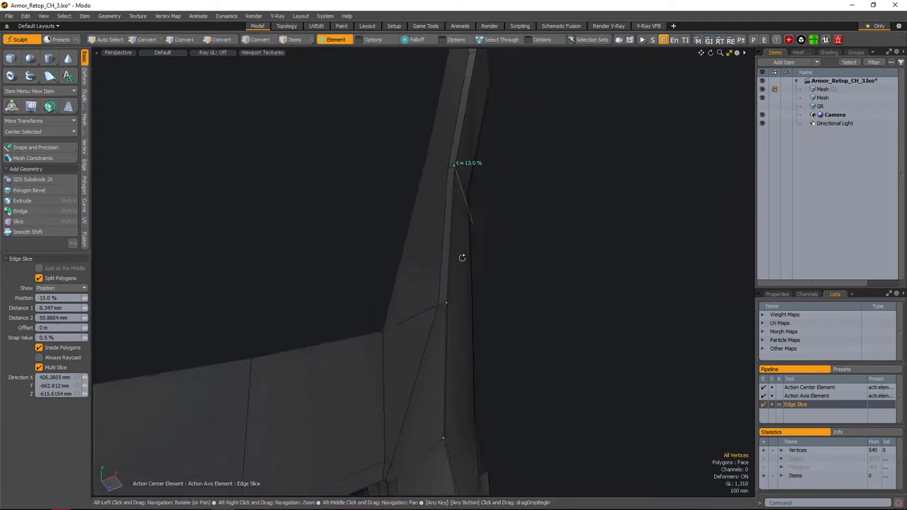
- Edge-slice the strap's branch polygons, snapping the cut to the existing vertex at 100 %
{"action": "key", "text": "2"}
{"action": "left_click_drag", "start_coordinate": [462, 258], "coordinate": [421, 282], "text": "alt"}
{"action": "key", "text": "c"}
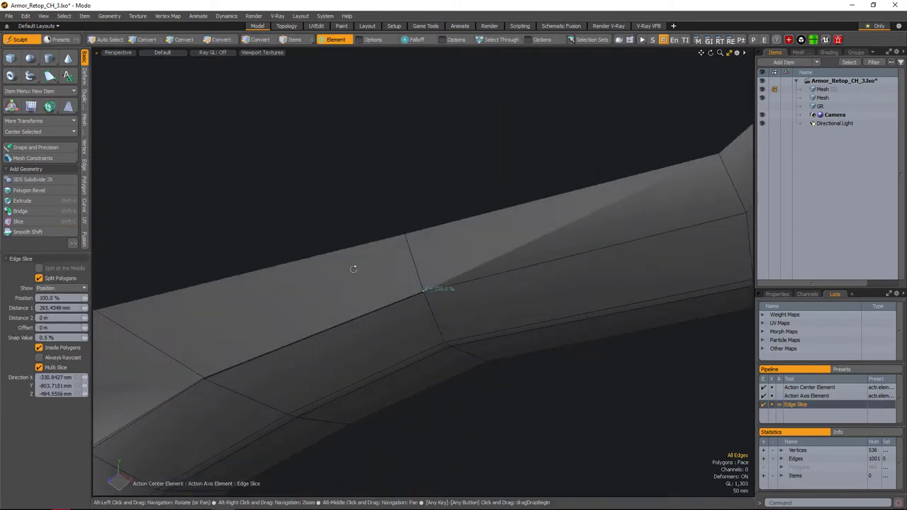
{"action": "left_click_drag", "start_coordinate": [355, 265], "coordinate": [499, 241], "text": "alt"}
{"action": "key", "text": "space"}
- Move the strap vertex beside the new cut to even out the edge flow
{"action": "key", "text": "1"}
{"action": "left_click", "coordinate": [472, 265]}
{"action": "key", "text": "w"}
{"action": "key", "text": "space"}
{"action": "left_click_drag", "start_coordinate": [466, 214], "coordinate": [497, 276], "text": "alt"}
- Select the band of polygons along the diagonal strap's outer side wall near the lower junction and scale it
{"action": "scroll", "coordinate": [488, 282], "scroll_direction": "up", "scroll_amount": 5}
{"action": "key", "text": "1"}
{"action": "key", "text": "2"}
{"action": "key", "text": "3"}
{"action": "left_click_drag", "start_coordinate": [609, 206], "coordinate": [482, 289]}
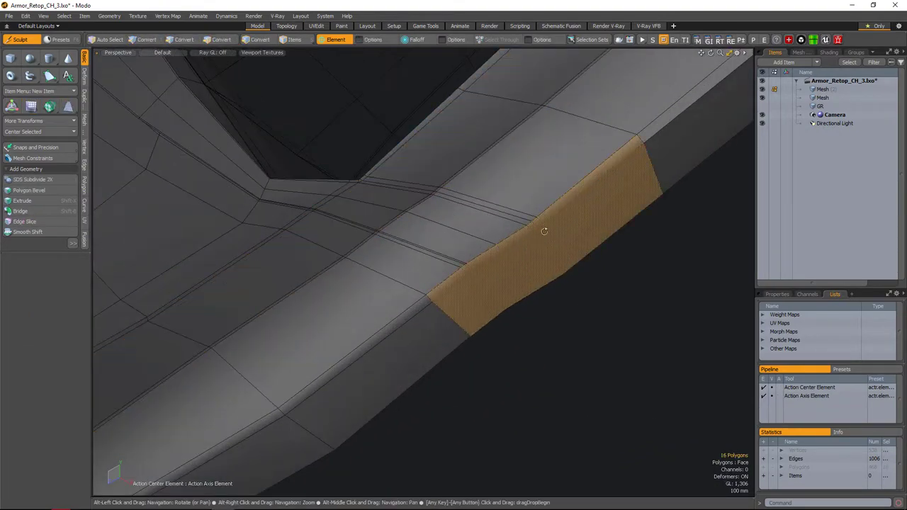
{"action": "left_click_drag", "start_coordinate": [545, 231], "coordinate": [524, 263], "text": "alt"}
{"action": "key", "text": "y"}
{"action": "key", "text": "alt+a"}
{"action": "left_click", "coordinate": [537, 275]}
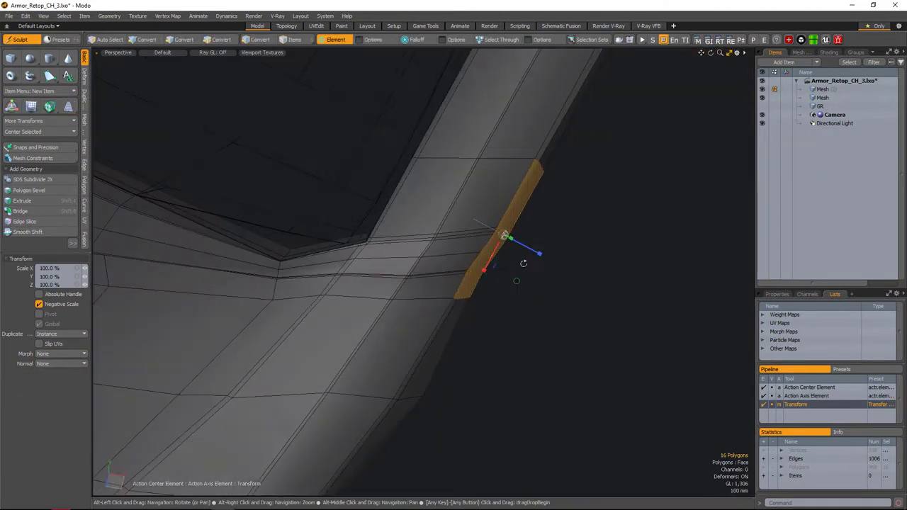
- Move four vertices on the strap's outer side wall 10 mm along the Y axis
{"action": "left_click_drag", "start_coordinate": [551, 305], "coordinate": [522, 257], "text": "alt"}
{"action": "key", "text": "1"}
{"action": "left_click", "coordinate": [538, 219]}
{"action": "key", "text": "w"}
{"action": "key", "text": "Escape"}
{"action": "key", "text": "Escape"}
{"action": "key", "text": "Escape"}
{"action": "key", "text": "1"}
{"action": "mouse_move", "coordinate": [522, 225]}
{"action": "left_mouse_down"}
{"action": "mouse_move", "coordinate": [496, 251]}
{"action": "mouse_move", "coordinate": [508, 260]}
{"action": "mouse_move", "coordinate": [494, 265]}
{"action": "mouse_move", "coordinate": [501, 261]}
{"action": "left_mouse_up"}
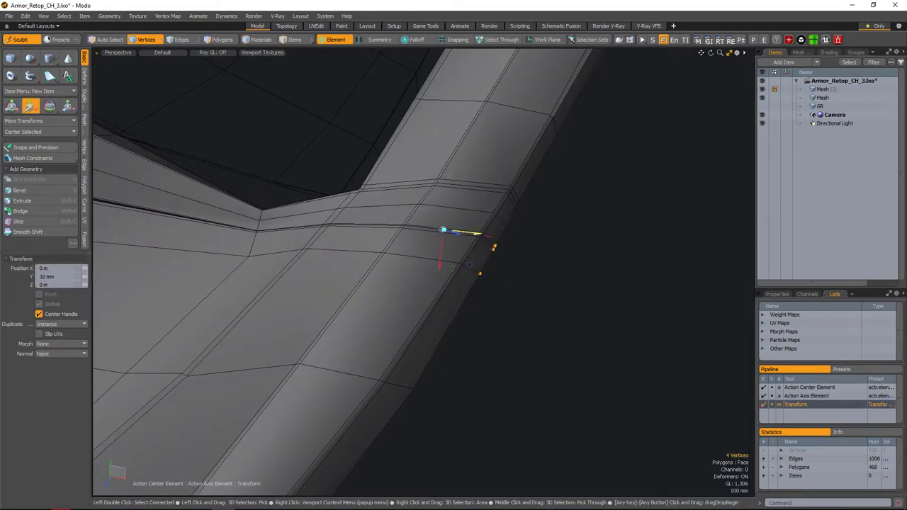
{"action": "key", "text": "Escape"}
- Check the strap in the subdivision preview and reposition a vertex on its outer side
{"action": "left_click_drag", "start_coordinate": [494, 247], "coordinate": [432, 263], "text": "alt"}
{"action": "key", "text": "w"}
{"action": "key", "text": "Escape"}
{"action": "key", "text": "Tab"}
{"action": "key", "text": "Tab"}
{"action": "left_click_drag", "start_coordinate": [446, 203], "coordinate": [469, 260], "text": "alt"}
{"action": "key", "text": "2"}
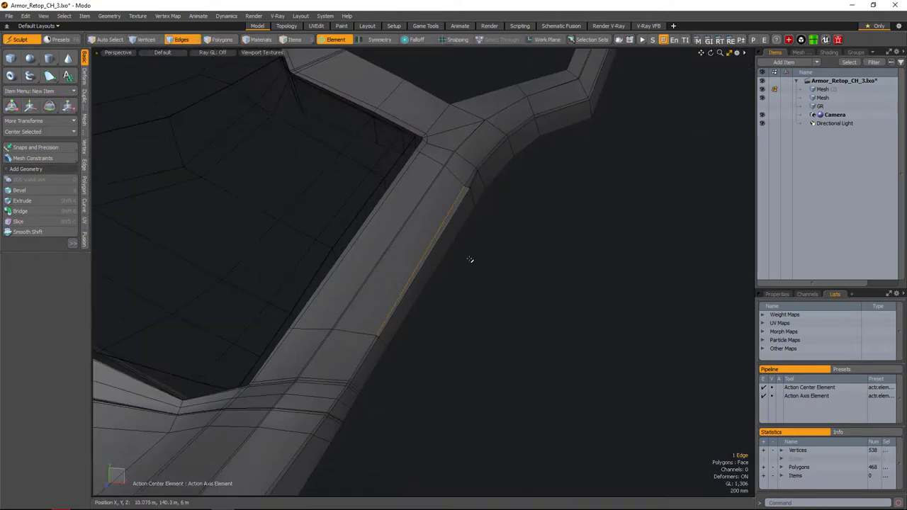
{"action": "left_click_drag", "start_coordinate": [502, 204], "coordinate": [458, 266], "text": "alt"}
{"action": "key", "text": "1"}
{"action": "left_click", "coordinate": [396, 212]}
{"action": "key", "text": "w"}
{"action": "key", "text": "q"}
{"action": "key", "text": "q"}
- Try removing the short edges that cross the strap's outer side wall at the lower junction
{"action": "key", "text": "2"}
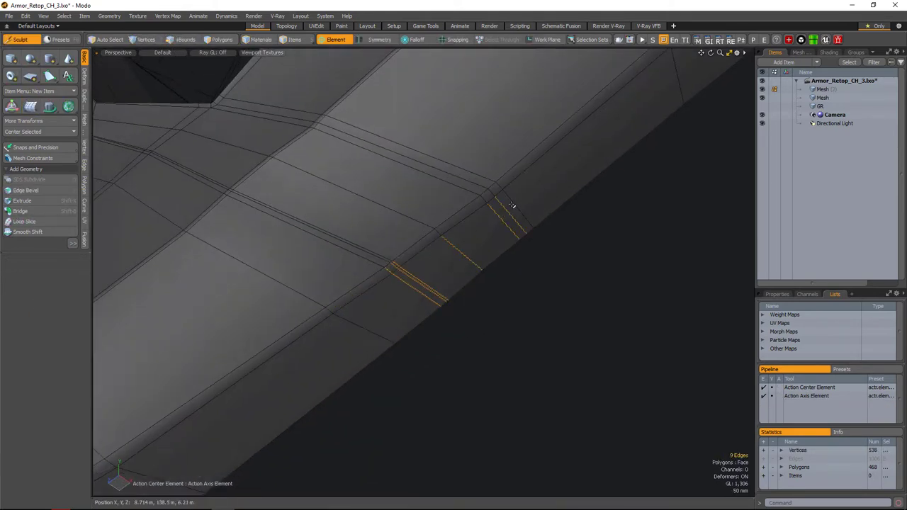
{"action": "left_click", "coordinate": [512, 206], "text": "shift"}
{"action": "left_click_drag", "start_coordinate": [512, 205], "coordinate": [493, 288], "text": "alt"}
- Try moving a single vertex on the strap's outer edge above the junction 40 mm along the Y axis
{"action": "key", "text": "1"}
{"action": "key", "text": "space"}
{"action": "left_click_drag", "start_coordinate": [445, 265], "coordinate": [468, 248], "text": "alt"}
{"action": "key", "text": "space"}
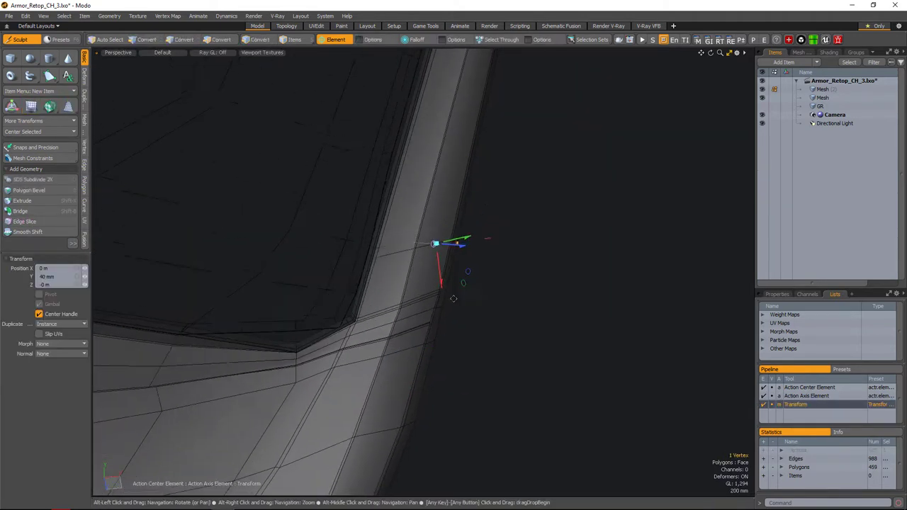
{"action": "key", "text": "space"}
- Try repositioning the clustered vertices on the strap's outer edge where the junction's support loops meet
{"action": "left_click_drag", "start_coordinate": [454, 298], "coordinate": [403, 295], "text": "alt"}
{"action": "left_click", "coordinate": [409, 304]}
{"action": "key", "text": "w"}
{"action": "key", "text": "space"}
{"action": "left_click", "coordinate": [468, 314]}
{"action": "key", "text": "w"}
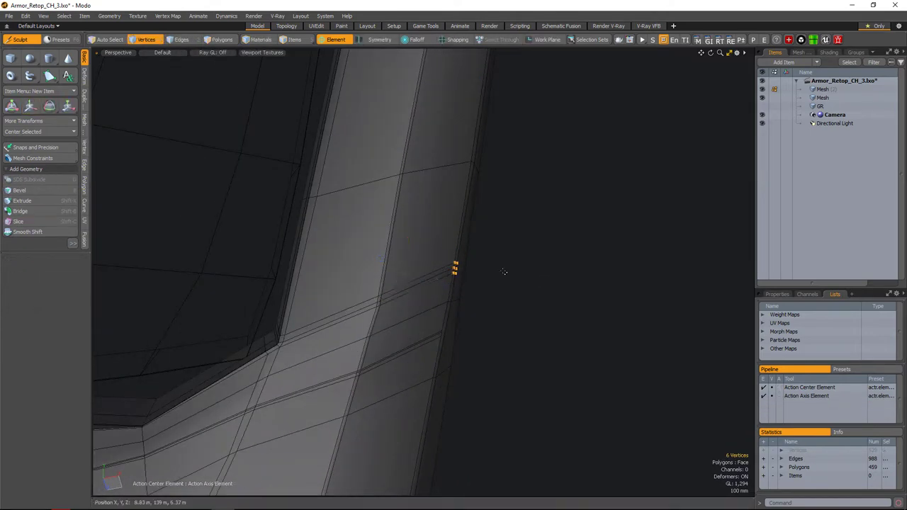
{"action": "left_click", "coordinate": [504, 272]}
{"action": "left_click_drag", "start_coordinate": [504, 273], "coordinate": [511, 259], "text": "alt"}
{"action": "left_click", "coordinate": [533, 298]}
{"action": "left_click_drag", "start_coordinate": [533, 298], "coordinate": [560, 345], "text": "alt"}
- Select the 14 vertices on the strap's side at the lower junction and move them -25 mm along the Z axis
{"action": "key", "text": "space"}
{"action": "left_click_drag", "start_coordinate": [443, 265], "coordinate": [528, 381], "text": "alt"}
{"action": "left_click_drag", "start_coordinate": [461, 264], "coordinate": [416, 277], "text": "alt"}
{"action": "key", "text": "w"}
{"action": "key", "text": "q"}
{"action": "key", "text": "Tab"}
{"action": "key", "text": "1"}
{"action": "right_click_drag", "start_coordinate": [416, 276], "coordinate": [449, 307]}
{"action": "key", "text": "Tab"}
{"action": "left_click_drag", "start_coordinate": [449, 306], "coordinate": [509, 259], "text": "alt"}
{"action": "key", "text": "w"}
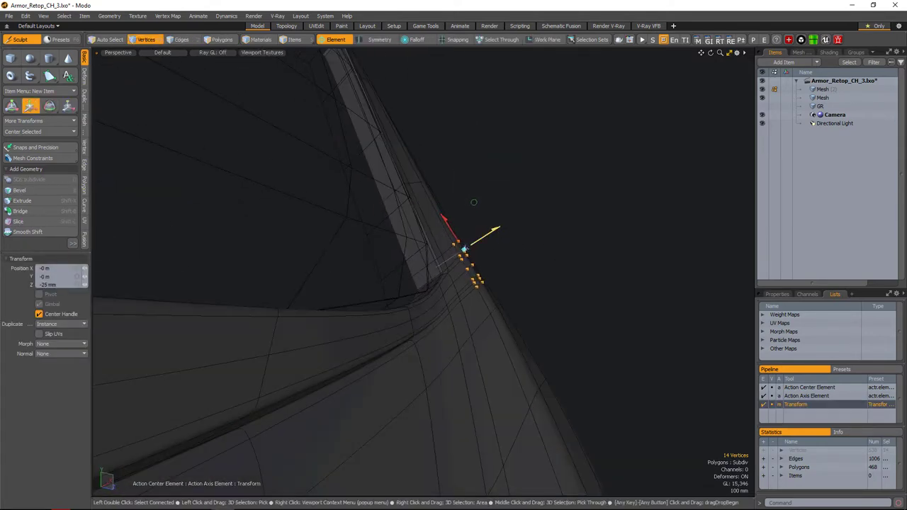
- Turn off the subdivision preview and move the chest panel's lower outer corner vertex 170 mm along the Y axis
{"action": "key", "text": "Tab"}
{"action": "left_click_drag", "start_coordinate": [473, 202], "coordinate": [521, 319], "text": "alt"}
{"action": "key", "text": "w"}
{"action": "key", "text": "w"}
{"action": "left_click_drag", "start_coordinate": [496, 291], "coordinate": [517, 330], "text": "alt"}
{"action": "left_click", "coordinate": [460, 360]}
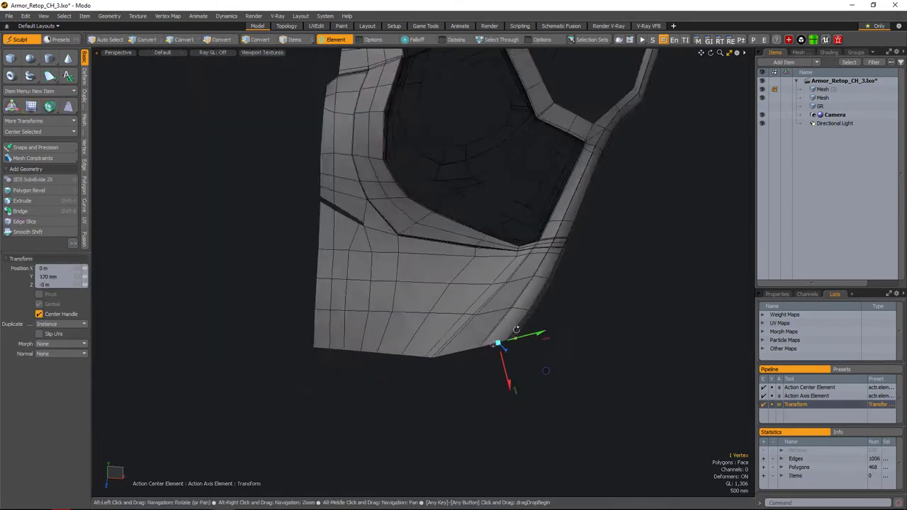
- In the subdivision preview, adjust three neighbouring vertices on the lower chest panel beside the strap crease
{"action": "left_click_drag", "start_coordinate": [467, 306], "coordinate": [454, 312], "text": "alt"}
{"action": "left_click_drag", "start_coordinate": [430, 304], "coordinate": [496, 319]}
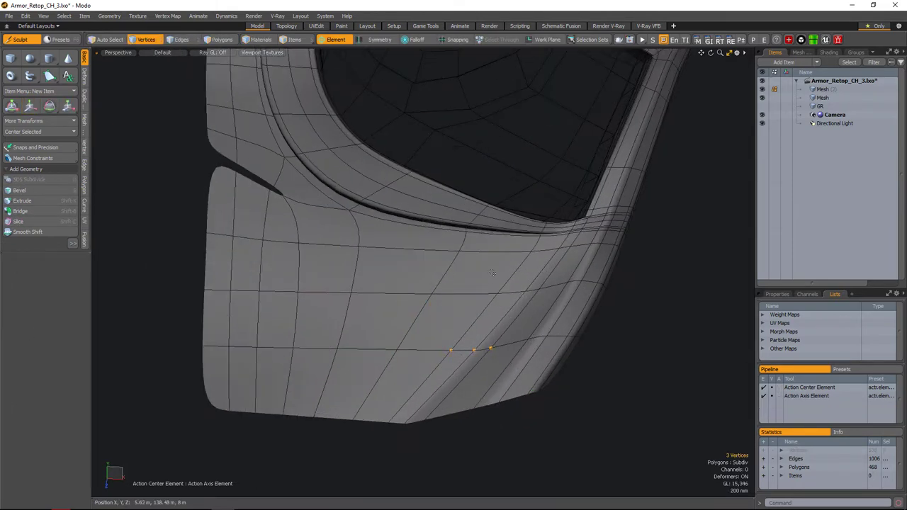
{"action": "left_click_drag", "start_coordinate": [478, 284], "coordinate": [588, 303]}
{"action": "key", "text": "a"}
{"action": "left_click_drag", "start_coordinate": [696, 179], "coordinate": [627, 301], "text": "alt"}
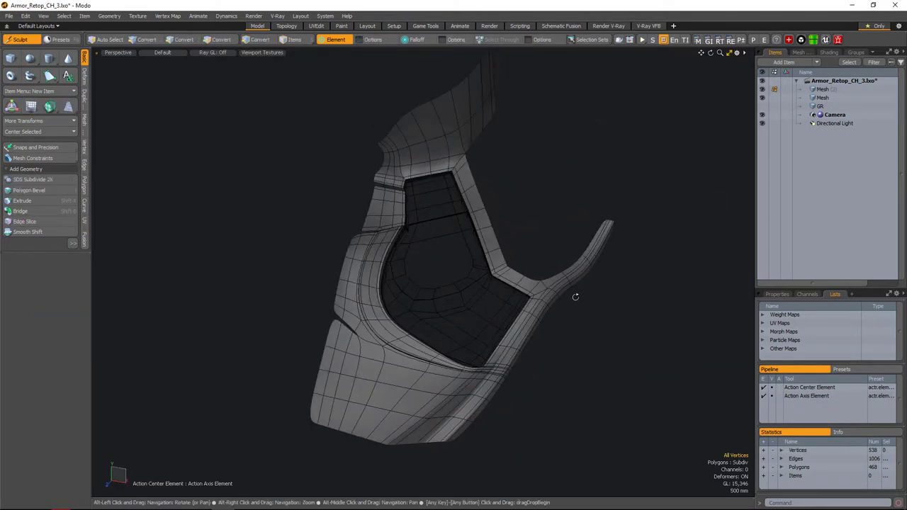
- Reposition individual vertices around the strap's upper branch junction to smooth its curve
{"action": "scroll", "coordinate": [506, 299], "scroll_direction": "up", "scroll_amount": 5}
{"action": "left_click", "coordinate": [476, 259]}
{"action": "key", "text": "w"}
{"action": "scroll", "coordinate": [500, 276], "scroll_direction": "down", "scroll_amount": 3}
{"action": "key", "text": "space"}
{"action": "scroll", "coordinate": [558, 280], "scroll_direction": "up", "scroll_amount": 2}
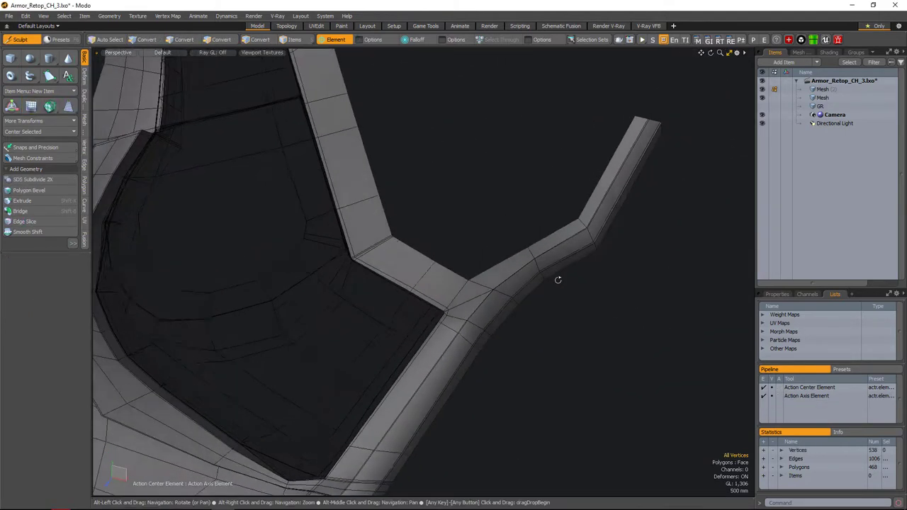
{"action": "scroll", "coordinate": [558, 280], "scroll_direction": "up", "scroll_amount": 2}
{"action": "key", "text": "1"}
{"action": "left_click", "coordinate": [539, 275]}
{"action": "key", "text": "w"}
{"action": "key", "text": "space"}
- In the Topology layout, use the Topology Pen to extend quads outward from the strap's lower outer edge
{"action": "scroll", "coordinate": [535, 264], "scroll_direction": "down", "scroll_amount": 6}
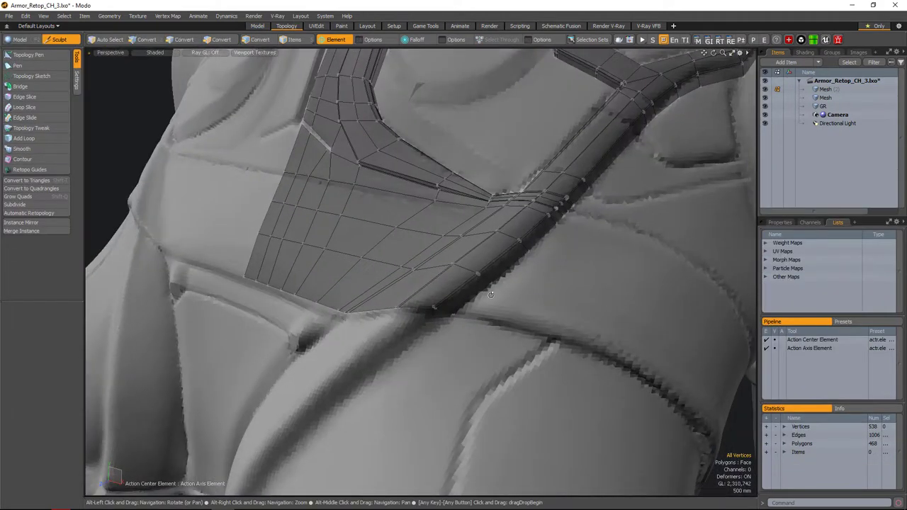
{"action": "scroll", "coordinate": [465, 281], "scroll_direction": "up", "scroll_amount": 5}
{"action": "left_click_drag", "start_coordinate": [465, 281], "coordinate": [484, 284]}
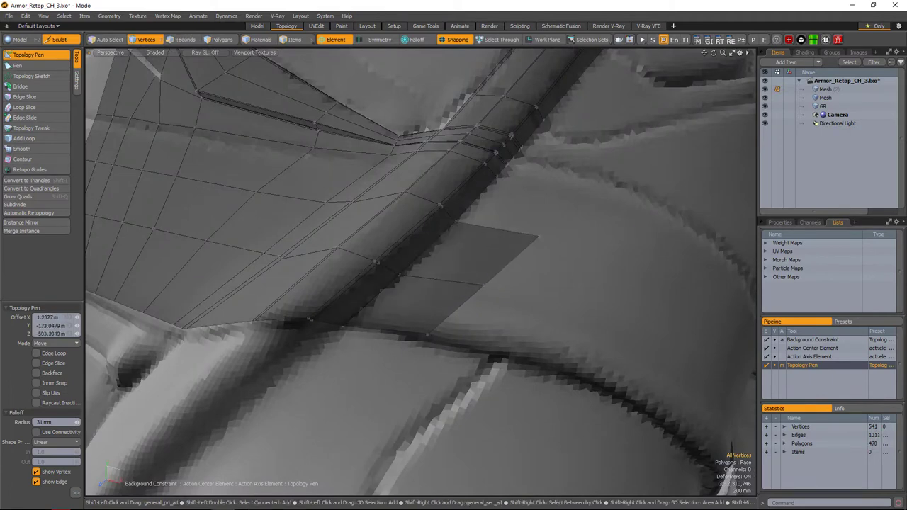
{"action": "scroll", "coordinate": [425, 270], "scroll_direction": "down", "scroll_amount": 4}
{"action": "scroll", "coordinate": [453, 234], "scroll_direction": "up", "scroll_amount": 4}
{"action": "left_click_drag", "start_coordinate": [460, 216], "coordinate": [491, 241]}
{"action": "scroll", "coordinate": [425, 269], "scroll_direction": "down", "scroll_amount": 4}
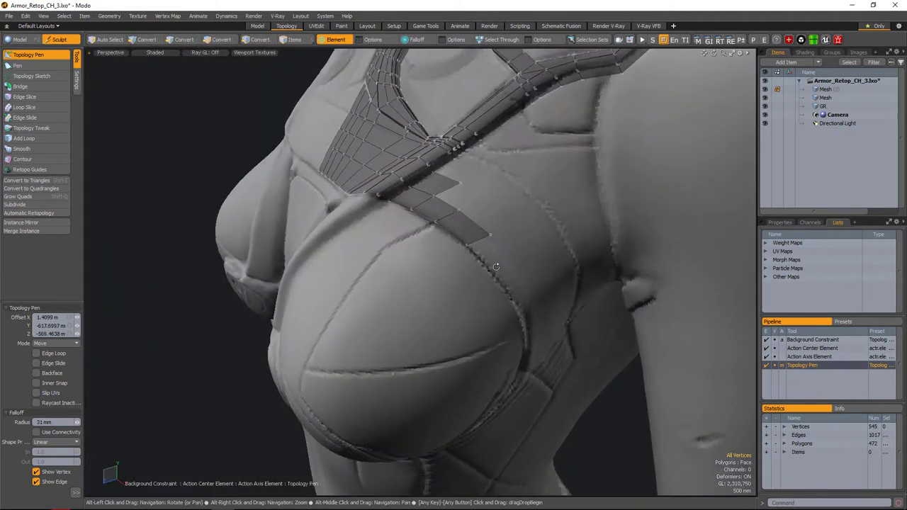
- Extend the quad strip along the curved seam around the breast's side down to the underarm seam
{"action": "left_click_drag", "start_coordinate": [426, 270], "coordinate": [525, 283], "text": "alt"}
{"action": "scroll", "coordinate": [454, 241], "scroll_direction": "up", "scroll_amount": 3}
{"action": "left_click_drag", "start_coordinate": [553, 352], "coordinate": [545, 266], "text": "alt"}
{"action": "scroll", "coordinate": [453, 269], "scroll_direction": "down", "scroll_amount": 4}
{"action": "scroll", "coordinate": [496, 262], "scroll_direction": "up", "scroll_amount": 4}
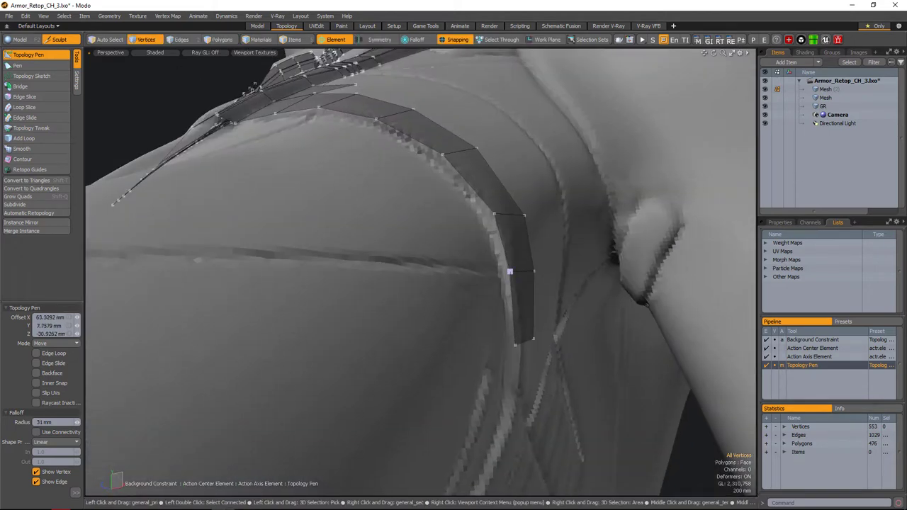
{"action": "left_click_drag", "start_coordinate": [497, 283], "coordinate": [467, 255], "text": "alt"}
{"action": "left_click_drag", "start_coordinate": [489, 337], "coordinate": [460, 312], "text": "alt"}
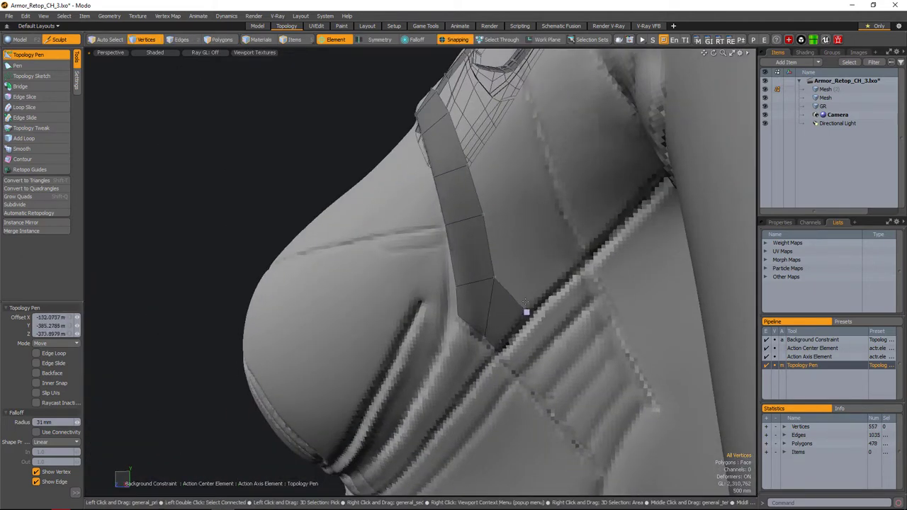
- Build wider rows of quads from the seam strip across the side panel to its outer seam
{"action": "left_click_drag", "start_coordinate": [549, 230], "coordinate": [528, 262], "text": "alt"}
{"action": "mouse_move", "coordinate": [528, 304]}
{"action": "left_mouse_down"}
{"action": "mouse_move", "coordinate": [539, 334]}
{"action": "mouse_move", "coordinate": [533, 288]}
{"action": "left_mouse_up"}
{"action": "left_click", "coordinate": [496, 411]}
{"action": "left_click_drag", "start_coordinate": [496, 411], "coordinate": [531, 347], "text": "alt"}
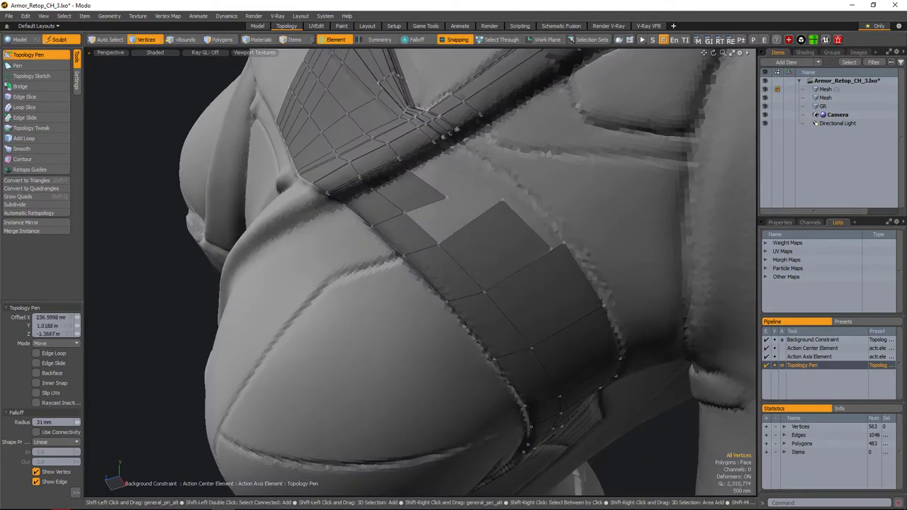
{"action": "left_click_drag", "start_coordinate": [503, 204], "coordinate": [484, 308], "text": "alt"}
{"action": "left_click", "coordinate": [452, 298]}
{"action": "left_click_drag", "start_coordinate": [500, 259], "coordinate": [587, 285], "text": "alt"}
{"action": "left_click", "coordinate": [515, 272]}
{"action": "scroll", "coordinate": [498, 247], "scroll_direction": "up", "scroll_amount": 8}
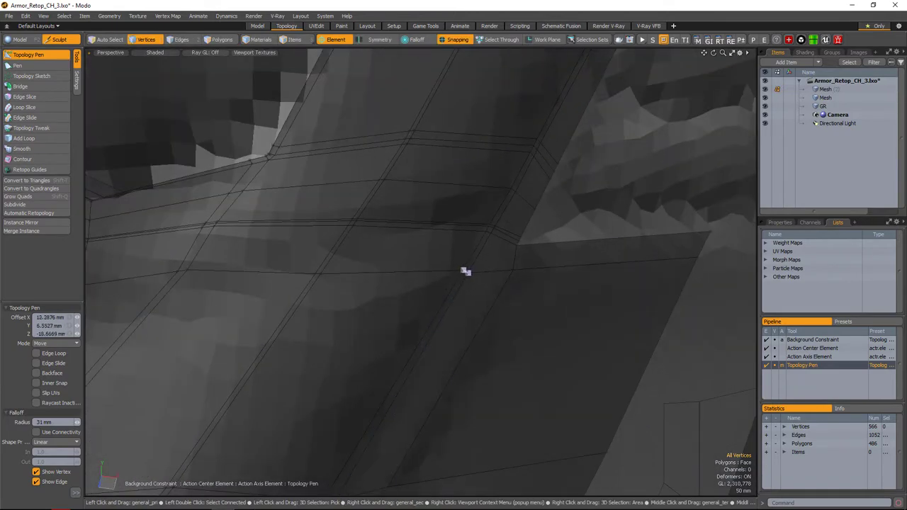
- Move the 17 selected vertices along the strap's edge in the Z direction to adjust its depth
{"action": "left_click_drag", "start_coordinate": [465, 271], "coordinate": [337, 206], "text": "alt"}
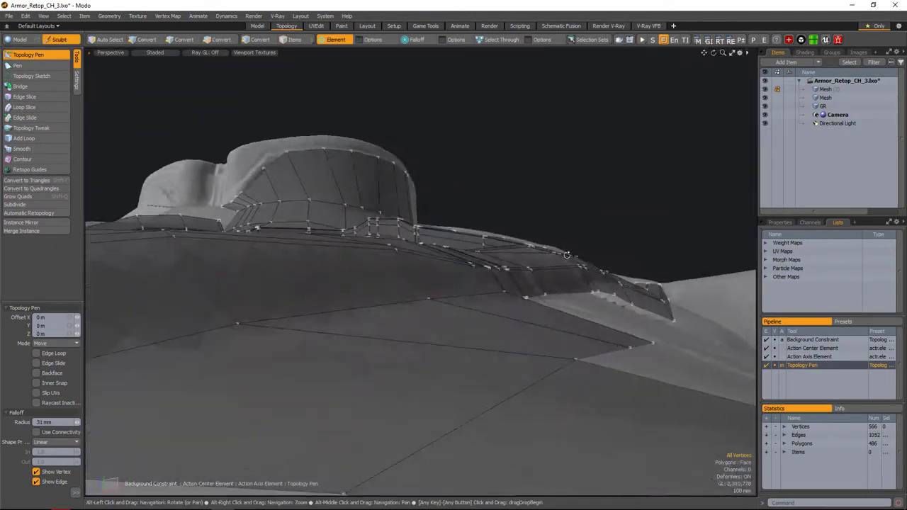
{"action": "left_click_drag", "start_coordinate": [567, 254], "coordinate": [500, 223], "text": "alt"}
{"action": "key", "text": "space"}
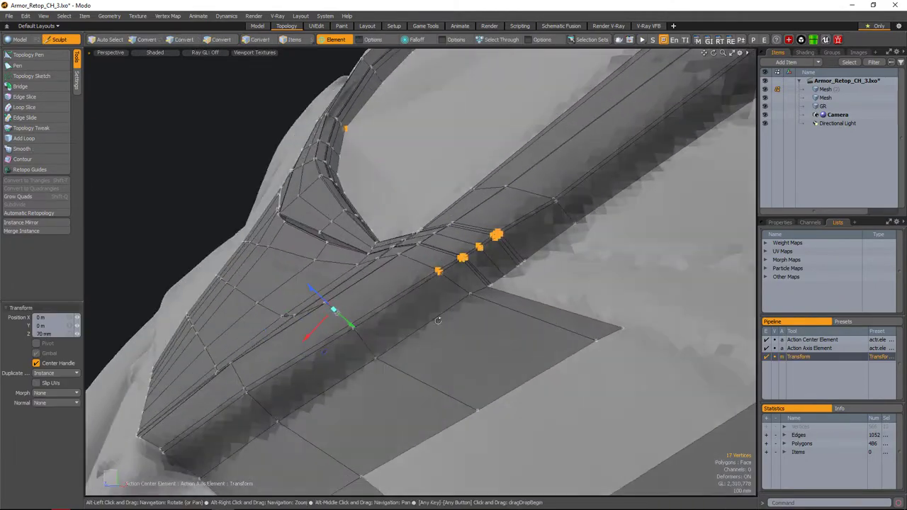
{"action": "key", "text": "space"}
- Extend the narrow outer border of the side panel and fill its remaining gap next to the strap with quads
{"action": "left_click_drag", "start_coordinate": [438, 320], "coordinate": [453, 277], "text": "alt"}
{"action": "scroll", "coordinate": [470, 228], "scroll_direction": "down", "scroll_amount": 5}
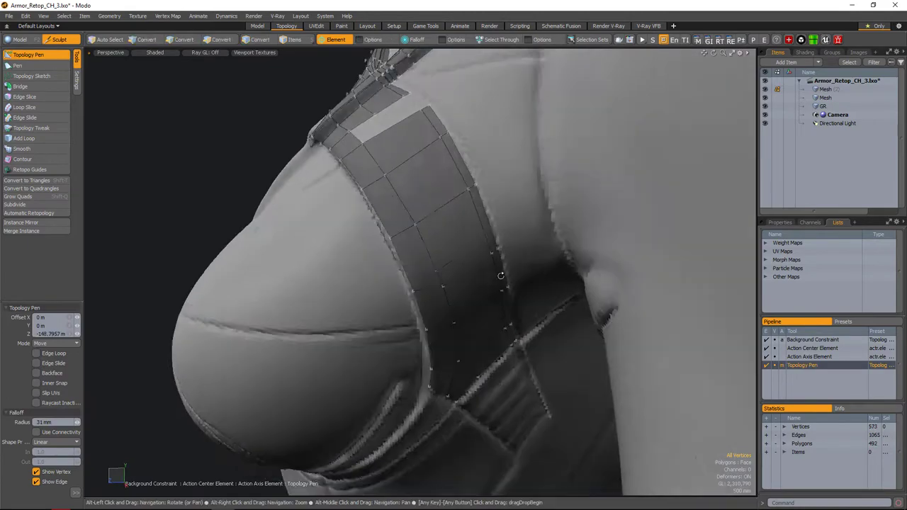
{"action": "left_click_drag", "start_coordinate": [500, 275], "coordinate": [468, 263], "text": "alt"}
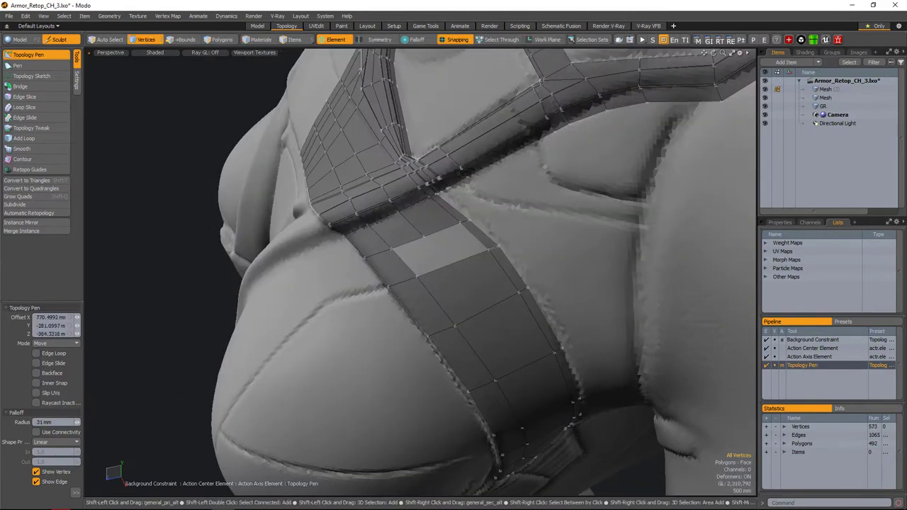
{"action": "left_click", "coordinate": [451, 256]}
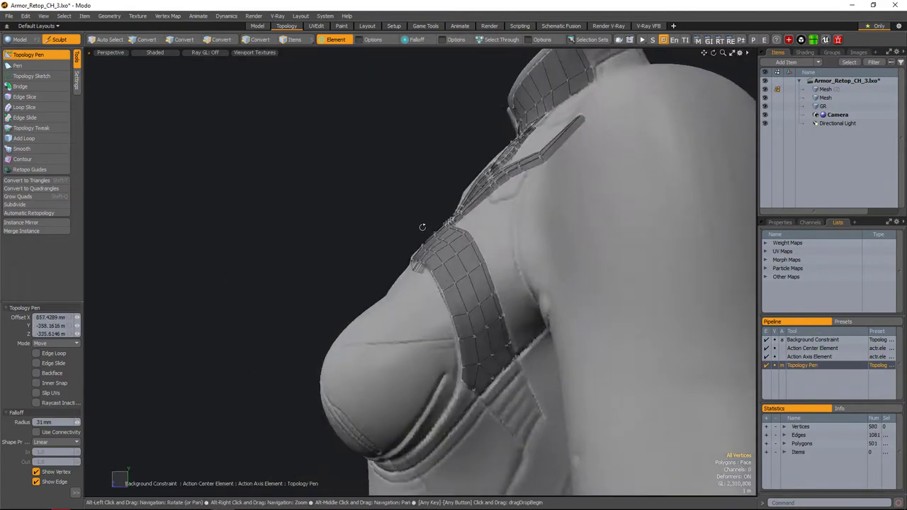
- Add another row of quads to the side panel and fit its vertices against the strap
{"action": "left_click_drag", "start_coordinate": [422, 227], "coordinate": [446, 241], "text": "alt"}
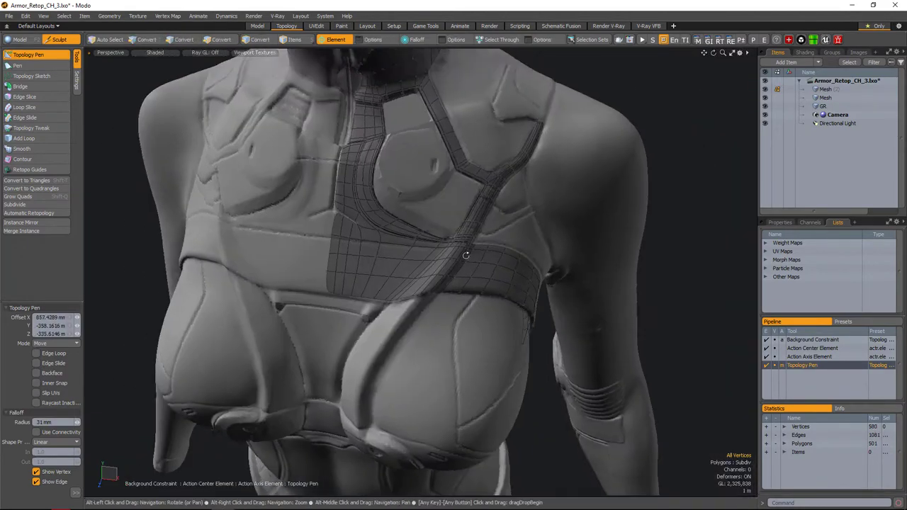
{"action": "scroll", "coordinate": [461, 248], "scroll_direction": "up", "scroll_amount": 10}
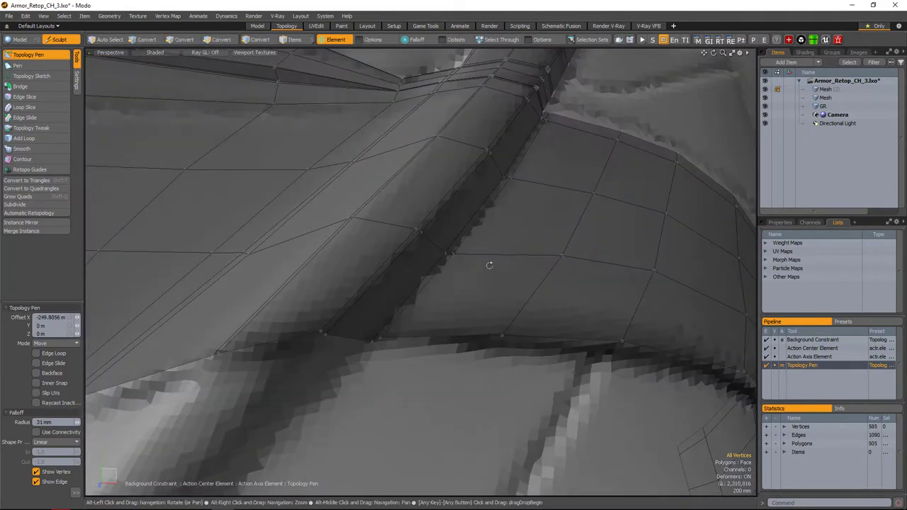
{"action": "left_click_drag", "start_coordinate": [489, 265], "coordinate": [466, 263], "text": "alt"}
{"action": "scroll", "coordinate": [366, 241], "scroll_direction": "down", "scroll_amount": 8}
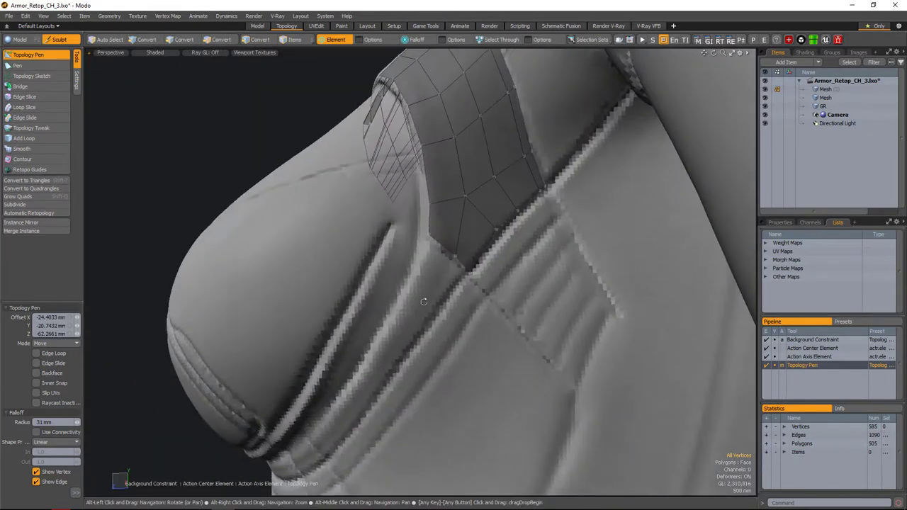
- Extend a two-row quad strip from the side panel's lower tip along the underbust band
{"action": "left_click_drag", "start_coordinate": [423, 301], "coordinate": [408, 334], "text": "alt"}
{"action": "scroll", "coordinate": [440, 285], "scroll_direction": "up", "scroll_amount": 5}
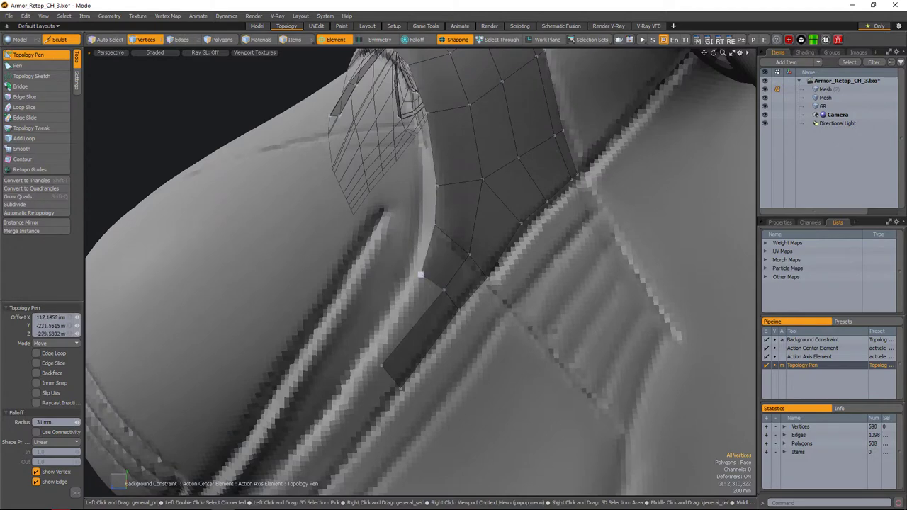
{"action": "scroll", "coordinate": [399, 358], "scroll_direction": "down", "scroll_amount": 5}
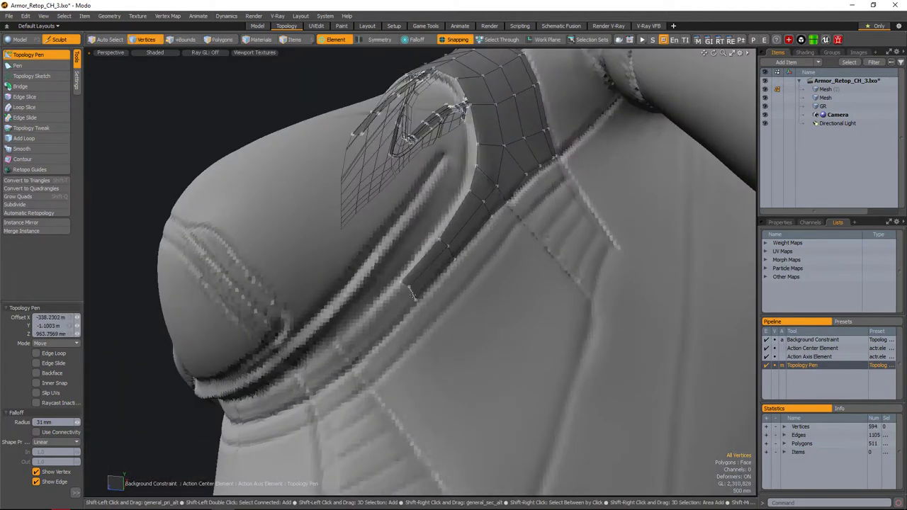
{"action": "scroll", "coordinate": [406, 284], "scroll_direction": "up", "scroll_amount": 5}
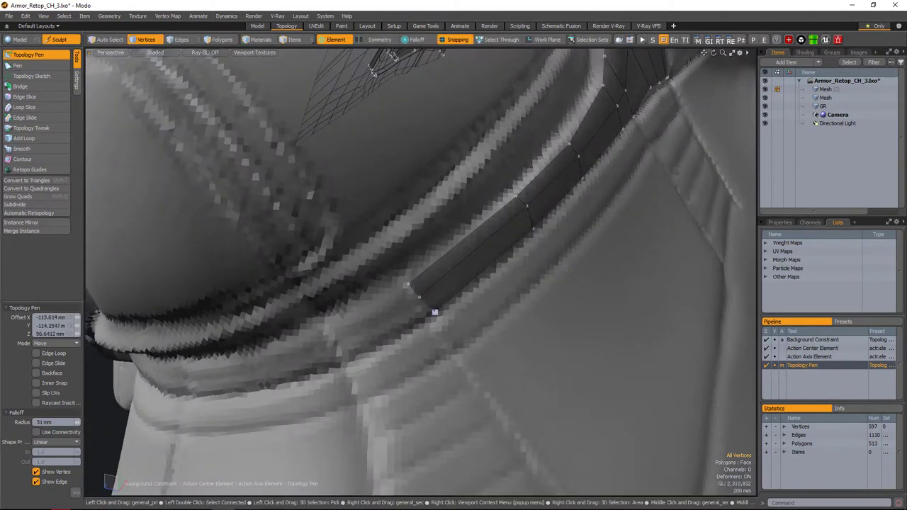
{"action": "scroll", "coordinate": [434, 311], "scroll_direction": "down", "scroll_amount": 5}
- Continue the underbust quad strip beneath the breast past the vertical torso seam
{"action": "left_click_drag", "start_coordinate": [440, 292], "coordinate": [481, 264], "text": "shift"}
{"action": "left_click_drag", "start_coordinate": [523, 295], "coordinate": [446, 265], "text": "alt"}
{"action": "key", "text": "shift+t"}
{"action": "scroll", "coordinate": [446, 265], "scroll_direction": "up", "scroll_amount": 5}
{"action": "left_click_drag", "start_coordinate": [354, 300], "coordinate": [516, 256], "text": "alt"}
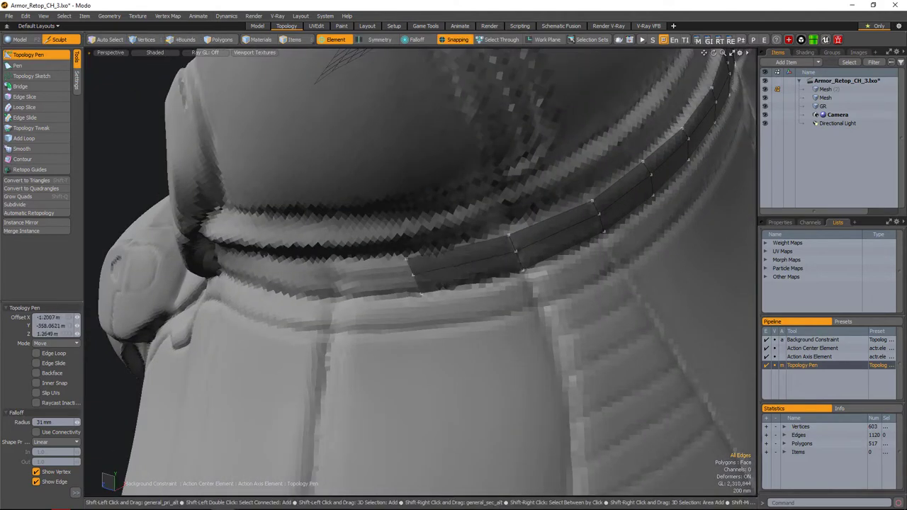
- Complete the underbust strip up to the round central piece and align its vertices with the band
{"action": "left_click", "coordinate": [434, 263]}
{"action": "left_click_drag", "start_coordinate": [434, 263], "coordinate": [399, 263], "text": "alt"}
{"action": "left_click", "coordinate": [468, 271]}
{"action": "left_click", "coordinate": [432, 251]}
{"action": "left_click", "coordinate": [428, 265]}
{"action": "left_click", "coordinate": [435, 294]}
{"action": "scroll", "coordinate": [356, 294], "scroll_direction": "down", "scroll_amount": 5}
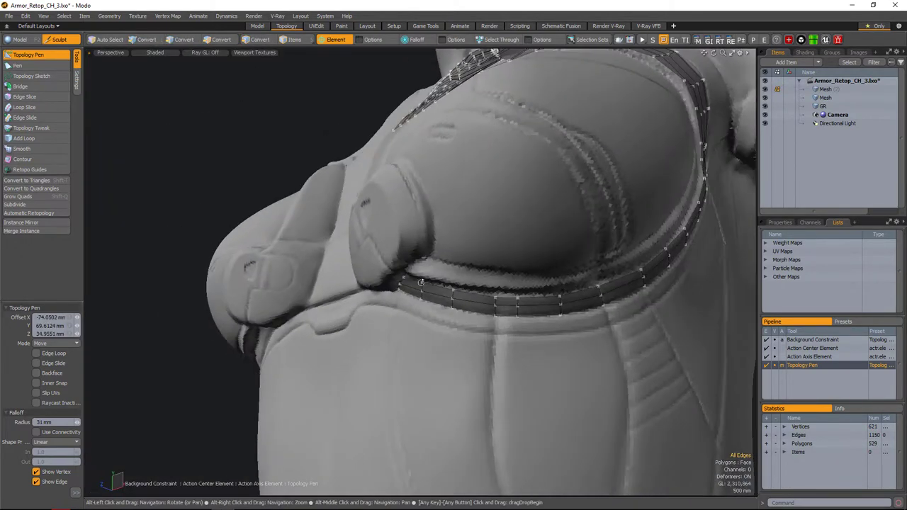
- Draw a new quad with the Pen tool on the narrow band below the chest panel, starting at the centre line
{"action": "left_click_drag", "start_coordinate": [375, 315], "coordinate": [411, 298], "text": "alt"}
{"action": "key", "text": "space"}
{"action": "scroll", "coordinate": [390, 244], "scroll_direction": "up", "scroll_amount": 5}
{"action": "left_click_drag", "start_coordinate": [390, 244], "coordinate": [468, 282], "text": "alt"}
{"action": "scroll", "coordinate": [487, 300], "scroll_direction": "up", "scroll_amount": 3}
{"action": "key", "text": "5"}
{"action": "scroll", "coordinate": [468, 282], "scroll_direction": "up", "scroll_amount": 5}
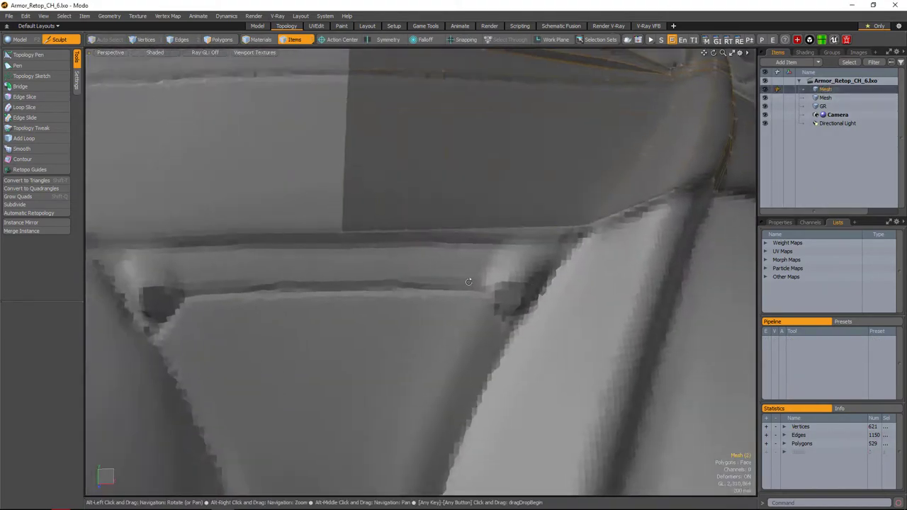
{"action": "left_click", "coordinate": [33, 64]}
{"action": "scroll", "coordinate": [334, 247], "scroll_direction": "down", "scroll_amount": 2}
{"action": "scroll", "coordinate": [324, 239], "scroll_direction": "up", "scroll_amount": 2}
{"action": "scroll", "coordinate": [341, 235], "scroll_direction": "down", "scroll_amount": 4}
{"action": "left_click_drag", "start_coordinate": [340, 234], "coordinate": [416, 265], "text": "alt"}
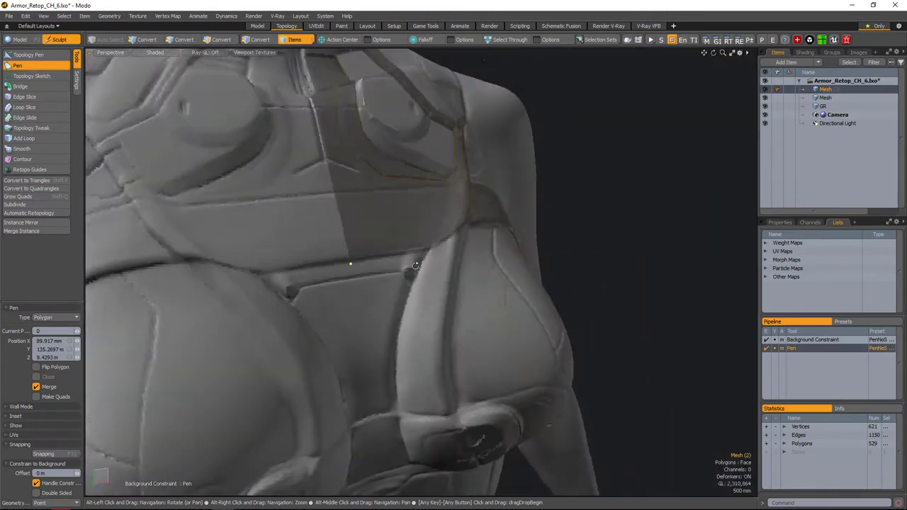
{"action": "scroll", "coordinate": [416, 266], "scroll_direction": "up", "scroll_amount": 5}
{"action": "left_click", "coordinate": [335, 275]}
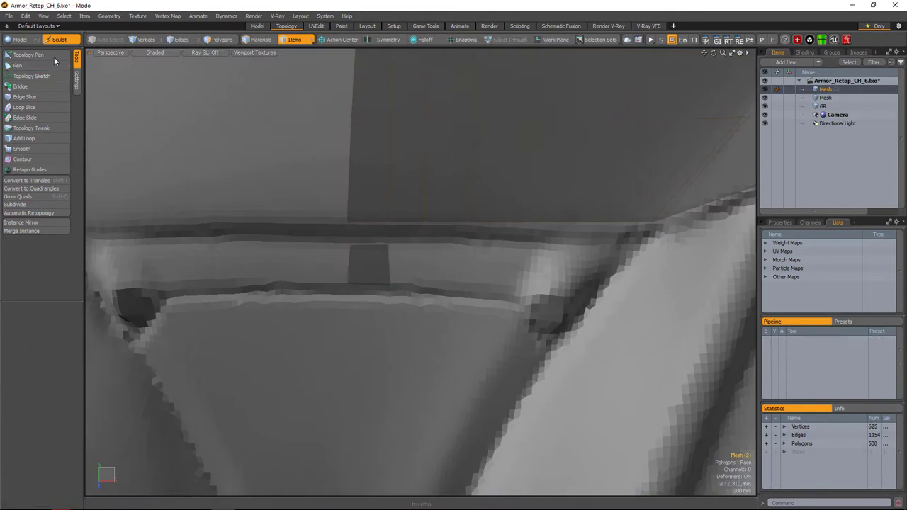
- Extend the narrow band's quads with the Topology Pen from the first quad out to the band's angled corner
{"action": "key", "text": "space"}
{"action": "left_click", "coordinate": [507, 261], "text": "shift"}
{"action": "left_click_drag", "start_coordinate": [507, 261], "coordinate": [474, 274], "text": "alt"}
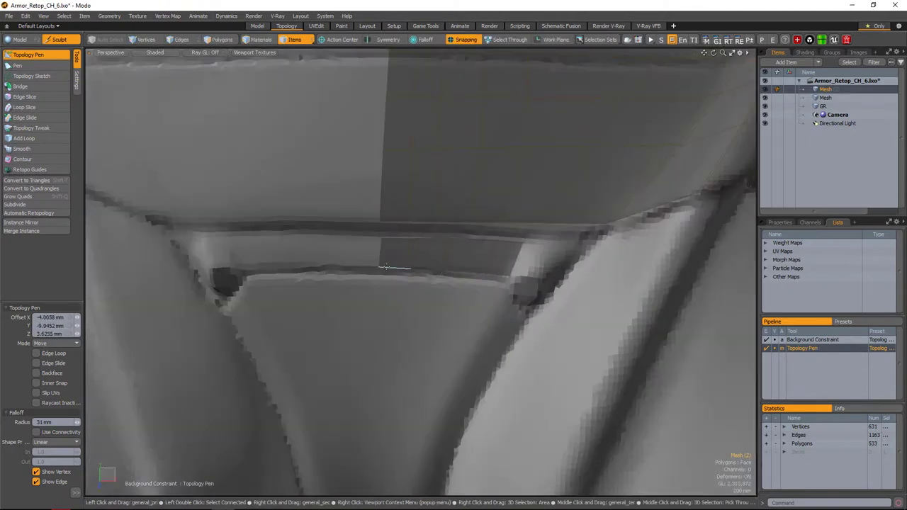
{"action": "mouse_move", "coordinate": [383, 268]}
{"action": "left_mouse_down", "text": "alt"}
{"action": "mouse_move", "coordinate": [498, 241]}
{"action": "mouse_move", "coordinate": [426, 251]}
{"action": "left_mouse_up", "text": "alt"}
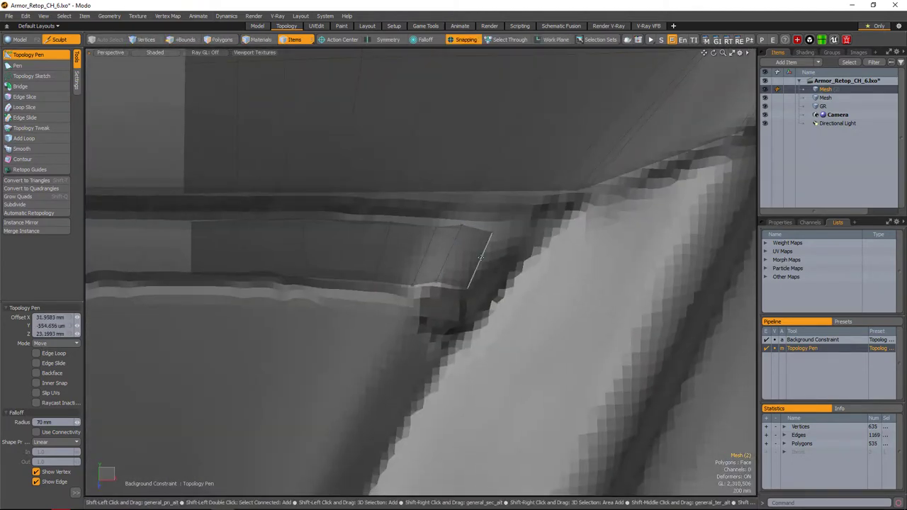
{"action": "left_click", "coordinate": [480, 258]}
{"action": "left_click_drag", "start_coordinate": [481, 258], "coordinate": [440, 207], "text": "alt"}
- Fill the round recess at the band's lower corner with three quads joined to the band's edge
{"action": "left_click", "coordinate": [489, 254], "text": "shift"}
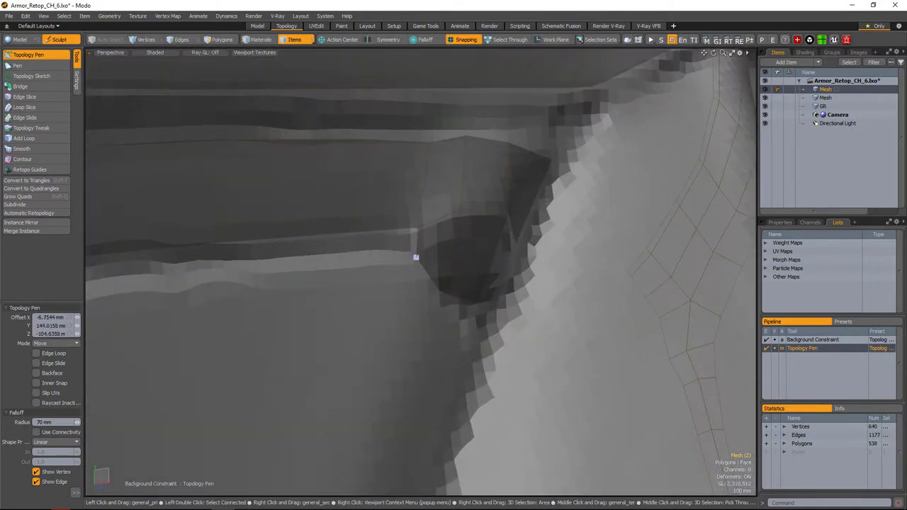
{"action": "left_click_drag", "start_coordinate": [416, 257], "coordinate": [493, 233], "text": "alt"}
{"action": "left_click_drag", "start_coordinate": [494, 291], "coordinate": [493, 259], "text": "alt"}
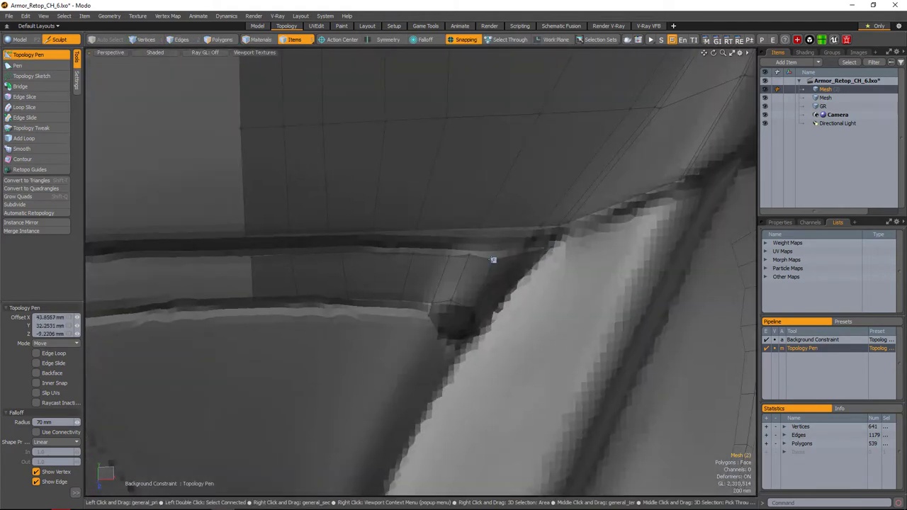
{"action": "left_click_drag", "start_coordinate": [556, 240], "coordinate": [486, 273], "text": "alt"}
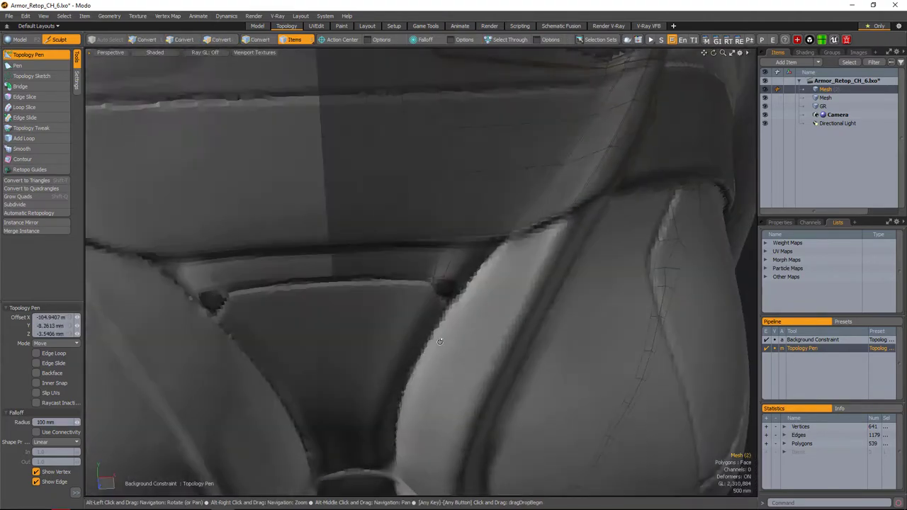
{"action": "left_click", "coordinate": [445, 273]}
{"action": "left_click", "coordinate": [462, 275], "text": "shift"}
{"action": "left_click_drag", "start_coordinate": [462, 275], "coordinate": [455, 283], "text": "alt"}
{"action": "left_click_drag", "start_coordinate": [520, 294], "coordinate": [449, 294], "text": "alt"}
- Transform the round piece's polygons and one of its edges to correct their depth
{"action": "key", "text": "y"}
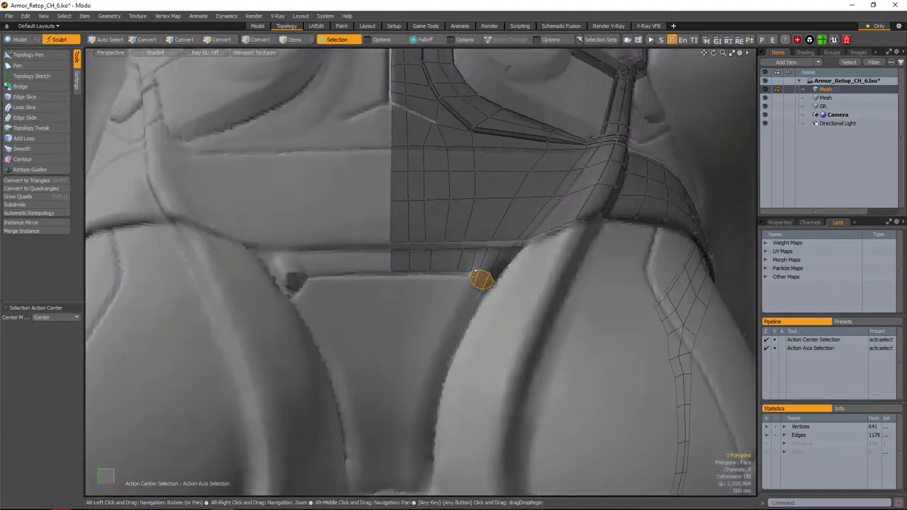
{"action": "key", "text": "2"}
{"action": "left_click", "coordinate": [452, 277]}
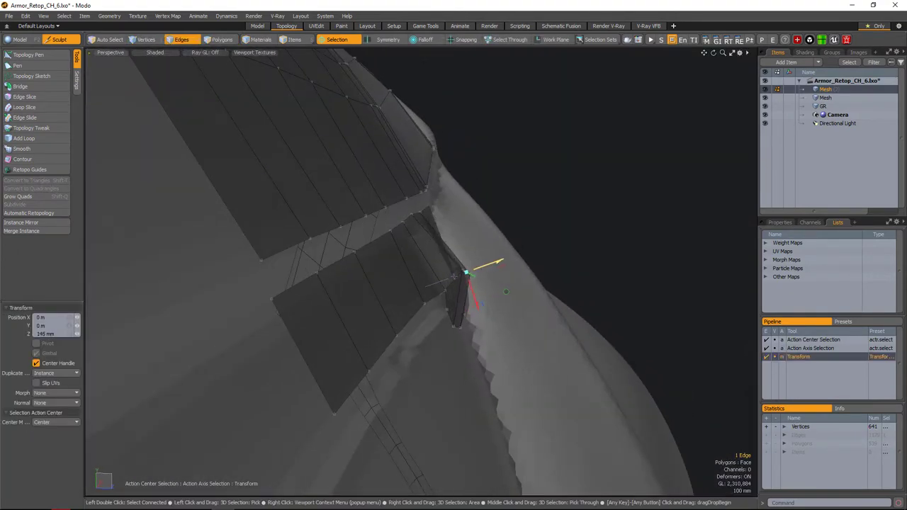
{"action": "left_click_drag", "start_coordinate": [454, 276], "coordinate": [455, 320], "text": "alt"}
{"action": "key", "text": "space"}
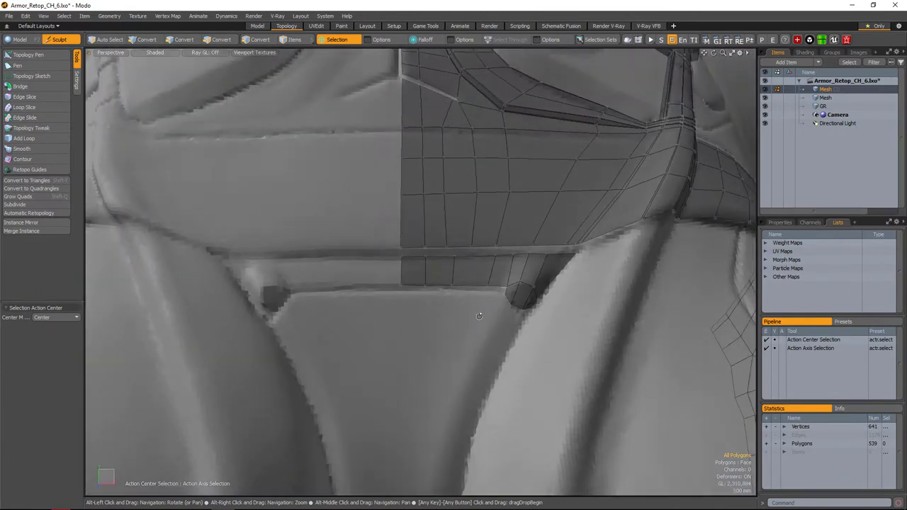
- Extend a thin quad strip along the band's lower edge between the centre line and the round piece
{"action": "left_click", "coordinate": [28, 54]}
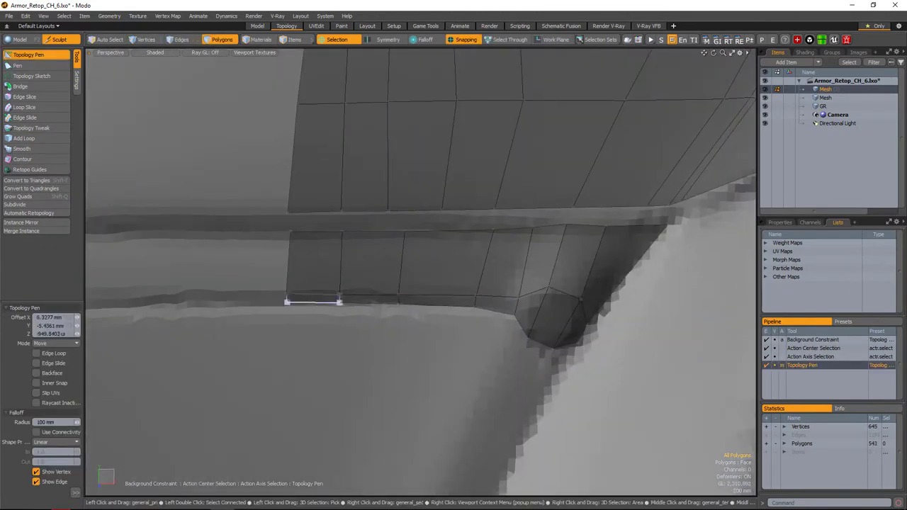
{"action": "left_click_drag", "start_coordinate": [472, 306], "coordinate": [319, 325], "text": "alt"}
{"action": "key", "text": "space"}
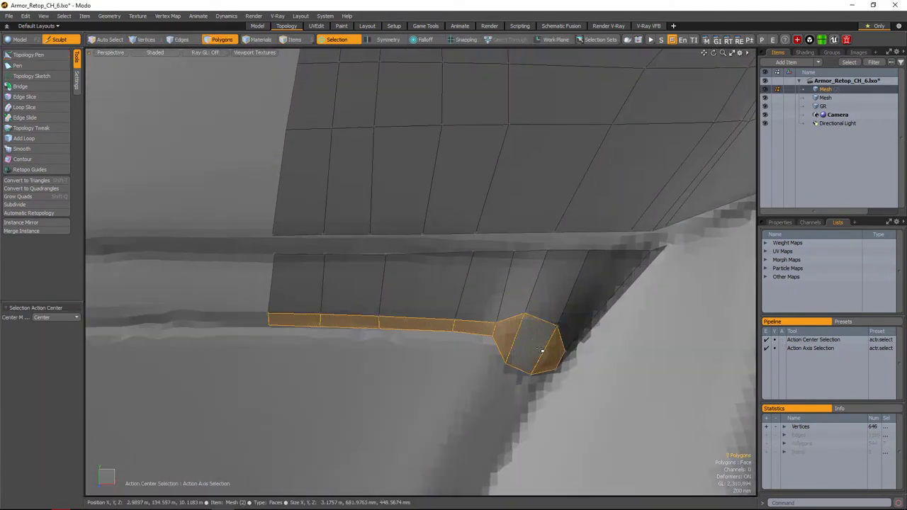
- Bevel the seven polygons of the thin strip and round piece as one group to inset a border
{"action": "left_click_drag", "start_coordinate": [542, 350], "coordinate": [533, 323], "text": "alt"}
{"action": "key", "text": "b"}
{"action": "scroll", "coordinate": [556, 321], "scroll_direction": "up", "scroll_amount": 2}
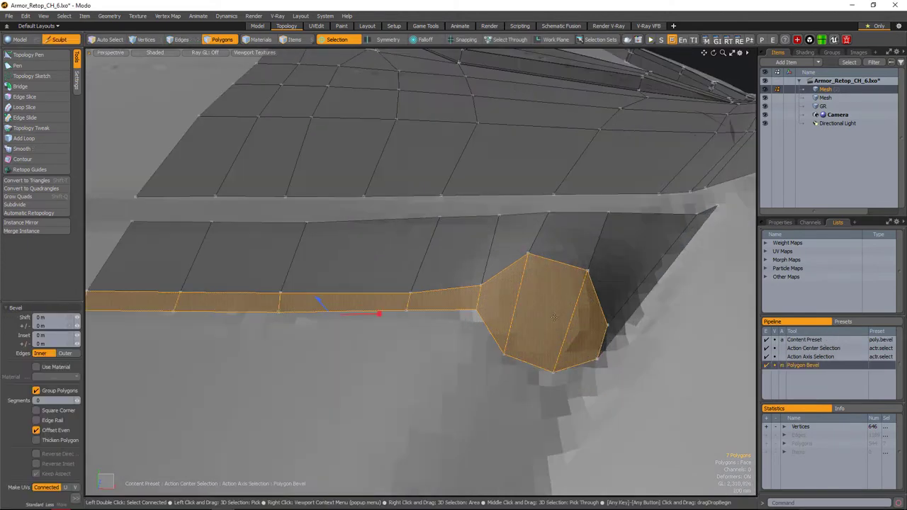
{"action": "scroll", "coordinate": [556, 320], "scroll_direction": "down", "scroll_amount": 3}
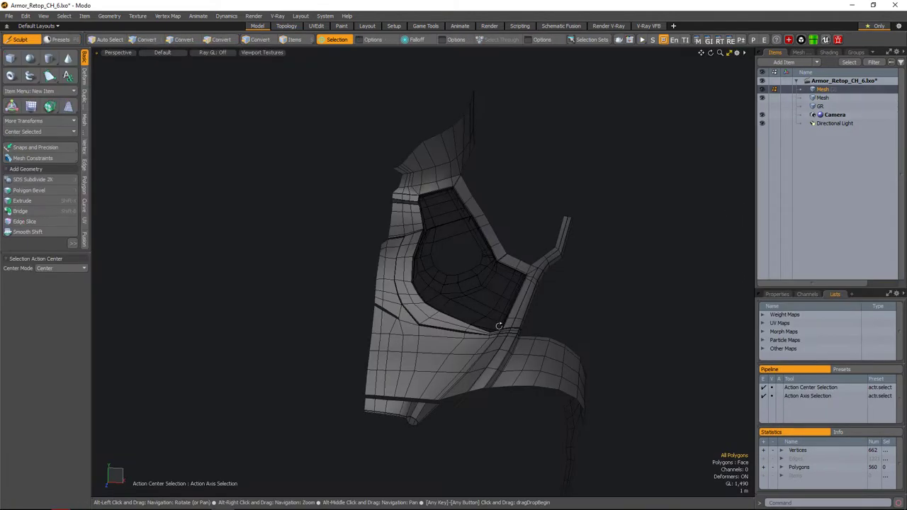
- Remove the bevel's extra inset edge at the strip's centre-line end
{"action": "scroll", "coordinate": [507, 320], "scroll_direction": "up", "scroll_amount": 4}
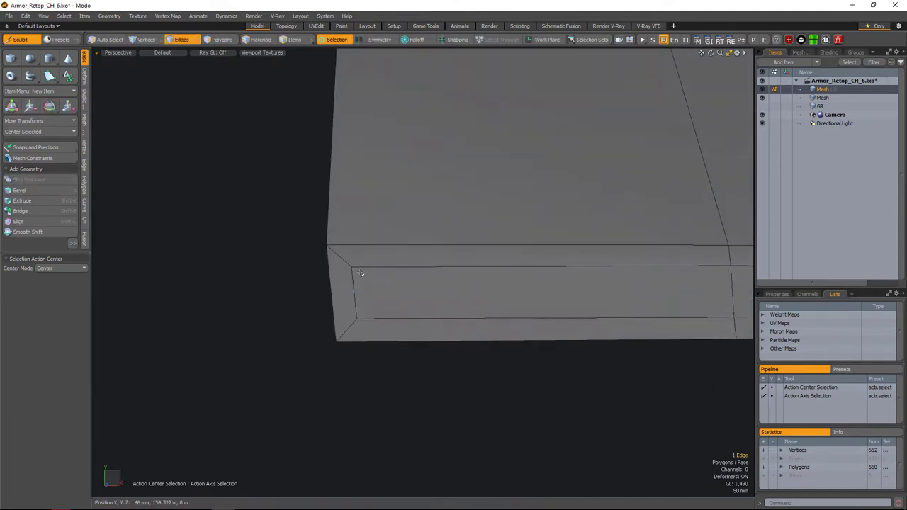
{"action": "key", "text": "alt+c"}
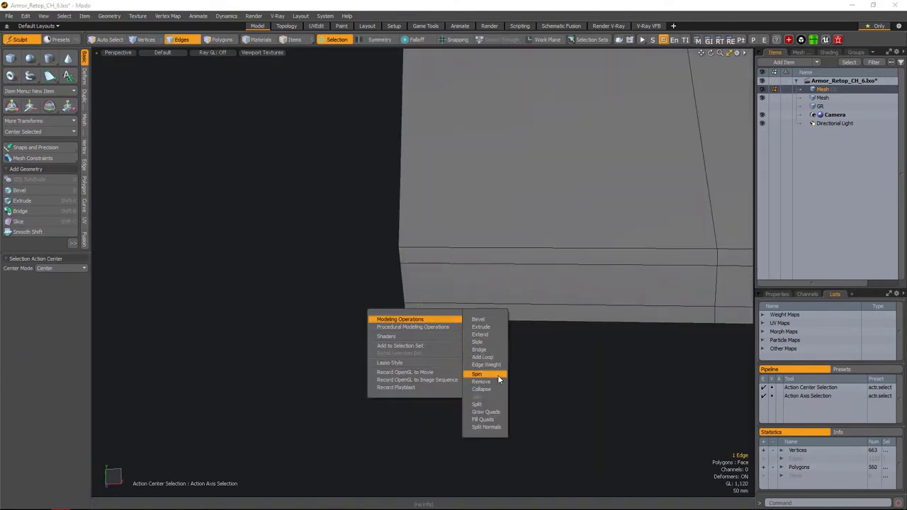
{"action": "left_click", "coordinate": [497, 381]}
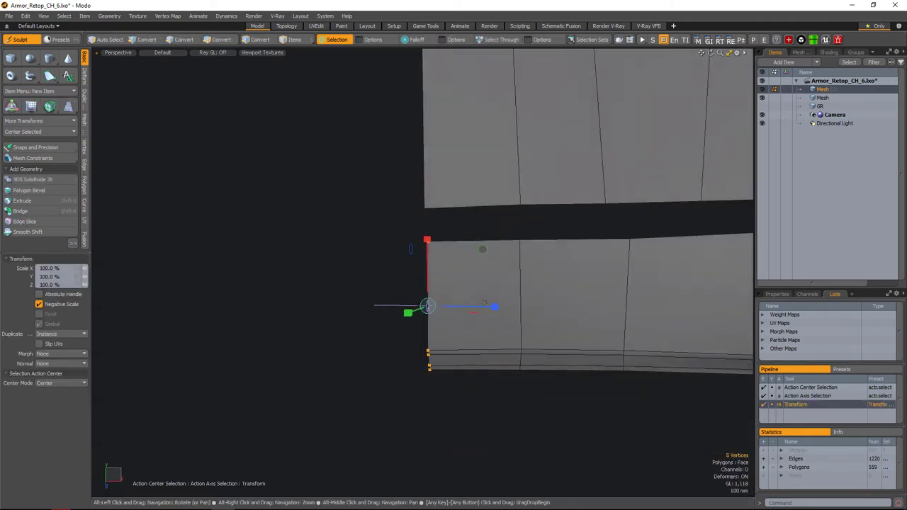
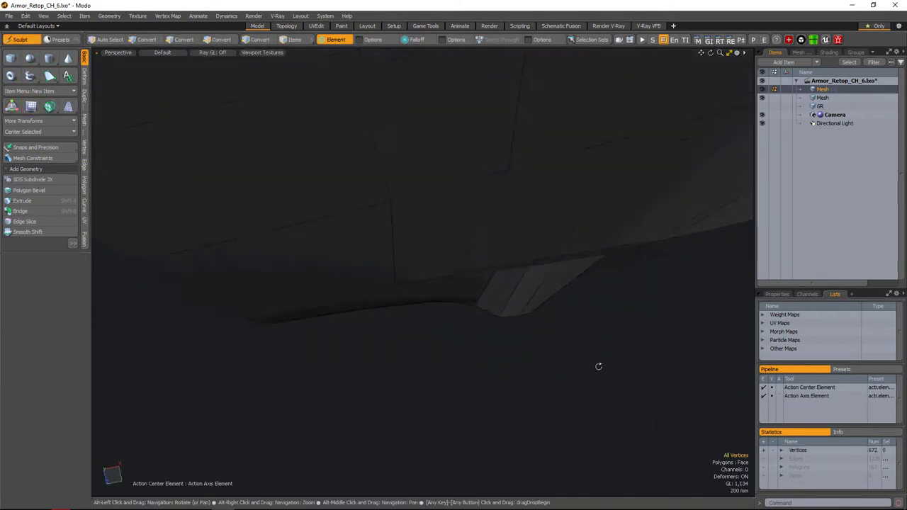
- Straighten the band's upper vertex row and move it to run evenly along the chest panel's lower edge
{"action": "left_click_drag", "start_coordinate": [598, 366], "coordinate": [573, 284], "text": "alt"}
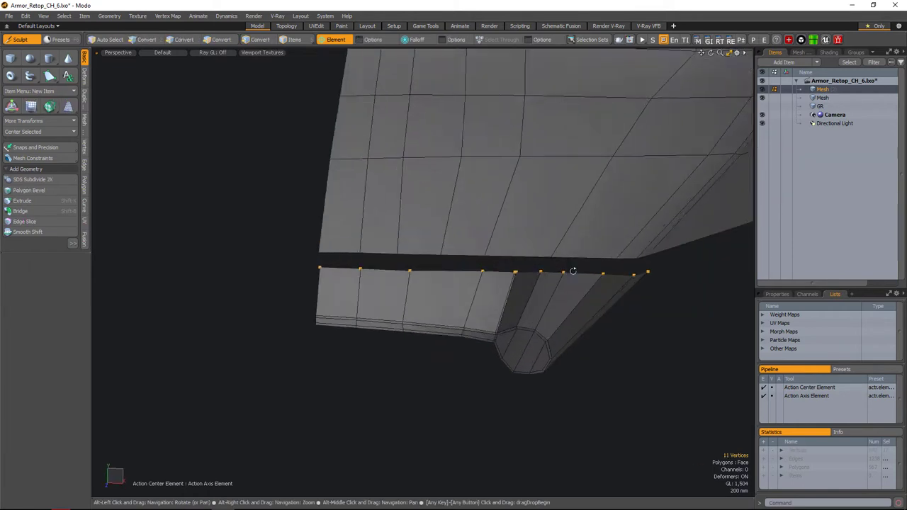
{"action": "key", "text": "y"}
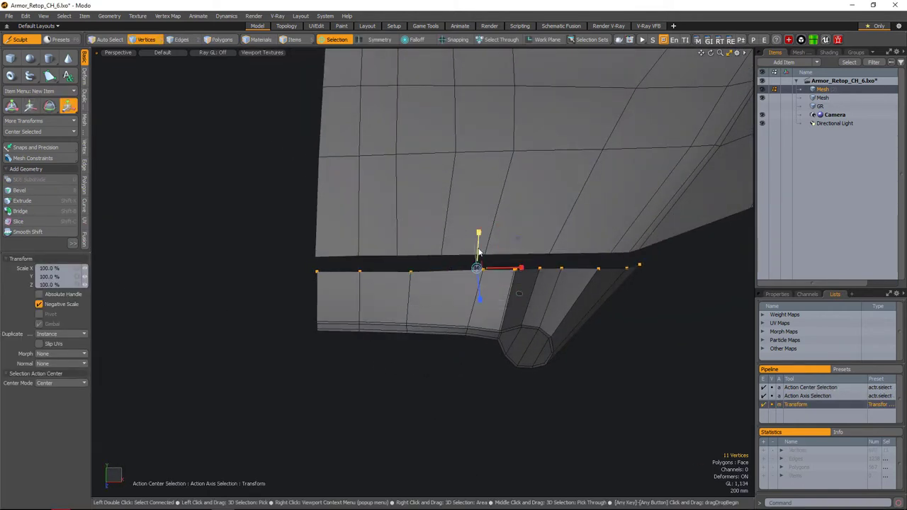
{"action": "left_click_drag", "start_coordinate": [78, 277], "coordinate": [63, 276]}
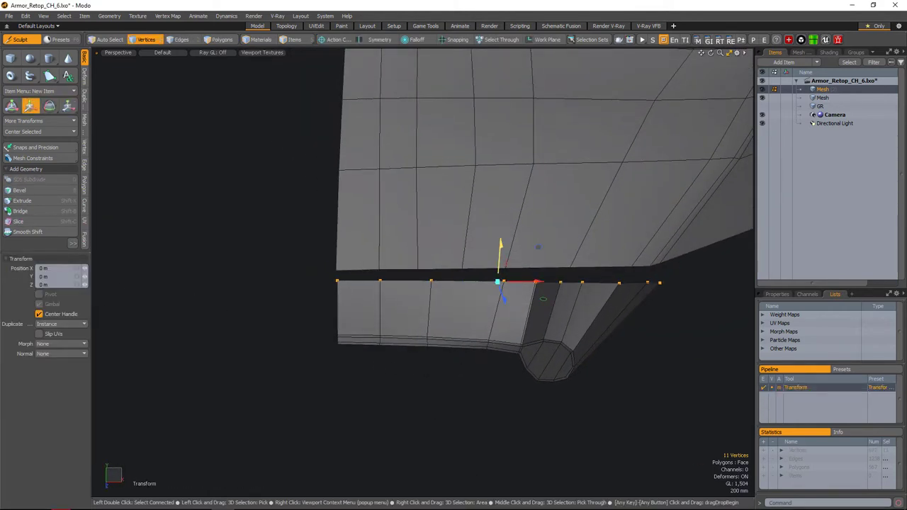
{"action": "left_click_drag", "start_coordinate": [501, 261], "coordinate": [606, 268]}
{"action": "key", "text": "y"}
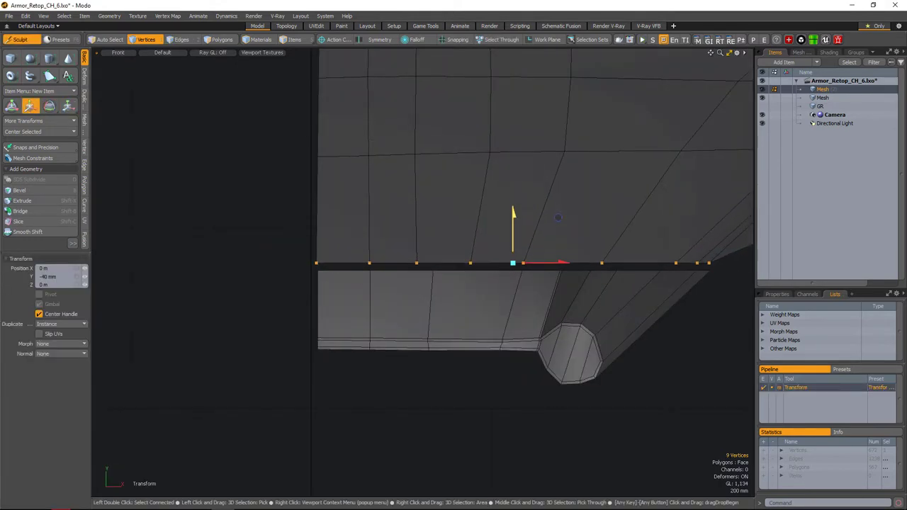
- Refine vertex positions along the gap between chest panel and band, checking the shape with the subdivision preview
{"action": "scroll", "coordinate": [557, 217], "scroll_direction": "down", "scroll_amount": 5}
{"action": "left_click_drag", "start_coordinate": [558, 217], "coordinate": [502, 305], "text": "alt"}
{"action": "key", "text": "alt+l"}
{"action": "key", "text": "1"}
{"action": "left_click_drag", "start_coordinate": [397, 305], "coordinate": [473, 283], "text": "alt"}
{"action": "key", "text": "w"}
{"action": "key", "text": "Tab"}
{"action": "key", "text": "w"}
{"action": "key", "text": "w"}
{"action": "key", "text": "Tab"}
- Move the three vertices at the round piece's outer edge using the Element action centre
{"action": "left_click_drag", "start_coordinate": [465, 339], "coordinate": [650, 246], "text": "alt"}
{"action": "key", "text": "3"}
{"action": "left_click", "coordinate": [498, 270]}
{"action": "key", "text": "1"}
{"action": "key", "text": "ctrl+alt+a"}
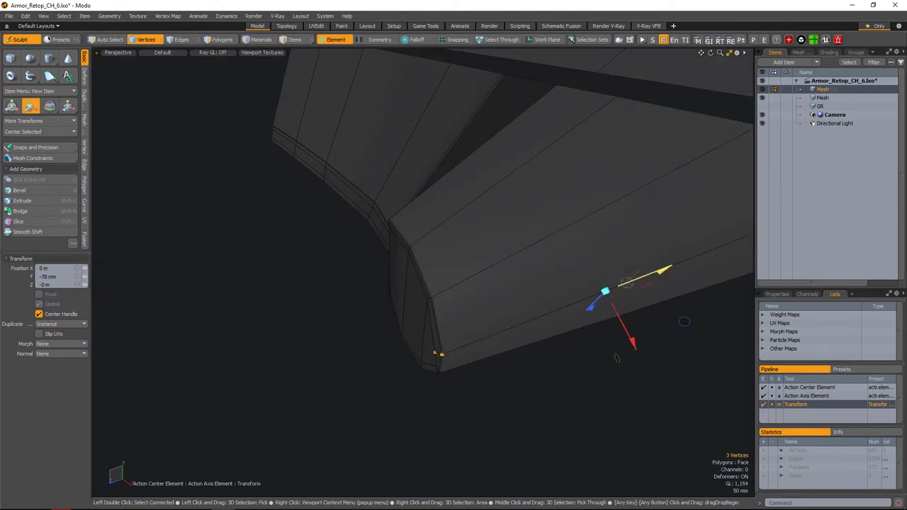
{"action": "left_click_drag", "start_coordinate": [439, 355], "coordinate": [441, 333], "text": "alt"}
- Rotate the round piece's 13 face polygons to correct their tilt against the band
{"action": "key", "text": "3"}
{"action": "left_click", "coordinate": [530, 279]}
{"action": "left_click_drag", "start_coordinate": [530, 279], "coordinate": [469, 349], "text": "alt"}
{"action": "key", "text": "r"}
{"action": "key", "text": "space"}
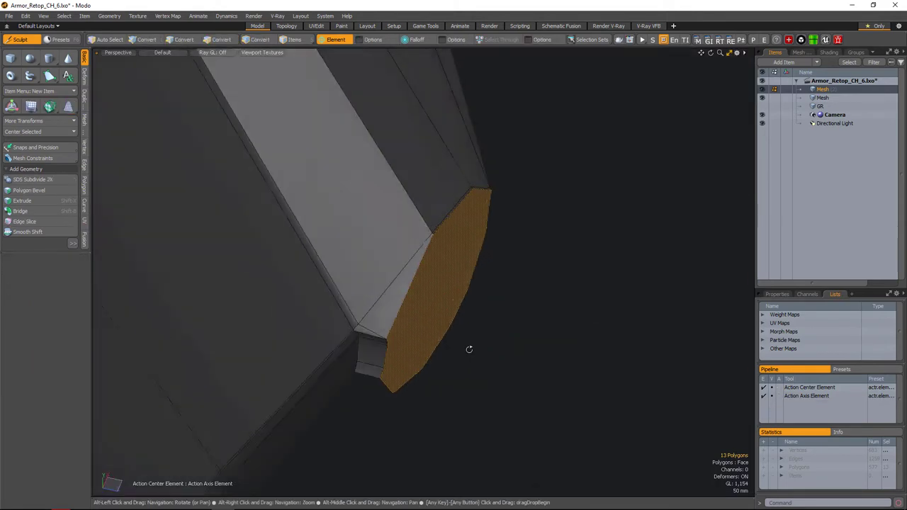
{"action": "left_click_drag", "start_coordinate": [444, 287], "coordinate": [408, 369], "text": "alt"}
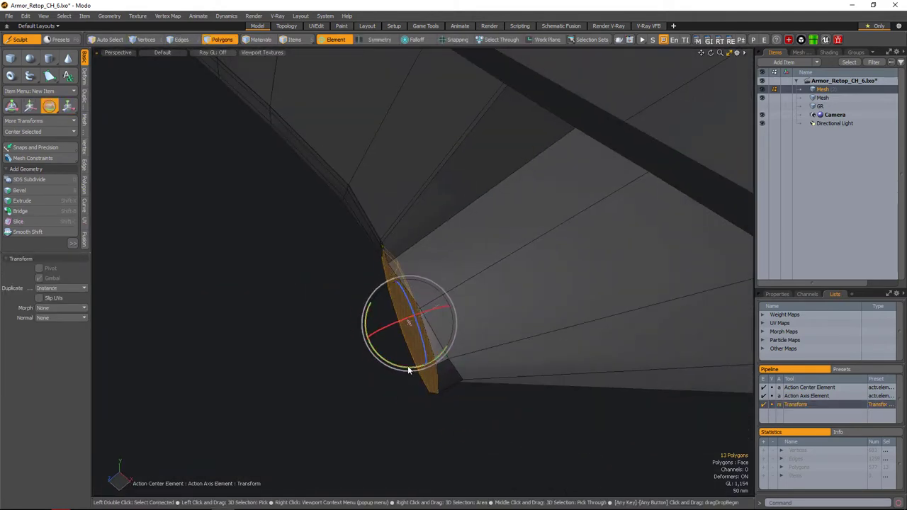
{"action": "left_click_drag", "start_coordinate": [375, 401], "coordinate": [491, 297], "text": "alt"}
- Add a supporting edge loop around the round piece with Loop Slice and preview the band subdivided
{"action": "key", "text": "2"}
{"action": "key", "text": "Tab"}
{"action": "key", "text": "Tab"}
{"action": "key", "text": "3"}
{"action": "left_click", "coordinate": [481, 348]}
{"action": "key", "text": "alt+c"}
{"action": "key", "text": "space"}
{"action": "key", "text": "1"}
{"action": "key", "text": "Tab"}
{"action": "left_click_drag", "start_coordinate": [567, 326], "coordinate": [613, 365], "text": "alt"}
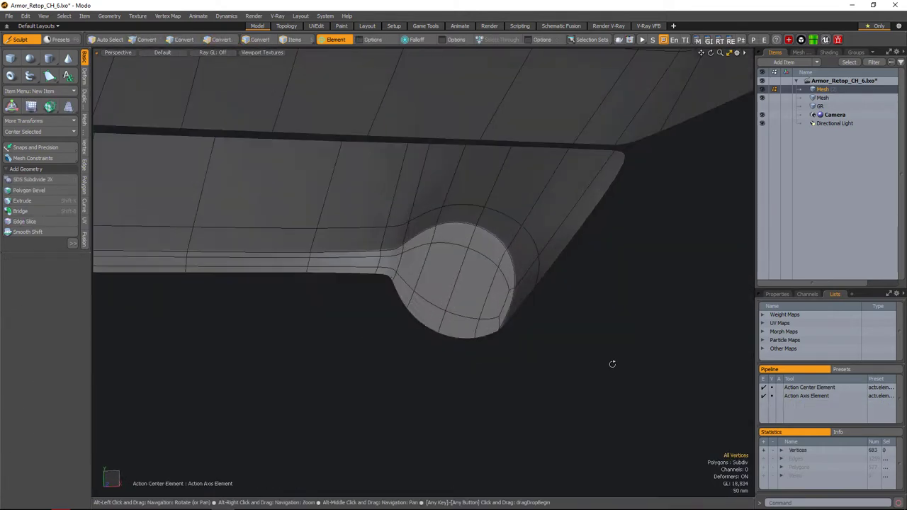
- Add an edge loop lengthwise through the thin strip and round piece, checking it with subdivision toggled
{"action": "key", "text": "alt+c"}
{"action": "key", "text": "space"}
{"action": "left_click_drag", "start_coordinate": [534, 348], "coordinate": [567, 346], "text": "alt"}
{"action": "key", "text": "Tab"}
{"action": "key", "text": "Tab"}
- Move the three vertices on the round piece's outer rim to even out its outline
{"action": "scroll", "coordinate": [567, 347], "scroll_direction": "up", "scroll_amount": 3}
{"action": "left_click_drag", "start_coordinate": [609, 374], "coordinate": [617, 378]}
{"action": "key", "text": "w"}
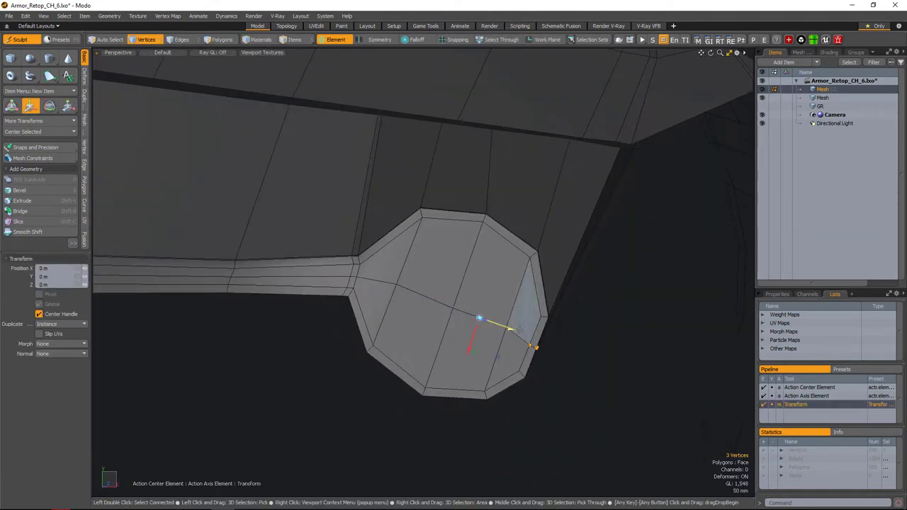
{"action": "left_click_drag", "start_coordinate": [516, 334], "coordinate": [489, 311], "text": "alt"}
{"action": "scroll", "coordinate": [524, 364], "scroll_direction": "down", "scroll_amount": 3}
{"action": "key", "text": "space"}
{"action": "key", "text": "Tab"}
- Adjust a vertex position near the round piece and check the smoothed result with the subdivision preview
{"action": "mouse_move", "coordinate": [524, 364]}
{"action": "left_mouse_down", "text": "alt"}
{"action": "mouse_move", "coordinate": [541, 361]}
{"action": "mouse_move", "coordinate": [461, 287]}
{"action": "mouse_move", "coordinate": [506, 327]}
{"action": "mouse_move", "coordinate": [532, 308]}
{"action": "mouse_move", "coordinate": [467, 318]}
{"action": "mouse_move", "coordinate": [532, 331]}
{"action": "mouse_move", "coordinate": [432, 284]}
{"action": "mouse_move", "coordinate": [454, 276]}
{"action": "mouse_move", "coordinate": [496, 298]}
{"action": "mouse_move", "coordinate": [550, 293]}
{"action": "mouse_move", "coordinate": [457, 304]}
{"action": "mouse_move", "coordinate": [482, 373]}
{"action": "mouse_move", "coordinate": [492, 314]}
{"action": "mouse_move", "coordinate": [595, 291]}
{"action": "left_mouse_up", "text": "alt"}
{"action": "key", "text": "ctrl+shift+m"}
{"action": "key", "text": "space"}
{"action": "key", "text": "Tab"}
{"action": "left_click", "coordinate": [425, 268]}
{"action": "key", "text": "w"}
{"action": "key", "text": "space"}
{"action": "key", "text": "Tab"}
{"action": "left_click_drag", "start_coordinate": [641, 328], "coordinate": [529, 283], "text": "alt"}
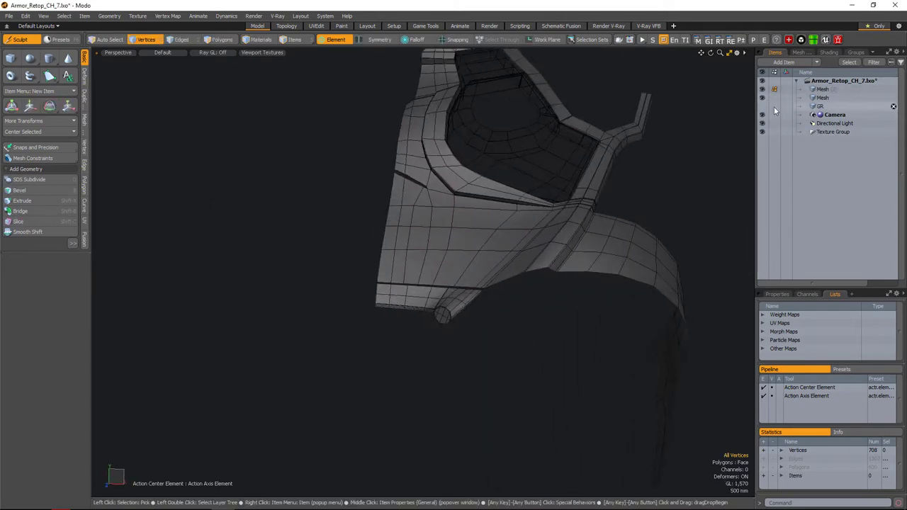
- Create a new quad row with the Topology Pen beneath the thin strip, from the centre line around the round piece
{"action": "left_click", "coordinate": [286, 25]}
{"action": "left_click_drag", "start_coordinate": [519, 303], "coordinate": [440, 297], "text": "alt"}
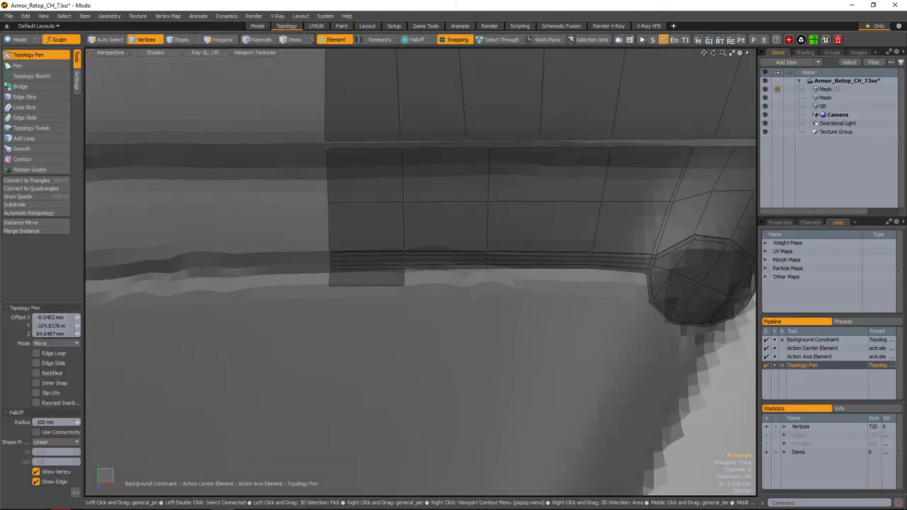
{"action": "left_click_drag", "start_coordinate": [499, 275], "coordinate": [496, 297], "text": "alt"}
{"action": "left_click_drag", "start_coordinate": [476, 327], "coordinate": [508, 296], "text": "alt"}
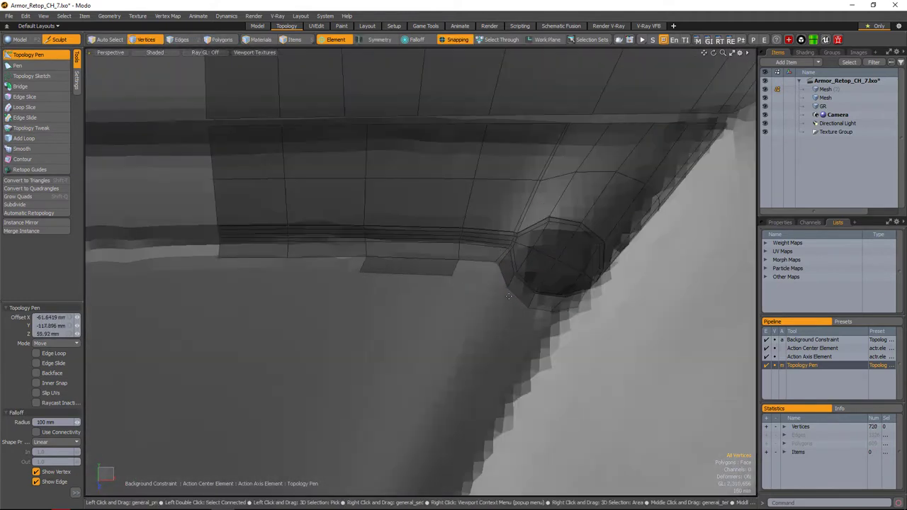
- Extend the new quads from the round piece down the lower panel's curved border and reposition their vertices
{"action": "left_click_drag", "start_coordinate": [475, 345], "coordinate": [500, 220], "text": "alt"}
{"action": "key", "text": "3"}
{"action": "left_click_drag", "start_coordinate": [460, 305], "coordinate": [459, 259], "text": "alt"}
{"action": "key", "text": "space"}
{"action": "key", "text": "1"}
{"action": "left_click", "coordinate": [391, 270]}
{"action": "key", "text": "w"}
{"action": "key", "text": "space"}
{"action": "key", "text": "space"}
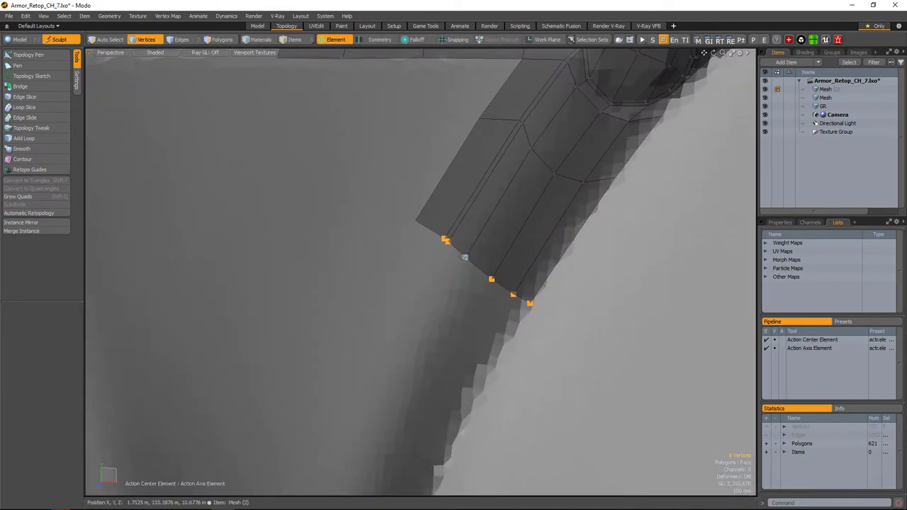
- Continue the multi-column quad strip further down the lower panel's curved border
{"action": "right_click_drag", "start_coordinate": [484, 266], "coordinate": [523, 290]}
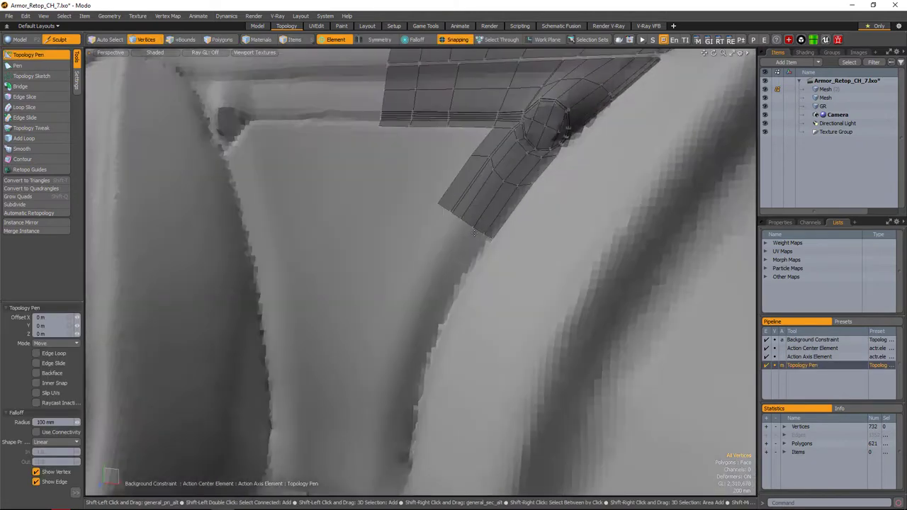
{"action": "left_click_drag", "start_coordinate": [449, 275], "coordinate": [462, 240], "text": "alt"}
{"action": "left_click_drag", "start_coordinate": [418, 283], "coordinate": [462, 298], "text": "alt"}
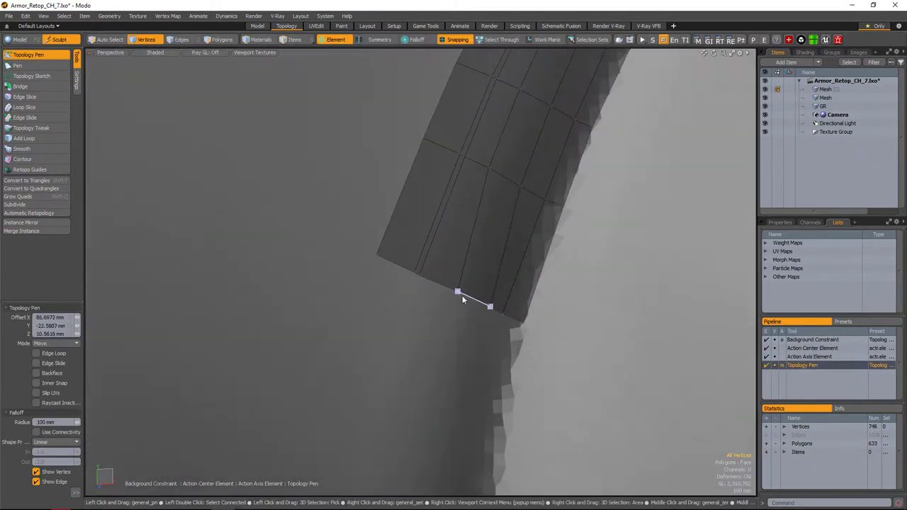
{"action": "left_click_drag", "start_coordinate": [439, 264], "coordinate": [471, 297], "text": "alt"}
- Reposition the vertices at the border strip's lower end to follow the sculpted groove
{"action": "key", "text": "alt+s"}
{"action": "key", "text": "space"}
{"action": "right_click_drag", "start_coordinate": [489, 293], "coordinate": [383, 308], "text": "alt"}
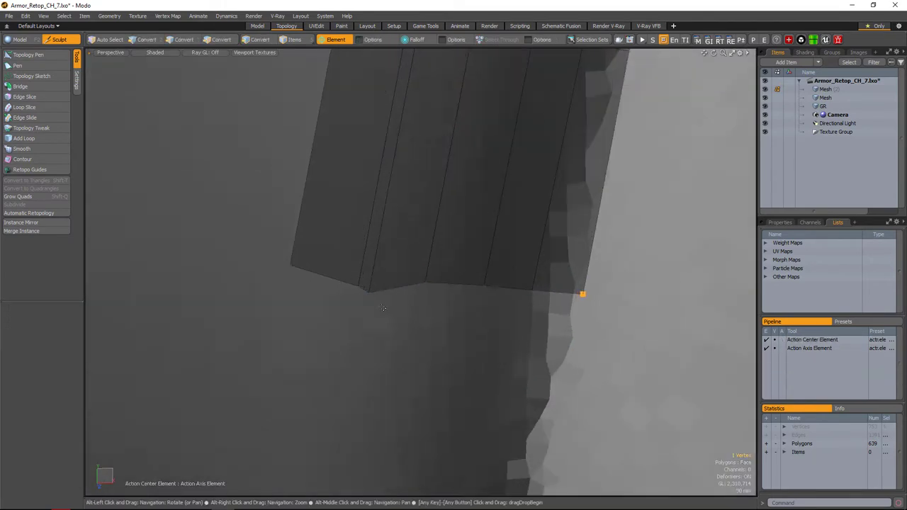
{"action": "key", "text": "w"}
{"action": "left_click_drag", "start_coordinate": [344, 282], "coordinate": [387, 290], "text": "alt"}
- Select the border strip's end edges and extend them down to the horizontal seam at the panel's base
{"action": "left_click_drag", "start_coordinate": [395, 243], "coordinate": [397, 314], "text": "alt"}
{"action": "key", "text": "space"}
{"action": "key", "text": "2"}
{"action": "double_click", "coordinate": [404, 223]}
{"action": "left_click_drag", "start_coordinate": [415, 270], "coordinate": [433, 303], "text": "alt"}
{"action": "mouse_move", "coordinate": [434, 303]}
{"action": "left_mouse_down", "text": "shift"}
{"action": "mouse_move", "coordinate": [434, 415]}
{"action": "mouse_move", "coordinate": [425, 354]}
{"action": "mouse_move", "coordinate": [441, 314]}
{"action": "left_mouse_up", "text": "shift"}
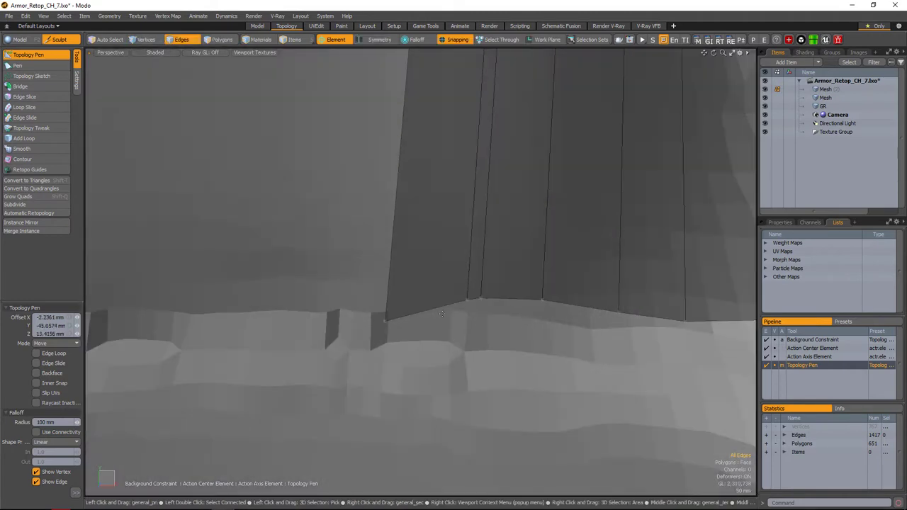
- Fill the lower panel's interior with quads between the centre line and the curved border strip
{"action": "left_click_drag", "start_coordinate": [390, 345], "coordinate": [475, 315], "text": "alt"}
{"action": "left_click", "coordinate": [469, 294]}
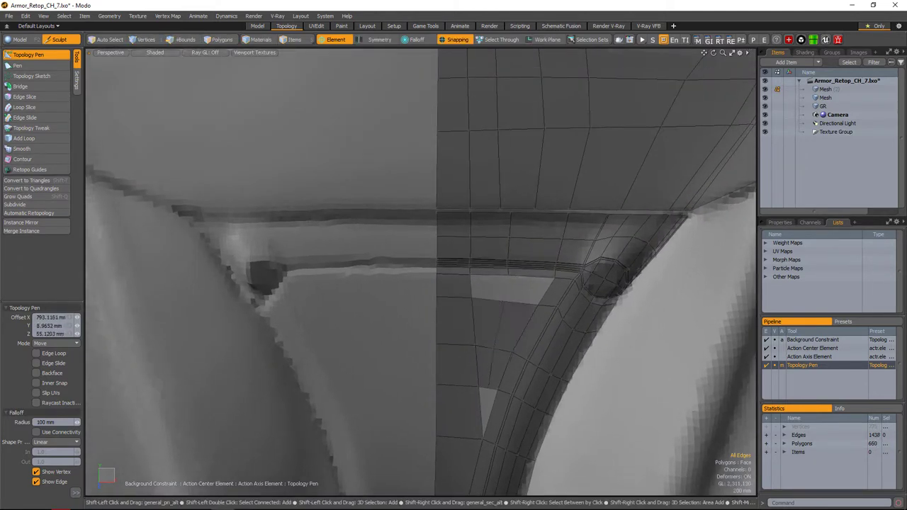
{"action": "left_click_drag", "start_coordinate": [479, 347], "coordinate": [470, 321], "text": "alt"}
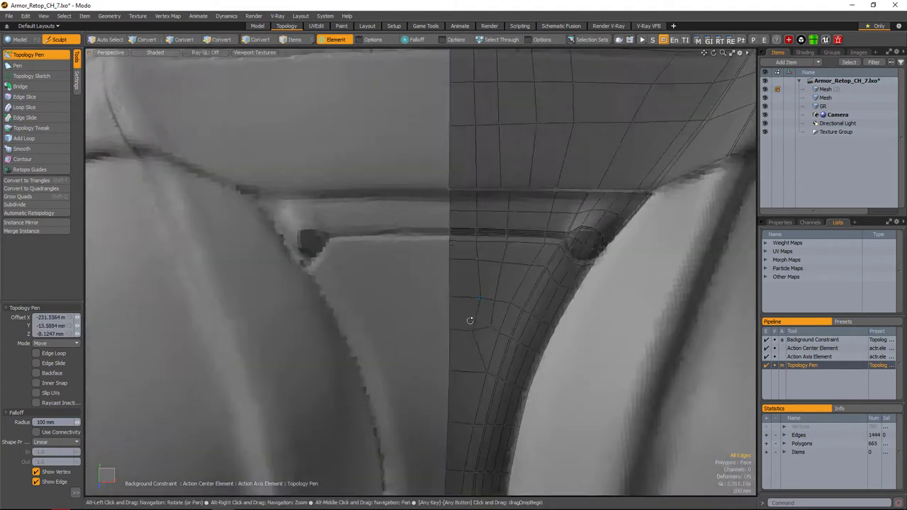
- Split the lower panel's interior quads lengthwise with a single Loop Slice at 50% down to the base seam
{"action": "scroll", "coordinate": [477, 260], "scroll_direction": "down", "scroll_amount": 5}
{"action": "scroll", "coordinate": [500, 300], "scroll_direction": "up", "scroll_amount": 8}
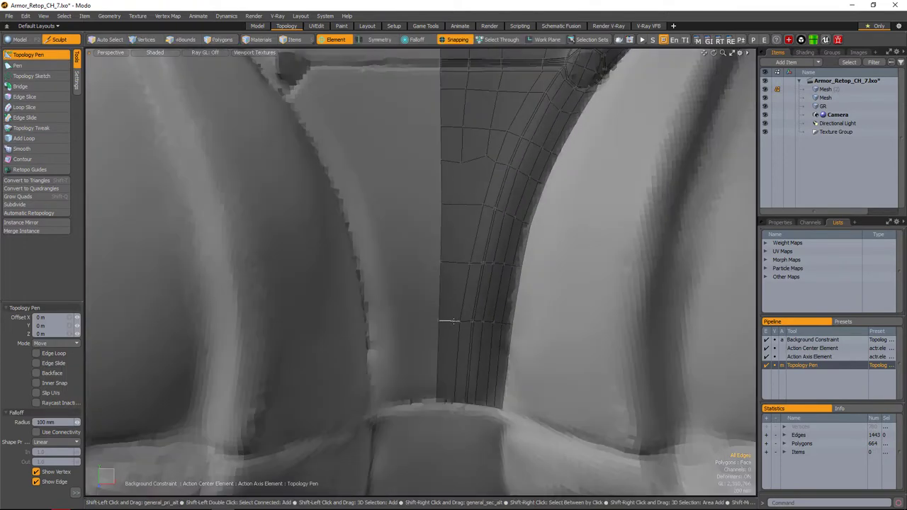
{"action": "left_click_drag", "start_coordinate": [442, 318], "coordinate": [448, 385], "text": "alt"}
{"action": "key", "text": "shift+Up"}
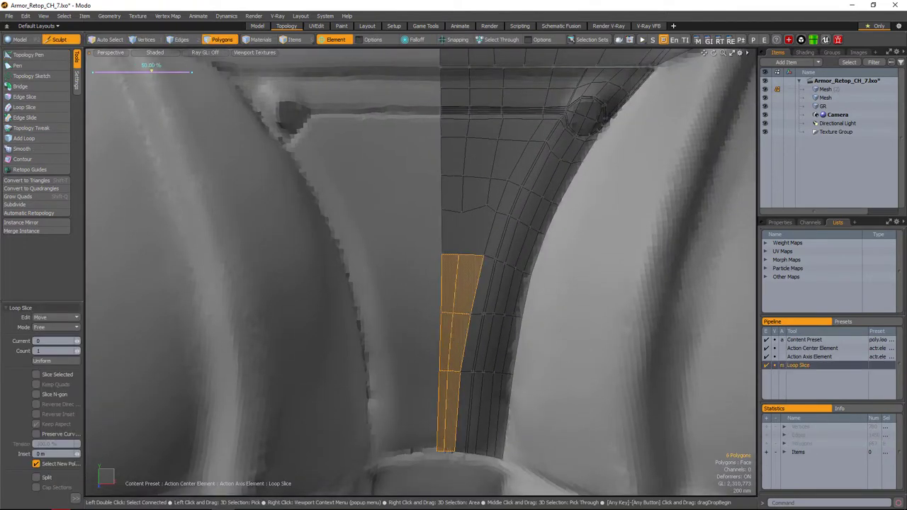
{"action": "key", "text": "Delete"}
- Cut another lengthwise edge line beside the curved border with Edge Slice and even out the panel's interior vertices
{"action": "key", "text": "1"}
{"action": "scroll", "coordinate": [462, 215], "scroll_direction": "up", "scroll_amount": 3}
{"action": "key", "text": "c"}
{"action": "left_click_drag", "start_coordinate": [462, 215], "coordinate": [476, 211], "text": "alt"}
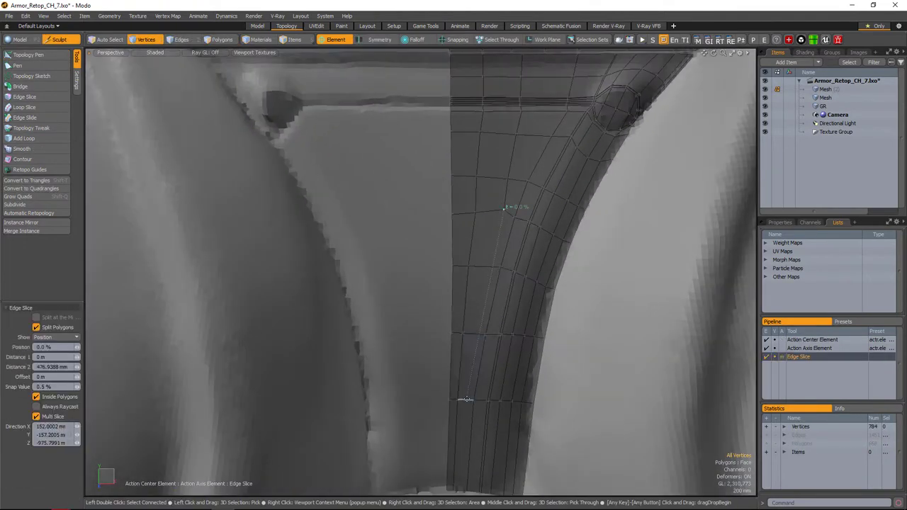
{"action": "left_click", "coordinate": [465, 400]}
{"action": "left_click", "coordinate": [27, 55]}
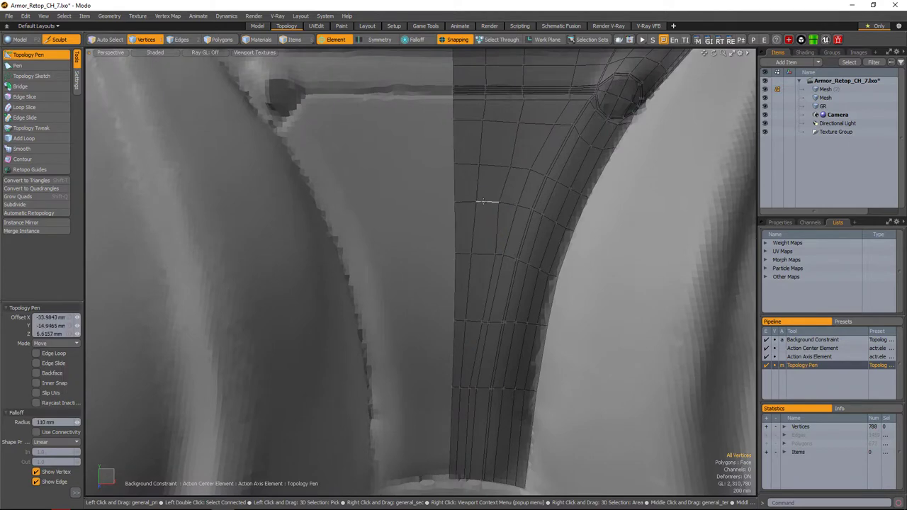
{"action": "left_click_drag", "start_coordinate": [482, 202], "coordinate": [466, 288], "text": "alt"}
{"action": "left_click_drag", "start_coordinate": [512, 292], "coordinate": [490, 293], "text": "alt"}
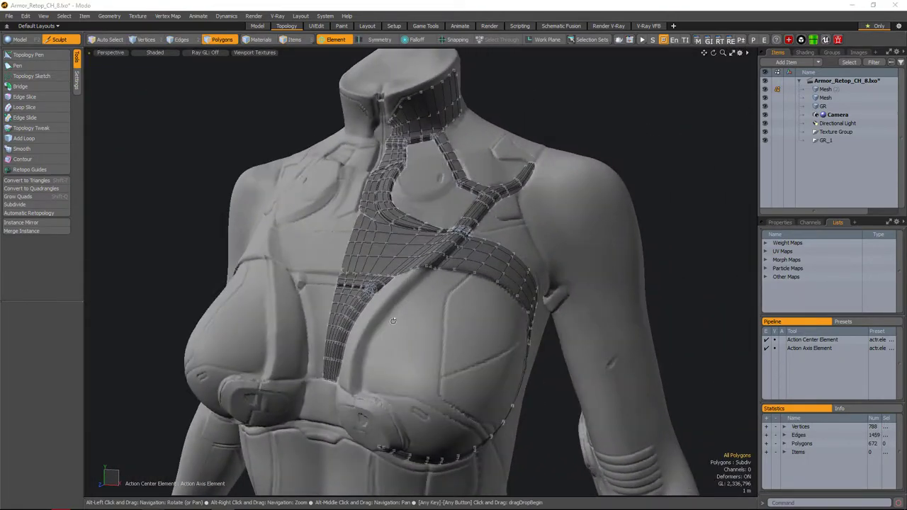
- Build a single strip of quads around the round pad's outer rim and into the start of the breast strap
{"action": "left_click_drag", "start_coordinate": [393, 320], "coordinate": [560, 293], "text": "alt"}
{"action": "left_click", "coordinate": [29, 66]}
{"action": "left_click_drag", "start_coordinate": [397, 276], "coordinate": [489, 280], "text": "alt"}
{"action": "left_click", "coordinate": [28, 54]}
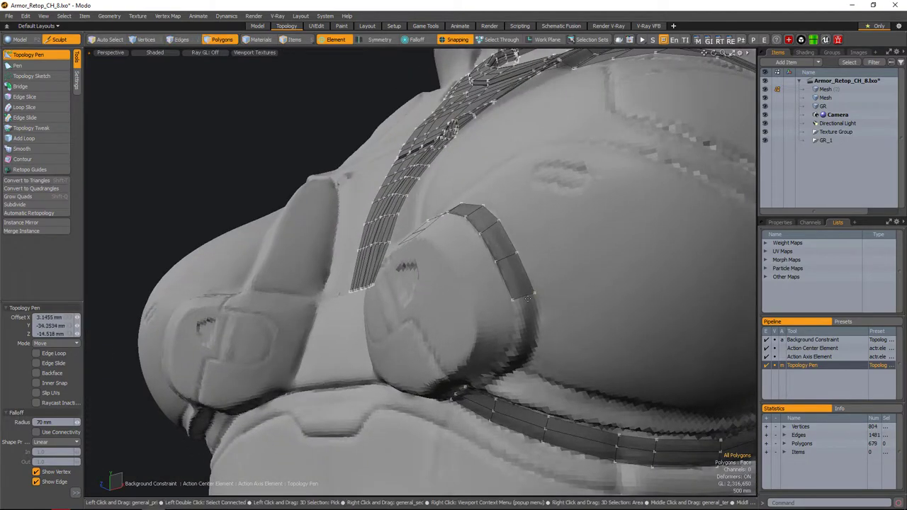
{"action": "left_click_drag", "start_coordinate": [537, 332], "coordinate": [426, 345], "text": "alt"}
{"action": "left_click", "coordinate": [482, 297]}
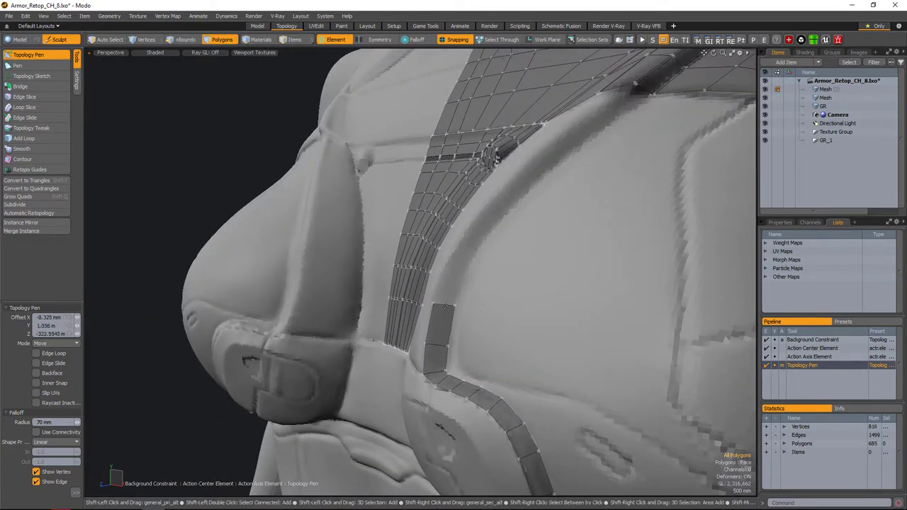
- Continue the quad strip up the strap's outer edge towards its upper tip
{"action": "left_click_drag", "start_coordinate": [494, 157], "coordinate": [383, 295], "text": "alt"}
{"action": "scroll", "coordinate": [550, 280], "scroll_direction": "down", "scroll_amount": 5}
{"action": "scroll", "coordinate": [550, 280], "scroll_direction": "up", "scroll_amount": 5}
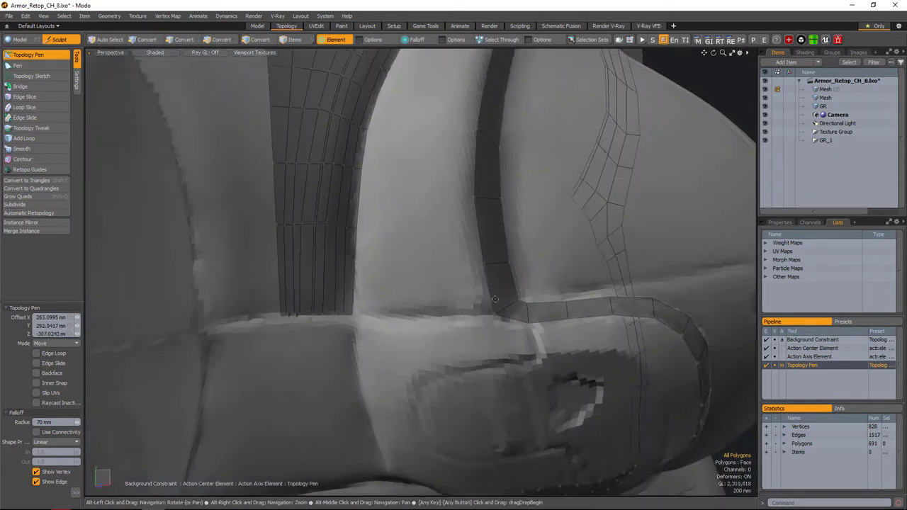
- Extrude a wide column of quads across the strap's front face, working upward from the pad
{"action": "left_click_drag", "start_coordinate": [472, 276], "coordinate": [481, 303], "text": "alt"}
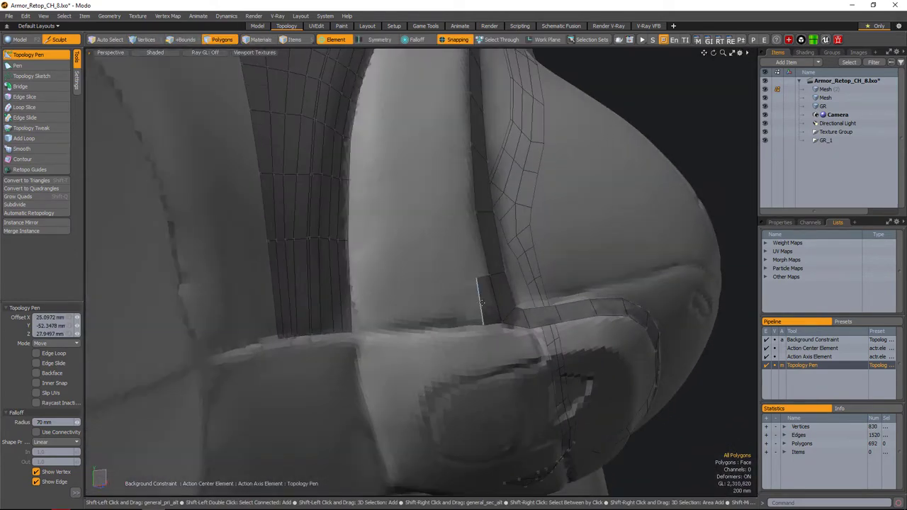
{"action": "left_click", "coordinate": [376, 283]}
{"action": "left_click_drag", "start_coordinate": [376, 283], "coordinate": [446, 321], "text": "alt"}
{"action": "left_click", "coordinate": [404, 319]}
{"action": "left_click", "coordinate": [378, 296]}
{"action": "left_click_drag", "start_coordinate": [379, 296], "coordinate": [532, 309], "text": "alt"}
{"action": "left_click", "coordinate": [461, 301]}
{"action": "left_click_drag", "start_coordinate": [460, 301], "coordinate": [470, 301], "text": "alt"}
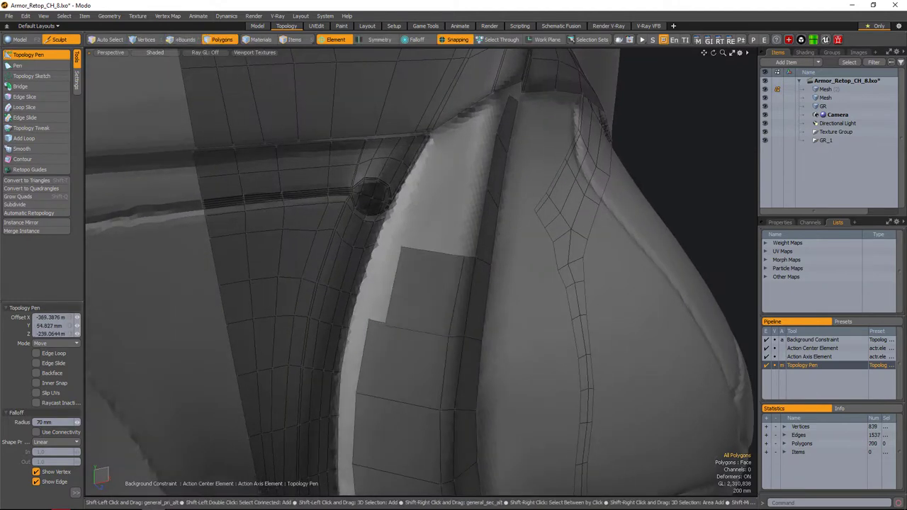
- Extend the strap's front column of quads up to the groove near its pointed top
{"action": "left_click", "coordinate": [417, 262]}
{"action": "left_click_drag", "start_coordinate": [418, 262], "coordinate": [487, 277], "text": "alt"}
{"action": "left_click", "coordinate": [425, 254]}
{"action": "left_click_drag", "start_coordinate": [461, 333], "coordinate": [471, 291], "text": "alt"}
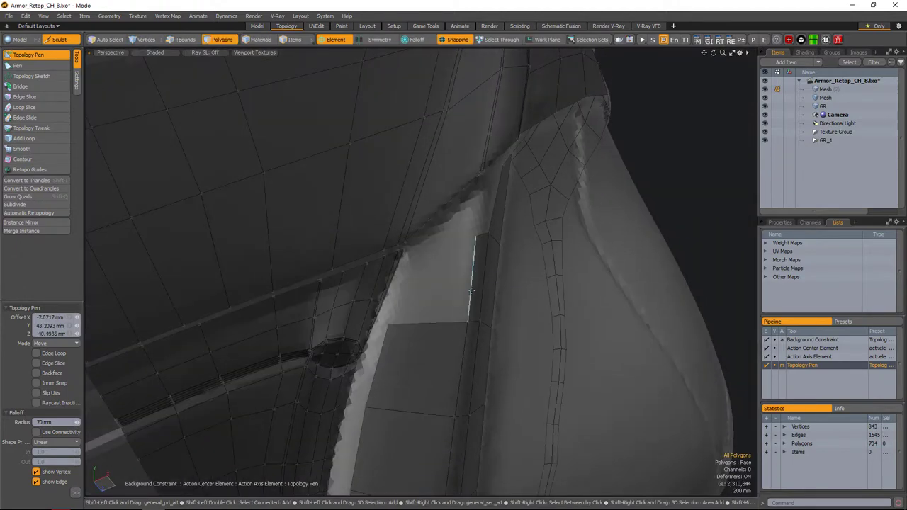
{"action": "left_click", "coordinate": [414, 250]}
{"action": "left_click_drag", "start_coordinate": [415, 250], "coordinate": [488, 301], "text": "alt"}
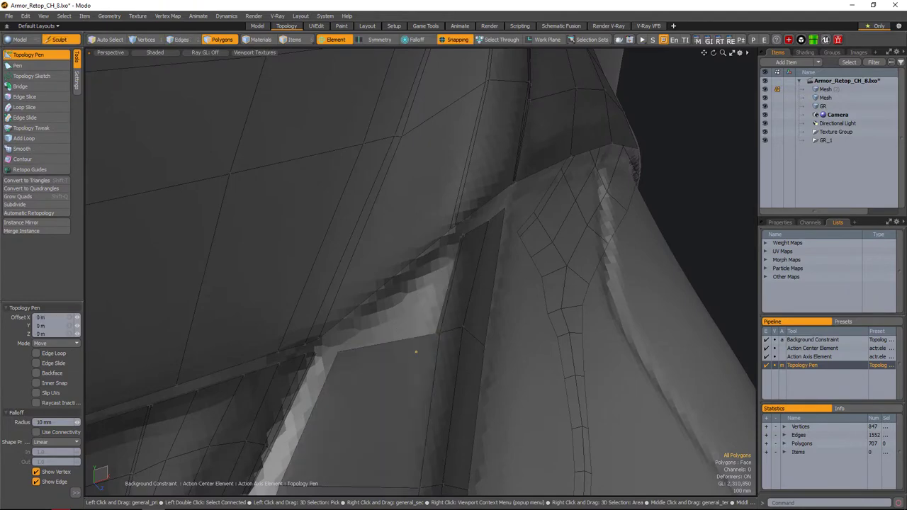
- Weld the loose corner vertices at the strap's top and fit them to the sculpted groove
{"action": "scroll", "coordinate": [425, 340], "scroll_direction": "up", "scroll_amount": 3}
{"action": "scroll", "coordinate": [463, 295], "scroll_direction": "up", "scroll_amount": 3}
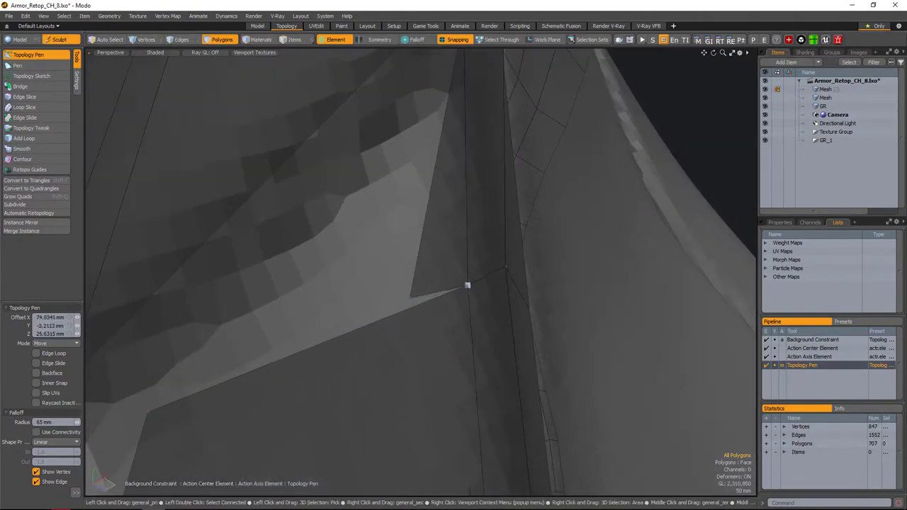
{"action": "left_click_drag", "start_coordinate": [467, 285], "coordinate": [505, 268]}
{"action": "left_click_drag", "start_coordinate": [505, 268], "coordinate": [505, 227], "text": "alt"}
{"action": "scroll", "coordinate": [489, 241], "scroll_direction": "up", "scroll_amount": 3}
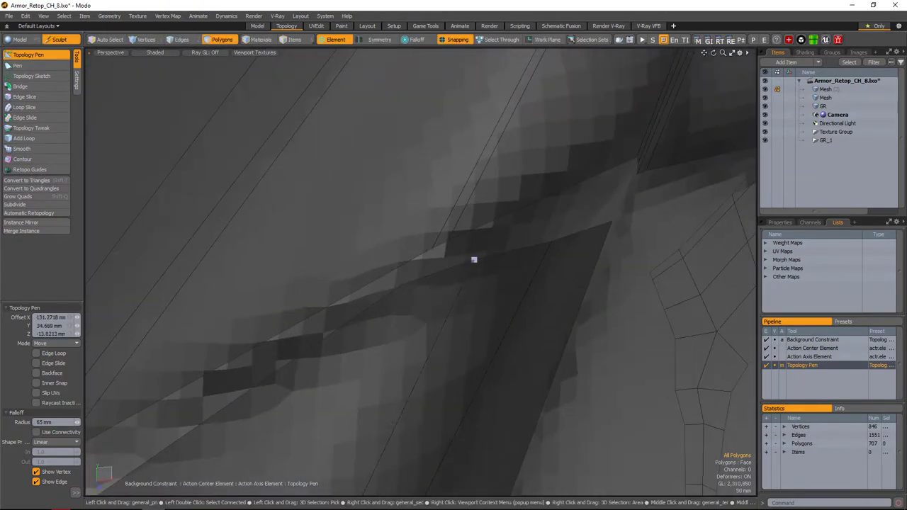
{"action": "left_click_drag", "start_coordinate": [472, 260], "coordinate": [432, 276], "text": "alt"}
- Extend the strap's quads down across the horizontal seam onto the pad and along its inner edge
{"action": "scroll", "coordinate": [432, 276], "scroll_direction": "down", "scroll_amount": 5}
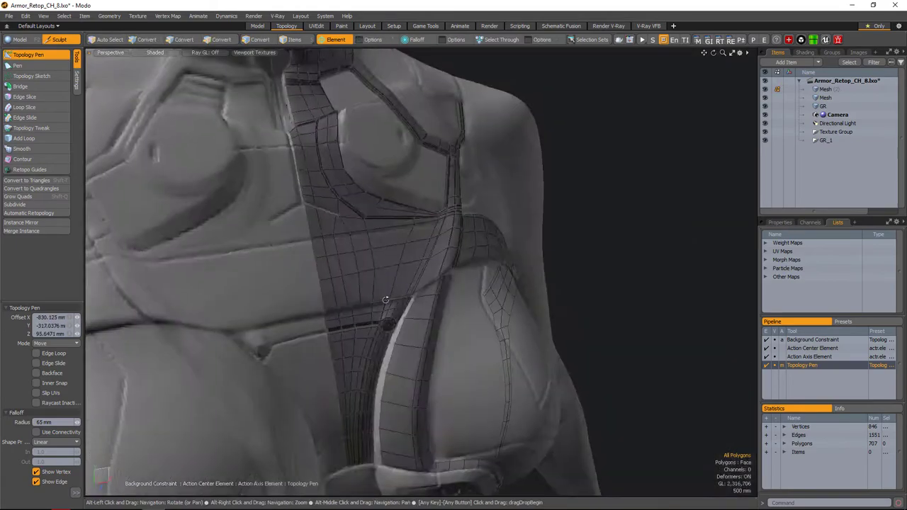
{"action": "scroll", "coordinate": [385, 300], "scroll_direction": "up", "scroll_amount": 5}
{"action": "left_click_drag", "start_coordinate": [385, 300], "coordinate": [425, 298], "text": "alt"}
{"action": "scroll", "coordinate": [426, 298], "scroll_direction": "up", "scroll_amount": 2}
{"action": "scroll", "coordinate": [401, 322], "scroll_direction": "up", "scroll_amount": 2}
{"action": "left_click", "coordinate": [401, 322]}
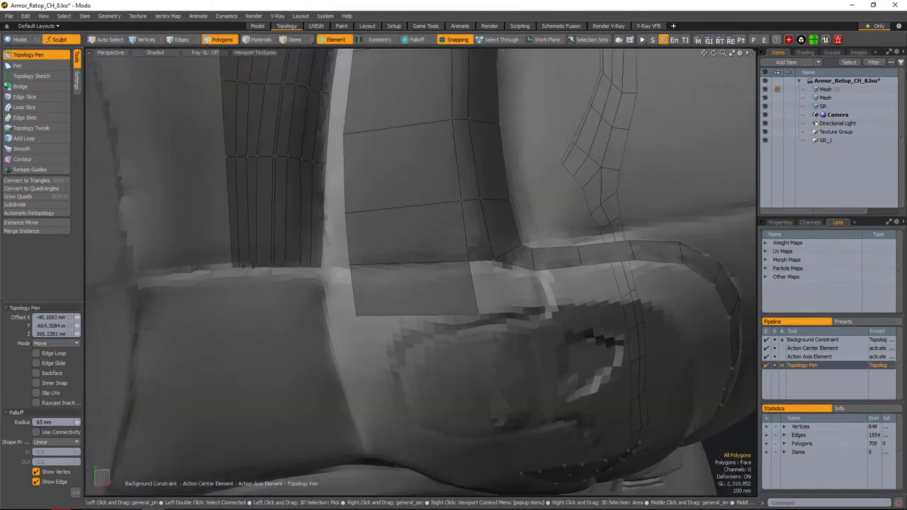
{"action": "left_click_drag", "start_coordinate": [359, 326], "coordinate": [475, 274], "text": "alt"}
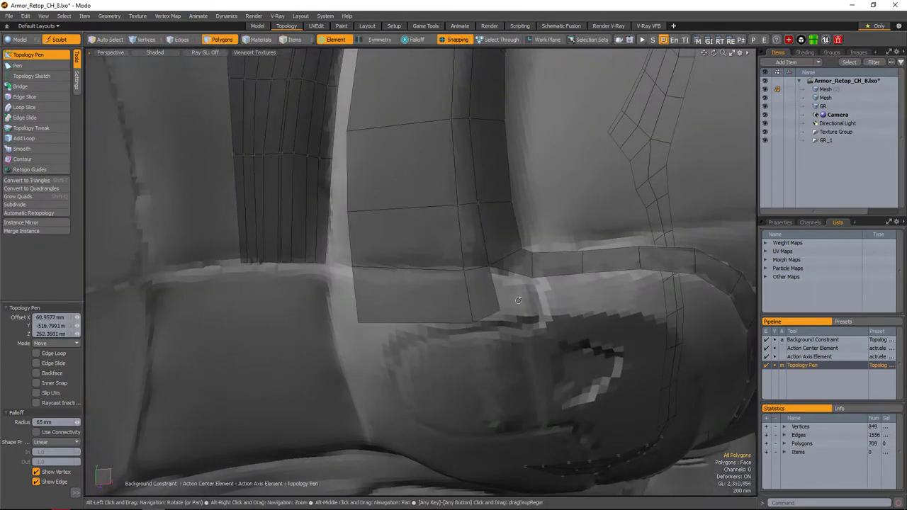
{"action": "left_click", "coordinate": [518, 300]}
{"action": "left_click_drag", "start_coordinate": [518, 300], "coordinate": [434, 248], "text": "alt"}
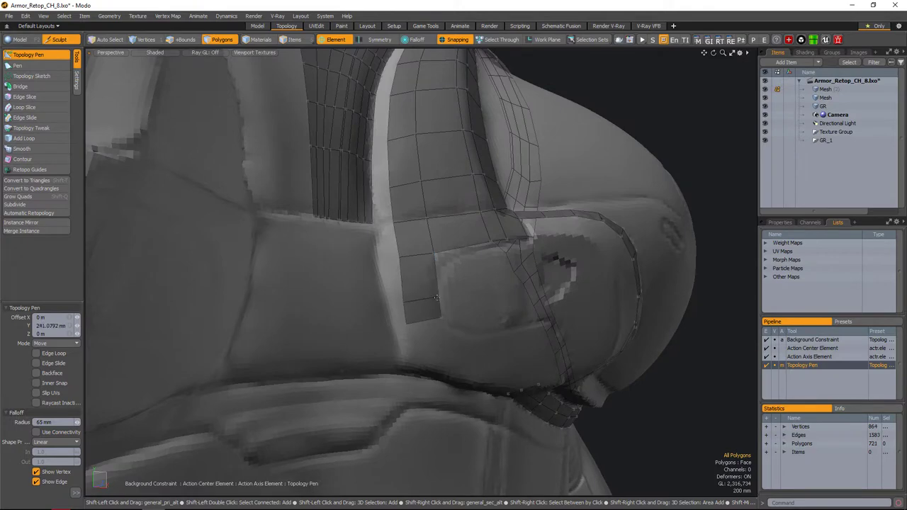
- Carry the quads down the pad's inner edge to the bottom groove and along its lower front
{"action": "left_click_drag", "start_coordinate": [436, 298], "coordinate": [521, 275], "text": "alt"}
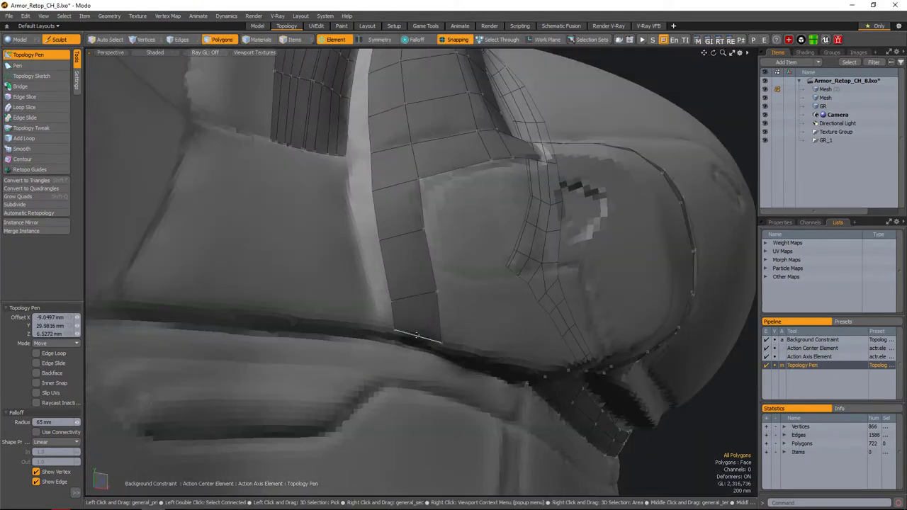
{"action": "left_click_drag", "start_coordinate": [417, 336], "coordinate": [441, 311], "text": "alt"}
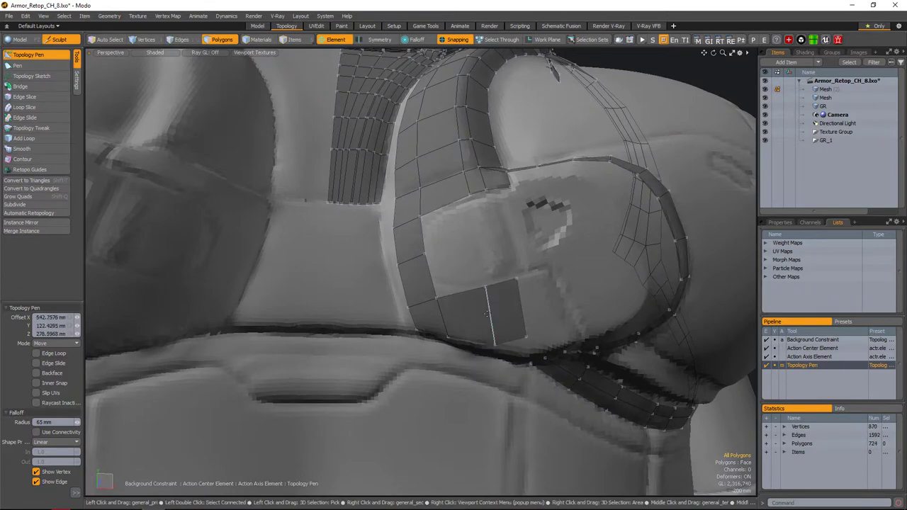
{"action": "left_click_drag", "start_coordinate": [530, 349], "coordinate": [441, 312], "text": "alt"}
{"action": "left_click_drag", "start_coordinate": [479, 288], "coordinate": [489, 367], "text": "alt"}
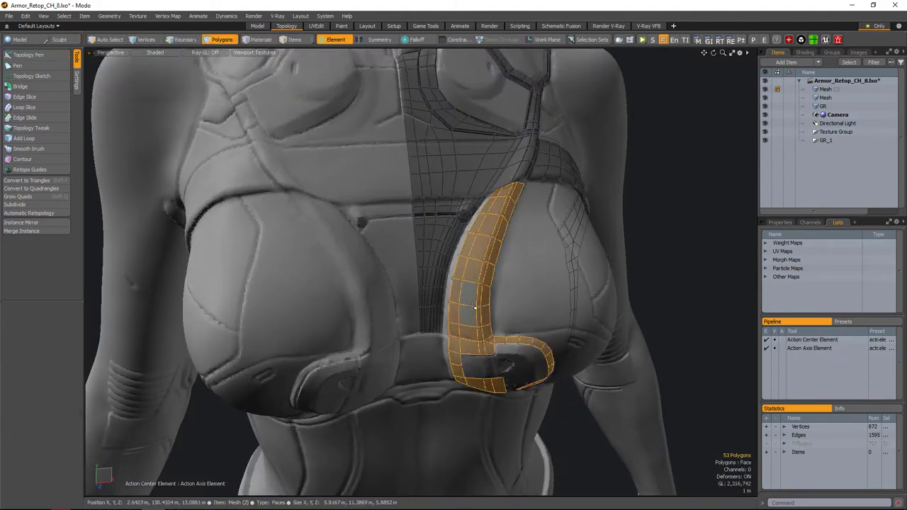
- Move the strap and pad polygons into a separate mesh item placed directly below the first mesh
{"action": "left_click_drag", "start_coordinate": [833, 107], "coordinate": [832, 97]}
{"action": "left_click_drag", "start_coordinate": [701, 213], "coordinate": [643, 229], "text": "alt"}
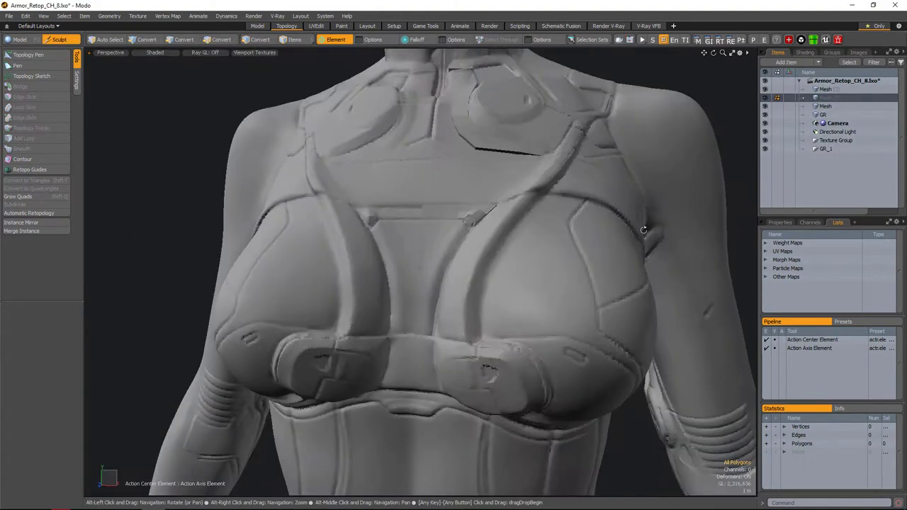
{"action": "left_click_drag", "start_coordinate": [551, 285], "coordinate": [354, 185], "text": "alt"}
- Add a narrow side column of quads along the strap's inner edge and fit its top to the groove
{"action": "key", "text": "p"}
{"action": "scroll", "coordinate": [427, 158], "scroll_direction": "up", "scroll_amount": 5}
{"action": "left_click_drag", "start_coordinate": [404, 245], "coordinate": [429, 249], "text": "alt"}
{"action": "left_click_drag", "start_coordinate": [446, 209], "coordinate": [439, 273], "text": "alt"}
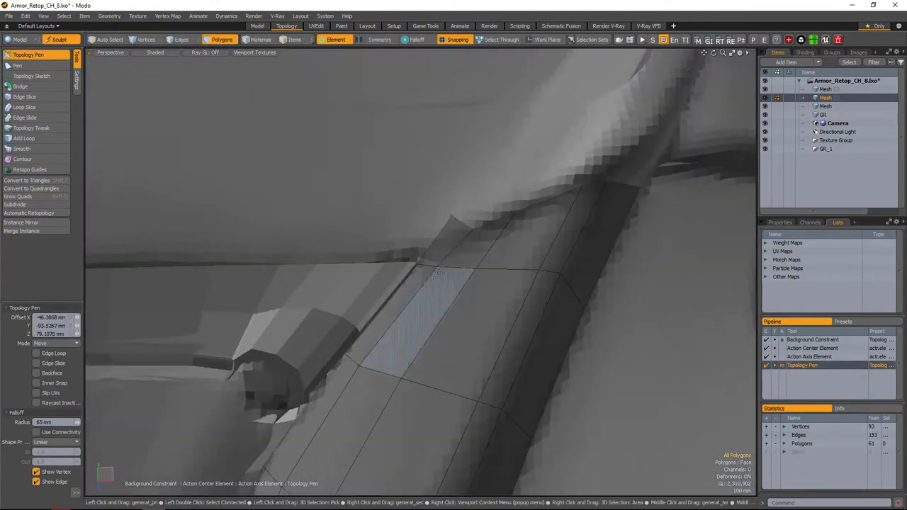
{"action": "left_click_drag", "start_coordinate": [469, 225], "coordinate": [421, 216], "text": "alt"}
{"action": "scroll", "coordinate": [451, 209], "scroll_direction": "down", "scroll_amount": 5}
{"action": "scroll", "coordinate": [466, 248], "scroll_direction": "up", "scroll_amount": 5}
- Extend the narrow side column around the pad's inner edge and adjust the lower front quads
{"action": "scroll", "coordinate": [467, 185], "scroll_direction": "down", "scroll_amount": 5}
{"action": "scroll", "coordinate": [468, 186], "scroll_direction": "up", "scroll_amount": 6}
{"action": "scroll", "coordinate": [444, 316], "scroll_direction": "down", "scroll_amount": 4}
{"action": "scroll", "coordinate": [465, 211], "scroll_direction": "up", "scroll_amount": 4}
{"action": "left_click", "coordinate": [423, 232]}
{"action": "scroll", "coordinate": [423, 282], "scroll_direction": "down", "scroll_amount": 5}
{"action": "scroll", "coordinate": [454, 270], "scroll_direction": "up", "scroll_amount": 4}
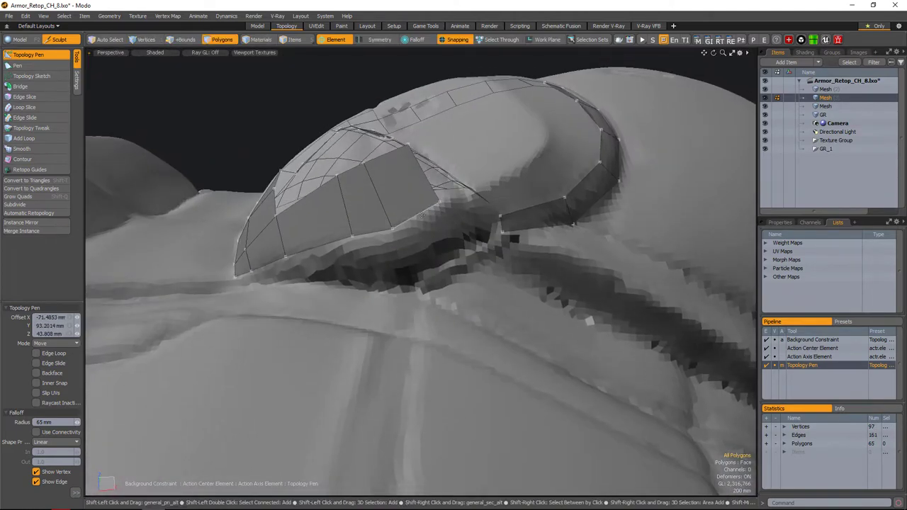
- Extrude the pad's lower front edges down into the underside groove as a row of quads
{"action": "left_click_drag", "start_coordinate": [432, 250], "coordinate": [450, 221], "text": "alt"}
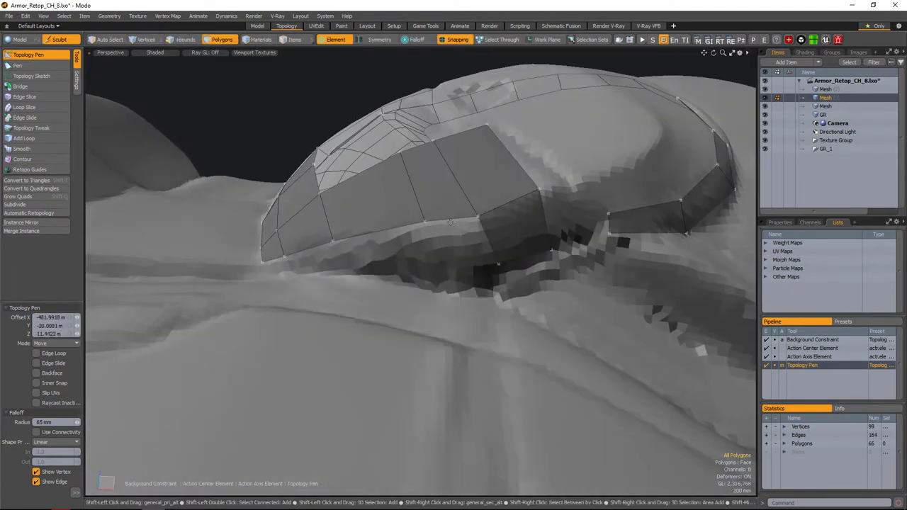
{"action": "left_click_drag", "start_coordinate": [404, 262], "coordinate": [433, 269], "text": "alt"}
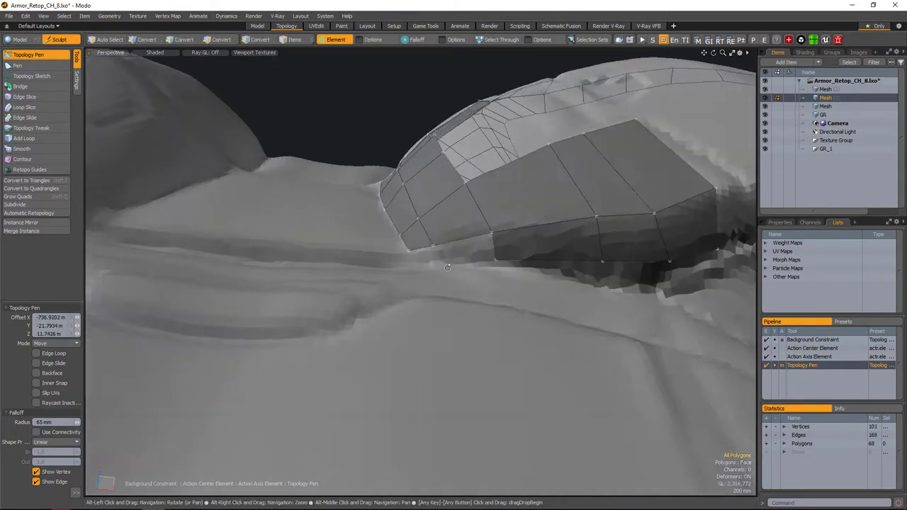
{"action": "scroll", "coordinate": [432, 269], "scroll_direction": "up", "scroll_amount": 3}
{"action": "left_click", "coordinate": [437, 274]}
{"action": "scroll", "coordinate": [437, 273], "scroll_direction": "down", "scroll_amount": 5}
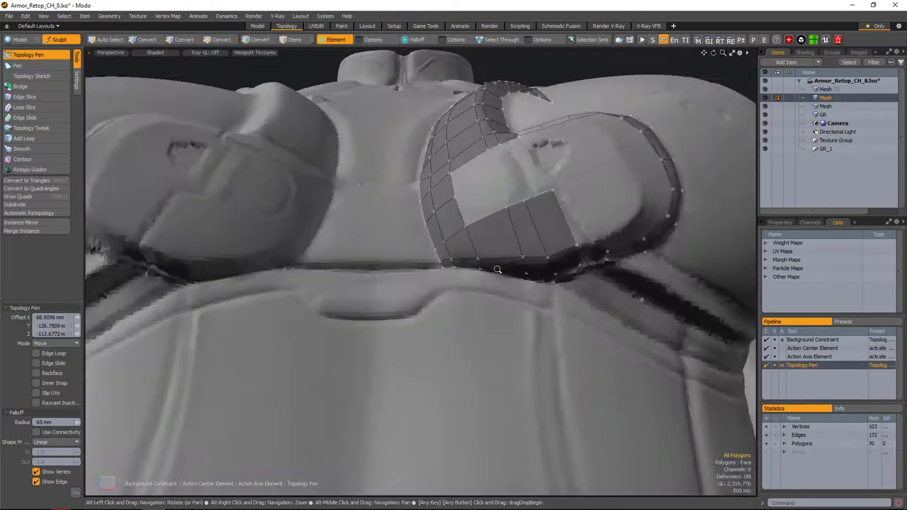
- Add quads beneath the rim strip along the pad's upper edge, next to the strap
{"action": "scroll", "coordinate": [425, 237], "scroll_direction": "up", "scroll_amount": 5}
{"action": "left_click", "coordinate": [426, 237]}
{"action": "left_click_drag", "start_coordinate": [425, 237], "coordinate": [526, 225], "text": "alt"}
{"action": "left_click_drag", "start_coordinate": [320, 261], "coordinate": [404, 299], "text": "alt"}
{"action": "scroll", "coordinate": [378, 282], "scroll_direction": "down", "scroll_amount": 5}
{"action": "scroll", "coordinate": [448, 259], "scroll_direction": "up", "scroll_amount": 5}
{"action": "left_click_drag", "start_coordinate": [449, 260], "coordinate": [482, 275], "text": "alt"}
{"action": "scroll", "coordinate": [468, 267], "scroll_direction": "down", "scroll_amount": 5}
{"action": "scroll", "coordinate": [507, 287], "scroll_direction": "up", "scroll_amount": 5}
{"action": "scroll", "coordinate": [506, 288], "scroll_direction": "down", "scroll_amount": 5}
{"action": "scroll", "coordinate": [482, 275], "scroll_direction": "up", "scroll_amount": 6}
{"action": "left_click", "coordinate": [482, 275]}
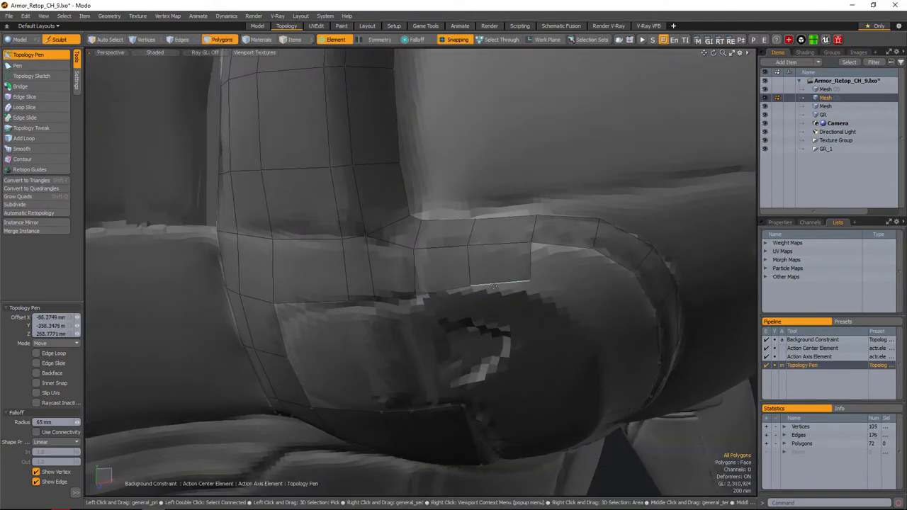
- Continue the inner row of quads around the pad's outer curve to its underside
{"action": "scroll", "coordinate": [425, 276], "scroll_direction": "down", "scroll_amount": 4}
{"action": "left_click_drag", "start_coordinate": [426, 276], "coordinate": [454, 270], "text": "alt"}
{"action": "scroll", "coordinate": [454, 269], "scroll_direction": "up", "scroll_amount": 3}
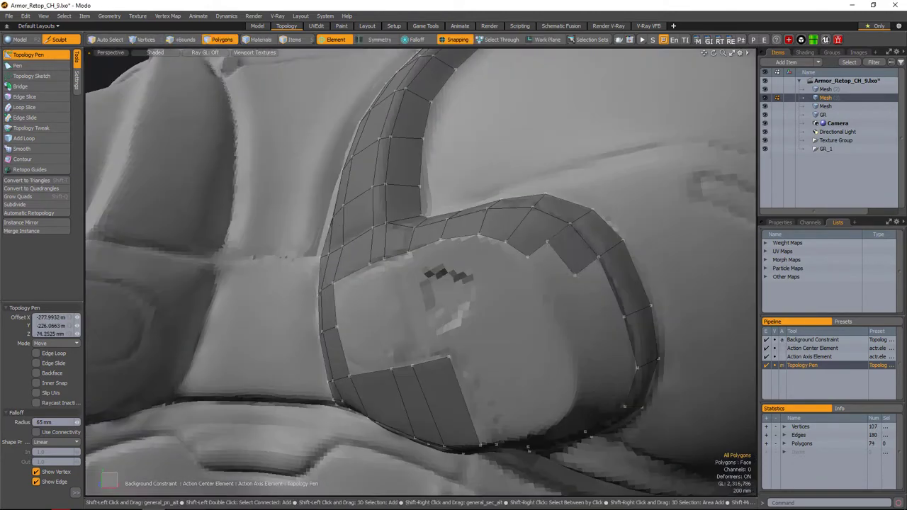
{"action": "scroll", "coordinate": [565, 337], "scroll_direction": "down", "scroll_amount": 2}
{"action": "left_click_drag", "start_coordinate": [565, 337], "coordinate": [559, 274], "text": "alt"}
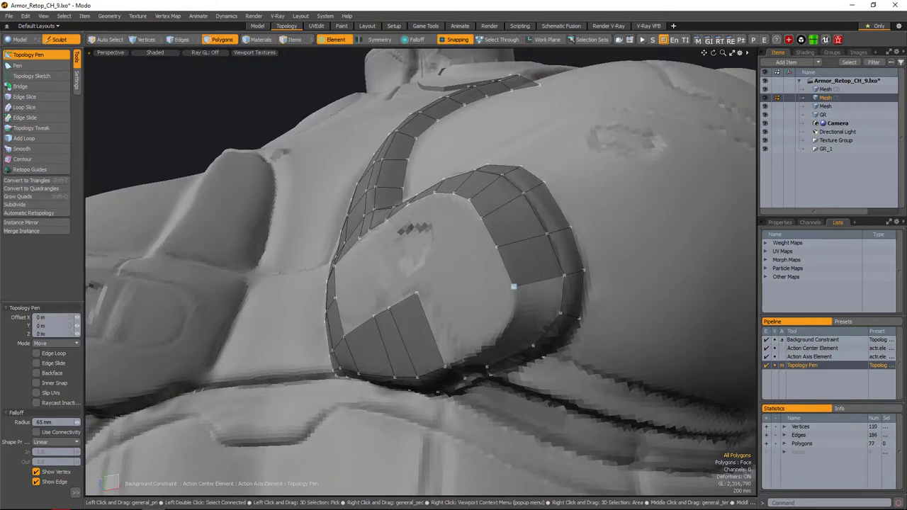
{"action": "left_click_drag", "start_coordinate": [513, 315], "coordinate": [539, 270], "text": "alt"}
{"action": "left_click", "coordinate": [574, 281]}
{"action": "left_click_drag", "start_coordinate": [529, 301], "coordinate": [546, 284], "text": "alt"}
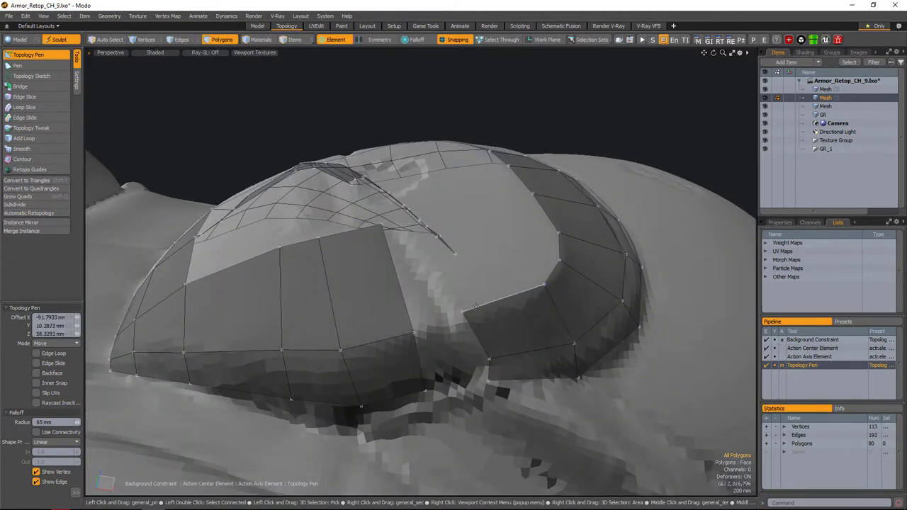
- Connect the outer curve's quads to the lower front row and close the gap along the pad's underside
{"action": "left_click", "coordinate": [475, 306]}
{"action": "left_click_drag", "start_coordinate": [476, 307], "coordinate": [435, 326], "text": "alt"}
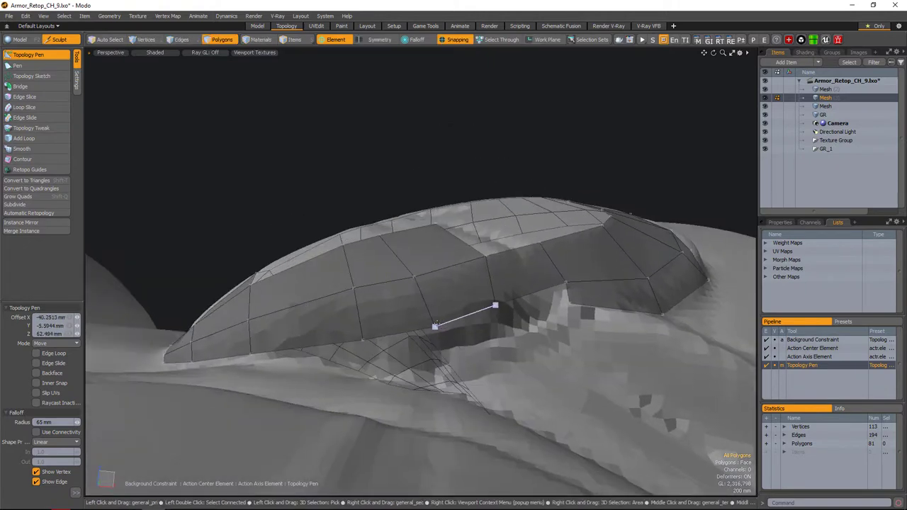
{"action": "left_click_drag", "start_coordinate": [566, 285], "coordinate": [365, 306], "text": "alt"}
{"action": "left_click_drag", "start_coordinate": [448, 321], "coordinate": [459, 311], "text": "alt"}
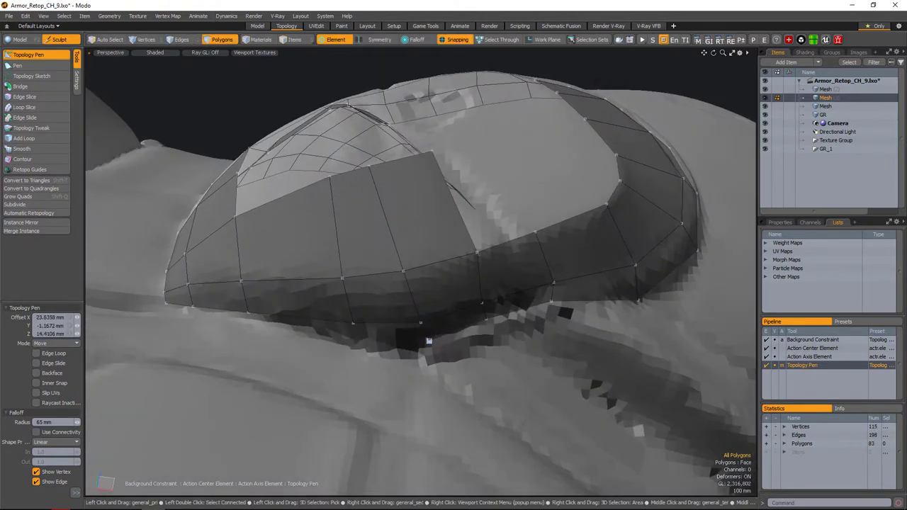
- Extend and reposition the pad's underside quads along the groove below it
{"action": "left_click_drag", "start_coordinate": [551, 301], "coordinate": [516, 295], "text": "alt"}
{"action": "left_click_drag", "start_coordinate": [598, 328], "coordinate": [445, 262], "text": "alt"}
{"action": "scroll", "coordinate": [517, 310], "scroll_direction": "up", "scroll_amount": 5}
{"action": "left_click", "coordinate": [565, 290]}
{"action": "left_click", "coordinate": [446, 293]}
{"action": "scroll", "coordinate": [481, 296], "scroll_direction": "down", "scroll_amount": 5}
{"action": "scroll", "coordinate": [445, 262], "scroll_direction": "up", "scroll_amount": 5}
{"action": "scroll", "coordinate": [395, 298], "scroll_direction": "down", "scroll_amount": 5}
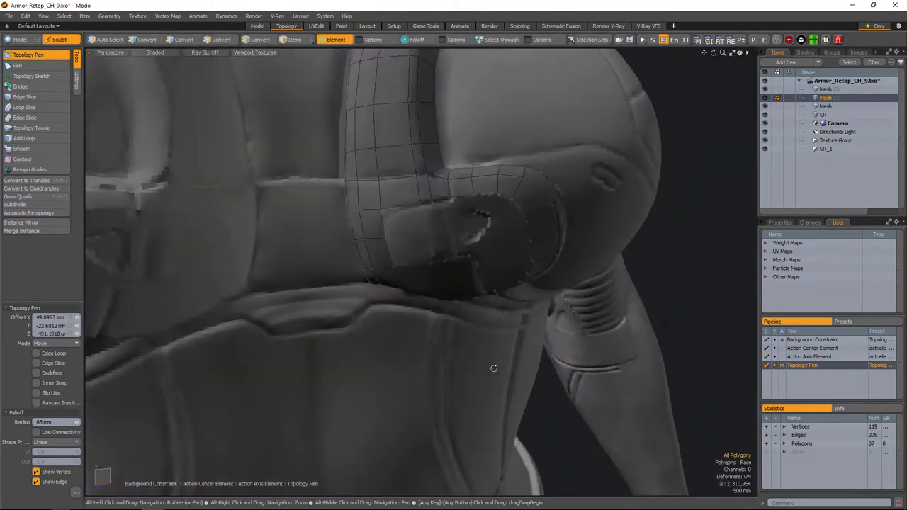
- Fill the inner part of the pad's front with quads between the upper strap edge and the bottom row
{"action": "left_click_drag", "start_coordinate": [395, 297], "coordinate": [414, 290], "text": "alt"}
{"action": "scroll", "coordinate": [440, 256], "scroll_direction": "up", "scroll_amount": 3}
{"action": "left_click_drag", "start_coordinate": [464, 270], "coordinate": [387, 253], "text": "alt"}
{"action": "left_click", "coordinate": [418, 265], "text": "shift"}
{"action": "left_click", "coordinate": [402, 258], "text": "shift"}
{"action": "left_click_drag", "start_coordinate": [440, 292], "coordinate": [446, 290], "text": "alt"}
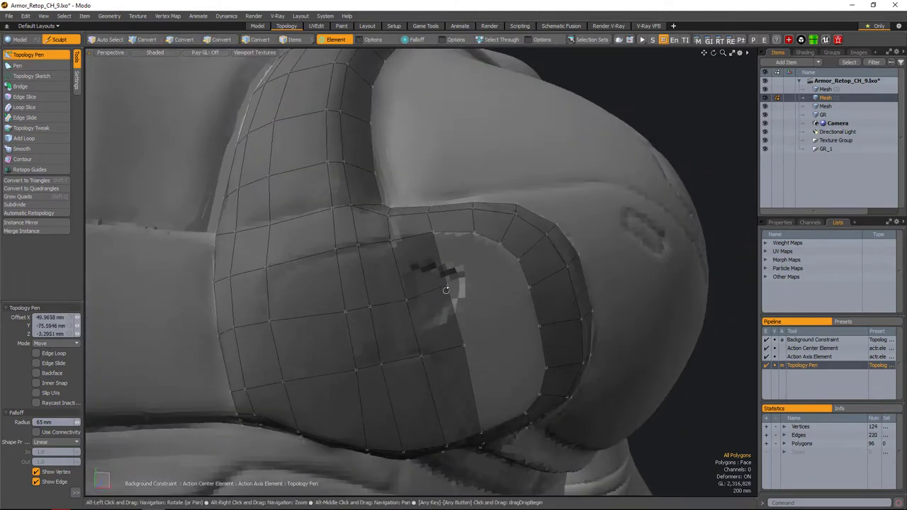
- Fill the remaining gap between the inner front quads and the curved rim row to close the pad's front
{"action": "left_click_drag", "start_coordinate": [460, 239], "coordinate": [479, 263], "text": "alt"}
{"action": "left_click", "coordinate": [427, 349], "text": "shift"}
{"action": "scroll", "coordinate": [467, 338], "scroll_direction": "up", "scroll_amount": 3}
{"action": "left_click", "coordinate": [460, 308], "text": "shift"}
{"action": "left_click", "coordinate": [482, 291], "text": "shift"}
{"action": "left_click", "coordinate": [500, 301], "text": "ctrl"}
{"action": "left_click", "coordinate": [28, 55]}
{"action": "left_click", "coordinate": [32, 56]}
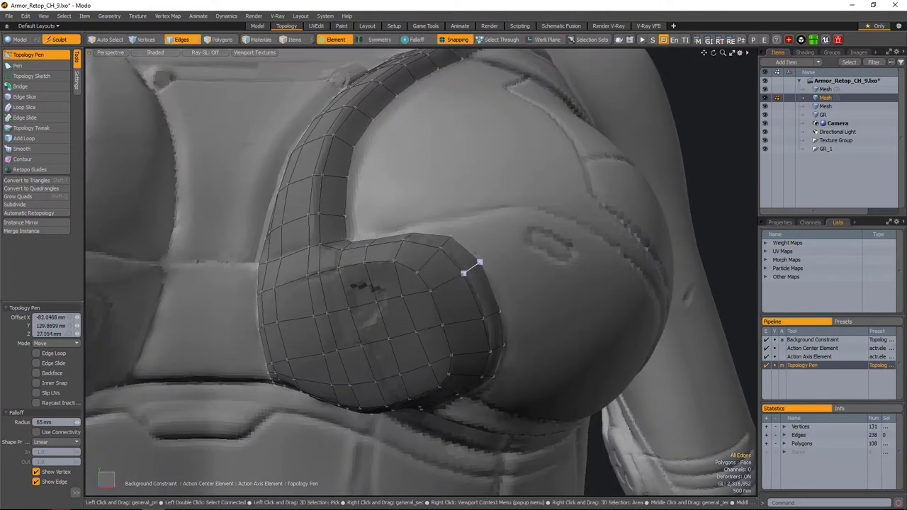
{"action": "left_click_drag", "start_coordinate": [487, 309], "coordinate": [432, 323], "text": "alt"}
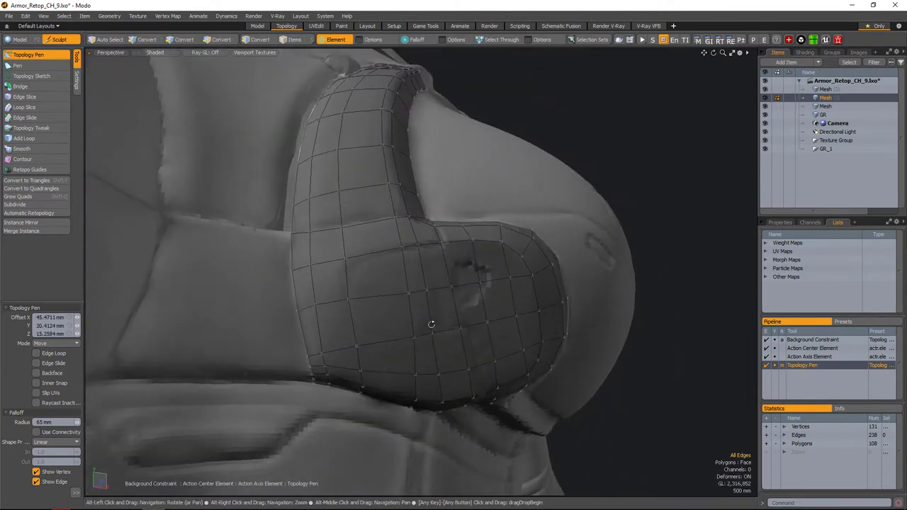
- Select the polygons of the stepped inner panel across the pad's front and undo the trial transform
{"action": "mouse_move", "coordinate": [343, 259]}
{"action": "left_mouse_down", "text": "alt"}
{"action": "mouse_move", "coordinate": [361, 259]}
{"action": "mouse_move", "coordinate": [306, 267]}
{"action": "mouse_move", "coordinate": [381, 278]}
{"action": "mouse_move", "coordinate": [362, 283]}
{"action": "mouse_move", "coordinate": [421, 303]}
{"action": "mouse_move", "coordinate": [404, 324]}
{"action": "mouse_move", "coordinate": [463, 332]}
{"action": "mouse_move", "coordinate": [421, 275]}
{"action": "mouse_move", "coordinate": [397, 287]}
{"action": "left_mouse_up", "text": "alt"}
{"action": "scroll", "coordinate": [354, 290], "scroll_direction": "up", "scroll_amount": 3}
{"action": "key", "text": "1"}
{"action": "left_click", "coordinate": [349, 296]}
{"action": "key", "text": "space"}
{"action": "key", "text": "3"}
{"action": "mouse_move", "coordinate": [387, 297]}
{"action": "left_mouse_down"}
{"action": "mouse_move", "coordinate": [515, 326]}
{"action": "mouse_move", "coordinate": [496, 305]}
{"action": "mouse_move", "coordinate": [543, 345]}
{"action": "mouse_move", "coordinate": [504, 311]}
{"action": "left_mouse_up"}
{"action": "left_click_drag", "start_coordinate": [494, 255], "coordinate": [419, 245], "text": "alt"}
{"action": "key", "text": "y"}
{"action": "key", "text": "ctrl+z"}
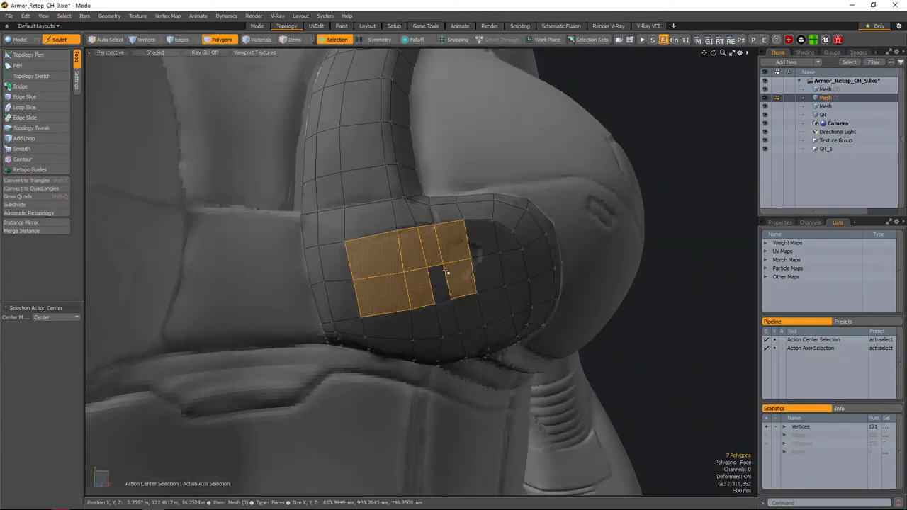
- Adjust a vertex on the stepped panel and bevel the panel's polygons to start the groove around it
{"action": "key", "text": "1"}
{"action": "left_click_drag", "start_coordinate": [448, 272], "coordinate": [463, 237], "text": "alt"}
{"action": "left_click", "coordinate": [445, 270]}
{"action": "key", "text": "w"}
{"action": "key", "text": "3"}
{"action": "key", "text": "b"}
{"action": "key", "text": "2"}
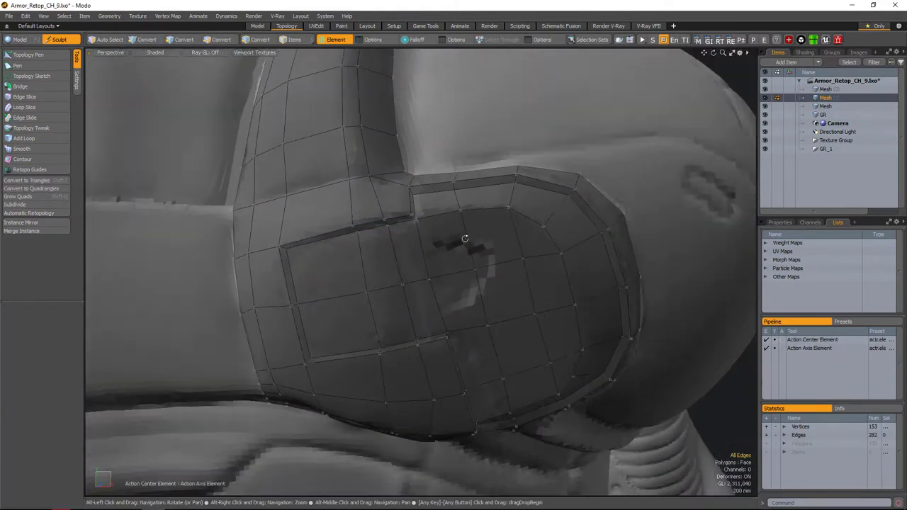
- Bevel the stepped panel's polygons again to give the surrounding groove its depth
{"action": "key", "text": "1"}
{"action": "left_click_drag", "start_coordinate": [453, 268], "coordinate": [391, 293], "text": "alt"}
{"action": "key", "text": "space"}
{"action": "key", "text": "3"}
{"action": "key", "text": "b"}
{"action": "scroll", "coordinate": [436, 312], "scroll_direction": "up", "scroll_amount": 5}
- Slide the groove's edges with Edge Slide and move the two vertices at the groove's corner
{"action": "key", "text": "2"}
{"action": "double_click", "coordinate": [409, 350], "text": "shift"}
{"action": "left_click", "coordinate": [492, 283]}
{"action": "left_click", "coordinate": [25, 117]}
{"action": "left_click_drag", "start_coordinate": [486, 345], "coordinate": [439, 263], "text": "alt"}
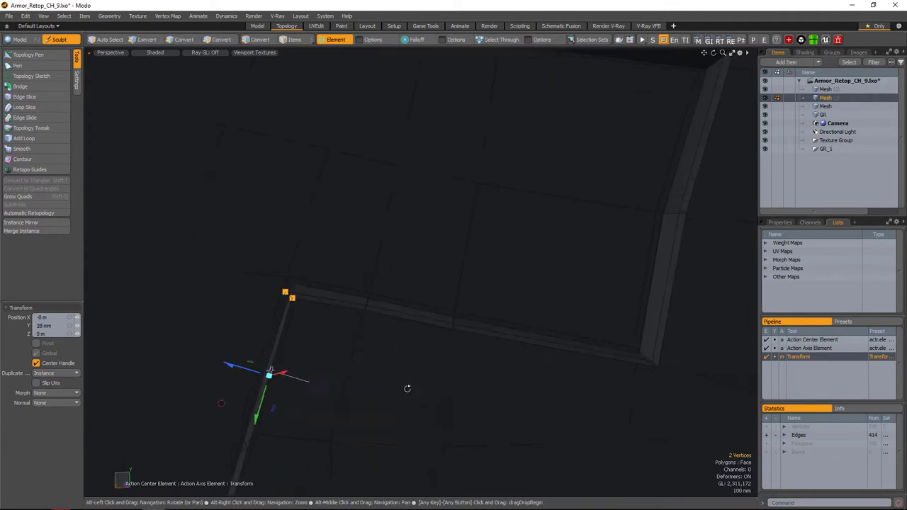
{"action": "left_click_drag", "start_coordinate": [407, 388], "coordinate": [616, 320], "text": "alt"}
{"action": "key", "text": "w"}
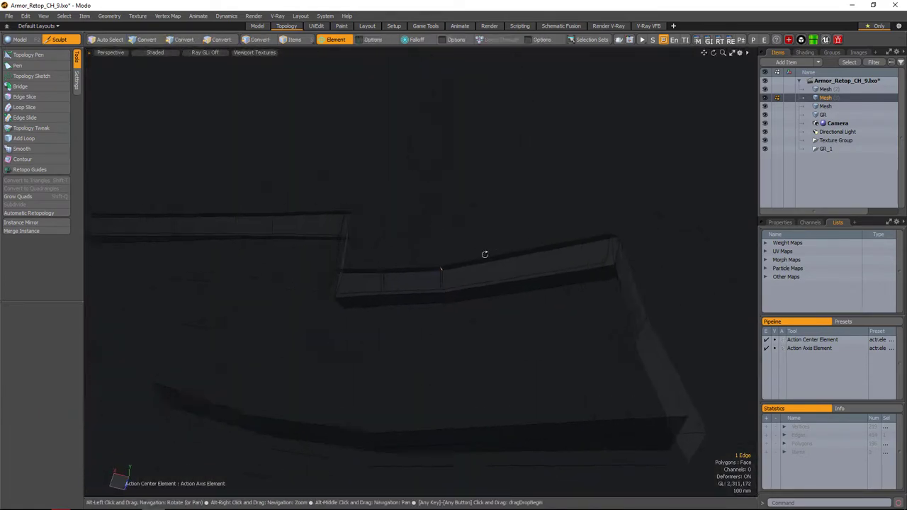
- Bevel the outer edge loop of the groove around the stepped panel to add supporting edges
{"action": "left_click_drag", "start_coordinate": [485, 254], "coordinate": [402, 347], "text": "alt"}
{"action": "left_click_drag", "start_coordinate": [461, 244], "coordinate": [401, 289], "text": "alt"}
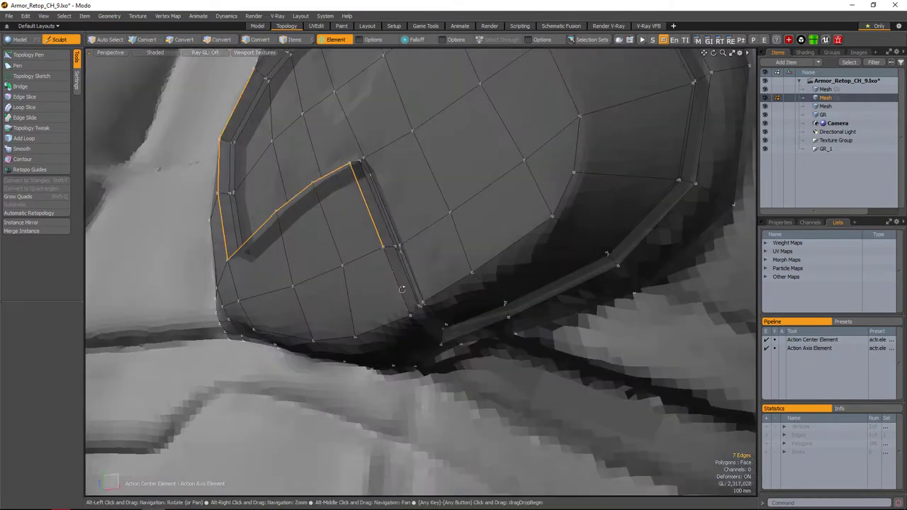
{"action": "left_click_drag", "start_coordinate": [536, 299], "coordinate": [488, 334], "text": "alt"}
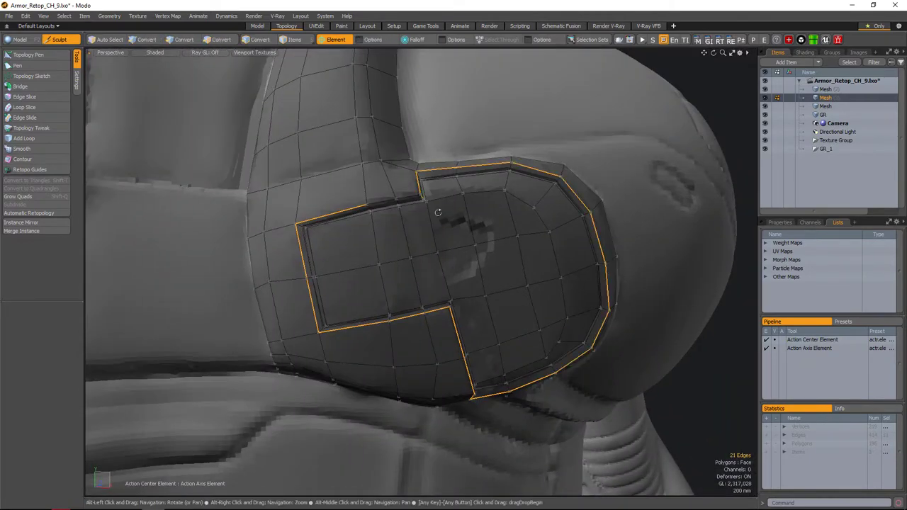
{"action": "key", "text": "b"}
{"action": "left_click_drag", "start_coordinate": [438, 213], "coordinate": [425, 234], "text": "alt"}
{"action": "right_click_drag", "start_coordinate": [425, 234], "coordinate": [390, 234], "text": "alt"}
{"action": "left_click_drag", "start_coordinate": [517, 341], "coordinate": [142, 371], "text": "alt"}
{"action": "left_click", "coordinate": [61, 387]}
{"action": "left_click_drag", "start_coordinate": [454, 319], "coordinate": [391, 266], "text": "alt"}
- Join the stray bevel vertices at the groove's corners
{"action": "key", "text": "1"}
{"action": "left_click", "coordinate": [369, 273]}
{"action": "key", "text": "ctrl+j"}
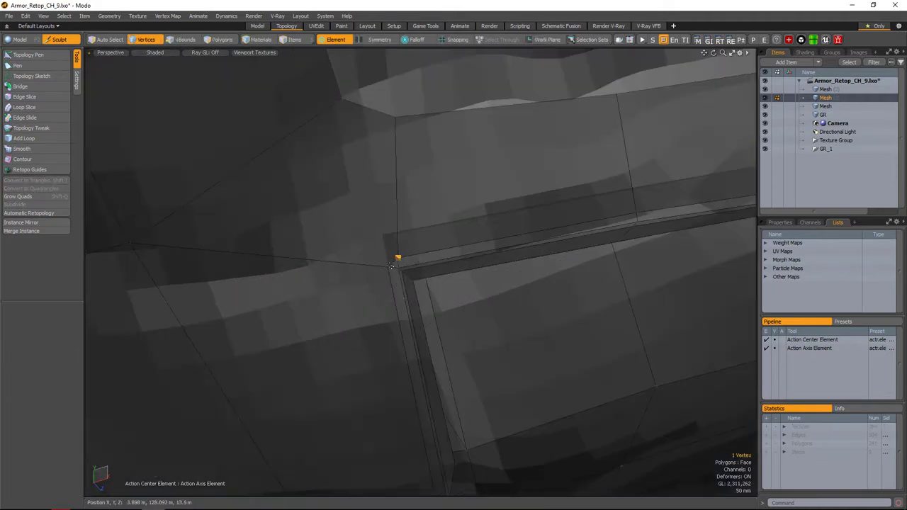
{"action": "key", "text": "alt+s"}
{"action": "left_click_drag", "start_coordinate": [415, 306], "coordinate": [377, 320], "text": "alt"}
{"action": "key", "text": "space"}
{"action": "left_click", "coordinate": [388, 236]}
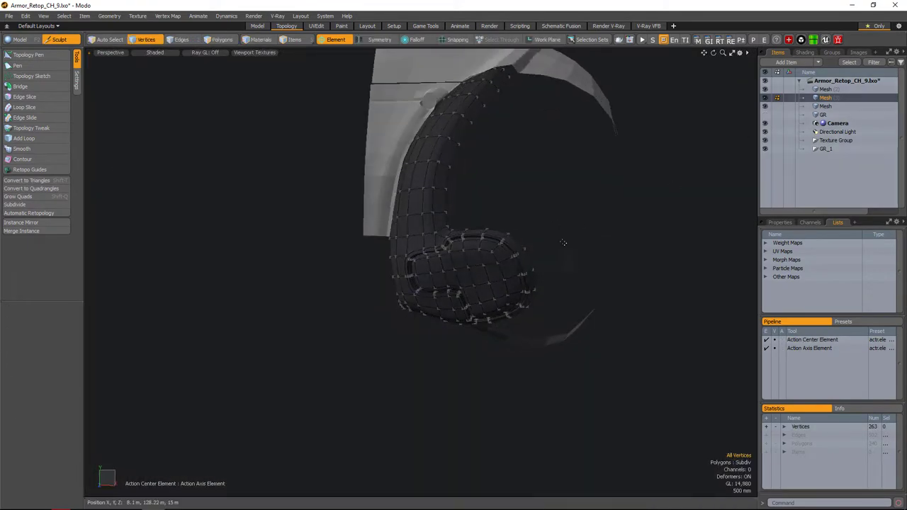
- Mirror the retopologized armor meshes to the other side and rename their Material as Test_black
{"action": "left_click", "coordinate": [293, 39]}
{"action": "left_click", "coordinate": [461, 237]}
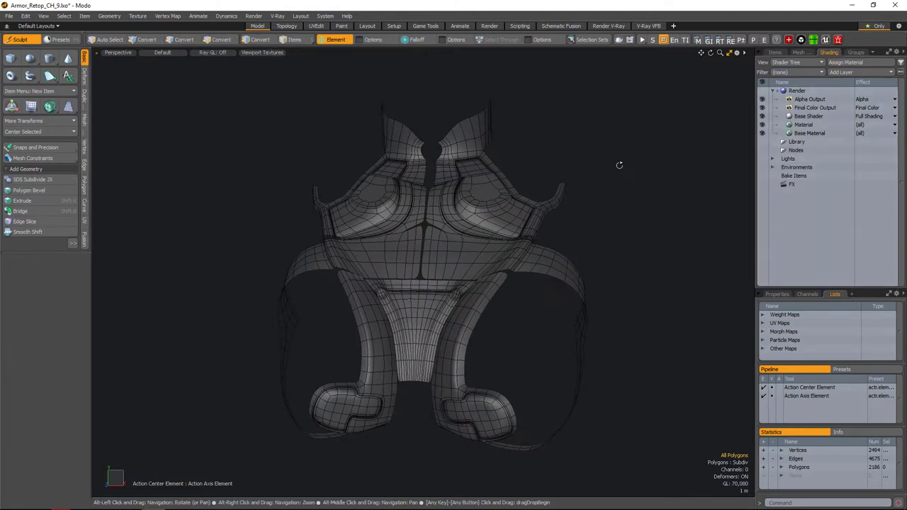
{"action": "right_click", "coordinate": [814, 126]}
{"action": "left_click", "coordinate": [810, 147]}
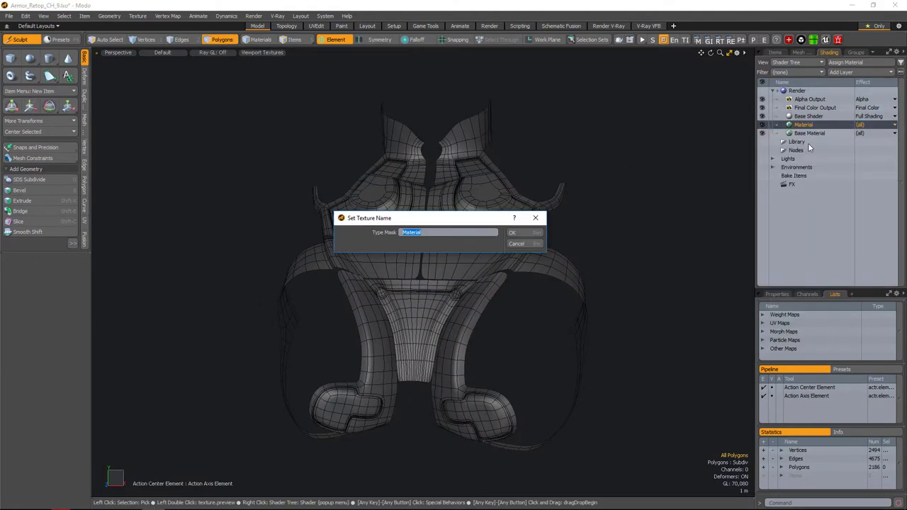
{"action": "type", "text": "Test_black"}
{"action": "key", "text": "Return"}
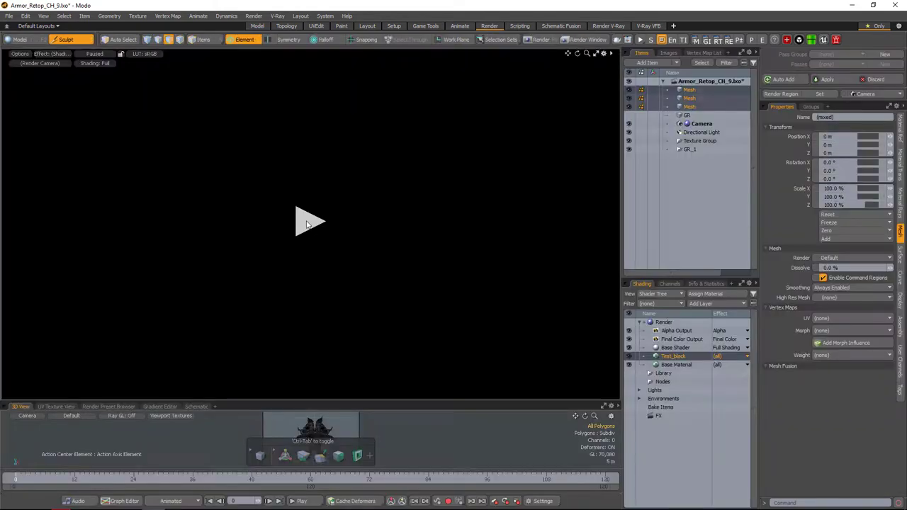
- Start a preview render of the mirrored armor and examine its shading from several angles
{"action": "left_click", "coordinate": [306, 224]}
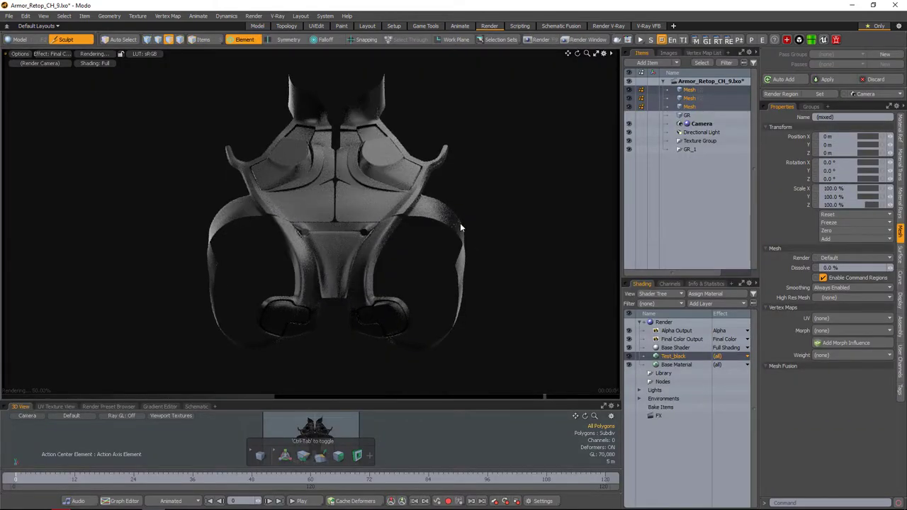
{"action": "left_click_drag", "start_coordinate": [328, 263], "coordinate": [429, 317], "text": "alt"}
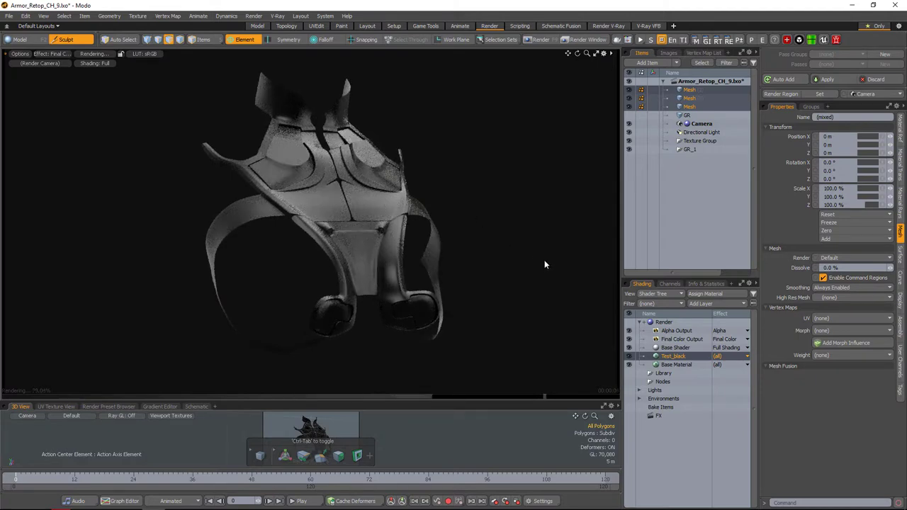
{"action": "left_click_drag", "start_coordinate": [544, 265], "coordinate": [356, 140], "text": "alt"}
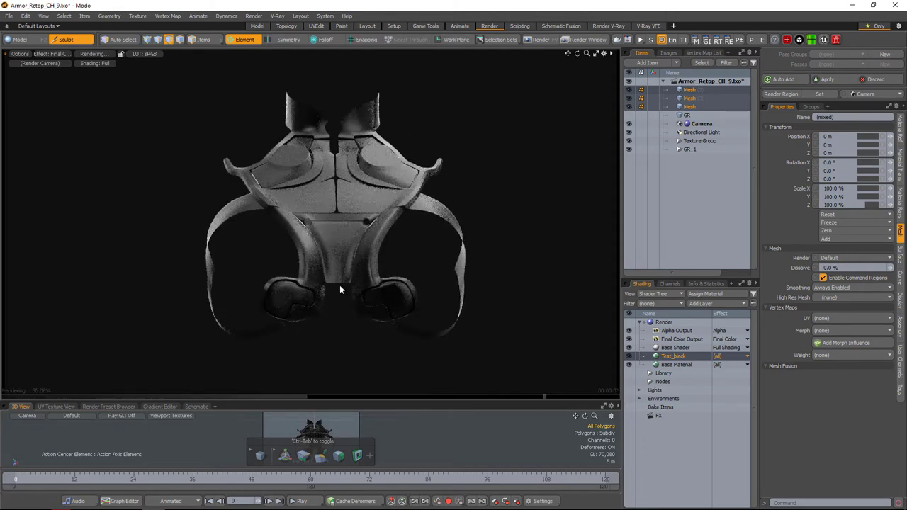
- Return to modelling and delete the mirrored half of the armor meshes
{"action": "key", "text": "ctrl+1"}
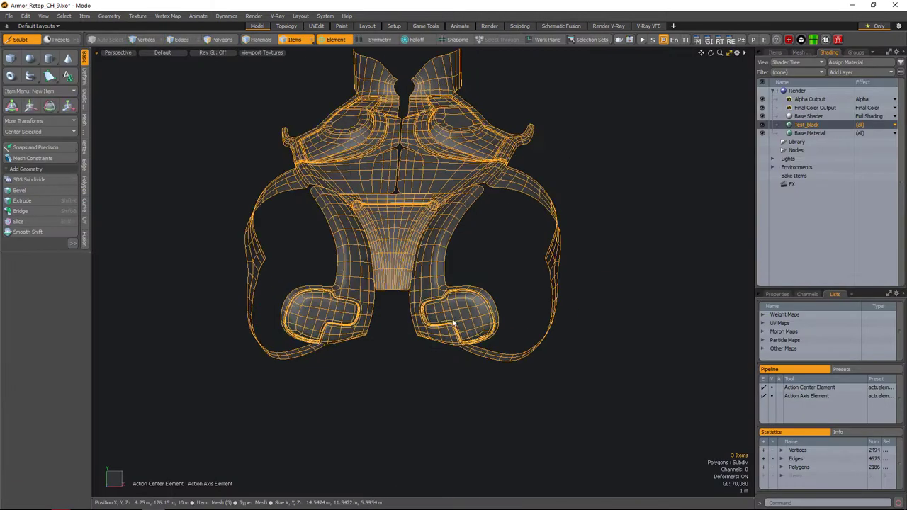
{"action": "right_click_drag", "start_coordinate": [242, 107], "coordinate": [431, 368]}
{"action": "scroll", "coordinate": [431, 368], "scroll_direction": "up", "scroll_amount": 5}
{"action": "scroll", "coordinate": [415, 416], "scroll_direction": "down", "scroll_amount": 5}
{"action": "right_click_drag", "start_coordinate": [344, 101], "coordinate": [416, 415]}
{"action": "key", "text": "Delete"}
- Clean up the vertices at the corners of the groove around the pad's panel
{"action": "scroll", "coordinate": [565, 355], "scroll_direction": "up", "scroll_amount": 5}
{"action": "left_click_drag", "start_coordinate": [565, 354], "coordinate": [424, 286], "text": "alt"}
{"action": "key", "text": "1"}
{"action": "left_click", "coordinate": [366, 245]}
{"action": "key", "text": "space"}
{"action": "left_click", "coordinate": [487, 320]}
{"action": "left_click", "coordinate": [424, 285]}
{"action": "left_click_drag", "start_coordinate": [437, 332], "coordinate": [539, 312], "text": "alt"}
{"action": "key", "text": "space"}
{"action": "left_click_drag", "start_coordinate": [426, 305], "coordinate": [431, 263], "text": "alt"}
- Bevel the edge loop around the pad's stepped panel using the Square edge shape
{"action": "key", "text": "space"}
{"action": "left_click", "coordinate": [279, 228]}
{"action": "double_click", "coordinate": [279, 227]}
{"action": "double_click", "coordinate": [578, 212], "text": "shift"}
{"action": "double_click", "coordinate": [571, 247], "text": "shift"}
{"action": "key", "text": "b"}
{"action": "scroll", "coordinate": [482, 348], "scroll_direction": "up", "scroll_amount": 5}
{"action": "left_click_drag", "start_coordinate": [482, 348], "coordinate": [180, 316], "text": "alt"}
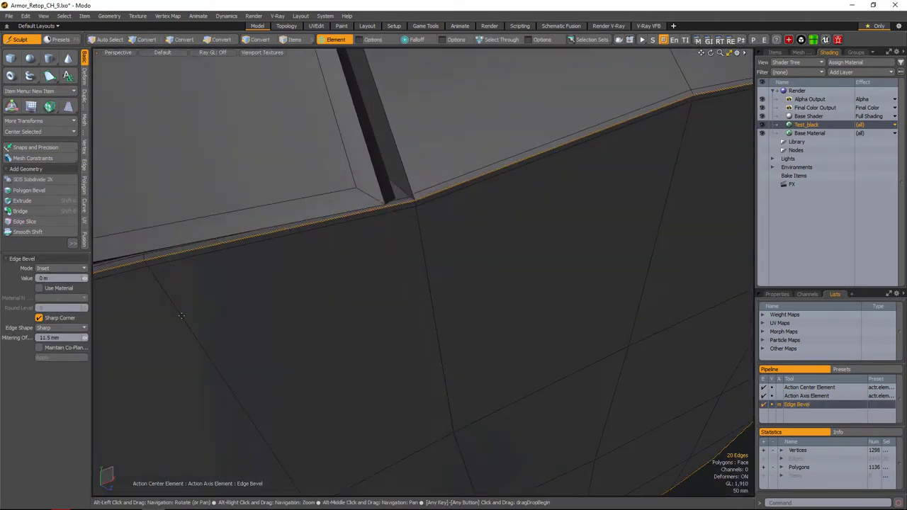
{"action": "left_click", "coordinate": [65, 336]}
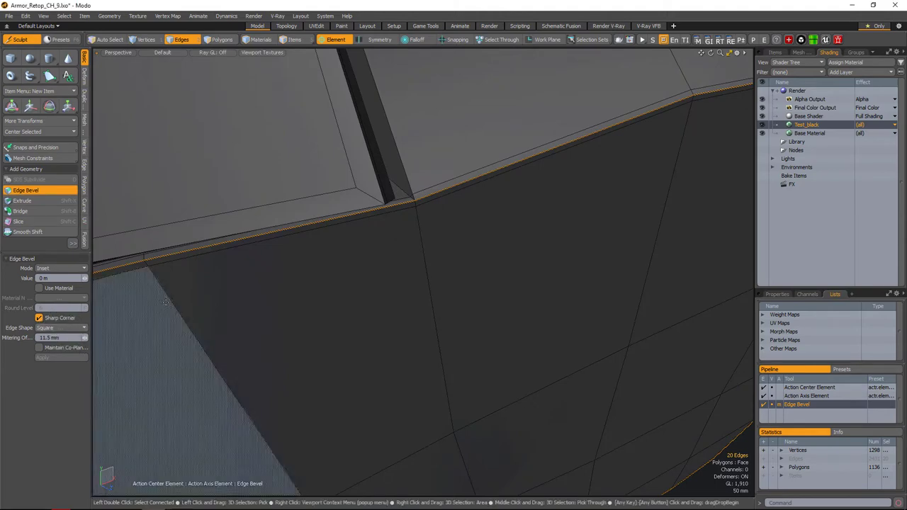
{"action": "key", "text": "space"}
- Check the groove's corners and switch the mesh to subdivision surfaces
{"action": "scroll", "coordinate": [470, 286], "scroll_direction": "down", "scroll_amount": 5}
{"action": "scroll", "coordinate": [397, 291], "scroll_direction": "up", "scroll_amount": 5}
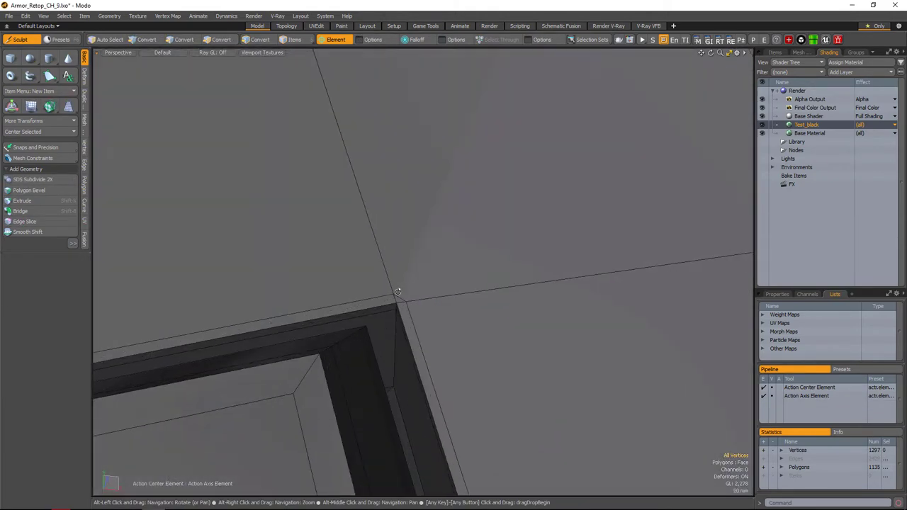
{"action": "scroll", "coordinate": [439, 306], "scroll_direction": "down", "scroll_amount": 5}
{"action": "key", "text": "Tab"}
{"action": "left_click_drag", "start_coordinate": [439, 306], "coordinate": [486, 40], "text": "alt"}
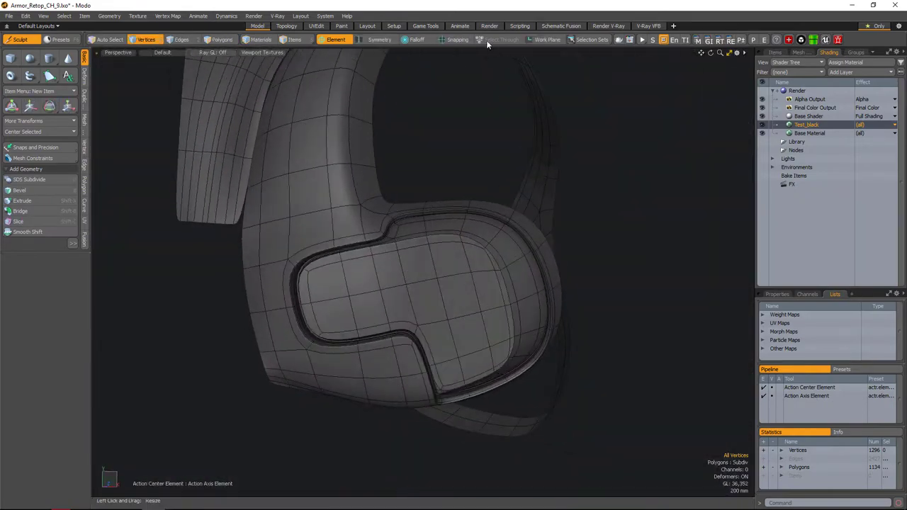
- Preview-render the half armor and examine the pad's groove from several angles
{"action": "left_click", "coordinate": [486, 39]}
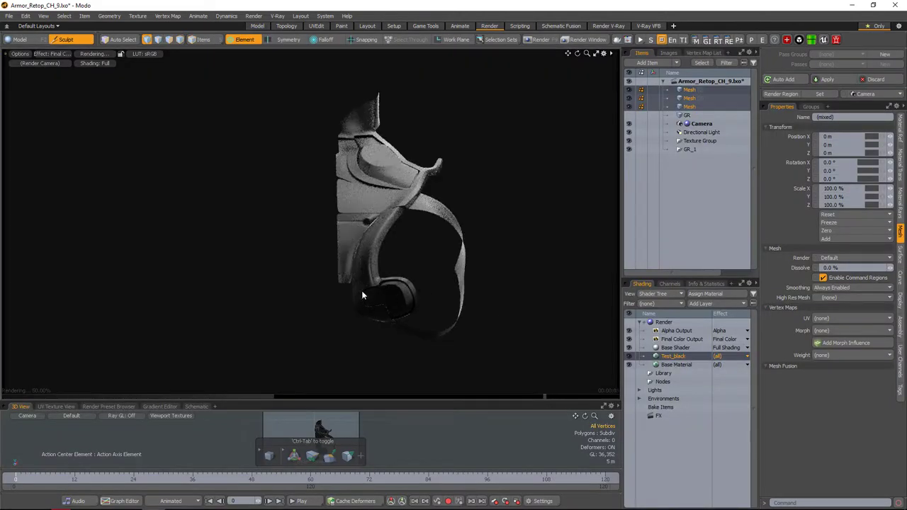
{"action": "left_click_drag", "start_coordinate": [430, 339], "coordinate": [407, 307], "text": "alt"}
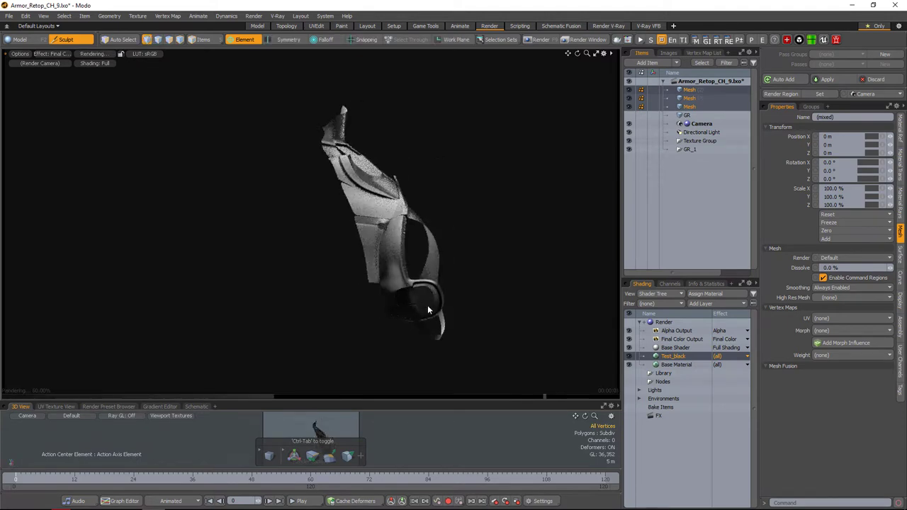
{"action": "left_click_drag", "start_coordinate": [505, 299], "coordinate": [371, 294], "text": "alt"}
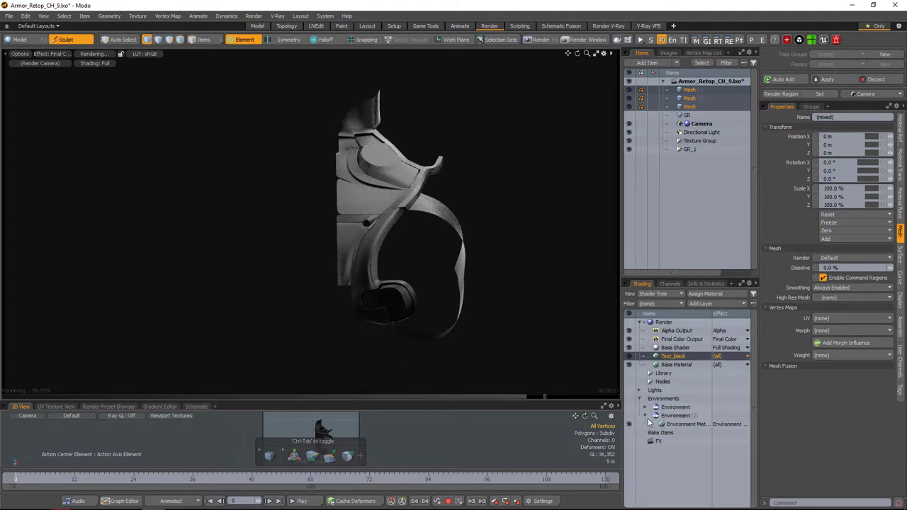
- Set the X rotation of environment image 017 to 180° to light the pad
{"action": "left_click", "coordinate": [671, 416]}
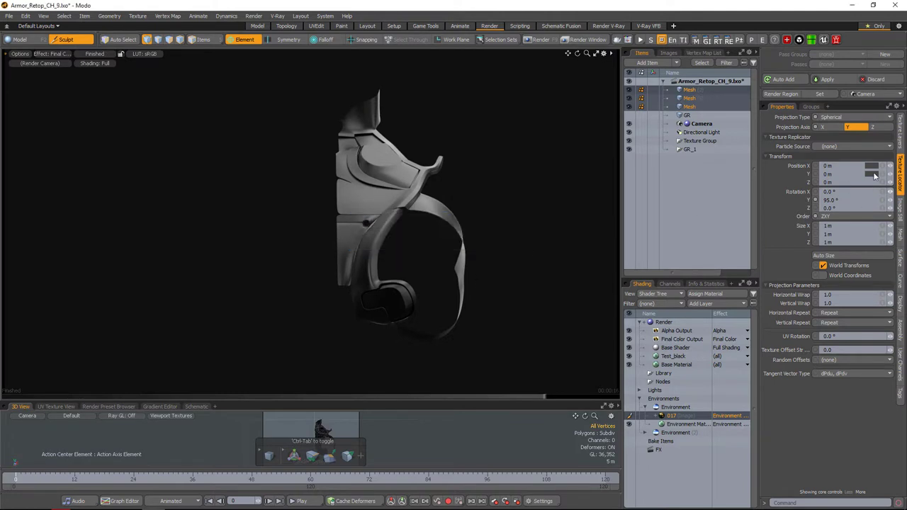
{"action": "left_click_drag", "start_coordinate": [844, 191], "coordinate": [846, 214]}
{"action": "type", "text": "90"}
{"action": "key", "text": "Return"}
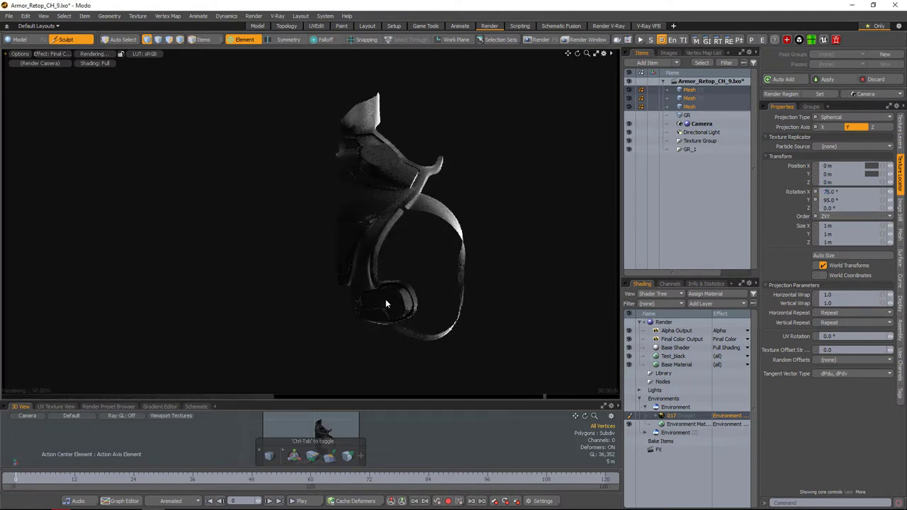
{"action": "type", "text": "180"}
{"action": "key", "text": "Return"}
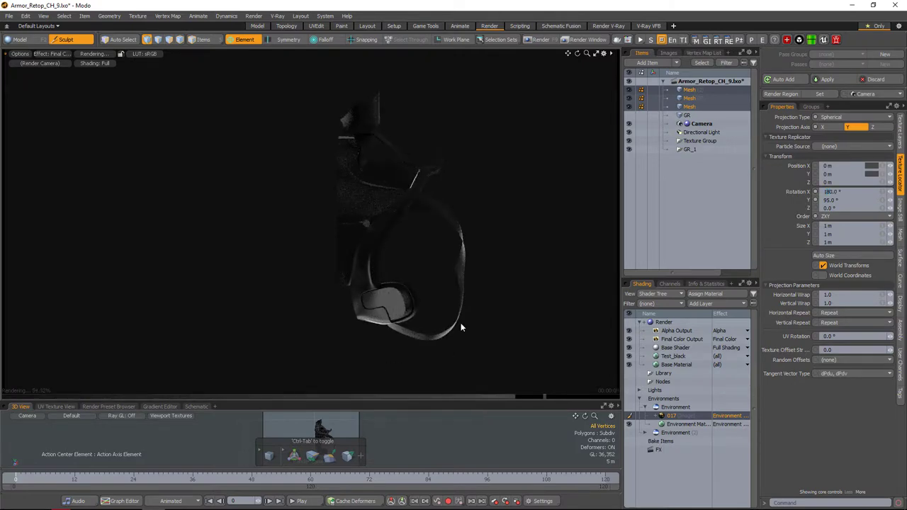
- Remove the extra edge loop around the raised panel and try a 50% loop slice along the pad's outer rim
{"action": "key", "text": "ctrl+Tab"}
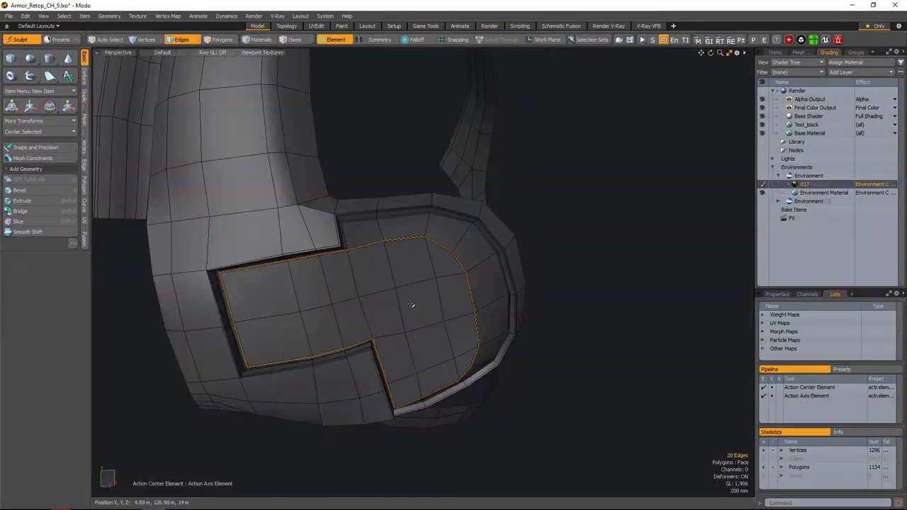
{"action": "left_click_drag", "start_coordinate": [411, 304], "coordinate": [554, 328], "text": "alt"}
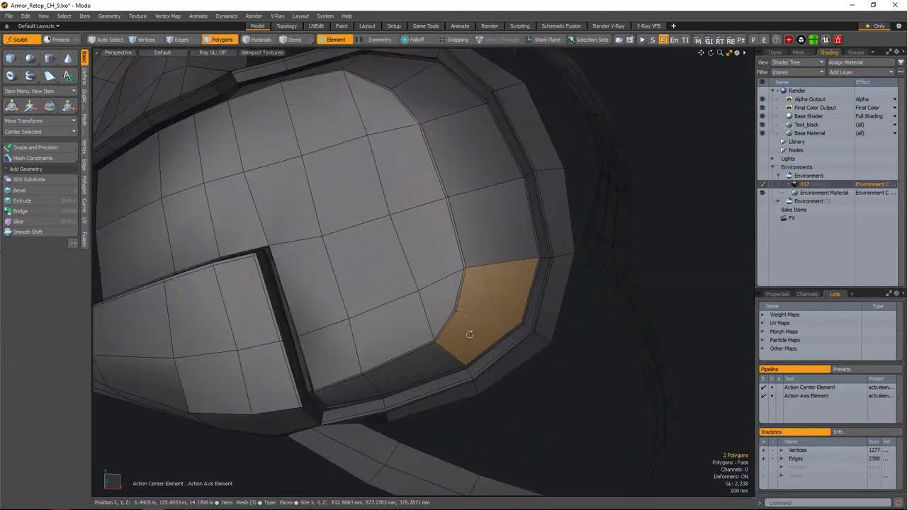
{"action": "key", "text": "alt+c"}
{"action": "left_click_drag", "start_coordinate": [513, 345], "coordinate": [528, 328], "text": "alt"}
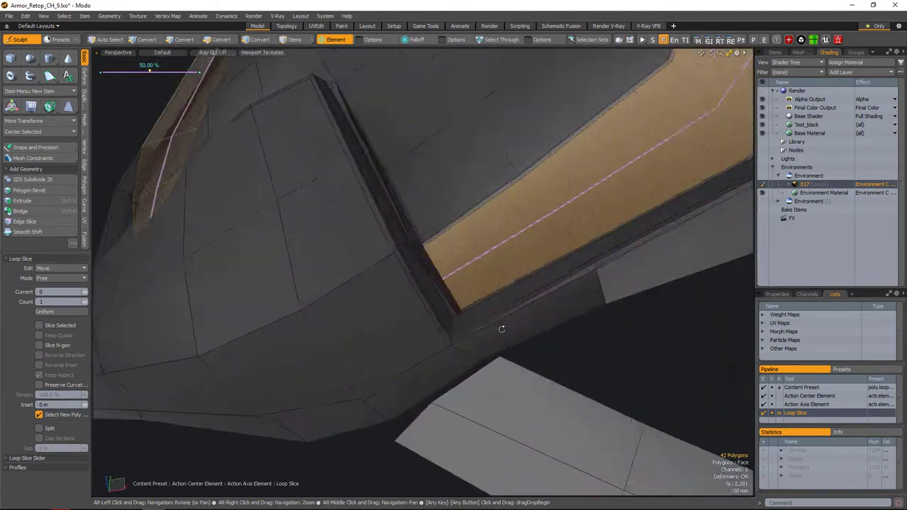
- Drop the rim loop slice and check the groove's corners and the raised panel's outer edge loop in polygon and subdivision display
{"action": "key", "text": "1"}
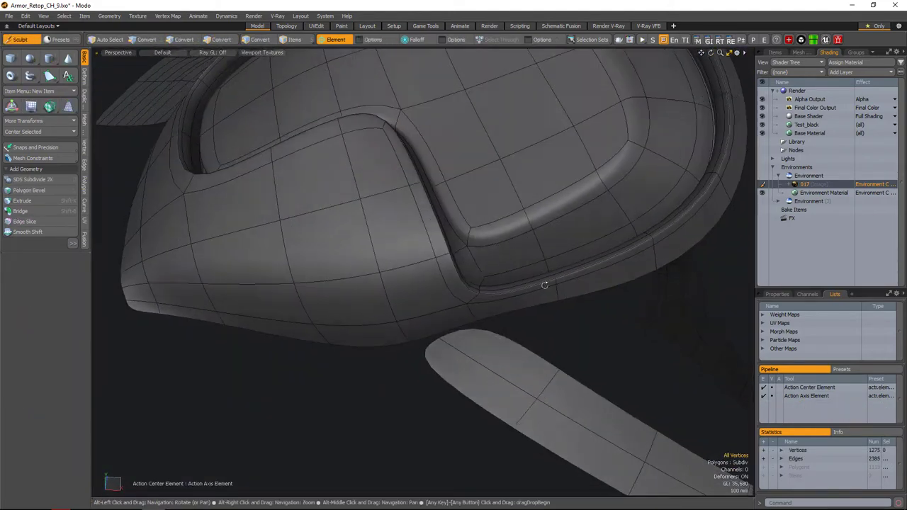
{"action": "left_click_drag", "start_coordinate": [543, 283], "coordinate": [490, 319], "text": "alt"}
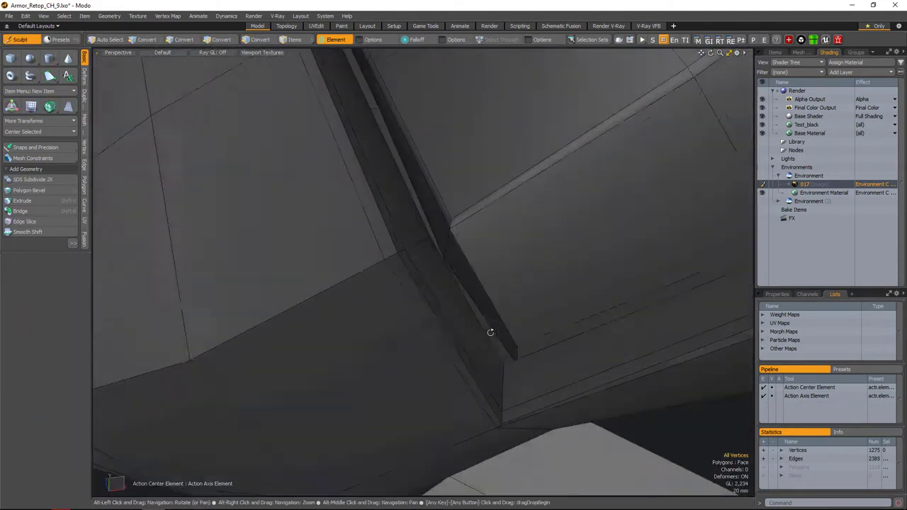
{"action": "left_click_drag", "start_coordinate": [490, 331], "coordinate": [512, 348], "text": "alt"}
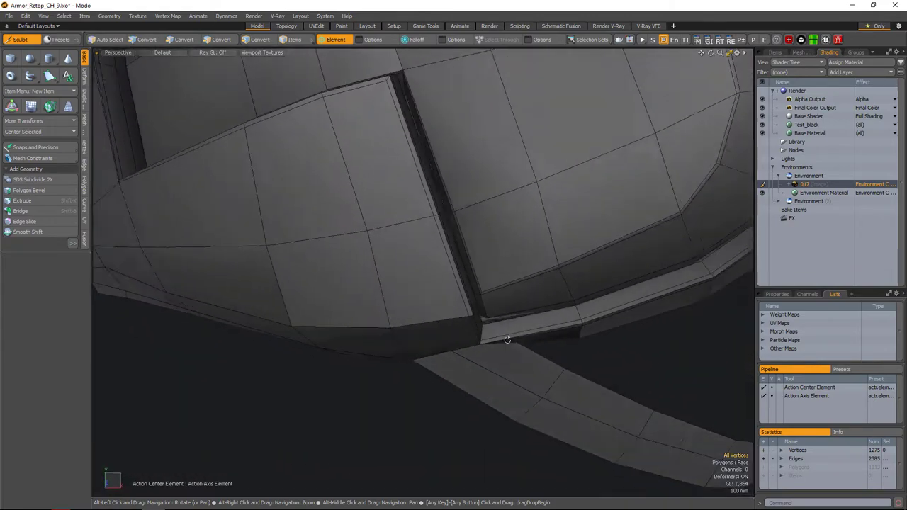
{"action": "left_click_drag", "start_coordinate": [508, 297], "coordinate": [537, 297], "text": "alt"}
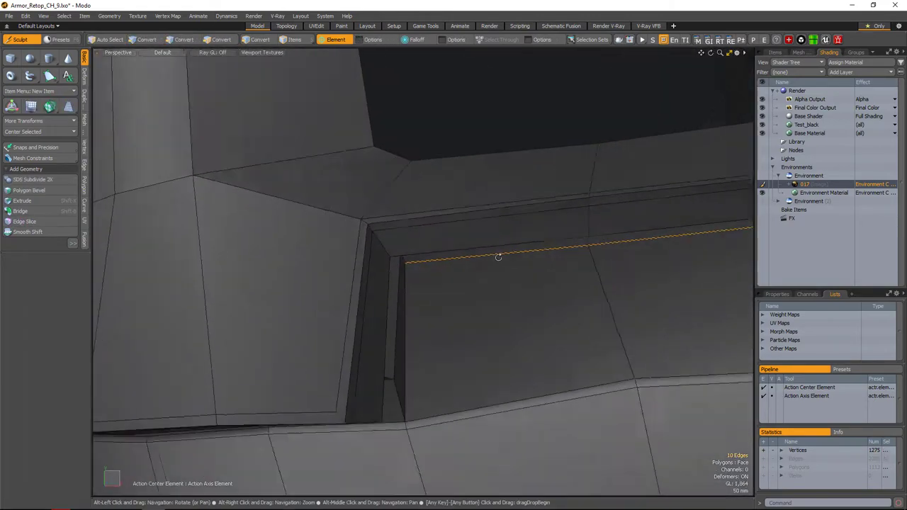
{"action": "left_click_drag", "start_coordinate": [496, 258], "coordinate": [526, 237], "text": "alt"}
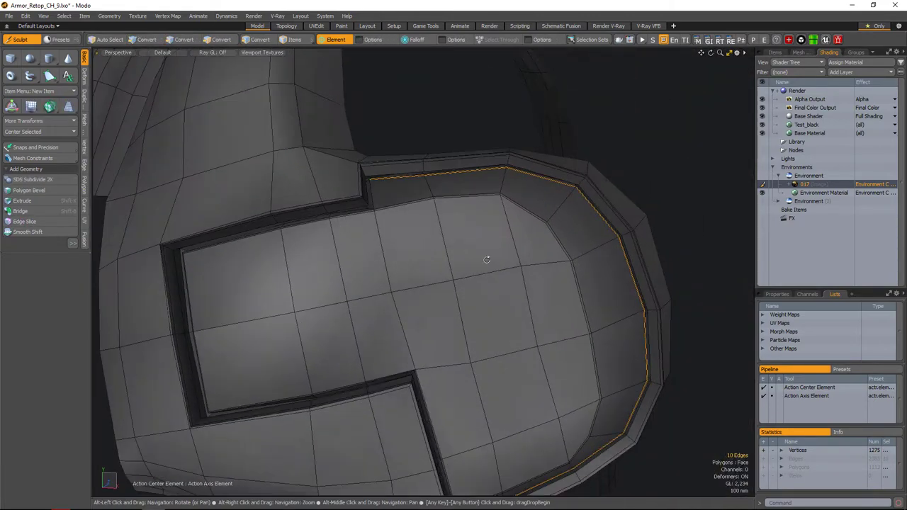
{"action": "left_click_drag", "start_coordinate": [471, 248], "coordinate": [623, 198], "text": "alt"}
{"action": "key", "text": "Tab"}
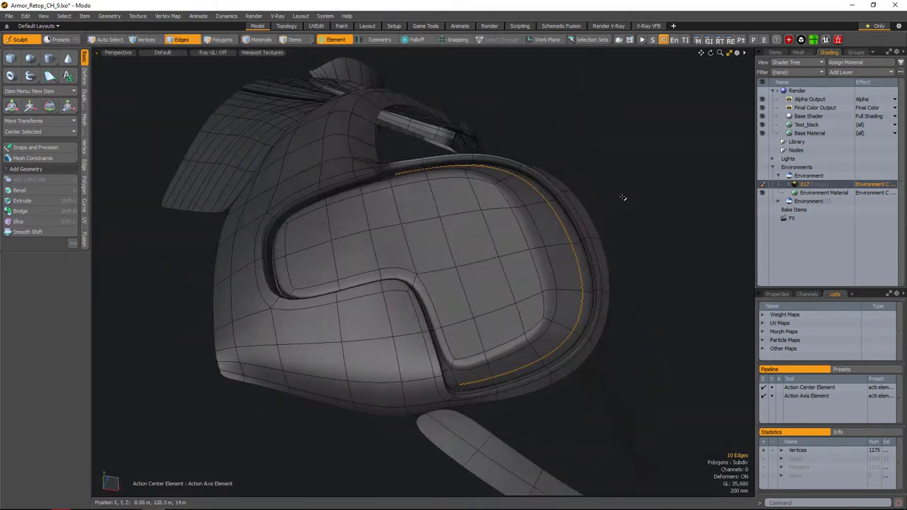
- Reset the X rotation of environment image 017 to 0° and examine the pad's groove in the preview render from another angle
{"action": "left_click", "coordinate": [489, 25]}
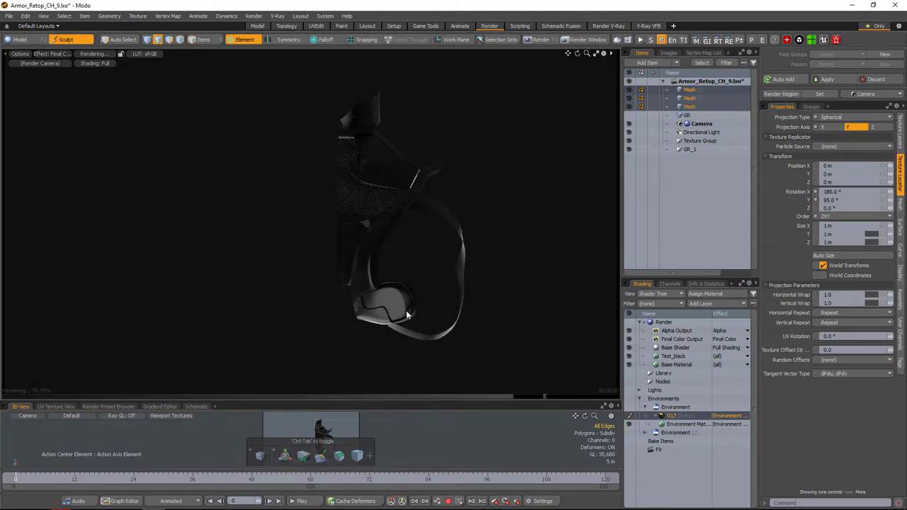
{"action": "key", "text": "Return"}
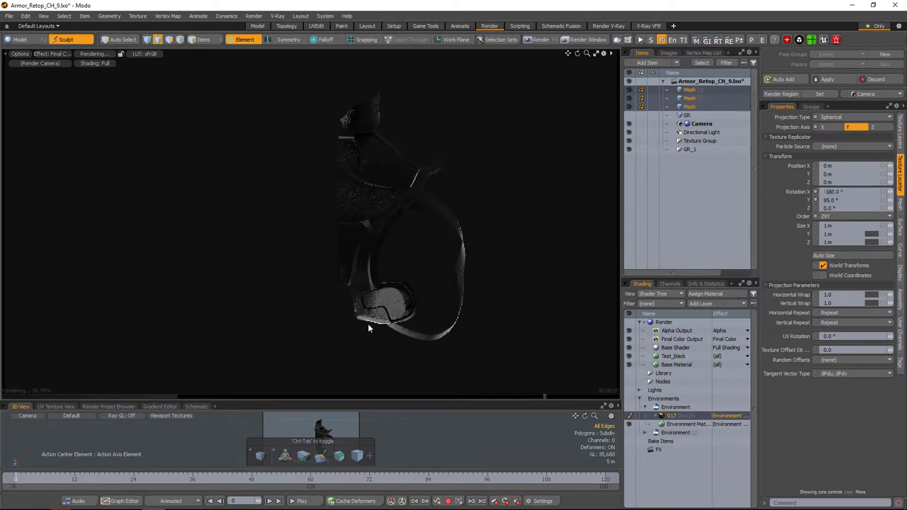
{"action": "key", "text": "ctrl+z"}
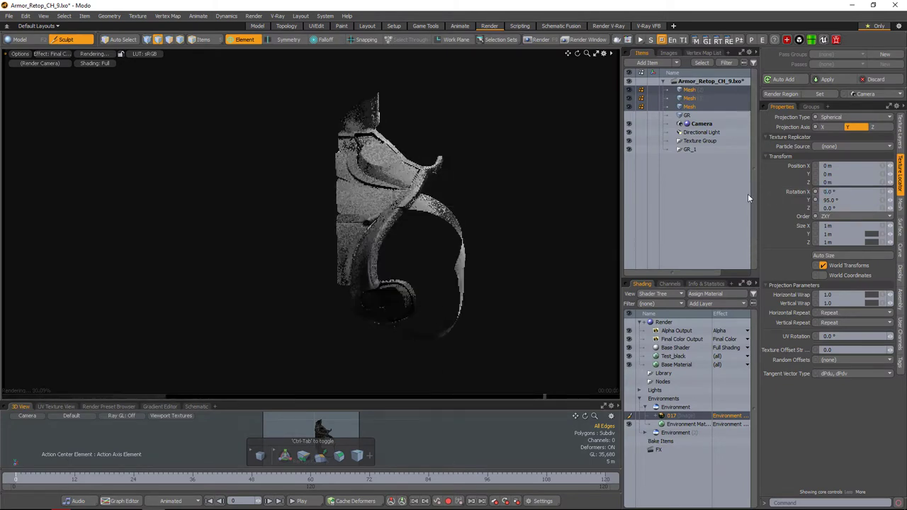
{"action": "left_click_drag", "start_coordinate": [434, 348], "coordinate": [516, 319], "text": "alt"}
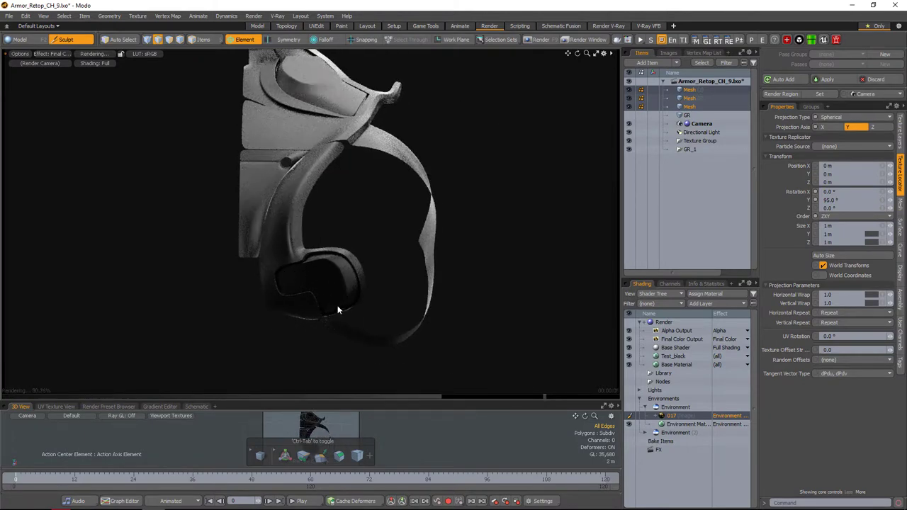
{"action": "left_click_drag", "start_coordinate": [338, 310], "coordinate": [483, 303], "text": "alt"}
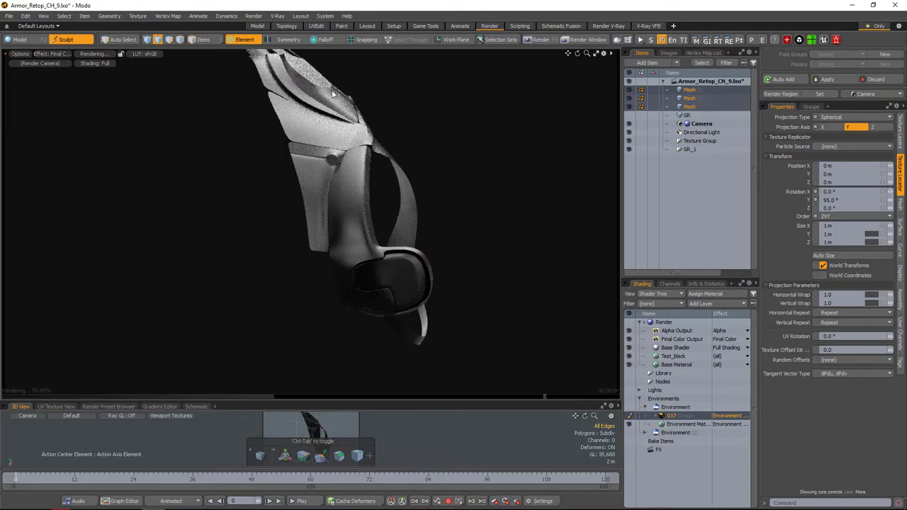
- Return to modeling with the mesh in plain polygons and isolate the pad's raised panel
{"action": "left_click", "coordinate": [258, 25]}
{"action": "left_click_drag", "start_coordinate": [397, 255], "coordinate": [479, 212], "text": "alt"}
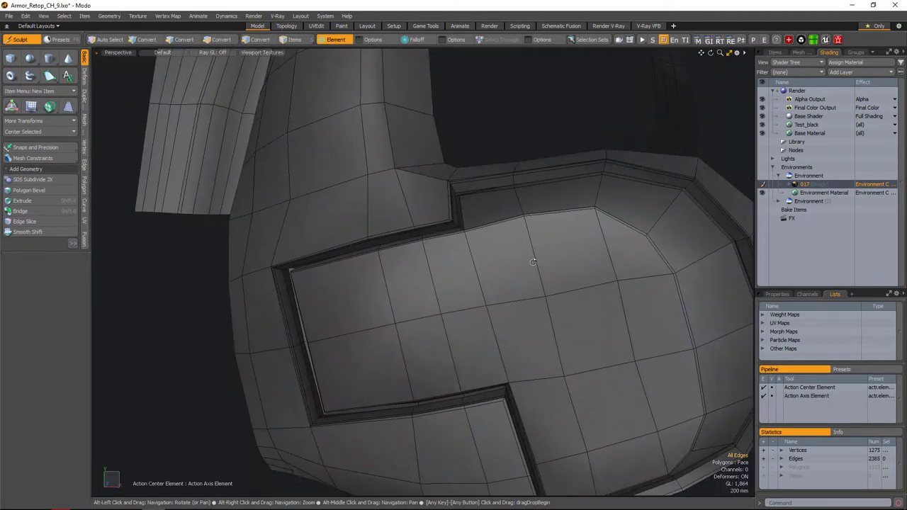
{"action": "key", "text": "w"}
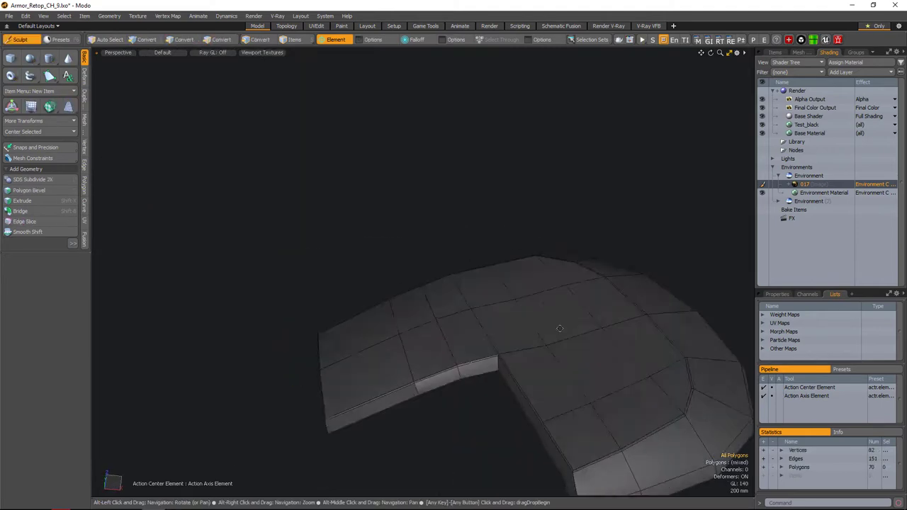
- Add a loop slice to the frame along the groove, beside the notch corner of the inset panel
{"action": "left_click_drag", "start_coordinate": [609, 312], "coordinate": [637, 304], "text": "alt"}
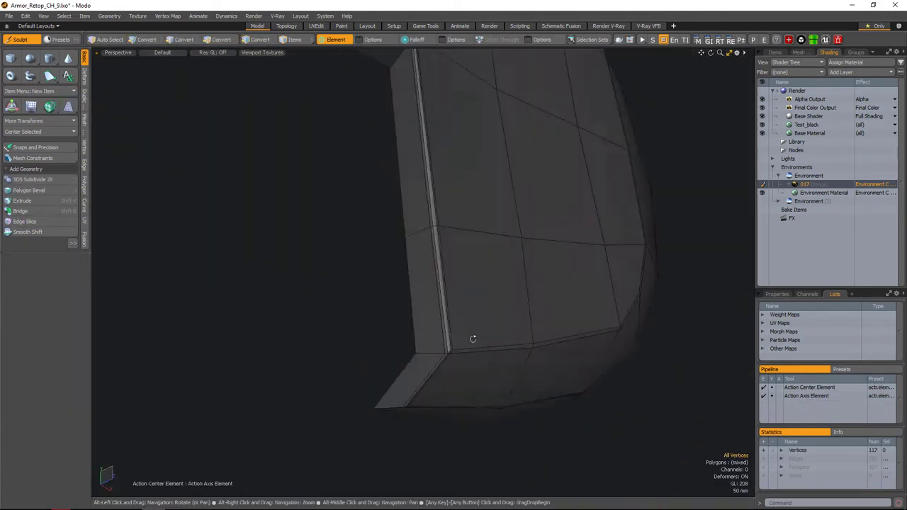
{"action": "left_click_drag", "start_coordinate": [473, 339], "coordinate": [472, 353], "text": "alt"}
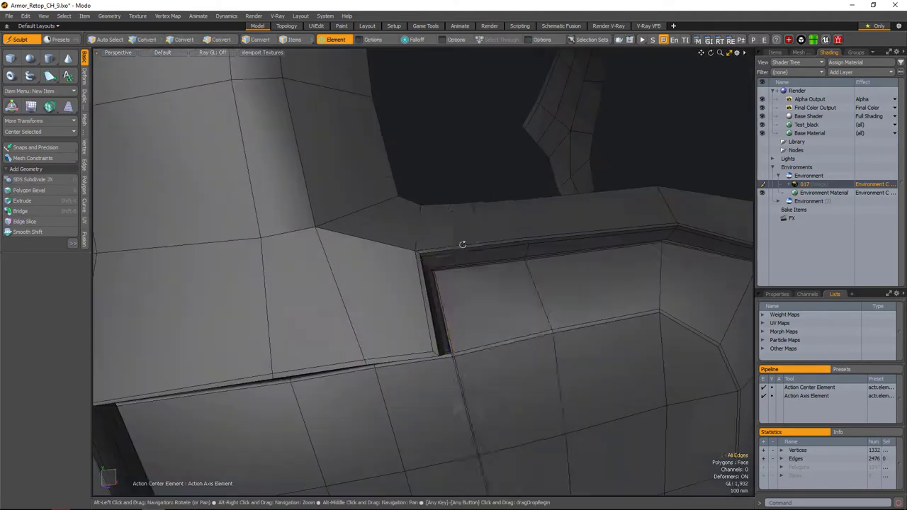
{"action": "left_click", "coordinate": [462, 257]}
{"action": "key", "text": "alt+c"}
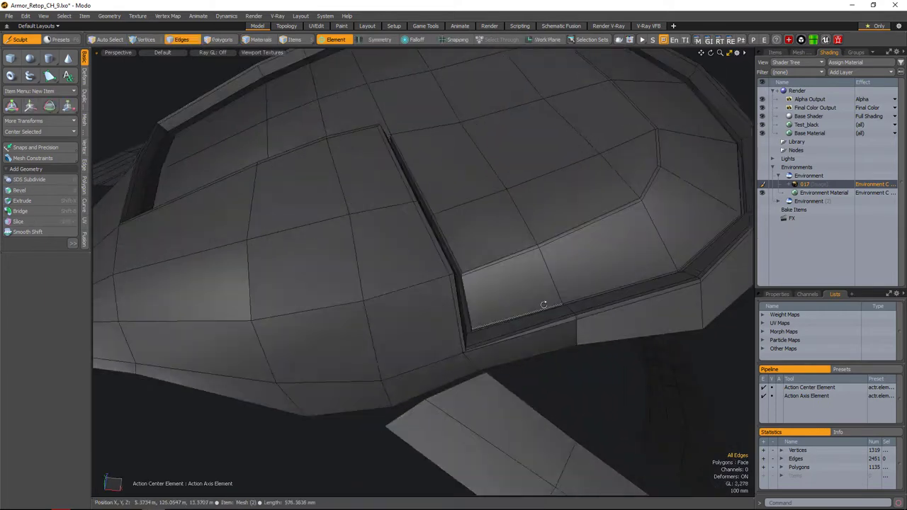
- Cut a supporting edge just inside the inset panel's outer rim with Edge Slice, following the rim around the notch
{"action": "left_click", "coordinate": [538, 287]}
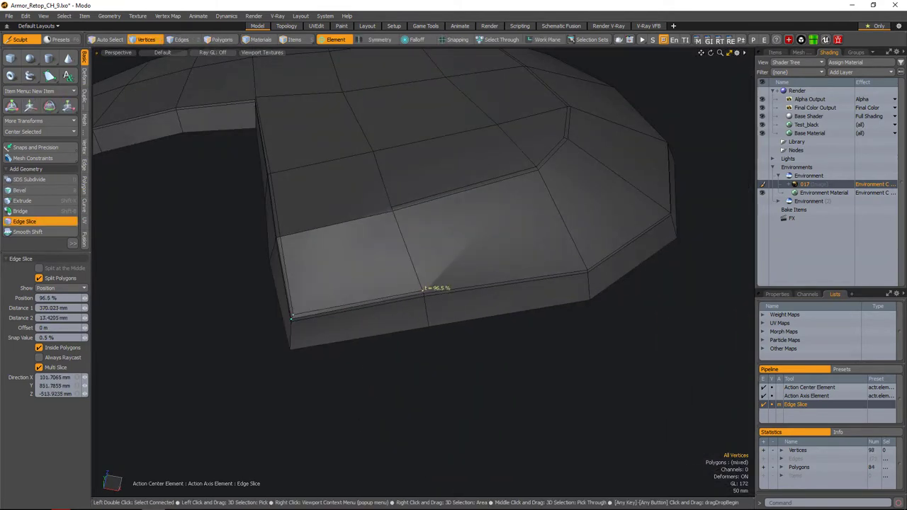
{"action": "left_click_drag", "start_coordinate": [667, 210], "coordinate": [511, 309], "text": "alt"}
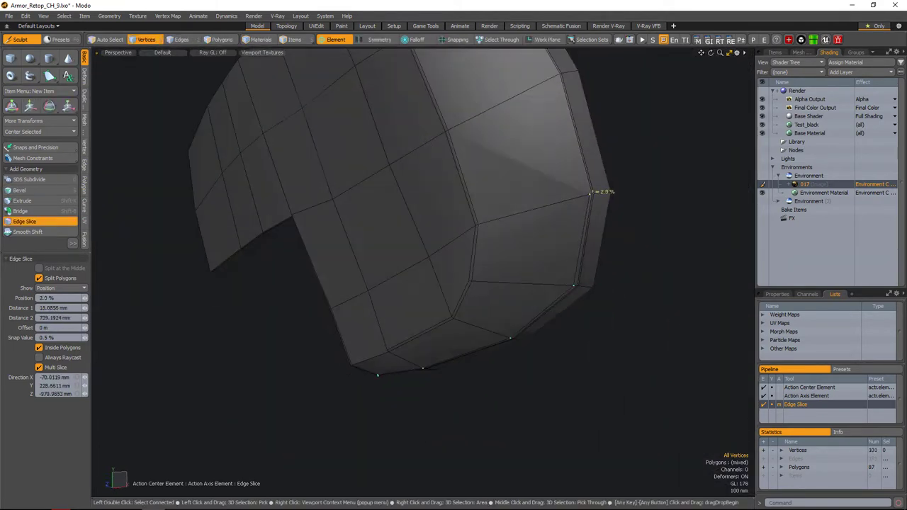
{"action": "left_click_drag", "start_coordinate": [590, 191], "coordinate": [504, 195], "text": "alt"}
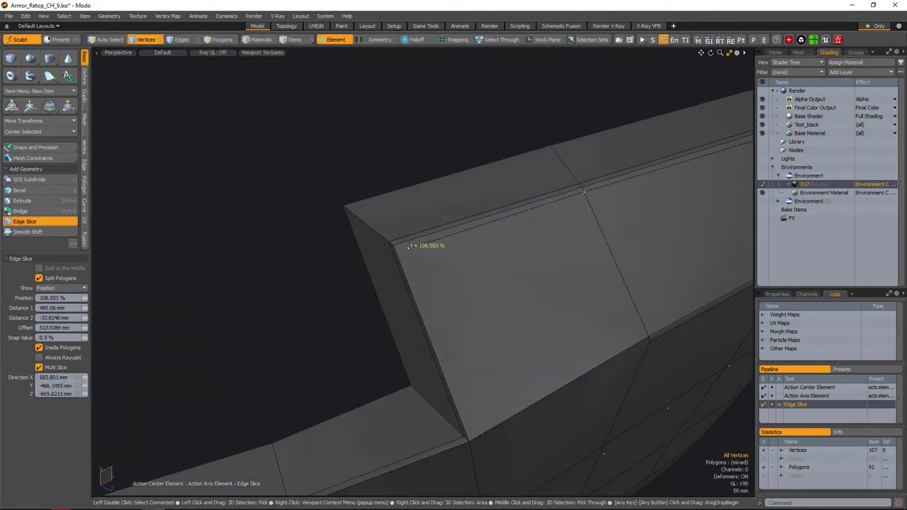
{"action": "left_click_drag", "start_coordinate": [394, 244], "coordinate": [449, 225], "text": "alt"}
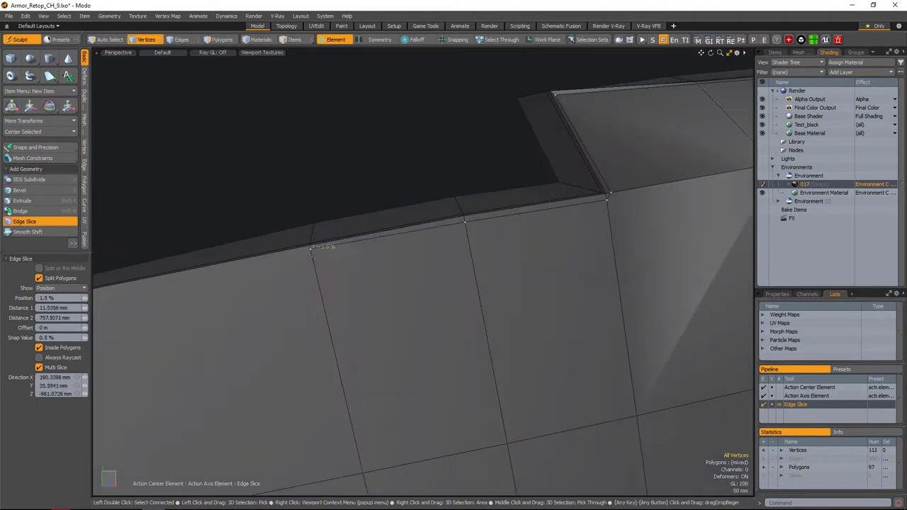
{"action": "left_click_drag", "start_coordinate": [312, 248], "coordinate": [447, 249], "text": "alt"}
{"action": "left_click", "coordinate": [288, 323]}
{"action": "scroll", "coordinate": [448, 248], "scroll_direction": "up", "scroll_amount": 5}
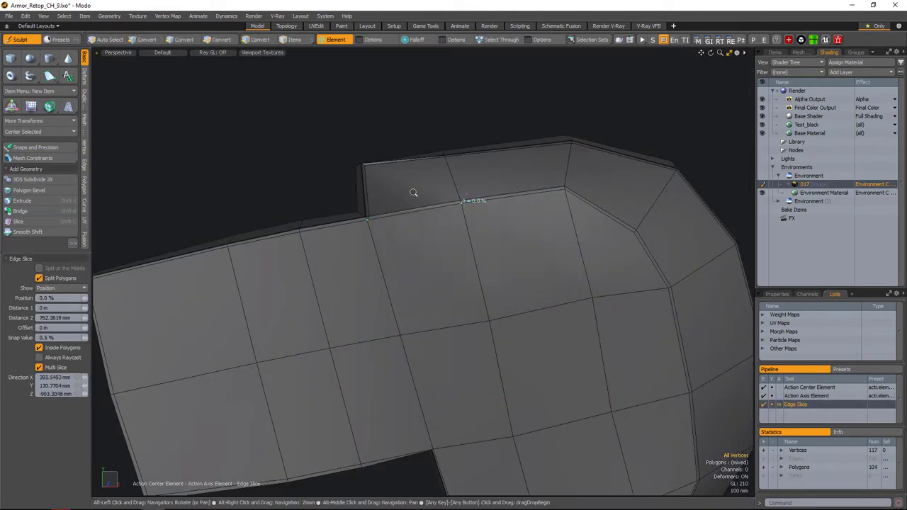
- Slice a supporting edge across the inset panel's side wall at the notch corner, at about 97.5%
{"action": "left_click_drag", "start_coordinate": [413, 193], "coordinate": [332, 292], "text": "alt"}
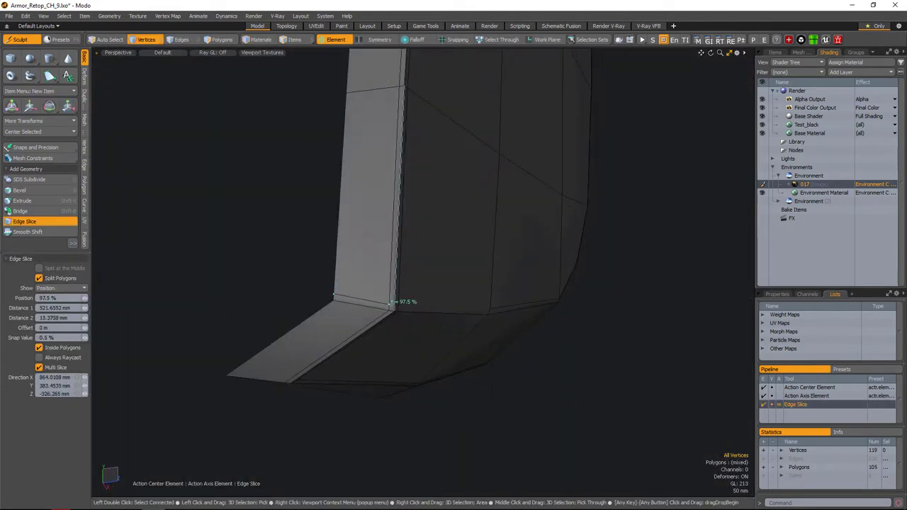
{"action": "left_click", "coordinate": [391, 303]}
{"action": "left_click_drag", "start_coordinate": [391, 303], "coordinate": [467, 319], "text": "alt"}
{"action": "key", "text": "space"}
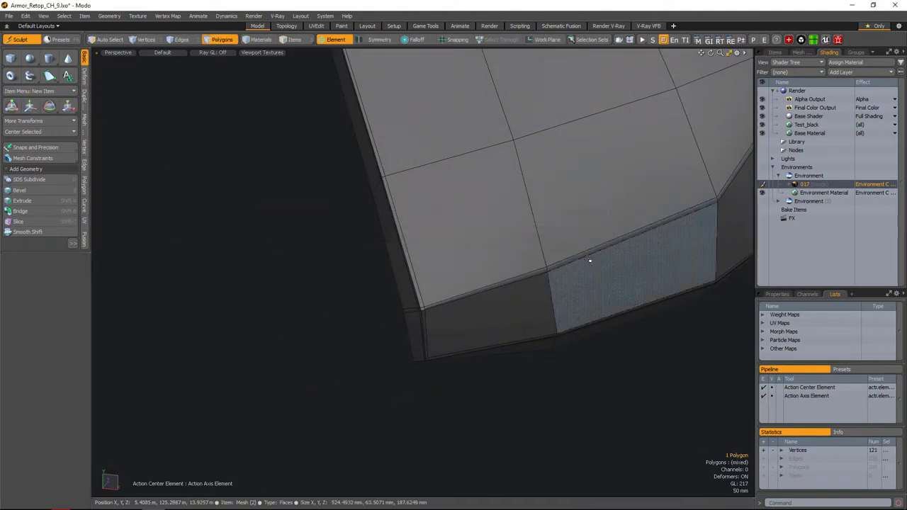
- Clean up the narrow rim polygons where the new cuts meet at the inset panel's corner
{"action": "left_click_drag", "start_coordinate": [589, 259], "coordinate": [461, 265], "text": "alt"}
{"action": "key", "text": "2"}
{"action": "key", "text": "Return"}
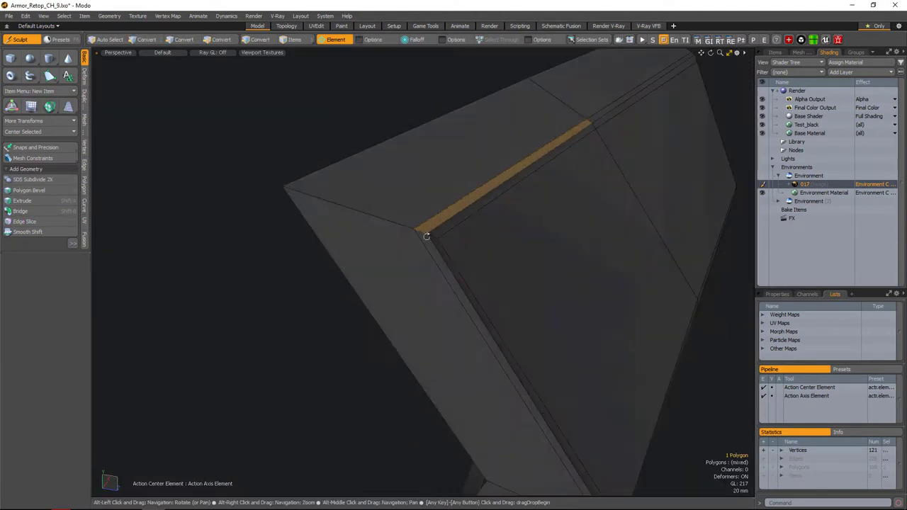
{"action": "mouse_move", "coordinate": [426, 236]}
{"action": "left_mouse_down", "text": "alt"}
{"action": "mouse_move", "coordinate": [486, 255]}
{"action": "mouse_move", "coordinate": [671, 225]}
{"action": "mouse_move", "coordinate": [416, 248]}
{"action": "mouse_move", "coordinate": [381, 287]}
{"action": "mouse_move", "coordinate": [474, 302]}
{"action": "mouse_move", "coordinate": [446, 245]}
{"action": "mouse_move", "coordinate": [418, 234]}
{"action": "left_mouse_up", "text": "alt"}
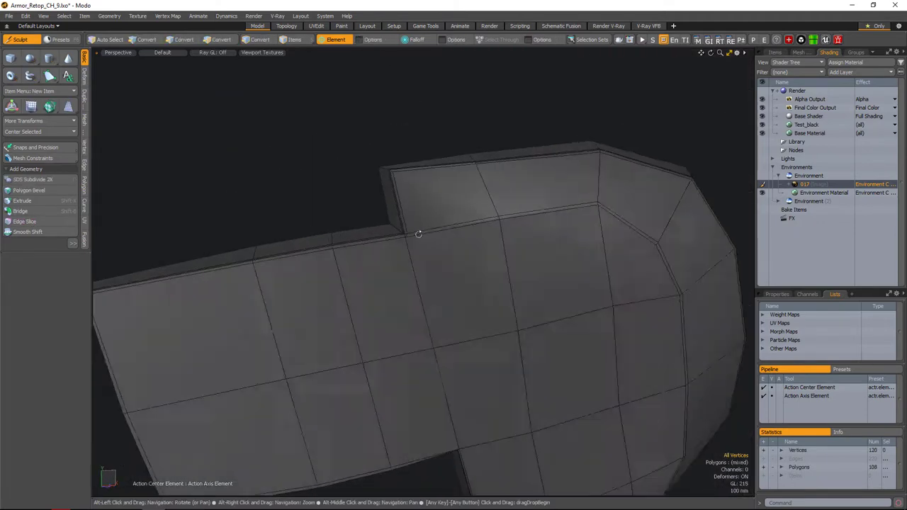
{"action": "scroll", "coordinate": [418, 234], "scroll_direction": "up", "scroll_amount": 3}
{"action": "mouse_move", "coordinate": [454, 257]}
{"action": "left_mouse_down", "text": "alt"}
{"action": "mouse_move", "coordinate": [436, 257]}
{"action": "mouse_move", "coordinate": [444, 256]}
{"action": "left_mouse_up", "text": "alt"}
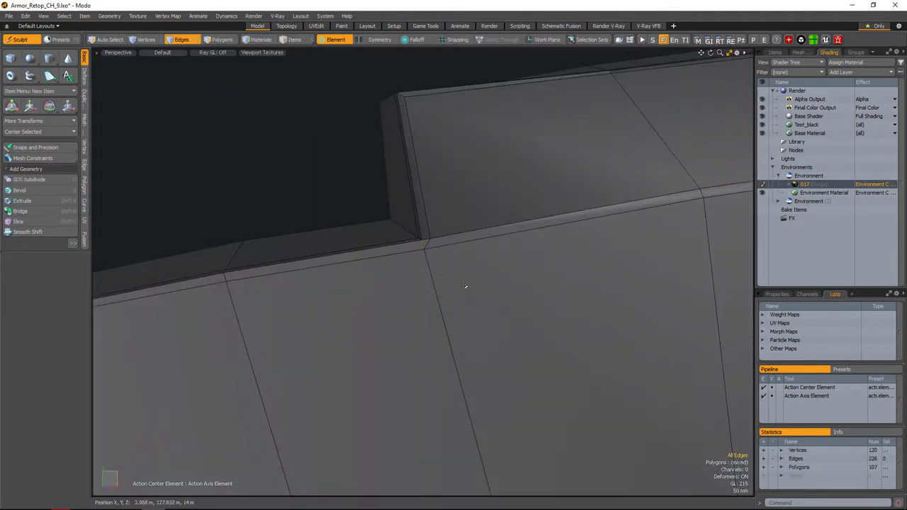
- Add a short loop slice beside the notch corner on the inset panel's upper bevel
{"action": "key", "text": "alt+c"}
{"action": "left_click_drag", "start_coordinate": [608, 390], "coordinate": [467, 269], "text": "alt"}
{"action": "key", "text": "space"}
{"action": "scroll", "coordinate": [475, 290], "scroll_direction": "down", "scroll_amount": 5}
{"action": "scroll", "coordinate": [439, 255], "scroll_direction": "up", "scroll_amount": 5}
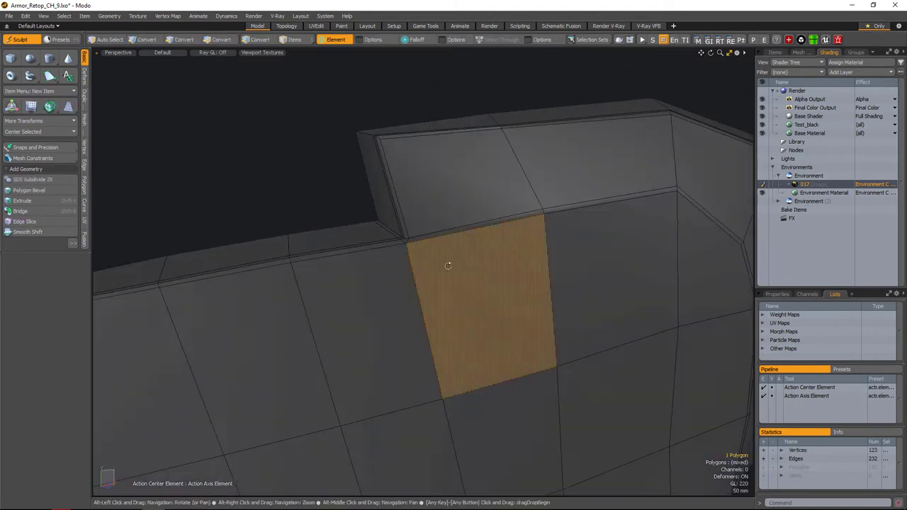
{"action": "scroll", "coordinate": [429, 243], "scroll_direction": "down", "scroll_amount": 5}
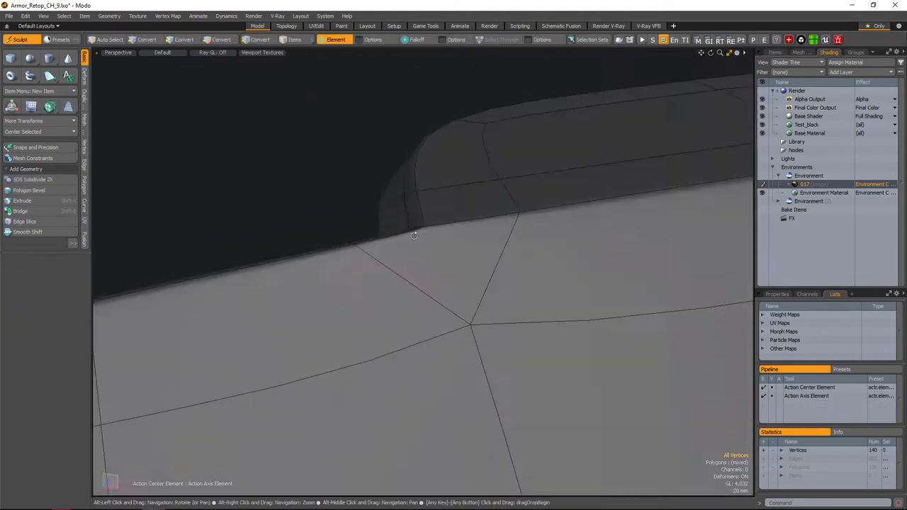
- Remove the extra edge loop running through the inset panel's notch corner and preview the panel subdivided
{"action": "left_click_drag", "start_coordinate": [429, 244], "coordinate": [397, 292], "text": "alt"}
{"action": "scroll", "coordinate": [396, 293], "scroll_direction": "down", "scroll_amount": 5}
{"action": "left_click_drag", "start_coordinate": [428, 234], "coordinate": [465, 320], "text": "alt"}
{"action": "scroll", "coordinate": [434, 257], "scroll_direction": "up", "scroll_amount": 5}
{"action": "key", "text": "2"}
{"action": "double_click", "coordinate": [434, 257]}
{"action": "key", "text": "Tab"}
{"action": "scroll", "coordinate": [474, 305], "scroll_direction": "down", "scroll_amount": 3}
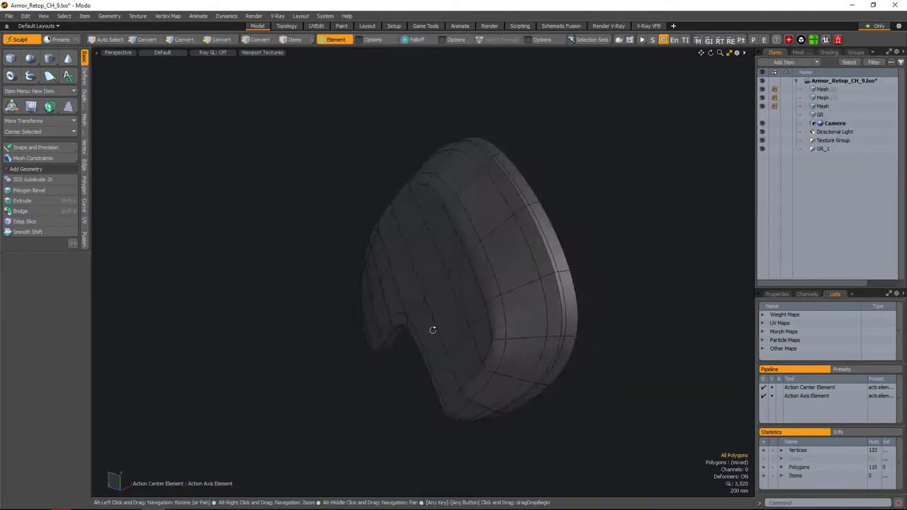
- Add a loop slice near the notch corner where the frame's groove steps around the inset panel, checking it with subdivision
{"action": "scroll", "coordinate": [412, 232], "scroll_direction": "up", "scroll_amount": 5}
{"action": "scroll", "coordinate": [492, 285], "scroll_direction": "down", "scroll_amount": 5}
{"action": "scroll", "coordinate": [469, 226], "scroll_direction": "up", "scroll_amount": 6}
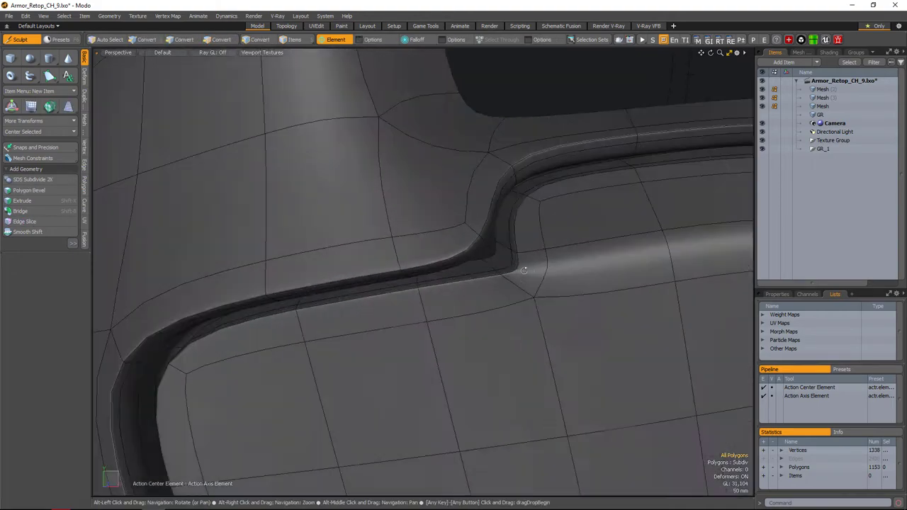
{"action": "scroll", "coordinate": [468, 226], "scroll_direction": "down", "scroll_amount": 3}
{"action": "left_click", "coordinate": [523, 258]}
{"action": "key", "text": "Tab"}
{"action": "left_click_drag", "start_coordinate": [545, 143], "coordinate": [411, 345], "text": "alt"}
{"action": "scroll", "coordinate": [439, 283], "scroll_direction": "up", "scroll_amount": 3}
{"action": "key", "text": "alt+c"}
{"action": "left_click", "coordinate": [435, 289]}
{"action": "key", "text": "space"}
{"action": "key", "text": "Tab"}
{"action": "scroll", "coordinate": [474, 284], "scroll_direction": "down", "scroll_amount": 6}
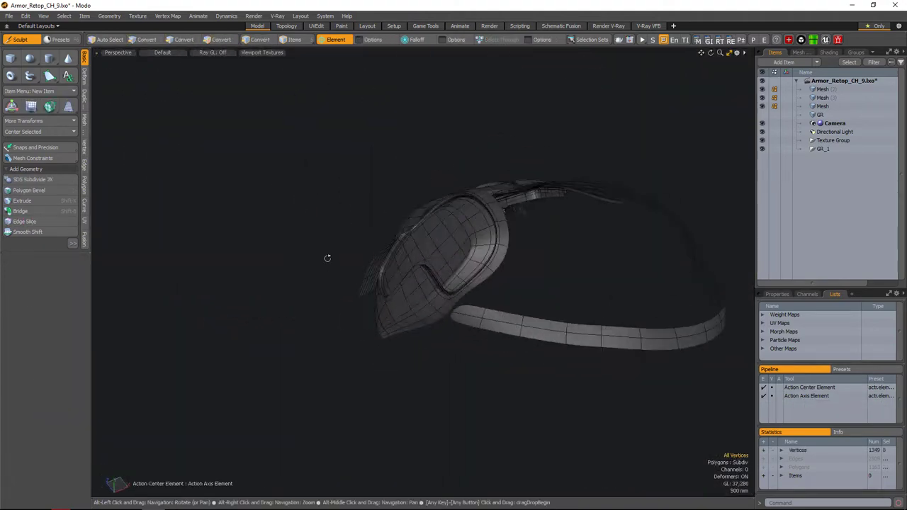
- Slide the supporting edge loop at the groove's corner by about 3% and check the subdivided result
{"action": "scroll", "coordinate": [490, 285], "scroll_direction": "up", "scroll_amount": 10}
{"action": "key", "text": "Tab"}
{"action": "scroll", "coordinate": [450, 314], "scroll_direction": "up", "scroll_amount": 4}
{"action": "key", "text": "2"}
{"action": "double_click", "coordinate": [354, 269]}
{"action": "key", "text": "alt+s"}
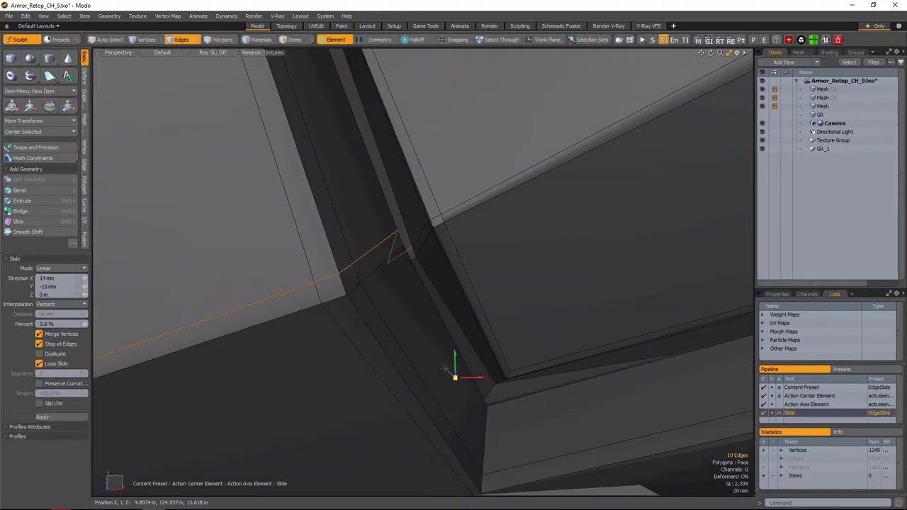
{"action": "scroll", "coordinate": [445, 369], "scroll_direction": "down", "scroll_amount": 4}
{"action": "key", "text": "space"}
{"action": "key", "text": "Tab"}
{"action": "left_click_drag", "start_coordinate": [435, 324], "coordinate": [456, 275], "text": "alt"}
{"action": "key", "text": "Tab"}
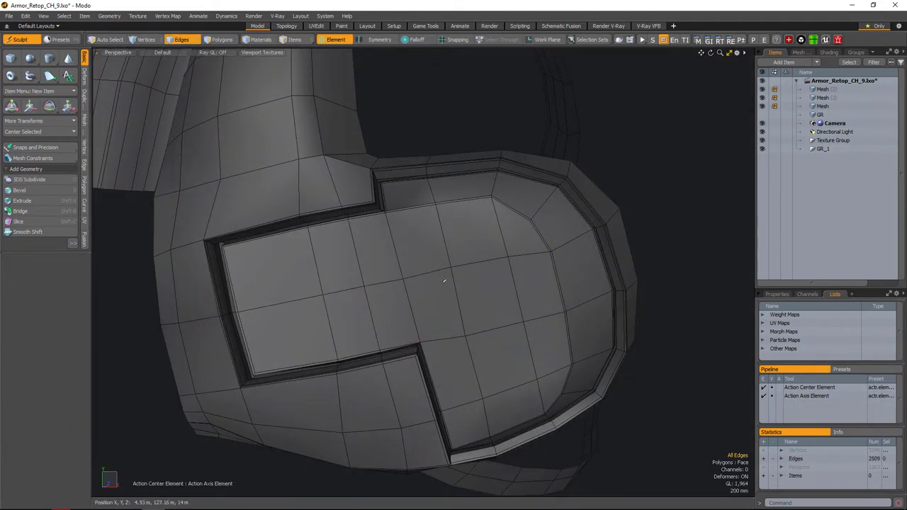
- Loop slice the frame polygons between the arm and the notch at 60%
{"action": "left_click_drag", "start_coordinate": [491, 281], "coordinate": [432, 212], "text": "alt"}
{"action": "scroll", "coordinate": [461, 294], "scroll_direction": "up", "scroll_amount": 5}
{"action": "scroll", "coordinate": [452, 280], "scroll_direction": "up", "scroll_amount": 3}
{"action": "key", "text": "3"}
{"action": "left_click", "coordinate": [432, 212]}
{"action": "key", "text": "alt+c"}
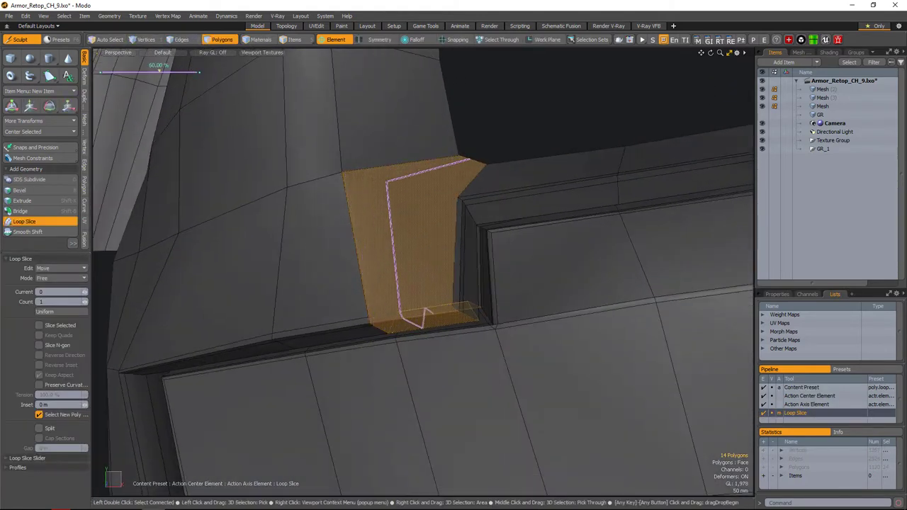
{"action": "scroll", "coordinate": [466, 310], "scroll_direction": "up", "scroll_amount": 5}
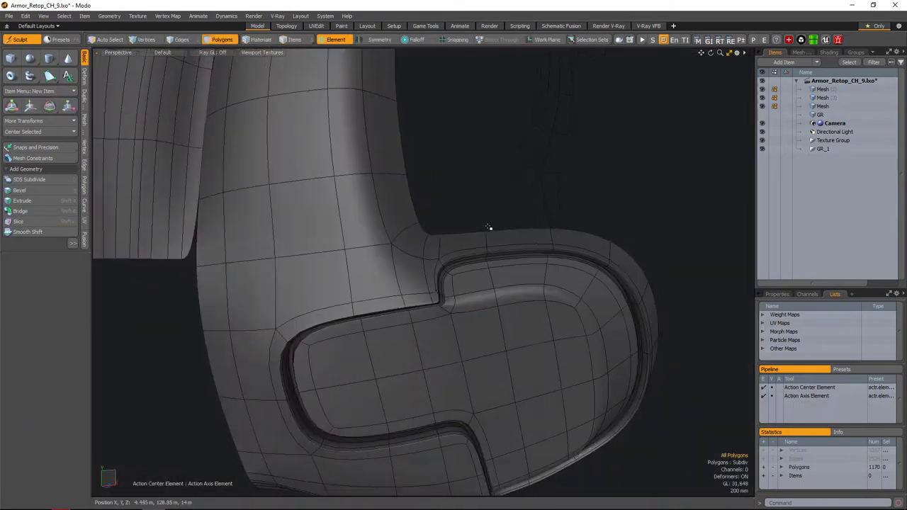
- Slide the vertex at the inner corner where the arm meets the frame by about 5.5%
{"action": "left_click_drag", "start_coordinate": [489, 227], "coordinate": [457, 253], "text": "alt"}
{"action": "key", "text": "Tab"}
{"action": "scroll", "coordinate": [458, 267], "scroll_direction": "up", "scroll_amount": 2}
{"action": "left_click", "coordinate": [458, 267]}
{"action": "key", "text": "alt+s"}
{"action": "scroll", "coordinate": [430, 279], "scroll_direction": "down", "scroll_amount": 1}
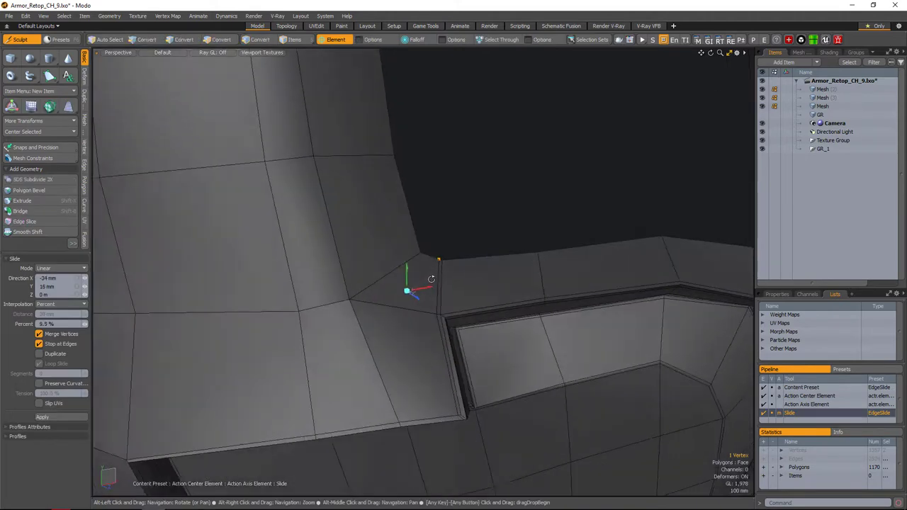
{"action": "key", "text": "space"}
{"action": "scroll", "coordinate": [431, 278], "scroll_direction": "down", "scroll_amount": 6}
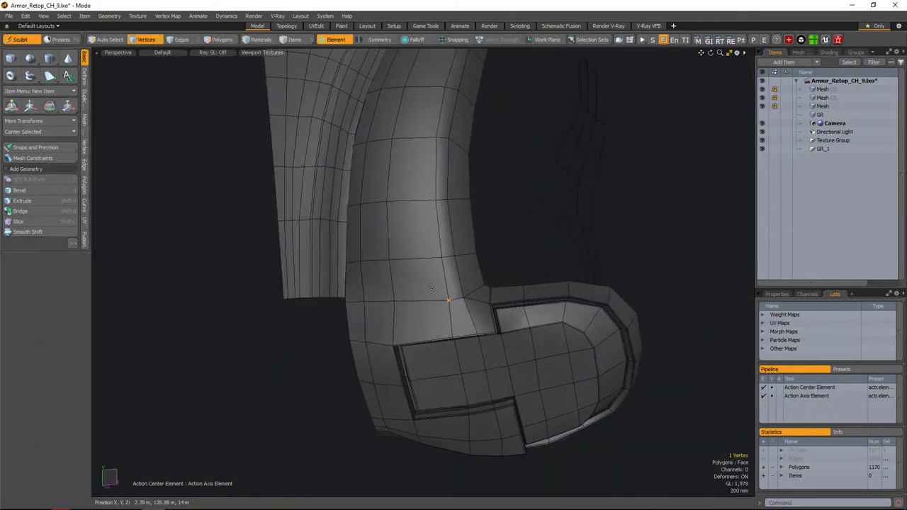
- Even out the arm's edge flow above the recess by sliding its vertices and the short vertical edge
{"action": "left_click_drag", "start_coordinate": [446, 289], "coordinate": [531, 292], "text": "alt"}
{"action": "key", "text": "shift+c"}
{"action": "left_click", "coordinate": [377, 303]}
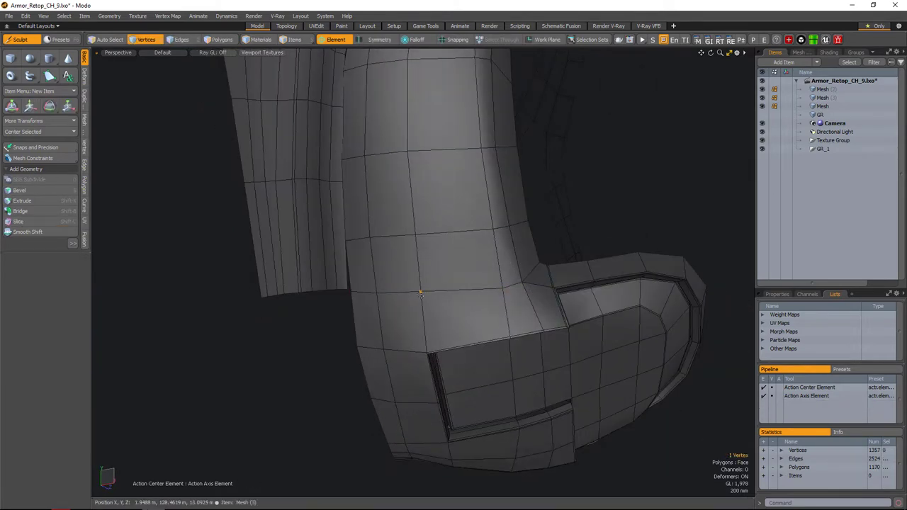
{"action": "left_click_drag", "start_coordinate": [421, 294], "coordinate": [560, 289], "text": "alt"}
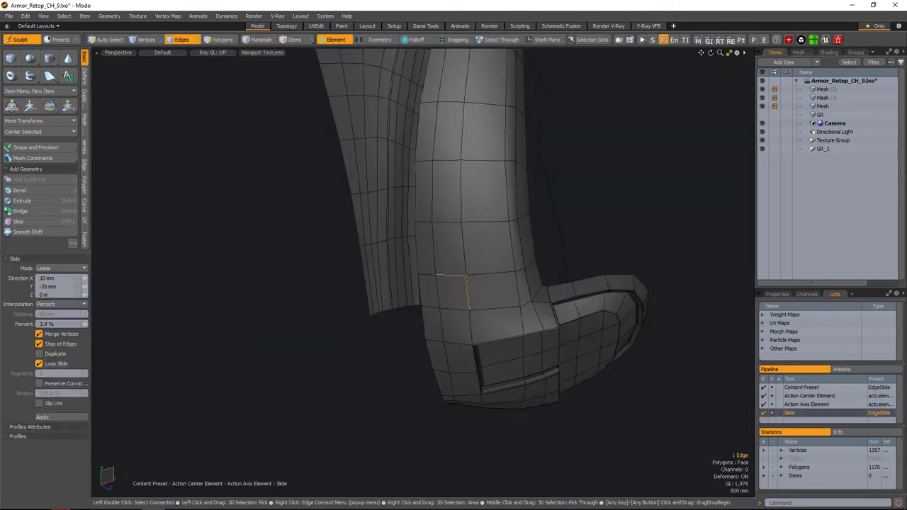
{"action": "left_click_drag", "start_coordinate": [496, 292], "coordinate": [463, 273], "text": "alt"}
{"action": "key", "text": "space"}
{"action": "key", "text": "Tab"}
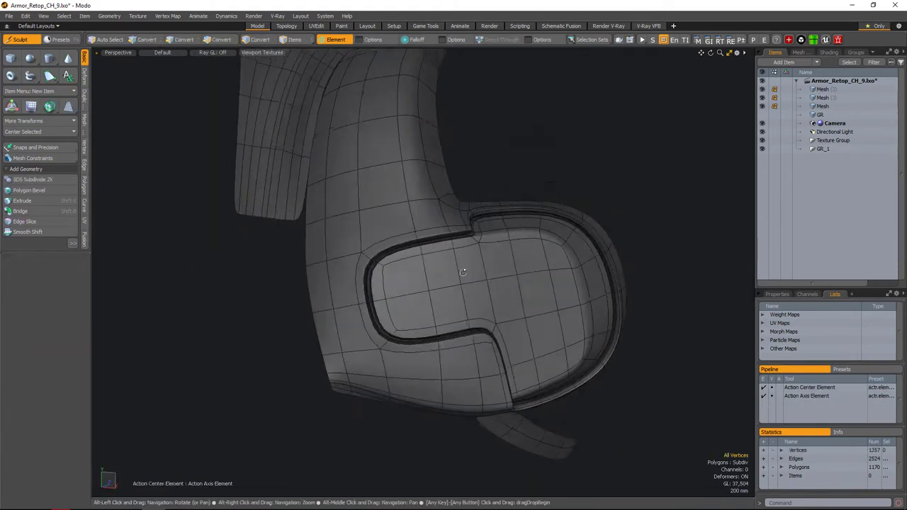
- Add loop slices at 50% through the arm strip, the inset panel's end column and the lower frame section in line with it
{"action": "key", "text": "Tab"}
{"action": "left_click_drag", "start_coordinate": [444, 317], "coordinate": [475, 296], "text": "alt"}
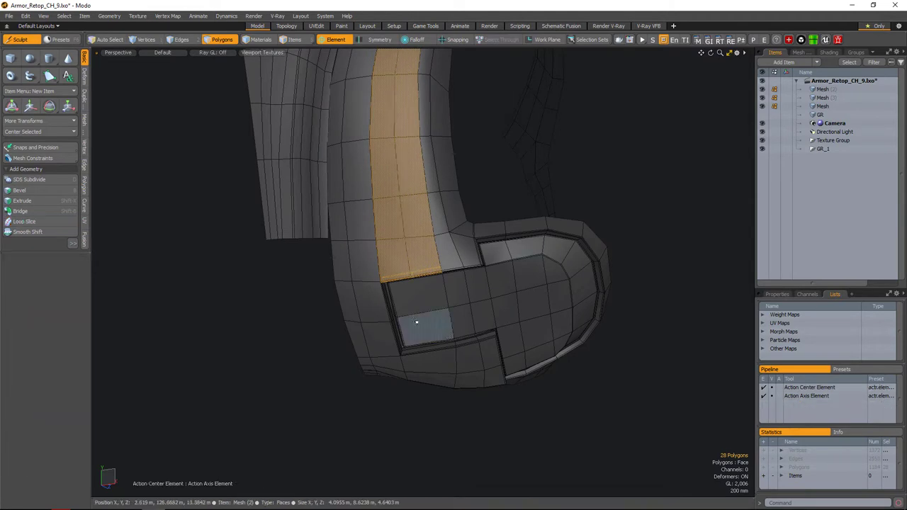
{"action": "left_click", "coordinate": [416, 323]}
{"action": "key", "text": "alt+c"}
{"action": "scroll", "coordinate": [416, 322], "scroll_direction": "up", "scroll_amount": 5}
{"action": "scroll", "coordinate": [446, 324], "scroll_direction": "down", "scroll_amount": 5}
{"action": "left_click_drag", "start_coordinate": [446, 324], "coordinate": [459, 324], "text": "alt"}
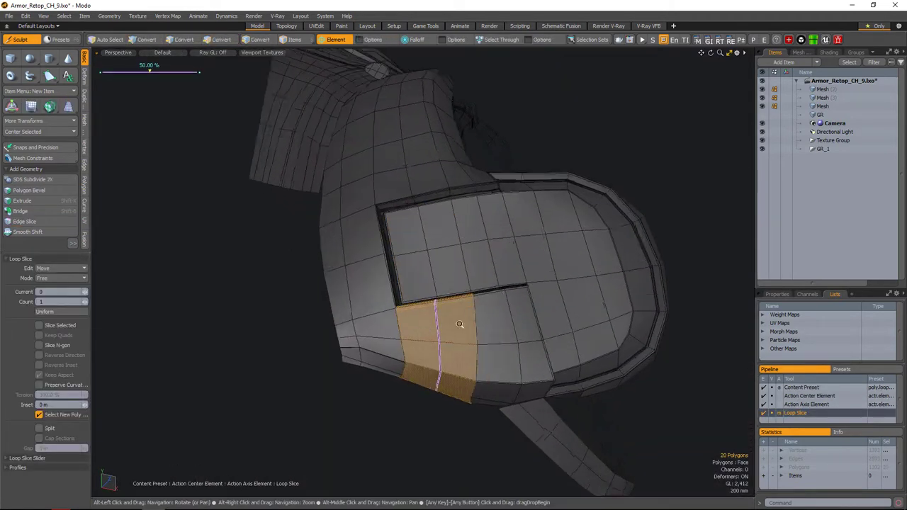
{"action": "key", "text": "space"}
{"action": "scroll", "coordinate": [459, 324], "scroll_direction": "down", "scroll_amount": 5}
{"action": "key", "text": "Tab"}
{"action": "left_click_drag", "start_coordinate": [330, 374], "coordinate": [369, 372], "text": "alt"}
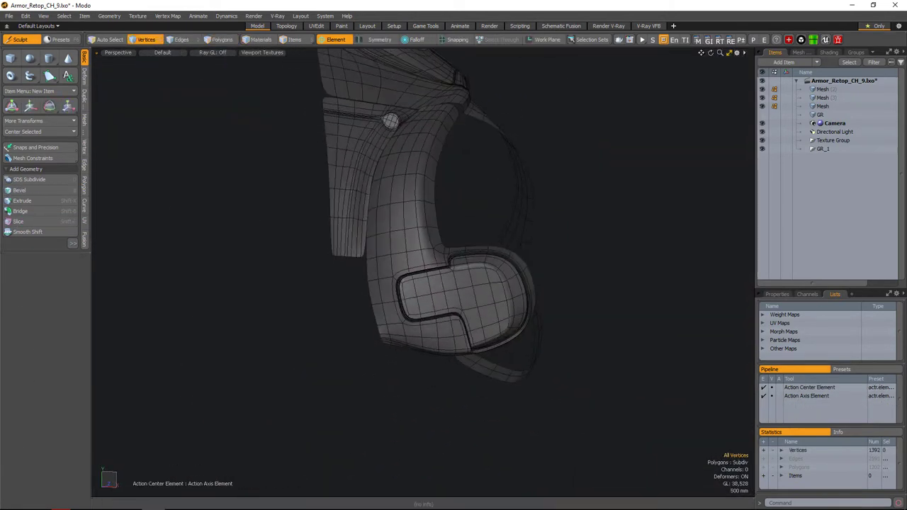
- Move the vertices at the two rounded end corners of the recess about 20 mm in Y
{"action": "scroll", "coordinate": [391, 291], "scroll_direction": "up", "scroll_amount": 3}
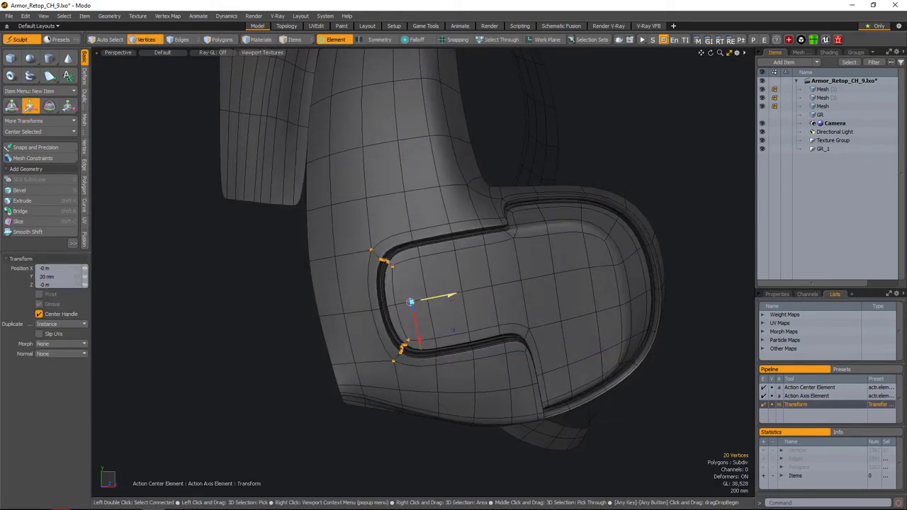
{"action": "left_click_drag", "start_coordinate": [419, 241], "coordinate": [454, 290], "text": "alt"}
{"action": "key", "text": "space"}
{"action": "key", "text": "space"}
{"action": "scroll", "coordinate": [417, 359], "scroll_direction": "down", "scroll_amount": 4}
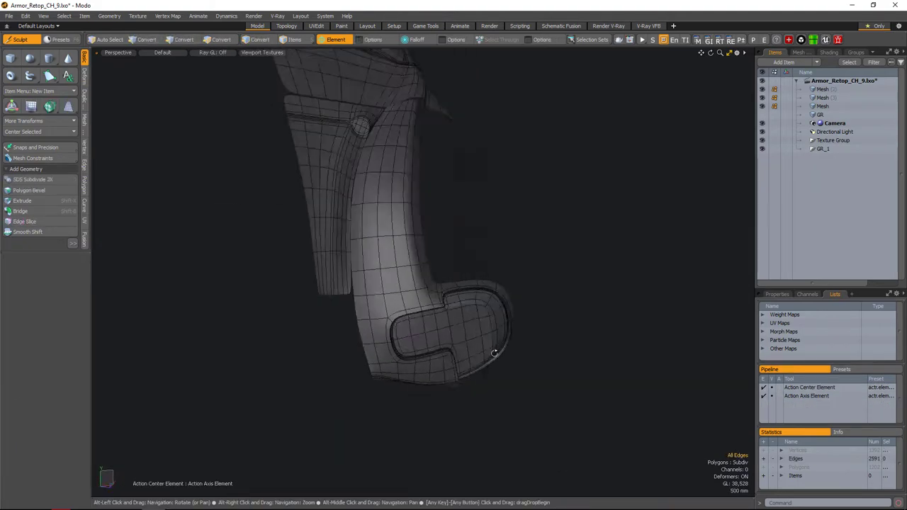
- Loop slice the inset panel's bevelled border strip at 50% and preview the subdivided shape
{"action": "left_click_drag", "start_coordinate": [448, 409], "coordinate": [436, 304], "text": "alt"}
{"action": "key", "text": "Tab"}
{"action": "scroll", "coordinate": [511, 371], "scroll_direction": "up", "scroll_amount": 3}
{"action": "key", "text": "3"}
{"action": "key", "text": "alt+c"}
{"action": "left_click", "coordinate": [381, 336]}
{"action": "scroll", "coordinate": [486, 313], "scroll_direction": "up", "scroll_amount": 5}
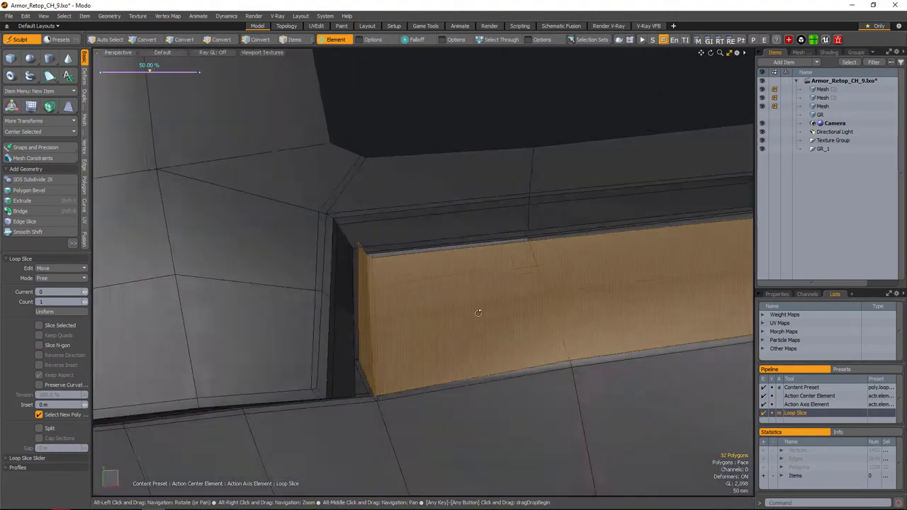
{"action": "left_click_drag", "start_coordinate": [475, 314], "coordinate": [397, 334], "text": "alt"}
{"action": "key", "text": "space"}
{"action": "key", "text": "Tab"}
{"action": "left_click_drag", "start_coordinate": [418, 280], "coordinate": [486, 327], "text": "alt"}
{"action": "key", "text": "Tab"}
- Loop slice the frame section just past the notch corner at 50% and return to the subdivided view
{"action": "scroll", "coordinate": [489, 293], "scroll_direction": "down", "scroll_amount": 5}
{"action": "key", "text": "Tab"}
{"action": "key", "text": "Tab"}
{"action": "scroll", "coordinate": [457, 262], "scroll_direction": "up", "scroll_amount": 5}
{"action": "left_click", "coordinate": [457, 262]}
{"action": "key", "text": "alt+c"}
{"action": "scroll", "coordinate": [458, 263], "scroll_direction": "down", "scroll_amount": 4}
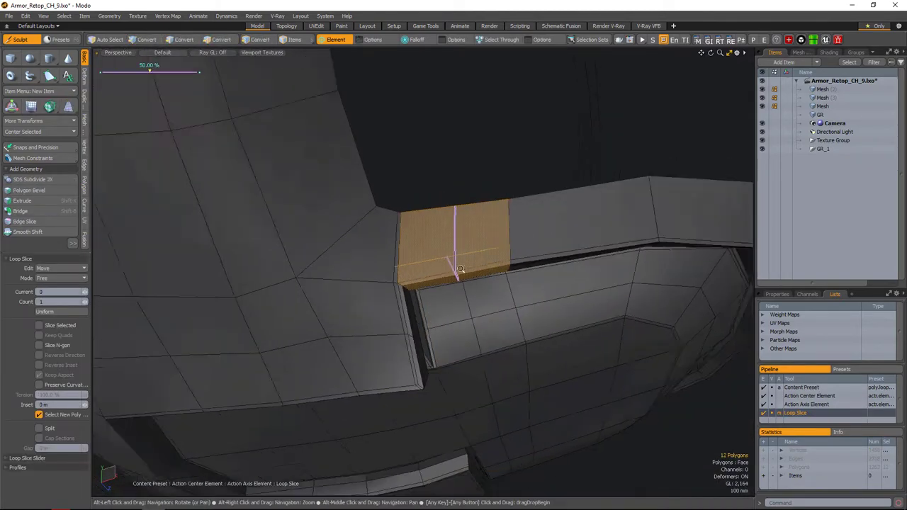
{"action": "mouse_move", "coordinate": [457, 263]}
{"action": "left_mouse_down", "text": "alt"}
{"action": "mouse_move", "coordinate": [472, 334]}
{"action": "mouse_move", "coordinate": [517, 347]}
{"action": "mouse_move", "coordinate": [515, 307]}
{"action": "mouse_move", "coordinate": [506, 334]}
{"action": "mouse_move", "coordinate": [449, 273]}
{"action": "mouse_move", "coordinate": [425, 132]}
{"action": "left_mouse_up", "text": "alt"}
{"action": "scroll", "coordinate": [472, 334], "scroll_direction": "up", "scroll_amount": 5}
{"action": "key", "text": "space"}
{"action": "scroll", "coordinate": [522, 333], "scroll_direction": "down", "scroll_amount": 4}
{"action": "key", "text": "Tab"}
{"action": "scroll", "coordinate": [518, 348], "scroll_direction": "down", "scroll_amount": 3}
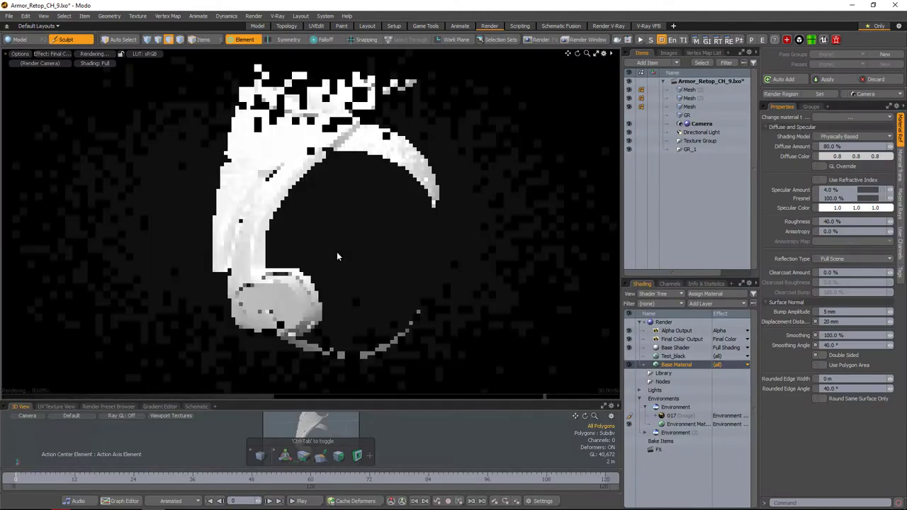
- Examine the rendered armor from several angles, checking the smoothness of the inset panel and its frame
{"action": "left_click_drag", "start_coordinate": [453, 376], "coordinate": [400, 284], "text": "alt"}
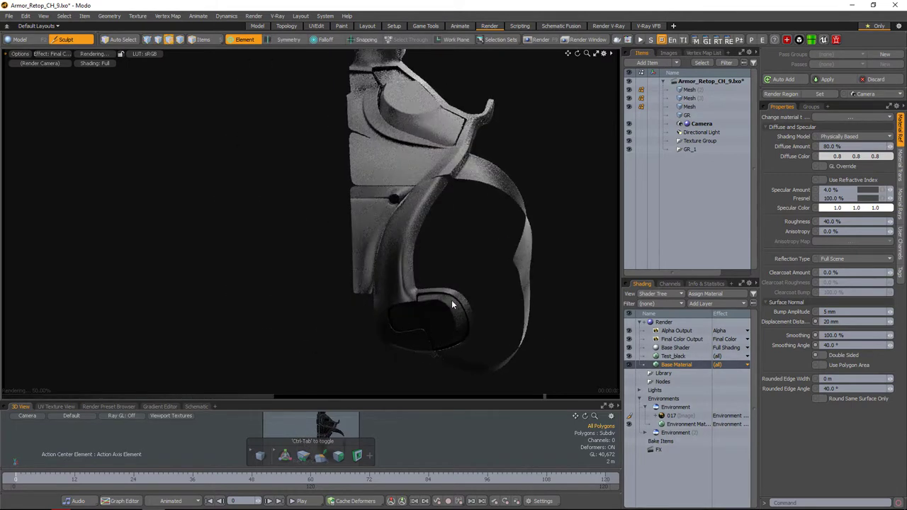
{"action": "left_click_drag", "start_coordinate": [582, 292], "coordinate": [391, 337], "text": "alt"}
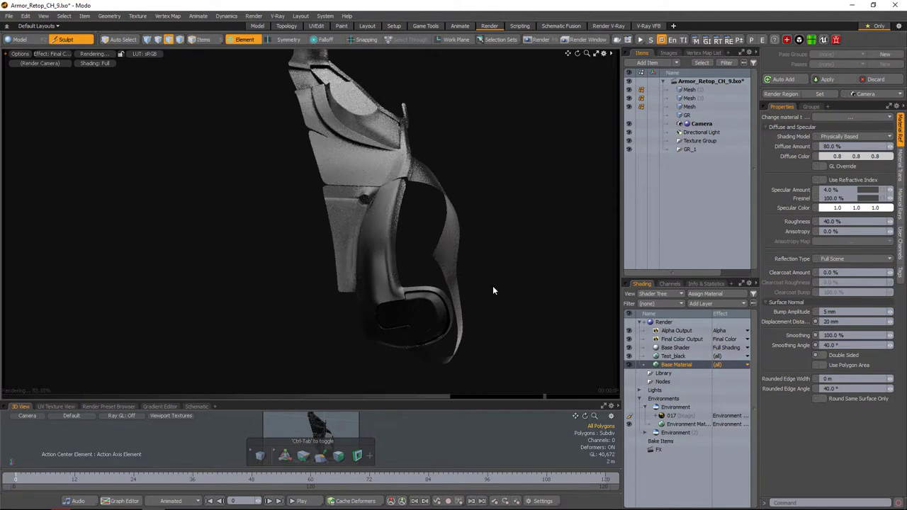
{"action": "left_click_drag", "start_coordinate": [515, 292], "coordinate": [533, 305], "text": "alt"}
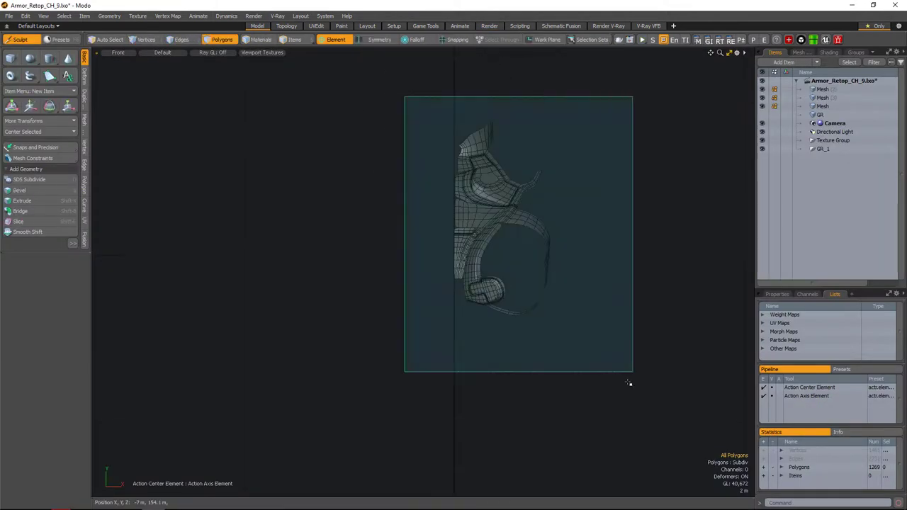
- Mirror the armor half across the vertical centre line and check the complete symmetrical shape
{"action": "left_click", "coordinate": [569, 349]}
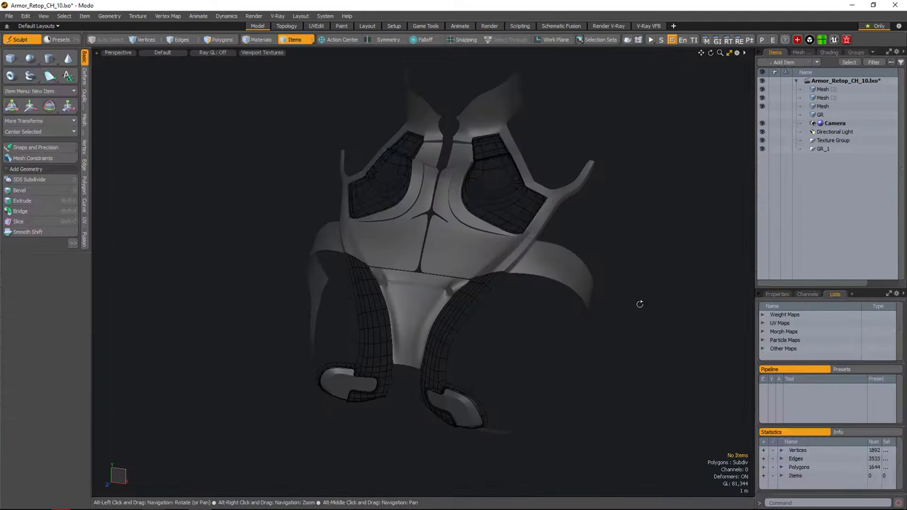
{"action": "scroll", "coordinate": [528, 292], "scroll_direction": "up", "scroll_amount": 10}
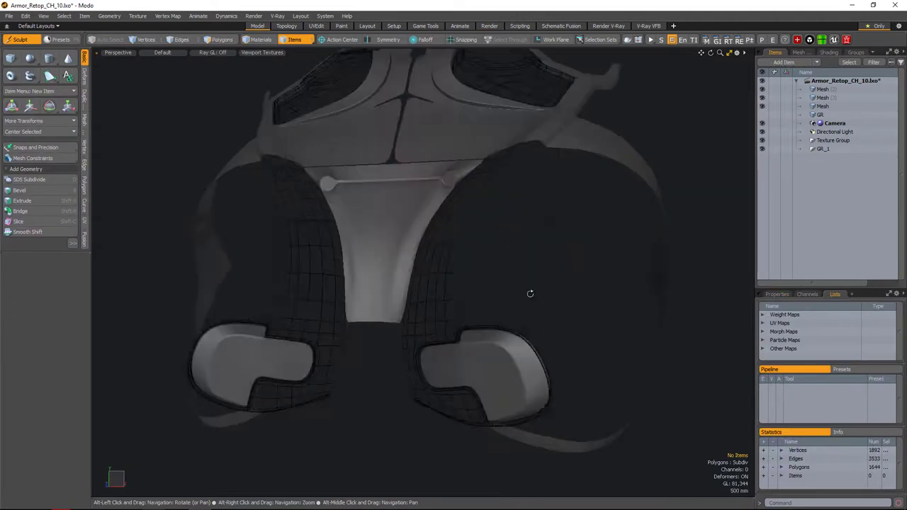
{"action": "left_click_drag", "start_coordinate": [543, 372], "coordinate": [542, 319], "text": "alt"}
- Delete the mirrored half of the main armor mesh that contains the lower inset panel
{"action": "key", "text": "3"}
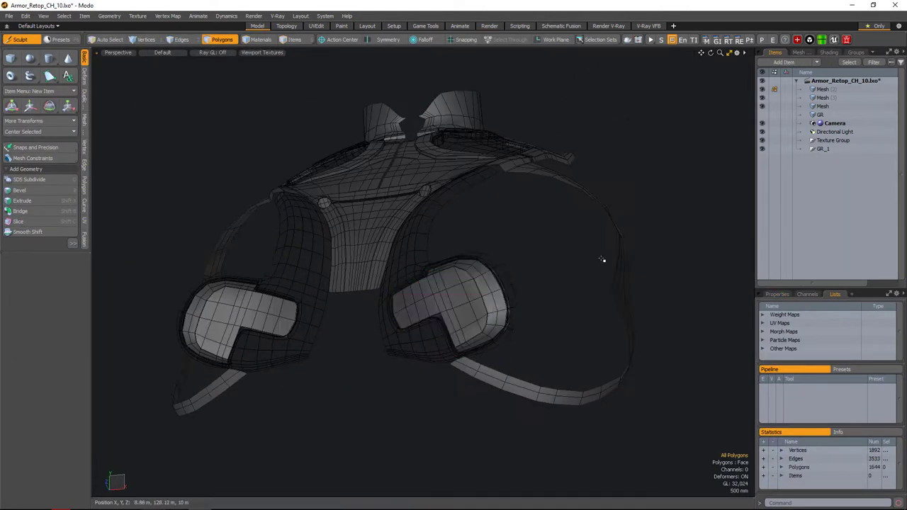
{"action": "left_click", "coordinate": [822, 89]}
{"action": "double_click", "coordinate": [443, 301]}
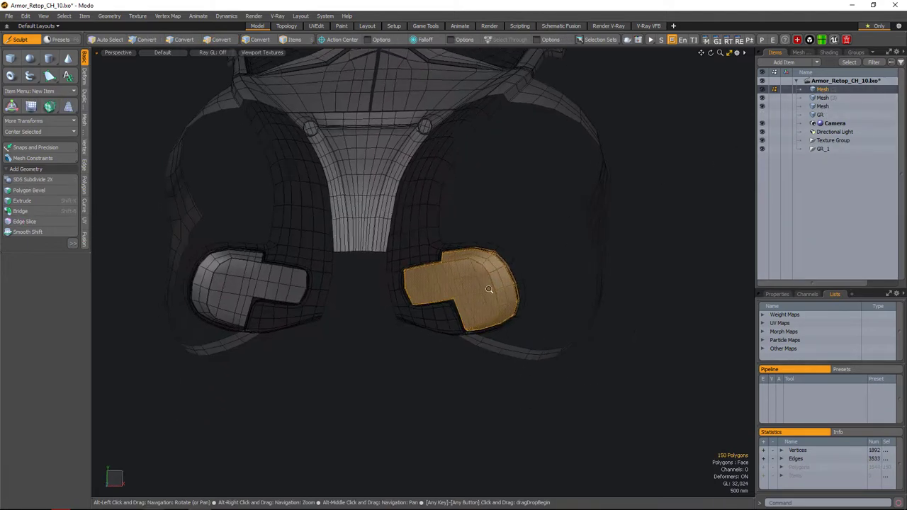
{"action": "key", "text": "ctrl+space"}
{"action": "left_click", "coordinate": [522, 357]}
{"action": "left_click_drag", "start_coordinate": [227, 85], "coordinate": [450, 471]}
{"action": "key", "text": "Delete"}
- Remove the mirrored half of the frame mesh and select the mirrored upper chest pad in the remaining mesh
{"action": "scroll", "coordinate": [489, 211], "scroll_direction": "up", "scroll_amount": 5}
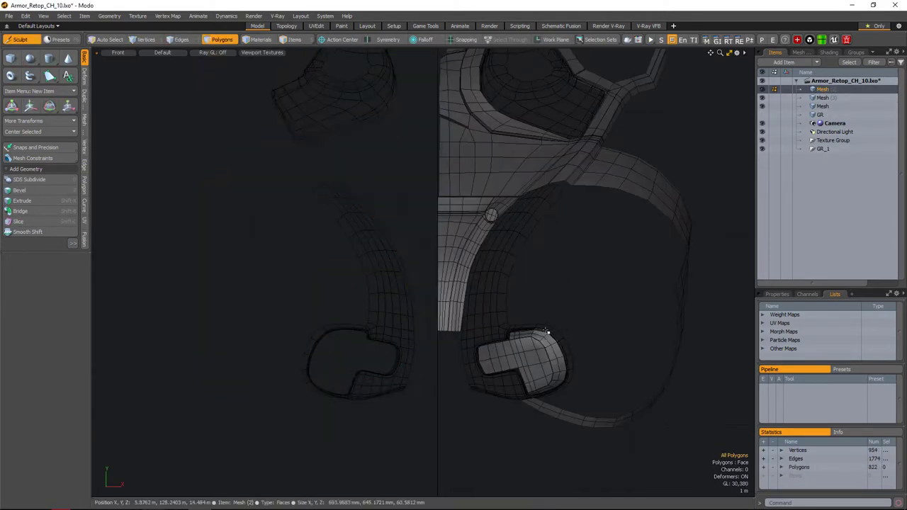
{"action": "left_click_drag", "start_coordinate": [490, 210], "coordinate": [548, 286], "text": "alt"}
{"action": "left_click", "coordinate": [822, 97]}
{"action": "left_click", "coordinate": [822, 106]}
{"action": "double_click", "coordinate": [414, 186]}
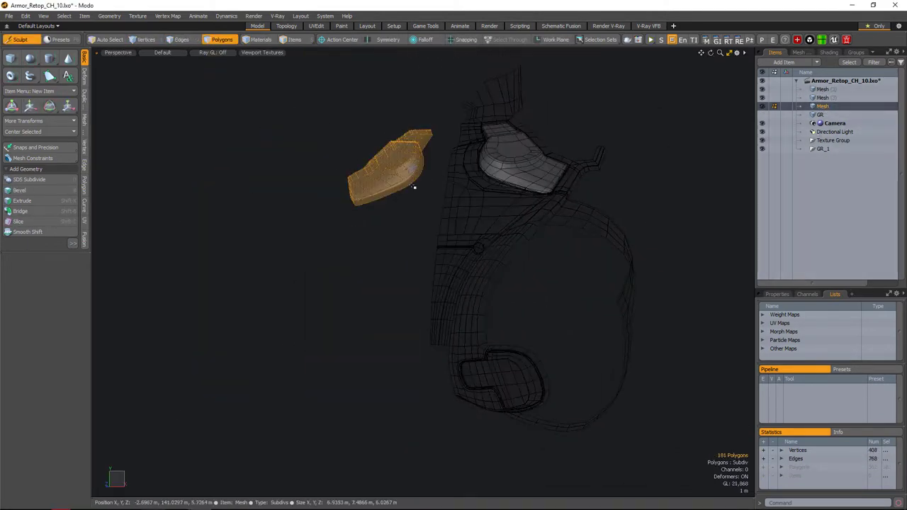
{"action": "left_click_drag", "start_coordinate": [432, 260], "coordinate": [594, 259], "text": "alt"}
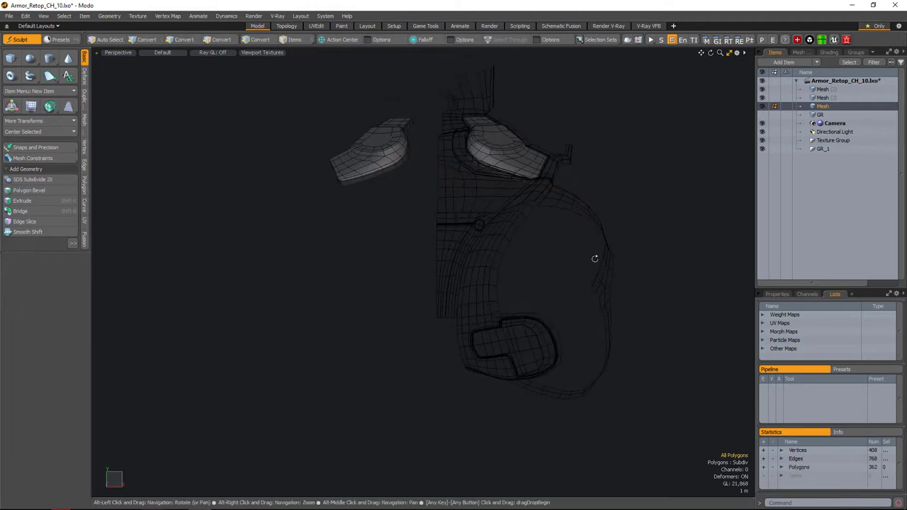
- Move the lower inset panel's polygons out of the main armor mesh and into the surrounding frame's mesh
{"action": "left_click", "coordinate": [822, 89]}
{"action": "double_click", "coordinate": [516, 283]}
{"action": "left_click", "coordinate": [822, 97]}
{"action": "double_click", "coordinate": [516, 273]}
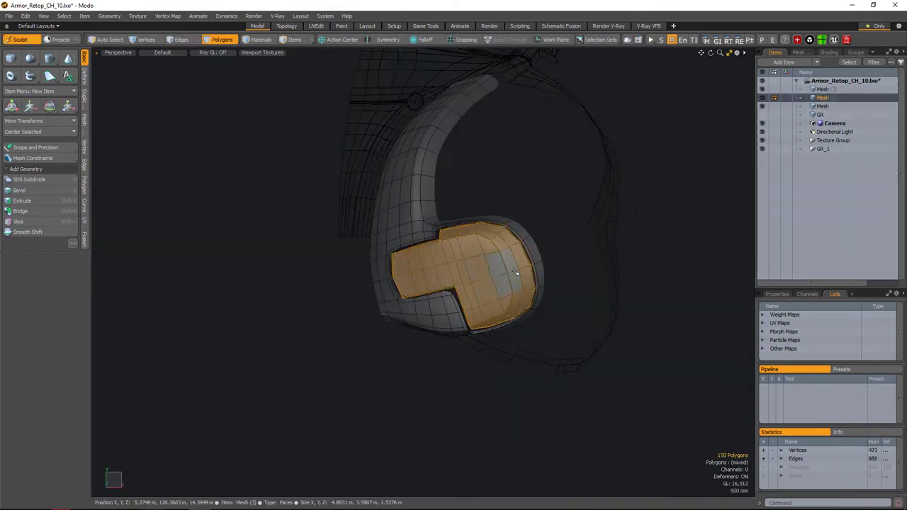
{"action": "left_click", "coordinate": [822, 89], "text": "shift"}
{"action": "left_click_drag", "start_coordinate": [567, 234], "coordinate": [522, 297], "text": "alt"}
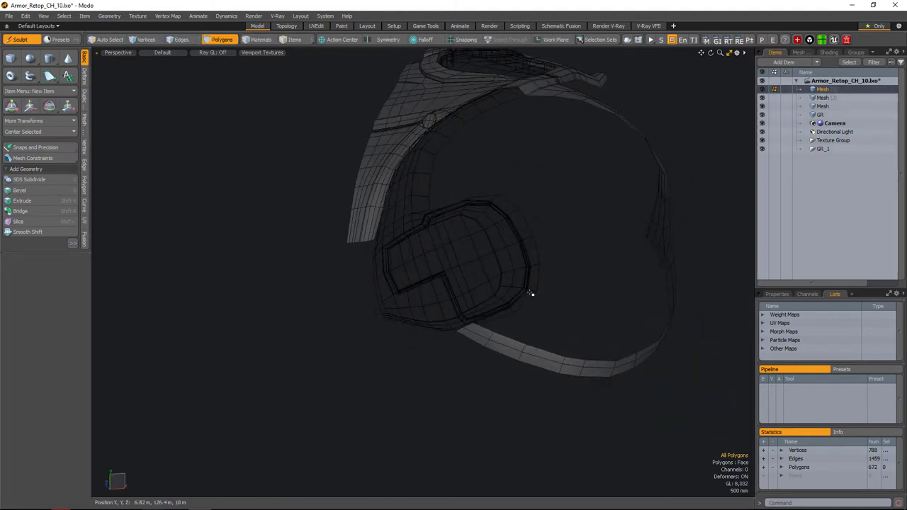
- Extend new polygons from the frame's outer border over the sculpted chest cup with the Topology Pen
{"action": "key", "text": "ctrl+Tab"}
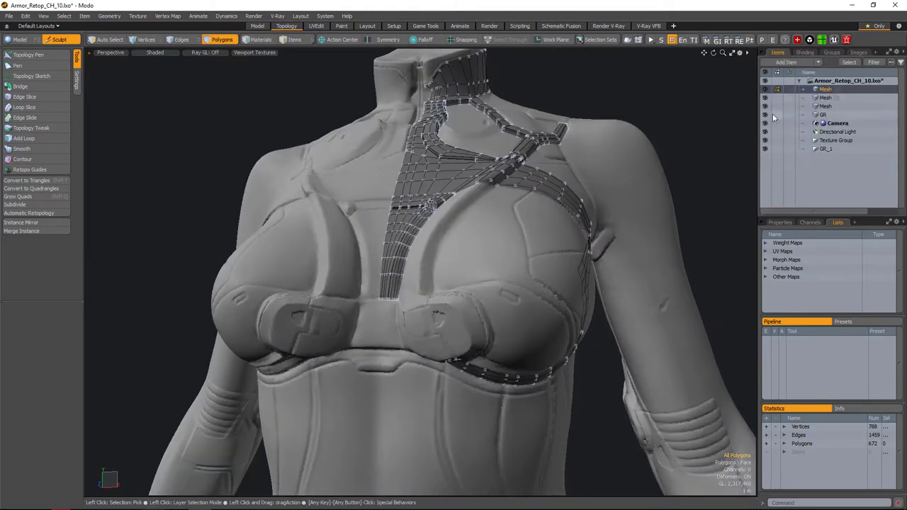
{"action": "left_click", "coordinate": [824, 98]}
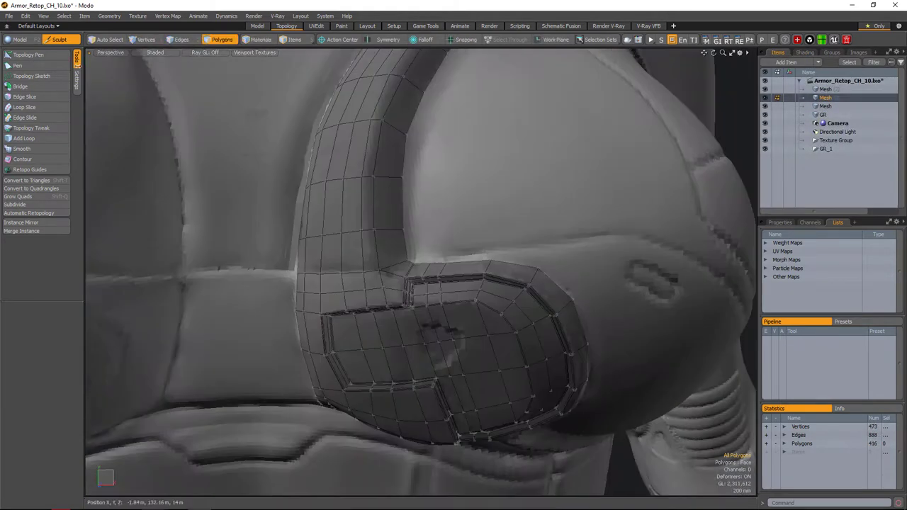
{"action": "left_click", "coordinate": [27, 55]}
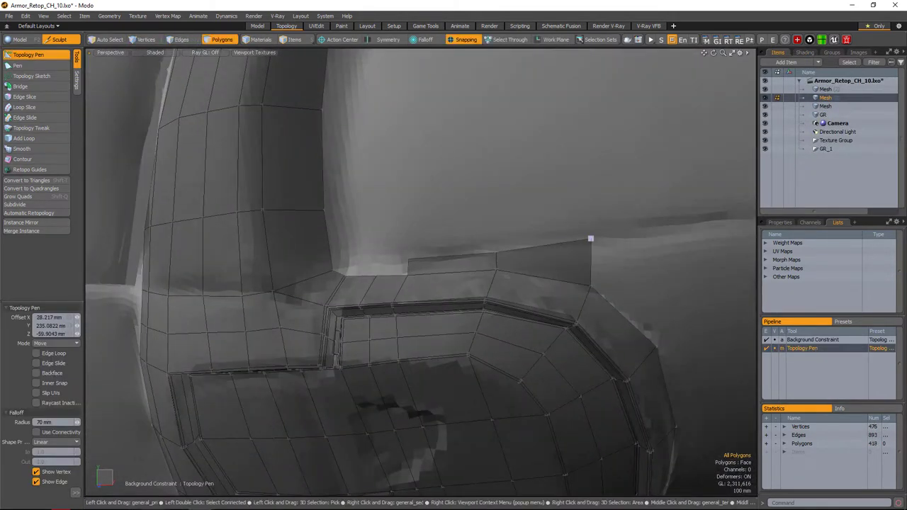
{"action": "left_click", "coordinate": [591, 239]}
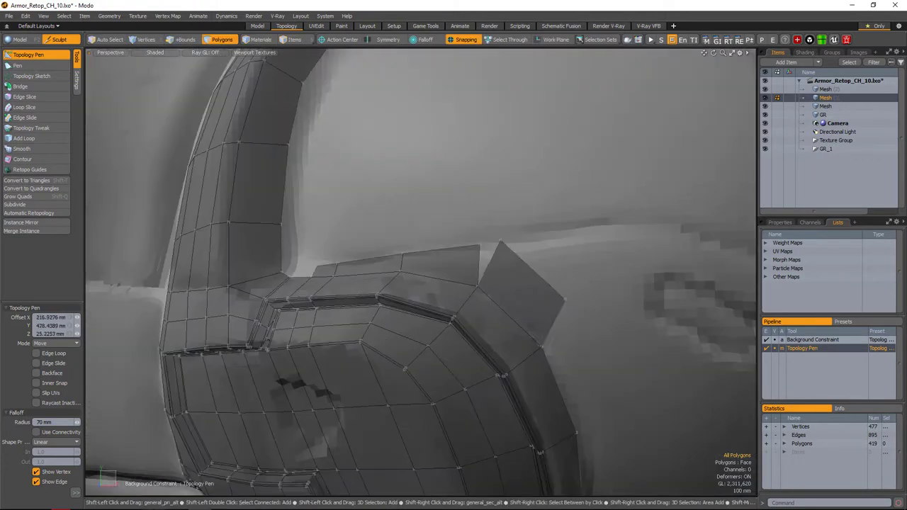
{"action": "left_click_drag", "start_coordinate": [538, 270], "coordinate": [482, 317], "text": "shift"}
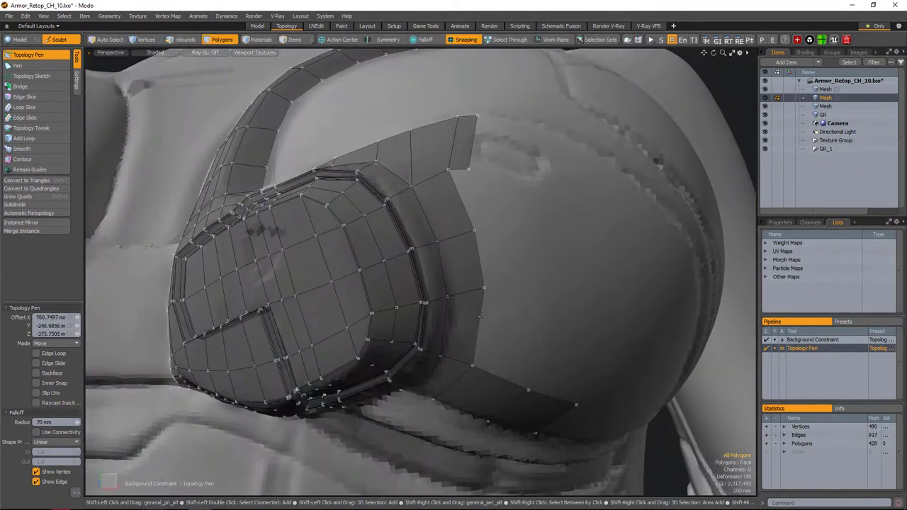
- Add further quads outward from the frame and continue the polygon strip along the cup's upper and outer seam
{"action": "left_click_drag", "start_coordinate": [547, 307], "coordinate": [466, 263], "text": "alt"}
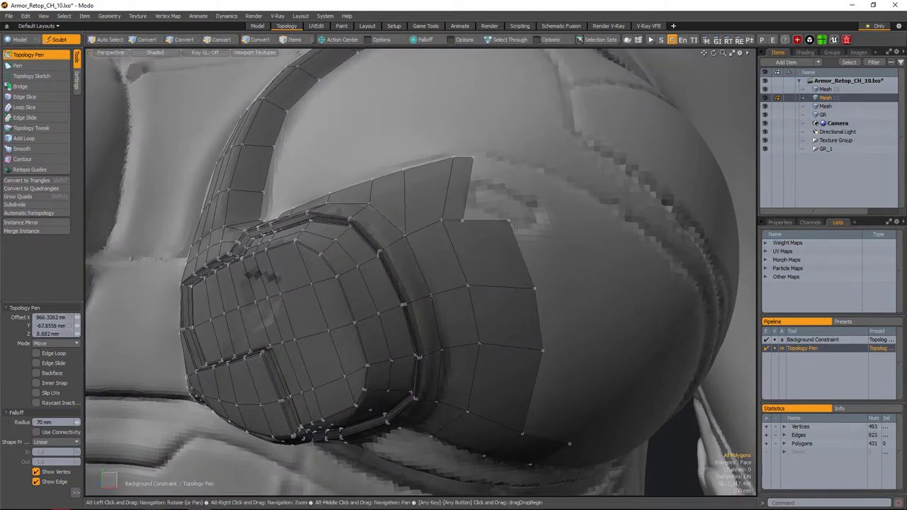
{"action": "left_click_drag", "start_coordinate": [470, 213], "coordinate": [507, 256], "text": "alt"}
{"action": "left_click", "coordinate": [523, 296]}
{"action": "left_click_drag", "start_coordinate": [621, 278], "coordinate": [527, 233], "text": "alt"}
{"action": "left_click", "coordinate": [610, 264]}
{"action": "left_click", "coordinate": [527, 234]}
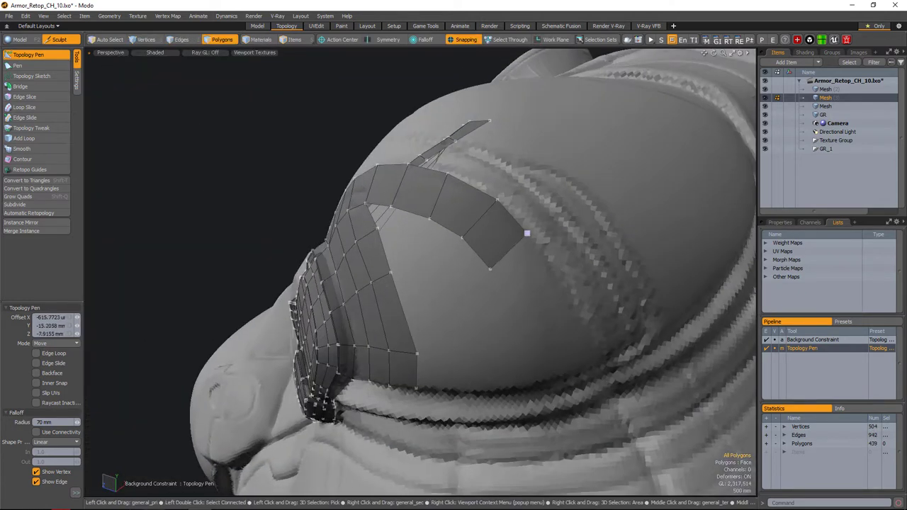
- Continue the strip down the cup's outer seam and along its lower edge until it joins the polygons beside the frame
{"action": "left_click", "coordinate": [540, 270]}
{"action": "mouse_move", "coordinate": [540, 270]}
{"action": "left_mouse_down", "text": "alt"}
{"action": "mouse_move", "coordinate": [566, 300]}
{"action": "mouse_move", "coordinate": [568, 291]}
{"action": "mouse_move", "coordinate": [538, 284]}
{"action": "left_mouse_up", "text": "alt"}
{"action": "left_click", "coordinate": [425, 283]}
{"action": "left_click_drag", "start_coordinate": [426, 284], "coordinate": [425, 263], "text": "alt"}
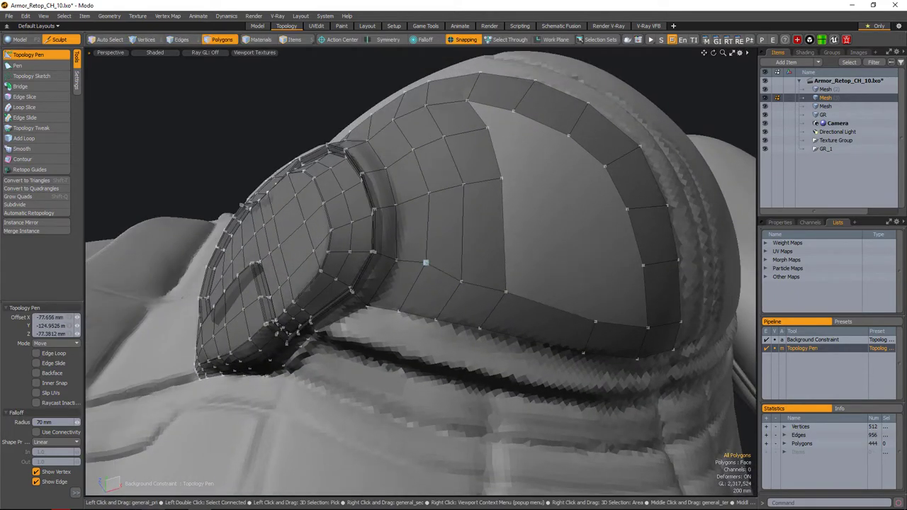
- Fill the open area inside the cup's border strip with connected rows of quads following the sculpted surface
{"action": "left_click_drag", "start_coordinate": [520, 293], "coordinate": [482, 280], "text": "alt"}
{"action": "left_click", "coordinate": [533, 287]}
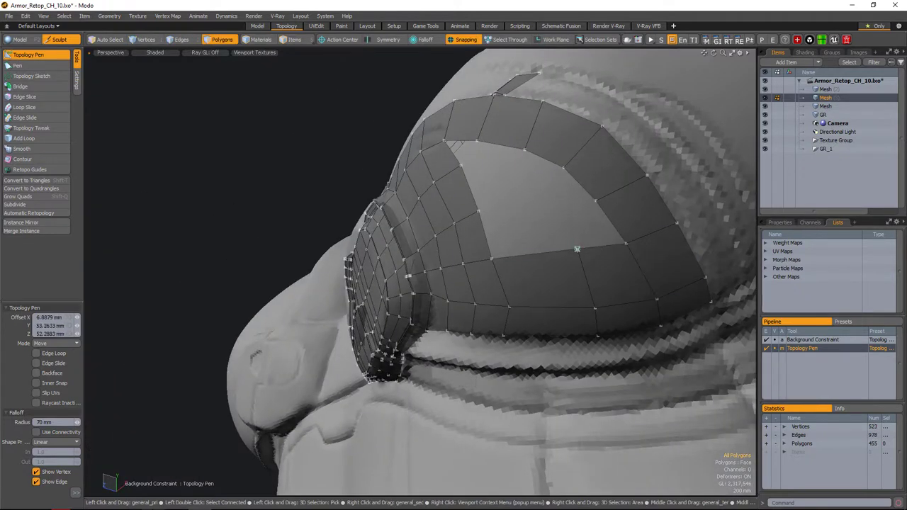
{"action": "left_click", "coordinate": [552, 294]}
{"action": "left_click_drag", "start_coordinate": [552, 294], "coordinate": [510, 294], "text": "alt"}
{"action": "left_click_drag", "start_coordinate": [505, 244], "coordinate": [540, 304], "text": "alt"}
{"action": "left_click", "coordinate": [524, 283], "text": "shift"}
{"action": "left_click_drag", "start_coordinate": [514, 237], "coordinate": [514, 258], "text": "alt"}
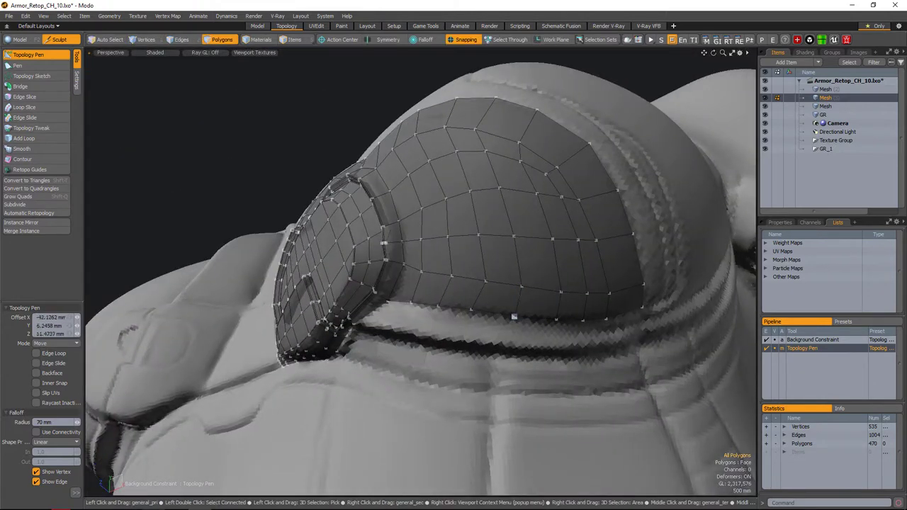
- Reposition vertices in the filled cup surface to even out the quads with the Topology Pen
{"action": "left_click_drag", "start_coordinate": [552, 304], "coordinate": [528, 196], "text": "alt"}
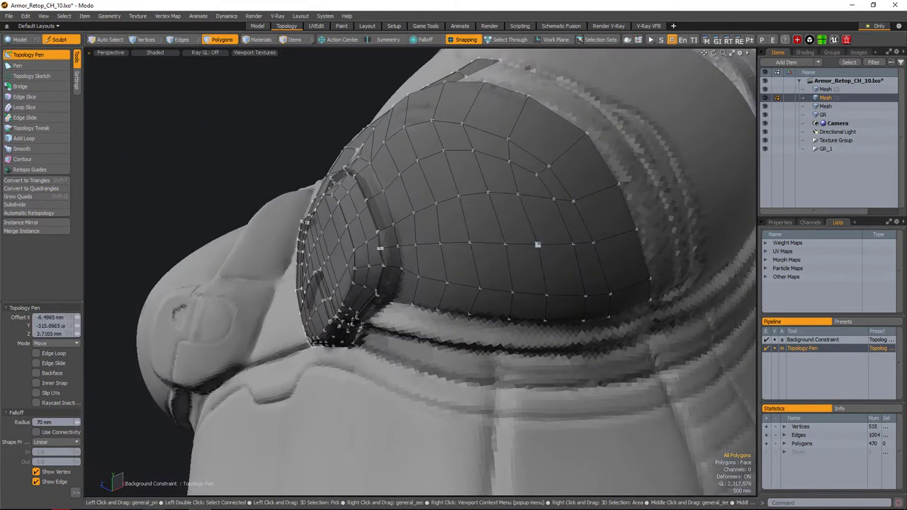
{"action": "left_click_drag", "start_coordinate": [538, 244], "coordinate": [484, 280], "text": "alt"}
{"action": "left_click_drag", "start_coordinate": [547, 301], "coordinate": [538, 255], "text": "alt"}
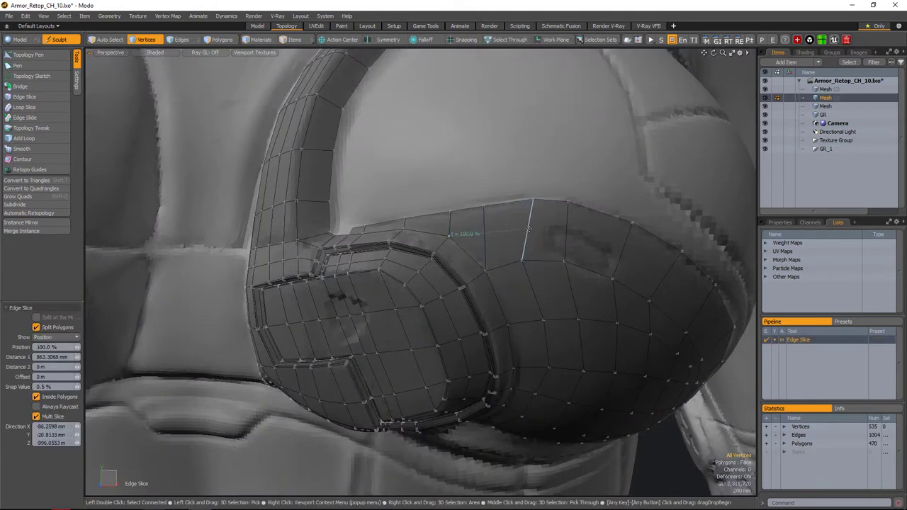
- Edge slice an extra row through the cup's upper polygons and adjust its vertices with the Topology Pen
{"action": "left_click", "coordinate": [528, 228]}
{"action": "mouse_move", "coordinate": [529, 229]}
{"action": "left_mouse_down", "text": "alt"}
{"action": "mouse_move", "coordinate": [531, 237]}
{"action": "mouse_move", "coordinate": [516, 225]}
{"action": "left_mouse_up", "text": "alt"}
{"action": "left_click", "coordinate": [589, 259]}
{"action": "left_click_drag", "start_coordinate": [590, 259], "coordinate": [578, 243], "text": "alt"}
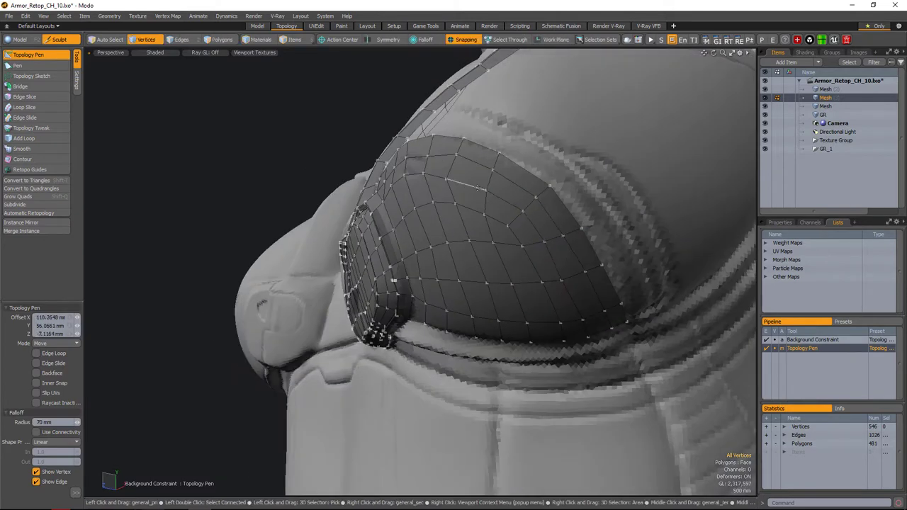
{"action": "left_click_drag", "start_coordinate": [478, 188], "coordinate": [541, 280], "text": "alt"}
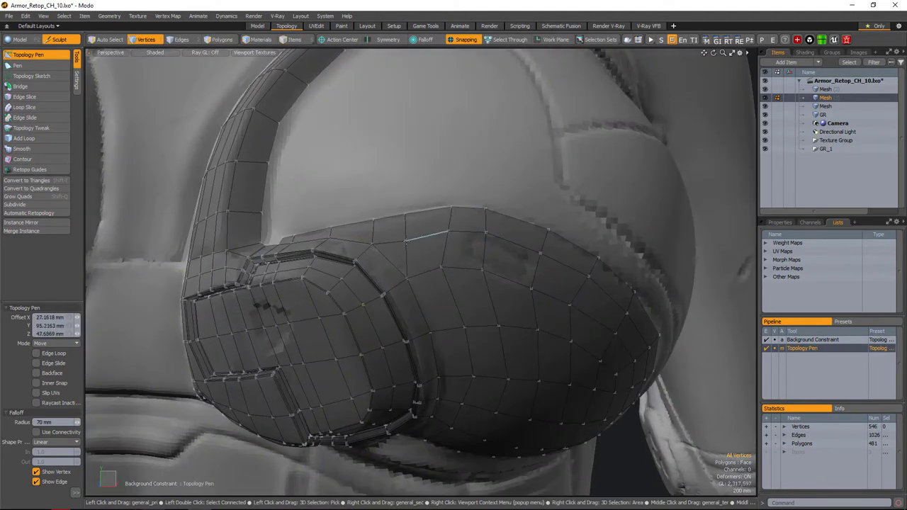
{"action": "left_click_drag", "start_coordinate": [407, 241], "coordinate": [449, 270], "text": "alt"}
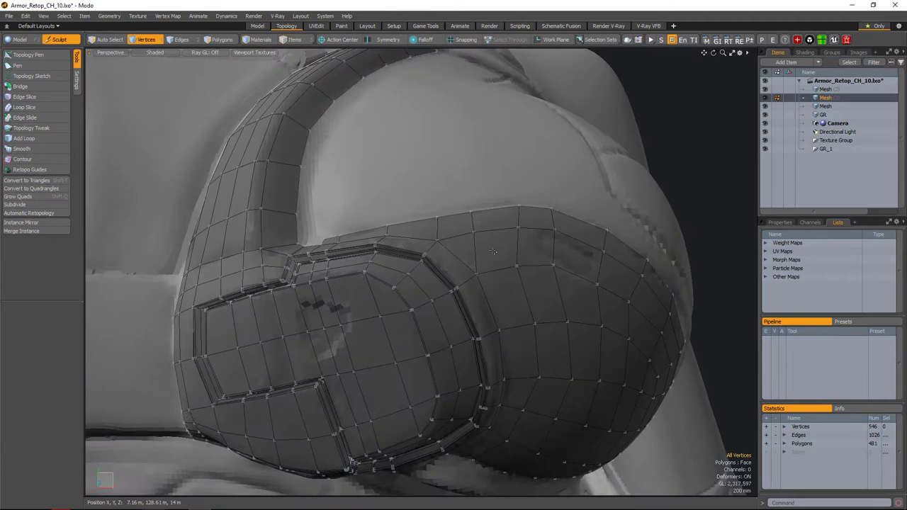
- Edge slice a new edge line down the polygons beside the frame and remove the surplus edge
{"action": "left_click_drag", "start_coordinate": [432, 212], "coordinate": [467, 197], "text": "alt"}
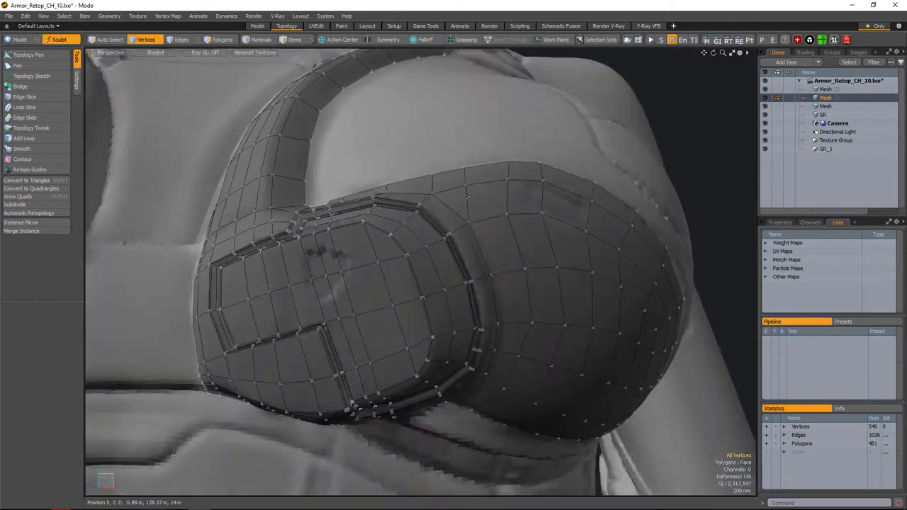
{"action": "left_click_drag", "start_coordinate": [498, 245], "coordinate": [508, 244], "text": "alt"}
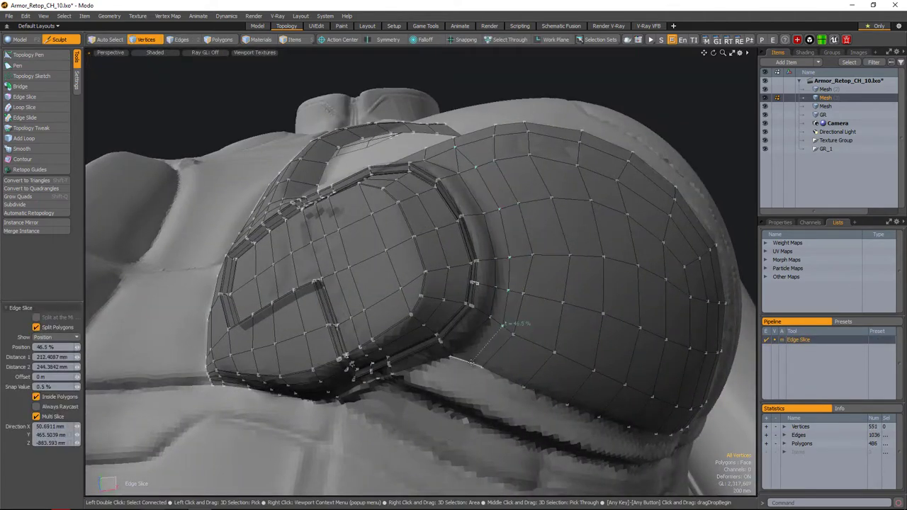
{"action": "left_click", "coordinate": [471, 363]}
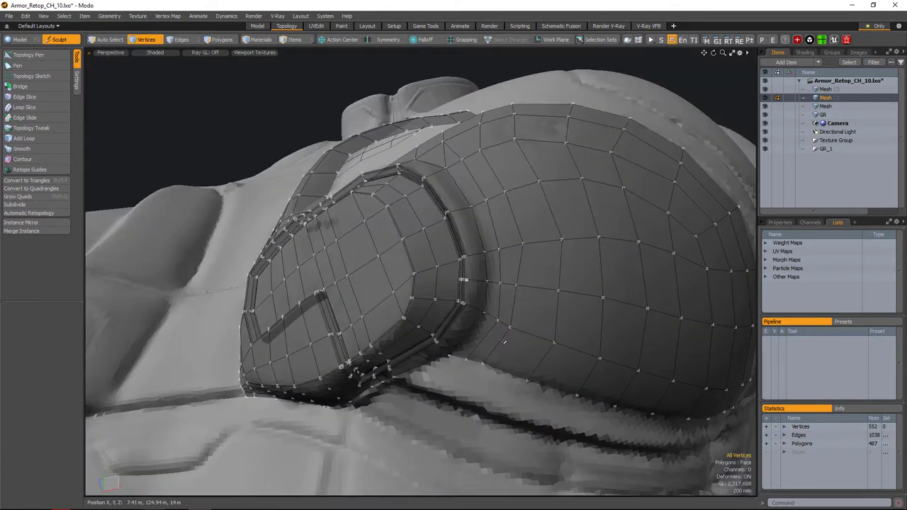
{"action": "key", "text": "2"}
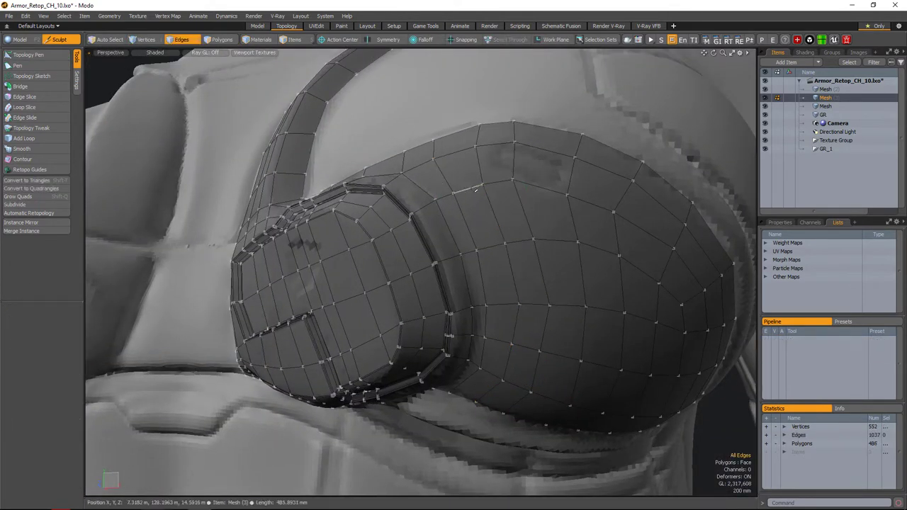
- Even out the cup's vertex spacing with the Topology Pen, widening the falloff radius to 360 mm and then 1.09 m
{"action": "left_click_drag", "start_coordinate": [425, 156], "coordinate": [453, 324], "text": "alt"}
{"action": "key", "text": "shift+t"}
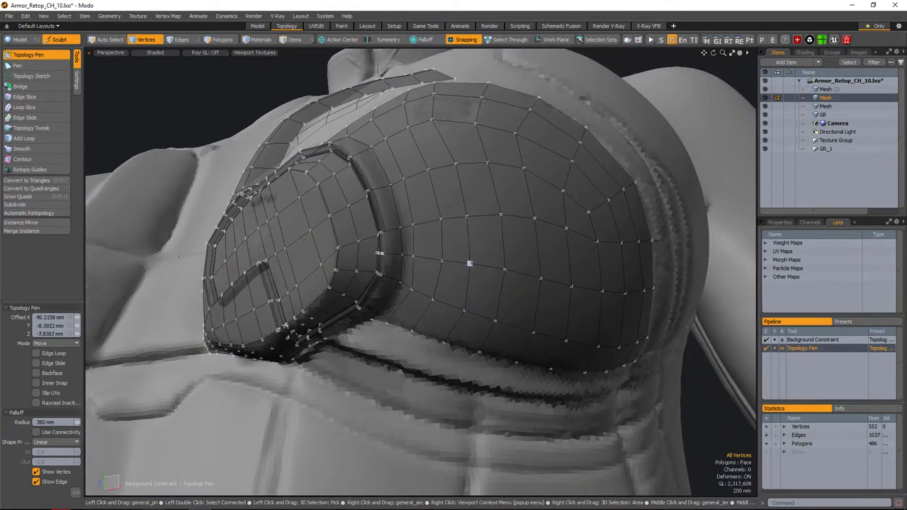
{"action": "left_click_drag", "start_coordinate": [469, 264], "coordinate": [496, 276], "text": "alt"}
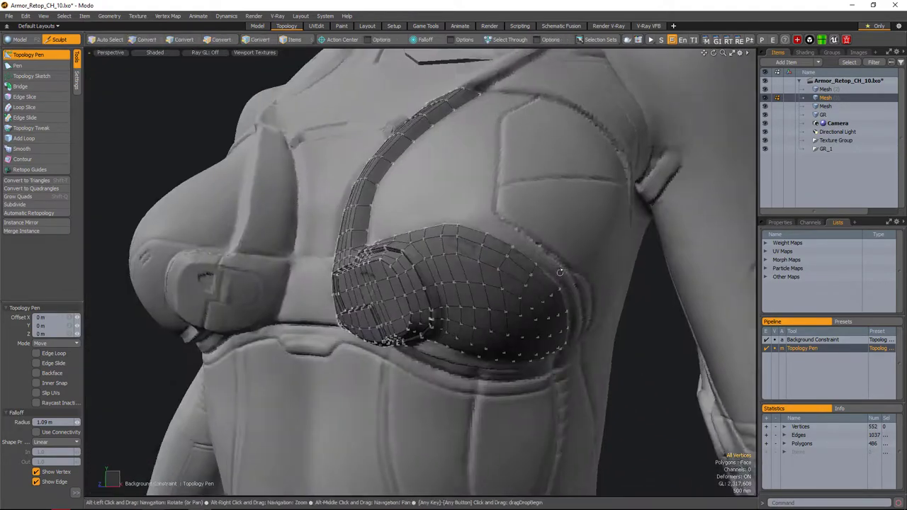
- Add a polygon at the inner corner where the arm strip meets the frame's upper border, using the Topology Pen
{"action": "scroll", "coordinate": [434, 274], "scroll_direction": "up", "scroll_amount": 6}
{"action": "scroll", "coordinate": [434, 273], "scroll_direction": "up", "scroll_amount": 5}
{"action": "left_click", "coordinate": [434, 274]}
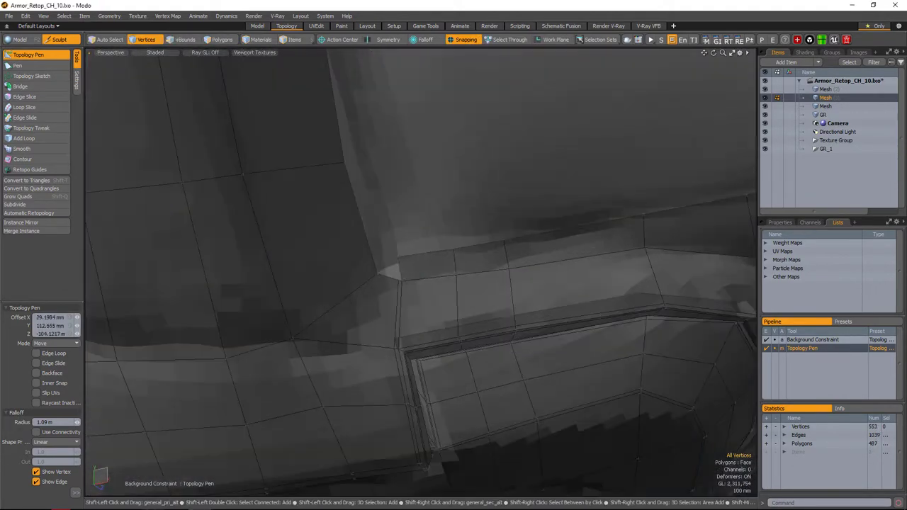
{"action": "scroll", "coordinate": [433, 268], "scroll_direction": "up", "scroll_amount": 3}
{"action": "scroll", "coordinate": [433, 269], "scroll_direction": "down", "scroll_amount": 10}
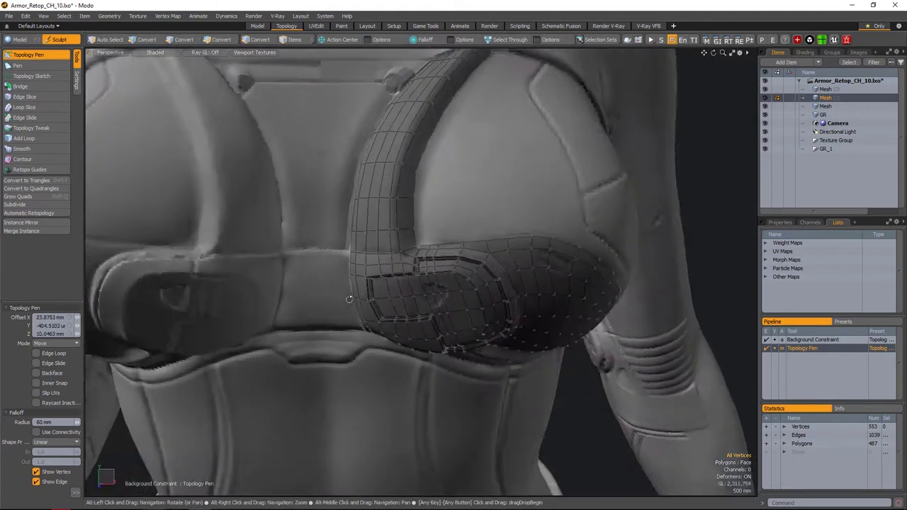
- Close the remaining gap at the inner corner between the arm strip and the frame's upper border with the Topology Pen
{"action": "scroll", "coordinate": [538, 257], "scroll_direction": "up", "scroll_amount": 10}
{"action": "left_click_drag", "start_coordinate": [539, 258], "coordinate": [546, 259], "text": "alt"}
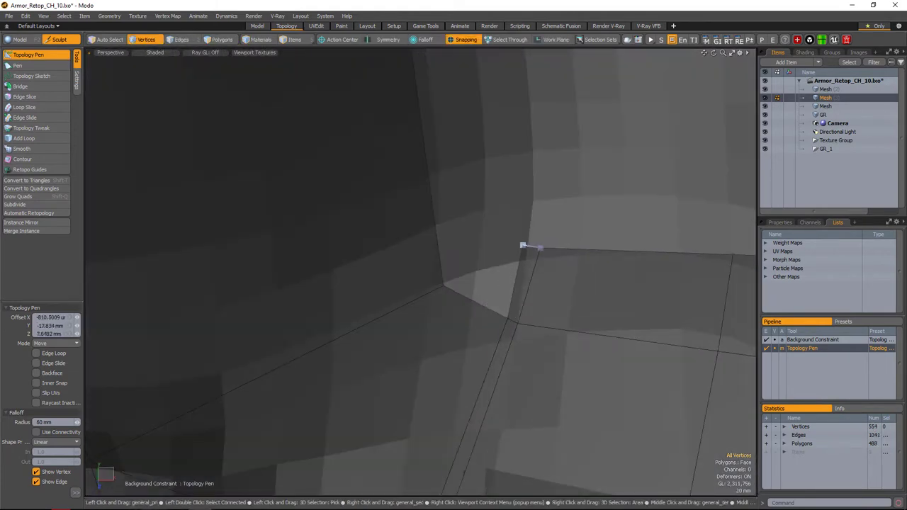
{"action": "scroll", "coordinate": [523, 249], "scroll_direction": "down", "scroll_amount": 8}
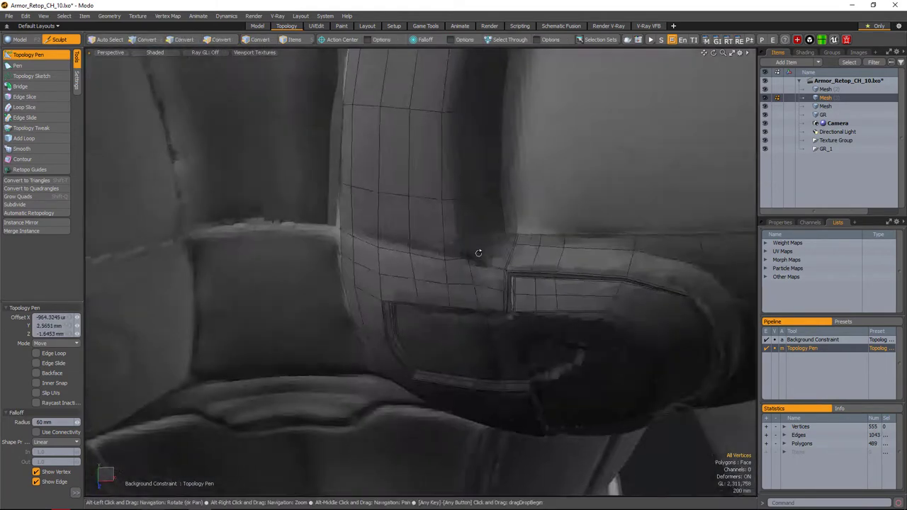
- Loop slice the arm strip's lowest polygon row at 88%, adding a support loop just above the frame
{"action": "scroll", "coordinate": [344, 241], "scroll_direction": "up", "scroll_amount": 5}
{"action": "key", "text": "3"}
{"action": "left_click", "coordinate": [406, 259]}
{"action": "key", "text": "alt+c"}
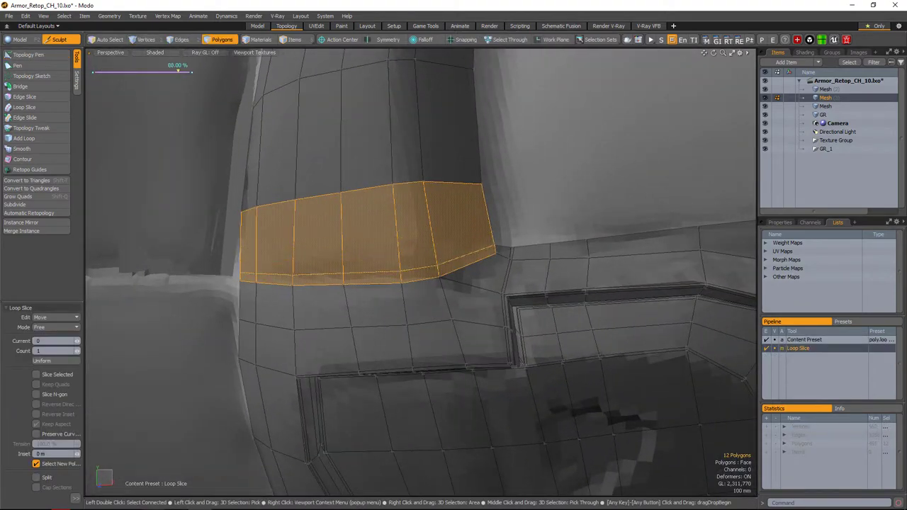
{"action": "key", "text": "space"}
- Extrude a new row of polygons from the cup's lower edge down to the groove beneath it with the Topology Pen
{"action": "scroll", "coordinate": [462, 267], "scroll_direction": "up", "scroll_amount": 3}
{"action": "scroll", "coordinate": [462, 267], "scroll_direction": "down", "scroll_amount": 10}
{"action": "left_click_drag", "start_coordinate": [462, 267], "coordinate": [466, 298], "text": "alt"}
{"action": "left_click", "coordinate": [28, 55]}
{"action": "scroll", "coordinate": [381, 262], "scroll_direction": "up", "scroll_amount": 4}
{"action": "scroll", "coordinate": [381, 262], "scroll_direction": "down", "scroll_amount": 3}
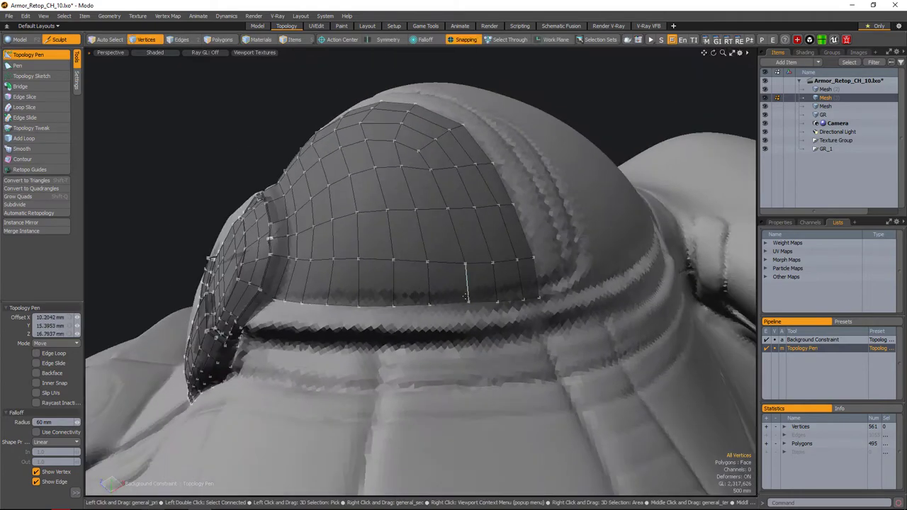
{"action": "left_click_drag", "start_coordinate": [382, 258], "coordinate": [464, 259], "text": "alt"}
{"action": "left_click", "coordinate": [464, 258]}
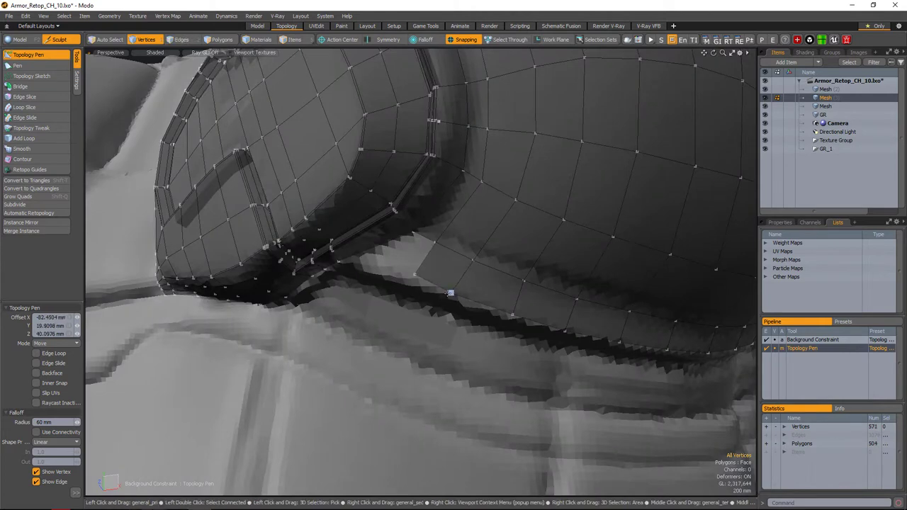
- Add a second row of polygons across the dark groove under the cup, from the frame to the cup's outer end
{"action": "left_click_drag", "start_coordinate": [450, 293], "coordinate": [479, 301], "text": "alt"}
{"action": "left_click_drag", "start_coordinate": [505, 272], "coordinate": [458, 340], "text": "alt"}
{"action": "left_click_drag", "start_coordinate": [423, 225], "coordinate": [486, 224], "text": "alt"}
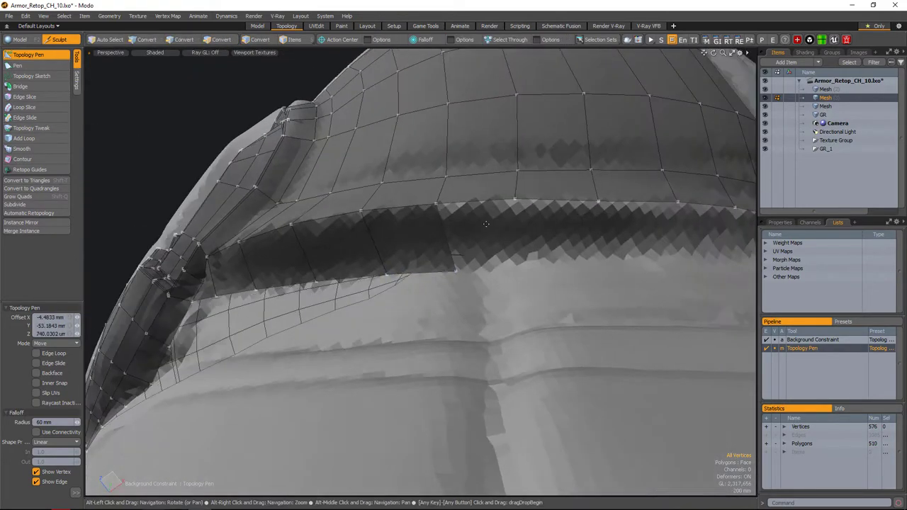
{"action": "left_click_drag", "start_coordinate": [527, 261], "coordinate": [477, 281], "text": "alt"}
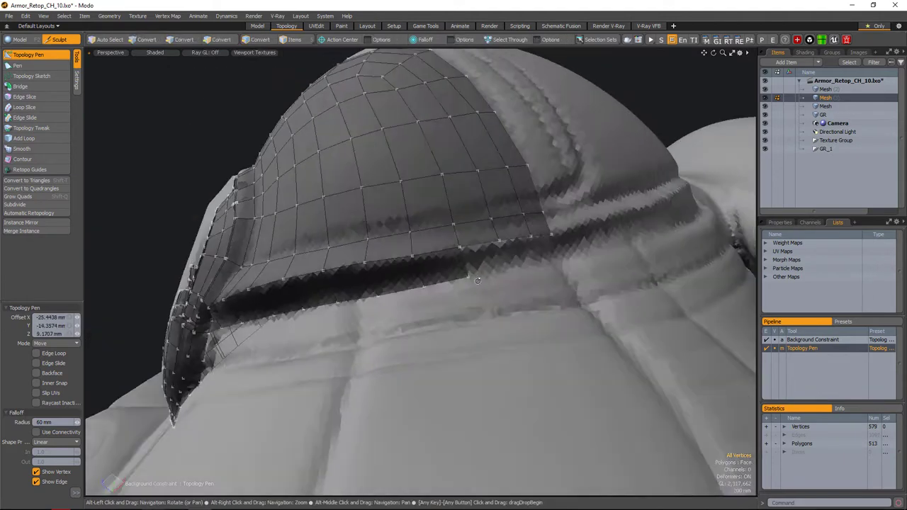
{"action": "left_click", "coordinate": [515, 241], "text": "shift"}
{"action": "left_click_drag", "start_coordinate": [516, 240], "coordinate": [477, 312], "text": "alt"}
{"action": "left_click", "coordinate": [548, 222]}
{"action": "key", "text": "q"}
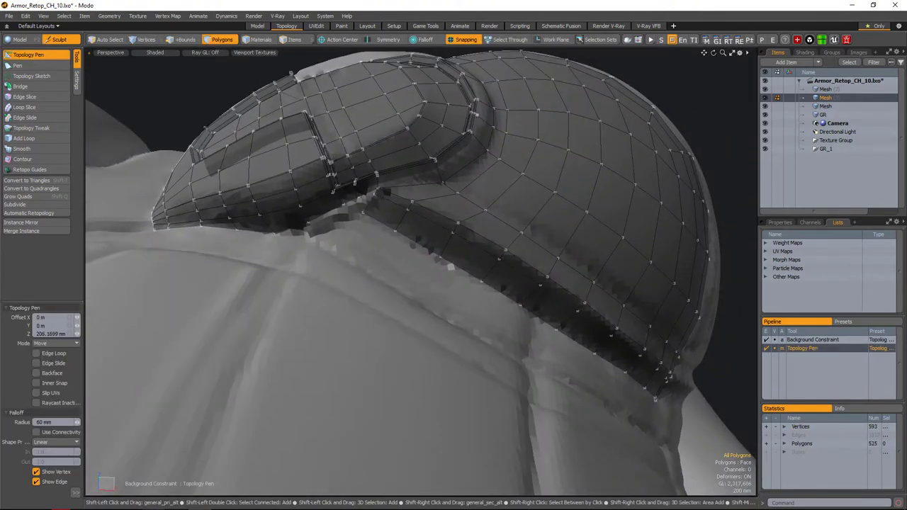
- Hide the GR sculpt mesh and examine the retopologized chest armor from several angles in the render preview
{"action": "left_click_drag", "start_coordinate": [655, 399], "coordinate": [514, 267], "text": "alt"}
{"action": "right_click_drag", "start_coordinate": [514, 246], "coordinate": [503, 225], "text": "alt"}
{"action": "left_click_drag", "start_coordinate": [531, 208], "coordinate": [327, 340], "text": "alt"}
{"action": "key", "text": "space"}
{"action": "left_click", "coordinate": [764, 114]}
{"action": "left_click_drag", "start_coordinate": [426, 213], "coordinate": [640, 288], "text": "alt"}
{"action": "left_click", "coordinate": [489, 26]}
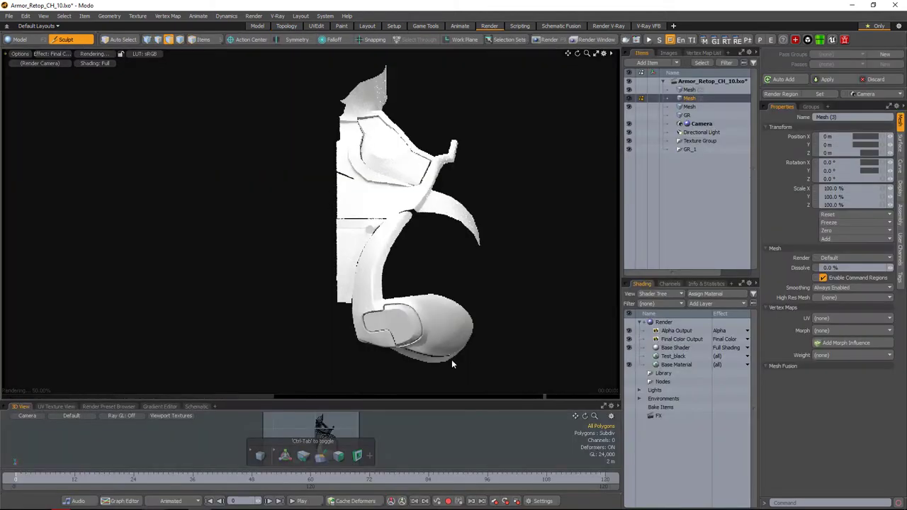
{"action": "left_click_drag", "start_coordinate": [500, 343], "coordinate": [408, 359], "text": "alt"}
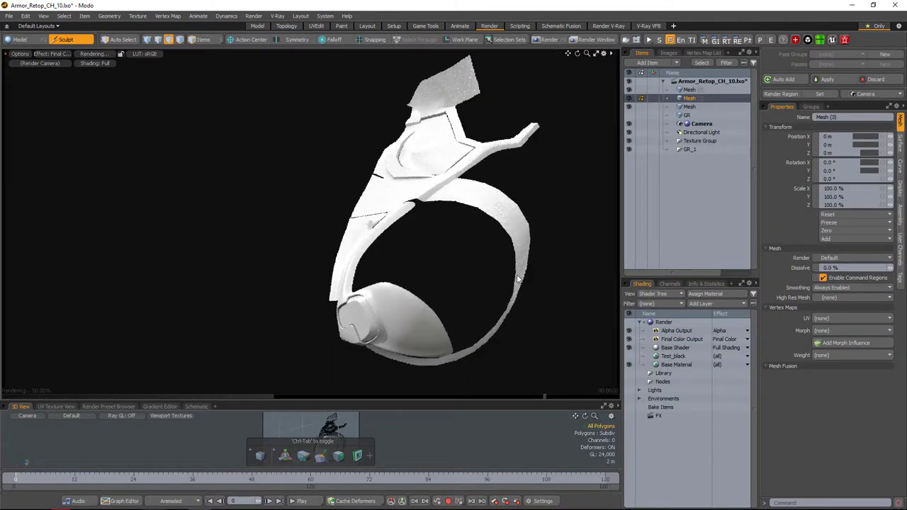
- Inspect the cup and inset panel polygons in the Model layout, and show the GR sculpt again in the Topology layout
{"action": "left_click", "coordinate": [257, 26]}
{"action": "left_click_drag", "start_coordinate": [581, 283], "coordinate": [692, 192], "text": "alt"}
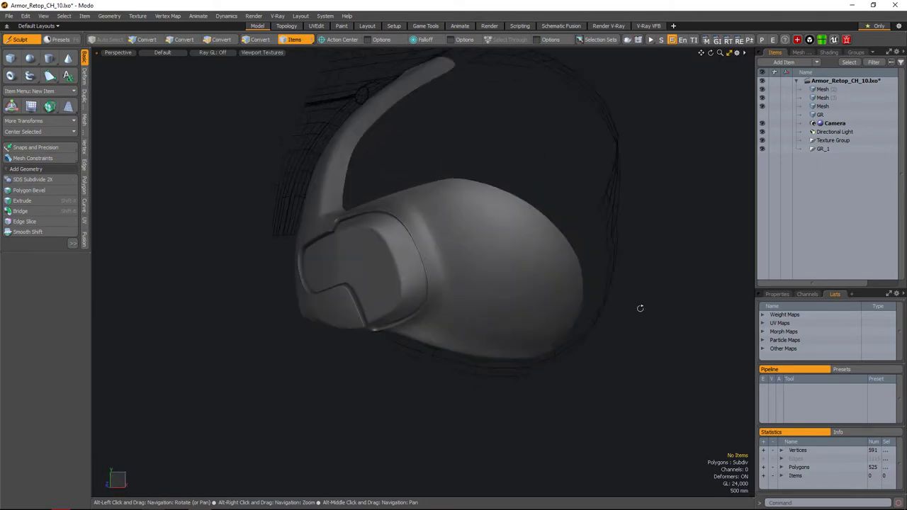
{"action": "scroll", "coordinate": [640, 308], "scroll_direction": "up", "scroll_amount": 3}
{"action": "left_click", "coordinate": [419, 269]}
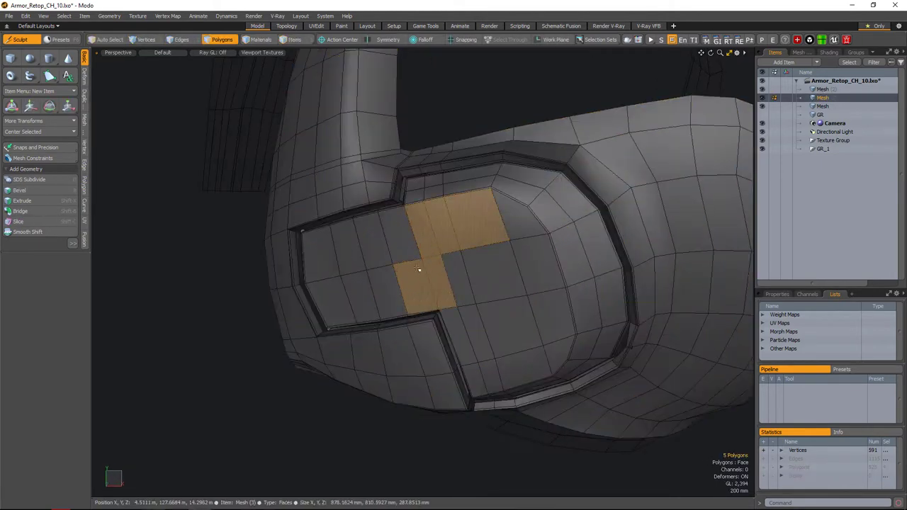
{"action": "mouse_move", "coordinate": [419, 269]}
{"action": "left_mouse_down", "text": "shift"}
{"action": "mouse_move", "coordinate": [466, 310]}
{"action": "mouse_move", "coordinate": [492, 219]}
{"action": "mouse_move", "coordinate": [500, 324]}
{"action": "mouse_move", "coordinate": [496, 283]}
{"action": "mouse_move", "coordinate": [510, 255]}
{"action": "left_mouse_up", "text": "shift"}
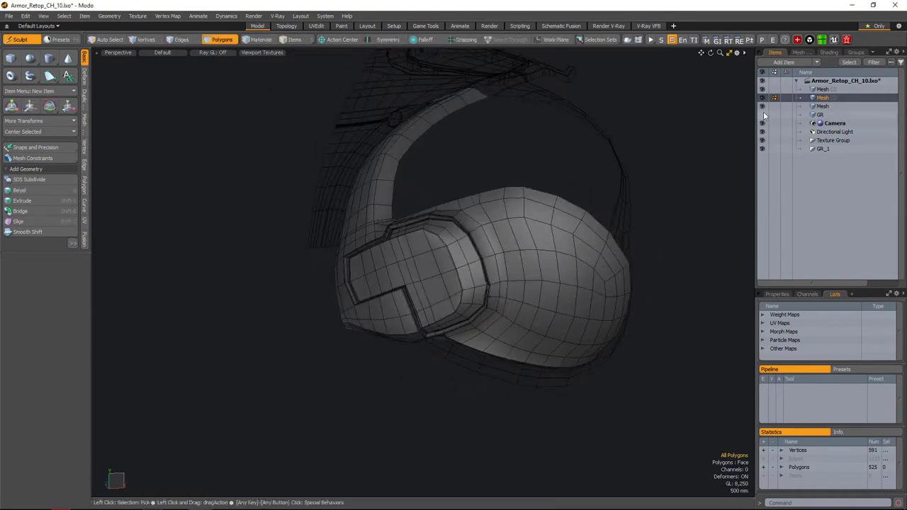
{"action": "left_click", "coordinate": [762, 115]}
{"action": "left_click", "coordinate": [286, 25]}
- Extend the two-row groove strip with the Topology Pen past the cup's outer end and up the side of the chest
{"action": "left_click_drag", "start_coordinate": [397, 269], "coordinate": [482, 255], "text": "alt"}
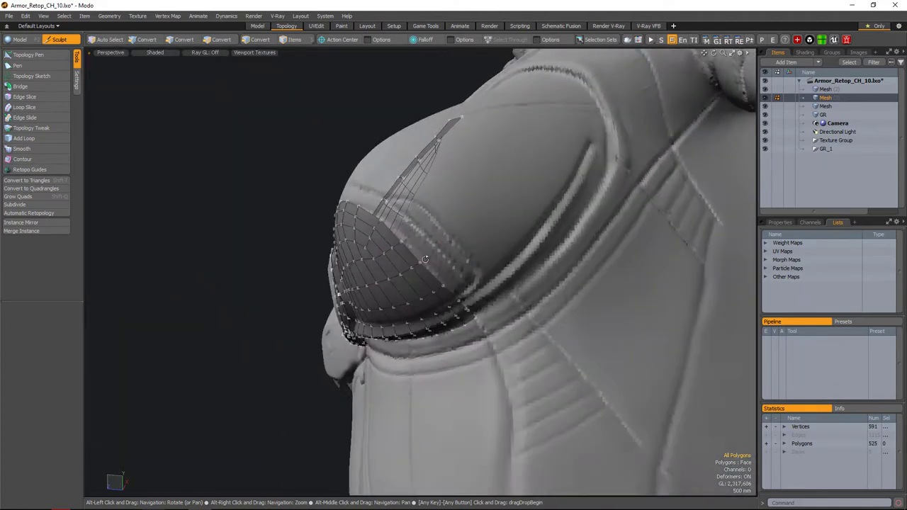
{"action": "left_click", "coordinate": [28, 55]}
{"action": "scroll", "coordinate": [192, 109], "scroll_direction": "up", "scroll_amount": 4}
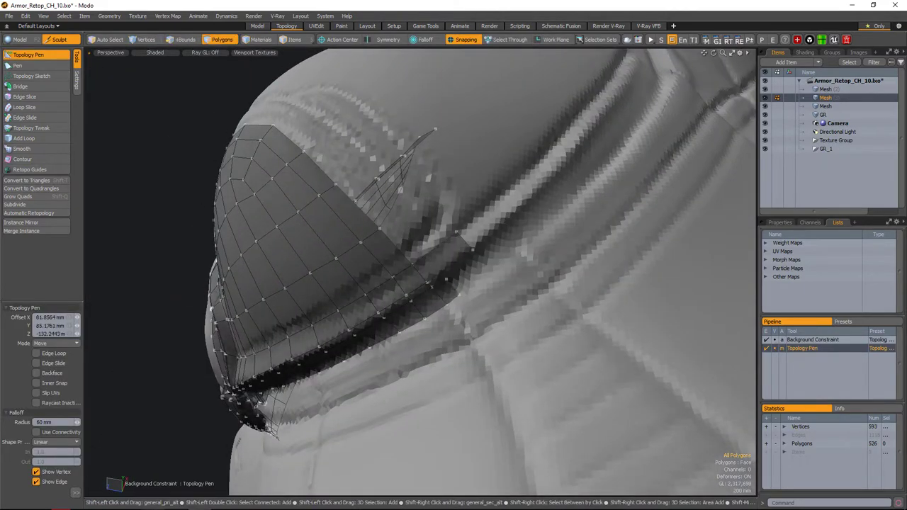
{"action": "scroll", "coordinate": [455, 270], "scroll_direction": "up", "scroll_amount": 5}
{"action": "scroll", "coordinate": [483, 293], "scroll_direction": "down", "scroll_amount": 8}
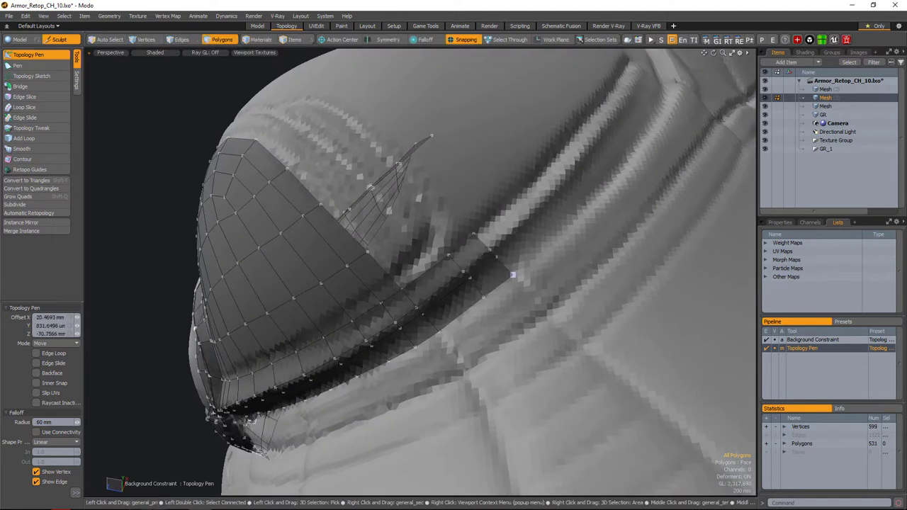
{"action": "left_click_drag", "start_coordinate": [512, 275], "coordinate": [446, 290], "text": "alt"}
{"action": "scroll", "coordinate": [511, 296], "scroll_direction": "up", "scroll_amount": 2}
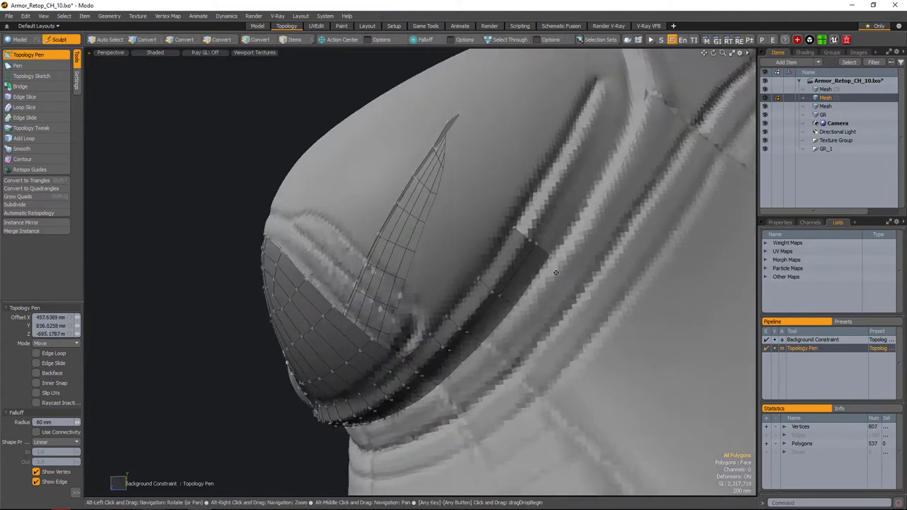
- Continue the groove strip along the raised side ridge with new quads toward the ridge's upper end
{"action": "left_click_drag", "start_coordinate": [511, 296], "coordinate": [521, 285], "text": "shift"}
{"action": "left_click_drag", "start_coordinate": [531, 253], "coordinate": [496, 306], "text": "alt"}
{"action": "mouse_move", "coordinate": [496, 306]}
{"action": "left_mouse_down", "text": "shift"}
{"action": "mouse_move", "coordinate": [514, 273]}
{"action": "mouse_move", "coordinate": [532, 307]}
{"action": "left_mouse_up", "text": "shift"}
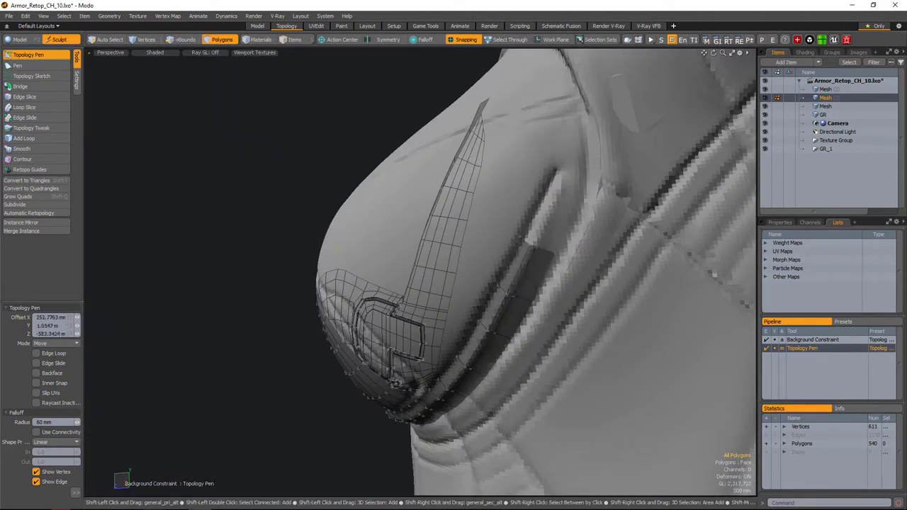
{"action": "left_click_drag", "start_coordinate": [548, 262], "coordinate": [563, 274], "text": "alt"}
{"action": "left_click_drag", "start_coordinate": [564, 274], "coordinate": [577, 280], "text": "shift"}
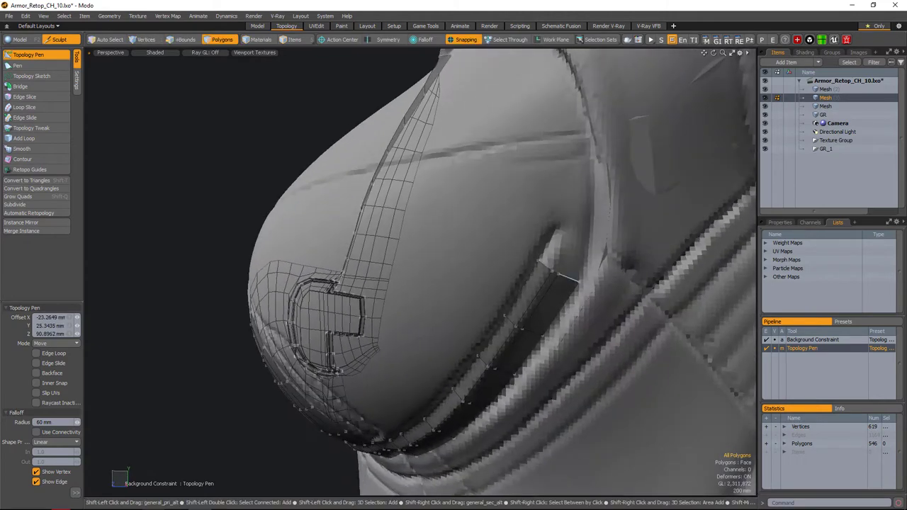
- Build quads around the ridge's upper tip to the horizontal seam and begin filling the adjoining cup surface
{"action": "left_click_drag", "start_coordinate": [595, 246], "coordinate": [542, 333], "text": "alt"}
{"action": "left_click_drag", "start_coordinate": [530, 259], "coordinate": [590, 313], "text": "alt"}
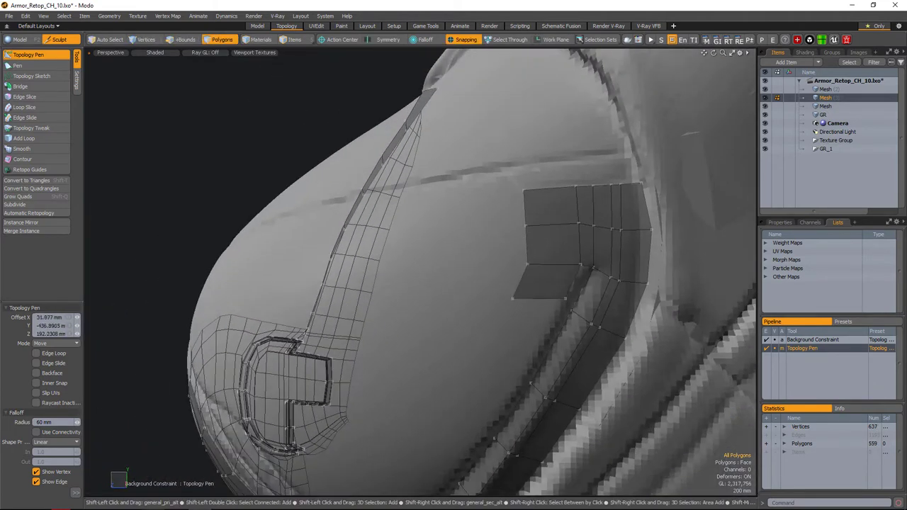
{"action": "left_click_drag", "start_coordinate": [522, 287], "coordinate": [550, 295], "text": "alt"}
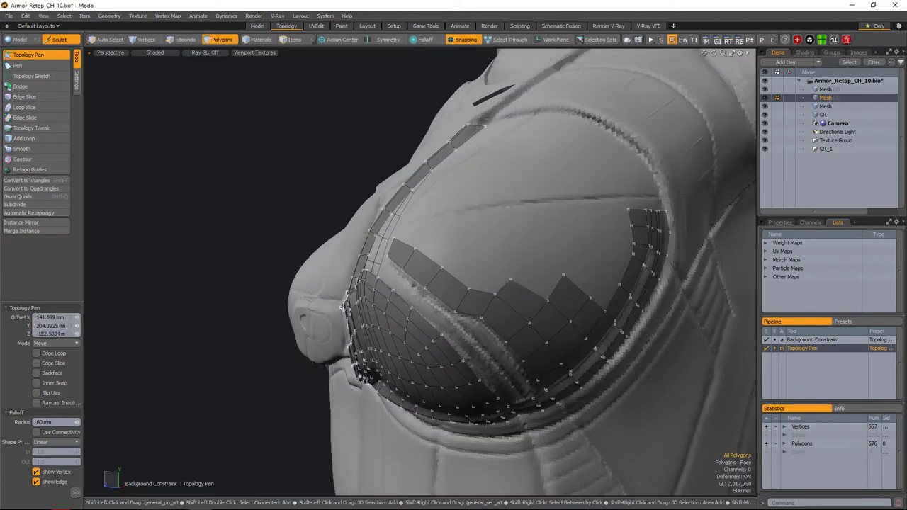
- Fill the inner part of the cup surface with quads up to the horizontal seam using the Topology Pen
{"action": "mouse_move", "coordinate": [520, 267]}
{"action": "left_mouse_down", "text": "alt"}
{"action": "mouse_move", "coordinate": [542, 242]}
{"action": "mouse_move", "coordinate": [488, 267]}
{"action": "mouse_move", "coordinate": [514, 269]}
{"action": "mouse_move", "coordinate": [506, 270]}
{"action": "left_mouse_up", "text": "alt"}
{"action": "left_click_drag", "start_coordinate": [573, 253], "coordinate": [504, 280], "text": "alt"}
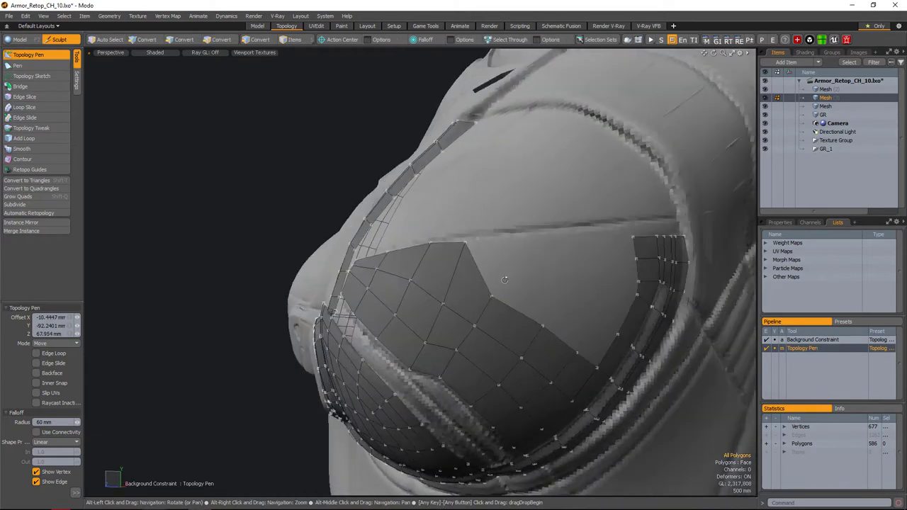
{"action": "left_click_drag", "start_coordinate": [501, 239], "coordinate": [461, 300], "text": "alt"}
{"action": "key", "text": "space"}
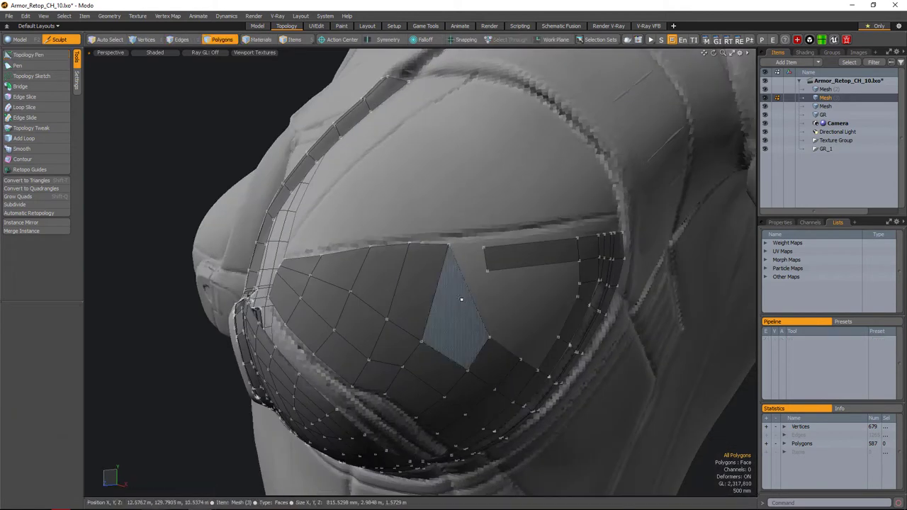
- Bridge both sides with a row of quads along the horizontal seam and adjust its vertices with the Topology Pen
{"action": "left_click", "coordinate": [28, 55]}
{"action": "left_click_drag", "start_coordinate": [355, 260], "coordinate": [453, 287], "text": "alt"}
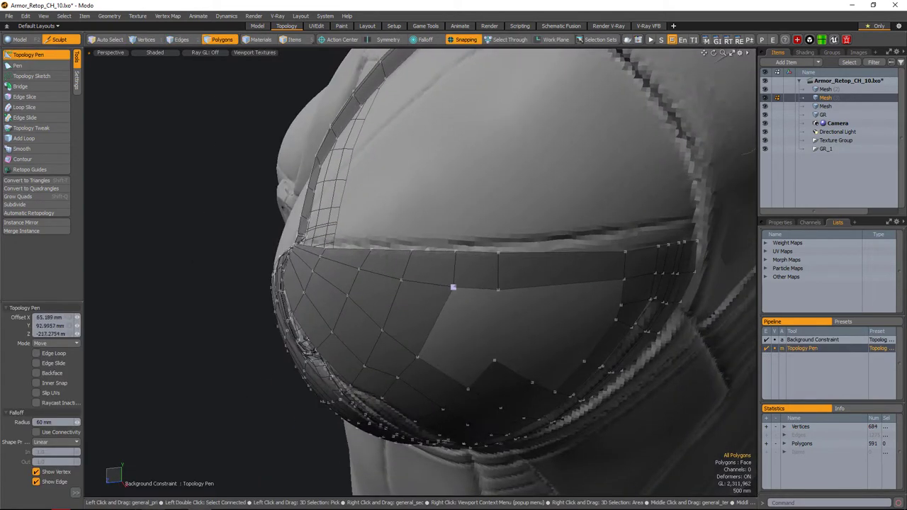
{"action": "mouse_move", "coordinate": [524, 249]}
{"action": "left_mouse_down", "text": "alt"}
{"action": "mouse_move", "coordinate": [492, 253]}
{"action": "mouse_move", "coordinate": [509, 247]}
{"action": "left_mouse_up", "text": "alt"}
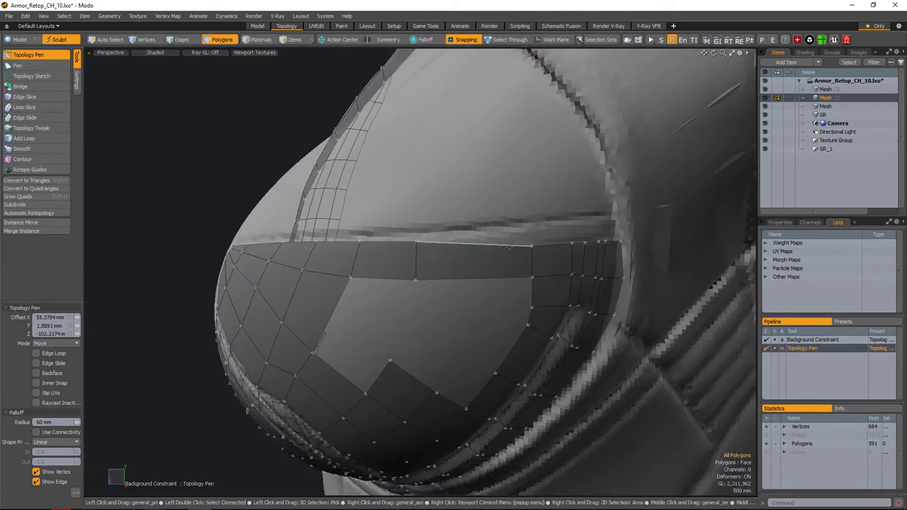
{"action": "left_click_drag", "start_coordinate": [415, 236], "coordinate": [446, 242], "text": "alt"}
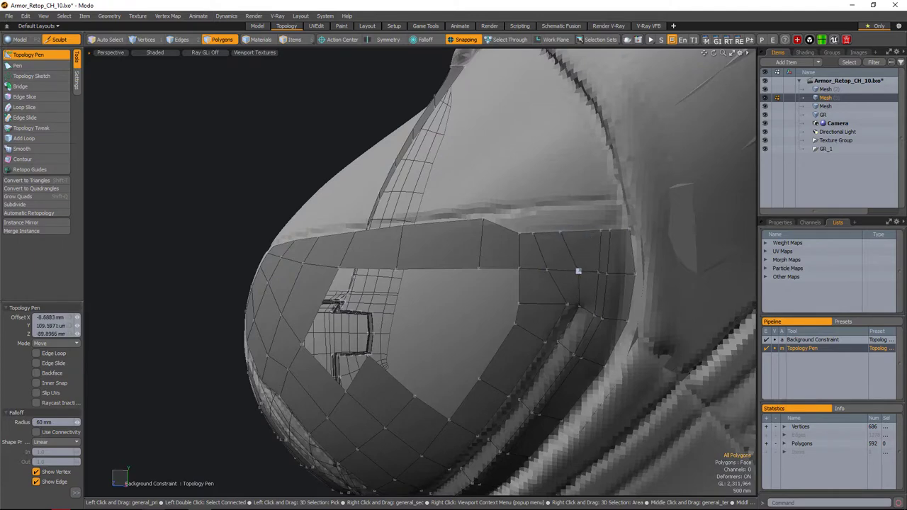
{"action": "left_click_drag", "start_coordinate": [578, 271], "coordinate": [482, 292], "text": "alt"}
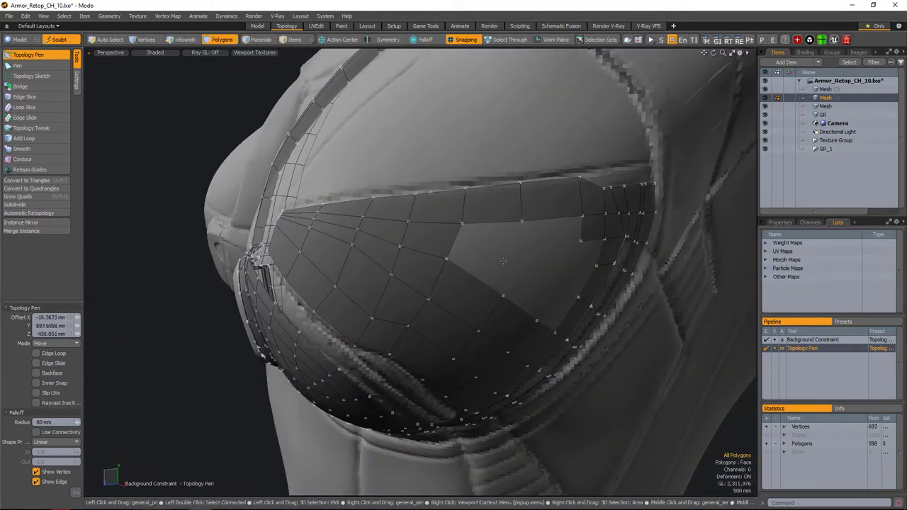
- Select individual vertices on the cup and slide them along their edges to even out the quads below the seam
{"action": "key", "text": "space"}
{"action": "left_click_drag", "start_coordinate": [502, 262], "coordinate": [434, 247], "text": "alt"}
{"action": "key", "text": "2"}
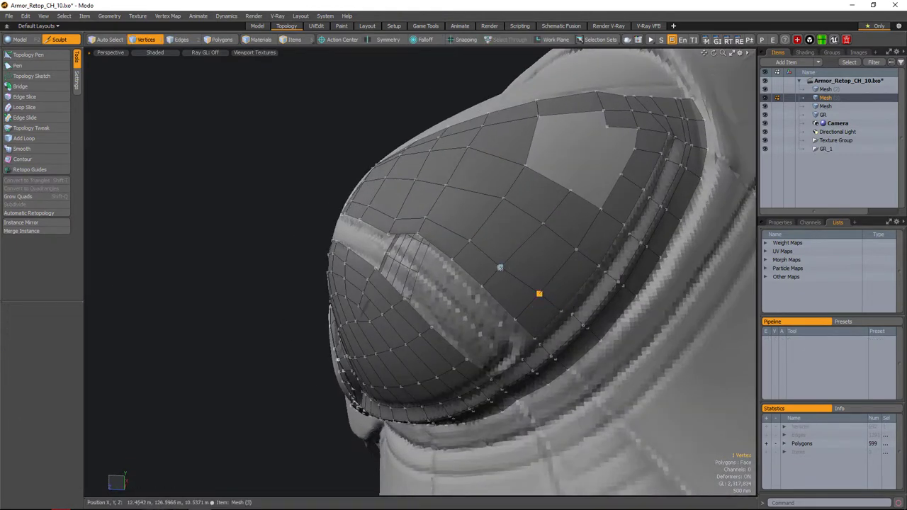
{"action": "mouse_move", "coordinate": [500, 268]}
{"action": "left_mouse_down", "text": "alt"}
{"action": "mouse_move", "coordinate": [529, 239]}
{"action": "mouse_move", "coordinate": [512, 273]}
{"action": "left_mouse_up", "text": "alt"}
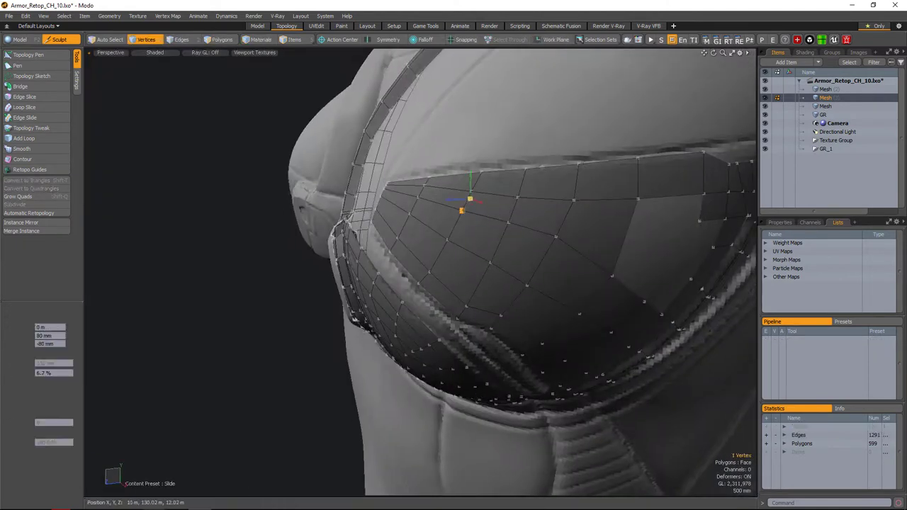
{"action": "left_click_drag", "start_coordinate": [510, 241], "coordinate": [530, 222], "text": "alt"}
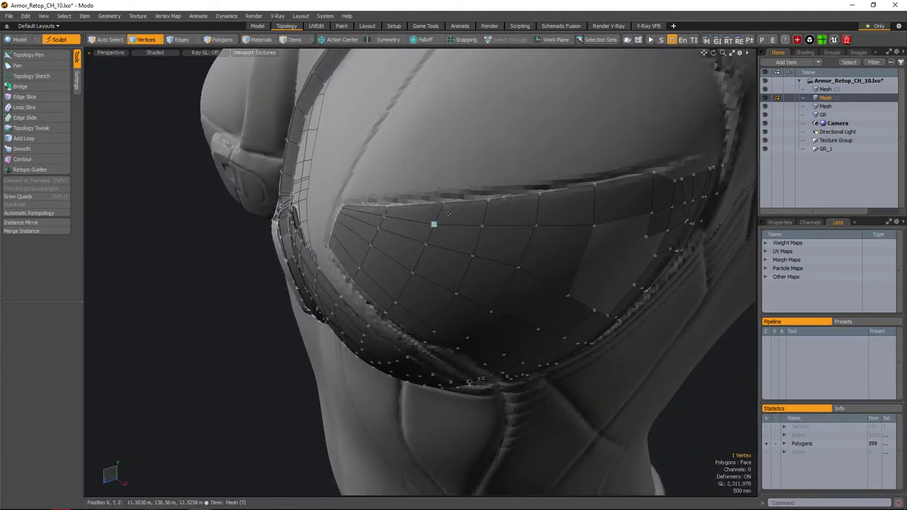
{"action": "left_click_drag", "start_coordinate": [448, 214], "coordinate": [507, 233], "text": "alt"}
{"action": "left_click_drag", "start_coordinate": [419, 267], "coordinate": [523, 262], "text": "alt"}
{"action": "key", "text": "1"}
{"action": "left_click_drag", "start_coordinate": [460, 304], "coordinate": [480, 268], "text": "alt"}
{"action": "left_click_drag", "start_coordinate": [540, 291], "coordinate": [497, 269], "text": "alt"}
{"action": "key", "text": "2"}
{"action": "left_click", "coordinate": [482, 278]}
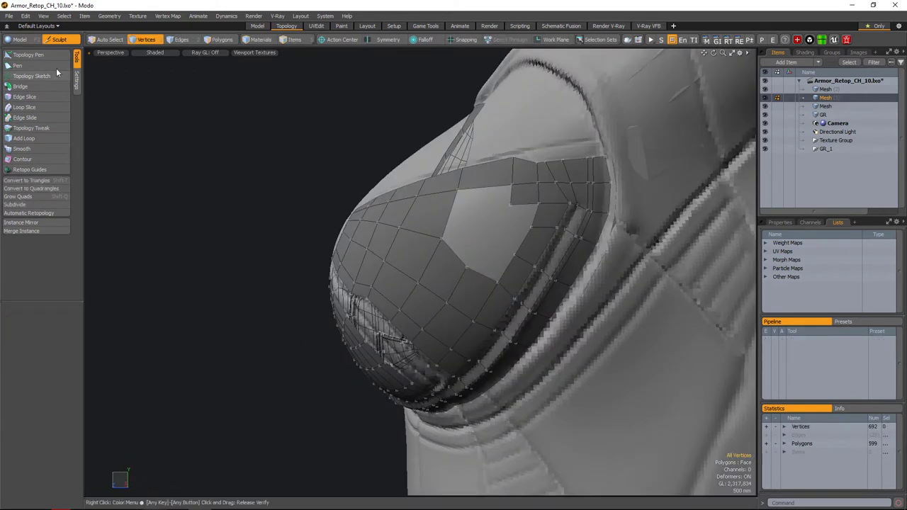
- Fill the remaining opening in the cup surface with quads and position the vertices at the seam's inner corner
{"action": "left_click", "coordinate": [28, 55]}
{"action": "left_click_drag", "start_coordinate": [453, 297], "coordinate": [528, 224], "text": "alt"}
{"action": "left_click_drag", "start_coordinate": [463, 225], "coordinate": [425, 255], "text": "alt"}
{"action": "scroll", "coordinate": [417, 244], "scroll_direction": "down", "scroll_amount": 3}
{"action": "scroll", "coordinate": [425, 255], "scroll_direction": "up", "scroll_amount": 6}
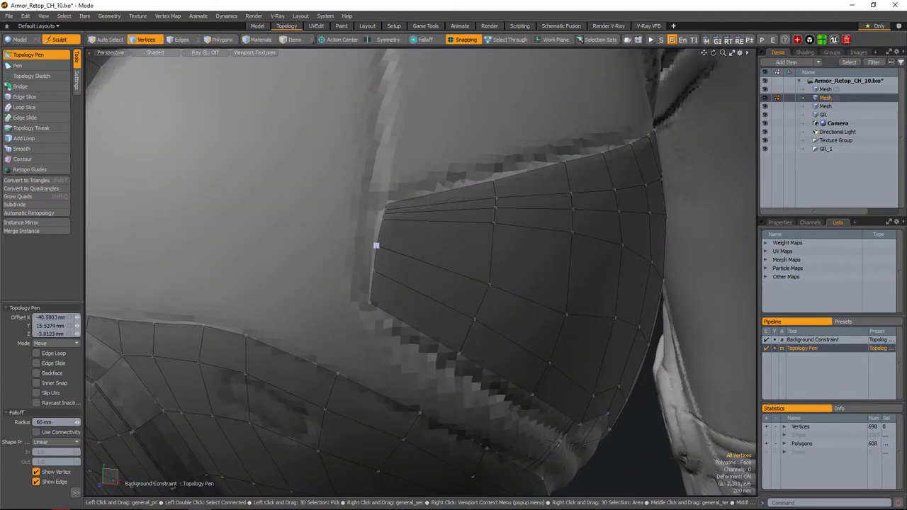
- Even out the vertex spacing below the seam with the Topology Pen, using falloff radii of 290 mm and 160 mm
{"action": "scroll", "coordinate": [375, 245], "scroll_direction": "down", "scroll_amount": 4}
{"action": "left_click_drag", "start_coordinate": [431, 303], "coordinate": [499, 232], "text": "alt"}
{"action": "left_click_drag", "start_coordinate": [558, 268], "coordinate": [525, 284], "text": "alt"}
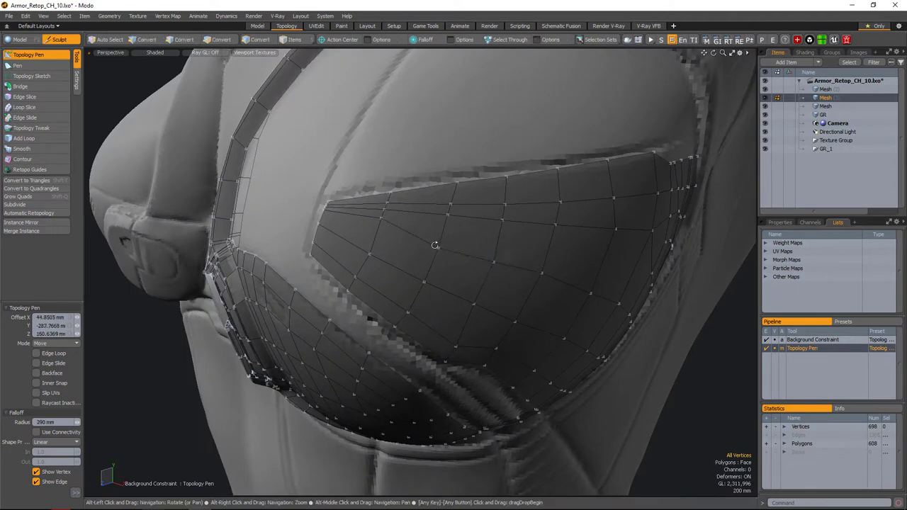
{"action": "left_click_drag", "start_coordinate": [435, 245], "coordinate": [453, 256], "text": "alt"}
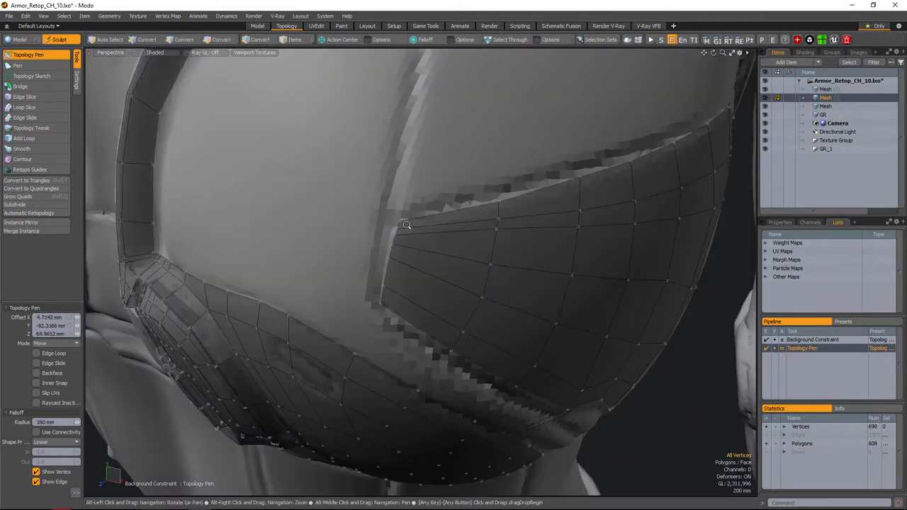
{"action": "left_click_drag", "start_coordinate": [406, 226], "coordinate": [502, 258], "text": "alt"}
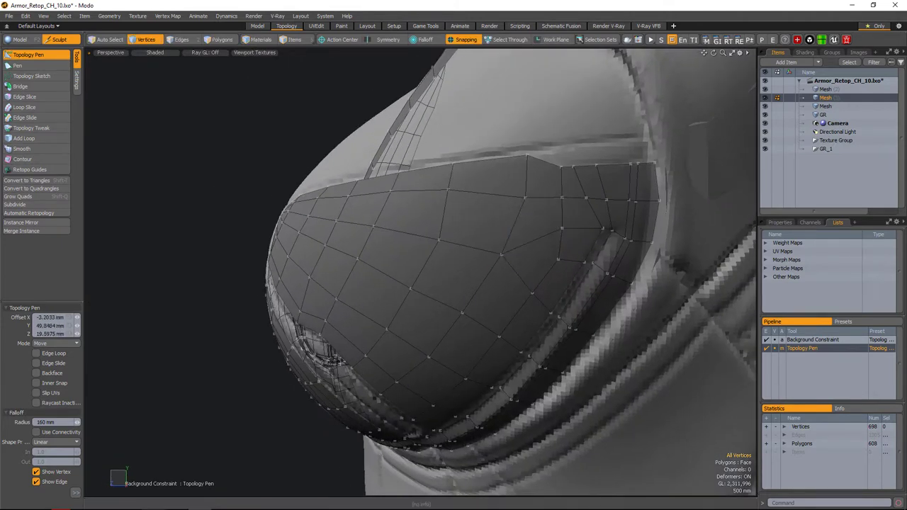
- Even out the vertex spacing at the cup's outer side below the seam with the Topology Pen, using a 90 mm falloff radius
{"action": "scroll", "coordinate": [570, 228], "scroll_direction": "up", "scroll_amount": 6}
{"action": "scroll", "coordinate": [567, 273], "scroll_direction": "down", "scroll_amount": 5}
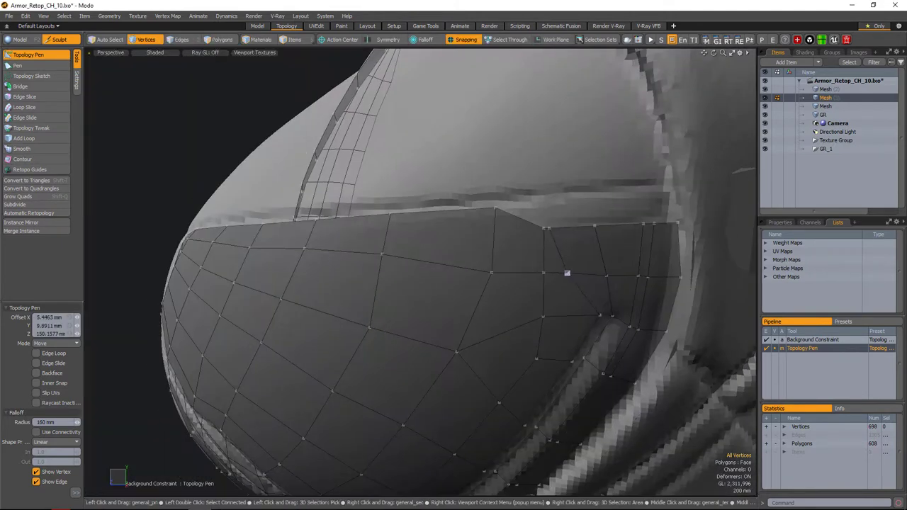
{"action": "left_click_drag", "start_coordinate": [616, 243], "coordinate": [615, 227], "text": "alt"}
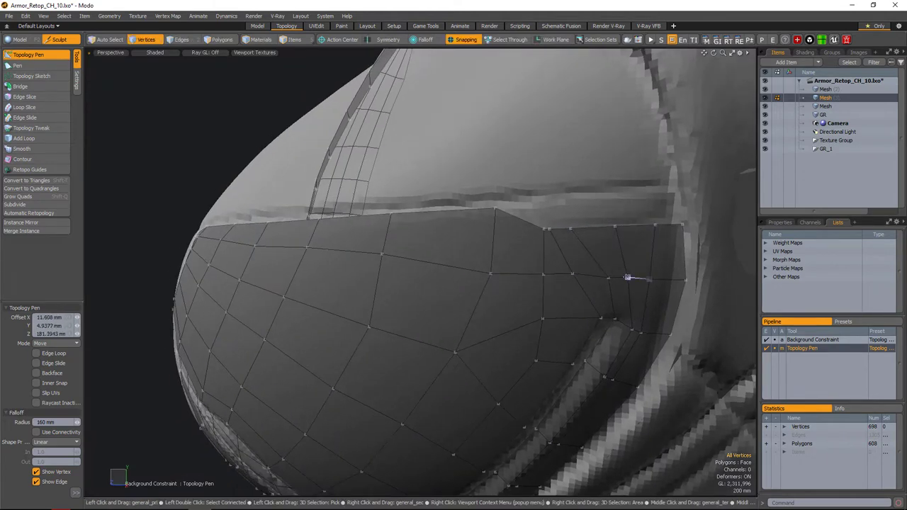
{"action": "left_click_drag", "start_coordinate": [628, 278], "coordinate": [567, 312], "text": "alt"}
{"action": "right_click_drag", "start_coordinate": [567, 312], "coordinate": [535, 268]}
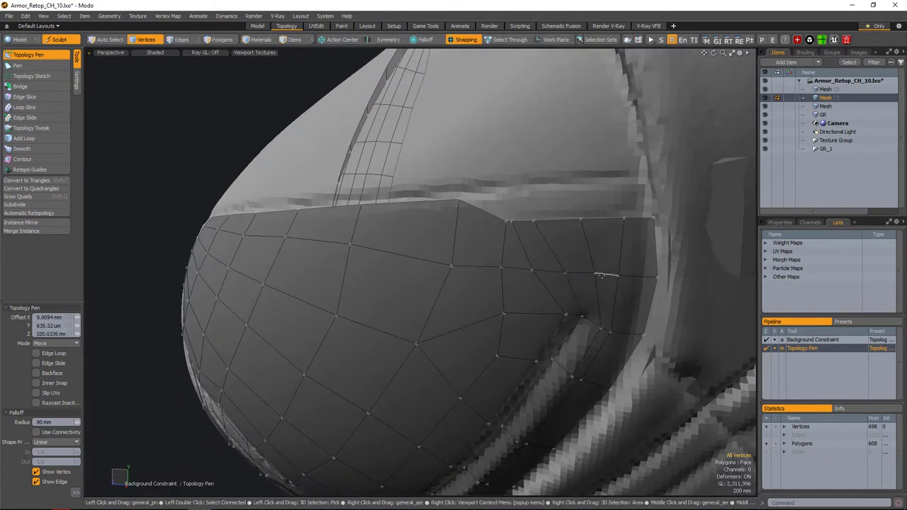
{"action": "left_click_drag", "start_coordinate": [601, 275], "coordinate": [625, 280], "text": "alt"}
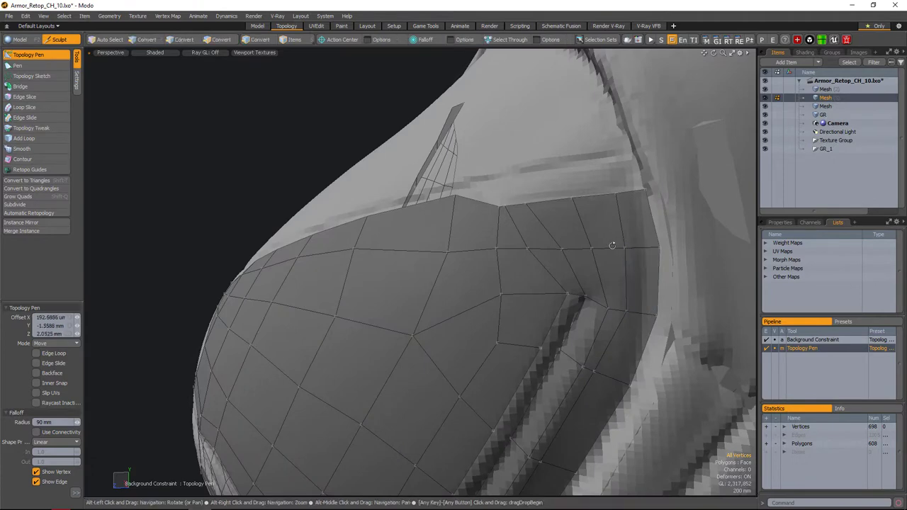
{"action": "left_click_drag", "start_coordinate": [612, 245], "coordinate": [558, 284], "text": "alt"}
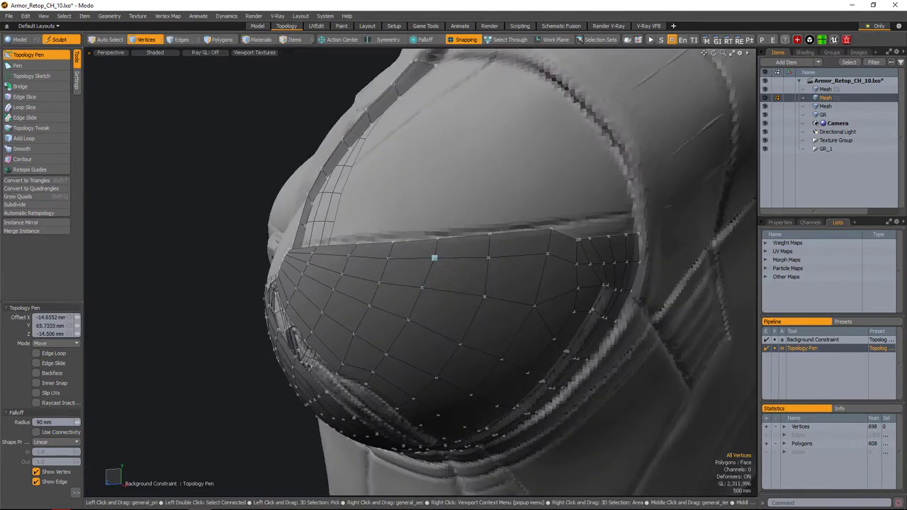
- Add edge loops through the wide quads of the cup panel and gather their vertices at the edge of the diagonal groove
{"action": "left_click_drag", "start_coordinate": [435, 258], "coordinate": [443, 280], "text": "alt"}
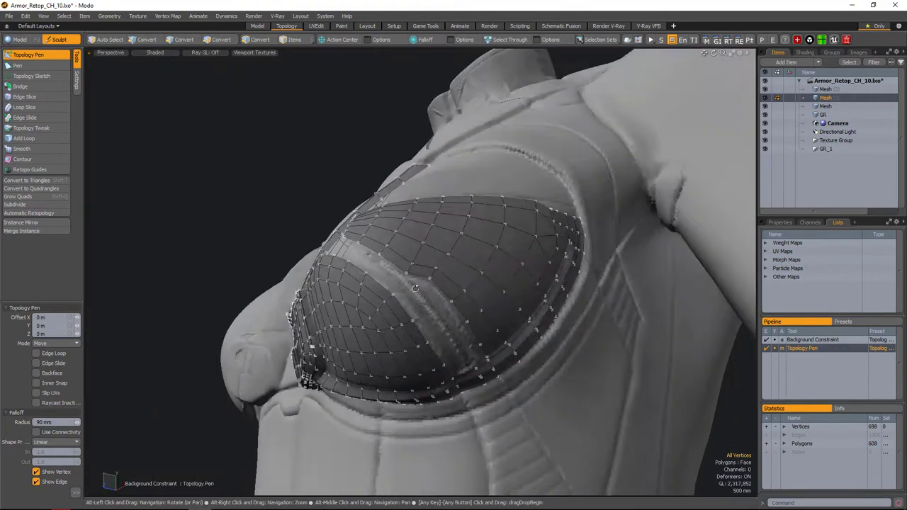
{"action": "left_click_drag", "start_coordinate": [445, 283], "coordinate": [429, 318], "text": "alt"}
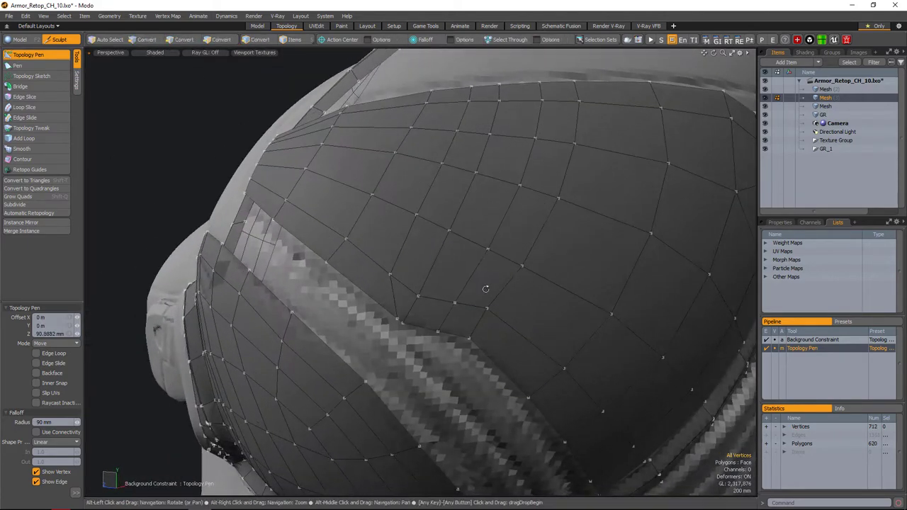
{"action": "left_click_drag", "start_coordinate": [485, 289], "coordinate": [396, 289], "text": "alt"}
{"action": "scroll", "coordinate": [388, 287], "scroll_direction": "down", "scroll_amount": 5}
{"action": "scroll", "coordinate": [431, 277], "scroll_direction": "up", "scroll_amount": 10}
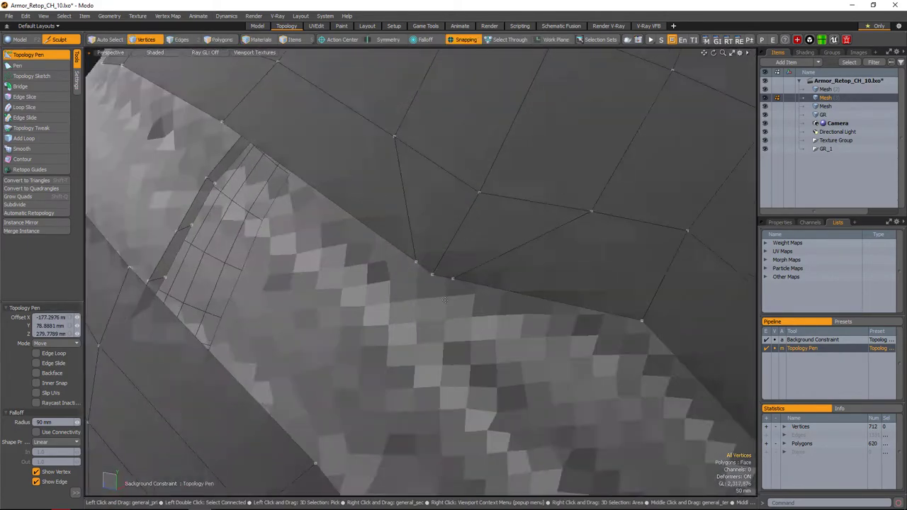
{"action": "left_click_drag", "start_coordinate": [433, 287], "coordinate": [546, 347], "text": "alt"}
- Select the seven vertices at the cup panel's inner end and transform them to line up with the vertical seam
{"action": "key", "text": "1"}
{"action": "right_click_drag", "start_coordinate": [391, 168], "coordinate": [472, 313]}
{"action": "key", "text": "y"}
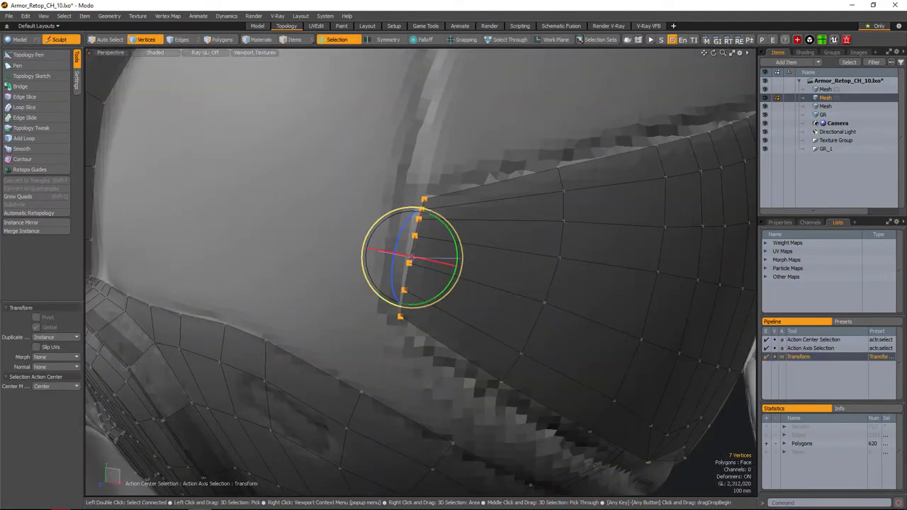
{"action": "key", "text": "q"}
- Add further edge loops across the cup panel below the horizontal seam for denser, more even quads
{"action": "scroll", "coordinate": [448, 224], "scroll_direction": "down", "scroll_amount": 5}
{"action": "left_click_drag", "start_coordinate": [448, 224], "coordinate": [429, 234], "text": "alt"}
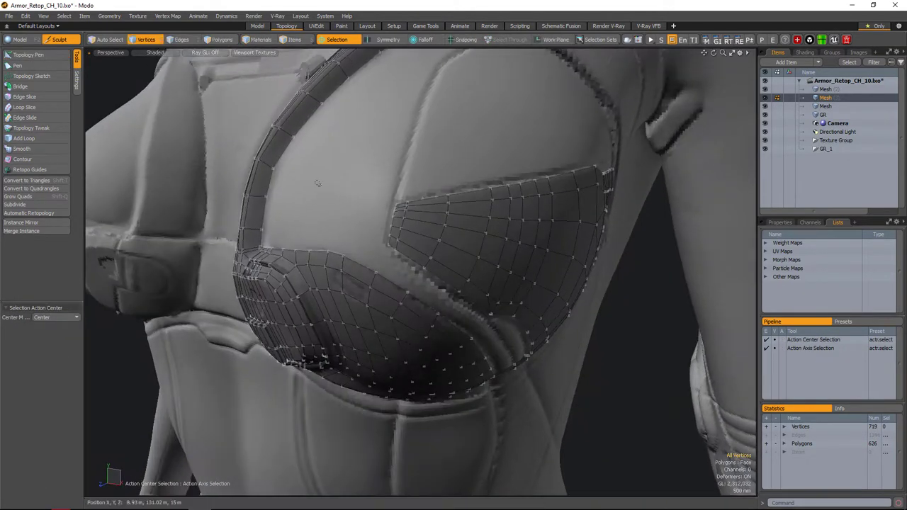
{"action": "key", "text": "q"}
{"action": "left_click_drag", "start_coordinate": [441, 243], "coordinate": [491, 261], "text": "alt"}
{"action": "key", "text": "shift+t"}
{"action": "left_click_drag", "start_coordinate": [450, 229], "coordinate": [501, 219], "text": "alt"}
{"action": "double_click", "coordinate": [461, 239]}
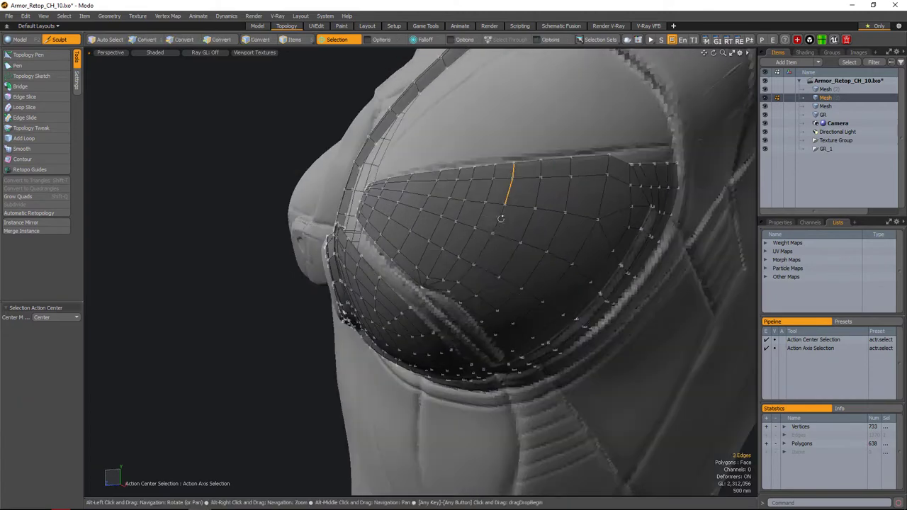
{"action": "left_click_drag", "start_coordinate": [468, 275], "coordinate": [425, 263], "text": "alt"}
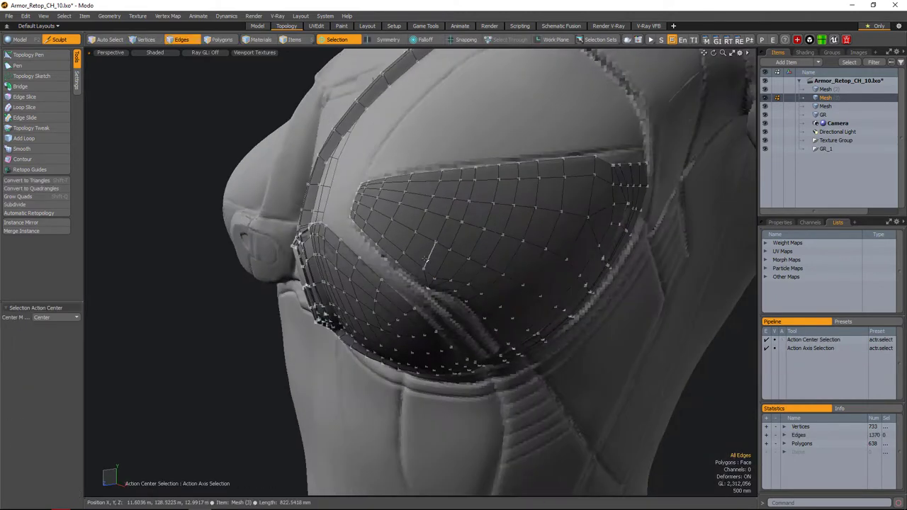
{"action": "left_click_drag", "start_coordinate": [440, 229], "coordinate": [478, 295], "text": "alt"}
- Extend four wide quads from the curved frame to the vertical seam on the upper cup with the Topology Pen
{"action": "left_click", "coordinate": [430, 202]}
{"action": "key", "text": "space"}
{"action": "left_click", "coordinate": [28, 55]}
{"action": "left_click_drag", "start_coordinate": [514, 257], "coordinate": [489, 241], "text": "alt"}
{"action": "left_click_drag", "start_coordinate": [490, 241], "coordinate": [487, 260]}
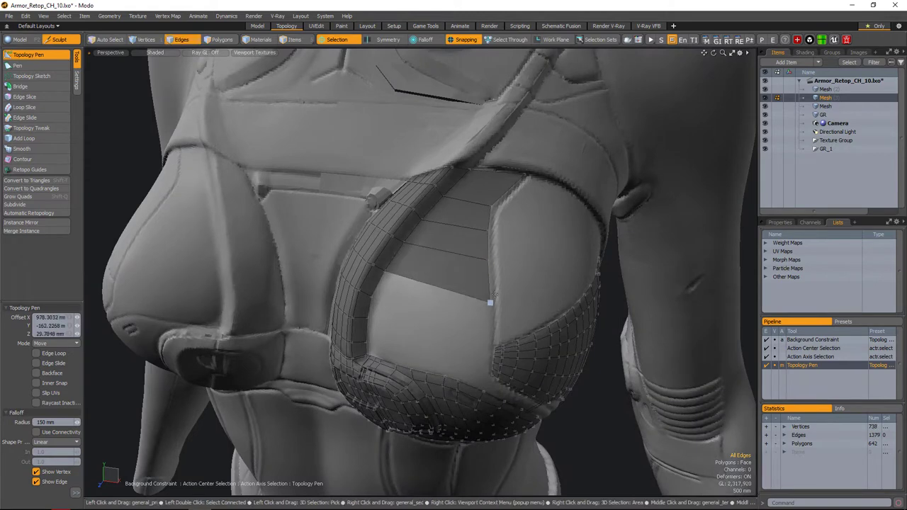
- Split the wide quads lengthwise and build a row of quads along the panel's lower edge up to the vertical seam
{"action": "left_click_drag", "start_coordinate": [490, 303], "coordinate": [376, 297], "text": "alt"}
{"action": "left_click", "coordinate": [394, 306]}
{"action": "left_click_drag", "start_coordinate": [446, 308], "coordinate": [448, 291], "text": "alt"}
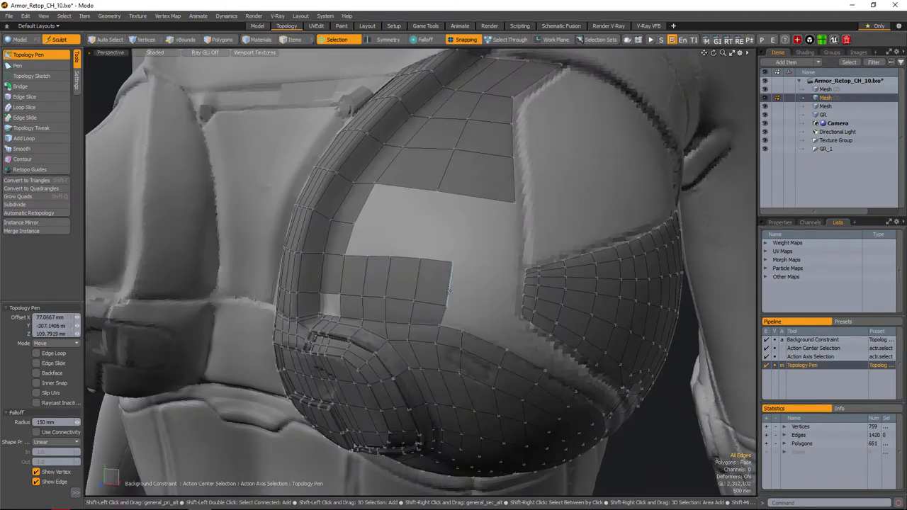
{"action": "scroll", "coordinate": [477, 299], "scroll_direction": "up", "scroll_amount": 5}
{"action": "left_click", "coordinate": [447, 252]}
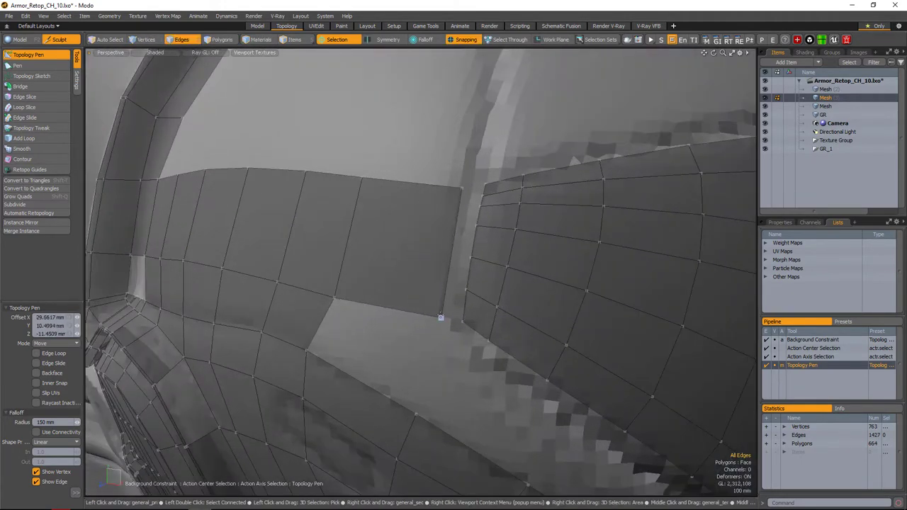
- Connect the lower row to the surrounding mesh and extend quads along the frame into the panel's opening
{"action": "scroll", "coordinate": [440, 317], "scroll_direction": "down", "scroll_amount": 5}
{"action": "left_click_drag", "start_coordinate": [441, 317], "coordinate": [473, 312], "text": "alt"}
{"action": "left_click", "coordinate": [458, 284]}
{"action": "key", "text": "Tab"}
{"action": "key", "text": "Tab"}
{"action": "left_click_drag", "start_coordinate": [416, 274], "coordinate": [418, 206], "text": "alt"}
{"action": "left_click", "coordinate": [422, 319]}
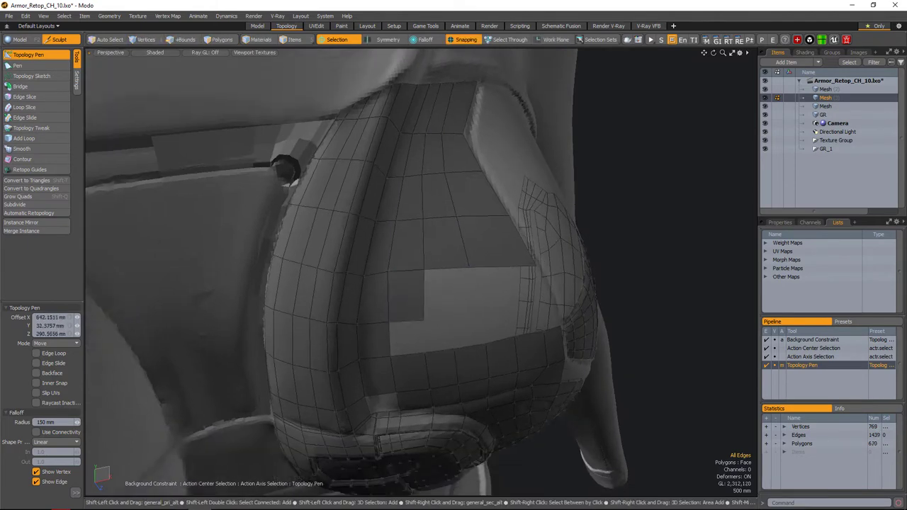
- Fill the remaining opening between the curved frame and the vertical seam with quads aligned to the surrounding rows
{"action": "left_click", "coordinate": [452, 325]}
{"action": "left_click_drag", "start_coordinate": [452, 324], "coordinate": [419, 274], "text": "alt"}
{"action": "left_click", "coordinate": [412, 316], "text": "shift"}
{"action": "left_click", "coordinate": [420, 274]}
{"action": "left_click", "coordinate": [406, 296]}
{"action": "left_click", "coordinate": [427, 275]}
{"action": "left_click_drag", "start_coordinate": [424, 241], "coordinate": [444, 233], "text": "alt"}
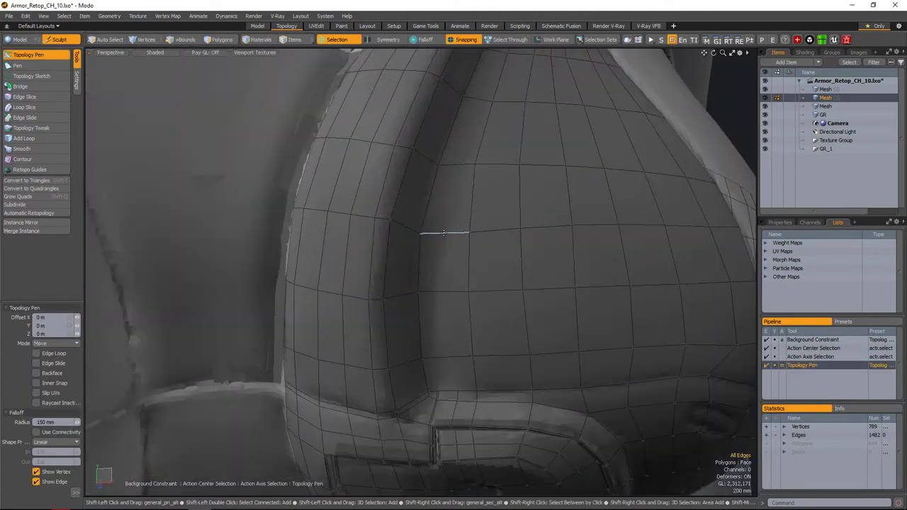
- Add a tight edge loop in the panel beside the frame groove and slice an edge down to the groove's lower corner
{"action": "key", "text": "c"}
{"action": "scroll", "coordinate": [446, 274], "scroll_direction": "up", "scroll_amount": 3}
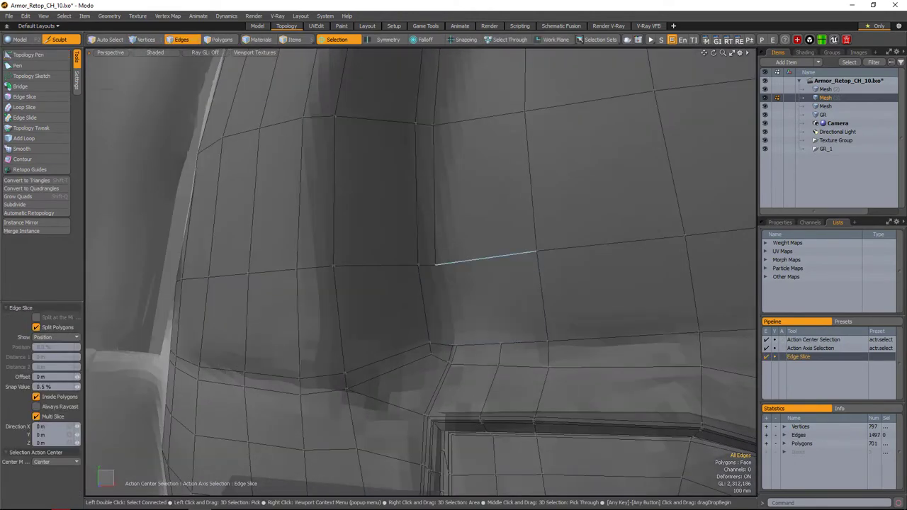
{"action": "key", "text": "space"}
{"action": "scroll", "coordinate": [462, 341], "scroll_direction": "up", "scroll_amount": 3}
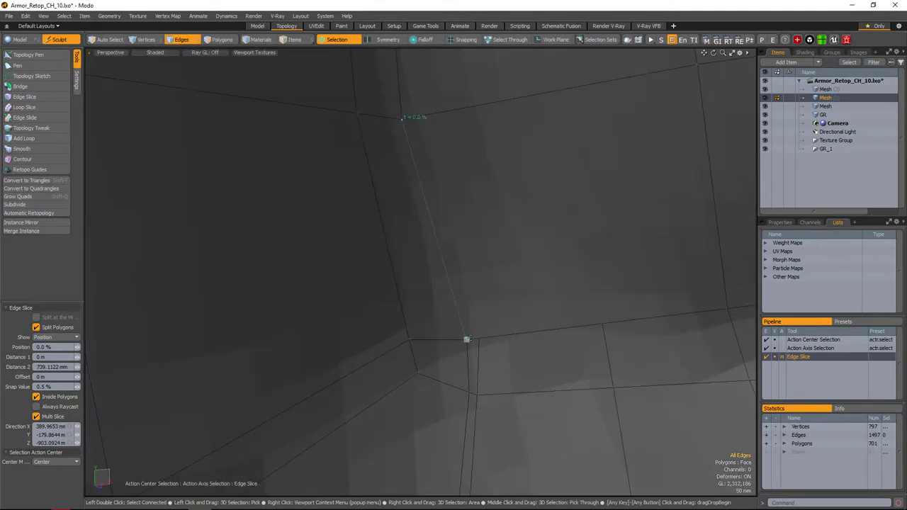
{"action": "scroll", "coordinate": [466, 338], "scroll_direction": "down", "scroll_amount": 3}
{"action": "scroll", "coordinate": [474, 308], "scroll_direction": "up", "scroll_amount": 3}
- Select and join the two neighbouring vertices at the lower corner of the frame groove
{"action": "key", "text": "1"}
{"action": "left_click", "coordinate": [473, 327]}
{"action": "key", "text": "w"}
{"action": "scroll", "coordinate": [471, 327], "scroll_direction": "down", "scroll_amount": 3}
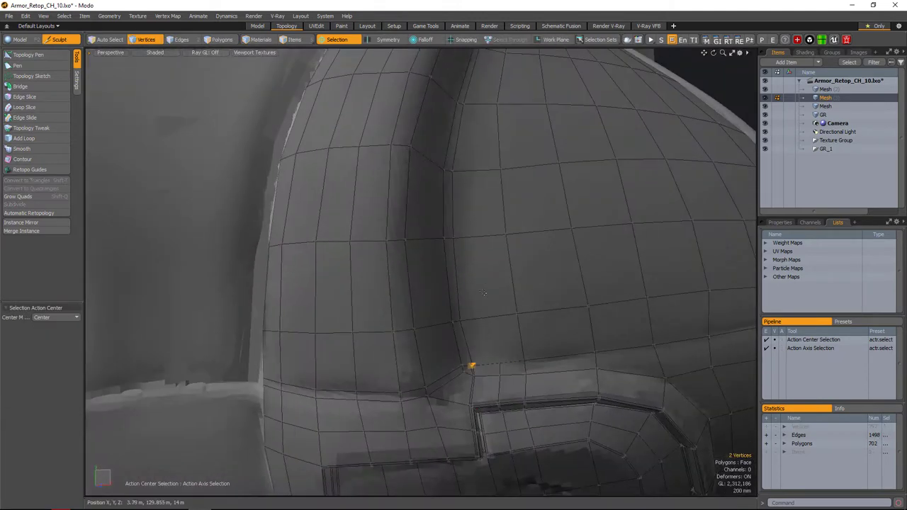
- Add a second supporting edge loop beside the frame groove and connect its lower end to the corner
{"action": "key", "text": "space"}
{"action": "scroll", "coordinate": [461, 201], "scroll_direction": "up", "scroll_amount": 2}
{"action": "scroll", "coordinate": [461, 201], "scroll_direction": "down", "scroll_amount": 2}
{"action": "scroll", "coordinate": [461, 200], "scroll_direction": "up", "scroll_amount": 3}
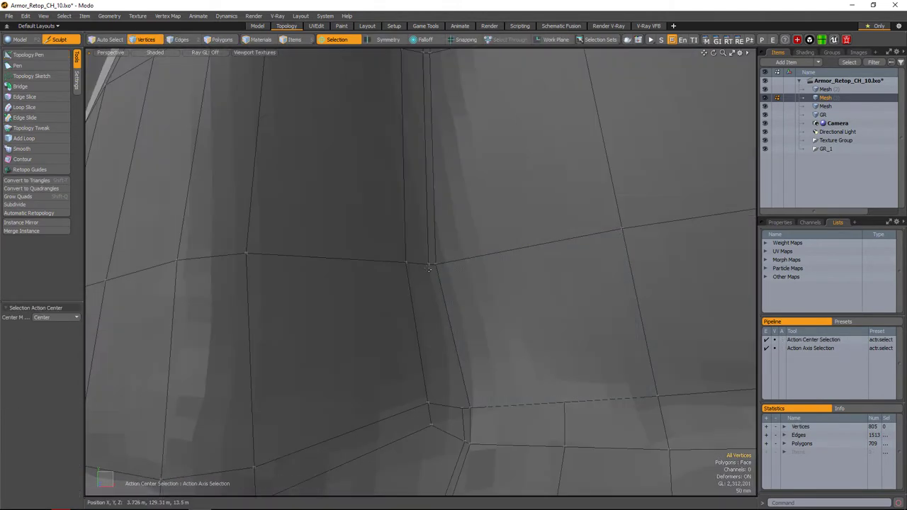
{"action": "scroll", "coordinate": [468, 227], "scroll_direction": "down", "scroll_amount": 4}
{"action": "key", "text": "space"}
{"action": "left_click_drag", "start_coordinate": [475, 257], "coordinate": [484, 242], "text": "alt"}
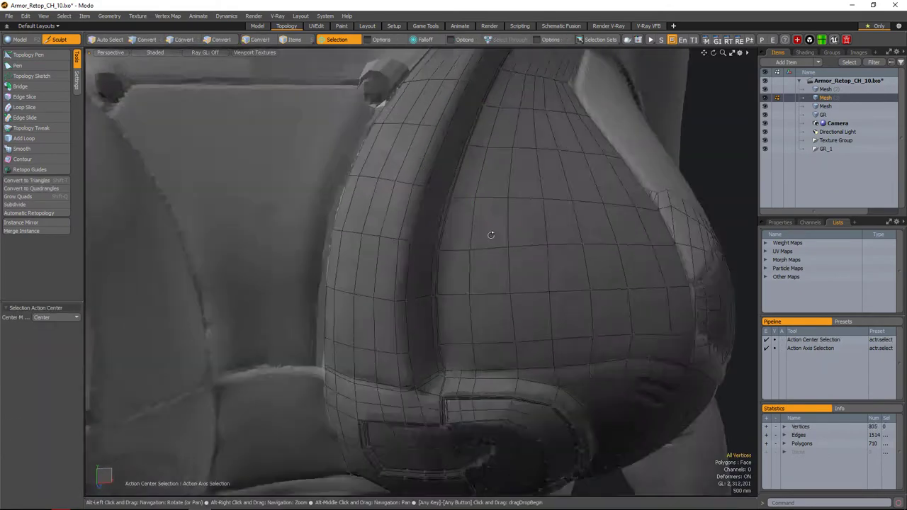
- Insert another vertical edge loop along the frame groove and tie its end into the surrounding quads
{"action": "key", "text": "2"}
{"action": "left_click", "coordinate": [484, 243]}
{"action": "scroll", "coordinate": [497, 250], "scroll_direction": "up", "scroll_amount": 4}
{"action": "key", "text": "c"}
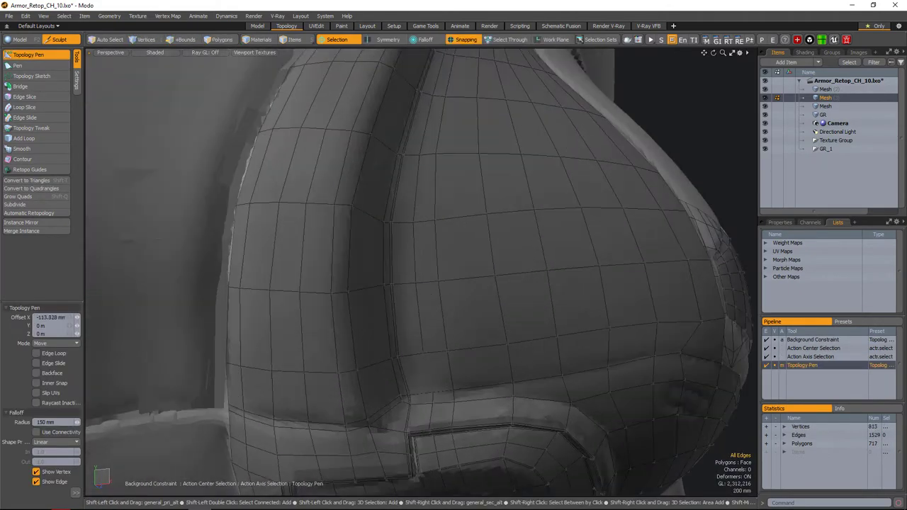
{"action": "scroll", "coordinate": [433, 276], "scroll_direction": "down", "scroll_amount": 5}
{"action": "key", "text": "space"}
{"action": "left_click_drag", "start_coordinate": [433, 276], "coordinate": [471, 272], "text": "alt"}
- Add two crosswise edge loops through the frame and upper cup panel around the vertical seam's upper bend
{"action": "scroll", "coordinate": [471, 272], "scroll_direction": "up", "scroll_amount": 3}
{"action": "key", "text": "shift+t"}
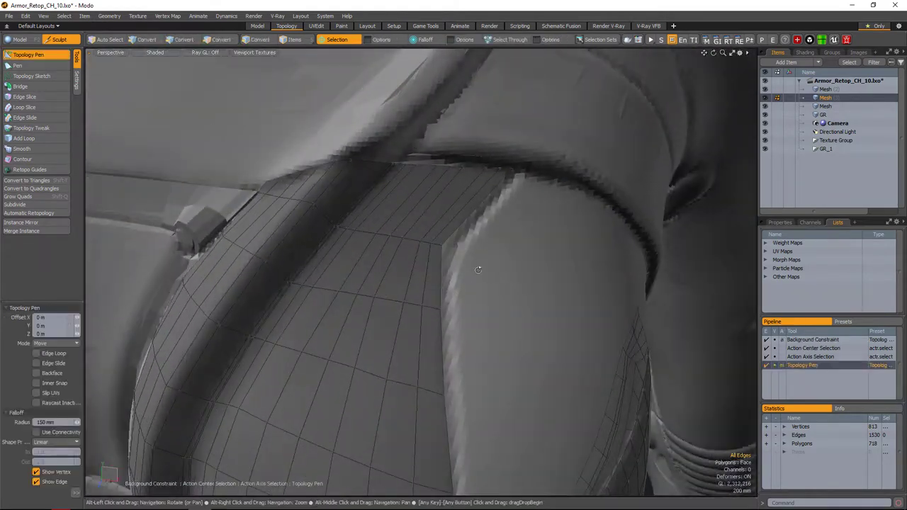
{"action": "scroll", "coordinate": [472, 271], "scroll_direction": "up", "scroll_amount": 2}
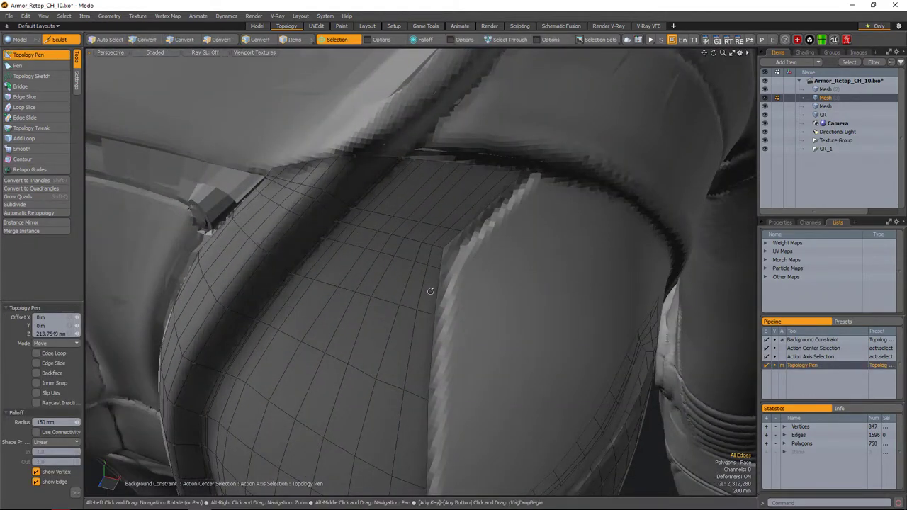
{"action": "key", "text": "space"}
- Extrude two quads from the upper panel's border over the raised seam on either side of its bend with the Topology Pen
{"action": "scroll", "coordinate": [430, 290], "scroll_direction": "down", "scroll_amount": 5}
{"action": "left_click_drag", "start_coordinate": [431, 290], "coordinate": [510, 273], "text": "alt"}
{"action": "scroll", "coordinate": [425, 255], "scroll_direction": "up", "scroll_amount": 5}
{"action": "left_click", "coordinate": [27, 54]}
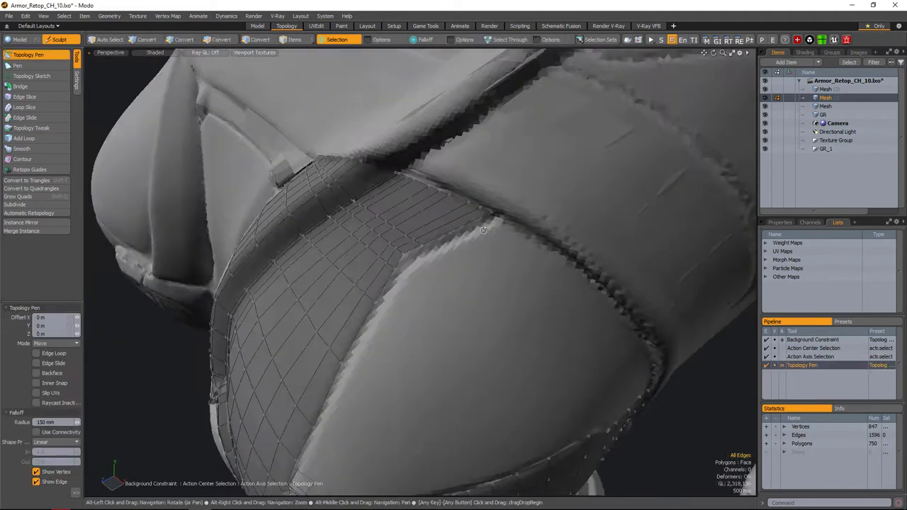
{"action": "left_click", "coordinate": [425, 257]}
{"action": "left_click", "coordinate": [517, 221]}
{"action": "scroll", "coordinate": [454, 255], "scroll_direction": "up", "scroll_amount": 4}
{"action": "left_click_drag", "start_coordinate": [454, 256], "coordinate": [475, 248], "text": "alt"}
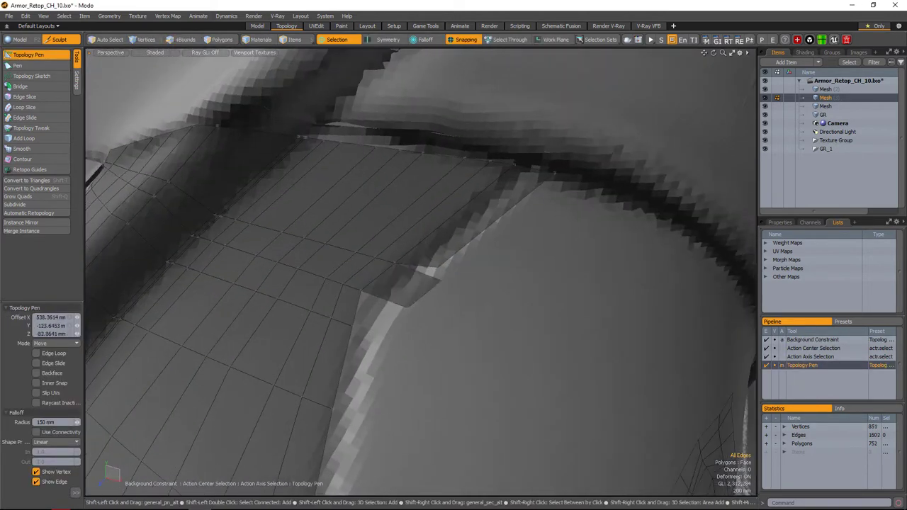
- Close the gap between the two border quads at the seam's bend and fit their vertices to the seam edge
{"action": "left_click_drag", "start_coordinate": [558, 171], "coordinate": [455, 226], "text": "alt"}
{"action": "scroll", "coordinate": [404, 262], "scroll_direction": "down", "scroll_amount": 3}
{"action": "scroll", "coordinate": [455, 227], "scroll_direction": "up", "scroll_amount": 3}
{"action": "left_click", "coordinate": [426, 255], "text": "shift"}
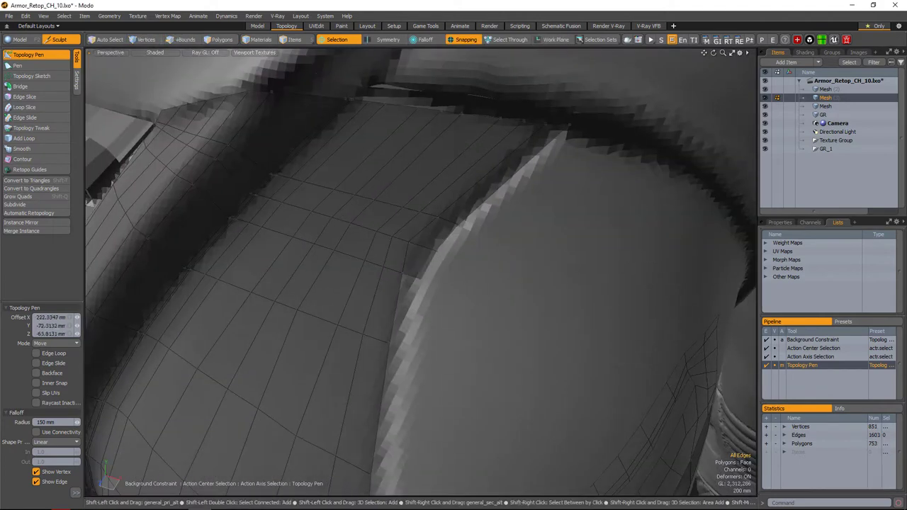
- Continue the narrow strip of quads down the vertical seam to the cup's inner corner, using an 18 mm falloff radius
{"action": "left_click_drag", "start_coordinate": [428, 275], "coordinate": [454, 241], "text": "alt"}
{"action": "left_click", "coordinate": [435, 293], "text": "shift"}
{"action": "left_click_drag", "start_coordinate": [441, 295], "coordinate": [457, 278], "text": "alt"}
{"action": "left_click", "coordinate": [460, 284], "text": "shift"}
{"action": "left_click", "coordinate": [454, 291], "text": "shift"}
{"action": "left_click_drag", "start_coordinate": [453, 203], "coordinate": [417, 284], "text": "alt"}
{"action": "left_click", "coordinate": [416, 285], "text": "shift"}
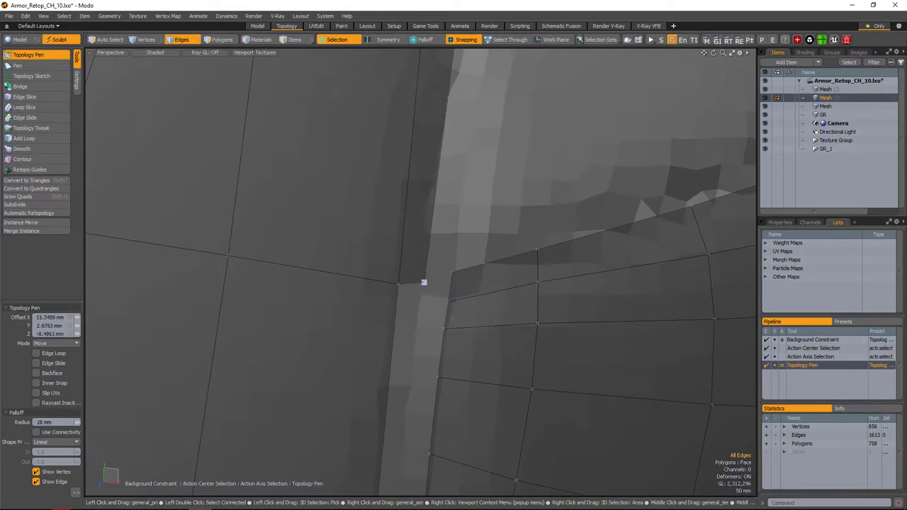
{"action": "left_click", "coordinate": [407, 312], "text": "shift"}
{"action": "scroll", "coordinate": [429, 289], "scroll_direction": "down", "scroll_amount": 5}
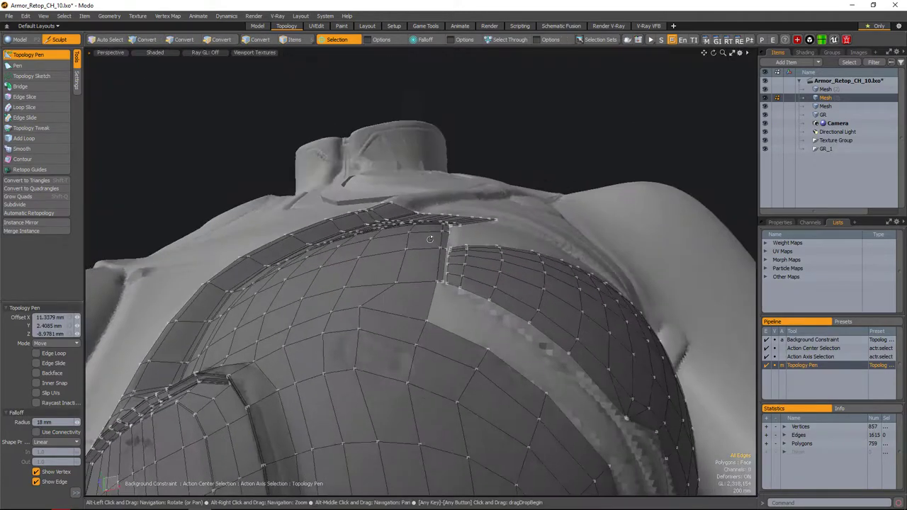
- Extend quads from the strip's lower end and the lower panel's border toward the start of the diagonal groove
{"action": "scroll", "coordinate": [429, 288], "scroll_direction": "up", "scroll_amount": 4}
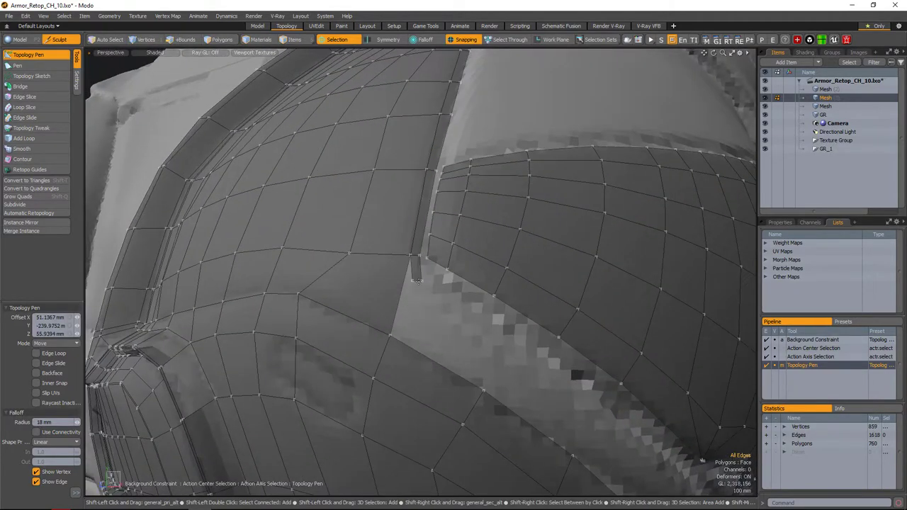
{"action": "scroll", "coordinate": [416, 282], "scroll_direction": "up", "scroll_amount": 5}
{"action": "left_click", "coordinate": [467, 298], "text": "shift"}
{"action": "scroll", "coordinate": [453, 304], "scroll_direction": "down", "scroll_amount": 6}
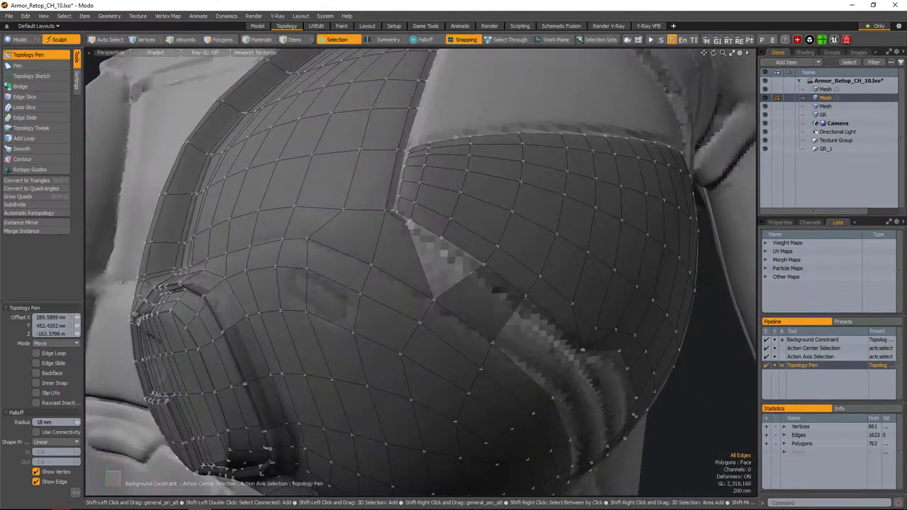
- Close the opening beside the diagonal groove and move its border vertices onto the groove's edge
{"action": "scroll", "coordinate": [434, 298], "scroll_direction": "up", "scroll_amount": 5}
{"action": "left_click_drag", "start_coordinate": [527, 384], "coordinate": [548, 312]}
{"action": "scroll", "coordinate": [539, 298], "scroll_direction": "down", "scroll_amount": 5}
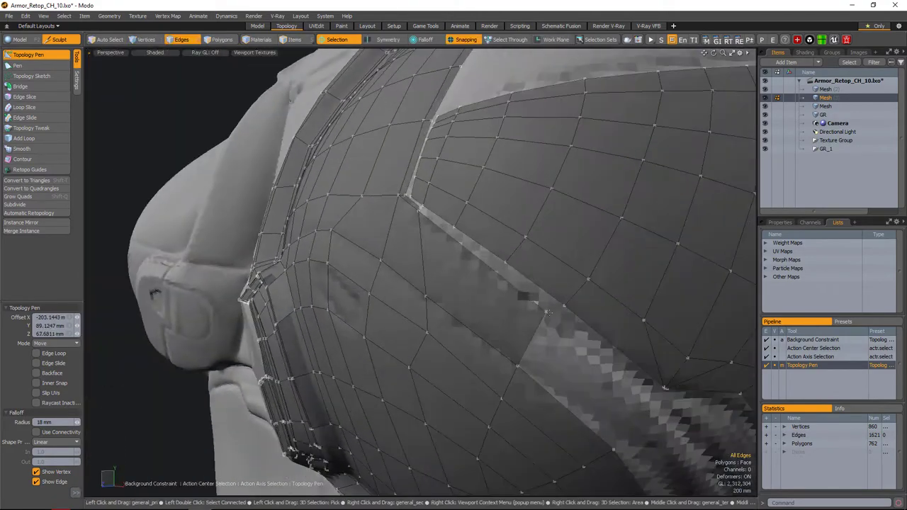
- Add a narrow strip of quads along the lower panel's border beside the diagonal groove
{"action": "scroll", "coordinate": [513, 296], "scroll_direction": "down", "scroll_amount": 5}
{"action": "scroll", "coordinate": [485, 312], "scroll_direction": "up", "scroll_amount": 8}
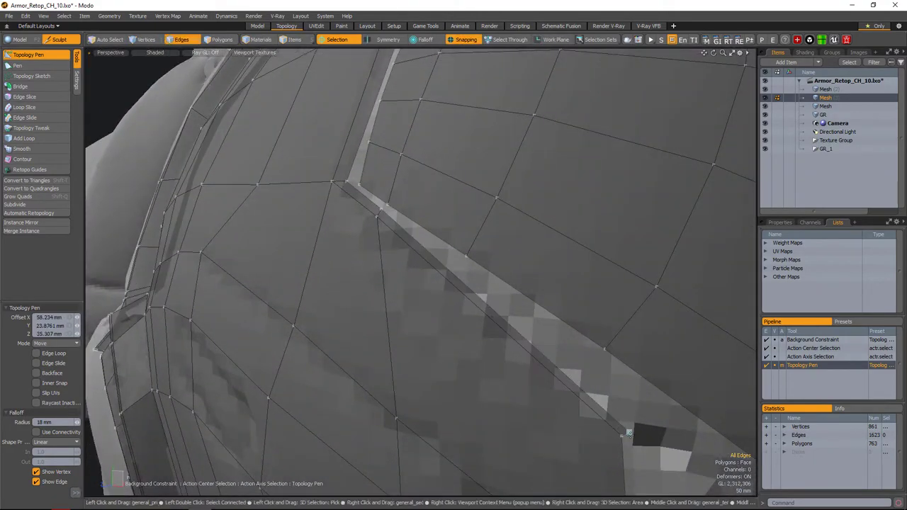
{"action": "scroll", "coordinate": [629, 432], "scroll_direction": "down", "scroll_amount": 5}
{"action": "scroll", "coordinate": [616, 379], "scroll_direction": "up", "scroll_amount": 4}
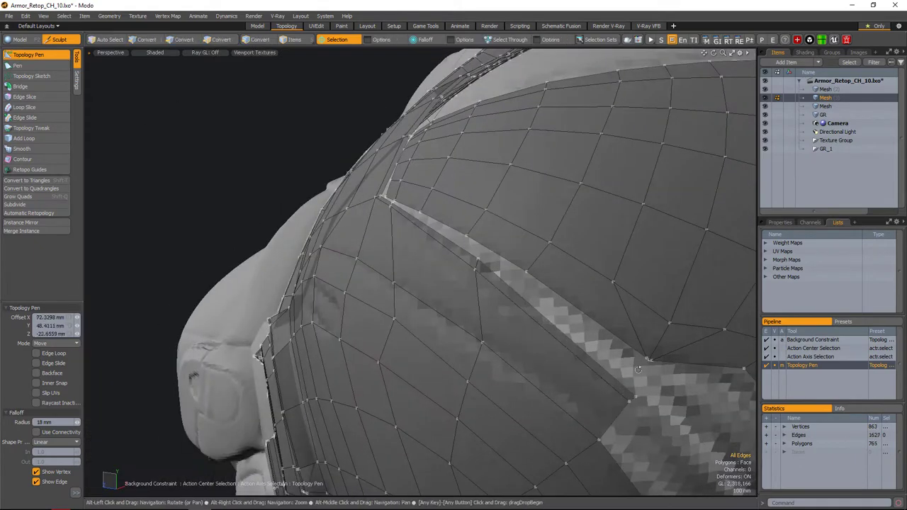
- Continue the narrow border strip of quads along the diagonal groove down to the cup's lower rim
{"action": "scroll", "coordinate": [638, 369], "scroll_direction": "down", "scroll_amount": 5}
{"action": "scroll", "coordinate": [559, 271], "scroll_direction": "up", "scroll_amount": 5}
{"action": "left_click_drag", "start_coordinate": [548, 272], "coordinate": [614, 267], "text": "alt"}
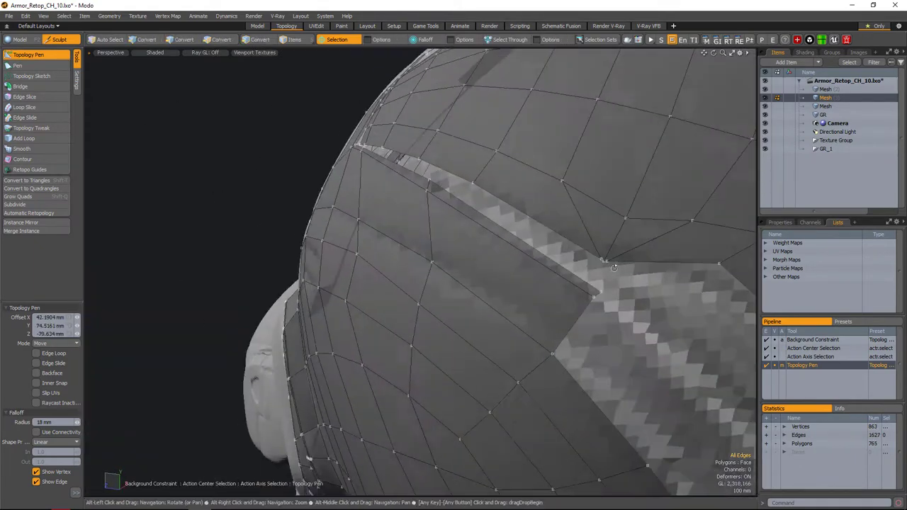
{"action": "scroll", "coordinate": [565, 290], "scroll_direction": "up", "scroll_amount": 3}
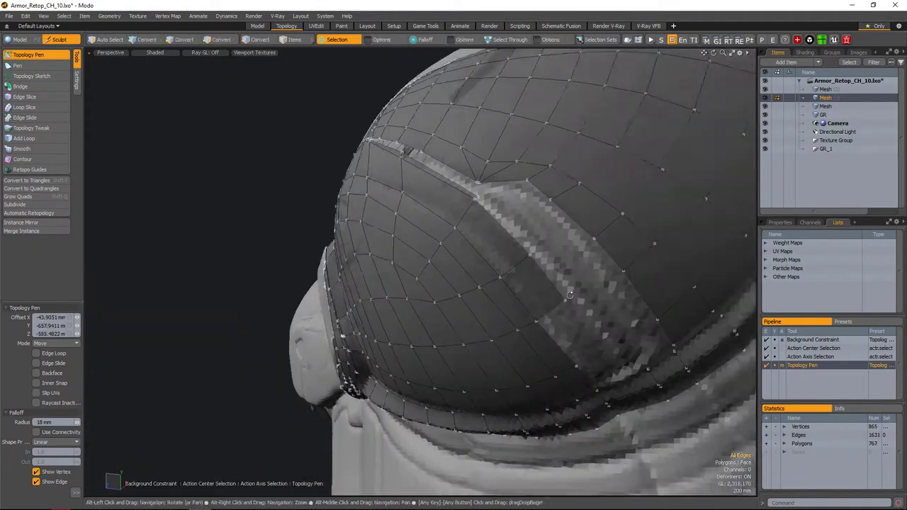
{"action": "left_click_drag", "start_coordinate": [565, 290], "coordinate": [556, 287], "text": "alt"}
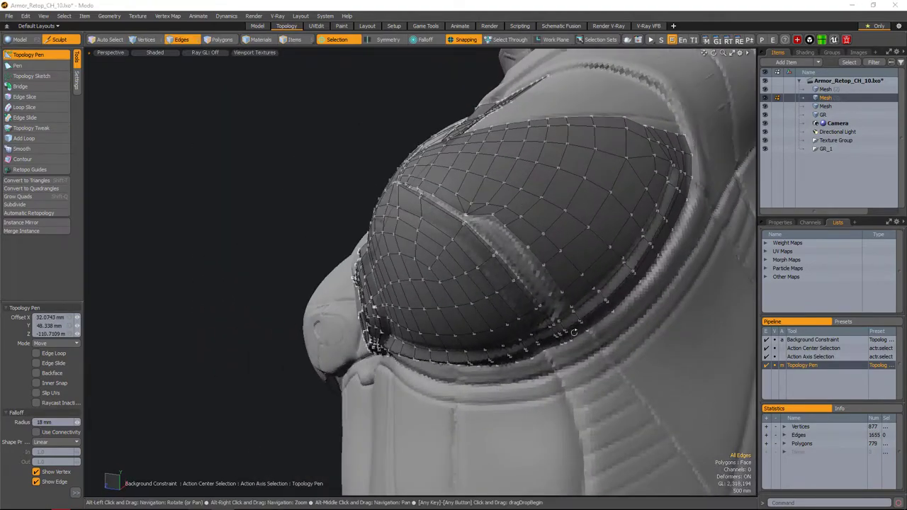
- Insert an edge loop across the inner cup panel just above the lower end of the vertical seam
{"action": "left_click_drag", "start_coordinate": [574, 332], "coordinate": [600, 292], "text": "alt"}
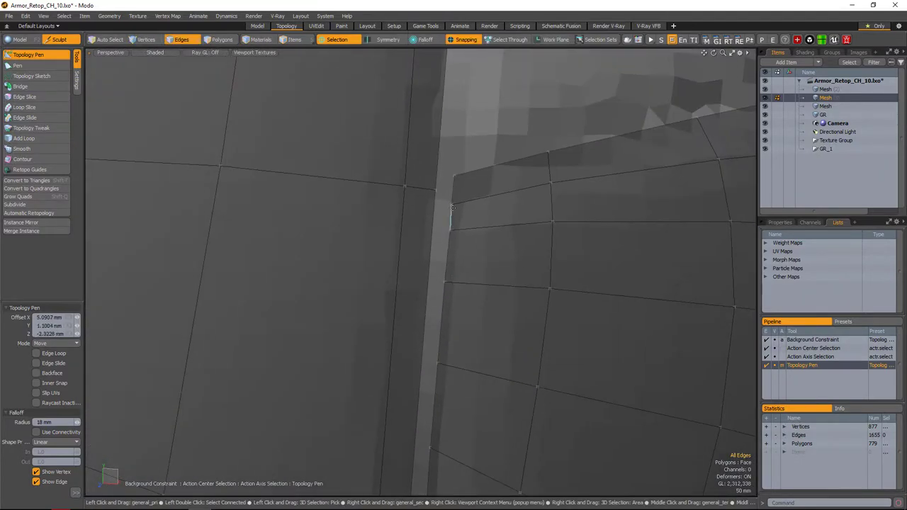
{"action": "scroll", "coordinate": [452, 208], "scroll_direction": "down", "scroll_amount": 5}
{"action": "left_click_drag", "start_coordinate": [470, 239], "coordinate": [480, 305], "text": "alt"}
{"action": "left_click_drag", "start_coordinate": [401, 303], "coordinate": [382, 306], "text": "alt"}
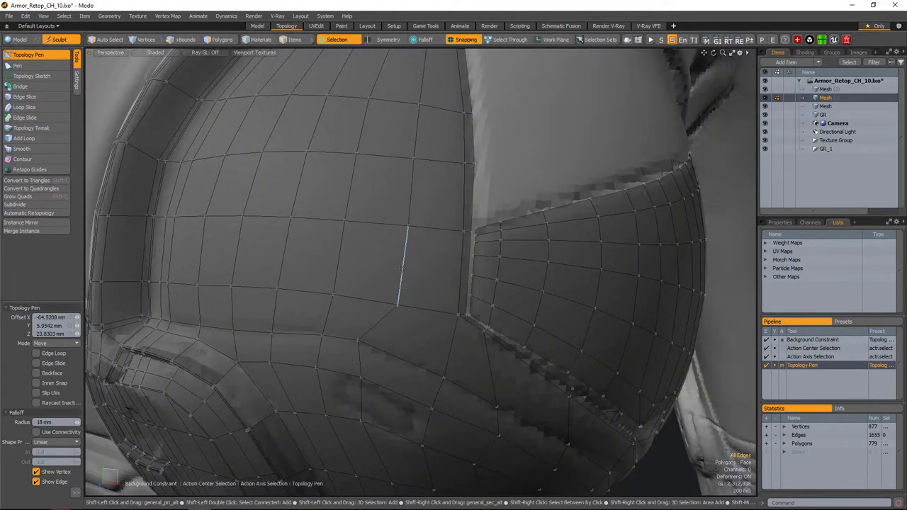
{"action": "left_click", "coordinate": [414, 283]}
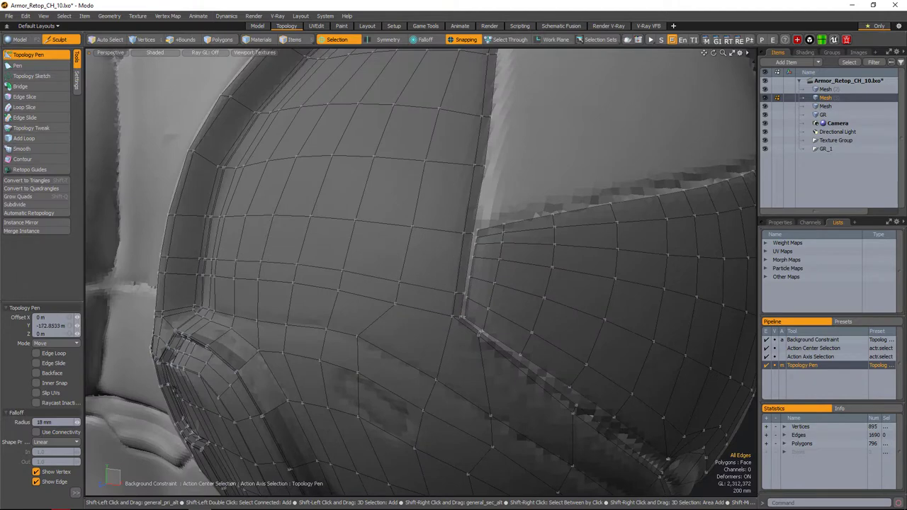
- Examine the cup panels' quad flow around the seam and diagonal groove, including in subdivision preview
{"action": "left_click_drag", "start_coordinate": [480, 332], "coordinate": [355, 284], "text": "alt"}
{"action": "key", "text": "2"}
{"action": "scroll", "coordinate": [472, 273], "scroll_direction": "down", "scroll_amount": 5}
{"action": "key", "text": "1"}
{"action": "right_click_drag", "start_coordinate": [296, 242], "coordinate": [545, 264]}
{"action": "left_click_drag", "start_coordinate": [546, 264], "coordinate": [446, 264], "text": "alt"}
{"action": "key", "text": "q"}
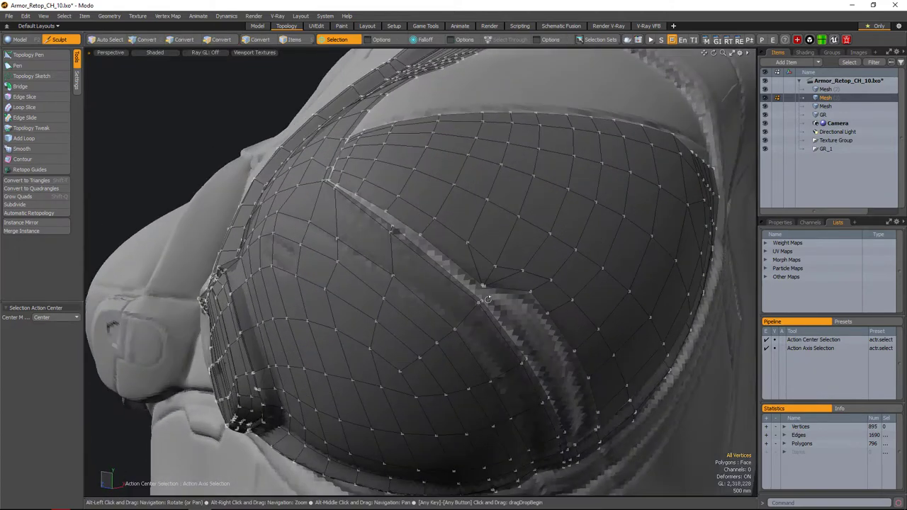
{"action": "left_click_drag", "start_coordinate": [487, 300], "coordinate": [524, 331], "text": "alt"}
{"action": "scroll", "coordinate": [466, 271], "scroll_direction": "up", "scroll_amount": 5}
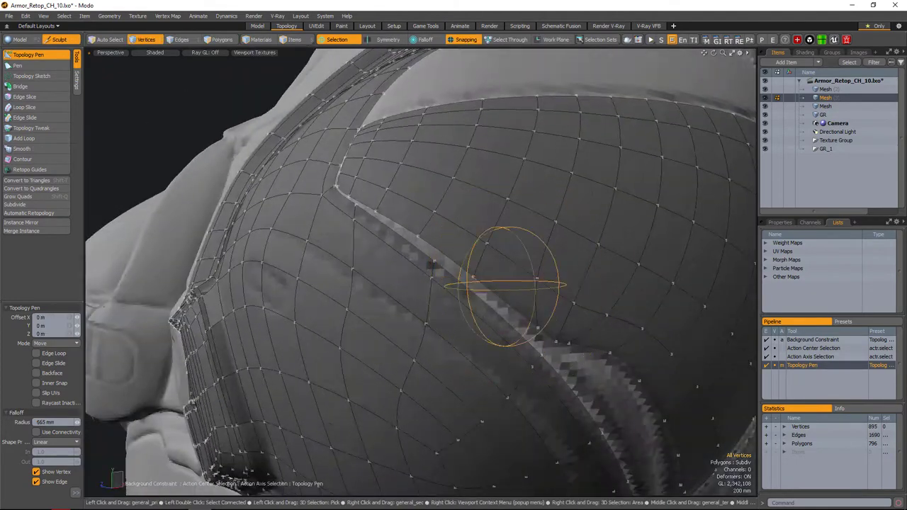
{"action": "key", "text": "space"}
{"action": "scroll", "coordinate": [503, 281], "scroll_direction": "down", "scroll_amount": 5}
{"action": "left_click_drag", "start_coordinate": [503, 281], "coordinate": [540, 224], "text": "alt"}
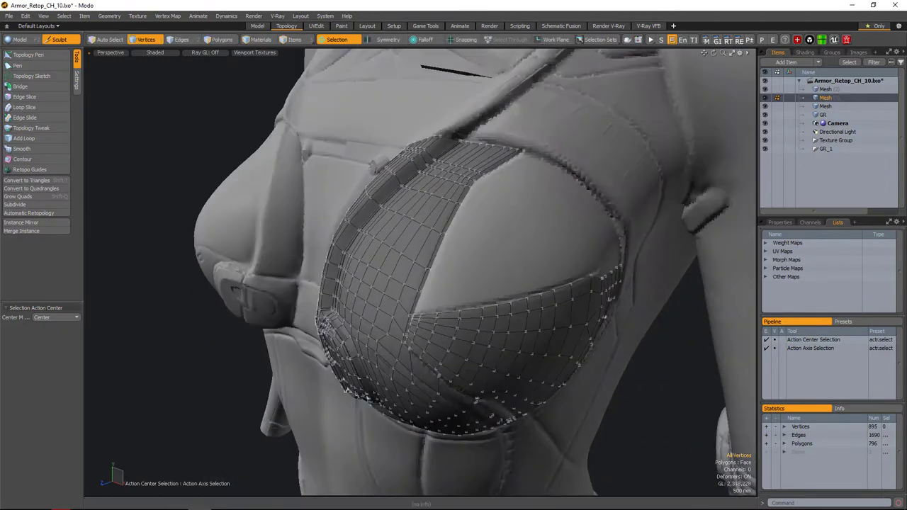
- Start the open upper panel with a row of quads along the frame groove, using a 110 mm falloff radius
{"action": "scroll", "coordinate": [539, 223], "scroll_direction": "up", "scroll_amount": 5}
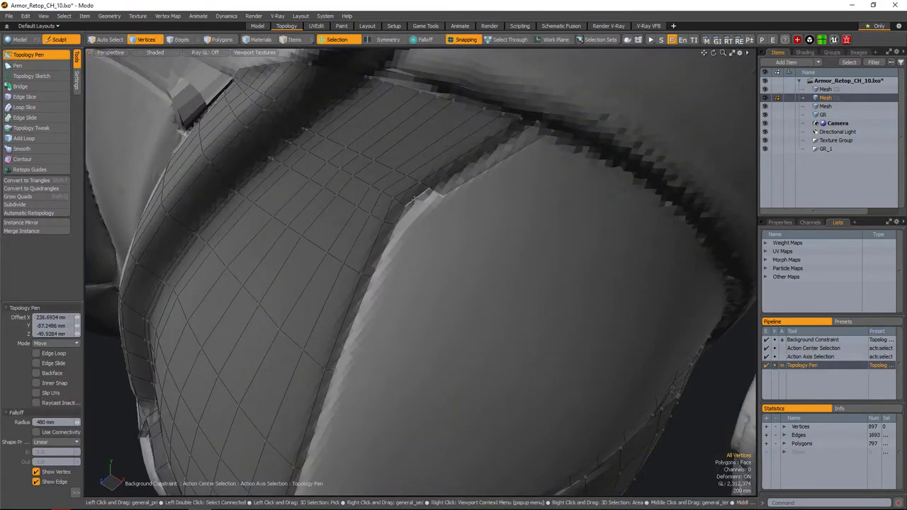
{"action": "scroll", "coordinate": [414, 200], "scroll_direction": "up", "scroll_amount": 3}
{"action": "left_click", "coordinate": [406, 217], "text": "shift"}
{"action": "left_click_drag", "start_coordinate": [406, 217], "coordinate": [441, 184], "text": "alt"}
{"action": "left_click", "coordinate": [418, 298], "text": "shift"}
{"action": "left_click_drag", "start_coordinate": [507, 216], "coordinate": [468, 219], "text": "alt"}
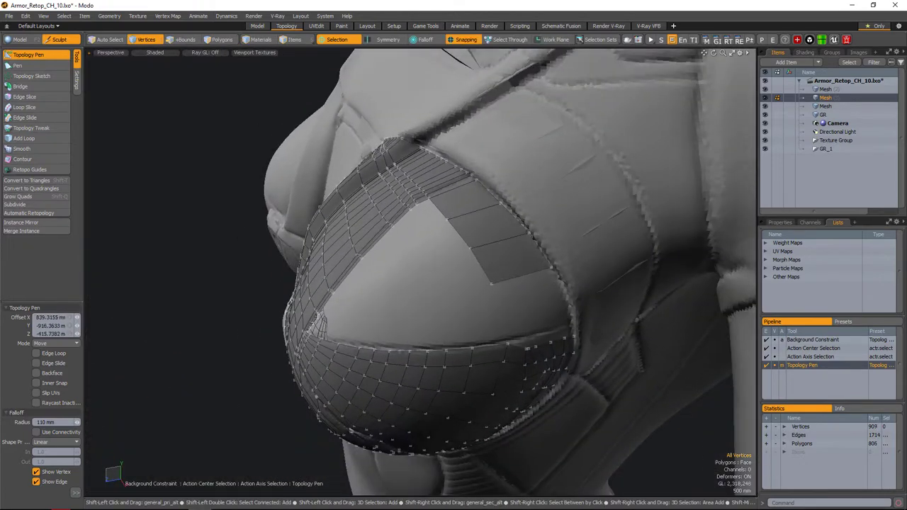
- Extend the outer row of quads to the horizontal groove and align its vertices with the frame groove
{"action": "left_click", "coordinate": [525, 276], "text": "shift"}
{"action": "left_click_drag", "start_coordinate": [482, 283], "coordinate": [544, 268], "text": "alt"}
{"action": "left_click", "coordinate": [448, 288], "text": "shift"}
{"action": "left_click_drag", "start_coordinate": [448, 287], "coordinate": [461, 312], "text": "alt"}
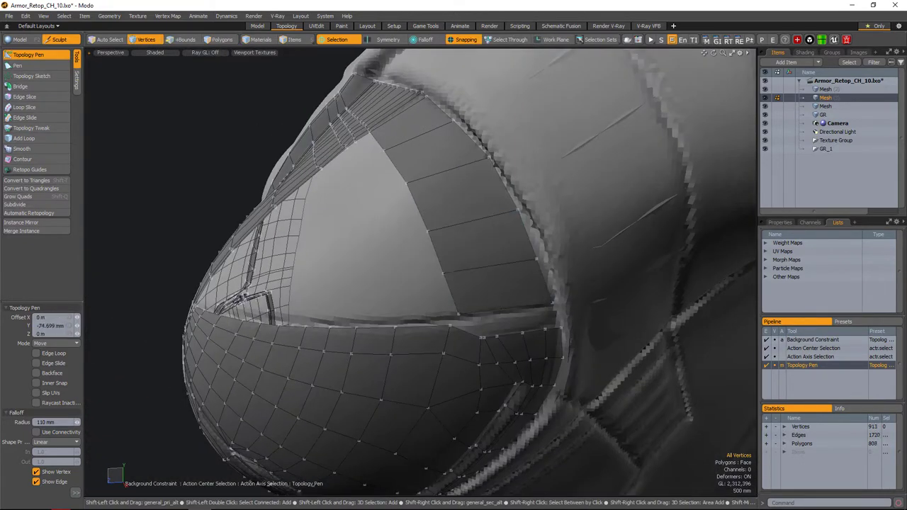
{"action": "left_click_drag", "start_coordinate": [519, 209], "coordinate": [518, 258], "text": "alt"}
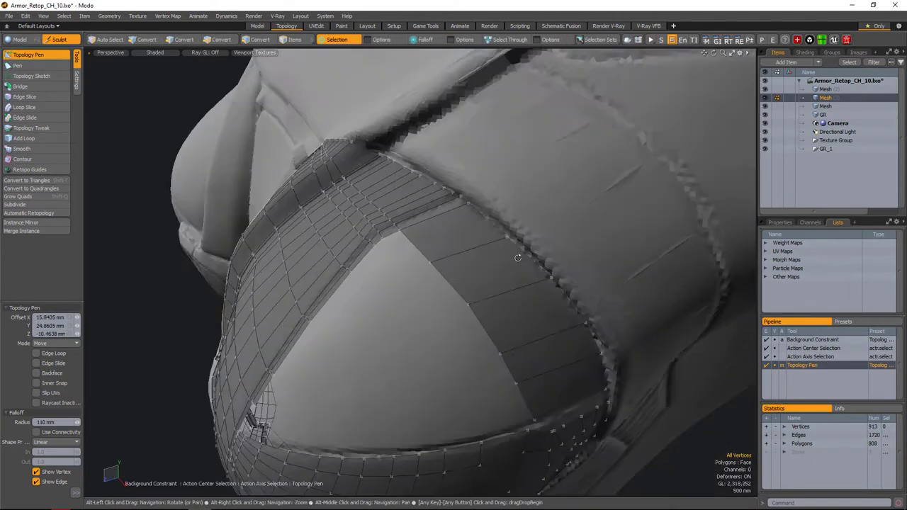
{"action": "left_click_drag", "start_coordinate": [469, 203], "coordinate": [516, 263], "text": "alt"}
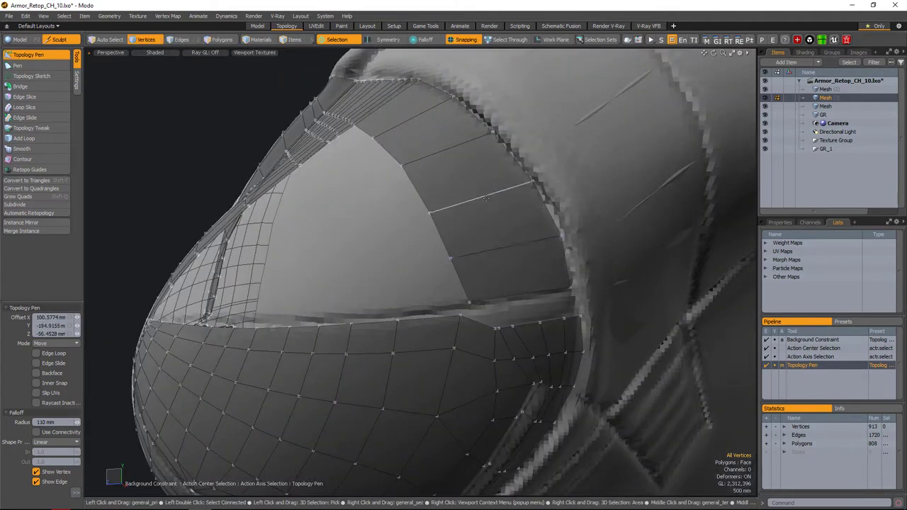
{"action": "left_click_drag", "start_coordinate": [487, 200], "coordinate": [496, 253], "text": "alt"}
- Add a second row of quads inside the outer row and extend quads from the vertical seam into the upper panel
{"action": "mouse_move", "coordinate": [491, 305]}
{"action": "left_mouse_down", "text": "shift"}
{"action": "mouse_move", "coordinate": [496, 316]}
{"action": "mouse_move", "coordinate": [513, 279]}
{"action": "mouse_move", "coordinate": [486, 314]}
{"action": "mouse_move", "coordinate": [431, 211]}
{"action": "mouse_move", "coordinate": [449, 235]}
{"action": "left_mouse_up", "text": "shift"}
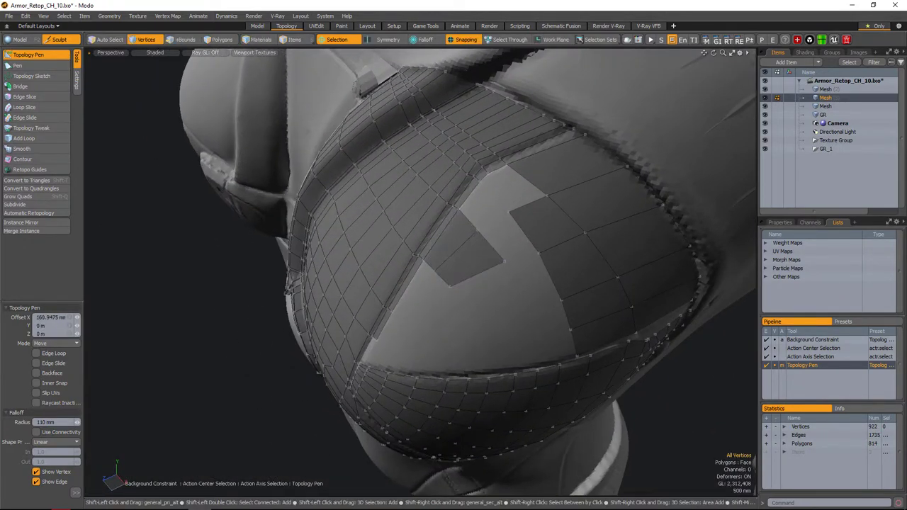
{"action": "left_click_drag", "start_coordinate": [496, 270], "coordinate": [602, 265], "text": "alt"}
{"action": "left_click_drag", "start_coordinate": [512, 280], "coordinate": [519, 262], "text": "alt"}
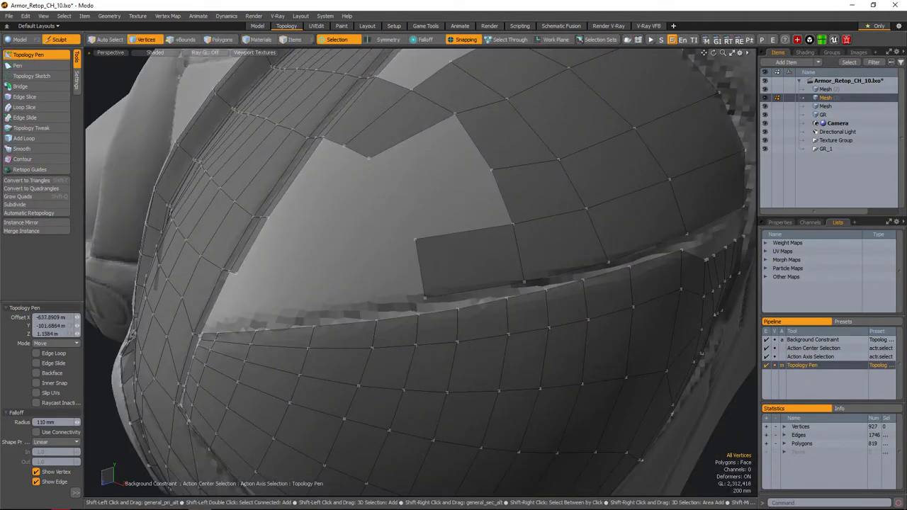
- Continue the quads along the horizontal groove to the upper panel's inner corner and join them to the vertical seam
{"action": "left_click_drag", "start_coordinate": [478, 283], "coordinate": [453, 234], "text": "alt"}
{"action": "left_click", "coordinate": [423, 209]}
{"action": "left_click_drag", "start_coordinate": [421, 309], "coordinate": [408, 333], "text": "alt"}
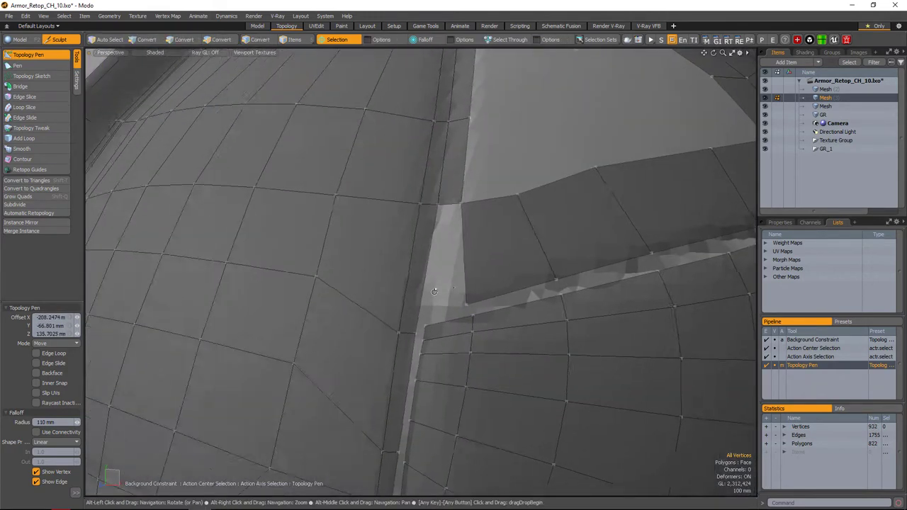
{"action": "left_click", "coordinate": [400, 351]}
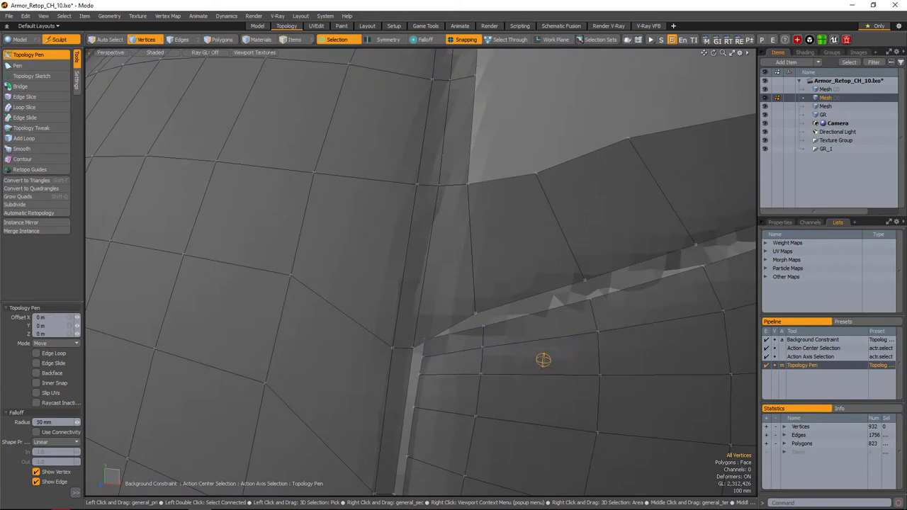
{"action": "left_click_drag", "start_coordinate": [402, 348], "coordinate": [678, 273], "text": "alt"}
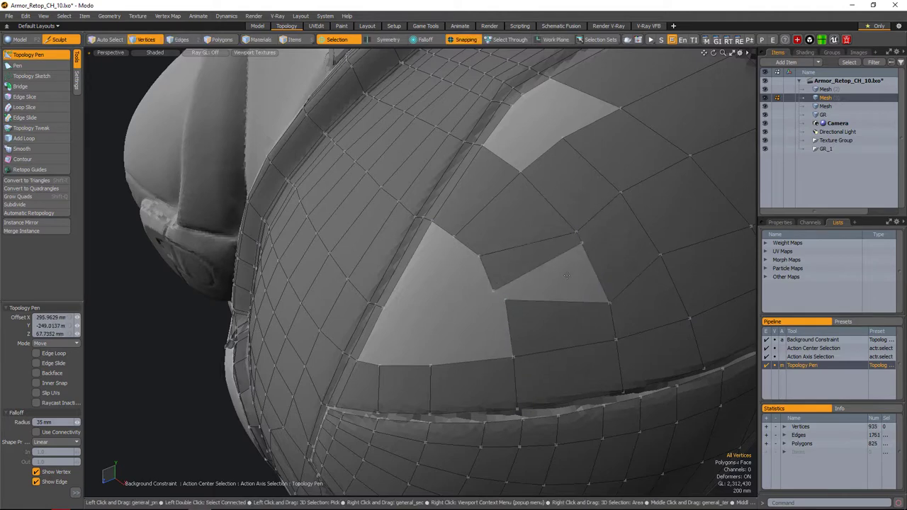
- Fill the upper panel's central opening with quads and adjust the vertices near the inner corner, using a 100 mm falloff radius
{"action": "left_click_drag", "start_coordinate": [567, 275], "coordinate": [468, 275], "text": "alt"}
{"action": "key", "text": "ctrl+z"}
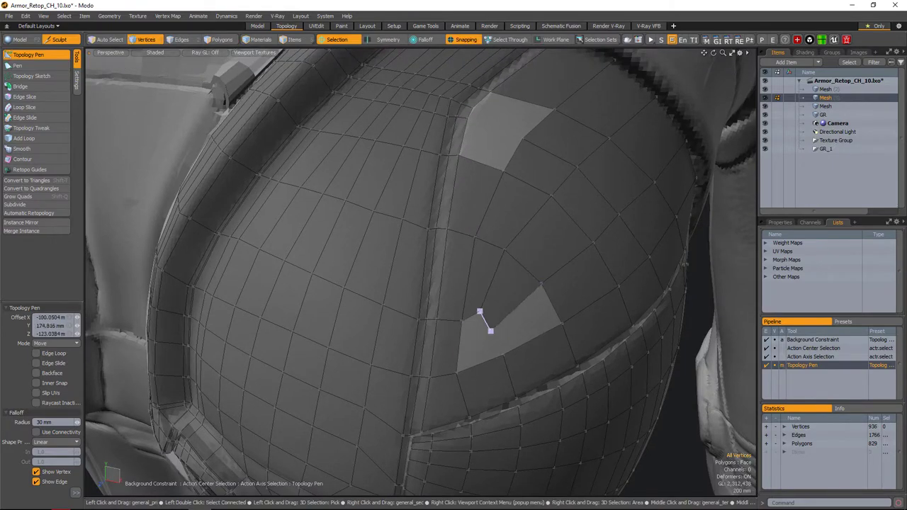
{"action": "left_click_drag", "start_coordinate": [491, 330], "coordinate": [458, 316], "text": "alt"}
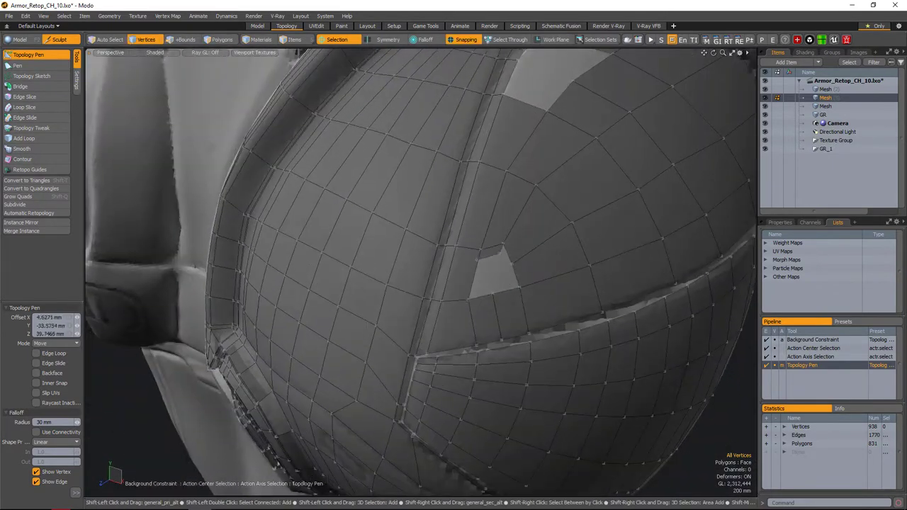
{"action": "scroll", "coordinate": [500, 251], "scroll_direction": "up", "scroll_amount": 3}
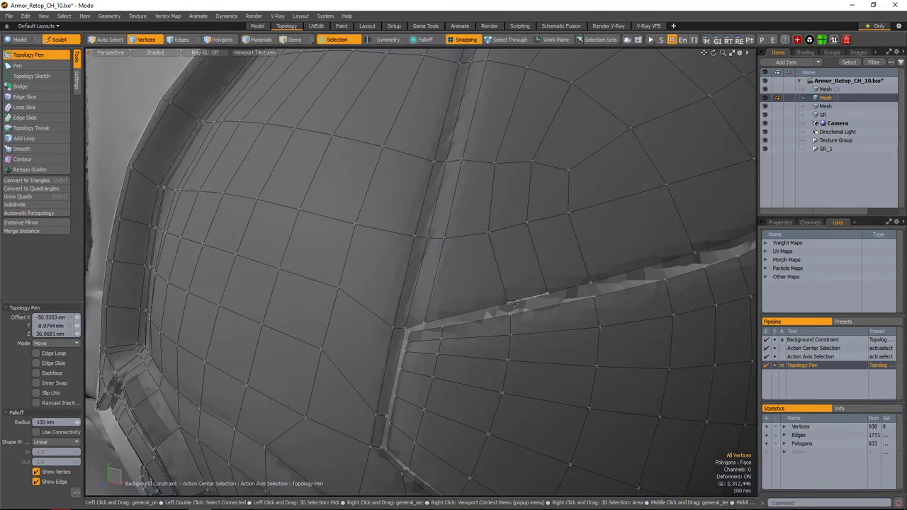
{"action": "left_click_drag", "start_coordinate": [475, 310], "coordinate": [500, 347], "text": "alt"}
{"action": "left_click_drag", "start_coordinate": [502, 300], "coordinate": [551, 308], "text": "alt"}
- Close the remaining opening near the top of the upper panel's seam with quads
{"action": "scroll", "coordinate": [488, 298], "scroll_direction": "down", "scroll_amount": 4}
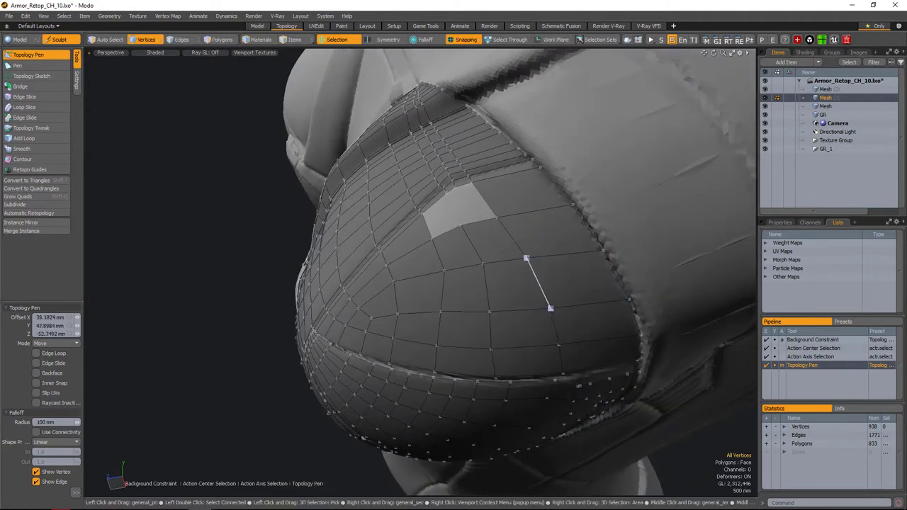
{"action": "left_click_drag", "start_coordinate": [488, 345], "coordinate": [533, 245], "text": "alt"}
{"action": "left_click_drag", "start_coordinate": [544, 305], "coordinate": [544, 269], "text": "alt"}
{"action": "key", "text": "space"}
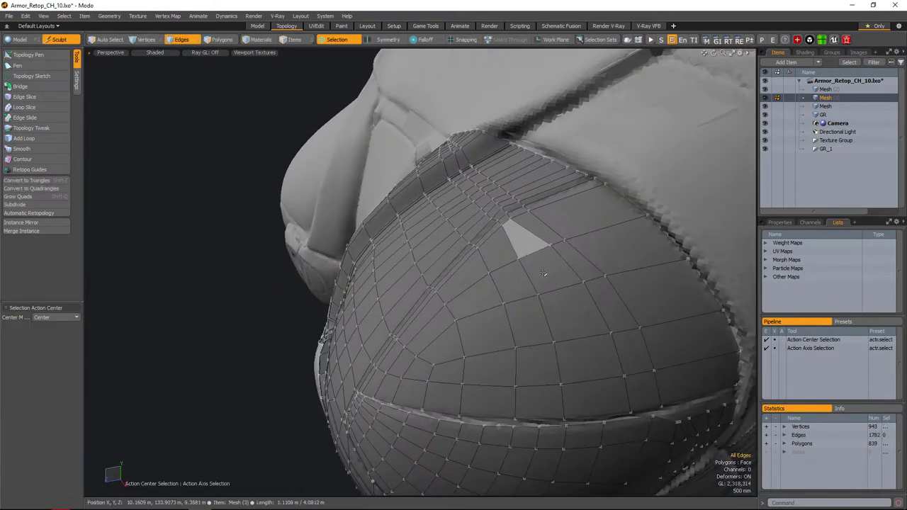
{"action": "left_click_drag", "start_coordinate": [496, 222], "coordinate": [560, 269], "text": "alt"}
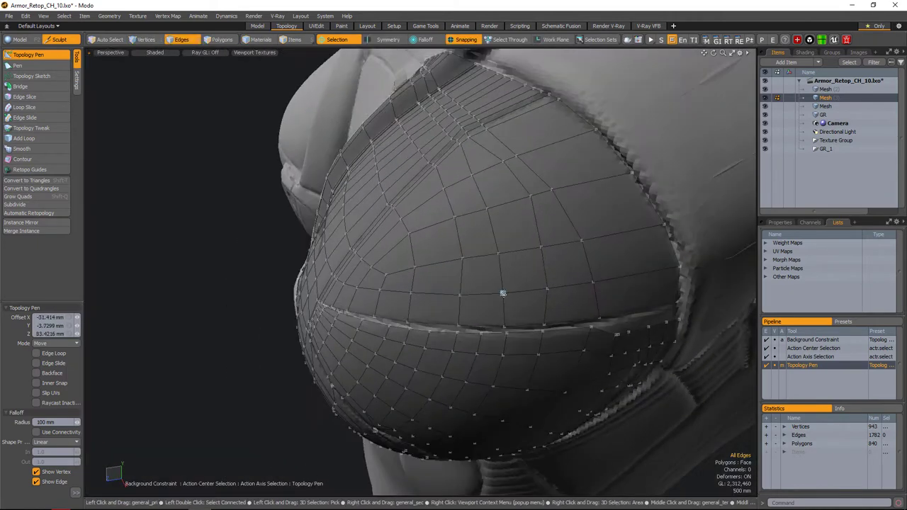
- Even out the quad spacing near the top of the upper panel by sliding individual vertices along their edges
{"action": "left_click_drag", "start_coordinate": [502, 294], "coordinate": [515, 269], "text": "alt"}
{"action": "key", "text": "space"}
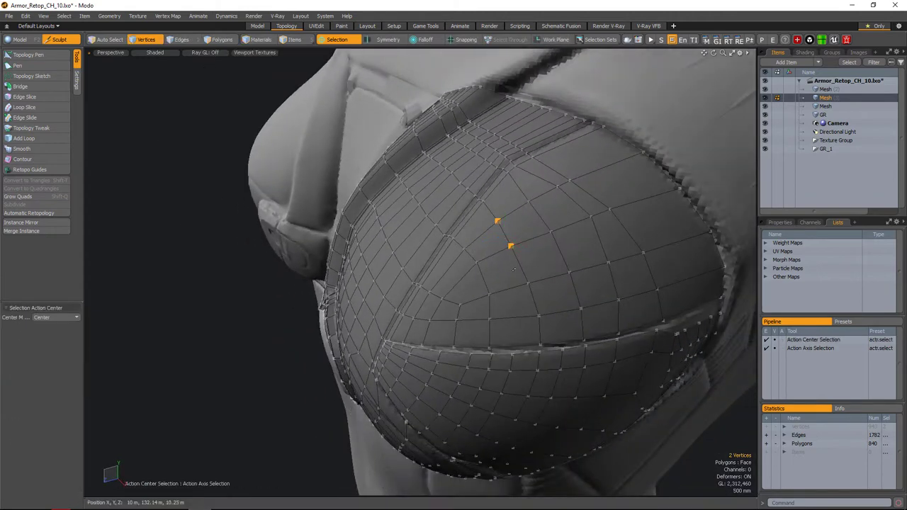
{"action": "left_click", "coordinate": [522, 330]}
{"action": "left_click_drag", "start_coordinate": [523, 330], "coordinate": [543, 266], "text": "alt"}
{"action": "key", "text": "space"}
{"action": "key", "text": "space"}
{"action": "left_click", "coordinate": [505, 264]}
{"action": "left_click", "coordinate": [534, 235]}
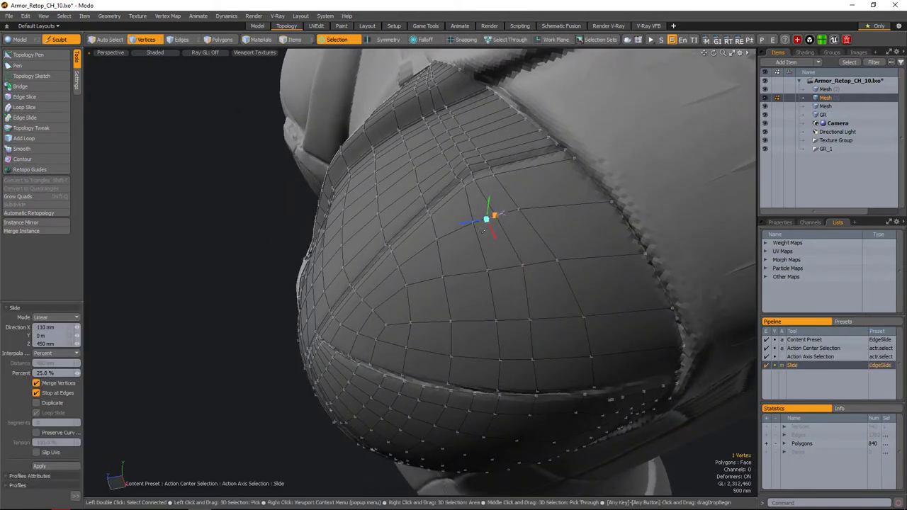
- Reposition further vertices in the upper panel and select the row of five vertices across its middle
{"action": "key", "text": "space"}
{"action": "left_click_drag", "start_coordinate": [482, 230], "coordinate": [496, 255], "text": "alt"}
{"action": "left_click", "coordinate": [508, 261]}
{"action": "left_click", "coordinate": [517, 283], "text": "shift"}
{"action": "left_click_drag", "start_coordinate": [517, 284], "coordinate": [507, 248], "text": "alt"}
{"action": "left_click", "coordinate": [508, 248]}
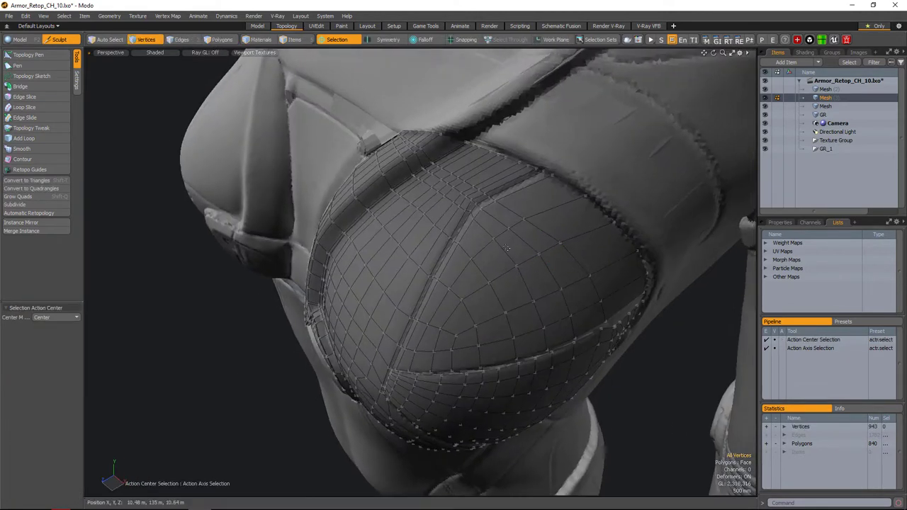
{"action": "left_click", "coordinate": [463, 304]}
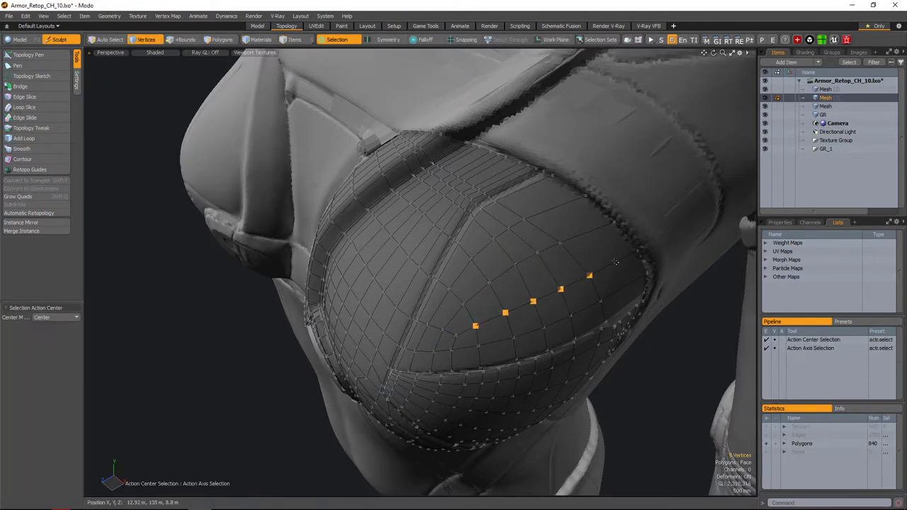
- Add supporting edge loops close to the upper panel's borders along the surrounding grooves
{"action": "left_click_drag", "start_coordinate": [603, 256], "coordinate": [567, 273], "text": "alt"}
{"action": "key", "text": "space"}
{"action": "left_click_drag", "start_coordinate": [653, 277], "coordinate": [588, 276], "text": "alt"}
{"action": "key", "text": "t"}
{"action": "key", "text": "space"}
{"action": "left_click", "coordinate": [588, 277]}
- Extend the quads at the upper panel's outer corner beside the frame groove with the Topology Pen
{"action": "left_click", "coordinate": [29, 55]}
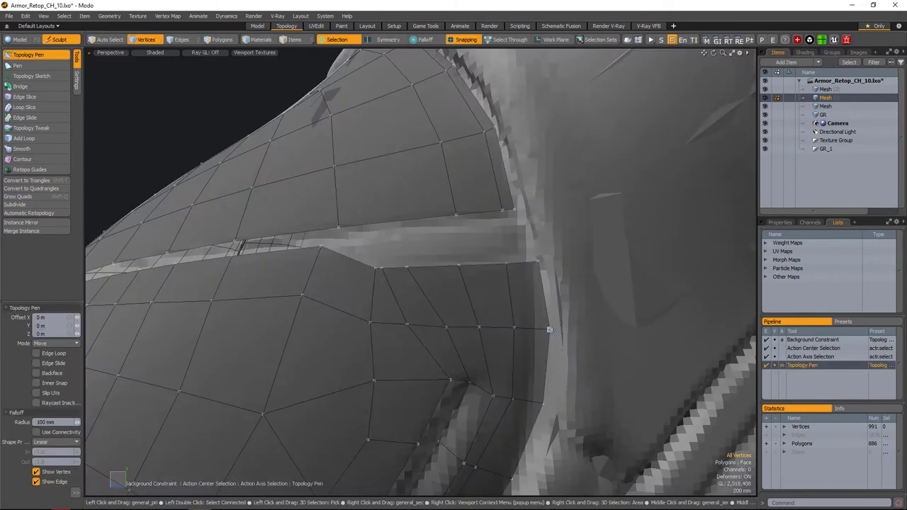
{"action": "left_click_drag", "start_coordinate": [536, 256], "coordinate": [511, 234], "text": "alt"}
{"action": "left_click", "coordinate": [511, 234]}
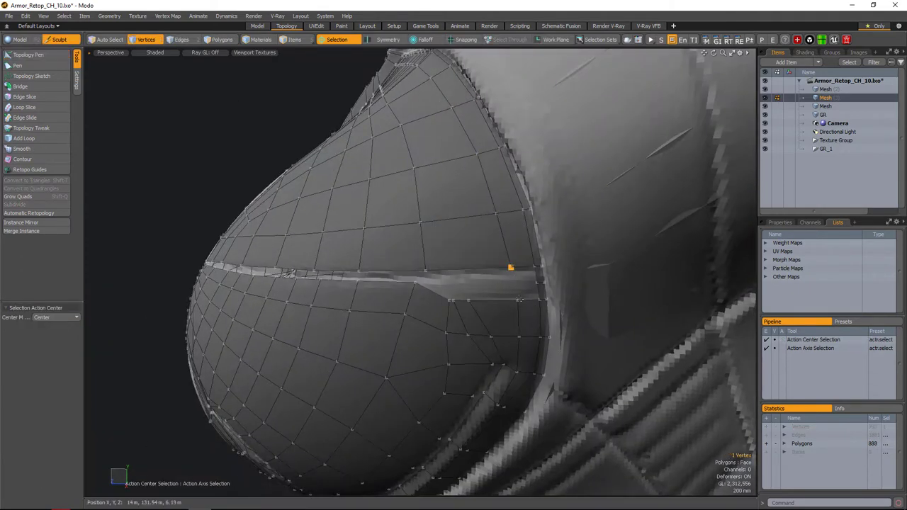
- Hide the sculpt and mirror the retopologized armor meshes to show the full chest piece as subdivision surfaces
{"action": "left_click_drag", "start_coordinate": [520, 301], "coordinate": [470, 253], "text": "alt"}
{"action": "key", "text": "1"}
{"action": "key", "text": "3"}
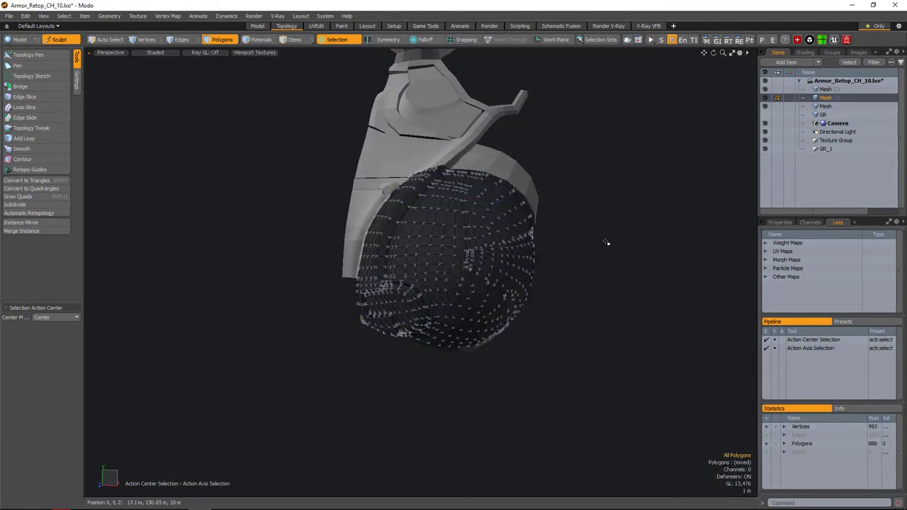
{"action": "left_click_drag", "start_coordinate": [606, 243], "coordinate": [581, 184], "text": "alt"}
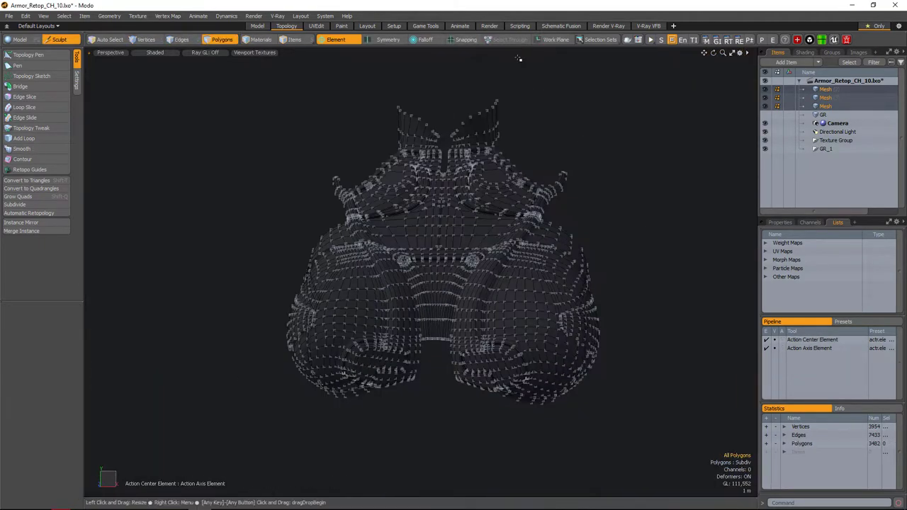
- Render a preview of the full chest armor and inspect its panels and grooves from different angles
{"action": "left_click", "coordinate": [833, 55]}
{"action": "left_click", "coordinate": [489, 25]}
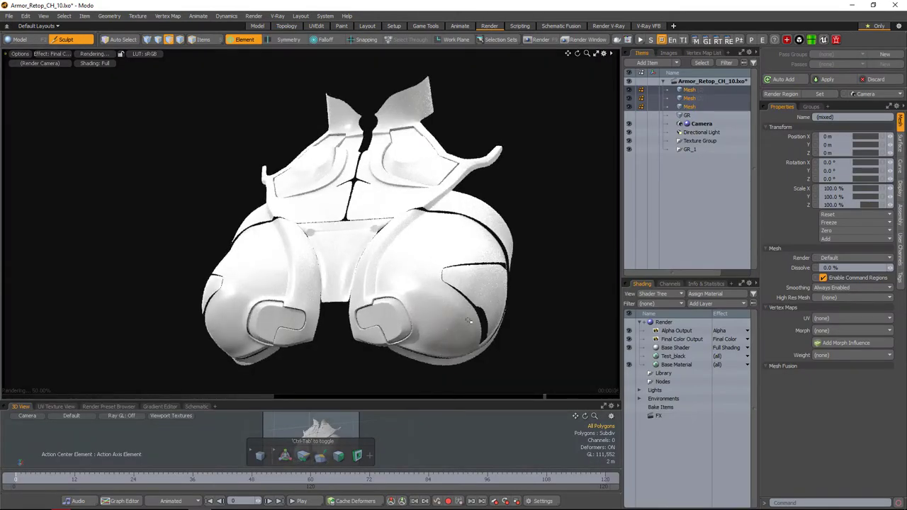
{"action": "left_click_drag", "start_coordinate": [468, 321], "coordinate": [486, 263], "text": "alt"}
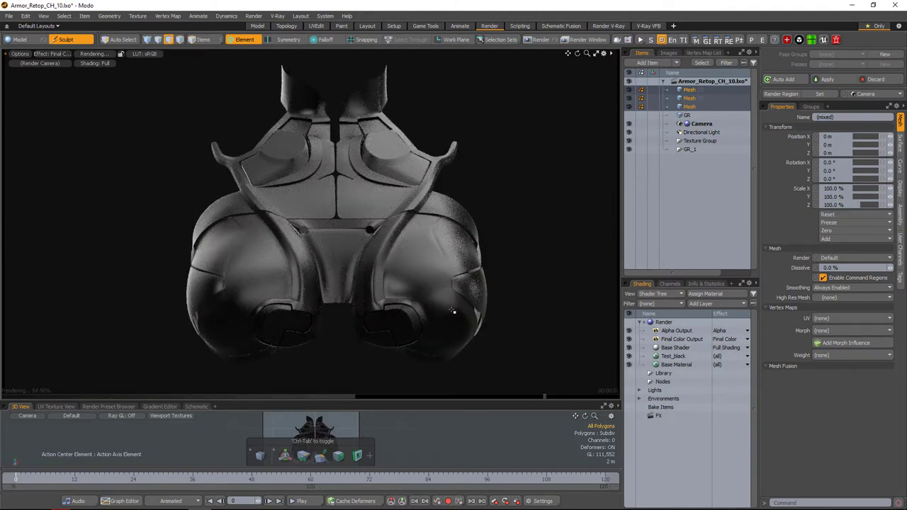
- Return from the render preview to the modeling layout and examine the groove geometry around the cups' lower inset panels
{"action": "left_click", "coordinate": [549, 347]}
{"action": "left_click", "coordinate": [257, 25]}
{"action": "left_click_drag", "start_coordinate": [593, 330], "coordinate": [644, 296], "text": "alt"}
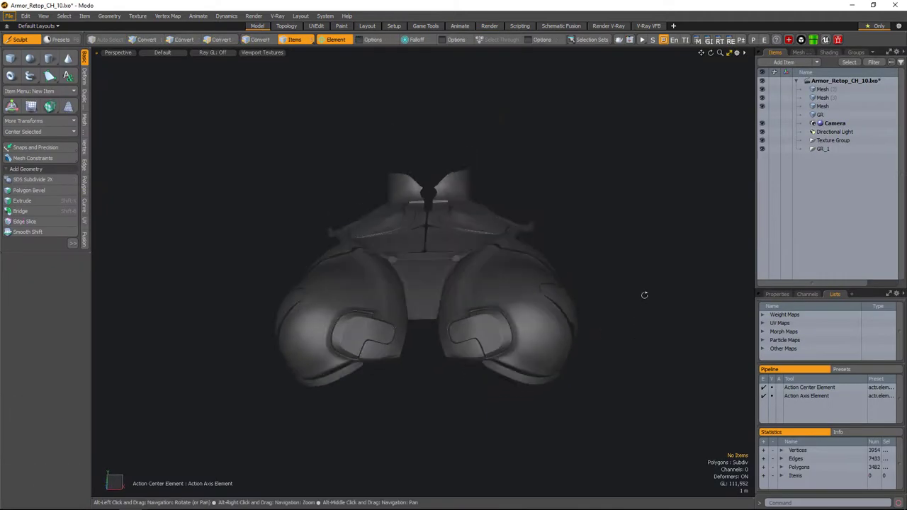
{"action": "right_click_drag", "start_coordinate": [645, 295], "coordinate": [514, 289], "text": "alt"}
{"action": "left_click_drag", "start_coordinate": [513, 289], "coordinate": [506, 377], "text": "alt"}
{"action": "right_click_drag", "start_coordinate": [506, 376], "coordinate": [324, 375], "text": "alt"}
{"action": "left_click_drag", "start_coordinate": [324, 375], "coordinate": [515, 307], "text": "alt"}
{"action": "key", "text": "1"}
{"action": "key", "text": "w"}
{"action": "key", "text": "space"}
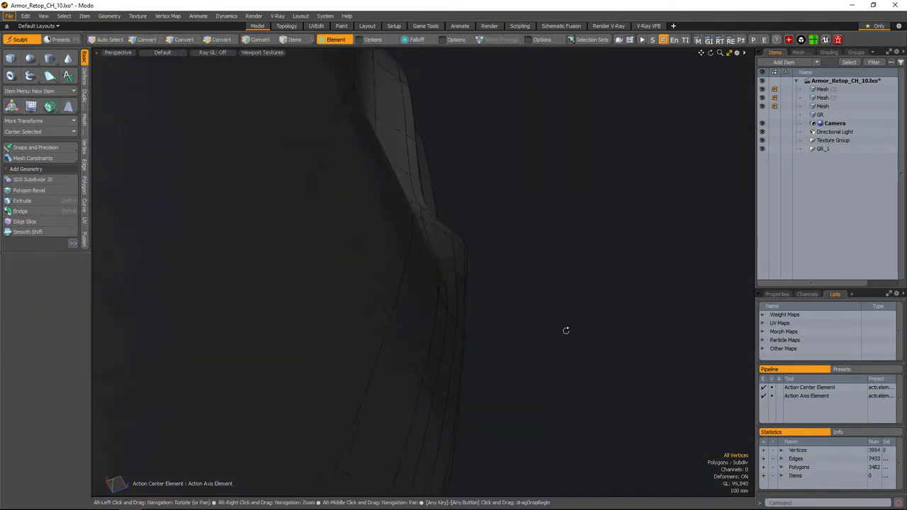
- Move the two stray vertices at the inset panel's groove corner by about 30 mm in Y and -190 mm in Z
{"action": "left_click_drag", "start_coordinate": [566, 331], "coordinate": [403, 353], "text": "alt"}
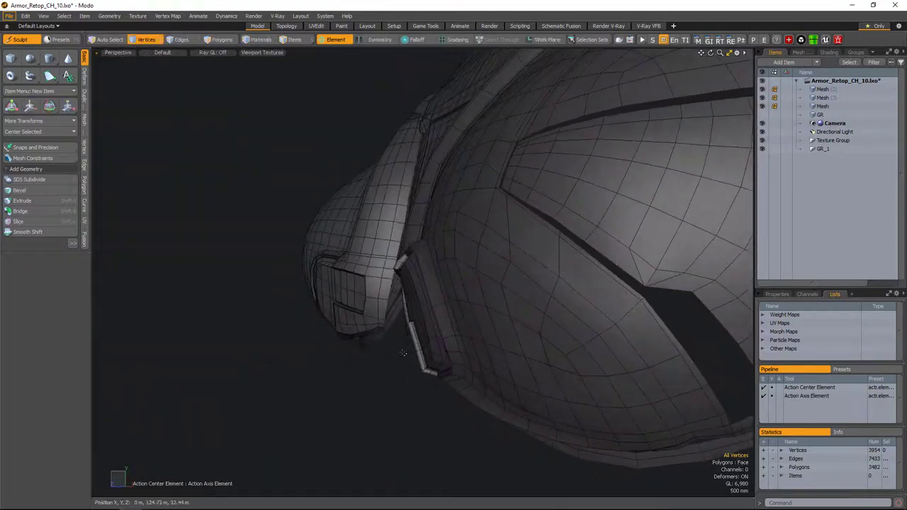
{"action": "right_click_drag", "start_coordinate": [403, 353], "coordinate": [578, 339], "text": "alt"}
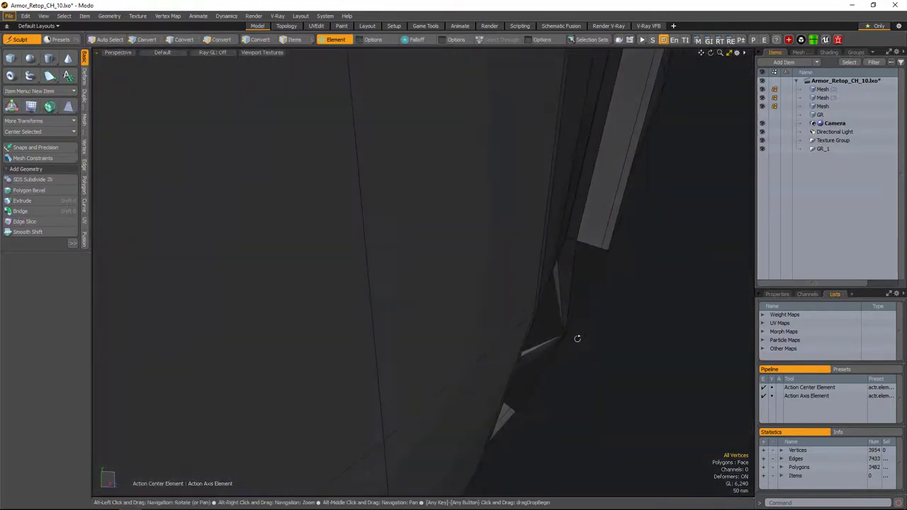
{"action": "left_click_drag", "start_coordinate": [578, 339], "coordinate": [577, 351], "text": "alt"}
{"action": "left_click", "coordinate": [577, 359]}
{"action": "left_click_drag", "start_coordinate": [663, 339], "coordinate": [538, 334], "text": "alt"}
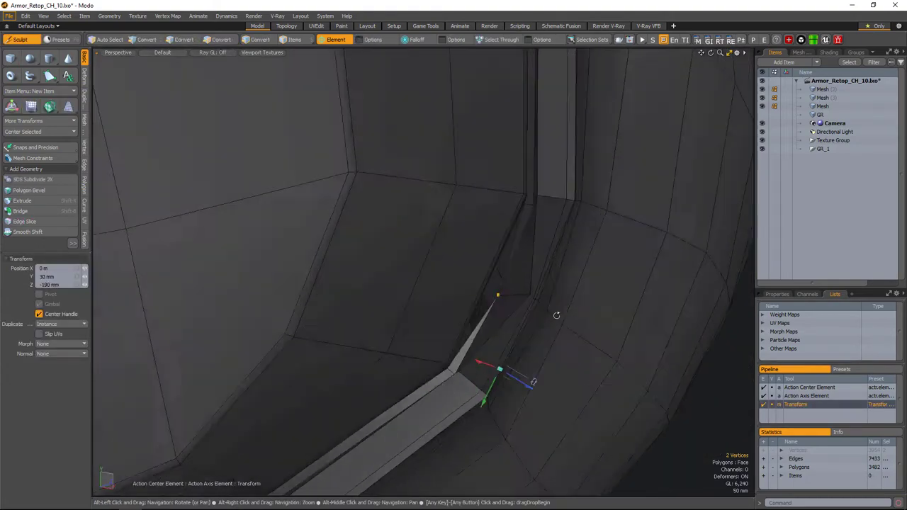
{"action": "right_click_drag", "start_coordinate": [557, 315], "coordinate": [500, 308], "text": "alt"}
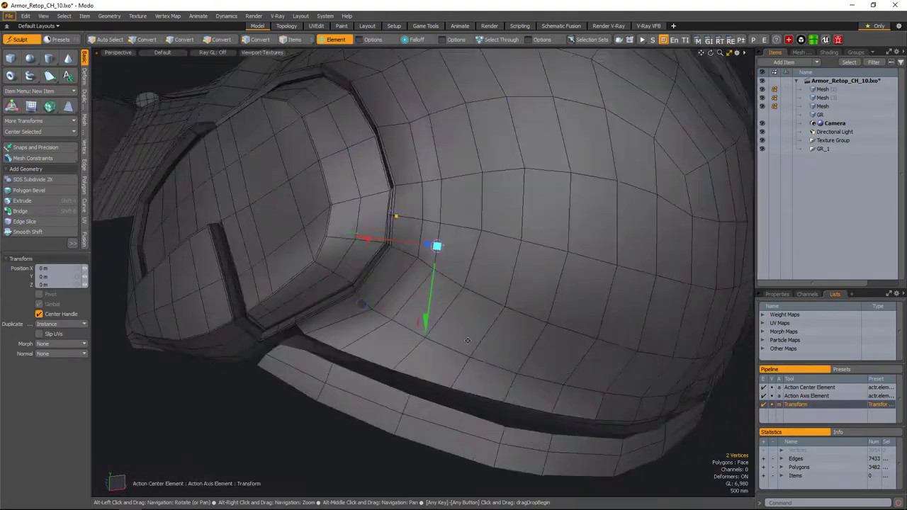
- Shift the pair of groove corner vertices again, by about 162 mm in Y and -14 mm in Z
{"action": "mouse_move", "coordinate": [467, 341]}
{"action": "left_mouse_down", "text": "alt"}
{"action": "mouse_move", "coordinate": [496, 333]}
{"action": "mouse_move", "coordinate": [525, 346]}
{"action": "mouse_move", "coordinate": [573, 292]}
{"action": "left_mouse_up", "text": "alt"}
{"action": "key", "text": "1"}
{"action": "scroll", "coordinate": [517, 295], "scroll_direction": "up", "scroll_amount": 2}
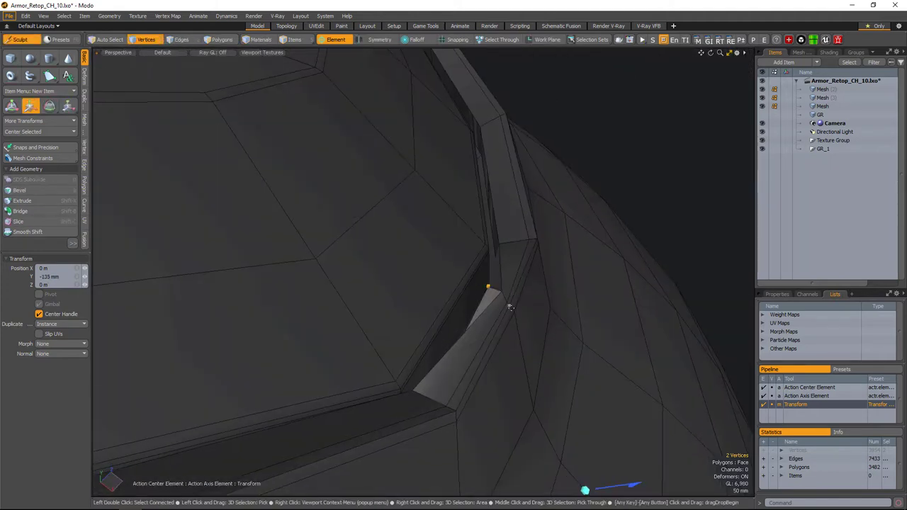
{"action": "left_click_drag", "start_coordinate": [525, 273], "coordinate": [515, 341], "text": "alt"}
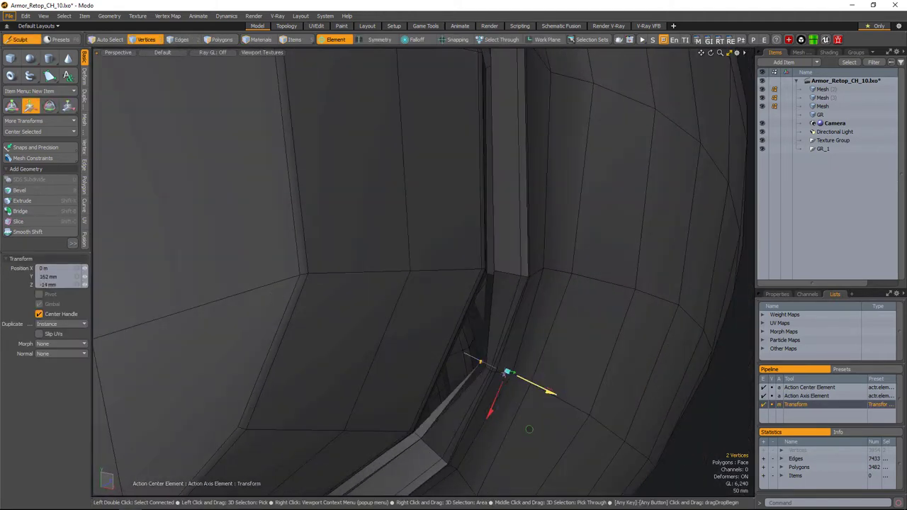
{"action": "left_click_drag", "start_coordinate": [504, 373], "coordinate": [532, 319], "text": "alt"}
{"action": "key", "text": "q"}
{"action": "key", "text": "2"}
{"action": "key", "text": "w"}
{"action": "key", "text": "q"}
{"action": "key", "text": "q"}
- Align the remaining vertices at the inset groove's corner and show the armor as subdivision surfaces again
{"action": "key", "text": "Tab"}
{"action": "key", "text": "1"}
{"action": "mouse_move", "coordinate": [489, 300]}
{"action": "left_mouse_down"}
{"action": "mouse_move", "coordinate": [539, 320]}
{"action": "mouse_move", "coordinate": [566, 346]}
{"action": "mouse_move", "coordinate": [570, 318]}
{"action": "mouse_move", "coordinate": [583, 314]}
{"action": "mouse_move", "coordinate": [543, 340]}
{"action": "mouse_move", "coordinate": [539, 333]}
{"action": "mouse_move", "coordinate": [573, 224]}
{"action": "mouse_move", "coordinate": [562, 358]}
{"action": "mouse_move", "coordinate": [508, 363]}
{"action": "mouse_move", "coordinate": [510, 330]}
{"action": "mouse_move", "coordinate": [496, 298]}
{"action": "left_mouse_up"}
{"action": "key", "text": "w"}
{"action": "key", "text": "q"}
{"action": "key", "text": "Tab"}
{"action": "key", "text": "w"}
{"action": "mouse_move", "coordinate": [496, 297]}
{"action": "right_mouse_down", "text": "alt"}
{"action": "mouse_move", "coordinate": [490, 287]}
{"action": "mouse_move", "coordinate": [487, 297]}
{"action": "right_mouse_up", "text": "alt"}
{"action": "key", "text": "Tab"}
{"action": "key", "text": "space"}
{"action": "left_click_drag", "start_coordinate": [487, 298], "coordinate": [531, 383], "text": "alt"}
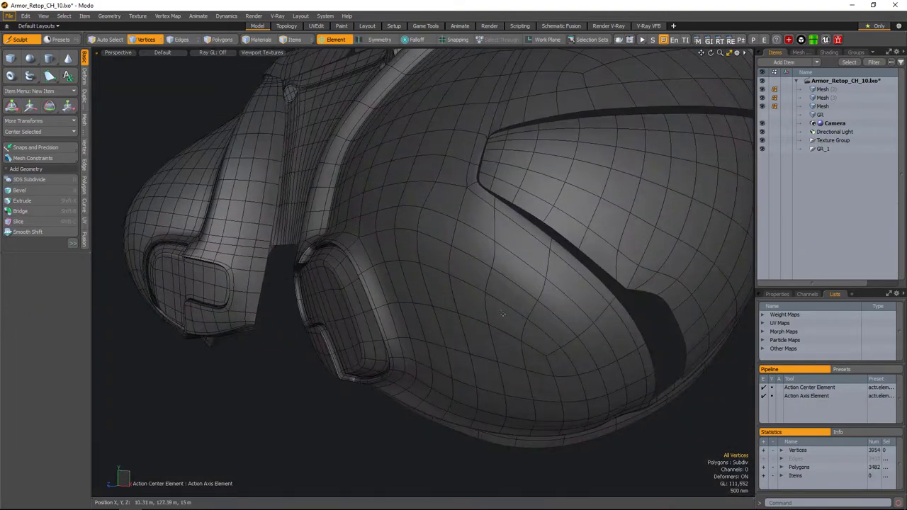
- Examine the quad flow on the cup's lower panel between the inset panel and the side groove without subdivision
{"action": "key", "text": "Tab"}
{"action": "left_click_drag", "start_coordinate": [502, 314], "coordinate": [494, 287], "text": "alt"}
{"action": "key", "text": "1"}
{"action": "left_click", "coordinate": [494, 287]}
{"action": "left_click_drag", "start_coordinate": [451, 316], "coordinate": [475, 314], "text": "alt"}
{"action": "left_click", "coordinate": [456, 334]}
{"action": "key", "text": "shift+s"}
{"action": "key", "text": "space"}
{"action": "key", "text": "2"}
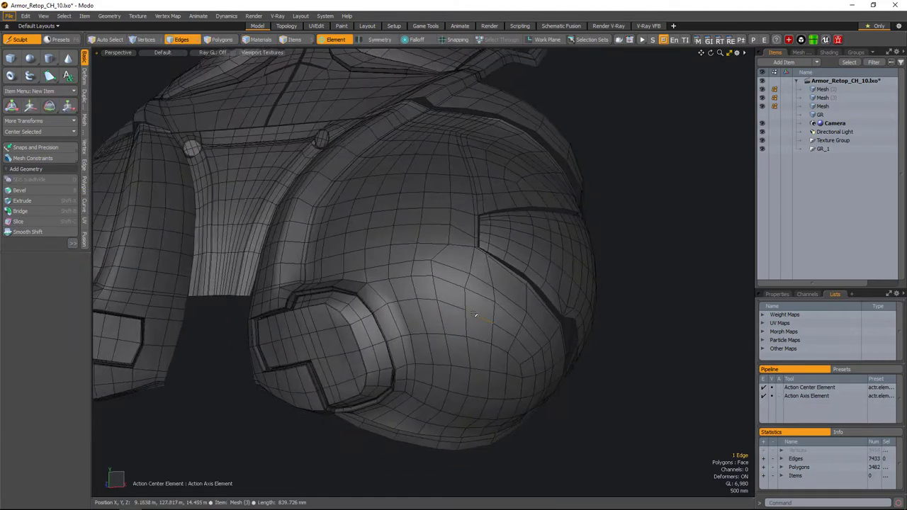
{"action": "left_click_drag", "start_coordinate": [521, 346], "coordinate": [537, 273], "text": "alt"}
{"action": "key", "text": "1"}
{"action": "left_click", "coordinate": [482, 291]}
{"action": "key", "text": "alt+c"}
{"action": "key", "text": "space"}
{"action": "key", "text": "alt+c"}
{"action": "key", "text": "a"}
{"action": "key", "text": "space"}
- Select and delete the mirrored half of the armor in the front view
{"action": "left_click_drag", "start_coordinate": [647, 310], "coordinate": [591, 314], "text": "alt"}
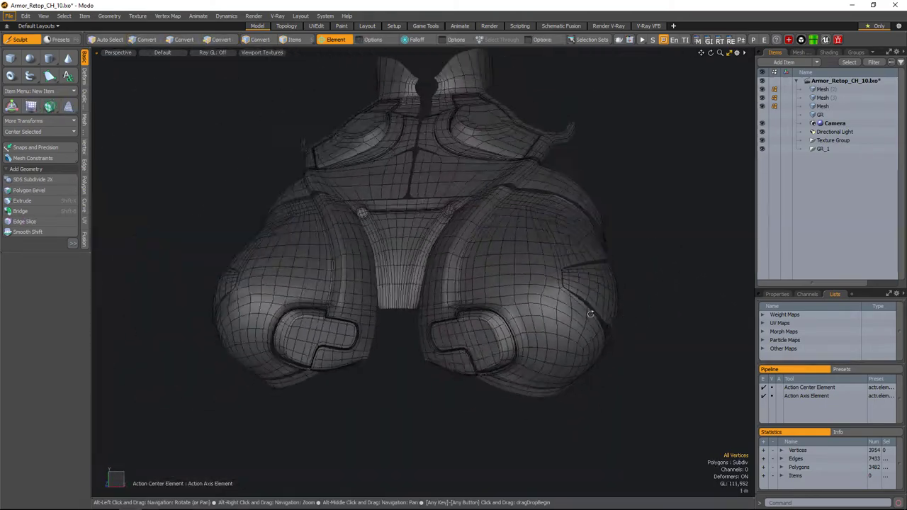
{"action": "left_click_drag", "start_coordinate": [652, 298], "coordinate": [640, 361], "text": "alt"}
{"action": "key", "text": "1"}
{"action": "key", "text": "3"}
{"action": "key", "text": "KP_1"}
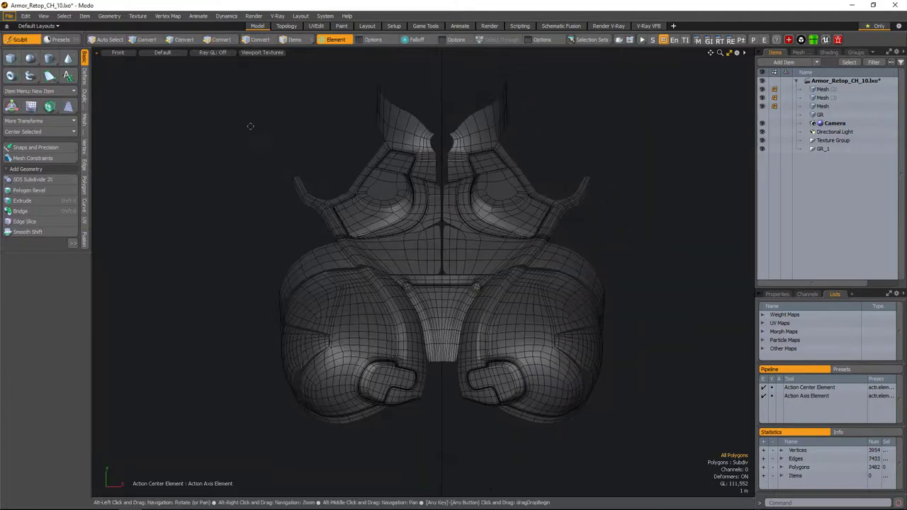
{"action": "left_click_drag", "start_coordinate": [213, 80], "coordinate": [445, 469]}
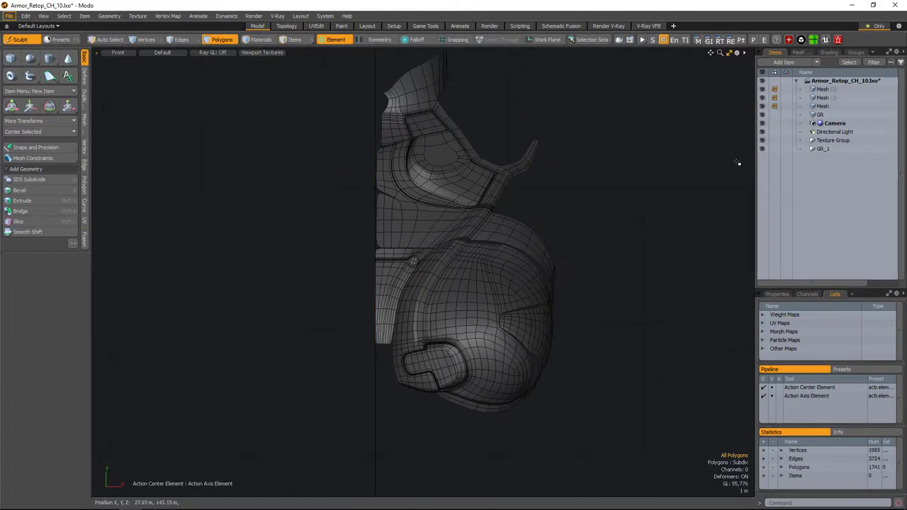
- Switch to retopology and extend a column of quads from the cup's inner edge across the strap to the centerline with the Topology Pen
{"action": "key", "text": "ctrl+tab"}
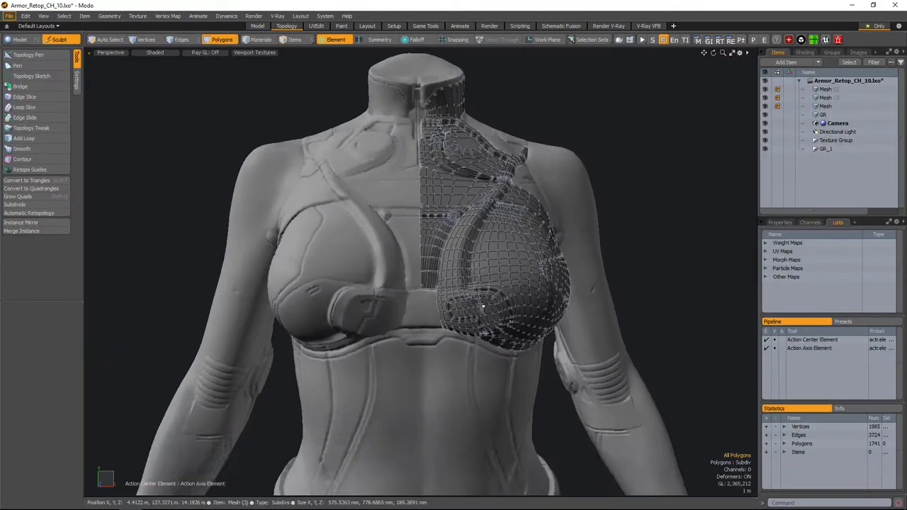
{"action": "scroll", "coordinate": [522, 366], "scroll_direction": "up", "scroll_amount": 10}
{"action": "key", "text": "shift+t"}
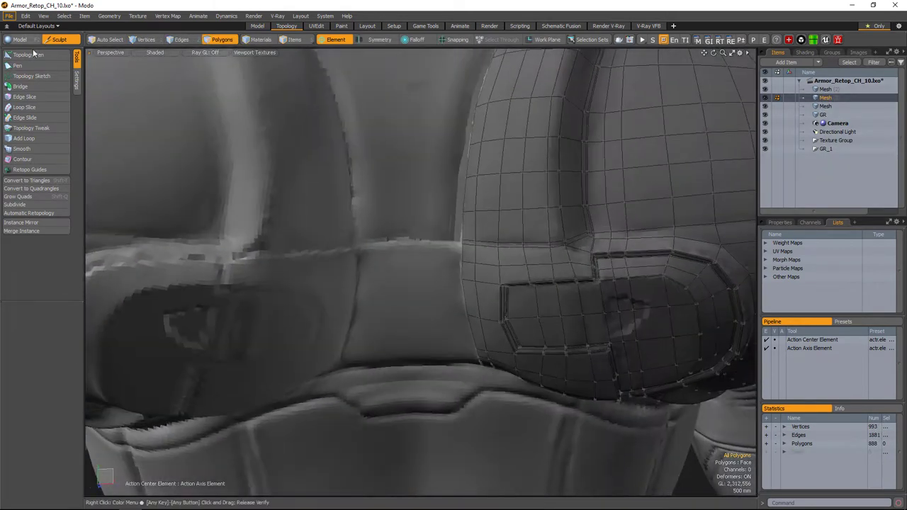
{"action": "left_click_drag", "start_coordinate": [393, 330], "coordinate": [476, 307], "text": "alt"}
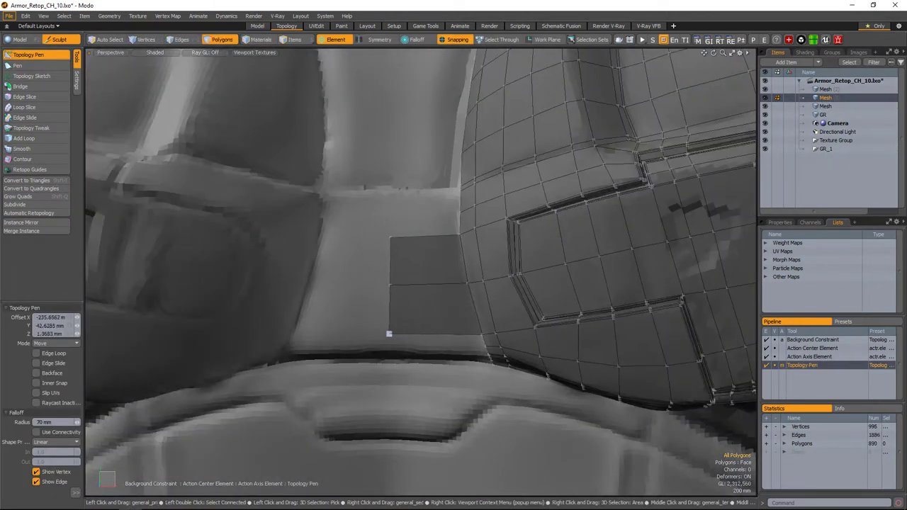
{"action": "left_click_drag", "start_coordinate": [389, 334], "coordinate": [472, 290], "text": "alt"}
{"action": "left_click_drag", "start_coordinate": [377, 284], "coordinate": [418, 355], "text": "alt"}
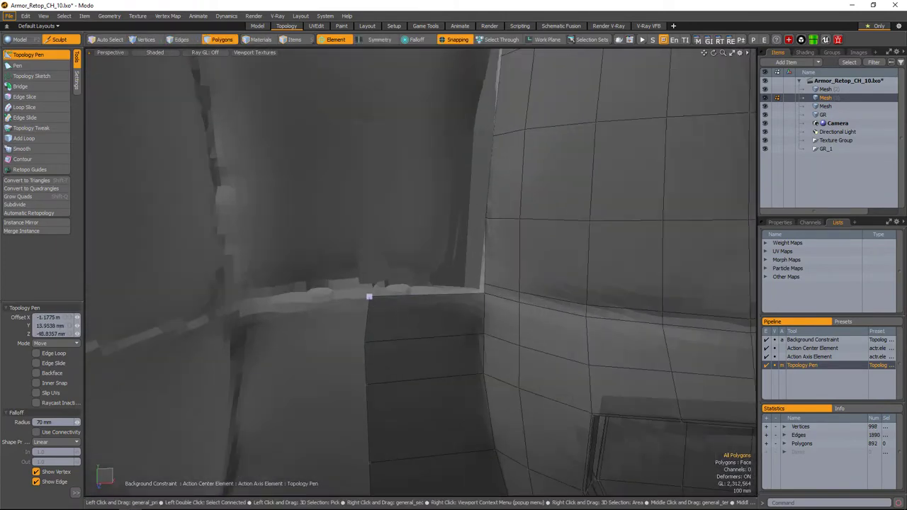
- Extend the center strap's quads along its lower groove and slide the corner vertex beside the cup along its edge
{"action": "mouse_move", "coordinate": [486, 289]}
{"action": "left_mouse_down", "text": "alt"}
{"action": "mouse_move", "coordinate": [496, 290]}
{"action": "mouse_move", "coordinate": [439, 328]}
{"action": "mouse_move", "coordinate": [498, 280]}
{"action": "left_mouse_up", "text": "alt"}
{"action": "left_click_drag", "start_coordinate": [350, 287], "coordinate": [557, 312], "text": "alt"}
{"action": "left_click_drag", "start_coordinate": [457, 306], "coordinate": [373, 278], "text": "alt"}
{"action": "left_click", "coordinate": [373, 278]}
{"action": "left_click_drag", "start_coordinate": [454, 287], "coordinate": [522, 290], "text": "alt"}
{"action": "key", "text": "alt+s"}
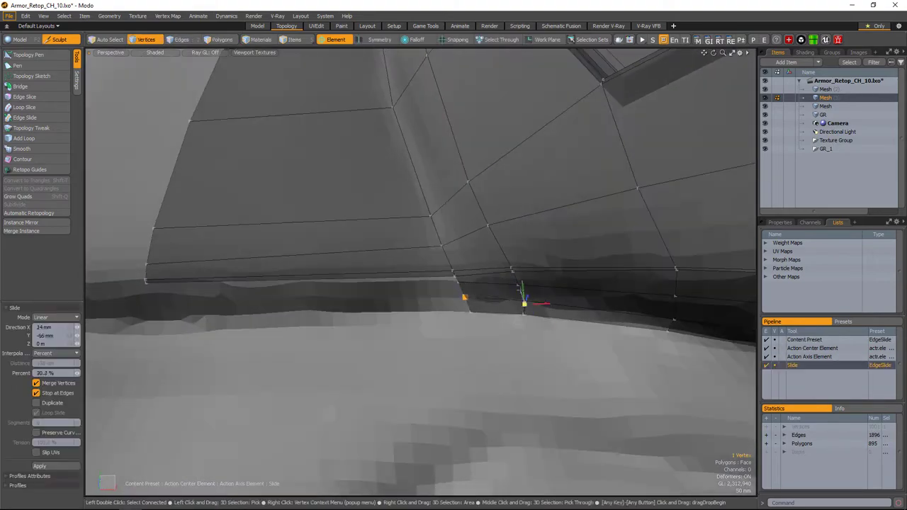
{"action": "left_click_drag", "start_coordinate": [457, 282], "coordinate": [430, 339], "text": "alt"}
{"action": "key", "text": "space"}
{"action": "key", "text": "space"}
- Add a narrow row of quads along the center strap's upper rim, in line with the edge loop crossing the cup
{"action": "right_click_drag", "start_coordinate": [430, 339], "coordinate": [479, 345], "text": "alt"}
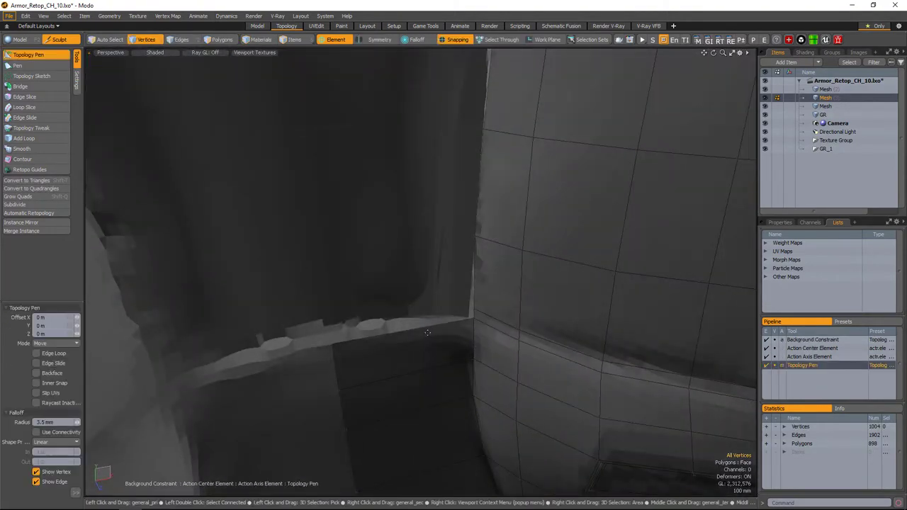
{"action": "right_click_drag", "start_coordinate": [428, 332], "coordinate": [383, 319], "text": "alt"}
{"action": "left_click_drag", "start_coordinate": [382, 319], "coordinate": [367, 289], "text": "alt"}
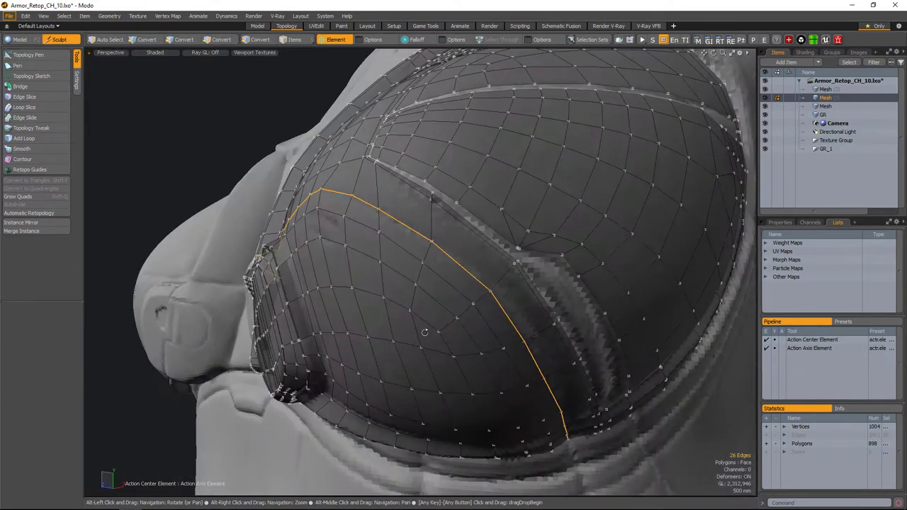
{"action": "left_click_drag", "start_coordinate": [424, 332], "coordinate": [425, 315], "text": "alt"}
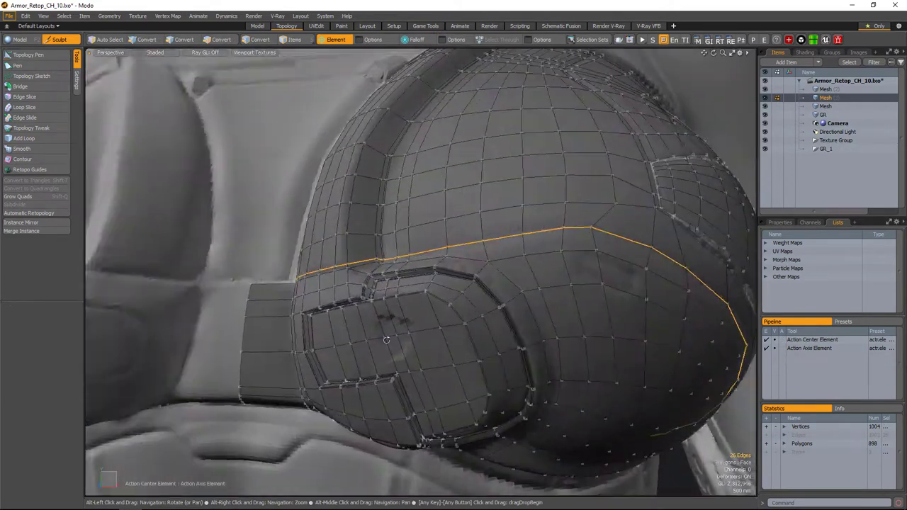
{"action": "right_click_drag", "start_coordinate": [425, 315], "coordinate": [429, 304], "text": "alt"}
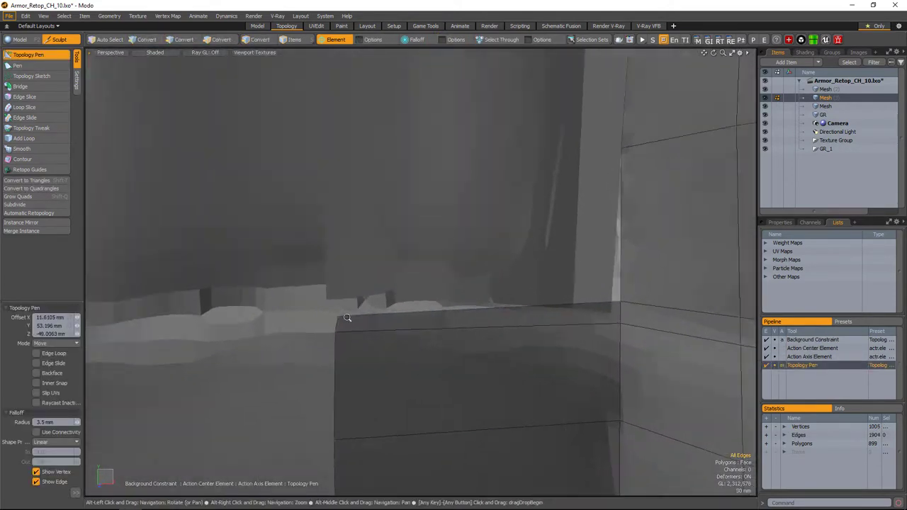
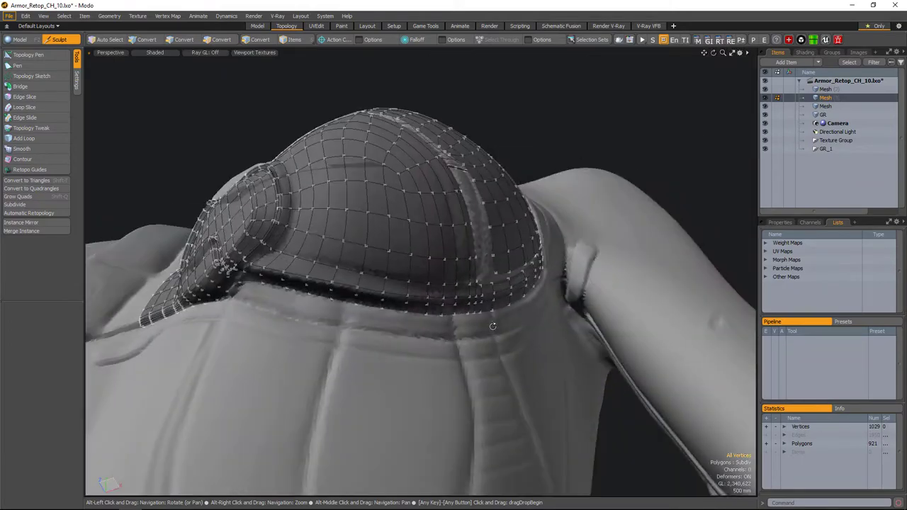
- Slice new edges through the quads at the lower cup panel's outer corner, starting from the side groove
{"action": "left_click_drag", "start_coordinate": [492, 326], "coordinate": [389, 361], "text": "alt"}
{"action": "left_click_drag", "start_coordinate": [462, 421], "coordinate": [480, 259], "text": "alt"}
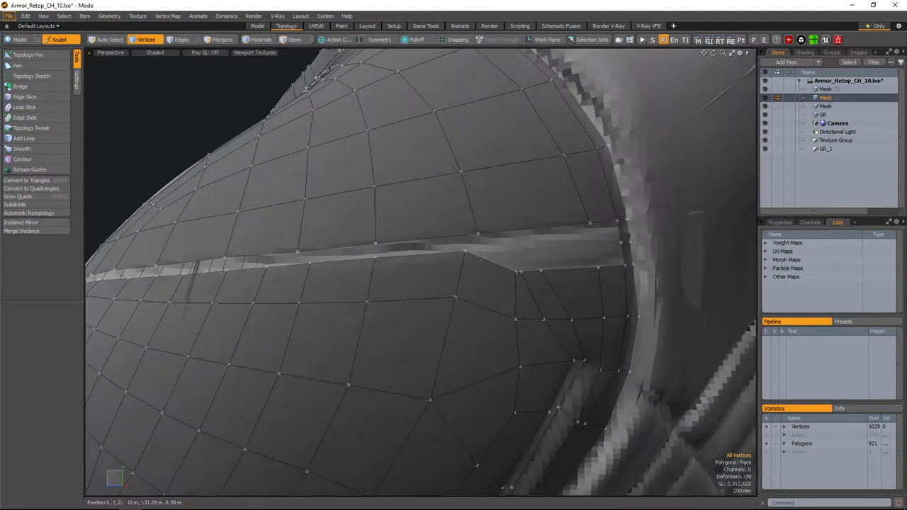
{"action": "left_click", "coordinate": [471, 303]}
{"action": "left_click_drag", "start_coordinate": [472, 303], "coordinate": [468, 280], "text": "alt"}
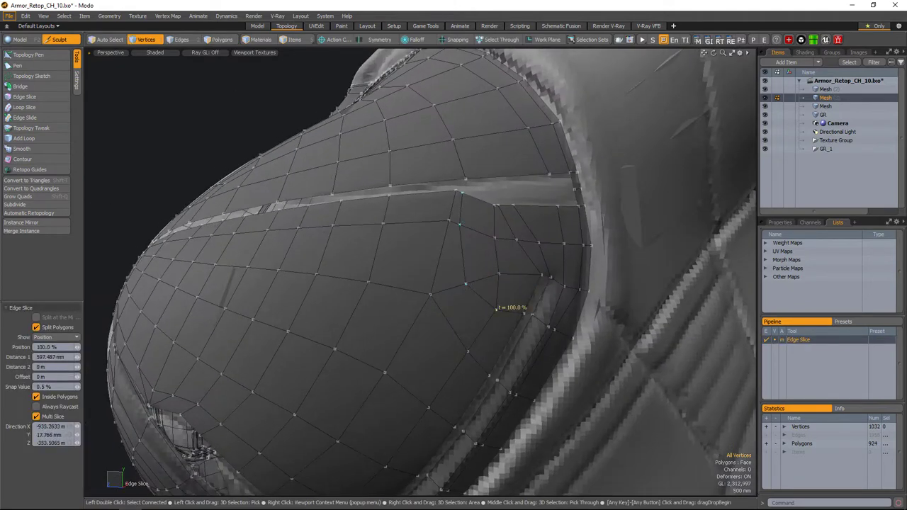
{"action": "left_click_drag", "start_coordinate": [496, 307], "coordinate": [443, 323], "text": "alt"}
- Reposition the panel border vertices around the new slices to follow the side groove's edge with the Topology Pen
{"action": "scroll", "coordinate": [401, 313], "scroll_direction": "up", "scroll_amount": 8}
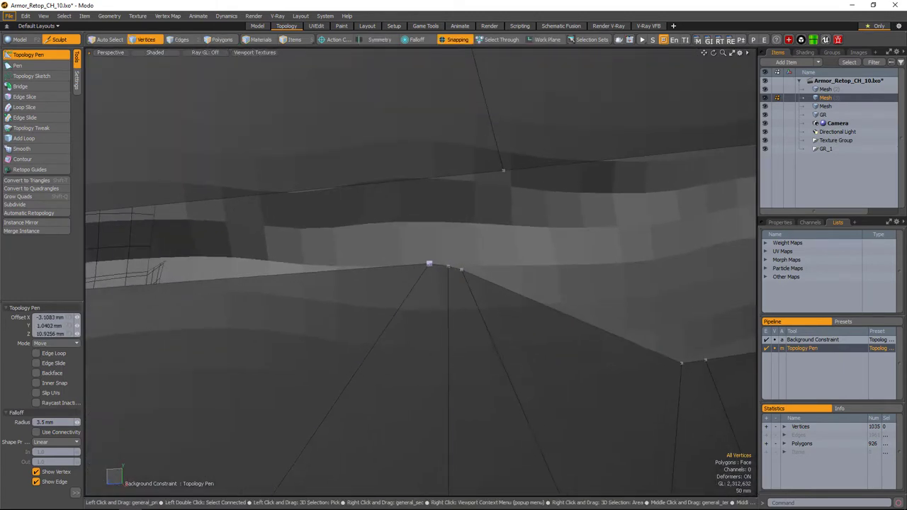
{"action": "left_click_drag", "start_coordinate": [480, 269], "coordinate": [526, 296], "text": "alt"}
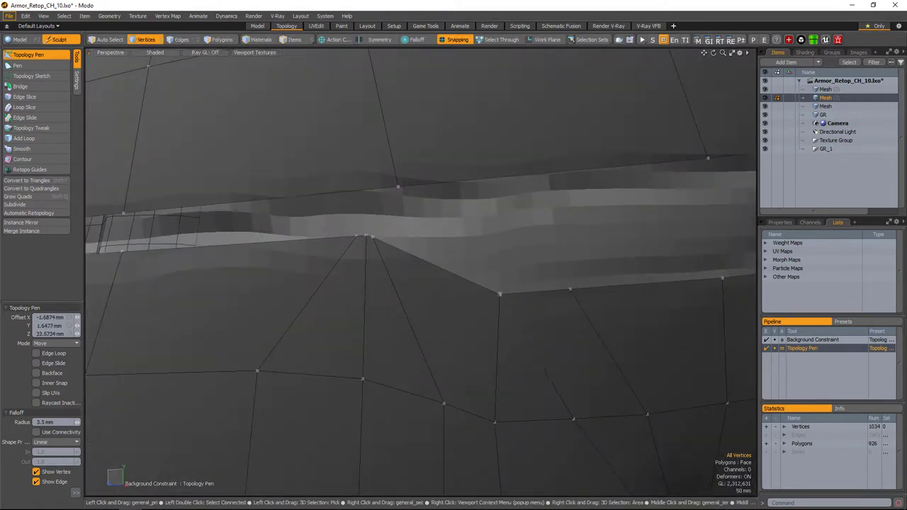
{"action": "left_click", "coordinate": [514, 293]}
{"action": "key", "text": "q"}
{"action": "key", "text": "q"}
{"action": "left_click_drag", "start_coordinate": [341, 319], "coordinate": [513, 286], "text": "alt"}
{"action": "key", "text": "q"}
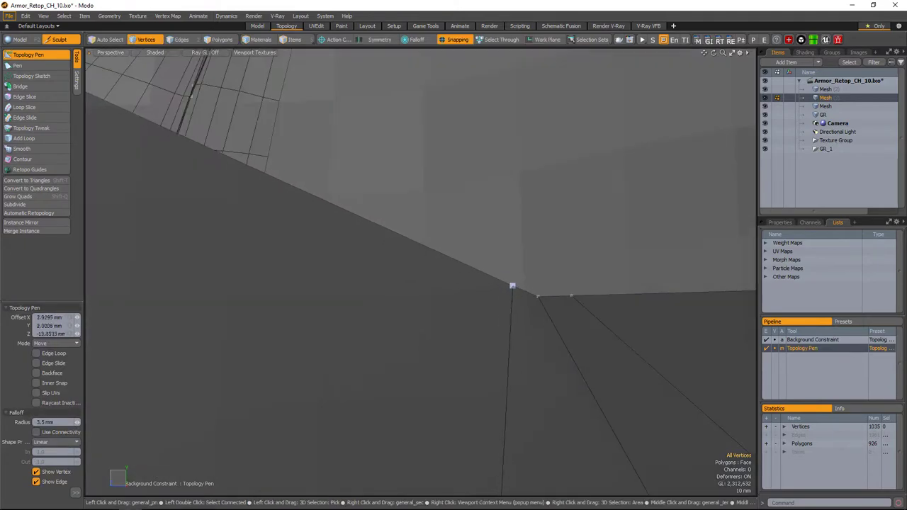
{"action": "key", "text": "q"}
{"action": "right_click_drag", "start_coordinate": [513, 285], "coordinate": [502, 304], "text": "alt"}
{"action": "key", "text": "q"}
{"action": "key", "text": "q"}
- Examine the cup's side groove and outer corner without the sculpt, both as faces and as subdivision surfaces
{"action": "left_click_drag", "start_coordinate": [503, 304], "coordinate": [563, 242], "text": "alt"}
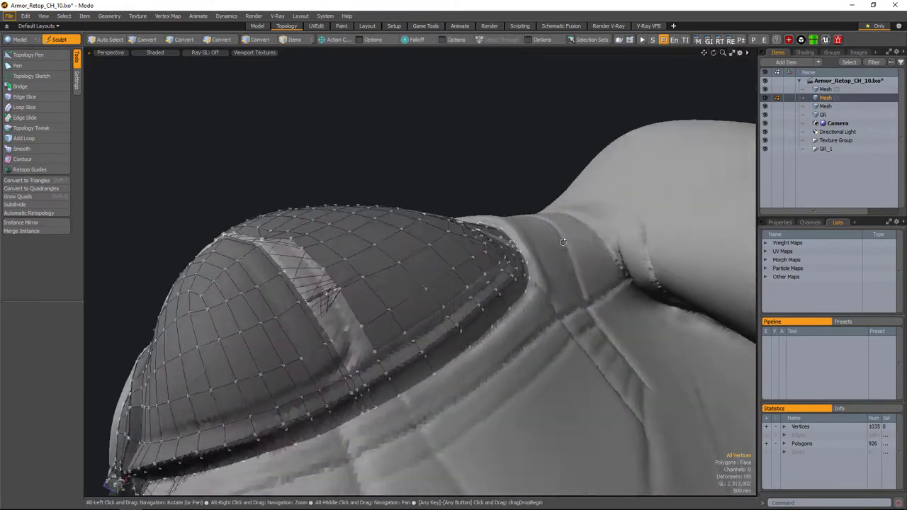
{"action": "right_click_drag", "start_coordinate": [563, 242], "coordinate": [489, 245], "text": "alt"}
{"action": "key", "text": "q"}
{"action": "left_click_drag", "start_coordinate": [486, 245], "coordinate": [501, 313], "text": "alt"}
{"action": "key", "text": "q"}
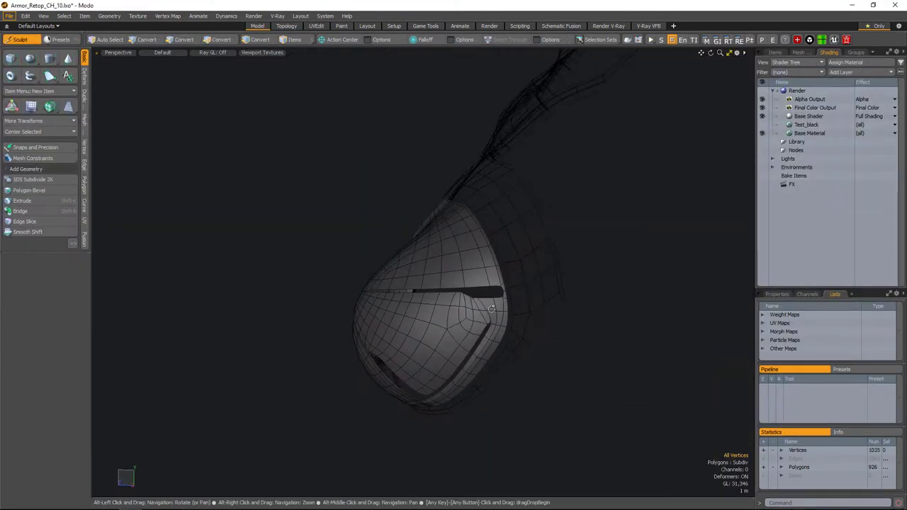
{"action": "right_click_drag", "start_coordinate": [491, 308], "coordinate": [510, 319], "text": "alt"}
{"action": "key", "text": "Tab"}
{"action": "key", "text": "2"}
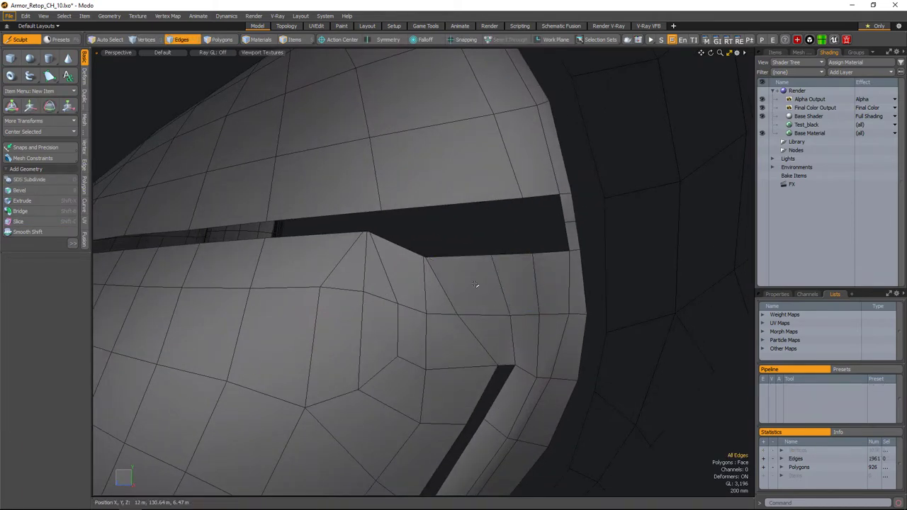
{"action": "left_click_drag", "start_coordinate": [523, 250], "coordinate": [461, 292], "text": "alt"}
{"action": "key", "text": "alt+c"}
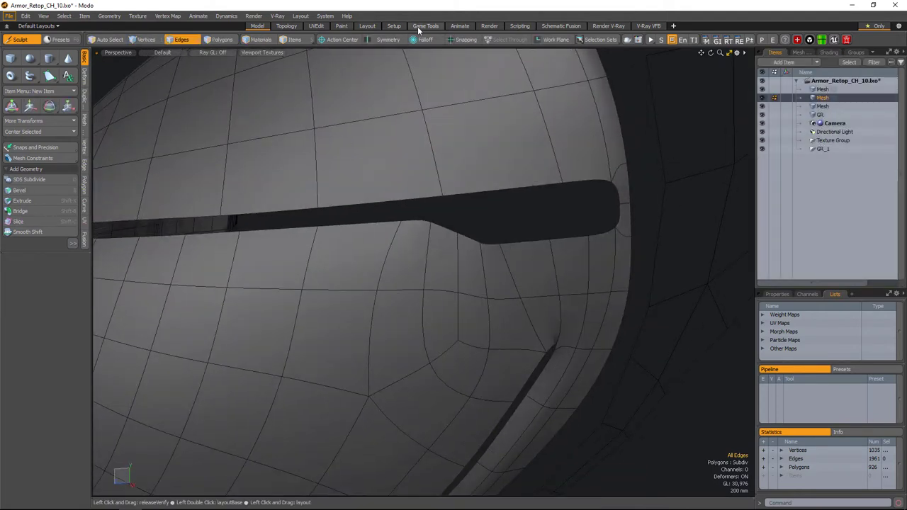
- Move the panel's border edges at the wide end of the side groove onto the sculpted edge with the Topology Pen
{"action": "left_click", "coordinate": [286, 25]}
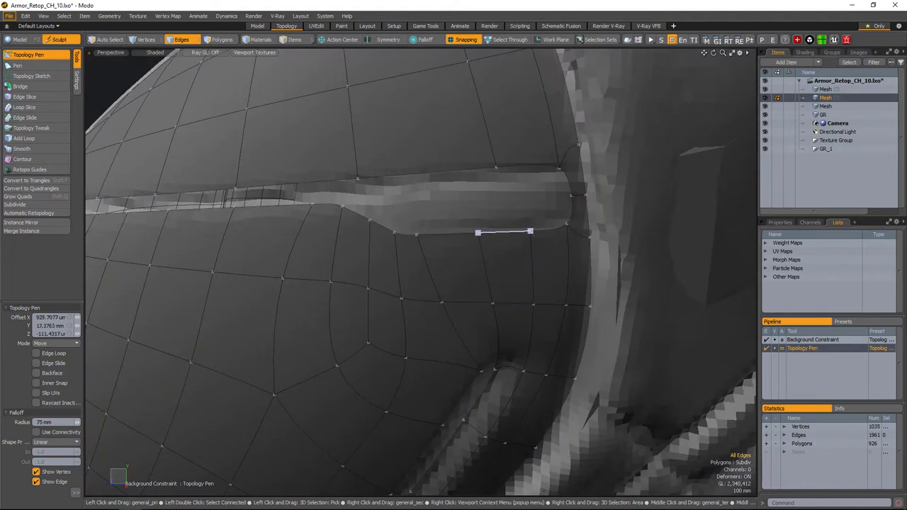
{"action": "left_click_drag", "start_coordinate": [426, 252], "coordinate": [460, 277], "text": "alt"}
{"action": "key", "text": "space"}
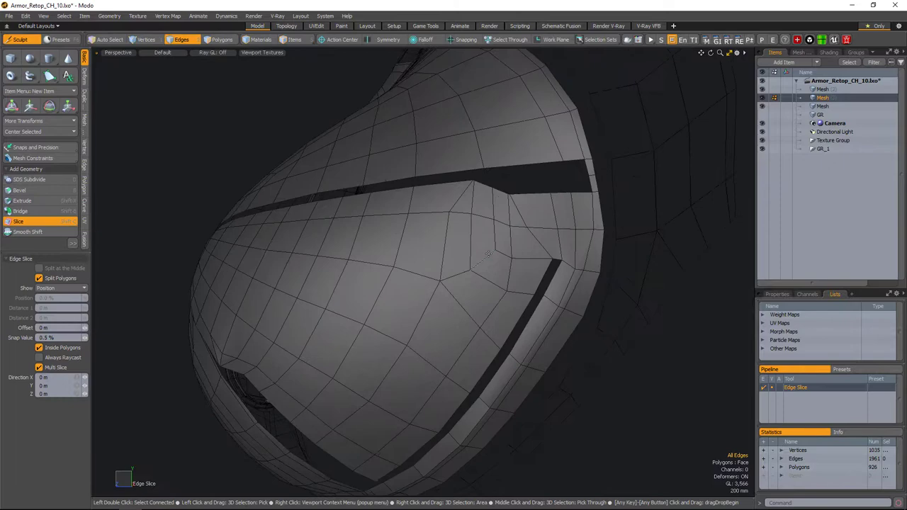
- Slice new edges from the lower cup panel's outer corner vertex into the neighbouring quads, cutting one edge at 44.5 %
{"action": "left_click", "coordinate": [521, 214]}
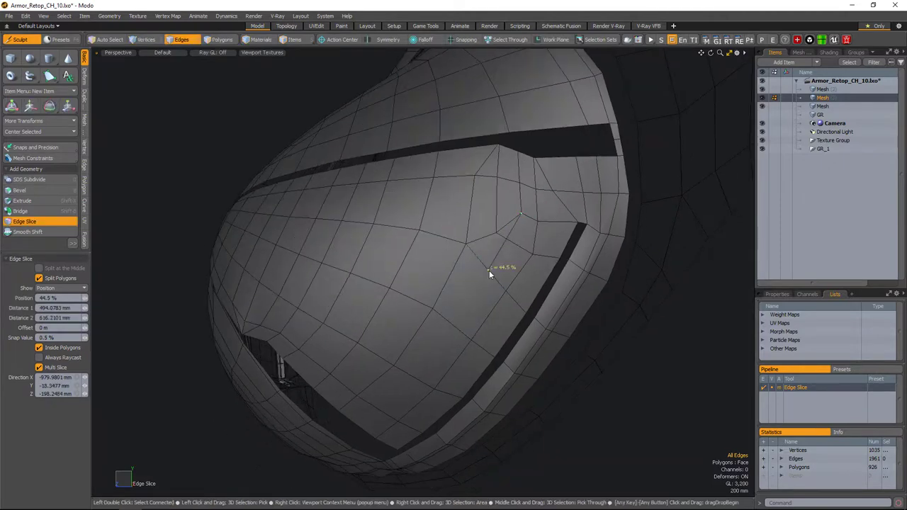
{"action": "left_click", "coordinate": [489, 274]}
{"action": "left_click_drag", "start_coordinate": [489, 273], "coordinate": [397, 371], "text": "alt"}
{"action": "key", "text": "space"}
{"action": "left_click_drag", "start_coordinate": [454, 317], "coordinate": [489, 252], "text": "alt"}
{"action": "left_click", "coordinate": [418, 273]}
{"action": "key", "text": "space"}
- Add an edge loop through the quad row beside the new slices with Loop Slice
{"action": "key", "text": "alt+c"}
{"action": "left_click", "coordinate": [493, 251]}
{"action": "left_click_drag", "start_coordinate": [409, 230], "coordinate": [555, 258], "text": "alt"}
{"action": "key", "text": "1"}
{"action": "key", "text": "space"}
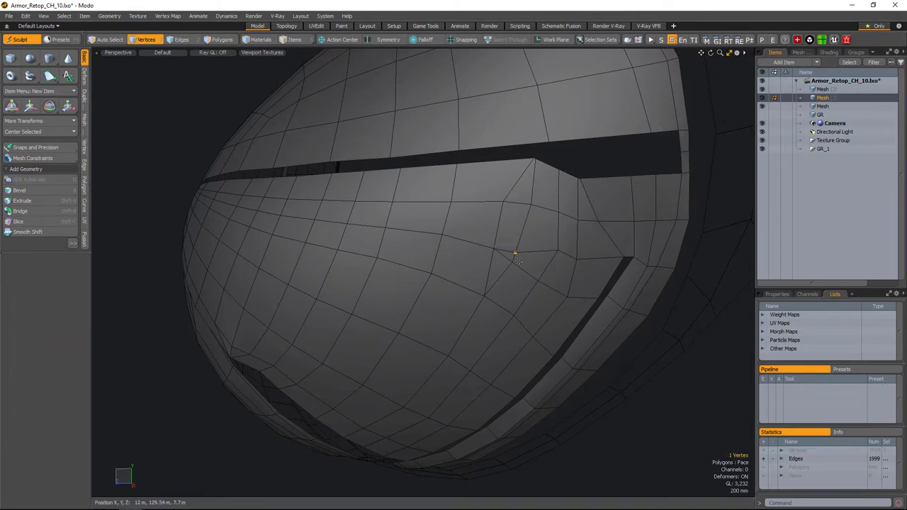
- Adjust the vertices and the long edge row across the lower cup panel to follow the newly added loop
{"action": "left_click", "coordinate": [538, 269]}
{"action": "left_click_drag", "start_coordinate": [539, 269], "coordinate": [487, 271], "text": "alt"}
{"action": "left_click", "coordinate": [518, 225]}
{"action": "left_click_drag", "start_coordinate": [412, 261], "coordinate": [411, 238], "text": "alt"}
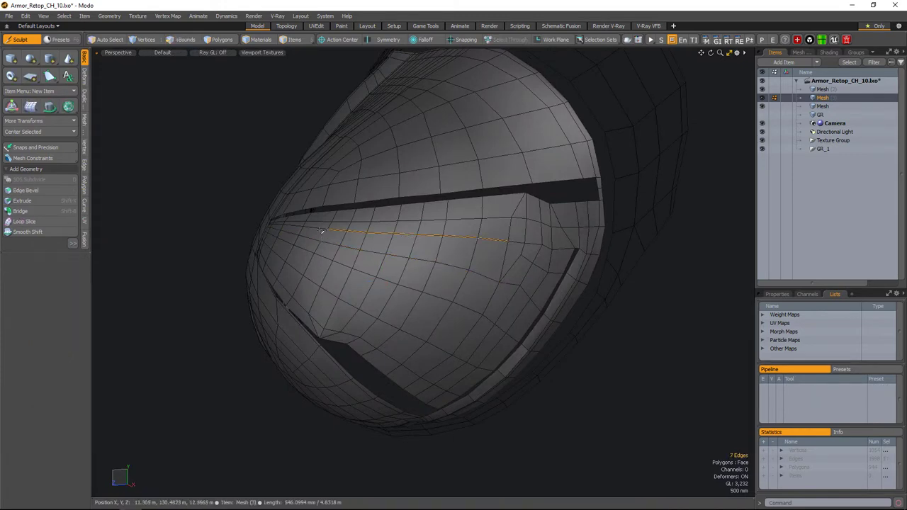
{"action": "left_click_drag", "start_coordinate": [321, 232], "coordinate": [421, 332], "text": "alt"}
{"action": "key", "text": "1"}
{"action": "left_click", "coordinate": [479, 266]}
{"action": "key", "text": "2"}
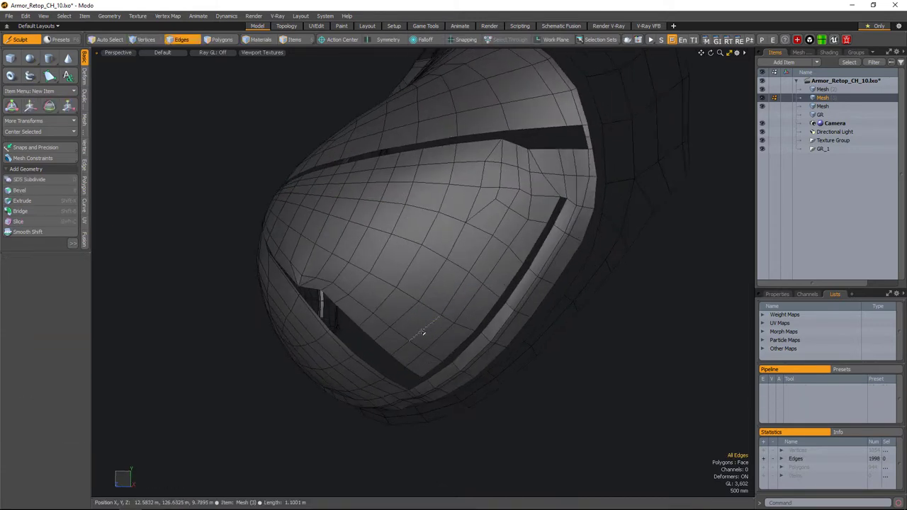
- Reposition the vertices where the new slices meet near the side groove to even out the quads
{"action": "key", "text": "1"}
{"action": "left_click_drag", "start_coordinate": [482, 282], "coordinate": [466, 269]}
{"action": "scroll", "coordinate": [485, 236], "scroll_direction": "up", "scroll_amount": 3}
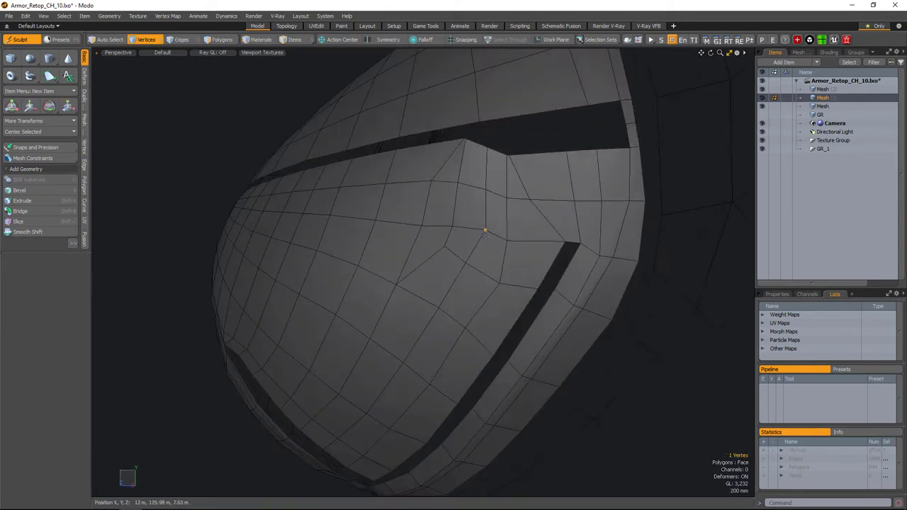
{"action": "left_click_drag", "start_coordinate": [478, 231], "coordinate": [461, 243], "text": "alt"}
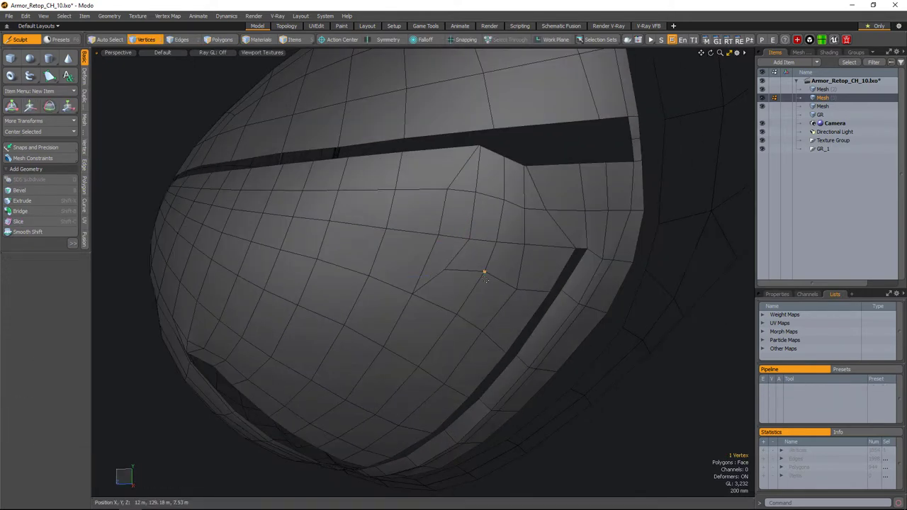
{"action": "left_click_drag", "start_coordinate": [477, 277], "coordinate": [572, 248], "text": "alt"}
- Examine the subdivided lower cup panel against the sculpt in the Topology workspace, and return to the Model workspace
{"action": "key", "text": "Tab"}
{"action": "left_click", "coordinate": [287, 26]}
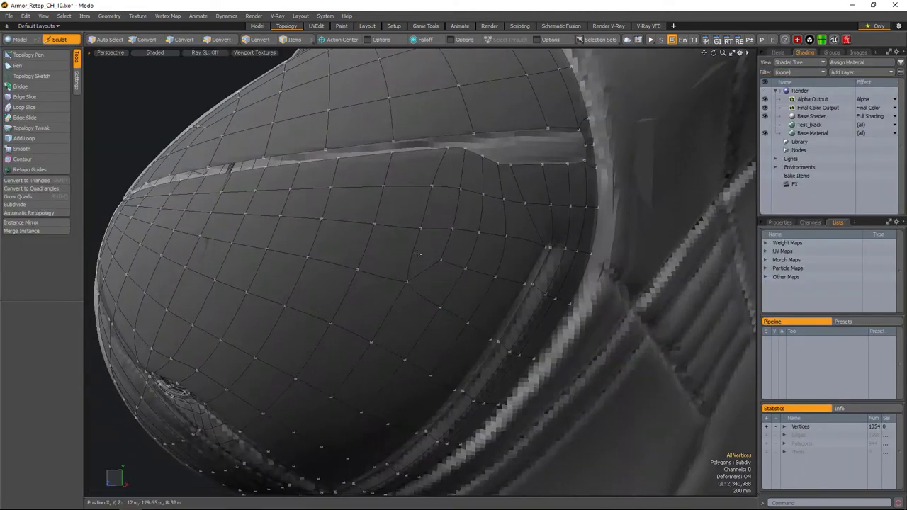
{"action": "left_click", "coordinate": [50, 55]}
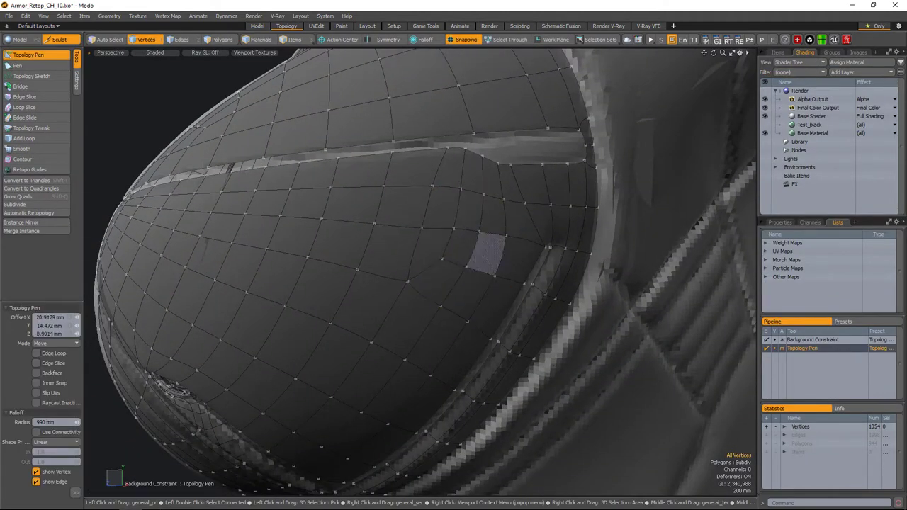
{"action": "left_click_drag", "start_coordinate": [390, 293], "coordinate": [419, 274], "text": "alt"}
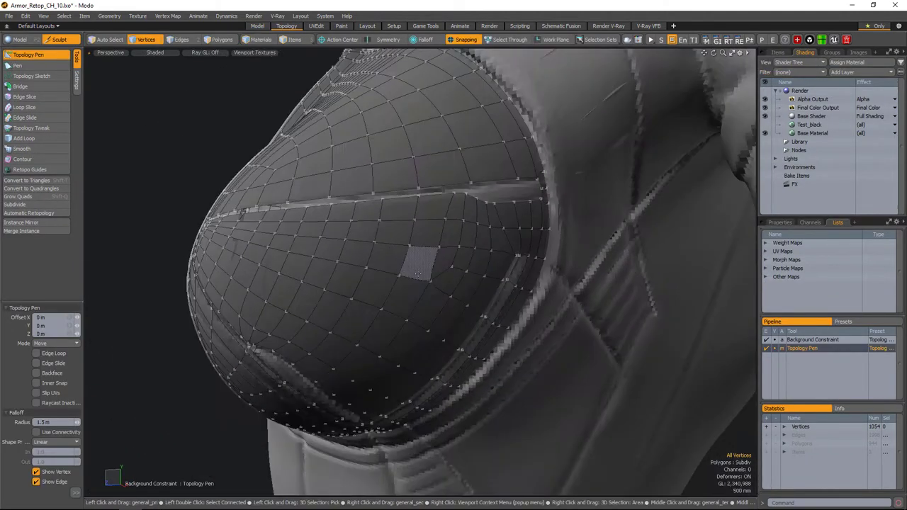
{"action": "left_click_drag", "start_coordinate": [373, 310], "coordinate": [439, 425], "text": "alt"}
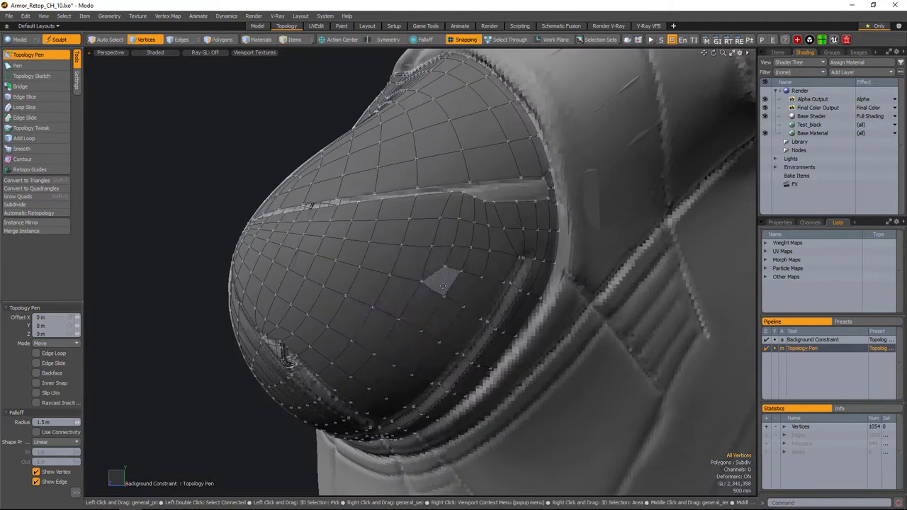
{"action": "key", "text": "space"}
{"action": "left_click", "coordinate": [778, 53]}
{"action": "left_click", "coordinate": [257, 26]}
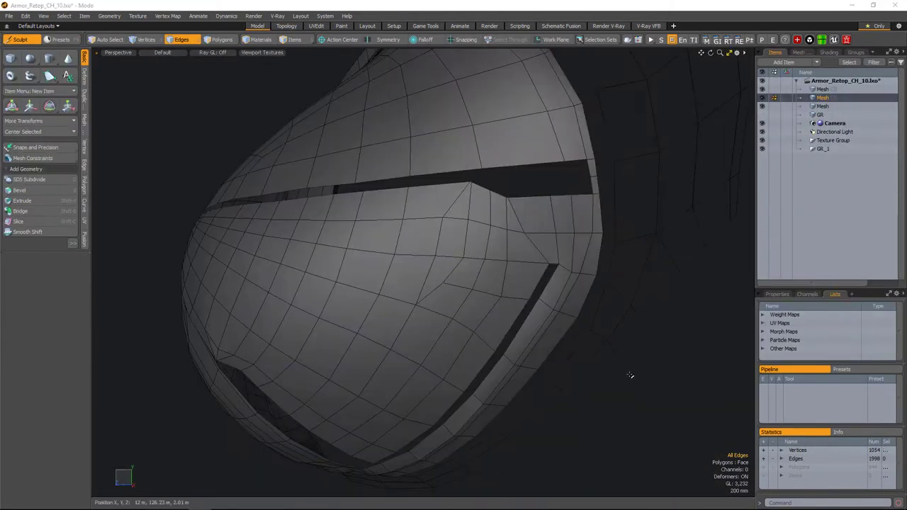
- Move the vertices and border edges along the side groove's outer band with the element action center
{"action": "left_click_drag", "start_coordinate": [489, 283], "coordinate": [628, 316], "text": "alt"}
{"action": "key", "text": "1"}
{"action": "left_click", "coordinate": [494, 301]}
{"action": "key", "text": "space"}
{"action": "key", "text": "2"}
{"action": "left_click_drag", "start_coordinate": [504, 312], "coordinate": [552, 289], "text": "alt"}
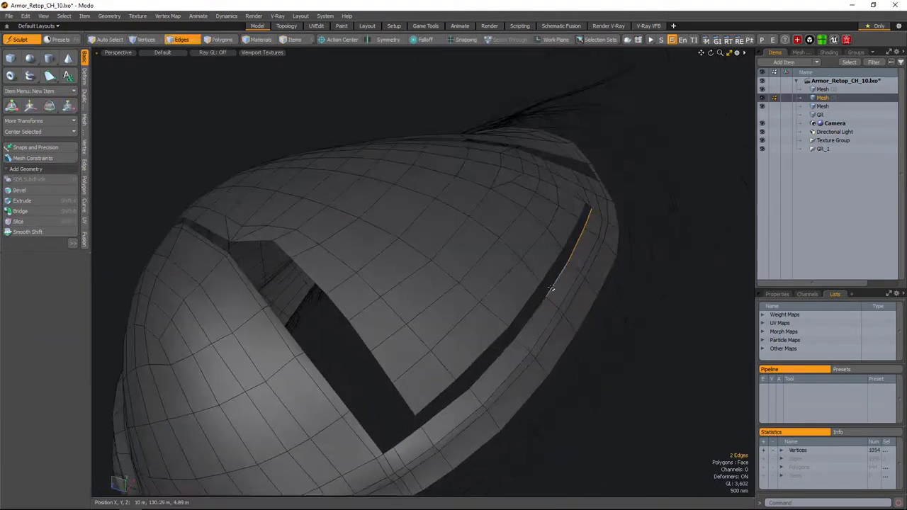
{"action": "left_click_drag", "start_coordinate": [538, 356], "coordinate": [600, 229], "text": "alt"}
{"action": "key", "text": "w"}
{"action": "key", "text": "1"}
{"action": "left_click", "coordinate": [573, 245]}
{"action": "key", "text": "space"}
{"action": "key", "text": "1"}
- Move the lower rim's crease vertex and edges below the wide groove's corner, offsetting the edges by -35 mm in Z
{"action": "scroll", "coordinate": [477, 298], "scroll_direction": "down", "scroll_amount": 5}
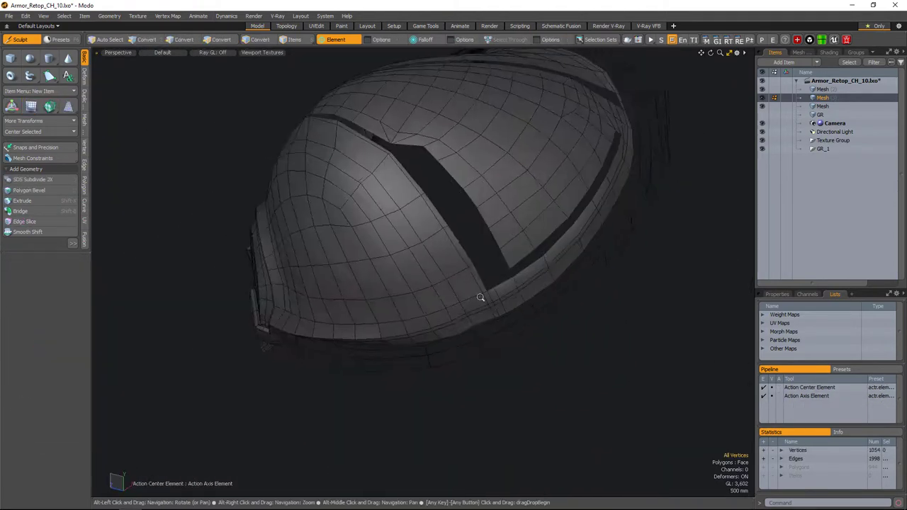
{"action": "scroll", "coordinate": [475, 298], "scroll_direction": "up", "scroll_amount": 8}
{"action": "key", "text": "w"}
{"action": "left_click_drag", "start_coordinate": [474, 298], "coordinate": [533, 339]}
{"action": "key", "text": "2"}
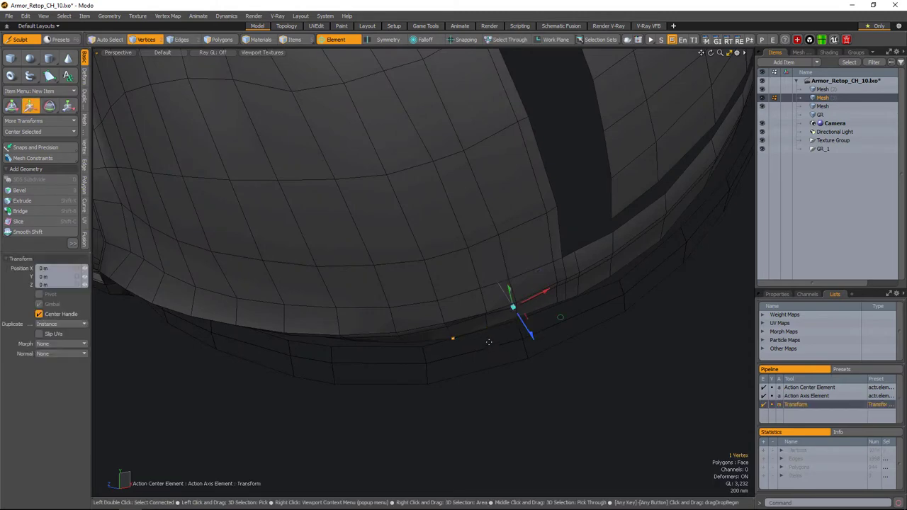
{"action": "left_click_drag", "start_coordinate": [594, 297], "coordinate": [599, 284], "text": "alt"}
{"action": "left_click_drag", "start_coordinate": [506, 290], "coordinate": [543, 291], "text": "alt"}
{"action": "key", "text": "2"}
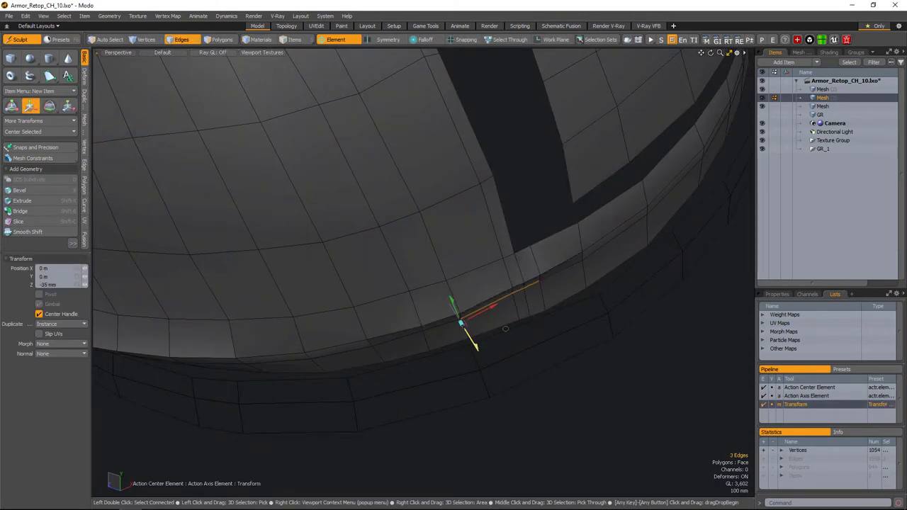
- Offset further crease edge runs along the outer rim by 25 mm and 60 mm in Z
{"action": "key", "text": "1"}
{"action": "left_click_drag", "start_coordinate": [505, 329], "coordinate": [500, 298], "text": "alt"}
{"action": "key", "text": "2"}
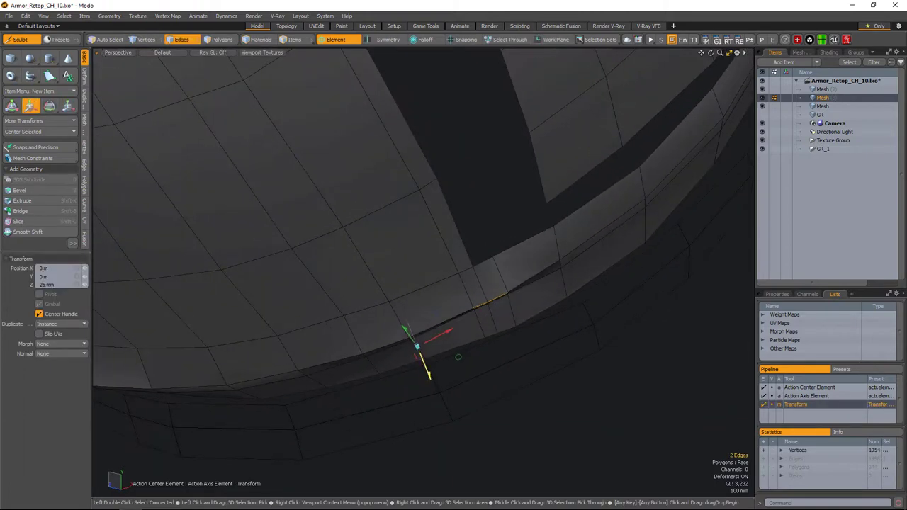
{"action": "left_click_drag", "start_coordinate": [458, 357], "coordinate": [577, 344], "text": "alt"}
{"action": "key", "text": "Up"}
{"action": "key", "text": "Up"}
{"action": "left_click_drag", "start_coordinate": [518, 234], "coordinate": [475, 307], "text": "alt"}
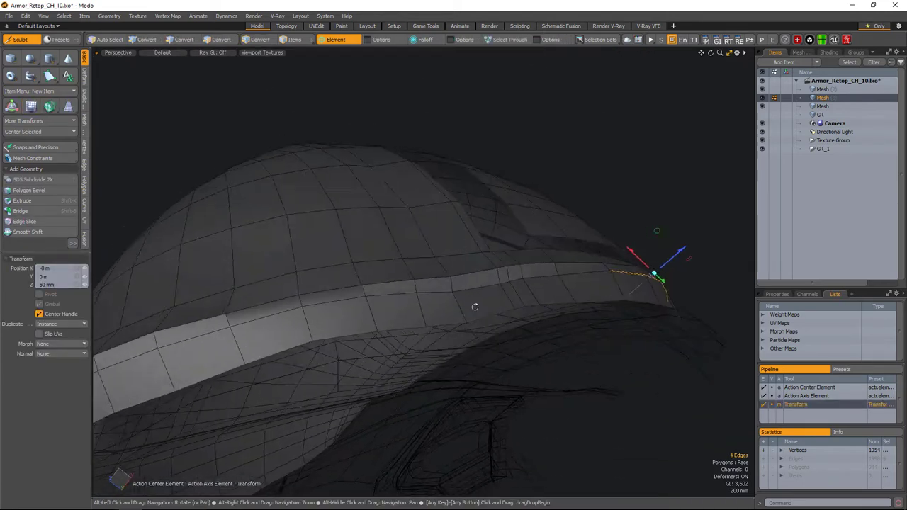
{"action": "key", "text": "w"}
{"action": "left_click_drag", "start_coordinate": [558, 282], "coordinate": [435, 346], "text": "alt"}
{"action": "key", "text": "shift+s"}
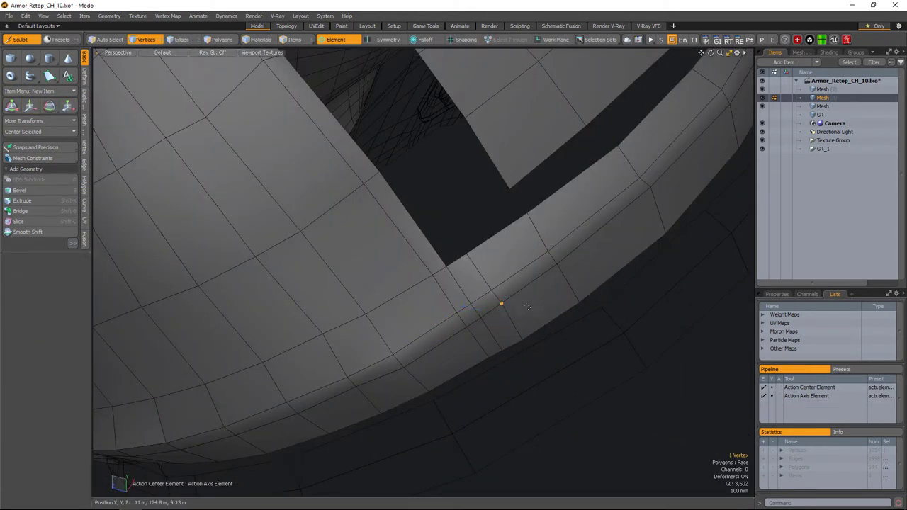
- Move the single rim edge below the wide groove's corner by 20 mm in Y
{"action": "left_click", "coordinate": [528, 307]}
{"action": "left_click_drag", "start_coordinate": [528, 306], "coordinate": [465, 319], "text": "alt"}
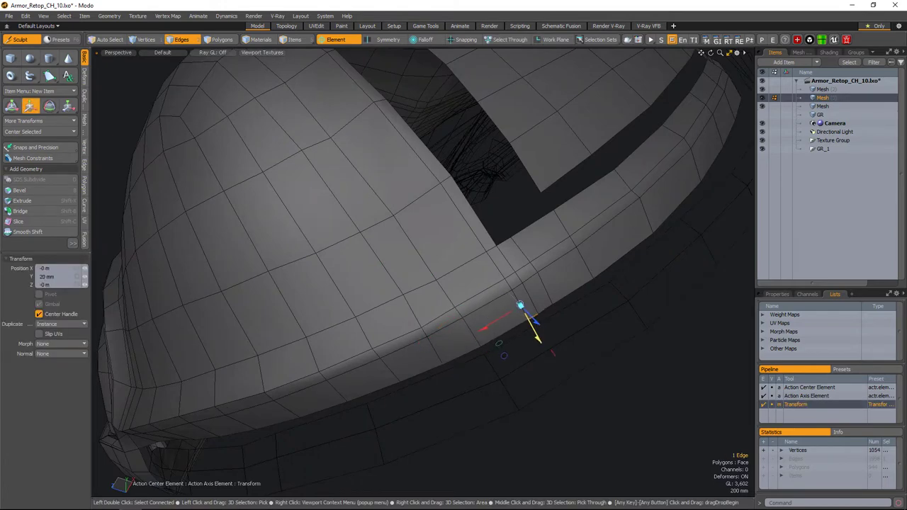
{"action": "left_click_drag", "start_coordinate": [520, 306], "coordinate": [563, 382], "text": "alt"}
- Select the run of five crease edges on the lower rim and offset them by 50 mm in Z
{"action": "left_click_drag", "start_coordinate": [533, 329], "coordinate": [489, 305], "text": "alt"}
{"action": "left_click", "coordinate": [473, 312]}
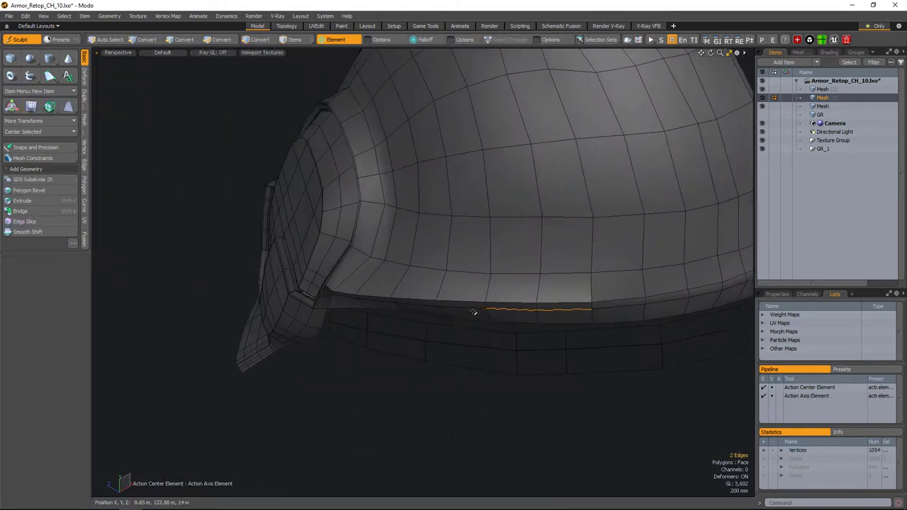
{"action": "key", "text": "w"}
{"action": "left_click_drag", "start_coordinate": [430, 304], "coordinate": [603, 280], "text": "alt"}
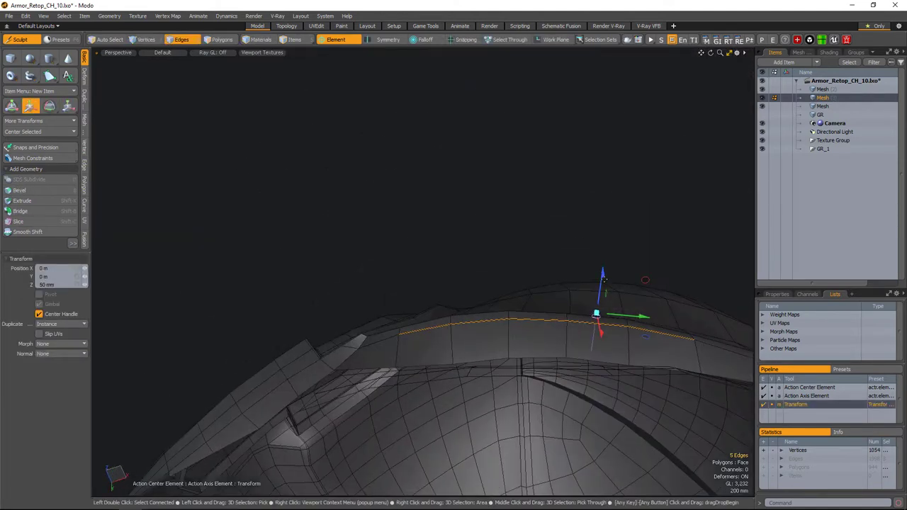
{"action": "key", "text": "w"}
{"action": "left_click_drag", "start_coordinate": [462, 327], "coordinate": [521, 300], "text": "alt"}
- Reposition individual vertices and edges toward the inner end of the lower rim to smooth its crease line
{"action": "key", "text": "1"}
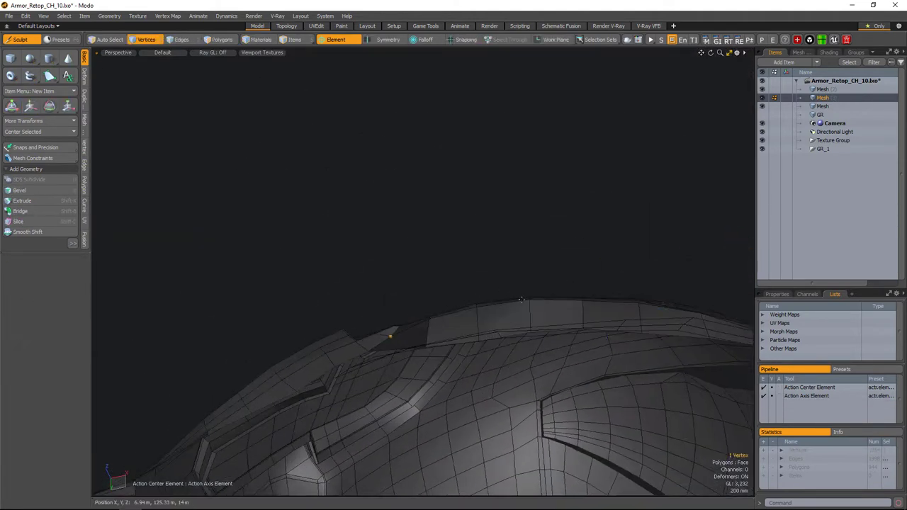
{"action": "left_click_drag", "start_coordinate": [609, 296], "coordinate": [472, 273], "text": "alt"}
{"action": "key", "text": "space"}
{"action": "left_click_drag", "start_coordinate": [528, 293], "coordinate": [503, 313], "text": "alt"}
{"action": "key", "text": "2"}
{"action": "key", "text": "space"}
{"action": "left_click", "coordinate": [480, 287]}
{"action": "key", "text": "space"}
{"action": "key", "text": "1"}
{"action": "key", "text": "2"}
{"action": "key", "text": "1"}
{"action": "left_click", "coordinate": [460, 322]}
- Move the vertex on the side groove's outer band to straighten the band's edge
{"action": "left_click_drag", "start_coordinate": [464, 283], "coordinate": [495, 324], "text": "alt"}
{"action": "key", "text": "1"}
{"action": "left_click_drag", "start_coordinate": [519, 233], "coordinate": [467, 251], "text": "alt"}
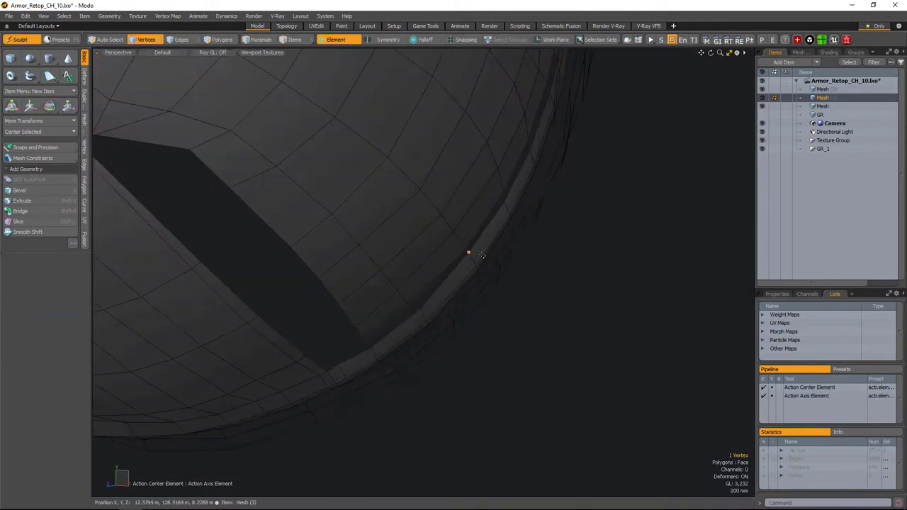
{"action": "key", "text": "w"}
{"action": "left_click_drag", "start_coordinate": [439, 284], "coordinate": [526, 285], "text": "alt"}
- Move the crease vertex in the middle of the lower rim by 10 mm in Y
{"action": "key", "text": "a"}
{"action": "left_click_drag", "start_coordinate": [599, 255], "coordinate": [482, 284], "text": "alt"}
{"action": "key", "text": "Tab"}
{"action": "scroll", "coordinate": [415, 293], "scroll_direction": "up", "scroll_amount": 3}
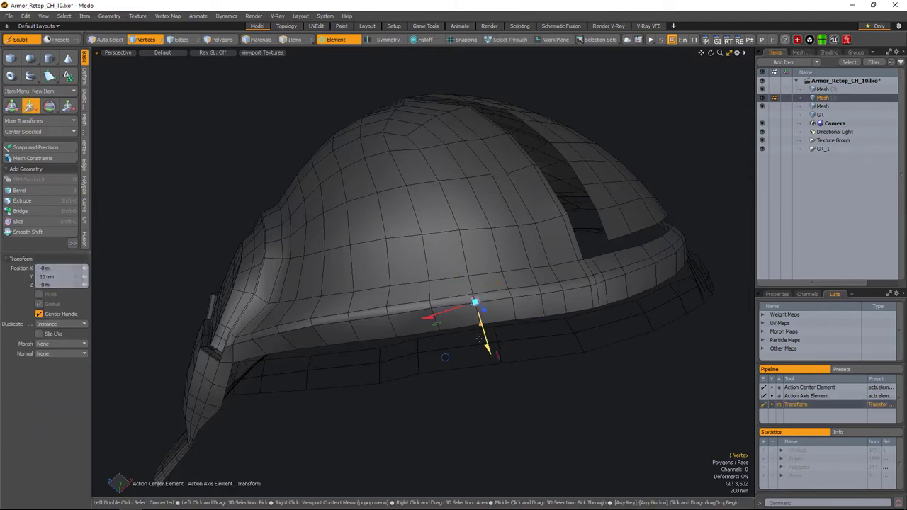
{"action": "left_click_drag", "start_coordinate": [479, 339], "coordinate": [536, 277], "text": "alt"}
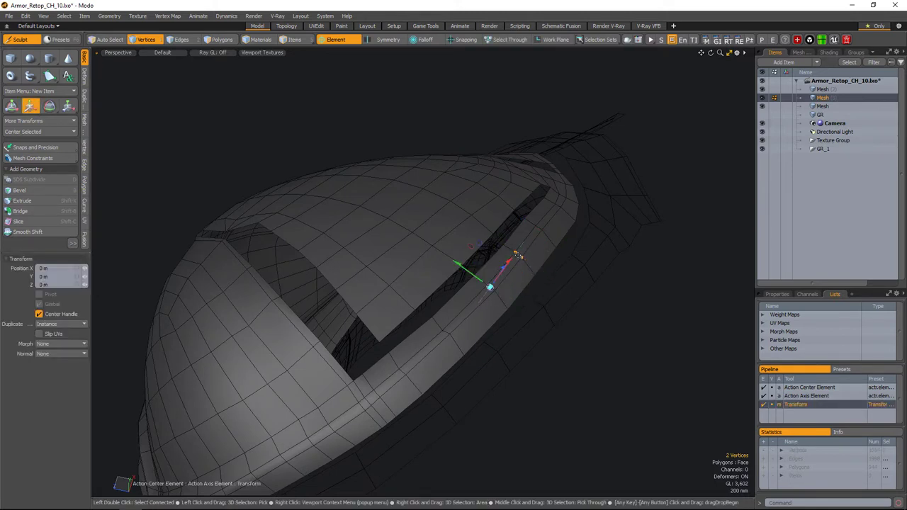
- Move the border edge at the side groove's narrow outer end by -15 mm in Z
{"action": "left_click_drag", "start_coordinate": [544, 218], "coordinate": [567, 297], "text": "alt"}
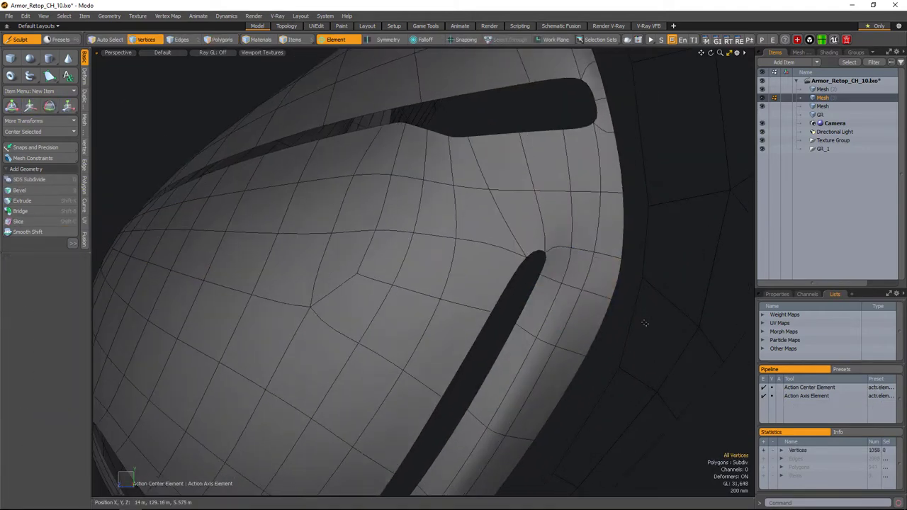
{"action": "left_click_drag", "start_coordinate": [645, 323], "coordinate": [596, 310], "text": "alt"}
{"action": "left_click", "coordinate": [491, 280]}
{"action": "key", "text": "w"}
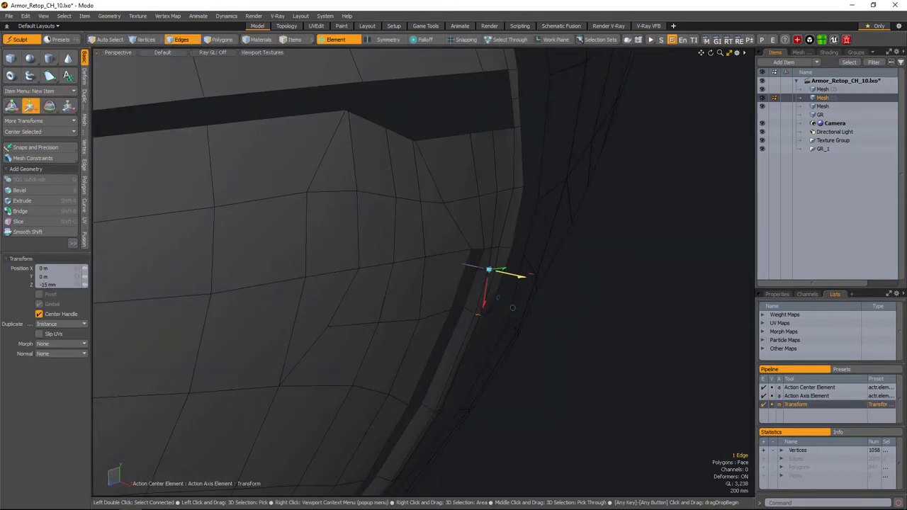
{"action": "key", "text": "space"}
{"action": "mouse_move", "coordinate": [513, 307]}
{"action": "left_mouse_down", "text": "alt"}
{"action": "mouse_move", "coordinate": [506, 283]}
{"action": "mouse_move", "coordinate": [378, 344]}
{"action": "mouse_move", "coordinate": [506, 320]}
{"action": "mouse_move", "coordinate": [470, 319]}
{"action": "mouse_move", "coordinate": [477, 374]}
{"action": "mouse_move", "coordinate": [456, 322]}
{"action": "mouse_move", "coordinate": [463, 345]}
{"action": "mouse_move", "coordinate": [533, 289]}
{"action": "mouse_move", "coordinate": [607, 195]}
{"action": "mouse_move", "coordinate": [640, 299]}
{"action": "mouse_move", "coordinate": [670, 324]}
{"action": "mouse_move", "coordinate": [694, 304]}
{"action": "mouse_move", "coordinate": [663, 284]}
{"action": "mouse_move", "coordinate": [668, 213]}
{"action": "mouse_move", "coordinate": [599, 277]}
{"action": "mouse_move", "coordinate": [523, 308]}
{"action": "mouse_move", "coordinate": [560, 287]}
{"action": "left_mouse_up", "text": "alt"}
{"action": "key", "text": "space"}
{"action": "key", "text": "w"}
{"action": "key", "text": "space"}
{"action": "key", "text": "Tab"}
{"action": "key", "text": "w"}
{"action": "key", "text": "space"}
- Examine the whole armor mesh in item mode from the rim side, both subdivided and as plain faces
{"action": "key", "text": "5"}
{"action": "left_click", "coordinate": [667, 260]}
{"action": "left_click", "coordinate": [522, 307]}
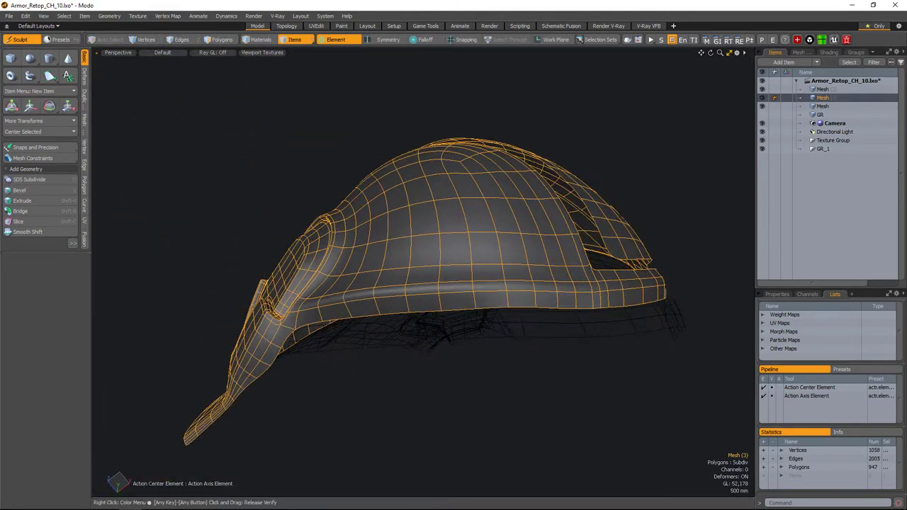
{"action": "key", "text": "m"}
{"action": "left_click_drag", "start_coordinate": [531, 339], "coordinate": [502, 333], "text": "ctrl+alt"}
{"action": "mouse_move", "coordinate": [446, 327]}
{"action": "left_mouse_down", "text": "alt"}
{"action": "mouse_move", "coordinate": [519, 314]}
{"action": "mouse_move", "coordinate": [540, 300]}
{"action": "mouse_move", "coordinate": [577, 308]}
{"action": "mouse_move", "coordinate": [559, 263]}
{"action": "mouse_move", "coordinate": [515, 281]}
{"action": "mouse_move", "coordinate": [557, 339]}
{"action": "mouse_move", "coordinate": [540, 340]}
{"action": "mouse_move", "coordinate": [563, 362]}
{"action": "mouse_move", "coordinate": [560, 326]}
{"action": "mouse_move", "coordinate": [590, 306]}
{"action": "mouse_move", "coordinate": [669, 419]}
{"action": "mouse_move", "coordinate": [648, 385]}
{"action": "left_mouse_up", "text": "alt"}
{"action": "key", "text": "Escape"}
{"action": "key", "text": "Tab"}
{"action": "scroll", "coordinate": [567, 298], "scroll_direction": "up", "scroll_amount": 5}
- Try to slice an extra edge row through the quads beside the inset plate's upper groove corner
{"action": "key", "text": "2"}
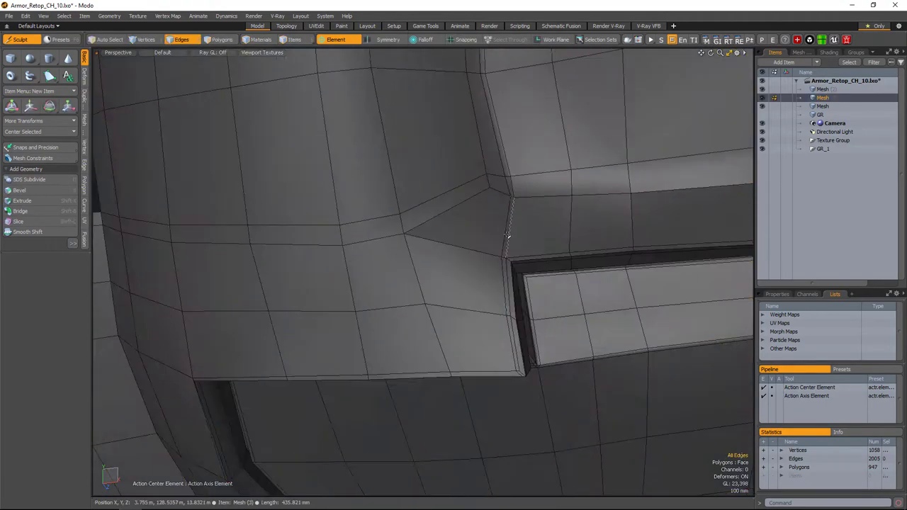
{"action": "key", "text": "space"}
{"action": "left_click_drag", "start_coordinate": [468, 339], "coordinate": [476, 287], "text": "alt"}
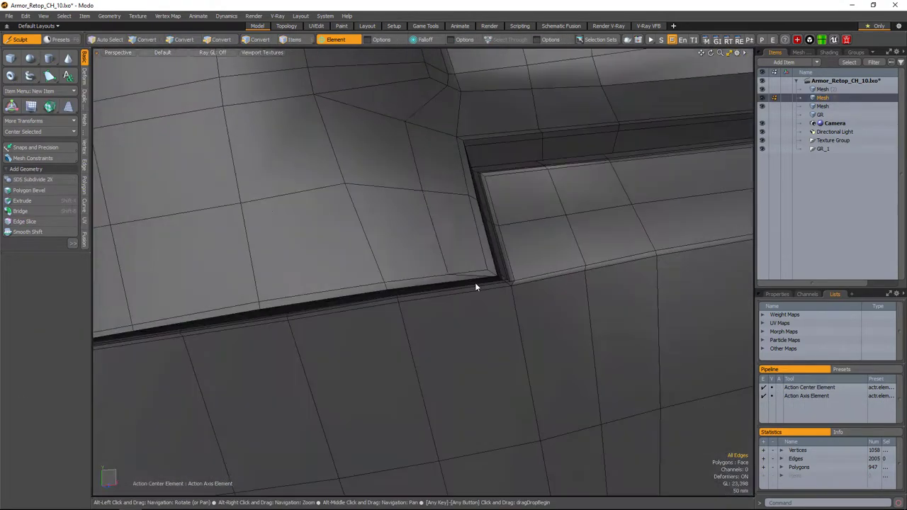
{"action": "key", "text": "space"}
- Examine the inset plate's groove and surrounding edge flow in item mode, subdivided and as plain faces
{"action": "key", "text": "Tab"}
{"action": "scroll", "coordinate": [506, 260], "scroll_direction": "down", "scroll_amount": 6}
{"action": "left_click_drag", "start_coordinate": [486, 320], "coordinate": [461, 302], "text": "alt"}
{"action": "key", "text": "5"}
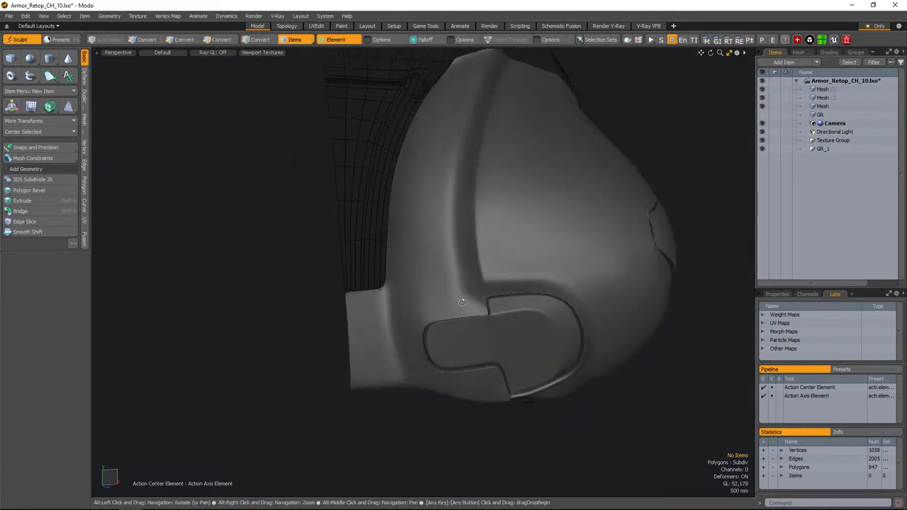
{"action": "scroll", "coordinate": [453, 290], "scroll_direction": "up", "scroll_amount": 3}
{"action": "left_click", "coordinate": [447, 294]}
{"action": "key", "text": "Tab"}
{"action": "scroll", "coordinate": [442, 298], "scroll_direction": "up", "scroll_amount": 2}
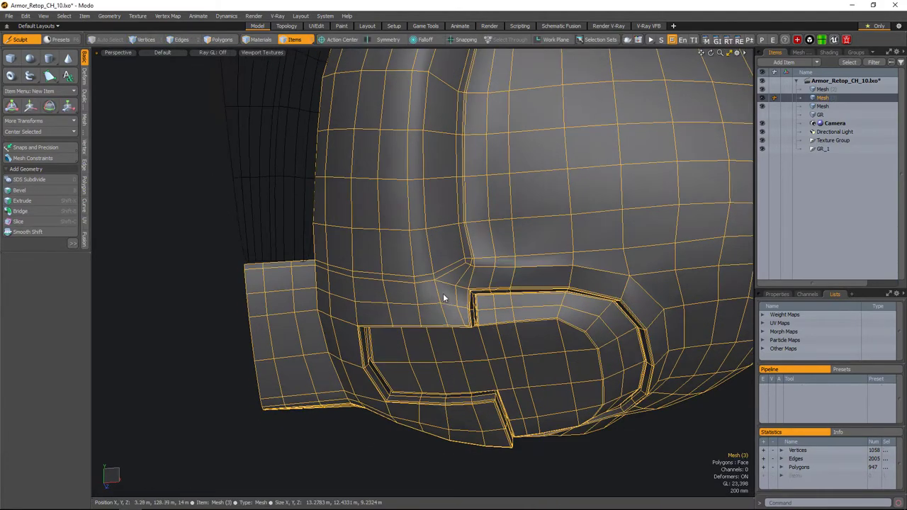
- Examine the edge flow around the inset plate and across the cup's side, toggling the subdivision surface
{"action": "key", "text": "2"}
{"action": "left_click_drag", "start_coordinate": [450, 284], "coordinate": [405, 277], "text": "alt"}
{"action": "key", "text": "Tab"}
{"action": "left_click_drag", "start_coordinate": [510, 318], "coordinate": [440, 403], "text": "alt"}
{"action": "scroll", "coordinate": [448, 298], "scroll_direction": "up", "scroll_amount": 2}
{"action": "key", "text": "1"}
{"action": "key", "text": "space"}
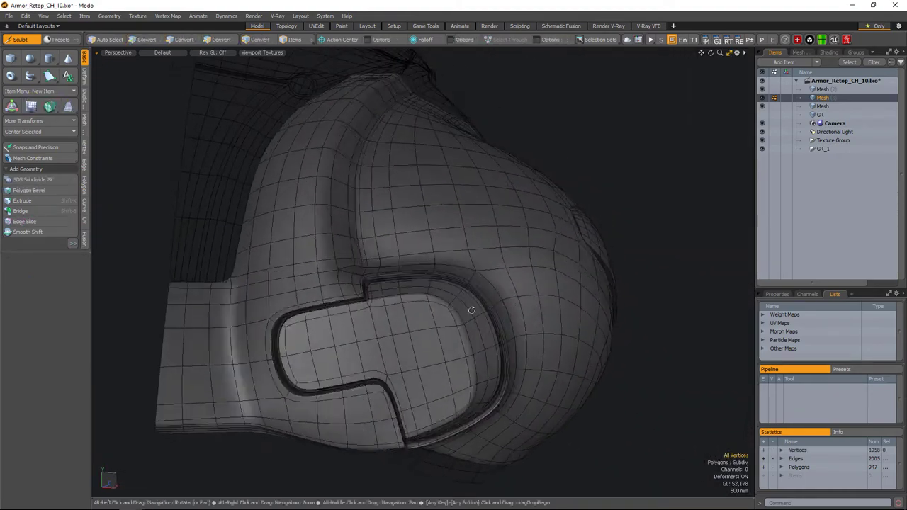
{"action": "left_click_drag", "start_coordinate": [471, 310], "coordinate": [500, 329], "text": "alt"}
{"action": "key", "text": "Tab"}
{"action": "key", "text": "Tab"}
{"action": "scroll", "coordinate": [513, 355], "scroll_direction": "down", "scroll_amount": 3}
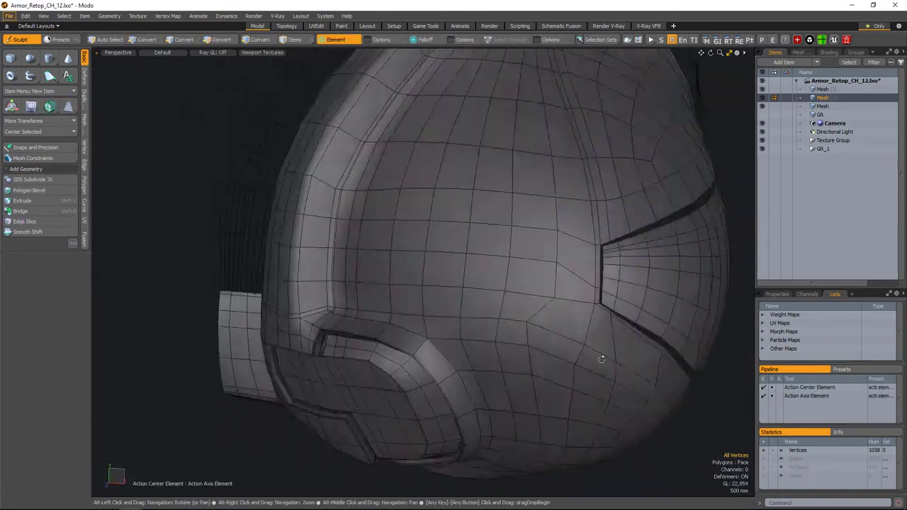
{"action": "left_click_drag", "start_coordinate": [601, 358], "coordinate": [600, 342], "text": "alt"}
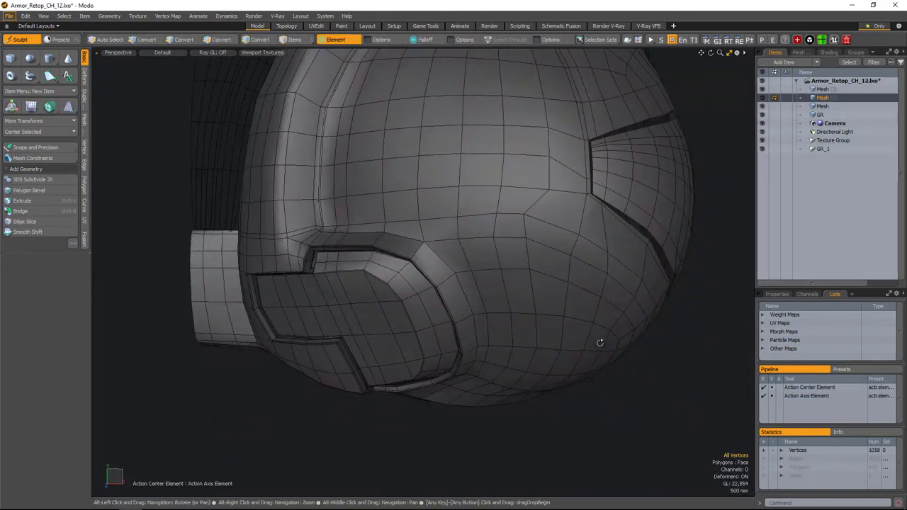
- Reposition the edge rows on the cup front and along the raised band's crease above the inset plate, using the Topology Pen over the sculpt
{"action": "left_click", "coordinate": [287, 25]}
{"action": "left_click_drag", "start_coordinate": [531, 334], "coordinate": [461, 269], "text": "alt"}
{"action": "key", "text": "1"}
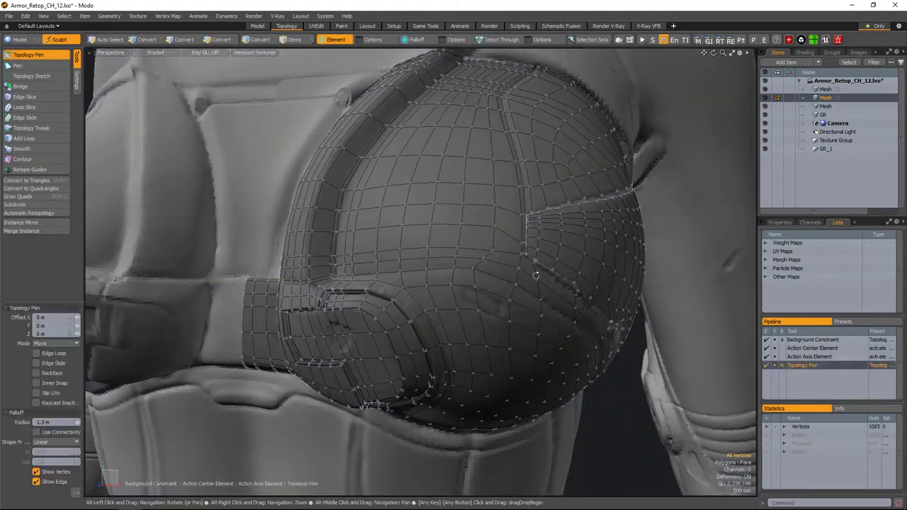
{"action": "scroll", "coordinate": [536, 275], "scroll_direction": "up", "scroll_amount": 5}
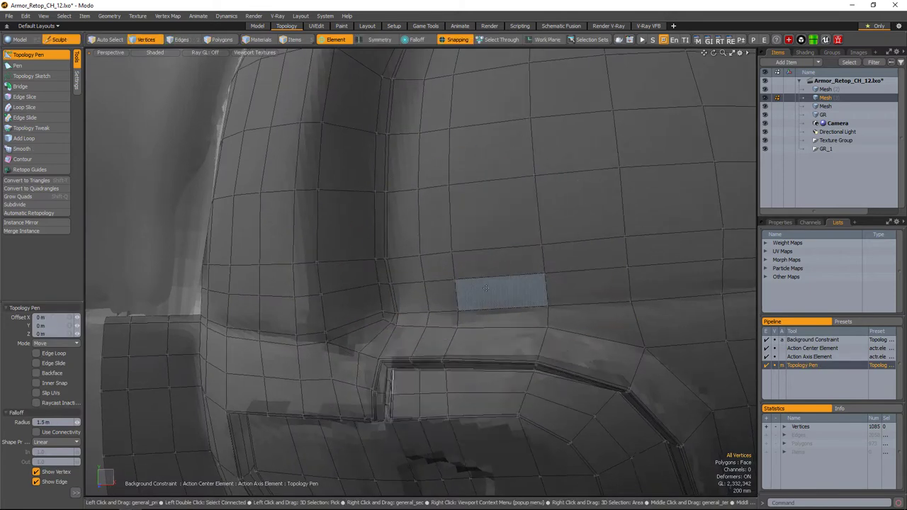
{"action": "left_click_drag", "start_coordinate": [485, 287], "coordinate": [432, 285], "text": "alt"}
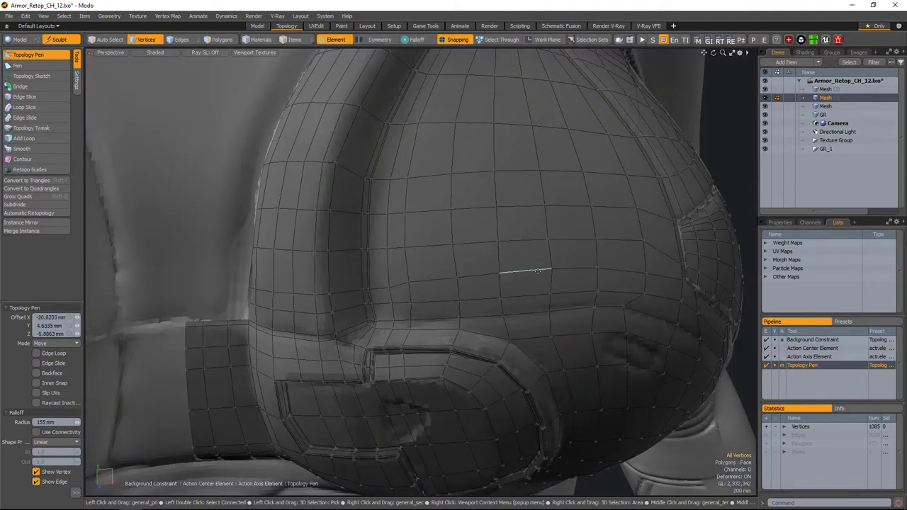
{"action": "left_click_drag", "start_coordinate": [538, 271], "coordinate": [474, 287], "text": "alt"}
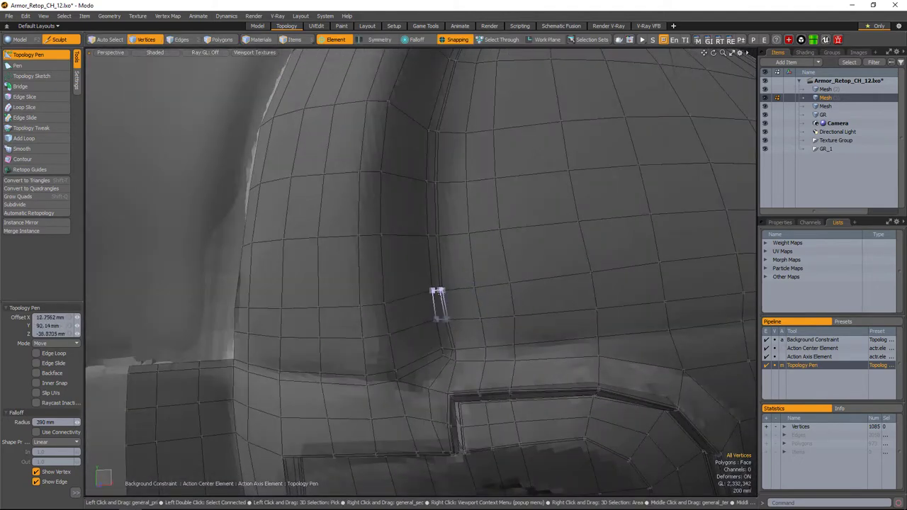
{"action": "left_click_drag", "start_coordinate": [440, 320], "coordinate": [396, 277], "text": "alt"}
{"action": "left_click_drag", "start_coordinate": [443, 338], "coordinate": [427, 330], "text": "alt"}
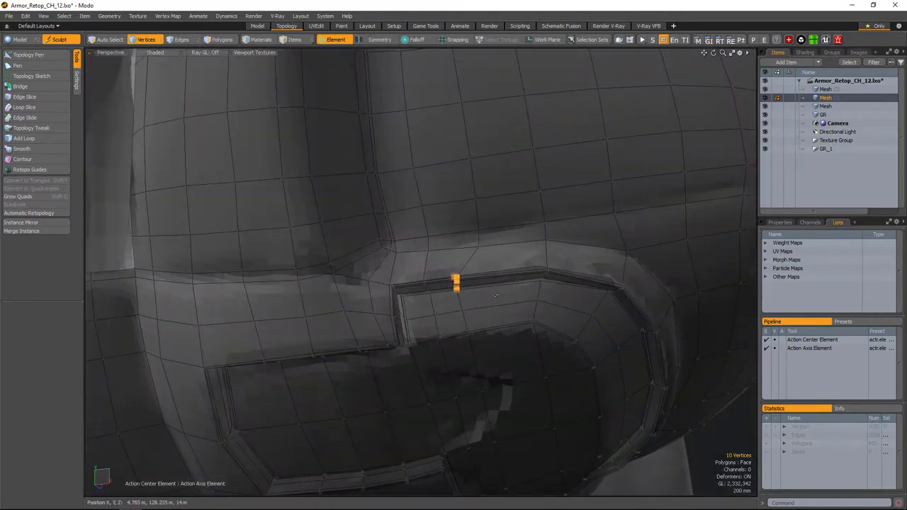
- Move the single vertex at the cup's lower border, beneath the inset plate's bottom groove corner, to fit the sculpt
{"action": "key", "text": "space"}
{"action": "scroll", "coordinate": [499, 303], "scroll_direction": "down", "scroll_amount": 4}
{"action": "left_click_drag", "start_coordinate": [499, 304], "coordinate": [482, 257], "text": "alt"}
{"action": "scroll", "coordinate": [482, 257], "scroll_direction": "up", "scroll_amount": 3}
{"action": "left_click", "coordinate": [417, 294]}
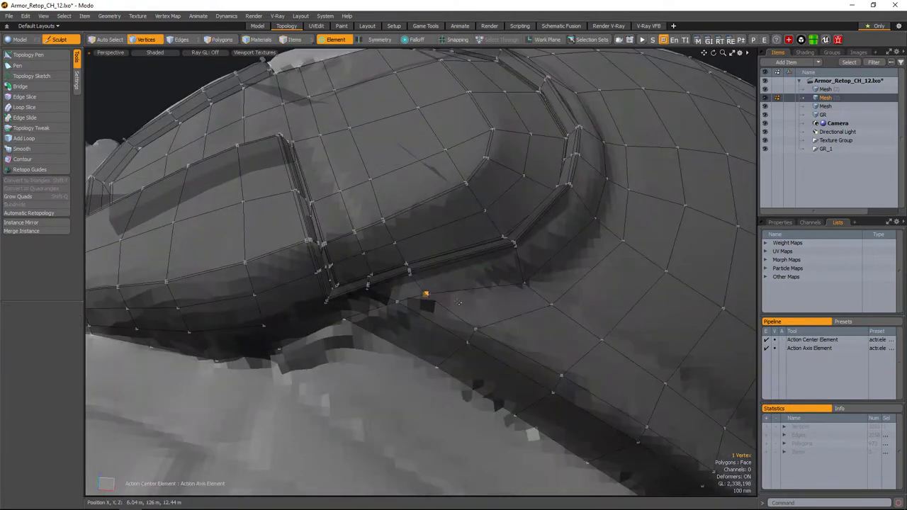
{"action": "left_click_drag", "start_coordinate": [458, 303], "coordinate": [438, 256], "text": "alt"}
{"action": "key", "text": "1"}
{"action": "scroll", "coordinate": [430, 270], "scroll_direction": "up", "scroll_amount": 2}
{"action": "left_click", "coordinate": [485, 307]}
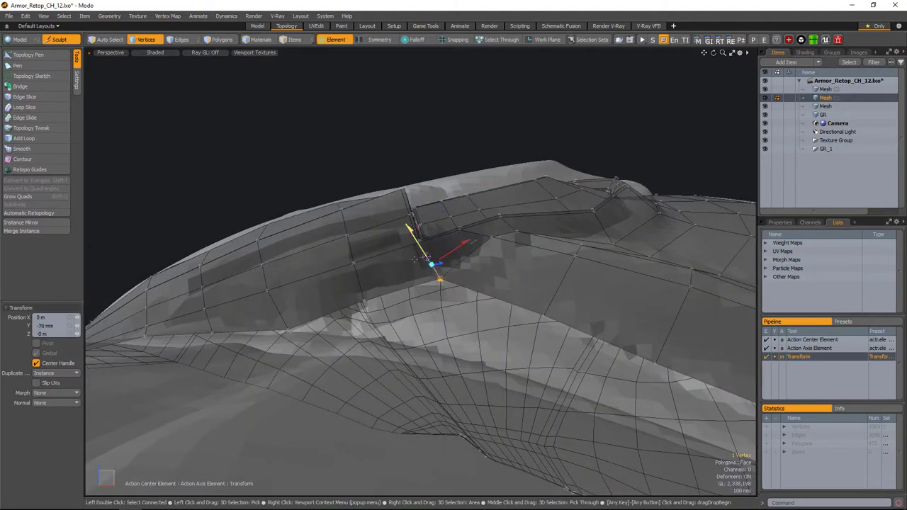
{"action": "left_click_drag", "start_coordinate": [450, 302], "coordinate": [517, 312], "text": "alt"}
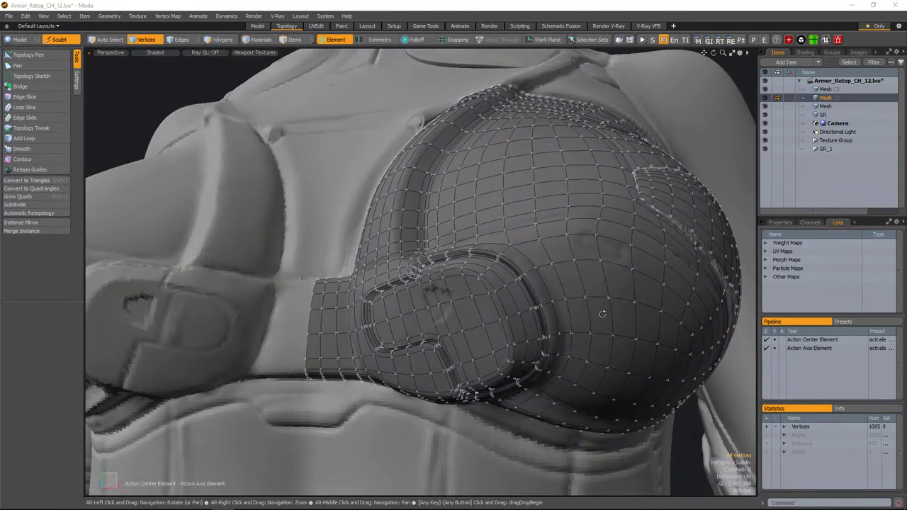
- Examine all three retopology meshes together from the front and side, over the sculpt and in the Model layout
{"action": "left_click_drag", "start_coordinate": [603, 314], "coordinate": [477, 312], "text": "alt"}
{"action": "left_click_drag", "start_coordinate": [468, 279], "coordinate": [783, 114], "text": "alt"}
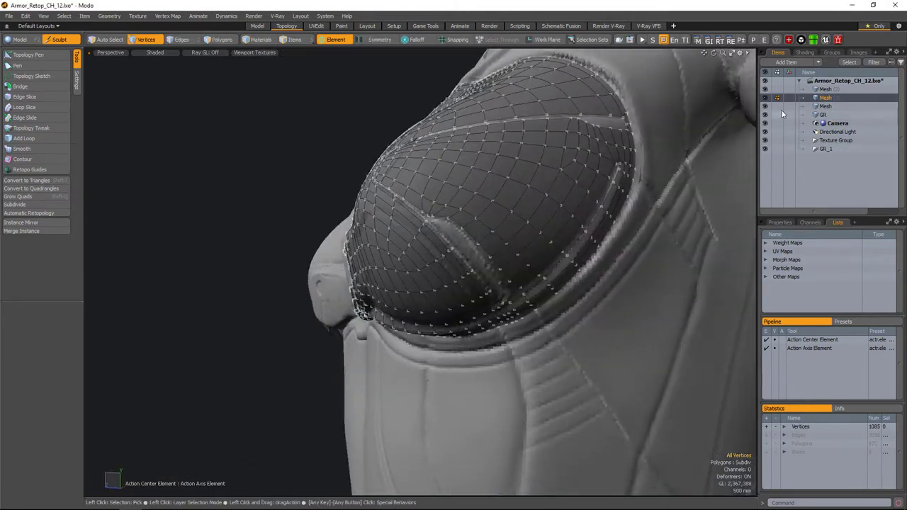
{"action": "left_click_drag", "start_coordinate": [601, 320], "coordinate": [547, 377], "text": "alt"}
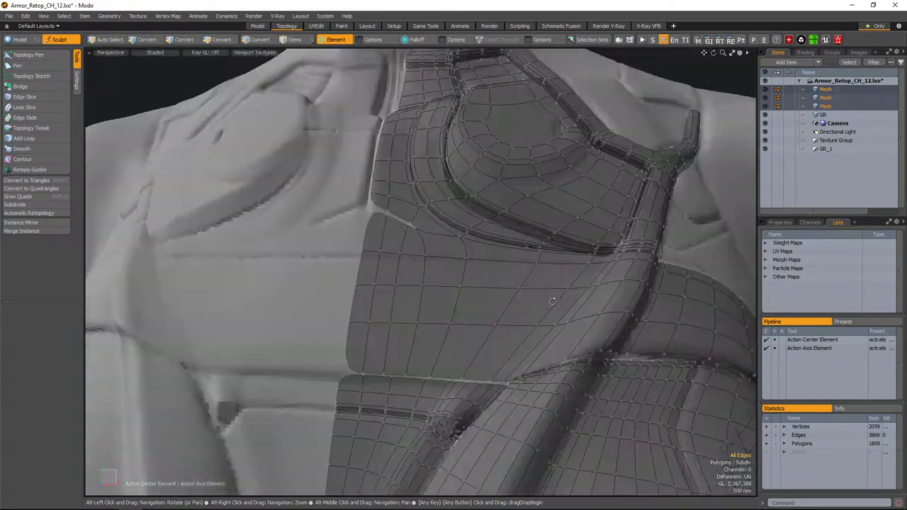
{"action": "scroll", "coordinate": [549, 377], "scroll_direction": "down", "scroll_amount": 5}
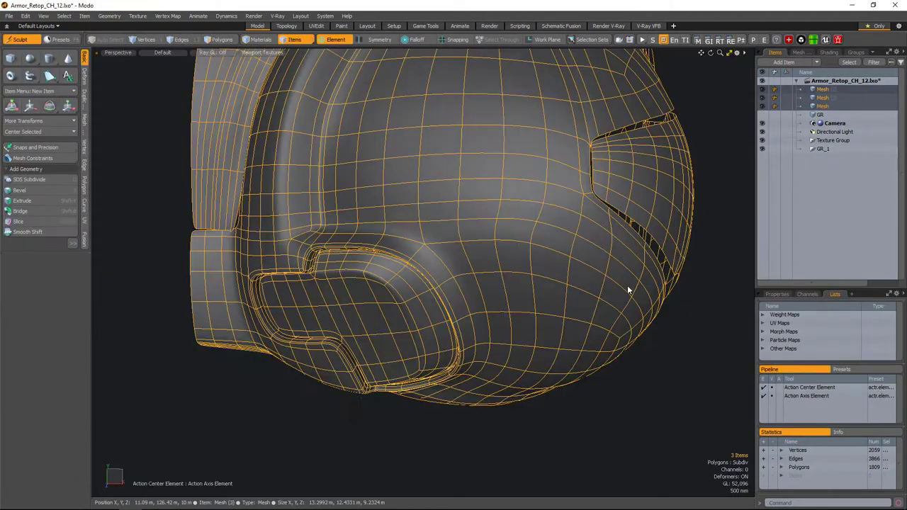
{"action": "left_click_drag", "start_coordinate": [627, 288], "coordinate": [615, 365], "text": "alt"}
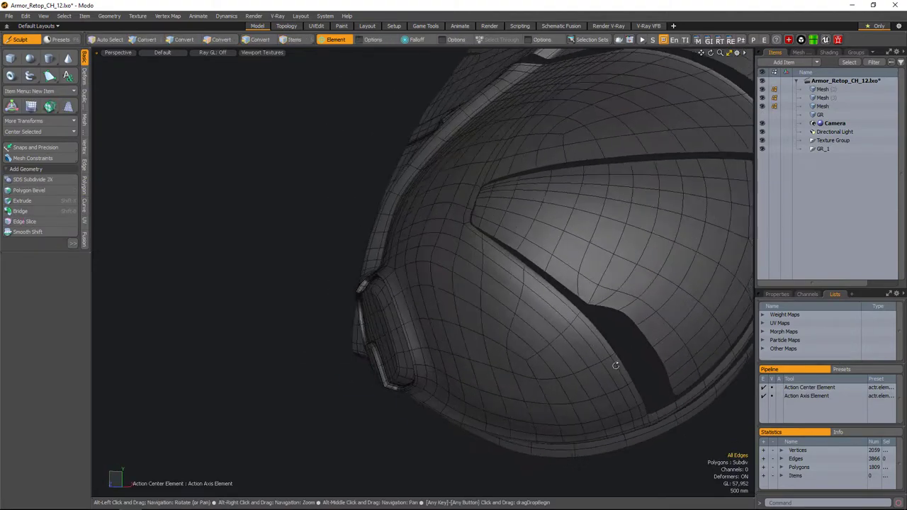
{"action": "left_click_drag", "start_coordinate": [558, 324], "coordinate": [589, 337], "text": "alt"}
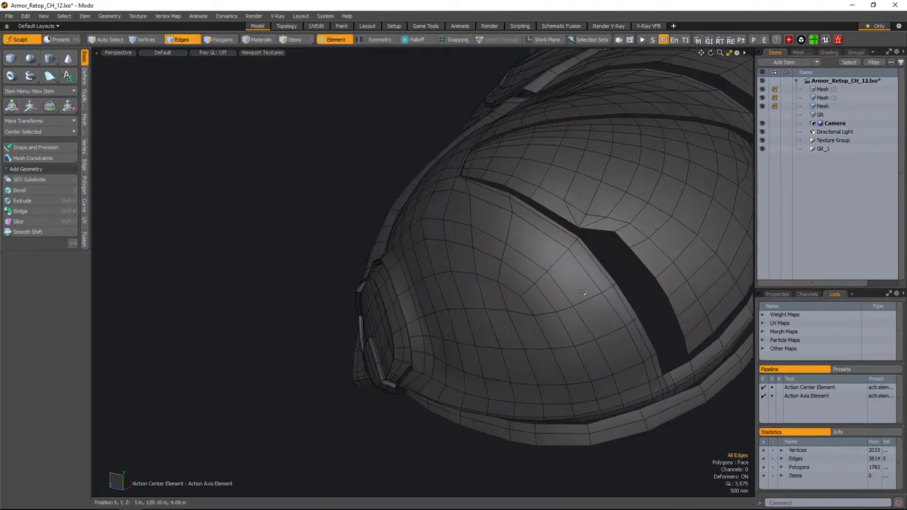
- Check the quad band running from above the inset plate around under the wedge panel, subdivided and as plain faces
{"action": "left_click_drag", "start_coordinate": [584, 294], "coordinate": [492, 259], "text": "alt"}
{"action": "key", "text": "3"}
{"action": "double_click", "coordinate": [551, 263]}
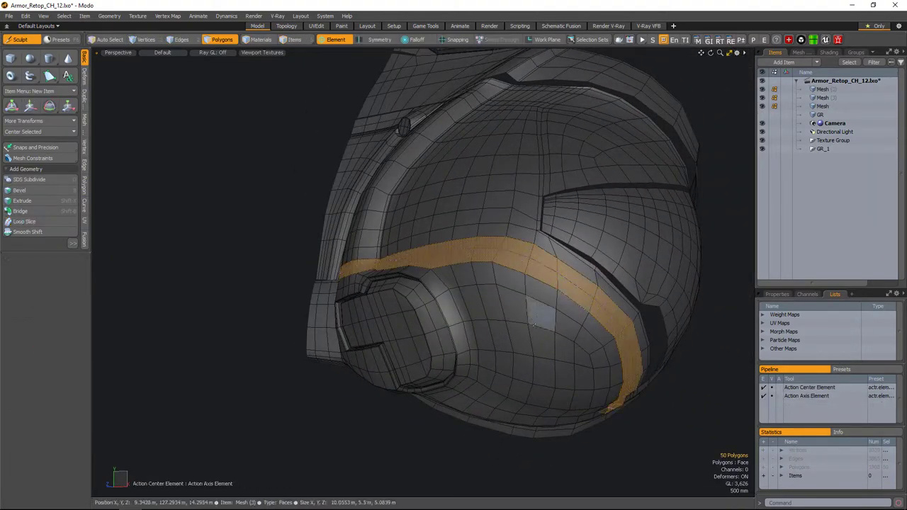
{"action": "key", "text": "1"}
{"action": "key", "text": "Tab"}
{"action": "left_click_drag", "start_coordinate": [533, 325], "coordinate": [603, 297], "text": "alt"}
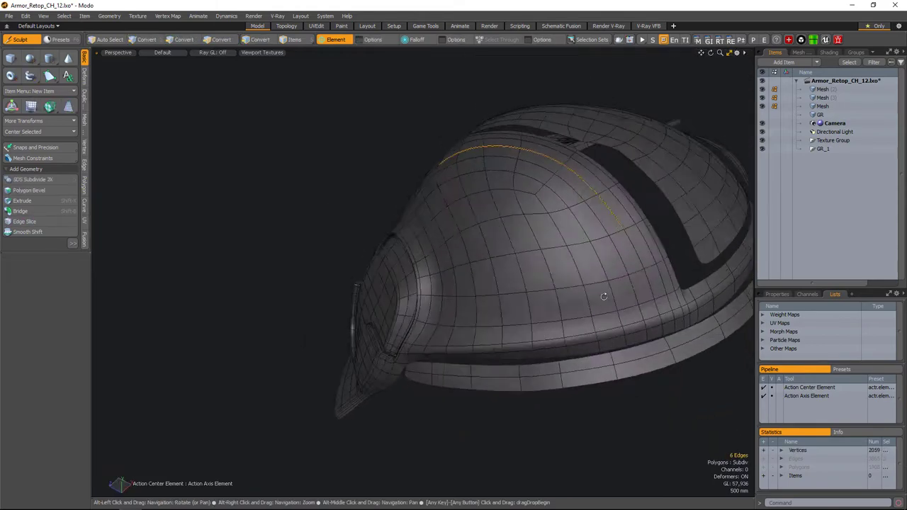
{"action": "key", "text": "y"}
{"action": "left_click_drag", "start_coordinate": [661, 284], "coordinate": [556, 269], "text": "alt"}
{"action": "mouse_move", "coordinate": [515, 237]}
{"action": "left_mouse_down", "text": "alt"}
{"action": "mouse_move", "coordinate": [455, 300]}
{"action": "mouse_move", "coordinate": [456, 235]}
{"action": "mouse_move", "coordinate": [528, 251]}
{"action": "mouse_move", "coordinate": [489, 353]}
{"action": "mouse_move", "coordinate": [491, 324]}
{"action": "mouse_move", "coordinate": [331, 215]}
{"action": "mouse_move", "coordinate": [501, 281]}
{"action": "left_mouse_up", "text": "alt"}
{"action": "key", "text": "3"}
{"action": "key", "text": "1"}
{"action": "key", "text": "shift+s"}
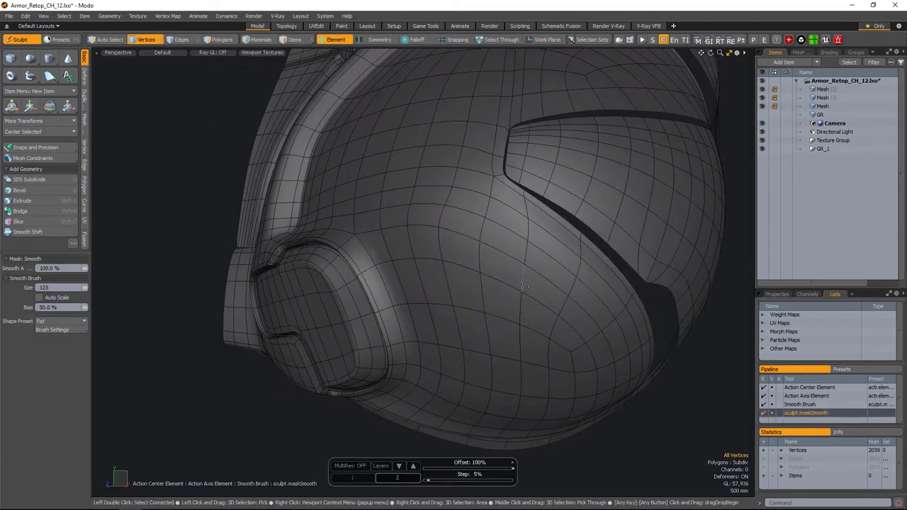
{"action": "mouse_move", "coordinate": [448, 220]}
{"action": "left_mouse_down", "text": "alt"}
{"action": "mouse_move", "coordinate": [478, 260]}
{"action": "mouse_move", "coordinate": [454, 234]}
{"action": "mouse_move", "coordinate": [479, 300]}
{"action": "left_mouse_up", "text": "alt"}
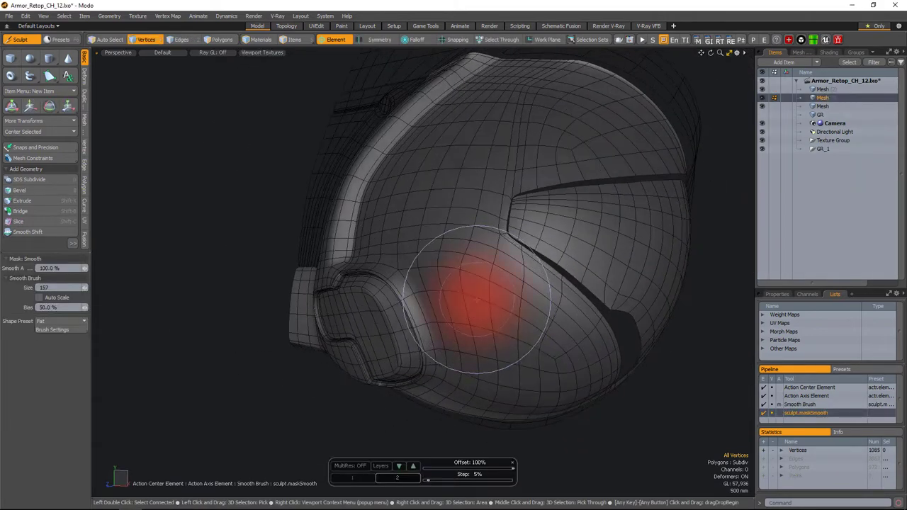
{"action": "scroll", "coordinate": [476, 275], "scroll_direction": "up", "scroll_amount": 3}
{"action": "key", "text": "q"}
{"action": "scroll", "coordinate": [513, 326], "scroll_direction": "down", "scroll_amount": 3}
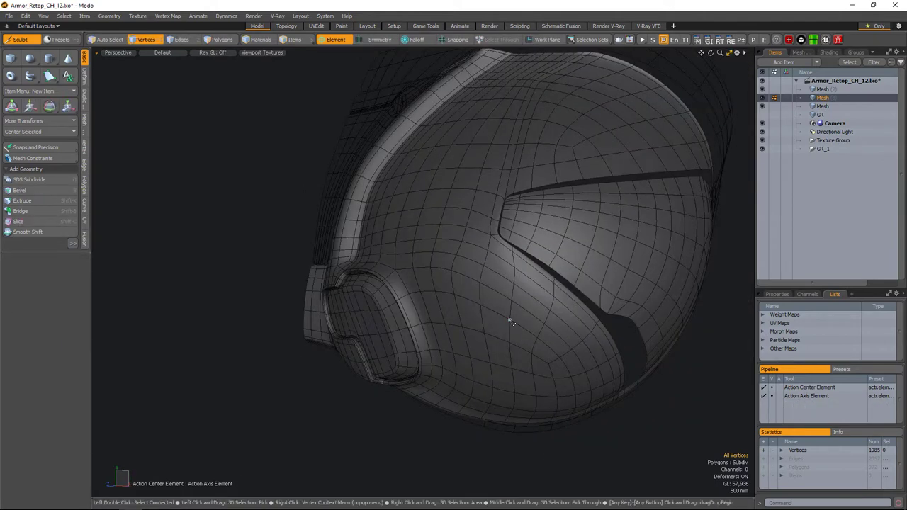
- Smooth the cup surface between the inset plate and the wedge panel's lower gap with the Sculpt Smooth tool at 25% offset
{"action": "left_click_drag", "start_coordinate": [494, 284], "coordinate": [513, 313], "text": "alt"}
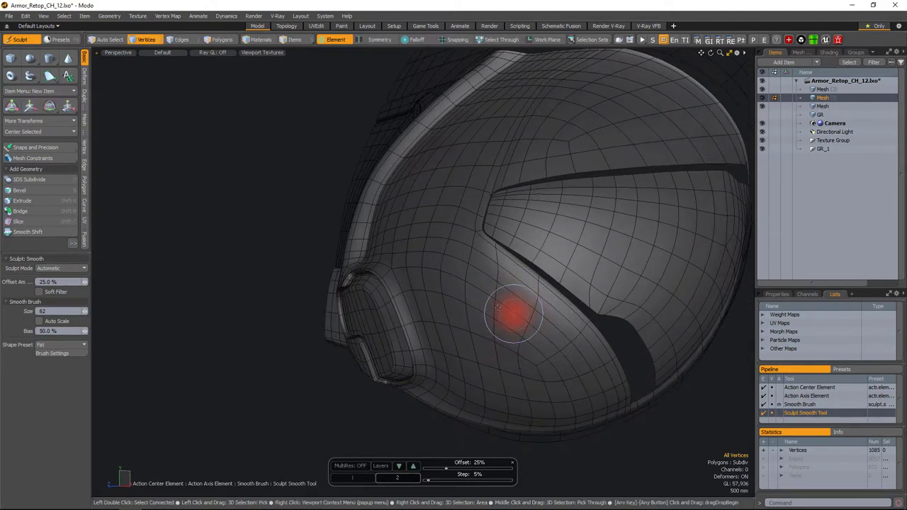
{"action": "scroll", "coordinate": [512, 314], "scroll_direction": "up", "scroll_amount": 3}
{"action": "left_click_drag", "start_coordinate": [478, 345], "coordinate": [435, 304], "text": "alt"}
{"action": "scroll", "coordinate": [503, 318], "scroll_direction": "down", "scroll_amount": 3}
{"action": "left_click_drag", "start_coordinate": [503, 318], "coordinate": [422, 243], "text": "alt"}
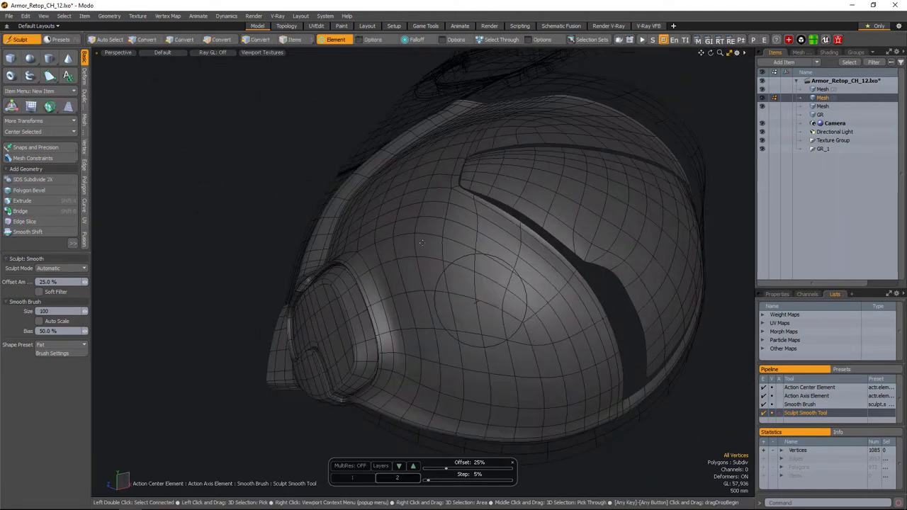
{"action": "left_click_drag", "start_coordinate": [521, 297], "coordinate": [567, 284], "text": "alt"}
- Smooth the wedge panel and the raised band beside the cup, resizing the smooth brush to suit each area
{"action": "right_click_drag", "start_coordinate": [609, 294], "coordinate": [588, 293]}
{"action": "scroll", "coordinate": [521, 276], "scroll_direction": "up", "scroll_amount": 5}
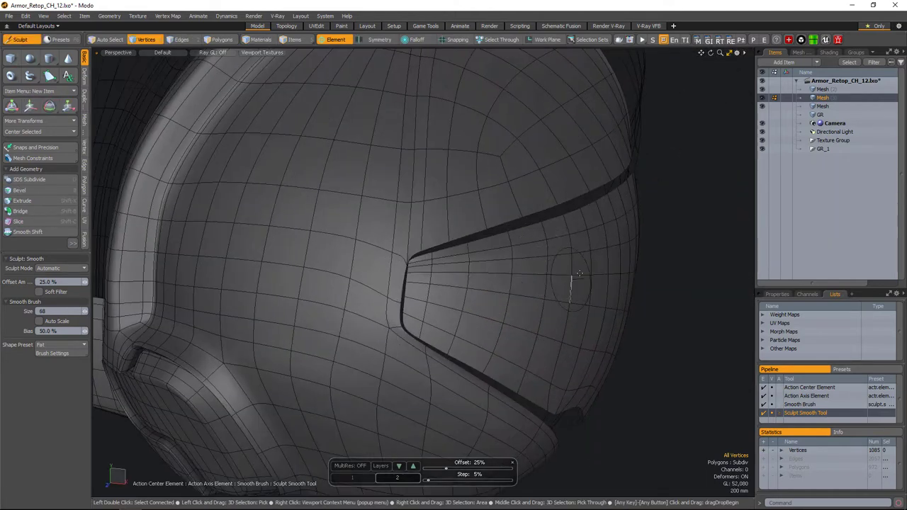
{"action": "scroll", "coordinate": [558, 268], "scroll_direction": "down", "scroll_amount": 5}
{"action": "right_click_drag", "start_coordinate": [531, 297], "coordinate": [553, 297]}
{"action": "left_click_drag", "start_coordinate": [510, 304], "coordinate": [436, 309], "text": "alt"}
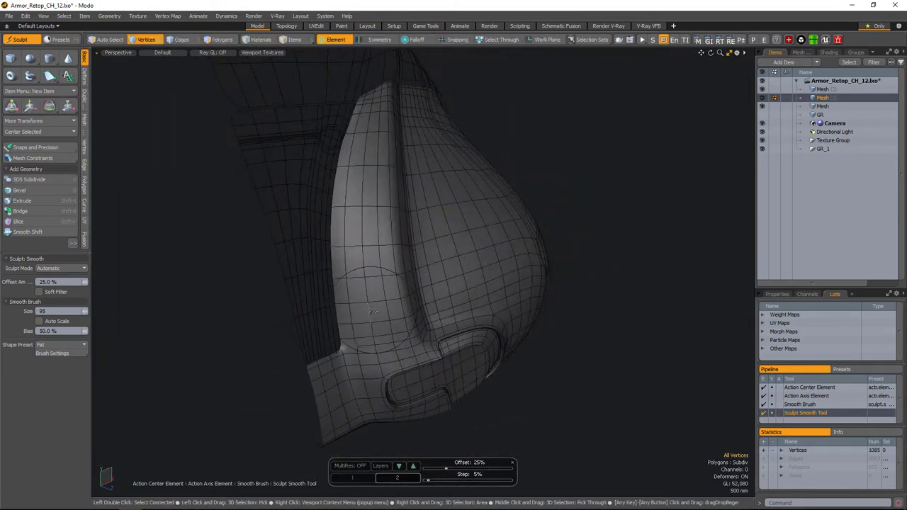
- Examine the edge flow around the raised band and the inset plate's groove, toggling the subdivision surface
{"action": "scroll", "coordinate": [372, 312], "scroll_direction": "up", "scroll_amount": 5}
{"action": "key", "text": "Tab"}
{"action": "key", "text": "c"}
{"action": "key", "text": "Tab"}
{"action": "scroll", "coordinate": [469, 294], "scroll_direction": "down", "scroll_amount": 5}
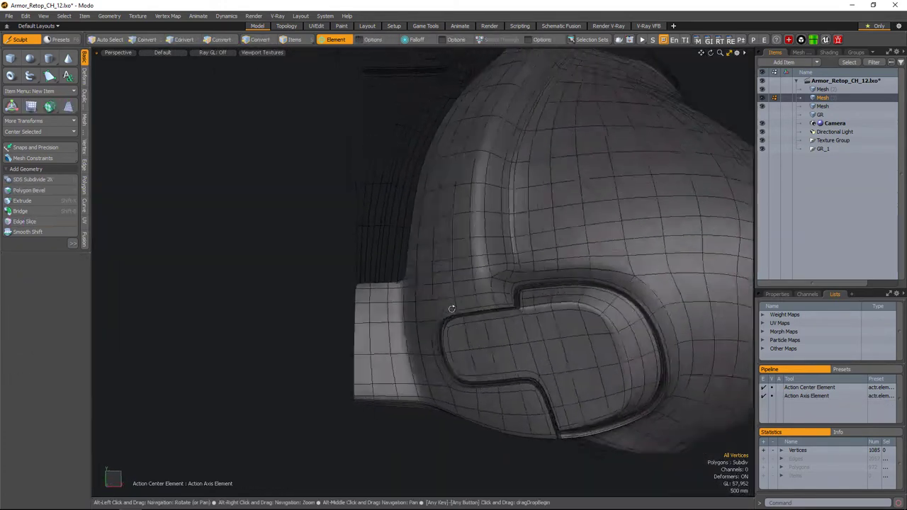
{"action": "left_click_drag", "start_coordinate": [441, 308], "coordinate": [426, 287], "text": "alt"}
{"action": "key", "text": "Tab"}
{"action": "key", "text": "1"}
{"action": "scroll", "coordinate": [425, 272], "scroll_direction": "up", "scroll_amount": 3}
{"action": "left_click", "coordinate": [458, 252]}
{"action": "key", "text": "w"}
{"action": "key", "text": "q"}
{"action": "key", "text": "q"}
{"action": "left_click_drag", "start_coordinate": [490, 229], "coordinate": [426, 340], "text": "alt"}
- Remove the edge row running just below the wedge panel's upper border
{"action": "key", "text": "Tab"}
{"action": "key", "text": "5"}
{"action": "key", "text": "2"}
{"action": "left_click_drag", "start_coordinate": [352, 326], "coordinate": [494, 306]}
{"action": "left_click_drag", "start_coordinate": [554, 300], "coordinate": [319, 326], "text": "alt"}
- Try to slice a replacement edge row across the wedge panel's upper quads
{"action": "key", "text": "alt+c"}
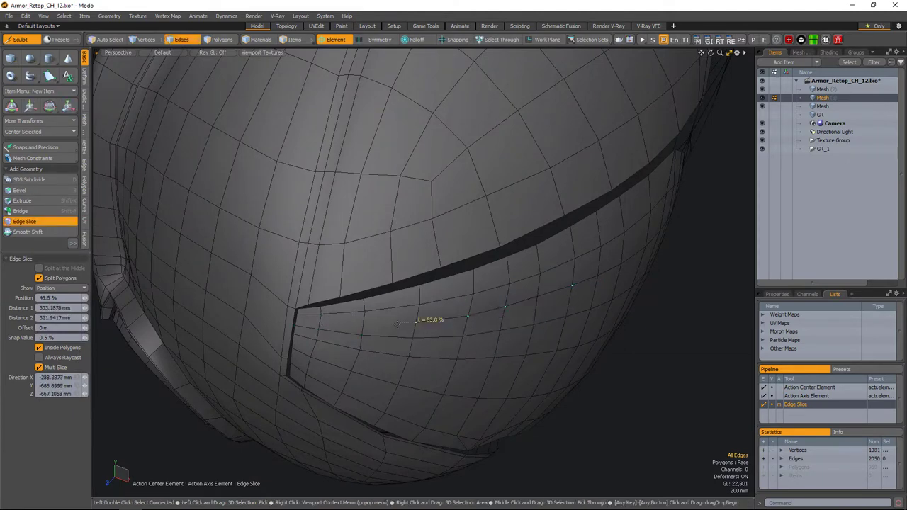
{"action": "key", "text": "space"}
{"action": "left_click_drag", "start_coordinate": [488, 318], "coordinate": [359, 336], "text": "alt"}
{"action": "left_click", "coordinate": [359, 334]}
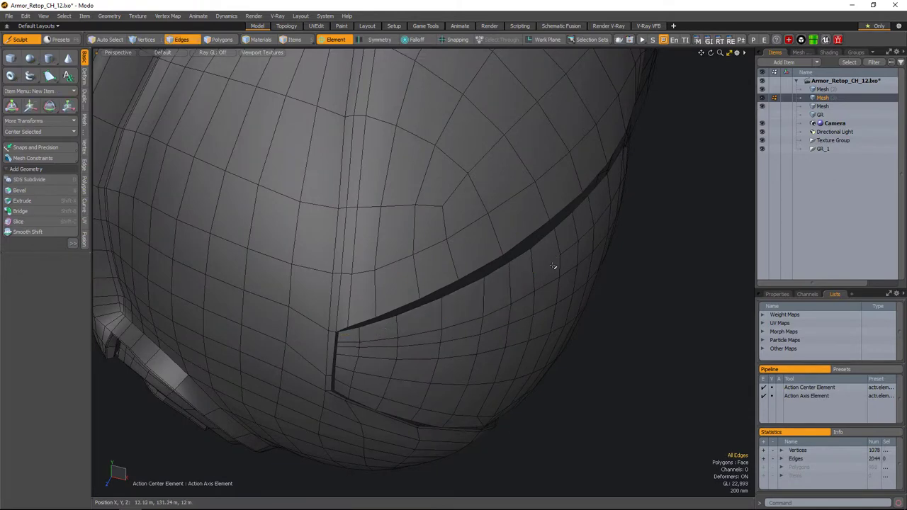
- Edge-slice a new row near the middle of the wedge panel's uppermost quads, ending at its pointed side
{"action": "key", "text": "alt+c"}
{"action": "left_click_drag", "start_coordinate": [553, 266], "coordinate": [567, 249], "text": "alt"}
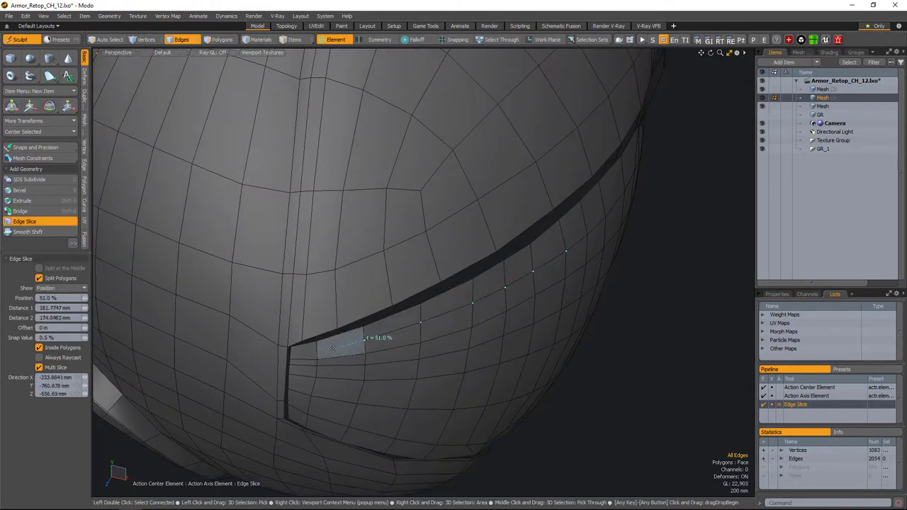
{"action": "mouse_move", "coordinate": [397, 298]}
{"action": "left_mouse_down", "text": "alt"}
{"action": "mouse_move", "coordinate": [368, 304]}
{"action": "mouse_move", "coordinate": [434, 315]}
{"action": "mouse_move", "coordinate": [399, 293]}
{"action": "left_mouse_up", "text": "alt"}
{"action": "left_click", "coordinate": [324, 304]}
{"action": "key", "text": "space"}
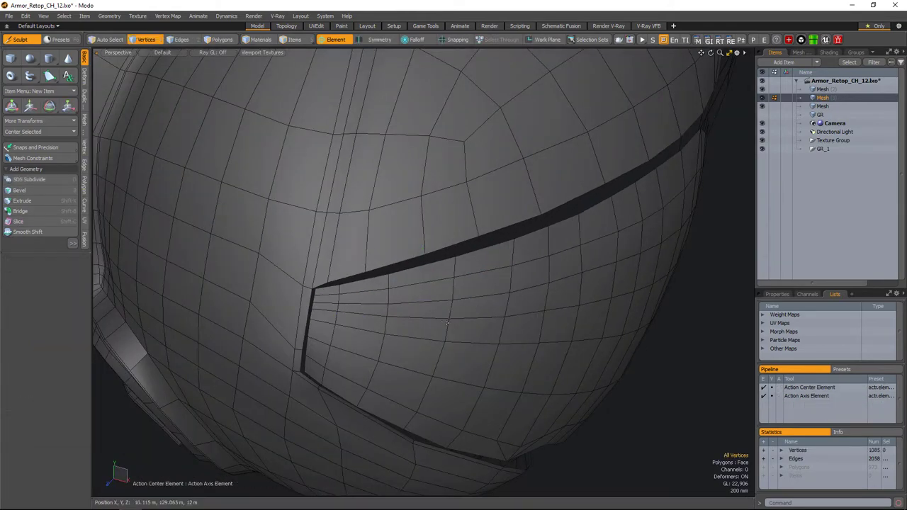
{"action": "left_click_drag", "start_coordinate": [447, 323], "coordinate": [460, 342], "text": "alt"}
{"action": "scroll", "coordinate": [455, 313], "scroll_direction": "up", "scroll_amount": 5}
{"action": "scroll", "coordinate": [454, 313], "scroll_direction": "down", "scroll_amount": 4}
{"action": "left_click", "coordinate": [486, 324]}
{"action": "scroll", "coordinate": [472, 323], "scroll_direction": "down", "scroll_amount": 3}
{"action": "key", "text": "space"}
{"action": "scroll", "coordinate": [514, 333], "scroll_direction": "down", "scroll_amount": 3}
- Cut the polygons of the panel above the wedge panel and paste them back as a detached piece
{"action": "key", "text": "3"}
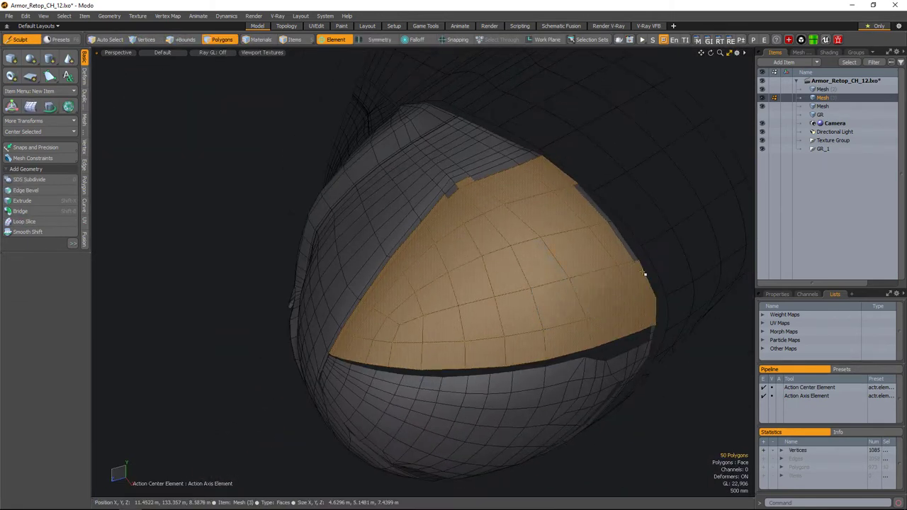
{"action": "left_click_drag", "start_coordinate": [644, 274], "coordinate": [544, 261], "text": "alt"}
{"action": "key", "text": "Delete"}
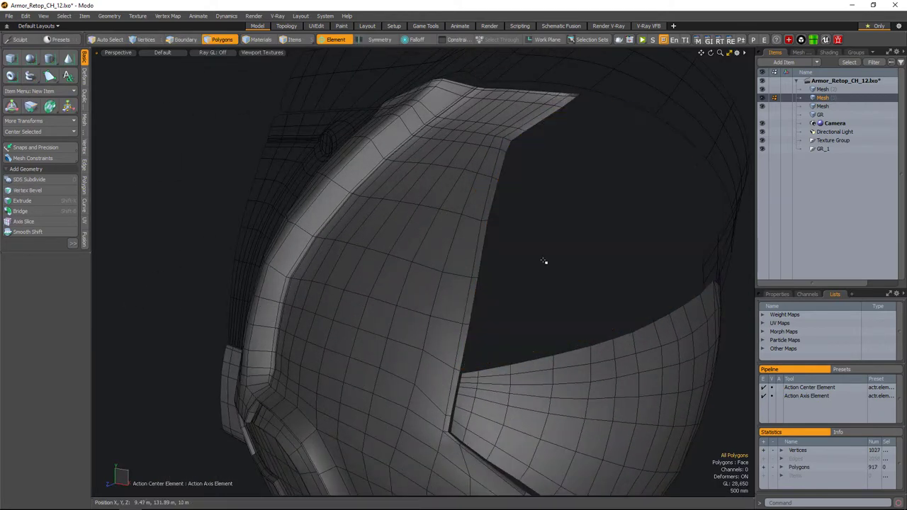
{"action": "key", "text": "p"}
- Select the edge row along the seam between the cup front and the detached upper panel
{"action": "left_click_drag", "start_coordinate": [729, 156], "coordinate": [479, 358], "text": "alt"}
{"action": "key", "text": "2"}
{"action": "left_click", "coordinate": [479, 358]}
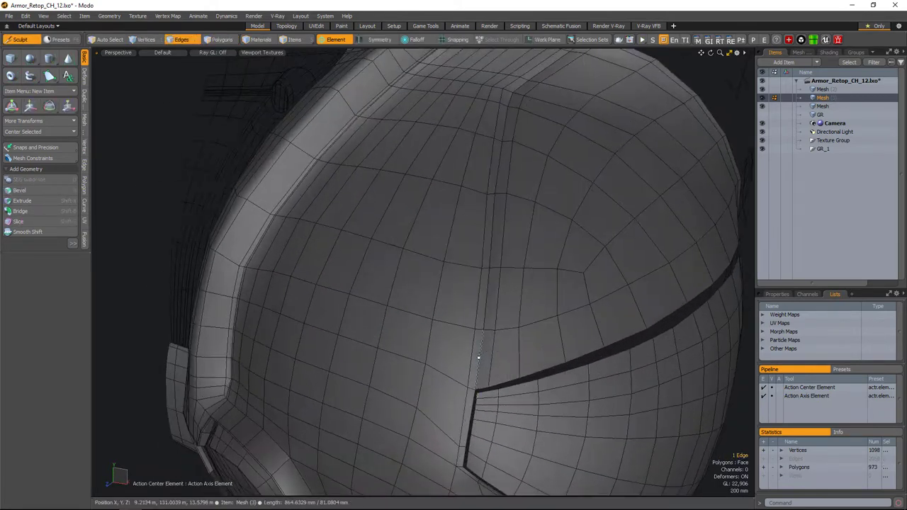
{"action": "key", "text": "a"}
{"action": "key", "text": "shift+h"}
{"action": "key", "text": "u"}
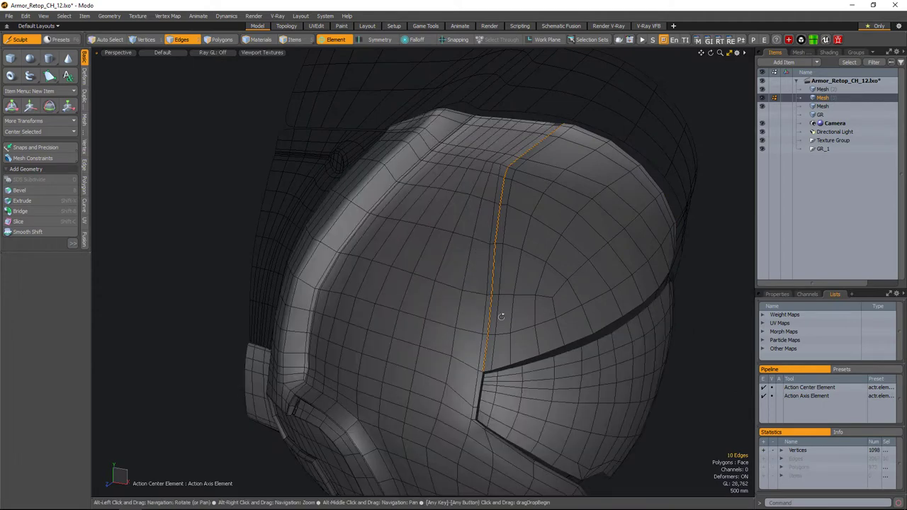
{"action": "scroll", "coordinate": [496, 314], "scroll_direction": "up", "scroll_amount": 3}
{"action": "scroll", "coordinate": [685, 251], "scroll_direction": "down", "scroll_amount": 3}
{"action": "scroll", "coordinate": [482, 301], "scroll_direction": "up", "scroll_amount": 1}
{"action": "left_click_drag", "start_coordinate": [482, 301], "coordinate": [471, 316], "text": "alt"}
- Inspect the detached upper panel and its gap to the wedge panel from the rim side with subdivision on
{"action": "left_click_drag", "start_coordinate": [472, 317], "coordinate": [552, 299]}
{"action": "key", "text": "w"}
{"action": "mouse_move", "coordinate": [654, 257]}
{"action": "left_mouse_down", "text": "alt"}
{"action": "mouse_move", "coordinate": [532, 280]}
{"action": "mouse_move", "coordinate": [539, 311]}
{"action": "mouse_move", "coordinate": [608, 263]}
{"action": "mouse_move", "coordinate": [560, 312]}
{"action": "mouse_move", "coordinate": [466, 314]}
{"action": "mouse_move", "coordinate": [481, 306]}
{"action": "left_mouse_up", "text": "alt"}
{"action": "key", "text": "space"}
{"action": "key", "text": "3"}
{"action": "double_click", "coordinate": [537, 318]}
{"action": "key", "text": "m"}
{"action": "left_click_drag", "start_coordinate": [540, 310], "coordinate": [426, 302], "text": "alt"}
{"action": "mouse_move", "coordinate": [368, 308]}
{"action": "left_mouse_down", "text": "alt"}
{"action": "mouse_move", "coordinate": [496, 304]}
{"action": "mouse_move", "coordinate": [501, 283]}
{"action": "mouse_move", "coordinate": [497, 294]}
{"action": "mouse_move", "coordinate": [665, 322]}
{"action": "left_mouse_up", "text": "alt"}
{"action": "key", "text": "space"}
{"action": "left_click", "coordinate": [665, 322]}
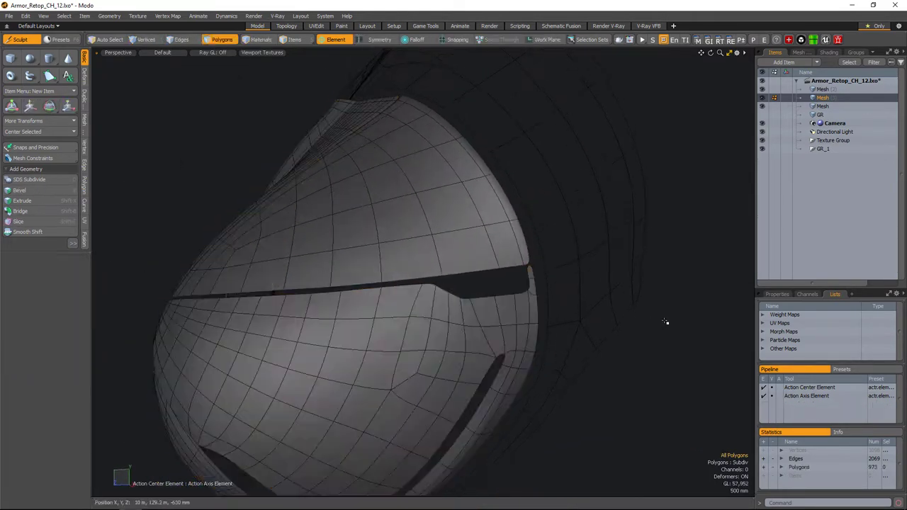
- Loop-slice one edge at 10.5% across the narrow rim strip, close to its upper end beside the panel gap
{"action": "scroll", "coordinate": [497, 274], "scroll_direction": "up", "scroll_amount": 10}
{"action": "key", "text": "2"}
{"action": "key", "text": "alt+c"}
{"action": "key", "text": "x"}
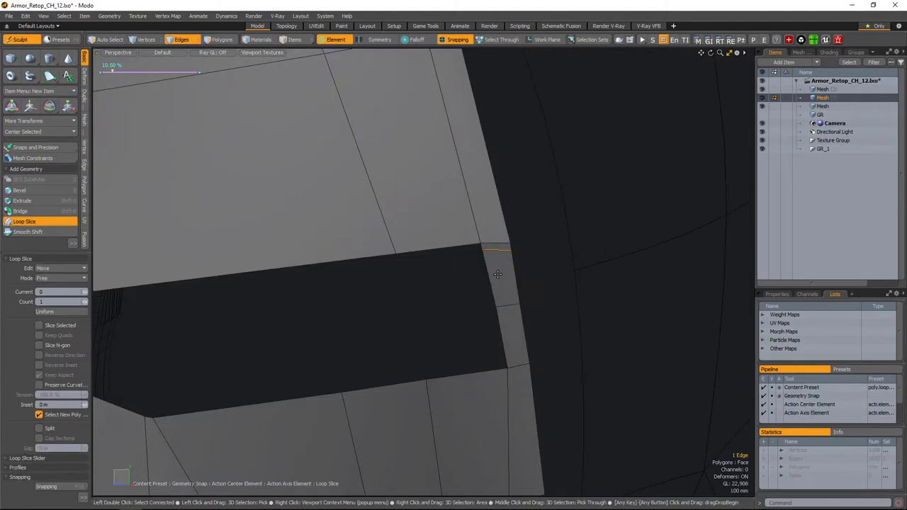
{"action": "key", "text": "1"}
{"action": "key", "text": "w"}
{"action": "key", "text": "space"}
{"action": "scroll", "coordinate": [557, 260], "scroll_direction": "down", "scroll_amount": 10}
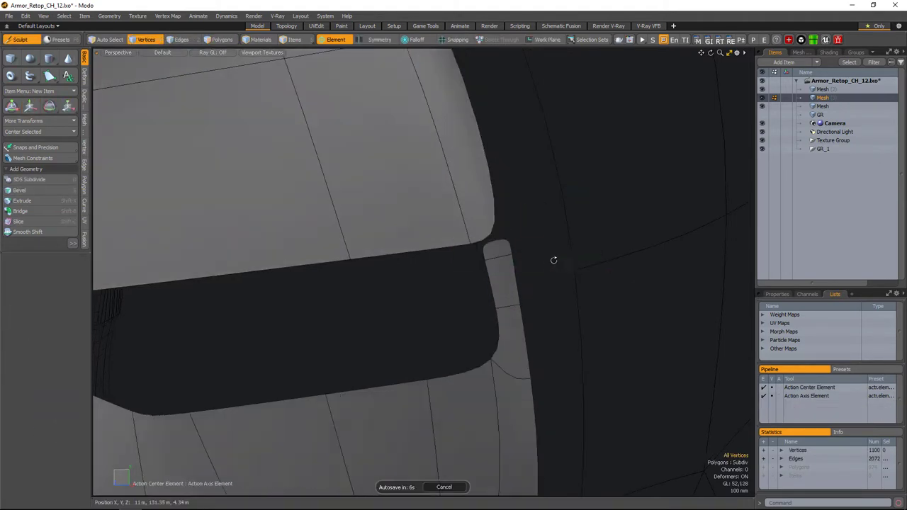
- Select the three edges along the lower border of the narrow centre flap and reposition them with the Transform tool
{"action": "left_click_drag", "start_coordinate": [560, 293], "coordinate": [510, 305], "text": "alt"}
{"action": "key", "text": "1"}
{"action": "key", "text": "Tab"}
{"action": "scroll", "coordinate": [480, 306], "scroll_direction": "up", "scroll_amount": 5}
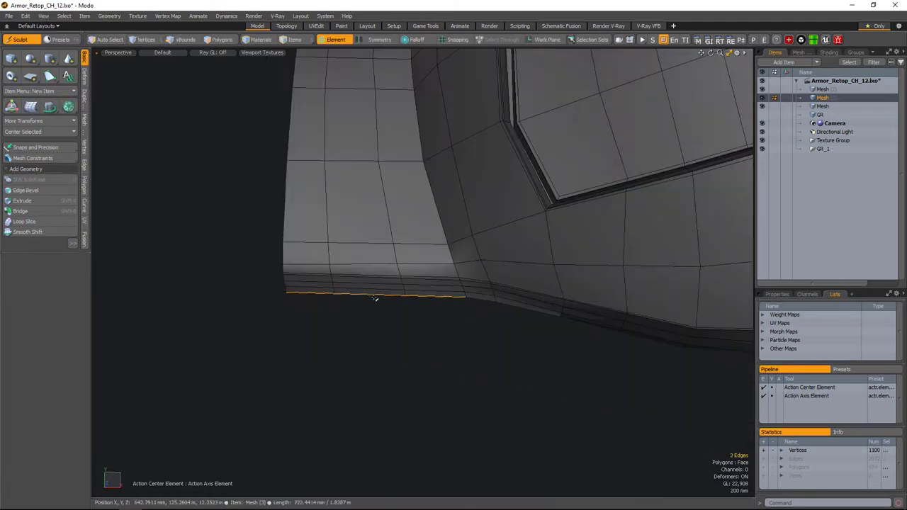
{"action": "key", "text": "y"}
{"action": "left_click_drag", "start_coordinate": [375, 298], "coordinate": [372, 284], "text": "alt"}
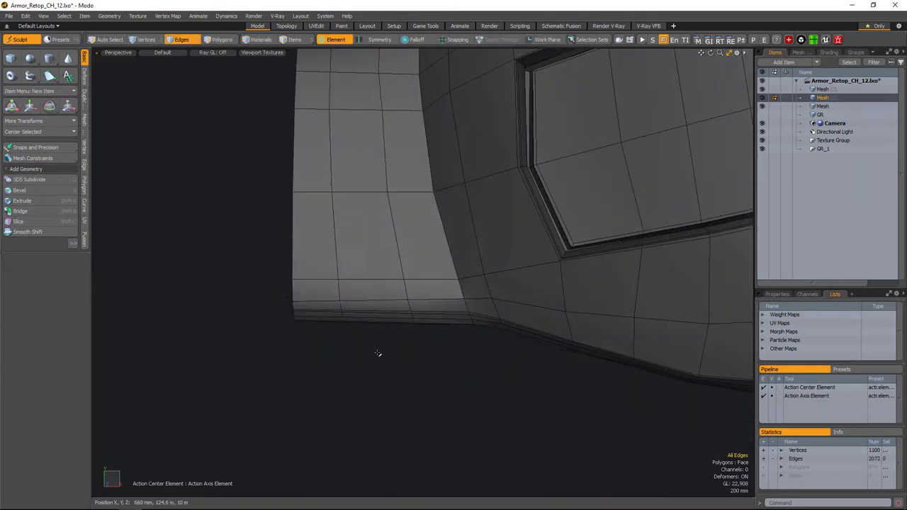
- Transform a vertex on the lower border beside the flap and check the border with subdivision toggled
{"action": "key", "text": "1"}
{"action": "left_click", "coordinate": [553, 328]}
{"action": "left_click_drag", "start_coordinate": [378, 353], "coordinate": [260, 243], "text": "alt"}
{"action": "key", "text": "y"}
{"action": "key", "text": "Tab"}
{"action": "key", "text": "2"}
{"action": "left_click_drag", "start_coordinate": [381, 292], "coordinate": [334, 263], "text": "alt"}
- Loop-slice the polygon row along the flap's lower border to add a supporting edge
{"action": "key", "text": "Tab"}
{"action": "left_click", "coordinate": [303, 248]}
{"action": "double_click", "coordinate": [334, 260]}
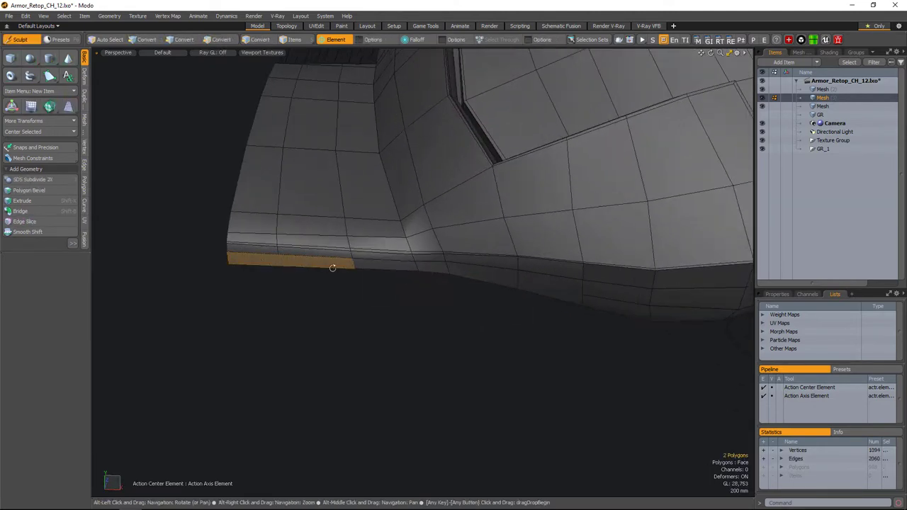
{"action": "key", "text": "alt+c"}
{"action": "key", "text": "1"}
{"action": "key", "text": "Tab"}
{"action": "scroll", "coordinate": [576, 331], "scroll_direction": "down", "scroll_amount": 5}
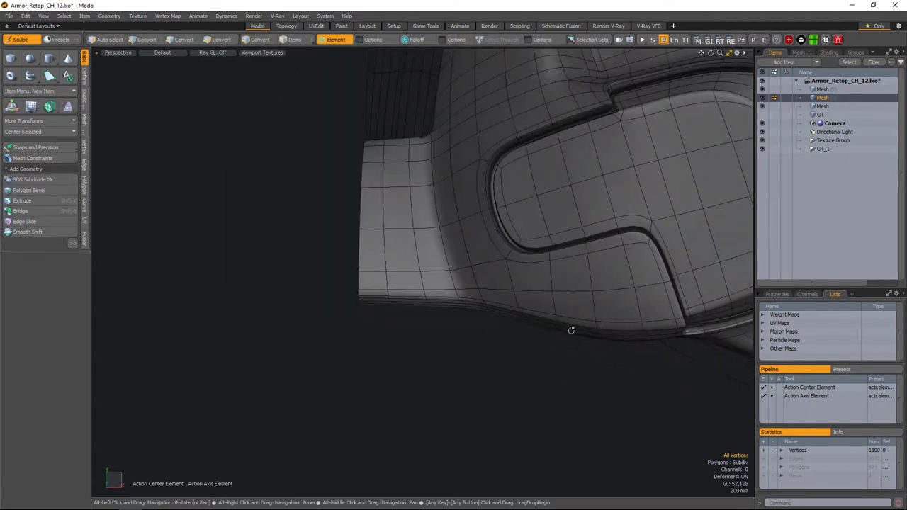
- Inspect the whole subdivided armor mesh from the side and underneath with the Sculpt Move tool active
{"action": "mouse_move", "coordinate": [571, 328]}
{"action": "left_mouse_down", "text": "alt"}
{"action": "mouse_move", "coordinate": [487, 320]}
{"action": "mouse_move", "coordinate": [624, 265]}
{"action": "mouse_move", "coordinate": [615, 297]}
{"action": "mouse_move", "coordinate": [699, 344]}
{"action": "mouse_move", "coordinate": [530, 300]}
{"action": "mouse_move", "coordinate": [593, 401]}
{"action": "mouse_move", "coordinate": [629, 316]}
{"action": "mouse_move", "coordinate": [640, 213]}
{"action": "mouse_move", "coordinate": [496, 234]}
{"action": "left_mouse_up", "text": "alt"}
{"action": "key", "text": "5"}
{"action": "left_click", "coordinate": [615, 297]}
{"action": "scroll", "coordinate": [453, 269], "scroll_direction": "up", "scroll_amount": 3}
{"action": "key", "text": "m"}
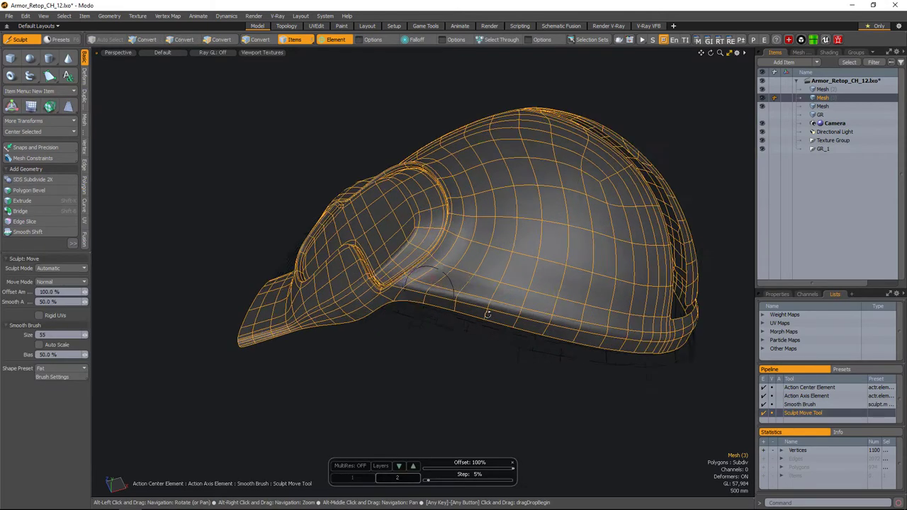
{"action": "mouse_move", "coordinate": [428, 286]}
{"action": "left_mouse_down", "text": "alt"}
{"action": "mouse_move", "coordinate": [492, 259]}
{"action": "mouse_move", "coordinate": [535, 265]}
{"action": "mouse_move", "coordinate": [574, 312]}
{"action": "mouse_move", "coordinate": [434, 405]}
{"action": "mouse_move", "coordinate": [692, 322]}
{"action": "mouse_move", "coordinate": [640, 361]}
{"action": "mouse_move", "coordinate": [481, 384]}
{"action": "mouse_move", "coordinate": [461, 318]}
{"action": "mouse_move", "coordinate": [622, 304]}
{"action": "mouse_move", "coordinate": [574, 314]}
{"action": "mouse_move", "coordinate": [648, 269]}
{"action": "mouse_move", "coordinate": [701, 194]}
{"action": "mouse_move", "coordinate": [588, 256]}
{"action": "mouse_move", "coordinate": [629, 331]}
{"action": "mouse_move", "coordinate": [671, 364]}
{"action": "mouse_move", "coordinate": [607, 293]}
{"action": "mouse_move", "coordinate": [604, 358]}
{"action": "mouse_move", "coordinate": [651, 424]}
{"action": "mouse_move", "coordinate": [603, 268]}
{"action": "mouse_move", "coordinate": [589, 298]}
{"action": "left_mouse_up", "text": "alt"}
{"action": "key", "text": "space"}
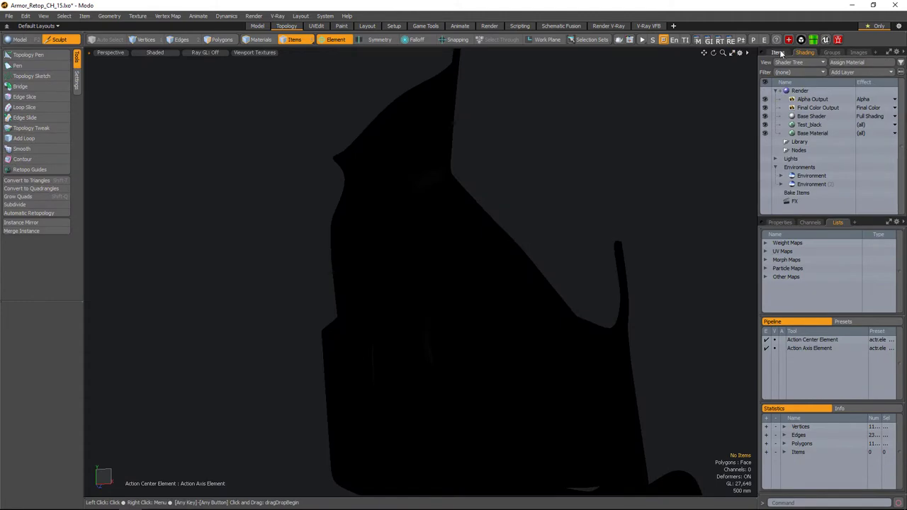
- Extend Topology Pen quads on the torso mesh across the ribbed patch behind the cup rim, down to the side seam
{"action": "left_click", "coordinate": [778, 53]}
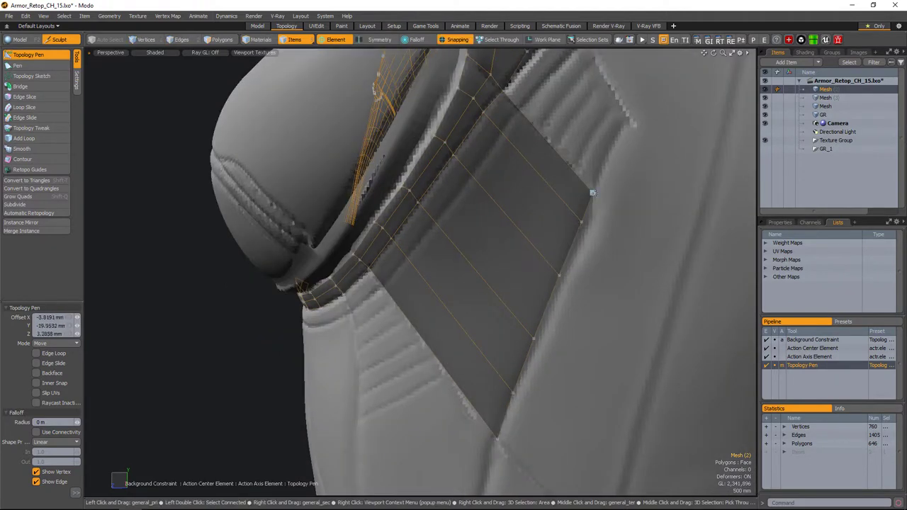
{"action": "left_click_drag", "start_coordinate": [593, 192], "coordinate": [514, 294], "text": "alt"}
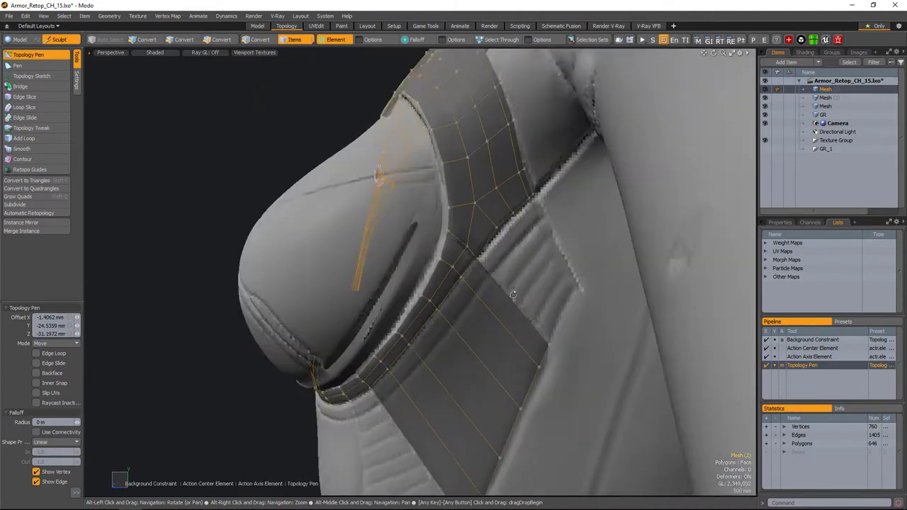
{"action": "scroll", "coordinate": [496, 276], "scroll_direction": "up", "scroll_amount": 5}
{"action": "scroll", "coordinate": [421, 273], "scroll_direction": "down", "scroll_amount": 5}
{"action": "scroll", "coordinate": [421, 272], "scroll_direction": "up", "scroll_amount": 2}
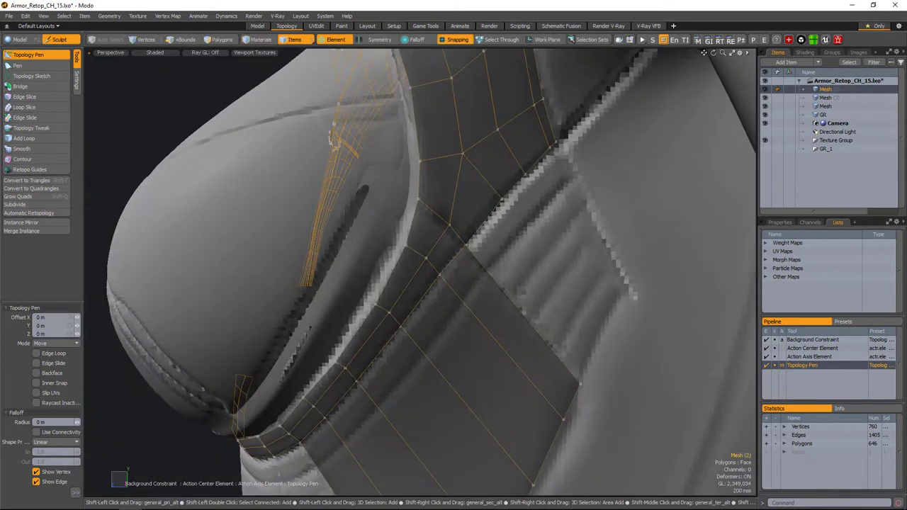
{"action": "left_click_drag", "start_coordinate": [614, 320], "coordinate": [515, 251], "text": "alt"}
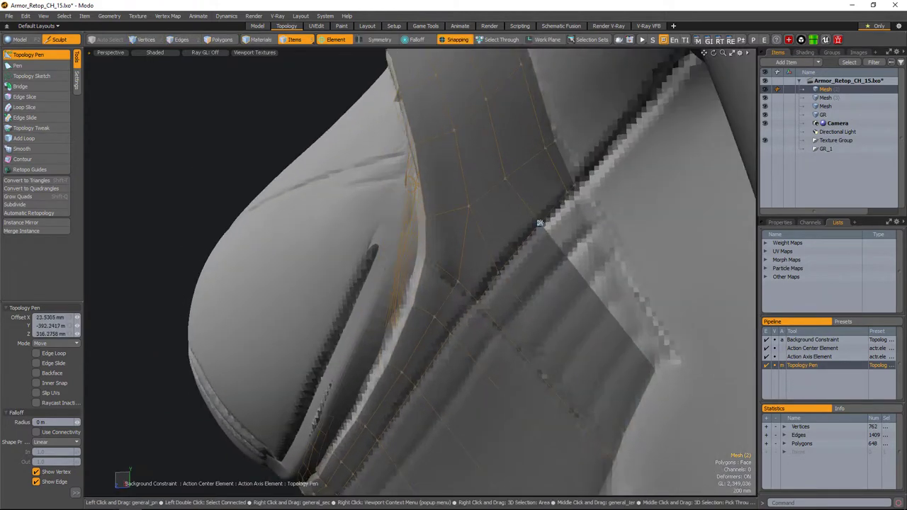
{"action": "scroll", "coordinate": [656, 368], "scroll_direction": "down", "scroll_amount": 3}
{"action": "scroll", "coordinate": [656, 369], "scroll_direction": "up", "scroll_amount": 3}
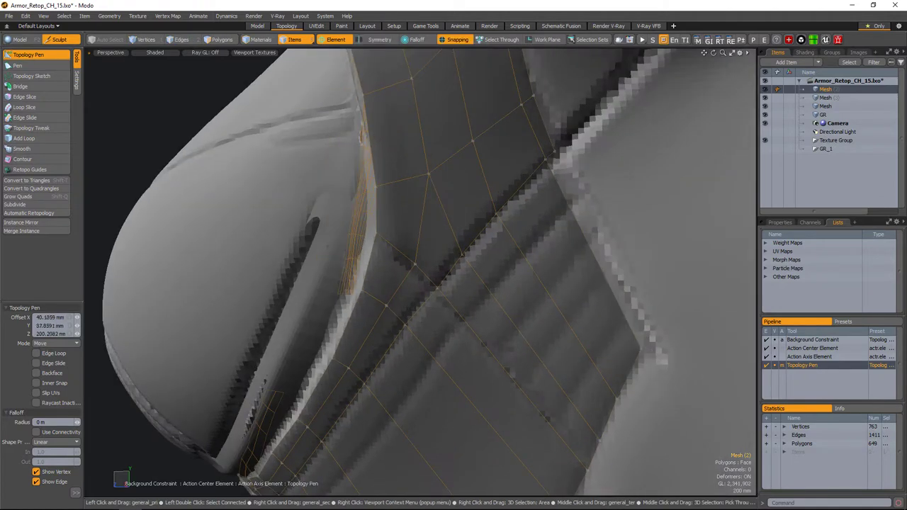
- Divide the long quads of the side panel into an even grid and begin the ribbed patch below the cup
{"action": "left_click_drag", "start_coordinate": [655, 368], "coordinate": [588, 425], "text": "alt"}
{"action": "left_click_drag", "start_coordinate": [621, 287], "coordinate": [548, 226], "text": "alt"}
{"action": "scroll", "coordinate": [574, 254], "scroll_direction": "up", "scroll_amount": 5}
{"action": "left_click_drag", "start_coordinate": [588, 173], "coordinate": [522, 243], "text": "alt"}
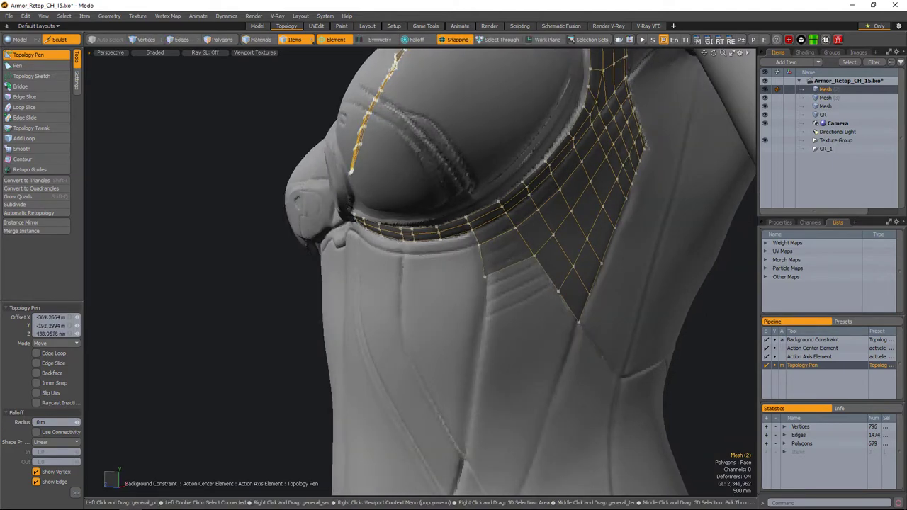
- Build a three-quad-wide strip down the side panel from the ribbed patch to the crossing seam at the waist
{"action": "left_click_drag", "start_coordinate": [506, 293], "coordinate": [564, 217], "text": "alt"}
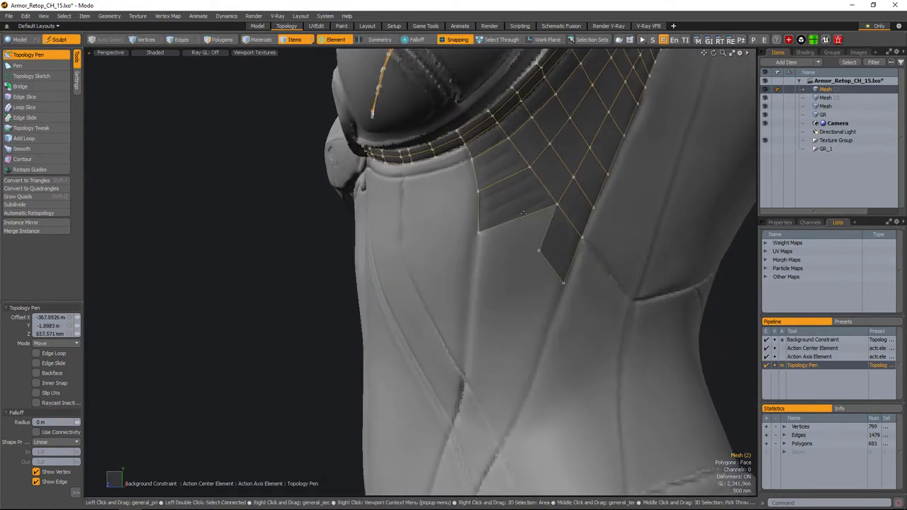
{"action": "left_click_drag", "start_coordinate": [524, 243], "coordinate": [540, 307], "text": "alt"}
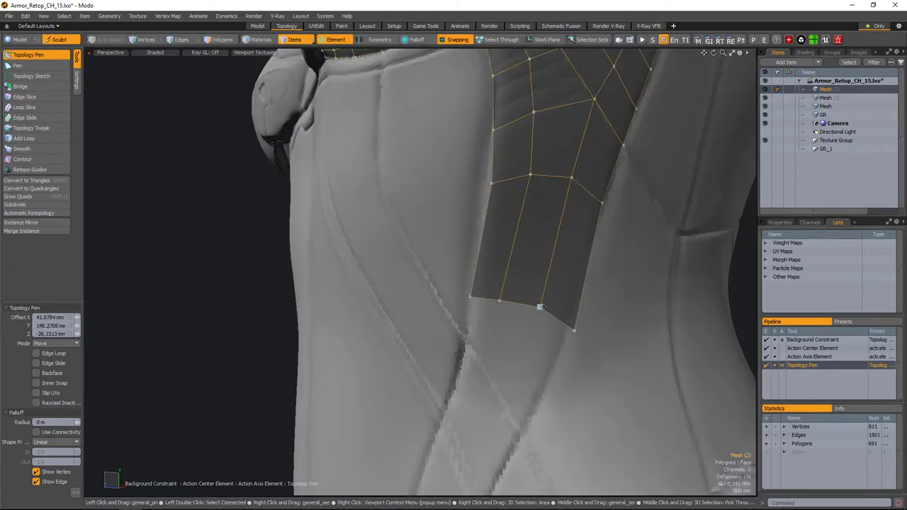
{"action": "scroll", "coordinate": [477, 272], "scroll_direction": "down", "scroll_amount": 2}
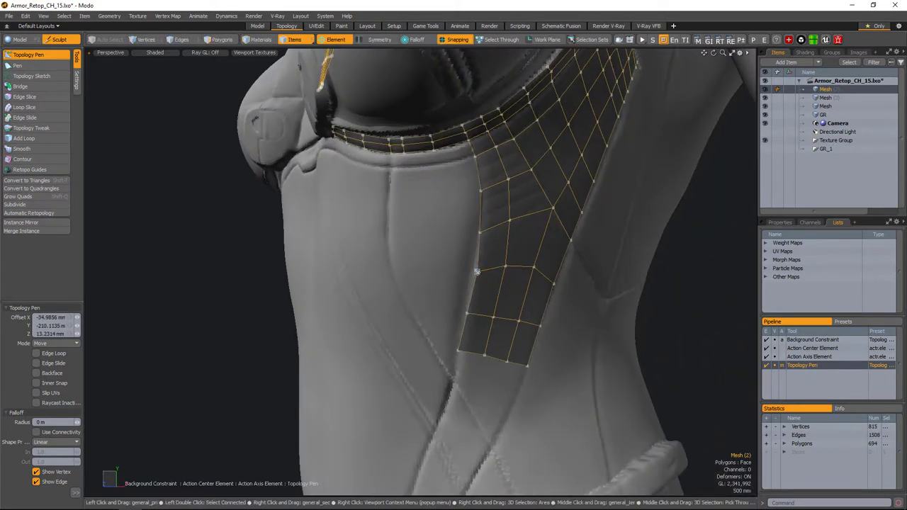
{"action": "left_click_drag", "start_coordinate": [467, 312], "coordinate": [447, 252], "text": "alt"}
{"action": "scroll", "coordinate": [448, 252], "scroll_direction": "up", "scroll_amount": 2}
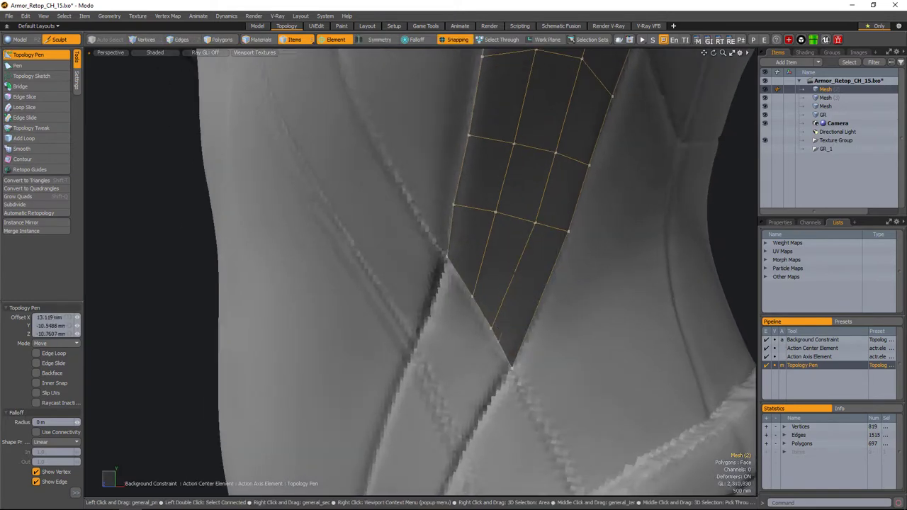
{"action": "scroll", "coordinate": [477, 284], "scroll_direction": "down", "scroll_amount": 5}
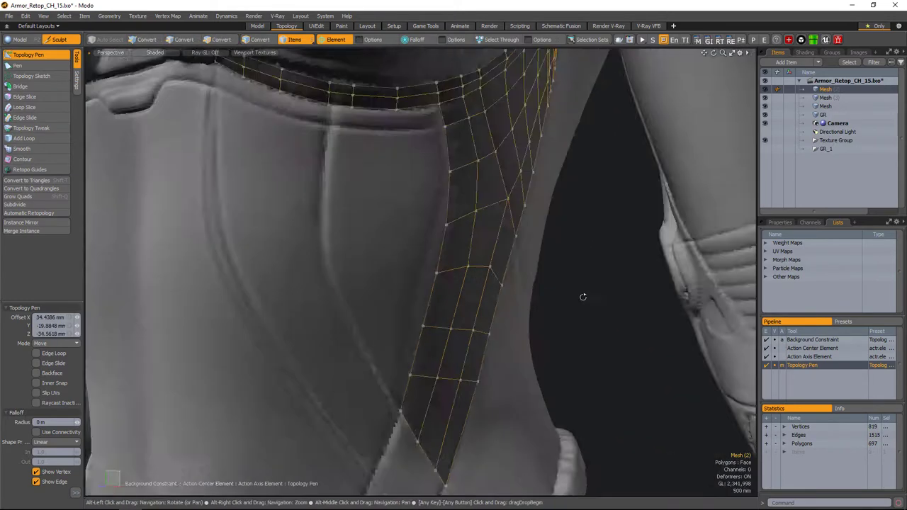
- Add a row of quads along the raised trim under the cup and join it to the side panel
{"action": "left_click_drag", "start_coordinate": [584, 298], "coordinate": [482, 270], "text": "alt"}
{"action": "scroll", "coordinate": [482, 270], "scroll_direction": "up", "scroll_amount": 3}
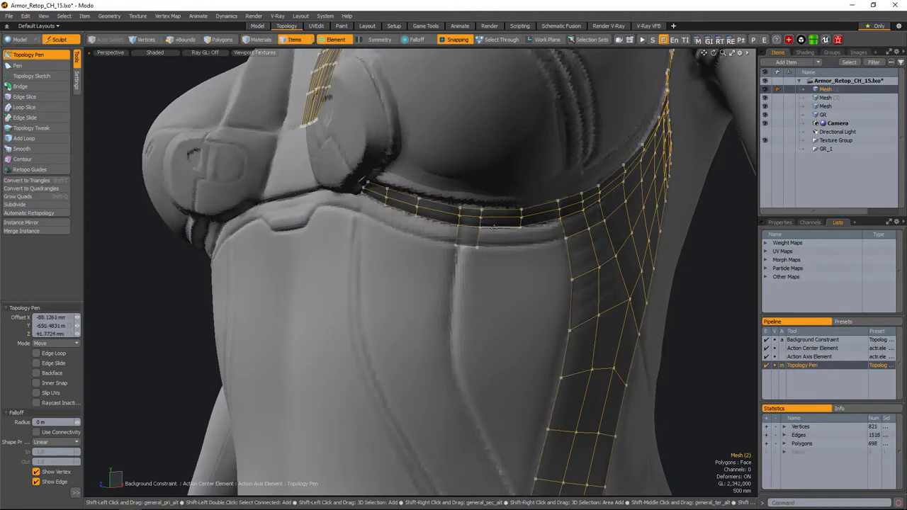
{"action": "left_click", "coordinate": [495, 226]}
{"action": "left_click_drag", "start_coordinate": [495, 225], "coordinate": [481, 260], "text": "alt"}
{"action": "scroll", "coordinate": [481, 260], "scroll_direction": "up", "scroll_amount": 3}
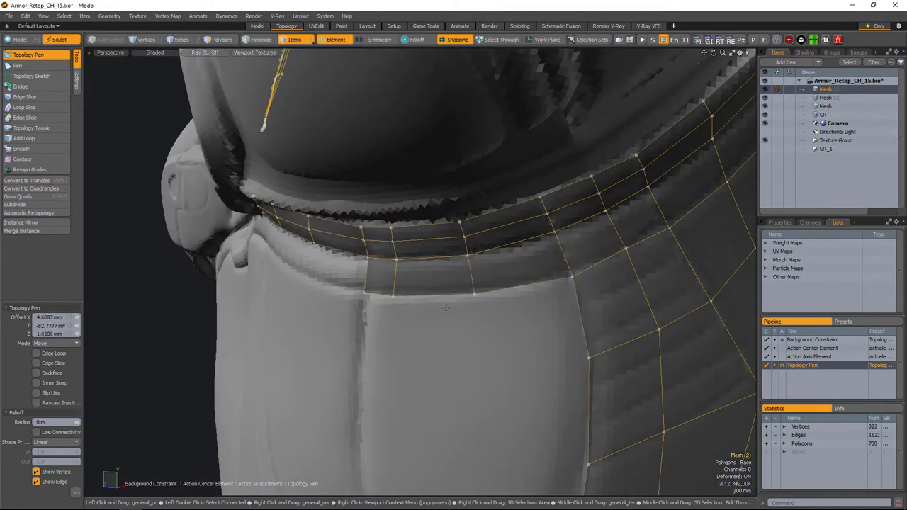
- Add quad rows below the trim in the waist panel, from its vertical seam to the side strip
{"action": "left_click_drag", "start_coordinate": [446, 308], "coordinate": [468, 227], "text": "alt"}
{"action": "scroll", "coordinate": [473, 282], "scroll_direction": "down", "scroll_amount": 5}
{"action": "scroll", "coordinate": [473, 282], "scroll_direction": "up", "scroll_amount": 3}
{"action": "left_click", "coordinate": [440, 284]}
{"action": "key", "text": "q"}
{"action": "left_click", "coordinate": [452, 234]}
{"action": "left_click_drag", "start_coordinate": [496, 276], "coordinate": [517, 273], "text": "alt"}
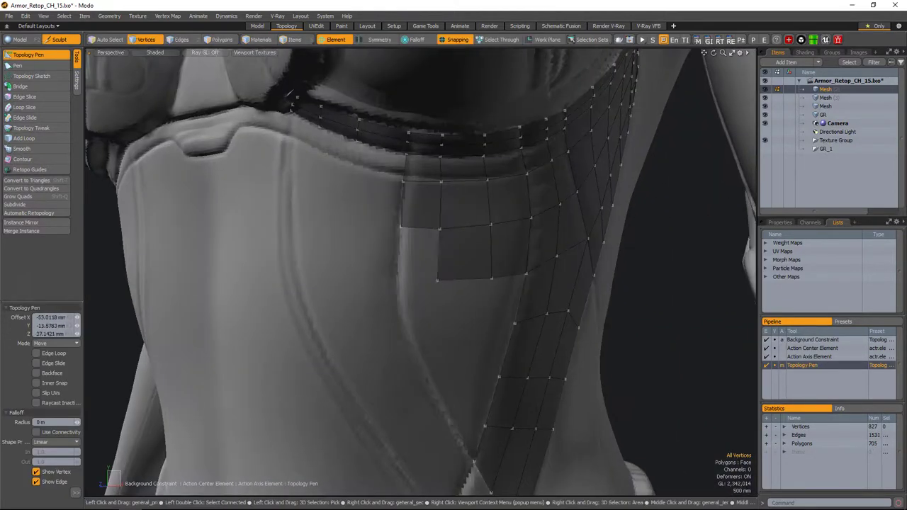
- Fill the tapering lower part of the waist panel with quads along its curved seam down to the tip
{"action": "left_click_drag", "start_coordinate": [400, 278], "coordinate": [472, 263], "text": "alt"}
{"action": "left_click", "coordinate": [505, 249]}
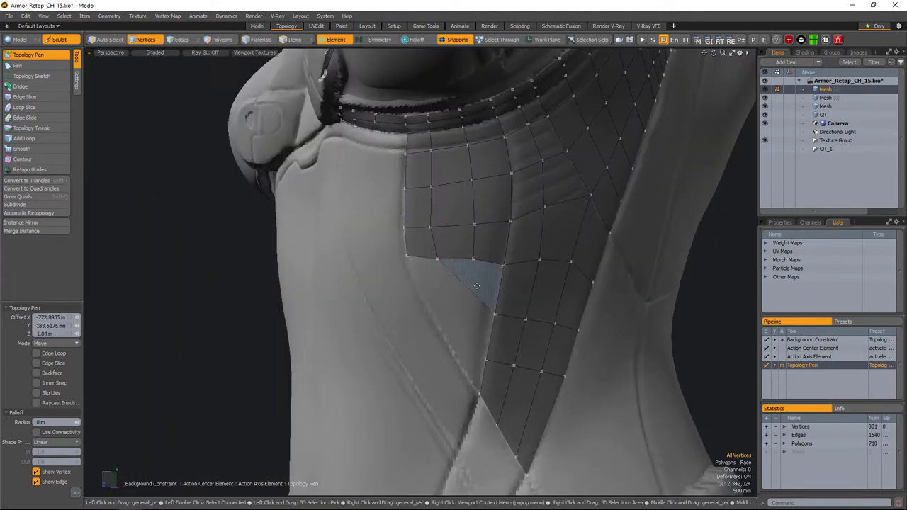
{"action": "left_click", "coordinate": [465, 302]}
{"action": "mouse_move", "coordinate": [464, 303]}
{"action": "left_mouse_down", "text": "alt"}
{"action": "mouse_move", "coordinate": [426, 270]}
{"action": "mouse_move", "coordinate": [454, 298]}
{"action": "left_mouse_up", "text": "alt"}
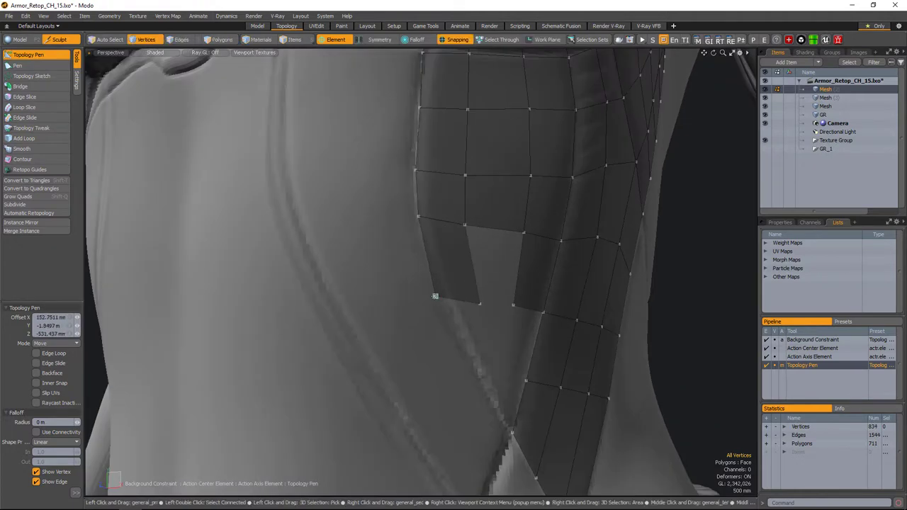
{"action": "left_click_drag", "start_coordinate": [465, 228], "coordinate": [445, 246], "text": "alt"}
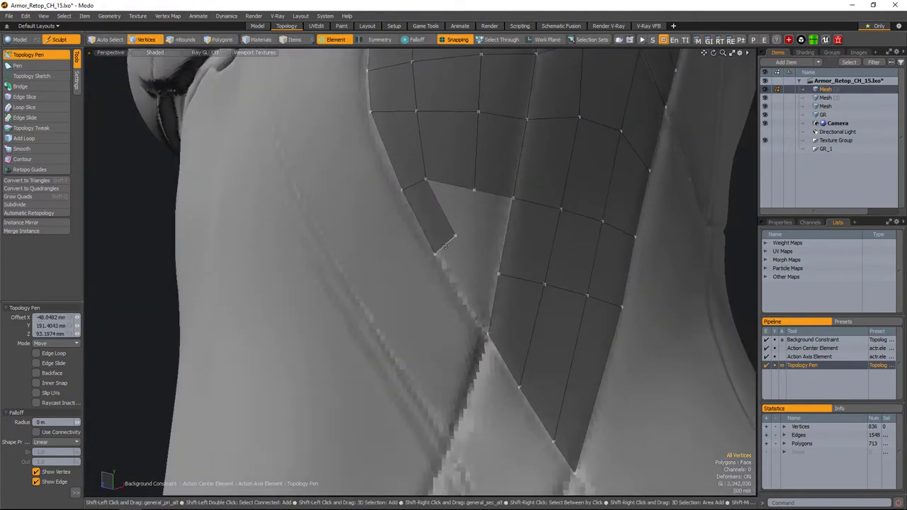
{"action": "left_click_drag", "start_coordinate": [468, 298], "coordinate": [381, 191], "text": "ctrl+alt"}
{"action": "key", "text": "ctrl+z"}
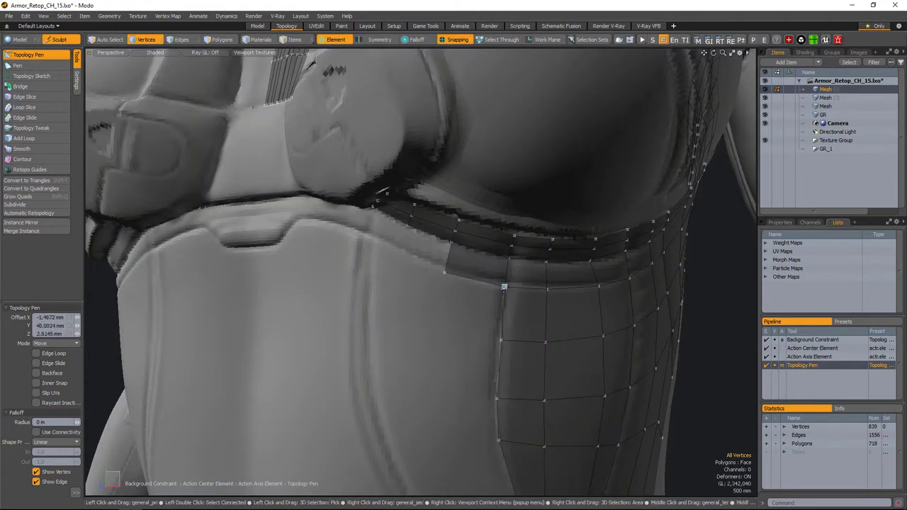
- Extend the row of trim quads under the chest to the centre line and into the notch
{"action": "left_click_drag", "start_coordinate": [504, 287], "coordinate": [603, 323], "text": "ctrl+alt"}
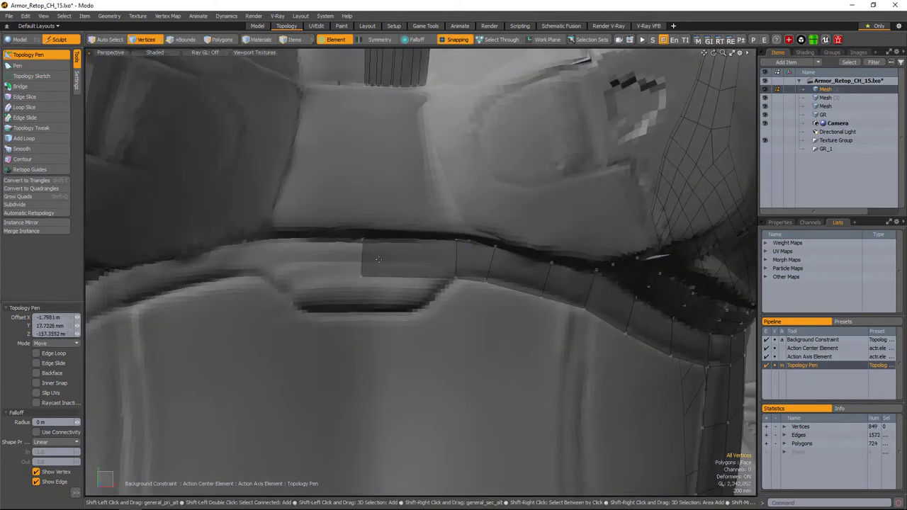
{"action": "left_click_drag", "start_coordinate": [379, 260], "coordinate": [466, 225], "text": "alt"}
{"action": "left_click", "coordinate": [460, 234]}
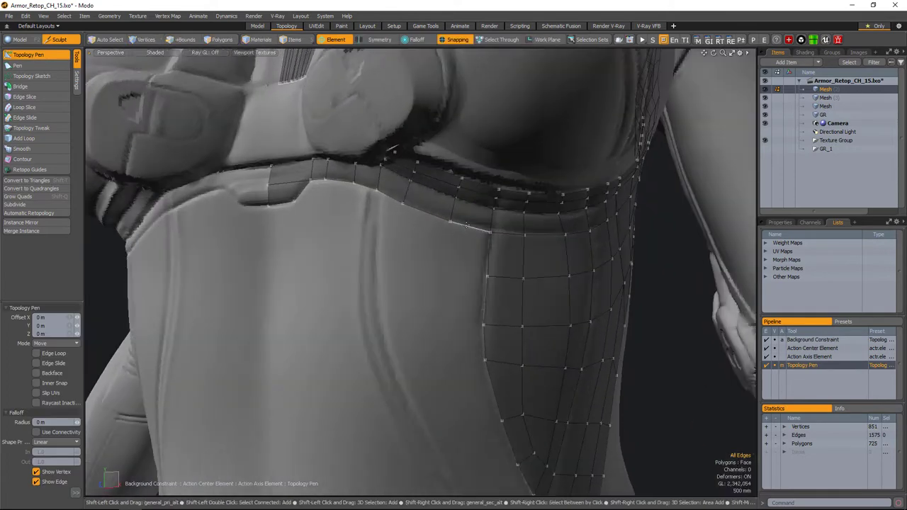
- Fill the next curved front panel with quads from the trim down to the crossing seams at the waist
{"action": "left_click_drag", "start_coordinate": [392, 147], "coordinate": [433, 221], "text": "ctrl+alt"}
{"action": "left_click_drag", "start_coordinate": [438, 258], "coordinate": [384, 234], "text": "alt"}
{"action": "left_click_drag", "start_coordinate": [383, 197], "coordinate": [419, 231], "text": "alt"}
{"action": "left_click", "coordinate": [422, 283]}
{"action": "left_click_drag", "start_coordinate": [400, 290], "coordinate": [436, 252], "text": "alt"}
{"action": "left_click", "coordinate": [443, 340]}
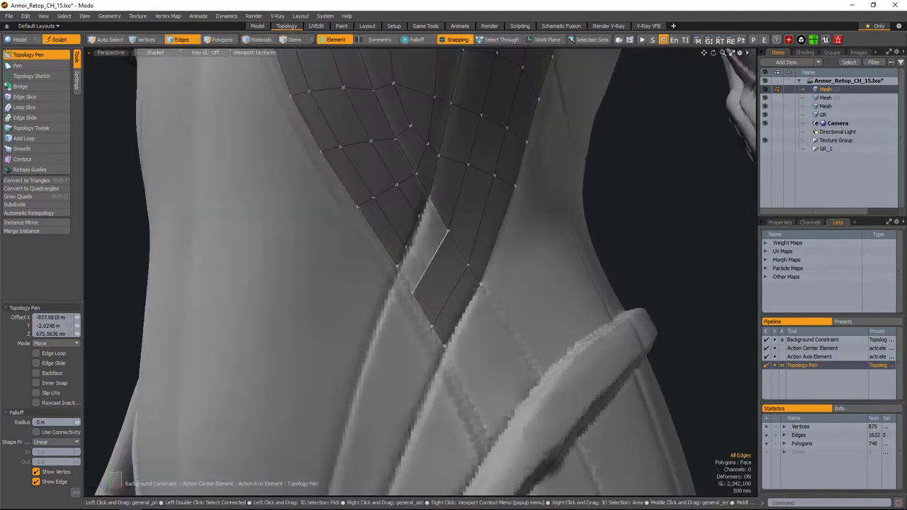
- Examine the quad flow of the finished waist and side panels from the front and side
{"action": "scroll", "coordinate": [419, 215], "scroll_direction": "down", "scroll_amount": 5}
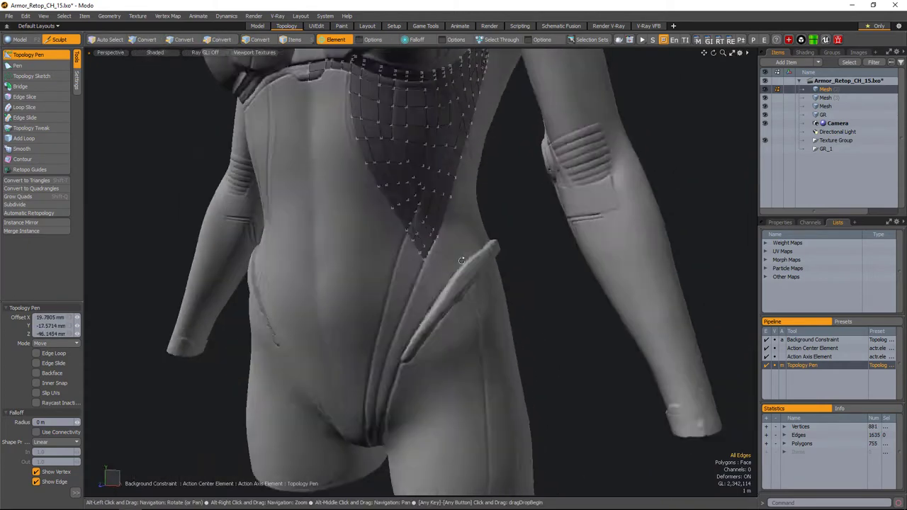
{"action": "left_click_drag", "start_coordinate": [419, 216], "coordinate": [396, 254], "text": "alt"}
{"action": "scroll", "coordinate": [478, 258], "scroll_direction": "up", "scroll_amount": 5}
{"action": "scroll", "coordinate": [396, 254], "scroll_direction": "down", "scroll_amount": 4}
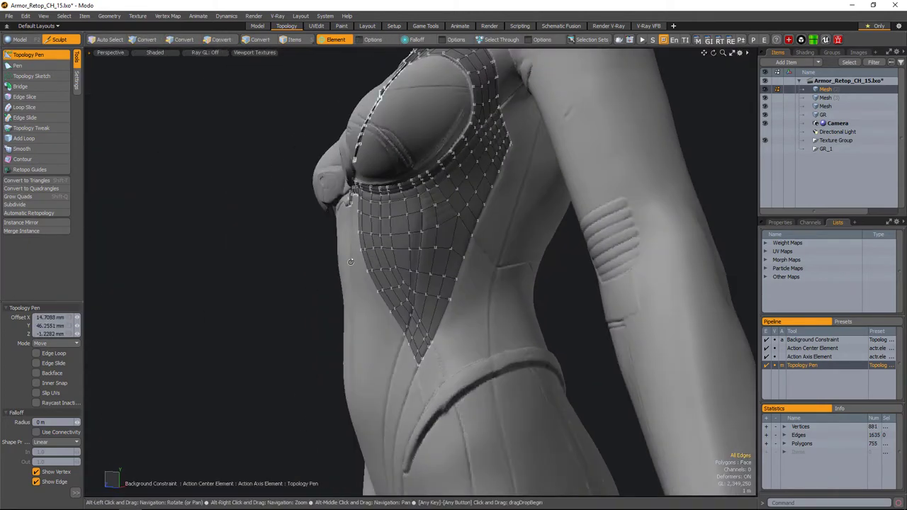
{"action": "scroll", "coordinate": [454, 241], "scroll_direction": "up", "scroll_amount": 5}
{"action": "left_click_drag", "start_coordinate": [454, 241], "coordinate": [425, 255], "text": "alt"}
{"action": "scroll", "coordinate": [483, 246], "scroll_direction": "up", "scroll_amount": 2}
{"action": "scroll", "coordinate": [482, 246], "scroll_direction": "down", "scroll_amount": 3}
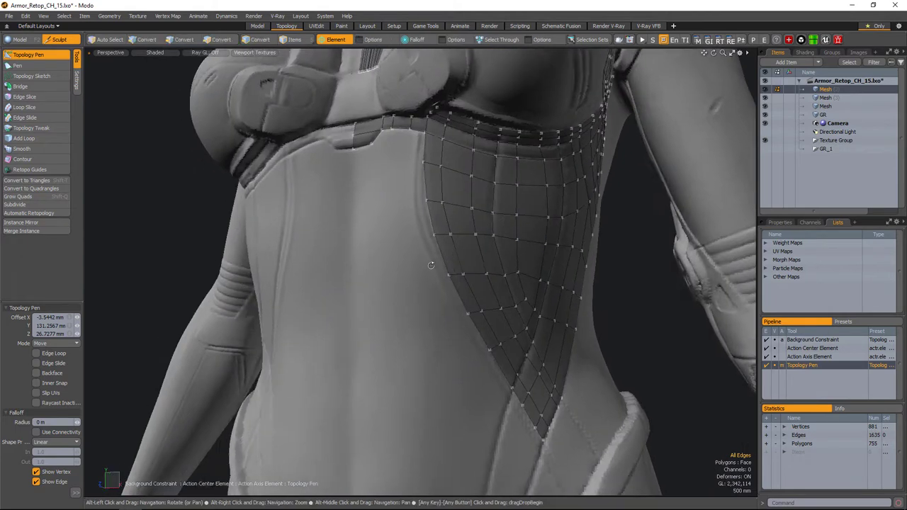
{"action": "left_click_drag", "start_coordinate": [482, 246], "coordinate": [425, 269], "text": "alt"}
{"action": "scroll", "coordinate": [426, 271], "scroll_direction": "up", "scroll_amount": 3}
{"action": "scroll", "coordinate": [443, 275], "scroll_direction": "down", "scroll_amount": 3}
{"action": "scroll", "coordinate": [425, 269], "scroll_direction": "up", "scroll_amount": 5}
- Build the first quad row of the central abdomen panel below the trim and add an edge loop through the notch
{"action": "left_click", "coordinate": [473, 198], "text": "shift"}
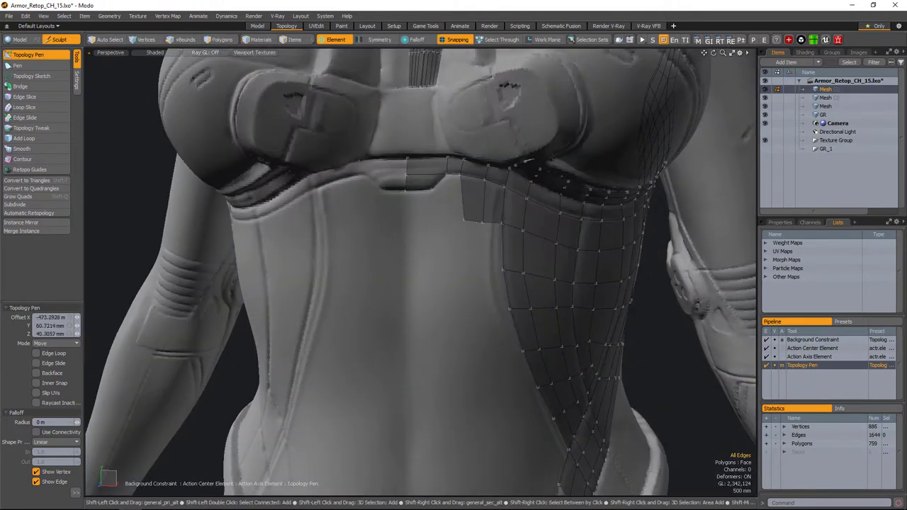
{"action": "scroll", "coordinate": [449, 208], "scroll_direction": "up", "scroll_amount": 3}
{"action": "left_click", "coordinate": [448, 208], "text": "shift"}
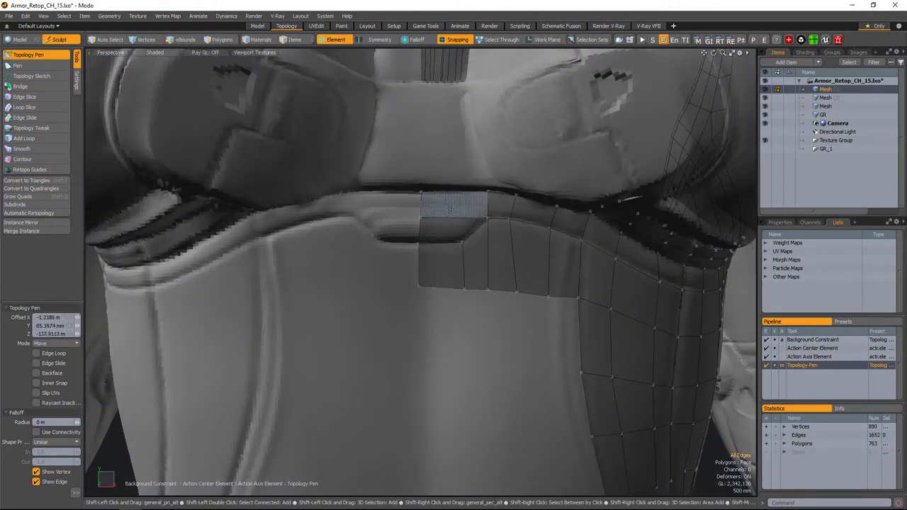
{"action": "left_click", "coordinate": [449, 208], "text": "shift"}
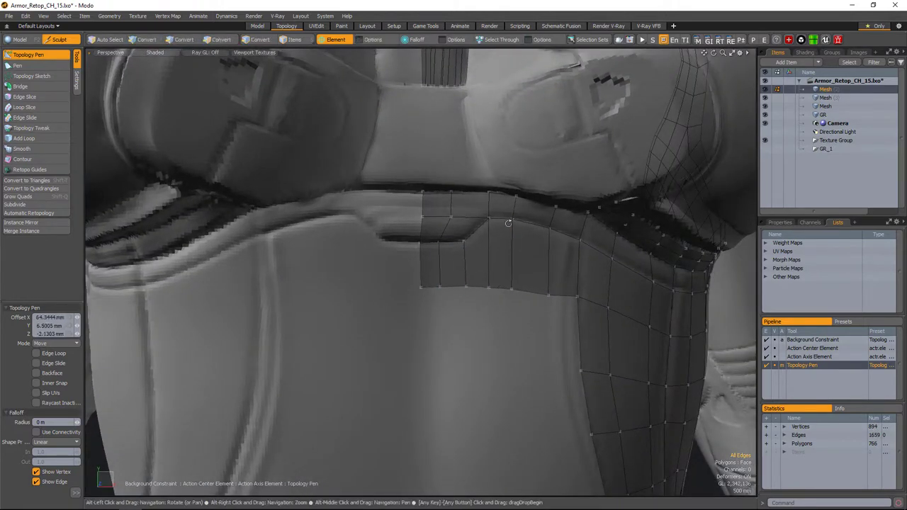
- Extend the central abdomen panel downward with further quad rows joined to the neighbouring panel
{"action": "left_click_drag", "start_coordinate": [517, 290], "coordinate": [496, 241], "text": "alt"}
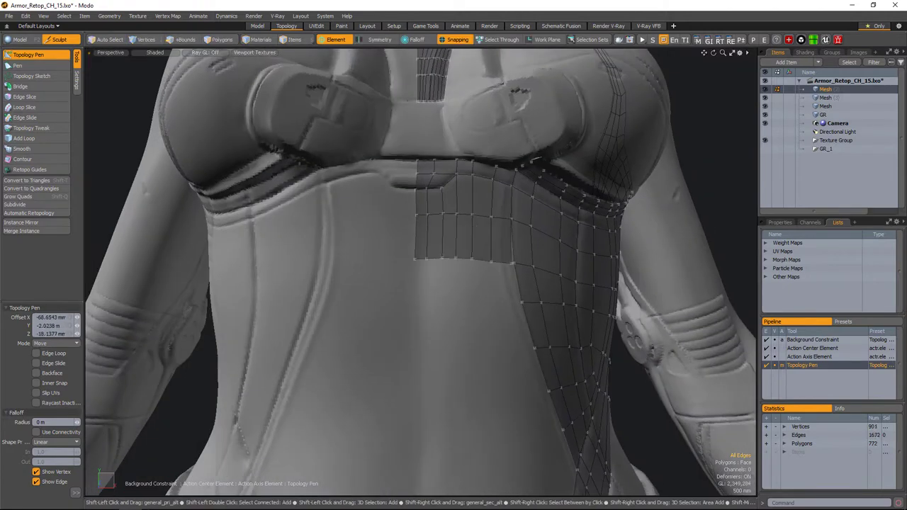
{"action": "left_click_drag", "start_coordinate": [496, 304], "coordinate": [482, 240], "text": "alt"}
{"action": "scroll", "coordinate": [499, 310], "scroll_direction": "up", "scroll_amount": 2}
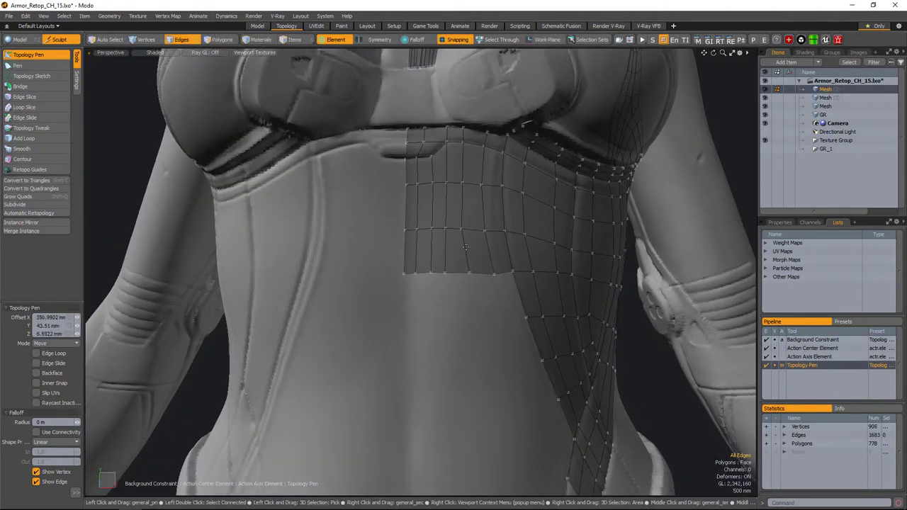
- Extend the central abdomen panel down to the waist with further quad rows joined to the curved side panel
{"action": "left_click_drag", "start_coordinate": [434, 277], "coordinate": [447, 247], "text": "alt"}
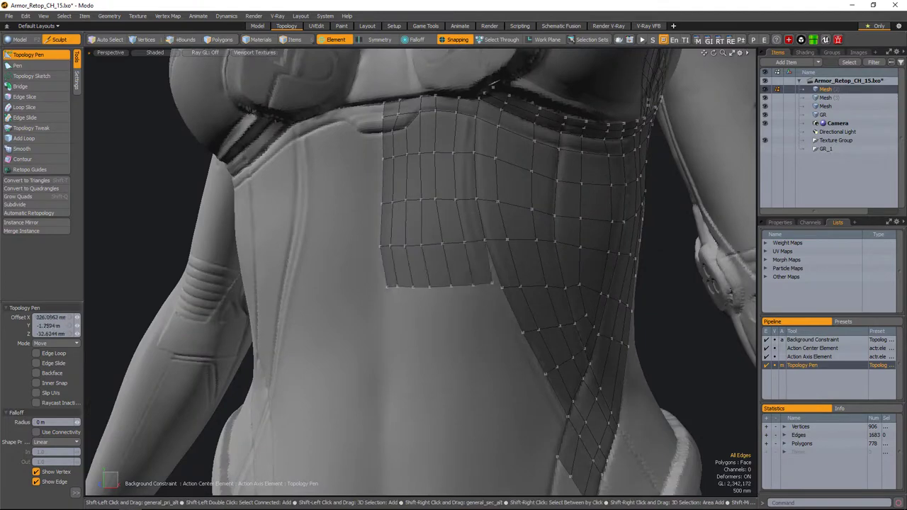
{"action": "left_click_drag", "start_coordinate": [488, 299], "coordinate": [429, 273], "text": "alt"}
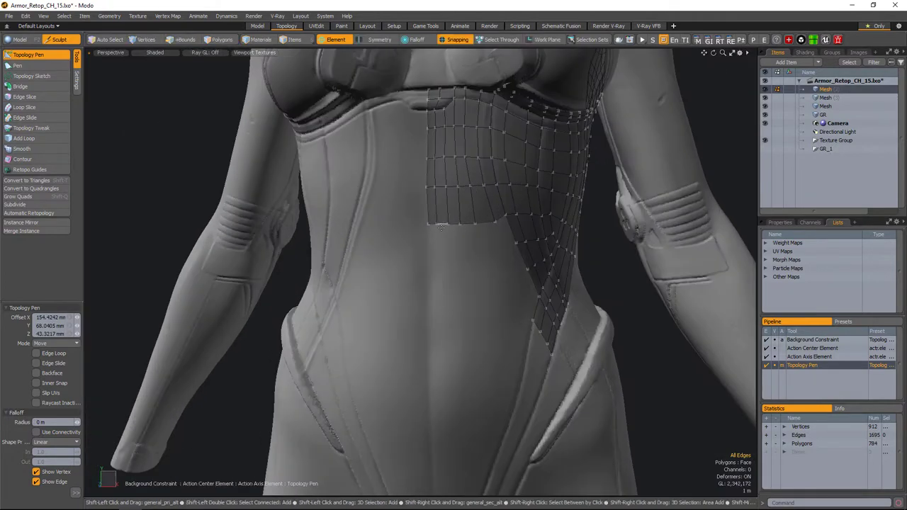
{"action": "left_click_drag", "start_coordinate": [426, 269], "coordinate": [443, 252], "text": "alt"}
{"action": "left_click", "coordinate": [447, 244]}
{"action": "left_click", "coordinate": [489, 232]}
{"action": "left_click", "coordinate": [521, 231]}
{"action": "scroll", "coordinate": [514, 284], "scroll_direction": "down", "scroll_amount": 5}
{"action": "scroll", "coordinate": [513, 283], "scroll_direction": "up", "scroll_amount": 5}
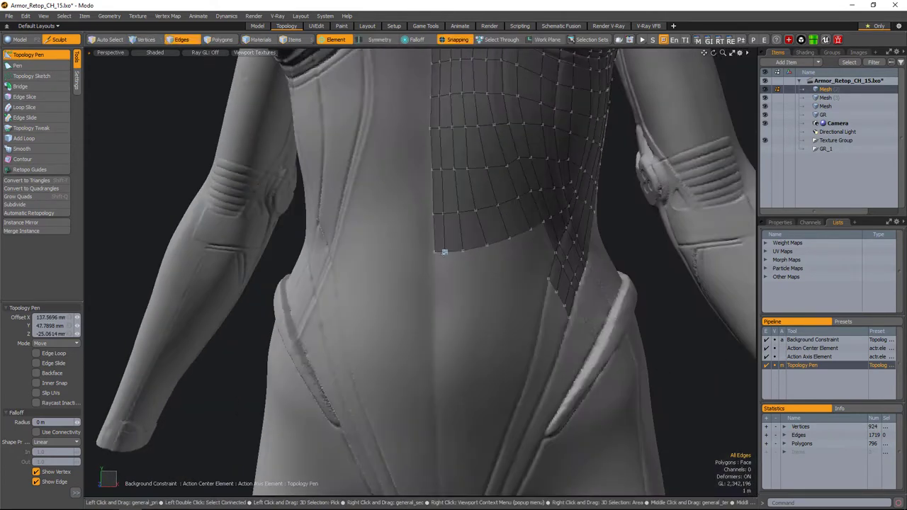
- Add quad rows to the lower abdomen and join the lowest one to the diagonal waist strip
{"action": "left_click_drag", "start_coordinate": [440, 310], "coordinate": [434, 278], "text": "alt"}
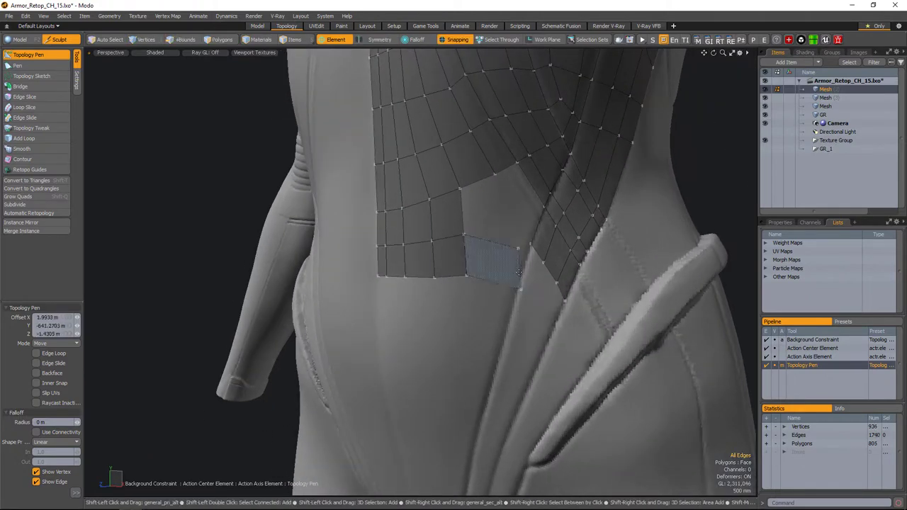
{"action": "left_click_drag", "start_coordinate": [496, 283], "coordinate": [532, 333], "text": "alt"}
{"action": "scroll", "coordinate": [524, 312], "scroll_direction": "up", "scroll_amount": 2}
{"action": "mouse_move", "coordinate": [546, 303]}
{"action": "left_mouse_down", "text": "shift"}
{"action": "mouse_move", "coordinate": [559, 328]}
{"action": "mouse_move", "coordinate": [553, 312]}
{"action": "left_mouse_up", "text": "shift"}
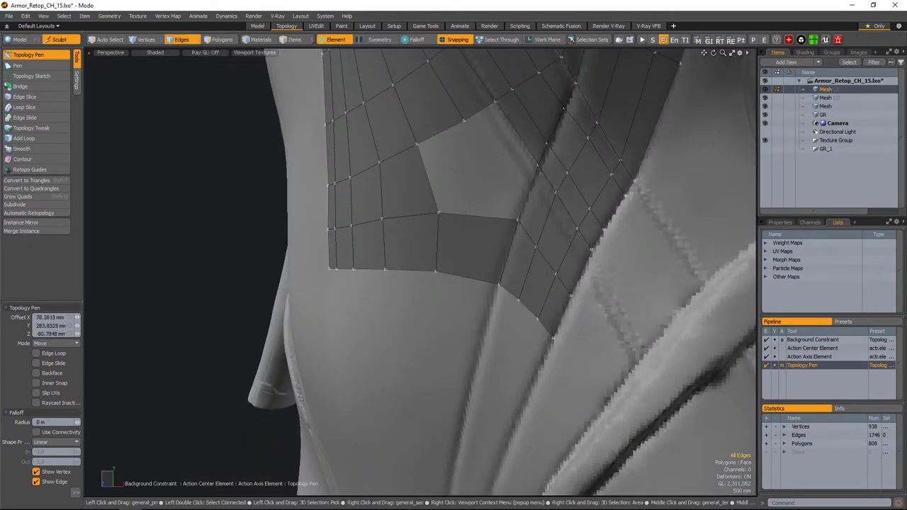
- Try an edge loop through the quad below the open gap at the waist strip and remove it
{"action": "scroll", "coordinate": [510, 277], "scroll_direction": "down", "scroll_amount": 5}
{"action": "scroll", "coordinate": [510, 277], "scroll_direction": "up", "scroll_amount": 5}
{"action": "left_click_drag", "start_coordinate": [468, 219], "coordinate": [482, 233], "text": "shift"}
{"action": "scroll", "coordinate": [512, 276], "scroll_direction": "up", "scroll_amount": 2}
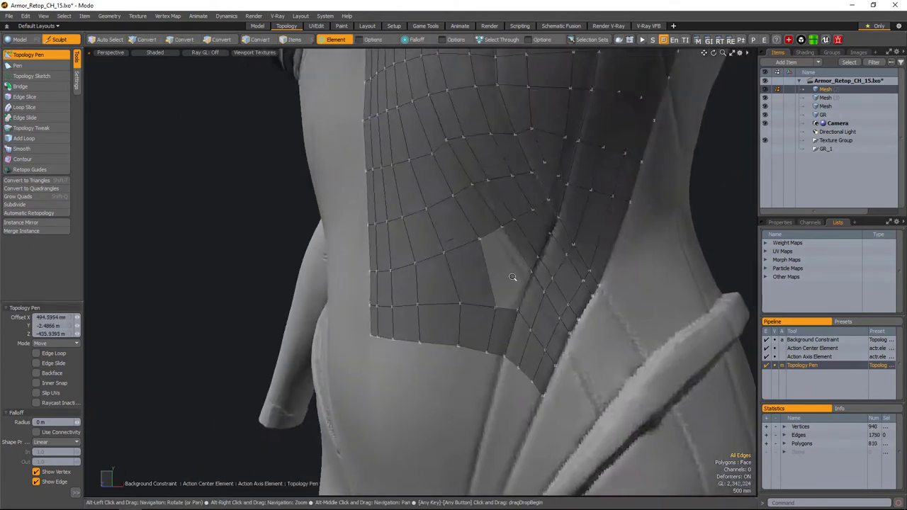
{"action": "left_click_drag", "start_coordinate": [512, 277], "coordinate": [526, 322], "text": "alt"}
{"action": "scroll", "coordinate": [512, 304], "scroll_direction": "up", "scroll_amount": 2}
{"action": "left_click", "coordinate": [512, 304]}
{"action": "key", "text": "2"}
{"action": "left_click", "coordinate": [526, 323]}
{"action": "key", "text": "Delete"}
{"action": "key", "text": "3"}
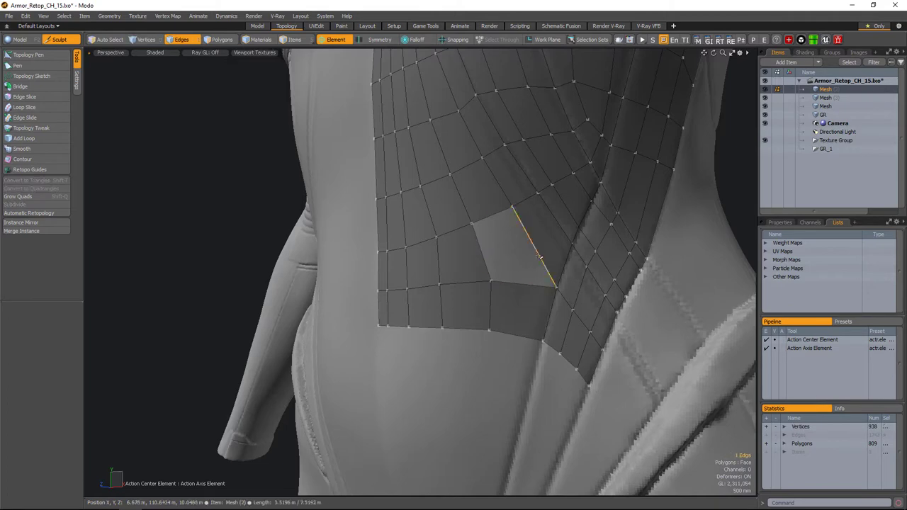
- Close the open gap between the abdomen rows and the diagonal waist strip with polygons
{"action": "key", "text": "w"}
{"action": "left_click_drag", "start_coordinate": [500, 310], "coordinate": [517, 260], "text": "alt"}
{"action": "key", "text": "2"}
{"action": "left_click", "coordinate": [474, 283]}
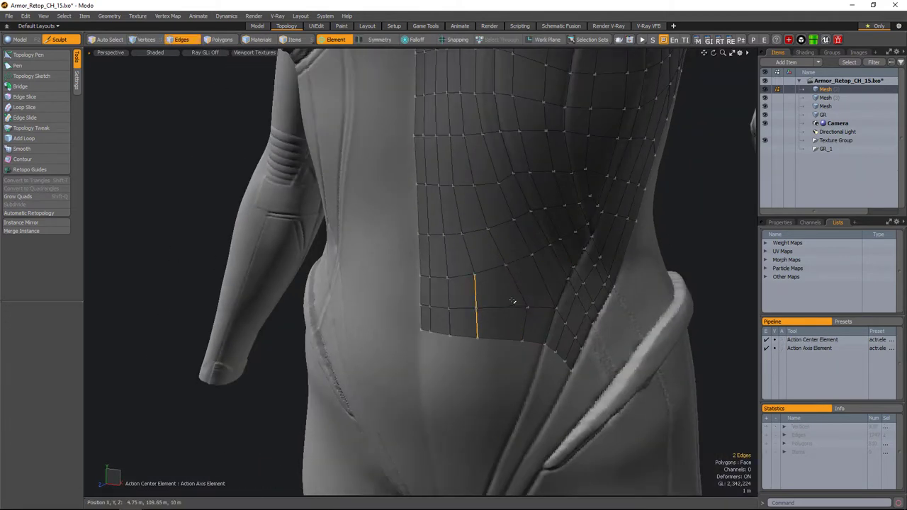
{"action": "left_click_drag", "start_coordinate": [475, 283], "coordinate": [452, 298], "text": "alt"}
{"action": "left_click", "coordinate": [449, 297]}
{"action": "key", "text": "1"}
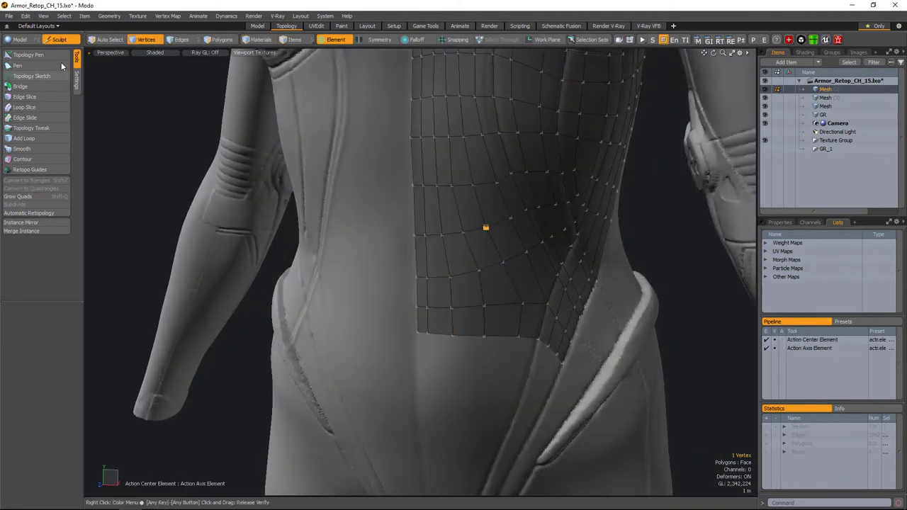
- Even out the vertices around the filled gap using the Topology Pen with a 2.05 m falloff radius
{"action": "key", "text": "p"}
{"action": "left_click_drag", "start_coordinate": [357, 227], "coordinate": [492, 261], "text": "alt"}
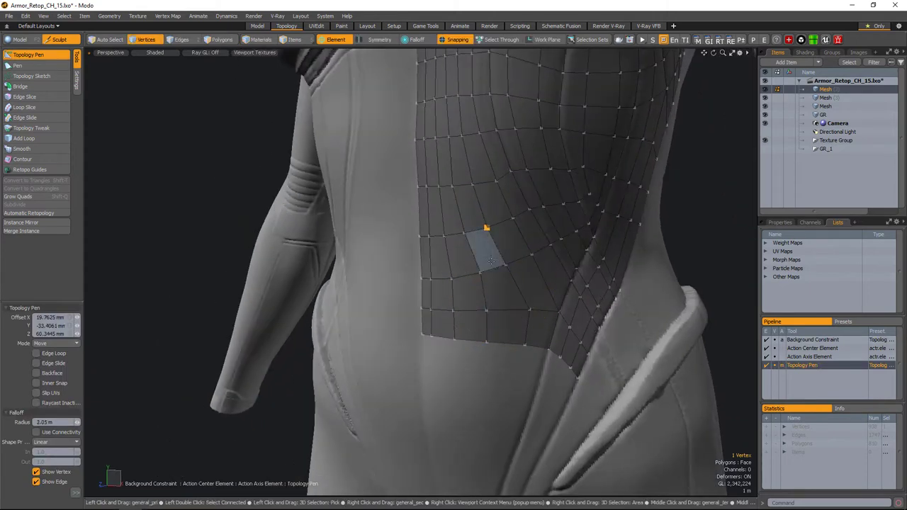
{"action": "key", "text": "space"}
{"action": "scroll", "coordinate": [486, 229], "scroll_direction": "down", "scroll_amount": 3}
{"action": "left_click_drag", "start_coordinate": [487, 229], "coordinate": [404, 227], "text": "alt"}
{"action": "scroll", "coordinate": [398, 222], "scroll_direction": "up", "scroll_amount": 5}
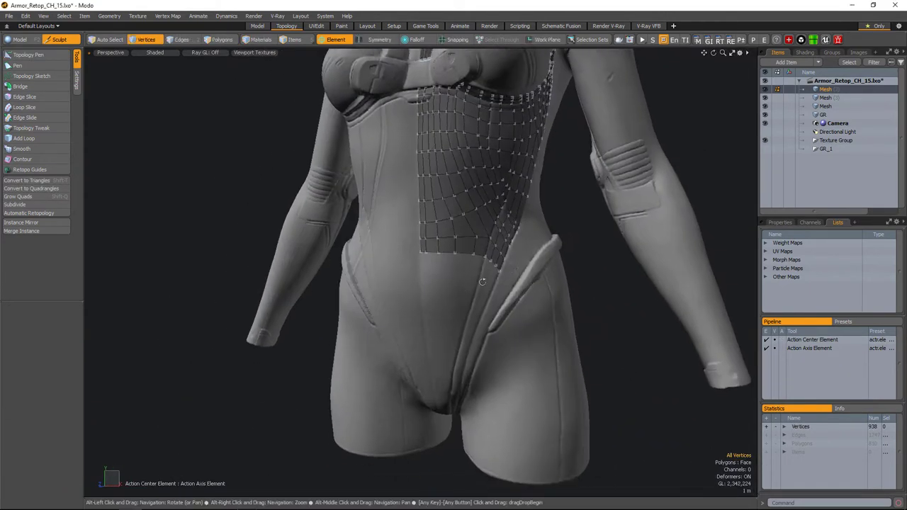
- Extend the abdomen panel and seam strip downward with two full-width quad rows, evening the vertices with a 920 mm falloff radius
{"action": "key", "text": "p"}
{"action": "scroll", "coordinate": [398, 221], "scroll_direction": "down", "scroll_amount": 3}
{"action": "mouse_move", "coordinate": [510, 234]}
{"action": "left_mouse_down"}
{"action": "mouse_move", "coordinate": [510, 294]}
{"action": "mouse_move", "coordinate": [500, 305]}
{"action": "left_mouse_up"}
{"action": "scroll", "coordinate": [499, 297], "scroll_direction": "up", "scroll_amount": 4}
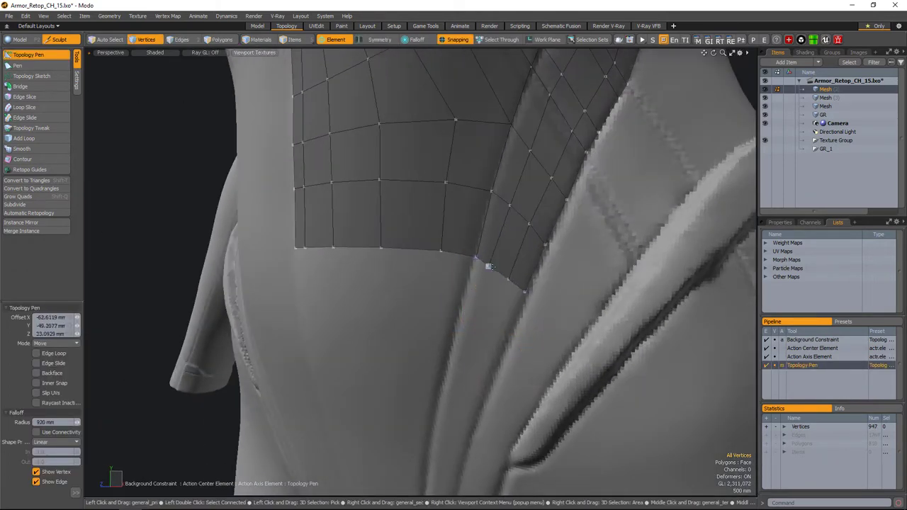
{"action": "scroll", "coordinate": [489, 267], "scroll_direction": "down", "scroll_amount": 5}
{"action": "left_click_drag", "start_coordinate": [461, 223], "coordinate": [524, 298], "text": "alt"}
{"action": "scroll", "coordinate": [440, 281], "scroll_direction": "up", "scroll_amount": 5}
{"action": "mouse_move", "coordinate": [542, 239]}
{"action": "left_mouse_down"}
{"action": "mouse_move", "coordinate": [549, 305]}
{"action": "mouse_move", "coordinate": [560, 298]}
{"action": "mouse_move", "coordinate": [550, 313]}
{"action": "left_mouse_up"}
{"action": "left_click", "coordinate": [551, 314]}
{"action": "scroll", "coordinate": [496, 259], "scroll_direction": "down", "scroll_amount": 5}
{"action": "scroll", "coordinate": [483, 269], "scroll_direction": "up", "scroll_amount": 5}
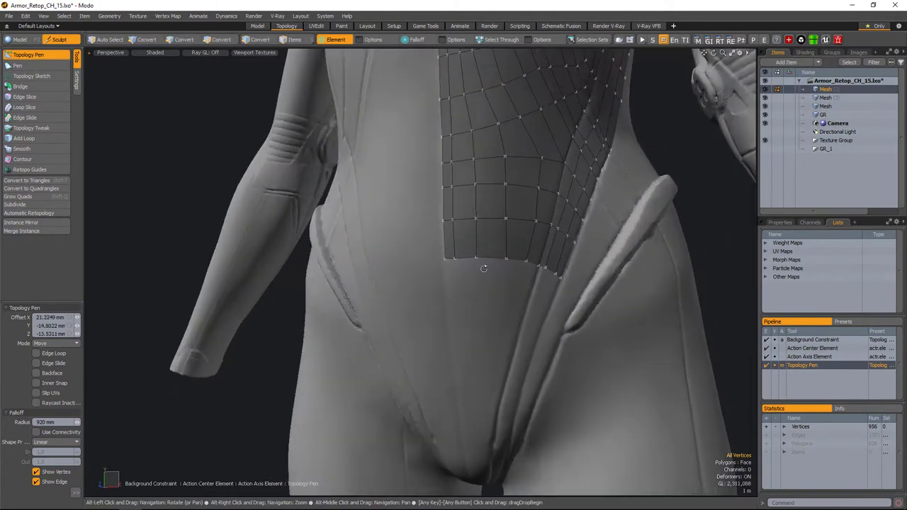
- Add another full-width quad row below and fit its vertices to the seam grooves with a 380 mm falloff radius
{"action": "mouse_move", "coordinate": [483, 268]}
{"action": "left_mouse_down"}
{"action": "mouse_move", "coordinate": [489, 308]}
{"action": "mouse_move", "coordinate": [553, 282]}
{"action": "mouse_move", "coordinate": [498, 318]}
{"action": "mouse_move", "coordinate": [514, 262]}
{"action": "left_mouse_up"}
{"action": "scroll", "coordinate": [489, 309], "scroll_direction": "up", "scroll_amount": 3}
{"action": "scroll", "coordinate": [549, 310], "scroll_direction": "down", "scroll_amount": 2}
{"action": "scroll", "coordinate": [511, 296], "scroll_direction": "down", "scroll_amount": 3}
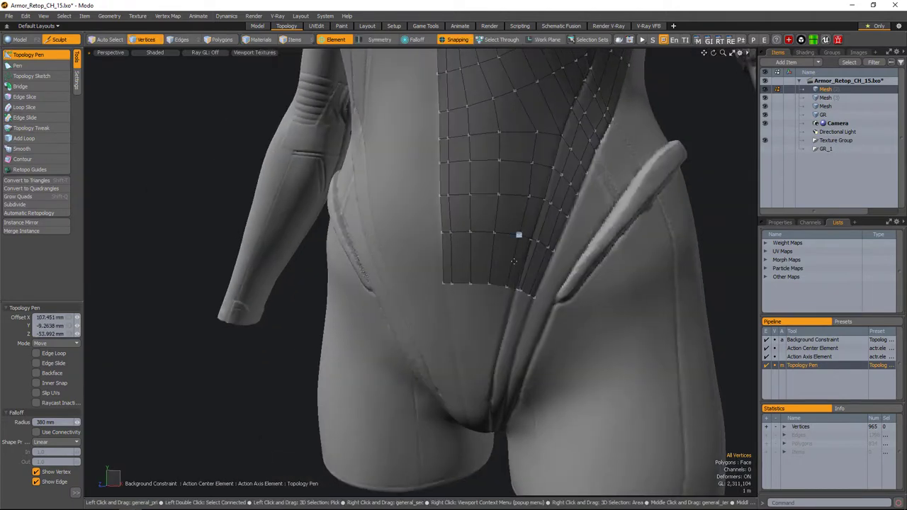
{"action": "scroll", "coordinate": [521, 295], "scroll_direction": "up", "scroll_amount": 5}
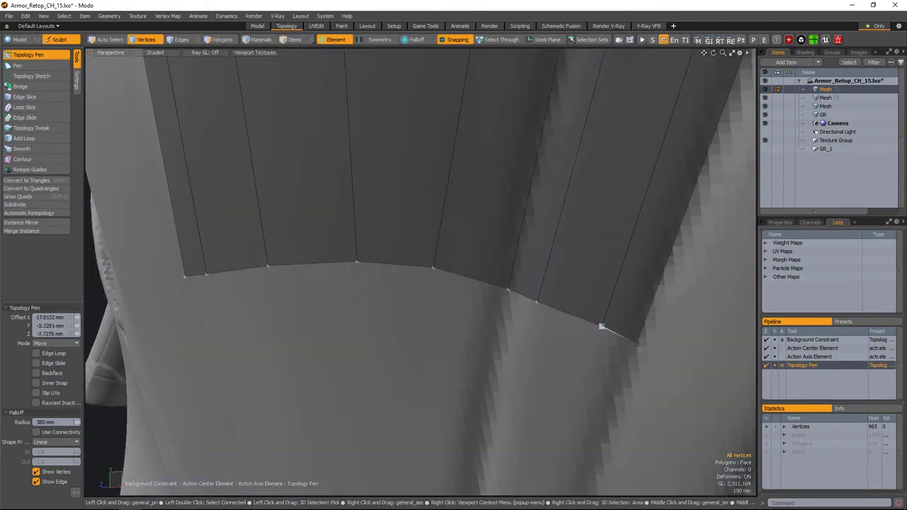
{"action": "scroll", "coordinate": [541, 263], "scroll_direction": "down", "scroll_amount": 5}
{"action": "scroll", "coordinate": [509, 253], "scroll_direction": "down", "scroll_amount": 8}
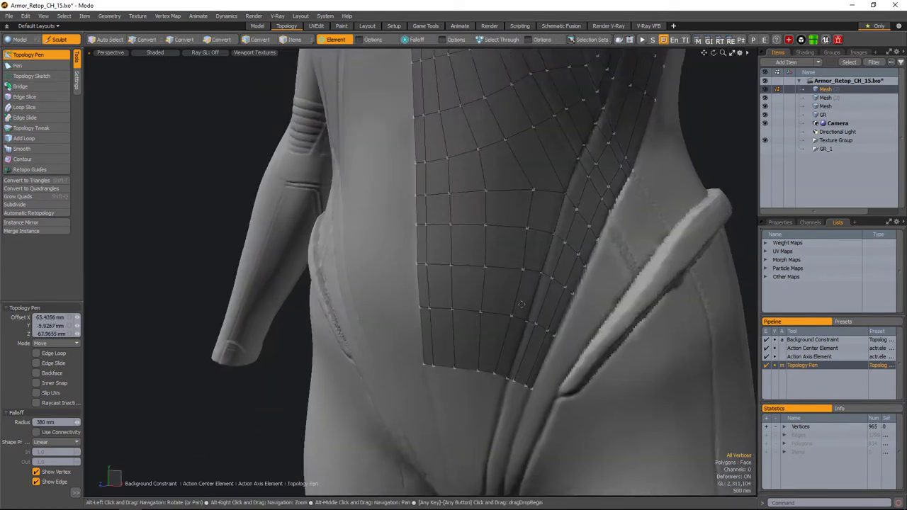
- Build the next quad row of the narrowing lower abdomen from the centre line across the seam strip
{"action": "left_click_drag", "start_coordinate": [509, 253], "coordinate": [485, 282], "text": "alt"}
{"action": "scroll", "coordinate": [486, 282], "scroll_direction": "up", "scroll_amount": 6}
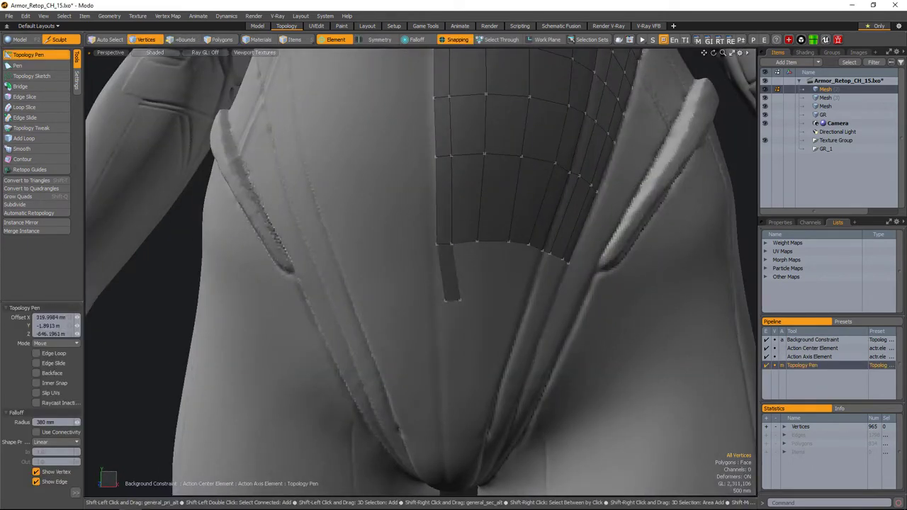
{"action": "left_click_drag", "start_coordinate": [436, 245], "coordinate": [458, 302]}
{"action": "mouse_move", "coordinate": [468, 244]}
{"action": "left_mouse_down"}
{"action": "mouse_move", "coordinate": [514, 289]}
{"action": "mouse_move", "coordinate": [518, 317]}
{"action": "mouse_move", "coordinate": [505, 316]}
{"action": "left_mouse_up"}
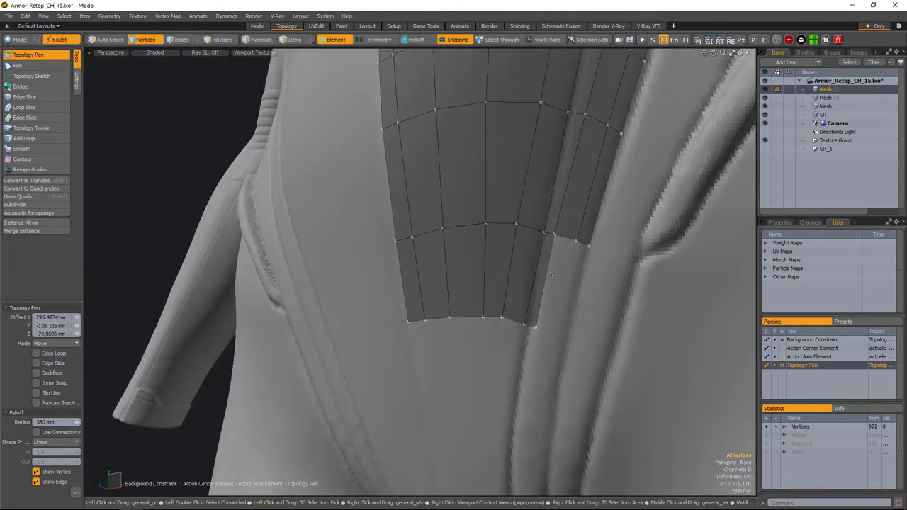
{"action": "scroll", "coordinate": [522, 232], "scroll_direction": "down", "scroll_amount": 5}
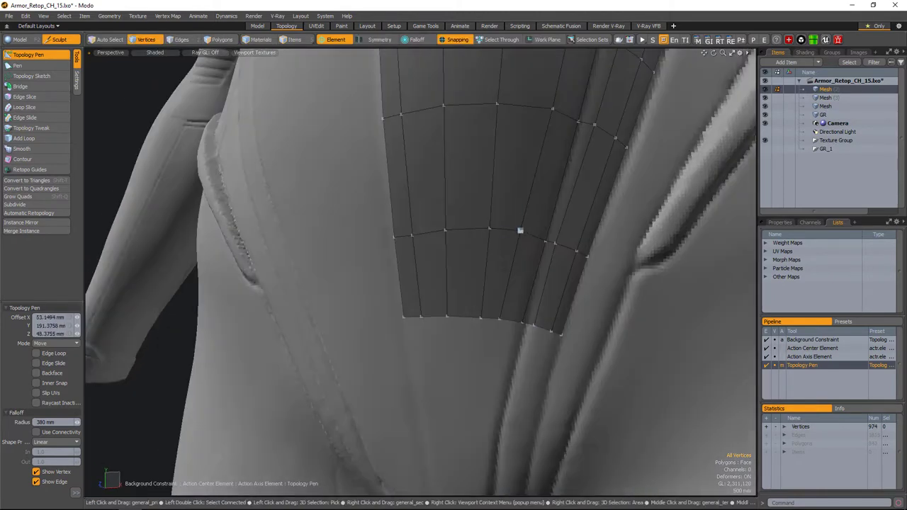
- Continue the centre panel's quads down between the centre line and the seam groove to the rounded tip at the crotch
{"action": "left_click_drag", "start_coordinate": [522, 231], "coordinate": [496, 234], "text": "alt"}
{"action": "scroll", "coordinate": [496, 234], "scroll_direction": "up", "scroll_amount": 6}
{"action": "left_click_drag", "start_coordinate": [454, 305], "coordinate": [433, 305], "text": "alt"}
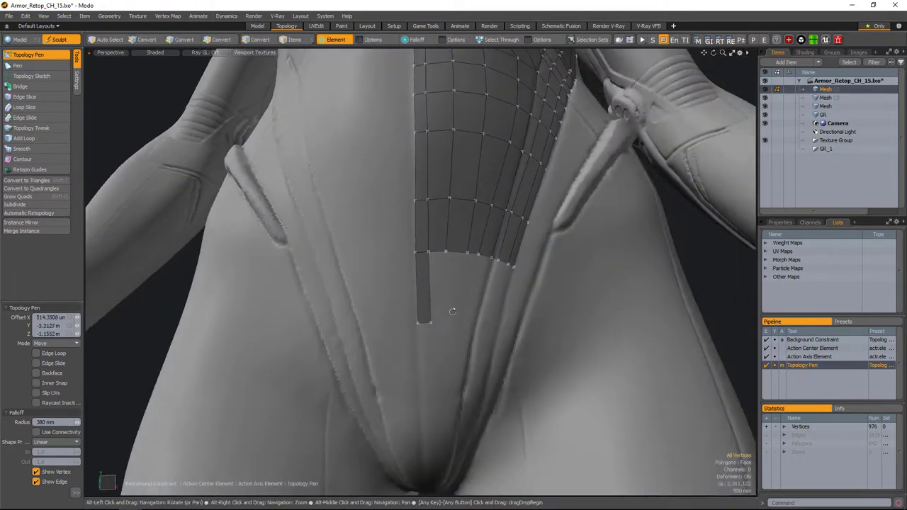
{"action": "mouse_move", "coordinate": [419, 241]}
{"action": "left_mouse_down"}
{"action": "mouse_move", "coordinate": [418, 333]}
{"action": "mouse_move", "coordinate": [461, 297]}
{"action": "mouse_move", "coordinate": [462, 341]}
{"action": "left_mouse_up"}
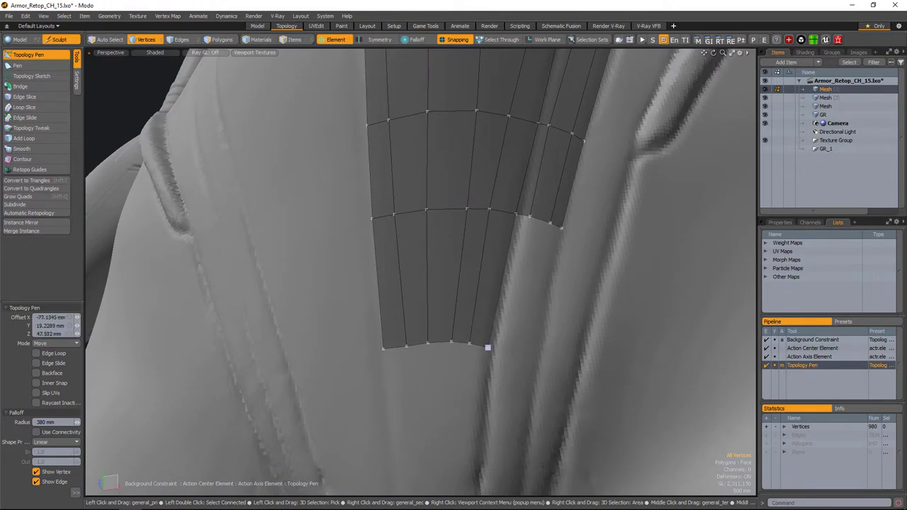
{"action": "mouse_move", "coordinate": [514, 305]}
{"action": "left_mouse_down"}
{"action": "mouse_move", "coordinate": [496, 297]}
{"action": "mouse_move", "coordinate": [464, 415]}
{"action": "mouse_move", "coordinate": [487, 367]}
{"action": "mouse_move", "coordinate": [478, 283]}
{"action": "left_mouse_up"}
{"action": "scroll", "coordinate": [516, 312], "scroll_direction": "down", "scroll_amount": 5}
{"action": "scroll", "coordinate": [496, 298], "scroll_direction": "up", "scroll_amount": 5}
{"action": "scroll", "coordinate": [515, 306], "scroll_direction": "down", "scroll_amount": 5}
{"action": "scroll", "coordinate": [515, 306], "scroll_direction": "up", "scroll_amount": 5}
{"action": "mouse_move", "coordinate": [486, 209]}
{"action": "left_mouse_down", "text": "shift"}
{"action": "mouse_move", "coordinate": [473, 288]}
{"action": "mouse_move", "coordinate": [429, 209]}
{"action": "left_mouse_up", "text": "shift"}
- Cut a supporting edge row across the rounded tip of the centre panel with Edge Slice
{"action": "key", "text": "2"}
{"action": "key", "text": "alt+c"}
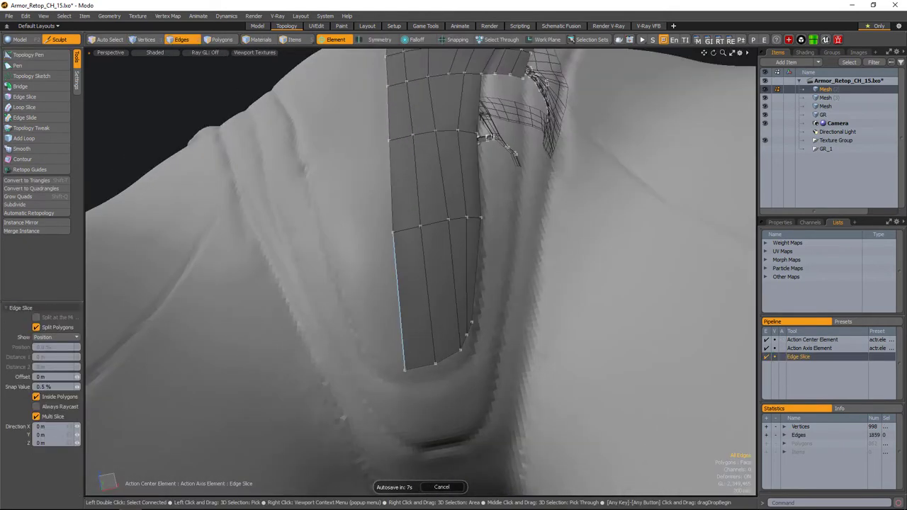
{"action": "left_click", "coordinate": [465, 343]}
{"action": "left_click_drag", "start_coordinate": [464, 344], "coordinate": [461, 352], "text": "alt"}
{"action": "scroll", "coordinate": [468, 330], "scroll_direction": "up", "scroll_amount": 3}
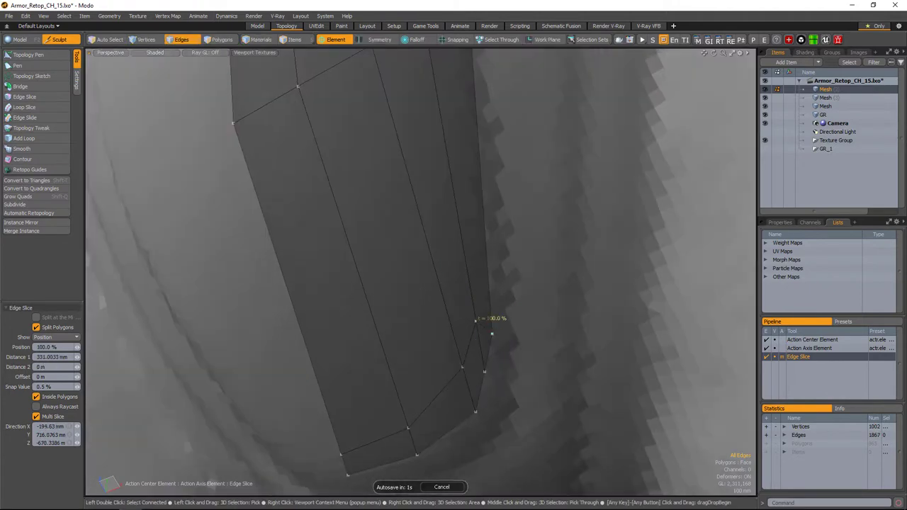
{"action": "scroll", "coordinate": [475, 332], "scroll_direction": "down", "scroll_amount": 5}
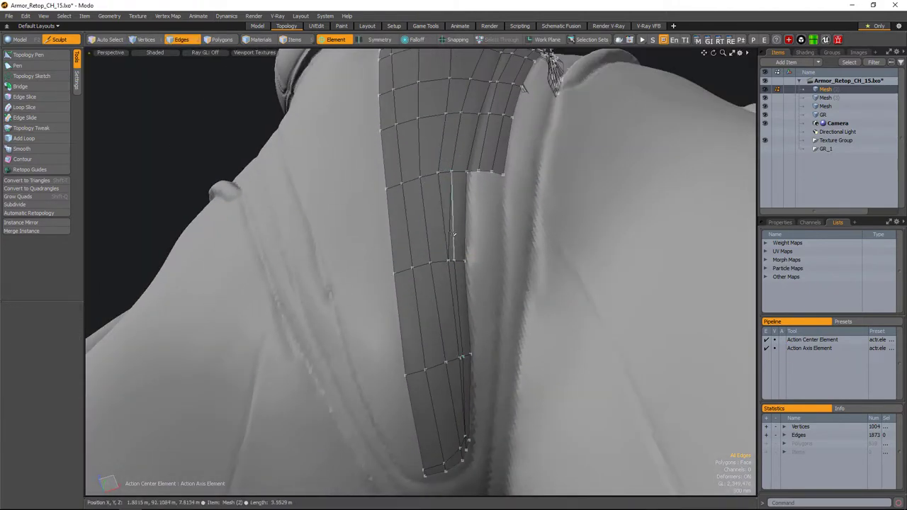
- Slide the lengthwise edge beside the seam groove to even the column spacing in the lower centre panel
{"action": "left_click", "coordinate": [453, 234]}
{"action": "scroll", "coordinate": [453, 234], "scroll_direction": "up", "scroll_amount": 3}
{"action": "key", "text": "alt+s"}
{"action": "scroll", "coordinate": [399, 260], "scroll_direction": "up", "scroll_amount": 2}
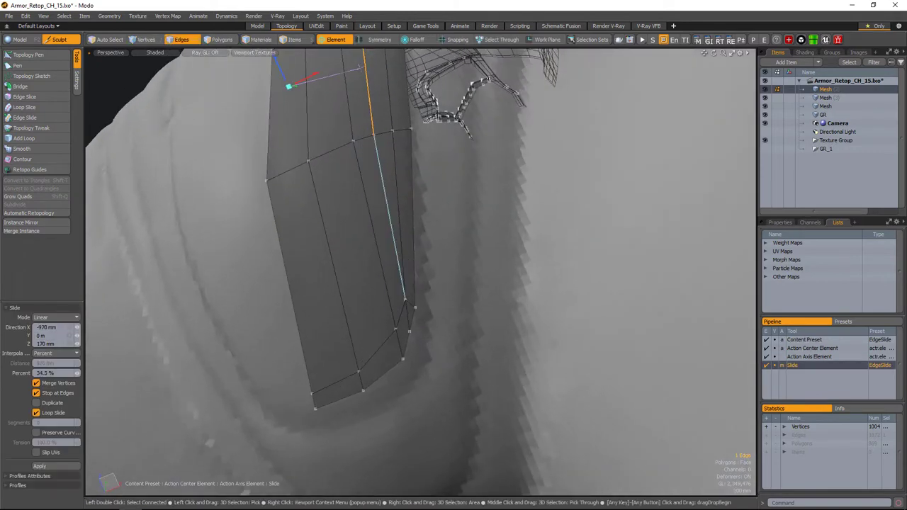
{"action": "key", "text": "space"}
- Slice another edge row across the quads just above the rounded tip and connect it to the outer corner
{"action": "left_click_drag", "start_coordinate": [424, 275], "coordinate": [424, 326], "text": "alt+shift"}
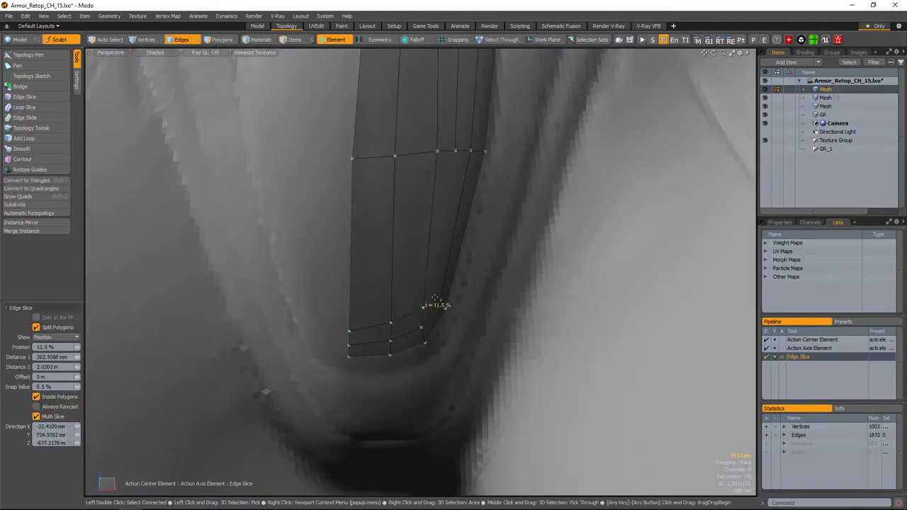
{"action": "left_click_drag", "start_coordinate": [433, 292], "coordinate": [404, 351], "text": "alt"}
{"action": "key", "text": "space"}
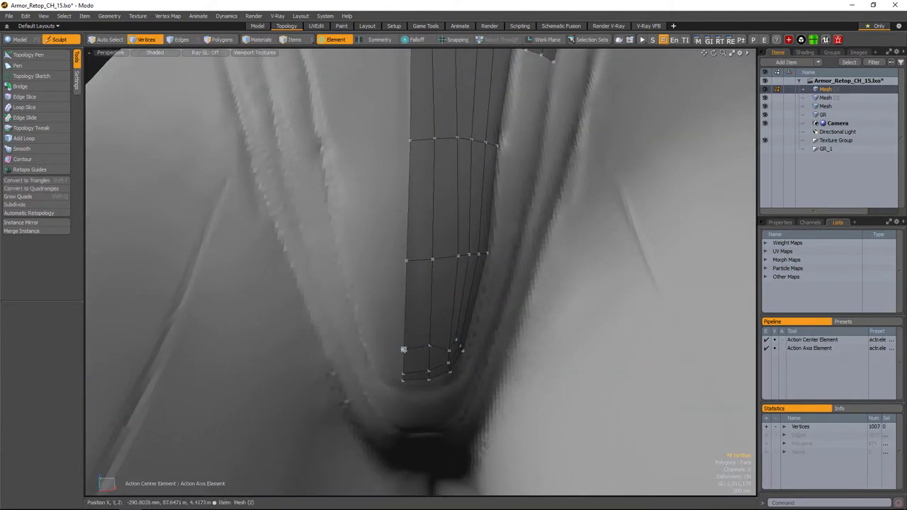
{"action": "left_click_drag", "start_coordinate": [479, 340], "coordinate": [459, 286], "text": "alt"}
{"action": "key", "text": "space"}
{"action": "key", "text": "space"}
- Adjust the tip's vertices and extend quads around the rounded tip and along the adjoining seam strip to the crotch groove
{"action": "left_click_drag", "start_coordinate": [443, 245], "coordinate": [420, 310], "text": "alt"}
{"action": "left_click", "coordinate": [420, 309]}
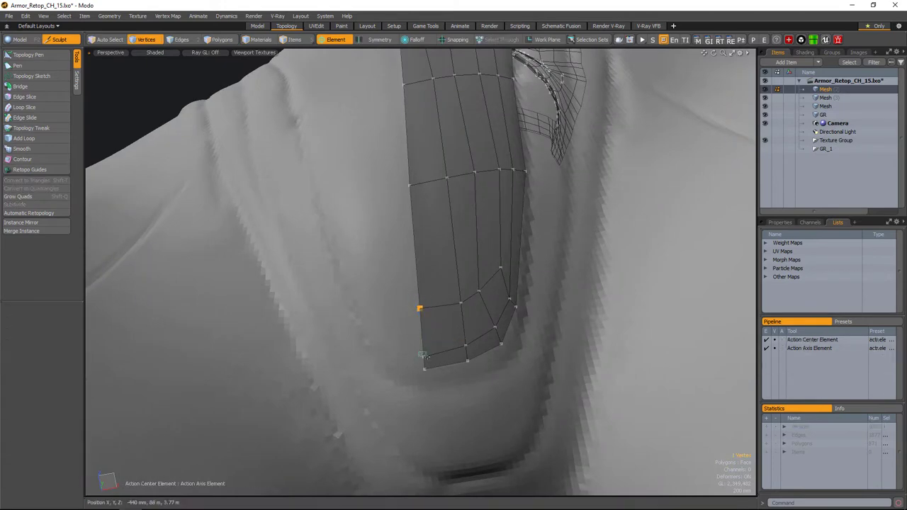
{"action": "left_click", "coordinate": [423, 357]}
{"action": "left_click_drag", "start_coordinate": [472, 333], "coordinate": [439, 269], "text": "alt"}
{"action": "key", "text": "t"}
{"action": "left_click", "coordinate": [434, 285]}
{"action": "left_click_drag", "start_coordinate": [480, 326], "coordinate": [468, 340], "text": "alt"}
{"action": "left_click", "coordinate": [450, 355]}
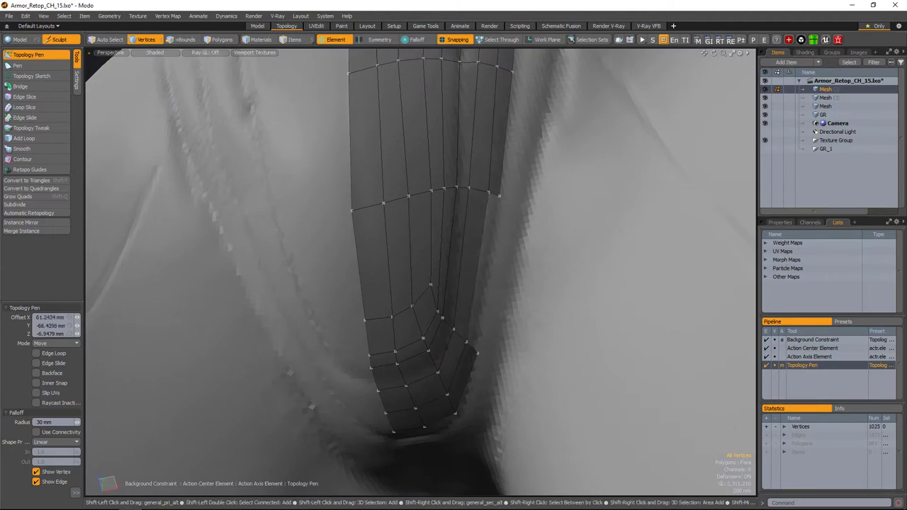
- Fill the panel between the diagonal waist strip and the raised hip trim with quads down to the trim's lower end
{"action": "left_click_drag", "start_coordinate": [542, 290], "coordinate": [486, 216], "text": "alt"}
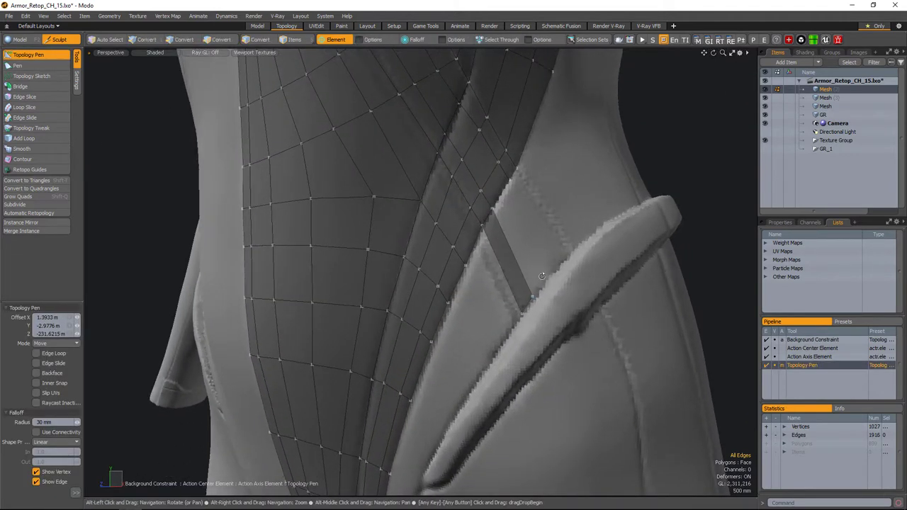
{"action": "left_click_drag", "start_coordinate": [541, 276], "coordinate": [553, 271], "text": "alt"}
{"action": "scroll", "coordinate": [546, 275], "scroll_direction": "down", "scroll_amount": 5}
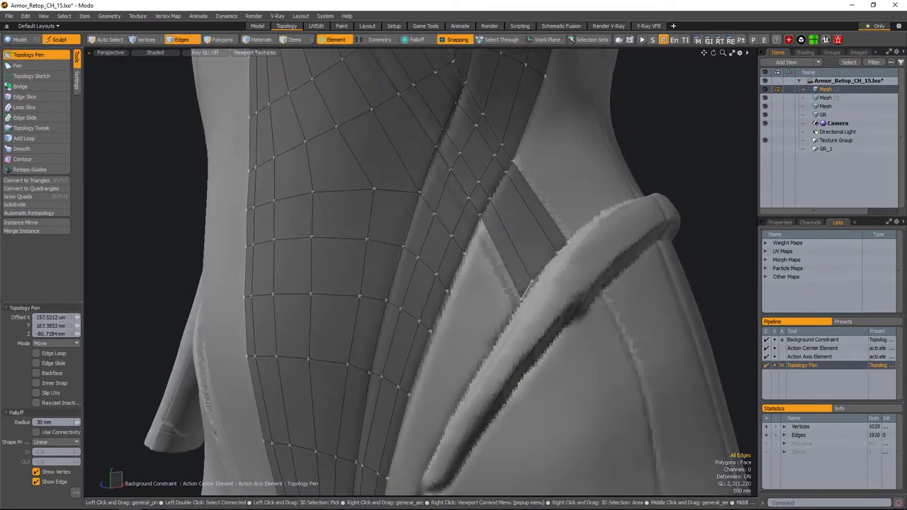
{"action": "scroll", "coordinate": [546, 275], "scroll_direction": "up", "scroll_amount": 5}
{"action": "left_click_drag", "start_coordinate": [525, 307], "coordinate": [489, 236], "text": "alt"}
{"action": "left_click_drag", "start_coordinate": [505, 313], "coordinate": [484, 267], "text": "alt"}
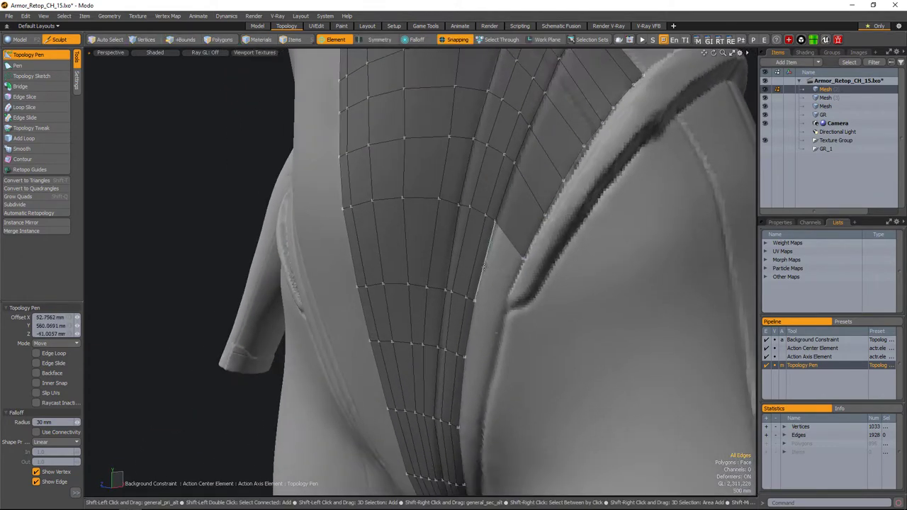
- Continue the outer quad strip along the leg opening down to the crotch and around its underside
{"action": "scroll", "coordinate": [505, 306], "scroll_direction": "down", "scroll_amount": 5}
{"action": "scroll", "coordinate": [466, 384], "scroll_direction": "up", "scroll_amount": 6}
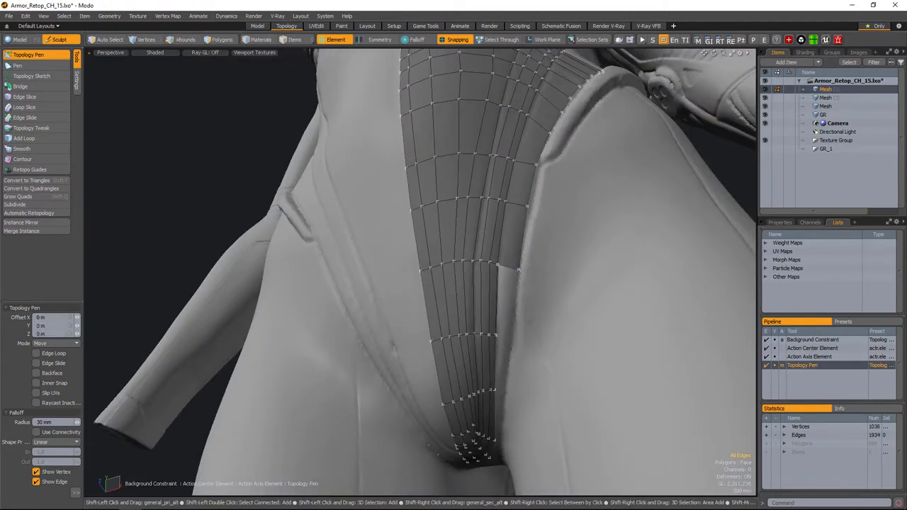
{"action": "mouse_move", "coordinate": [496, 298]}
{"action": "left_mouse_down", "text": "alt"}
{"action": "mouse_move", "coordinate": [496, 213]}
{"action": "mouse_move", "coordinate": [512, 291]}
{"action": "left_mouse_up", "text": "alt"}
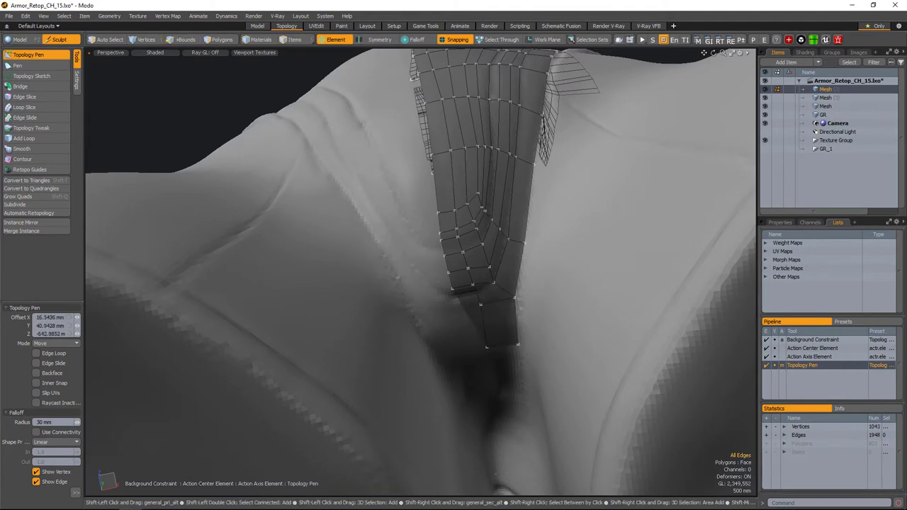
{"action": "left_click_drag", "start_coordinate": [496, 333], "coordinate": [448, 289], "text": "alt"}
- Select the lower abdomen's centre-line edge loop and show the model in the front view
{"action": "left_click", "coordinate": [474, 379]}
{"action": "key", "text": "ctrl+space"}
{"action": "left_click", "coordinate": [555, 324]}
{"action": "key", "text": "l"}
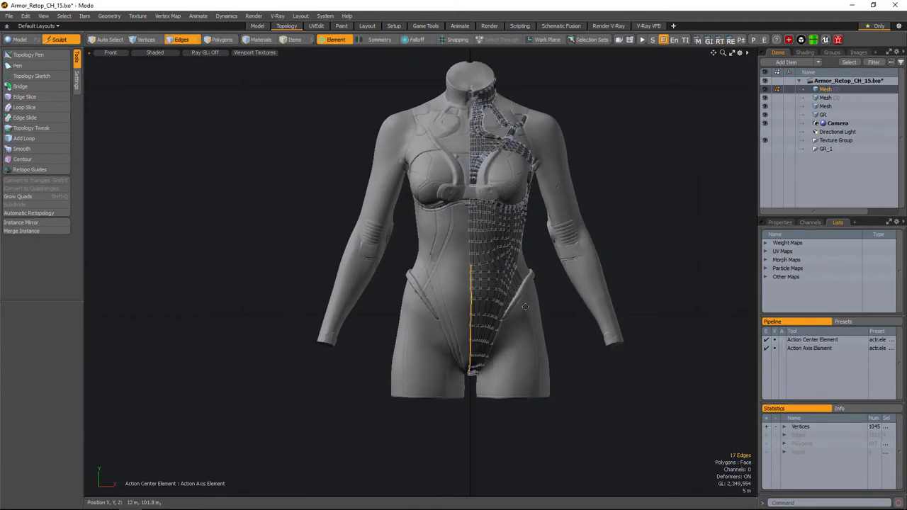
- Flatten the front mesh's centre-line edges, including those above the chest plate, by scaling them to 0% in X
{"action": "scroll", "coordinate": [445, 162], "scroll_direction": "up", "scroll_amount": 7}
{"action": "scroll", "coordinate": [445, 162], "scroll_direction": "down", "scroll_amount": 1}
{"action": "scroll", "coordinate": [461, 164], "scroll_direction": "up", "scroll_amount": 3}
{"action": "key", "text": "r"}
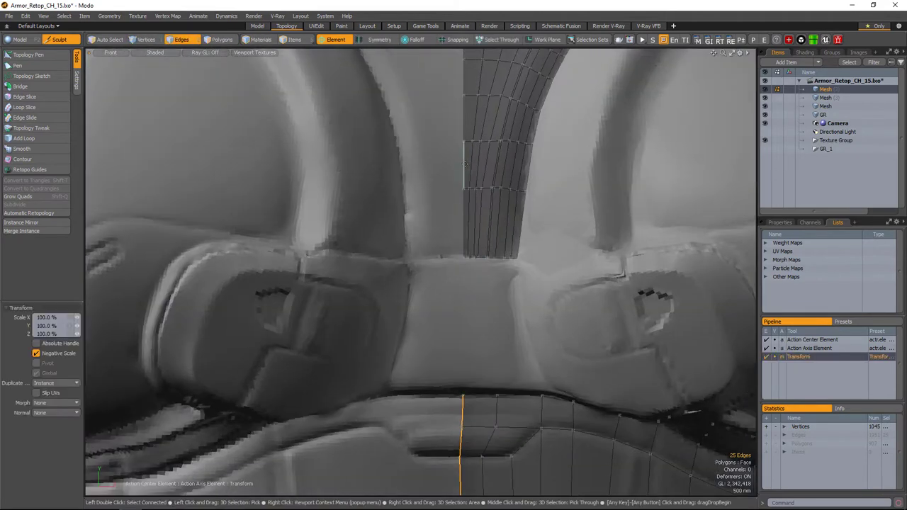
{"action": "scroll", "coordinate": [461, 213], "scroll_direction": "down", "scroll_amount": 5}
{"action": "left_click_drag", "start_coordinate": [454, 256], "coordinate": [440, 213], "text": "alt"}
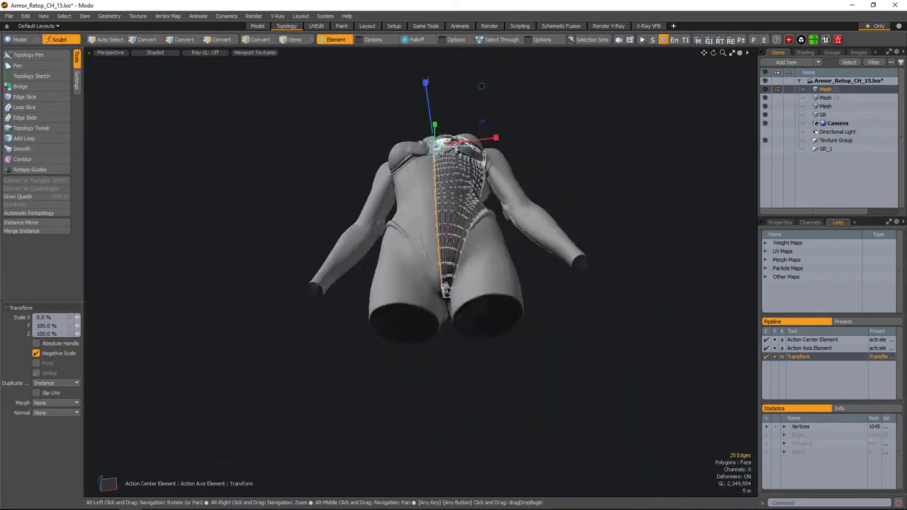
- Slide the vertices at the lower crotch end of the mesh along their edges with Edge Slide
{"action": "scroll", "coordinate": [468, 284], "scroll_direction": "up", "scroll_amount": 8}
{"action": "left_click", "coordinate": [24, 116]}
{"action": "left_click_drag", "start_coordinate": [482, 276], "coordinate": [476, 314]}
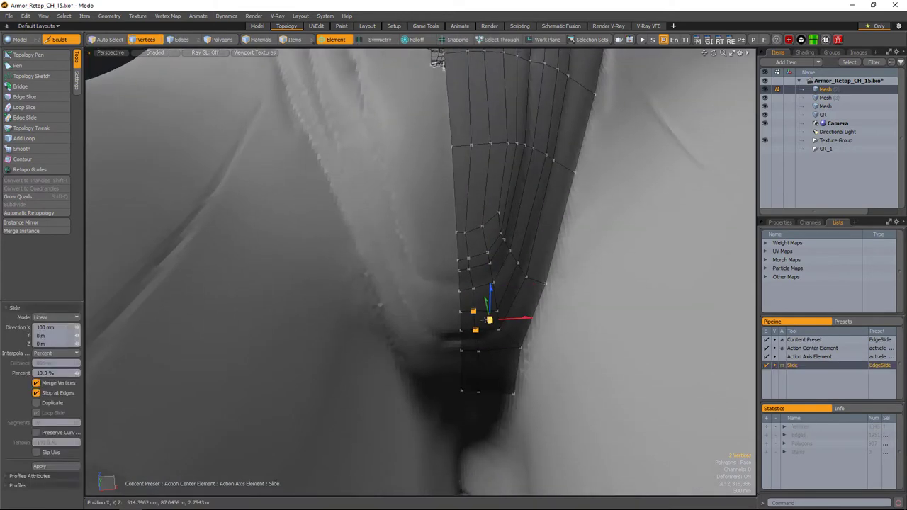
{"action": "scroll", "coordinate": [475, 314], "scroll_direction": "down", "scroll_amount": 2}
{"action": "left_click_drag", "start_coordinate": [496, 241], "coordinate": [457, 266]}
{"action": "scroll", "coordinate": [491, 264], "scroll_direction": "down", "scroll_amount": 4}
{"action": "left_click", "coordinate": [24, 117]}
{"action": "left_click_drag", "start_coordinate": [458, 181], "coordinate": [489, 212], "text": "alt"}
{"action": "left_click", "coordinate": [455, 305]}
- Build new quads with the Topology Pen from the mesh border across the side of the waist above the hip band
{"action": "left_click", "coordinate": [27, 54]}
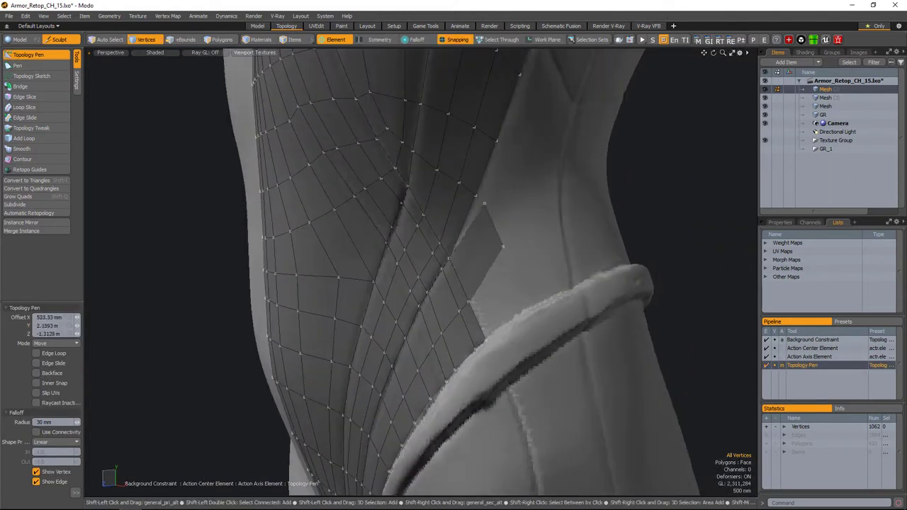
{"action": "left_click_drag", "start_coordinate": [523, 310], "coordinate": [495, 284], "text": "alt"}
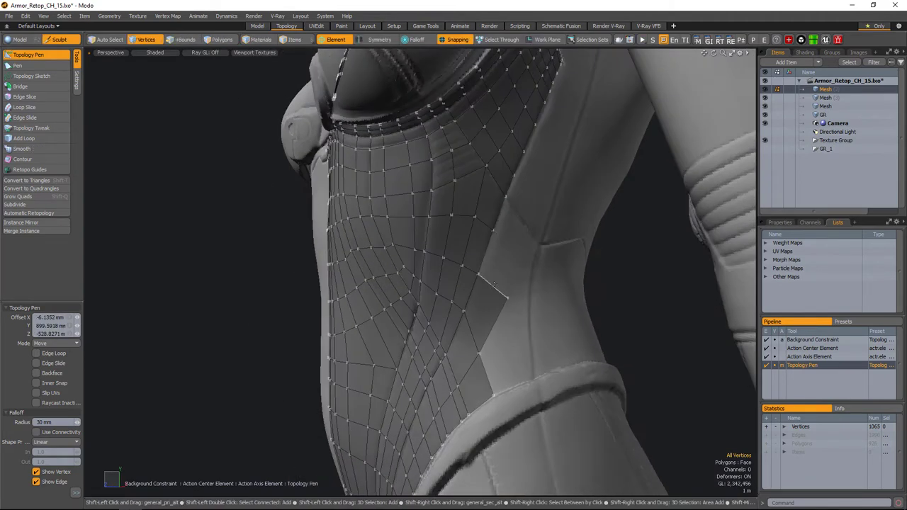
{"action": "scroll", "coordinate": [508, 302], "scroll_direction": "up", "scroll_amount": 3}
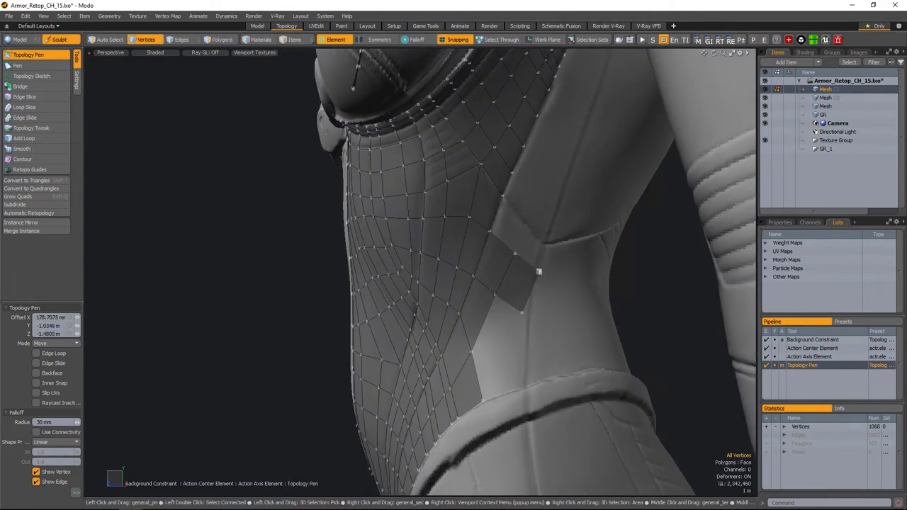
{"action": "left_click_drag", "start_coordinate": [516, 260], "coordinate": [464, 262], "text": "alt"}
- Isolate the new side-waist polygons and fill the gap between the two strips with Topology Pen quads
{"action": "key", "text": "space"}
{"action": "key", "text": "3"}
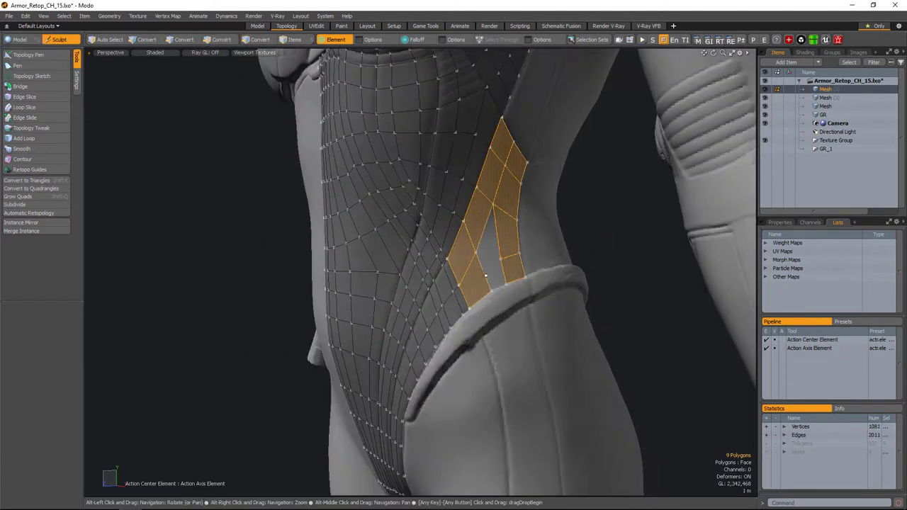
{"action": "left_click", "coordinate": [28, 55]}
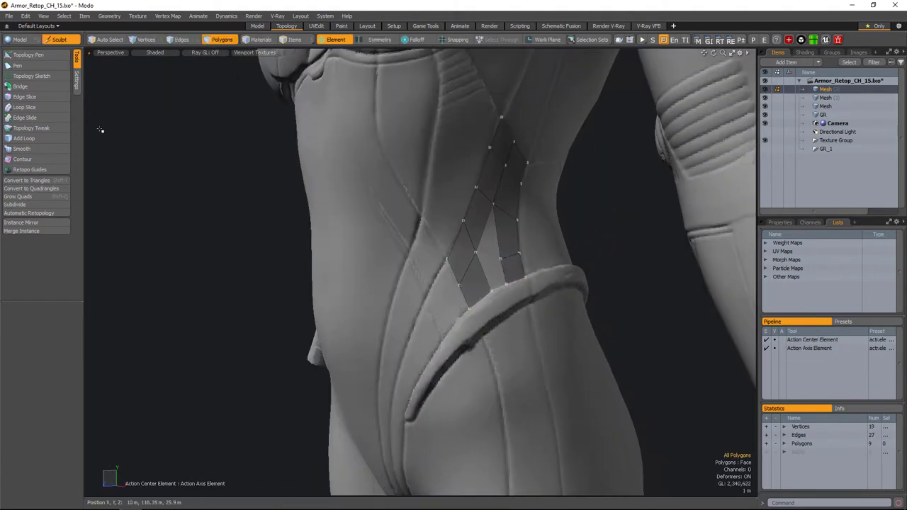
{"action": "scroll", "coordinate": [466, 302], "scroll_direction": "up", "scroll_amount": 5}
{"action": "scroll", "coordinate": [517, 272], "scroll_direction": "down", "scroll_amount": 5}
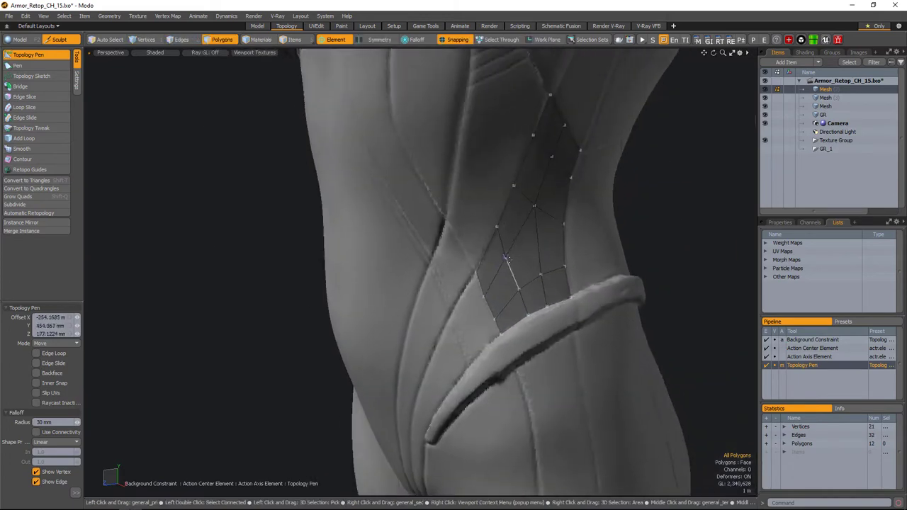
{"action": "left_click_drag", "start_coordinate": [507, 259], "coordinate": [458, 246], "text": "alt"}
- Cut extra edges through the isolated waist patch with Edge Slice and unhide the rest of the mesh
{"action": "key", "text": "c"}
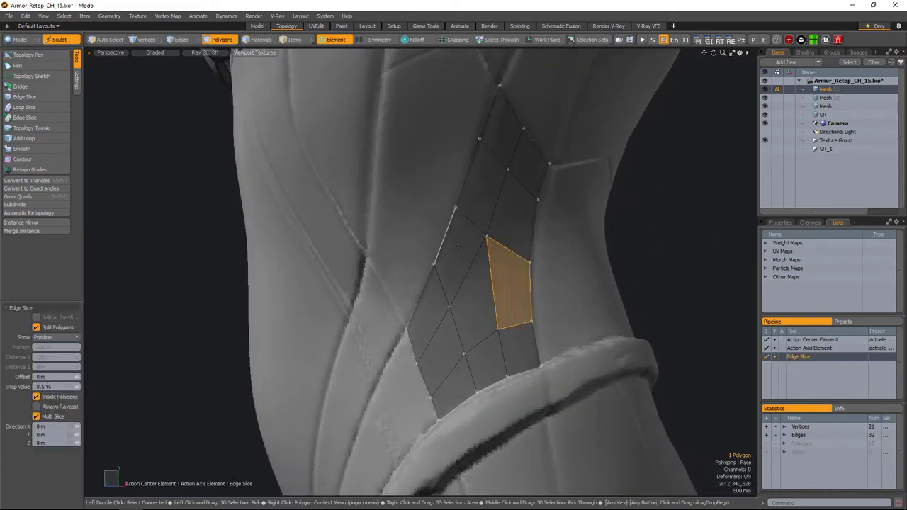
{"action": "key", "text": "2"}
{"action": "left_click", "coordinate": [458, 246]}
{"action": "scroll", "coordinate": [510, 291], "scroll_direction": "down", "scroll_amount": 3}
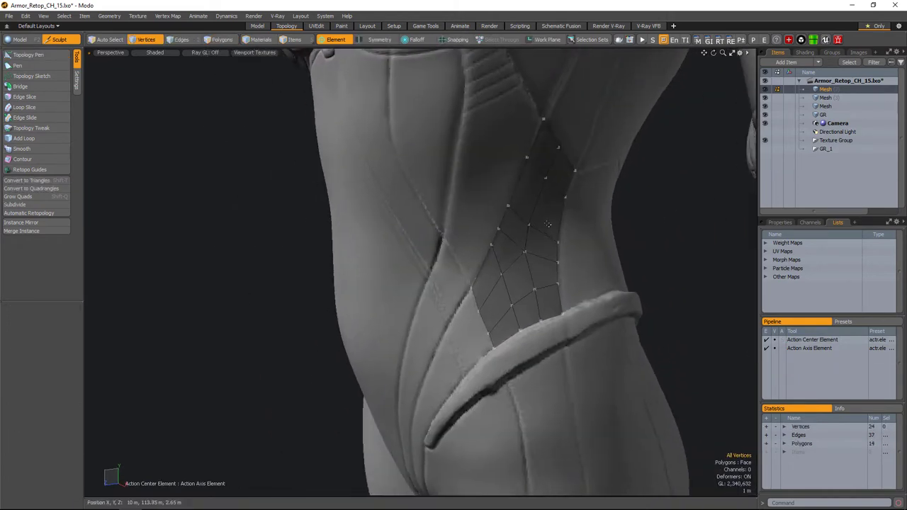
{"action": "left_click_drag", "start_coordinate": [510, 290], "coordinate": [496, 256], "text": "alt"}
{"action": "key", "text": "Escape"}
{"action": "scroll", "coordinate": [472, 261], "scroll_direction": "up", "scroll_amount": 4}
{"action": "key", "text": "Escape"}
{"action": "scroll", "coordinate": [524, 269], "scroll_direction": "down", "scroll_amount": 3}
{"action": "left_click_drag", "start_coordinate": [532, 282], "coordinate": [572, 284], "text": "alt"}
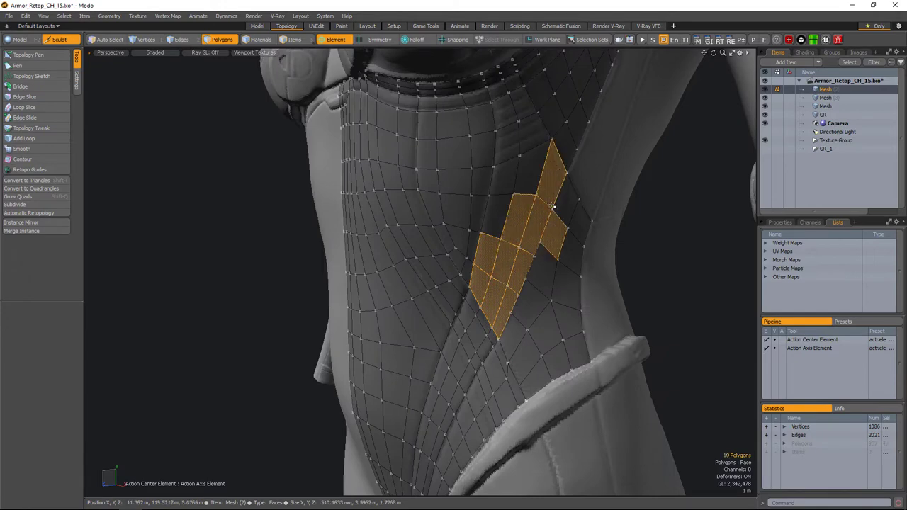
- Separate the side-waist and under-bust polygons from the front mesh along the sculpted seams
{"action": "left_click_drag", "start_coordinate": [519, 128], "coordinate": [522, 260], "text": "alt"}
{"action": "left_click_drag", "start_coordinate": [501, 215], "coordinate": [531, 254], "text": "alt"}
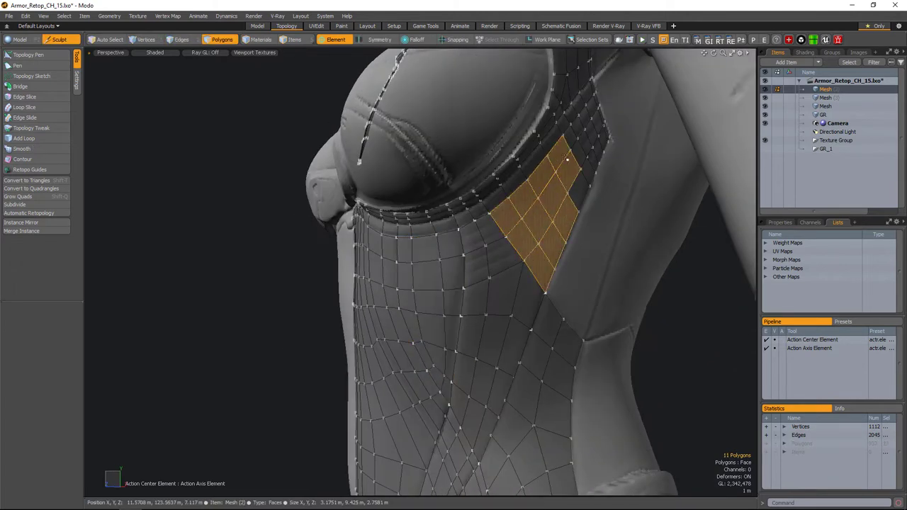
{"action": "left_click_drag", "start_coordinate": [567, 159], "coordinate": [519, 241], "text": "alt"}
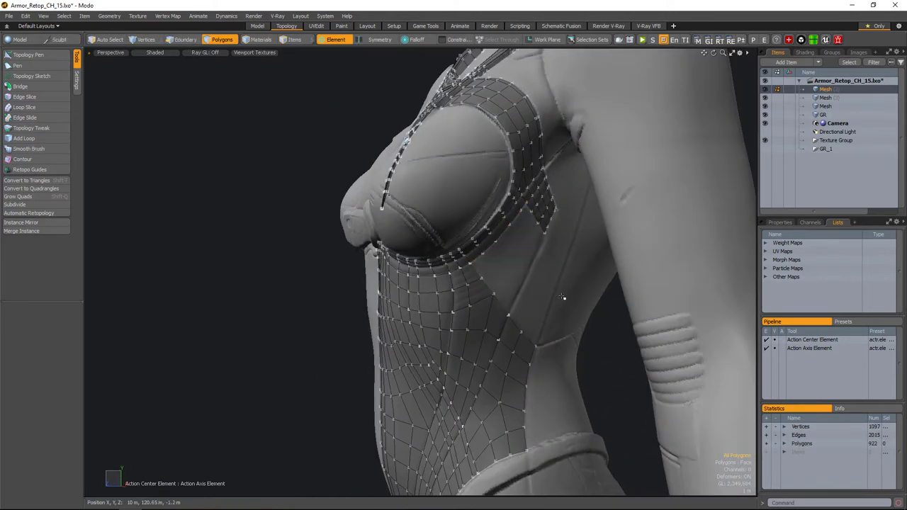
{"action": "left_click_drag", "start_coordinate": [578, 229], "coordinate": [477, 209], "text": "alt"}
{"action": "key", "text": "ctrl+z"}
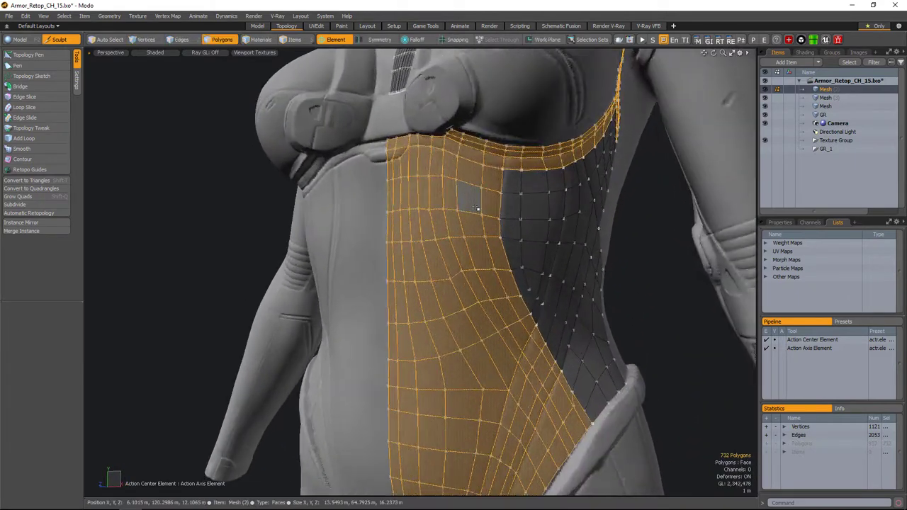
- Select the narrow polygon strip along the diagonal front seam down to the crotch and detach it
{"action": "left_click_drag", "start_coordinate": [520, 328], "coordinate": [498, 235], "text": "alt"}
{"action": "left_click_drag", "start_coordinate": [461, 285], "coordinate": [494, 256], "text": "alt"}
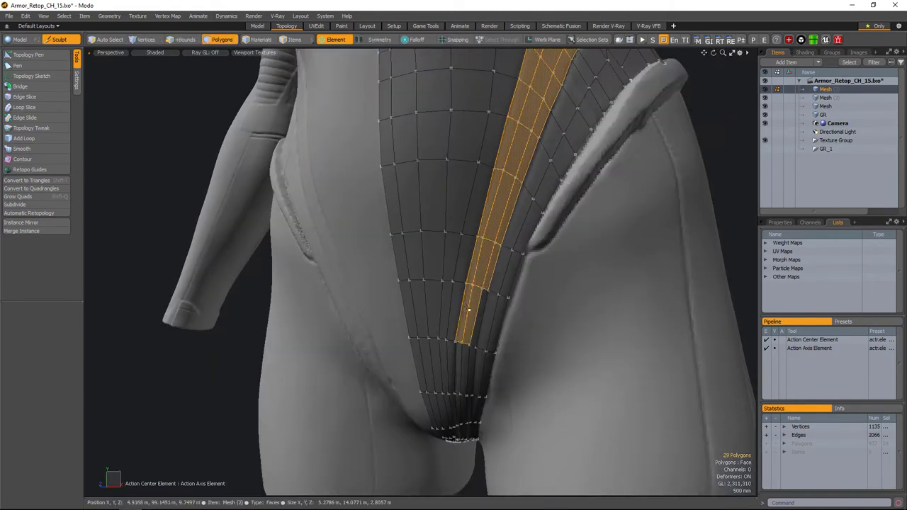
{"action": "left_click_drag", "start_coordinate": [468, 309], "coordinate": [512, 298], "text": "alt"}
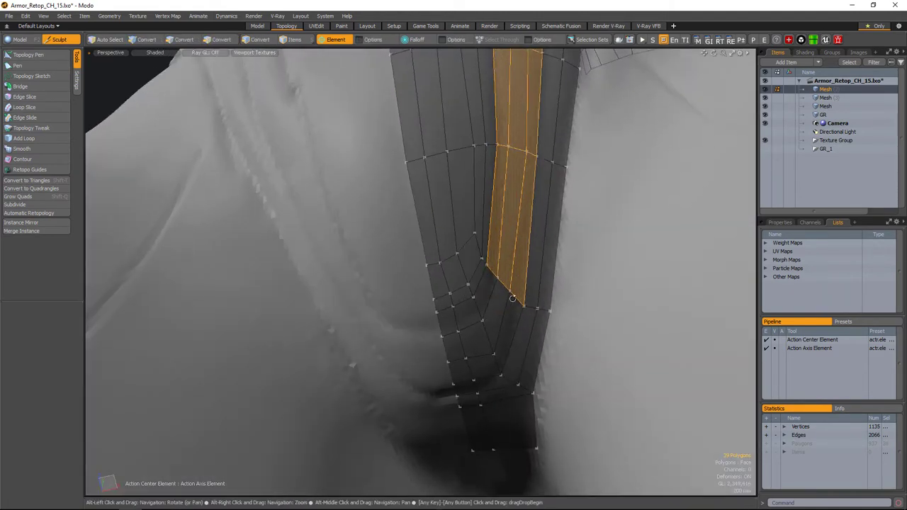
{"action": "left_click_drag", "start_coordinate": [494, 338], "coordinate": [424, 246], "text": "alt"}
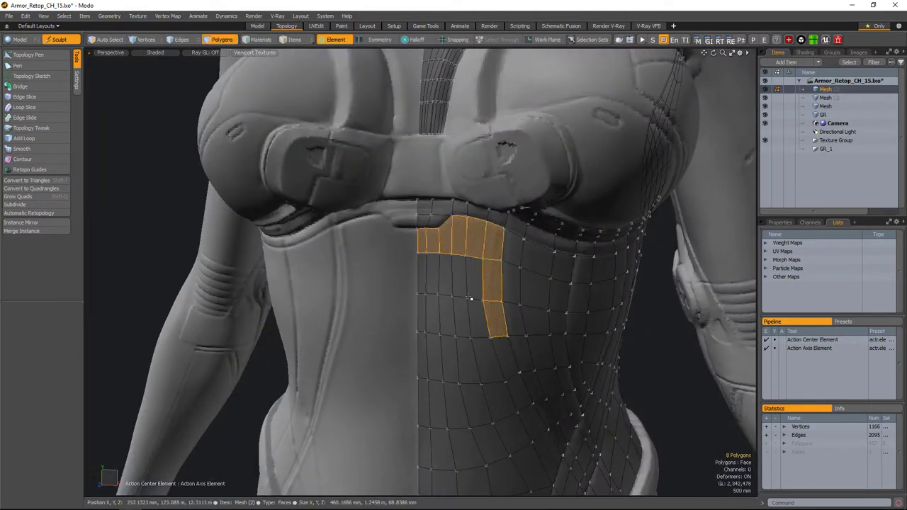
- Select the central abdomen panel's polygons from below the bust down to the crotch
{"action": "left_click_drag", "start_coordinate": [502, 366], "coordinate": [504, 260], "text": "alt"}
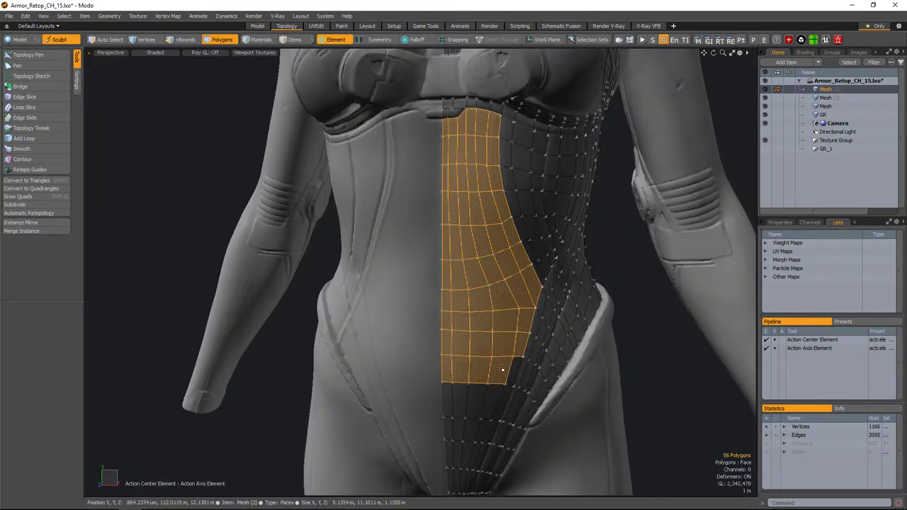
{"action": "left_click_drag", "start_coordinate": [487, 400], "coordinate": [436, 236], "text": "alt"}
{"action": "left_click_drag", "start_coordinate": [446, 343], "coordinate": [480, 221], "text": "alt"}
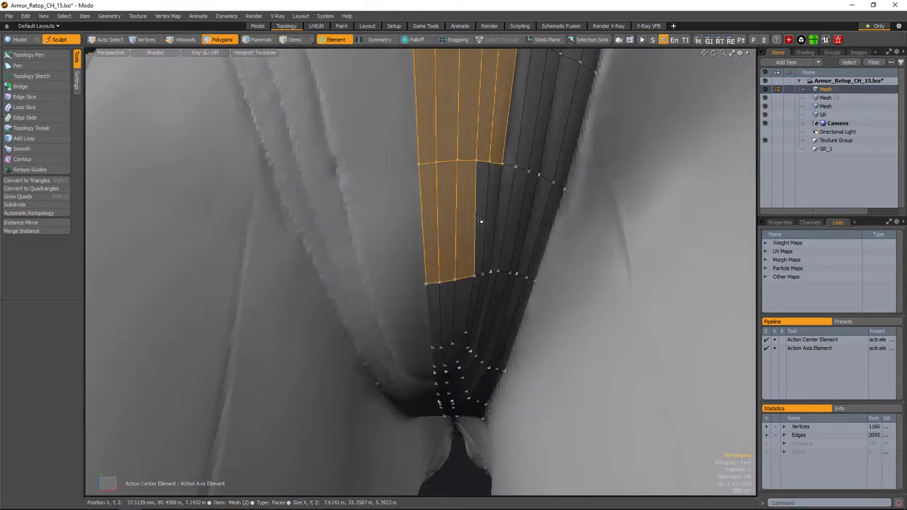
{"action": "left_click_drag", "start_coordinate": [464, 340], "coordinate": [492, 324], "text": "alt"}
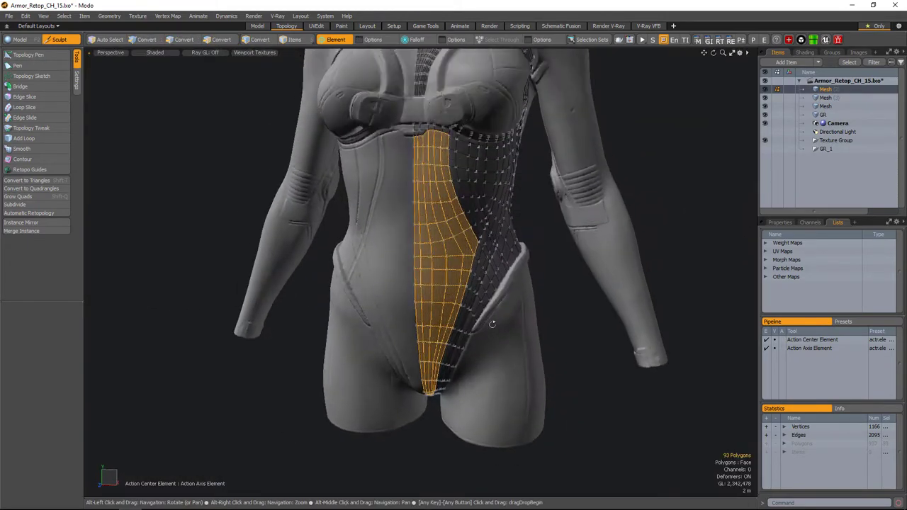
- Start a row of Topology Pen quads on the side torso panel, just above the waist seam
{"action": "left_click_drag", "start_coordinate": [567, 306], "coordinate": [474, 304], "text": "alt"}
{"action": "scroll", "coordinate": [474, 304], "scroll_direction": "up", "scroll_amount": 5}
{"action": "left_click", "coordinate": [29, 55]}
{"action": "scroll", "coordinate": [425, 284], "scroll_direction": "up", "scroll_amount": 3}
{"action": "left_click", "coordinate": [415, 268]}
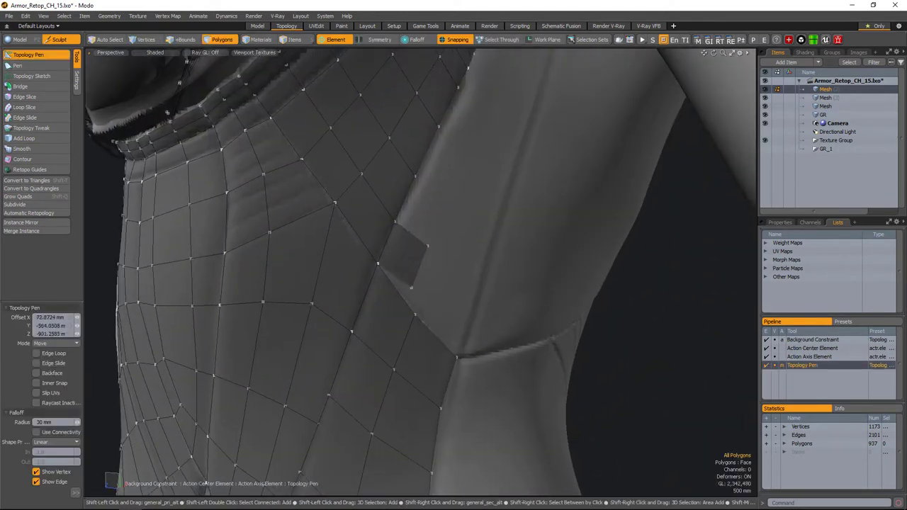
{"action": "left_click", "coordinate": [476, 296]}
- Continue the side torso quads upward beside the diagonal crease to the lower corner of the ribbed patch
{"action": "left_click_drag", "start_coordinate": [476, 296], "coordinate": [287, 78], "text": "alt"}
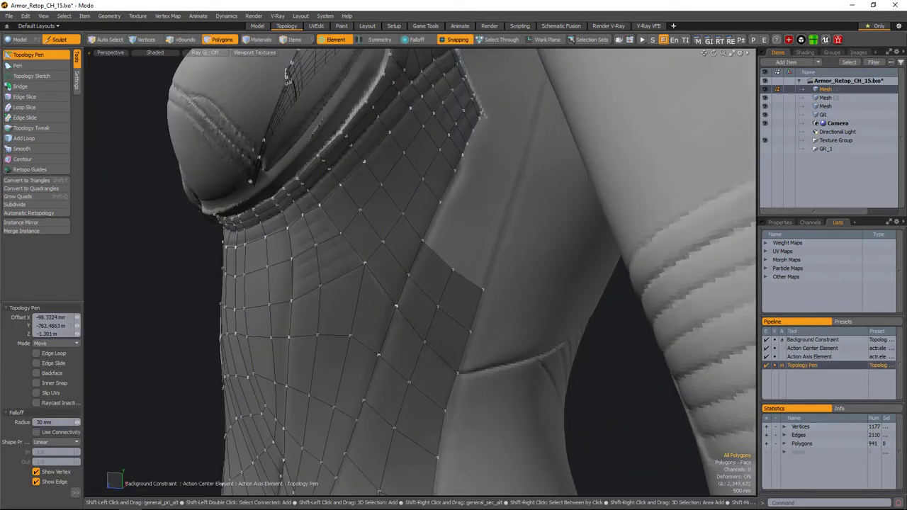
{"action": "left_click_drag", "start_coordinate": [395, 306], "coordinate": [476, 289], "text": "alt"}
{"action": "left_click", "coordinate": [475, 289]}
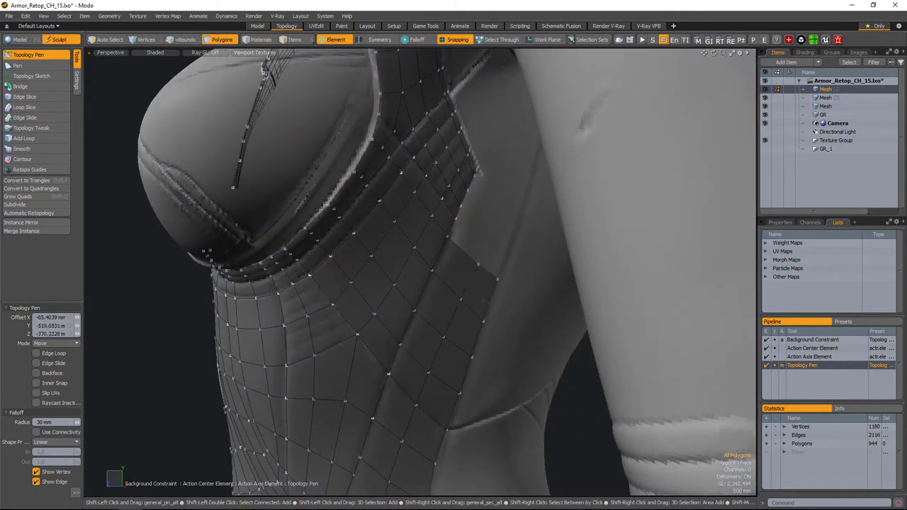
{"action": "scroll", "coordinate": [465, 240], "scroll_direction": "up", "scroll_amount": 2}
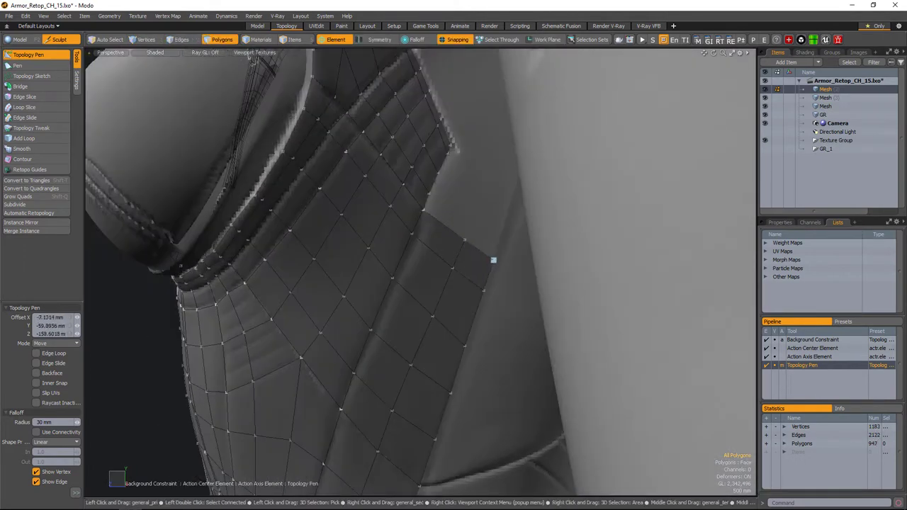
{"action": "left_click_drag", "start_coordinate": [435, 272], "coordinate": [399, 282], "text": "alt"}
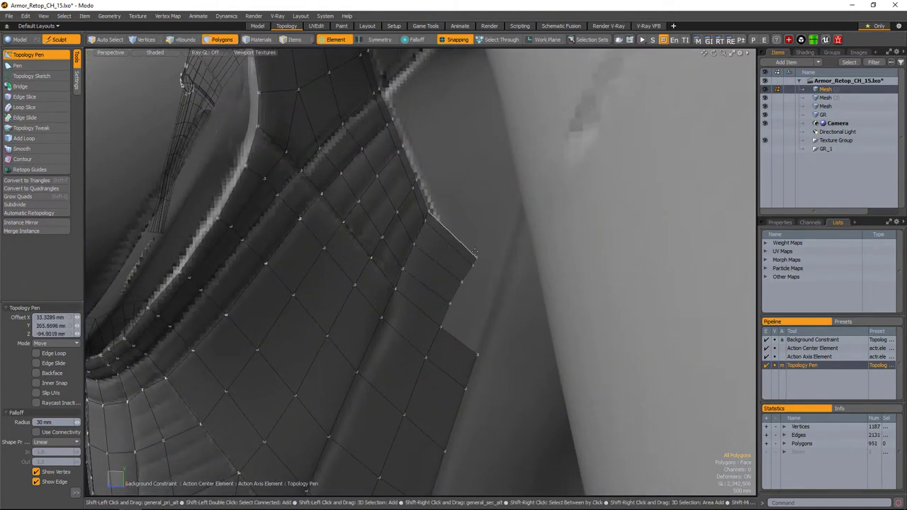
- Build quads from the ribbed patch's outer edge around the armpit and down towards the side torso strip
{"action": "left_click_drag", "start_coordinate": [479, 226], "coordinate": [466, 282], "text": "alt"}
{"action": "left_click", "coordinate": [479, 241]}
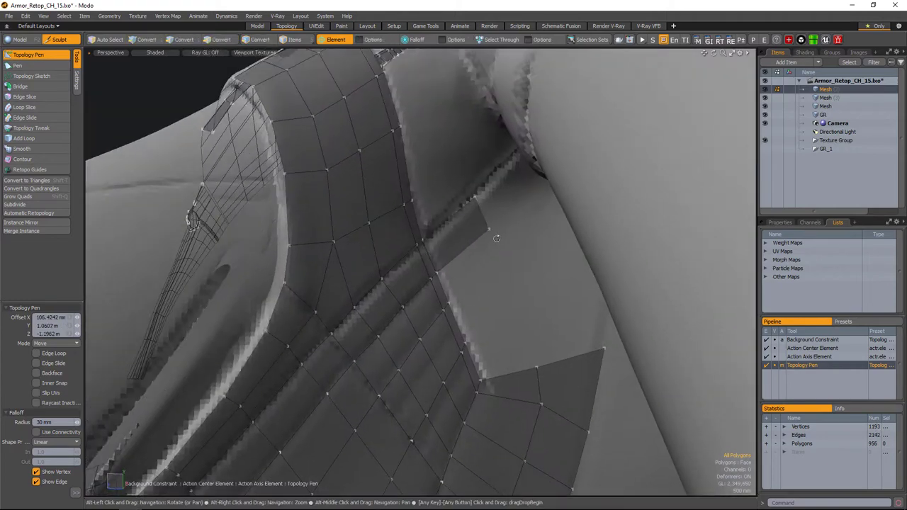
{"action": "left_click_drag", "start_coordinate": [497, 238], "coordinate": [469, 235], "text": "alt"}
{"action": "left_click", "coordinate": [492, 248]}
{"action": "left_click_drag", "start_coordinate": [522, 221], "coordinate": [557, 192], "text": "alt"}
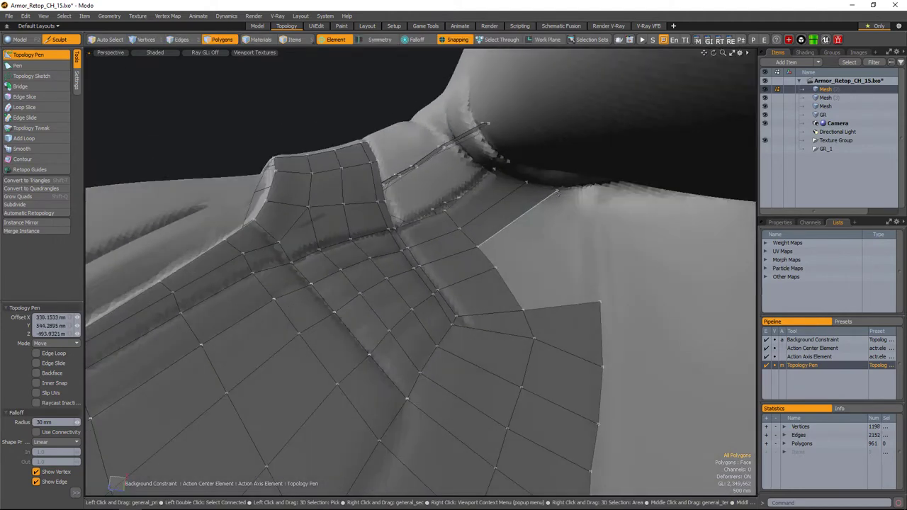
{"action": "left_click_drag", "start_coordinate": [564, 230], "coordinate": [478, 247], "text": "alt"}
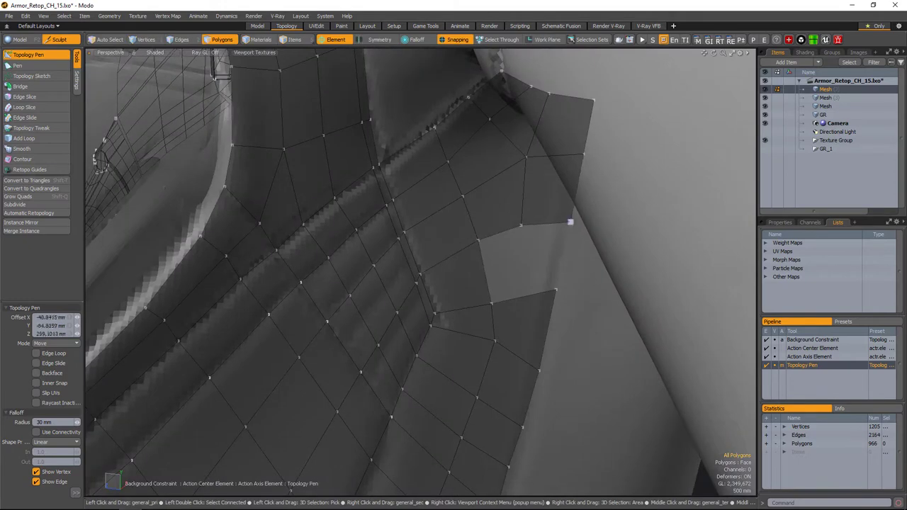
{"action": "left_click_drag", "start_coordinate": [548, 253], "coordinate": [505, 245], "text": "alt"}
- Close the remaining gap below the armpit and slide the two neighbouring edges near the upper seam with Edge Slide
{"action": "key", "text": "2"}
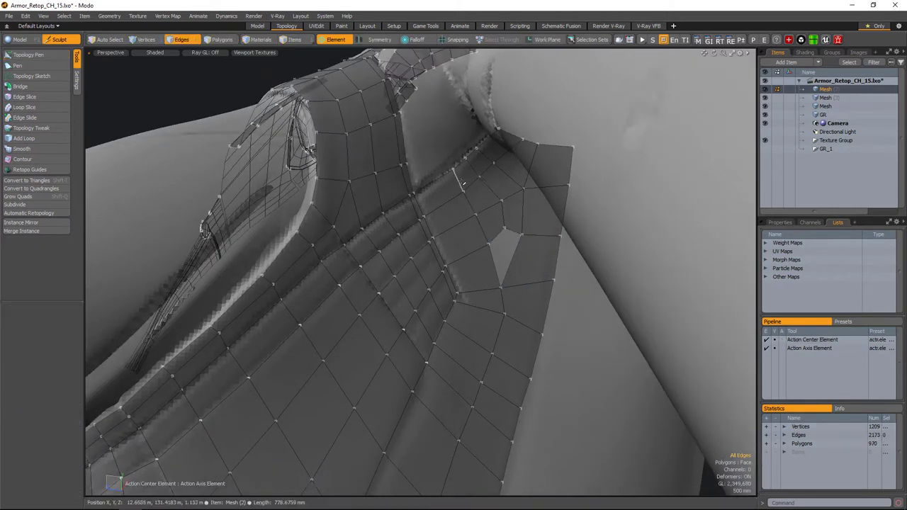
{"action": "left_click_drag", "start_coordinate": [548, 275], "coordinate": [482, 173], "text": "alt"}
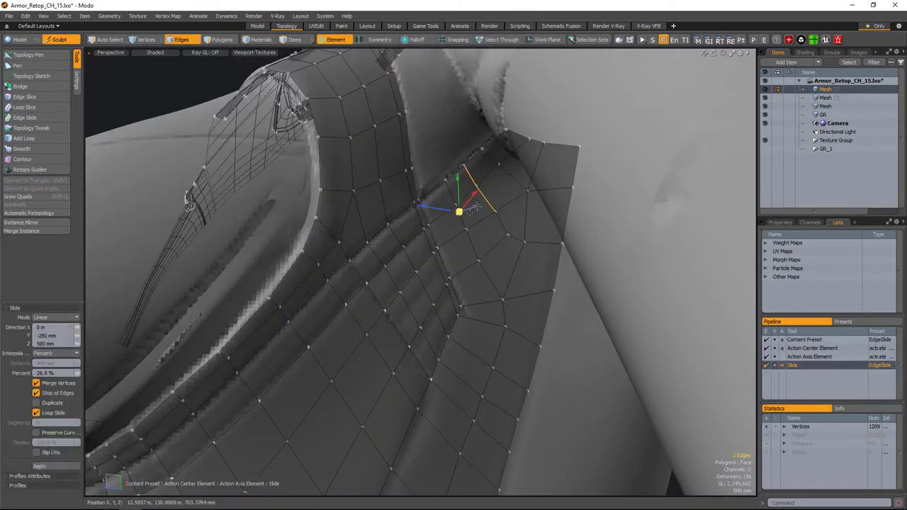
{"action": "left_click_drag", "start_coordinate": [470, 208], "coordinate": [520, 183], "text": "alt"}
- Adjust the side panel's border vertices below the armpit and convert the mesh to subdivision polygons
{"action": "key", "text": "1"}
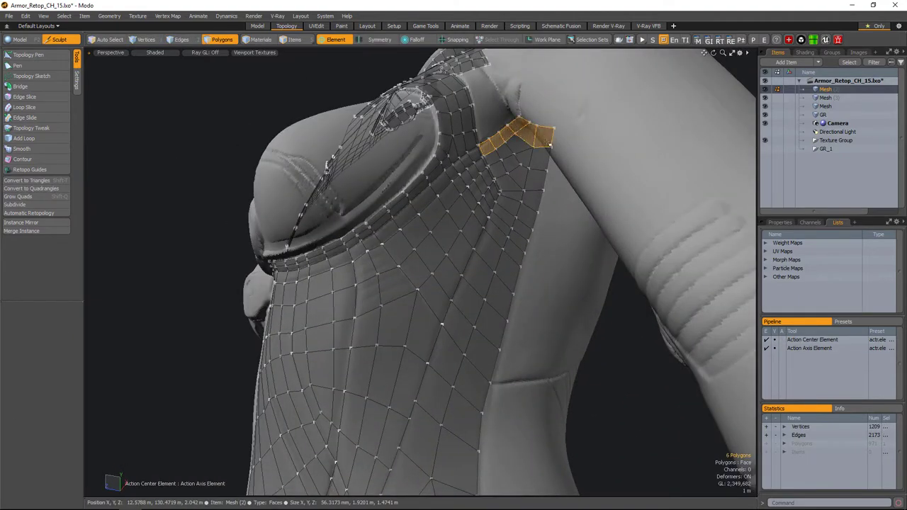
{"action": "left_click_drag", "start_coordinate": [509, 252], "coordinate": [523, 294], "text": "alt"}
{"action": "key", "text": "1"}
{"action": "left_click", "coordinate": [522, 225]}
{"action": "key", "text": "w"}
{"action": "key", "text": "q"}
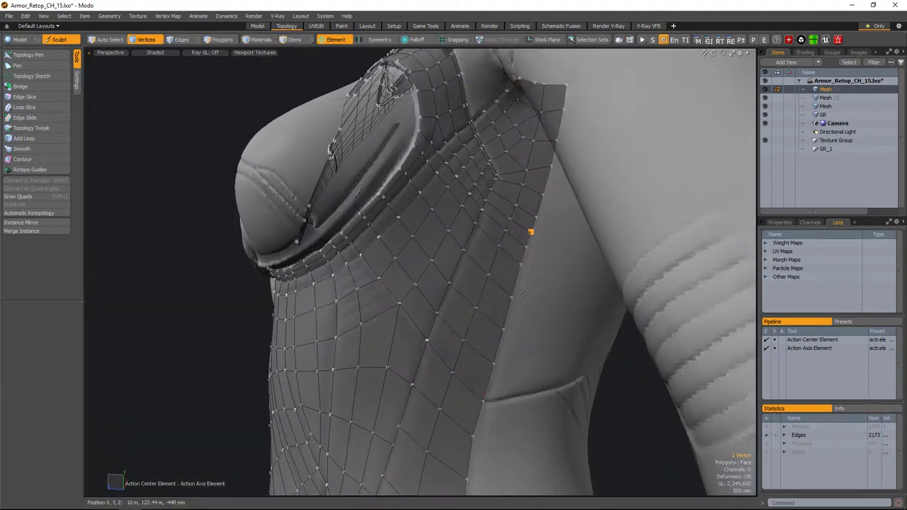
{"action": "right_click_drag", "start_coordinate": [527, 249], "coordinate": [482, 261], "text": "alt"}
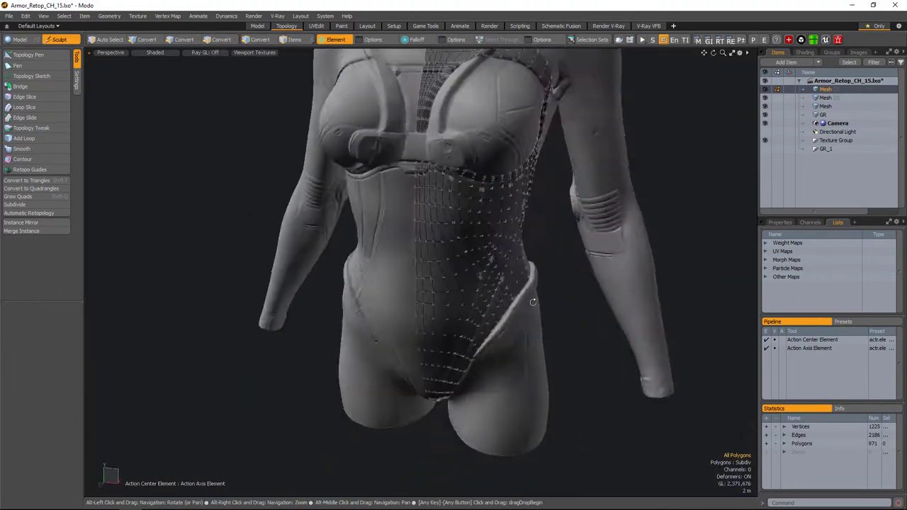
{"action": "left_click_drag", "start_coordinate": [482, 261], "coordinate": [523, 247], "text": "alt"}
- Isolate the curved back panel and add a Loop Slice at 94% along its inner border
{"action": "key", "text": "3"}
{"action": "key", "text": "shift+h"}
{"action": "key", "text": "alt+c"}
{"action": "left_click_drag", "start_coordinate": [466, 227], "coordinate": [354, 245], "text": "alt"}
{"action": "scroll", "coordinate": [421, 272], "scroll_direction": "up", "scroll_amount": 5}
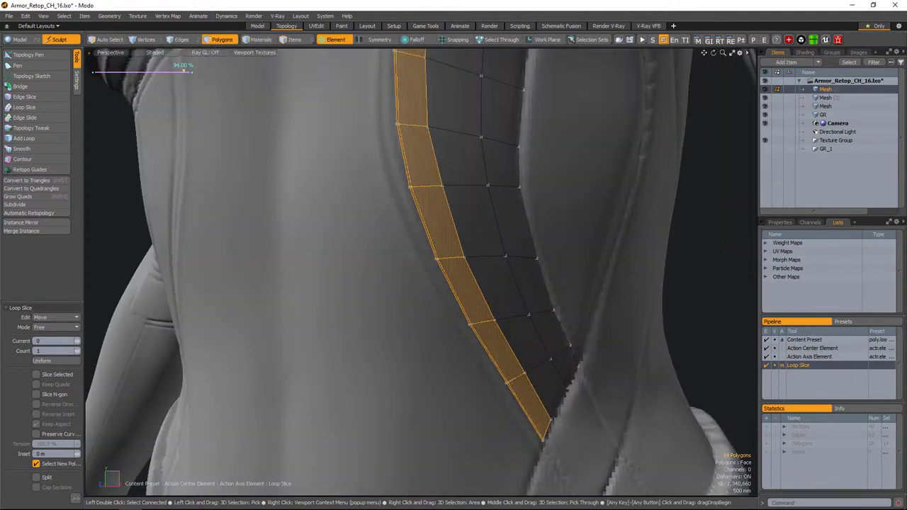
- Add Loop Slices along the curved panel's remaining borders and convert the panel to subdivision polygons
{"action": "left_click_drag", "start_coordinate": [453, 241], "coordinate": [457, 199], "text": "alt"}
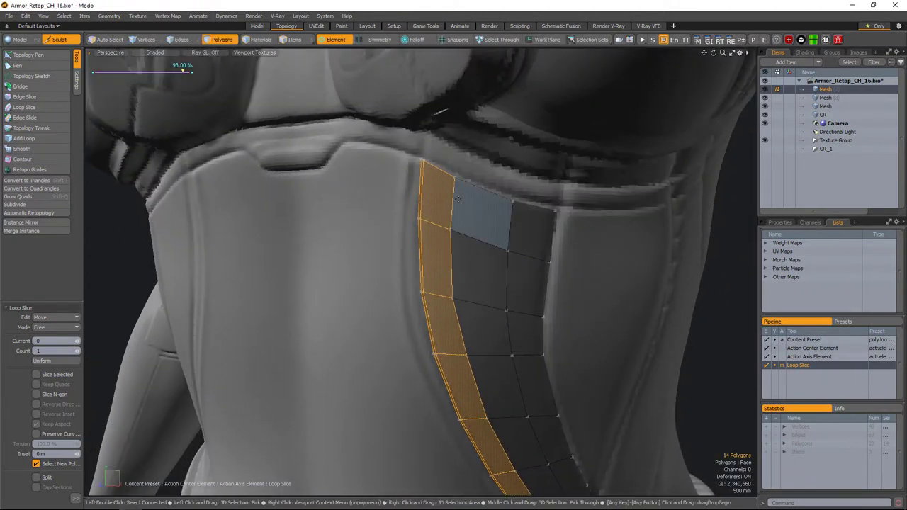
{"action": "left_click_drag", "start_coordinate": [489, 241], "coordinate": [513, 243], "text": "alt"}
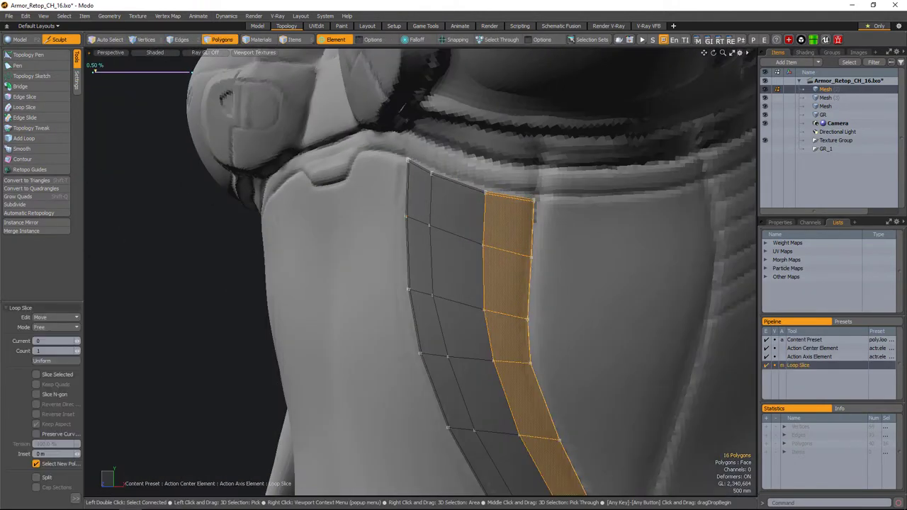
{"action": "left_click_drag", "start_coordinate": [425, 312], "coordinate": [462, 314], "text": "alt"}
{"action": "key", "text": "space"}
{"action": "scroll", "coordinate": [522, 314], "scroll_direction": "down", "scroll_amount": 5}
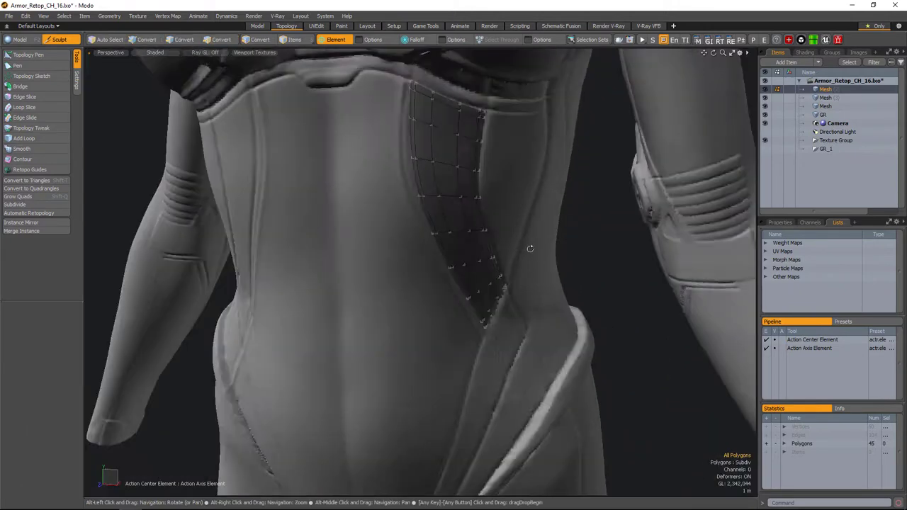
- Add border loops to the neighbouring tapered waist panel and fit it to the surrounding seams with Sculpt Move
{"action": "left_click_drag", "start_coordinate": [531, 247], "coordinate": [539, 261], "text": "alt"}
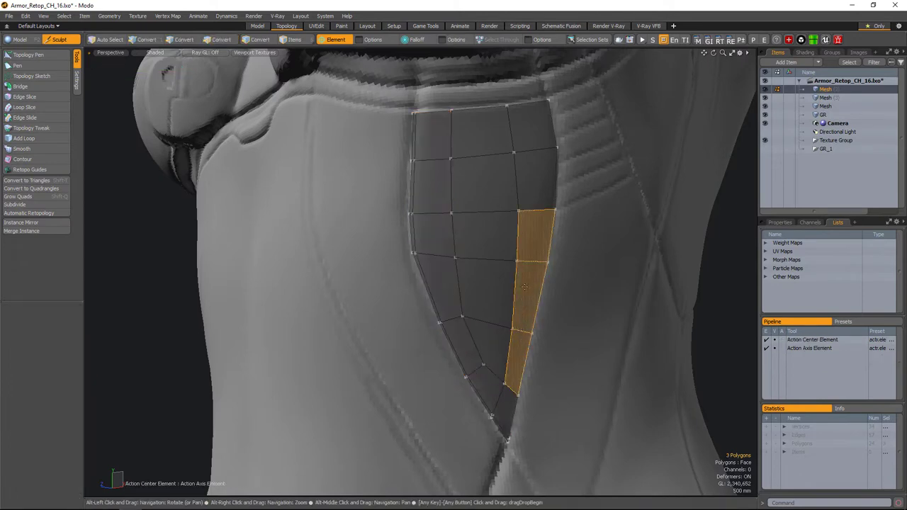
{"action": "left_click_drag", "start_coordinate": [447, 146], "coordinate": [448, 246], "text": "alt"}
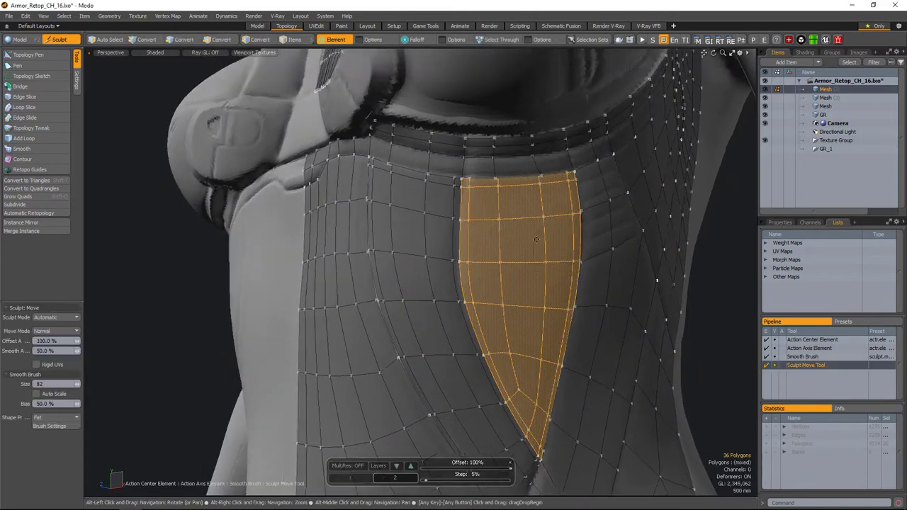
{"action": "scroll", "coordinate": [487, 272], "scroll_direction": "up", "scroll_amount": 5}
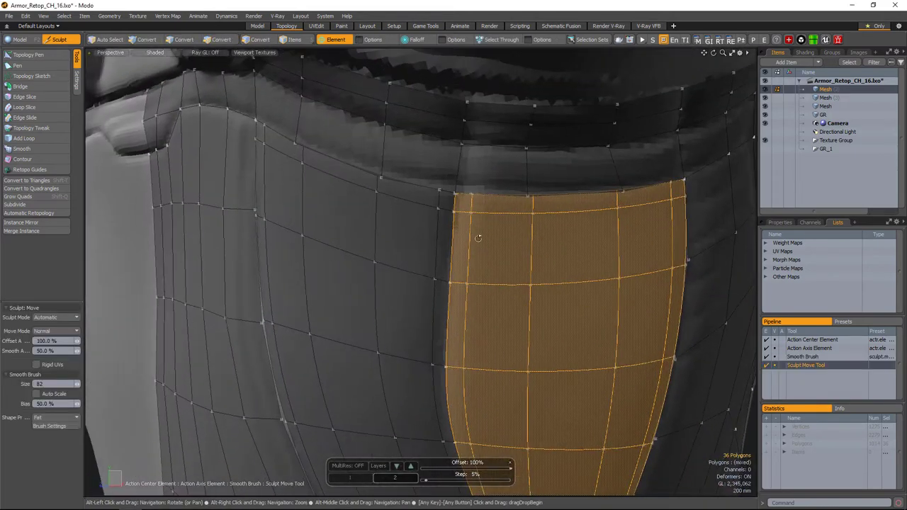
{"action": "mouse_move", "coordinate": [469, 231]}
{"action": "left_mouse_down", "text": "alt"}
{"action": "mouse_move", "coordinate": [443, 197]}
{"action": "mouse_move", "coordinate": [486, 344]}
{"action": "mouse_move", "coordinate": [470, 324]}
{"action": "mouse_move", "coordinate": [491, 307]}
{"action": "mouse_move", "coordinate": [468, 313]}
{"action": "left_mouse_up", "text": "alt"}
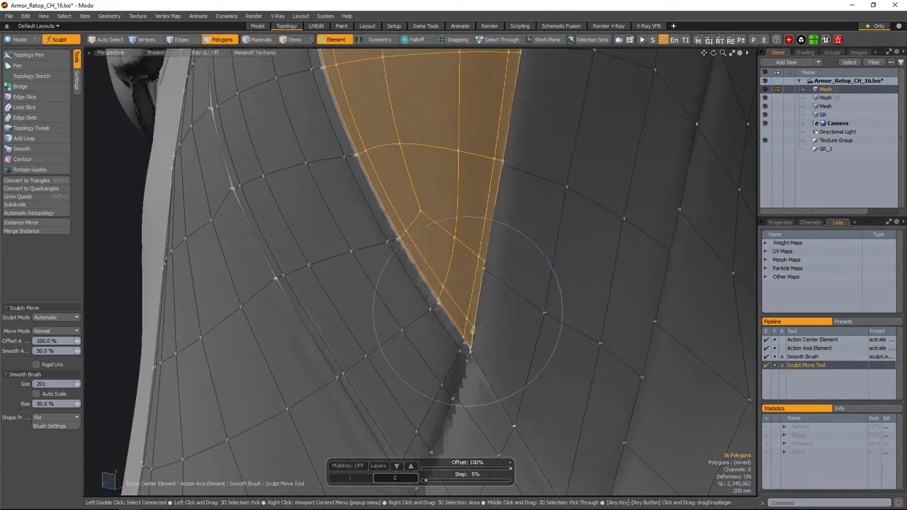
{"action": "mouse_move", "coordinate": [479, 273]}
{"action": "left_mouse_down", "text": "alt"}
{"action": "mouse_move", "coordinate": [516, 317]}
{"action": "mouse_move", "coordinate": [496, 253]}
{"action": "mouse_move", "coordinate": [516, 232]}
{"action": "mouse_move", "coordinate": [522, 144]}
{"action": "mouse_move", "coordinate": [440, 227]}
{"action": "left_mouse_up", "text": "alt"}
- Adjust the tapered panel's upper corners and lower tip along the seam with Transform and Edge Slide
{"action": "key", "text": "2"}
{"action": "left_click", "coordinate": [429, 225]}
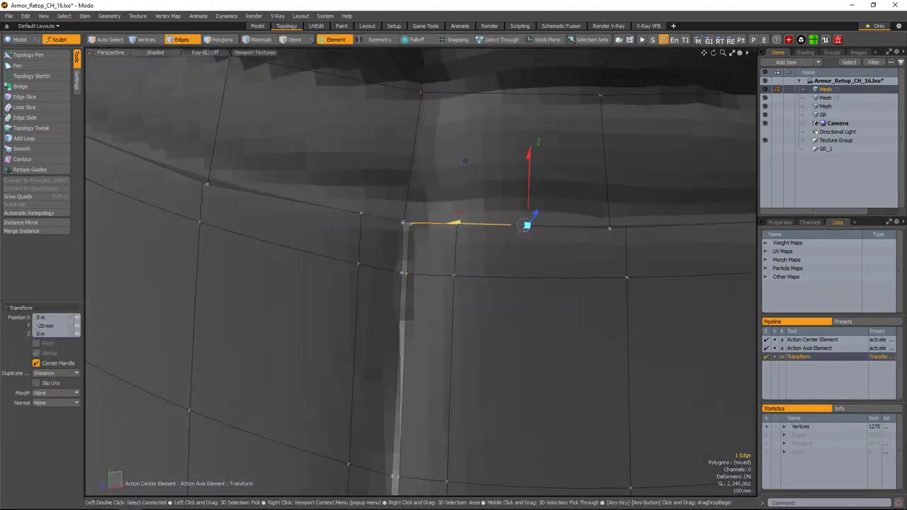
{"action": "left_click_drag", "start_coordinate": [526, 226], "coordinate": [563, 197], "text": "alt"}
{"action": "key", "text": "Escape"}
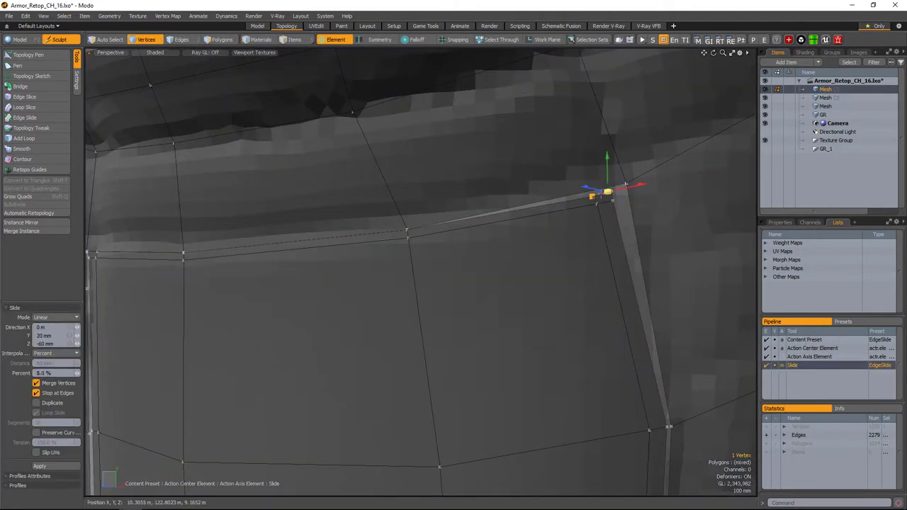
{"action": "left_click_drag", "start_coordinate": [468, 234], "coordinate": [440, 205], "text": "alt"}
{"action": "key", "text": "Escape"}
{"action": "scroll", "coordinate": [470, 295], "scroll_direction": "up", "scroll_amount": 5}
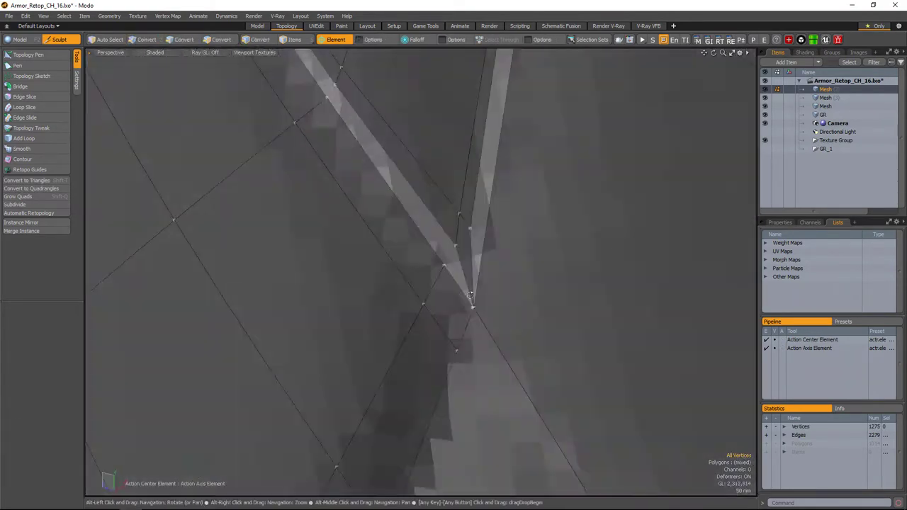
{"action": "key", "text": "y"}
{"action": "left_click_drag", "start_coordinate": [472, 282], "coordinate": [499, 243], "text": "alt"}
- Isolate the adjoining side panel with the ribbed top and add a Loop Slice close to its front border
{"action": "key", "text": "3"}
{"action": "scroll", "coordinate": [485, 289], "scroll_direction": "down", "scroll_amount": 5}
{"action": "scroll", "coordinate": [483, 301], "scroll_direction": "up", "scroll_amount": 3}
{"action": "scroll", "coordinate": [483, 301], "scroll_direction": "down", "scroll_amount": 6}
{"action": "key", "text": "Escape"}
{"action": "scroll", "coordinate": [425, 265], "scroll_direction": "up", "scroll_amount": 4}
{"action": "double_click", "coordinate": [499, 244]}
{"action": "key", "text": "alt+c"}
{"action": "left_click", "coordinate": [447, 220]}
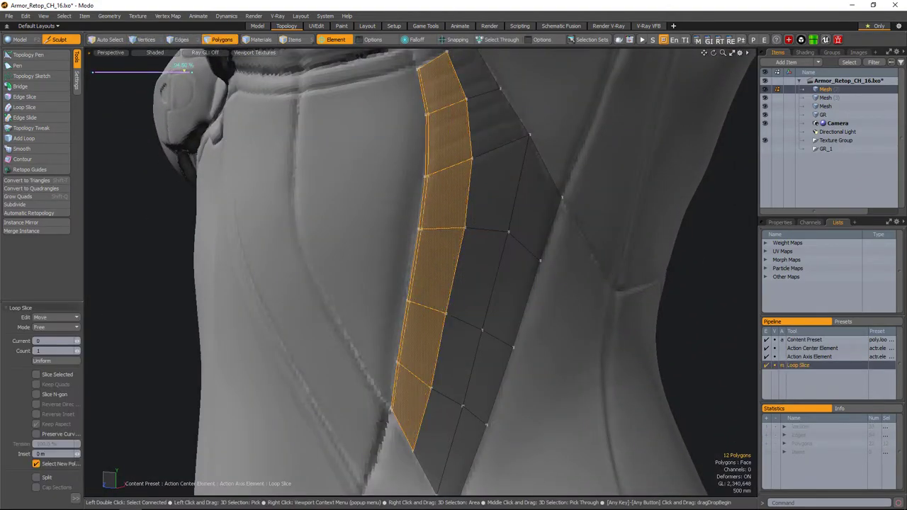
- Slide the vertices at the isolated side panel's pointed lower end along their edges
{"action": "double_click", "coordinate": [496, 284]}
{"action": "key", "text": "space"}
{"action": "left_click_drag", "start_coordinate": [496, 284], "coordinate": [470, 277], "text": "alt"}
{"action": "key", "text": "space"}
{"action": "key", "text": "space"}
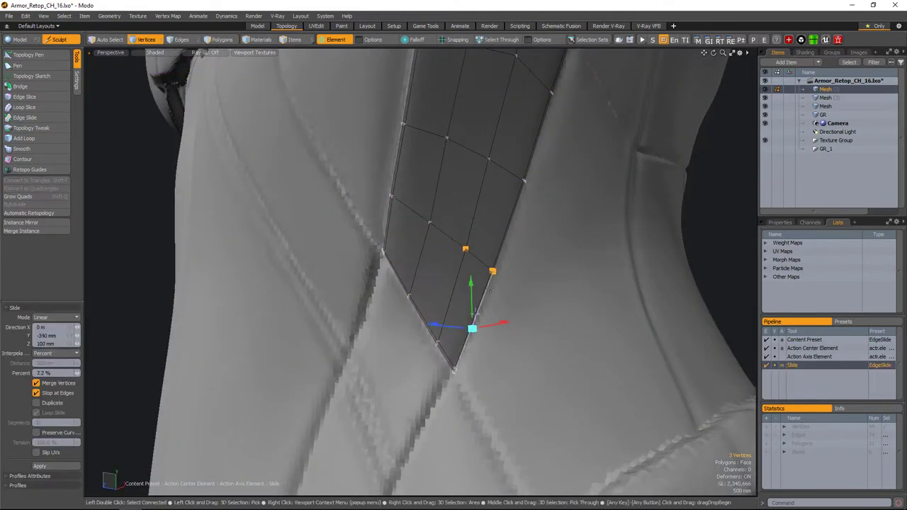
{"action": "left_click_drag", "start_coordinate": [467, 322], "coordinate": [458, 305], "text": "alt"}
- Cut an Edge Slice at 7% by the side panel's rear corner and convert the panel to subdivision polygons
{"action": "key", "text": "alt+c"}
{"action": "scroll", "coordinate": [411, 211], "scroll_direction": "up", "scroll_amount": 6}
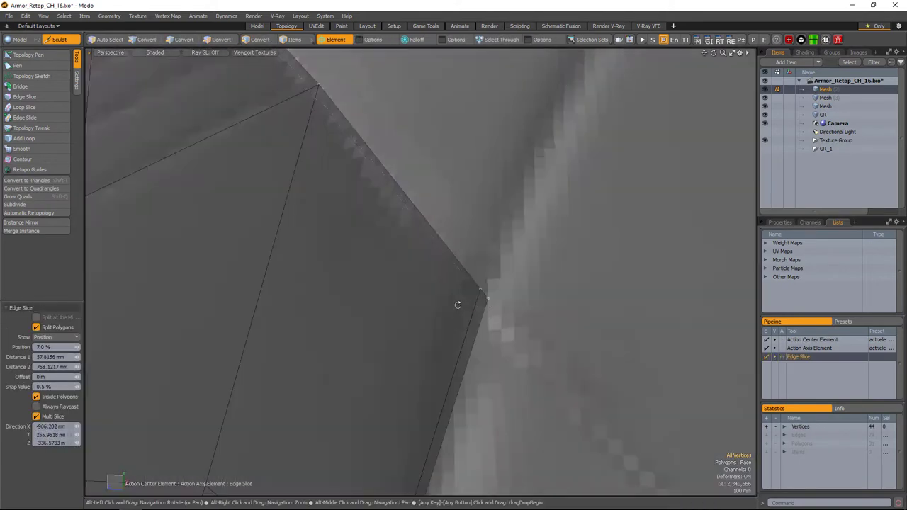
{"action": "left_click", "coordinate": [487, 300]}
{"action": "key", "text": "space"}
{"action": "scroll", "coordinate": [446, 300], "scroll_direction": "down", "scroll_amount": 3}
{"action": "scroll", "coordinate": [489, 270], "scroll_direction": "down", "scroll_amount": 6}
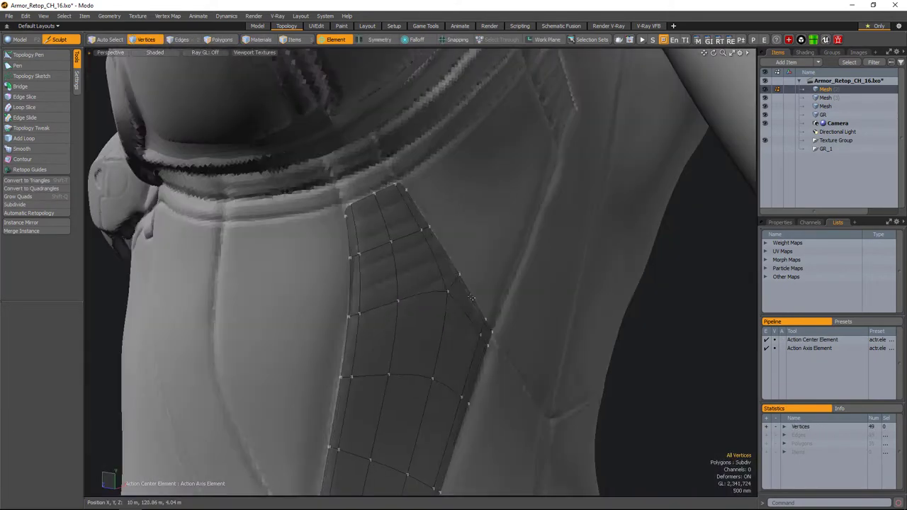
- Add a Loop Slice at 2% along the side panel's top border and select the whole panel in the full mesh
{"action": "key", "text": "3"}
{"action": "left_click_drag", "start_coordinate": [397, 234], "coordinate": [454, 305]}
{"action": "scroll", "coordinate": [454, 305], "scroll_direction": "up", "scroll_amount": 5}
{"action": "key", "text": "alt+c"}
{"action": "scroll", "coordinate": [461, 238], "scroll_direction": "down", "scroll_amount": 6}
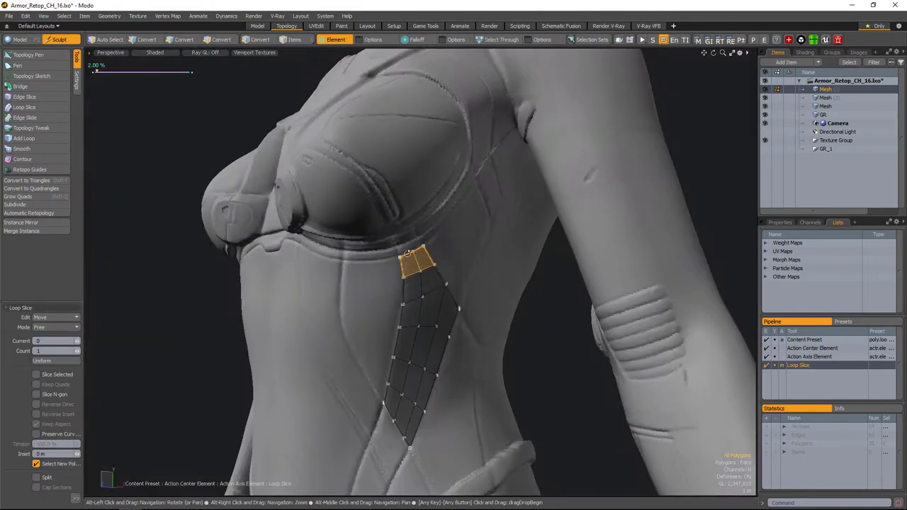
{"action": "key", "text": "space"}
{"action": "left_click_drag", "start_coordinate": [489, 270], "coordinate": [513, 298], "text": "alt"}
{"action": "scroll", "coordinate": [479, 282], "scroll_direction": "up", "scroll_amount": 6}
{"action": "double_click", "coordinate": [483, 263]}
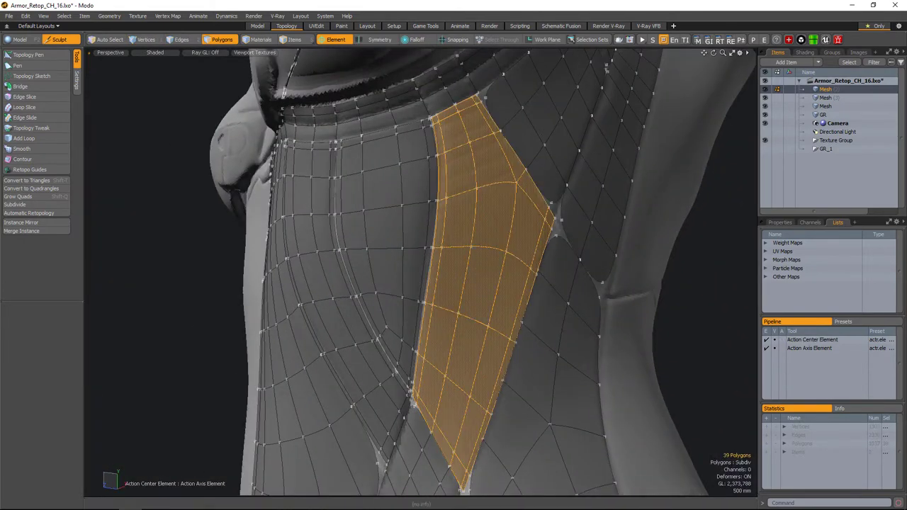
- Isolate the next waist panel above the hip rim and add a Loop Slice at 2% along its rear border
{"action": "scroll", "coordinate": [475, 259], "scroll_direction": "up", "scroll_amount": 5}
{"action": "mouse_move", "coordinate": [468, 252]}
{"action": "left_mouse_down", "text": "alt"}
{"action": "mouse_move", "coordinate": [454, 228]}
{"action": "mouse_move", "coordinate": [443, 275]}
{"action": "mouse_move", "coordinate": [459, 255]}
{"action": "mouse_move", "coordinate": [454, 234]}
{"action": "mouse_move", "coordinate": [468, 227]}
{"action": "left_mouse_up", "text": "alt"}
{"action": "scroll", "coordinate": [436, 273], "scroll_direction": "up", "scroll_amount": 4}
{"action": "scroll", "coordinate": [434, 278], "scroll_direction": "down", "scroll_amount": 3}
{"action": "scroll", "coordinate": [454, 273], "scroll_direction": "down", "scroll_amount": 3}
{"action": "key", "text": "space"}
{"action": "scroll", "coordinate": [467, 270], "scroll_direction": "up", "scroll_amount": 2}
{"action": "scroll", "coordinate": [459, 255], "scroll_direction": "down", "scroll_amount": 3}
{"action": "scroll", "coordinate": [454, 244], "scroll_direction": "up", "scroll_amount": 4}
{"action": "key", "text": "alt+c"}
{"action": "scroll", "coordinate": [468, 226], "scroll_direction": "up", "scroll_amount": 3}
{"action": "scroll", "coordinate": [474, 265], "scroll_direction": "down", "scroll_amount": 2}
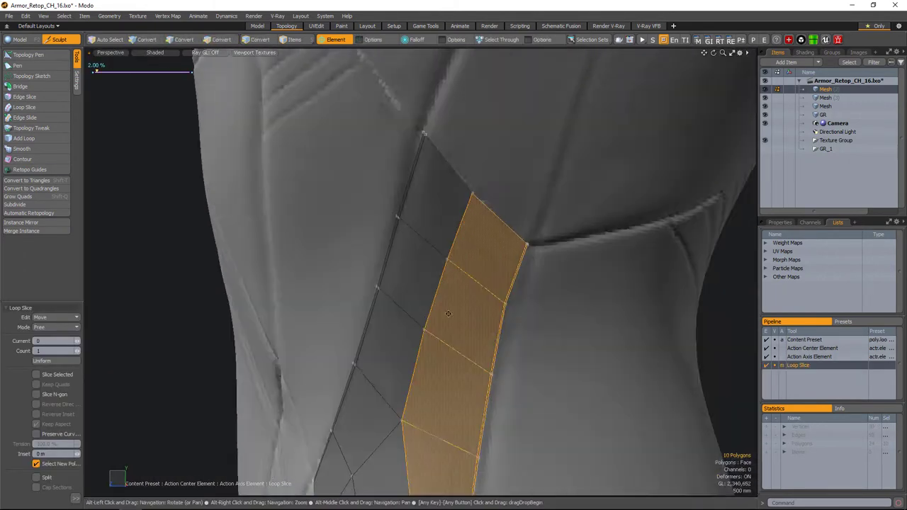
- Add a Loop Slice at 2.5% across the waist panel's lower end and fit the panel with Sculpt Move
{"action": "key", "text": "ctrl+z"}
{"action": "scroll", "coordinate": [475, 265], "scroll_direction": "up", "scroll_amount": 5}
{"action": "scroll", "coordinate": [461, 246], "scroll_direction": "down", "scroll_amount": 3}
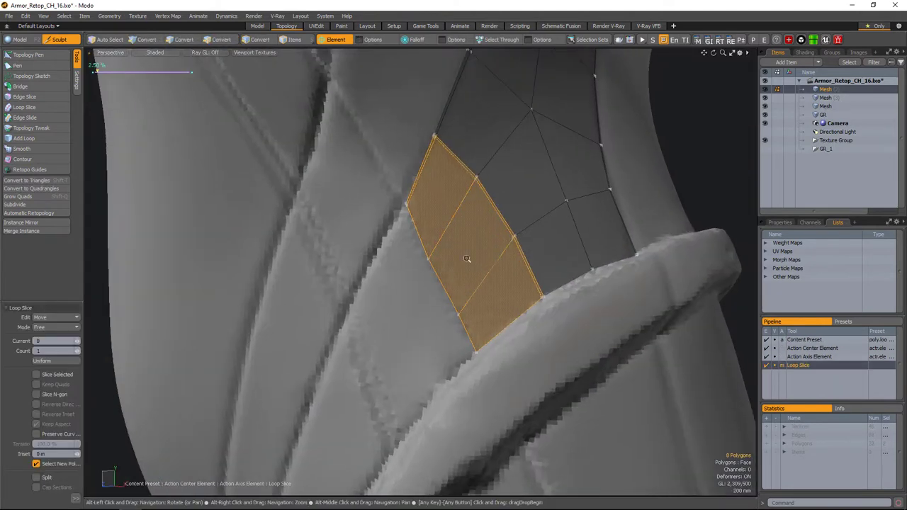
{"action": "scroll", "coordinate": [489, 248], "scroll_direction": "up", "scroll_amount": 5}
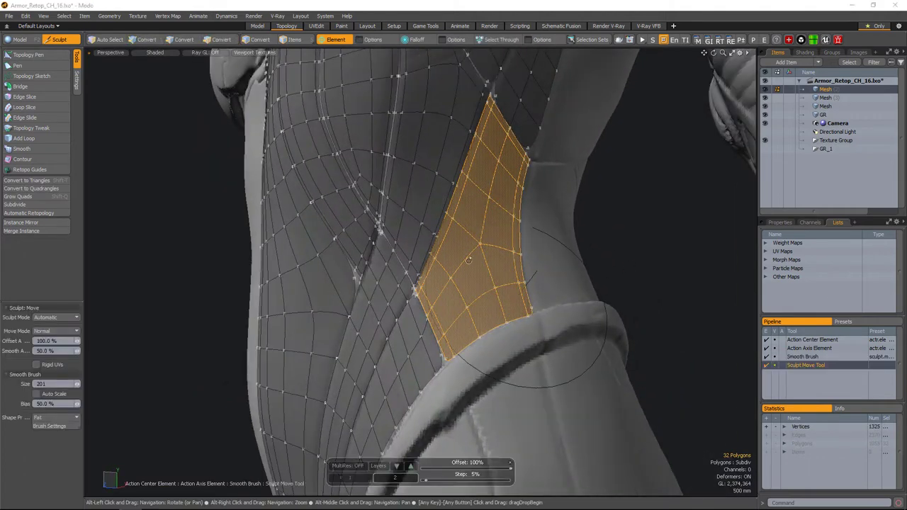
{"action": "right_click_drag", "start_coordinate": [469, 261], "coordinate": [392, 298], "text": "alt"}
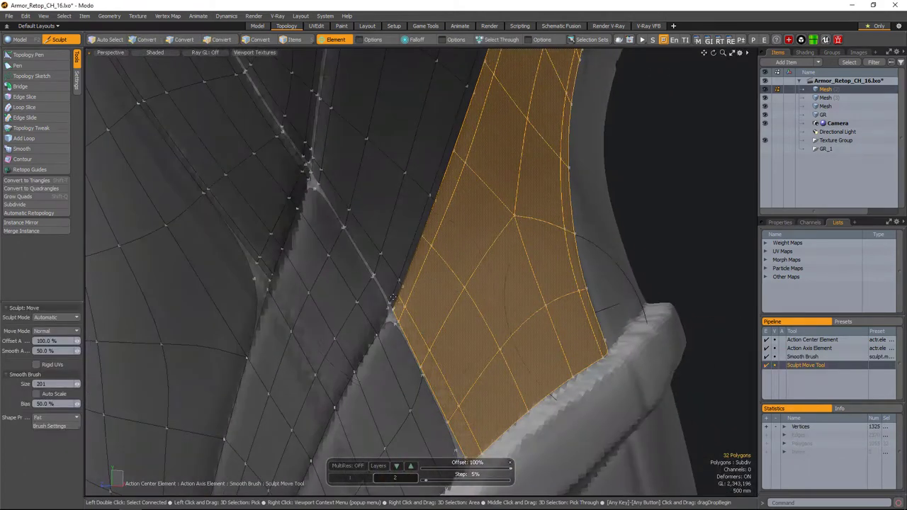
{"action": "left_click_drag", "start_coordinate": [401, 296], "coordinate": [470, 213], "text": "alt"}
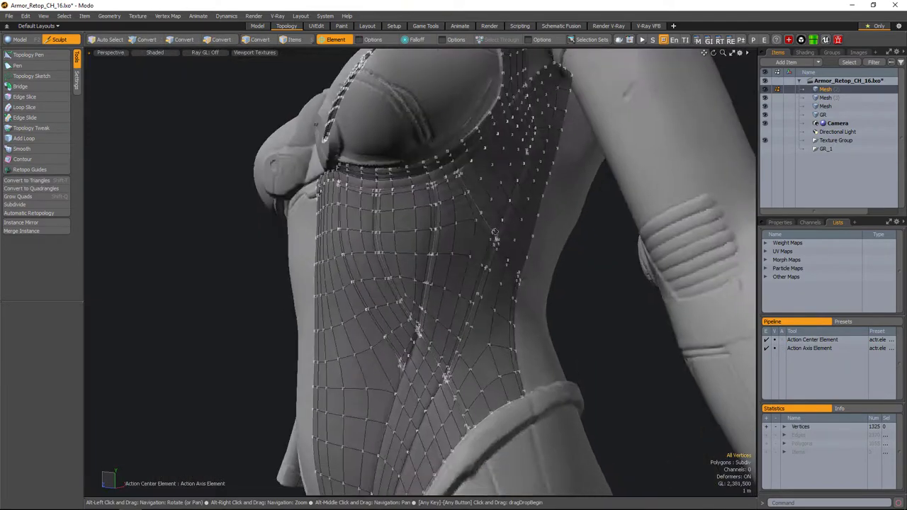
- Isolate the diamond-shaped panel below the breast and add a Loop Slice at 97.5% along its lower front border
{"action": "right_click_drag", "start_coordinate": [495, 234], "coordinate": [525, 255], "text": "alt"}
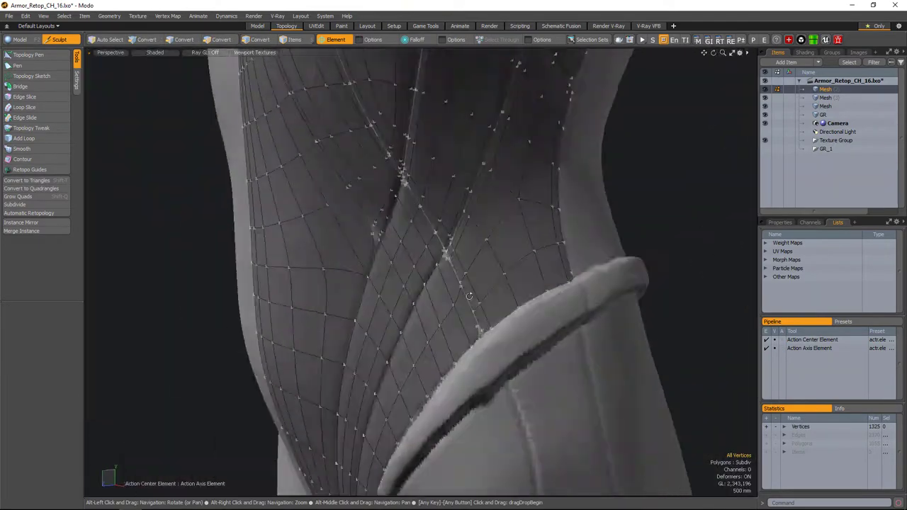
{"action": "left_click_drag", "start_coordinate": [524, 255], "coordinate": [497, 213], "text": "alt"}
{"action": "scroll", "coordinate": [539, 278], "scroll_direction": "up", "scroll_amount": 3}
{"action": "key", "text": "3"}
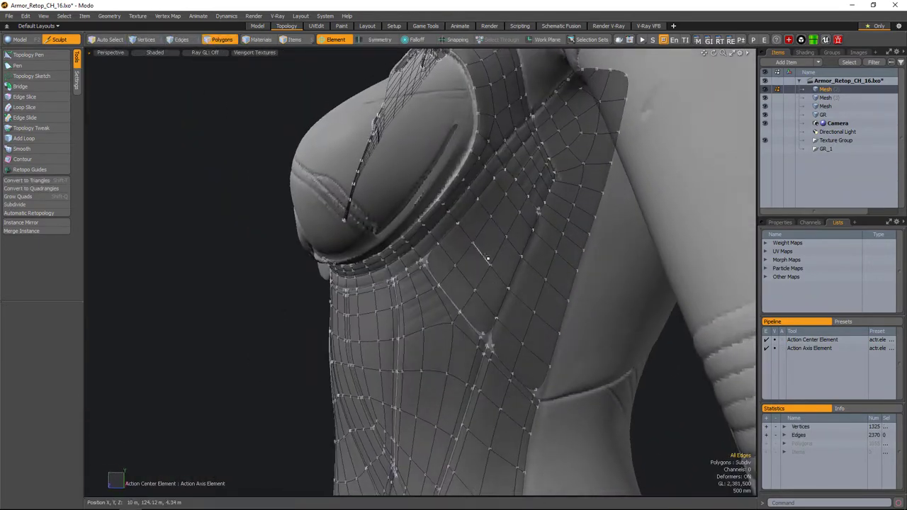
{"action": "left_click_drag", "start_coordinate": [439, 198], "coordinate": [510, 269]}
{"action": "scroll", "coordinate": [452, 258], "scroll_direction": "up", "scroll_amount": 4}
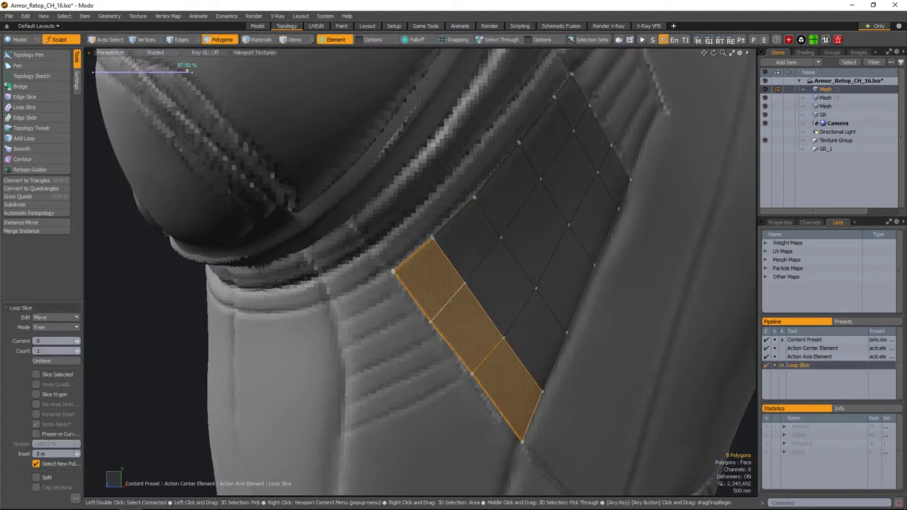
- Complete the diamond panel's border loops as subdivision polygons and fit it to the neighbouring seams with Sculpt Move
{"action": "left_click_drag", "start_coordinate": [451, 299], "coordinate": [467, 285], "text": "alt"}
{"action": "scroll", "coordinate": [461, 364], "scroll_direction": "down", "scroll_amount": 5}
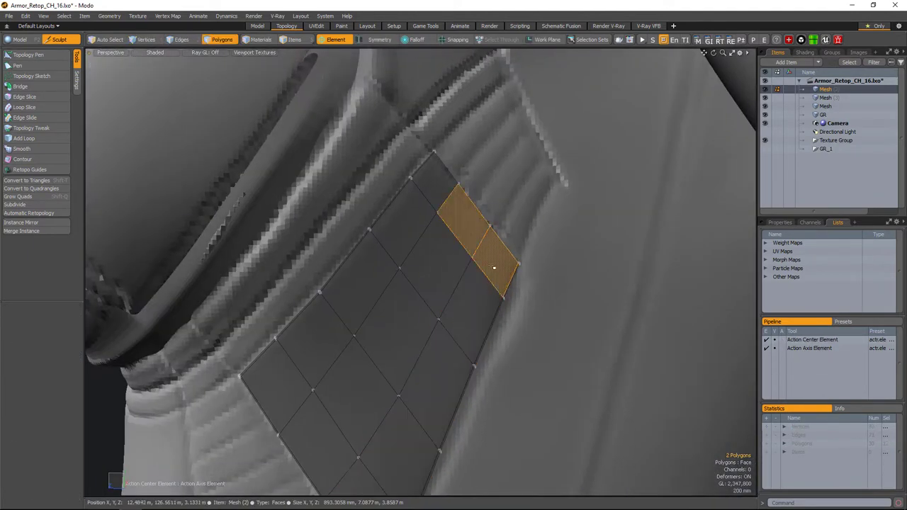
{"action": "key", "text": "space"}
{"action": "left_click_drag", "start_coordinate": [461, 365], "coordinate": [440, 252], "text": "alt"}
{"action": "key", "text": "3"}
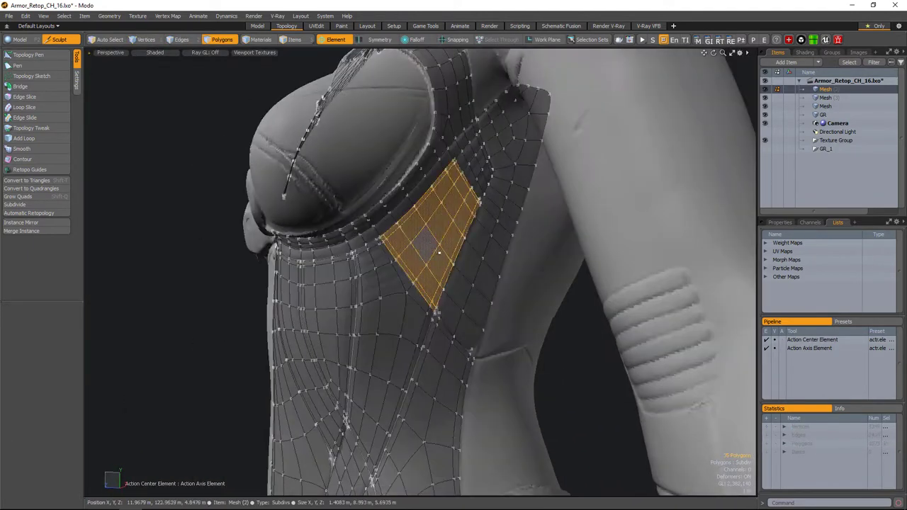
{"action": "key", "text": "m"}
{"action": "scroll", "coordinate": [426, 262], "scroll_direction": "up", "scroll_amount": 8}
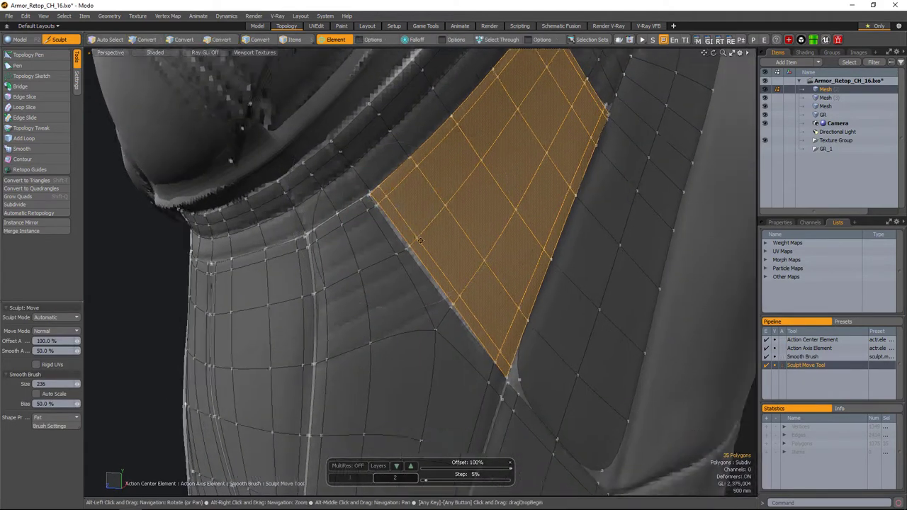
{"action": "mouse_move", "coordinate": [486, 293]}
{"action": "left_mouse_down", "text": "alt"}
{"action": "mouse_move", "coordinate": [510, 240]}
{"action": "mouse_move", "coordinate": [511, 276]}
{"action": "mouse_move", "coordinate": [473, 300]}
{"action": "left_mouse_up", "text": "alt"}
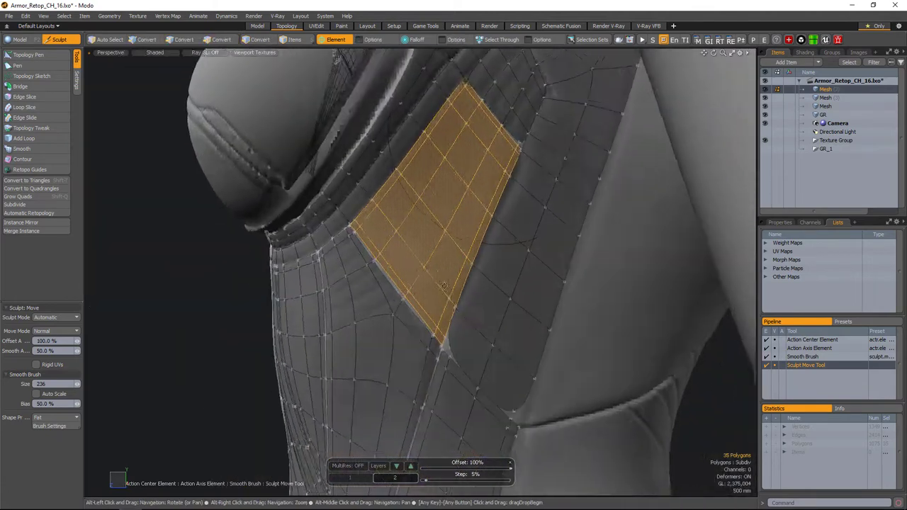
- Reposition the small corner polygon and vertices at the diamond panel's lower seam junction with Transform and Edge Slide
{"action": "key", "text": "1"}
{"action": "left_click", "coordinate": [474, 301]}
{"action": "scroll", "coordinate": [474, 301], "scroll_direction": "up", "scroll_amount": 10}
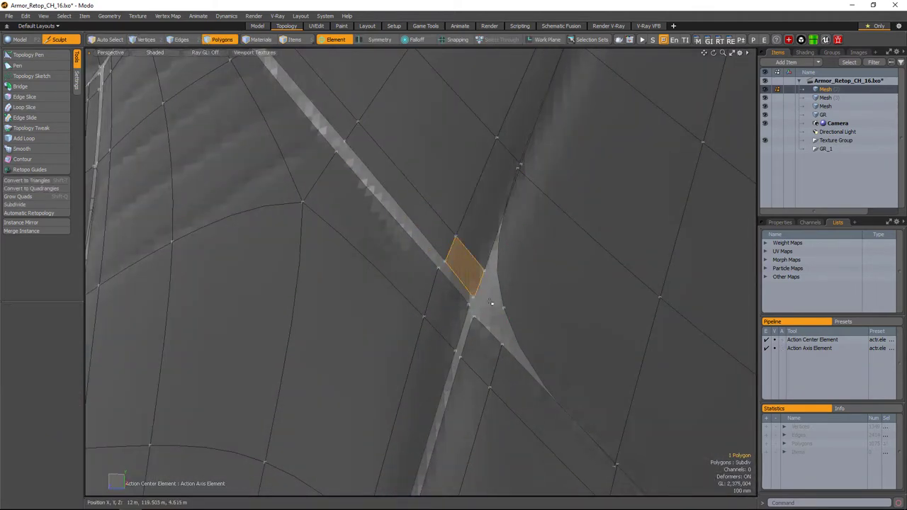
{"action": "scroll", "coordinate": [491, 303], "scroll_direction": "up", "scroll_amount": 5}
{"action": "left_click_drag", "start_coordinate": [491, 303], "coordinate": [492, 310], "text": "alt"}
{"action": "key", "text": "w"}
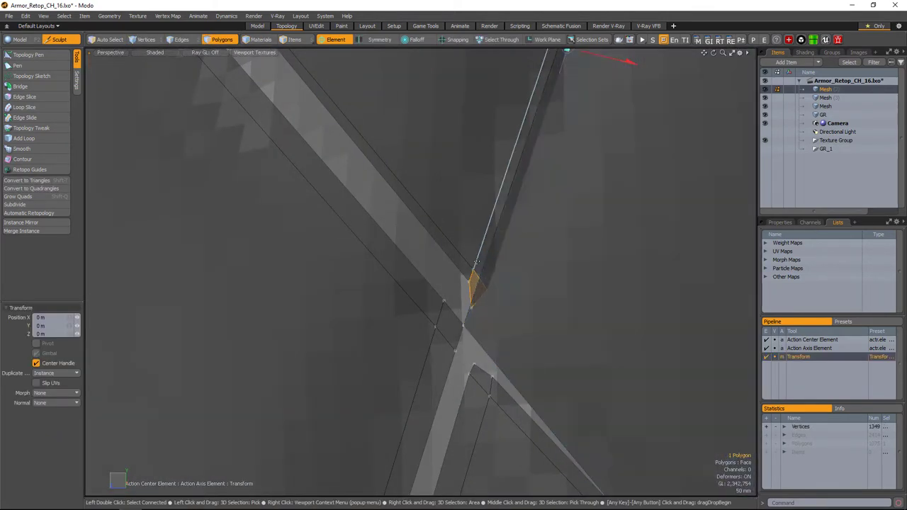
{"action": "left_click_drag", "start_coordinate": [476, 262], "coordinate": [516, 136]}
{"action": "key", "text": "w"}
{"action": "left_click_drag", "start_coordinate": [455, 318], "coordinate": [497, 198]}
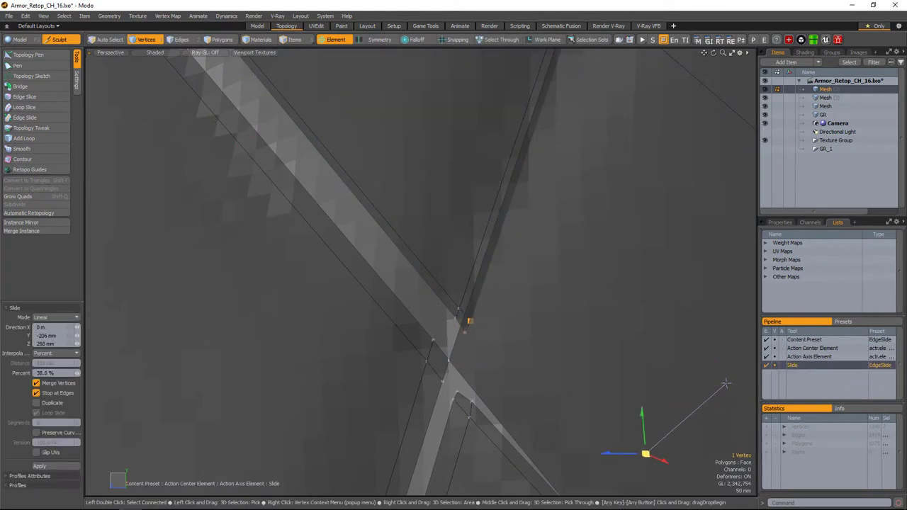
{"action": "scroll", "coordinate": [479, 324], "scroll_direction": "down", "scroll_amount": 5}
- Select the connected shoulder strap and ribbed armpit polygons in the full mesh
{"action": "key", "text": "3"}
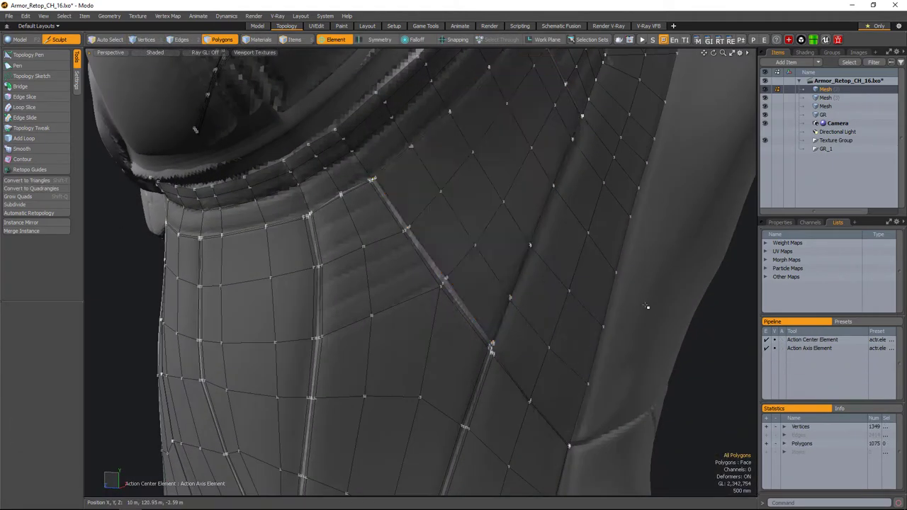
{"action": "left_click_drag", "start_coordinate": [646, 306], "coordinate": [674, 308], "text": "alt"}
{"action": "double_click", "coordinate": [446, 213]}
{"action": "left_click", "coordinate": [395, 202]}
{"action": "left_click_drag", "start_coordinate": [395, 203], "coordinate": [486, 205], "text": "alt"}
{"action": "key", "text": "w"}
{"action": "key", "text": "1"}
{"action": "key", "text": "3"}
{"action": "scroll", "coordinate": [509, 274], "scroll_direction": "up", "scroll_amount": 6}
{"action": "scroll", "coordinate": [432, 243], "scroll_direction": "up", "scroll_amount": 3}
{"action": "key", "text": "2"}
{"action": "left_click_drag", "start_coordinate": [486, 205], "coordinate": [486, 272], "text": "alt"}
{"action": "scroll", "coordinate": [473, 307], "scroll_direction": "up", "scroll_amount": 5}
{"action": "key", "text": "space"}
{"action": "key", "text": "3"}
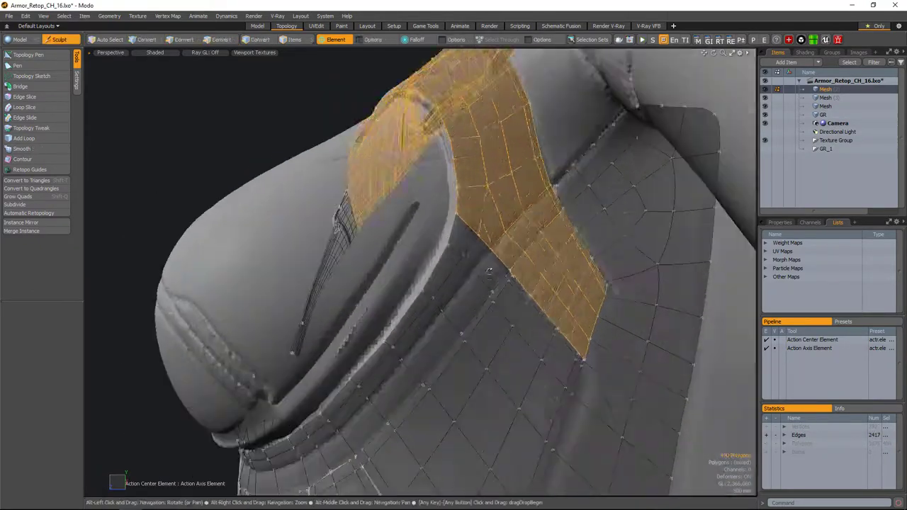
- Add a Loop Slice at 10% across the upper end of the strips bordering the breast, beneath the strap panel
{"action": "key", "text": "1"}
{"action": "scroll", "coordinate": [465, 269], "scroll_direction": "up", "scroll_amount": 3}
{"action": "scroll", "coordinate": [501, 298], "scroll_direction": "up", "scroll_amount": 3}
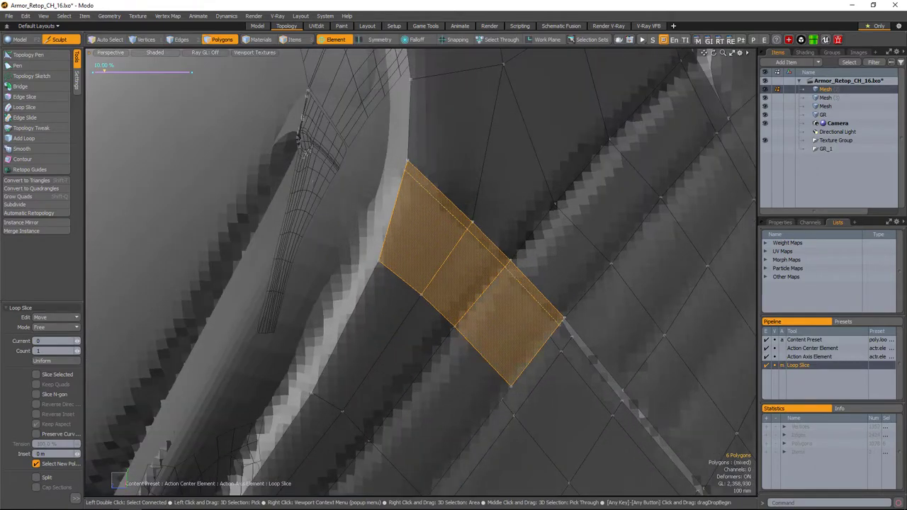
{"action": "key", "text": "space"}
{"action": "scroll", "coordinate": [510, 298], "scroll_direction": "down", "scroll_amount": 5}
{"action": "scroll", "coordinate": [524, 296], "scroll_direction": "up", "scroll_amount": 6}
{"action": "key", "text": "1"}
{"action": "left_click_drag", "start_coordinate": [528, 296], "coordinate": [498, 275], "text": "alt"}
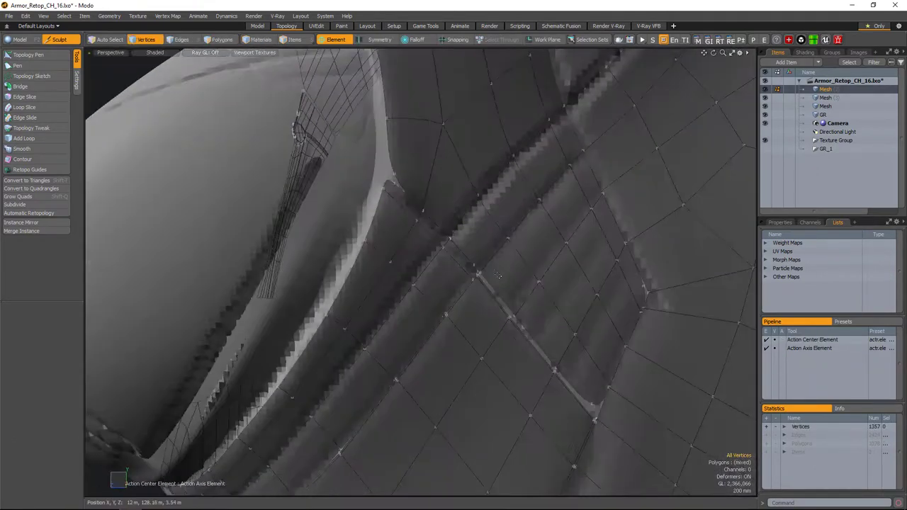
- Cut thin border edges with Edge Slice along the seam beneath the strap and into the ribbed diamond panel
{"action": "left_click_drag", "start_coordinate": [538, 326], "coordinate": [399, 212], "text": "alt"}
{"action": "key", "text": "c"}
{"action": "scroll", "coordinate": [455, 273], "scroll_direction": "up", "scroll_amount": 2}
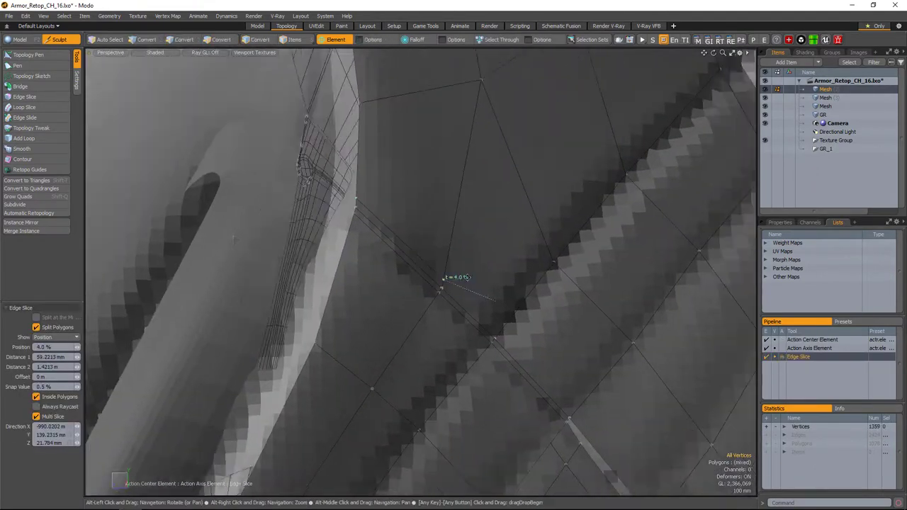
{"action": "left_click", "coordinate": [479, 306]}
{"action": "left_click_drag", "start_coordinate": [479, 306], "coordinate": [465, 284], "text": "alt"}
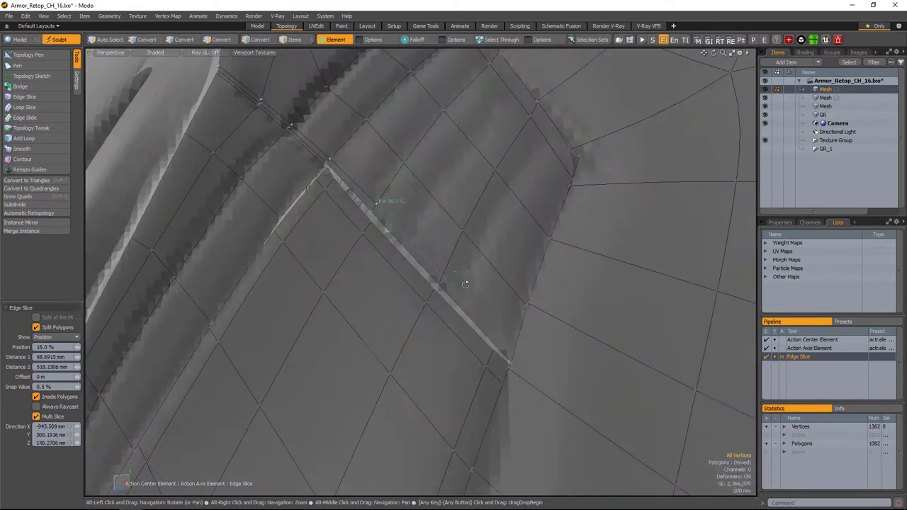
{"action": "left_click", "coordinate": [514, 349]}
{"action": "left_click_drag", "start_coordinate": [514, 349], "coordinate": [486, 306], "text": "alt"}
- Finish the outer corner of the isolated strap and ribbed panel and convert its polygons to subdivision surfaces
{"action": "key", "text": "3"}
{"action": "double_click", "coordinate": [446, 320]}
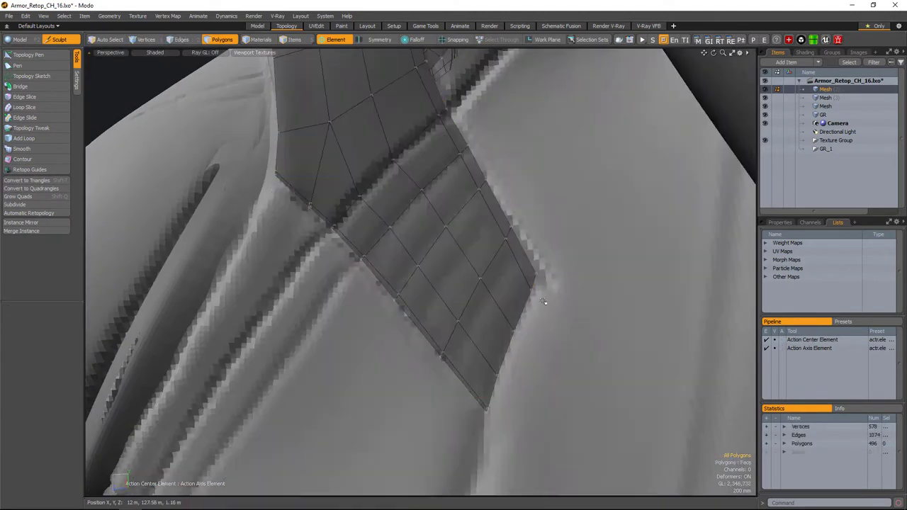
{"action": "left_click_drag", "start_coordinate": [542, 302], "coordinate": [560, 181], "text": "alt"}
{"action": "key", "text": "1"}
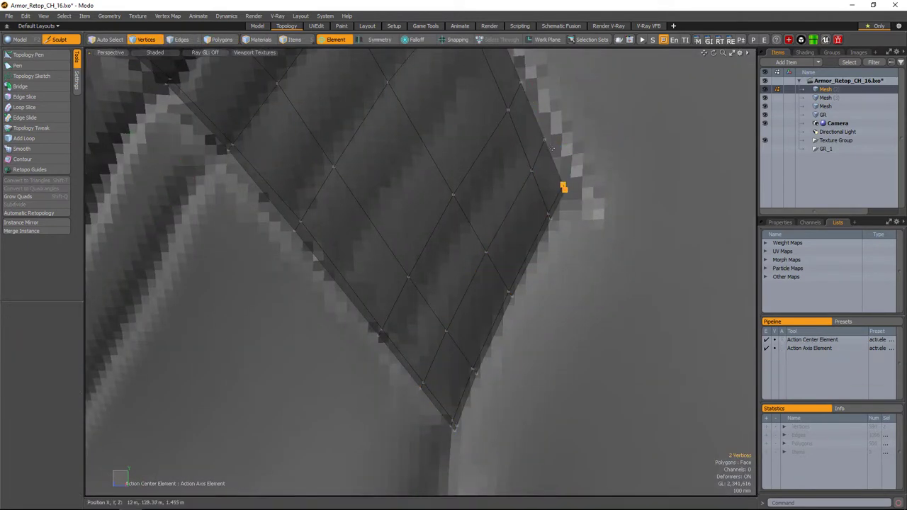
{"action": "left_click_drag", "start_coordinate": [579, 236], "coordinate": [487, 311], "text": "alt"}
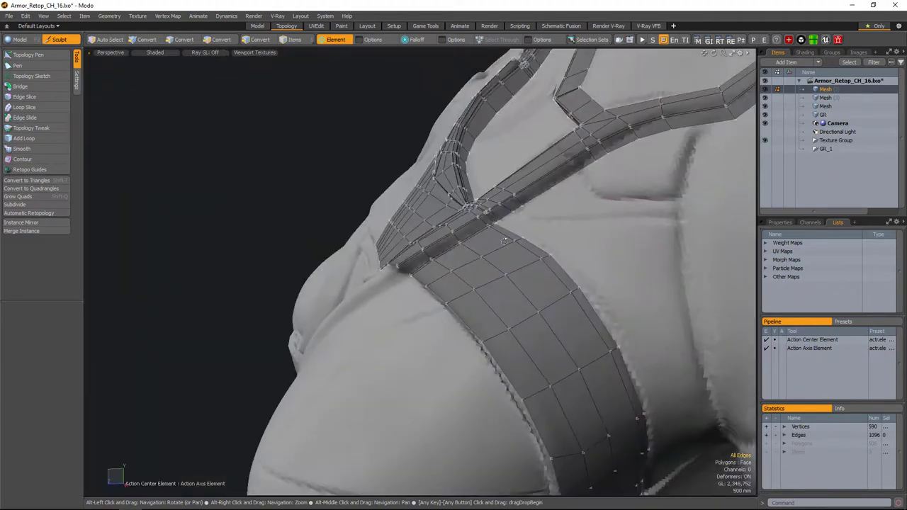
{"action": "left_click_drag", "start_coordinate": [504, 241], "coordinate": [526, 309], "text": "alt"}
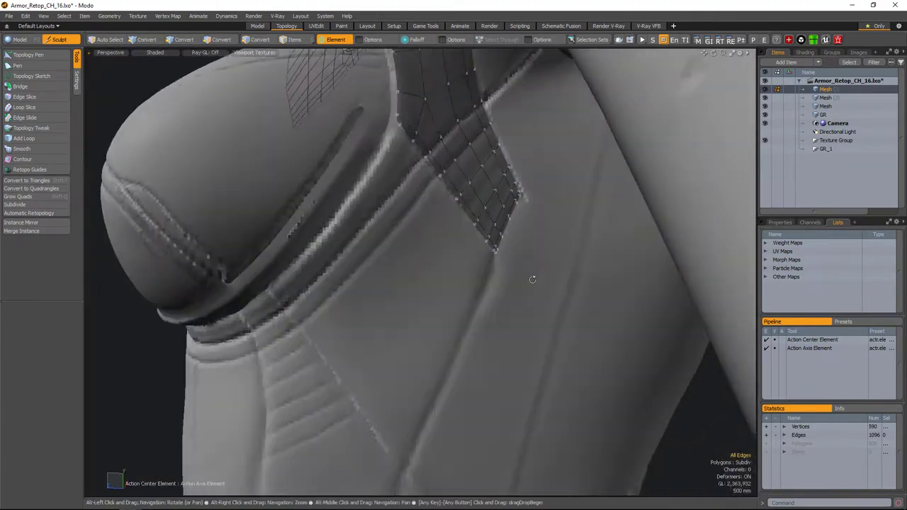
- Isolate the side panel behind the ribbed panel and add a Loop Slice at 90% along its front strip
{"action": "key", "text": "3"}
{"action": "left_click_drag", "start_coordinate": [532, 280], "coordinate": [471, 321], "text": "alt"}
{"action": "double_click", "coordinate": [469, 232]}
{"action": "key", "text": "alt+c"}
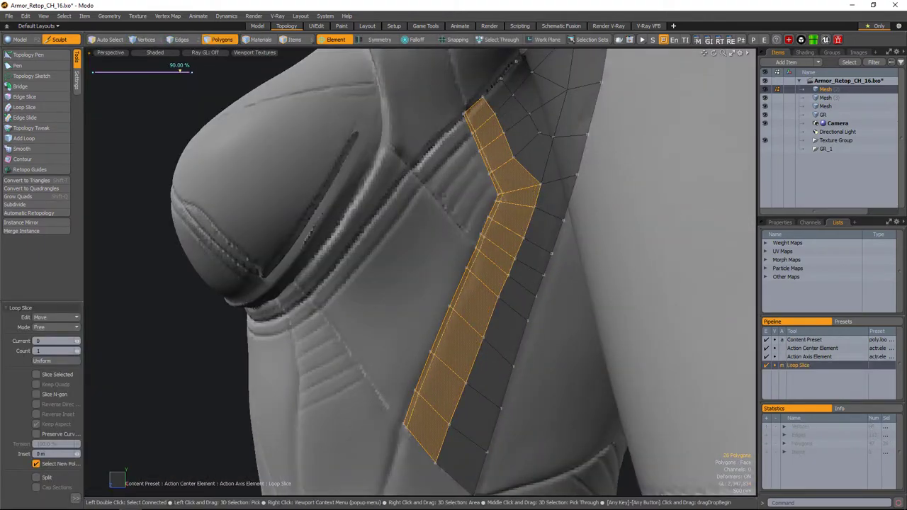
- Adjust the side panel's lower-end middle vertex with Edge Slide and add a Loop Slice at 95% across that end
{"action": "left_click_drag", "start_coordinate": [520, 304], "coordinate": [468, 298], "text": "alt"}
{"action": "key", "text": "1"}
{"action": "left_click", "coordinate": [434, 336]}
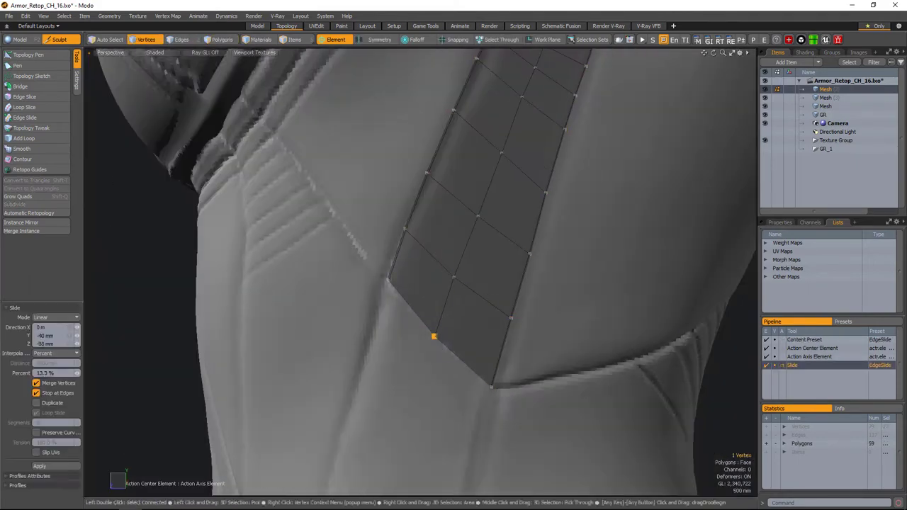
{"action": "key", "text": "3"}
{"action": "key", "text": "alt+c"}
{"action": "left_click_drag", "start_coordinate": [492, 268], "coordinate": [466, 328], "text": "alt"}
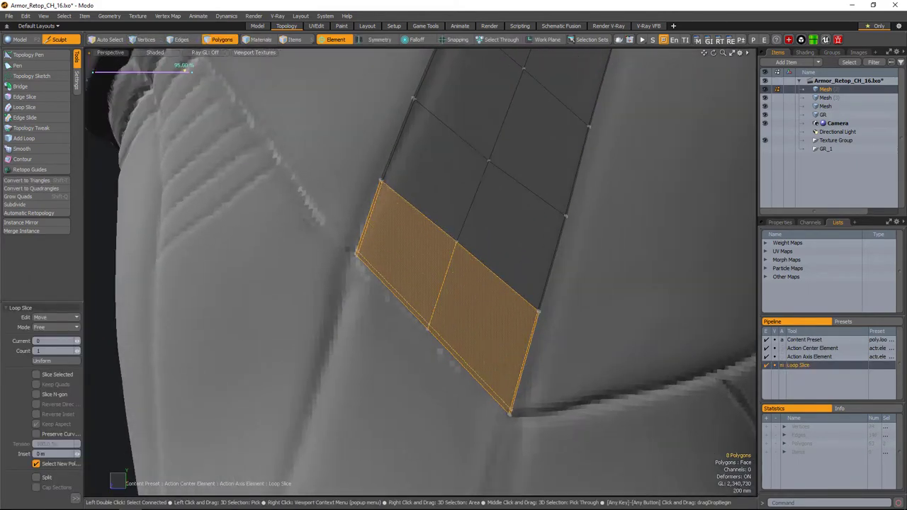
{"action": "key", "text": "space"}
- Complete the side panel's upper-end border as subdivision polygons and fit it to the seam with Sculpt Move
{"action": "mouse_move", "coordinate": [439, 298]}
{"action": "left_mouse_down", "text": "ctrl+alt"}
{"action": "mouse_move", "coordinate": [426, 270]}
{"action": "mouse_move", "coordinate": [454, 283]}
{"action": "mouse_move", "coordinate": [440, 298]}
{"action": "mouse_move", "coordinate": [431, 285]}
{"action": "left_mouse_up", "text": "ctrl+alt"}
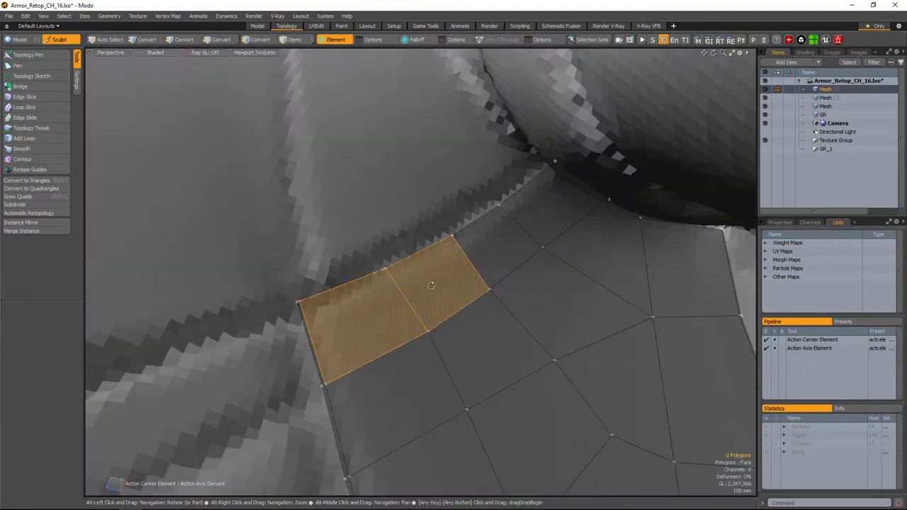
{"action": "mouse_move", "coordinate": [610, 263]}
{"action": "left_mouse_down", "text": "ctrl+alt"}
{"action": "mouse_move", "coordinate": [485, 321]}
{"action": "mouse_move", "coordinate": [467, 304]}
{"action": "mouse_move", "coordinate": [425, 315]}
{"action": "mouse_move", "coordinate": [439, 326]}
{"action": "mouse_move", "coordinate": [461, 297]}
{"action": "mouse_move", "coordinate": [511, 271]}
{"action": "mouse_move", "coordinate": [481, 231]}
{"action": "left_mouse_up", "text": "ctrl+alt"}
{"action": "left_click", "coordinate": [510, 311]}
{"action": "double_click", "coordinate": [485, 321]}
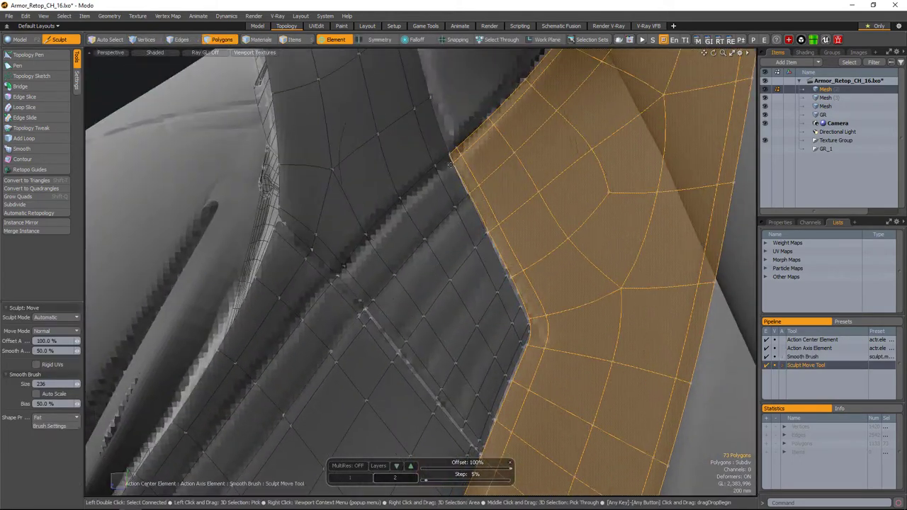
- Reposition the vertices where the strap, ribbed panel and side panel meet with Edge Slide at 8.3% and 17%
{"action": "left_click_drag", "start_coordinate": [450, 163], "coordinate": [475, 156], "text": "alt"}
{"action": "key", "text": "2"}
{"action": "scroll", "coordinate": [448, 206], "scroll_direction": "up", "scroll_amount": 5}
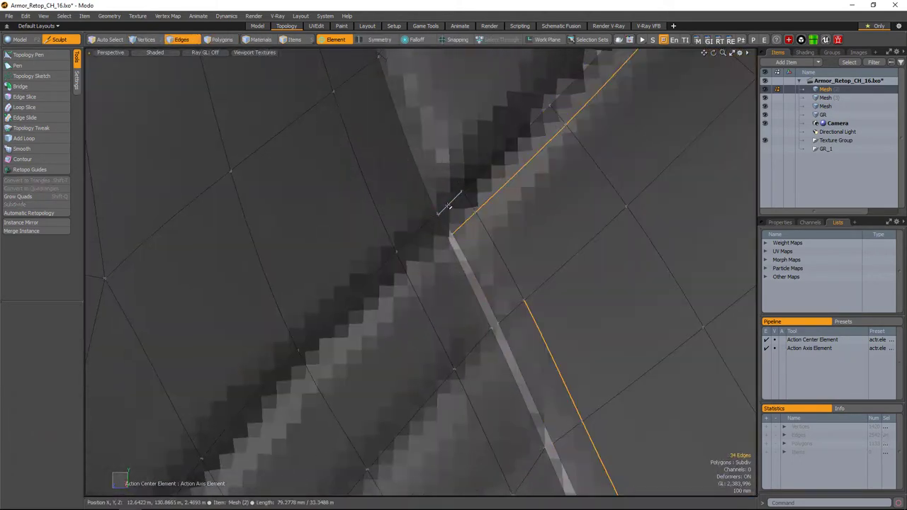
{"action": "scroll", "coordinate": [499, 205], "scroll_direction": "up", "scroll_amount": 3}
{"action": "key", "text": "1"}
{"action": "left_click", "coordinate": [468, 229]}
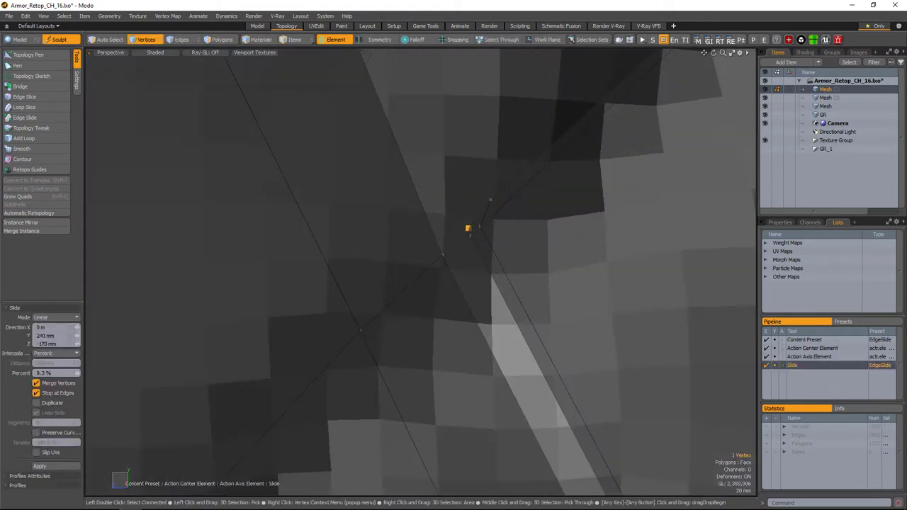
{"action": "left_click_drag", "start_coordinate": [468, 234], "coordinate": [457, 209], "text": "alt"}
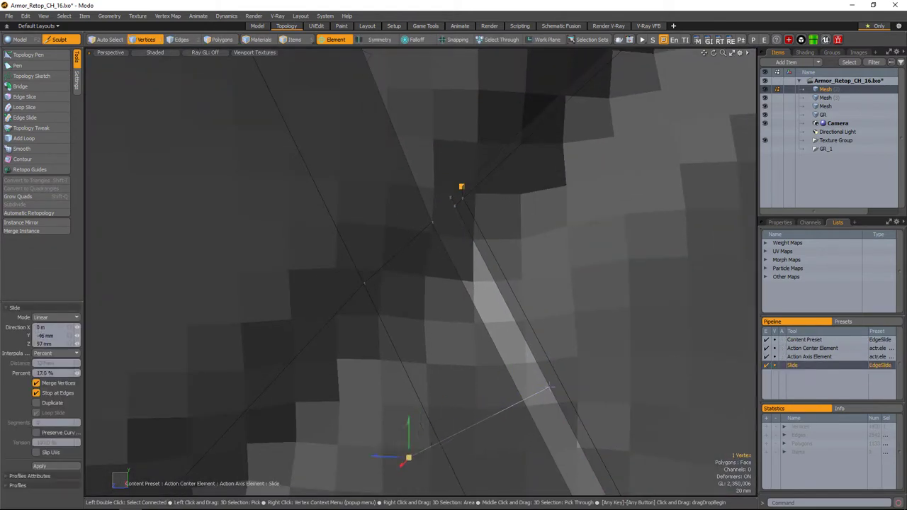
{"action": "scroll", "coordinate": [464, 169], "scroll_direction": "down", "scroll_amount": 5}
{"action": "key", "text": "2"}
{"action": "left_click", "coordinate": [573, 244]}
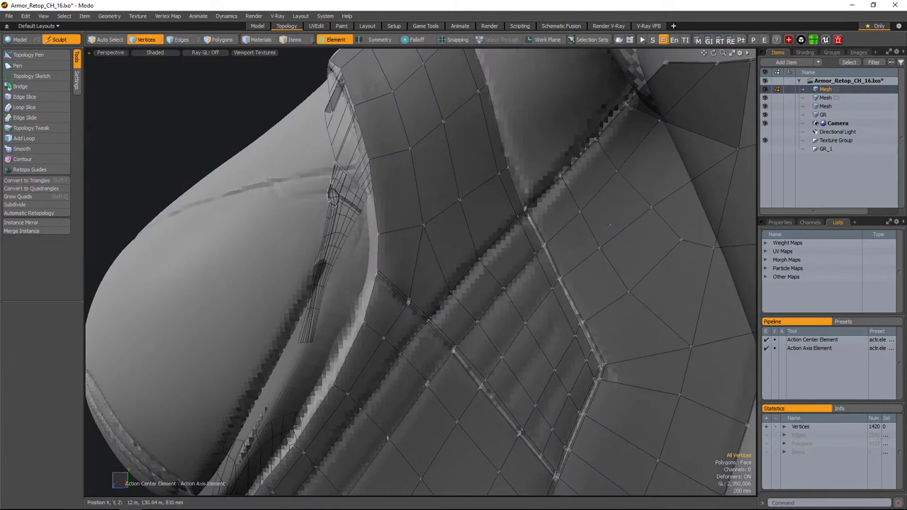
- Select the connected side panel polygons and fit their edges to the neighbouring seams with Sculpt Move
{"action": "scroll", "coordinate": [608, 225], "scroll_direction": "up", "scroll_amount": 5}
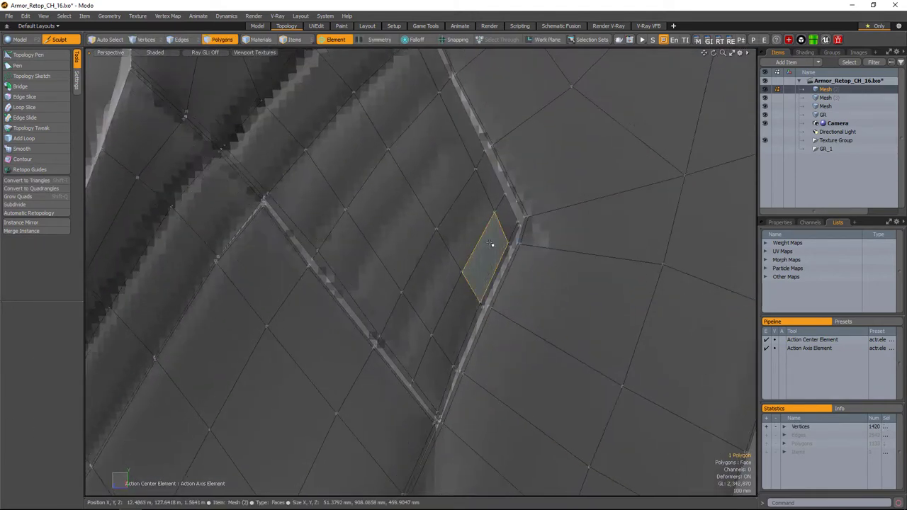
{"action": "double_click", "coordinate": [492, 244]}
{"action": "key", "text": "1"}
{"action": "scroll", "coordinate": [491, 245], "scroll_direction": "down", "scroll_amount": 5}
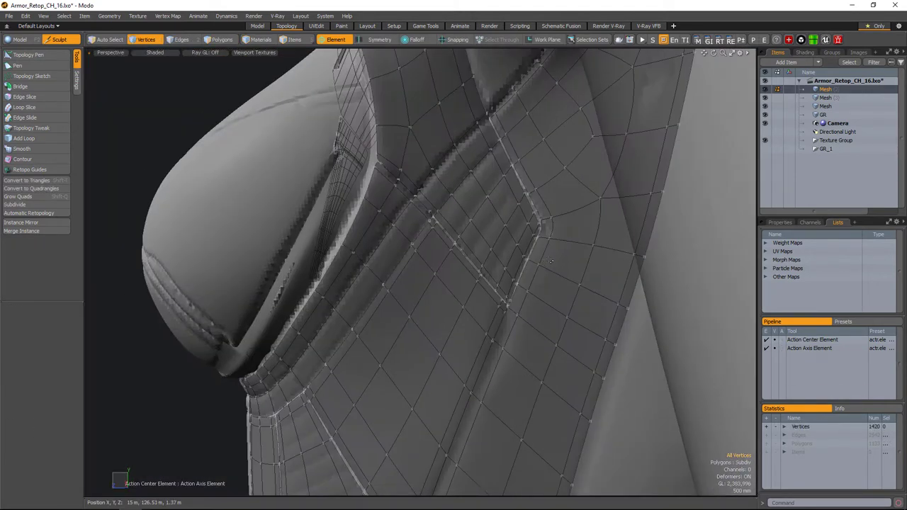
{"action": "key", "text": "3"}
{"action": "double_click", "coordinate": [520, 259]}
{"action": "key", "text": "m"}
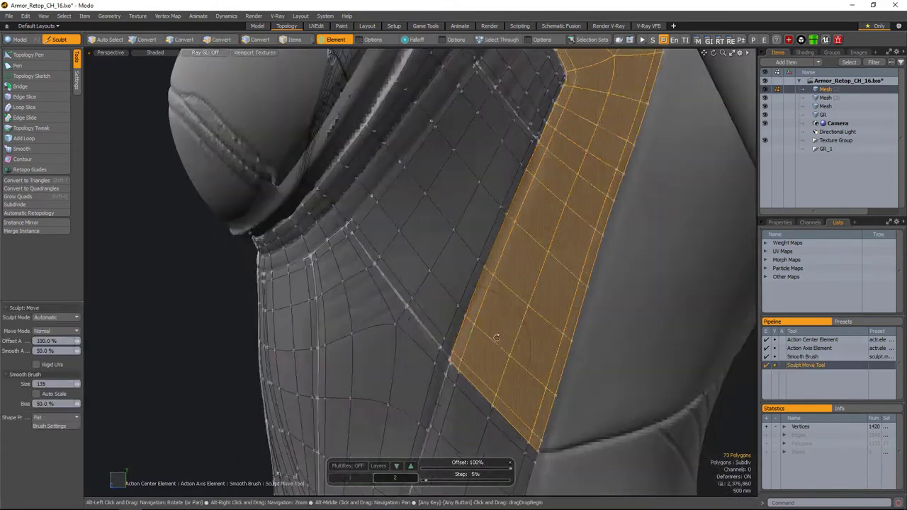
{"action": "left_click_drag", "start_coordinate": [518, 247], "coordinate": [475, 268], "text": "alt"}
{"action": "left_click_drag", "start_coordinate": [494, 306], "coordinate": [539, 291], "text": "alt"}
- Shift the border polygons at the side panel's lower rear corner by 40 mm and 50 mm in X with Transform
{"action": "left_click", "coordinate": [505, 290]}
{"action": "key", "text": "y"}
{"action": "scroll", "coordinate": [553, 282], "scroll_direction": "down", "scroll_amount": 3}
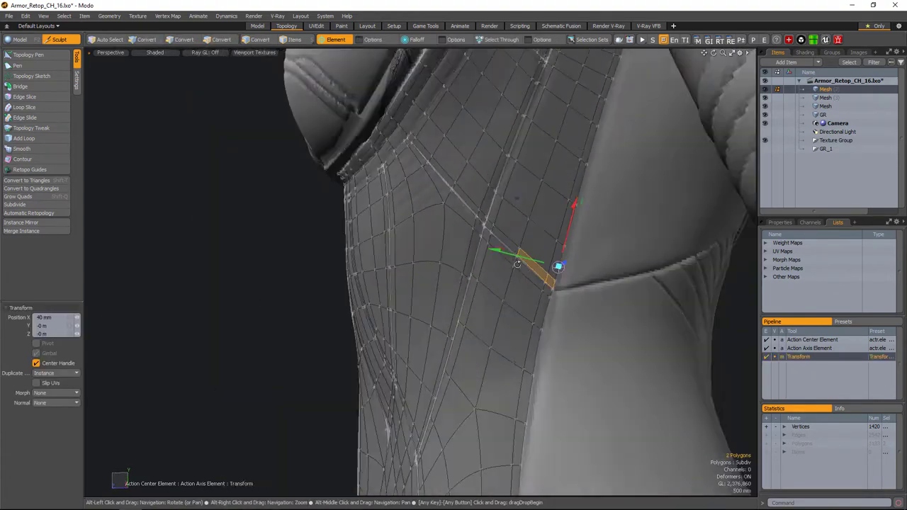
{"action": "key", "text": "q"}
{"action": "scroll", "coordinate": [553, 283], "scroll_direction": "up", "scroll_amount": 4}
{"action": "scroll", "coordinate": [538, 262], "scroll_direction": "down", "scroll_amount": 4}
{"action": "scroll", "coordinate": [539, 263], "scroll_direction": "up", "scroll_amount": 4}
{"action": "left_click", "coordinate": [533, 259]}
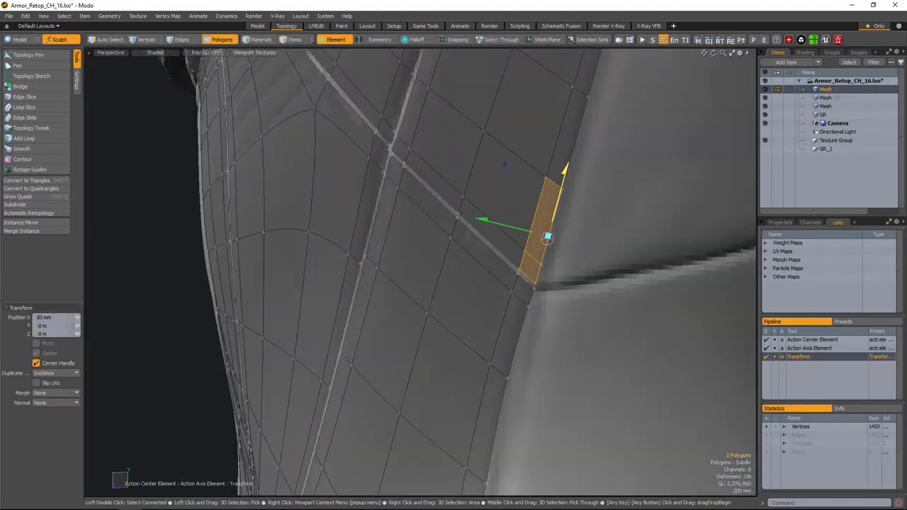
{"action": "scroll", "coordinate": [547, 238], "scroll_direction": "down", "scroll_amount": 4}
{"action": "left_click", "coordinate": [617, 300]}
- Add a Loop Slice at 96.5% across the diamond-shaped waist panel's upper strip and complete the panel as subdivision polygons
{"action": "left_click_drag", "start_coordinate": [618, 300], "coordinate": [597, 255], "text": "alt"}
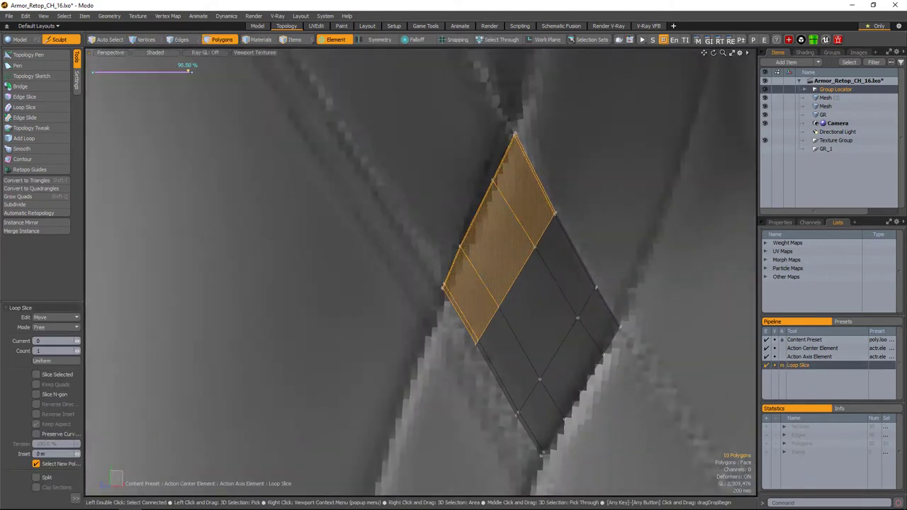
{"action": "left_click_drag", "start_coordinate": [496, 284], "coordinate": [568, 321], "text": "alt"}
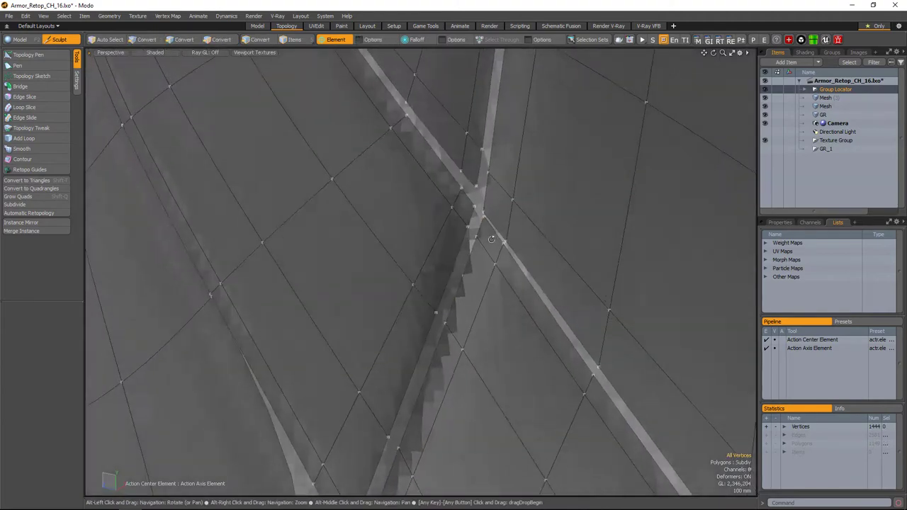
{"action": "key", "text": "w"}
{"action": "key", "text": "w"}
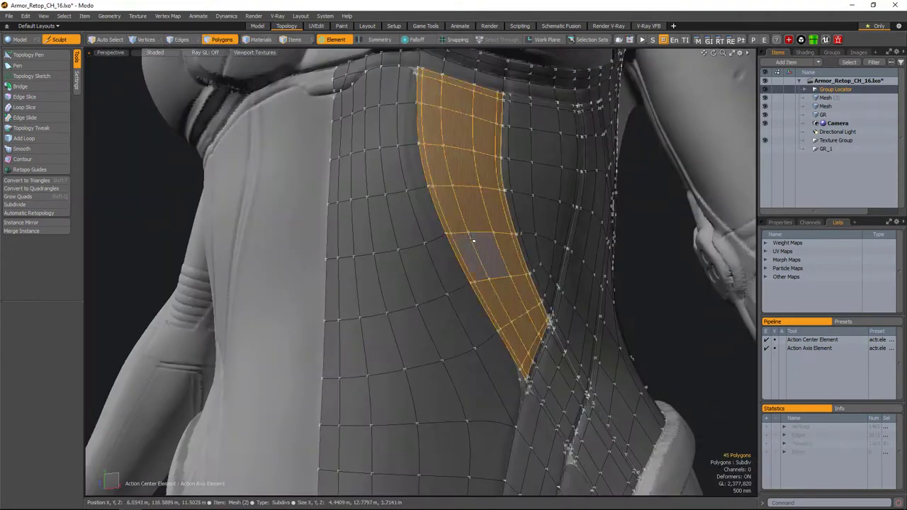
{"action": "left_click_drag", "start_coordinate": [473, 241], "coordinate": [482, 298], "text": "alt"}
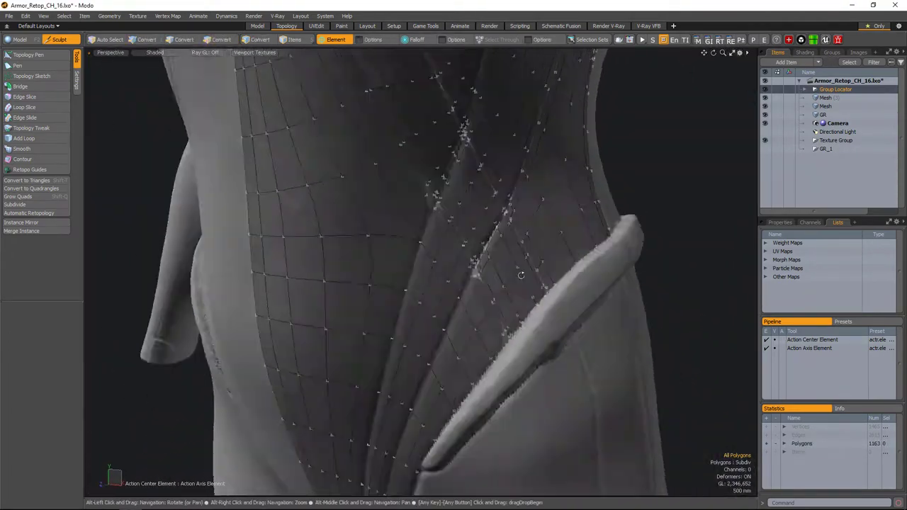
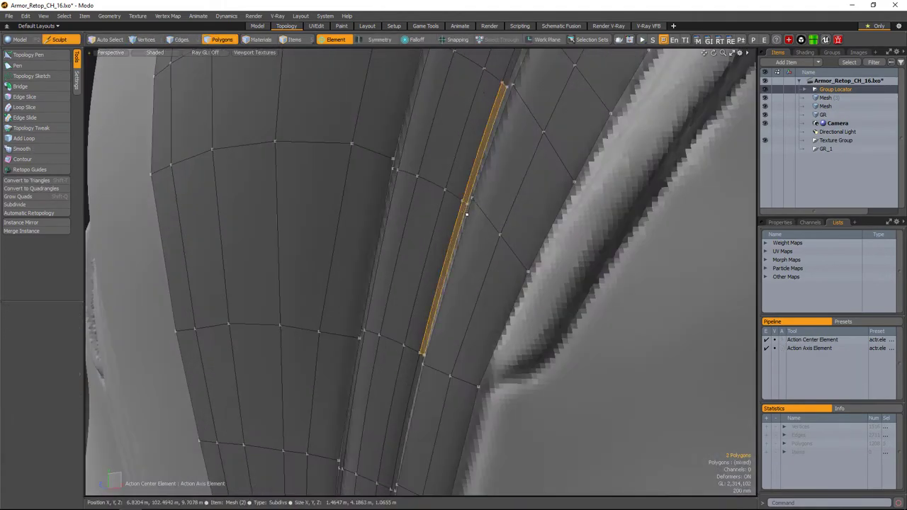
- Move the two narrow border polygons along the groin seam -30 mm in Y with Transform
{"action": "key", "text": "space"}
{"action": "left_click_drag", "start_coordinate": [470, 211], "coordinate": [450, 234], "text": "alt"}
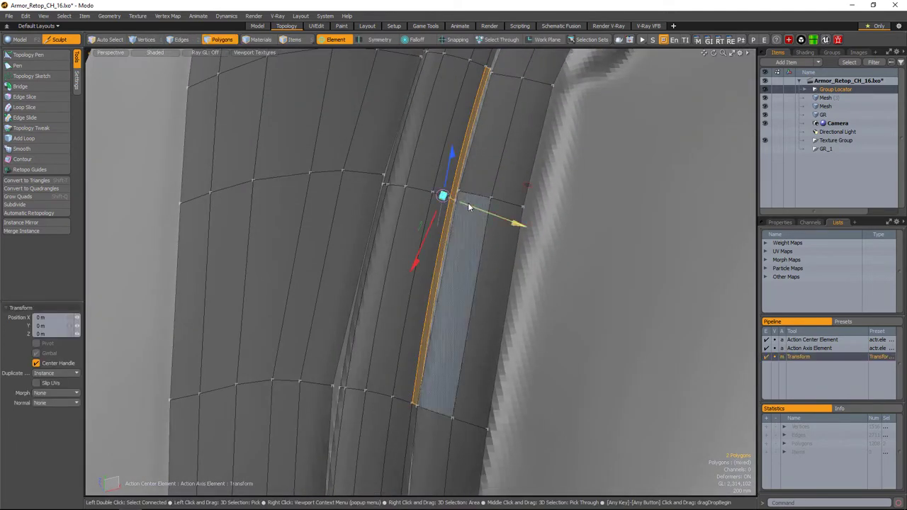
{"action": "key", "text": "space"}
{"action": "left_click_drag", "start_coordinate": [468, 202], "coordinate": [452, 234], "text": "alt"}
{"action": "left_click_drag", "start_coordinate": [477, 203], "coordinate": [454, 212], "text": "alt"}
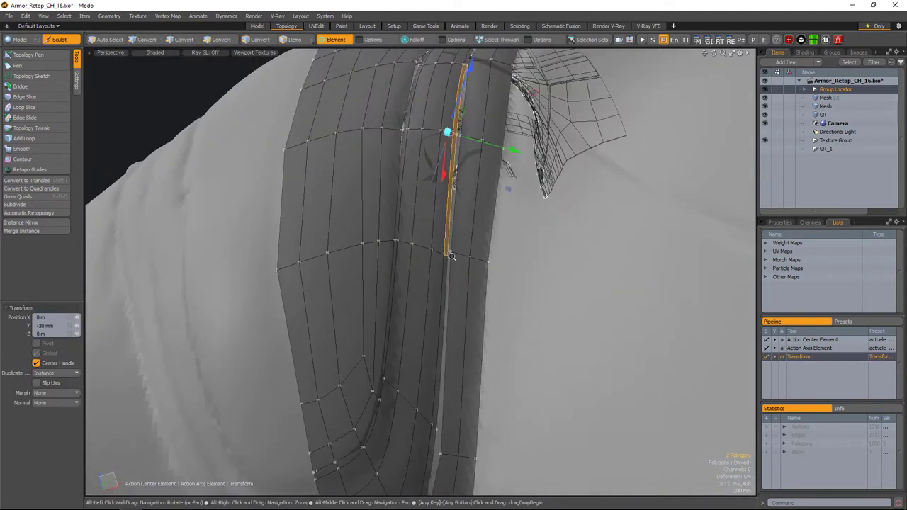
{"action": "key", "text": "space"}
- Isolate the hip panel beside the thigh guard and add a border loop along its edge with Loop Slice
{"action": "key", "text": "2"}
{"action": "left_click", "coordinate": [443, 251]}
{"action": "left_click_drag", "start_coordinate": [440, 250], "coordinate": [418, 227], "text": "alt"}
{"action": "key", "text": "3"}
{"action": "double_click", "coordinate": [450, 259]}
{"action": "key", "text": "alt+c"}
{"action": "left_click_drag", "start_coordinate": [450, 259], "coordinate": [442, 305], "text": "alt"}
{"action": "key", "text": "space"}
{"action": "left_click", "coordinate": [442, 306]}
{"action": "key", "text": "space"}
- Move the two border vertices near the hip panel's outer corner -50 mm in Y with Transform
{"action": "key", "text": "1"}
{"action": "left_click_drag", "start_coordinate": [453, 270], "coordinate": [471, 253], "text": "alt"}
{"action": "left_click", "coordinate": [479, 265]}
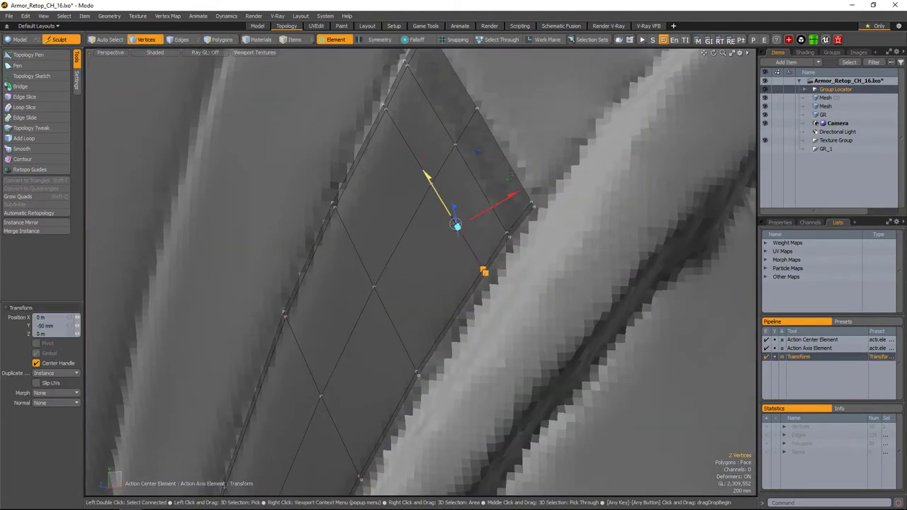
{"action": "key", "text": "space"}
- Add a further Loop Slice border to the isolated hip panel where it runs toward the crotch
{"action": "key", "text": "3"}
{"action": "scroll", "coordinate": [456, 226], "scroll_direction": "down", "scroll_amount": 5}
{"action": "double_click", "coordinate": [472, 173]}
{"action": "scroll", "coordinate": [472, 172], "scroll_direction": "up", "scroll_amount": 5}
{"action": "key", "text": "alt+c"}
{"action": "scroll", "coordinate": [496, 212], "scroll_direction": "down", "scroll_amount": 5}
{"action": "left_click_drag", "start_coordinate": [496, 213], "coordinate": [535, 179], "text": "alt"}
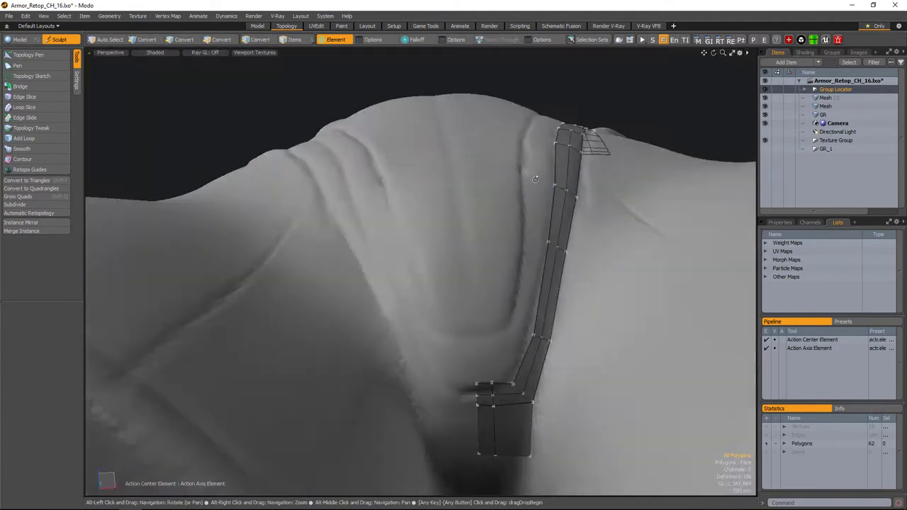
- Cut a border edge at 94.5% along the outer side of the crotch end polygon with Edge Slice
{"action": "scroll", "coordinate": [535, 179], "scroll_direction": "up", "scroll_amount": 5}
{"action": "key", "text": "c"}
{"action": "scroll", "coordinate": [543, 205], "scroll_direction": "up", "scroll_amount": 3}
{"action": "scroll", "coordinate": [543, 205], "scroll_direction": "down", "scroll_amount": 3}
{"action": "left_click", "coordinate": [530, 210]}
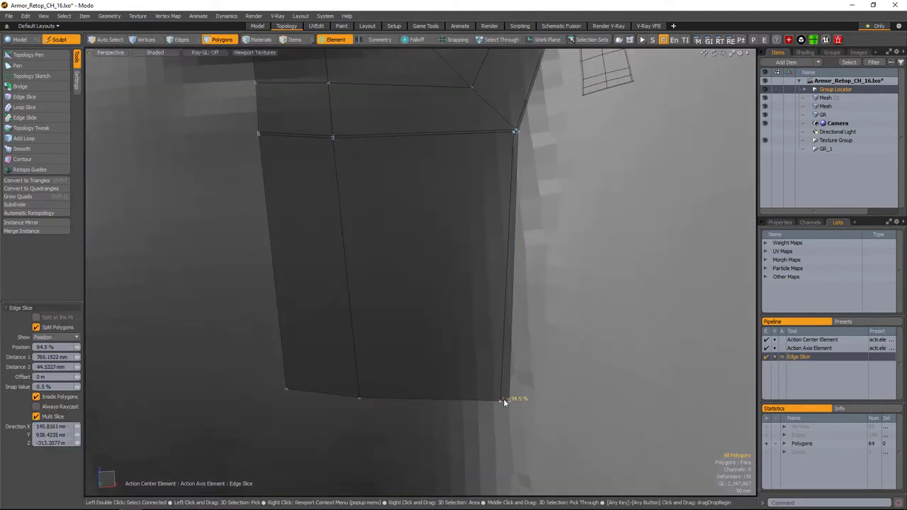
{"action": "key", "text": "space"}
{"action": "left_click_drag", "start_coordinate": [504, 401], "coordinate": [259, 275], "text": "alt"}
{"action": "scroll", "coordinate": [490, 266], "scroll_direction": "down", "scroll_amount": 5}
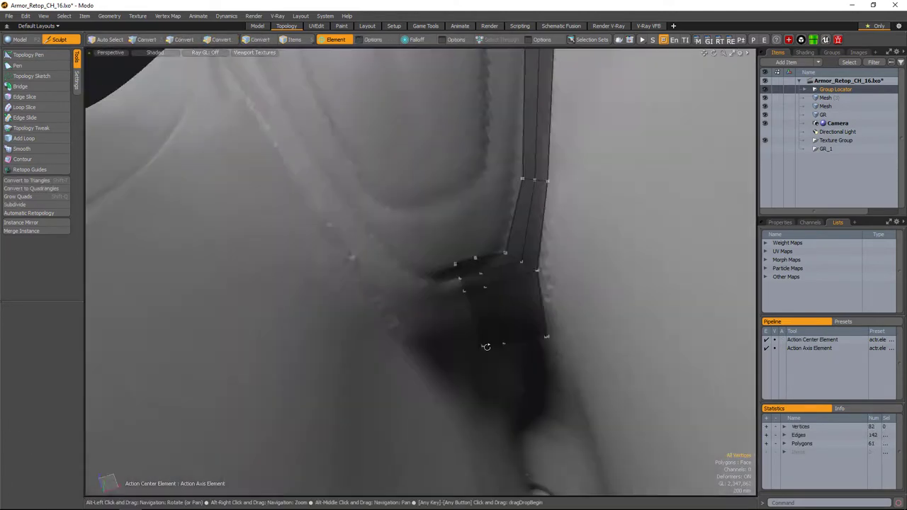
- Bring back the full mesh and select the two narrow border polygons along the groin seam
{"action": "key", "text": "3"}
{"action": "double_click", "coordinate": [542, 268]}
{"action": "left_click_drag", "start_coordinate": [461, 271], "coordinate": [514, 235], "text": "alt"}
{"action": "double_click", "coordinate": [480, 253]}
{"action": "key", "text": "shift+h"}
{"action": "key", "text": "Up"}
{"action": "key", "text": "Up"}
{"action": "key", "text": "Up"}
{"action": "key", "text": "u"}
{"action": "key", "text": "space"}
{"action": "left_click", "coordinate": [506, 243]}
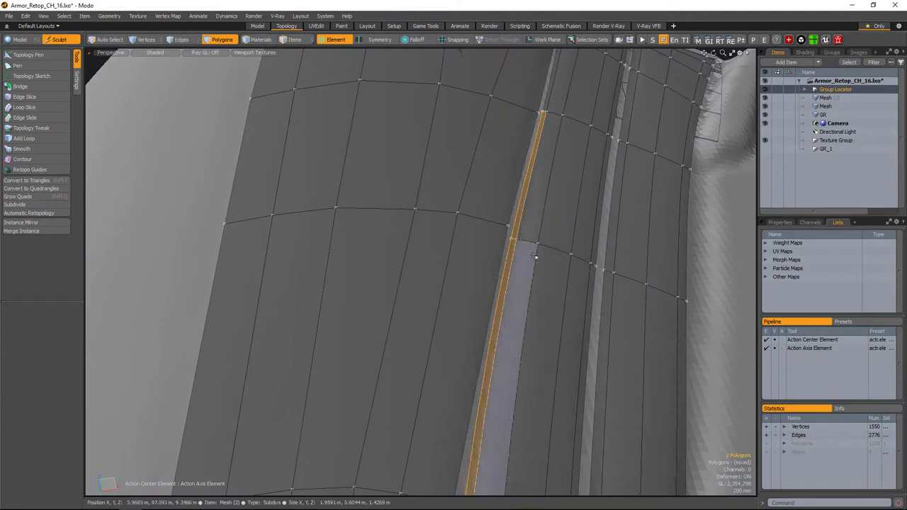
- Adjust the paired border vertices where the cross edges meet the groin seam
{"action": "scroll", "coordinate": [535, 257], "scroll_direction": "down", "scroll_amount": 5}
{"action": "key", "text": "1"}
{"action": "left_click_drag", "start_coordinate": [525, 235], "coordinate": [567, 248], "text": "alt"}
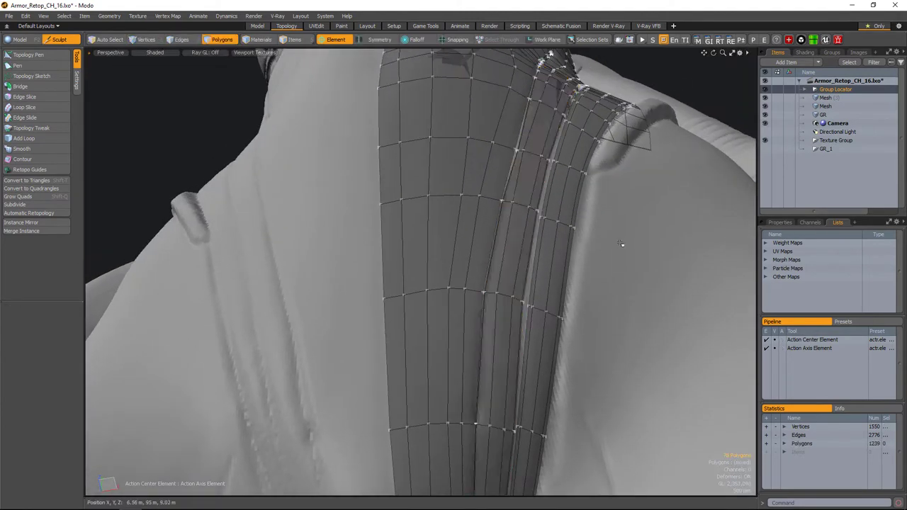
{"action": "scroll", "coordinate": [567, 248], "scroll_direction": "up", "scroll_amount": 5}
{"action": "left_click", "coordinate": [522, 246]}
{"action": "scroll", "coordinate": [473, 288], "scroll_direction": "down", "scroll_amount": 3}
{"action": "scroll", "coordinate": [506, 252], "scroll_direction": "up", "scroll_amount": 5}
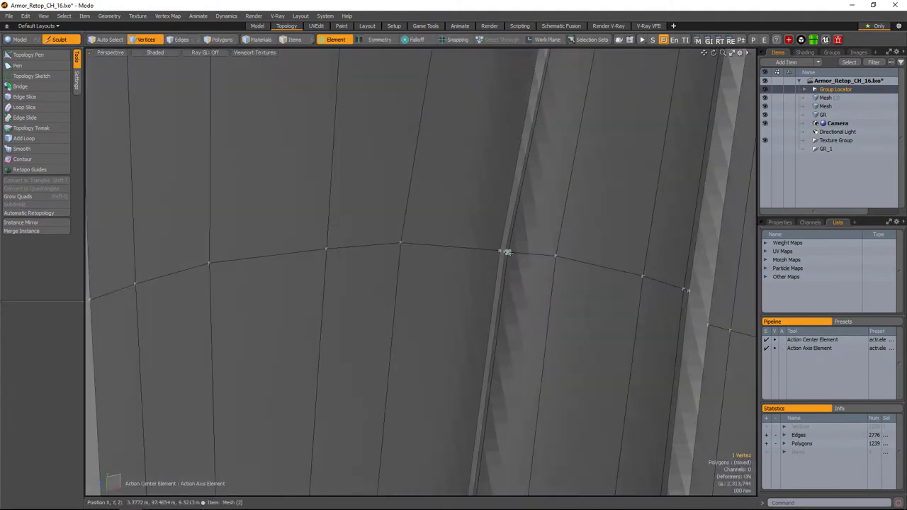
{"action": "scroll", "coordinate": [578, 262], "scroll_direction": "down", "scroll_amount": 5}
{"action": "scroll", "coordinate": [549, 270], "scroll_direction": "up", "scroll_amount": 5}
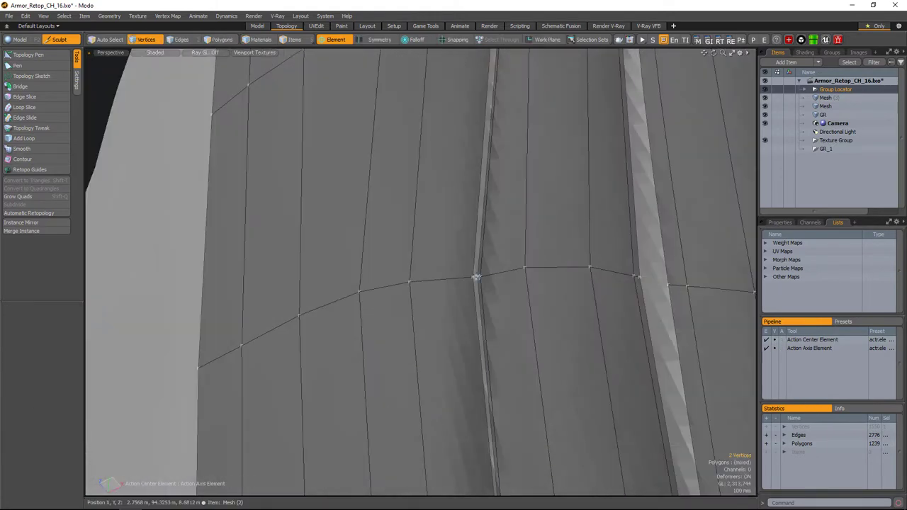
{"action": "scroll", "coordinate": [556, 268], "scroll_direction": "down", "scroll_amount": 5}
{"action": "scroll", "coordinate": [546, 269], "scroll_direction": "up", "scroll_amount": 5}
- Reposition the border vertex pairs farther down the groin seam with Transform, hiding the belly panel to reach them
{"action": "key", "text": "3"}
{"action": "left_click", "coordinate": [469, 281]}
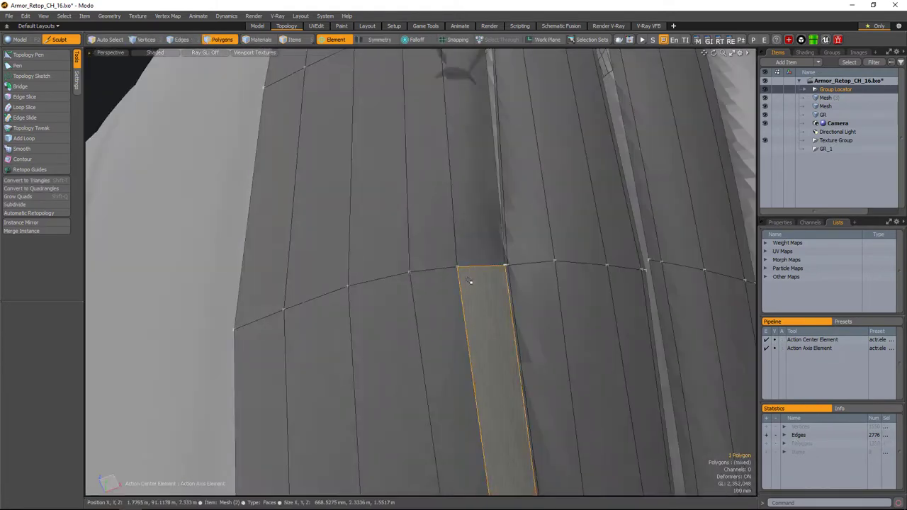
{"action": "key", "text": "w"}
{"action": "scroll", "coordinate": [557, 267], "scroll_direction": "down", "scroll_amount": 5}
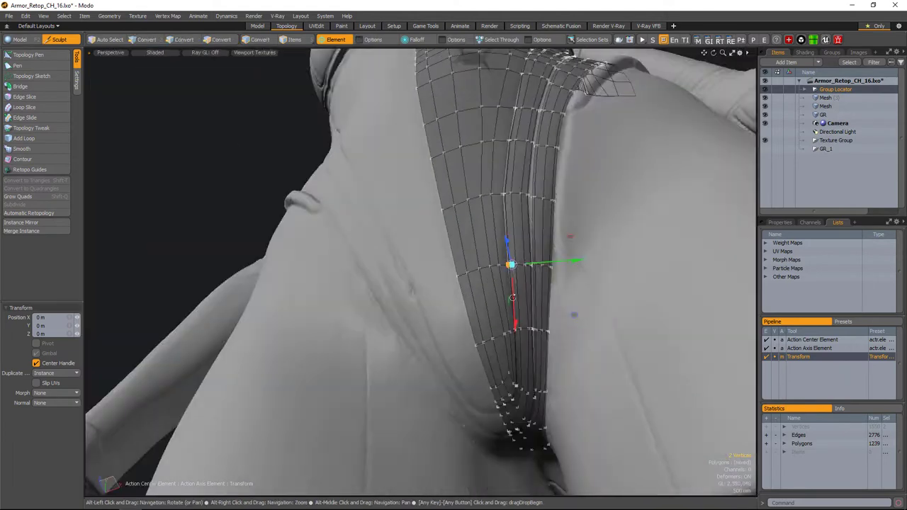
{"action": "scroll", "coordinate": [546, 269], "scroll_direction": "up", "scroll_amount": 5}
{"action": "key", "text": "3"}
{"action": "left_click", "coordinate": [465, 299]}
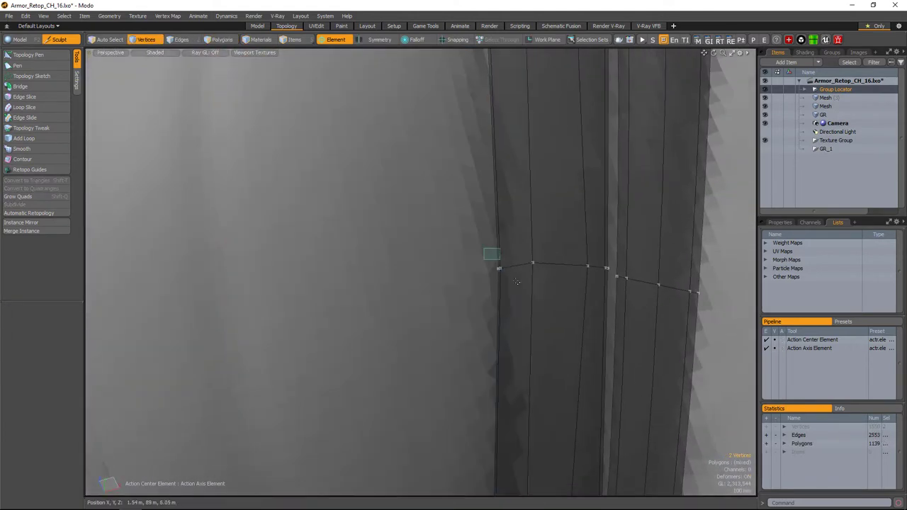
{"action": "scroll", "coordinate": [575, 259], "scroll_direction": "down", "scroll_amount": 5}
{"action": "scroll", "coordinate": [541, 253], "scroll_direction": "up", "scroll_amount": 5}
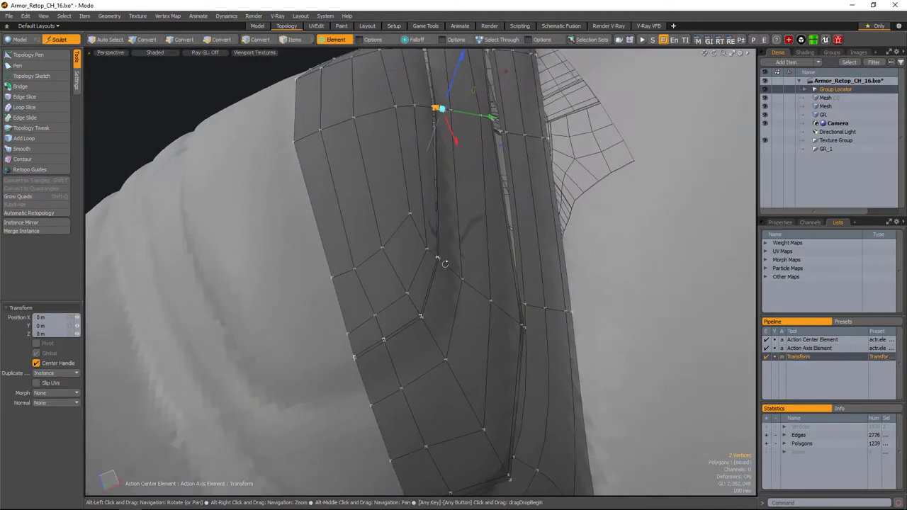
- Move the two border vertices at the bend near the crotch end of the seam 30 mm in Y with Transform
{"action": "key", "text": "3"}
{"action": "scroll", "coordinate": [482, 303], "scroll_direction": "down", "scroll_amount": 5}
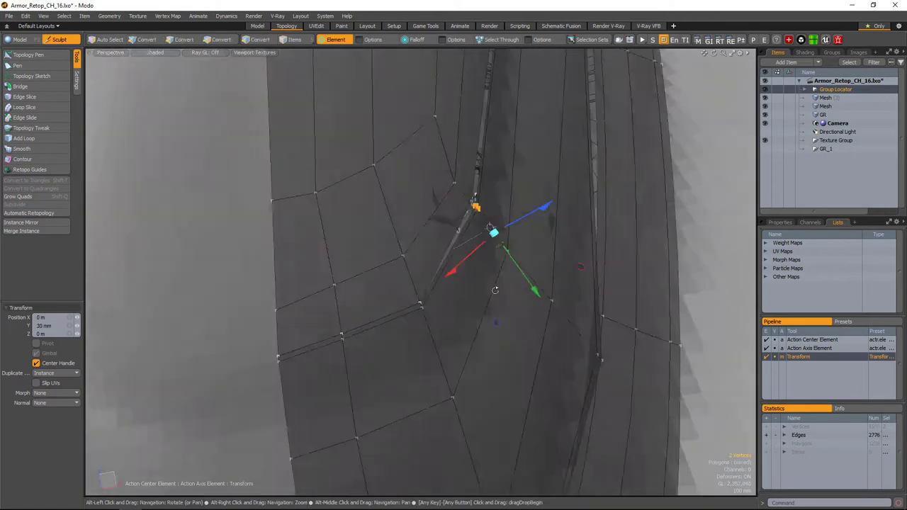
- Isolate the side panel at the crotch and reposition the four border vertices along its end edge with Transform
{"action": "scroll", "coordinate": [447, 282], "scroll_direction": "up", "scroll_amount": 5}
{"action": "key", "text": "3"}
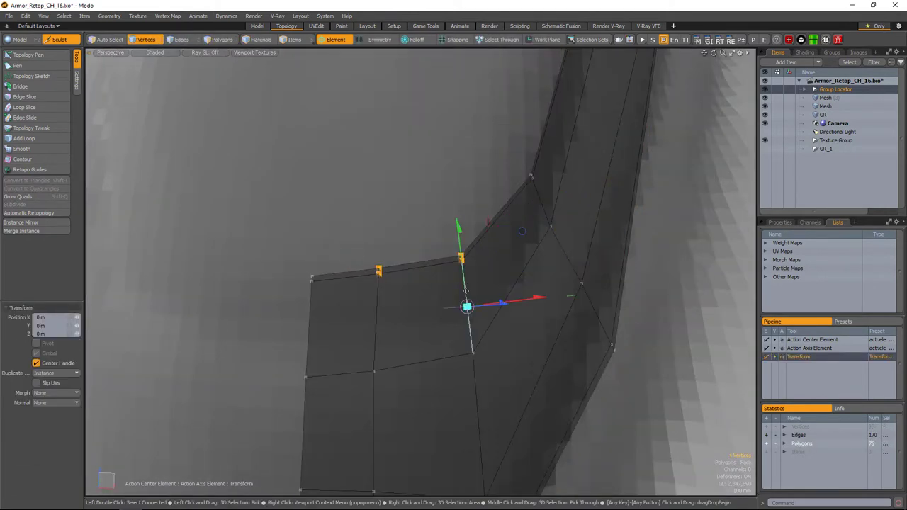
{"action": "left_click_drag", "start_coordinate": [460, 248], "coordinate": [397, 284], "text": "alt"}
{"action": "key", "text": "alt+s"}
{"action": "left_click_drag", "start_coordinate": [454, 284], "coordinate": [469, 361], "text": "alt"}
- Isolate the belly panel and select the seven edges along its curved outer seam
{"action": "key", "text": "3"}
{"action": "left_click", "coordinate": [529, 244]}
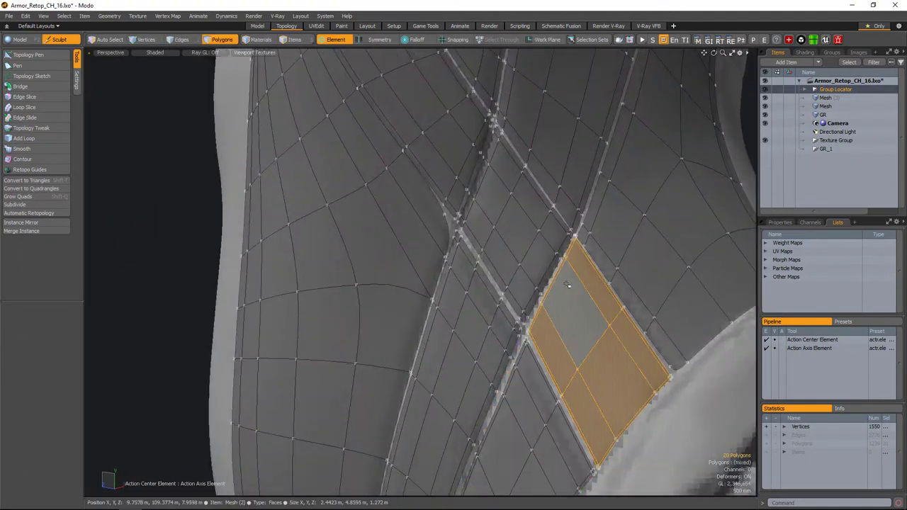
{"action": "scroll", "coordinate": [535, 237], "scroll_direction": "down", "scroll_amount": 5}
{"action": "left_click_drag", "start_coordinate": [580, 316], "coordinate": [474, 304], "text": "alt"}
{"action": "scroll", "coordinate": [475, 304], "scroll_direction": "up", "scroll_amount": 8}
{"action": "double_click", "coordinate": [486, 301]}
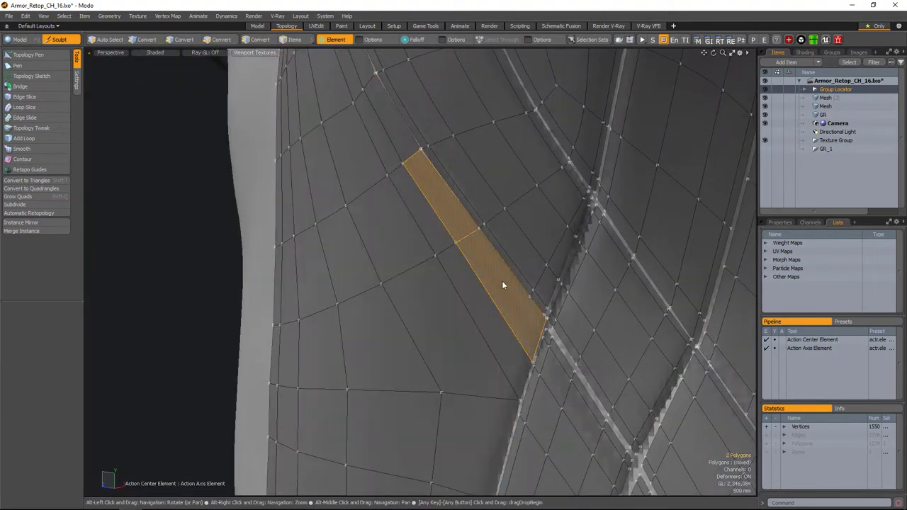
{"action": "key", "text": "space"}
{"action": "left_click_drag", "start_coordinate": [486, 231], "coordinate": [494, 292], "text": "alt"}
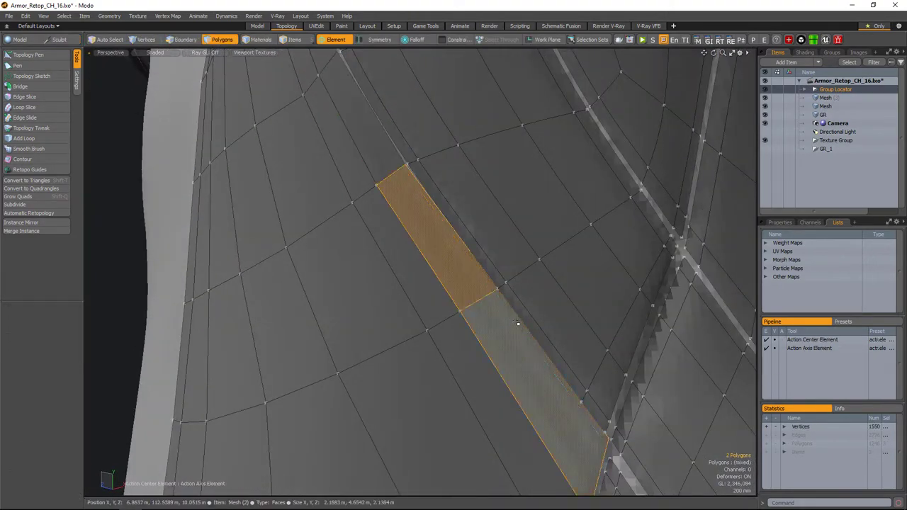
{"action": "key", "text": "ctrl+z"}
{"action": "left_click_drag", "start_coordinate": [518, 323], "coordinate": [487, 310], "text": "alt"}
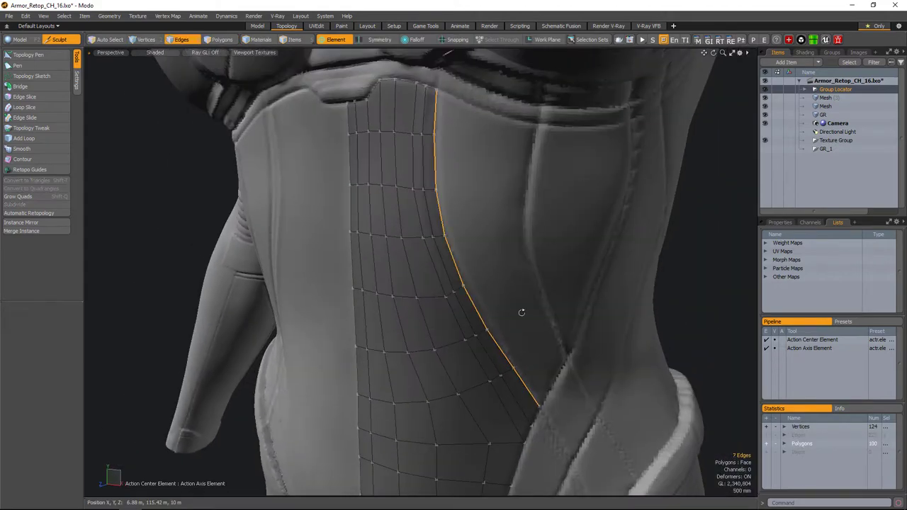
- Add a Loop Slice border along the belly panel's outer seam, following it around the corner at the hip
{"action": "key", "text": "alt+s"}
{"action": "scroll", "coordinate": [521, 312], "scroll_direction": "up", "scroll_amount": 3}
{"action": "left_click_drag", "start_coordinate": [449, 310], "coordinate": [445, 328], "text": "alt"}
{"action": "key", "text": "space"}
{"action": "scroll", "coordinate": [446, 347], "scroll_direction": "down", "scroll_amount": 5}
{"action": "key", "text": "alt+c"}
{"action": "scroll", "coordinate": [445, 329], "scroll_direction": "up", "scroll_amount": 3}
{"action": "scroll", "coordinate": [445, 328], "scroll_direction": "up", "scroll_amount": 5}
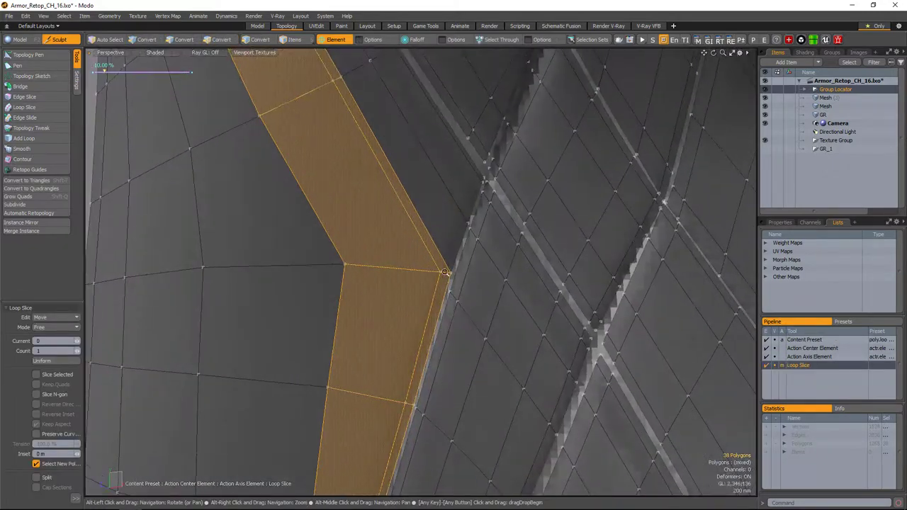
- Cut a short edge at the belly panel's outer corner with Edge Slice and join the two close corner vertices
{"action": "key", "text": "space"}
{"action": "left_click_drag", "start_coordinate": [511, 341], "coordinate": [477, 361], "text": "alt"}
{"action": "key", "text": "c"}
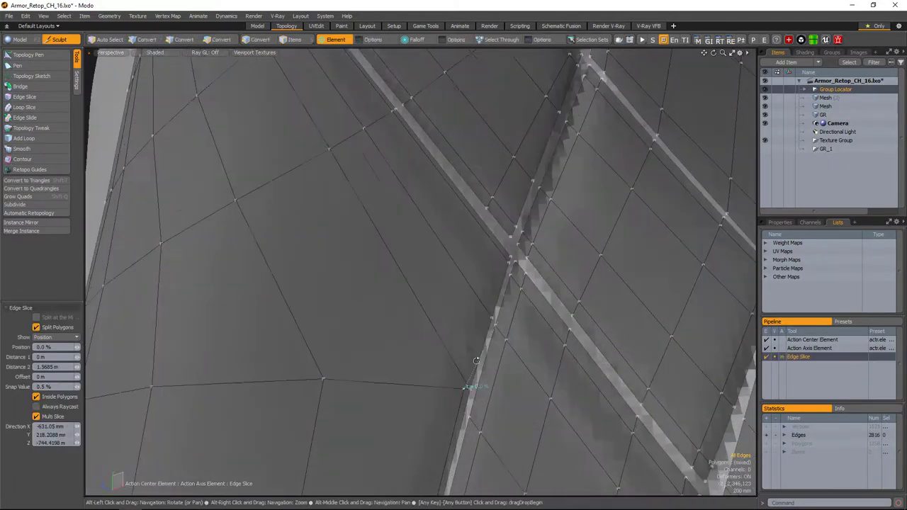
{"action": "scroll", "coordinate": [464, 381], "scroll_direction": "up", "scroll_amount": 3}
{"action": "key", "text": "space"}
{"action": "scroll", "coordinate": [443, 316], "scroll_direction": "down", "scroll_amount": 6}
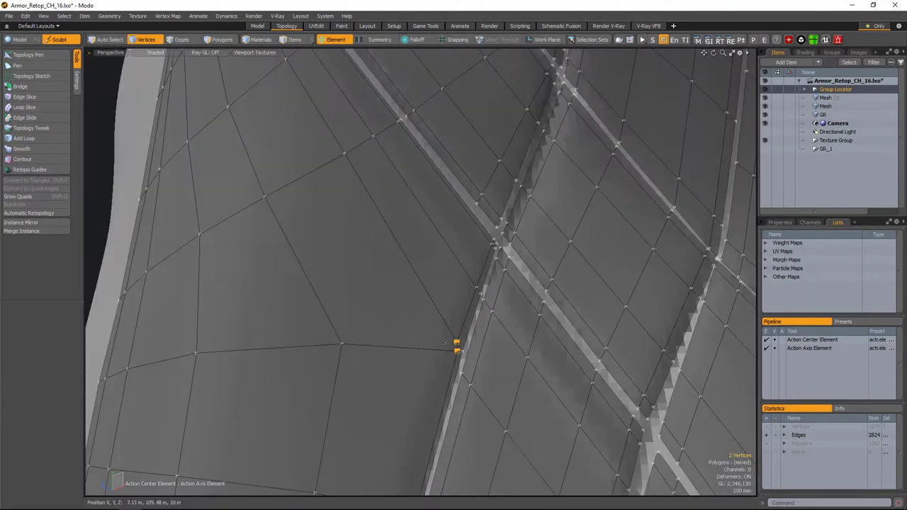
{"action": "scroll", "coordinate": [453, 307], "scroll_direction": "down", "scroll_amount": 5}
{"action": "scroll", "coordinate": [575, 271], "scroll_direction": "up", "scroll_amount": 6}
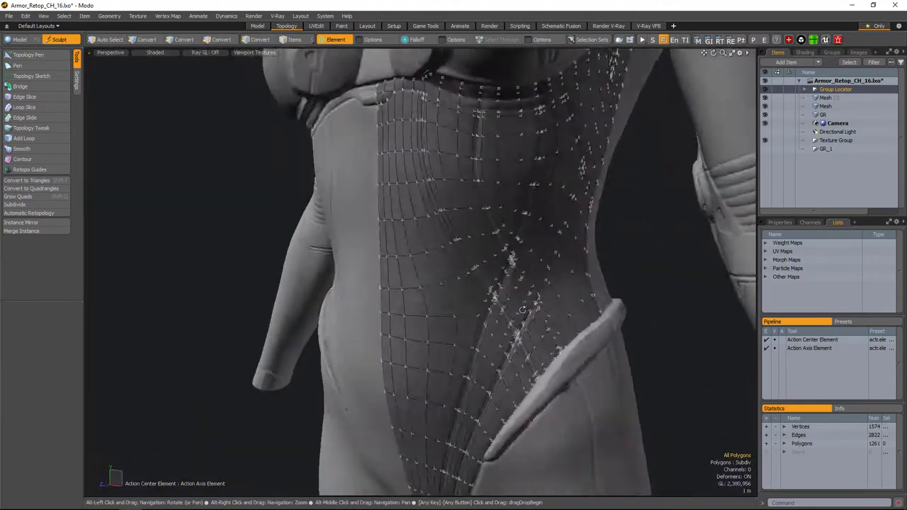
- Check the polygon band beneath the bust and hide the high-resolution sculpt
{"action": "left_click_drag", "start_coordinate": [557, 309], "coordinate": [411, 233], "text": "alt"}
{"action": "double_click", "coordinate": [411, 233]}
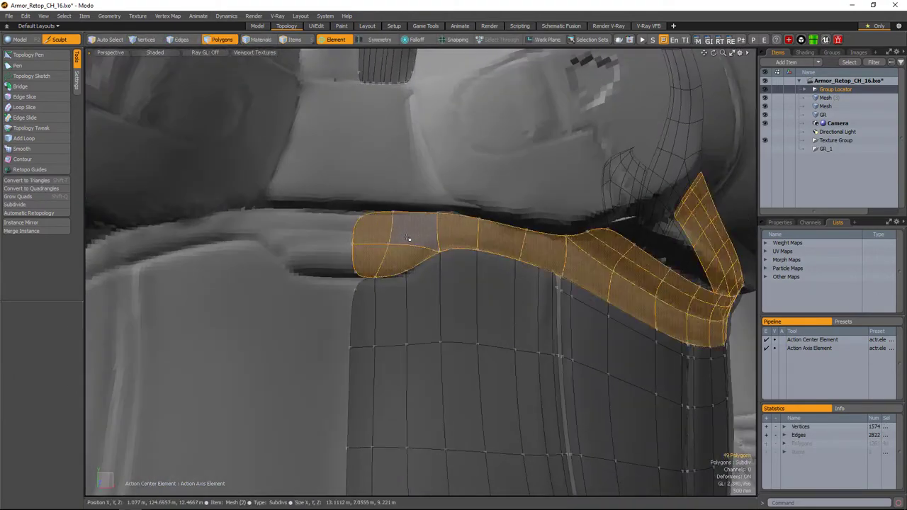
{"action": "scroll", "coordinate": [461, 282], "scroll_direction": "up", "scroll_amount": 3}
{"action": "scroll", "coordinate": [461, 281], "scroll_direction": "down", "scroll_amount": 5}
{"action": "left_click_drag", "start_coordinate": [461, 281], "coordinate": [520, 291], "text": "alt"}
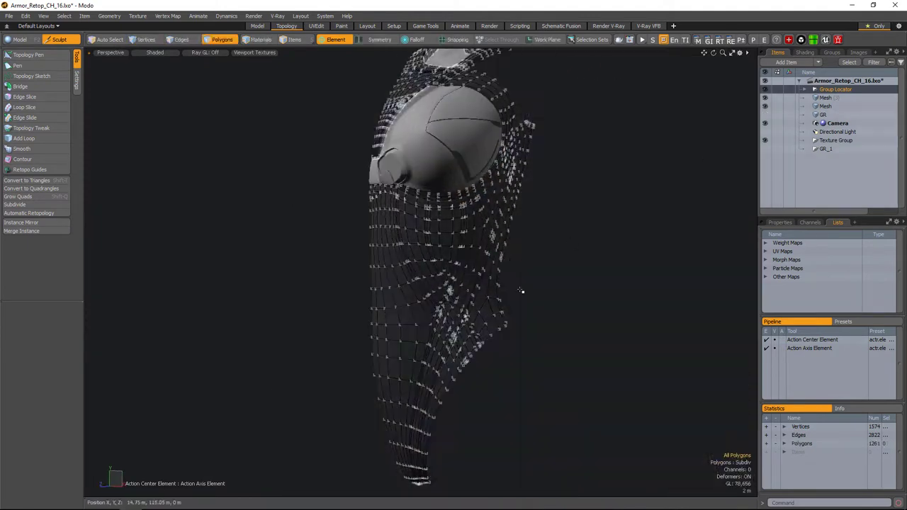
- Switch to the Model layout, select all polygons of both retopology meshes, and mirror them across the X axis
{"action": "left_click", "coordinate": [257, 27]}
{"action": "left_click", "coordinate": [458, 224]}
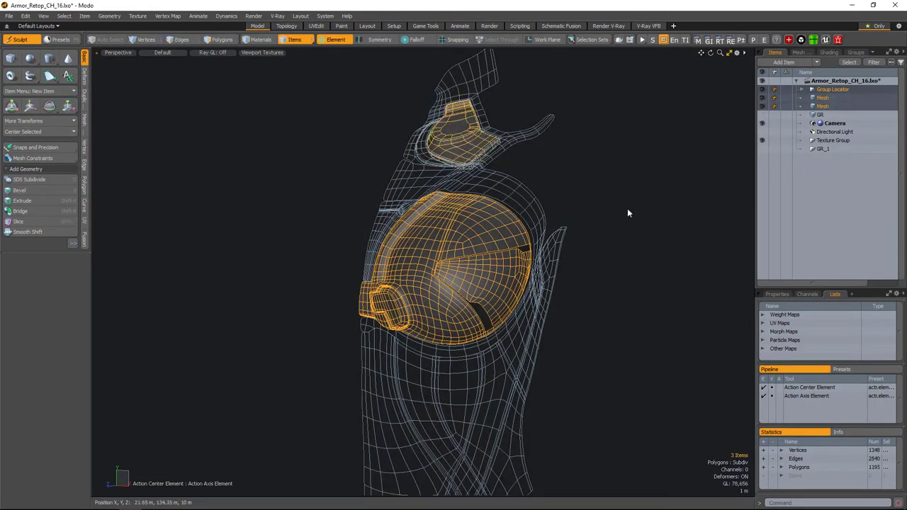
{"action": "scroll", "coordinate": [515, 129], "scroll_direction": "down", "scroll_amount": 5}
{"action": "left_click", "coordinate": [609, 379]}
{"action": "scroll", "coordinate": [522, 358], "scroll_direction": "down", "scroll_amount": 3}
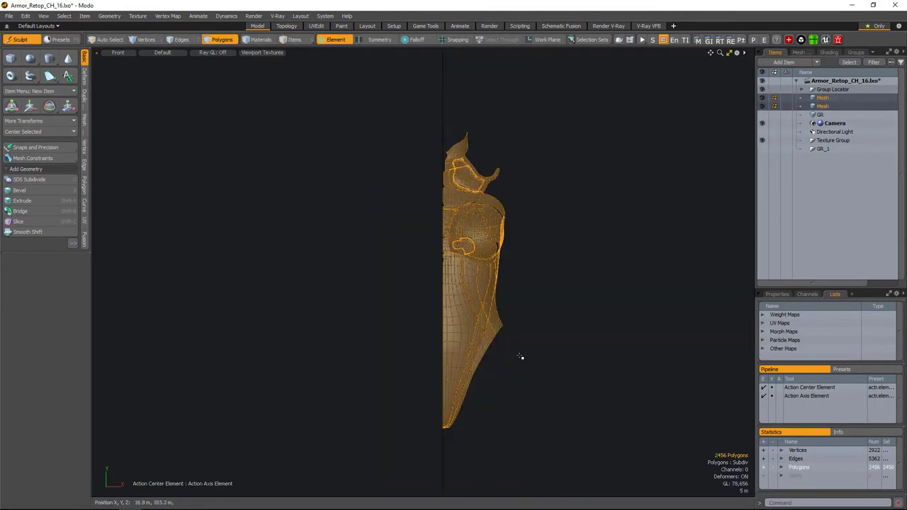
{"action": "key", "text": "shift+v"}
{"action": "scroll", "coordinate": [522, 358], "scroll_direction": "up", "scroll_amount": 5}
{"action": "scroll", "coordinate": [476, 282], "scroll_direction": "down", "scroll_amount": 2}
{"action": "key", "text": "q"}
{"action": "scroll", "coordinate": [620, 281], "scroll_direction": "down", "scroll_amount": 3}
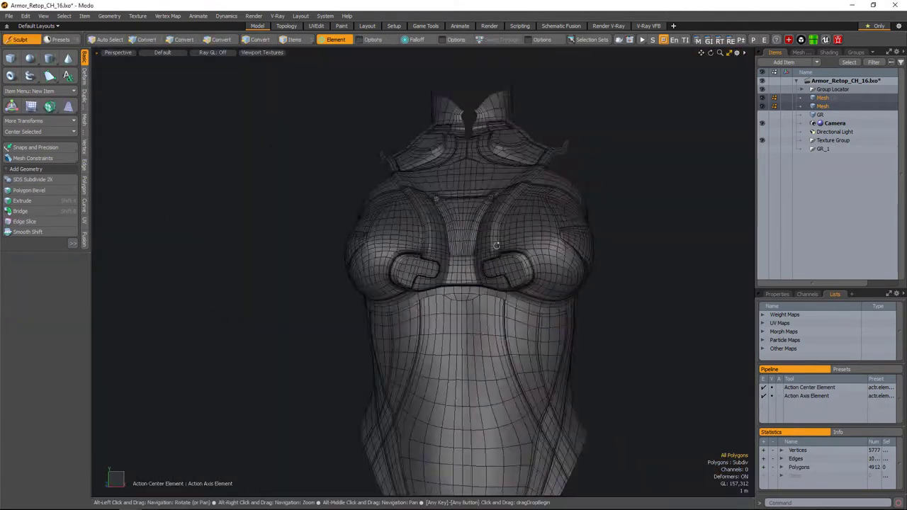
- Examine the shaded, mirrored suit from both sides for seam gaps and surface flaws
{"action": "left_click_drag", "start_coordinate": [607, 253], "coordinate": [522, 260], "text": "alt"}
{"action": "scroll", "coordinate": [650, 257], "scroll_direction": "up", "scroll_amount": 5}
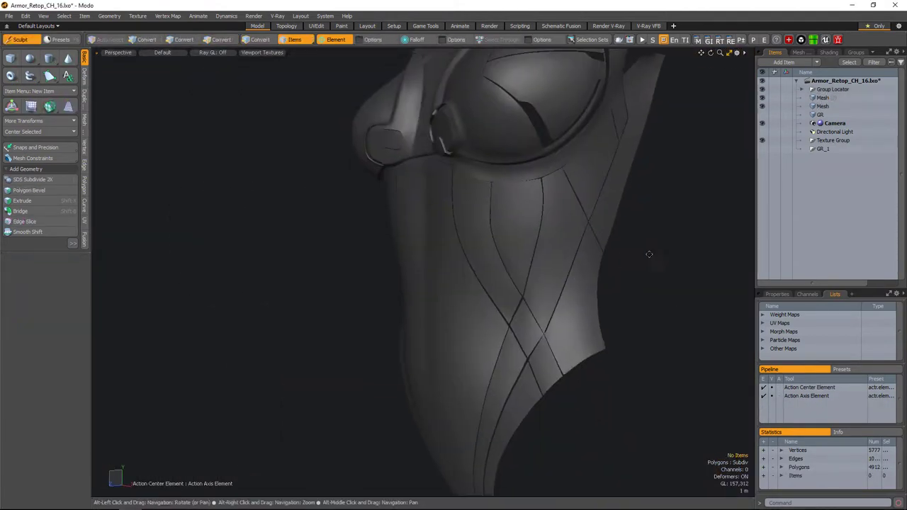
{"action": "scroll", "coordinate": [658, 289], "scroll_direction": "down", "scroll_amount": 5}
{"action": "scroll", "coordinate": [682, 279], "scroll_direction": "up", "scroll_amount": 3}
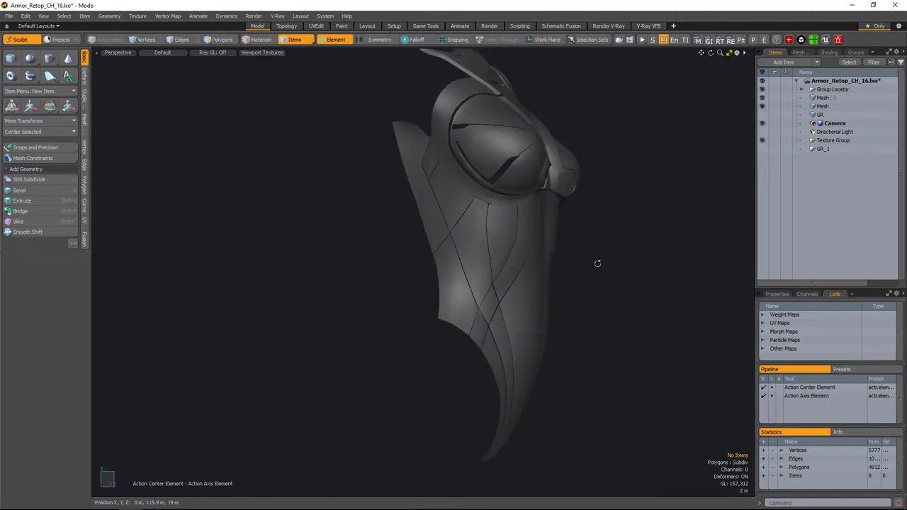
{"action": "left_click_drag", "start_coordinate": [598, 263], "coordinate": [711, 243], "text": "alt"}
{"action": "scroll", "coordinate": [622, 286], "scroll_direction": "up", "scroll_amount": 3}
{"action": "mouse_move", "coordinate": [622, 285]}
{"action": "left_mouse_down", "text": "alt"}
{"action": "mouse_move", "coordinate": [631, 259]}
{"action": "mouse_move", "coordinate": [502, 234]}
{"action": "mouse_move", "coordinate": [584, 253]}
{"action": "mouse_move", "coordinate": [478, 210]}
{"action": "mouse_move", "coordinate": [487, 229]}
{"action": "mouse_move", "coordinate": [465, 231]}
{"action": "mouse_move", "coordinate": [482, 245]}
{"action": "mouse_move", "coordinate": [467, 234]}
{"action": "mouse_move", "coordinate": [489, 218]}
{"action": "left_mouse_up", "text": "alt"}
- Select the bust shell polygons and reshape their lower outer rim in the Right view with the Sculpt Move brush
{"action": "left_click", "coordinate": [478, 210]}
{"action": "scroll", "coordinate": [474, 229], "scroll_direction": "up", "scroll_amount": 3}
{"action": "key", "text": "3"}
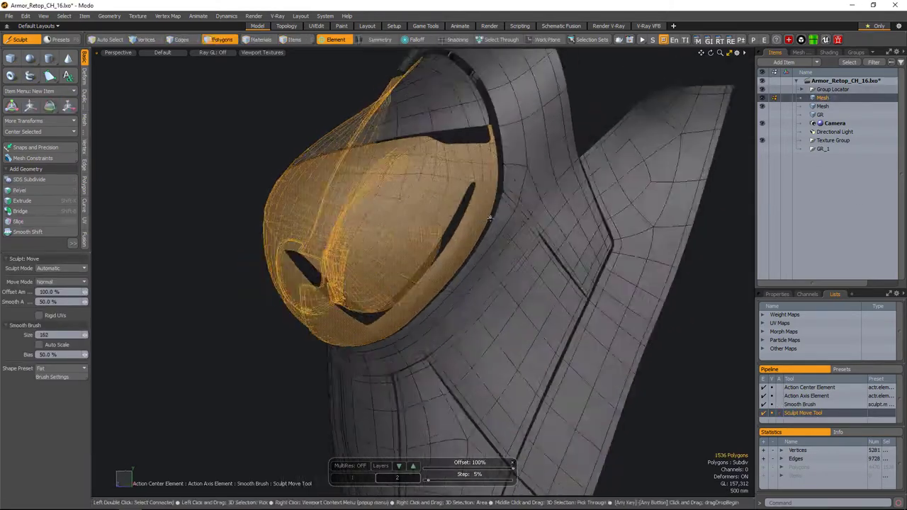
{"action": "key", "text": "ctrl+space"}
{"action": "left_click", "coordinate": [551, 239]}
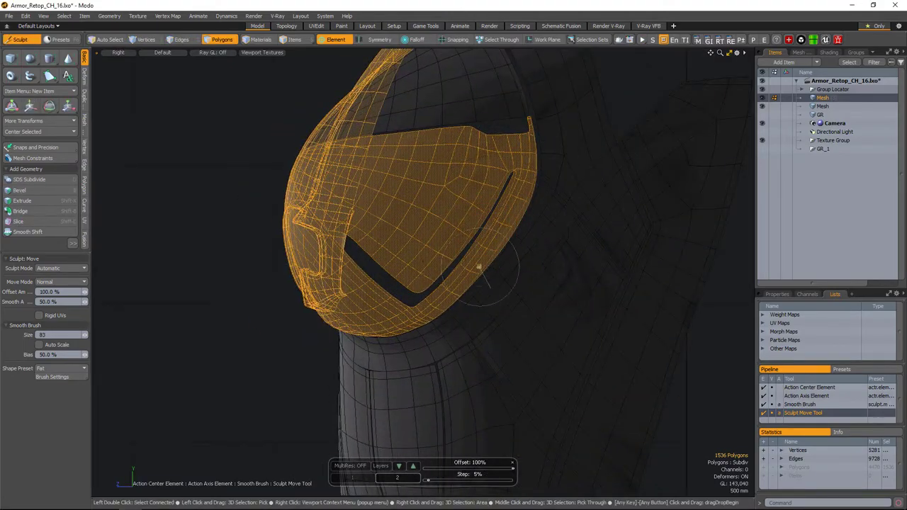
{"action": "mouse_move", "coordinate": [453, 255]}
{"action": "left_mouse_down", "text": "alt"}
{"action": "mouse_move", "coordinate": [499, 251]}
{"action": "mouse_move", "coordinate": [502, 198]}
{"action": "mouse_move", "coordinate": [465, 247]}
{"action": "mouse_move", "coordinate": [494, 183]}
{"action": "mouse_move", "coordinate": [460, 284]}
{"action": "mouse_move", "coordinate": [480, 210]}
{"action": "mouse_move", "coordinate": [397, 205]}
{"action": "left_mouse_up", "text": "alt"}
{"action": "key", "text": "space"}
{"action": "key", "text": "space"}
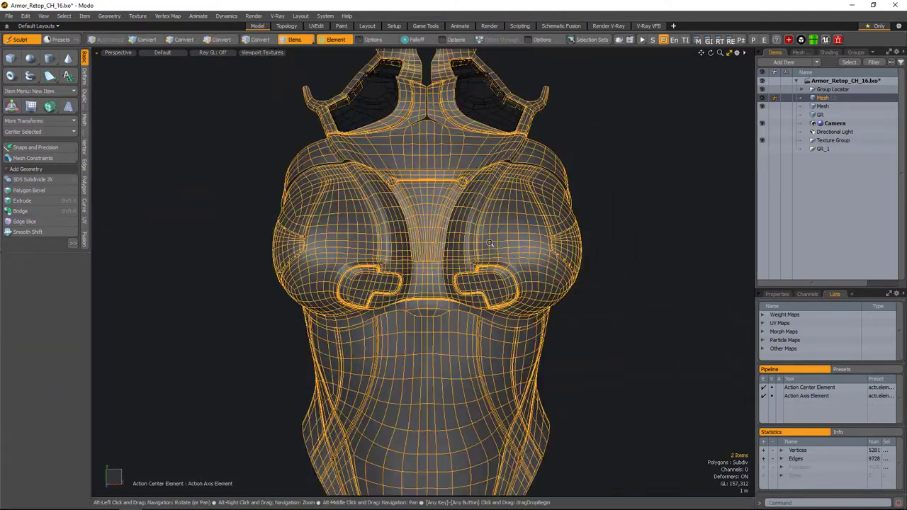
- Separate the bust shell into its own mesh item and place the three retopology meshes in a group named Rt
{"action": "key", "text": "3"}
{"action": "left_click_drag", "start_coordinate": [685, 217], "coordinate": [621, 222], "text": "alt"}
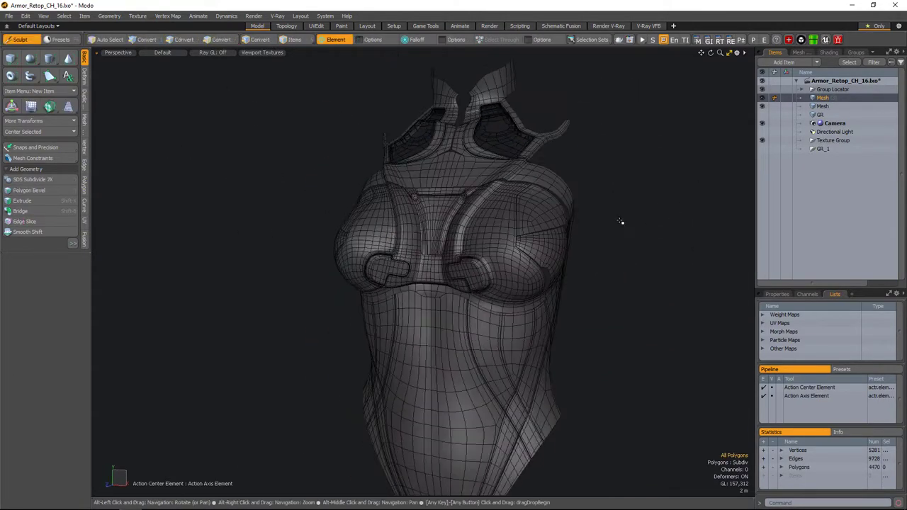
{"action": "left_click", "coordinate": [823, 106]}
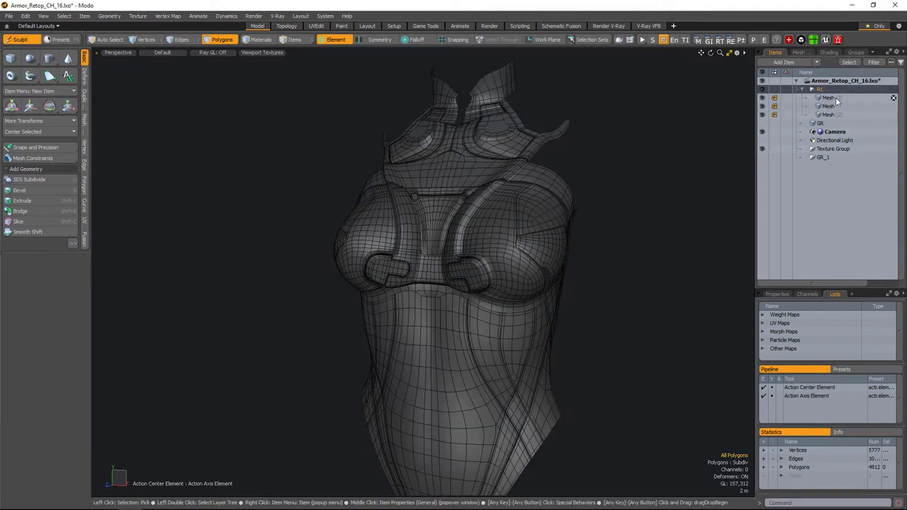
- Remove one half of the bust mesh and mirror the remaining half across the X axis
{"action": "left_click", "coordinate": [828, 97]}
{"action": "key", "text": "KP_1"}
{"action": "double_click", "coordinate": [510, 203]}
{"action": "scroll", "coordinate": [467, 264], "scroll_direction": "up", "scroll_amount": 5}
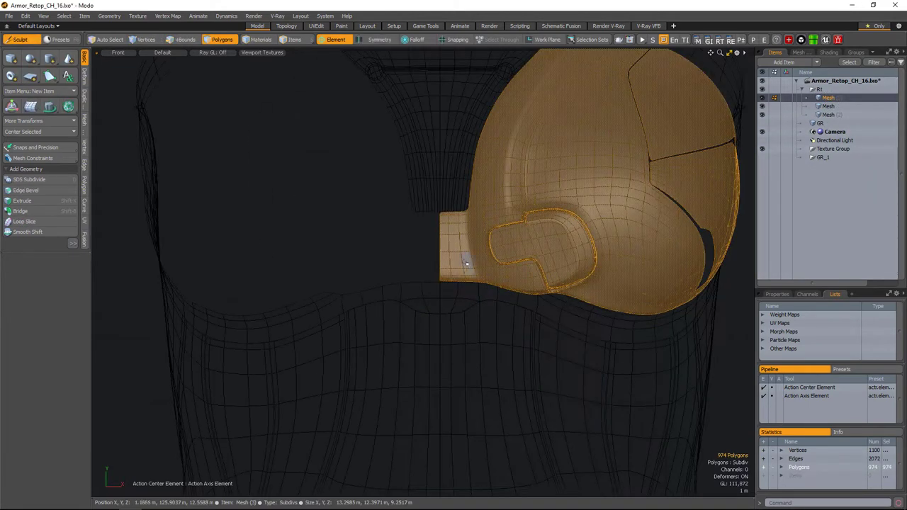
{"action": "key", "text": "ctrl+space"}
{"action": "left_click", "coordinate": [516, 237]}
{"action": "mouse_move", "coordinate": [517, 237]}
{"action": "left_mouse_down", "text": "alt"}
{"action": "mouse_move", "coordinate": [522, 259]}
{"action": "mouse_move", "coordinate": [531, 241]}
{"action": "mouse_move", "coordinate": [514, 244]}
{"action": "left_mouse_up", "text": "alt"}
{"action": "key", "text": "3"}
{"action": "left_click", "coordinate": [304, 40]}
{"action": "left_click", "coordinate": [595, 299]}
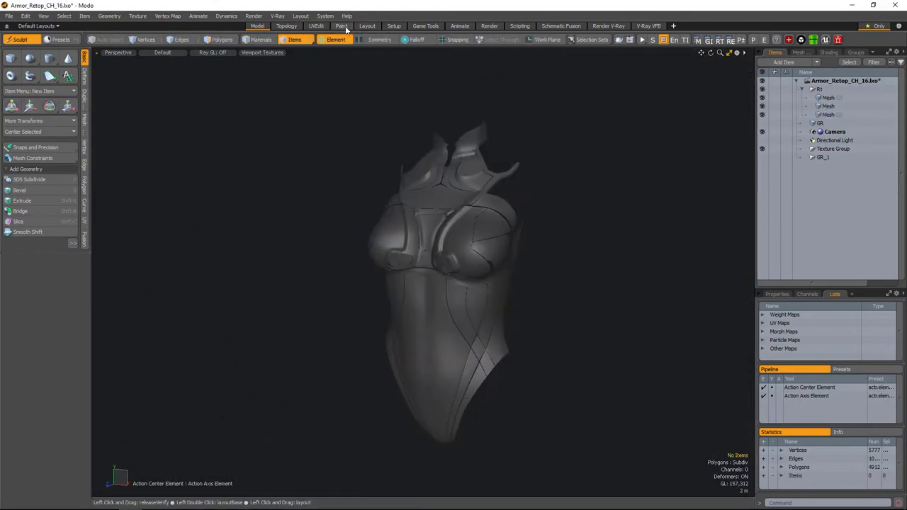
- Switch to the Render layout and examine the rendered suit from the front and at an angle
{"action": "left_click", "coordinate": [489, 26]}
{"action": "left_click_drag", "start_coordinate": [409, 221], "coordinate": [445, 242], "text": "alt"}
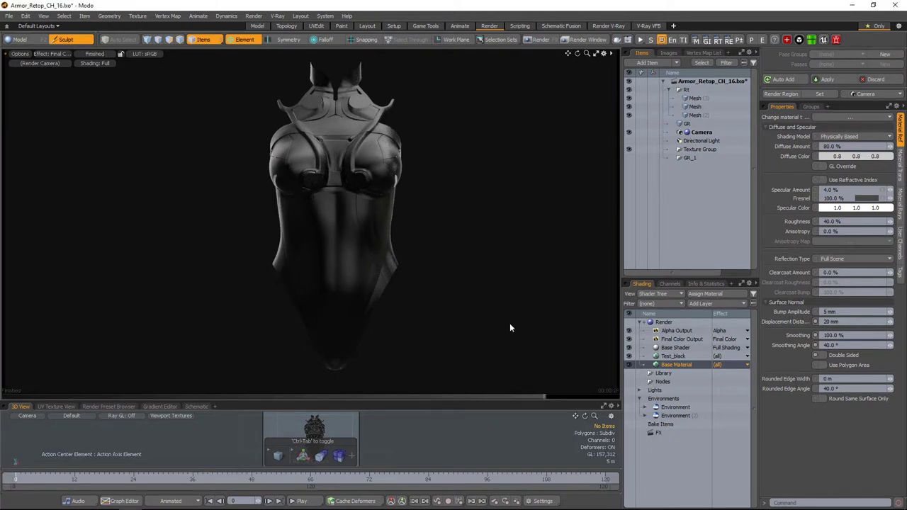
{"action": "left_click_drag", "start_coordinate": [508, 308], "coordinate": [475, 271], "text": "alt"}
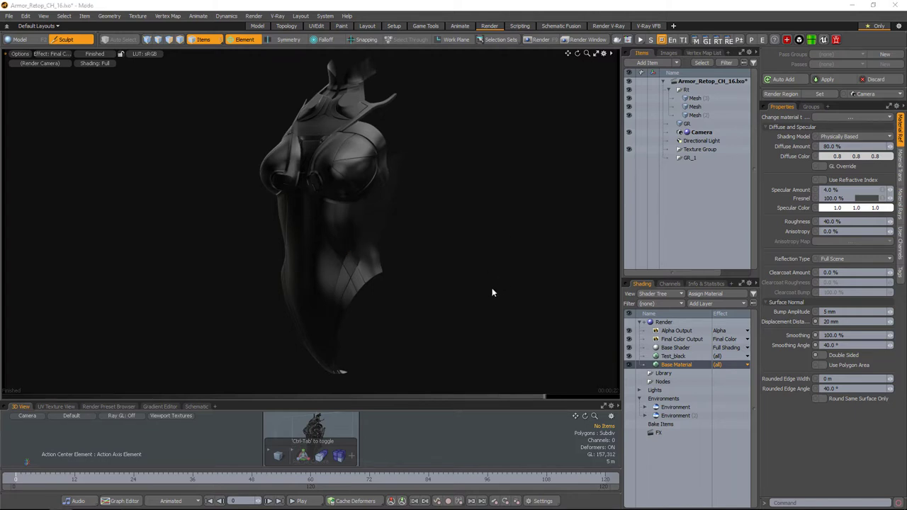
- Return to the Model layout with the scene saved as Armor_Retop_CH_17.lxo and bring the bust mesh into view
{"action": "left_click", "coordinate": [257, 25]}
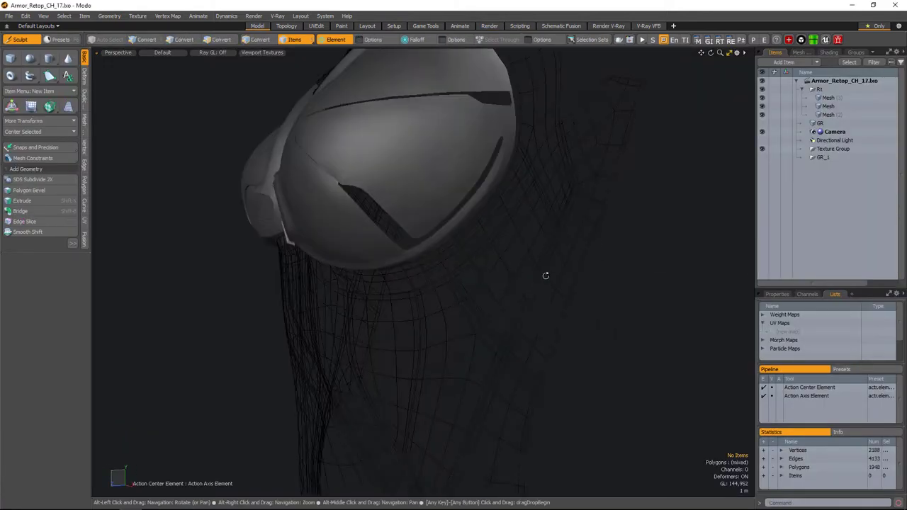
{"action": "left_click_drag", "start_coordinate": [546, 275], "coordinate": [600, 257], "text": "alt"}
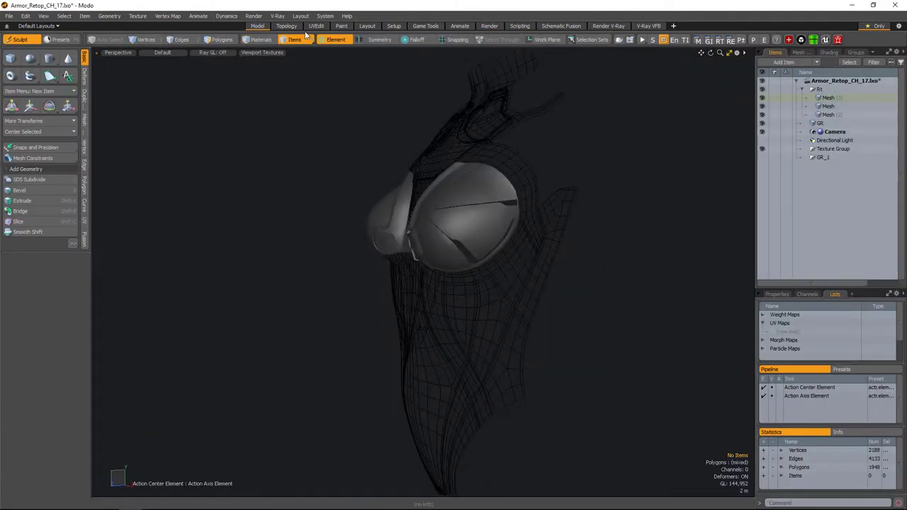
- Switch to the Topology layout and add a narrow border strip of polygons along the torso mesh's open side edge between waist seam and belt
{"action": "left_click", "coordinate": [291, 25]}
{"action": "left_click_drag", "start_coordinate": [730, 170], "coordinate": [659, 173], "text": "alt"}
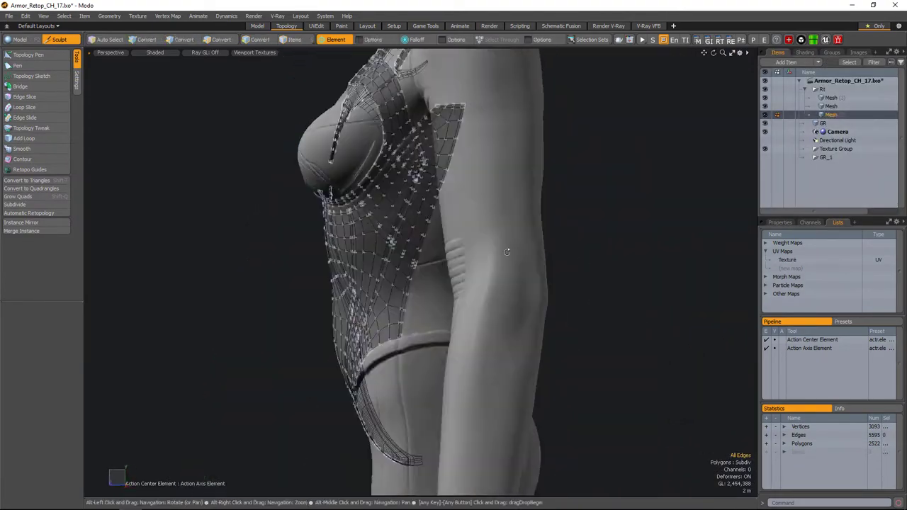
{"action": "left_click_drag", "start_coordinate": [539, 234], "coordinate": [560, 213], "text": "alt"}
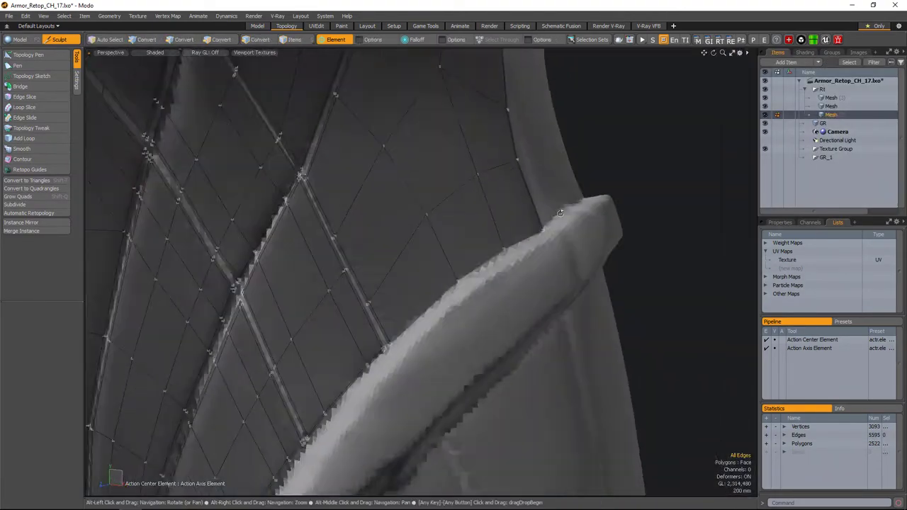
{"action": "mouse_move", "coordinate": [453, 213]}
{"action": "left_mouse_down"}
{"action": "mouse_move", "coordinate": [496, 177]}
{"action": "mouse_move", "coordinate": [567, 156]}
{"action": "left_mouse_up"}
{"action": "key", "text": "alt+c"}
{"action": "key", "text": "KP_1"}
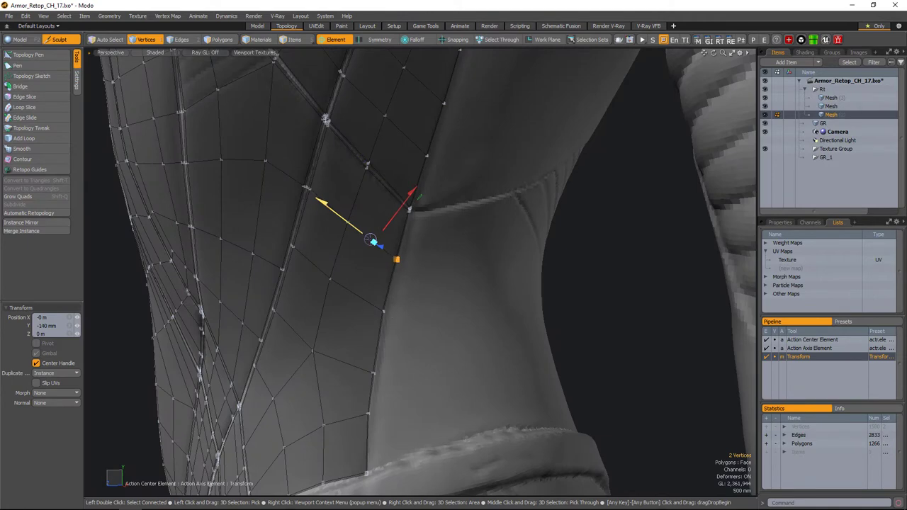
{"action": "left_click_drag", "start_coordinate": [396, 259], "coordinate": [383, 311]}
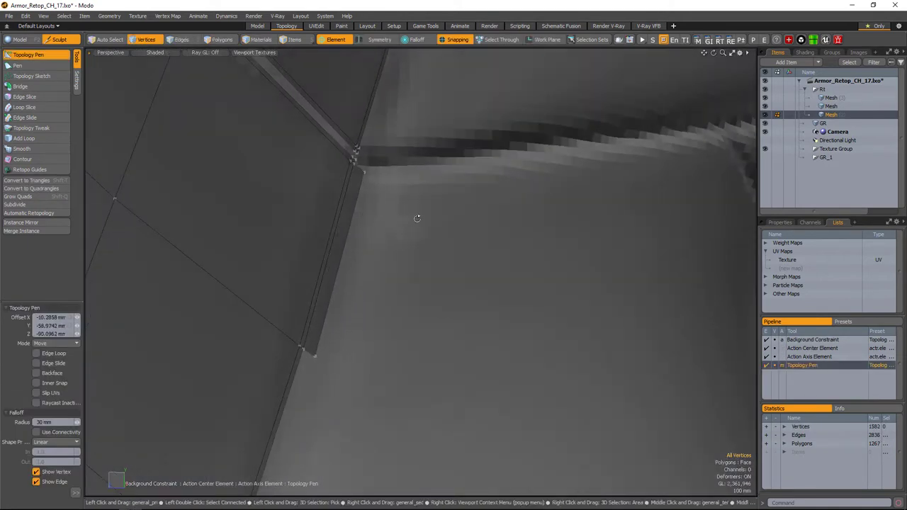
{"action": "scroll", "coordinate": [417, 218], "scroll_direction": "down", "scroll_amount": 2}
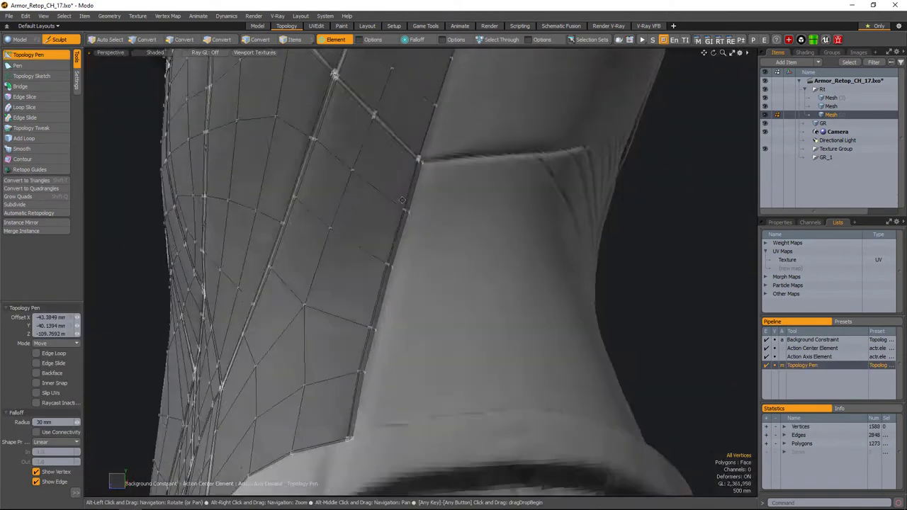
{"action": "left_click_drag", "start_coordinate": [442, 299], "coordinate": [381, 282], "text": "alt"}
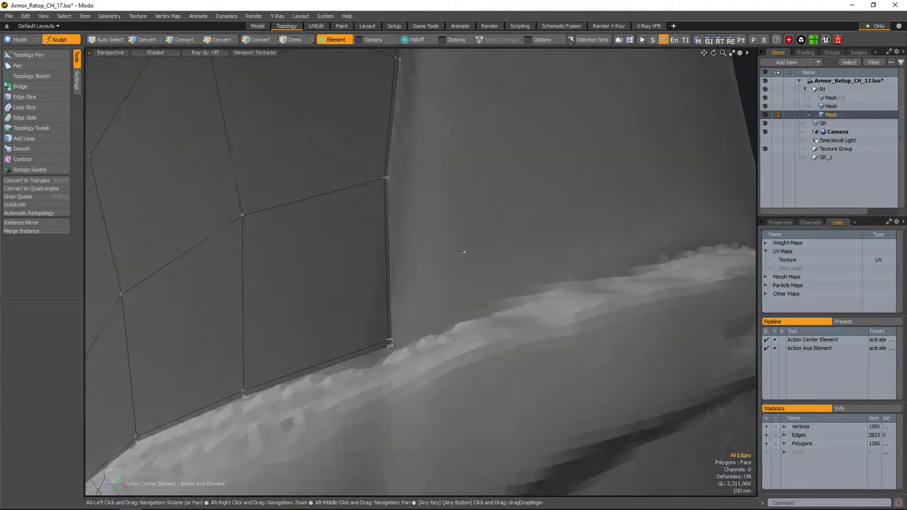
- Build columns of quads with the Topology Pen from the border strip around the side of the waist, between the belt and the side seam
{"action": "left_click", "coordinate": [28, 54]}
{"action": "scroll", "coordinate": [403, 303], "scroll_direction": "up", "scroll_amount": 2}
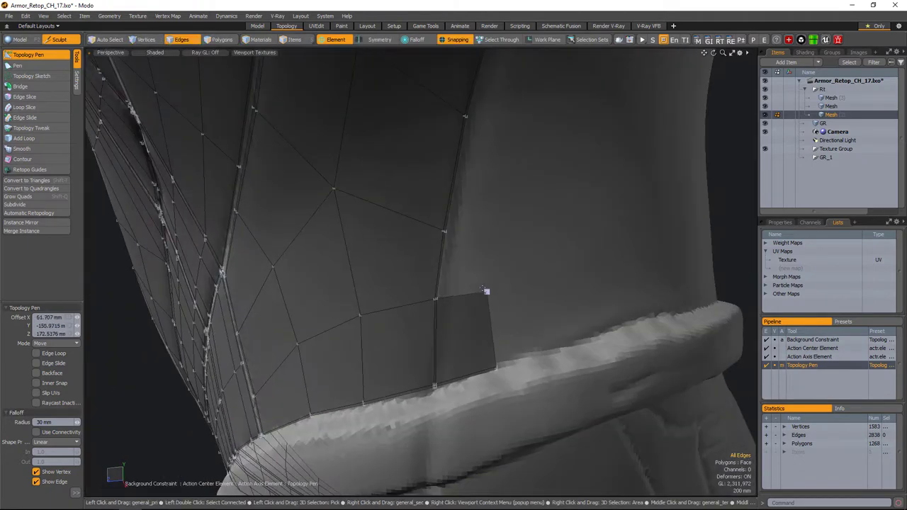
{"action": "scroll", "coordinate": [467, 319], "scroll_direction": "up", "scroll_amount": 2}
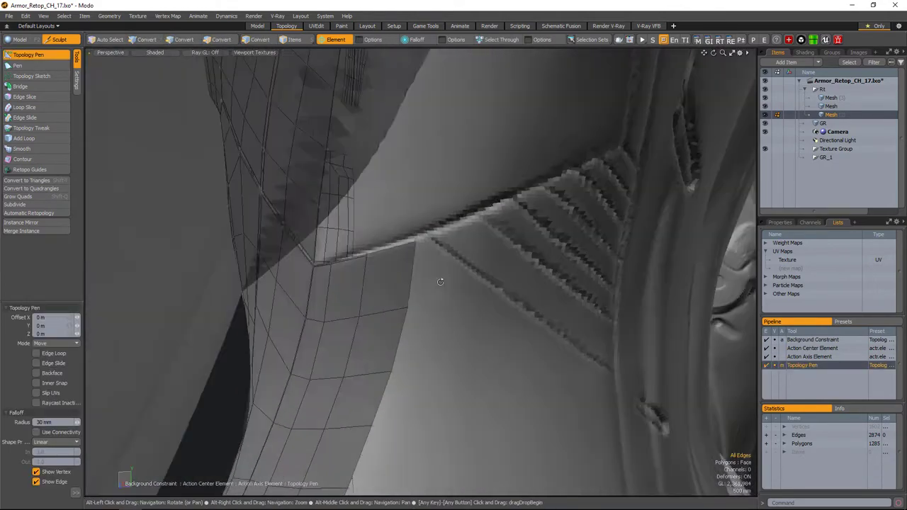
- Continue the row of quads beneath the side seam across the ribs and lay a column of quads along the back ridge
{"action": "left_click_drag", "start_coordinate": [440, 282], "coordinate": [427, 299], "text": "alt"}
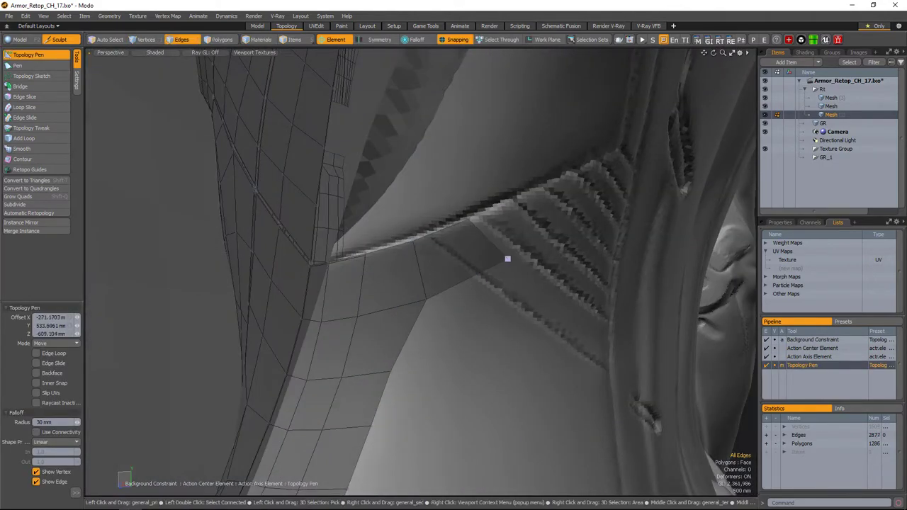
{"action": "mouse_move", "coordinate": [508, 259]}
{"action": "left_mouse_down", "text": "alt"}
{"action": "mouse_move", "coordinate": [489, 269]}
{"action": "mouse_move", "coordinate": [521, 254]}
{"action": "left_mouse_up", "text": "alt"}
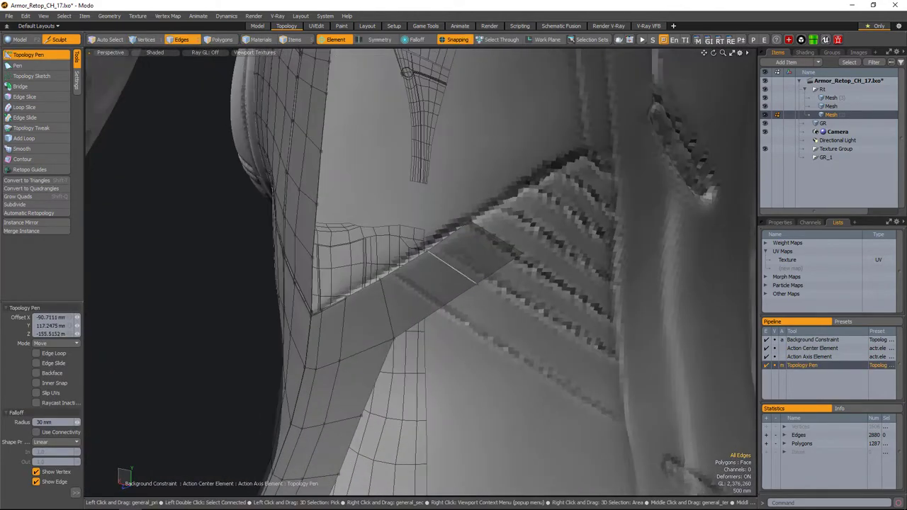
{"action": "left_click_drag", "start_coordinate": [451, 269], "coordinate": [401, 252], "text": "alt"}
{"action": "left_click_drag", "start_coordinate": [473, 282], "coordinate": [563, 241], "text": "alt"}
{"action": "left_click", "coordinate": [473, 271]}
{"action": "left_click", "coordinate": [488, 278]}
{"action": "left_click", "coordinate": [482, 283]}
{"action": "left_click", "coordinate": [564, 241]}
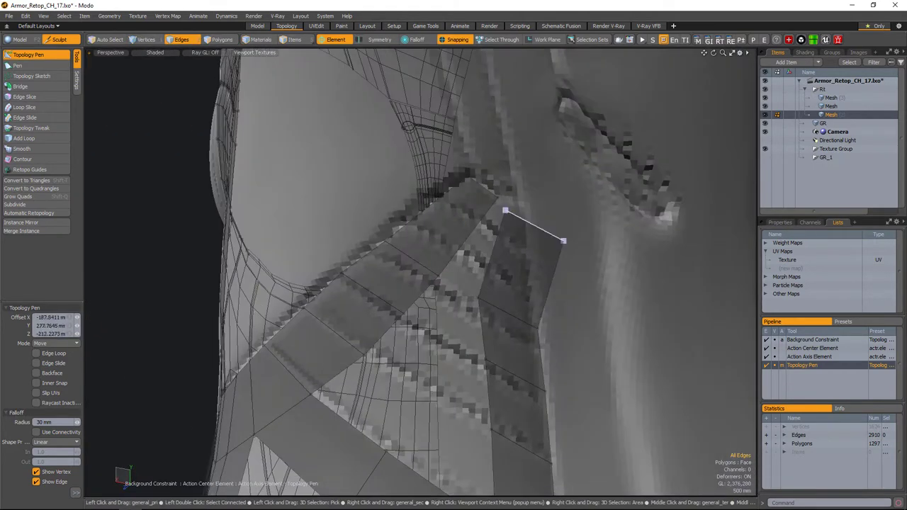
- Close the triangular gap in the ribbed area with polygons, loop-slice them, and continue the quads down to the belt
{"action": "left_click_drag", "start_coordinate": [508, 205], "coordinate": [461, 242], "text": "alt"}
{"action": "key", "text": "1"}
{"action": "key", "text": "alt+s"}
{"action": "key", "text": "space"}
{"action": "key", "text": "ctrl+shift+p"}
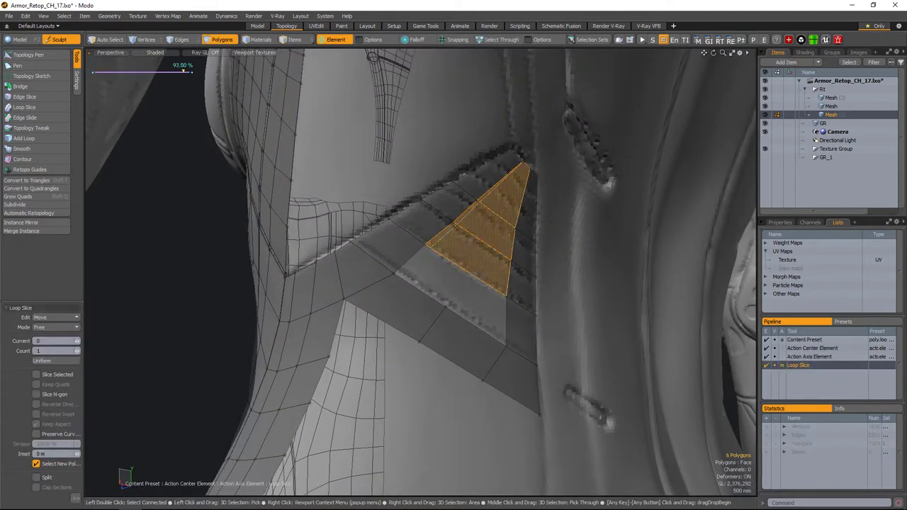
{"action": "left_click_drag", "start_coordinate": [472, 294], "coordinate": [469, 313], "text": "alt"}
{"action": "left_click", "coordinate": [451, 271]}
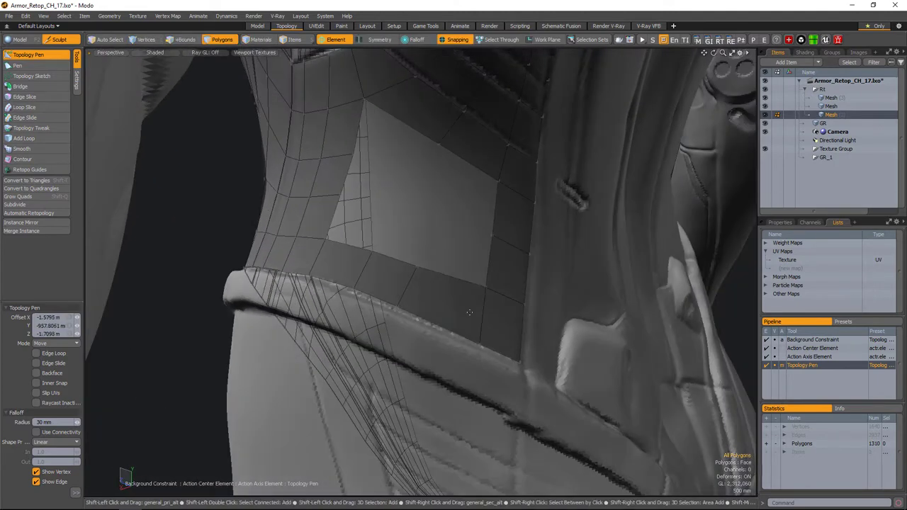
- Fill the remaining opening in the side waist panel with quads and even out its vertices on the sculpt
{"action": "left_click_drag", "start_coordinate": [436, 270], "coordinate": [519, 286], "text": "alt"}
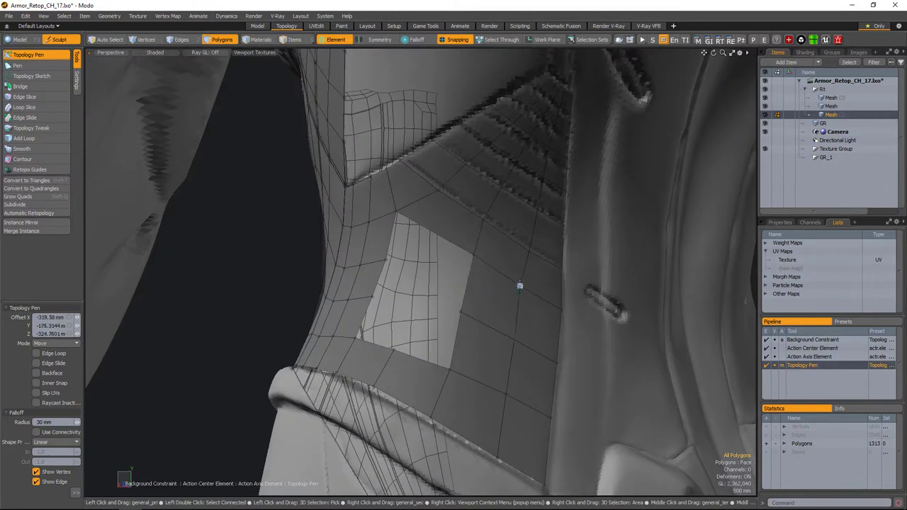
{"action": "left_click_drag", "start_coordinate": [462, 303], "coordinate": [425, 269], "text": "alt"}
{"action": "left_click_drag", "start_coordinate": [419, 302], "coordinate": [479, 265], "text": "alt"}
{"action": "key", "text": "q"}
{"action": "left_click", "coordinate": [435, 303]}
{"action": "key", "text": "q"}
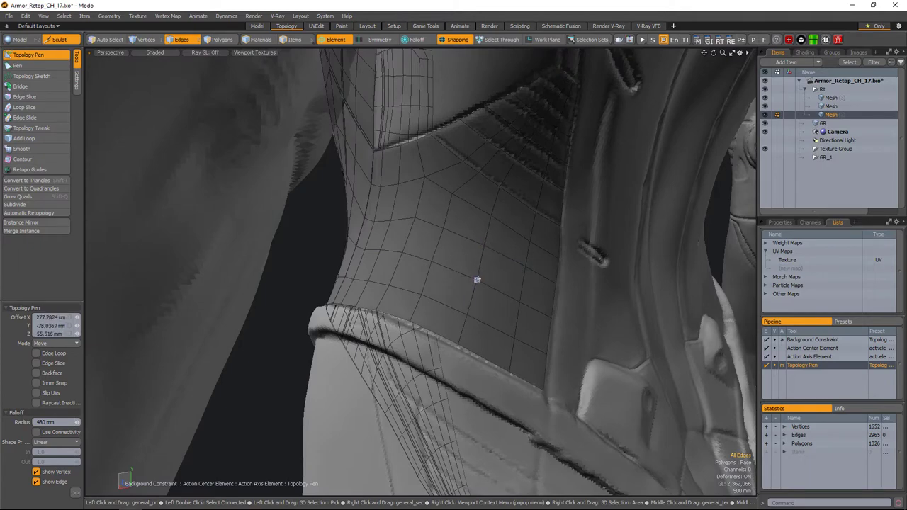
- Check the filled side waist panel and edit individual edges and vertices where it meets the ribbed patch
{"action": "left_click_drag", "start_coordinate": [539, 245], "coordinate": [425, 286], "text": "alt"}
{"action": "key", "text": "space"}
{"action": "key", "text": "2"}
{"action": "left_click", "coordinate": [447, 305]}
{"action": "key", "text": "1"}
{"action": "left_click", "coordinate": [475, 288]}
{"action": "right_click", "coordinate": [456, 283]}
- Select the edges running across the ribbed patch and extend each selection along its row to rework the edge flow
{"action": "key", "text": "2"}
{"action": "left_click", "coordinate": [508, 256]}
{"action": "key", "text": "alt+l"}
{"action": "key", "text": "2"}
{"action": "left_click", "coordinate": [465, 255]}
{"action": "key", "text": "alt+l"}
{"action": "key", "text": "2"}
{"action": "left_click", "coordinate": [500, 280], "text": "shift"}
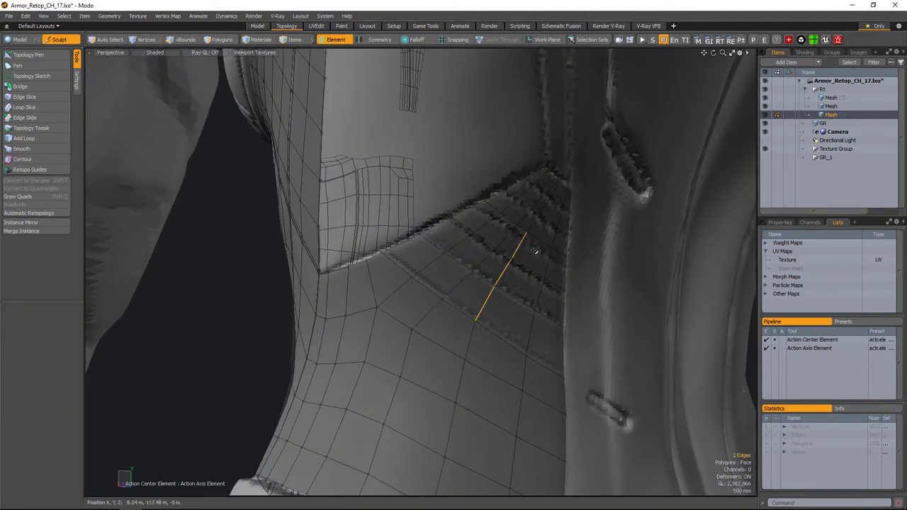
{"action": "key", "text": "alt+l"}
- Adjust the ribbed patch's vertices and add a loop slice through its polygons
{"action": "left_click_drag", "start_coordinate": [500, 280], "coordinate": [437, 268], "text": "alt"}
{"action": "key", "text": "1"}
{"action": "left_click", "coordinate": [501, 261]}
{"action": "key", "text": "3"}
{"action": "key", "text": "alt+c"}
{"action": "key", "text": "space"}
- Extrude two rows of quads upward from the side seam with the Topology Pen, running from the front panel to the back ridge
{"action": "key", "text": "2"}
{"action": "key", "text": "space"}
{"action": "key", "text": "shift+t"}
{"action": "left_click_drag", "start_coordinate": [447, 268], "coordinate": [538, 278], "text": "alt"}
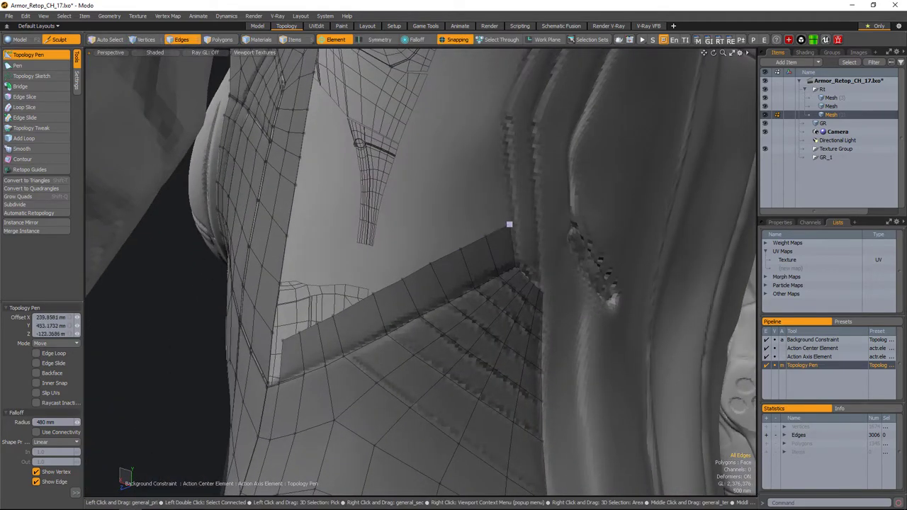
{"action": "left_click_drag", "start_coordinate": [478, 244], "coordinate": [410, 285], "text": "alt"}
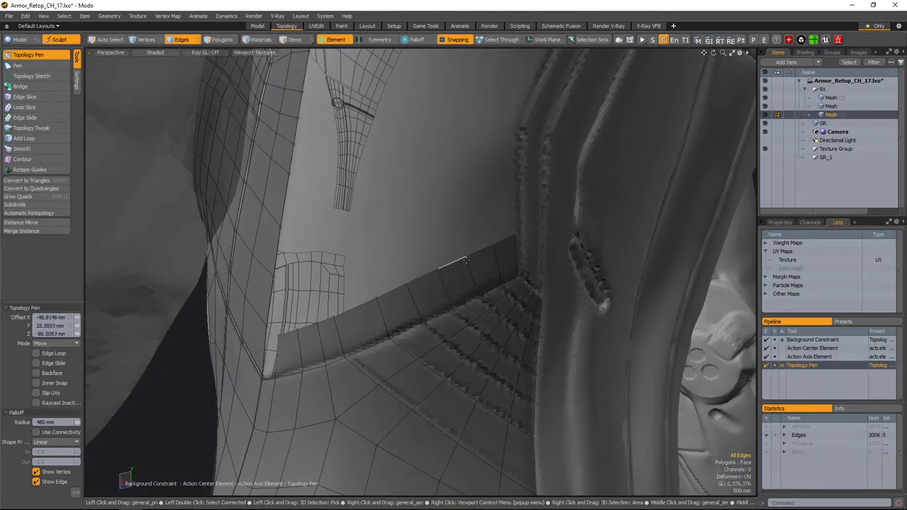
{"action": "left_click_drag", "start_coordinate": [466, 261], "coordinate": [564, 232], "text": "alt"}
{"action": "left_click_drag", "start_coordinate": [614, 212], "coordinate": [503, 264], "text": "alt"}
{"action": "left_click_drag", "start_coordinate": [550, 236], "coordinate": [453, 268], "text": "alt"}
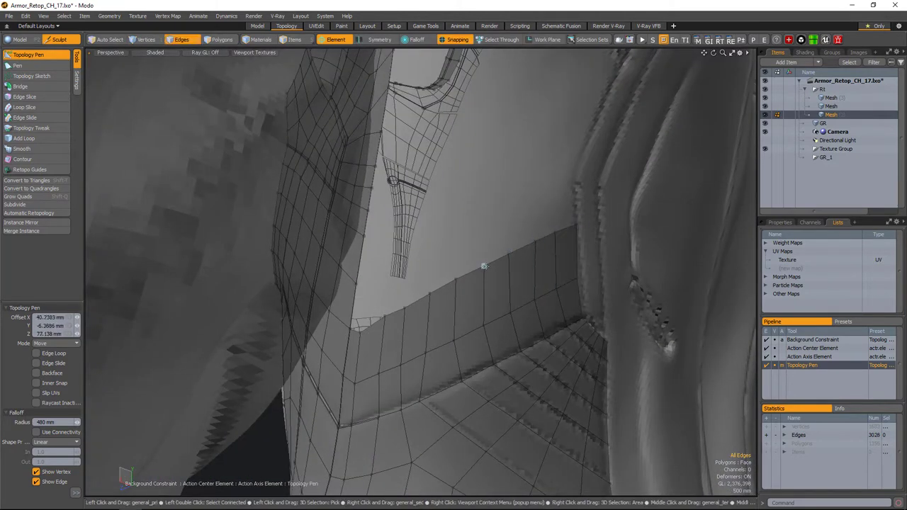
- Extend quads from the new rows up the back ridge to the armpit and widen that strip with a second column
{"action": "left_click_drag", "start_coordinate": [483, 266], "coordinate": [499, 236], "text": "alt"}
{"action": "left_click_drag", "start_coordinate": [510, 267], "coordinate": [475, 303], "text": "alt"}
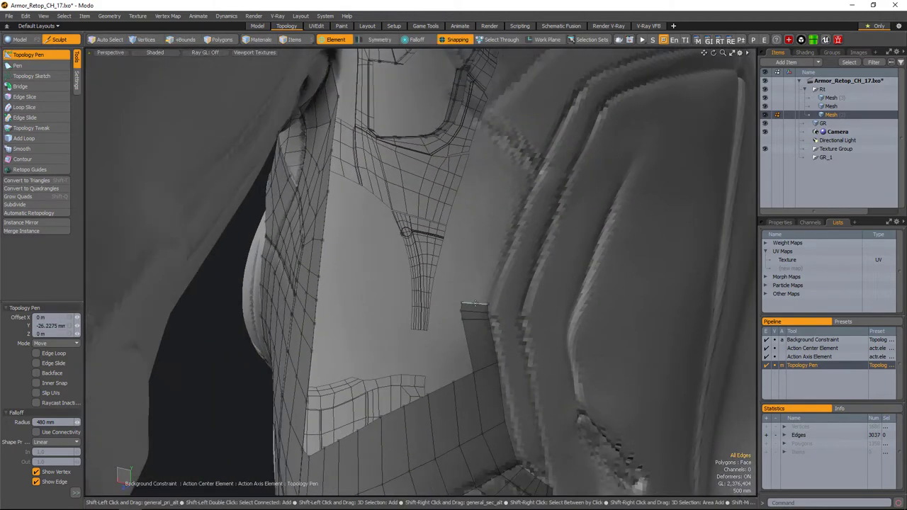
{"action": "left_click_drag", "start_coordinate": [556, 138], "coordinate": [511, 233], "text": "alt"}
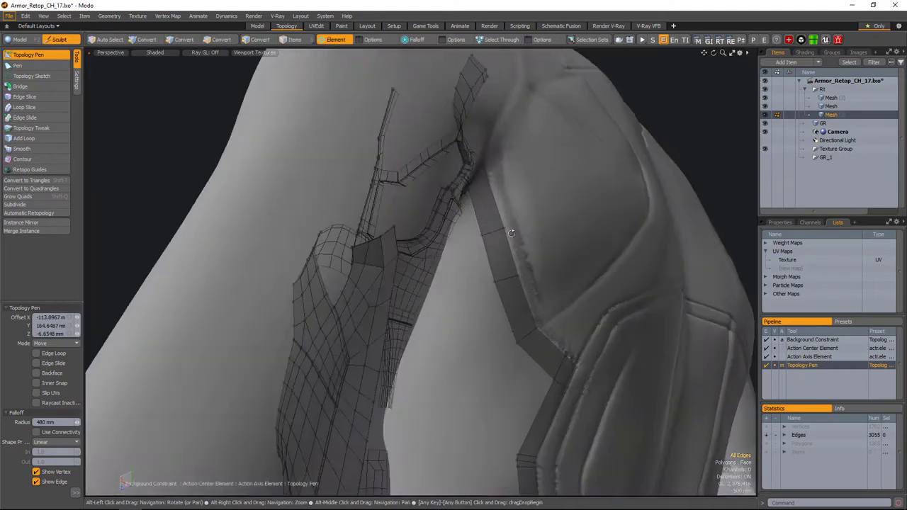
{"action": "left_click_drag", "start_coordinate": [500, 191], "coordinate": [525, 228], "text": "alt"}
{"action": "left_click_drag", "start_coordinate": [478, 320], "coordinate": [456, 304], "text": "alt"}
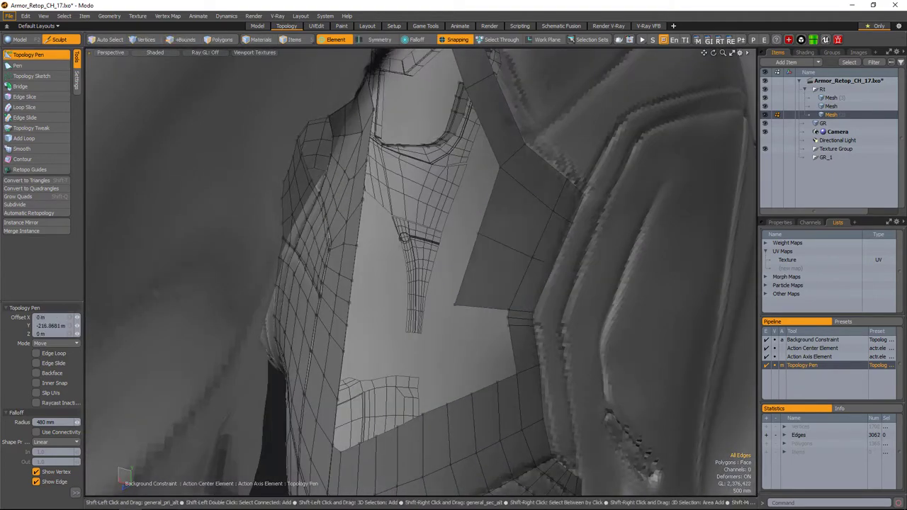
- Isolate the new patch above the side seam and reduce the number of vertical edge divisions in its rows
{"action": "scroll", "coordinate": [469, 246], "scroll_direction": "up", "scroll_amount": 3}
{"action": "key", "text": "space"}
{"action": "left_click_drag", "start_coordinate": [500, 281], "coordinate": [512, 221], "text": "alt"}
{"action": "left_click", "coordinate": [512, 220]}
{"action": "left_click_drag", "start_coordinate": [540, 152], "coordinate": [559, 246], "text": "alt"}
{"action": "left_click_drag", "start_coordinate": [427, 259], "coordinate": [414, 285], "text": "alt"}
{"action": "key", "text": "2"}
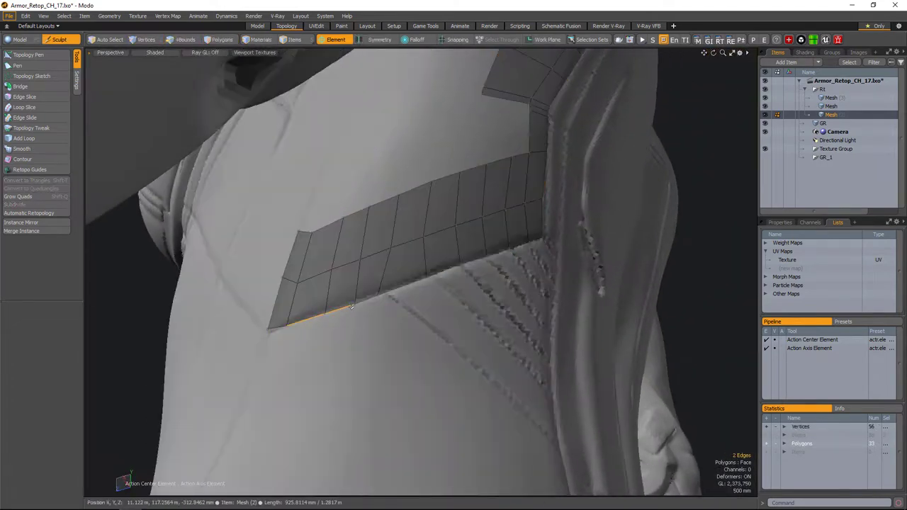
{"action": "mouse_move", "coordinate": [503, 251]}
{"action": "left_mouse_down", "text": "alt"}
{"action": "mouse_move", "coordinate": [317, 302]}
{"action": "mouse_move", "coordinate": [326, 311]}
{"action": "mouse_move", "coordinate": [504, 248]}
{"action": "left_mouse_up", "text": "alt"}
{"action": "key", "text": "1"}
{"action": "key", "text": "2"}
{"action": "left_click", "coordinate": [508, 246]}
{"action": "left_click_drag", "start_coordinate": [355, 317], "coordinate": [496, 284], "text": "alt"}
- Reposition the simplified rows' vertices with the Topology Pen and extrude another row of quads upward, joining it to the back ridge column
{"action": "left_click", "coordinate": [29, 54]}
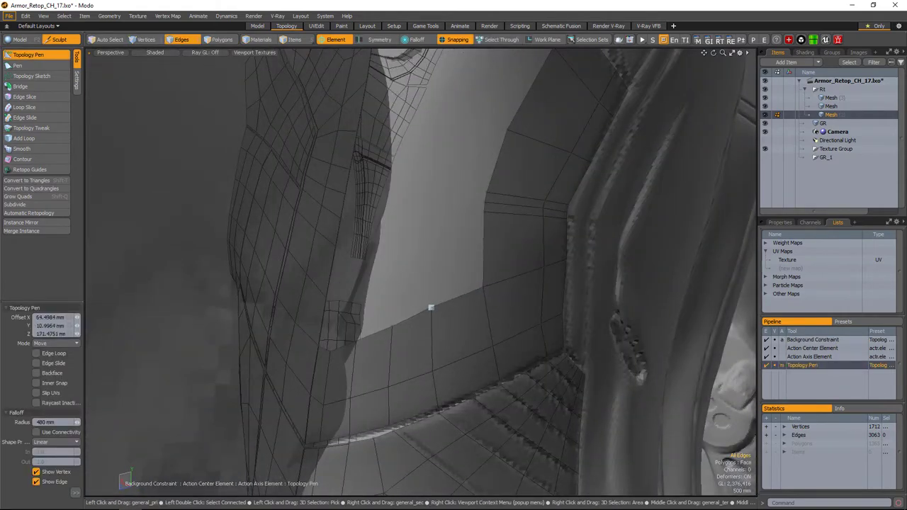
{"action": "left_click_drag", "start_coordinate": [431, 307], "coordinate": [439, 281], "text": "alt"}
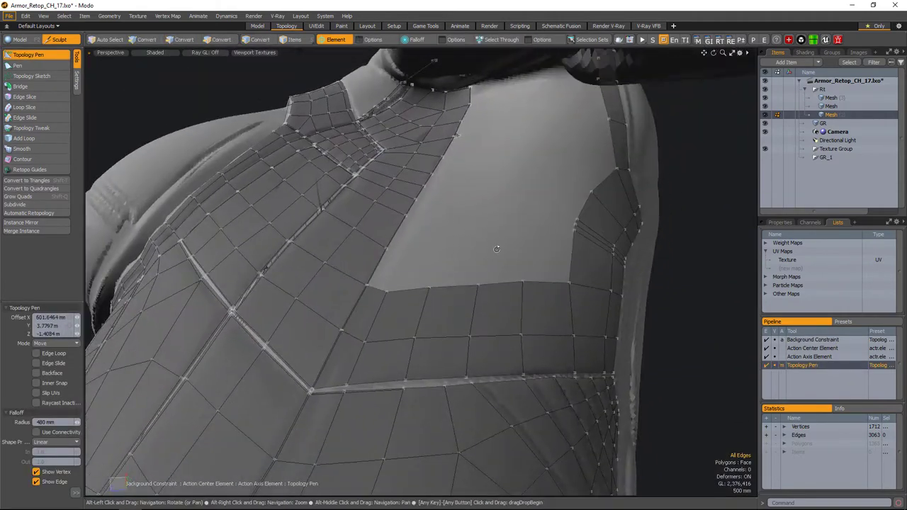
{"action": "left_click_drag", "start_coordinate": [497, 249], "coordinate": [465, 247], "text": "alt"}
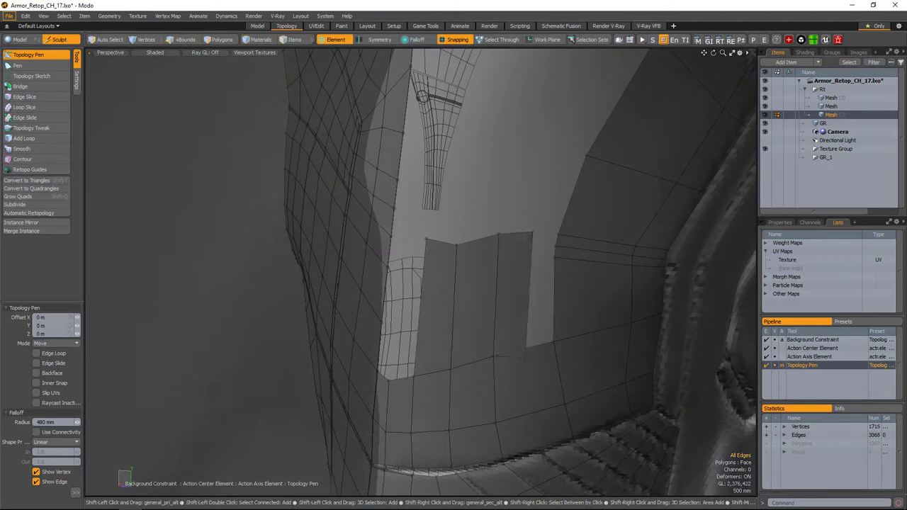
{"action": "left_click_drag", "start_coordinate": [440, 264], "coordinate": [529, 288], "text": "alt"}
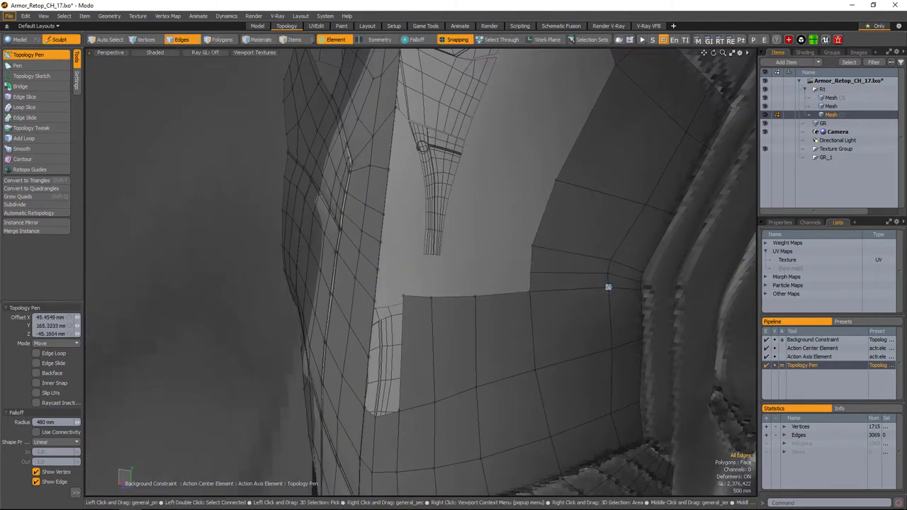
{"action": "left_click_drag", "start_coordinate": [608, 287], "coordinate": [376, 255], "text": "alt"}
{"action": "key", "text": "space"}
{"action": "key", "text": "2"}
{"action": "key", "text": "alt+shift+s"}
{"action": "key", "text": "space"}
- Select the connected upper side patch, hide the rest of the torso mesh, and undo the last unwanted change
{"action": "left_click_drag", "start_coordinate": [435, 254], "coordinate": [443, 83], "text": "alt"}
{"action": "left_click_drag", "start_coordinate": [533, 193], "coordinate": [465, 206], "text": "alt"}
{"action": "key", "text": "3"}
{"action": "double_click", "coordinate": [537, 419]}
{"action": "key", "text": "shift+h"}
{"action": "scroll", "coordinate": [466, 206], "scroll_direction": "up", "scroll_amount": 5}
{"action": "key", "text": "ctrl+z"}
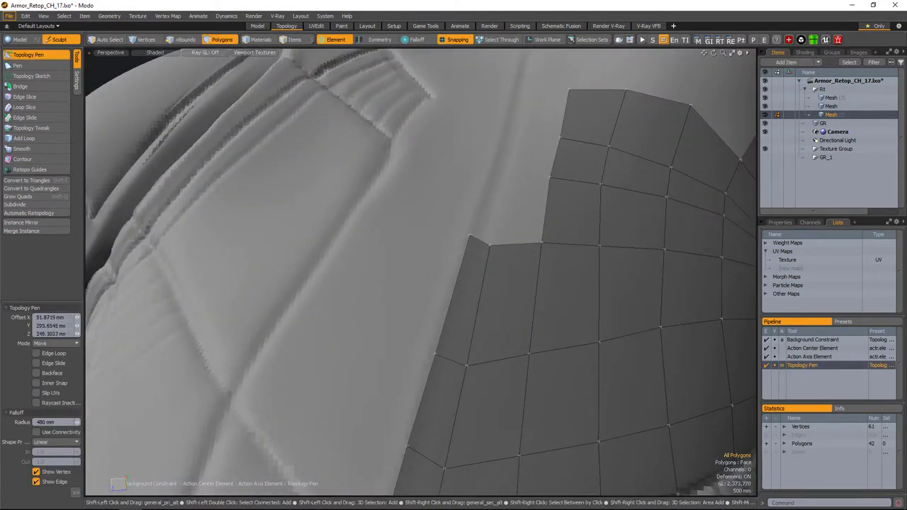
- Fill the upper side patch with further quads up toward the armpit, connecting them to the strip along the back ridge
{"action": "left_click_drag", "start_coordinate": [506, 245], "coordinate": [553, 280], "text": "alt"}
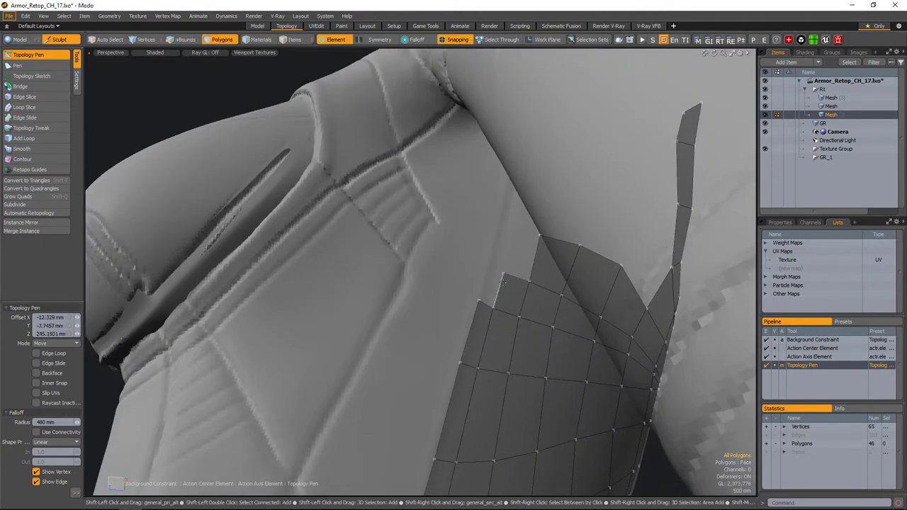
{"action": "left_click_drag", "start_coordinate": [488, 268], "coordinate": [525, 309], "text": "alt"}
{"action": "left_click_drag", "start_coordinate": [503, 247], "coordinate": [471, 200], "text": "alt"}
{"action": "left_click_drag", "start_coordinate": [512, 260], "coordinate": [494, 300], "text": "alt"}
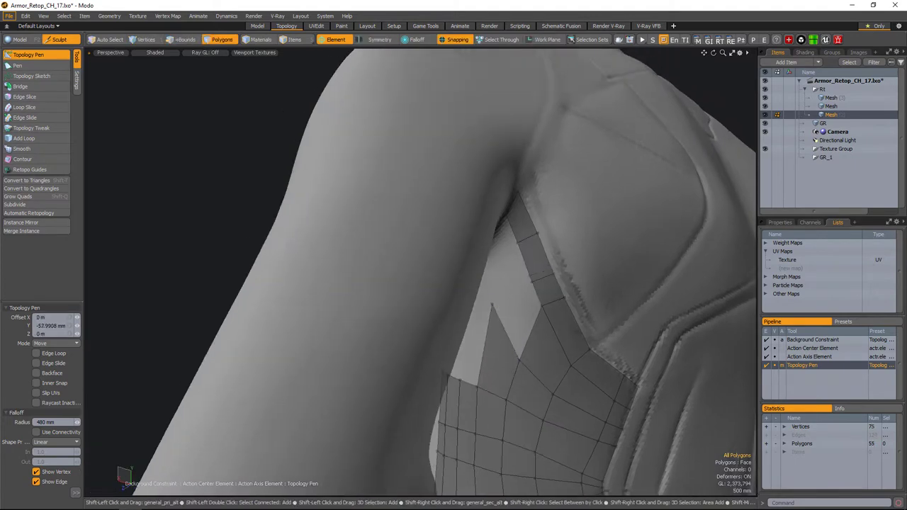
- Complete the quads beneath the armpit up to the arm opening and unhide the rest of the torso mesh
{"action": "left_click_drag", "start_coordinate": [527, 256], "coordinate": [568, 242], "text": "alt"}
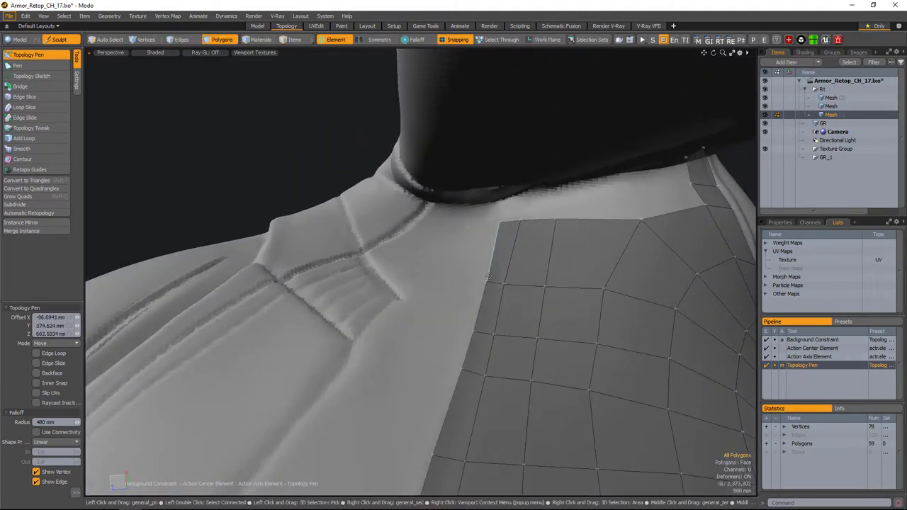
{"action": "left_click_drag", "start_coordinate": [515, 222], "coordinate": [638, 234], "text": "alt"}
{"action": "left_click", "coordinate": [649, 226]}
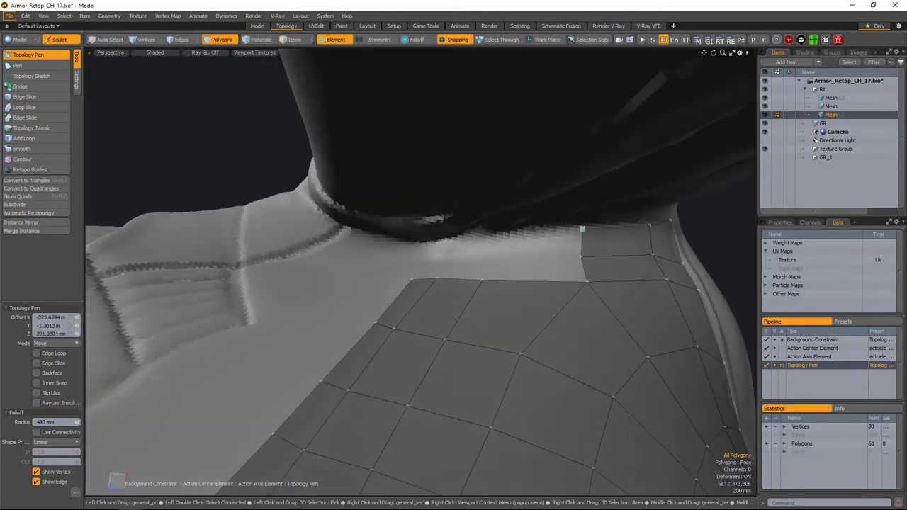
{"action": "left_click_drag", "start_coordinate": [493, 254], "coordinate": [753, 175], "text": "alt"}
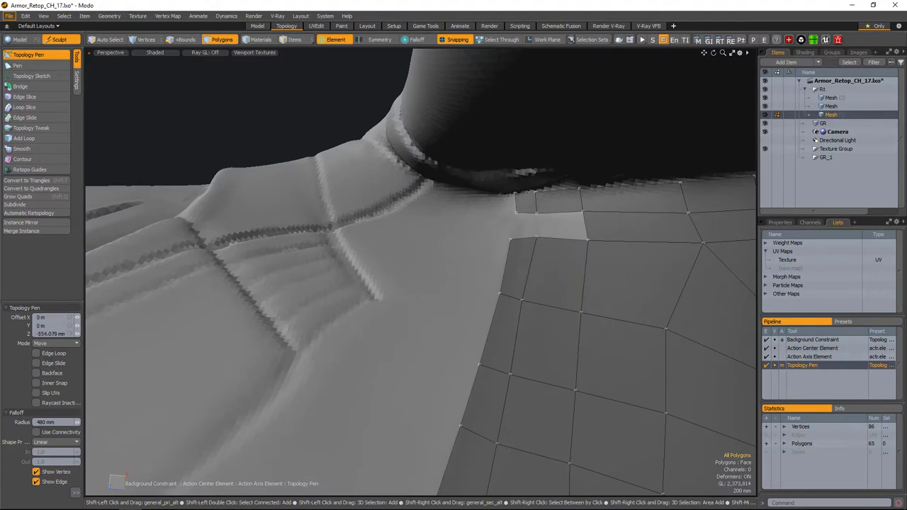
{"action": "left_click_drag", "start_coordinate": [525, 203], "coordinate": [499, 192], "text": "alt"}
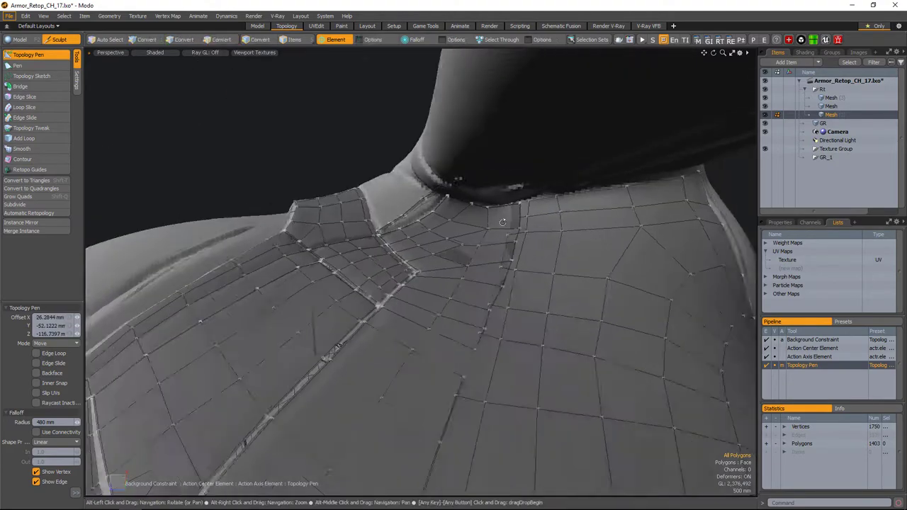
{"action": "left_click_drag", "start_coordinate": [517, 227], "coordinate": [559, 284], "text": "alt"}
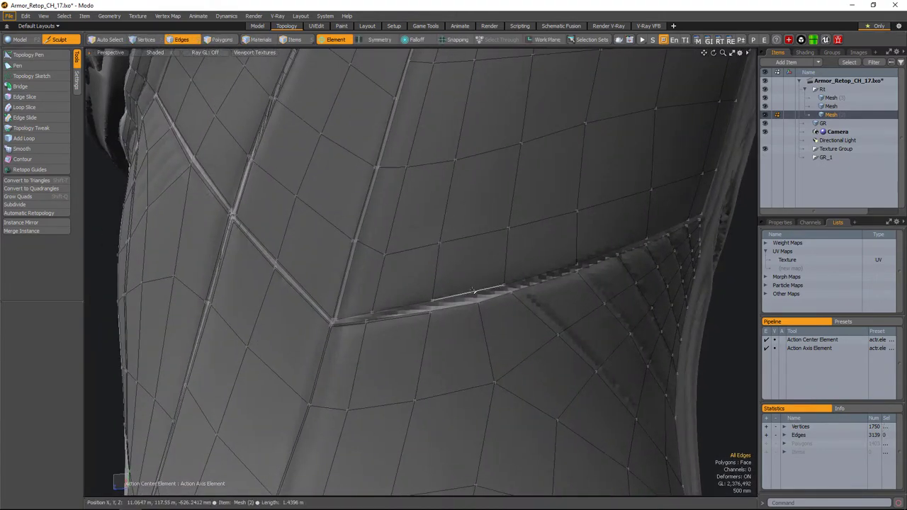
- Reposition the polygon and edge at the side waist seam, and even out the side panel's vertices with the Topology Pen at a 2 m falloff radius
{"action": "left_click", "coordinate": [474, 291]}
{"action": "key", "text": "y"}
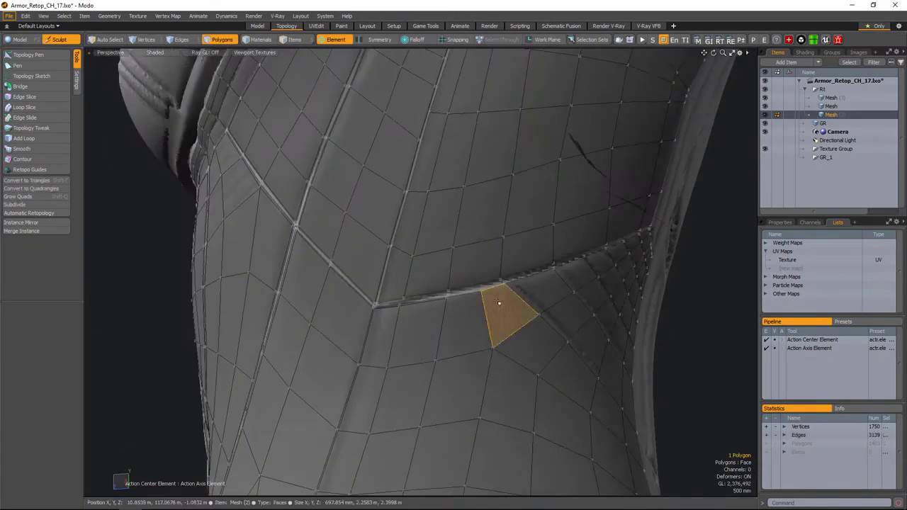
{"action": "left_click_drag", "start_coordinate": [498, 303], "coordinate": [468, 269], "text": "alt"}
{"action": "key", "text": "alt+s"}
{"action": "key", "text": "1"}
{"action": "left_click", "coordinate": [27, 54]}
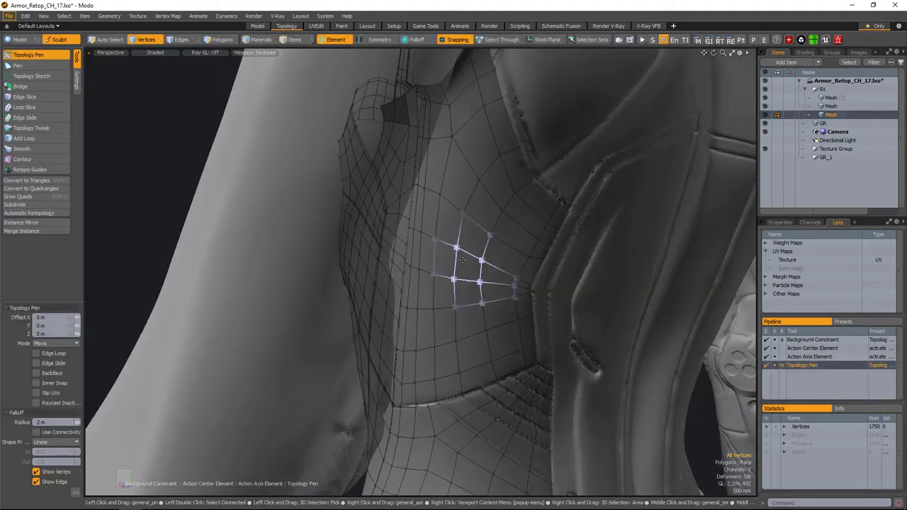
{"action": "left_click_drag", "start_coordinate": [453, 326], "coordinate": [530, 277], "text": "alt"}
{"action": "left_click_drag", "start_coordinate": [462, 275], "coordinate": [489, 234], "text": "alt"}
- Loop-slice the quad strip along the side panel's edge facing the back ridge at 10% to form a border
{"action": "key", "text": "space"}
{"action": "key", "text": "3"}
{"action": "double_click", "coordinate": [486, 223]}
{"action": "key", "text": "alt+c"}
{"action": "scroll", "coordinate": [486, 304], "scroll_direction": "down", "scroll_amount": 6}
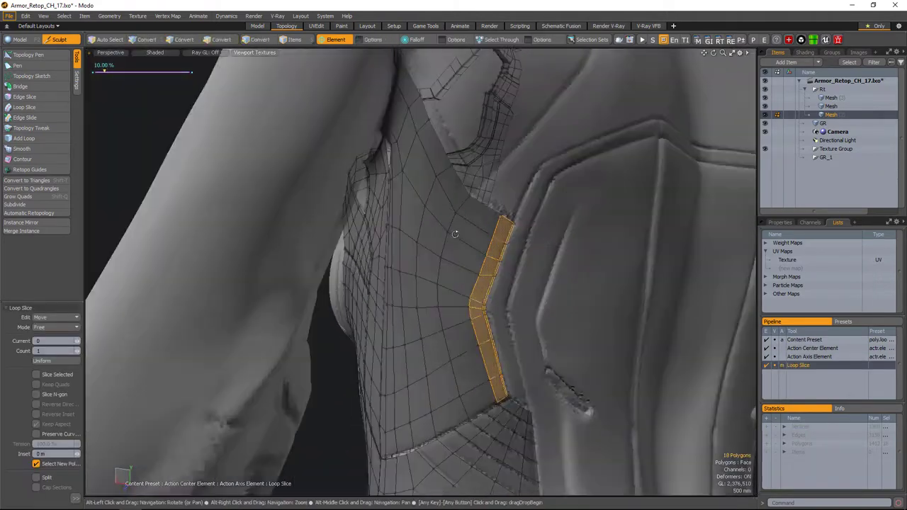
{"action": "key", "text": "space"}
- Save the scene as Armor_Retop_CH_18.lxo and add a new mesh item with the existing retopology meshes hidden
{"action": "left_click_drag", "start_coordinate": [460, 298], "coordinate": [572, 258], "text": "alt"}
{"action": "scroll", "coordinate": [519, 270], "scroll_direction": "down", "scroll_amount": 4}
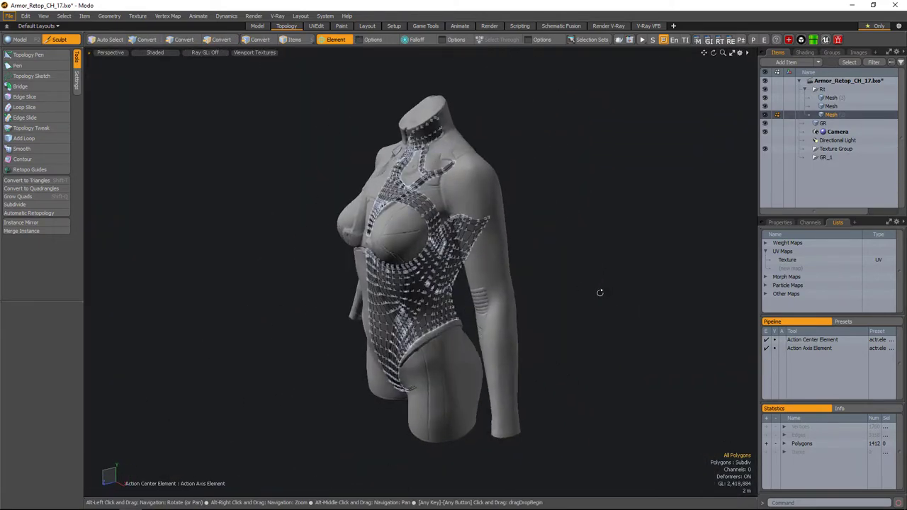
{"action": "scroll", "coordinate": [600, 292], "scroll_direction": "up", "scroll_amount": 4}
{"action": "left_click_drag", "start_coordinate": [599, 292], "coordinate": [559, 258], "text": "alt"}
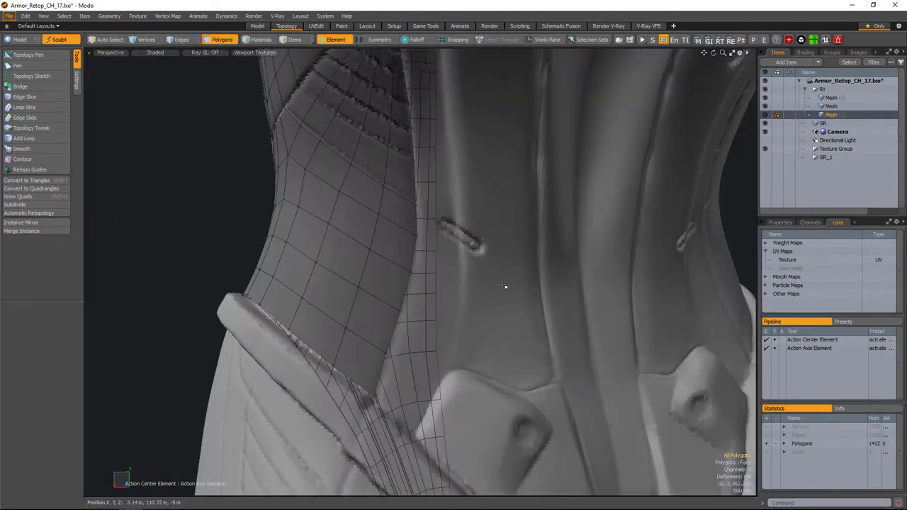
{"action": "left_click_drag", "start_coordinate": [503, 286], "coordinate": [525, 255], "text": "alt"}
{"action": "scroll", "coordinate": [509, 274], "scroll_direction": "down", "scroll_amount": 4}
{"action": "left_click", "coordinate": [778, 53]}
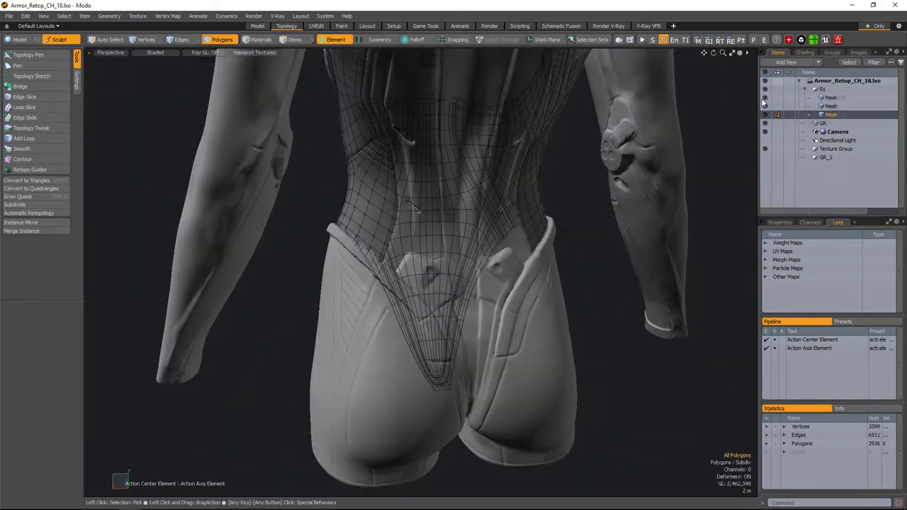
{"action": "key", "text": "n"}
- Draw quads with the Topology Pen along the raised lower-back plate's upper edges and fill its flat face up to the round recess
{"action": "scroll", "coordinate": [397, 187], "scroll_direction": "up", "scroll_amount": 5}
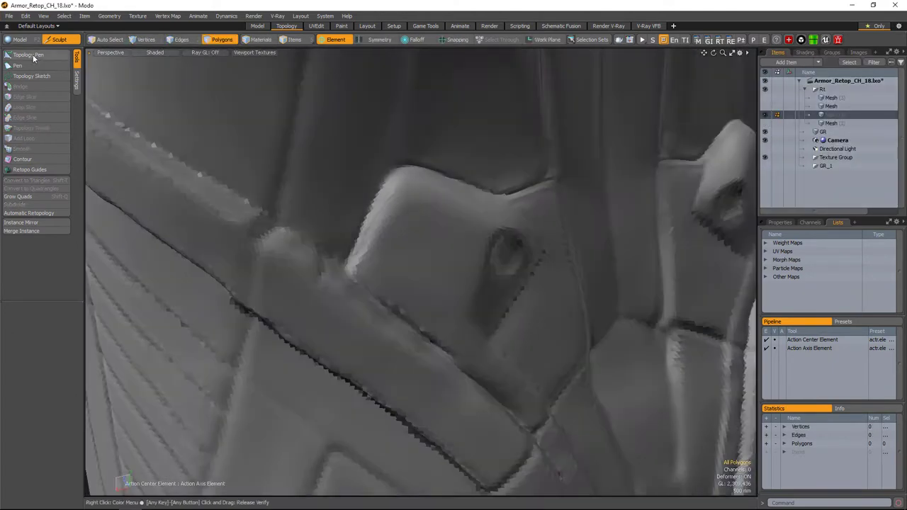
{"action": "left_click", "coordinate": [17, 65]}
{"action": "key", "text": "q"}
{"action": "left_click_drag", "start_coordinate": [337, 294], "coordinate": [377, 270], "text": "alt"}
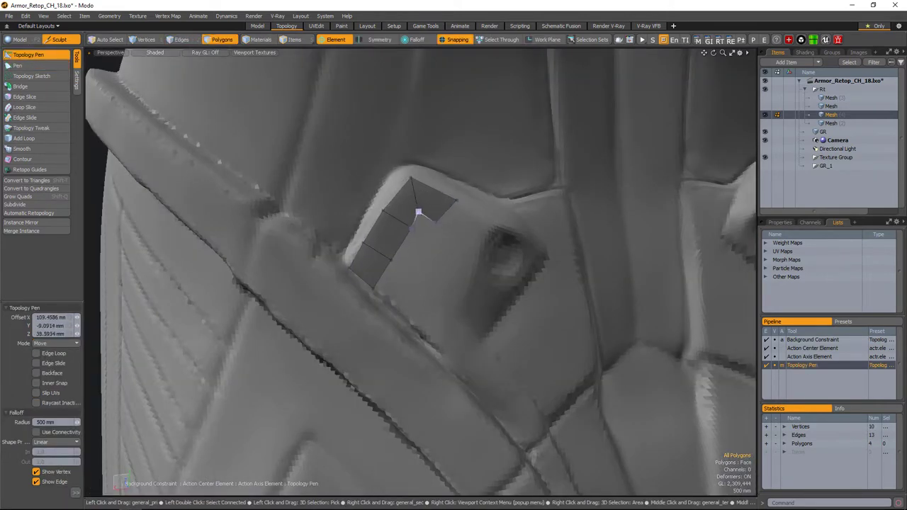
{"action": "key", "text": "Tab"}
{"action": "left_click_drag", "start_coordinate": [419, 213], "coordinate": [433, 228], "text": "alt"}
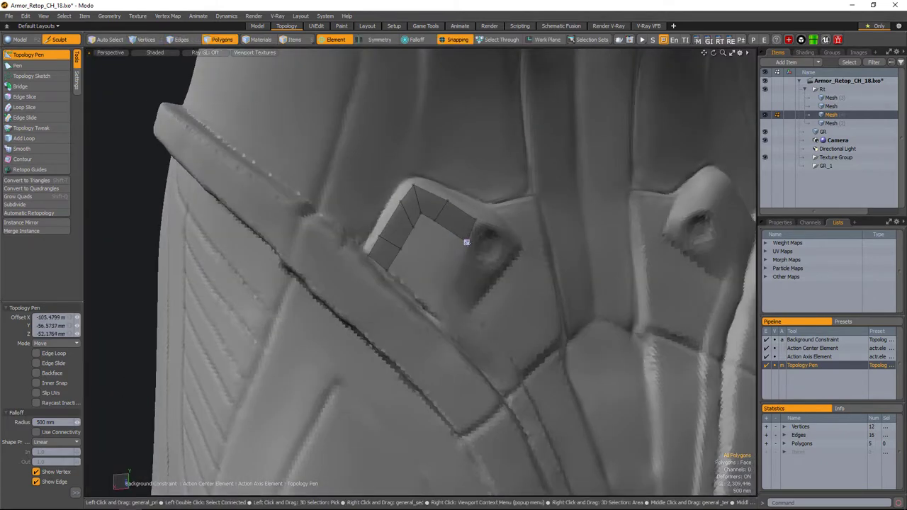
{"action": "mouse_move", "coordinate": [445, 243]}
{"action": "left_mouse_down", "text": "alt"}
{"action": "mouse_move", "coordinate": [400, 229]}
{"action": "mouse_move", "coordinate": [445, 253]}
{"action": "mouse_move", "coordinate": [448, 243]}
{"action": "left_mouse_up", "text": "alt"}
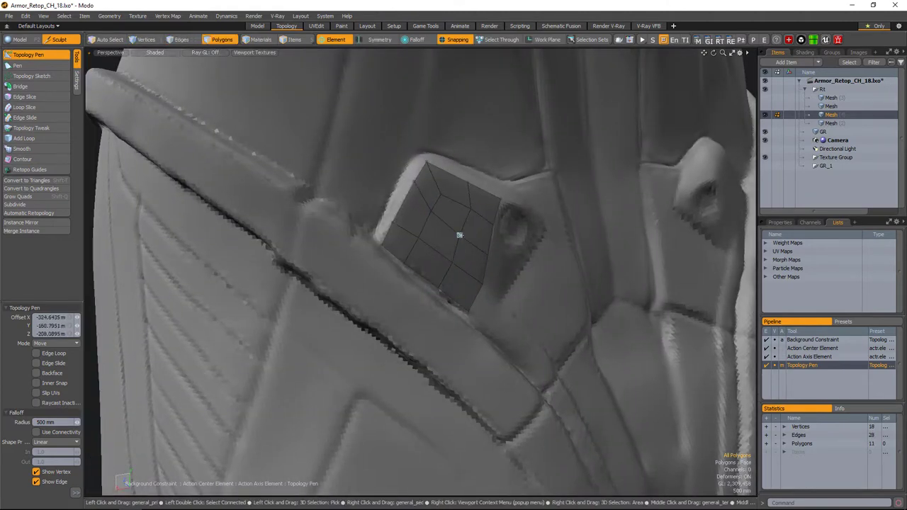
- Extend the plate's quads over the round recess and out to its lower corner, and start the border along the upper edge
{"action": "left_click_drag", "start_coordinate": [459, 235], "coordinate": [521, 221], "text": "alt"}
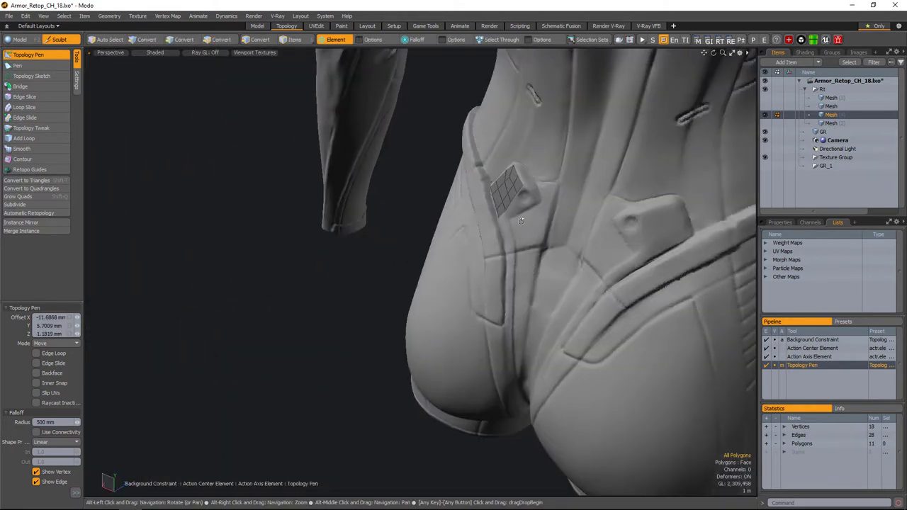
{"action": "scroll", "coordinate": [521, 221], "scroll_direction": "up", "scroll_amount": 5}
{"action": "left_click_drag", "start_coordinate": [546, 266], "coordinate": [512, 279], "text": "alt"}
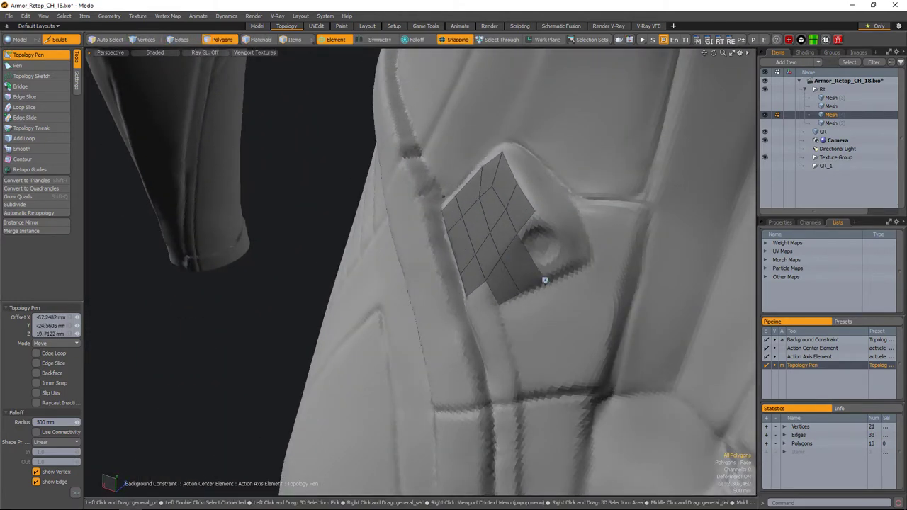
{"action": "left_click_drag", "start_coordinate": [571, 246], "coordinate": [586, 291], "text": "alt"}
{"action": "left_click", "coordinate": [586, 290], "text": "shift"}
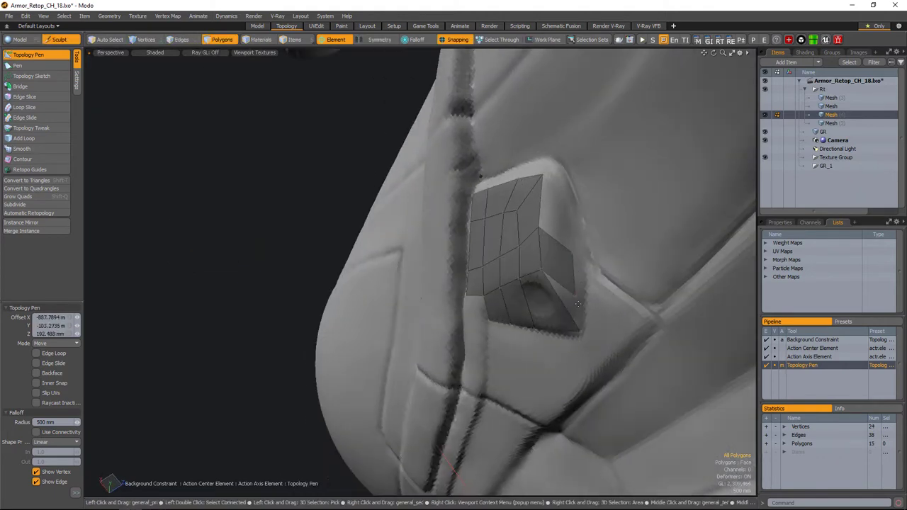
{"action": "left_click", "coordinate": [571, 213]}
{"action": "left_click_drag", "start_coordinate": [571, 212], "coordinate": [475, 283], "text": "alt"}
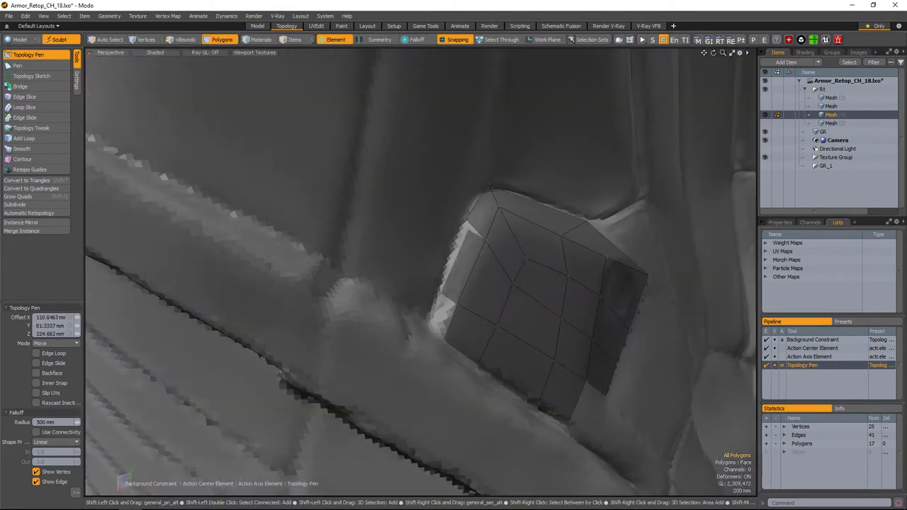
- Complete the border quads around the plate's upper corner and outer side, and adjust the vertices at a 180 mm falloff radius
{"action": "left_click_drag", "start_coordinate": [439, 311], "coordinate": [487, 177], "text": "alt"}
{"action": "left_click_drag", "start_coordinate": [453, 211], "coordinate": [419, 348], "text": "alt"}
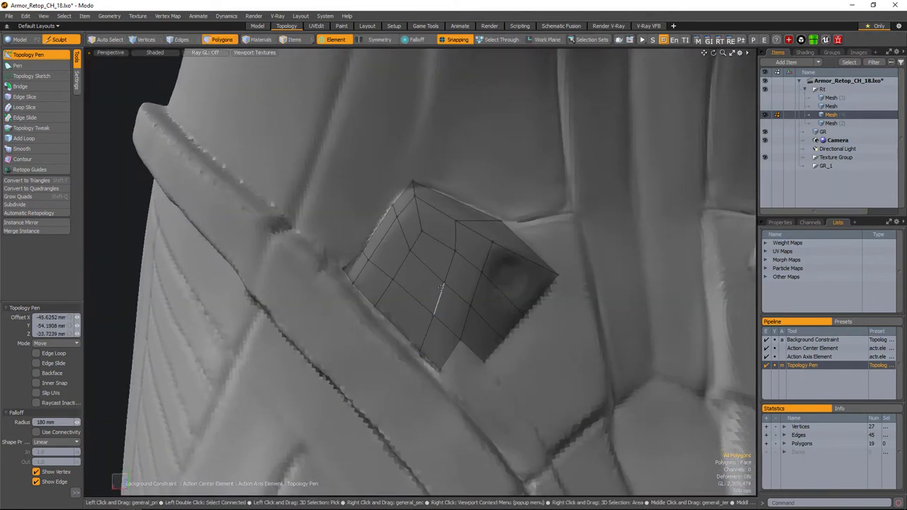
{"action": "left_click_drag", "start_coordinate": [470, 306], "coordinate": [418, 284], "text": "alt+shift"}
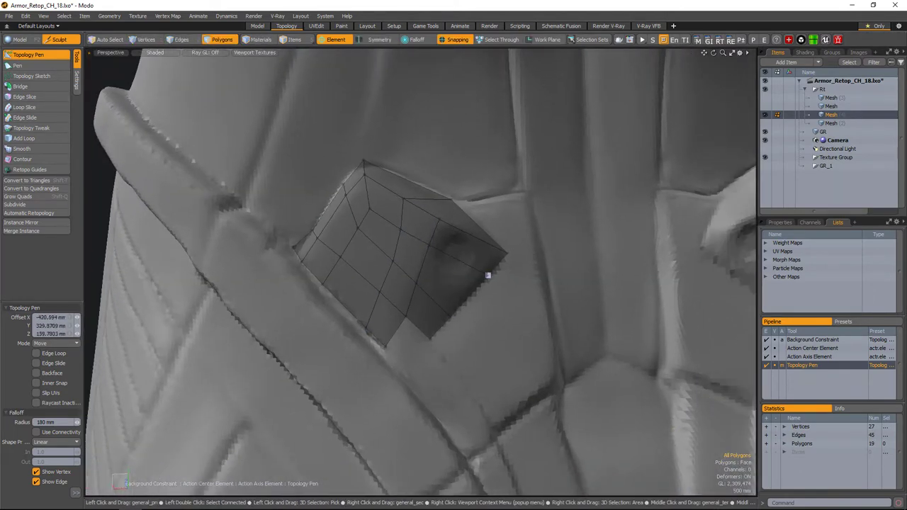
{"action": "scroll", "coordinate": [487, 276], "scroll_direction": "down", "scroll_amount": 5}
{"action": "scroll", "coordinate": [488, 276], "scroll_direction": "up", "scroll_amount": 5}
- Extrude a strip of quads from the plate's lower corner along the belt edge down to the cross seam
{"action": "left_click_drag", "start_coordinate": [468, 255], "coordinate": [469, 292], "text": "shift"}
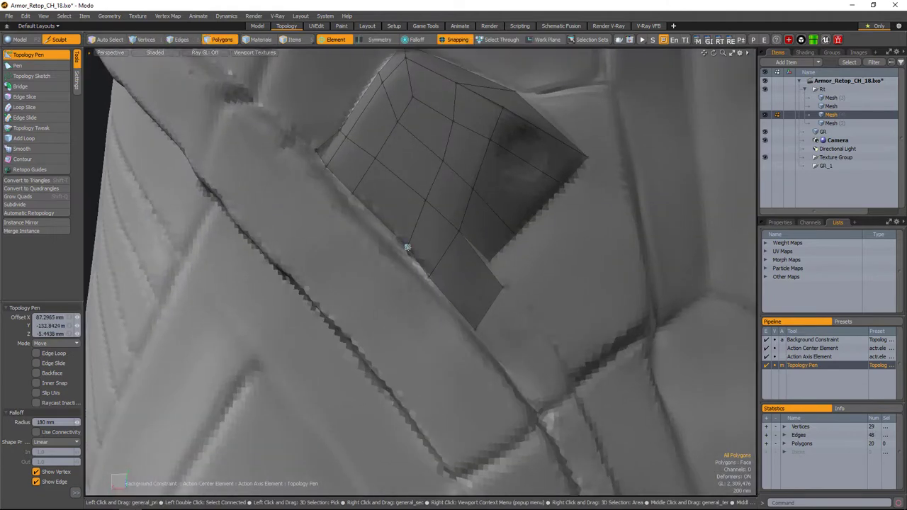
{"action": "left_click_drag", "start_coordinate": [408, 246], "coordinate": [458, 260], "text": "alt"}
{"action": "left_click_drag", "start_coordinate": [498, 320], "coordinate": [433, 270], "text": "alt+shift"}
{"action": "scroll", "coordinate": [454, 282], "scroll_direction": "up", "scroll_amount": 3}
{"action": "scroll", "coordinate": [442, 318], "scroll_direction": "down", "scroll_amount": 3}
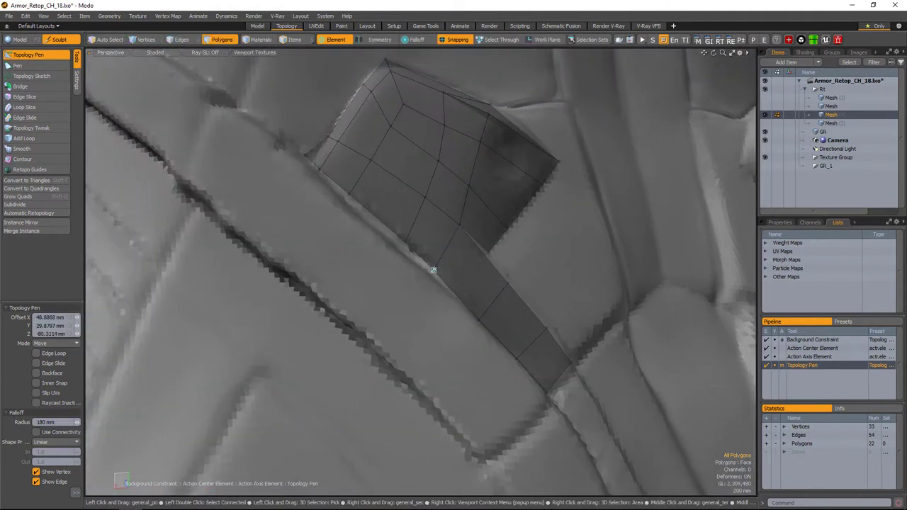
- Continue the quad strip down past the cross seam and branch a row along that seam to the panel's spine-side edge
{"action": "scroll", "coordinate": [414, 221], "scroll_direction": "down", "scroll_amount": 5}
{"action": "left_click_drag", "start_coordinate": [414, 221], "coordinate": [492, 279], "text": "alt"}
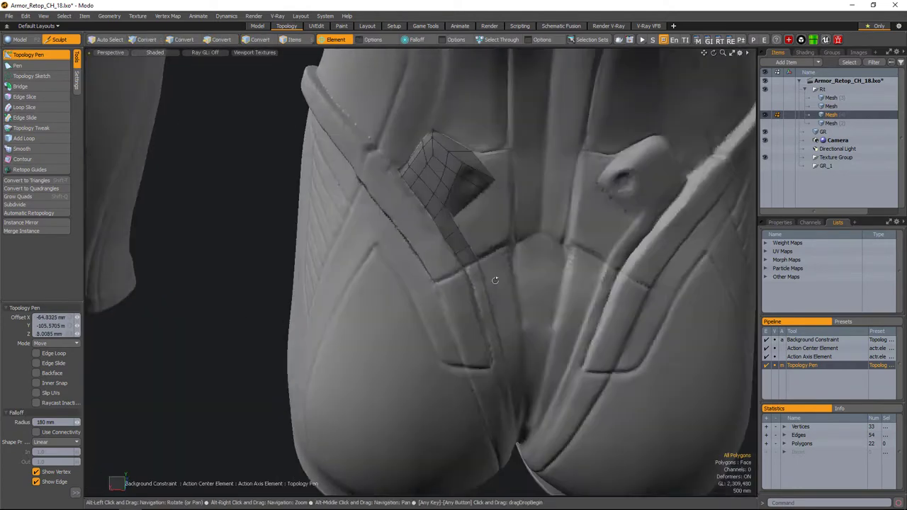
{"action": "scroll", "coordinate": [439, 257], "scroll_direction": "up", "scroll_amount": 5}
{"action": "mouse_move", "coordinate": [437, 256]}
{"action": "left_mouse_down"}
{"action": "mouse_move", "coordinate": [460, 312]}
{"action": "mouse_move", "coordinate": [454, 283]}
{"action": "mouse_move", "coordinate": [470, 295]}
{"action": "mouse_move", "coordinate": [433, 281]}
{"action": "mouse_move", "coordinate": [444, 215]}
{"action": "mouse_move", "coordinate": [446, 234]}
{"action": "mouse_move", "coordinate": [449, 221]}
{"action": "left_mouse_up"}
{"action": "left_click_drag", "start_coordinate": [458, 304], "coordinate": [489, 237], "text": "alt"}
{"action": "left_click_drag", "start_coordinate": [471, 273], "coordinate": [542, 240], "text": "shift"}
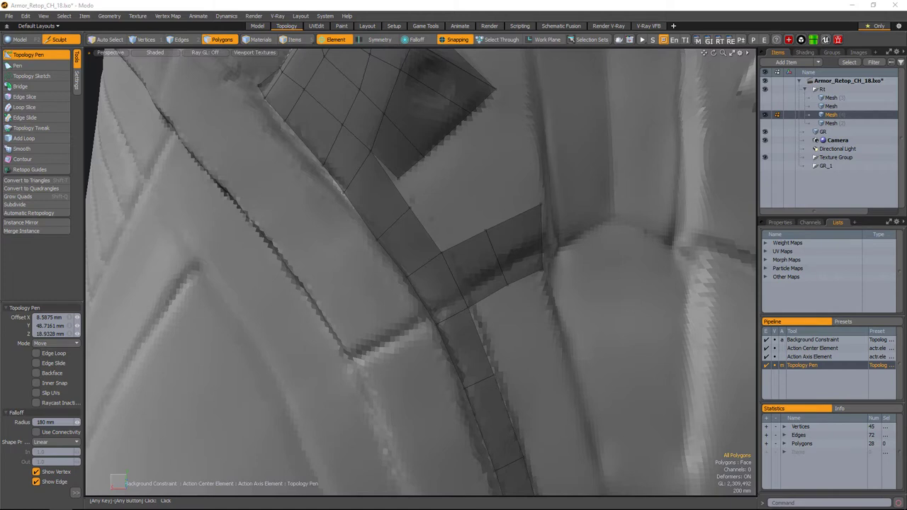
- Extend quads up the panel's spine-side edge to the plate and place a narrow cross edge beside the strip at the lower seam
{"action": "left_click_drag", "start_coordinate": [453, 284], "coordinate": [496, 262], "text": "alt"}
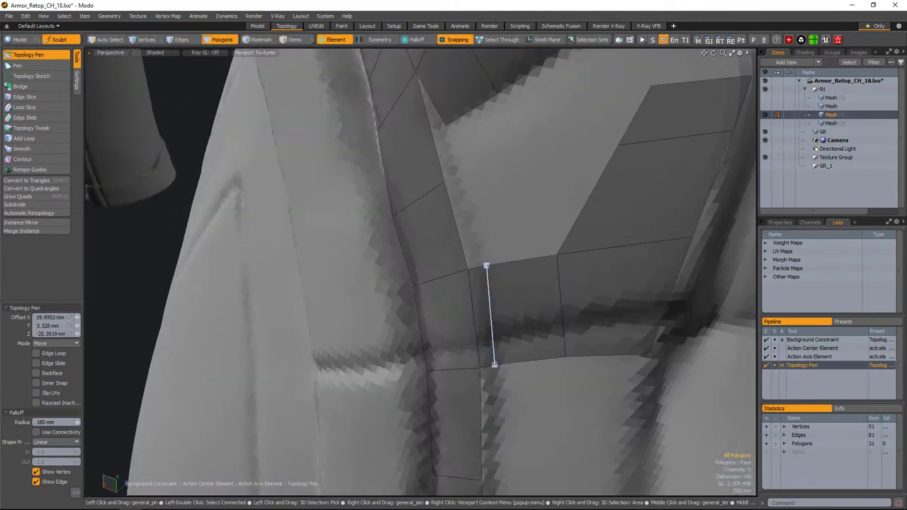
{"action": "left_click_drag", "start_coordinate": [494, 365], "coordinate": [485, 304], "text": "alt"}
{"action": "left_click", "coordinate": [494, 292]}
{"action": "left_click", "coordinate": [477, 303]}
{"action": "left_click_drag", "start_coordinate": [484, 303], "coordinate": [526, 247], "text": "alt"}
{"action": "left_click_drag", "start_coordinate": [496, 284], "coordinate": [538, 263], "text": "alt"}
- Add edge loops across the rows above the cross seam and fill the gap beneath the recess with quads
{"action": "key", "text": "2"}
{"action": "left_click", "coordinate": [28, 54]}
{"action": "left_click_drag", "start_coordinate": [511, 376], "coordinate": [510, 326], "text": "alt"}
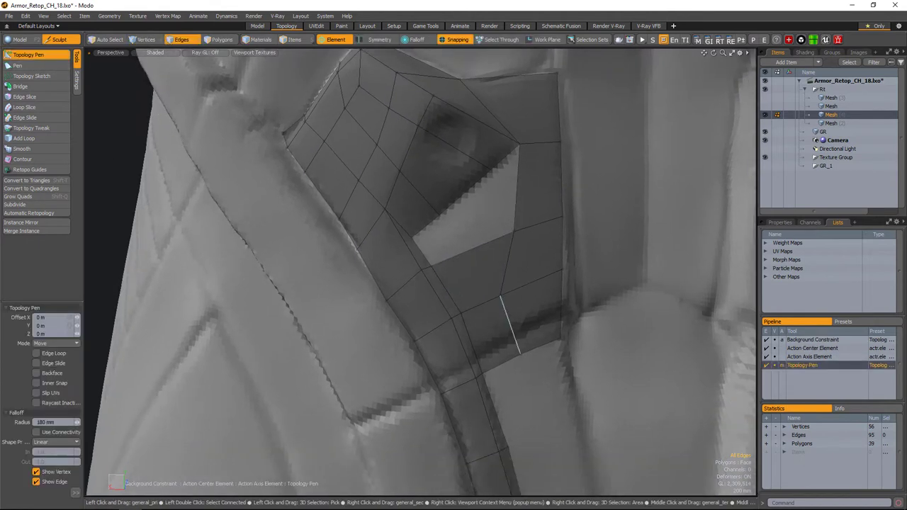
{"action": "left_click_drag", "start_coordinate": [503, 274], "coordinate": [489, 259], "text": "alt"}
{"action": "left_click", "coordinate": [484, 253], "text": "shift"}
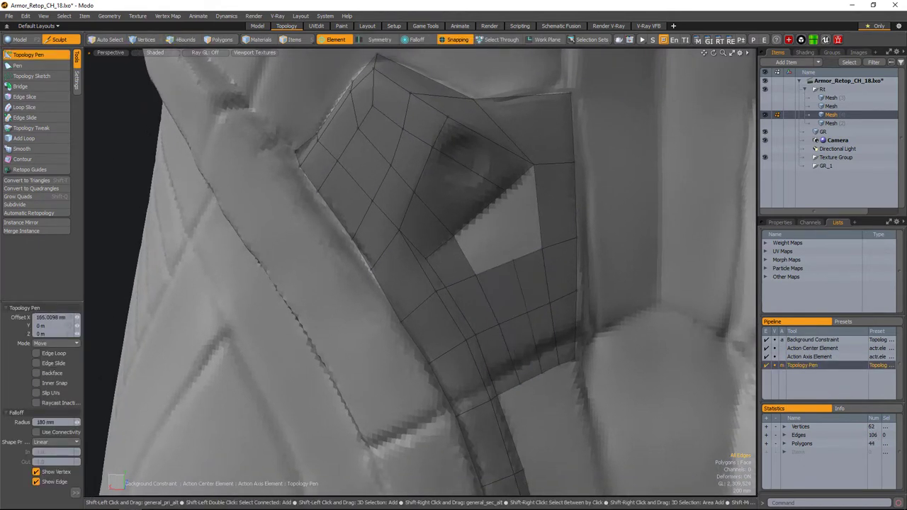
{"action": "left_click_drag", "start_coordinate": [471, 222], "coordinate": [496, 234], "text": "alt"}
{"action": "left_click", "coordinate": [531, 263], "text": "shift"}
- Move the vertices of the rows below and beside the recess to even out the filled quads
{"action": "key", "text": "1"}
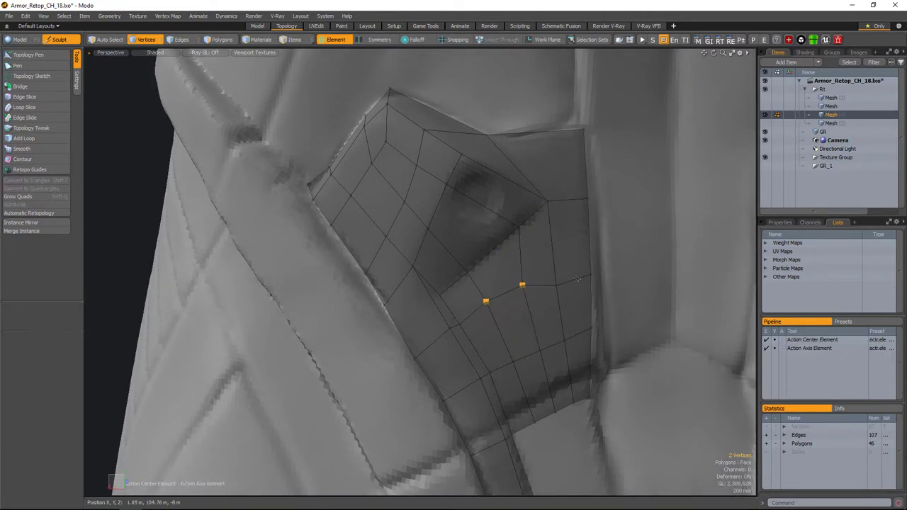
{"action": "key", "text": "w"}
{"action": "left_click", "coordinate": [627, 237]}
{"action": "left_click_drag", "start_coordinate": [628, 237], "coordinate": [550, 279], "text": "alt"}
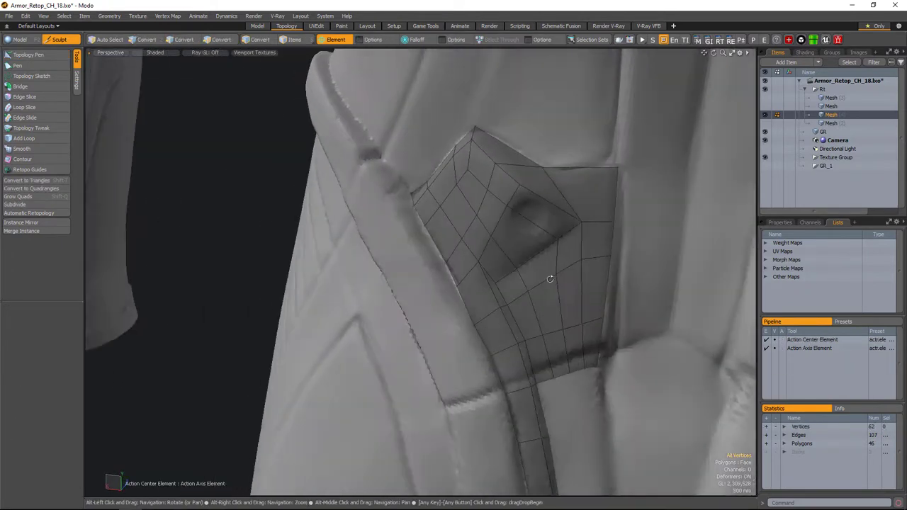
{"action": "left_click", "coordinate": [582, 221]}
{"action": "left_click", "coordinate": [581, 289], "text": "shift"}
{"action": "key", "text": "w"}
{"action": "left_click", "coordinate": [591, 247]}
{"action": "left_click_drag", "start_coordinate": [592, 248], "coordinate": [529, 277], "text": "alt"}
- Move the line of four vertices across the plate toward the recess and slide a vertex of that row along its edge
{"action": "left_click", "coordinate": [506, 233]}
{"action": "left_click_drag", "start_coordinate": [459, 323], "coordinate": [506, 234], "text": "shift"}
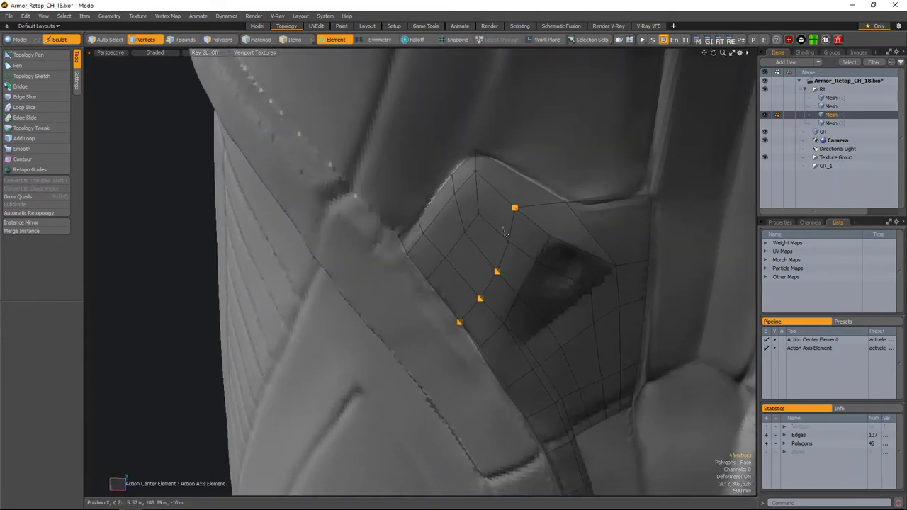
{"action": "key", "text": "w"}
{"action": "left_click", "coordinate": [476, 334]}
{"action": "left_click_drag", "start_coordinate": [475, 334], "coordinate": [540, 276], "text": "alt"}
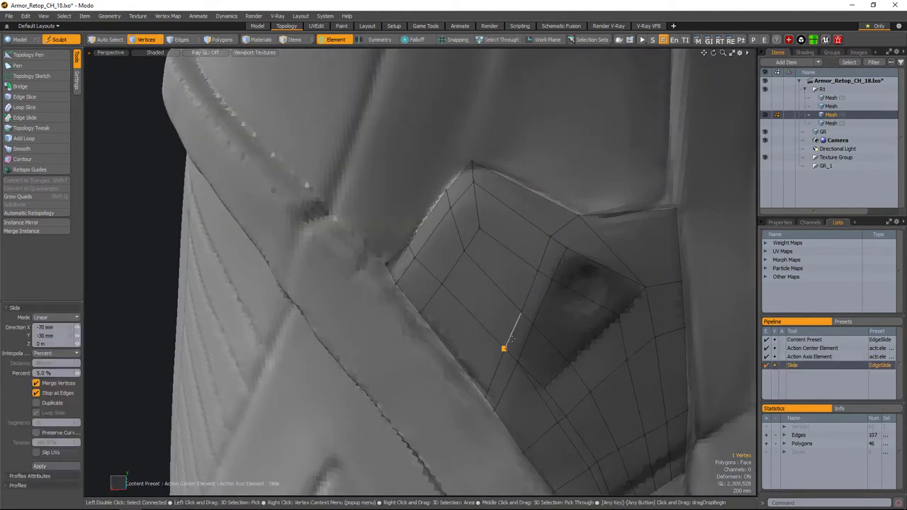
{"action": "left_click_drag", "start_coordinate": [510, 341], "coordinate": [535, 286], "text": "alt"}
- Add an edge loop from the plate's upper edge down its outer face with the Topology Pen and even out the surrounding vertices
{"action": "key", "text": "Escape"}
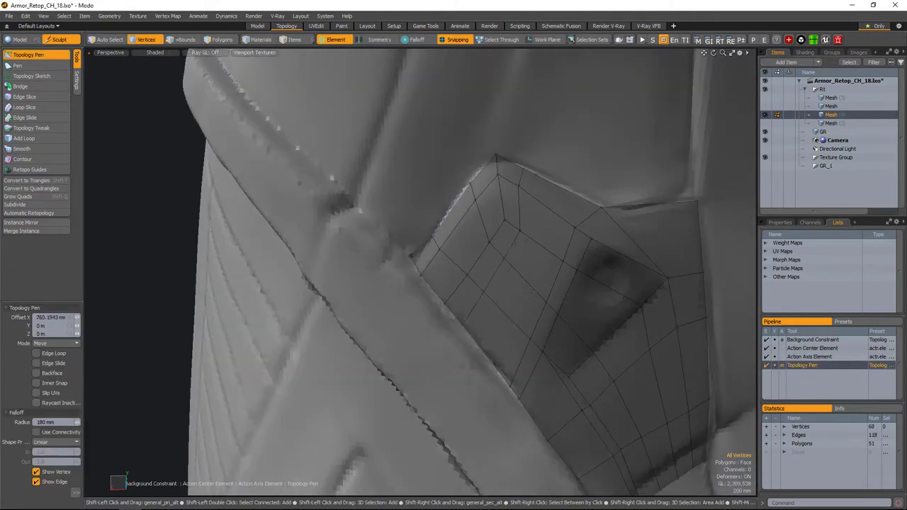
{"action": "left_click_drag", "start_coordinate": [541, 239], "coordinate": [470, 226], "text": "alt"}
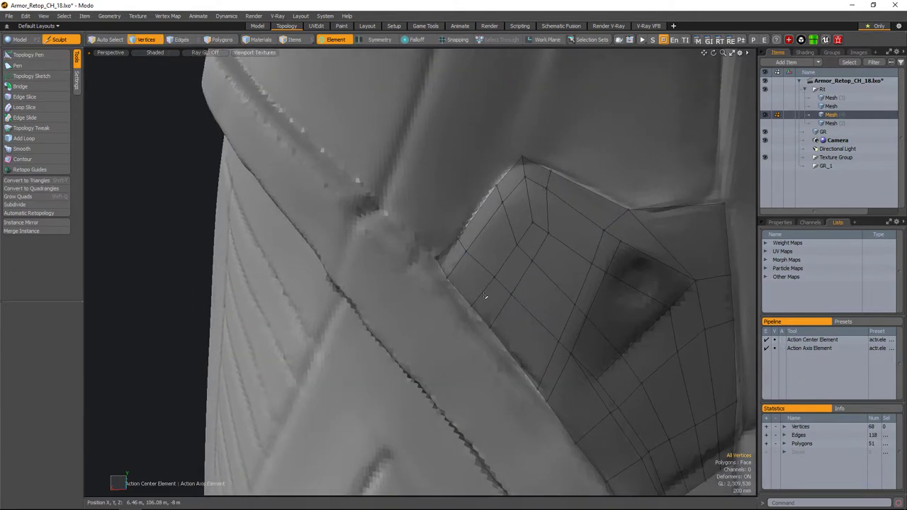
{"action": "key", "text": "space"}
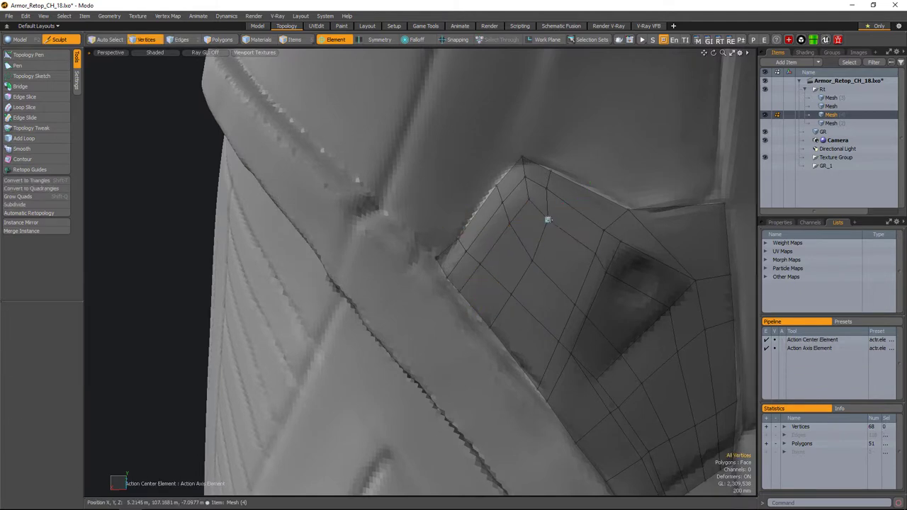
{"action": "left_click", "coordinate": [603, 269]}
{"action": "left_click_drag", "start_coordinate": [607, 259], "coordinate": [566, 283], "text": "alt"}
{"action": "key", "text": "Escape"}
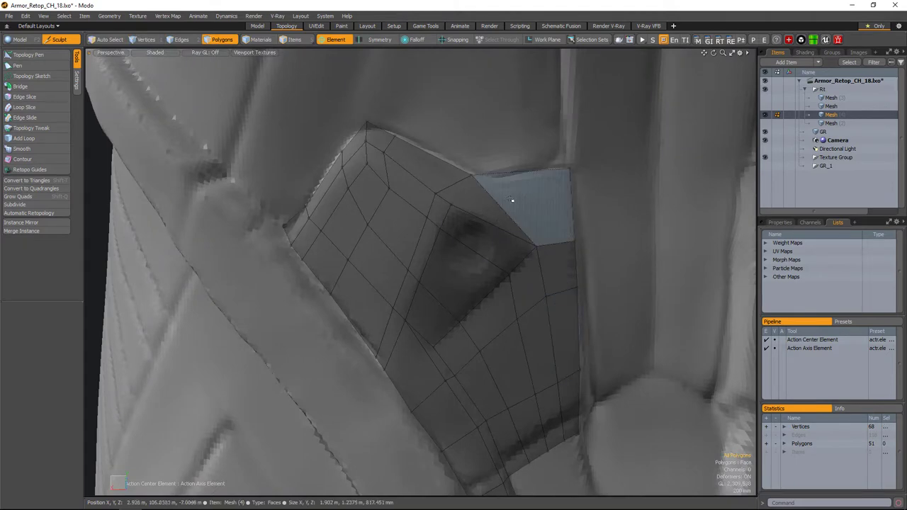
- Loop-slice the quad strip along the panel's spine-side edge and upper corner at 7.5% to form a border
{"action": "key", "text": "2"}
{"action": "left_click_drag", "start_coordinate": [512, 200], "coordinate": [543, 239], "text": "alt"}
{"action": "double_click", "coordinate": [491, 259]}
{"action": "key", "text": "Escape"}
{"action": "key", "text": "3"}
{"action": "left_click", "coordinate": [627, 266]}
{"action": "key", "text": "l"}
{"action": "key", "text": "1"}
{"action": "key", "text": "Escape"}
{"action": "key", "text": "w"}
{"action": "key", "text": "Escape"}
{"action": "key", "text": "3"}
{"action": "left_click", "coordinate": [543, 239]}
{"action": "key", "text": "l"}
{"action": "key", "text": "alt+c"}
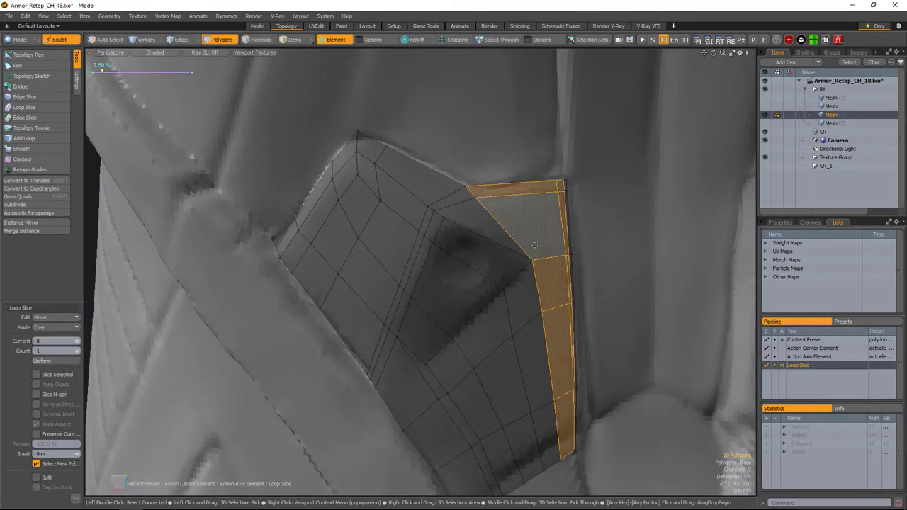
{"action": "key", "text": "space"}
- Slide the edge above the recess along the surface to adjust the panel's upper border
{"action": "left_click_drag", "start_coordinate": [665, 227], "coordinate": [573, 274], "text": "alt"}
{"action": "key", "text": "2"}
{"action": "left_click", "coordinate": [530, 213]}
{"action": "key", "text": "alt+s"}
{"action": "left_click_drag", "start_coordinate": [531, 212], "coordinate": [468, 287], "text": "alt"}
{"action": "key", "text": "space"}
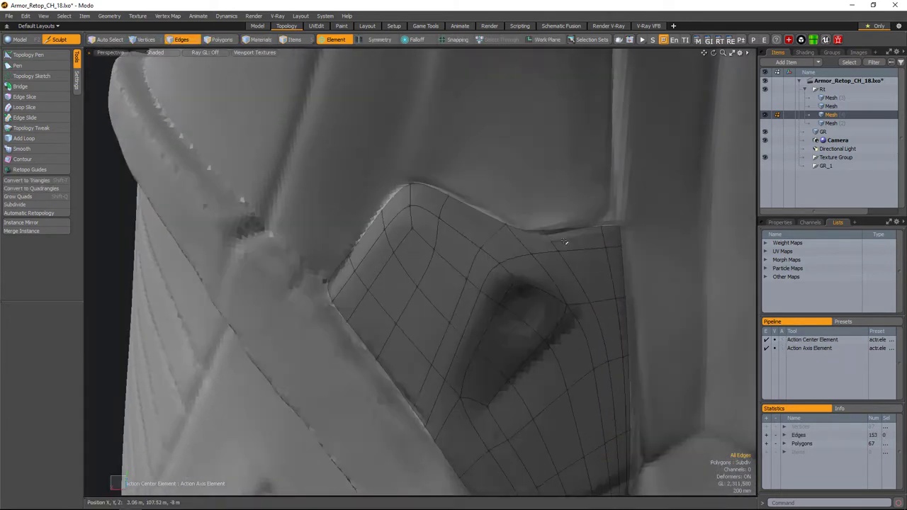
- Loop-slice the strip of quads running across the plate beside the recess
{"action": "key", "text": "3"}
{"action": "left_click", "coordinate": [453, 279]}
{"action": "key", "text": "l"}
{"action": "key", "text": "alt+c"}
{"action": "key", "text": "space"}
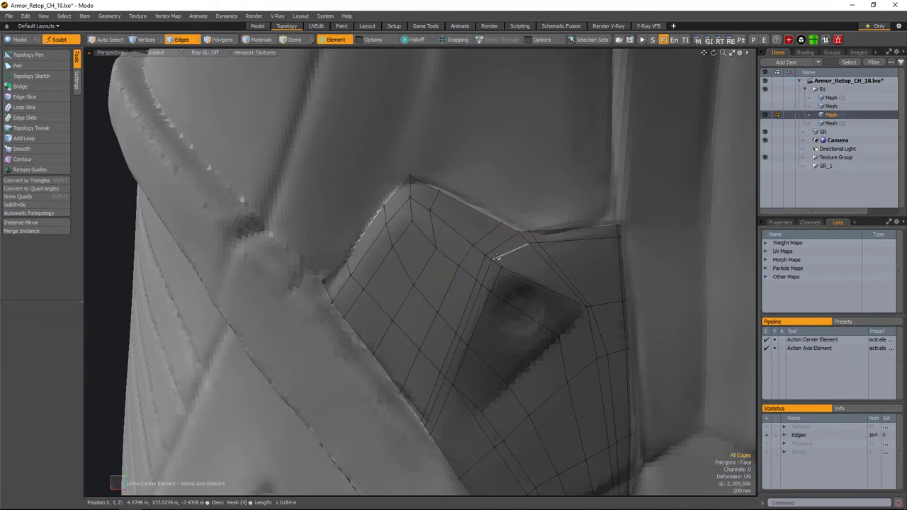
- Reposition the edge between the recess and the panel's upper border
{"action": "key", "text": "1"}
{"action": "left_click_drag", "start_coordinate": [470, 263], "coordinate": [616, 290], "text": "alt"}
{"action": "key", "text": "2"}
{"action": "left_click", "coordinate": [557, 265]}
{"action": "key", "text": "y"}
{"action": "key", "text": "1"}
{"action": "key", "text": "space"}
- Fit the panel's upper spine-side corner to the seam by moving its short vertical edge up 5 mm
{"action": "left_click", "coordinate": [640, 217]}
{"action": "left_click_drag", "start_coordinate": [640, 217], "coordinate": [621, 276], "text": "alt"}
{"action": "key", "text": "w"}
{"action": "key", "text": "space"}
{"action": "scroll", "coordinate": [621, 276], "scroll_direction": "up", "scroll_amount": 5}
{"action": "left_click", "coordinate": [508, 245]}
{"action": "key", "text": "w"}
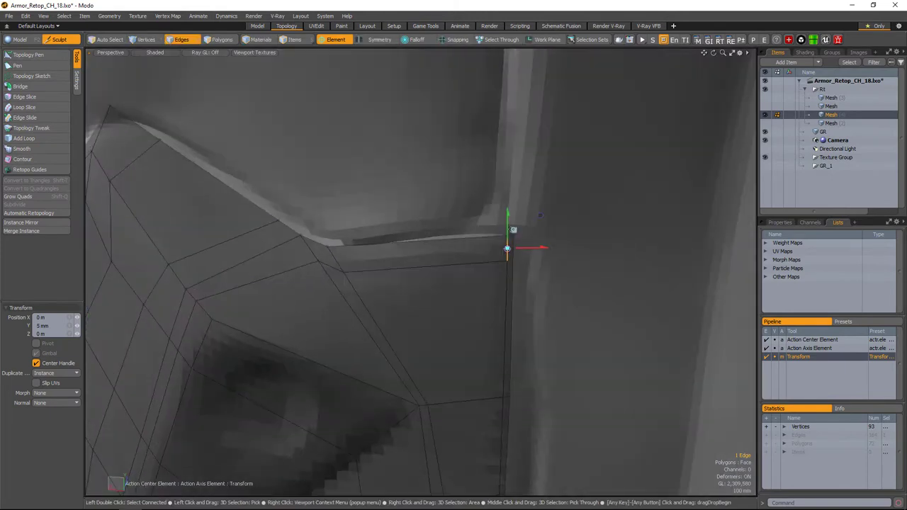
- Slide an edge beside the recess and adjust the vertex below it to even out the hip panel's quads
{"action": "key", "text": "space"}
{"action": "scroll", "coordinate": [527, 250], "scroll_direction": "down", "scroll_amount": 5}
{"action": "left_click_drag", "start_coordinate": [527, 250], "coordinate": [508, 268], "text": "alt"}
{"action": "scroll", "coordinate": [514, 263], "scroll_direction": "up", "scroll_amount": 5}
{"action": "key", "text": "alt+s"}
{"action": "left_click_drag", "start_coordinate": [431, 282], "coordinate": [524, 248]}
{"action": "key", "text": "1"}
{"action": "key", "text": "space"}
{"action": "scroll", "coordinate": [503, 237], "scroll_direction": "down", "scroll_amount": 3}
{"action": "key", "text": "alt+s"}
{"action": "key", "text": "space"}
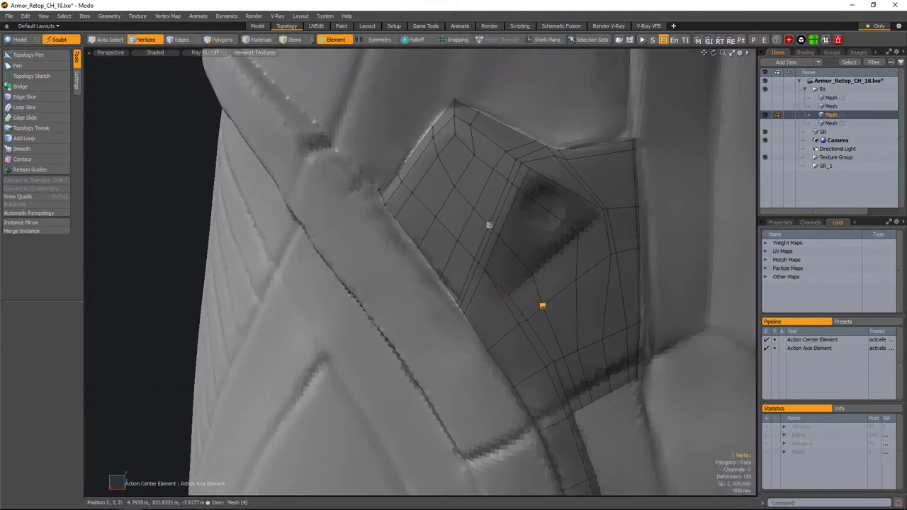
- Extend quads with the Topology Pen from the panel's upper outer edge along the side seam above the belt
{"action": "scroll", "coordinate": [539, 259], "scroll_direction": "up", "scroll_amount": 3}
{"action": "scroll", "coordinate": [538, 258], "scroll_direction": "down", "scroll_amount": 3}
{"action": "left_click_drag", "start_coordinate": [549, 283], "coordinate": [472, 306], "text": "alt"}
{"action": "scroll", "coordinate": [510, 292], "scroll_direction": "up", "scroll_amount": 3}
{"action": "scroll", "coordinate": [507, 284], "scroll_direction": "down", "scroll_amount": 3}
{"action": "scroll", "coordinate": [503, 244], "scroll_direction": "up", "scroll_amount": 2}
{"action": "scroll", "coordinate": [503, 244], "scroll_direction": "up", "scroll_amount": 3}
{"action": "key", "text": "t"}
{"action": "left_click_drag", "start_coordinate": [433, 239], "coordinate": [519, 330], "text": "alt"}
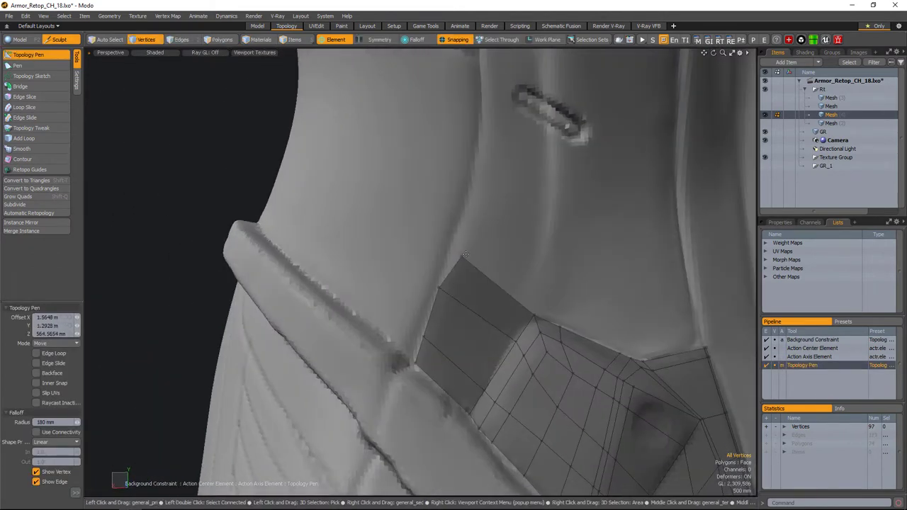
{"action": "left_click_drag", "start_coordinate": [466, 255], "coordinate": [440, 269], "text": "alt"}
- Add a row of quads above the recess, from the spine seam across to the panel's upper peak
{"action": "left_click", "coordinate": [624, 297]}
{"action": "left_click_drag", "start_coordinate": [623, 298], "coordinate": [599, 304], "text": "alt"}
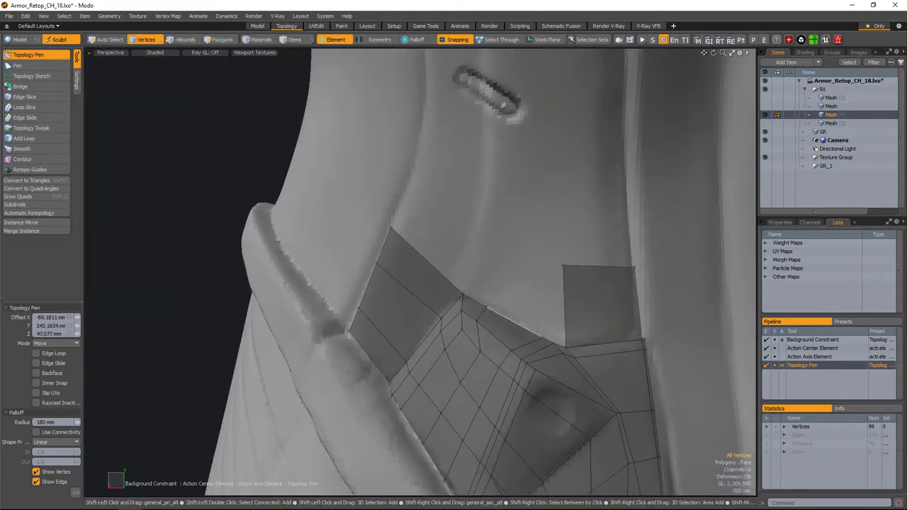
{"action": "left_click", "coordinate": [551, 259]}
{"action": "left_click_drag", "start_coordinate": [551, 260], "coordinate": [528, 224], "text": "alt"}
{"action": "left_click", "coordinate": [532, 228]}
{"action": "left_click", "coordinate": [547, 244]}
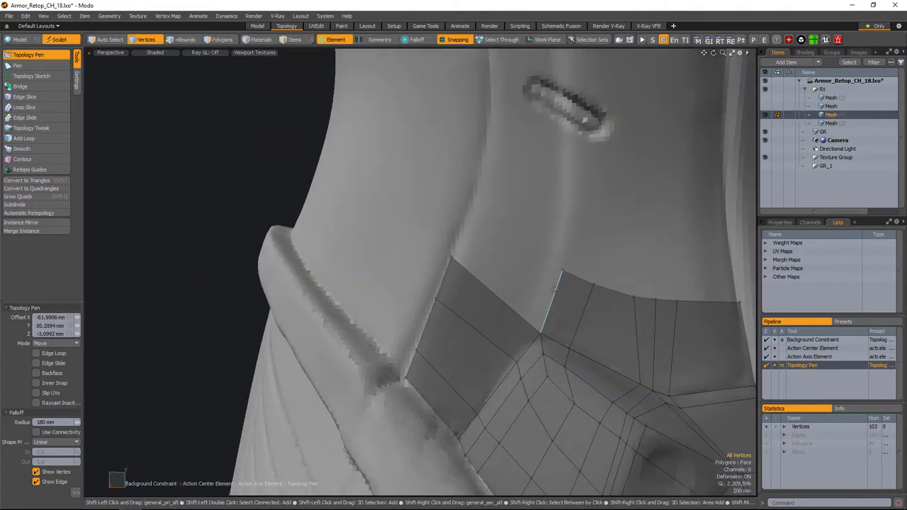
- Extend two columns of quads from the new row up to the lower end of the small waist slot
{"action": "left_click", "coordinate": [555, 289]}
{"action": "left_click_drag", "start_coordinate": [555, 288], "coordinate": [479, 262], "text": "alt"}
{"action": "scroll", "coordinate": [511, 267], "scroll_direction": "down", "scroll_amount": 5}
{"action": "scroll", "coordinate": [511, 267], "scroll_direction": "up", "scroll_amount": 5}
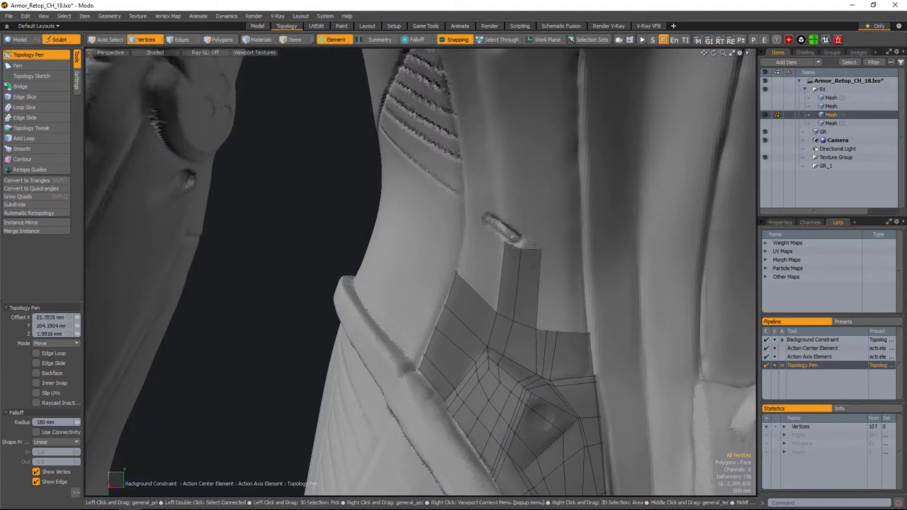
- Fill the rows between the waist slot and the spine seam and continue them above the slot
{"action": "left_click", "coordinate": [535, 245]}
{"action": "left_click_drag", "start_coordinate": [534, 245], "coordinate": [576, 285], "text": "alt"}
{"action": "left_click", "coordinate": [485, 213]}
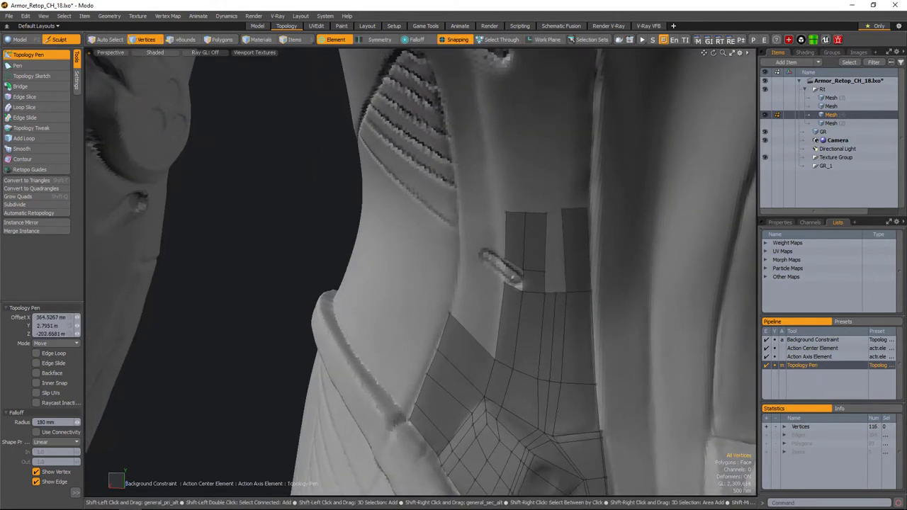
{"action": "left_click", "coordinate": [545, 238]}
{"action": "left_click_drag", "start_coordinate": [545, 238], "coordinate": [557, 285], "text": "alt"}
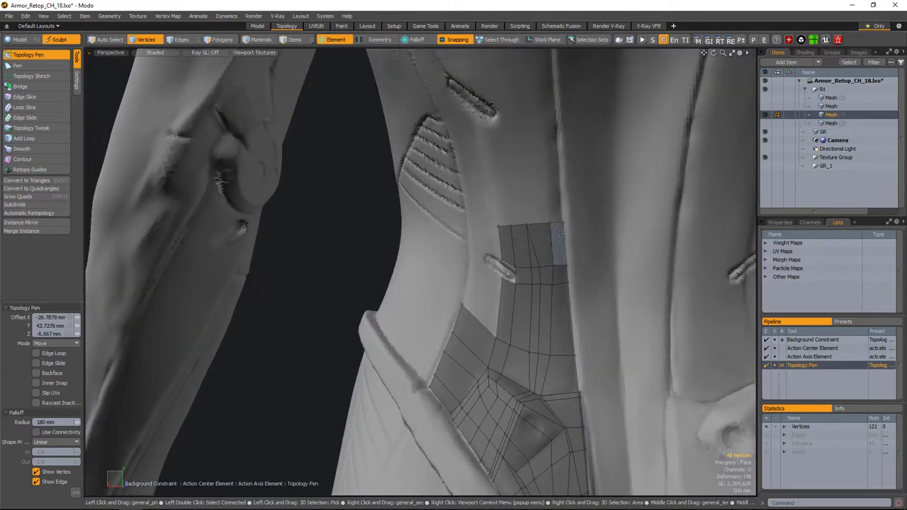
- Fill the gap between the side seam and the center columns with quads up to and over the waist slot
{"action": "left_click_drag", "start_coordinate": [560, 234], "coordinate": [522, 316], "text": "alt"}
{"action": "left_click_drag", "start_coordinate": [520, 213], "coordinate": [523, 251], "text": "alt+shift"}
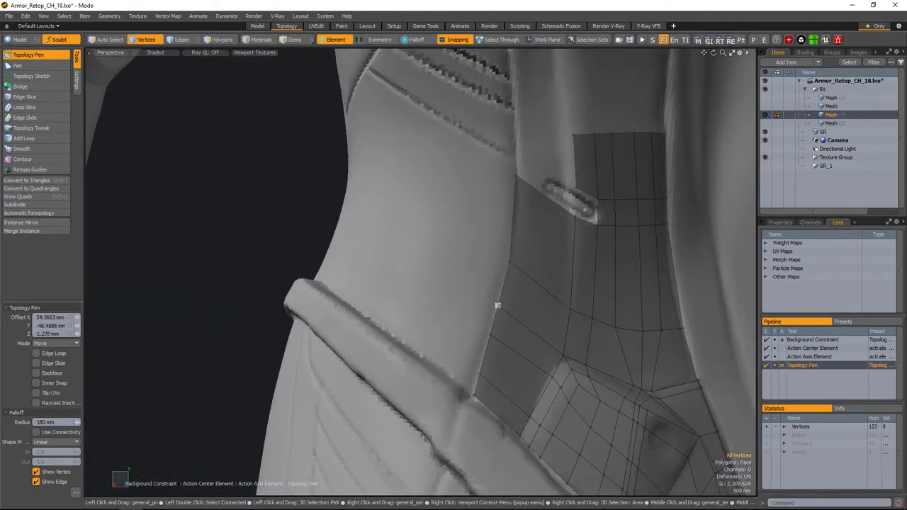
{"action": "left_click_drag", "start_coordinate": [494, 304], "coordinate": [571, 242], "text": "alt"}
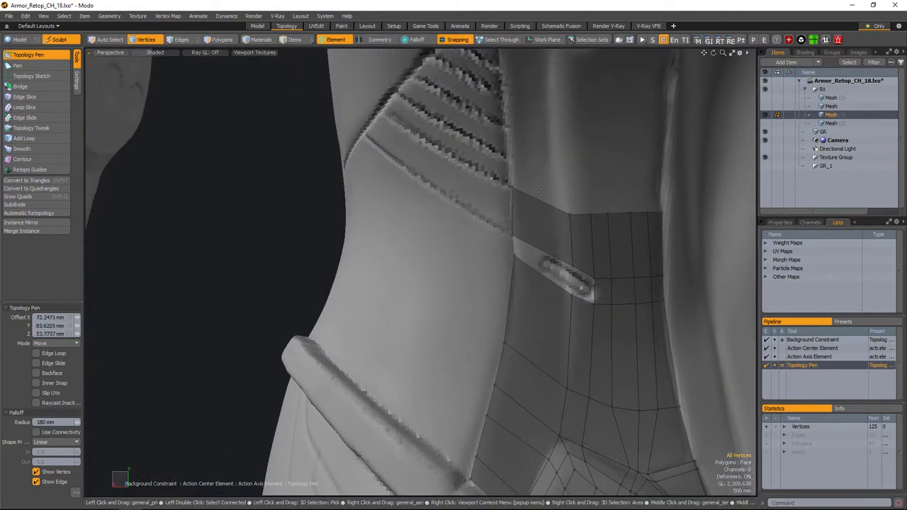
- Continue the quad rows up the waist past the ribbed insert to the lower edge of the upper slot
{"action": "left_click_drag", "start_coordinate": [541, 191], "coordinate": [552, 282], "text": "alt"}
{"action": "left_click_drag", "start_coordinate": [559, 226], "coordinate": [506, 281], "text": "shift"}
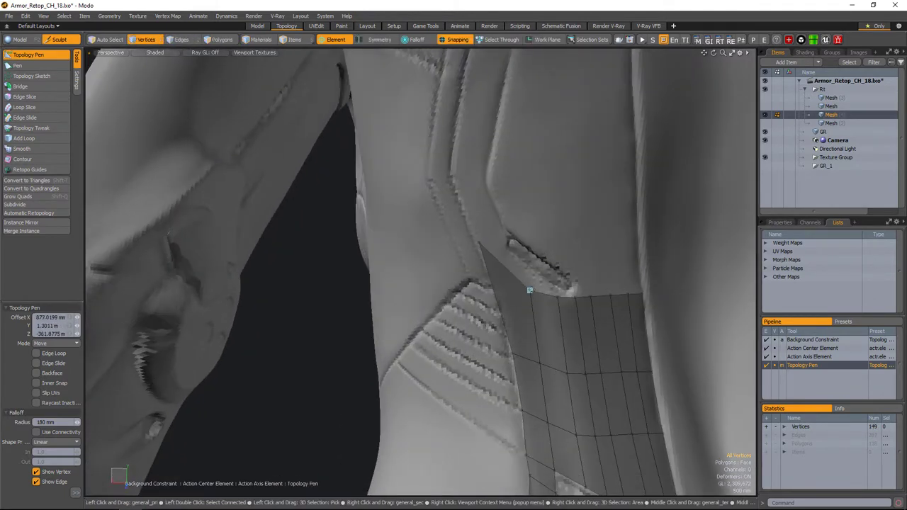
{"action": "left_click_drag", "start_coordinate": [560, 224], "coordinate": [552, 226], "text": "alt"}
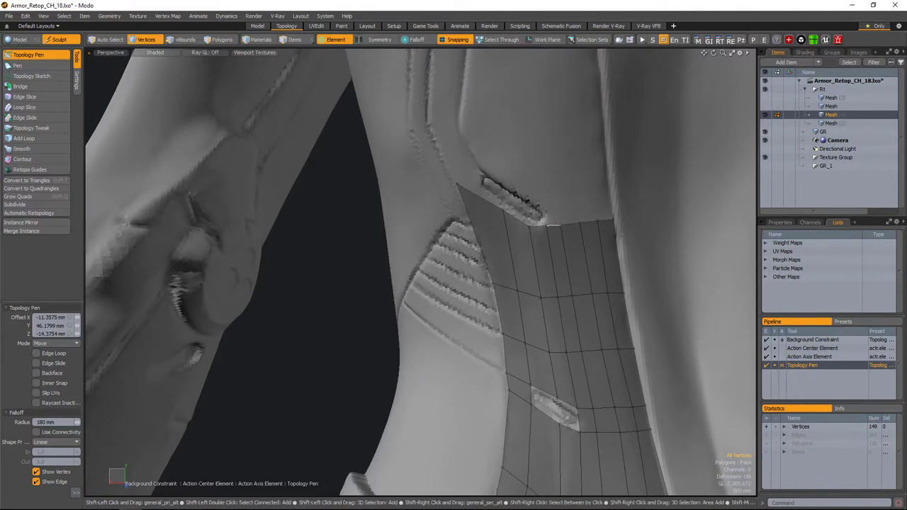
- Add a row of quads between the upper slot and the spine seam and fit its vertices to the slot's end
{"action": "left_click", "coordinate": [577, 204]}
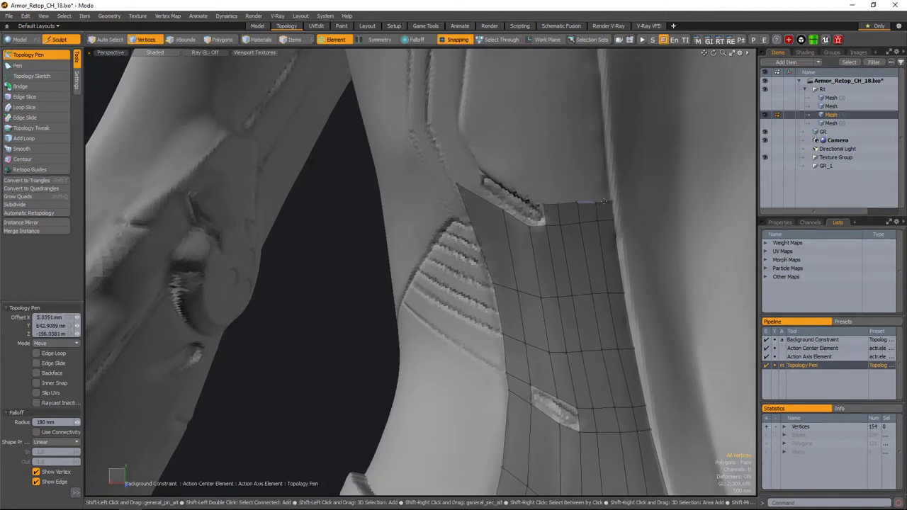
{"action": "left_click_drag", "start_coordinate": [603, 202], "coordinate": [573, 245], "text": "alt"}
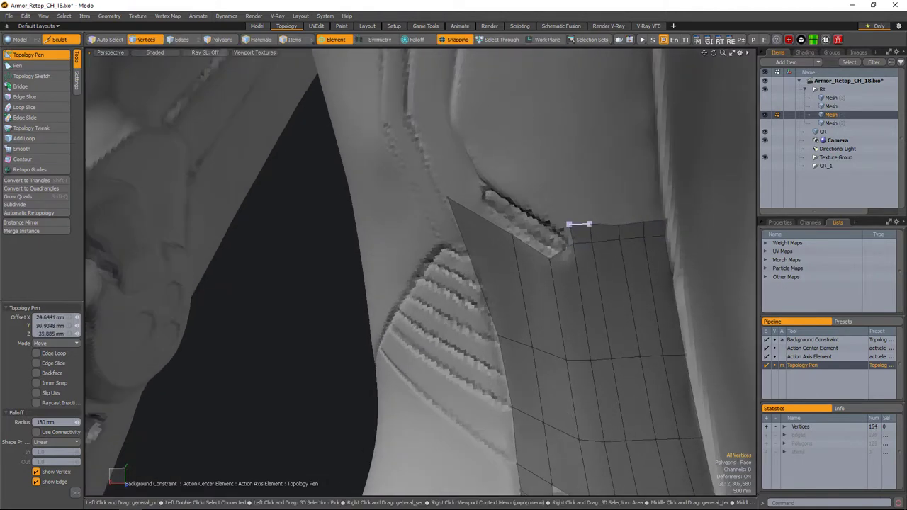
{"action": "left_click_drag", "start_coordinate": [665, 220], "coordinate": [715, 263], "text": "alt"}
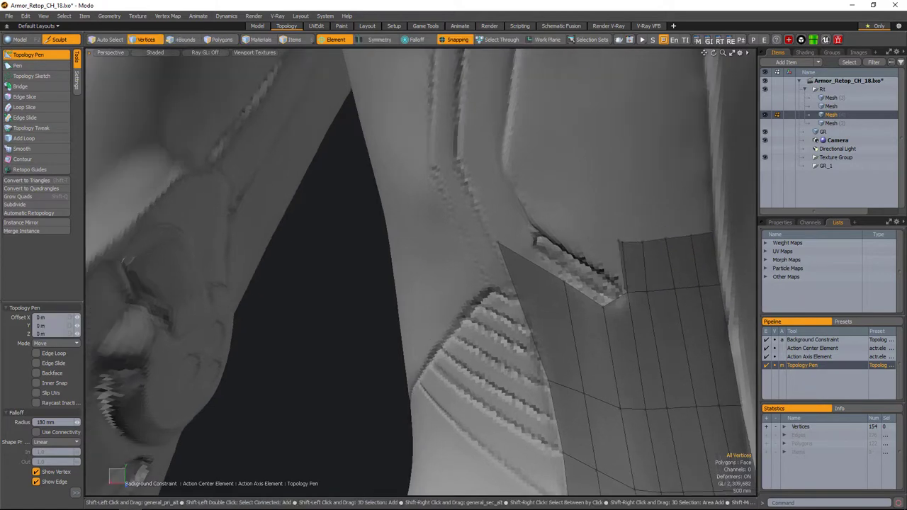
- Run a strip of quads over the upper slot and around the lower outer bend of the raised back plate
{"action": "left_click_drag", "start_coordinate": [425, 269], "coordinate": [460, 273], "text": "alt"}
{"action": "left_click_drag", "start_coordinate": [542, 262], "coordinate": [544, 248], "text": "ctrl"}
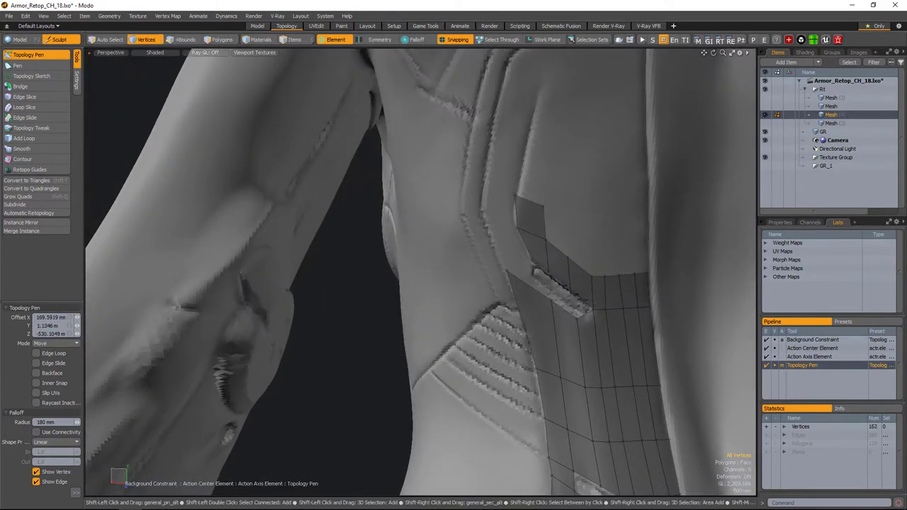
{"action": "left_click_drag", "start_coordinate": [425, 270], "coordinate": [446, 263], "text": "alt"}
{"action": "mouse_move", "coordinate": [560, 205]}
{"action": "left_mouse_down"}
{"action": "mouse_move", "coordinate": [566, 149]}
{"action": "mouse_move", "coordinate": [561, 228]}
{"action": "mouse_move", "coordinate": [563, 172]}
{"action": "mouse_move", "coordinate": [553, 212]}
{"action": "mouse_move", "coordinate": [537, 229]}
{"action": "mouse_move", "coordinate": [539, 205]}
{"action": "mouse_move", "coordinate": [522, 203]}
{"action": "left_mouse_up"}
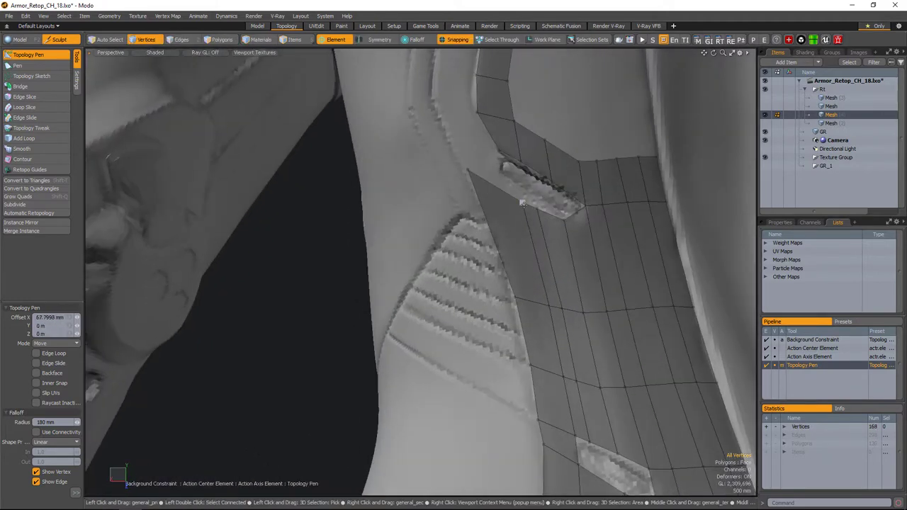
- Extend the strip as a tall quad up the outer contour of the raised back plate
{"action": "mouse_move", "coordinate": [543, 233]}
{"action": "left_mouse_down", "text": "alt"}
{"action": "mouse_move", "coordinate": [523, 262]}
{"action": "mouse_move", "coordinate": [531, 334]}
{"action": "mouse_move", "coordinate": [559, 239]}
{"action": "mouse_move", "coordinate": [543, 214]}
{"action": "mouse_move", "coordinate": [512, 227]}
{"action": "mouse_move", "coordinate": [521, 209]}
{"action": "mouse_move", "coordinate": [527, 214]}
{"action": "left_mouse_up", "text": "alt"}
{"action": "scroll", "coordinate": [560, 239], "scroll_direction": "up", "scroll_amount": 5}
{"action": "scroll", "coordinate": [538, 228], "scroll_direction": "down", "scroll_amount": 3}
{"action": "scroll", "coordinate": [513, 227], "scroll_direction": "down", "scroll_amount": 5}
{"action": "key", "text": "space"}
{"action": "scroll", "coordinate": [516, 206], "scroll_direction": "up", "scroll_amount": 3}
{"action": "left_click", "coordinate": [28, 55]}
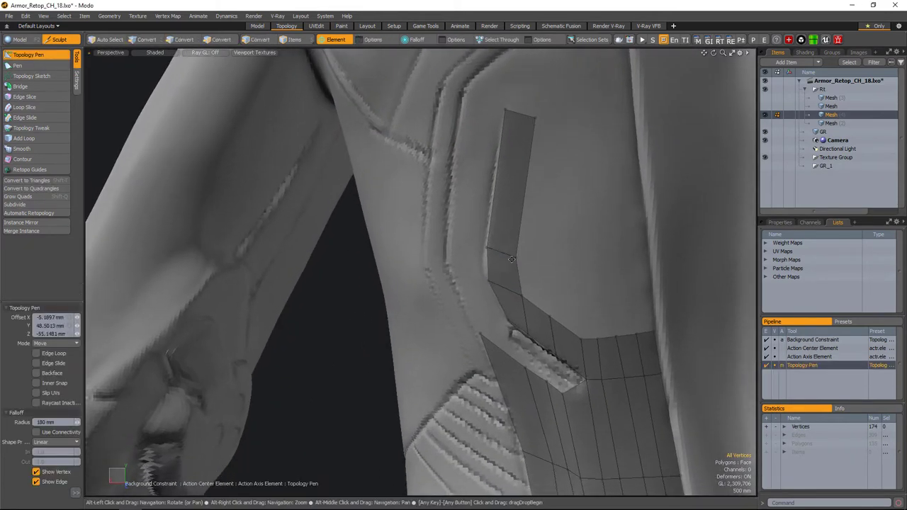
- Fill the next row of quads above the upper slot from the outer strip to the spine seam
{"action": "left_click", "coordinate": [551, 282]}
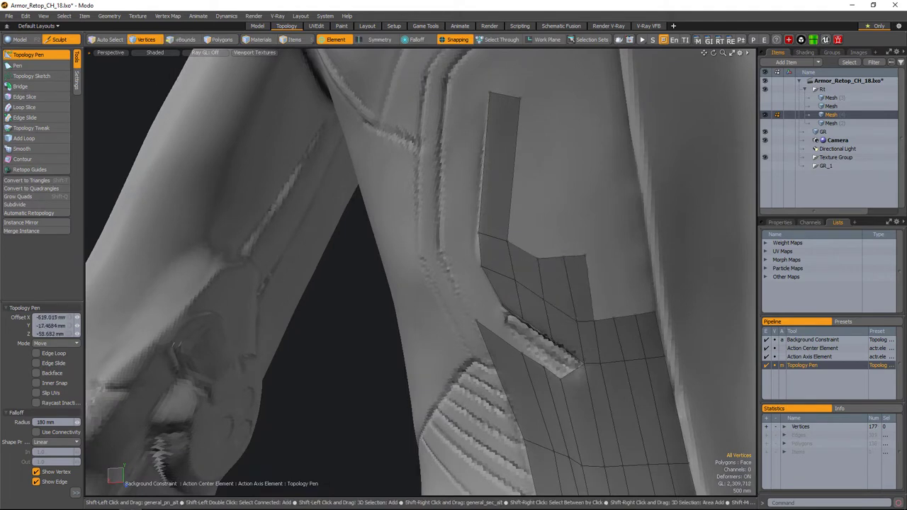
{"action": "left_click_drag", "start_coordinate": [550, 283], "coordinate": [552, 330], "text": "alt"}
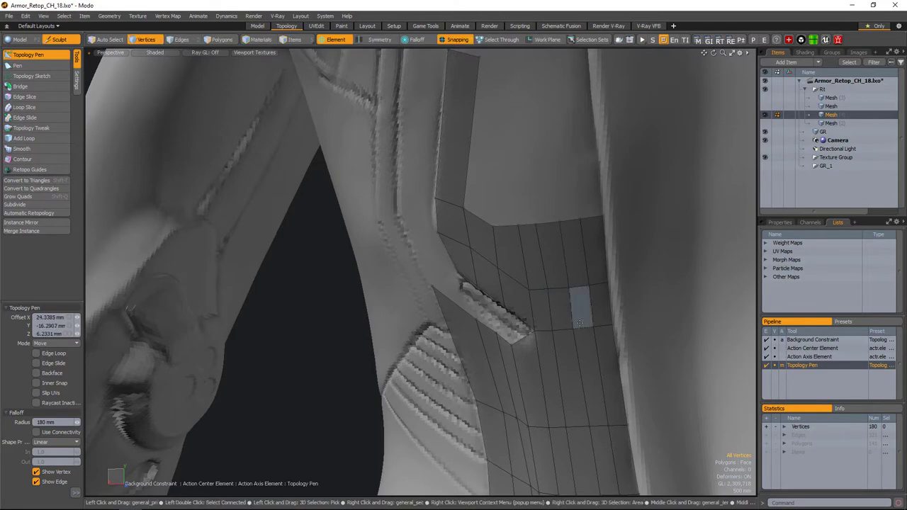
{"action": "right_click_drag", "start_coordinate": [580, 323], "coordinate": [510, 257], "text": "alt"}
- Build quads on both sides of the back plate's vertical crease and carry them around its upper outer corner
{"action": "left_click_drag", "start_coordinate": [510, 256], "coordinate": [603, 222], "text": "alt"}
{"action": "left_click", "coordinate": [508, 281]}
{"action": "left_click", "coordinate": [563, 234]}
{"action": "scroll", "coordinate": [539, 221], "scroll_direction": "down", "scroll_amount": 5}
{"action": "scroll", "coordinate": [478, 276], "scroll_direction": "up", "scroll_amount": 3}
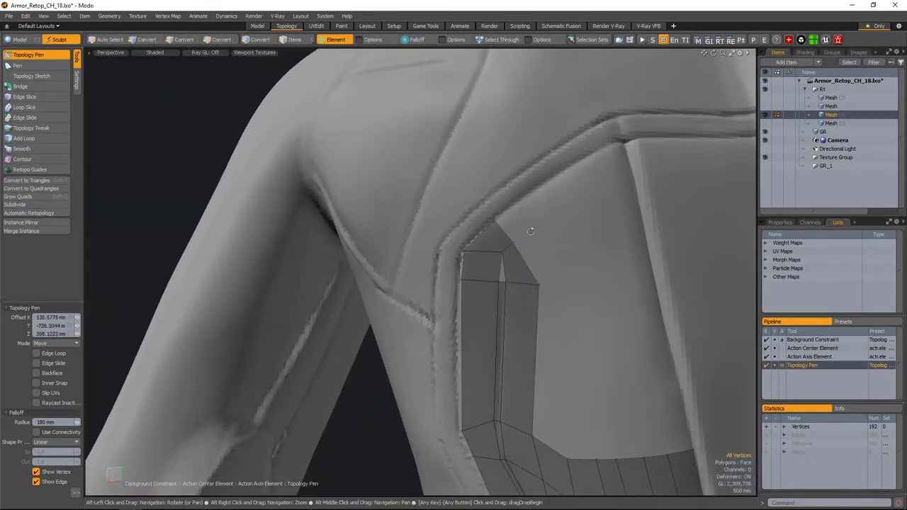
- Run quads along the plate's slanted upper border and down the spine seam, and fill the enclosed opening
{"action": "left_click_drag", "start_coordinate": [530, 231], "coordinate": [510, 303], "text": "alt"}
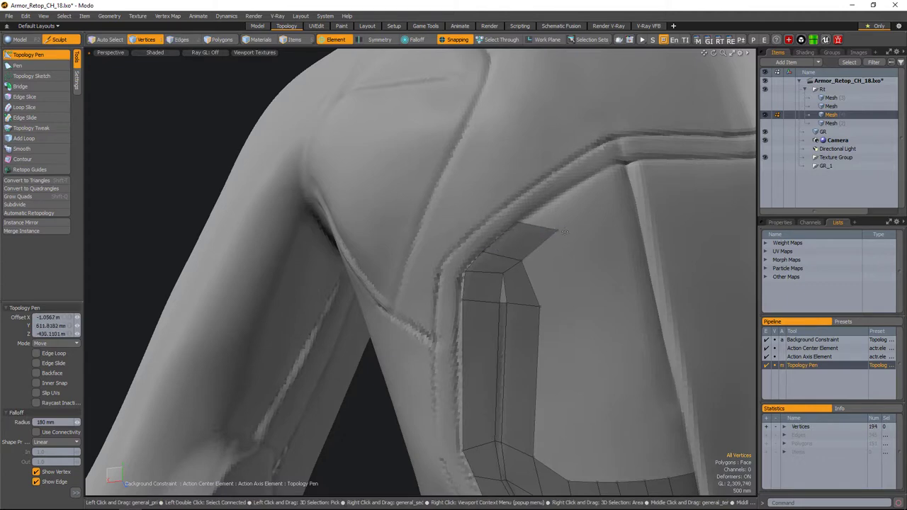
{"action": "left_click_drag", "start_coordinate": [539, 269], "coordinate": [426, 206], "text": "alt"}
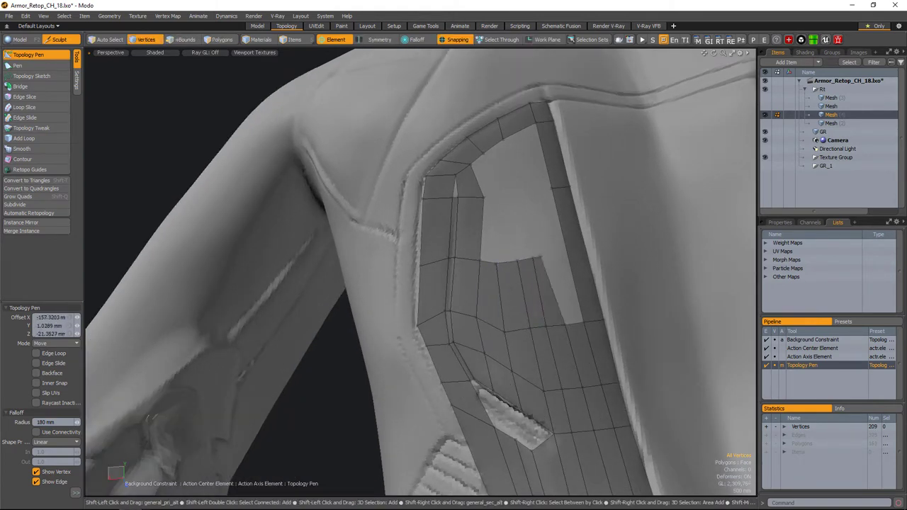
{"action": "left_click_drag", "start_coordinate": [556, 238], "coordinate": [524, 273], "text": "alt"}
{"action": "left_click_drag", "start_coordinate": [562, 211], "coordinate": [533, 242], "text": "alt"}
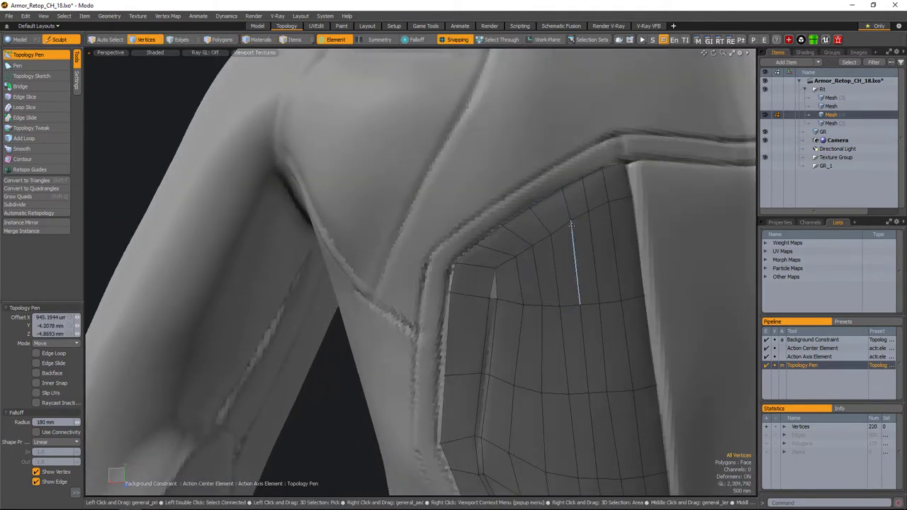
{"action": "left_click_drag", "start_coordinate": [599, 304], "coordinate": [465, 190], "text": "alt"}
- Select the vertices along the lower panel's spine-side border in the back view and adjust them to the seam
{"action": "key", "text": "space"}
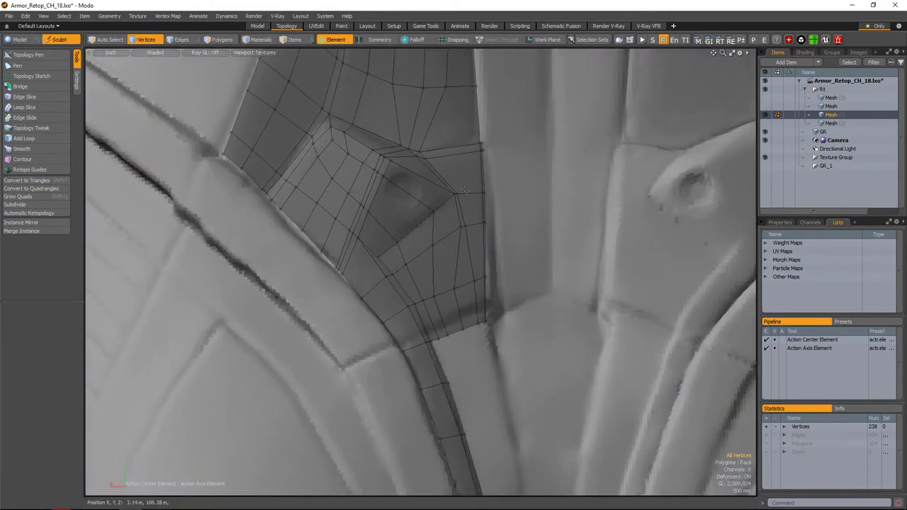
{"action": "right_click_drag", "start_coordinate": [494, 276], "coordinate": [494, 277], "text": "shift"}
{"action": "left_click_drag", "start_coordinate": [494, 277], "coordinate": [540, 249], "text": "alt"}
{"action": "key", "text": "e"}
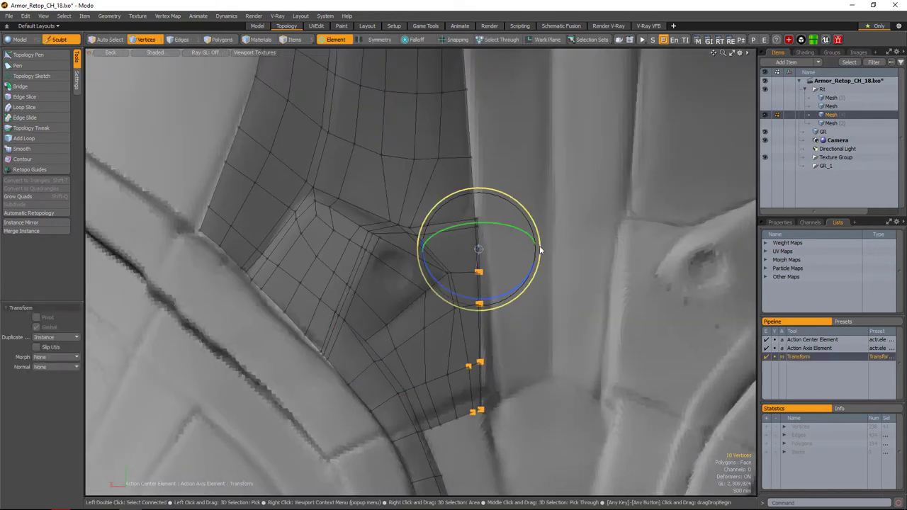
{"action": "key", "text": "space"}
{"action": "left_click_drag", "start_coordinate": [479, 250], "coordinate": [474, 289], "text": "alt"}
{"action": "left_click", "coordinate": [480, 354]}
{"action": "left_click", "coordinate": [465, 326]}
{"action": "key", "text": "p"}
- Refit the vertices at the back plate's upper outer corner and check the panel's flow in subdivision display
{"action": "mouse_move", "coordinate": [472, 224]}
{"action": "left_mouse_down", "text": "alt"}
{"action": "mouse_move", "coordinate": [498, 239]}
{"action": "mouse_move", "coordinate": [484, 222]}
{"action": "mouse_move", "coordinate": [502, 241]}
{"action": "mouse_move", "coordinate": [468, 287]}
{"action": "mouse_move", "coordinate": [464, 210]}
{"action": "left_mouse_up", "text": "alt"}
{"action": "left_click_drag", "start_coordinate": [431, 243], "coordinate": [449, 227], "text": "alt"}
{"action": "left_click_drag", "start_coordinate": [438, 187], "coordinate": [435, 253], "text": "alt"}
{"action": "scroll", "coordinate": [441, 249], "scroll_direction": "down", "scroll_amount": 5}
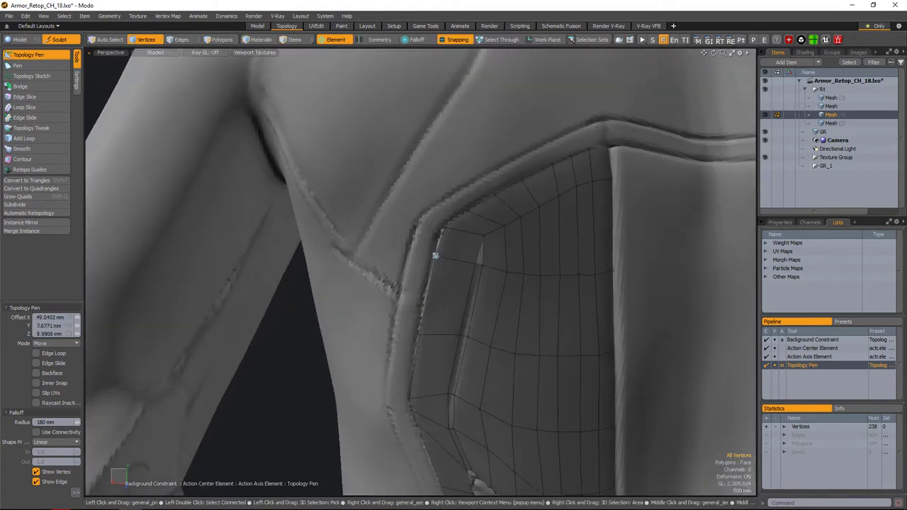
{"action": "mouse_move", "coordinate": [435, 253]}
{"action": "right_mouse_down", "text": "alt"}
{"action": "mouse_move", "coordinate": [489, 214]}
{"action": "mouse_move", "coordinate": [432, 239]}
{"action": "right_mouse_up", "text": "alt"}
{"action": "scroll", "coordinate": [434, 243], "scroll_direction": "down", "scroll_amount": 5}
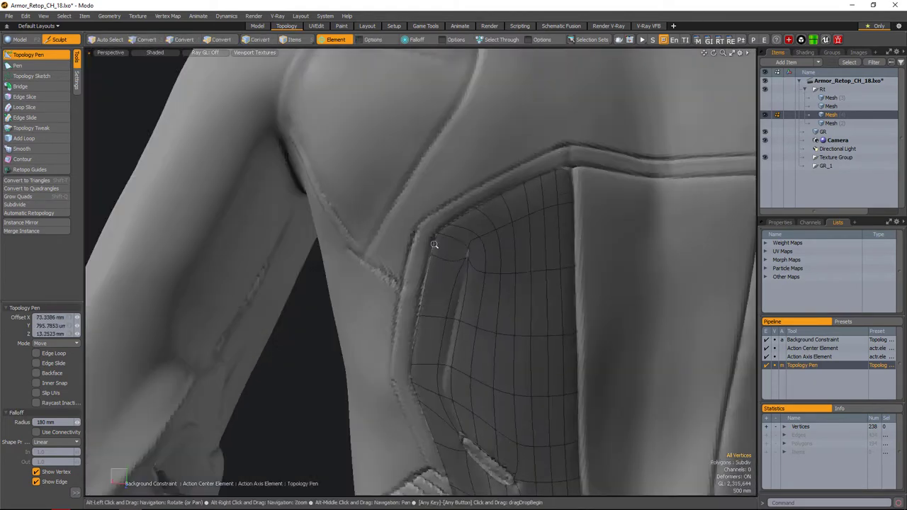
{"action": "left_click_drag", "start_coordinate": [435, 245], "coordinate": [497, 212], "text": "alt"}
{"action": "scroll", "coordinate": [496, 213], "scroll_direction": "down", "scroll_amount": 3}
{"action": "scroll", "coordinate": [494, 296], "scroll_direction": "up", "scroll_amount": 8}
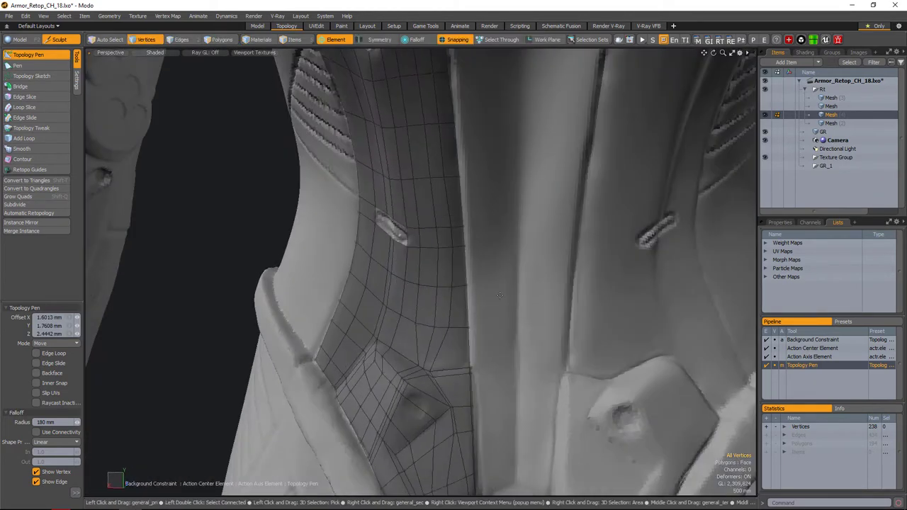
- Build a strip of quads across the plate's raised rim, from its top corner along the slanted border
{"action": "scroll", "coordinate": [494, 297], "scroll_direction": "down", "scroll_amount": 8}
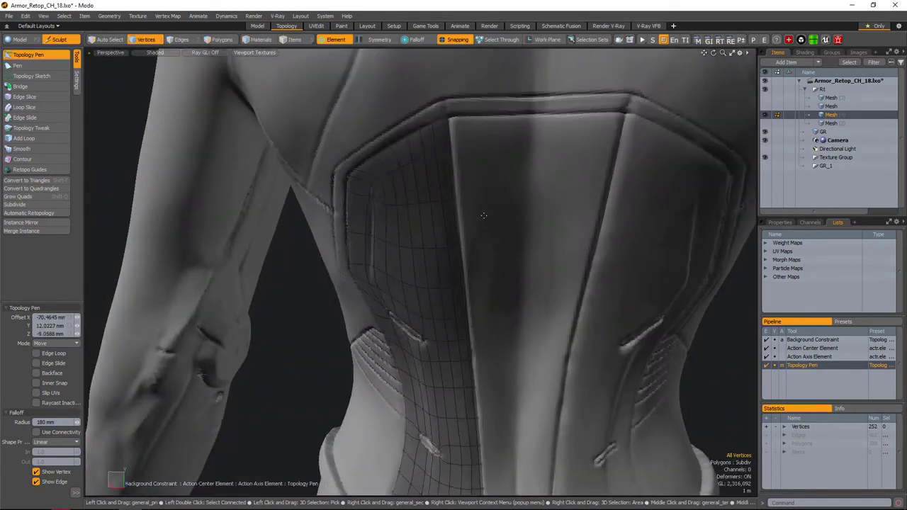
{"action": "left_click_drag", "start_coordinate": [483, 214], "coordinate": [421, 242], "text": "alt"}
{"action": "scroll", "coordinate": [421, 242], "scroll_direction": "up", "scroll_amount": 6}
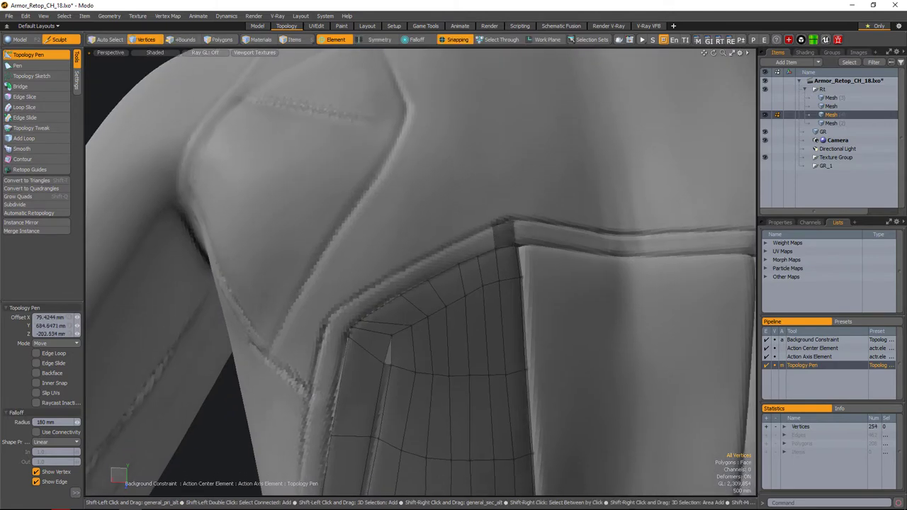
{"action": "left_click_drag", "start_coordinate": [442, 273], "coordinate": [484, 220], "text": "alt+shift"}
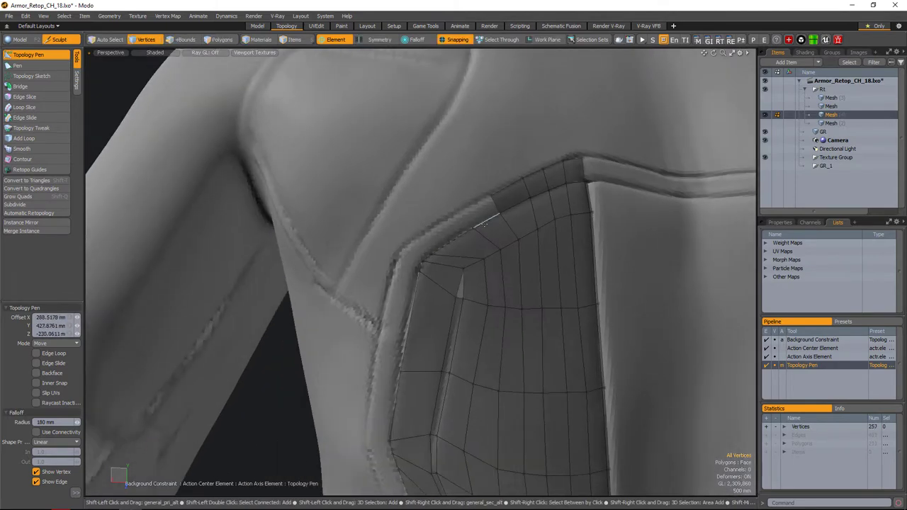
{"action": "scroll", "coordinate": [456, 227], "scroll_direction": "up", "scroll_amount": 2}
{"action": "left_click", "coordinate": [456, 227]}
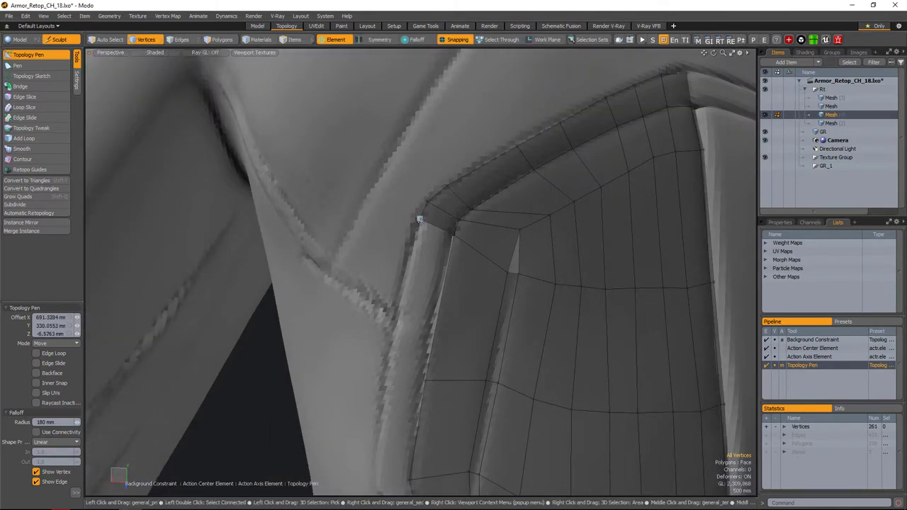
- Continue the rim's quad strip down the back plate's outer side, around its lower corner to the ribbed side inset
{"action": "left_click_drag", "start_coordinate": [462, 196], "coordinate": [472, 176], "text": "alt"}
{"action": "scroll", "coordinate": [459, 220], "scroll_direction": "up", "scroll_amount": 2}
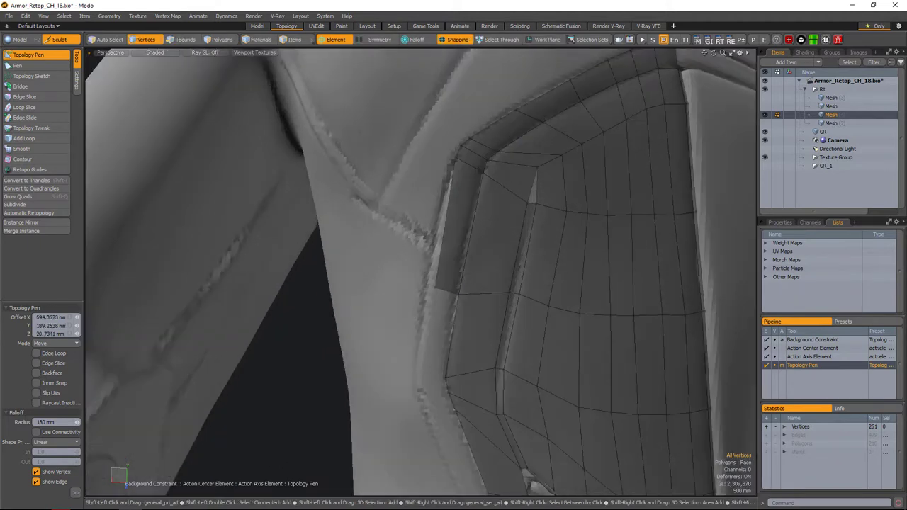
{"action": "scroll", "coordinate": [430, 287], "scroll_direction": "up", "scroll_amount": 2}
{"action": "left_click", "coordinate": [429, 286]}
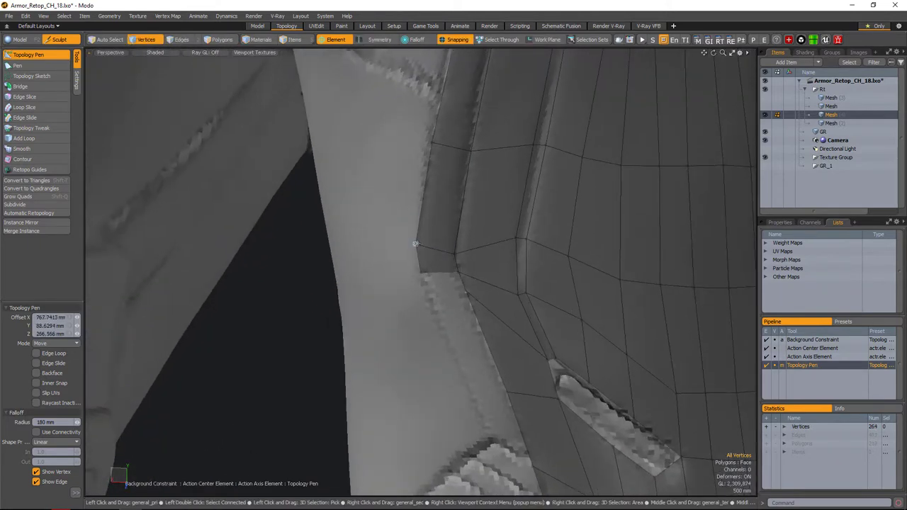
{"action": "scroll", "coordinate": [416, 269], "scroll_direction": "up", "scroll_amount": 2}
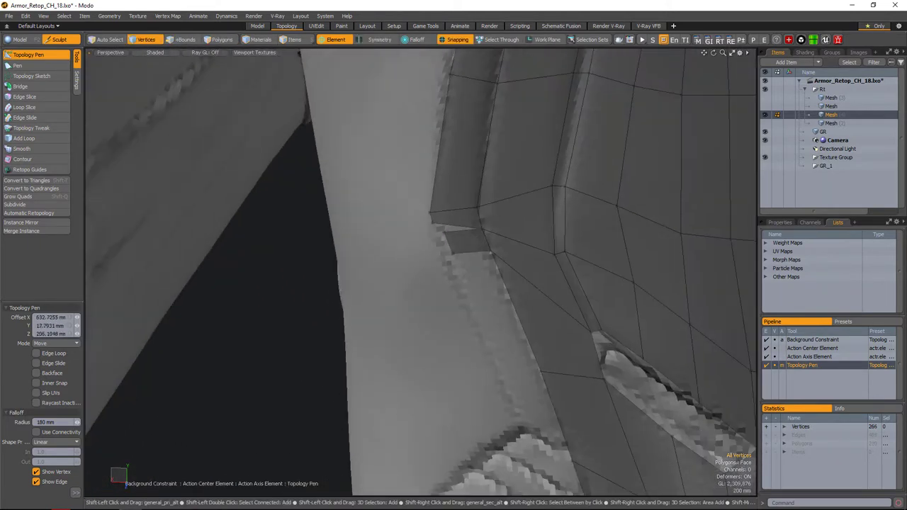
{"action": "left_click", "coordinate": [421, 210]}
{"action": "scroll", "coordinate": [421, 210], "scroll_direction": "down", "scroll_amount": 2}
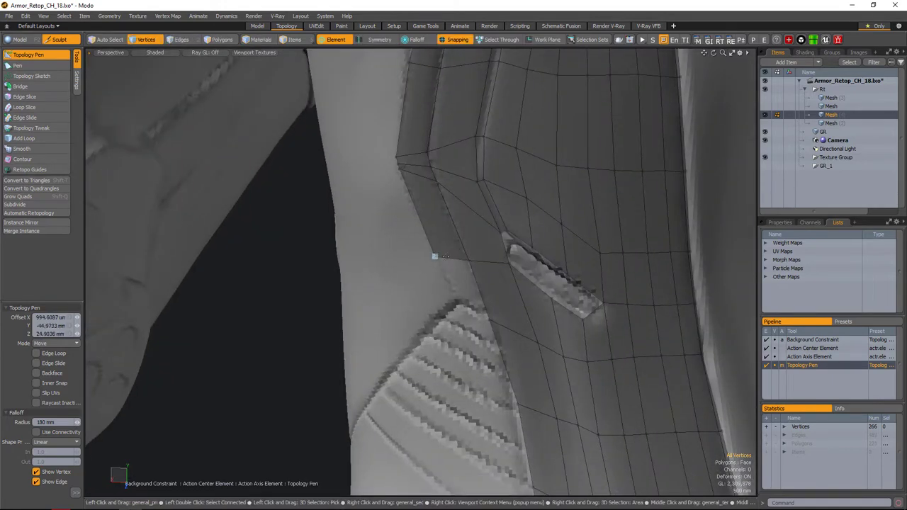
{"action": "scroll", "coordinate": [435, 256], "scroll_direction": "up", "scroll_amount": 2}
{"action": "left_click", "coordinate": [429, 267]}
{"action": "scroll", "coordinate": [415, 223], "scroll_direction": "down", "scroll_amount": 5}
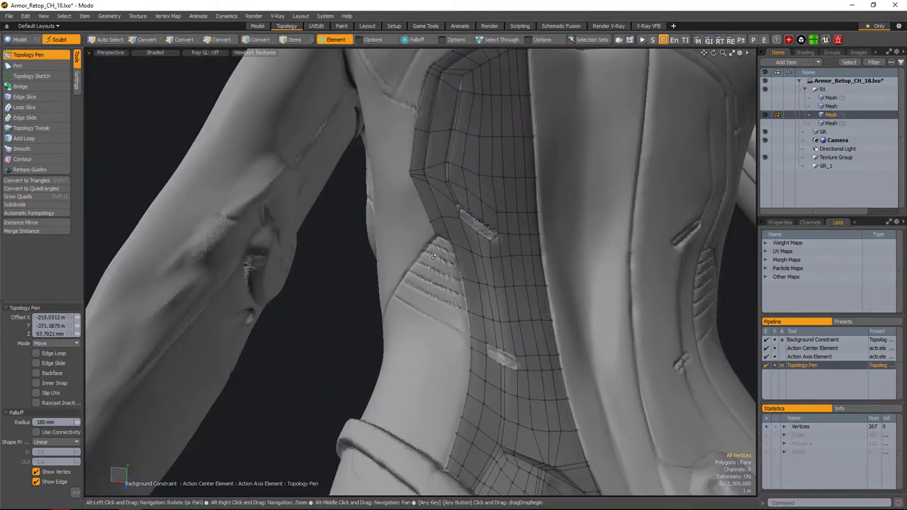
- Bridge the raised rim from the plate's top corner to the back's centre line and start the spine panel's quads beneath it
{"action": "scroll", "coordinate": [468, 195], "scroll_direction": "down", "scroll_amount": 2}
{"action": "scroll", "coordinate": [468, 194], "scroll_direction": "up", "scroll_amount": 5}
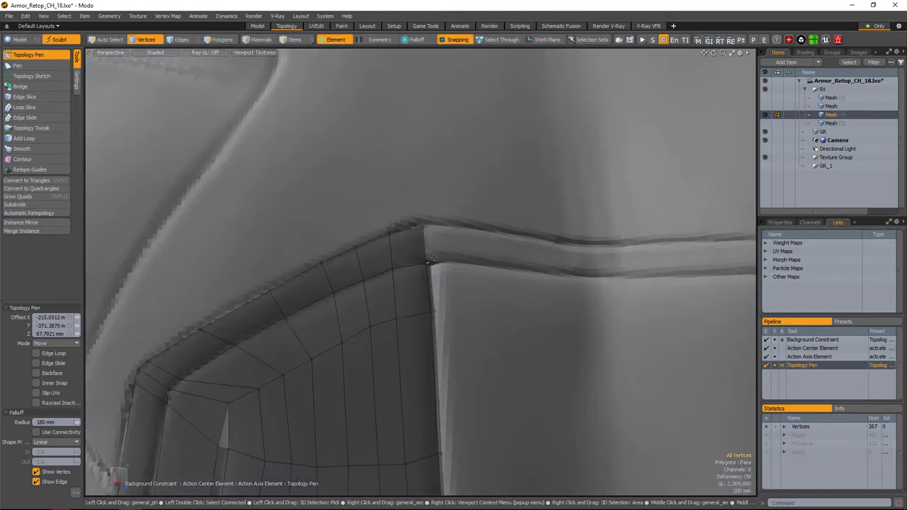
{"action": "scroll", "coordinate": [468, 195], "scroll_direction": "down", "scroll_amount": 5}
{"action": "left_click_drag", "start_coordinate": [468, 194], "coordinate": [454, 283], "text": "alt"}
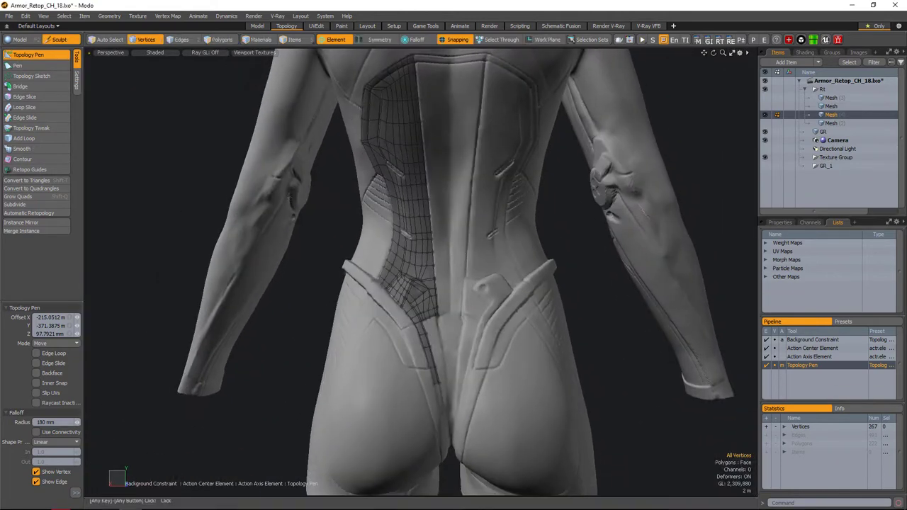
{"action": "scroll", "coordinate": [382, 198], "scroll_direction": "up", "scroll_amount": 5}
{"action": "left_click_drag", "start_coordinate": [383, 198], "coordinate": [528, 196], "text": "shift"}
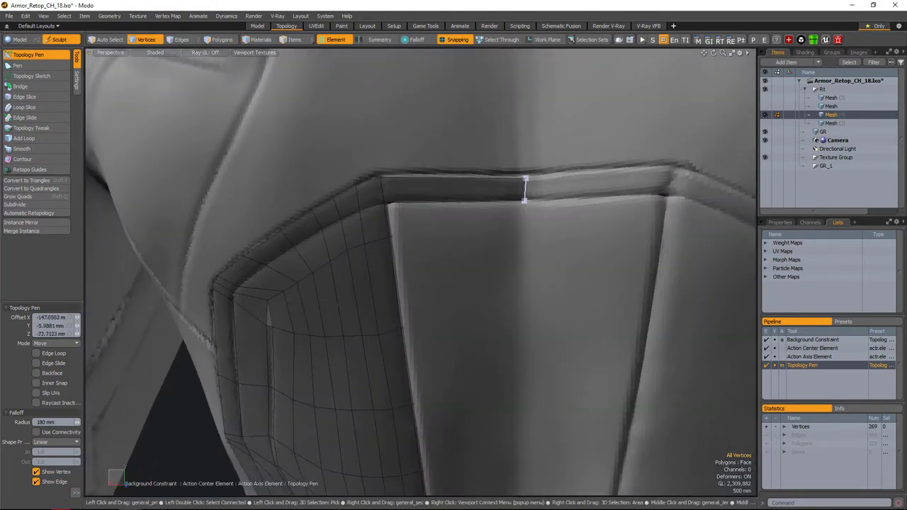
{"action": "left_click_drag", "start_coordinate": [388, 221], "coordinate": [523, 317], "text": "shift"}
{"action": "scroll", "coordinate": [495, 228], "scroll_direction": "down", "scroll_amount": 5}
{"action": "scroll", "coordinate": [495, 228], "scroll_direction": "up", "scroll_amount": 5}
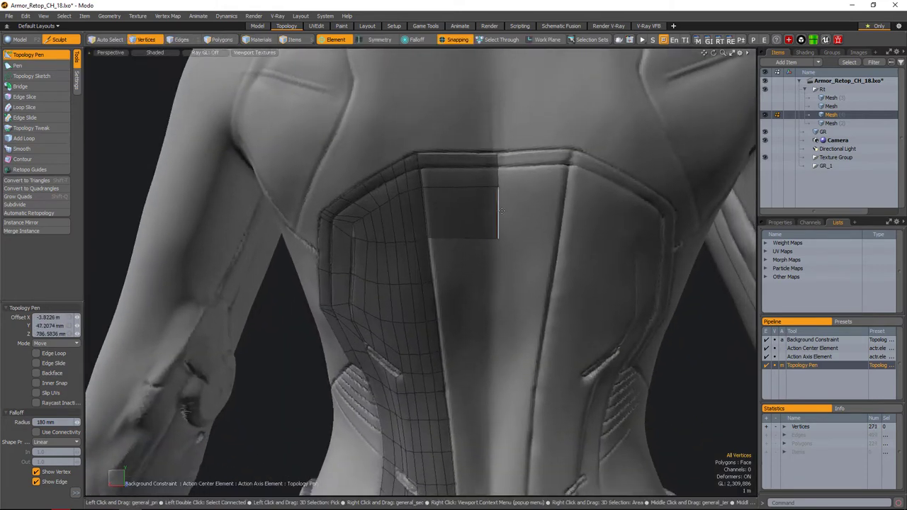
{"action": "scroll", "coordinate": [414, 223], "scroll_direction": "down", "scroll_amount": 5}
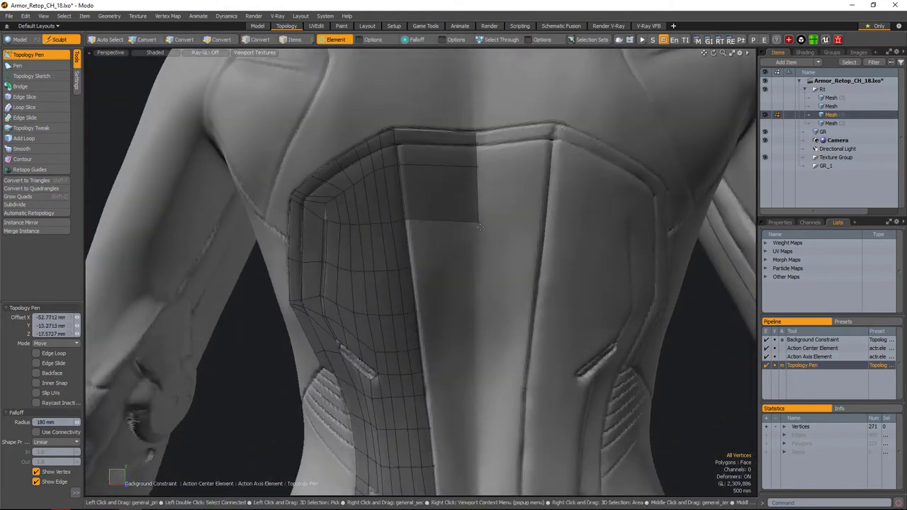
- Extend the spine panel's quads row by row down to the waist, aligning them with the adjoining plate's rows
{"action": "left_click_drag", "start_coordinate": [479, 234], "coordinate": [481, 211], "text": "alt"}
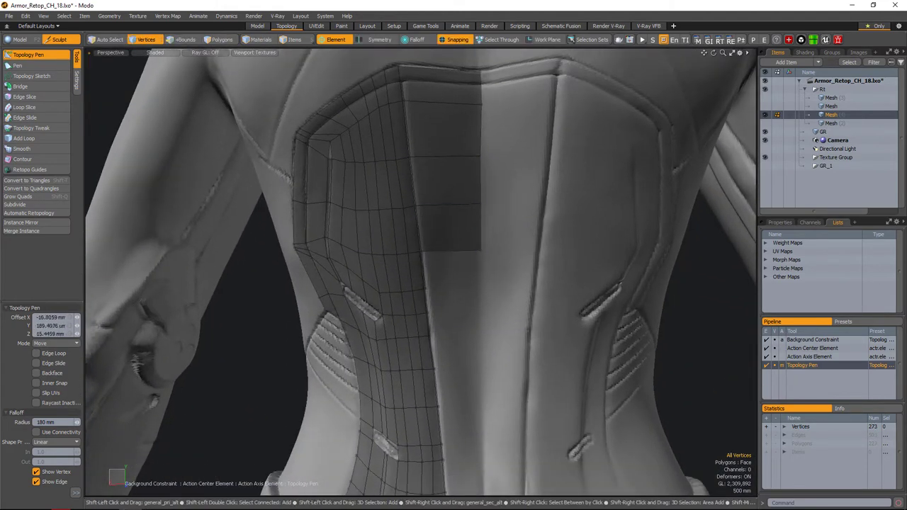
{"action": "left_click_drag", "start_coordinate": [480, 288], "coordinate": [439, 239], "text": "alt"}
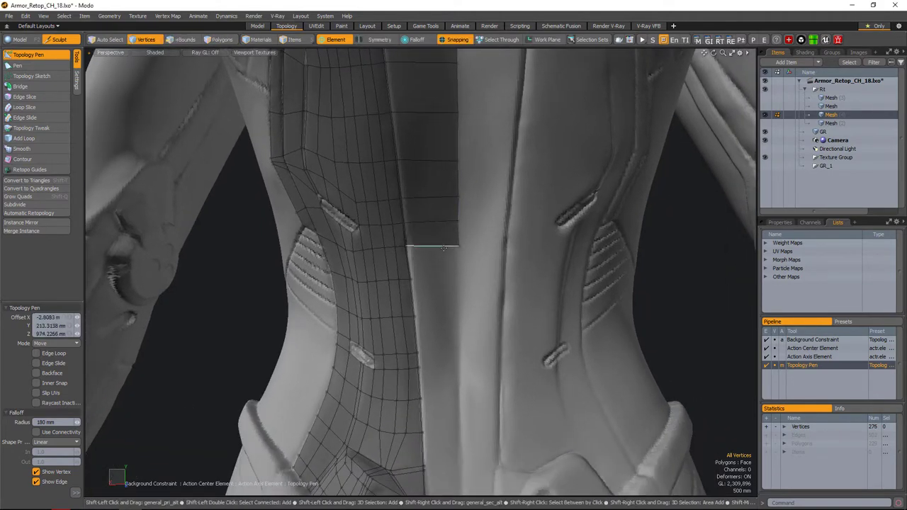
{"action": "left_click_drag", "start_coordinate": [414, 292], "coordinate": [425, 267], "text": "alt"}
{"action": "scroll", "coordinate": [420, 266], "scroll_direction": "up", "scroll_amount": 5}
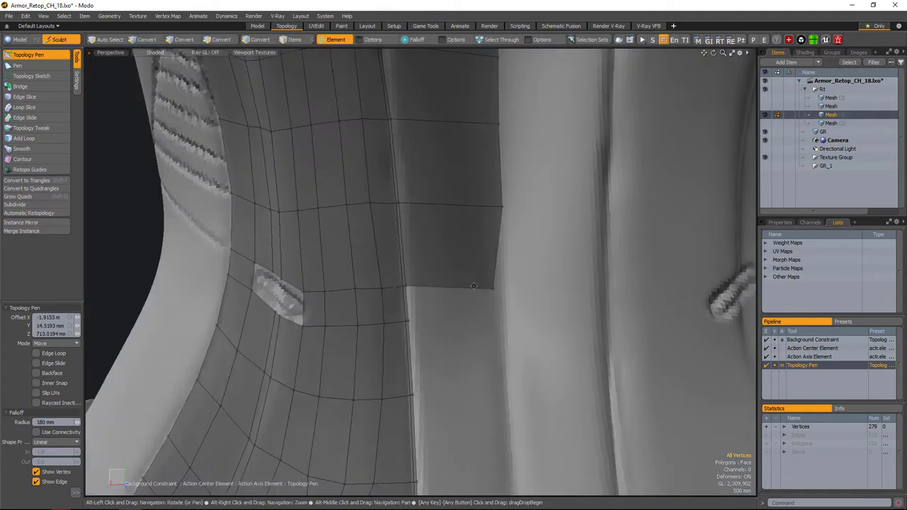
{"action": "left_click", "coordinate": [416, 294]}
{"action": "left_click_drag", "start_coordinate": [475, 291], "coordinate": [467, 248], "text": "alt"}
{"action": "left_click_drag", "start_coordinate": [425, 245], "coordinate": [425, 311], "text": "shift"}
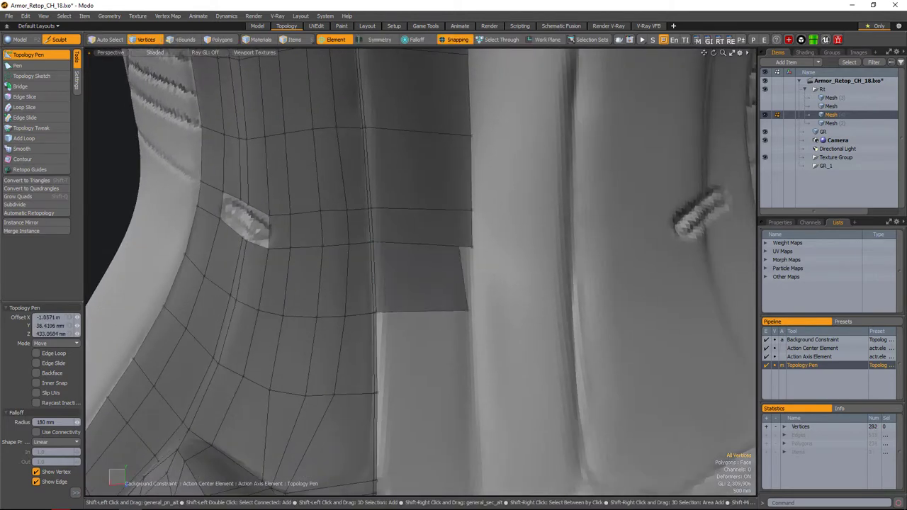
- Complete the spine panel's quads from the waist to its lower edge beside the hip plate, fitting the centre-line vertices
{"action": "left_click_drag", "start_coordinate": [482, 278], "coordinate": [448, 218], "text": "alt"}
{"action": "left_click", "coordinate": [490, 269]}
{"action": "left_click_drag", "start_coordinate": [491, 269], "coordinate": [728, 57], "text": "alt"}
{"action": "left_click", "coordinate": [541, 261]}
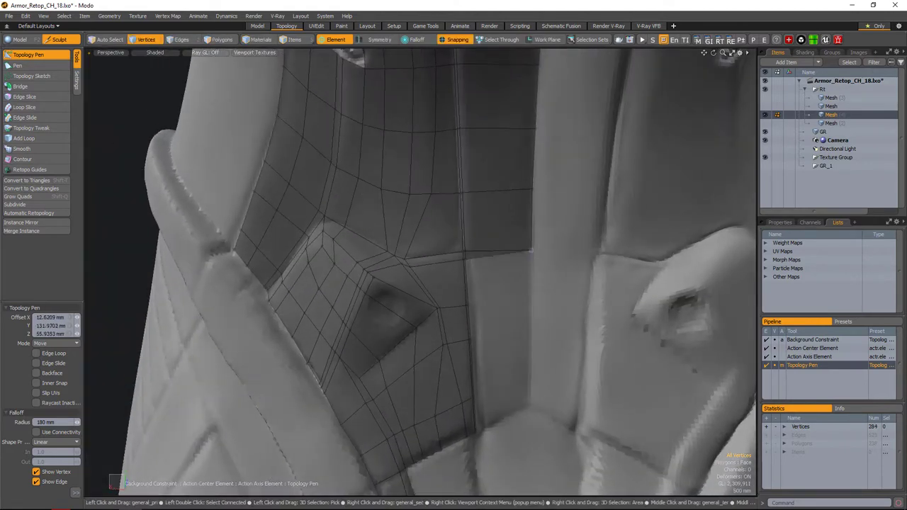
{"action": "left_click_drag", "start_coordinate": [531, 250], "coordinate": [477, 292], "text": "alt"}
{"action": "left_click_drag", "start_coordinate": [522, 253], "coordinate": [520, 320], "text": "alt"}
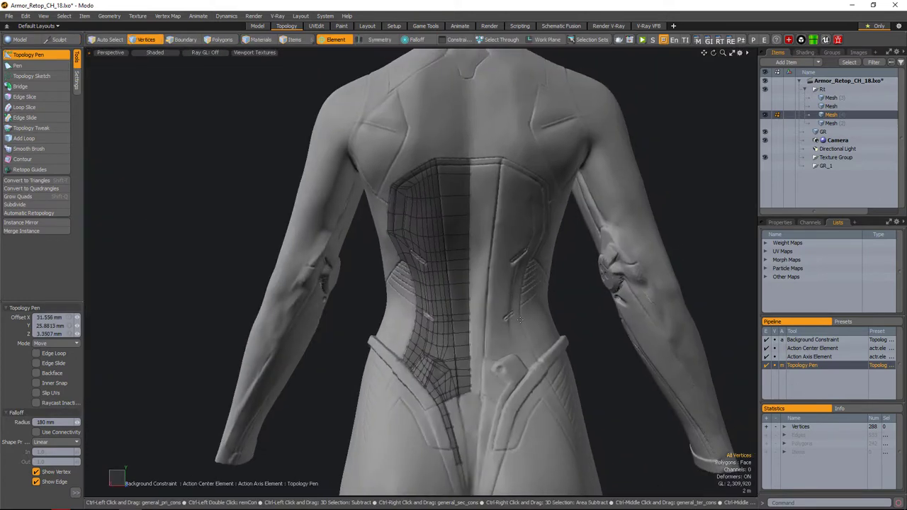
- Select the spine panel's centre-line vertices in the back view and flatten them with an X scale of 0
{"action": "key", "text": "ctrl+space"}
{"action": "left_click", "coordinate": [498, 338]}
{"action": "right_click_drag", "start_coordinate": [464, 60], "coordinate": [489, 425]}
{"action": "scroll", "coordinate": [486, 296], "scroll_direction": "up", "scroll_amount": 2}
{"action": "key", "text": "y"}
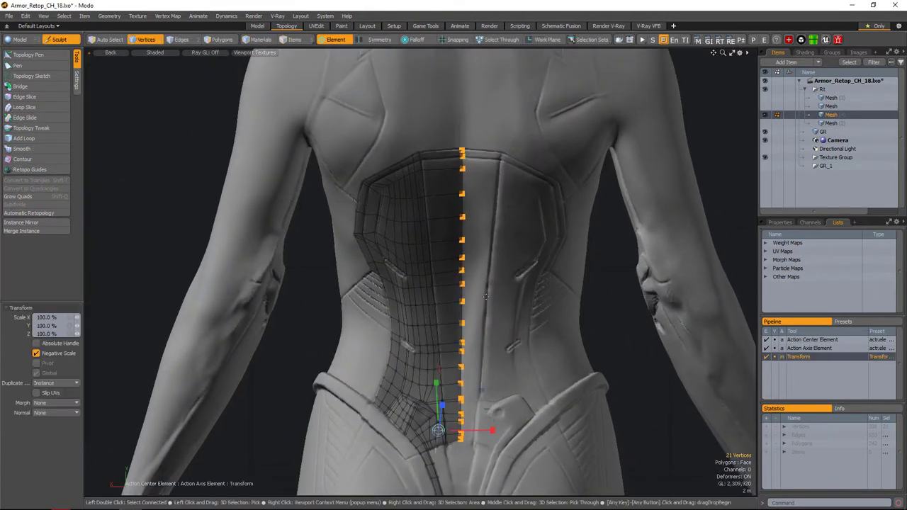
{"action": "left_click_drag", "start_coordinate": [485, 296], "coordinate": [514, 283], "text": "alt+shift"}
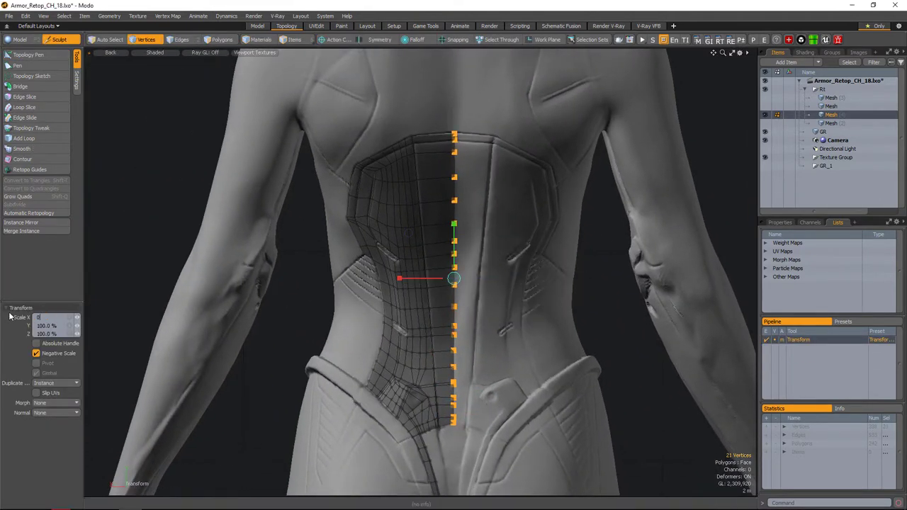
- Move the flattened centre-line vertices along X onto the model's symmetry axis and clear the selection
{"action": "scroll", "coordinate": [477, 173], "scroll_direction": "up", "scroll_amount": 4}
{"action": "left_click_drag", "start_coordinate": [496, 142], "coordinate": [477, 173], "text": "alt+shift"}
{"action": "scroll", "coordinate": [477, 173], "scroll_direction": "up", "scroll_amount": 2}
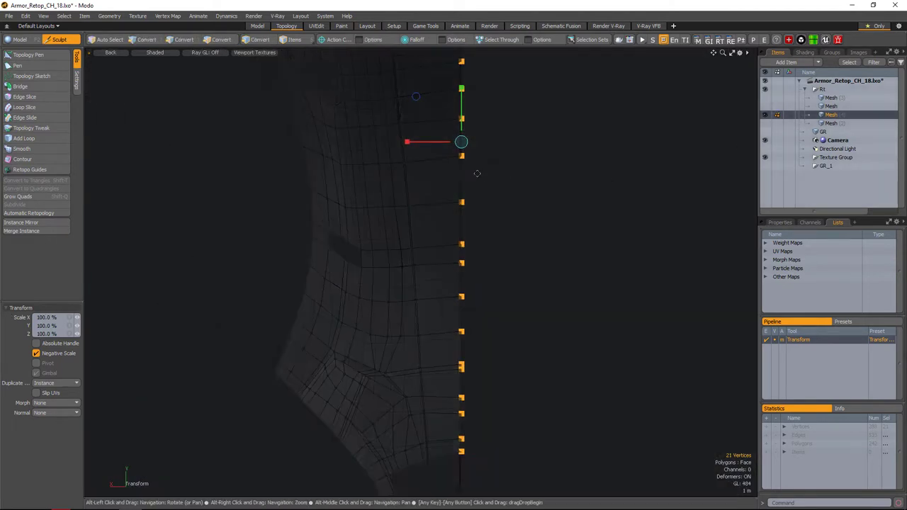
{"action": "key", "text": "w"}
{"action": "left_click_drag", "start_coordinate": [524, 206], "coordinate": [436, 166]}
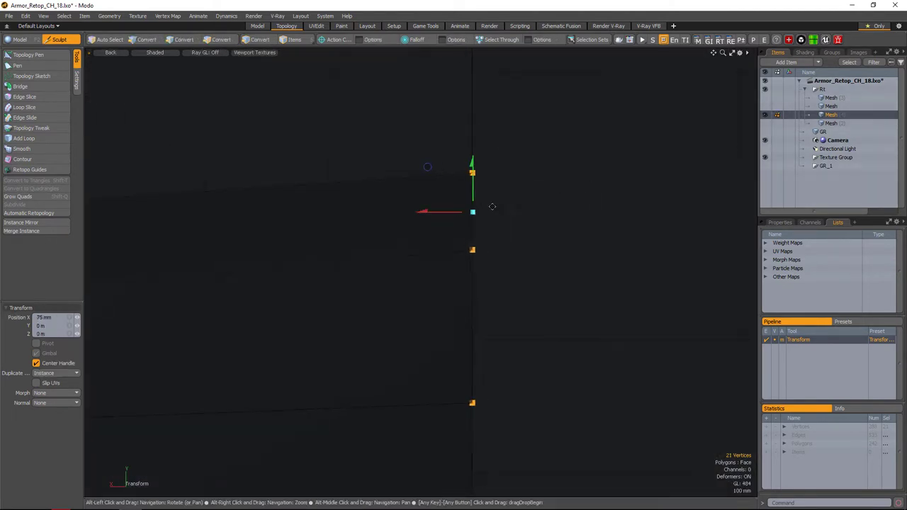
{"action": "key", "text": "space"}
{"action": "scroll", "coordinate": [492, 206], "scroll_direction": "down", "scroll_amount": 6}
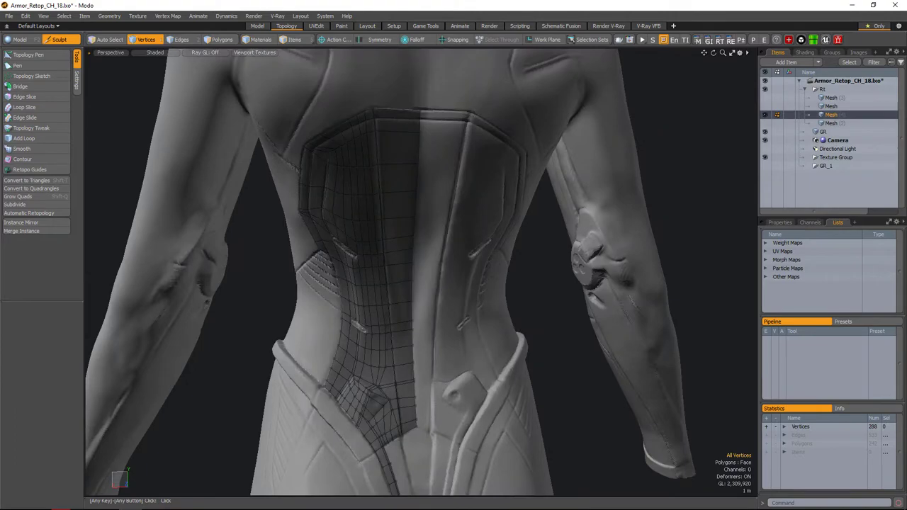
- Extend the narrow hip border strip with the Topology Pen down along the buttock crease toward the crotch seam
{"action": "left_click_drag", "start_coordinate": [425, 255], "coordinate": [397, 223], "text": "alt"}
{"action": "scroll", "coordinate": [397, 223], "scroll_direction": "up", "scroll_amount": 5}
{"action": "key", "text": "ctrl+t"}
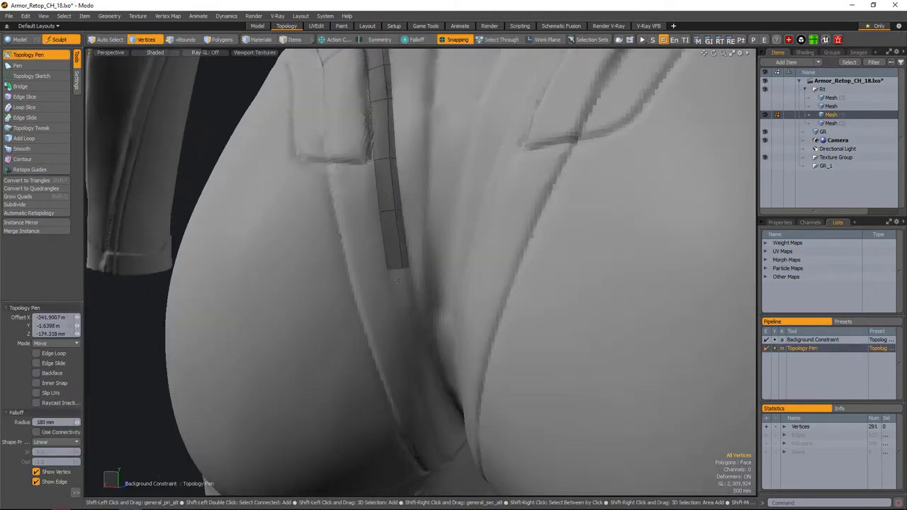
{"action": "left_click_drag", "start_coordinate": [397, 280], "coordinate": [395, 245]}
{"action": "left_click_drag", "start_coordinate": [333, 234], "coordinate": [356, 246], "text": "alt"}
{"action": "scroll", "coordinate": [380, 283], "scroll_direction": "up", "scroll_amount": 3}
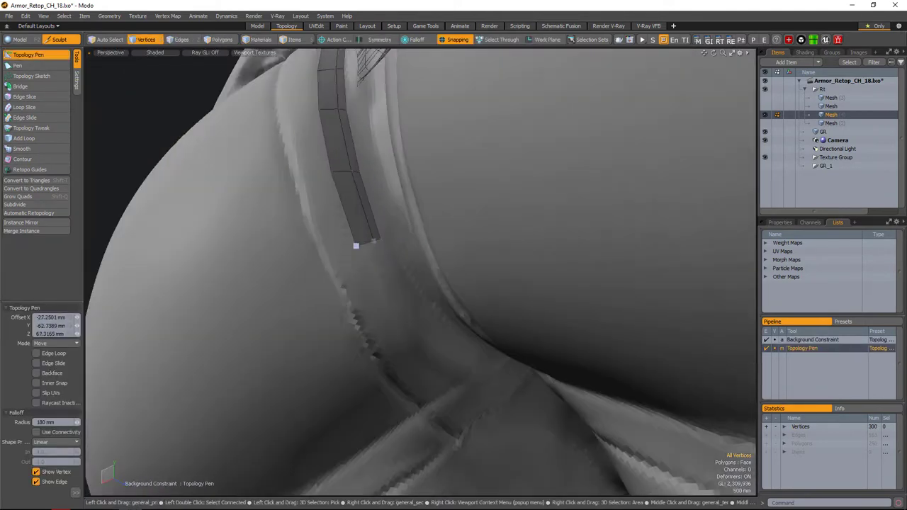
{"action": "left_click_drag", "start_coordinate": [387, 294], "coordinate": [397, 276], "text": "alt"}
{"action": "left_click_drag", "start_coordinate": [451, 326], "coordinate": [426, 291], "text": "alt"}
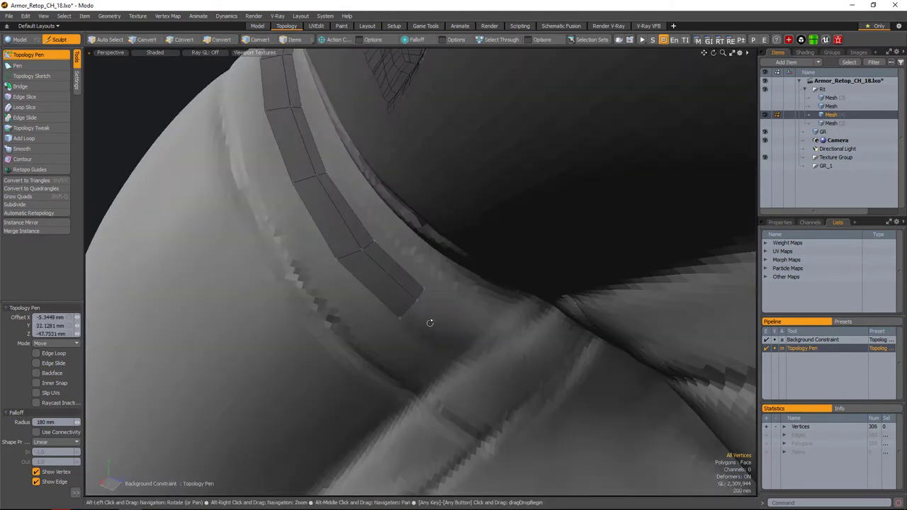
{"action": "left_click_drag", "start_coordinate": [429, 323], "coordinate": [418, 305], "text": "alt"}
{"action": "left_click_drag", "start_coordinate": [425, 297], "coordinate": [412, 317], "text": "shift"}
- Add a vertical edge loop down the middle of the spine panel
{"action": "key", "text": "space"}
{"action": "key", "text": "2"}
{"action": "scroll", "coordinate": [423, 349], "scroll_direction": "down", "scroll_amount": 5}
{"action": "left_click_drag", "start_coordinate": [422, 350], "coordinate": [496, 305], "text": "alt"}
{"action": "scroll", "coordinate": [556, 286], "scroll_direction": "up", "scroll_amount": 5}
{"action": "left_click_drag", "start_coordinate": [555, 285], "coordinate": [425, 234], "text": "alt"}
{"action": "scroll", "coordinate": [572, 300], "scroll_direction": "up", "scroll_amount": 2}
{"action": "scroll", "coordinate": [571, 300], "scroll_direction": "down", "scroll_amount": 5}
{"action": "left_click", "coordinate": [29, 55]}
{"action": "scroll", "coordinate": [535, 241], "scroll_direction": "up", "scroll_amount": 5}
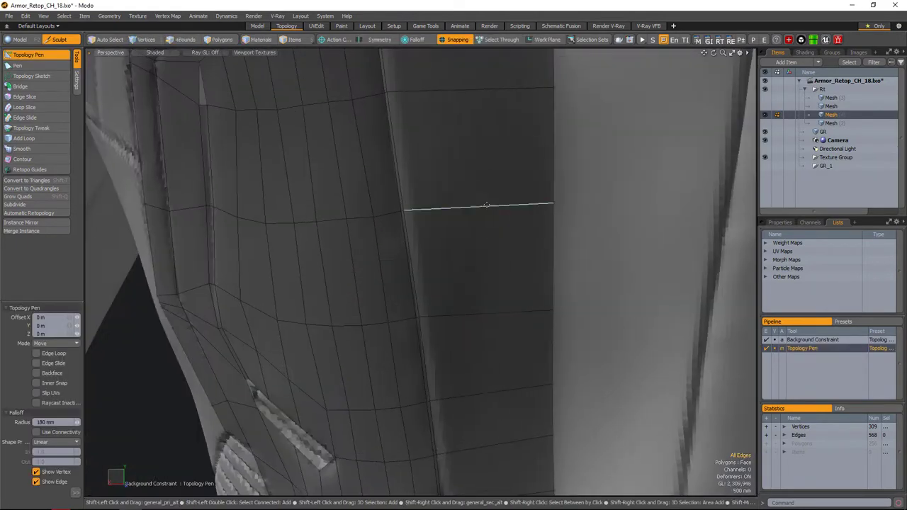
{"action": "scroll", "coordinate": [535, 241], "scroll_direction": "down", "scroll_amount": 5}
{"action": "scroll", "coordinate": [535, 241], "scroll_direction": "up", "scroll_amount": 5}
{"action": "left_click_drag", "start_coordinate": [457, 201], "coordinate": [499, 227], "text": "alt"}
- Cut the spine panel's middle loop through the raised rim and adjust the rim's vertex at the centre line
{"action": "key", "text": "1"}
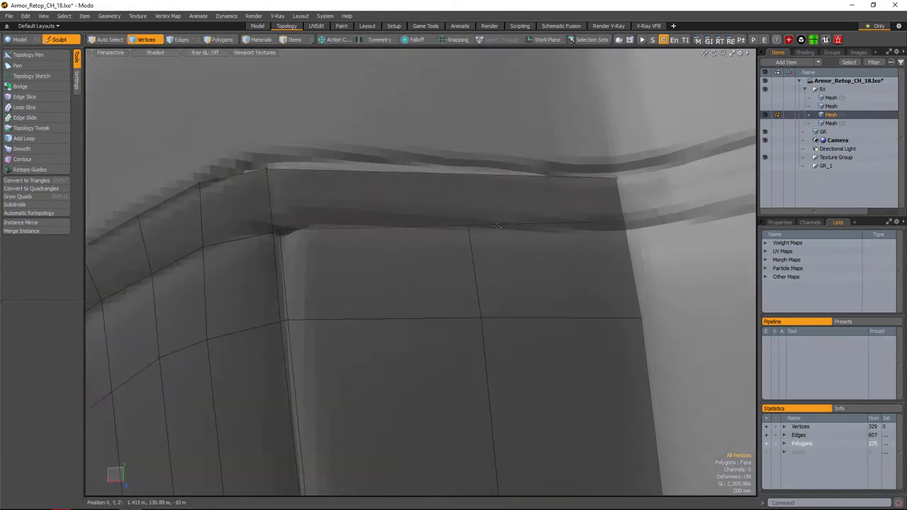
{"action": "scroll", "coordinate": [334, 224], "scroll_direction": "up", "scroll_amount": 3}
{"action": "scroll", "coordinate": [499, 251], "scroll_direction": "down", "scroll_amount": 2}
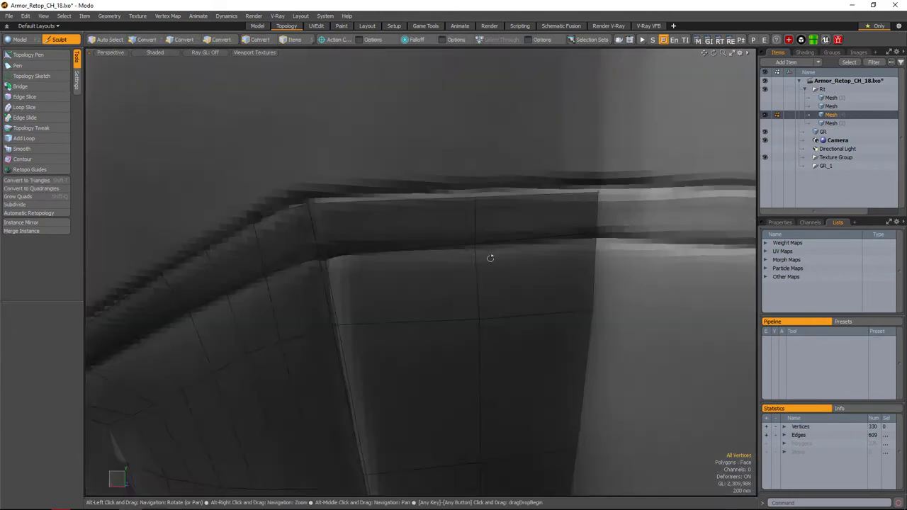
{"action": "key", "text": "c"}
{"action": "scroll", "coordinate": [460, 218], "scroll_direction": "down", "scroll_amount": 3}
{"action": "left_click_drag", "start_coordinate": [461, 217], "coordinate": [543, 179], "text": "alt"}
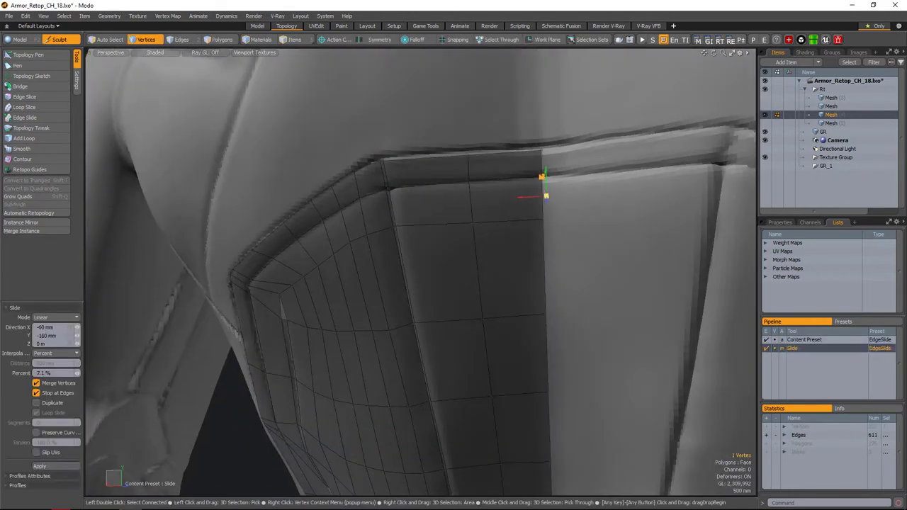
{"action": "key", "text": "space"}
{"action": "scroll", "coordinate": [521, 229], "scroll_direction": "down", "scroll_amount": 5}
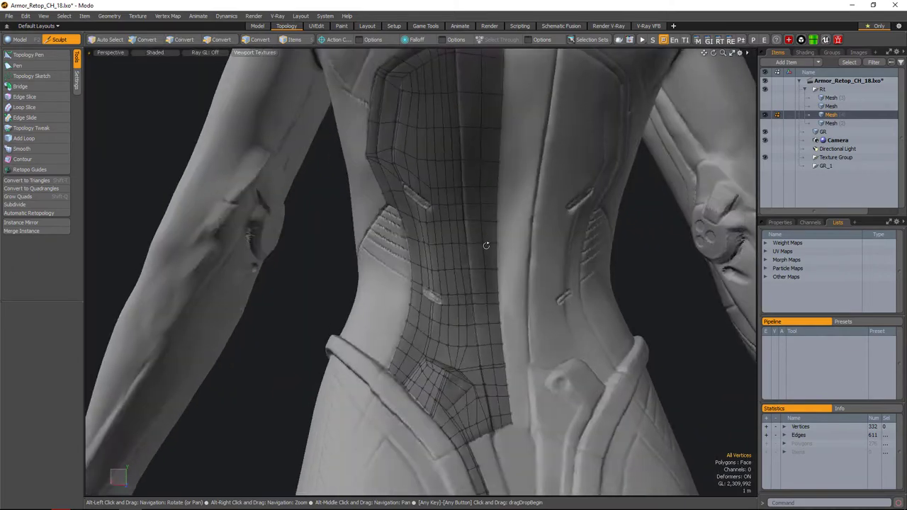
- Inspect the spine panel's lower end and adjust the vertex where it meets the hip border strip
{"action": "scroll", "coordinate": [519, 224], "scroll_direction": "up", "scroll_amount": 5}
{"action": "scroll", "coordinate": [520, 224], "scroll_direction": "down", "scroll_amount": 5}
{"action": "scroll", "coordinate": [518, 324], "scroll_direction": "up", "scroll_amount": 8}
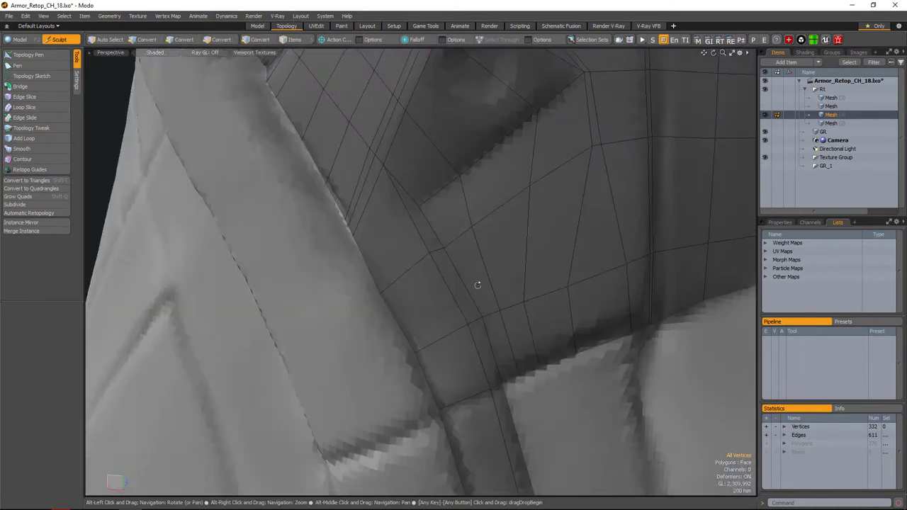
{"action": "left_click_drag", "start_coordinate": [477, 285], "coordinate": [425, 280], "text": "alt"}
{"action": "left_click", "coordinate": [365, 286]}
{"action": "key", "text": "w"}
{"action": "key", "text": "space"}
{"action": "scroll", "coordinate": [418, 298], "scroll_direction": "down", "scroll_amount": 6}
- Build narrow quad columns from the hip plate's lower edge down alongside the border strip with the Topology Pen
{"action": "key", "text": "shift+t"}
{"action": "scroll", "coordinate": [409, 275], "scroll_direction": "up", "scroll_amount": 5}
{"action": "left_click_drag", "start_coordinate": [484, 299], "coordinate": [443, 328], "text": "alt"}
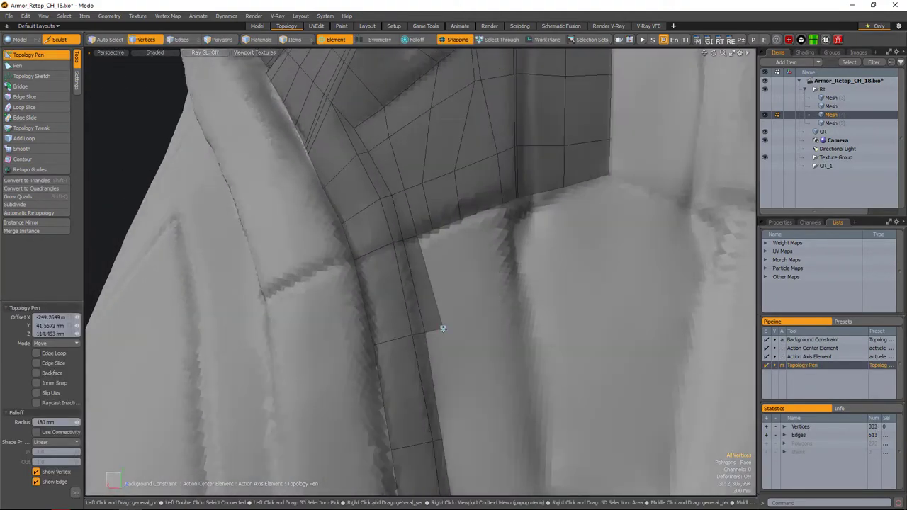
{"action": "left_click_drag", "start_coordinate": [502, 240], "coordinate": [501, 331], "text": "alt"}
{"action": "left_click", "coordinate": [473, 278]}
{"action": "left_click", "coordinate": [499, 280]}
{"action": "left_click_drag", "start_coordinate": [491, 276], "coordinate": [507, 406], "text": "alt"}
{"action": "left_click", "coordinate": [507, 406]}
{"action": "left_click_drag", "start_coordinate": [567, 404], "coordinate": [530, 362], "text": "alt"}
{"action": "left_click", "coordinate": [528, 415]}
{"action": "left_click", "coordinate": [528, 417]}
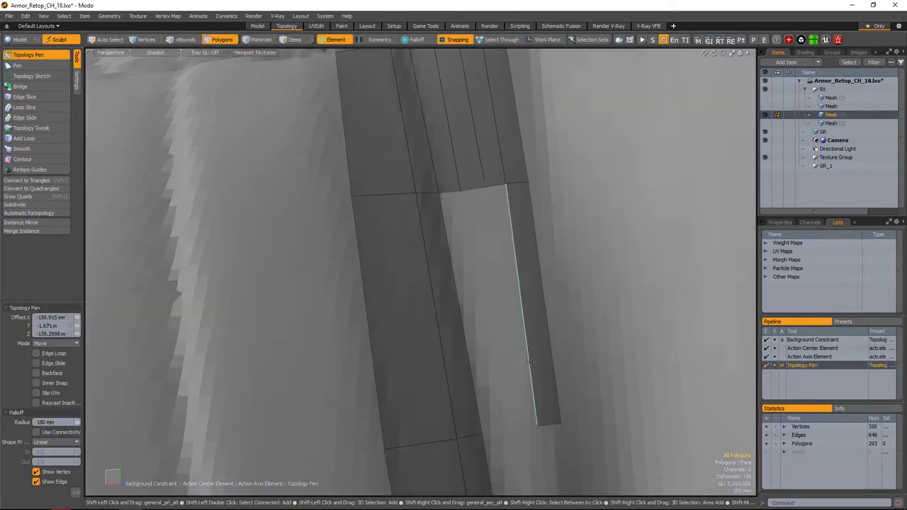
- Fill the gap between the border strip and the outer column, then continue the narrow columns down with a 35 mm falloff radius
{"action": "left_click_drag", "start_coordinate": [471, 190], "coordinate": [523, 273], "text": "alt"}
{"action": "left_click_drag", "start_coordinate": [577, 312], "coordinate": [477, 209], "text": "shift"}
{"action": "left_click_drag", "start_coordinate": [519, 389], "coordinate": [524, 411], "text": "shift"}
{"action": "mouse_move", "coordinate": [525, 411]}
{"action": "left_mouse_down", "text": "alt"}
{"action": "mouse_move", "coordinate": [478, 296]}
{"action": "mouse_move", "coordinate": [483, 357]}
{"action": "mouse_move", "coordinate": [443, 321]}
{"action": "mouse_move", "coordinate": [444, 308]}
{"action": "mouse_move", "coordinate": [430, 312]}
{"action": "left_mouse_up", "text": "alt"}
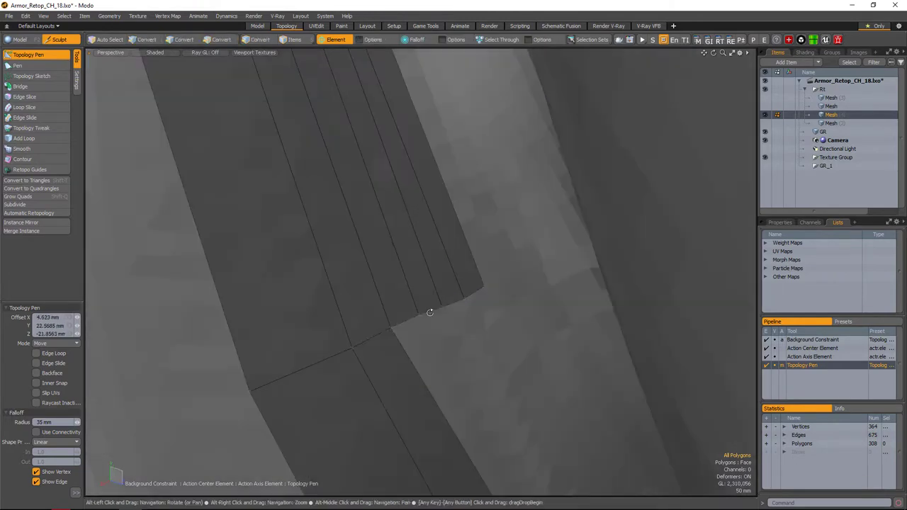
- Carry the narrow quad columns around the buttock crease toward the crotch seam, fitting their end vertices to the border strip
{"action": "left_click_drag", "start_coordinate": [486, 285], "coordinate": [560, 273], "text": "alt"}
{"action": "left_click", "coordinate": [502, 298]}
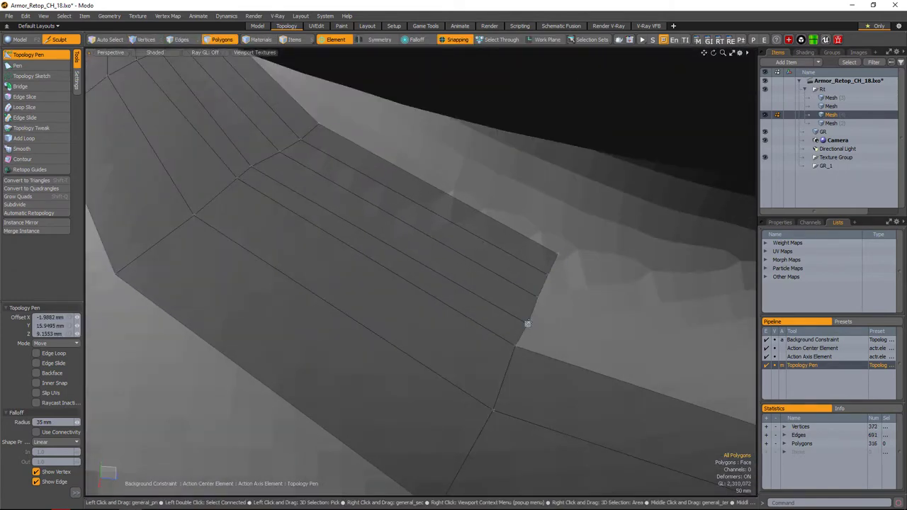
{"action": "left_click_drag", "start_coordinate": [528, 324], "coordinate": [594, 275], "text": "alt"}
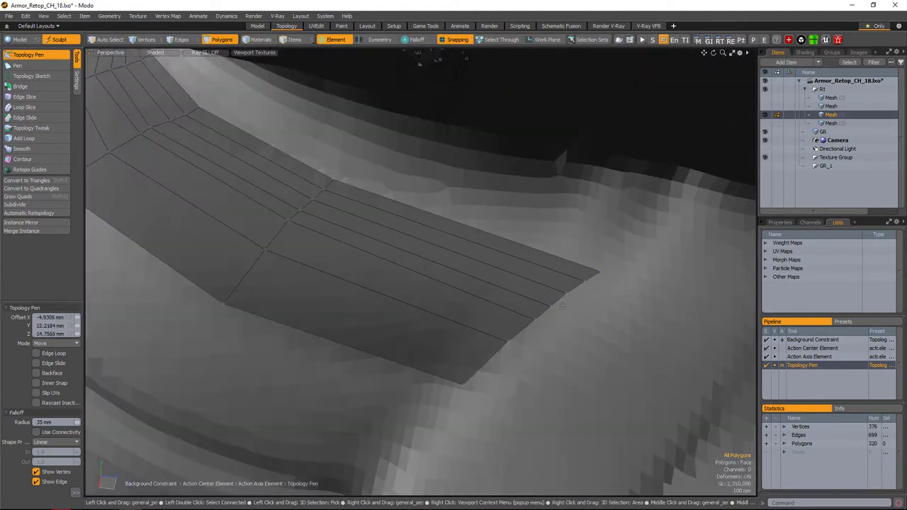
- Add another quad column alongside the narrow columns with the Topology Pen, from the hip seam down around the buttock
{"action": "left_click_drag", "start_coordinate": [562, 305], "coordinate": [475, 298], "text": "alt"}
{"action": "left_click", "coordinate": [499, 293]}
{"action": "left_click", "coordinate": [487, 320]}
{"action": "scroll", "coordinate": [399, 282], "scroll_direction": "up", "scroll_amount": 2}
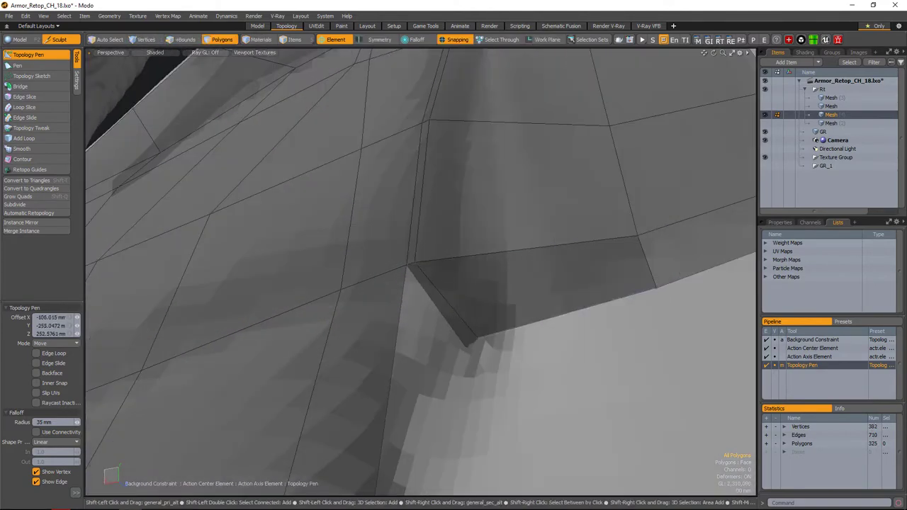
{"action": "left_click_drag", "start_coordinate": [472, 366], "coordinate": [495, 265], "text": "alt"}
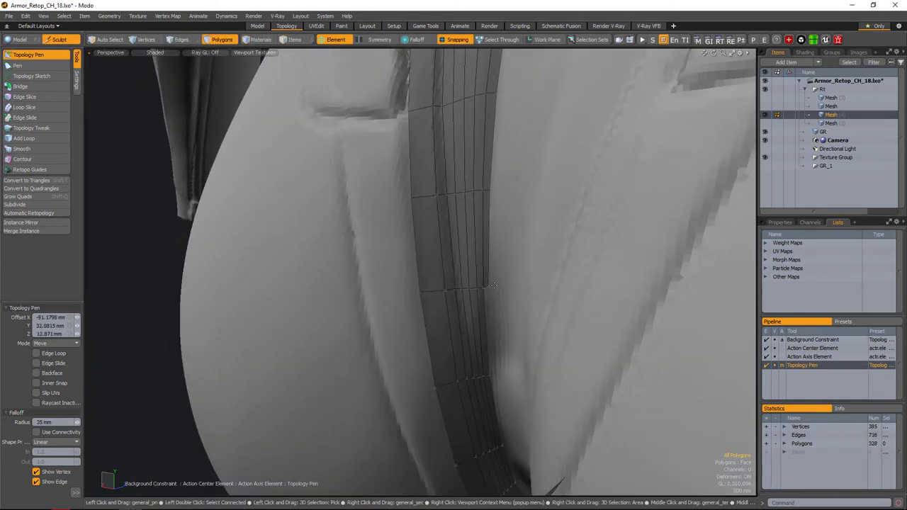
{"action": "scroll", "coordinate": [494, 286], "scroll_direction": "up", "scroll_amount": 2}
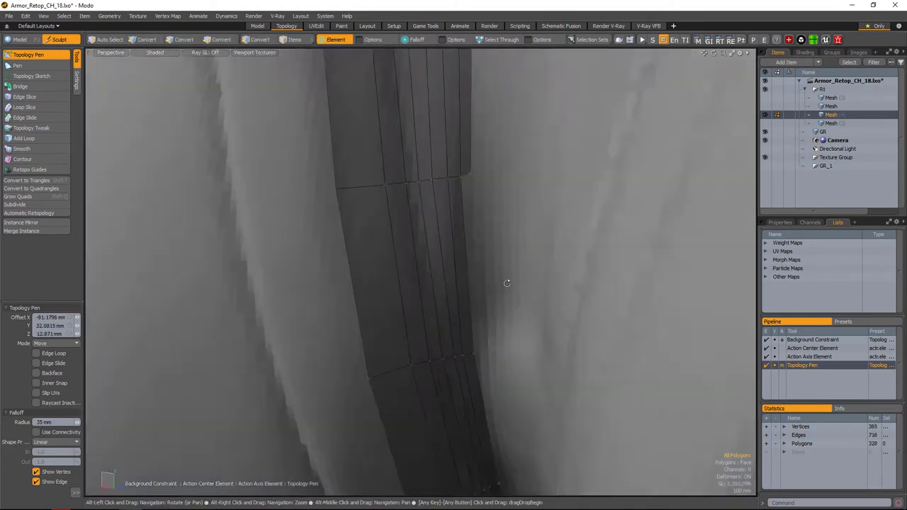
{"action": "left_click_drag", "start_coordinate": [507, 321], "coordinate": [501, 223], "text": "alt"}
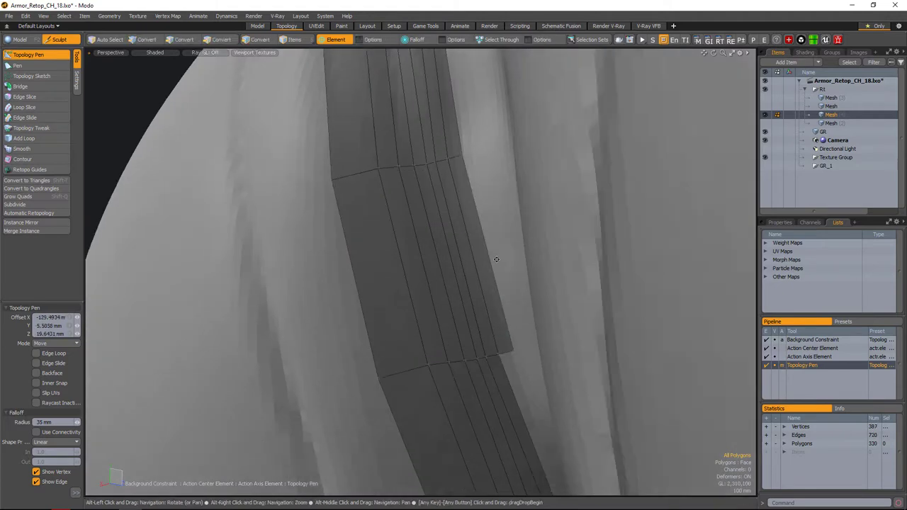
- Build a further column beside it from below the hip seam to the crotch end, fitting its corner vertex there
{"action": "left_click_drag", "start_coordinate": [496, 260], "coordinate": [515, 291], "text": "alt"}
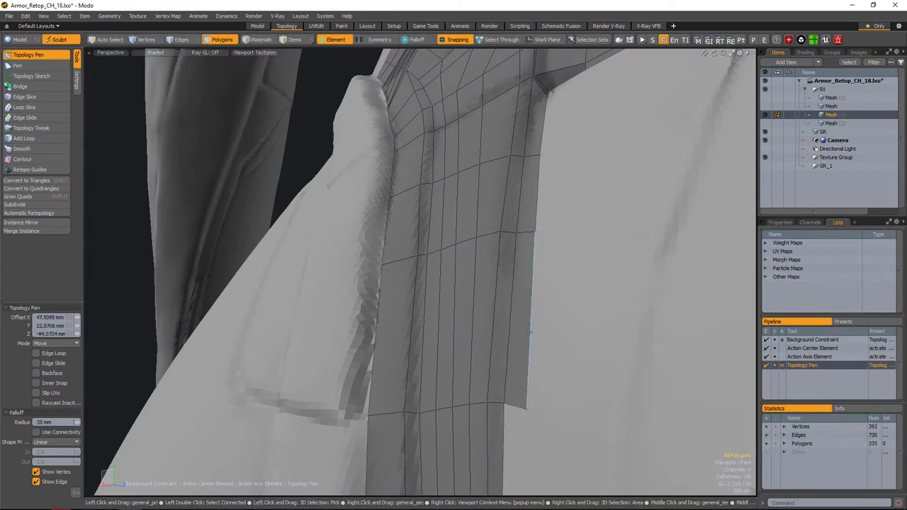
{"action": "left_click_drag", "start_coordinate": [544, 383], "coordinate": [546, 212], "text": "alt"}
{"action": "left_click", "coordinate": [524, 345]}
{"action": "left_click", "coordinate": [545, 296]}
{"action": "left_click", "coordinate": [489, 262]}
{"action": "mouse_move", "coordinate": [515, 273]}
{"action": "left_mouse_down", "text": "alt"}
{"action": "mouse_move", "coordinate": [522, 308]}
{"action": "mouse_move", "coordinate": [472, 237]}
{"action": "mouse_move", "coordinate": [588, 369]}
{"action": "mouse_move", "coordinate": [506, 267]}
{"action": "left_mouse_up", "text": "alt"}
{"action": "left_click", "coordinate": [588, 368]}
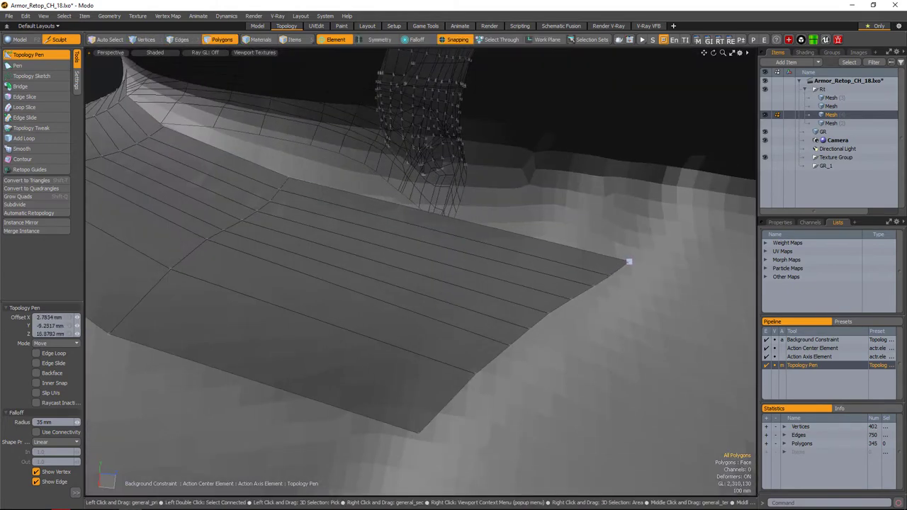
{"action": "left_click_drag", "start_coordinate": [631, 263], "coordinate": [609, 309], "text": "alt"}
- Pull a quad down from the spine panel's lower edge and fill the gap between it and the narrow columns
{"action": "left_click_drag", "start_coordinate": [508, 320], "coordinate": [504, 287], "text": "alt"}
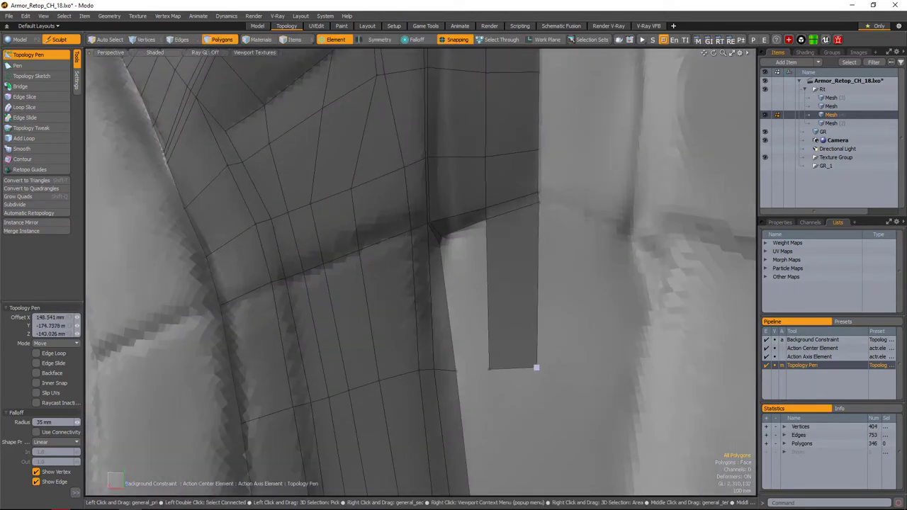
{"action": "left_click_drag", "start_coordinate": [498, 343], "coordinate": [515, 272], "text": "alt"}
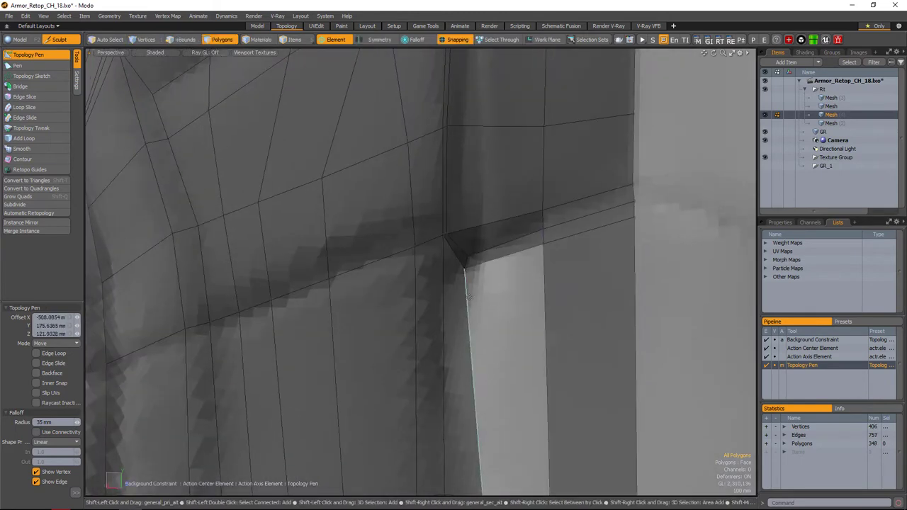
{"action": "left_click_drag", "start_coordinate": [560, 253], "coordinate": [482, 264], "text": "alt"}
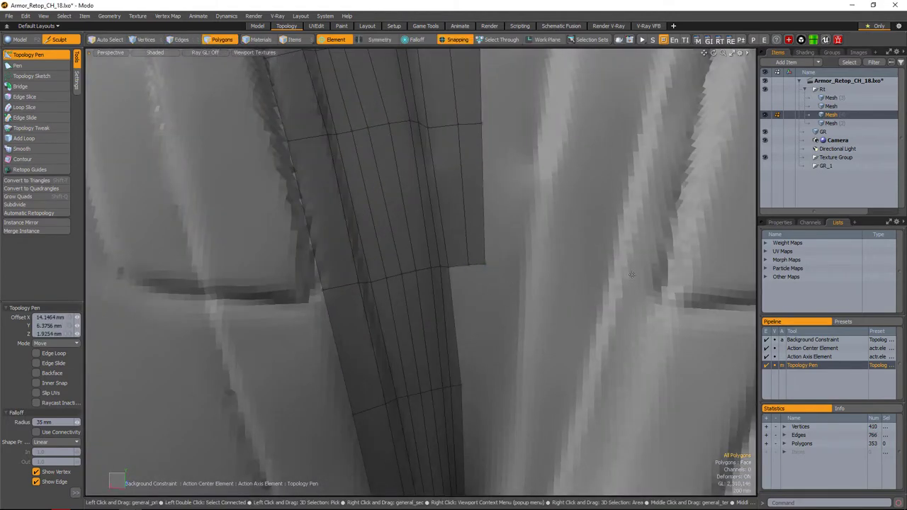
- Extend the two spine-side columns down beside the narrow columns toward the crotch with the Topology Pen
{"action": "left_click_drag", "start_coordinate": [632, 275], "coordinate": [504, 267], "text": "alt"}
{"action": "scroll", "coordinate": [504, 267], "scroll_direction": "up", "scroll_amount": 5}
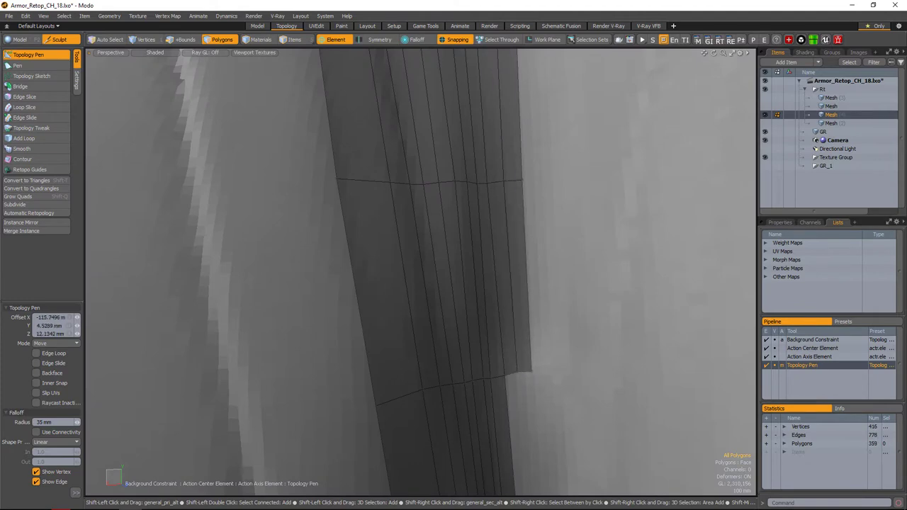
{"action": "left_click_drag", "start_coordinate": [531, 369], "coordinate": [545, 307], "text": "alt"}
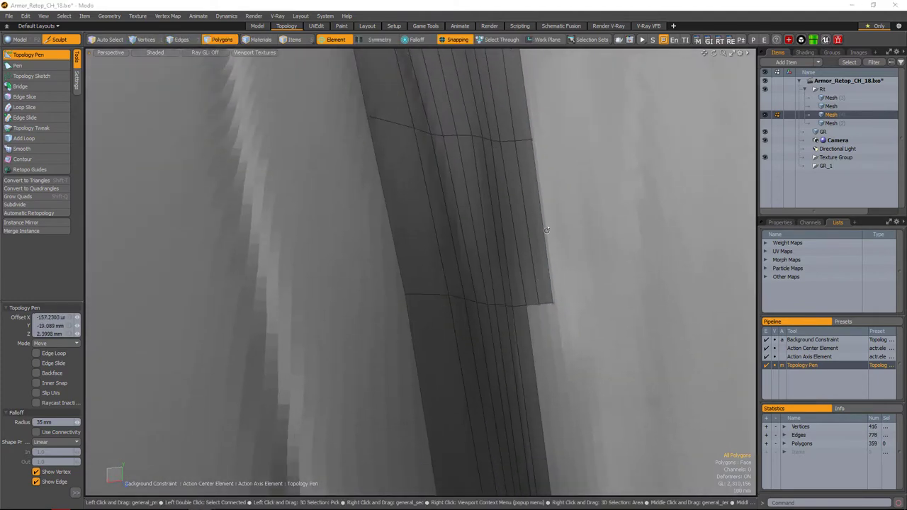
{"action": "left_click_drag", "start_coordinate": [547, 229], "coordinate": [514, 255], "text": "alt"}
{"action": "left_click", "coordinate": [517, 379]}
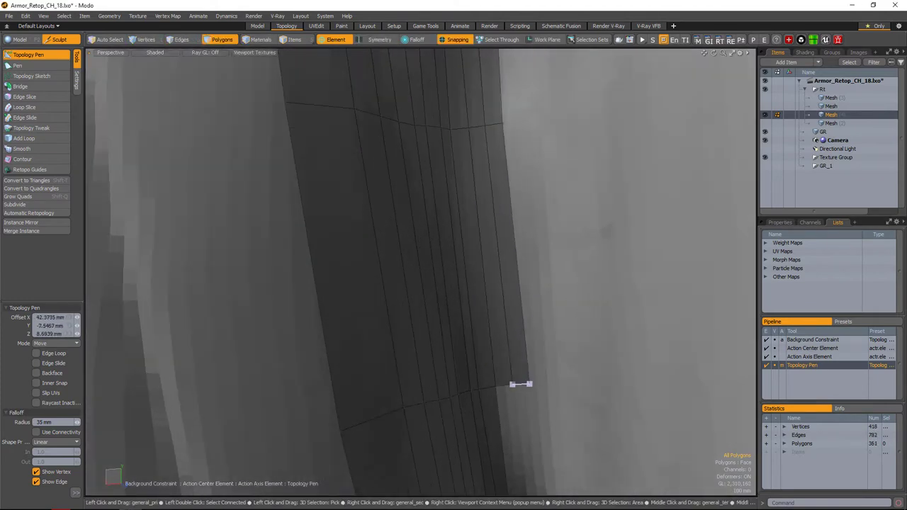
{"action": "scroll", "coordinate": [516, 379], "scroll_direction": "down", "scroll_amount": 5}
{"action": "left_click_drag", "start_coordinate": [517, 379], "coordinate": [496, 369], "text": "alt"}
{"action": "scroll", "coordinate": [496, 369], "scroll_direction": "up", "scroll_amount": 5}
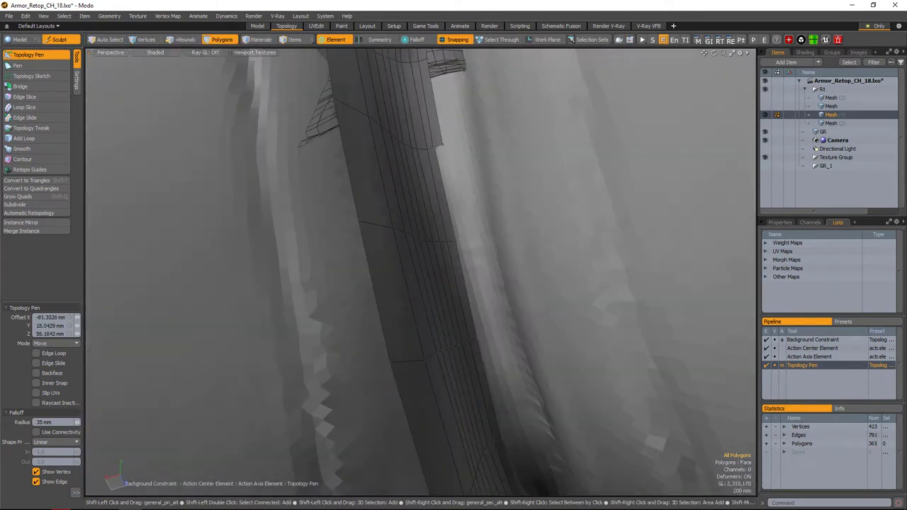
{"action": "left_click_drag", "start_coordinate": [518, 257], "coordinate": [490, 237], "text": "alt"}
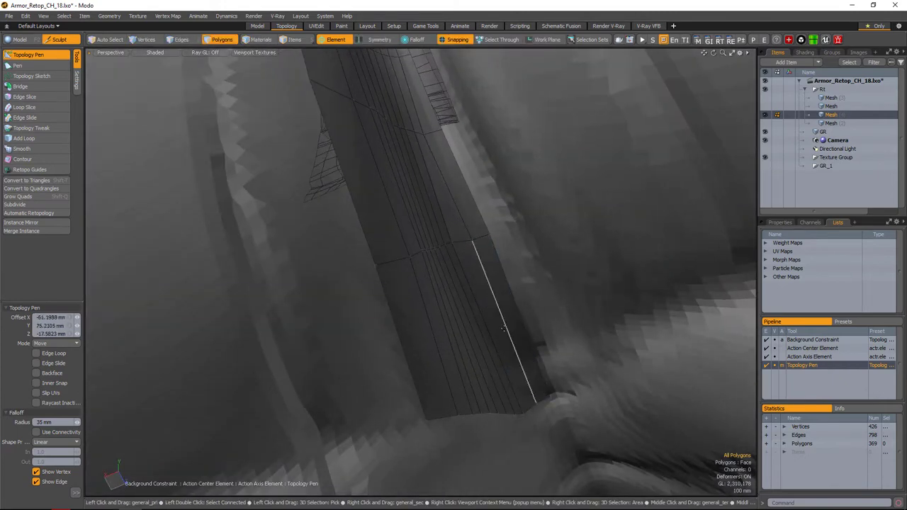
- Adjust the edges and vertices of the spine-side columns where they reach the crotch end
{"action": "left_click_drag", "start_coordinate": [503, 328], "coordinate": [482, 210], "text": "alt"}
{"action": "right_click_drag", "start_coordinate": [482, 211], "coordinate": [490, 270], "text": "alt"}
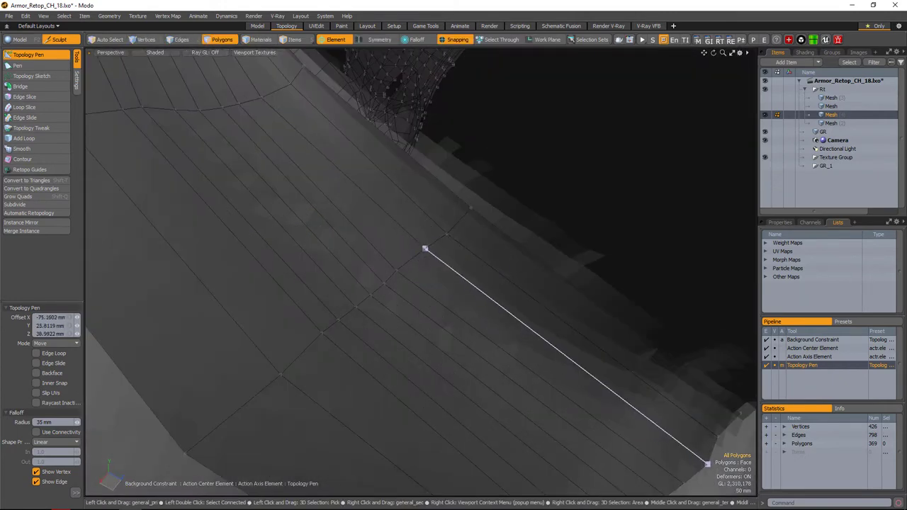
{"action": "left_click_drag", "start_coordinate": [424, 248], "coordinate": [443, 256], "text": "alt"}
{"action": "left_click_drag", "start_coordinate": [610, 402], "coordinate": [522, 317], "text": "alt"}
{"action": "right_click_drag", "start_coordinate": [523, 316], "coordinate": [512, 273], "text": "alt"}
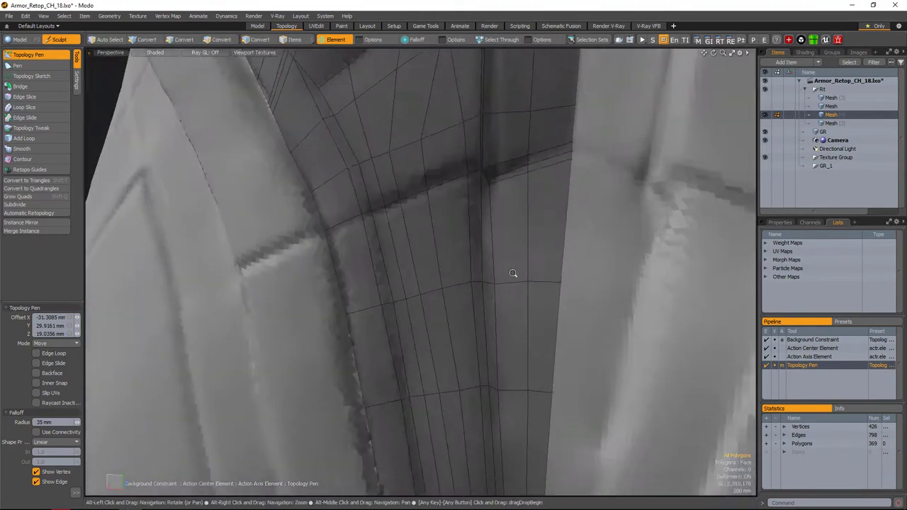
- Insert edge loops beside the hip seam across the panel's columns to tighten the crease
{"action": "left_click_drag", "start_coordinate": [513, 273], "coordinate": [538, 317], "text": "alt"}
{"action": "left_click", "coordinate": [562, 268]}
{"action": "key", "text": "q"}
{"action": "left_click", "coordinate": [32, 54]}
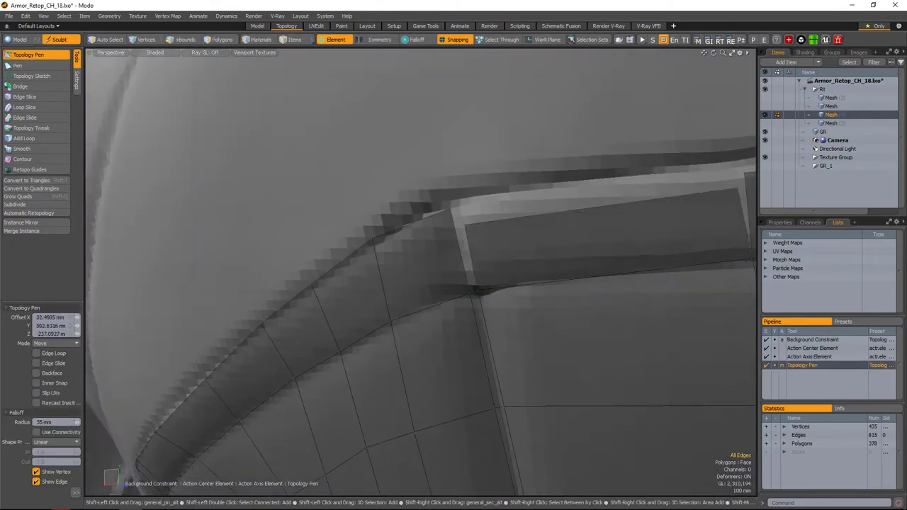
{"action": "key", "text": "q"}
{"action": "left_click_drag", "start_coordinate": [560, 284], "coordinate": [435, 283], "text": "alt"}
{"action": "key", "text": "3"}
{"action": "key", "text": "alt+c"}
{"action": "left_click", "coordinate": [436, 284]}
- Pick the vertices on the hip seam near the spine panel's corner and review the whole panel on the body
{"action": "key", "text": "1"}
{"action": "left_click", "coordinate": [543, 244]}
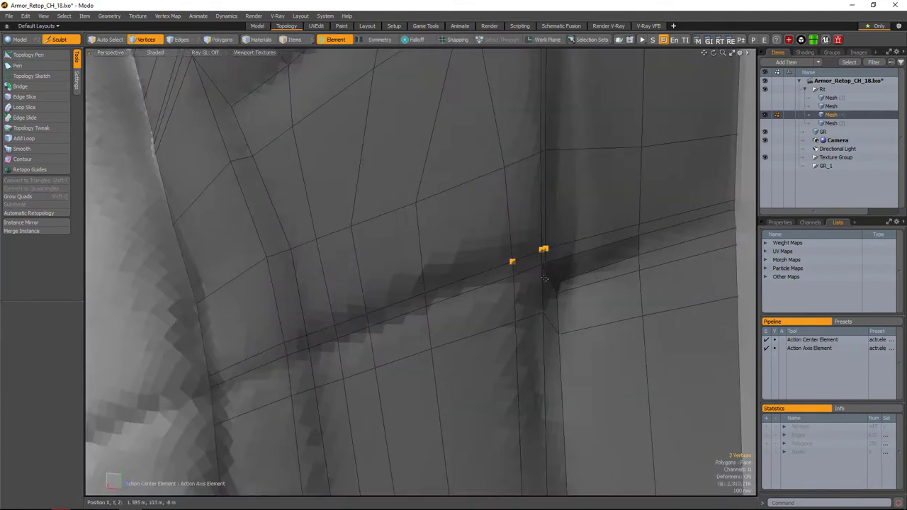
{"action": "left_click", "coordinate": [510, 251], "text": "shift"}
{"action": "left_click_drag", "start_coordinate": [510, 251], "coordinate": [571, 237], "text": "alt"}
{"action": "scroll", "coordinate": [664, 233], "scroll_direction": "down", "scroll_amount": 5}
{"action": "left_click_drag", "start_coordinate": [664, 233], "coordinate": [543, 300], "text": "alt"}
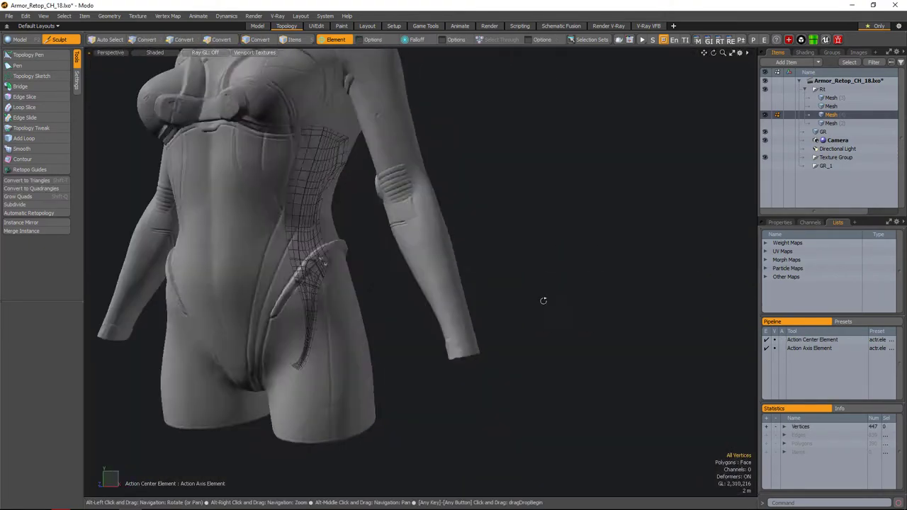
- Add a new mesh item and draw the first quads at the front tip of the raised hip rim with the Pen
{"action": "scroll", "coordinate": [593, 330], "scroll_direction": "up", "scroll_amount": 5}
{"action": "left_click", "coordinate": [791, 61]}
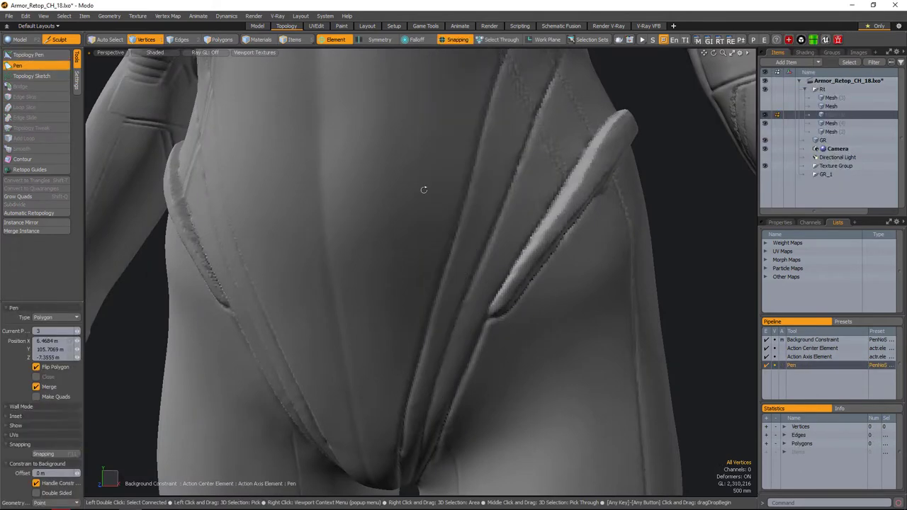
{"action": "left_click_drag", "start_coordinate": [424, 189], "coordinate": [454, 241], "text": "alt"}
{"action": "scroll", "coordinate": [467, 284], "scroll_direction": "up", "scroll_amount": 5}
{"action": "left_click", "coordinate": [490, 297]}
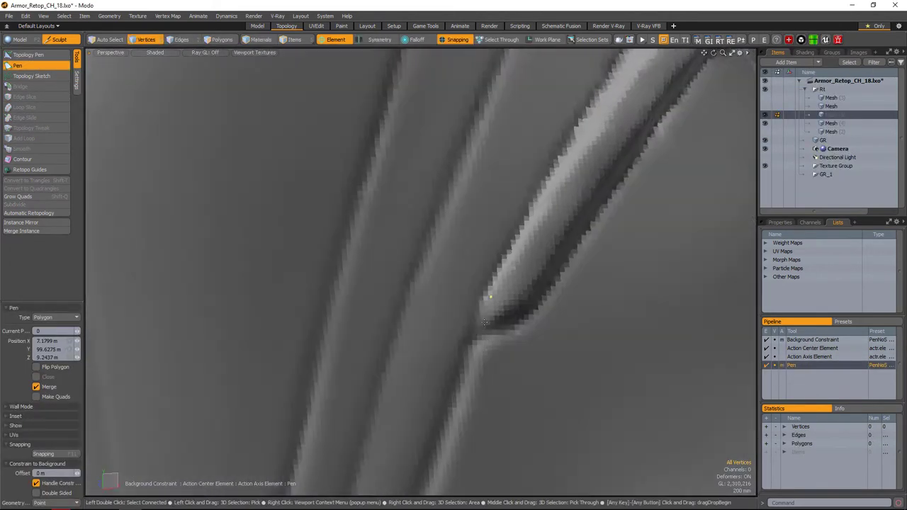
{"action": "scroll", "coordinate": [528, 305], "scroll_direction": "down", "scroll_amount": 3}
{"action": "scroll", "coordinate": [522, 304], "scroll_direction": "up", "scroll_amount": 2}
{"action": "key", "text": "space"}
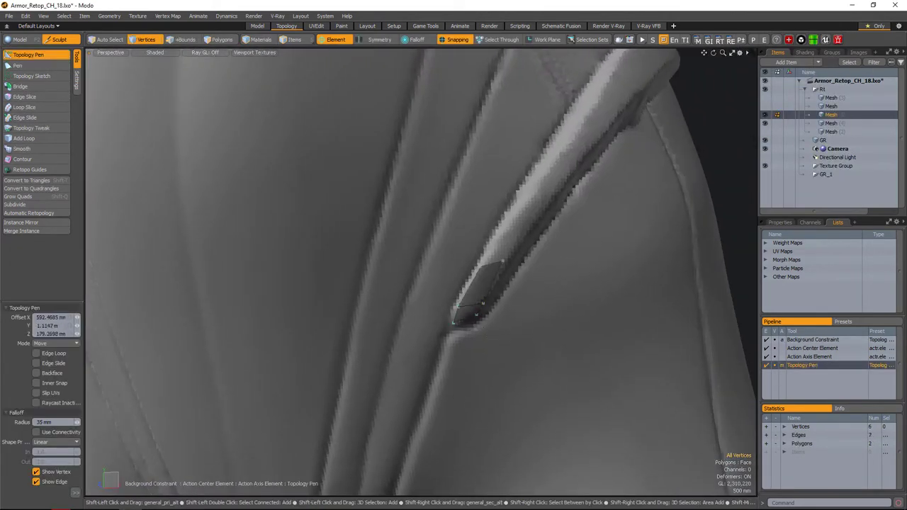
- Extend the quad strip from the front tip up along the raised hip rim with the Topology Pen
{"action": "left_click_drag", "start_coordinate": [482, 312], "coordinate": [499, 283], "text": "alt"}
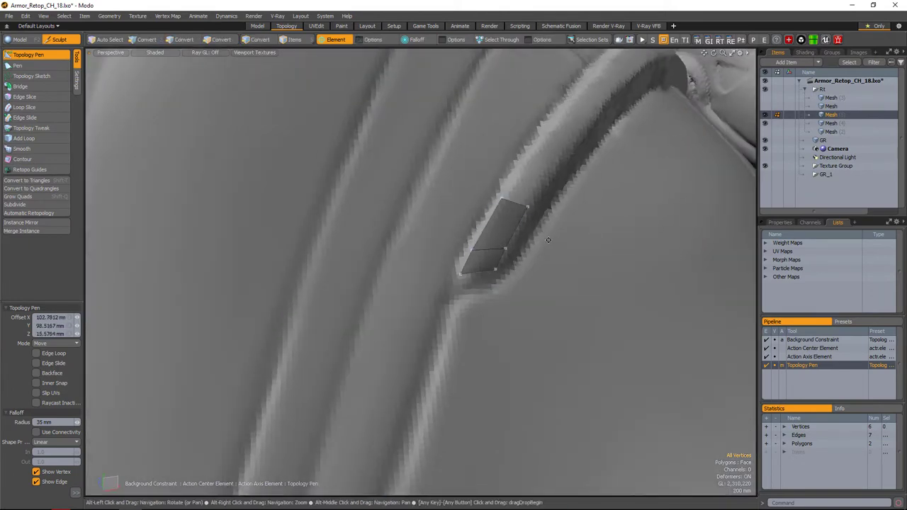
{"action": "left_click_drag", "start_coordinate": [548, 240], "coordinate": [552, 275], "text": "alt"}
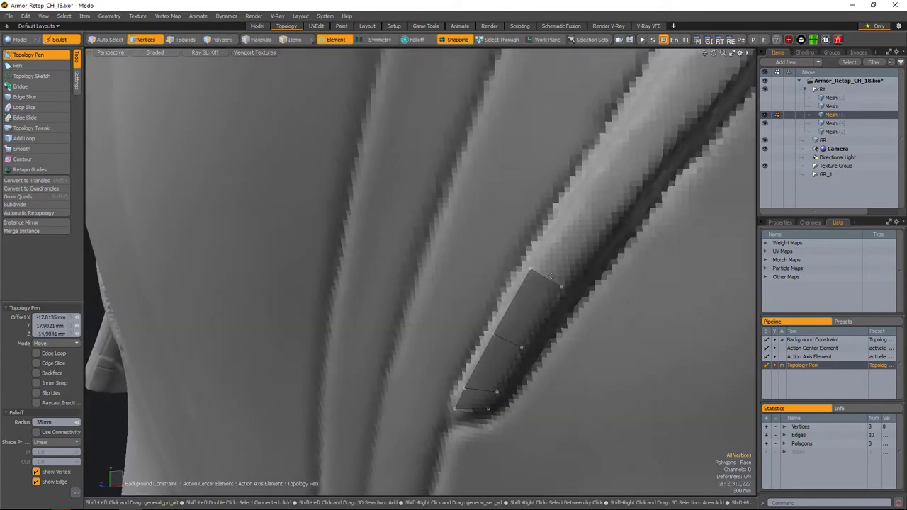
{"action": "mouse_move", "coordinate": [566, 289]}
{"action": "middle_mouse_down", "text": "shift"}
{"action": "mouse_move", "coordinate": [559, 271]}
{"action": "mouse_move", "coordinate": [545, 295]}
{"action": "middle_mouse_up", "text": "shift"}
{"action": "scroll", "coordinate": [546, 282], "scroll_direction": "down", "scroll_amount": 3}
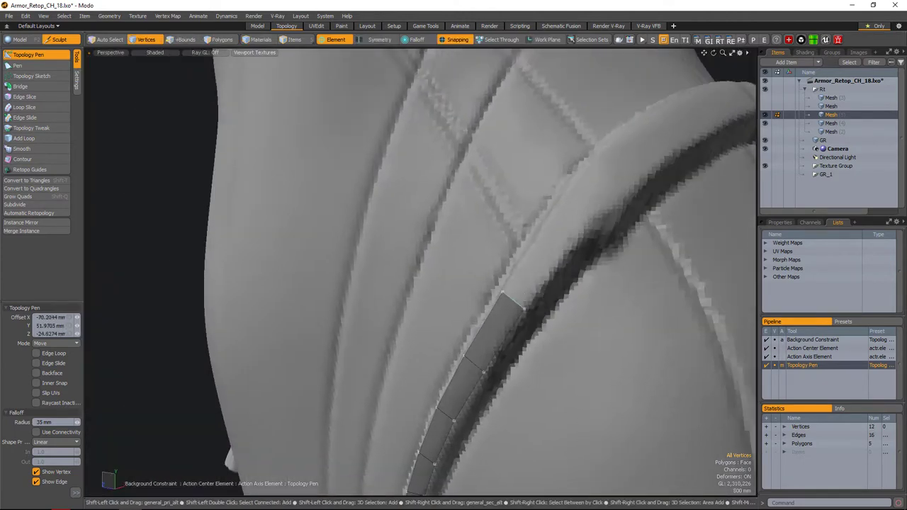
{"action": "left_click_drag", "start_coordinate": [568, 256], "coordinate": [528, 400], "text": "alt"}
{"action": "scroll", "coordinate": [560, 291], "scroll_direction": "up", "scroll_amount": 3}
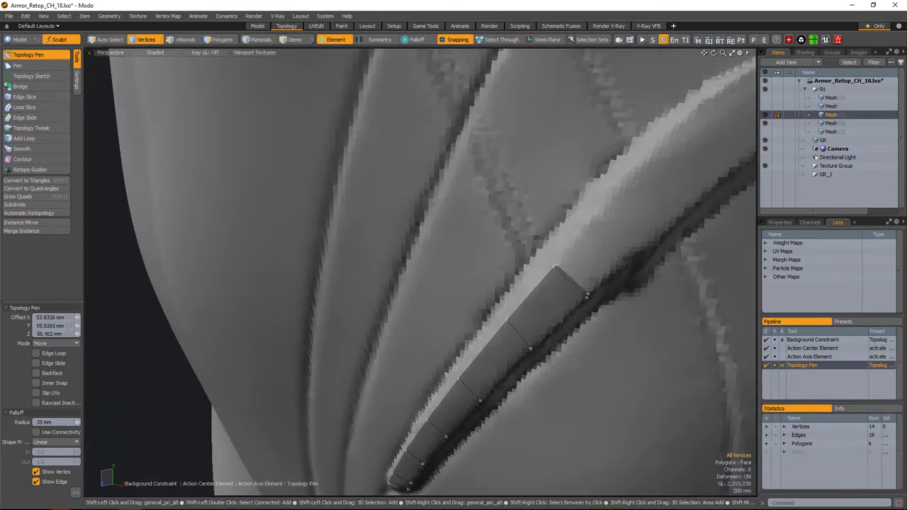
{"action": "left_click_drag", "start_coordinate": [645, 234], "coordinate": [532, 302], "text": "alt"}
{"action": "scroll", "coordinate": [532, 302], "scroll_direction": "down", "scroll_amount": 2}
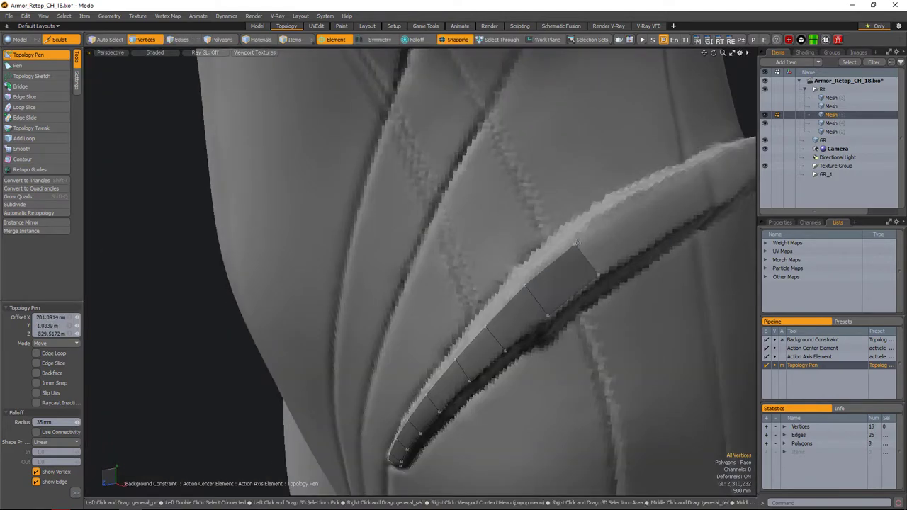
- Carry the rim strip over the top of the hip and around the side of the body
{"action": "scroll", "coordinate": [577, 242], "scroll_direction": "up", "scroll_amount": 2}
{"action": "scroll", "coordinate": [599, 290], "scroll_direction": "down", "scroll_amount": 2}
{"action": "left_click_drag", "start_coordinate": [607, 296], "coordinate": [602, 274], "text": "alt"}
{"action": "left_click", "coordinate": [576, 274], "text": "shift"}
{"action": "left_click", "coordinate": [605, 274], "text": "shift"}
{"action": "left_click", "coordinate": [611, 231], "text": "shift"}
{"action": "scroll", "coordinate": [611, 231], "scroll_direction": "down", "scroll_amount": 5}
{"action": "scroll", "coordinate": [520, 319], "scroll_direction": "up", "scroll_amount": 5}
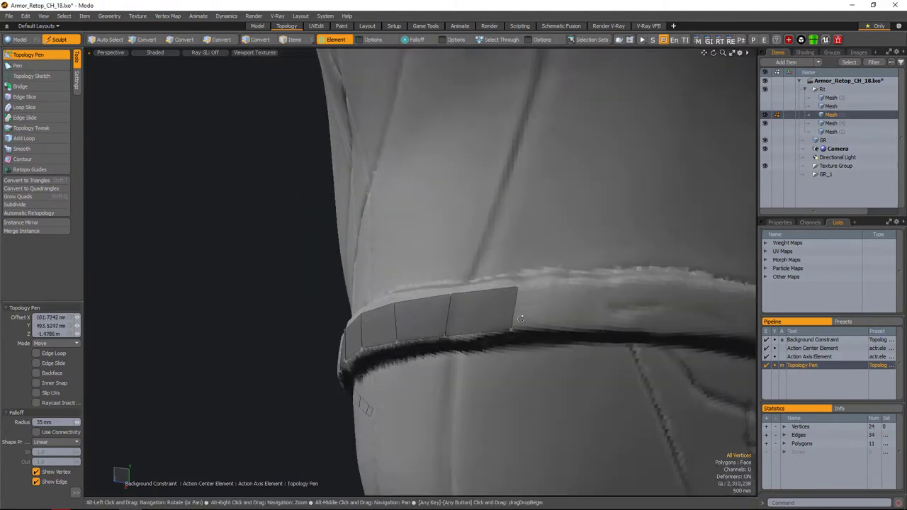
- Continue the rim strip from the side of the hip across to the back
{"action": "left_click", "coordinate": [615, 320], "text": "shift"}
{"action": "left_click_drag", "start_coordinate": [616, 319], "coordinate": [479, 311], "text": "alt"}
{"action": "left_click", "coordinate": [478, 310], "text": "shift"}
{"action": "scroll", "coordinate": [489, 343], "scroll_direction": "down", "scroll_amount": 4}
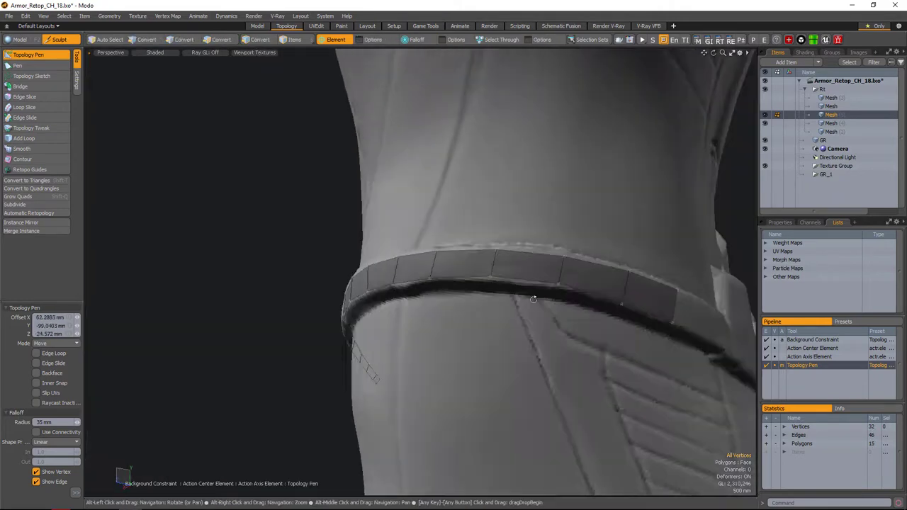
{"action": "left_click_drag", "start_coordinate": [528, 298], "coordinate": [546, 291], "text": "alt"}
{"action": "scroll", "coordinate": [435, 274], "scroll_direction": "up", "scroll_amount": 4}
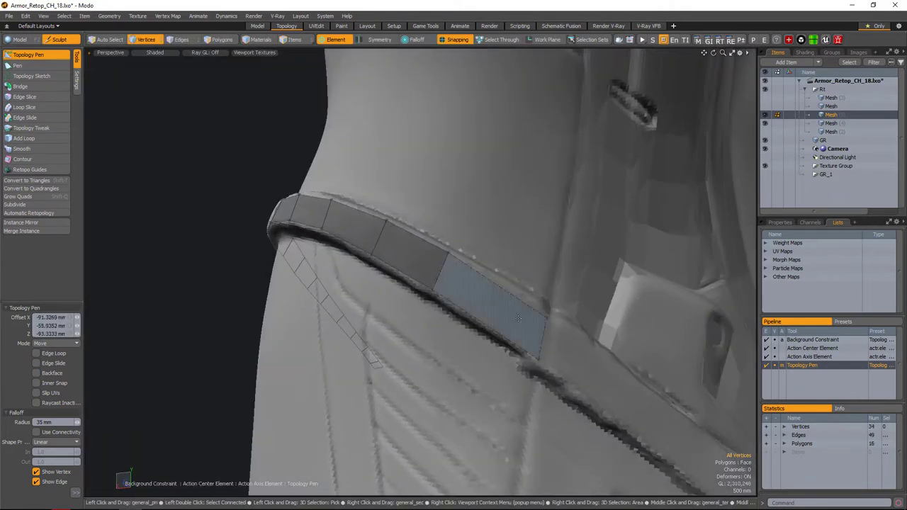
- Extend the rim strip down the back of the hip to the rim's lower end, following its curve
{"action": "left_click_drag", "start_coordinate": [518, 319], "coordinate": [482, 280], "text": "alt"}
{"action": "left_click_drag", "start_coordinate": [540, 309], "coordinate": [504, 320], "text": "alt"}
{"action": "left_click", "coordinate": [528, 306], "text": "shift"}
{"action": "scroll", "coordinate": [486, 297], "scroll_direction": "down", "scroll_amount": 3}
{"action": "scroll", "coordinate": [489, 305], "scroll_direction": "up", "scroll_amount": 3}
{"action": "left_click", "coordinate": [496, 311], "text": "shift"}
{"action": "left_click_drag", "start_coordinate": [494, 286], "coordinate": [528, 300], "text": "shift"}
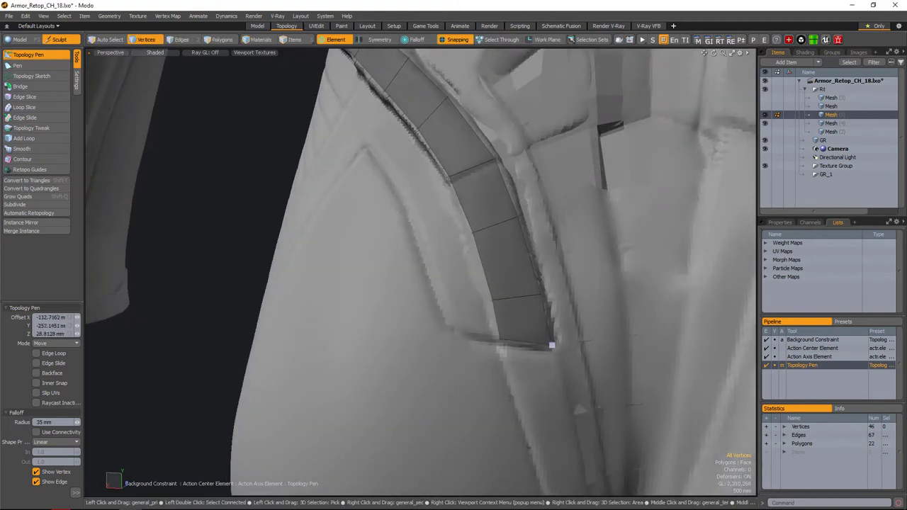
- Check the rim strip's back end, select its connected polygons and reactivate the Topology Pen
{"action": "scroll", "coordinate": [552, 346], "scroll_direction": "down", "scroll_amount": 5}
{"action": "scroll", "coordinate": [551, 346], "scroll_direction": "up", "scroll_amount": 5}
{"action": "scroll", "coordinate": [551, 346], "scroll_direction": "down", "scroll_amount": 5}
{"action": "left_click_drag", "start_coordinate": [553, 333], "coordinate": [581, 333], "text": "alt"}
{"action": "scroll", "coordinate": [608, 316], "scroll_direction": "up", "scroll_amount": 5}
{"action": "key", "text": "space"}
{"action": "double_click", "coordinate": [426, 213]}
{"action": "left_click", "coordinate": [28, 55]}
- Build a second row of quads along the rim's underside, from the top of the hip to the front tip
{"action": "scroll", "coordinate": [438, 168], "scroll_direction": "up", "scroll_amount": 5}
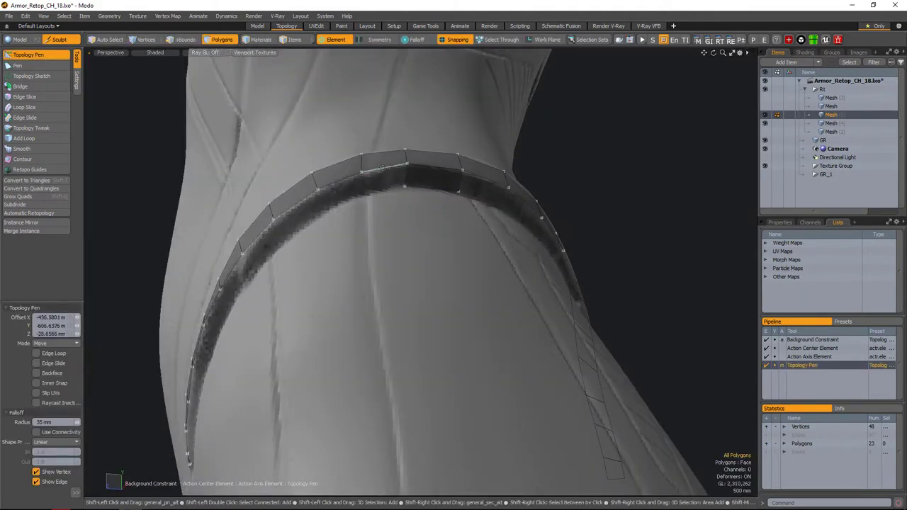
{"action": "scroll", "coordinate": [383, 167], "scroll_direction": "up", "scroll_amount": 3}
{"action": "left_click_drag", "start_coordinate": [435, 197], "coordinate": [517, 234], "text": "alt"}
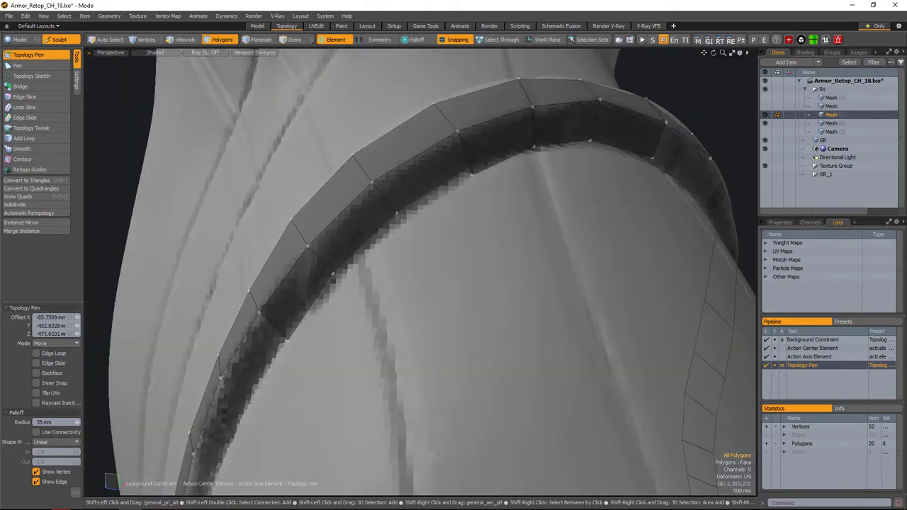
{"action": "left_click_drag", "start_coordinate": [471, 171], "coordinate": [464, 210], "text": "alt"}
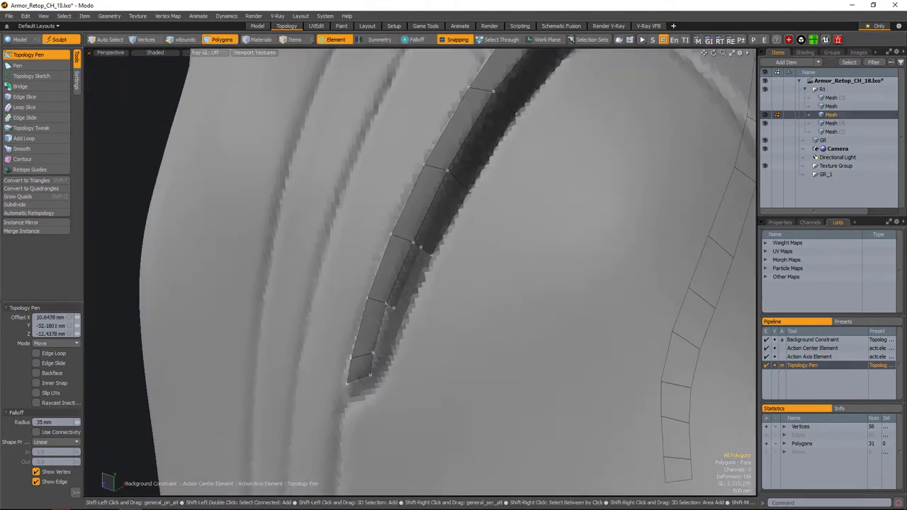
{"action": "scroll", "coordinate": [449, 248], "scroll_direction": "up", "scroll_amount": 5}
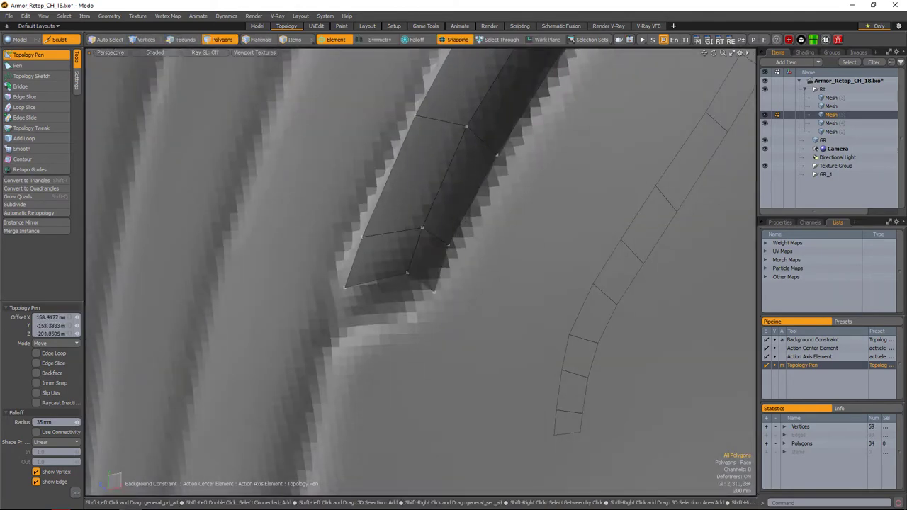
- Close the hip rim's front tip with quads joining the outer row to the underside row
{"action": "left_click_drag", "start_coordinate": [433, 290], "coordinate": [461, 271], "text": "alt"}
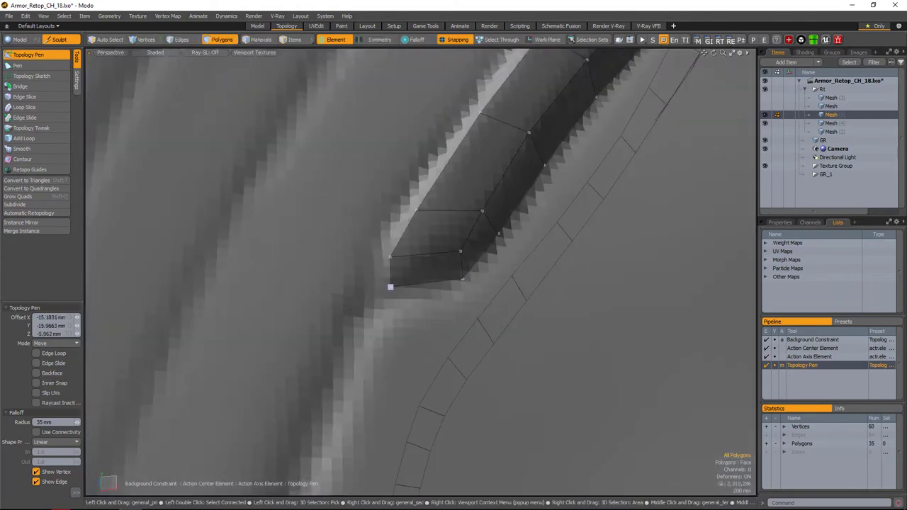
{"action": "left_click", "coordinate": [390, 287]}
{"action": "left_click_drag", "start_coordinate": [390, 287], "coordinate": [454, 234], "text": "alt"}
{"action": "left_click", "coordinate": [487, 233]}
{"action": "left_click", "coordinate": [527, 294]}
{"action": "left_click", "coordinate": [455, 234]}
- Continue the rim's second quad row from the top of the hip onto its side
{"action": "left_click", "coordinate": [527, 255]}
{"action": "left_click_drag", "start_coordinate": [527, 255], "coordinate": [564, 298], "text": "alt"}
{"action": "left_click", "coordinate": [539, 310]}
{"action": "left_click", "coordinate": [488, 300]}
{"action": "left_click", "coordinate": [522, 241]}
{"action": "left_click", "coordinate": [580, 239]}
{"action": "left_click_drag", "start_coordinate": [580, 239], "coordinate": [532, 312], "text": "alt"}
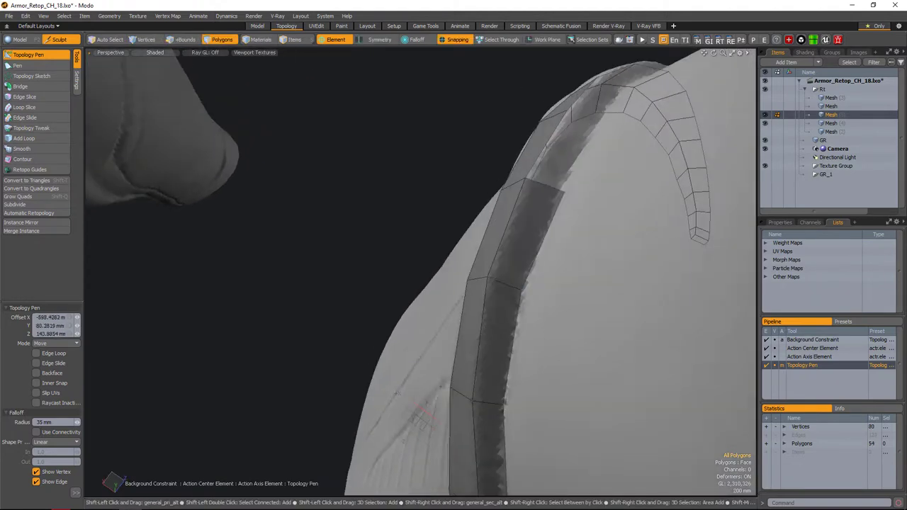
- Extend the rim's second quad row across the side and down the back to the rim's lower end
{"action": "left_click", "coordinate": [422, 415]}
{"action": "left_click_drag", "start_coordinate": [422, 414], "coordinate": [499, 282], "text": "alt"}
{"action": "left_click", "coordinate": [550, 270], "text": "shift"}
{"action": "left_click_drag", "start_coordinate": [550, 270], "coordinate": [550, 333], "text": "alt"}
{"action": "left_click", "coordinate": [556, 299], "text": "shift"}
{"action": "left_click", "coordinate": [567, 278], "text": "shift"}
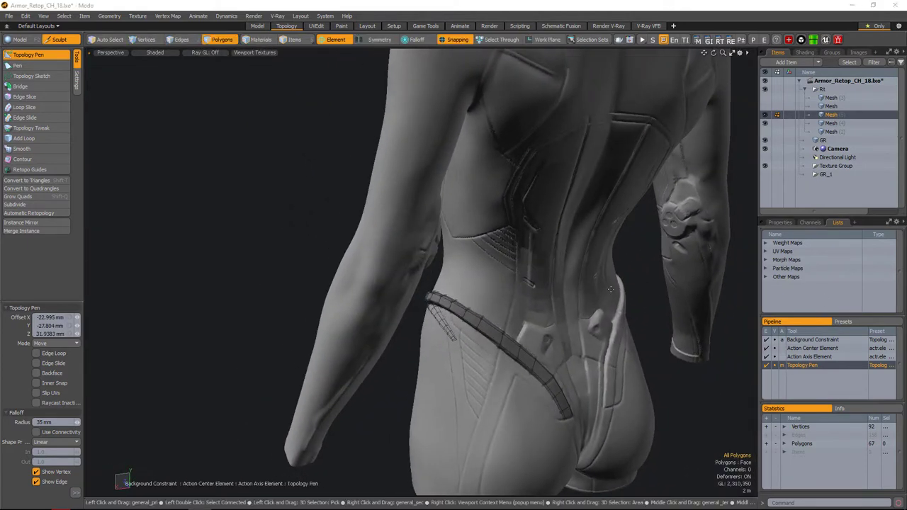
{"action": "left_click_drag", "start_coordinate": [610, 288], "coordinate": [551, 297], "text": "alt"}
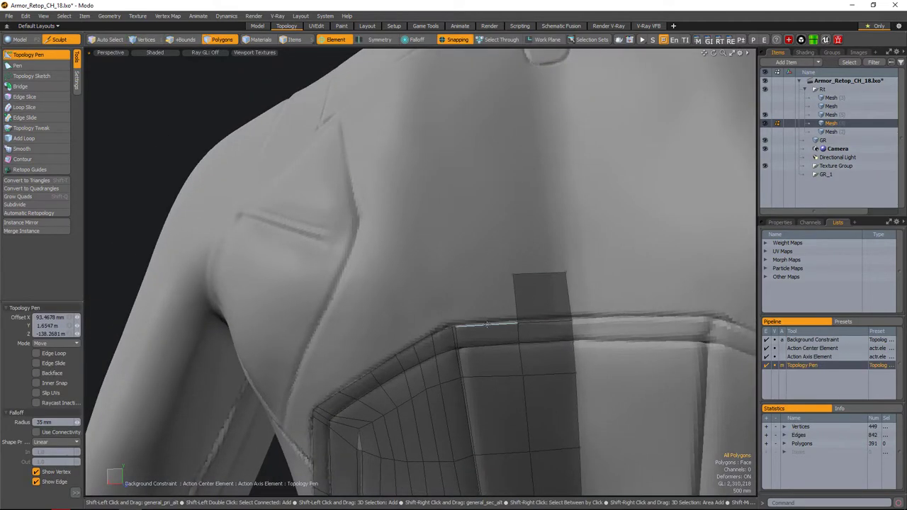
- On the spine panel mesh, extend two quad columns up the spine from the raised back panel to the neck plate
{"action": "scroll", "coordinate": [487, 325], "scroll_direction": "down", "scroll_amount": 5}
{"action": "left_click_drag", "start_coordinate": [543, 142], "coordinate": [543, 81], "text": "shift"}
{"action": "scroll", "coordinate": [534, 241], "scroll_direction": "up", "scroll_amount": 5}
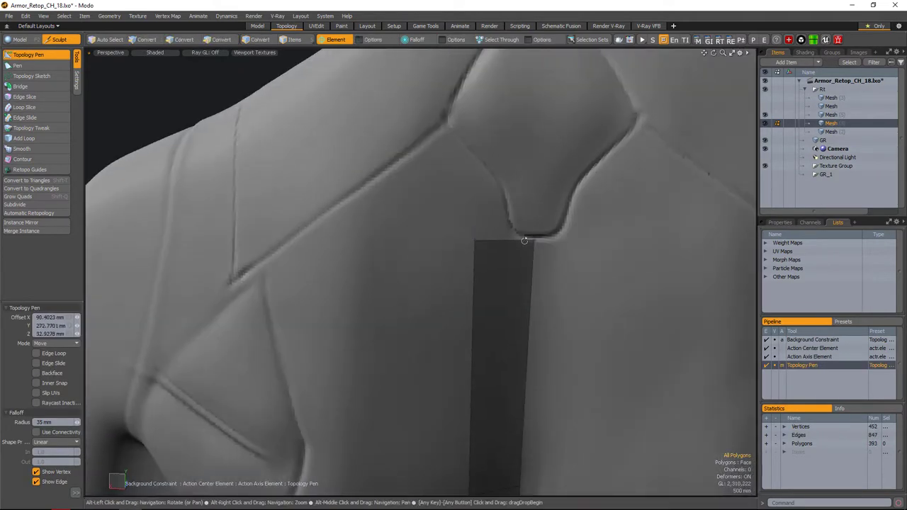
{"action": "scroll", "coordinate": [524, 241], "scroll_direction": "down", "scroll_amount": 5}
{"action": "scroll", "coordinate": [480, 239], "scroll_direction": "up", "scroll_amount": 4}
{"action": "scroll", "coordinate": [480, 238], "scroll_direction": "down", "scroll_amount": 4}
{"action": "scroll", "coordinate": [483, 278], "scroll_direction": "up", "scroll_amount": 5}
{"action": "left_click", "coordinate": [483, 278]}
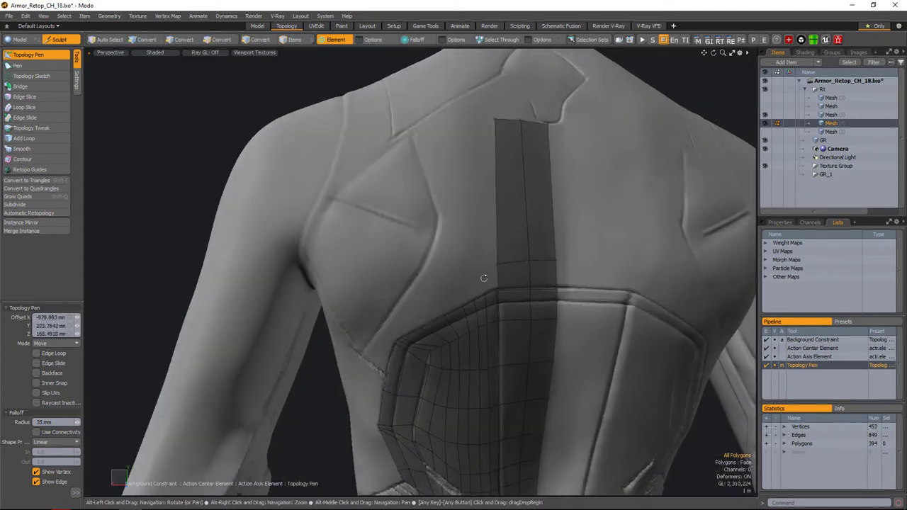
- Build a row of quads outward from the spine columns along the raised back panel's slanted upper edge
{"action": "scroll", "coordinate": [483, 278], "scroll_direction": "up", "scroll_amount": 5}
{"action": "scroll", "coordinate": [505, 258], "scroll_direction": "down", "scroll_amount": 3}
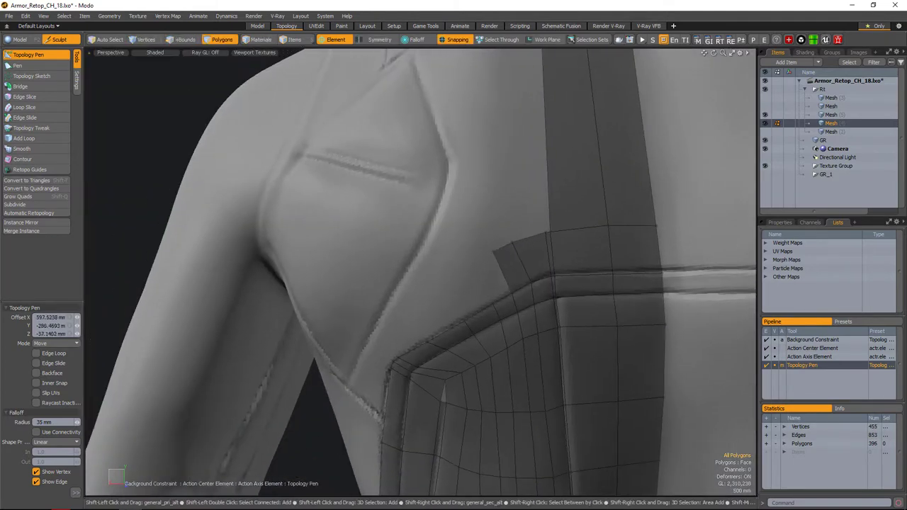
{"action": "left_click_drag", "start_coordinate": [505, 258], "coordinate": [465, 273], "text": "alt"}
{"action": "left_click_drag", "start_coordinate": [445, 303], "coordinate": [489, 264], "text": "alt"}
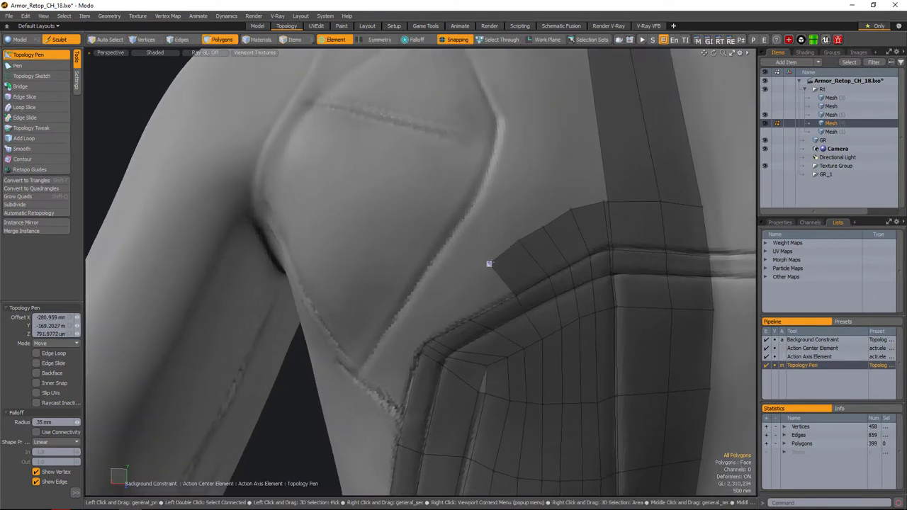
{"action": "left_click_drag", "start_coordinate": [549, 223], "coordinate": [570, 239]}
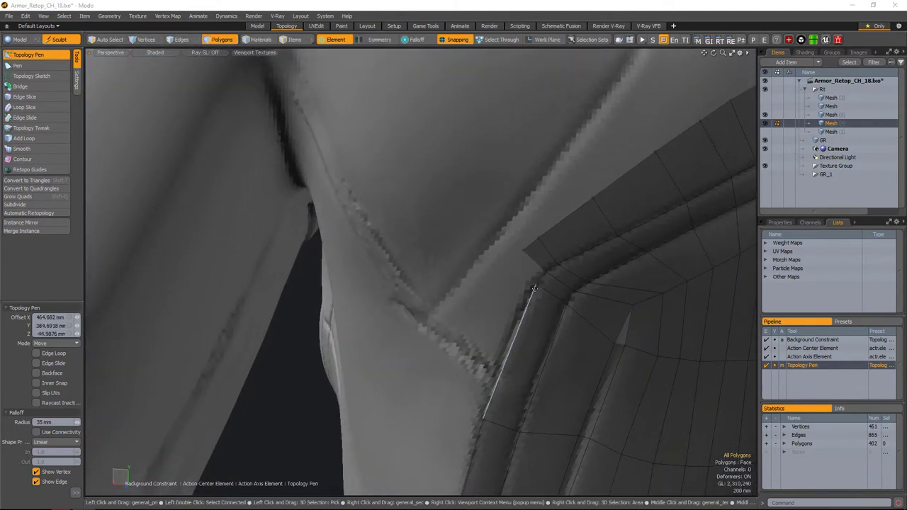
- Carry the quad row around the raised back panel's outer corner and down its side to the groove below the shoulder blade
{"action": "left_click_drag", "start_coordinate": [512, 265], "coordinate": [540, 283], "text": "alt"}
{"action": "scroll", "coordinate": [548, 286], "scroll_direction": "down", "scroll_amount": 5}
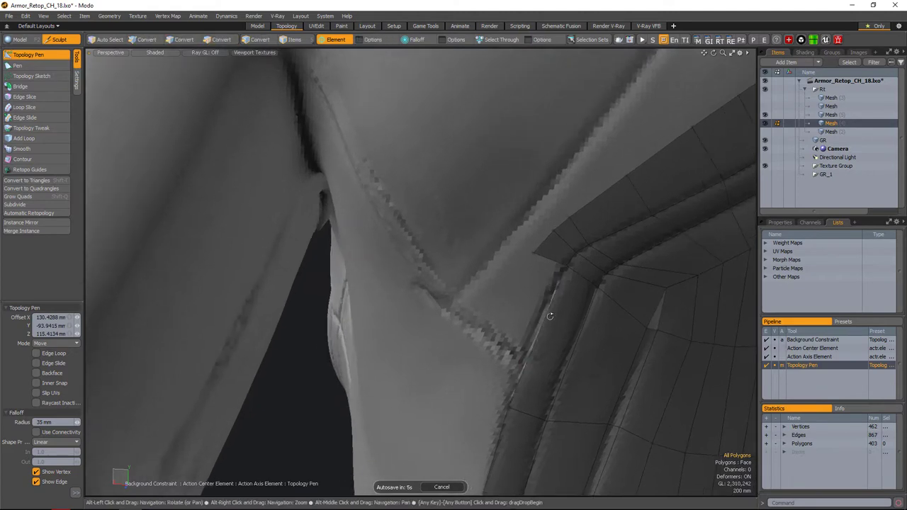
{"action": "scroll", "coordinate": [547, 286], "scroll_direction": "up", "scroll_amount": 5}
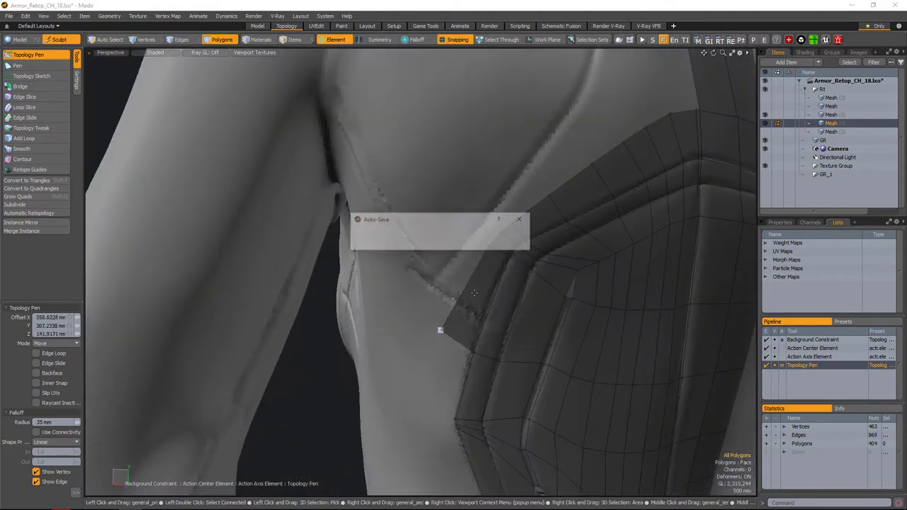
{"action": "left_click_drag", "start_coordinate": [505, 314], "coordinate": [468, 327], "text": "alt"}
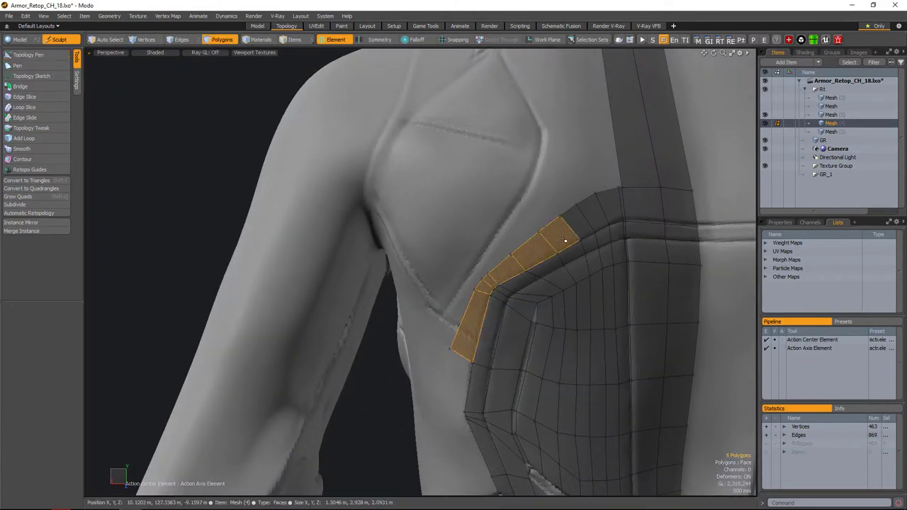
- Select the polygon loop bordering the raised back panel and separate it from the panel's polygons
{"action": "key", "text": "l"}
{"action": "left_click_drag", "start_coordinate": [634, 203], "coordinate": [472, 359], "text": "alt"}
{"action": "left_click", "coordinate": [480, 293]}
{"action": "left_click_drag", "start_coordinate": [480, 293], "coordinate": [475, 329], "text": "alt"}
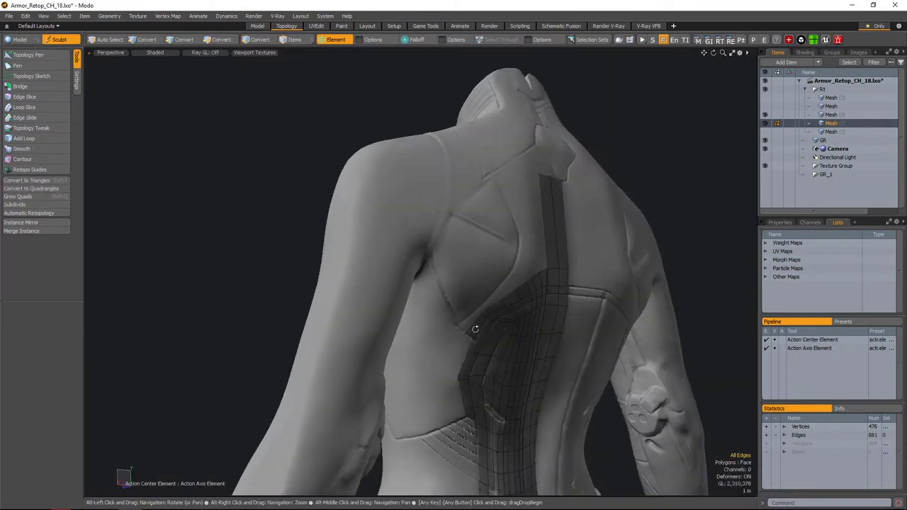
- Reactivate the Topology Pen and add quads from the border row to the shoulder blade panel's lower corner and edge
{"action": "key", "text": "ctrl+t"}
{"action": "scroll", "coordinate": [474, 329], "scroll_direction": "up", "scroll_amount": 5}
{"action": "left_click_drag", "start_coordinate": [539, 291], "coordinate": [557, 302], "text": "alt"}
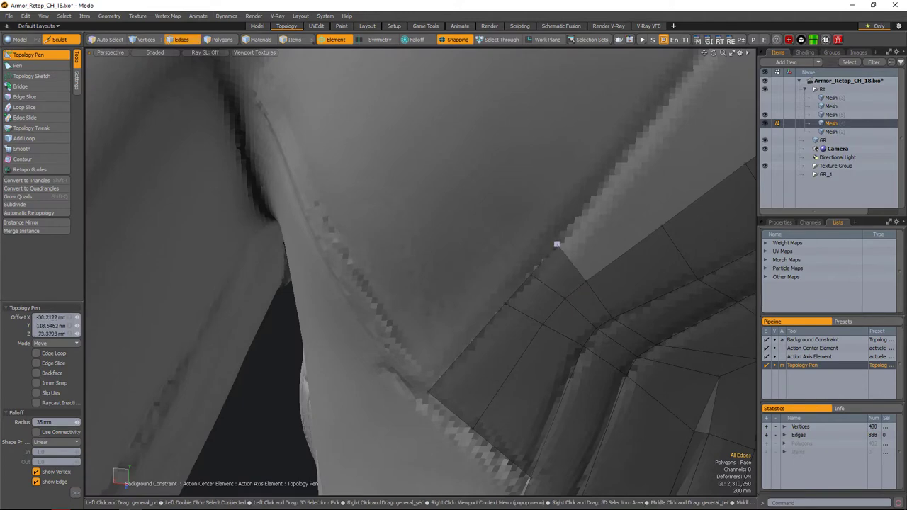
{"action": "left_click", "coordinate": [613, 282]}
{"action": "left_click_drag", "start_coordinate": [613, 283], "coordinate": [557, 316], "text": "alt"}
{"action": "left_click", "coordinate": [618, 297]}
{"action": "left_click_drag", "start_coordinate": [618, 297], "coordinate": [599, 324], "text": "alt"}
- Continue the quad strip up the shoulder blade panel's inner edge and add a second row beside the spine columns
{"action": "left_click_drag", "start_coordinate": [559, 251], "coordinate": [538, 322], "text": "alt"}
{"action": "left_click", "coordinate": [602, 272]}
{"action": "scroll", "coordinate": [567, 283], "scroll_direction": "down", "scroll_amount": 4}
{"action": "scroll", "coordinate": [560, 284], "scroll_direction": "up", "scroll_amount": 5}
{"action": "left_click", "coordinate": [552, 287]}
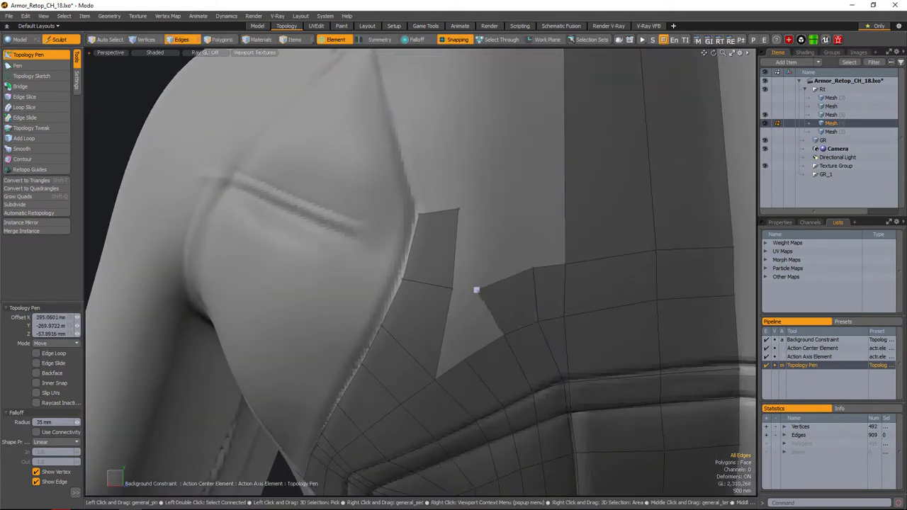
- Fill the gap between the shoulder blade strip and the spine-side row with quads, welding their shared corners
{"action": "left_click_drag", "start_coordinate": [476, 290], "coordinate": [506, 298], "text": "alt"}
{"action": "scroll", "coordinate": [530, 377], "scroll_direction": "down", "scroll_amount": 4}
{"action": "scroll", "coordinate": [541, 324], "scroll_direction": "up", "scroll_amount": 3}
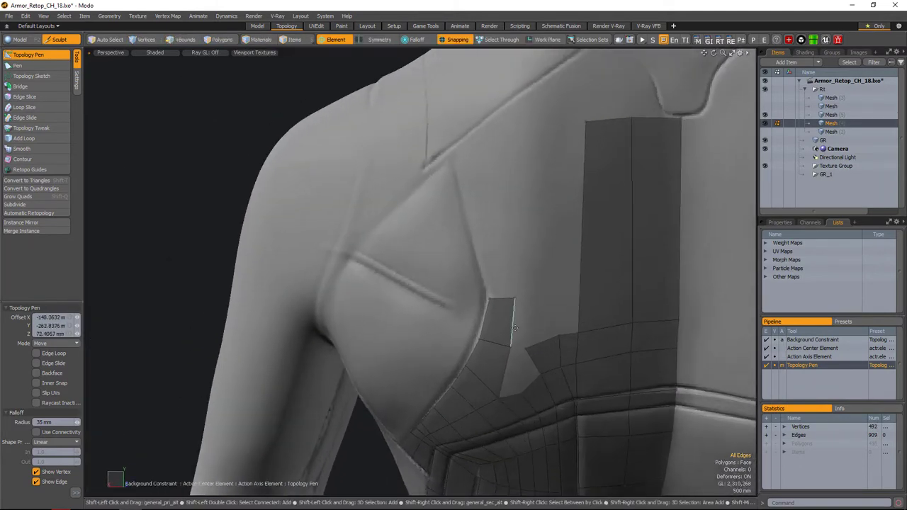
{"action": "scroll", "coordinate": [539, 334], "scroll_direction": "up", "scroll_amount": 3}
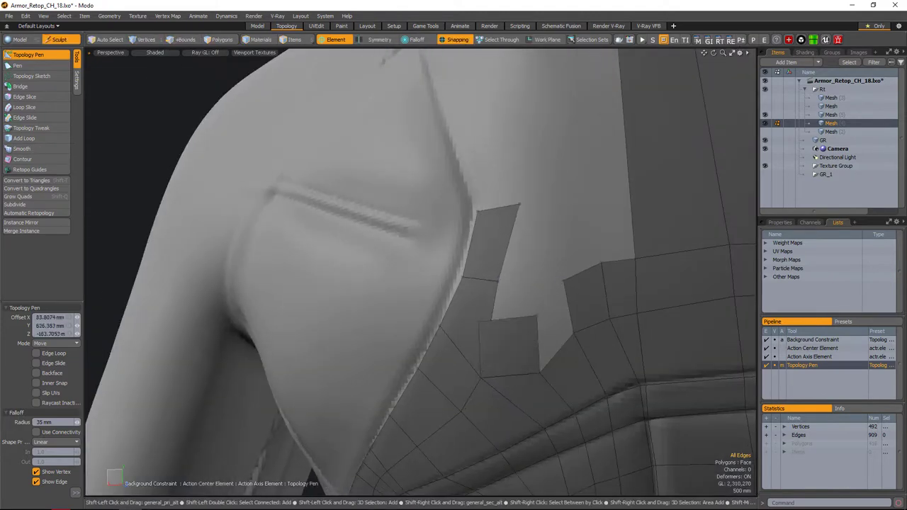
{"action": "key", "text": "2"}
{"action": "scroll", "coordinate": [562, 291], "scroll_direction": "down", "scroll_amount": 4}
{"action": "scroll", "coordinate": [544, 305], "scroll_direction": "up", "scroll_amount": 4}
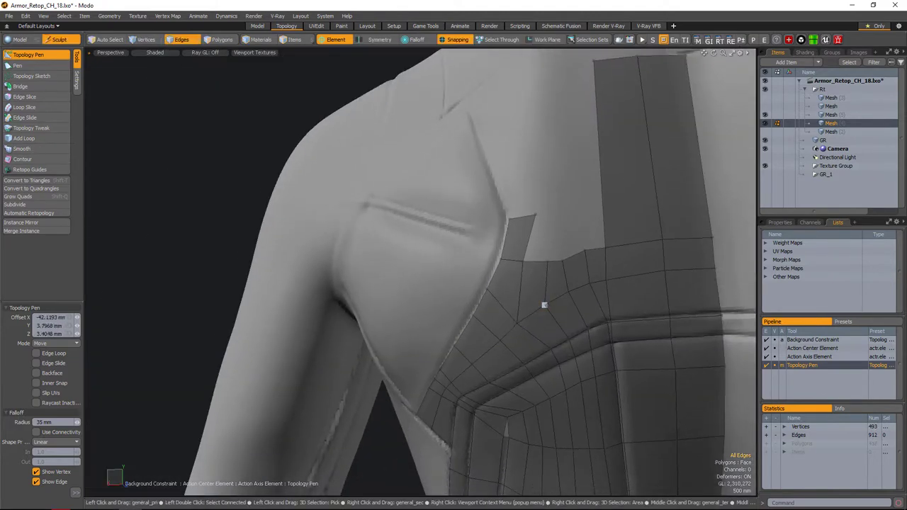
- Extend the strip up the shoulder blade panel's inner edge to the diagonal shoulder seam
{"action": "scroll", "coordinate": [584, 251], "scroll_direction": "up", "scroll_amount": 5}
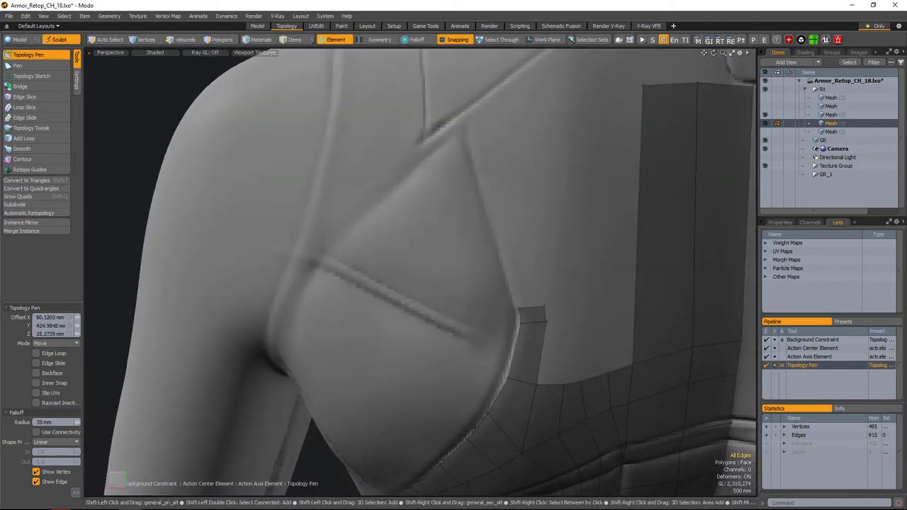
{"action": "left_click_drag", "start_coordinate": [496, 319], "coordinate": [560, 333], "text": "alt"}
{"action": "left_click", "coordinate": [565, 348]}
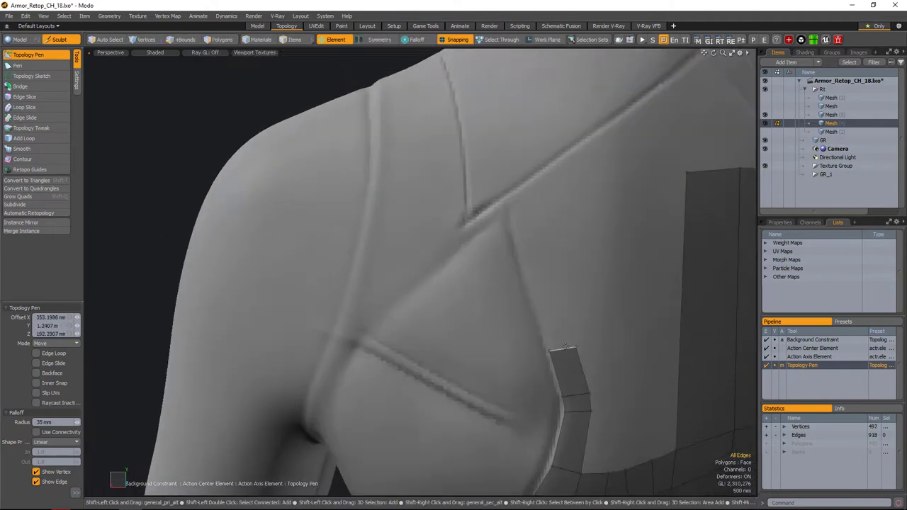
{"action": "scroll", "coordinate": [502, 201], "scroll_direction": "down", "scroll_amount": 5}
{"action": "scroll", "coordinate": [501, 201], "scroll_direction": "up", "scroll_amount": 5}
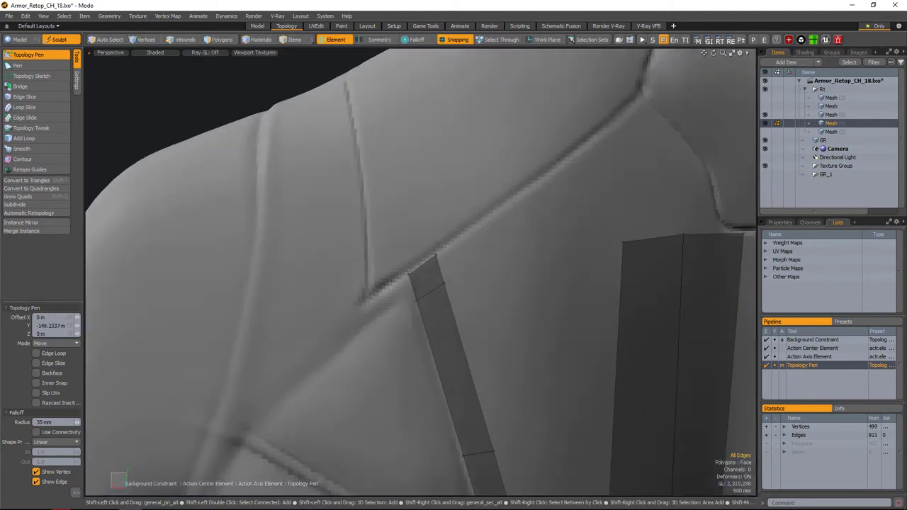
- Build a strip of quads along the underside of the diagonal shoulder seam up to the neck plate's corner
{"action": "scroll", "coordinate": [522, 270], "scroll_direction": "down", "scroll_amount": 5}
{"action": "scroll", "coordinate": [522, 270], "scroll_direction": "up", "scroll_amount": 2}
{"action": "left_click", "coordinate": [459, 275]}
{"action": "scroll", "coordinate": [459, 275], "scroll_direction": "up", "scroll_amount": 3}
{"action": "left_click", "coordinate": [482, 263]}
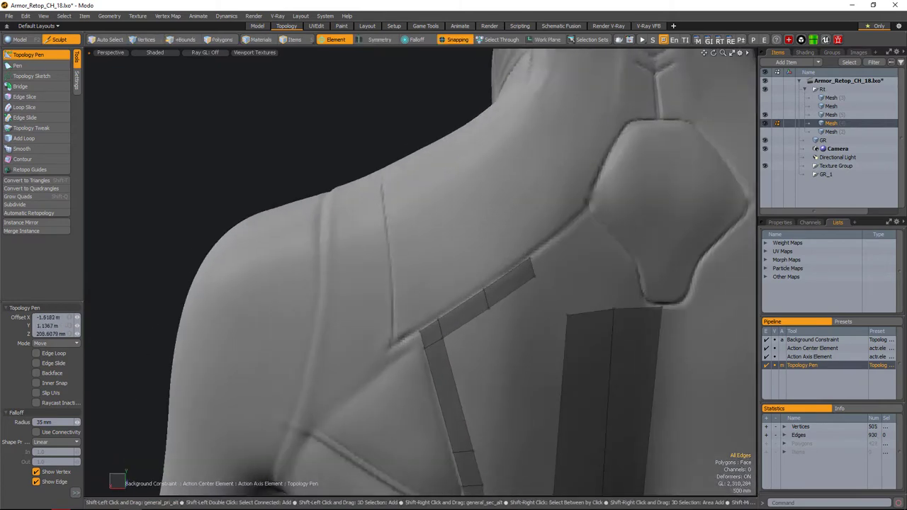
{"action": "left_click_drag", "start_coordinate": [489, 273], "coordinate": [522, 270], "text": "alt"}
{"action": "scroll", "coordinate": [517, 271], "scroll_direction": "down", "scroll_amount": 4}
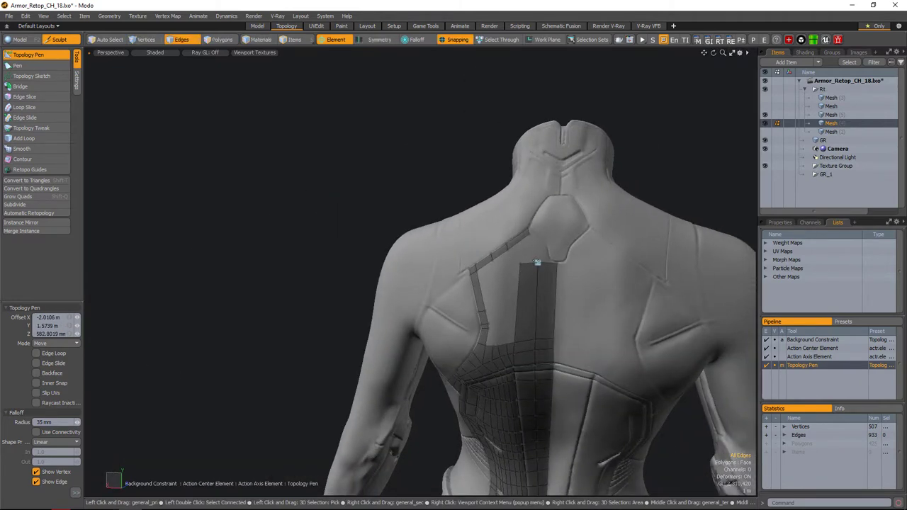
- Bridge the shoulder blade strip to the spine columns with a row of quads level with the panel's side corner
{"action": "scroll", "coordinate": [523, 282], "scroll_direction": "up", "scroll_amount": 6}
{"action": "left_click", "coordinate": [440, 268]}
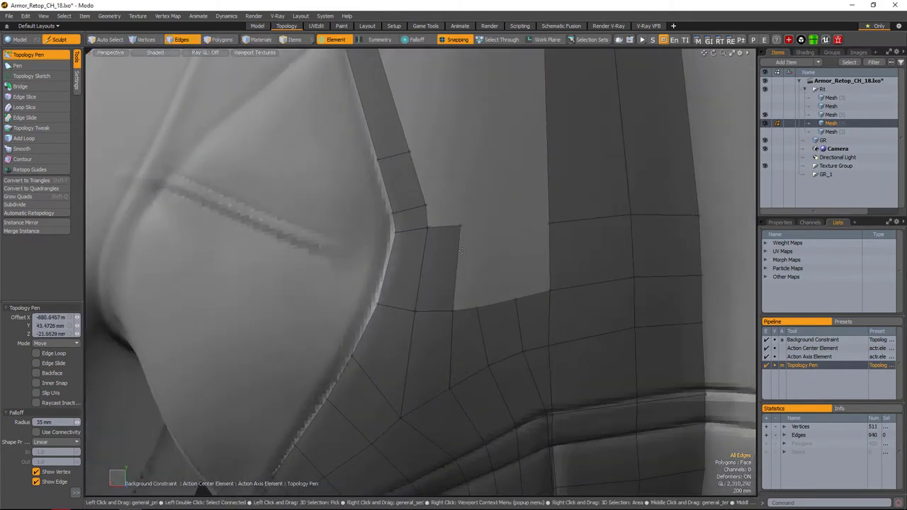
{"action": "scroll", "coordinate": [473, 352], "scroll_direction": "down", "scroll_amount": 3}
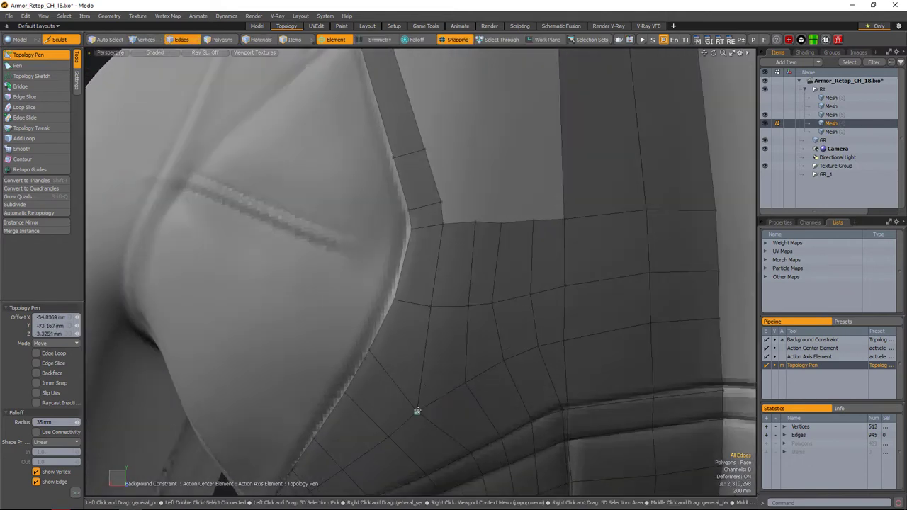
{"action": "left_click_drag", "start_coordinate": [415, 413], "coordinate": [496, 297], "text": "alt"}
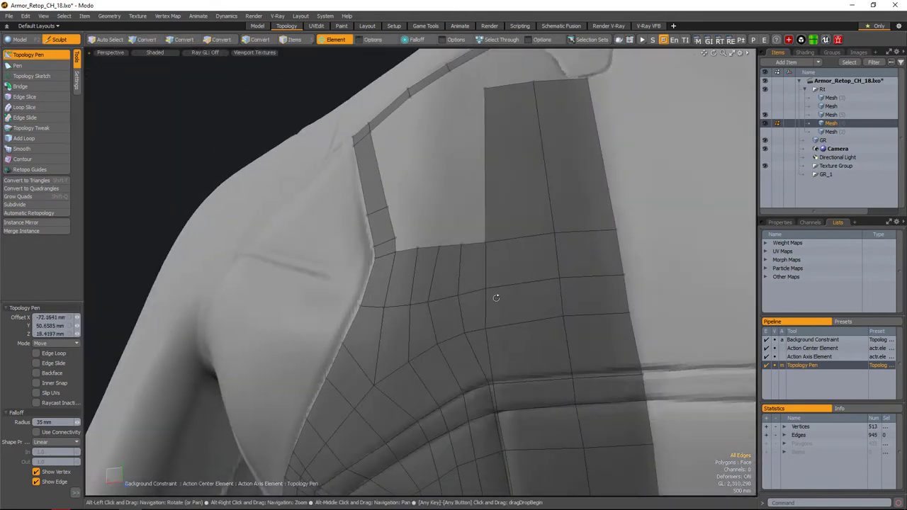
- Add an edge loop across the spine columns and fill another quad row between them and the shoulder blade strip
{"action": "scroll", "coordinate": [557, 281], "scroll_direction": "down", "scroll_amount": 5}
{"action": "scroll", "coordinate": [487, 321], "scroll_direction": "up", "scroll_amount": 5}
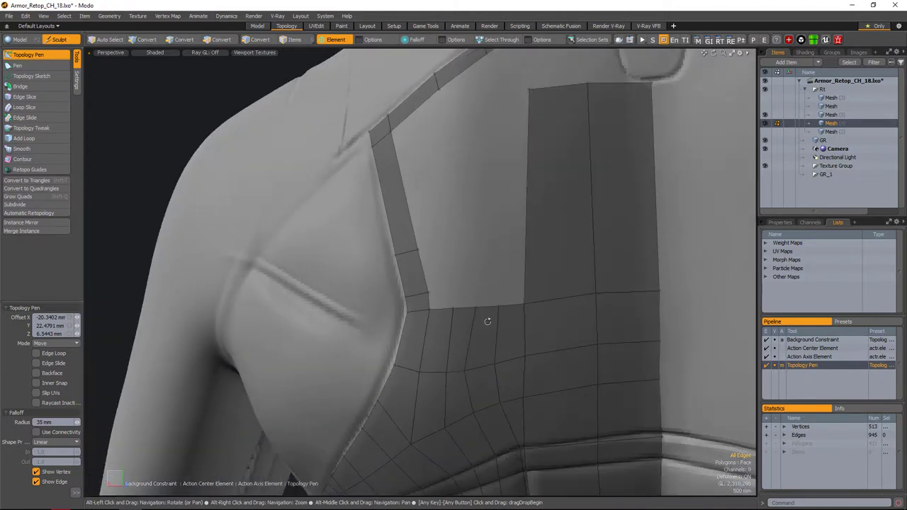
{"action": "left_click_drag", "start_coordinate": [473, 369], "coordinate": [561, 291], "text": "alt"}
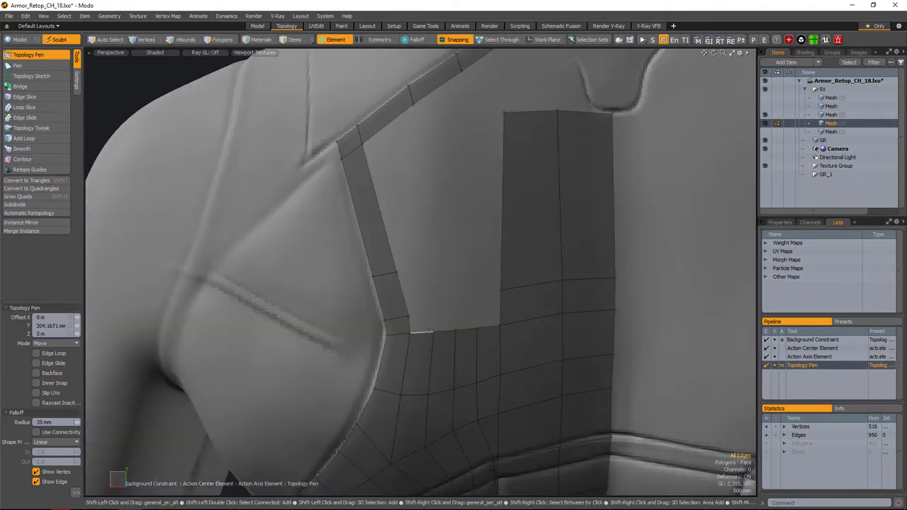
{"action": "left_click", "coordinate": [429, 331]}
{"action": "scroll", "coordinate": [429, 330], "scroll_direction": "up", "scroll_amount": 2}
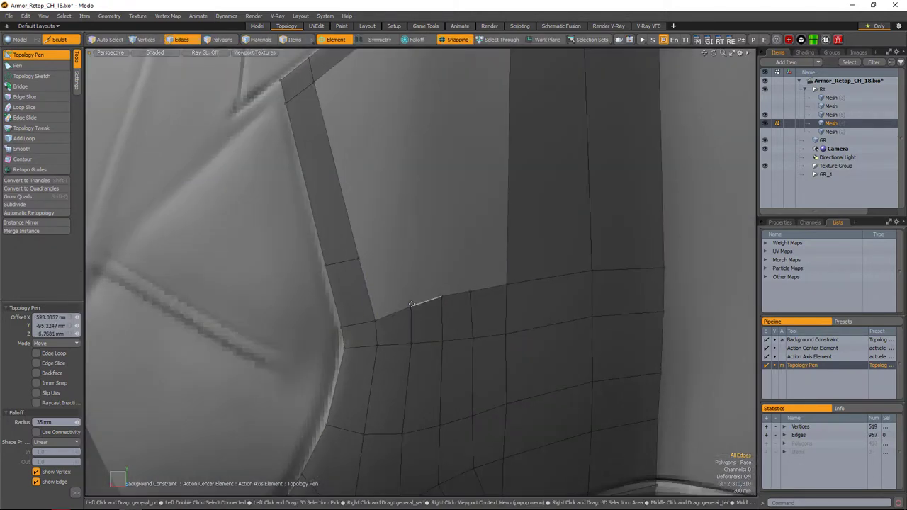
{"action": "left_click_drag", "start_coordinate": [440, 295], "coordinate": [506, 331], "text": "alt"}
- Build one more quad row from the spine columns across to the upper part of the shoulder blade strip
{"action": "left_click", "coordinate": [568, 320]}
{"action": "left_click_drag", "start_coordinate": [568, 321], "coordinate": [518, 283], "text": "alt"}
{"action": "scroll", "coordinate": [496, 291], "scroll_direction": "up", "scroll_amount": 2}
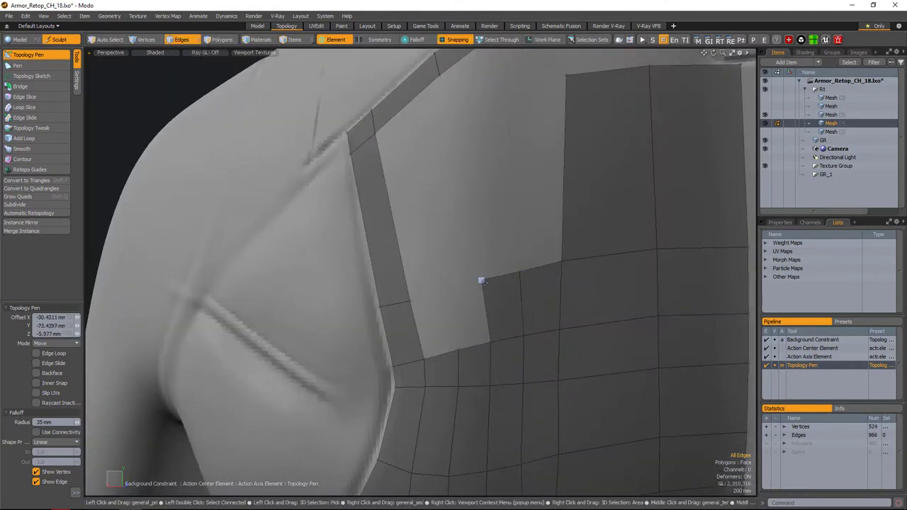
{"action": "left_click", "coordinate": [482, 282]}
{"action": "scroll", "coordinate": [462, 270], "scroll_direction": "down", "scroll_amount": 3}
{"action": "scroll", "coordinate": [454, 258], "scroll_direction": "up", "scroll_amount": 2}
{"action": "scroll", "coordinate": [404, 198], "scroll_direction": "up", "scroll_amount": 1}
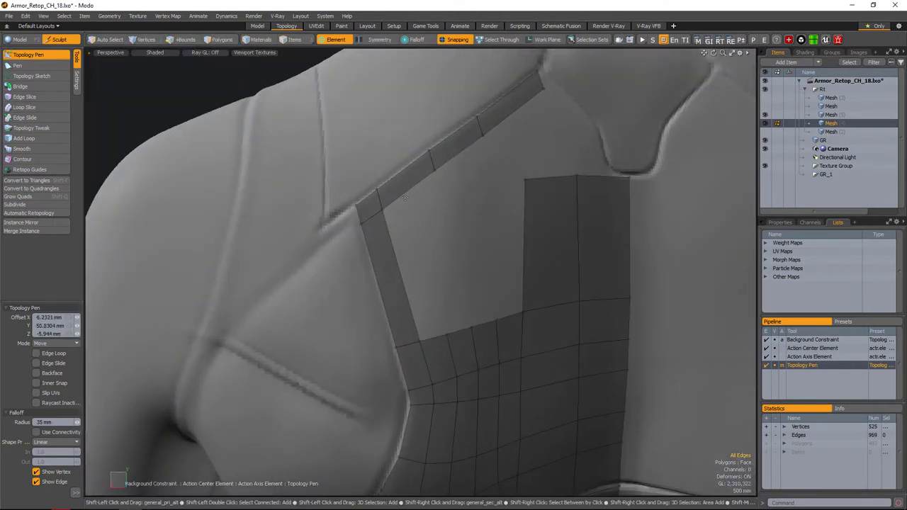
- Fill the area beside the shoulder blade strip with tall quad columns reaching the shoulder seam strip
{"action": "left_click", "coordinate": [420, 250]}
{"action": "scroll", "coordinate": [449, 228], "scroll_direction": "up", "scroll_amount": 1}
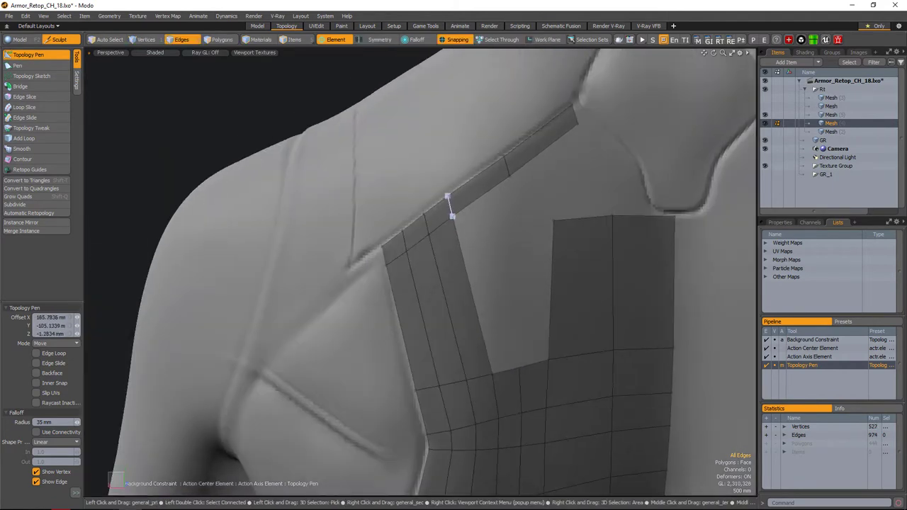
{"action": "middle_click_drag", "start_coordinate": [450, 207], "coordinate": [466, 203]}
{"action": "scroll", "coordinate": [481, 212], "scroll_direction": "down", "scroll_amount": 3}
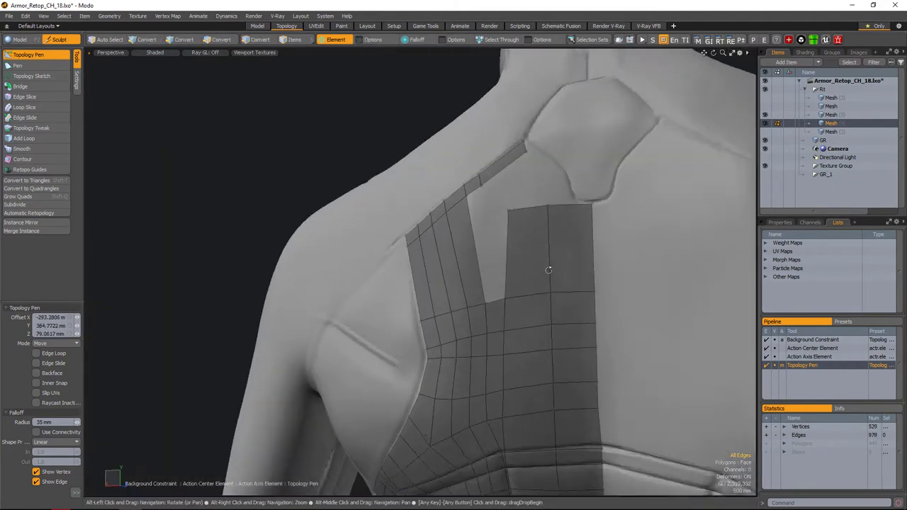
- Close the gap beside the spine columns and add a cross loop through the quads below the shoulder seam
{"action": "scroll", "coordinate": [536, 270], "scroll_direction": "up", "scroll_amount": 2}
{"action": "left_click", "coordinate": [536, 269]}
{"action": "middle_click_drag", "start_coordinate": [536, 269], "coordinate": [607, 259]}
{"action": "scroll", "coordinate": [607, 259], "scroll_direction": "up", "scroll_amount": 1}
{"action": "scroll", "coordinate": [526, 257], "scroll_direction": "up", "scroll_amount": 3}
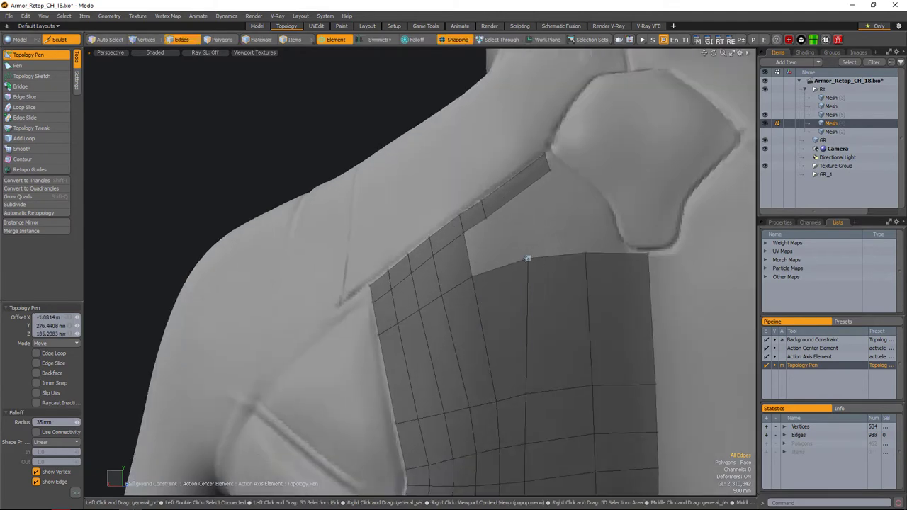
{"action": "scroll", "coordinate": [531, 248], "scroll_direction": "down", "scroll_amount": 1}
{"action": "left_click", "coordinate": [521, 282]}
- Close the last gap below the neck plate and adjust the vertices at the shoulder blade panel's side corner
{"action": "mouse_move", "coordinate": [520, 281]}
{"action": "left_mouse_down", "text": "alt"}
{"action": "mouse_move", "coordinate": [589, 278]}
{"action": "mouse_move", "coordinate": [520, 291]}
{"action": "left_mouse_up", "text": "alt"}
{"action": "scroll", "coordinate": [521, 291], "scroll_direction": "up", "scroll_amount": 3}
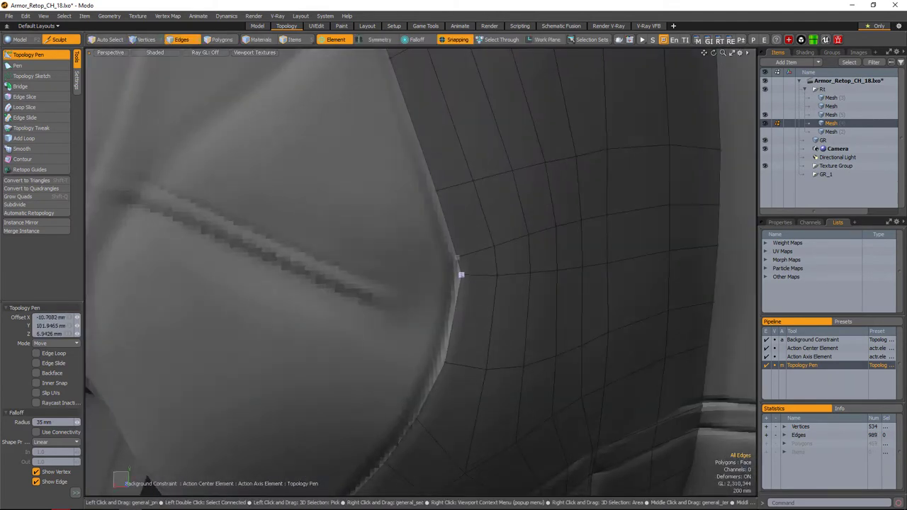
{"action": "scroll", "coordinate": [494, 263], "scroll_direction": "down", "scroll_amount": 2}
{"action": "left_click_drag", "start_coordinate": [494, 263], "coordinate": [500, 297], "text": "alt"}
{"action": "scroll", "coordinate": [500, 296], "scroll_direction": "up", "scroll_amount": 2}
{"action": "scroll", "coordinate": [501, 296], "scroll_direction": "down", "scroll_amount": 3}
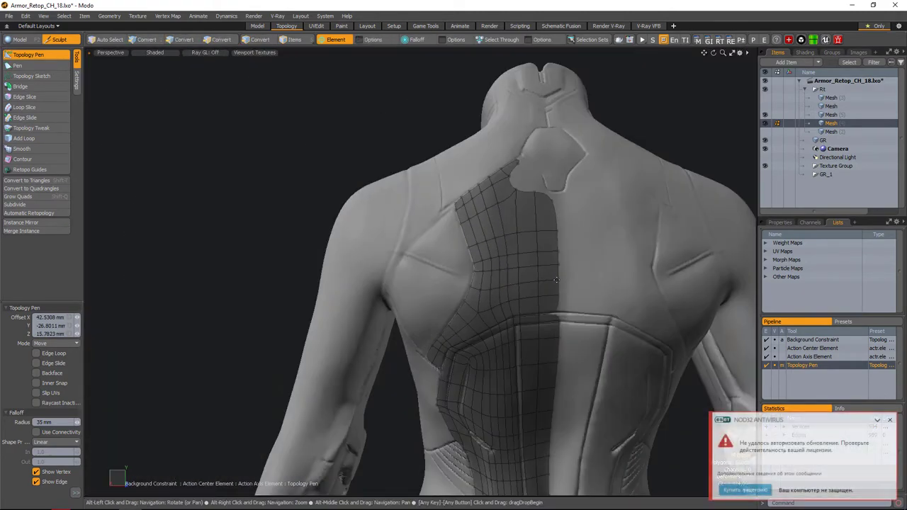
- Build a quad strip from the shoulder seam's inner end down along the neck plate's edge
{"action": "scroll", "coordinate": [445, 269], "scroll_direction": "up", "scroll_amount": 4}
{"action": "left_click_drag", "start_coordinate": [446, 269], "coordinate": [474, 241], "text": "alt"}
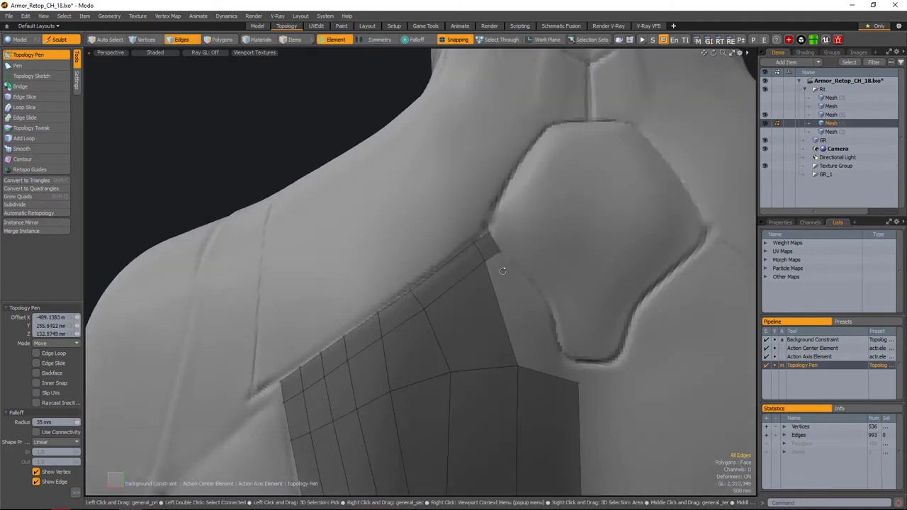
{"action": "left_click_drag", "start_coordinate": [503, 270], "coordinate": [489, 290], "text": "alt"}
{"action": "scroll", "coordinate": [489, 290], "scroll_direction": "up", "scroll_amount": 2}
{"action": "left_click", "coordinate": [527, 321]}
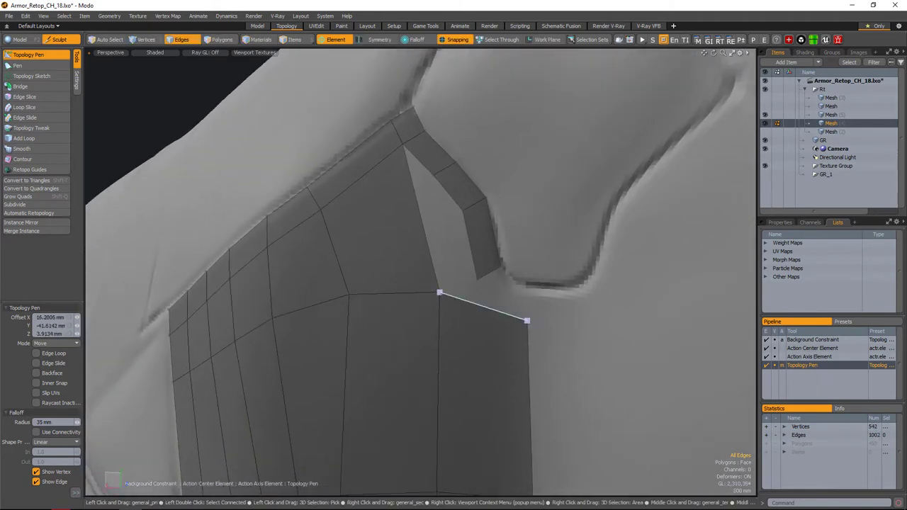
- Carry the strip under the neck plate to the back's centre line and add a quad column down the centre
{"action": "scroll", "coordinate": [512, 303], "scroll_direction": "up", "scroll_amount": 2}
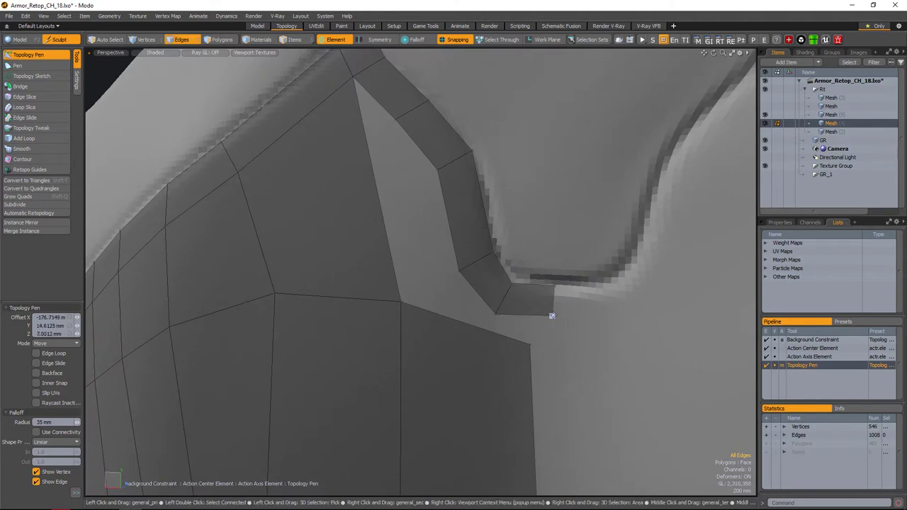
{"action": "scroll", "coordinate": [552, 315], "scroll_direction": "down", "scroll_amount": 5}
{"action": "left_click_drag", "start_coordinate": [552, 316], "coordinate": [518, 324], "text": "alt"}
{"action": "scroll", "coordinate": [524, 311], "scroll_direction": "up", "scroll_amount": 3}
{"action": "scroll", "coordinate": [518, 323], "scroll_direction": "up", "scroll_amount": 5}
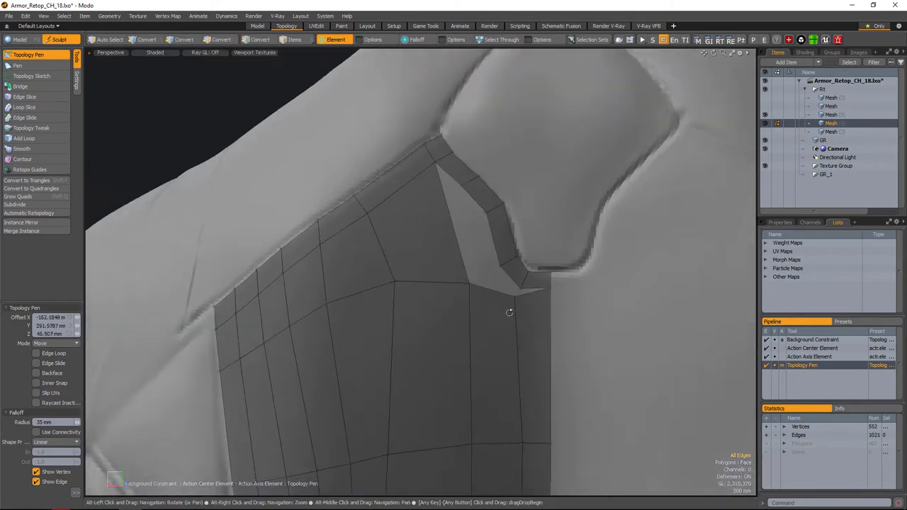
- Fill most of the gap between the neck plate's border strip and the upper back panel with Topology Pen polygons
{"action": "scroll", "coordinate": [509, 313], "scroll_direction": "down", "scroll_amount": 4}
{"action": "key", "text": "ctrl+z"}
{"action": "scroll", "coordinate": [472, 263], "scroll_direction": "up", "scroll_amount": 4}
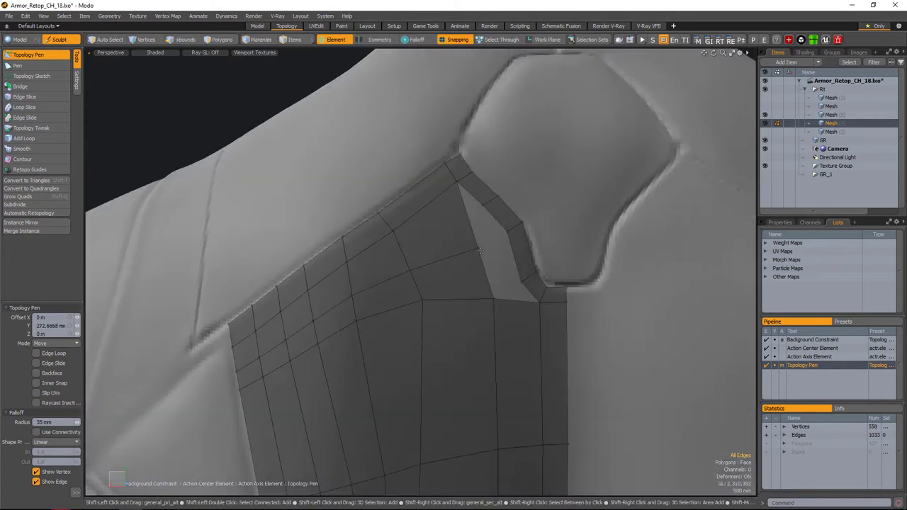
{"action": "scroll", "coordinate": [491, 262], "scroll_direction": "down", "scroll_amount": 3}
{"action": "left_click_drag", "start_coordinate": [491, 262], "coordinate": [595, 310], "text": "alt"}
{"action": "key", "text": "ctrl+z"}
{"action": "scroll", "coordinate": [548, 305], "scroll_direction": "down", "scroll_amount": 3}
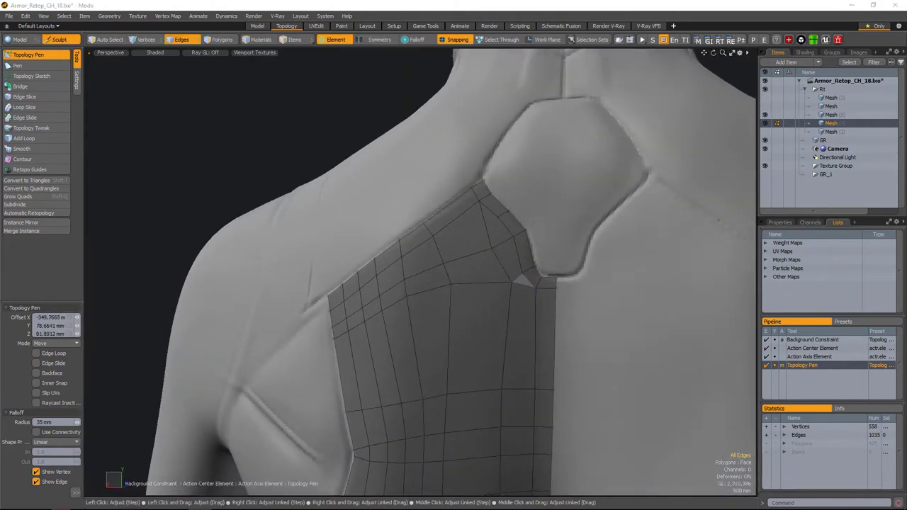
- Close the small triangular gap below the neck plate by slicing the adjacent edge and rebuilding the surrounding polygons
{"action": "scroll", "coordinate": [496, 283], "scroll_direction": "up", "scroll_amount": 4}
{"action": "key", "text": "alt+c"}
{"action": "key", "text": "space"}
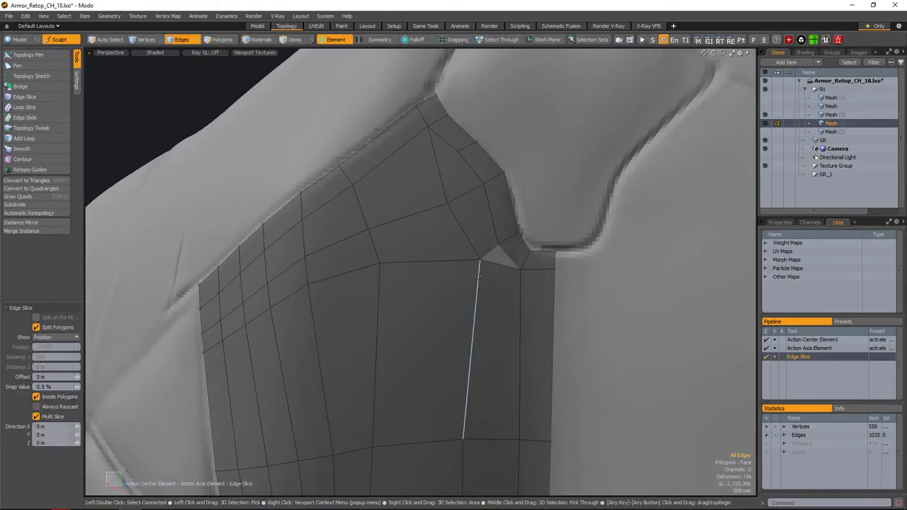
{"action": "key", "text": "3"}
{"action": "left_click", "coordinate": [530, 296]}
{"action": "key", "text": "Delete"}
{"action": "left_click_drag", "start_coordinate": [521, 286], "coordinate": [553, 280], "text": "alt"}
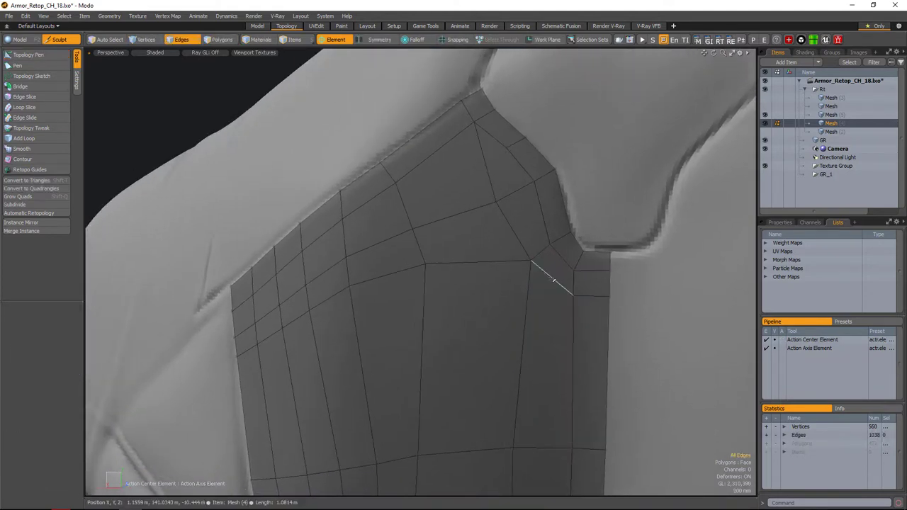
- Slide the row of five edges across the upper back panel by about 27.8 percent
{"action": "scroll", "coordinate": [567, 283], "scroll_direction": "down", "scroll_amount": 5}
{"action": "key", "text": "2"}
{"action": "left_click", "coordinate": [425, 298]}
{"action": "left_click", "coordinate": [464, 289], "text": "shift"}
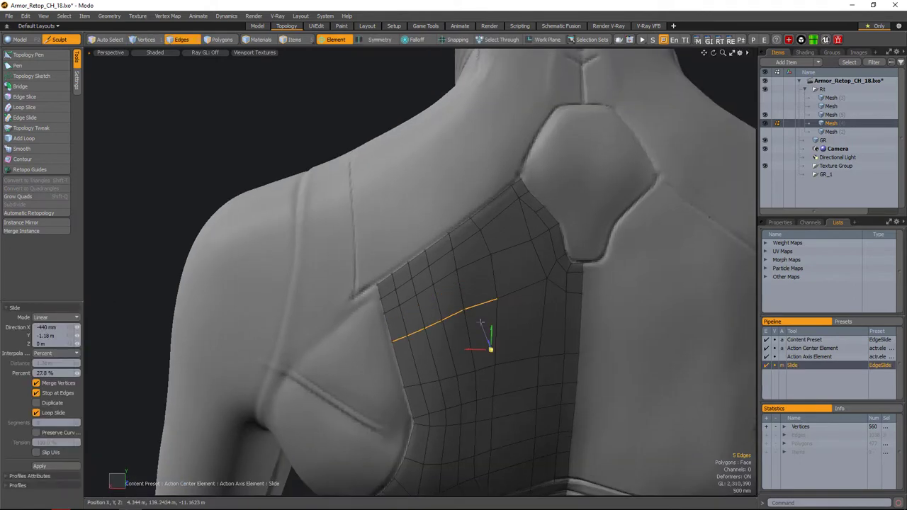
{"action": "scroll", "coordinate": [482, 312], "scroll_direction": "up", "scroll_amount": 3}
{"action": "left_click", "coordinate": [382, 301]}
{"action": "left_click_drag", "start_coordinate": [529, 285], "coordinate": [522, 251], "text": "alt"}
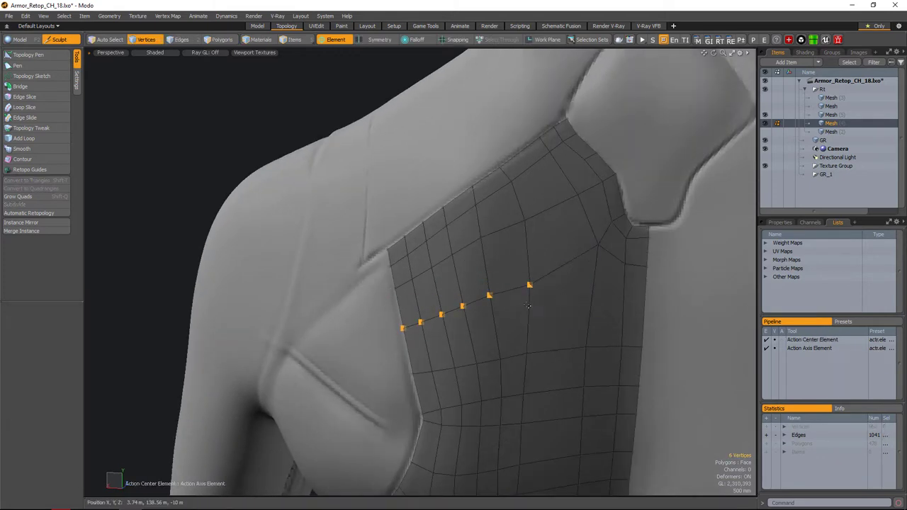
- Move the six-vertex row just below the shoulder seam to even out the row spacing
{"action": "left_click", "coordinate": [540, 313]}
{"action": "left_click_drag", "start_coordinate": [540, 314], "coordinate": [395, 297], "text": "alt"}
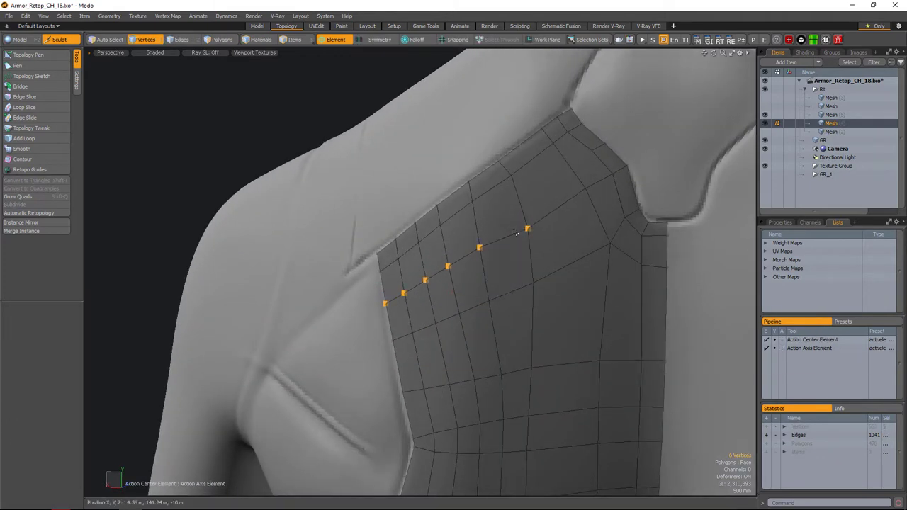
{"action": "key", "text": "w"}
{"action": "left_click_drag", "start_coordinate": [522, 219], "coordinate": [457, 298], "text": "alt"}
- Add an edge row across the back panel and rework the polygons where it ends
{"action": "key", "text": "alt+c"}
{"action": "left_click", "coordinate": [544, 194]}
{"action": "key", "text": "p"}
{"action": "key", "text": "2"}
{"action": "left_click", "coordinate": [494, 304]}
{"action": "key", "text": "1"}
{"action": "left_click", "coordinate": [479, 243]}
- Undo the latest vertex edits and slide three vertices below the armhole seam's corner by about 8.9 percent
{"action": "key", "text": "ctrl+z"}
{"action": "key", "text": "space"}
{"action": "key", "text": "space"}
{"action": "key", "text": "space"}
{"action": "key", "text": "ctrl+z"}
{"action": "key", "text": "ctrl+z"}
{"action": "key", "text": "space"}
{"action": "key", "text": "ctrl+z"}
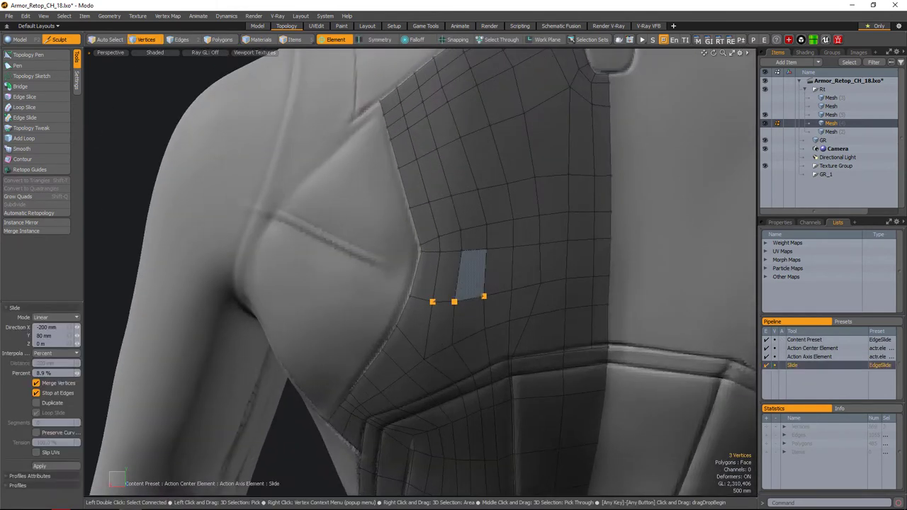
- Slide two vertices beside the back panel's outer seam by about 1.6 percent and clear the selection
{"action": "key", "text": "space"}
{"action": "left_click_drag", "start_coordinate": [557, 264], "coordinate": [514, 299], "text": "alt"}
{"action": "key", "text": "shift+s"}
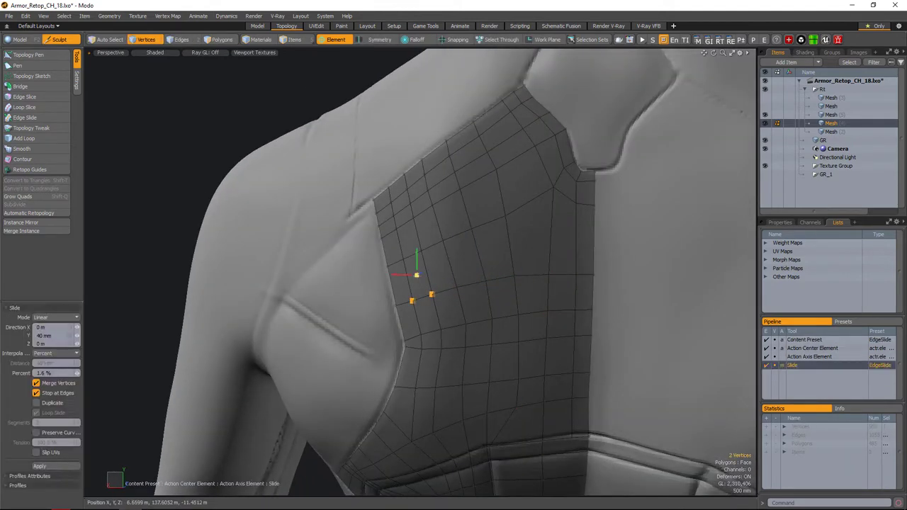
{"action": "scroll", "coordinate": [529, 234], "scroll_direction": "down", "scroll_amount": 3}
{"action": "key", "text": "space"}
{"action": "left_click", "coordinate": [521, 243]}
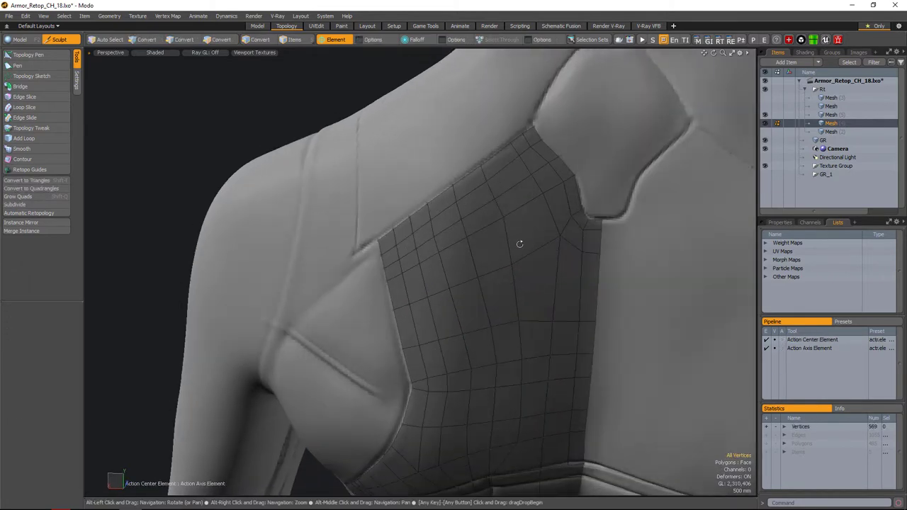
- Move the back panel's corner vertex at the neck plate by about 10 mm in X and 40 mm in Y
{"action": "scroll", "coordinate": [533, 221], "scroll_direction": "up", "scroll_amount": 5}
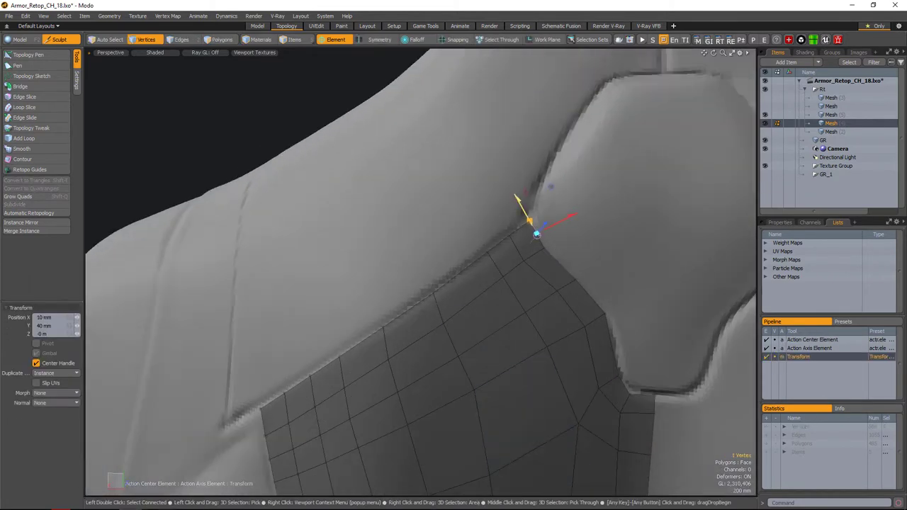
{"action": "key", "text": "space"}
{"action": "scroll", "coordinate": [536, 234], "scroll_direction": "down", "scroll_amount": 3}
{"action": "left_click_drag", "start_coordinate": [537, 234], "coordinate": [522, 312], "text": "alt"}
- Rework the polygons and adjust the inner vertex at the back panel's narrow lower corner near the armpit
{"action": "key", "text": "3"}
{"action": "mouse_move", "coordinate": [454, 298]}
{"action": "left_mouse_down"}
{"action": "mouse_move", "coordinate": [506, 260]}
{"action": "mouse_move", "coordinate": [522, 302]}
{"action": "left_mouse_up"}
{"action": "scroll", "coordinate": [482, 273], "scroll_direction": "up", "scroll_amount": 2}
{"action": "key", "text": "space"}
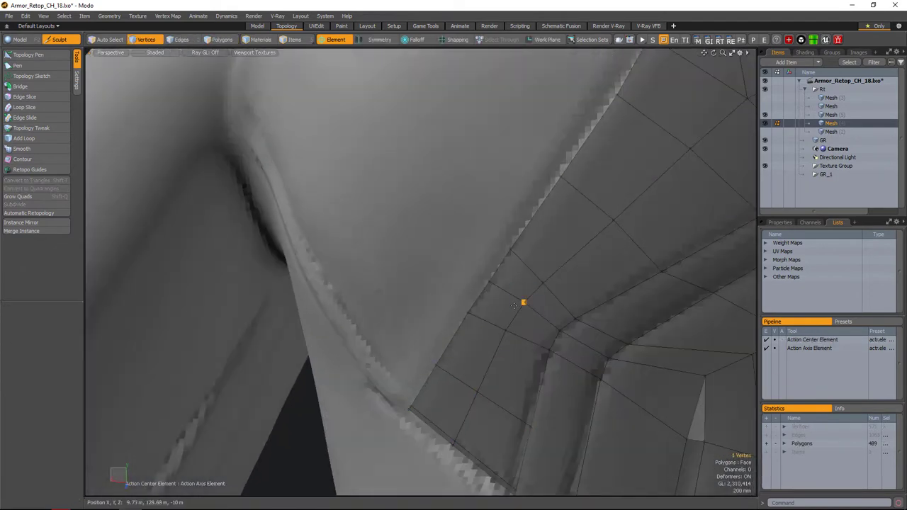
{"action": "key", "text": "1"}
{"action": "scroll", "coordinate": [531, 297], "scroll_direction": "up", "scroll_amount": 2}
{"action": "scroll", "coordinate": [534, 256], "scroll_direction": "down", "scroll_amount": 2}
{"action": "left_click_drag", "start_coordinate": [469, 286], "coordinate": [496, 264], "text": "alt"}
- Move the two neighbouring vertices just above the corner of the raised waist seam
{"action": "key", "text": "space"}
{"action": "key", "text": "1"}
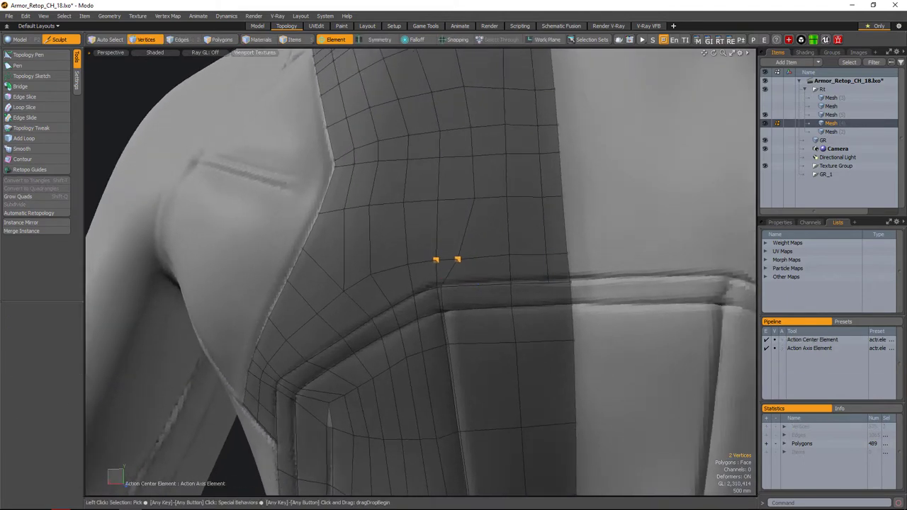
{"action": "key", "text": "w"}
{"action": "key", "text": "space"}
- Extrude a first quad from the back panel's outer edge onto the side panel with Topology Pen
{"action": "scroll", "coordinate": [567, 248], "scroll_direction": "down", "scroll_amount": 5}
{"action": "left_click_drag", "start_coordinate": [567, 248], "coordinate": [524, 333], "text": "alt"}
{"action": "scroll", "coordinate": [627, 239], "scroll_direction": "down", "scroll_amount": 3}
{"action": "scroll", "coordinate": [545, 333], "scroll_direction": "up", "scroll_amount": 5}
{"action": "left_click", "coordinate": [28, 55]}
{"action": "scroll", "coordinate": [492, 298], "scroll_direction": "up", "scroll_amount": 3}
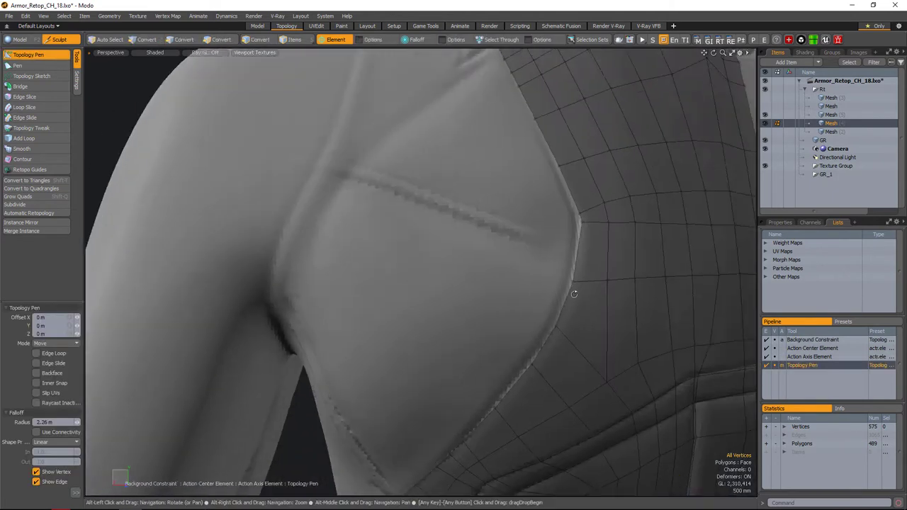
{"action": "scroll", "coordinate": [492, 298], "scroll_direction": "down", "scroll_amount": 3}
{"action": "left_click_drag", "start_coordinate": [510, 290], "coordinate": [492, 298], "text": "alt"}
{"action": "scroll", "coordinate": [542, 282], "scroll_direction": "up", "scroll_amount": 2}
{"action": "left_click_drag", "start_coordinate": [543, 282], "coordinate": [524, 319], "text": "shift"}
{"action": "scroll", "coordinate": [525, 305], "scroll_direction": "down", "scroll_amount": 3}
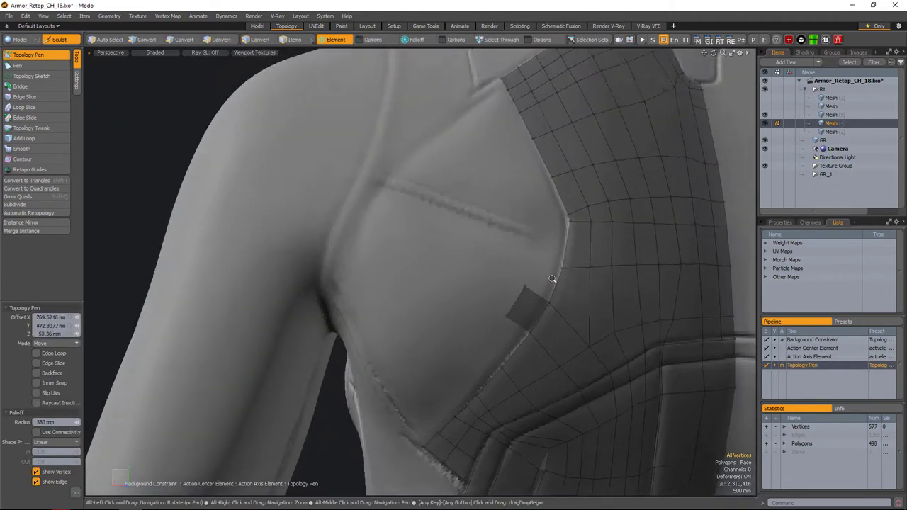
- Extend the side panel's quad strip upward and downward along the seam shared with the back panel
{"action": "scroll", "coordinate": [546, 263], "scroll_direction": "up", "scroll_amount": 3}
{"action": "left_click", "coordinate": [568, 255]}
{"action": "left_click_drag", "start_coordinate": [567, 255], "coordinate": [547, 314], "text": "alt"}
{"action": "scroll", "coordinate": [557, 328], "scroll_direction": "down", "scroll_amount": 2}
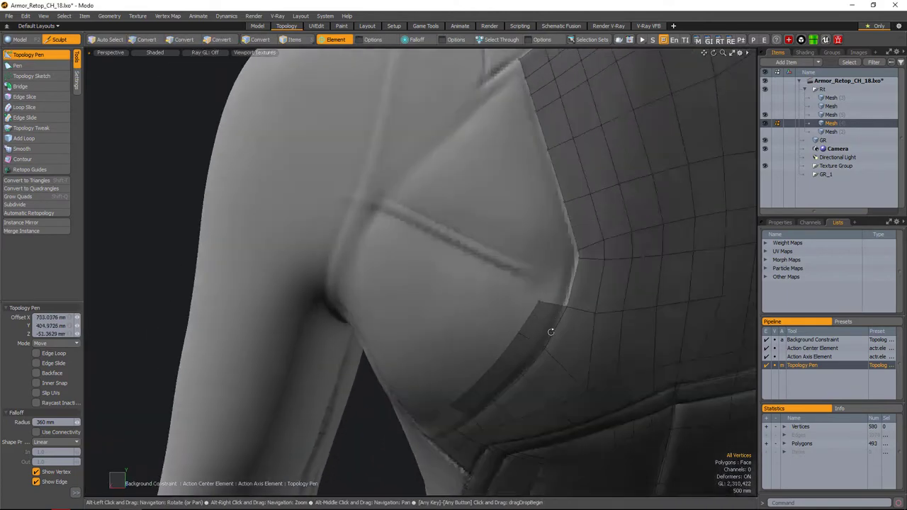
{"action": "scroll", "coordinate": [540, 295], "scroll_direction": "up", "scroll_amount": 2}
{"action": "left_click", "coordinate": [540, 295]}
{"action": "left_click_drag", "start_coordinate": [591, 289], "coordinate": [560, 326], "text": "alt"}
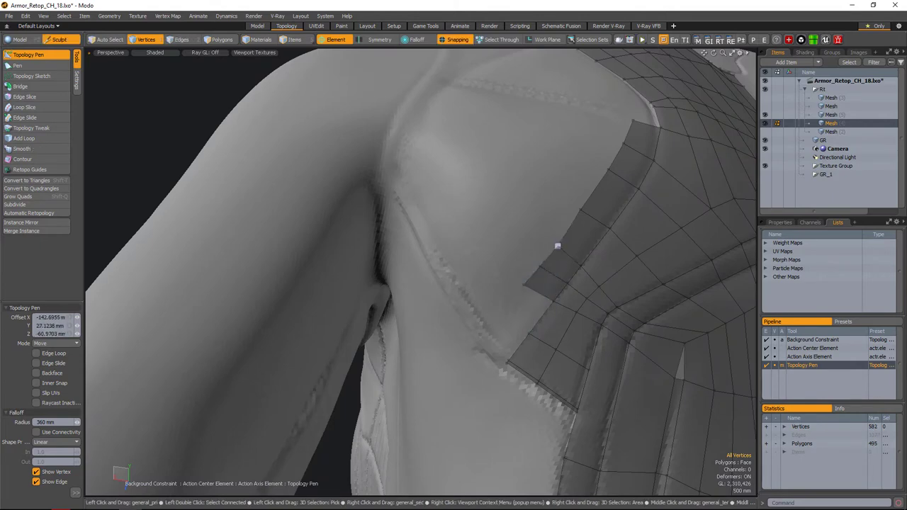
- Continue the quad strip to the side panel's lower corner and join it to the back panel's edge
{"action": "scroll", "coordinate": [522, 324], "scroll_direction": "up", "scroll_amount": 3}
{"action": "left_click_drag", "start_coordinate": [522, 325], "coordinate": [510, 312], "text": "alt"}
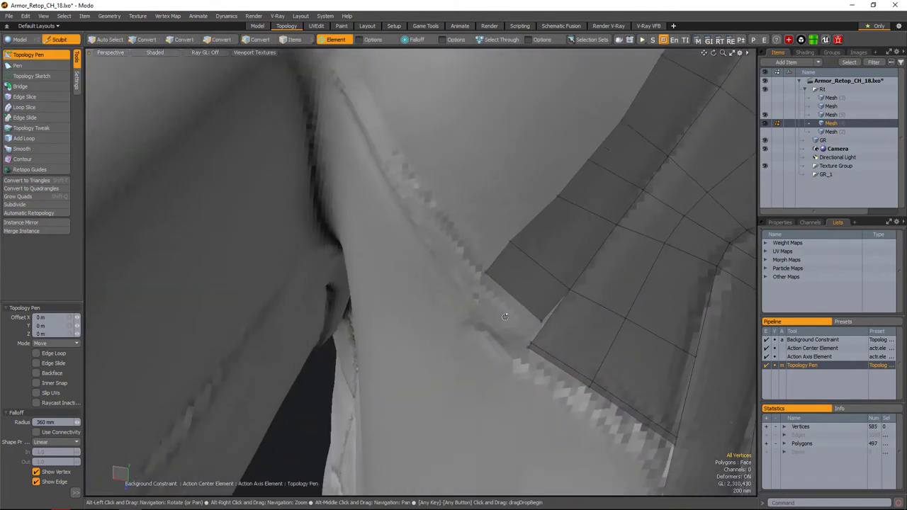
{"action": "left_click", "coordinate": [503, 306]}
{"action": "left_click_drag", "start_coordinate": [474, 280], "coordinate": [501, 299], "text": "alt"}
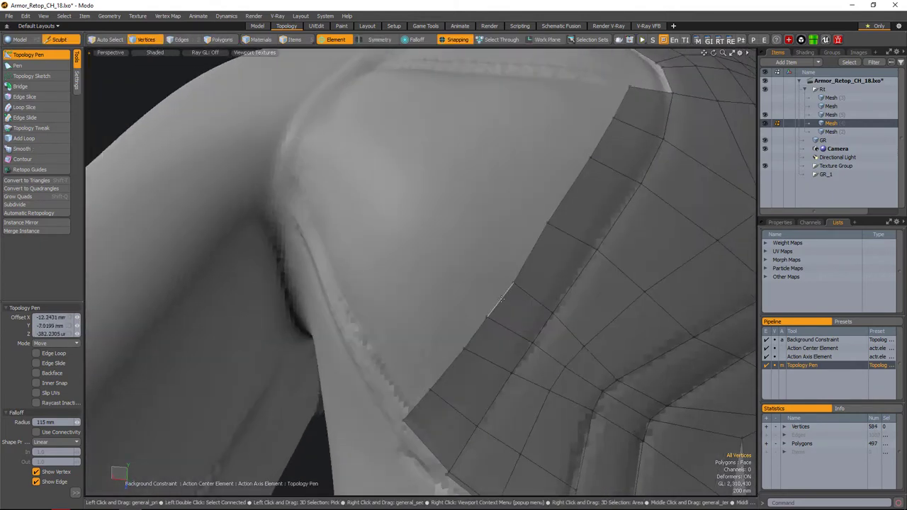
- Build the side panel's border strip up the armpit side and along its upper seam
{"action": "left_click_drag", "start_coordinate": [461, 347], "coordinate": [492, 343], "text": "alt"}
{"action": "mouse_move", "coordinate": [487, 263]}
{"action": "left_mouse_down", "text": "alt"}
{"action": "mouse_move", "coordinate": [492, 326]}
{"action": "mouse_move", "coordinate": [548, 257]}
{"action": "mouse_move", "coordinate": [458, 356]}
{"action": "mouse_move", "coordinate": [481, 327]}
{"action": "mouse_move", "coordinate": [480, 265]}
{"action": "mouse_move", "coordinate": [446, 269]}
{"action": "mouse_move", "coordinate": [426, 257]}
{"action": "mouse_move", "coordinate": [459, 264]}
{"action": "mouse_move", "coordinate": [490, 246]}
{"action": "mouse_move", "coordinate": [489, 257]}
{"action": "left_mouse_up", "text": "alt"}
{"action": "left_click_drag", "start_coordinate": [489, 256], "coordinate": [467, 308], "text": "shift"}
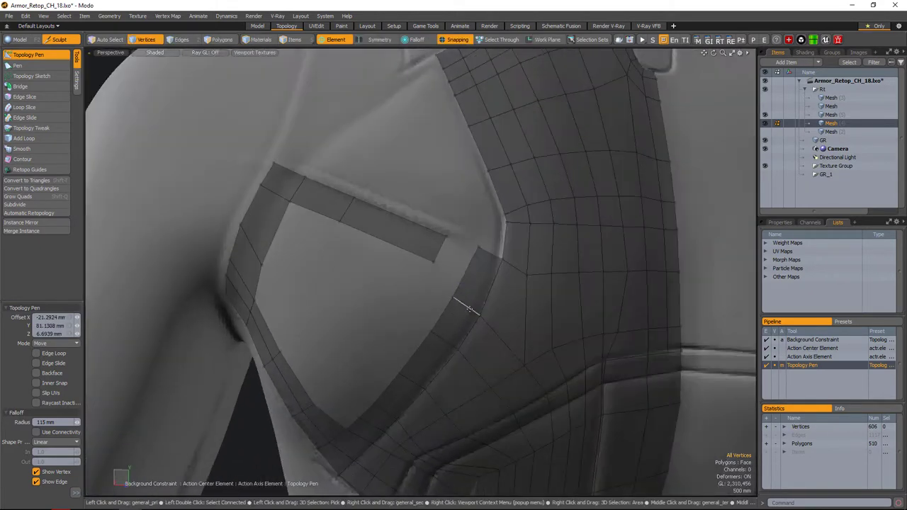
- Close the side panel's border loop at the back panel corner and widen the strip along the upper seam
{"action": "left_click_drag", "start_coordinate": [436, 255], "coordinate": [509, 254], "text": "alt"}
{"action": "left_click", "coordinate": [451, 235], "text": "shift"}
{"action": "left_click_drag", "start_coordinate": [523, 311], "coordinate": [447, 310], "text": "alt"}
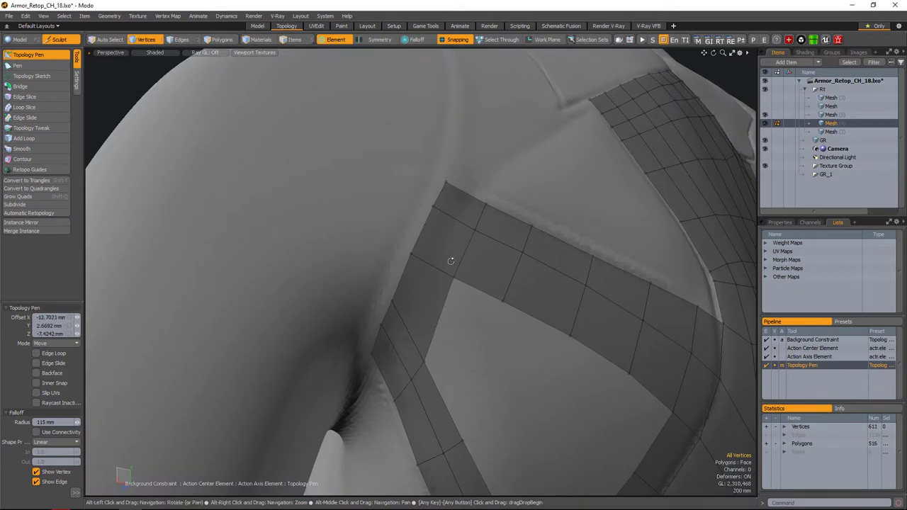
{"action": "scroll", "coordinate": [451, 261], "scroll_direction": "down", "scroll_amount": 3}
{"action": "left_click_drag", "start_coordinate": [472, 276], "coordinate": [444, 265], "text": "alt"}
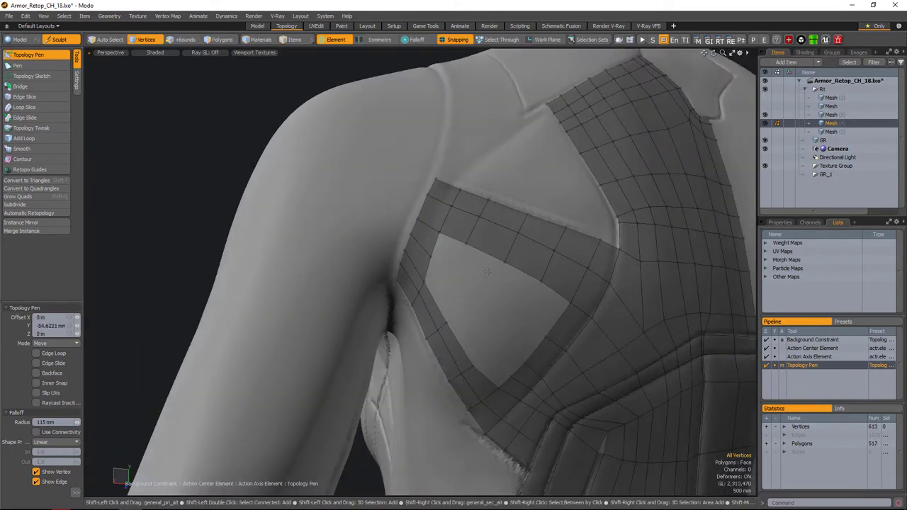
- Fill the interior of the side panel with rows of quads, leaving a small opening near the armhole
{"action": "left_click_drag", "start_coordinate": [520, 275], "coordinate": [464, 306], "text": "alt"}
{"action": "left_click", "coordinate": [463, 306]}
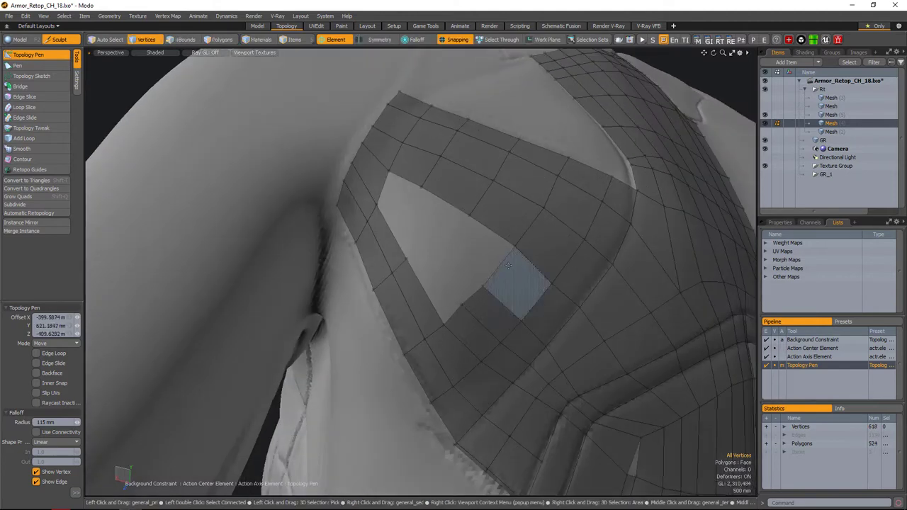
{"action": "left_click_drag", "start_coordinate": [464, 267], "coordinate": [473, 291], "text": "alt"}
{"action": "left_click", "coordinate": [475, 292], "text": "shift"}
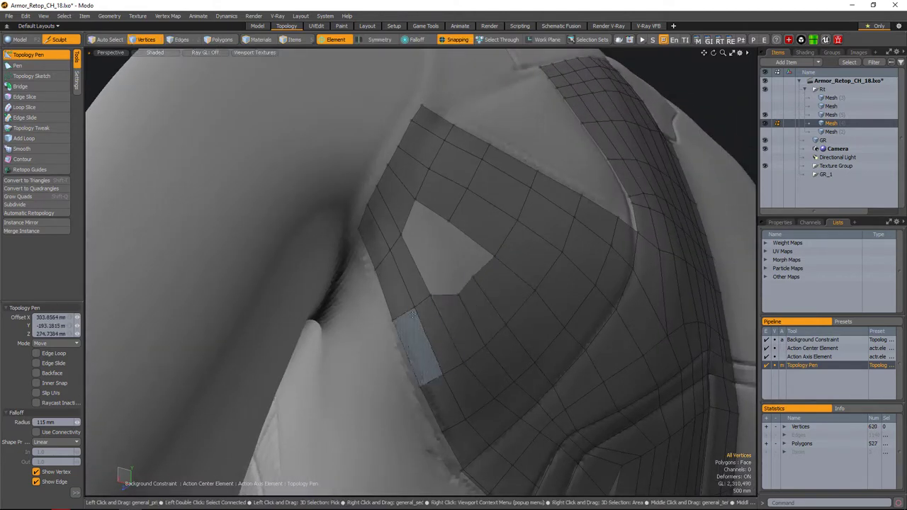
{"action": "left_click_drag", "start_coordinate": [426, 247], "coordinate": [511, 287], "text": "alt"}
{"action": "left_click", "coordinate": [415, 227]}
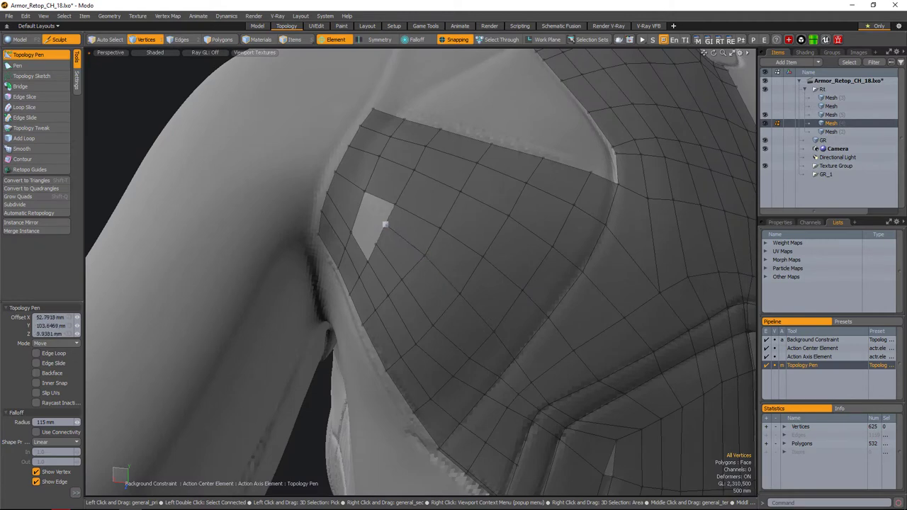
- Even out the vertices around the side panel's remaining opening and fill it with quads
{"action": "left_click_drag", "start_coordinate": [478, 314], "coordinate": [458, 316], "text": "alt"}
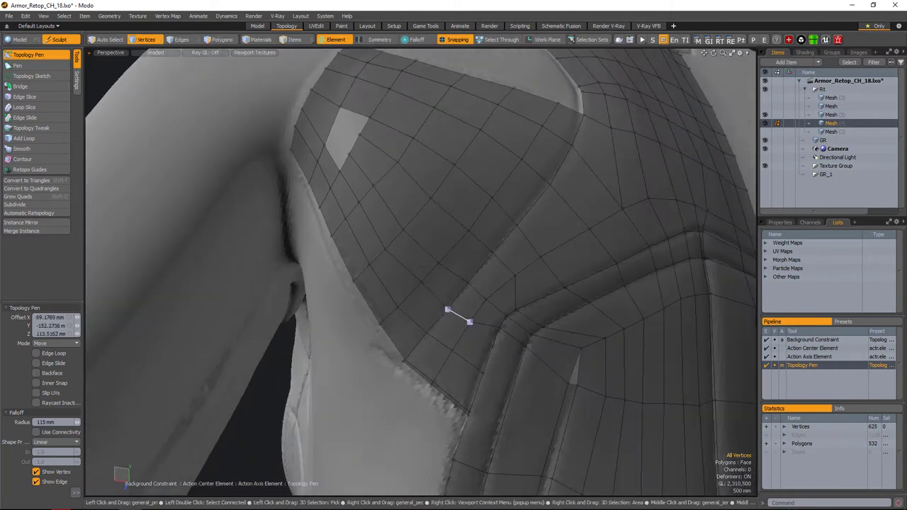
{"action": "left_click_drag", "start_coordinate": [413, 289], "coordinate": [495, 289], "text": "alt"}
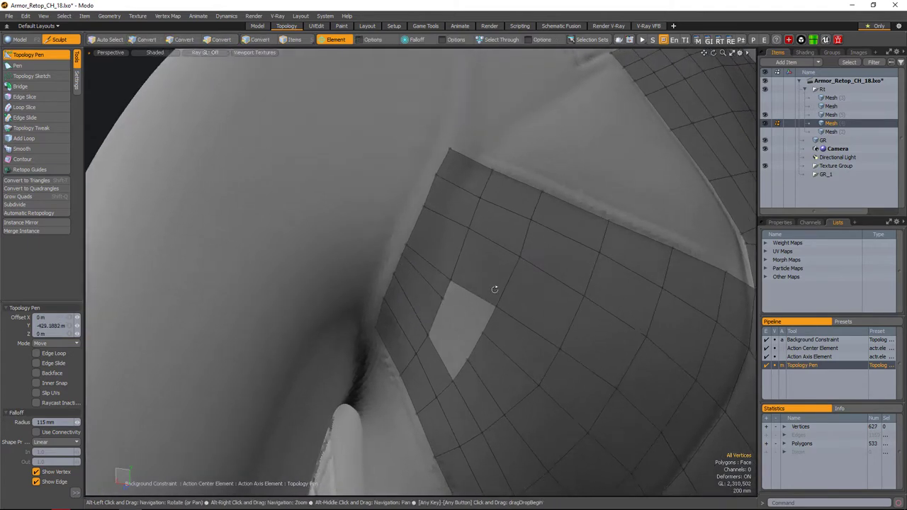
{"action": "left_click_drag", "start_coordinate": [562, 339], "coordinate": [457, 259], "text": "alt"}
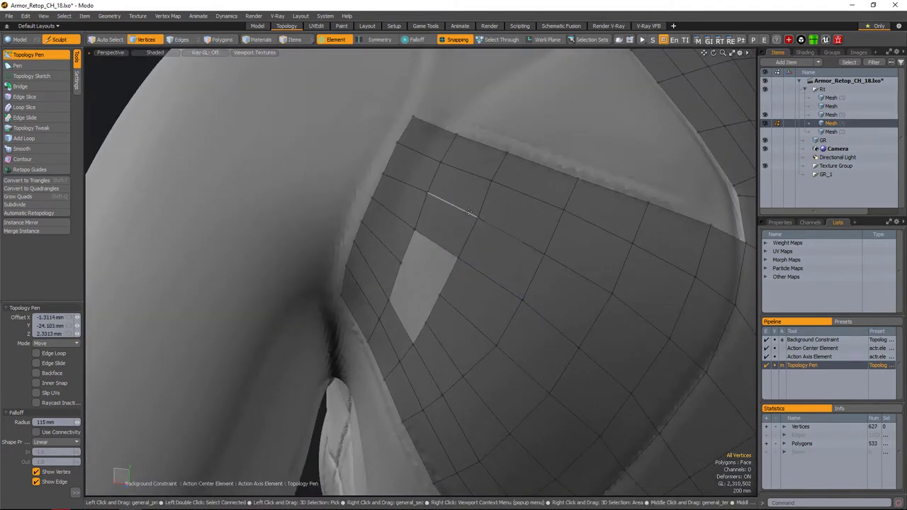
{"action": "left_click_drag", "start_coordinate": [469, 211], "coordinate": [483, 296], "text": "alt"}
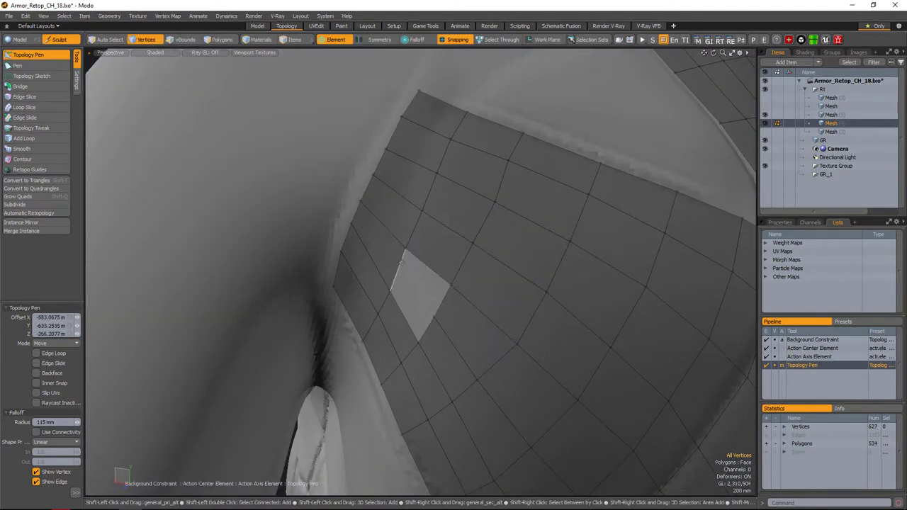
{"action": "left_click_drag", "start_coordinate": [450, 280], "coordinate": [468, 272], "text": "alt"}
- Move the edge beside the armhole and the edge near the side panel's lower corner to even out the grid
{"action": "key", "text": "space"}
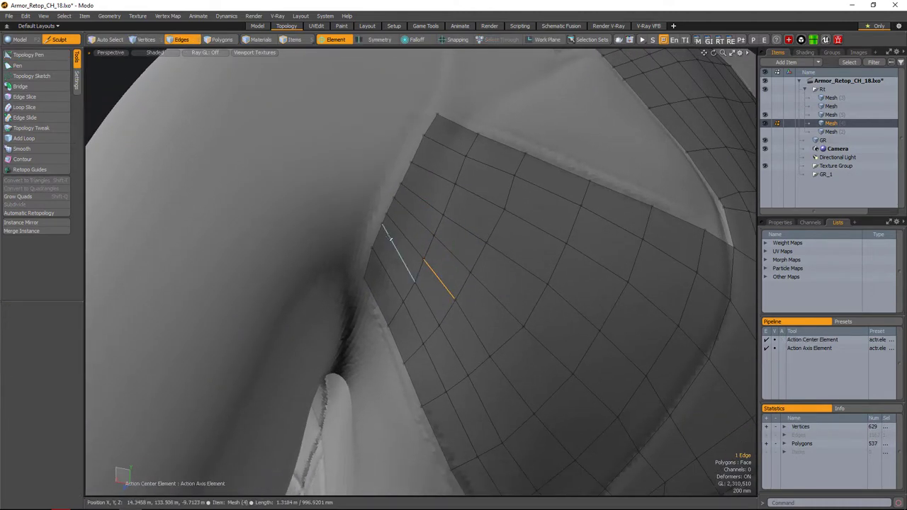
{"action": "left_click_drag", "start_coordinate": [390, 239], "coordinate": [523, 294], "text": "alt"}
{"action": "key", "text": "w"}
{"action": "key", "text": "space"}
{"action": "key", "text": "space"}
{"action": "left_click_drag", "start_coordinate": [463, 311], "coordinate": [429, 276], "text": "alt"}
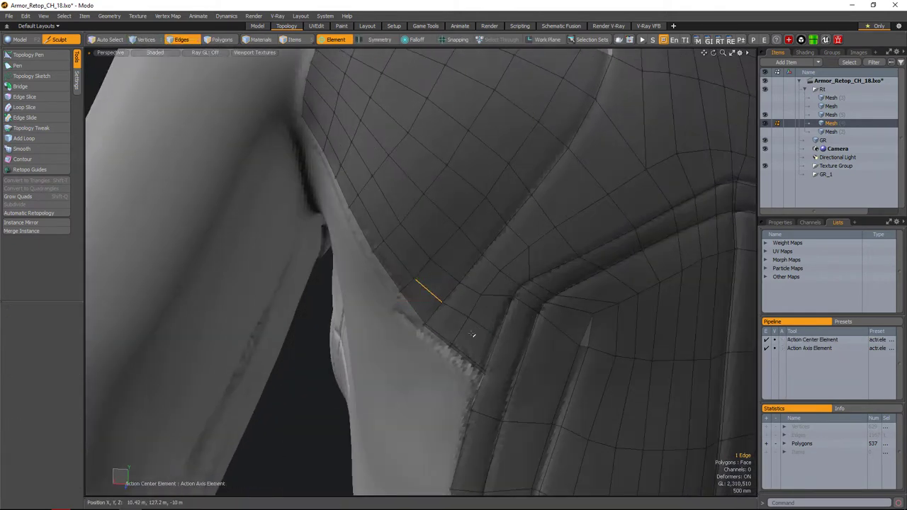
{"action": "key", "text": "w"}
{"action": "left_click_drag", "start_coordinate": [470, 351], "coordinate": [553, 234], "text": "alt"}
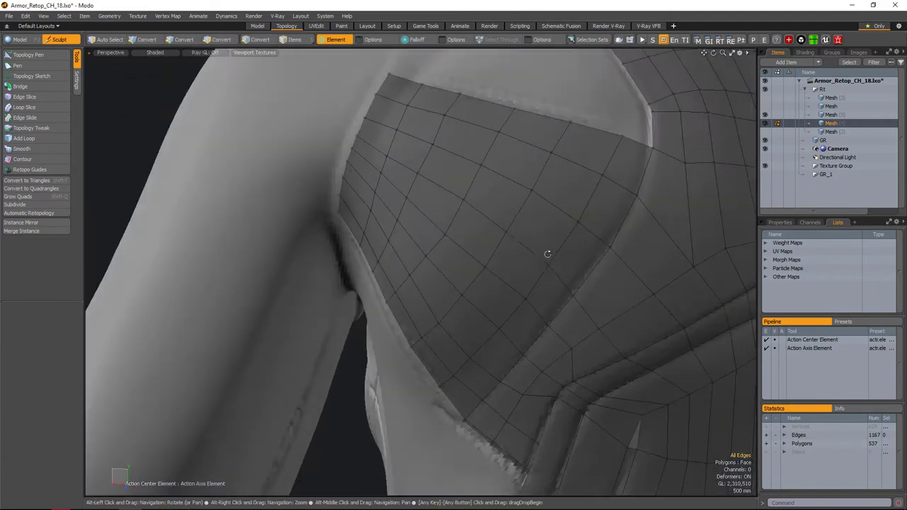
{"action": "left_click", "coordinate": [598, 277]}
{"action": "key", "text": "space"}
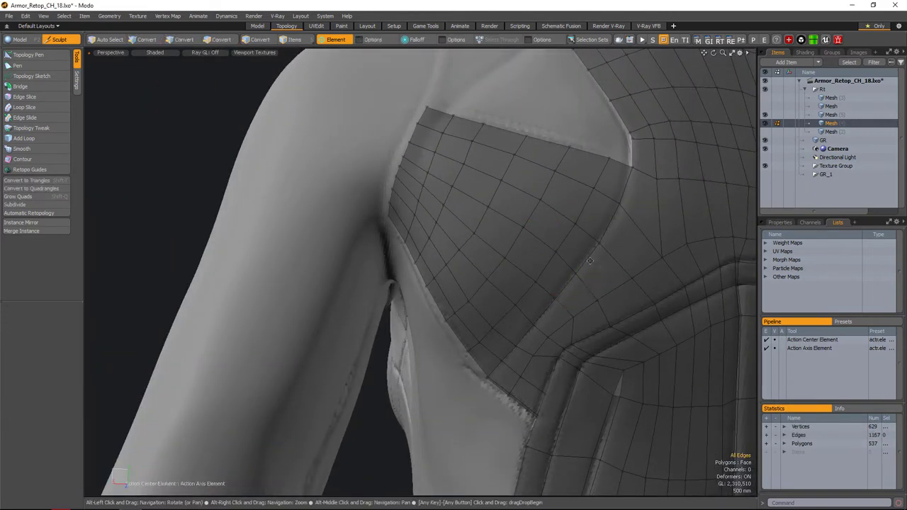
- Extrude a row of quads from the side panel's upper edge onto the triangular shoulder-blade panel with Topology Pen
{"action": "left_click_drag", "start_coordinate": [560, 306], "coordinate": [497, 307], "text": "alt"}
{"action": "key", "text": "shift+t"}
{"action": "left_click", "coordinate": [445, 316]}
{"action": "left_click_drag", "start_coordinate": [594, 380], "coordinate": [618, 328], "text": "alt"}
{"action": "left_click", "coordinate": [560, 303]}
{"action": "left_click_drag", "start_coordinate": [559, 303], "coordinate": [541, 237], "text": "alt"}
{"action": "left_click_drag", "start_coordinate": [525, 273], "coordinate": [549, 332], "text": "alt"}
{"action": "key", "text": "1"}
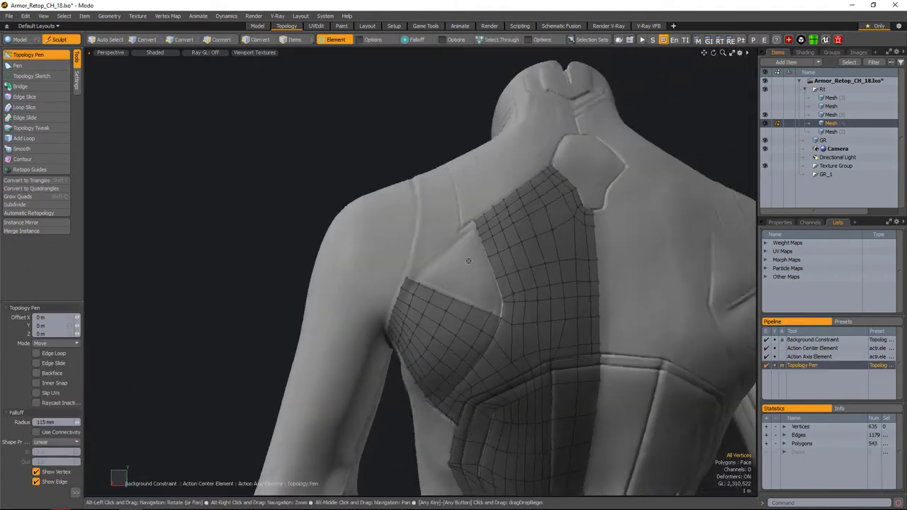
- Build a quad strip along the triangular panel's upper seam, linking the side panel to the back panel
{"action": "scroll", "coordinate": [554, 328], "scroll_direction": "up", "scroll_amount": 5}
{"action": "left_click_drag", "start_coordinate": [567, 293], "coordinate": [567, 326], "text": "alt"}
{"action": "mouse_move", "coordinate": [450, 290]}
{"action": "left_mouse_down", "text": "alt"}
{"action": "mouse_move", "coordinate": [482, 283]}
{"action": "mouse_move", "coordinate": [489, 263]}
{"action": "mouse_move", "coordinate": [491, 279]}
{"action": "mouse_move", "coordinate": [497, 254]}
{"action": "mouse_move", "coordinate": [425, 301]}
{"action": "mouse_move", "coordinate": [424, 347]}
{"action": "mouse_move", "coordinate": [502, 272]}
{"action": "left_mouse_up", "text": "alt"}
{"action": "key", "text": "space"}
{"action": "key", "text": "space"}
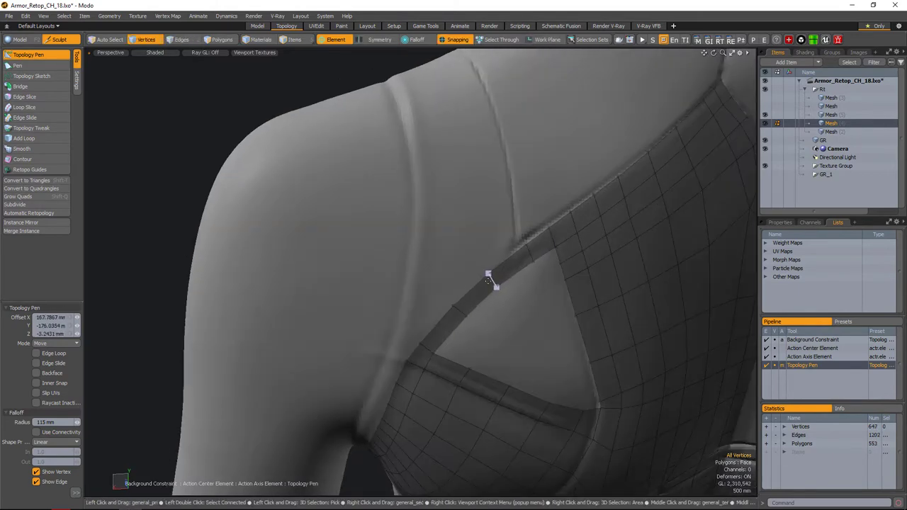
- Extend quad rows along the triangular shoulder-blade panel's lower edge and its seam with the back panel using Topology Pen
{"action": "scroll", "coordinate": [513, 322], "scroll_direction": "up", "scroll_amount": 2}
{"action": "left_click_drag", "start_coordinate": [513, 323], "coordinate": [381, 324], "text": "alt"}
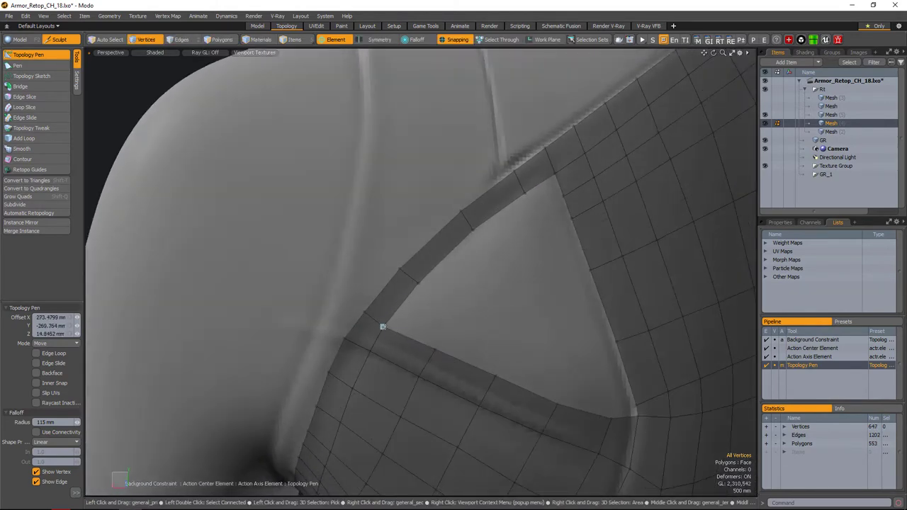
{"action": "scroll", "coordinate": [416, 298], "scroll_direction": "up", "scroll_amount": 2}
{"action": "left_click_drag", "start_coordinate": [416, 298], "coordinate": [551, 312], "text": "alt"}
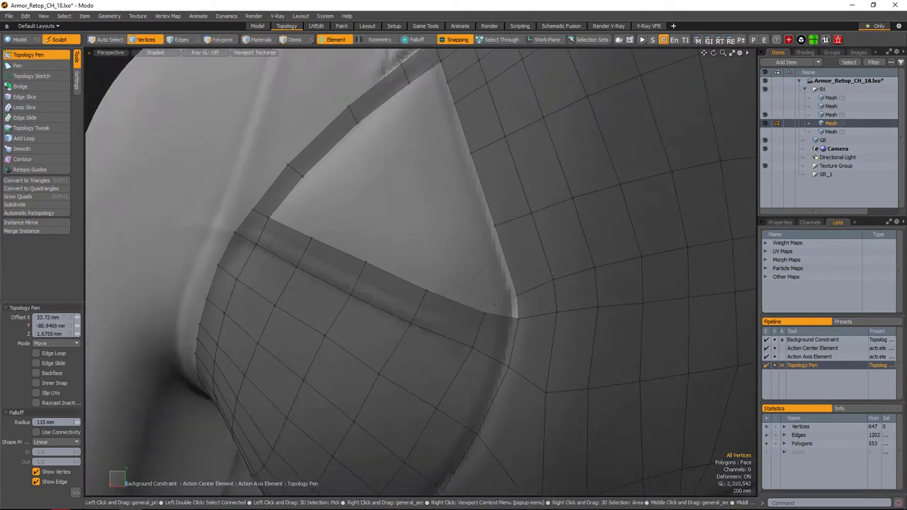
{"action": "left_click_drag", "start_coordinate": [494, 304], "coordinate": [461, 280]}
{"action": "left_click_drag", "start_coordinate": [460, 280], "coordinate": [393, 295], "text": "alt"}
{"action": "left_click_drag", "start_coordinate": [383, 252], "coordinate": [351, 234], "text": "alt"}
{"action": "left_click_drag", "start_coordinate": [496, 256], "coordinate": [518, 276], "text": "alt"}
{"action": "left_click", "coordinate": [525, 284]}
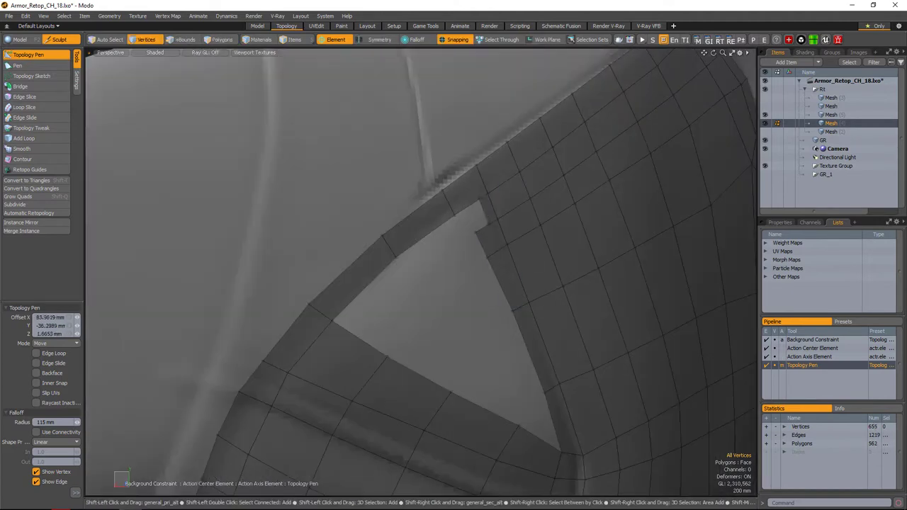
- Fill the remaining opening in the triangular shoulder-blade panel with quads
{"action": "left_click_drag", "start_coordinate": [479, 229], "coordinate": [486, 269], "text": "alt"}
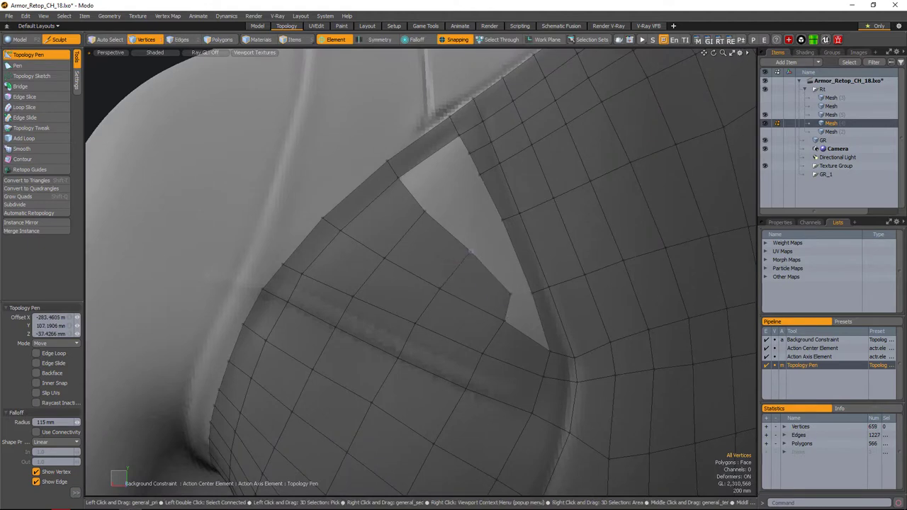
{"action": "scroll", "coordinate": [471, 252], "scroll_direction": "down", "scroll_amount": 10}
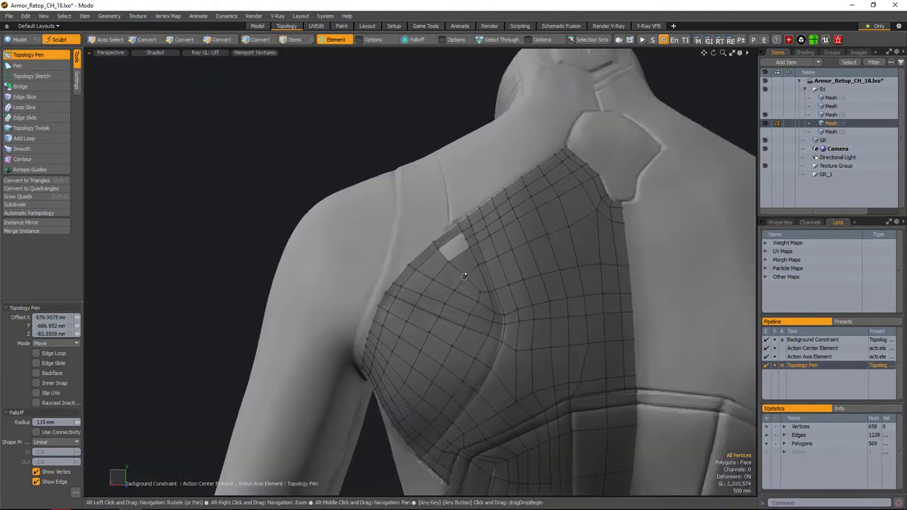
{"action": "left_click_drag", "start_coordinate": [464, 276], "coordinate": [497, 197], "text": "alt"}
{"action": "scroll", "coordinate": [445, 256], "scroll_direction": "up", "scroll_amount": 8}
{"action": "scroll", "coordinate": [445, 256], "scroll_direction": "down", "scroll_amount": 6}
- Adjust the rows of edges and vertices running across the back panel beside the triangular panel to even out the grid
{"action": "key", "text": "2"}
{"action": "double_click", "coordinate": [503, 233]}
{"action": "left_click_drag", "start_coordinate": [503, 234], "coordinate": [570, 211], "text": "alt"}
{"action": "key", "text": "w"}
{"action": "key", "text": "space"}
{"action": "key", "text": "w"}
{"action": "key", "text": "space"}
{"action": "key", "text": "1"}
{"action": "left_click", "coordinate": [570, 212]}
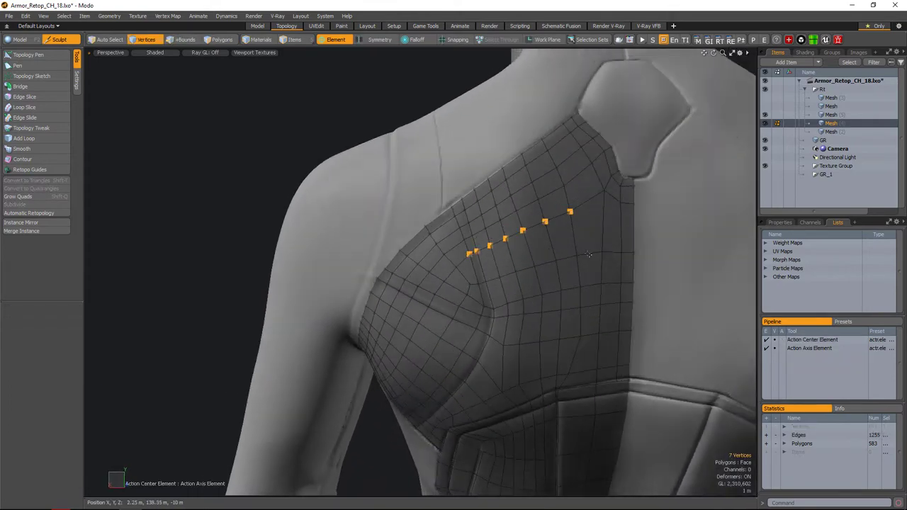
{"action": "key", "text": "w"}
{"action": "key", "text": "space"}
- Detach the polygons of the triangular shoulder-blade panel and of the side panel into separate pieces
{"action": "left_click_drag", "start_coordinate": [574, 245], "coordinate": [513, 199], "text": "alt"}
{"action": "key", "text": "3"}
{"action": "left_click", "coordinate": [512, 199]}
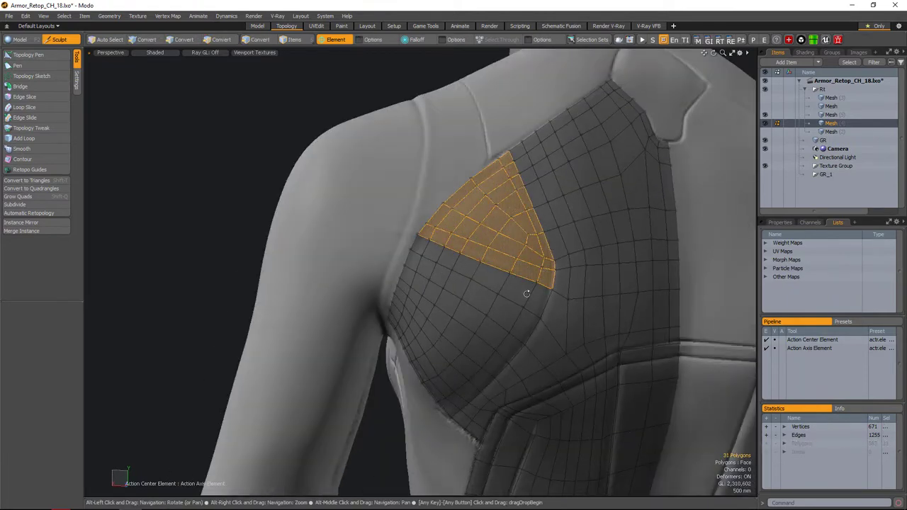
{"action": "left_click_drag", "start_coordinate": [527, 293], "coordinate": [352, 305], "text": "alt"}
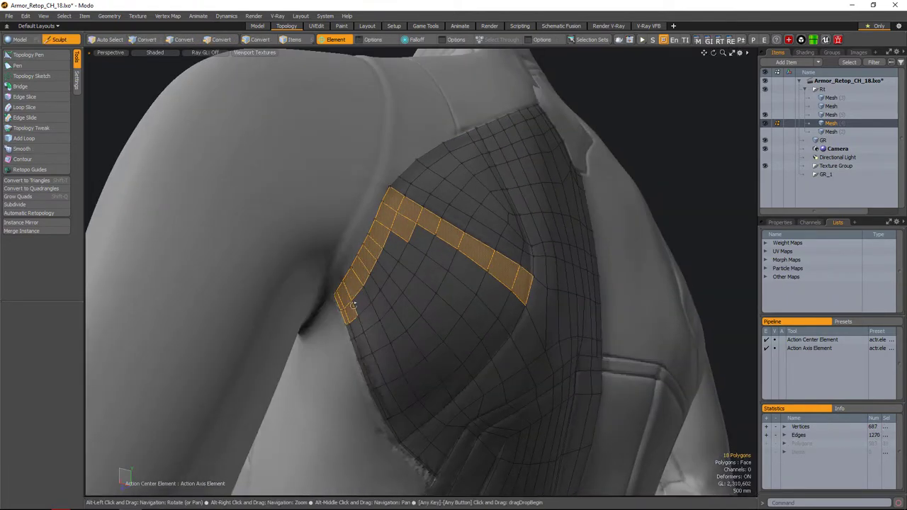
{"action": "left_click_drag", "start_coordinate": [505, 315], "coordinate": [481, 329], "text": "alt"}
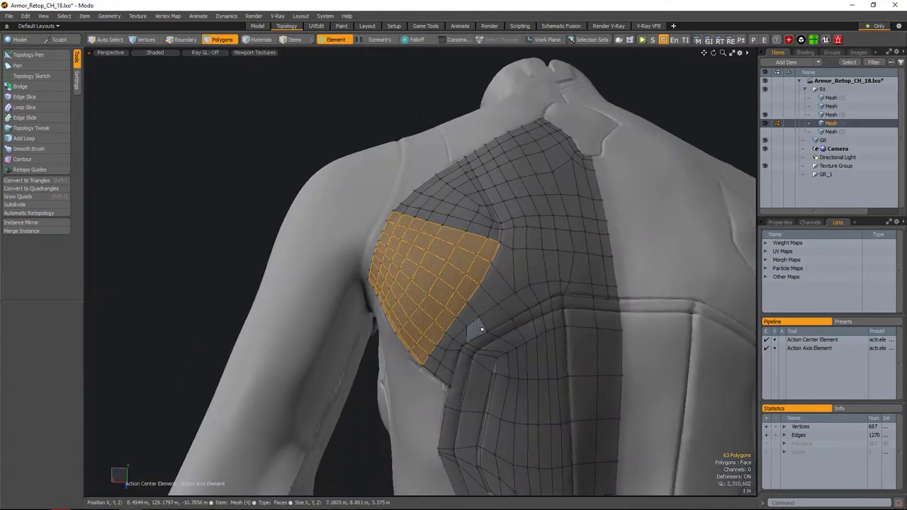
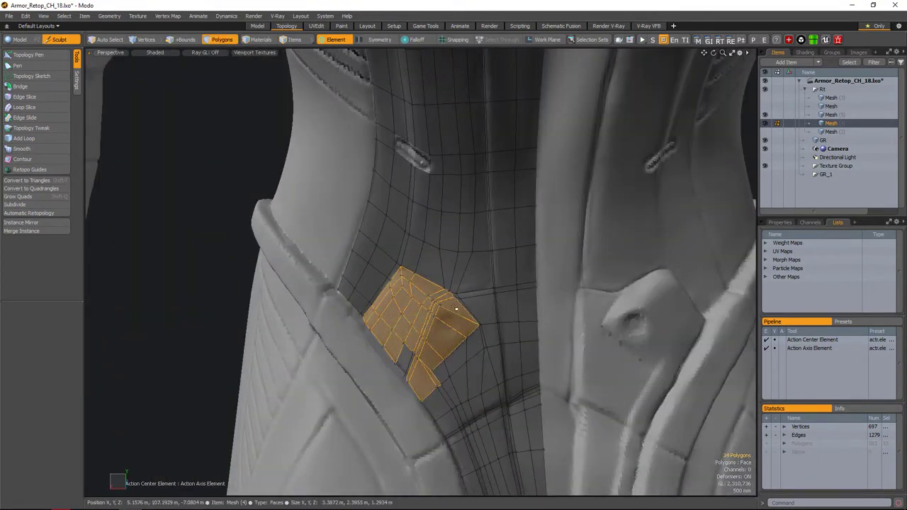
- Select the lower-back panel's polygons above the hip seam and detach them from the surrounding mesh
{"action": "left_click_drag", "start_coordinate": [429, 404], "coordinate": [452, 342], "text": "ctrl+alt"}
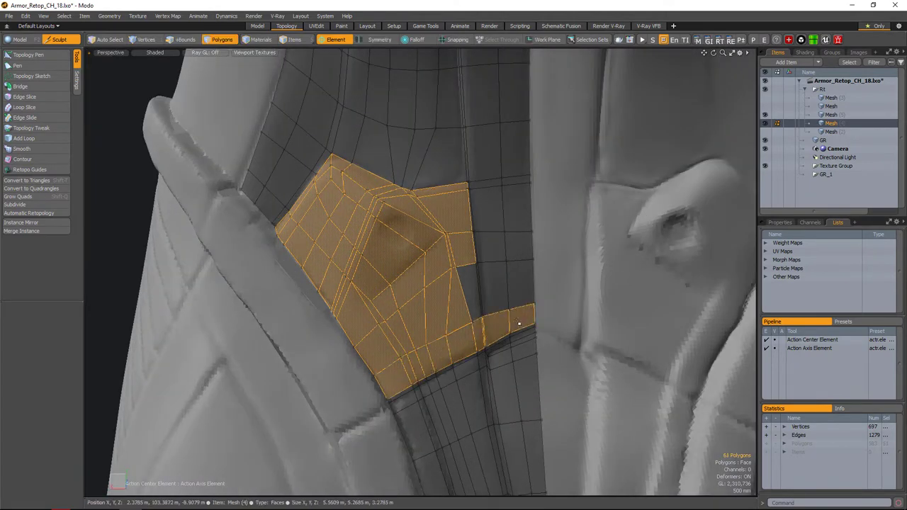
{"action": "left_click_drag", "start_coordinate": [473, 190], "coordinate": [467, 328], "text": "alt"}
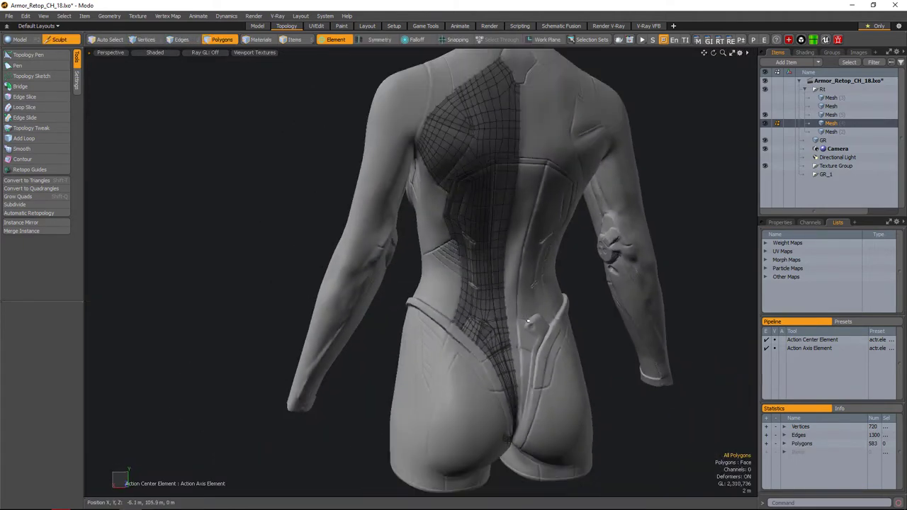
{"action": "scroll", "coordinate": [528, 322], "scroll_direction": "up", "scroll_amount": 5}
{"action": "scroll", "coordinate": [453, 298], "scroll_direction": "down", "scroll_amount": 5}
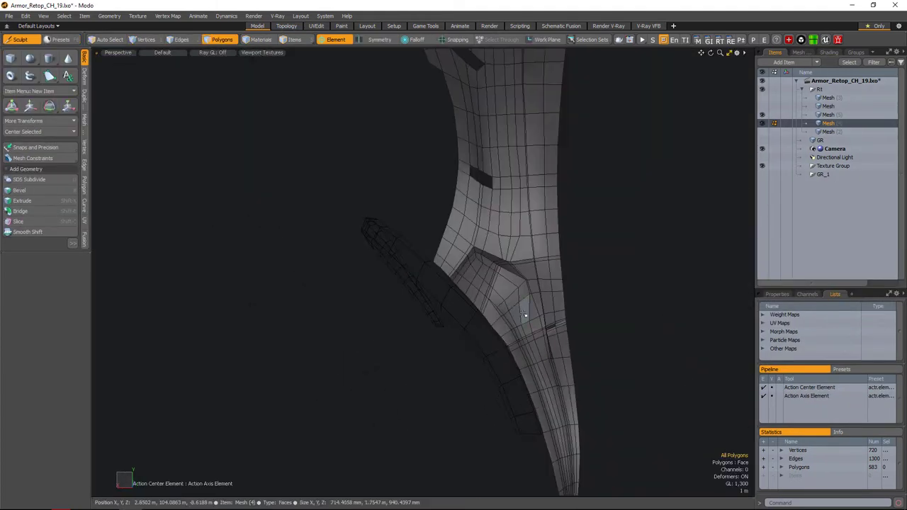
- Isolate the lower-back panel and adjust the polygons of its outer facet
{"action": "key", "text": "shift+a"}
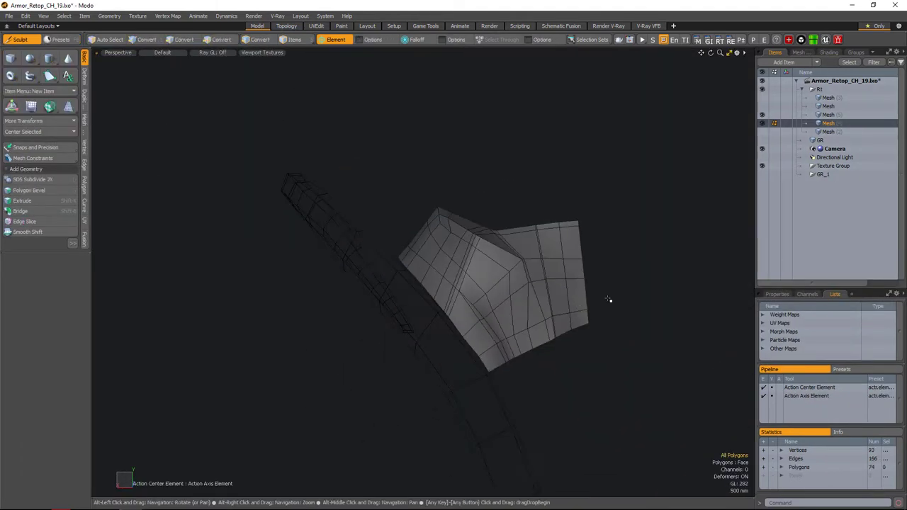
{"action": "left_click_drag", "start_coordinate": [619, 303], "coordinate": [586, 318], "text": "alt"}
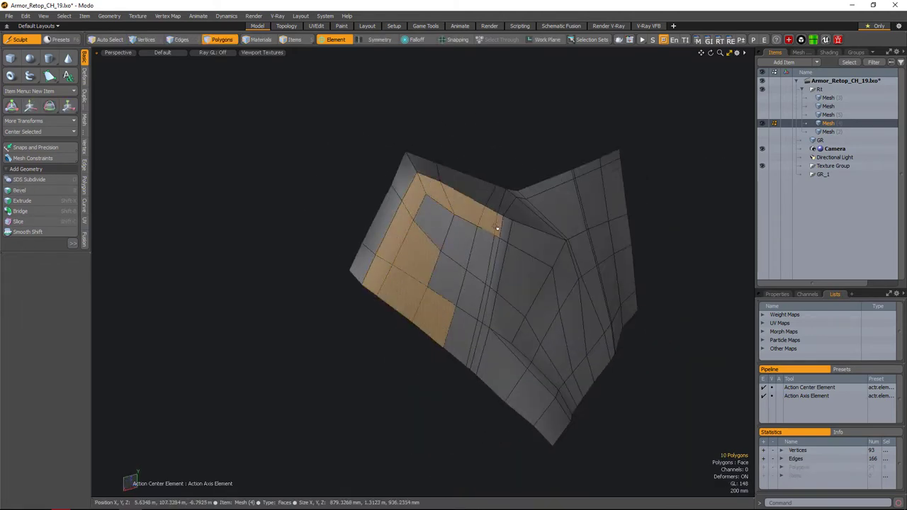
{"action": "left_click_drag", "start_coordinate": [447, 216], "coordinate": [512, 296], "text": "alt"}
{"action": "key", "text": "y"}
{"action": "key", "text": "2"}
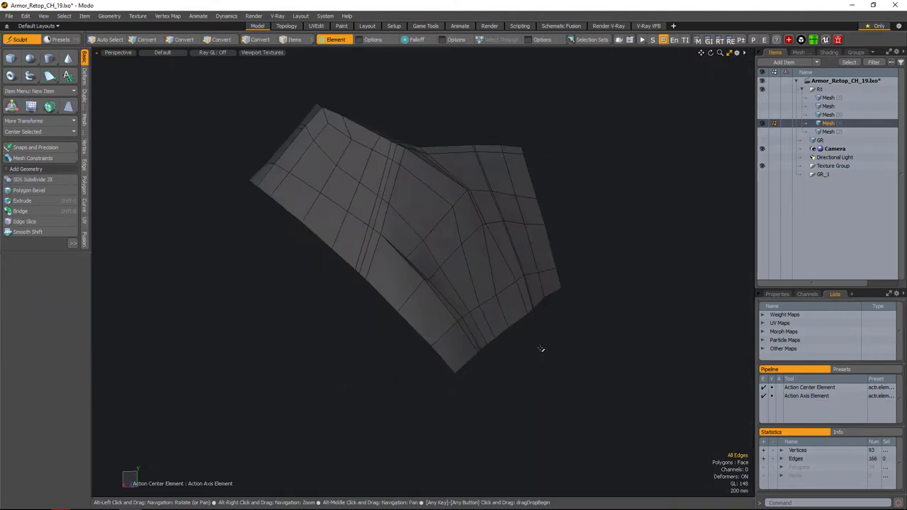
- Bring back the full mesh and reposition the edge on the outer rim of the lower-back panel's groove
{"action": "scroll", "coordinate": [529, 336], "scroll_direction": "up", "scroll_amount": 5}
{"action": "left_click_drag", "start_coordinate": [517, 323], "coordinate": [462, 358], "text": "alt"}
{"action": "key", "text": "y"}
{"action": "left_click", "coordinate": [511, 314]}
{"action": "left_click", "coordinate": [440, 319]}
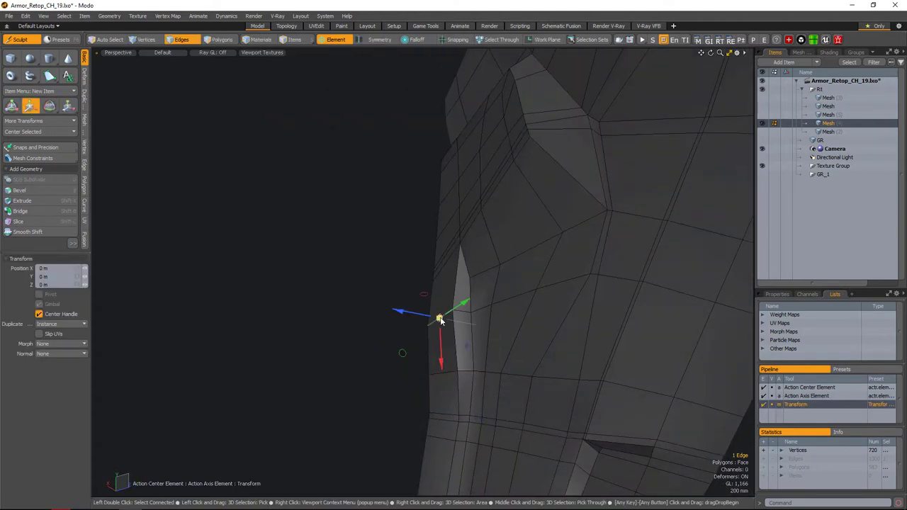
{"action": "left_click_drag", "start_coordinate": [439, 320], "coordinate": [500, 447], "text": "alt"}
- Select the vertices along the groove's outer rim and shift them in depth
{"action": "key", "text": "space"}
{"action": "key", "text": "1"}
{"action": "key", "text": "y"}
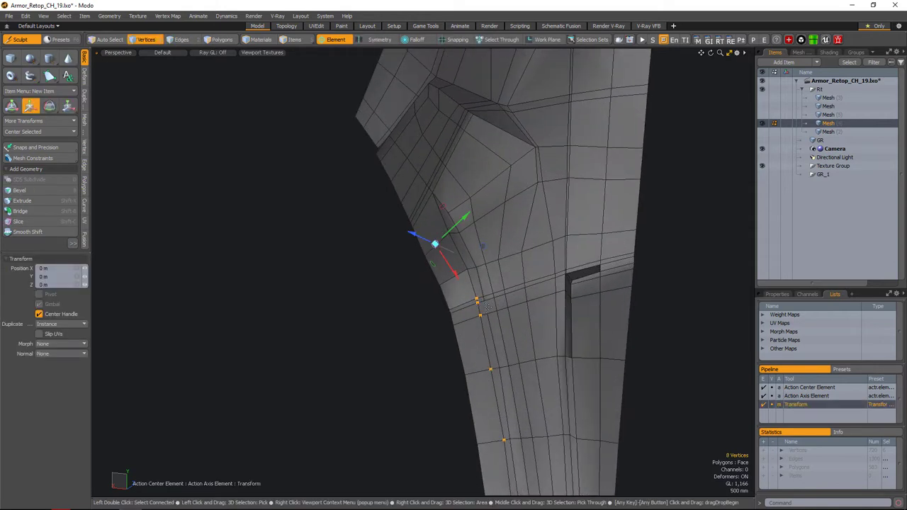
{"action": "left_click_drag", "start_coordinate": [454, 283], "coordinate": [461, 333], "text": "alt"}
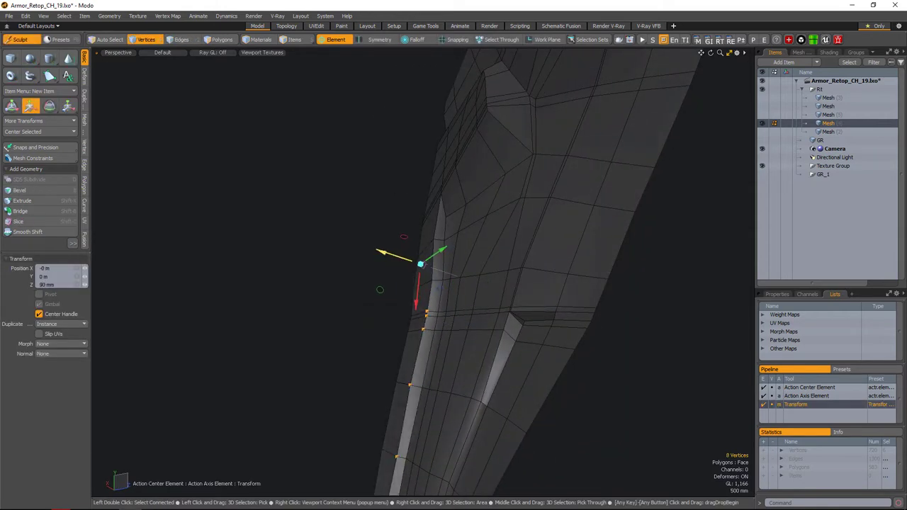
{"action": "left_click_drag", "start_coordinate": [426, 305], "coordinate": [433, 317], "text": "alt"}
- Select and reposition the vertices where the groove crosses the horizontal seam
{"action": "key", "text": "space"}
{"action": "right_click_drag", "start_coordinate": [466, 334], "coordinate": [465, 335]}
{"action": "scroll", "coordinate": [452, 319], "scroll_direction": "up", "scroll_amount": 2}
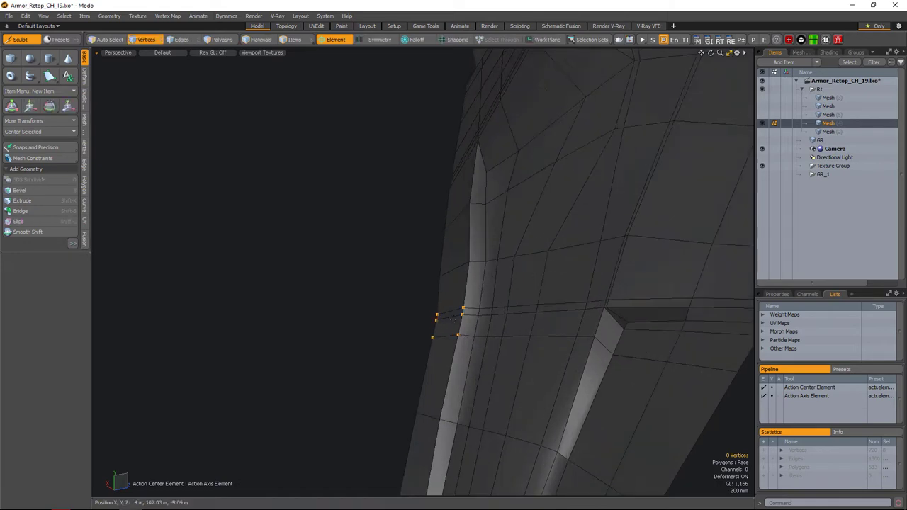
{"action": "key", "text": "space"}
{"action": "left_click_drag", "start_coordinate": [446, 326], "coordinate": [485, 277], "text": "alt"}
{"action": "key", "text": "2"}
{"action": "key", "text": "w"}
{"action": "key", "text": "1"}
{"action": "key", "text": "space"}
{"action": "key", "text": "space"}
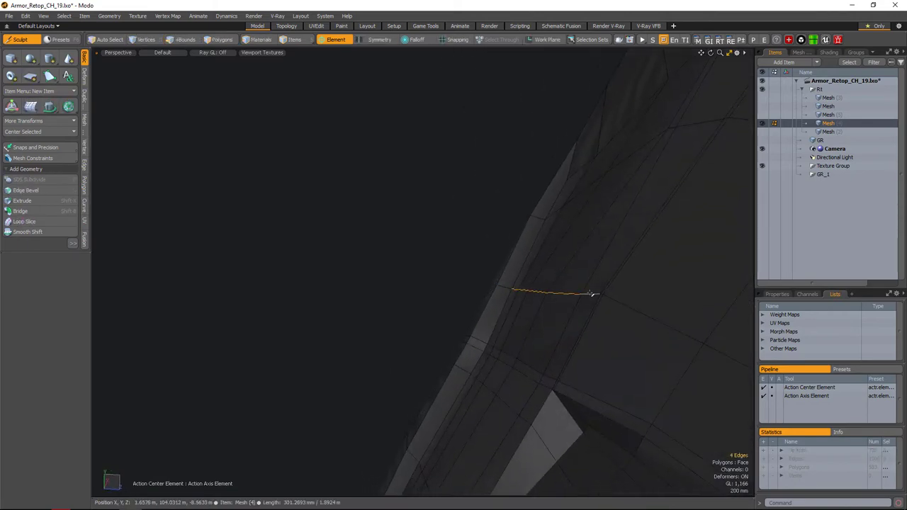
- Adjust the lower facet and the vertices along its groove, checking the shape as a subdivision surface
{"action": "left_click_drag", "start_coordinate": [592, 293], "coordinate": [548, 300], "text": "alt"}
{"action": "key", "text": "shift+c"}
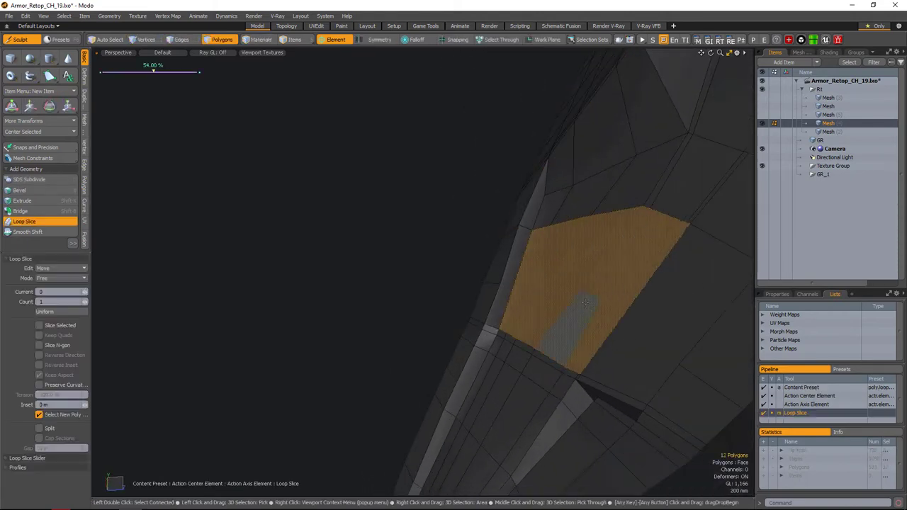
{"action": "scroll", "coordinate": [549, 300], "scroll_direction": "up", "scroll_amount": 3}
{"action": "key", "text": "1"}
{"action": "left_click", "coordinate": [484, 186]}
{"action": "left_click", "coordinate": [481, 253]}
{"action": "left_click_drag", "start_coordinate": [481, 253], "coordinate": [522, 359], "text": "alt"}
{"action": "key", "text": "space"}
{"action": "key", "text": "Tab"}
{"action": "key", "text": "Tab"}
{"action": "scroll", "coordinate": [522, 359], "scroll_direction": "down", "scroll_amount": 5}
- Cut a supporting edge with Edge Slice from the panel's outer border across the groove and along the facet's lower ridge
{"action": "key", "text": "1"}
{"action": "scroll", "coordinate": [506, 304], "scroll_direction": "up", "scroll_amount": 6}
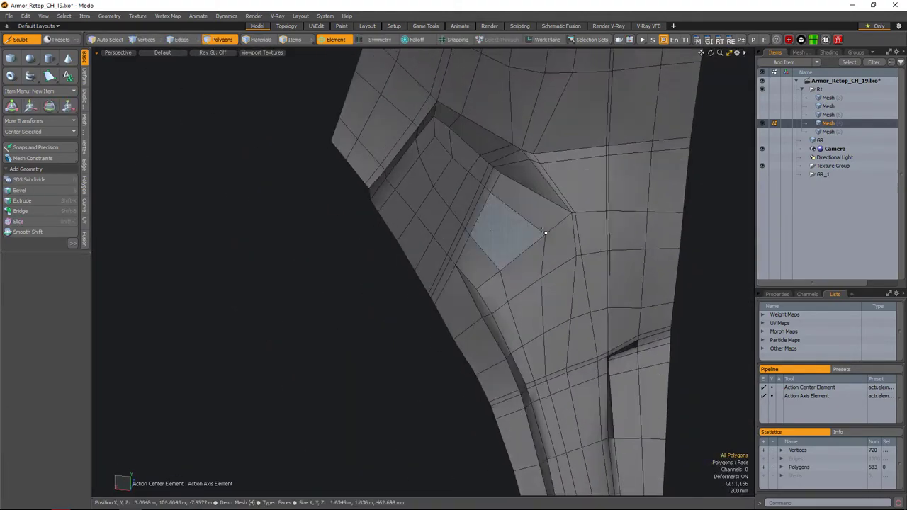
{"action": "key", "text": "shift+c"}
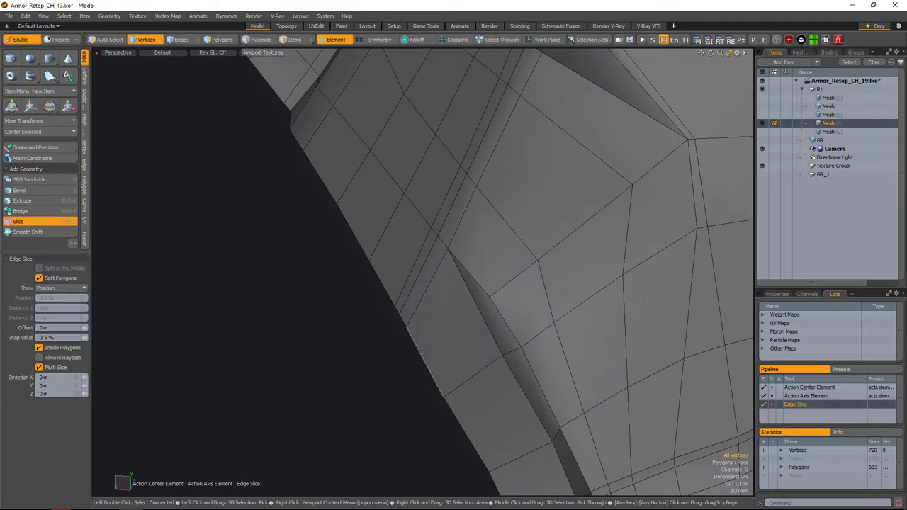
{"action": "left_click_drag", "start_coordinate": [410, 351], "coordinate": [456, 341], "text": "alt"}
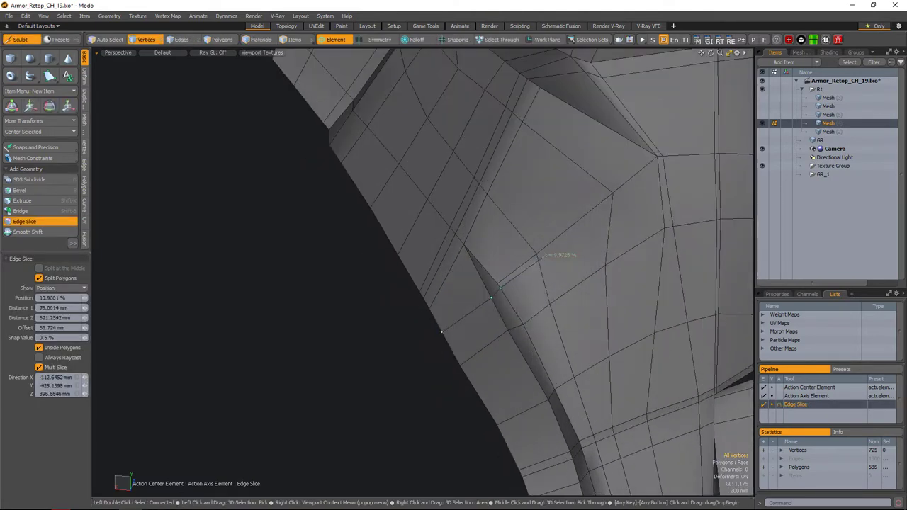
{"action": "left_click_drag", "start_coordinate": [538, 256], "coordinate": [550, 277], "text": "alt"}
{"action": "left_click", "coordinate": [663, 331]}
- Continue the supporting edge slice along the raised facets' upper and outer borders
{"action": "left_click_drag", "start_coordinate": [664, 331], "coordinate": [528, 277], "text": "alt"}
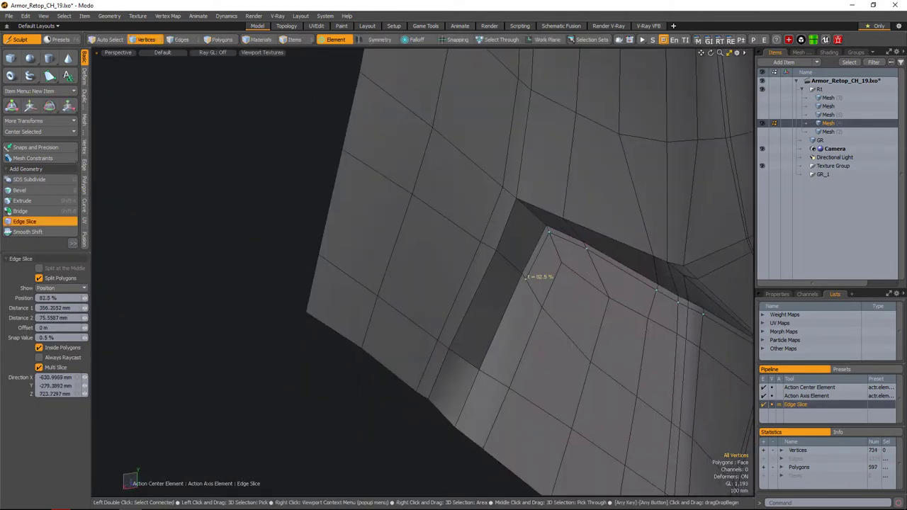
{"action": "left_click", "coordinate": [491, 348]}
{"action": "scroll", "coordinate": [470, 338], "scroll_direction": "up", "scroll_amount": 3}
{"action": "key", "text": "space"}
- Remove the extra edge at the raised facet's inner corner
{"action": "scroll", "coordinate": [408, 280], "scroll_direction": "down", "scroll_amount": 5}
{"action": "scroll", "coordinate": [455, 316], "scroll_direction": "up", "scroll_amount": 10}
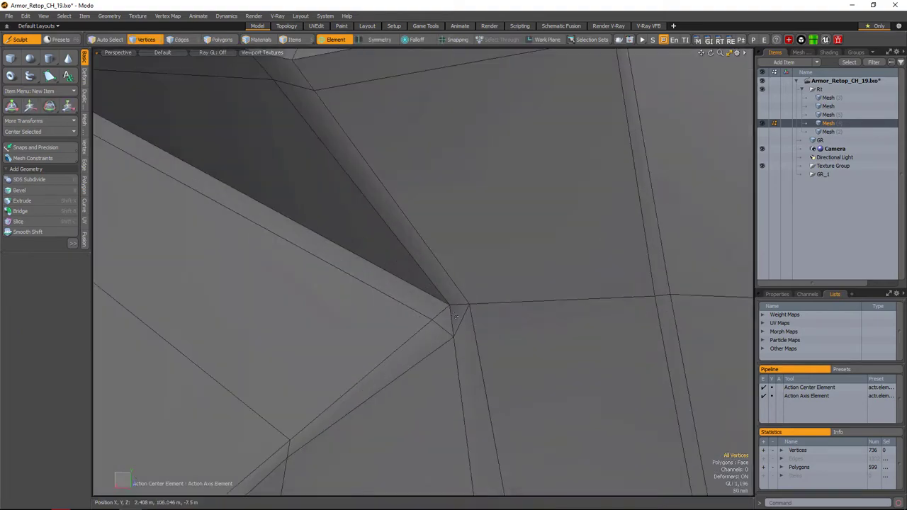
{"action": "scroll", "coordinate": [513, 331], "scroll_direction": "down", "scroll_amount": 6}
{"action": "left_click_drag", "start_coordinate": [513, 331], "coordinate": [471, 283], "text": "alt"}
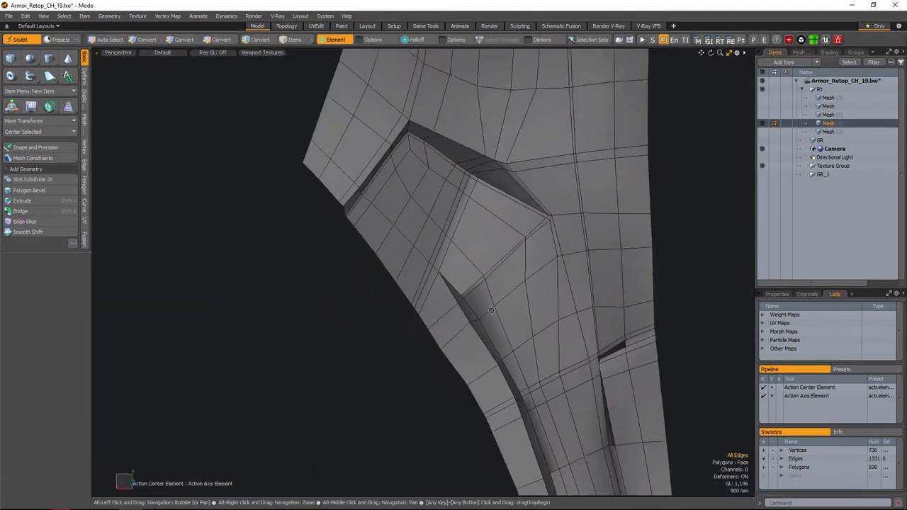
- Add an edge loop along the groove beside the lower facet with Loop Slice
{"action": "key", "text": "3"}
{"action": "key", "text": "alt+c"}
{"action": "scroll", "coordinate": [471, 283], "scroll_direction": "up", "scroll_amount": 3}
{"action": "left_click", "coordinate": [470, 283]}
{"action": "left_click_drag", "start_coordinate": [526, 274], "coordinate": [529, 328], "text": "alt"}
- Adjust the vertices of the edge row crossing the groove
{"action": "key", "text": "1"}
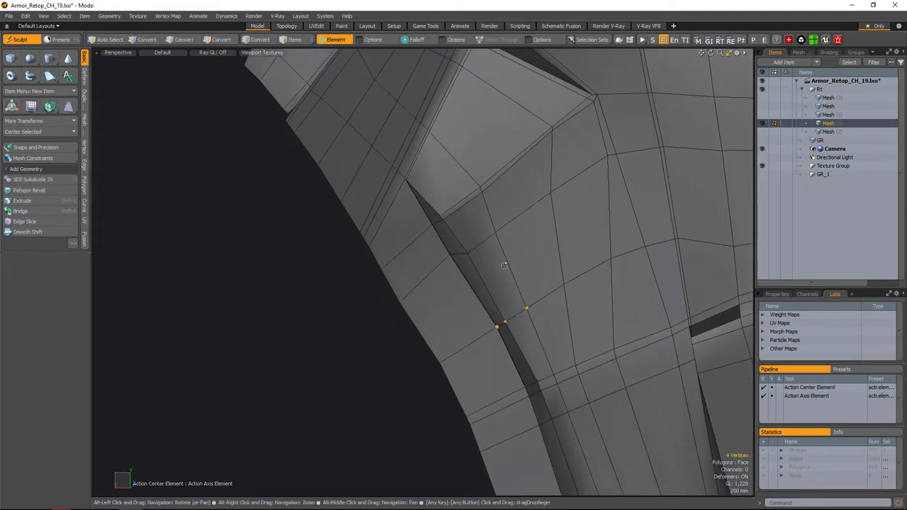
{"action": "left_click_drag", "start_coordinate": [504, 266], "coordinate": [468, 245], "text": "alt"}
{"action": "left_click_drag", "start_coordinate": [531, 278], "coordinate": [437, 244], "text": "alt"}
- Select all polygons of the five-sided facet beside the groove and flatten them by scaling
{"action": "key", "text": "3"}
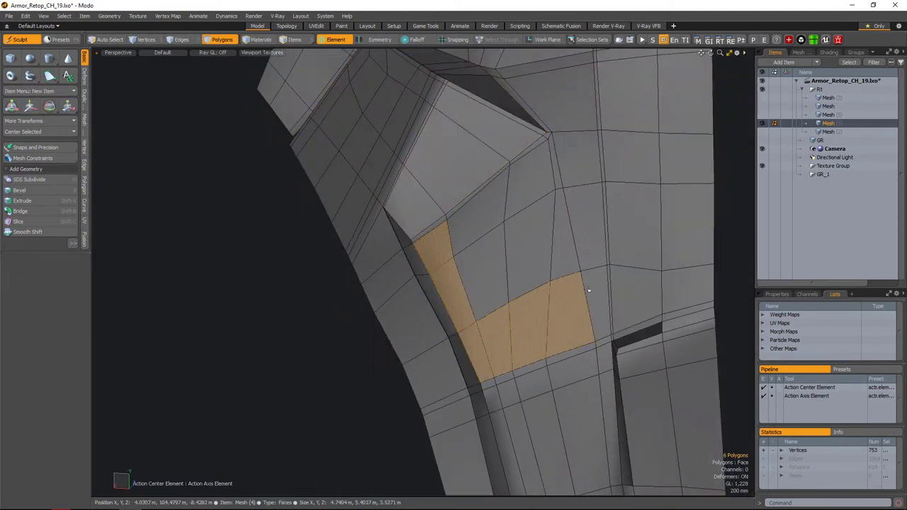
{"action": "key", "text": "shift+Up"}
{"action": "left_click_drag", "start_coordinate": [588, 290], "coordinate": [486, 260], "text": "alt"}
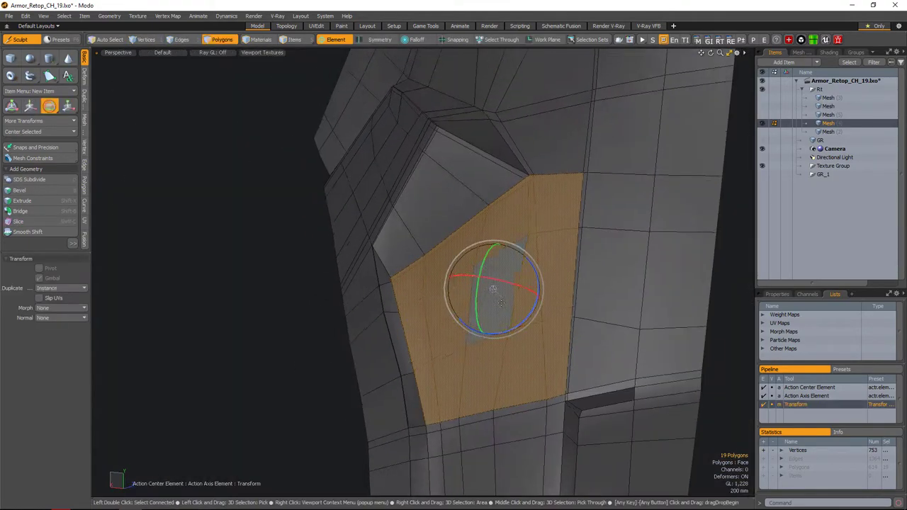
{"action": "key", "text": "r"}
{"action": "left_click_drag", "start_coordinate": [501, 302], "coordinate": [466, 322], "text": "alt"}
{"action": "key", "text": "Return"}
- Move and rotate the five-sided facet to align it with the surrounding panel surface
{"action": "key", "text": "w"}
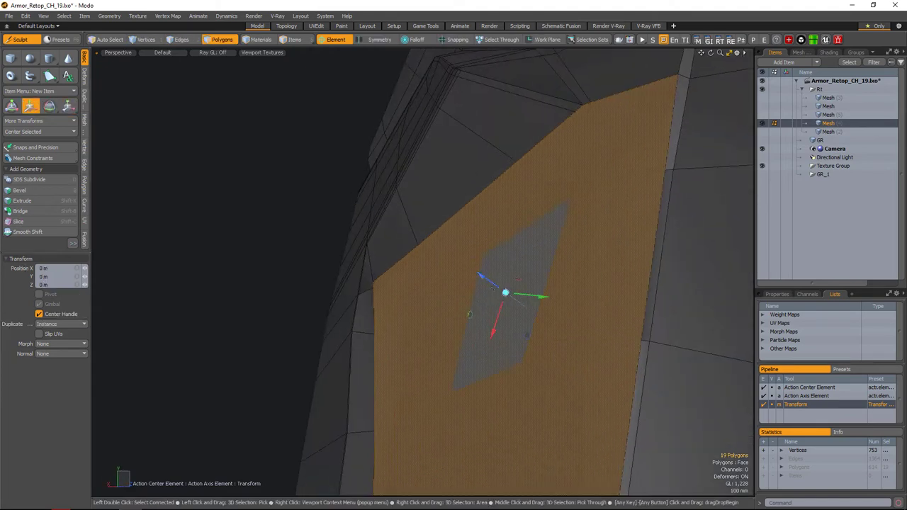
{"action": "left_click_drag", "start_coordinate": [507, 293], "coordinate": [385, 344], "text": "alt"}
{"action": "key", "text": "y"}
{"action": "left_click_drag", "start_coordinate": [488, 328], "coordinate": [467, 248], "text": "alt"}
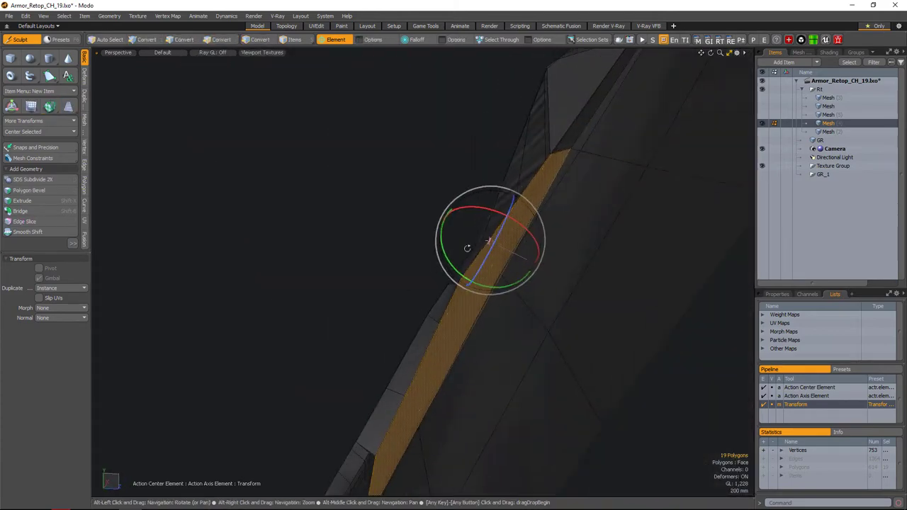
{"action": "left_click_drag", "start_coordinate": [541, 179], "coordinate": [541, 245], "text": "alt"}
{"action": "left_click_drag", "start_coordinate": [538, 298], "coordinate": [474, 281], "text": "alt"}
- Remove an extra edge loop beside the groove below the five-sided facet and preview the subdivided surface
{"action": "key", "text": "Tab"}
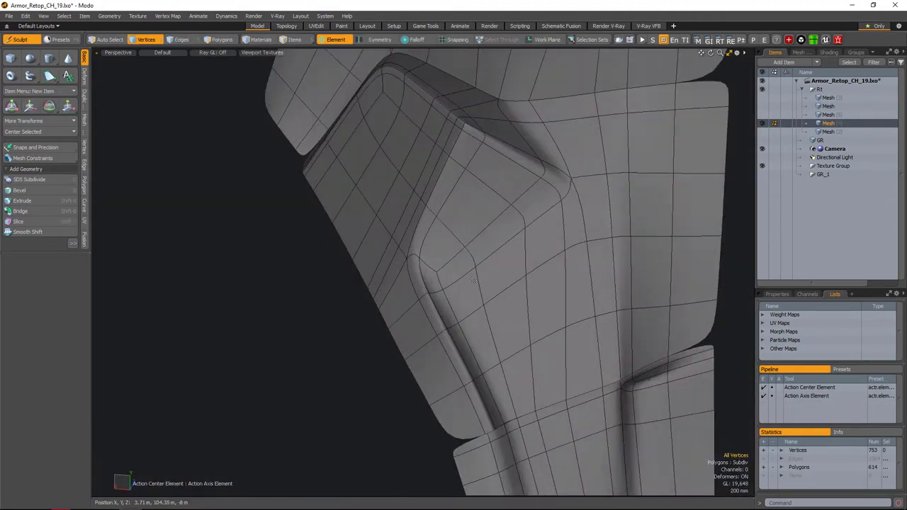
{"action": "key", "text": "Tab"}
{"action": "right_click_drag", "start_coordinate": [457, 280], "coordinate": [479, 314]}
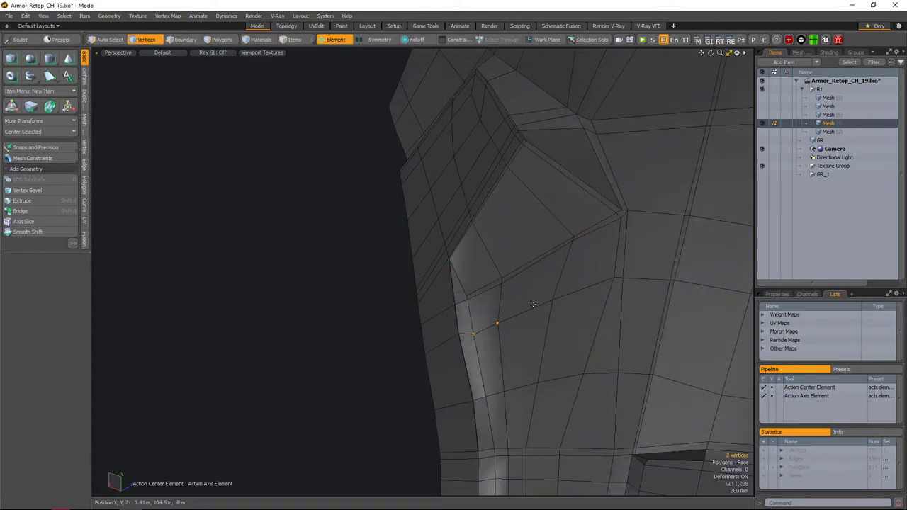
{"action": "left_click_drag", "start_coordinate": [519, 287], "coordinate": [475, 295], "text": "alt"}
{"action": "key", "text": "Tab"}
{"action": "key", "text": "2"}
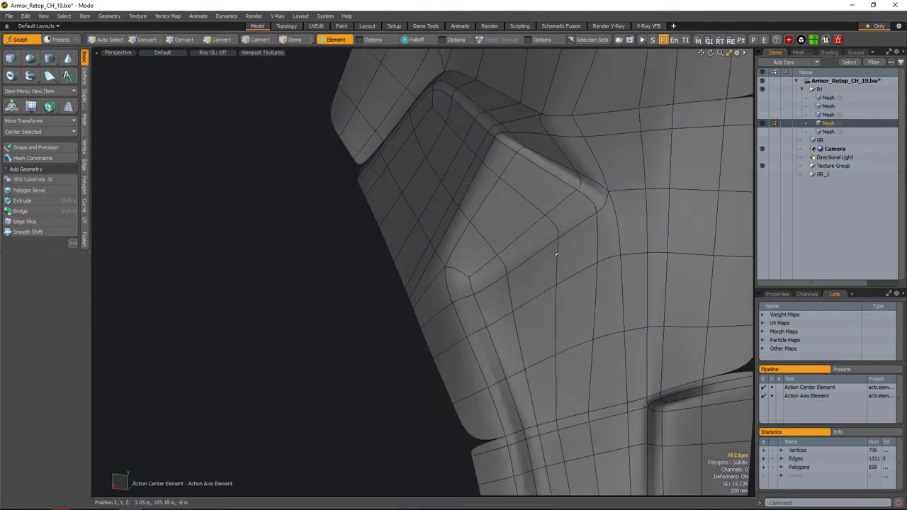
- Move the four vertices on the lower edge of the five-sided facet to refine its border with the groove
{"action": "key", "text": "Tab"}
{"action": "key", "text": "w"}
{"action": "left_click_drag", "start_coordinate": [524, 310], "coordinate": [511, 284], "text": "alt"}
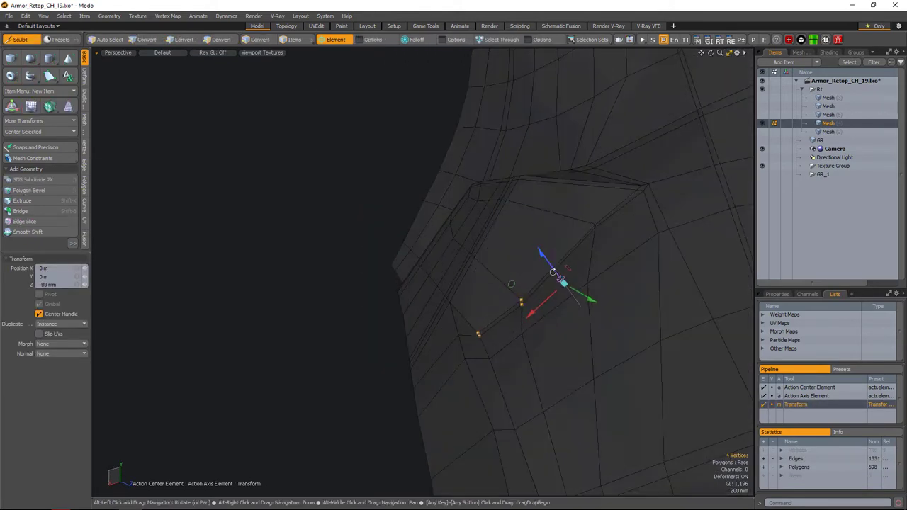
{"action": "left_click_drag", "start_coordinate": [551, 228], "coordinate": [480, 310], "text": "alt"}
{"action": "key", "text": "q"}
- Select the vertex row just below the facet and the vertices along the groove's outer edge, and reposition them
{"action": "right_click_drag", "start_coordinate": [434, 316], "coordinate": [486, 345]}
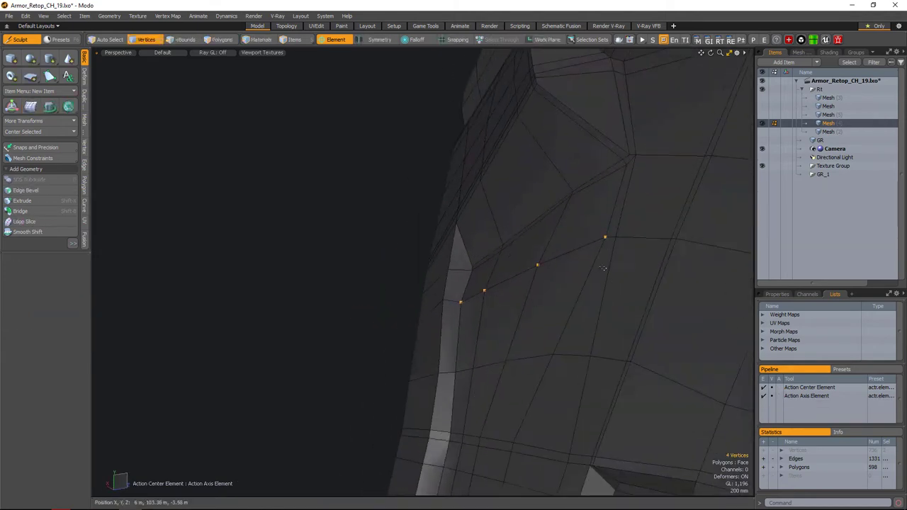
{"action": "left_click_drag", "start_coordinate": [603, 268], "coordinate": [606, 252], "text": "alt"}
{"action": "left_click_drag", "start_coordinate": [504, 329], "coordinate": [560, 301], "text": "alt"}
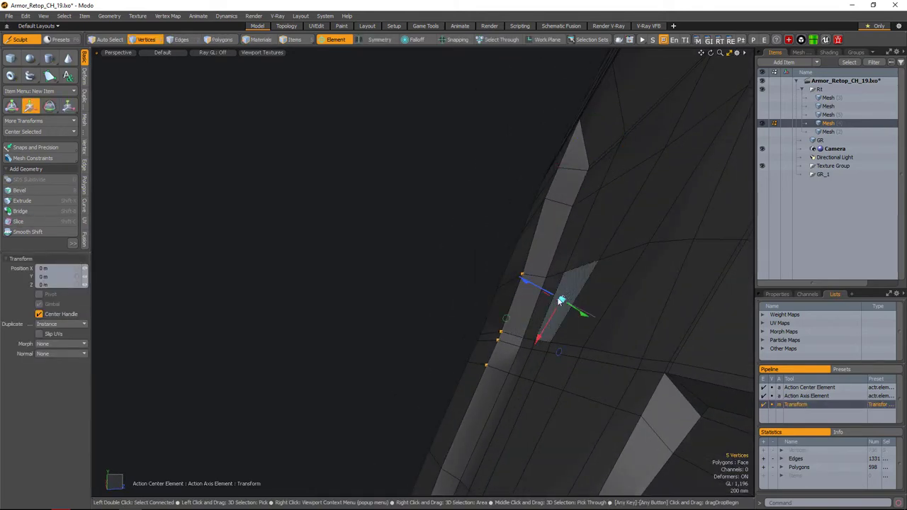
{"action": "mouse_move", "coordinate": [458, 254]}
{"action": "left_mouse_down", "text": "alt"}
{"action": "mouse_move", "coordinate": [530, 314]}
{"action": "mouse_move", "coordinate": [512, 310]}
{"action": "mouse_move", "coordinate": [534, 304]}
{"action": "mouse_move", "coordinate": [444, 309]}
{"action": "mouse_move", "coordinate": [513, 239]}
{"action": "mouse_move", "coordinate": [508, 314]}
{"action": "mouse_move", "coordinate": [482, 270]}
{"action": "mouse_move", "coordinate": [550, 272]}
{"action": "left_mouse_up", "text": "alt"}
- Add supporting edge loops around the five-sided facet with Loop Slice and check the result in subdivision preview
{"action": "key", "text": "alt+c"}
{"action": "key", "text": "space"}
{"action": "key", "text": "space"}
{"action": "key", "text": "Tab"}
{"action": "key", "text": "Tab"}
{"action": "scroll", "coordinate": [513, 318], "scroll_direction": "up", "scroll_amount": 5}
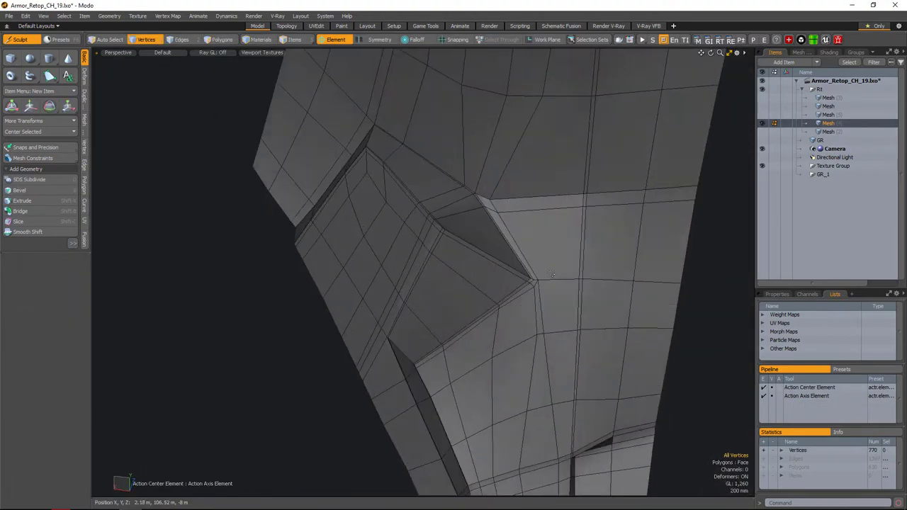
- Cut a Loop Slice at 70% through the polygon band crossing the narrow triangular facet and the panel beside it
{"action": "left_click_drag", "start_coordinate": [513, 319], "coordinate": [638, 260], "text": "alt"}
{"action": "key", "text": "3"}
{"action": "key", "text": "alt+c"}
{"action": "left_click", "coordinate": [642, 260]}
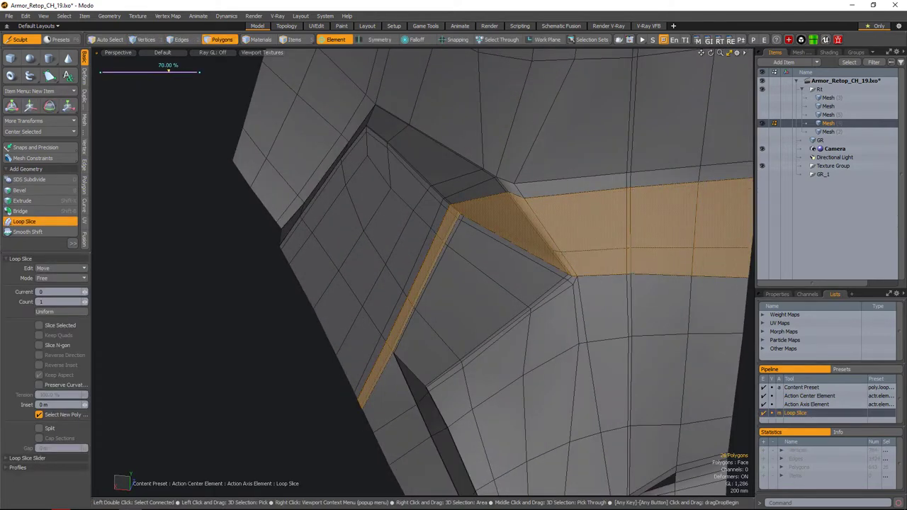
{"action": "key", "text": "space"}
- Select the edges along the ridge between the side facet and the five-sided facet, adjust them, and preview the subdivision
{"action": "key", "text": "2"}
{"action": "left_click_drag", "start_coordinate": [531, 176], "coordinate": [539, 177], "text": "alt"}
{"action": "scroll", "coordinate": [530, 176], "scroll_direction": "up", "scroll_amount": 4}
{"action": "left_click", "coordinate": [530, 176]}
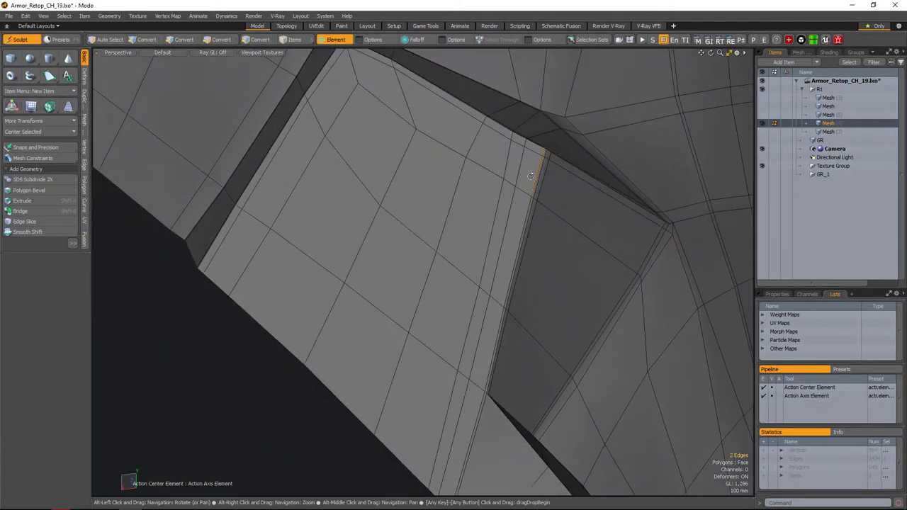
{"action": "scroll", "coordinate": [520, 180], "scroll_direction": "down", "scroll_amount": 2}
{"action": "key", "text": "alt+s"}
{"action": "key", "text": "space"}
{"action": "left_click_drag", "start_coordinate": [575, 285], "coordinate": [535, 321], "text": "alt"}
{"action": "key", "text": "Tab"}
- Select the polygons of the long strip running along the spine and detach them from the neighbouring back panels
{"action": "key", "text": "3"}
{"action": "left_click_drag", "start_coordinate": [522, 290], "coordinate": [518, 346], "text": "alt"}
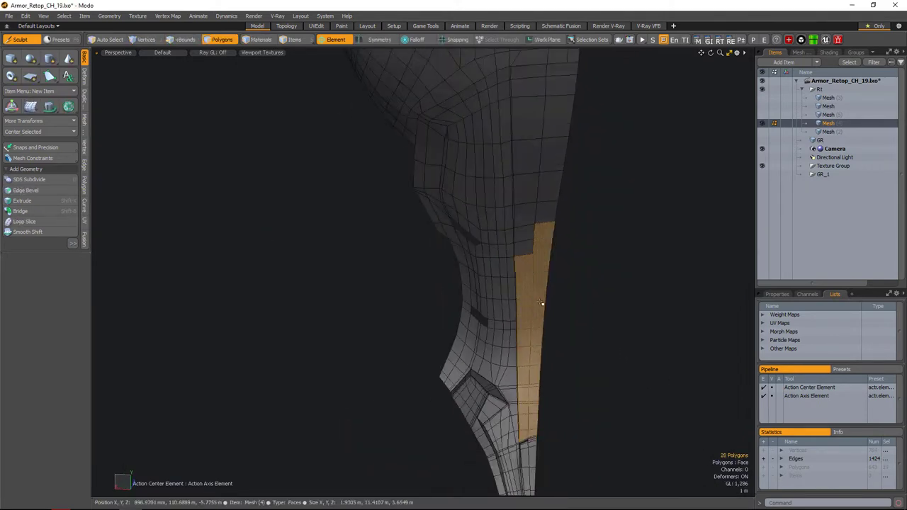
{"action": "scroll", "coordinate": [518, 310], "scroll_direction": "up", "scroll_amount": 5}
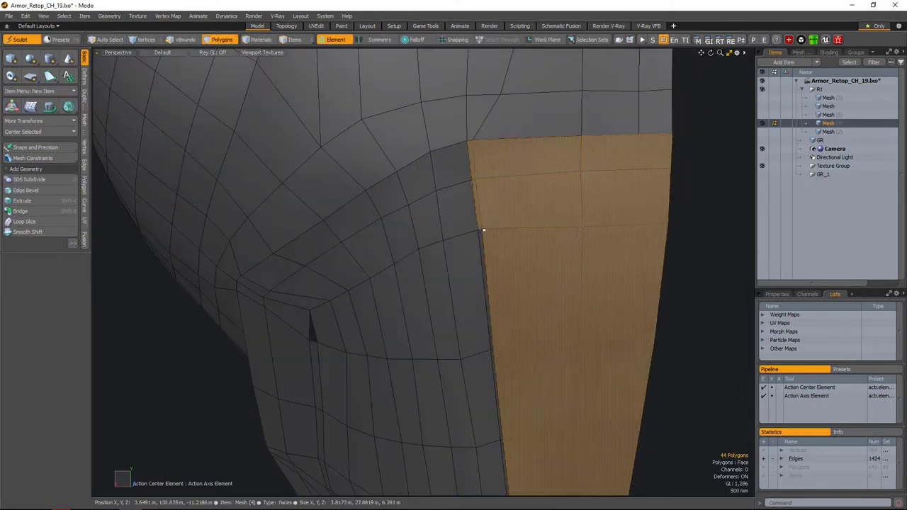
{"action": "left_click_drag", "start_coordinate": [484, 230], "coordinate": [492, 321], "text": "alt"}
{"action": "scroll", "coordinate": [464, 410], "scroll_direction": "down", "scroll_amount": 5}
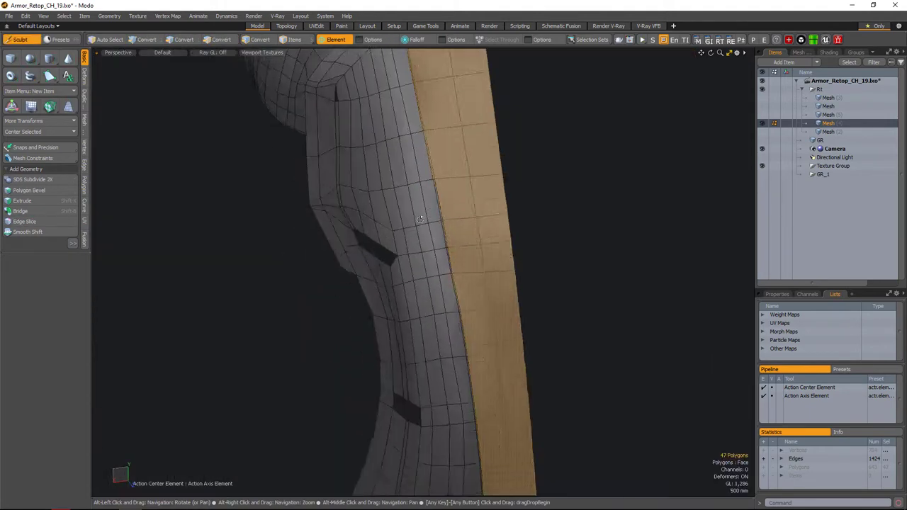
{"action": "scroll", "coordinate": [518, 292], "scroll_direction": "up", "scroll_amount": 5}
{"action": "left_click_drag", "start_coordinate": [534, 366], "coordinate": [512, 279], "text": "alt"}
{"action": "scroll", "coordinate": [536, 331], "scroll_direction": "down", "scroll_amount": 3}
{"action": "scroll", "coordinate": [496, 284], "scroll_direction": "up", "scroll_amount": 6}
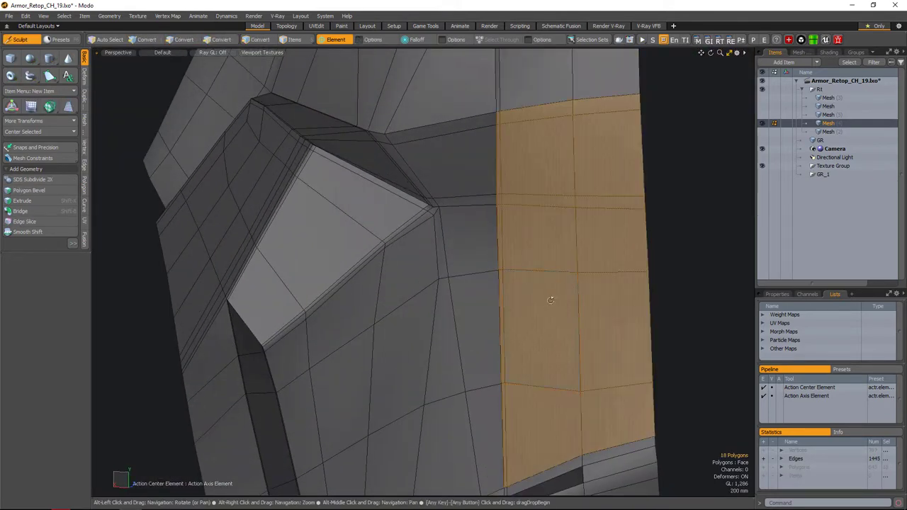
- Isolate the detached spine strip, clean up the vertices on its outer edge, and unhide the rest of the mesh
{"action": "left_click_drag", "start_coordinate": [585, 328], "coordinate": [550, 324], "text": "alt"}
{"action": "key", "text": "1"}
{"action": "scroll", "coordinate": [551, 325], "scroll_direction": "up", "scroll_amount": 6}
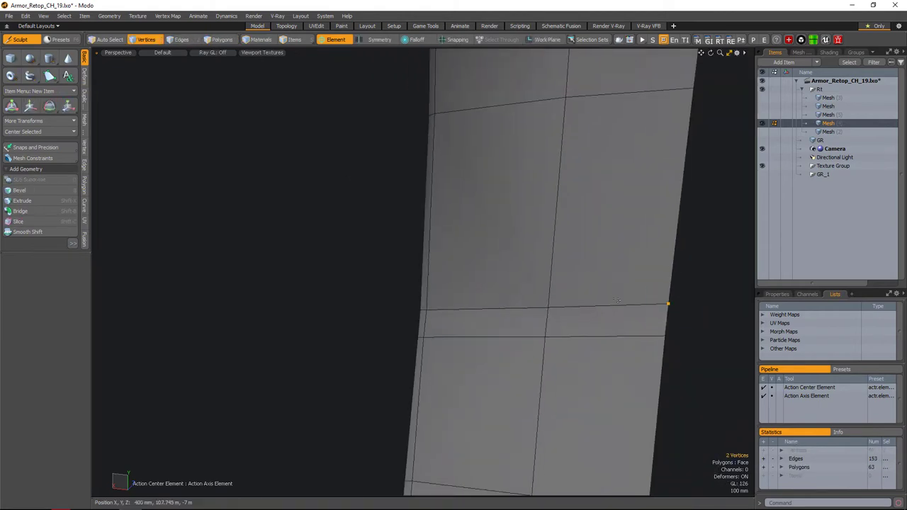
{"action": "scroll", "coordinate": [447, 320], "scroll_direction": "down", "scroll_amount": 6}
{"action": "key", "text": "u"}
- Isolate the faceted lower-back panel and extend its outer border edges into a side wall
{"action": "scroll", "coordinate": [536, 352], "scroll_direction": "up", "scroll_amount": 3}
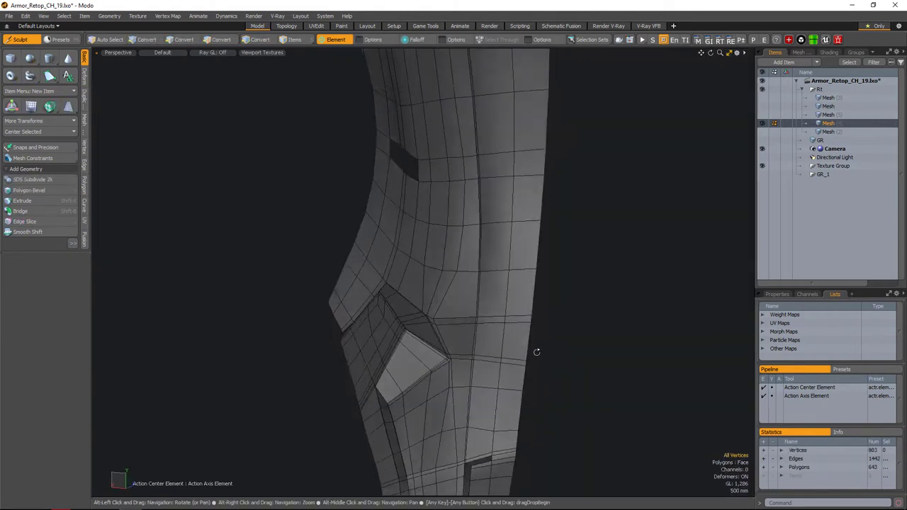
{"action": "key", "text": "shift+h"}
{"action": "left_click_drag", "start_coordinate": [607, 324], "coordinate": [477, 382], "text": "alt"}
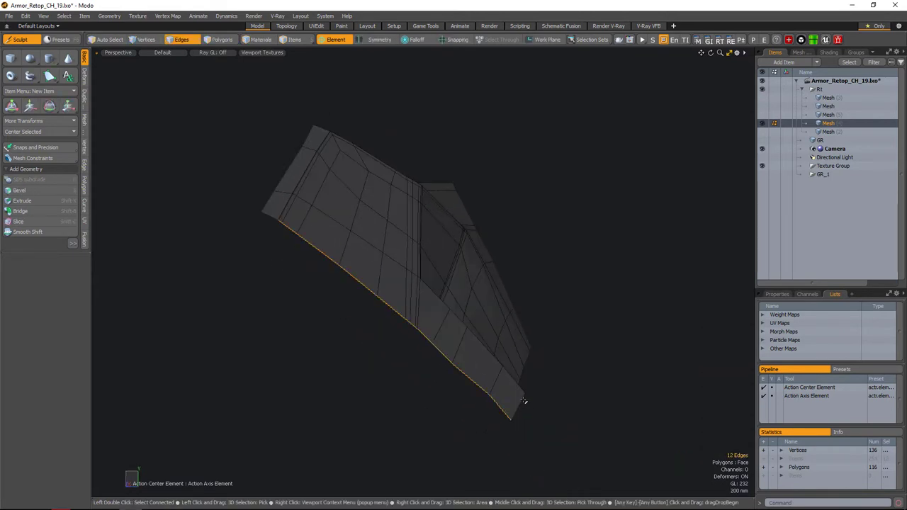
{"action": "scroll", "coordinate": [523, 401], "scroll_direction": "up", "scroll_amount": 5}
{"action": "left_click_drag", "start_coordinate": [443, 285], "coordinate": [528, 331], "text": "alt"}
{"action": "key", "text": "shift+x"}
{"action": "left_click_drag", "start_coordinate": [563, 299], "coordinate": [583, 283]}
- Select the paired vertices at the corner of the new side wall and move them into line with the adjoining edge
{"action": "key", "text": "y"}
{"action": "scroll", "coordinate": [437, 310], "scroll_direction": "up", "scroll_amount": 4}
{"action": "key", "text": "1"}
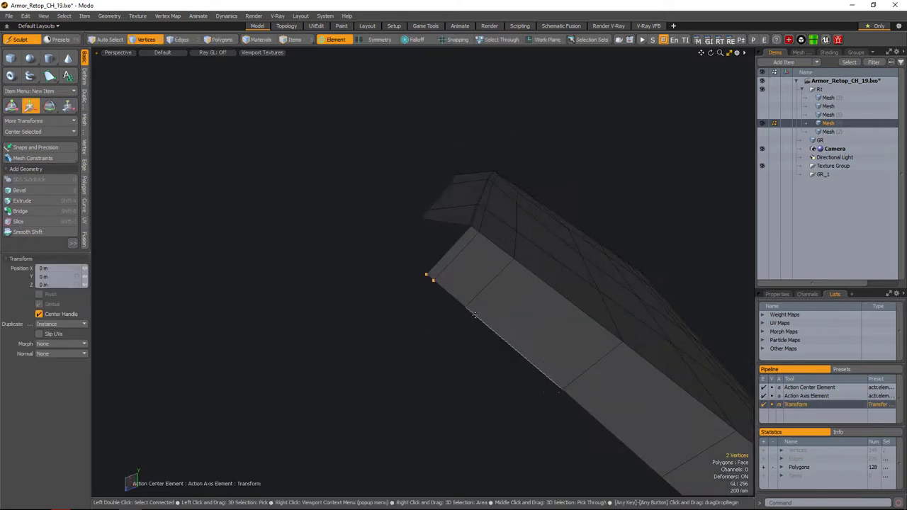
{"action": "left_click_drag", "start_coordinate": [517, 339], "coordinate": [504, 352], "text": "alt"}
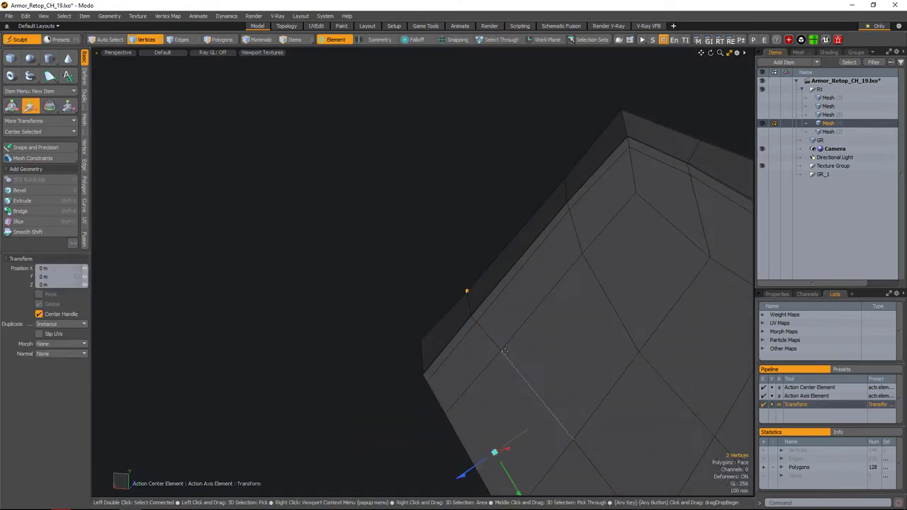
{"action": "left_click_drag", "start_coordinate": [411, 284], "coordinate": [491, 331], "text": "alt"}
{"action": "key", "text": "y"}
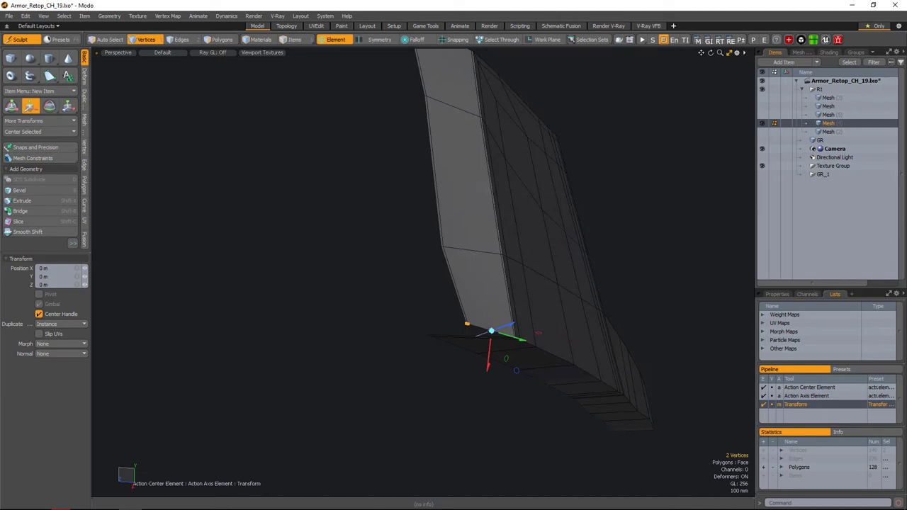
{"action": "left_click_drag", "start_coordinate": [491, 331], "coordinate": [429, 315], "text": "alt"}
{"action": "key", "text": "space"}
- Select further vertices along the side wall's outer edge and move them to even out the wall's width
{"action": "right_click_drag", "start_coordinate": [429, 315], "coordinate": [471, 346], "text": "shift"}
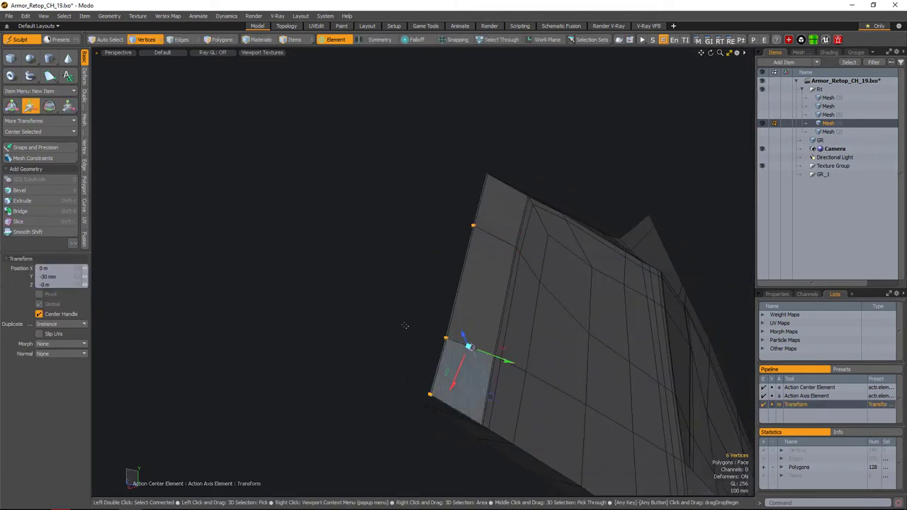
{"action": "left_click_drag", "start_coordinate": [405, 325], "coordinate": [462, 315], "text": "alt"}
{"action": "key", "text": "space"}
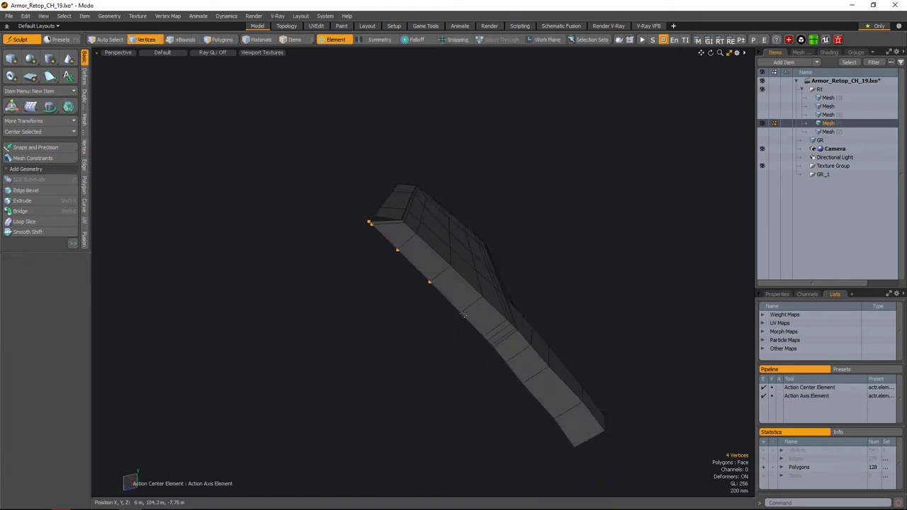
{"action": "left_click_drag", "start_coordinate": [523, 389], "coordinate": [409, 323], "text": "alt"}
{"action": "key", "text": "w"}
{"action": "left_click_drag", "start_coordinate": [393, 291], "coordinate": [411, 298], "text": "alt"}
- Add an edge loop along the length of the side wall with Loop Slice and select its corner
{"action": "key", "text": "3"}
{"action": "left_click", "coordinate": [475, 314]}
{"action": "key", "text": "alt+c"}
{"action": "key", "text": "space"}
{"action": "key", "text": "2"}
{"action": "left_click", "coordinate": [383, 293]}
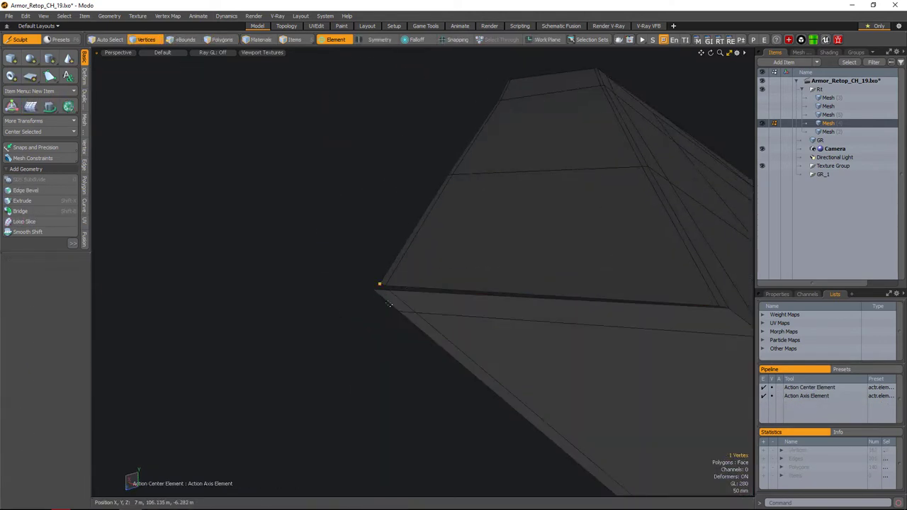
- Add a second Loop Slice edge loop along the side wall to support its opposite border
{"action": "left_click_drag", "start_coordinate": [424, 315], "coordinate": [547, 348], "text": "alt"}
{"action": "key", "text": "3"}
{"action": "double_click", "coordinate": [546, 348]}
{"action": "key", "text": "alt+c"}
{"action": "key", "text": "space"}
- Move the corner vertices of the side wall so its new edge loops meet the neighbouring border
{"action": "key", "text": "1"}
{"action": "left_click", "coordinate": [454, 261]}
{"action": "left_click_drag", "start_coordinate": [425, 298], "coordinate": [456, 284], "text": "alt"}
{"action": "scroll", "coordinate": [472, 290], "scroll_direction": "down", "scroll_amount": 5}
{"action": "left_click", "coordinate": [470, 346]}
{"action": "key", "text": "w"}
{"action": "scroll", "coordinate": [592, 340], "scroll_direction": "down", "scroll_amount": 3}
{"action": "key", "text": "space"}
{"action": "left_click", "coordinate": [592, 341]}
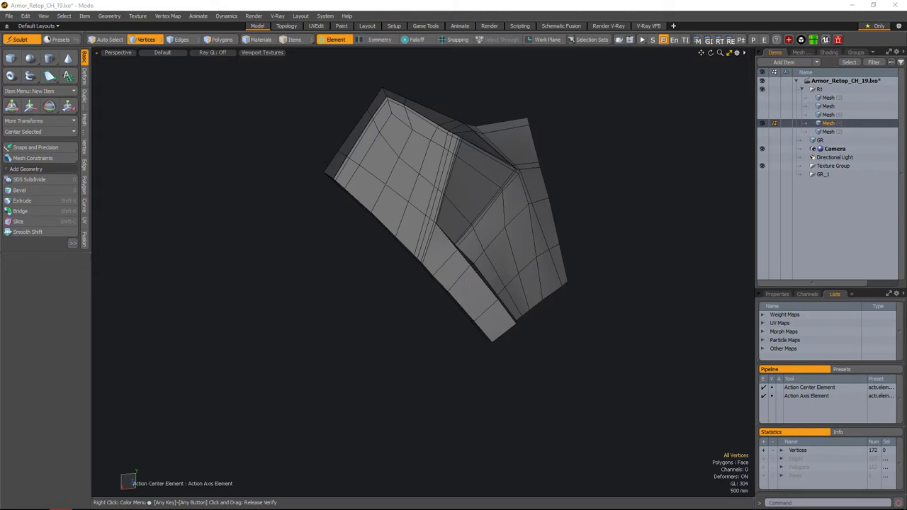
- Add supporting edge loops near the panel's facet borders and preview the subdivided panel
{"action": "scroll", "coordinate": [619, 284], "scroll_direction": "up", "scroll_amount": 5}
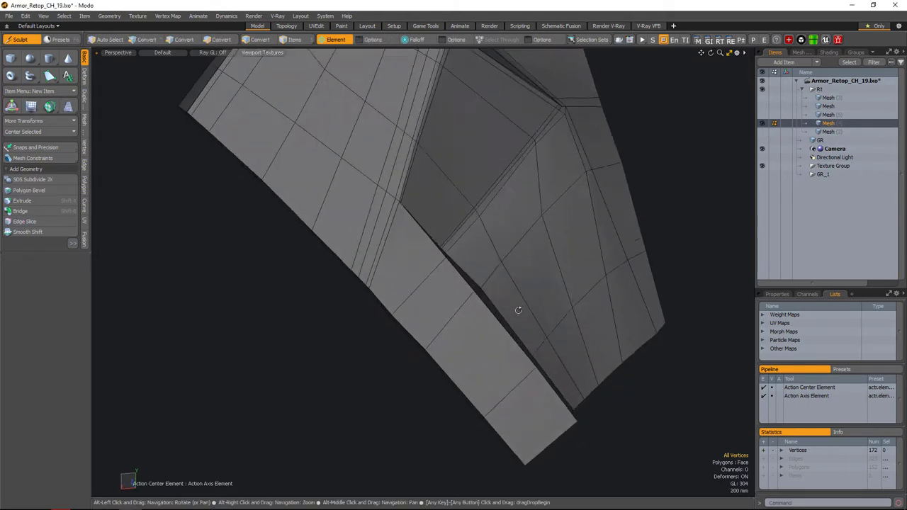
{"action": "key", "text": "y"}
{"action": "key", "text": "3"}
{"action": "scroll", "coordinate": [454, 269], "scroll_direction": "down", "scroll_amount": 5}
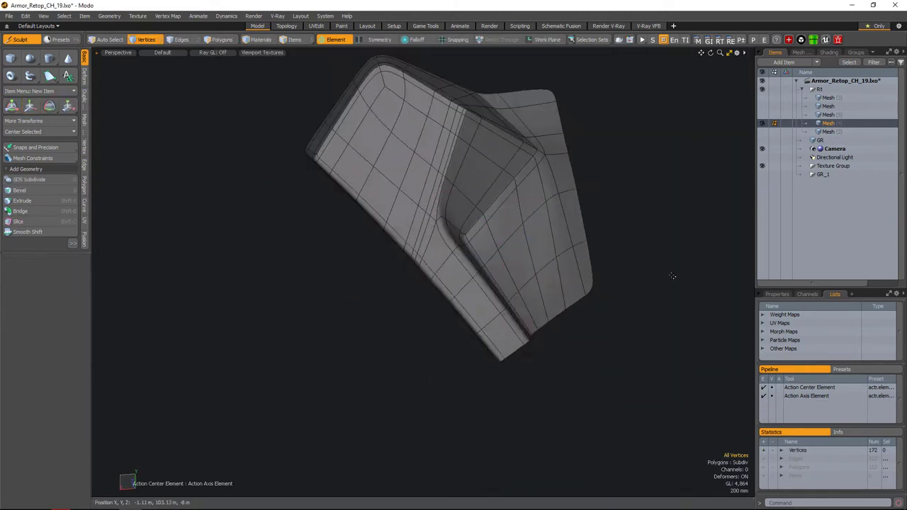
{"action": "left_click_drag", "start_coordinate": [496, 283], "coordinate": [465, 268], "text": "alt"}
{"action": "key", "text": "space"}
{"action": "left_click_drag", "start_coordinate": [536, 243], "coordinate": [642, 261], "text": "alt"}
{"action": "key", "text": "Tab"}
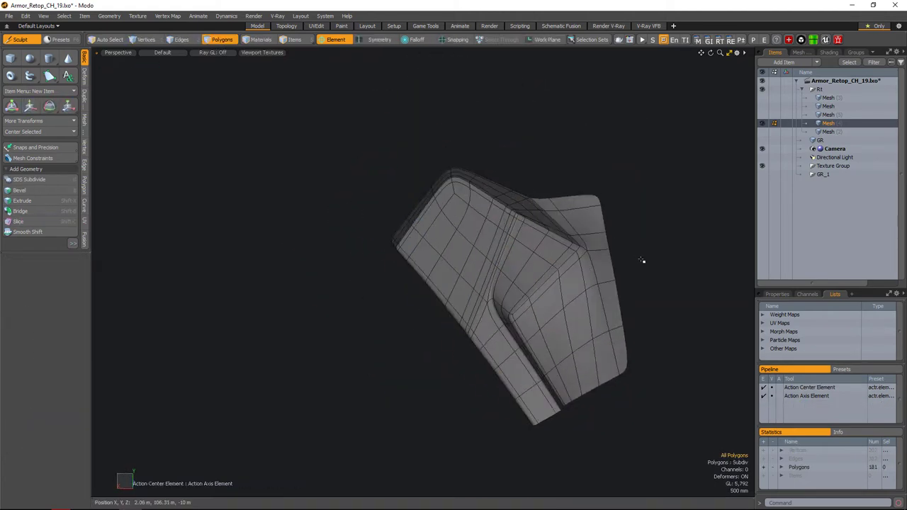
- Select the four central polygons of the five-sided facet and inset them
{"action": "left_click_drag", "start_coordinate": [749, 246], "coordinate": [652, 298], "text": "alt"}
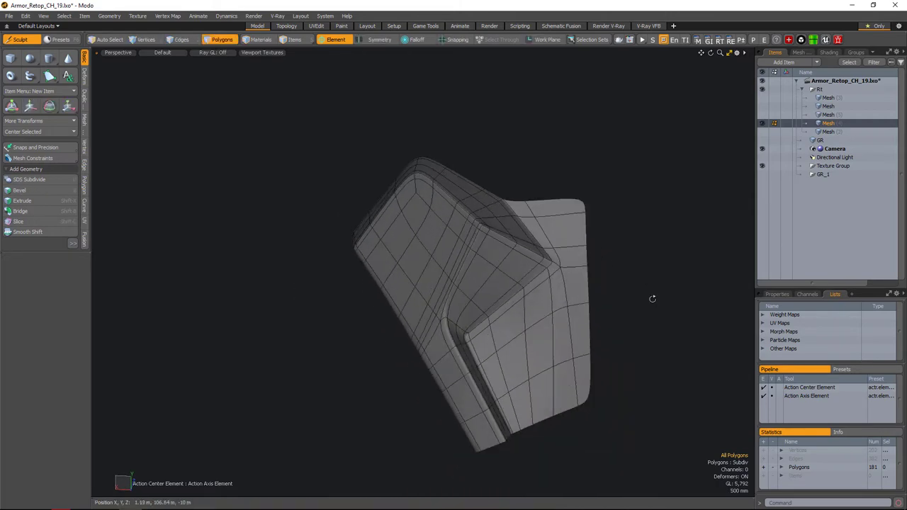
{"action": "scroll", "coordinate": [496, 284], "scroll_direction": "up", "scroll_amount": 5}
{"action": "left_click", "coordinate": [509, 274]}
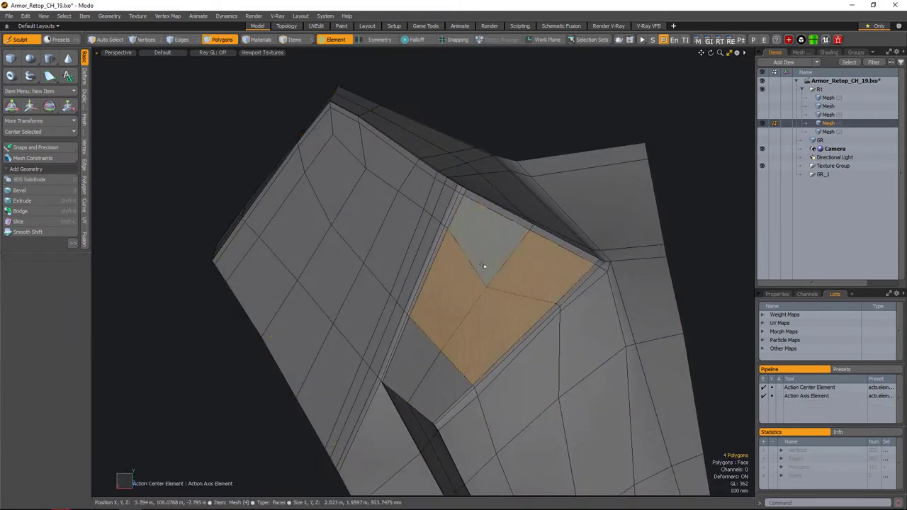
{"action": "left_click_drag", "start_coordinate": [483, 265], "coordinate": [518, 297], "text": "alt"}
{"action": "key", "text": "space"}
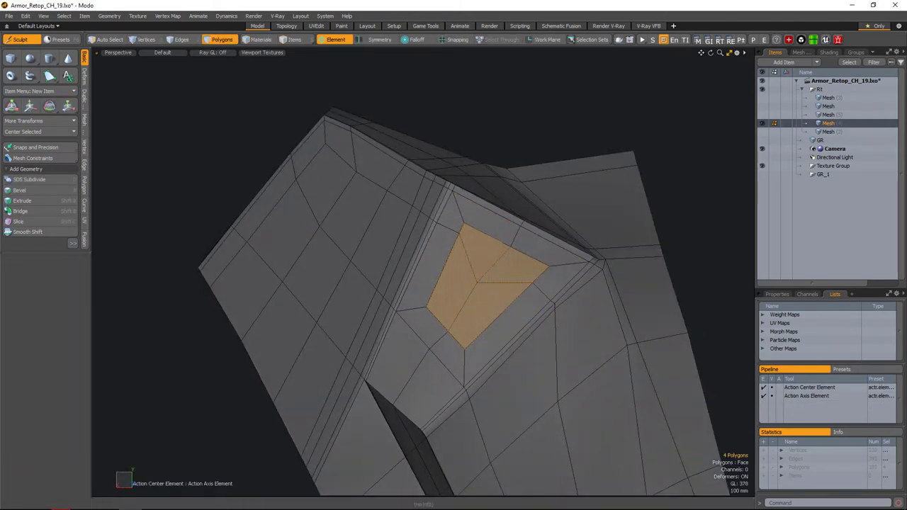
- Shape the inset polygons of the five-sided facet into a rounded outline and preview the subdivided panel
{"action": "key", "text": "r"}
{"action": "left_click_drag", "start_coordinate": [558, 341], "coordinate": [494, 261], "text": "alt"}
{"action": "key", "text": "space"}
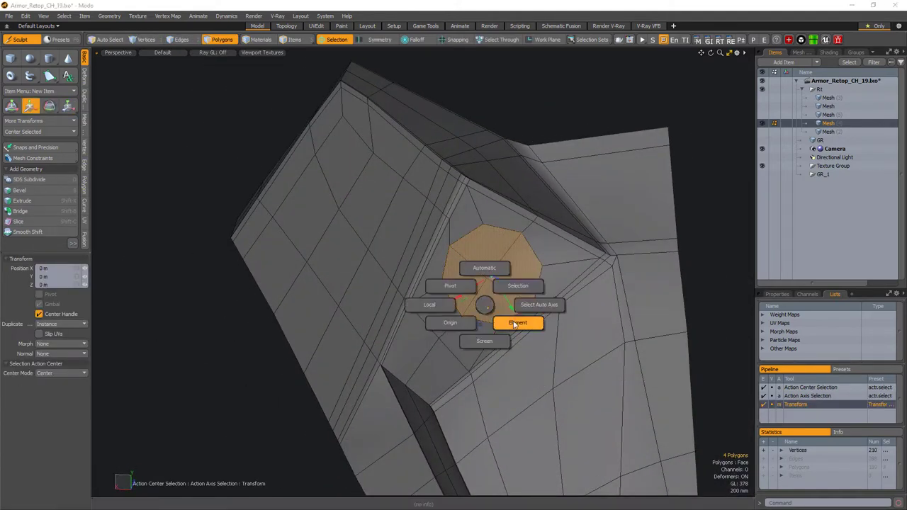
{"action": "scroll", "coordinate": [474, 298], "scroll_direction": "down", "scroll_amount": 3}
{"action": "key", "text": "space"}
{"action": "left_click", "coordinate": [658, 288]}
{"action": "key", "text": "Tab"}
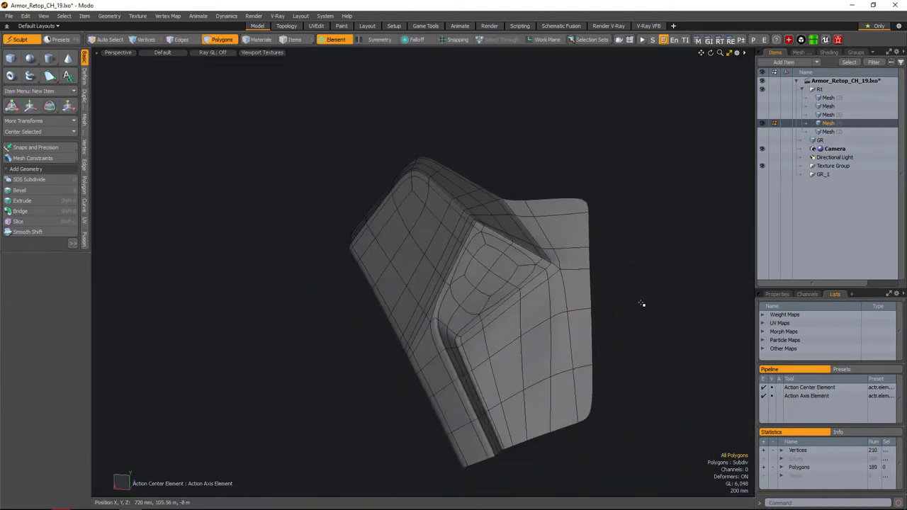
- Bevel the rounded area into a stepped circular recess and add a supporting loop slice around its rim
{"action": "scroll", "coordinate": [531, 293], "scroll_direction": "up", "scroll_amount": 3}
{"action": "key", "text": "ctrl+z"}
{"action": "mouse_move", "coordinate": [517, 264]}
{"action": "left_mouse_down", "text": "alt"}
{"action": "mouse_move", "coordinate": [496, 253]}
{"action": "mouse_move", "coordinate": [528, 273]}
{"action": "left_mouse_up", "text": "alt"}
{"action": "left_click_drag", "start_coordinate": [535, 279], "coordinate": [541, 272]}
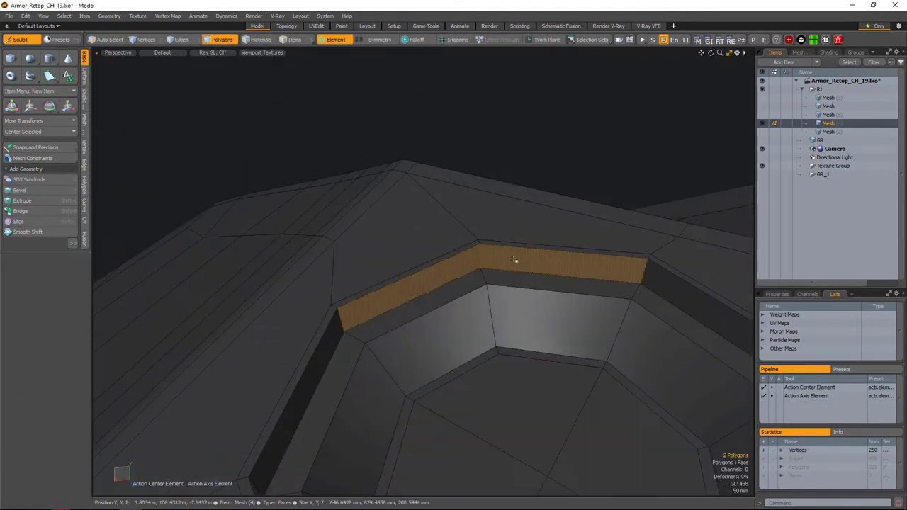
{"action": "key", "text": "alt+c"}
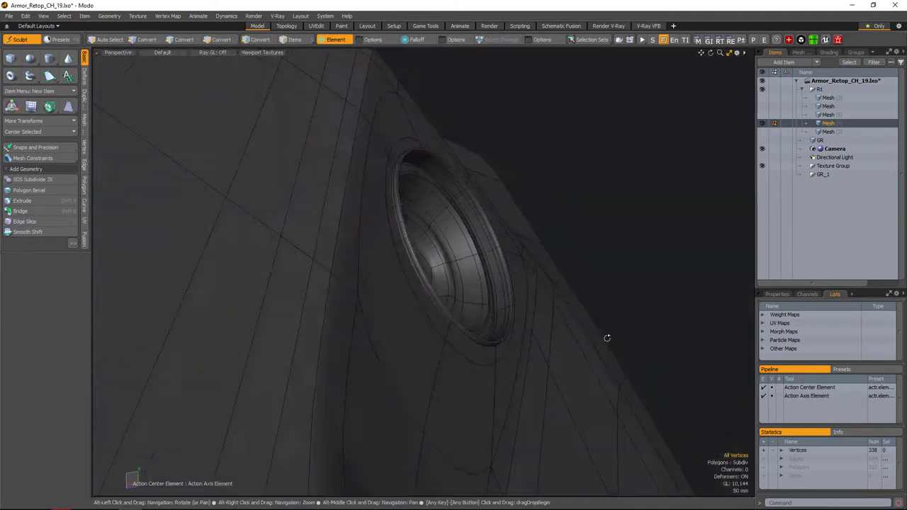
- Switch to the Render layout and make the Test_black material visible in the panel's render preview
{"action": "left_click_drag", "start_coordinate": [607, 338], "coordinate": [491, 65], "text": "alt"}
{"action": "left_click", "coordinate": [489, 26]}
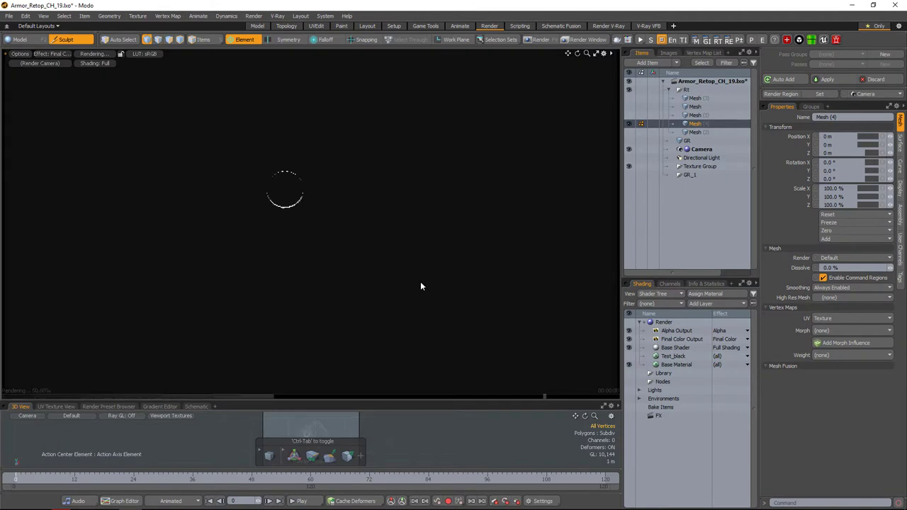
{"action": "left_click", "coordinate": [629, 357]}
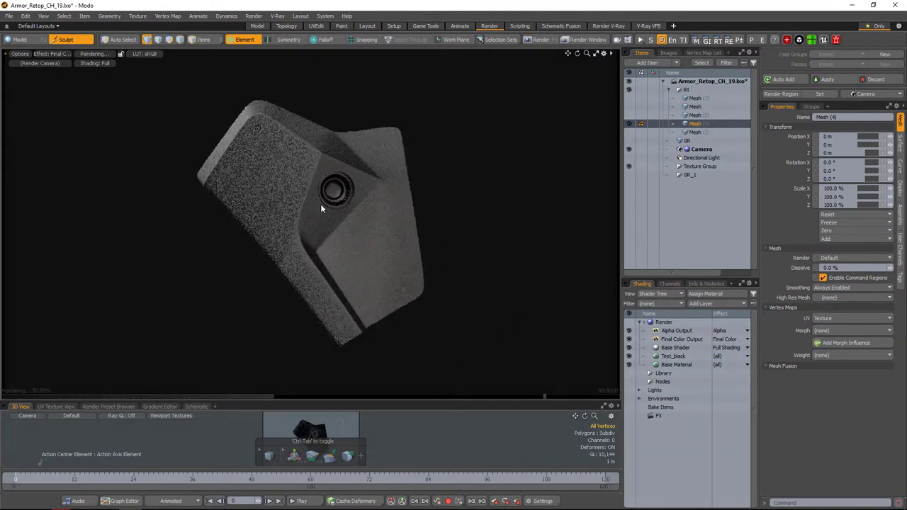
- Return to the Model layout and select the 24 polygons of the narrow band bordering the round recess's facet
{"action": "left_click_drag", "start_coordinate": [333, 232], "coordinate": [330, 163], "text": "alt"}
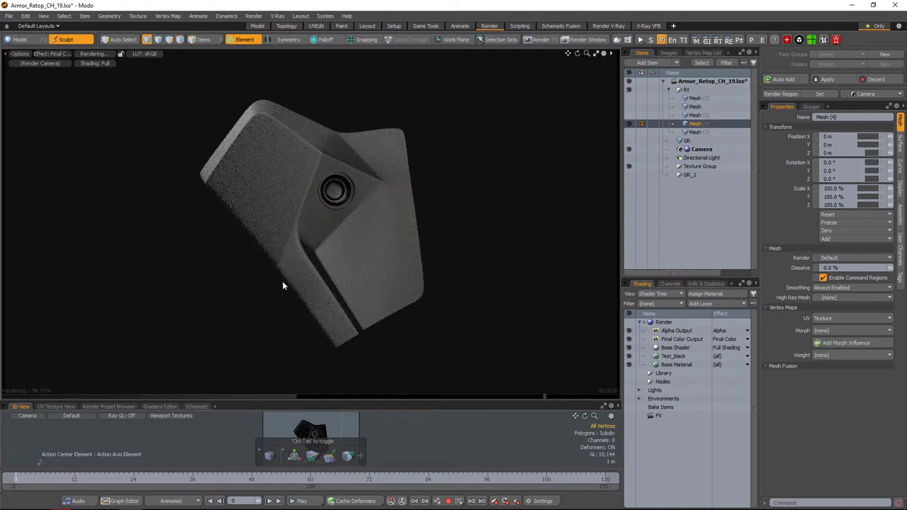
{"action": "key", "text": "ctrl+Tab"}
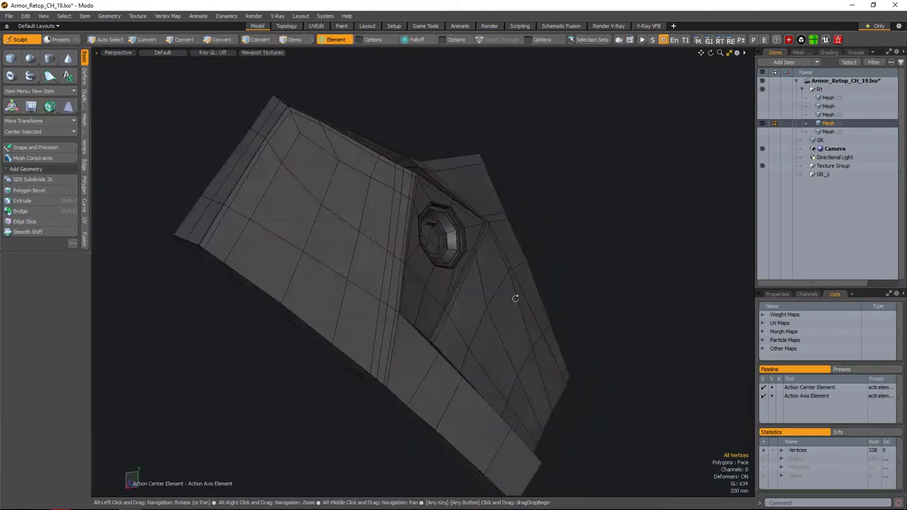
{"action": "scroll", "coordinate": [460, 264], "scroll_direction": "up", "scroll_amount": 5}
{"action": "scroll", "coordinate": [460, 263], "scroll_direction": "up", "scroll_amount": 5}
{"action": "left_click_drag", "start_coordinate": [461, 264], "coordinate": [438, 267], "text": "alt"}
{"action": "key", "text": "3"}
{"action": "left_click", "coordinate": [441, 243]}
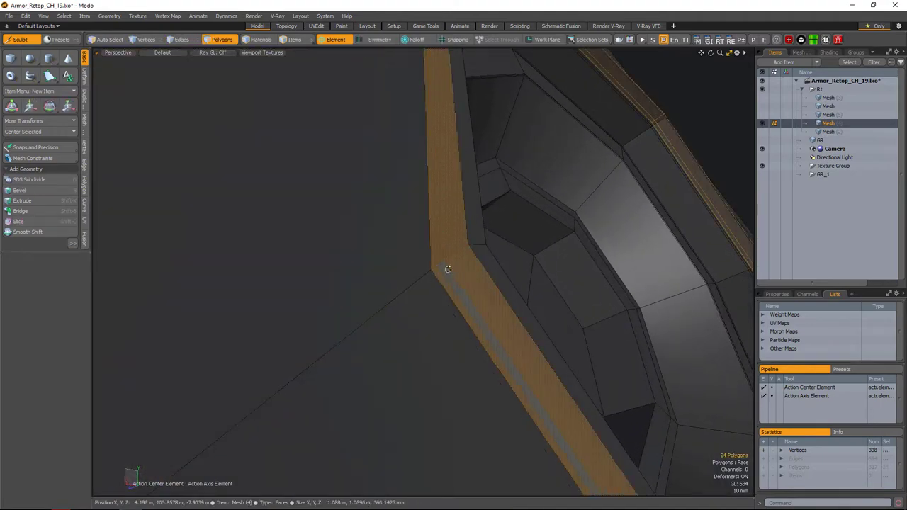
- Add a supporting loop slice along the band bordering the recess facet and preview the subdivided panel
{"action": "scroll", "coordinate": [448, 268], "scroll_direction": "down", "scroll_amount": 5}
{"action": "key", "text": "y"}
{"action": "left_click_drag", "start_coordinate": [462, 257], "coordinate": [538, 219], "text": "alt"}
{"action": "key", "text": "2"}
{"action": "key", "text": "3"}
{"action": "key", "text": "alt+c"}
{"action": "scroll", "coordinate": [454, 260], "scroll_direction": "up", "scroll_amount": 4}
{"action": "key", "text": "1"}
{"action": "key", "text": "Tab"}
{"action": "scroll", "coordinate": [399, 265], "scroll_direction": "down", "scroll_amount": 5}
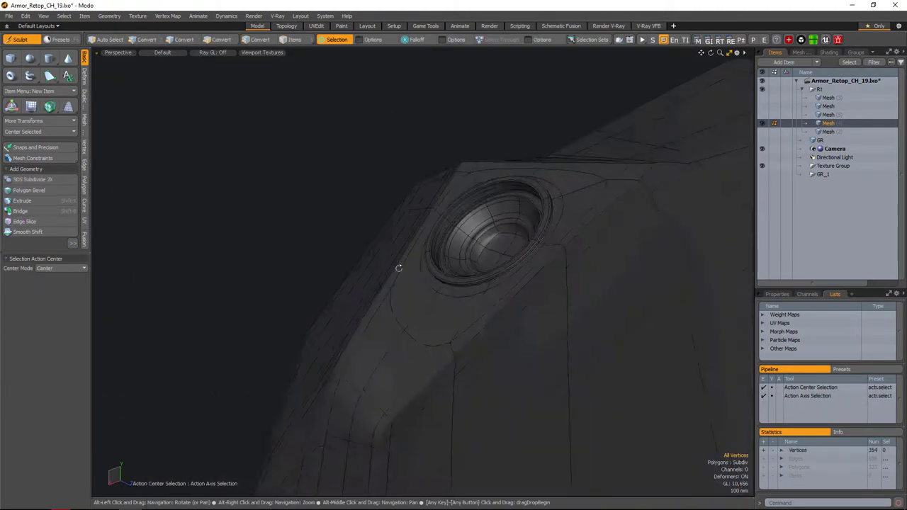
- Adjust the vertices near the facet's lower corner on the unsubdivided cage and inspect the smoothed panel
{"action": "left_click_drag", "start_coordinate": [399, 265], "coordinate": [525, 319], "text": "alt"}
{"action": "key", "text": "Tab"}
{"action": "scroll", "coordinate": [483, 349], "scroll_direction": "up", "scroll_amount": 4}
{"action": "left_click", "coordinate": [482, 320]}
{"action": "scroll", "coordinate": [484, 363], "scroll_direction": "up", "scroll_amount": 2}
{"action": "scroll", "coordinate": [484, 363], "scroll_direction": "up", "scroll_amount": 3}
{"action": "key", "text": "1"}
{"action": "left_click", "coordinate": [516, 306]}
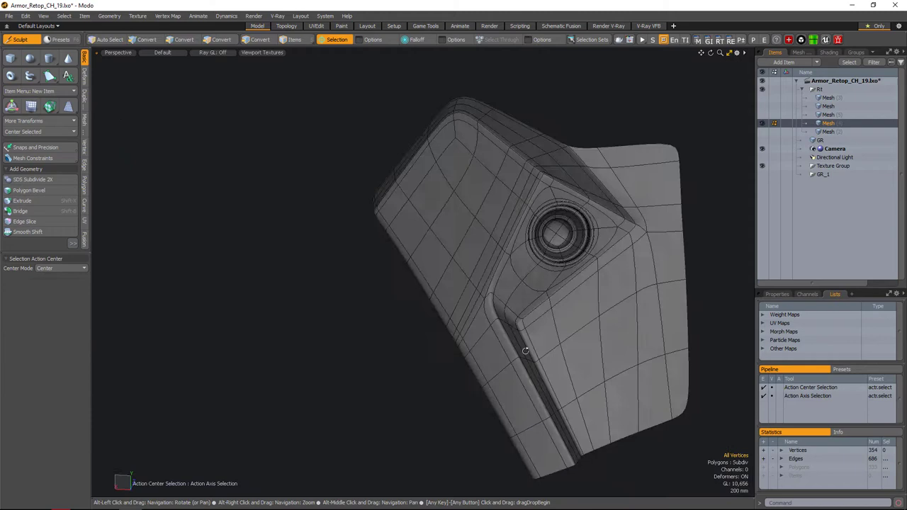
- Check the panel in the render preview from another angle and return to the Model layout
{"action": "left_click", "coordinate": [489, 26]}
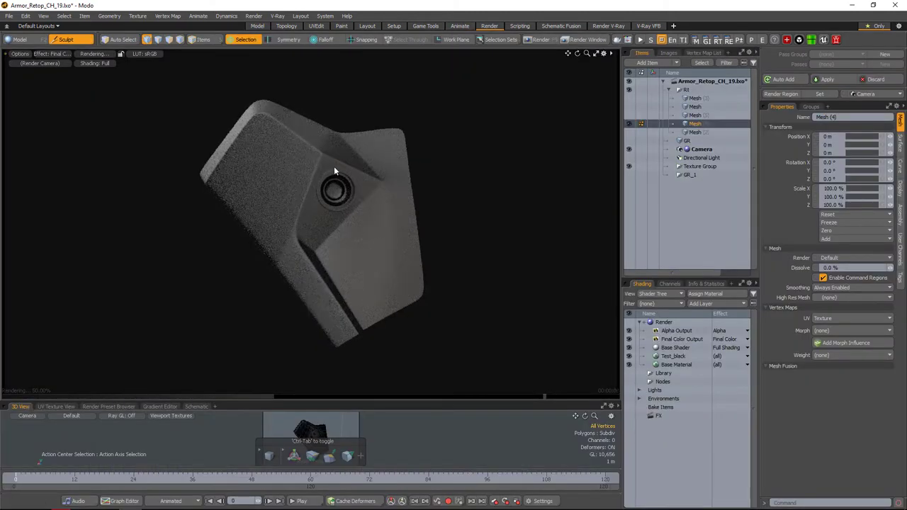
{"action": "left_click_drag", "start_coordinate": [386, 181], "coordinate": [311, 181], "text": "alt"}
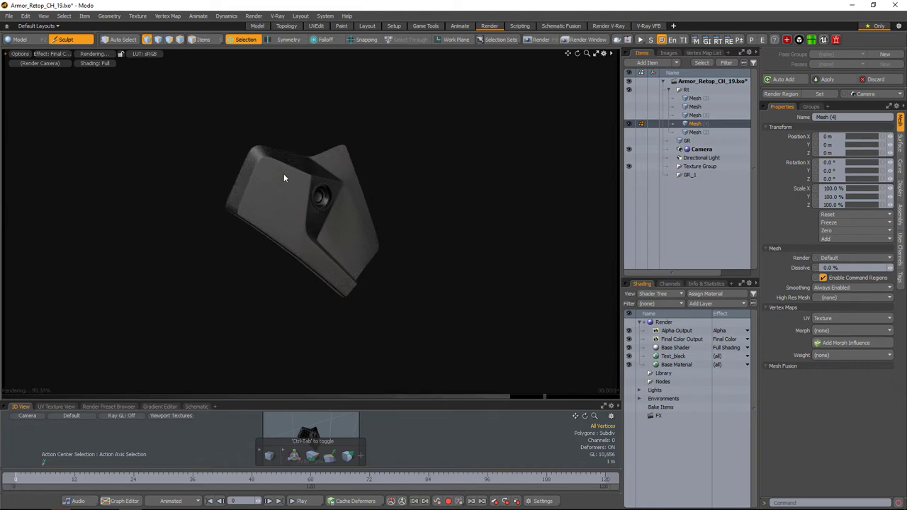
{"action": "key", "text": "ctrl+Tab"}
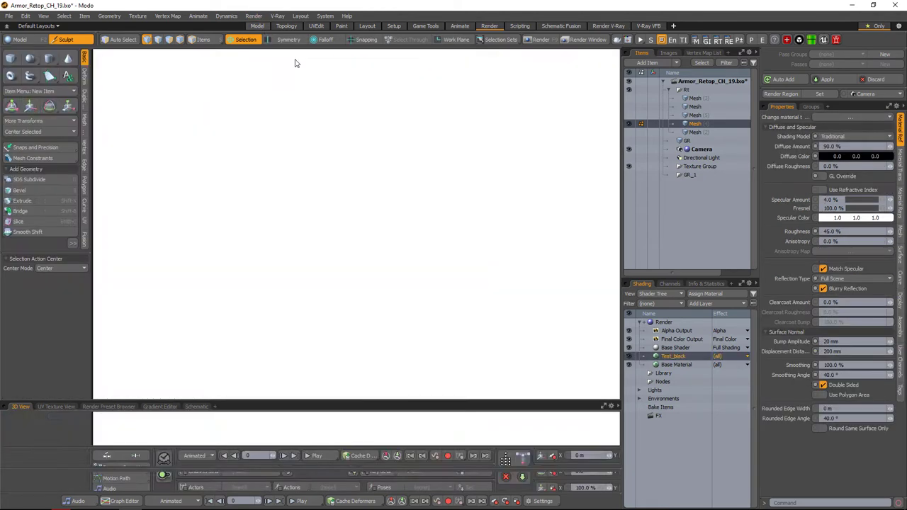
- Cut a supporting edge along the strip beside the slot with Edge Slice, ending at 94.5% near the strip's end
{"action": "right_click_drag", "start_coordinate": [658, 307], "coordinate": [525, 291], "text": "alt"}
{"action": "key", "text": "alt+c"}
{"action": "left_click_drag", "start_coordinate": [525, 290], "coordinate": [496, 277], "text": "alt"}
{"action": "left_click", "coordinate": [455, 234]}
{"action": "left_click_drag", "start_coordinate": [460, 225], "coordinate": [518, 293], "text": "alt"}
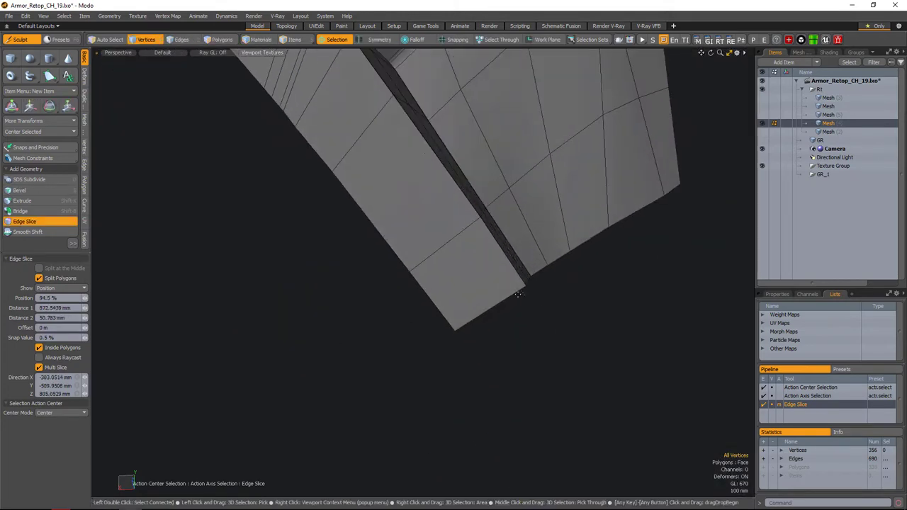
{"action": "scroll", "coordinate": [544, 317], "scroll_direction": "down", "scroll_amount": 5}
{"action": "key", "text": "space"}
{"action": "scroll", "coordinate": [470, 313], "scroll_direction": "up", "scroll_amount": 10}
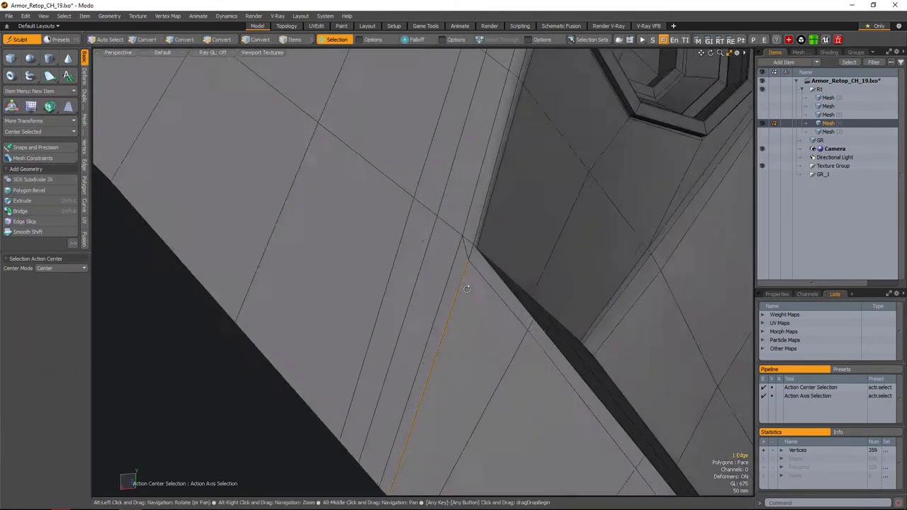
- Rework the edges around the slot's inner corner with another slice and preview the subdivided result
{"action": "left_click_drag", "start_coordinate": [470, 313], "coordinate": [445, 343], "text": "alt"}
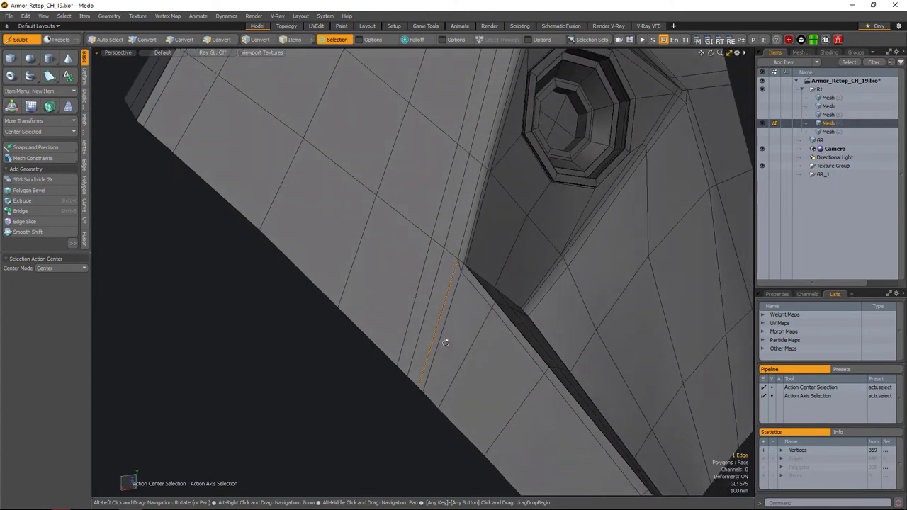
{"action": "left_click_drag", "start_coordinate": [484, 265], "coordinate": [443, 317], "text": "alt"}
{"action": "key", "text": "alt+c"}
{"action": "key", "text": "space"}
{"action": "left_click_drag", "start_coordinate": [523, 331], "coordinate": [509, 356], "text": "alt"}
{"action": "key", "text": "1"}
{"action": "key", "text": "2"}
{"action": "key", "text": "Tab"}
{"action": "left_click_drag", "start_coordinate": [552, 328], "coordinate": [504, 318], "text": "alt"}
{"action": "key", "text": "1"}
{"action": "key", "text": "Tab"}
- Slide the slot's corner vertex by 5% and remove the extra edge loop crossing the panel beside it
{"action": "key", "text": "alt+s"}
{"action": "left_click_drag", "start_coordinate": [567, 292], "coordinate": [537, 222], "text": "alt"}
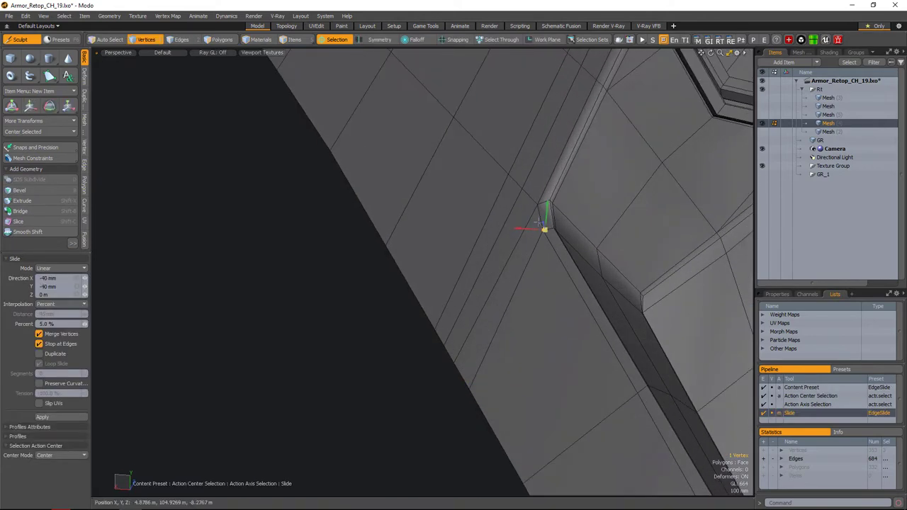
{"action": "mouse_move", "coordinate": [543, 313]}
{"action": "left_mouse_down", "text": "alt"}
{"action": "mouse_move", "coordinate": [574, 227]}
{"action": "mouse_move", "coordinate": [519, 336]}
{"action": "mouse_move", "coordinate": [474, 365]}
{"action": "mouse_move", "coordinate": [542, 190]}
{"action": "left_mouse_up", "text": "alt"}
{"action": "key", "text": "2"}
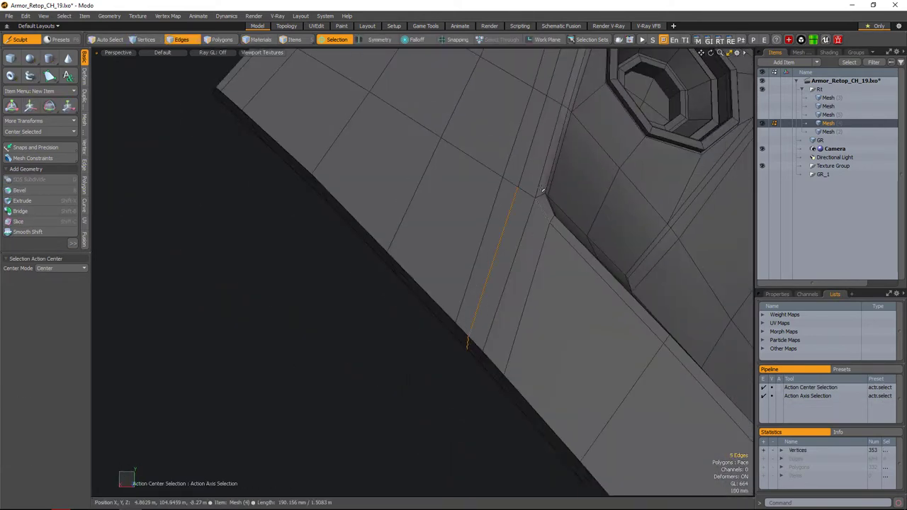
{"action": "left_click_drag", "start_coordinate": [531, 328], "coordinate": [497, 310], "text": "alt"}
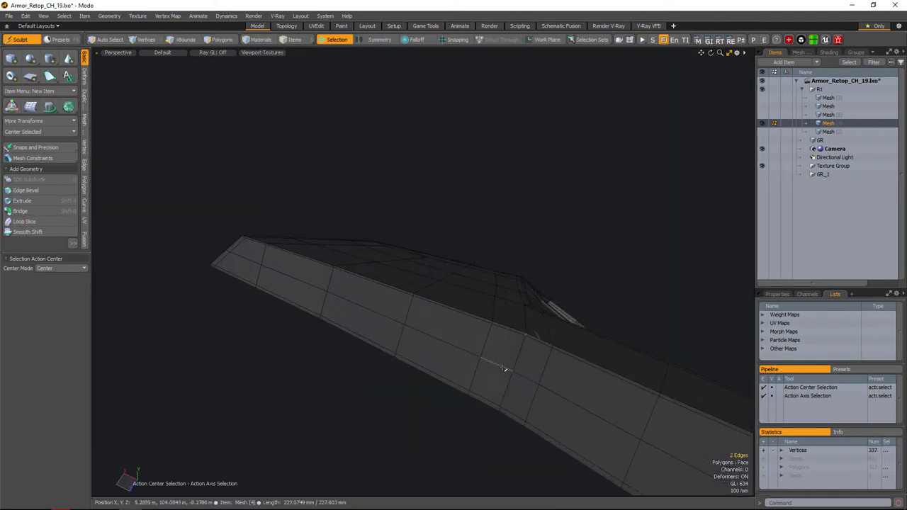
- Try an extra slice by the slot's corner and move the vertices around it
{"action": "left_click_drag", "start_coordinate": [503, 369], "coordinate": [470, 283], "text": "alt"}
{"action": "key", "text": "3"}
{"action": "key", "text": "alt+c"}
{"action": "key", "text": "space"}
{"action": "key", "text": "1"}
{"action": "key", "text": "w"}
{"action": "key", "text": "3"}
{"action": "key", "text": "space"}
- Move the vertices where the slot's corner meets the large face and preview the subdivided panel
{"action": "key", "text": "Tab"}
{"action": "scroll", "coordinate": [584, 238], "scroll_direction": "down", "scroll_amount": 3}
{"action": "key", "text": "1"}
{"action": "left_click_drag", "start_coordinate": [464, 277], "coordinate": [442, 355]}
{"action": "key", "text": "w"}
{"action": "scroll", "coordinate": [462, 304], "scroll_direction": "up", "scroll_amount": 3}
{"action": "key", "text": "space"}
{"action": "key", "text": "Tab"}
{"action": "key", "text": "a"}
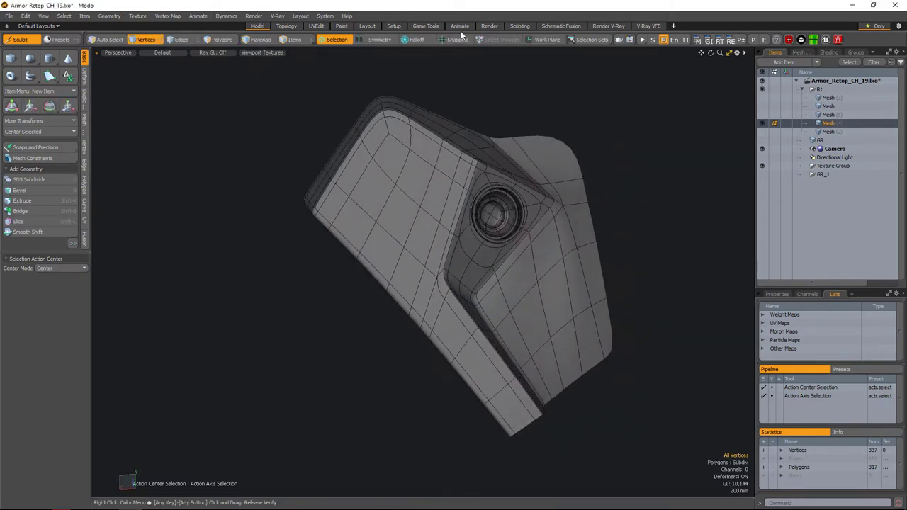
- Inspect the revised panel from several angles in the render preview and return to the Model layout
{"action": "left_click", "coordinate": [489, 26]}
{"action": "left_click_drag", "start_coordinate": [381, 231], "coordinate": [394, 194], "text": "alt"}
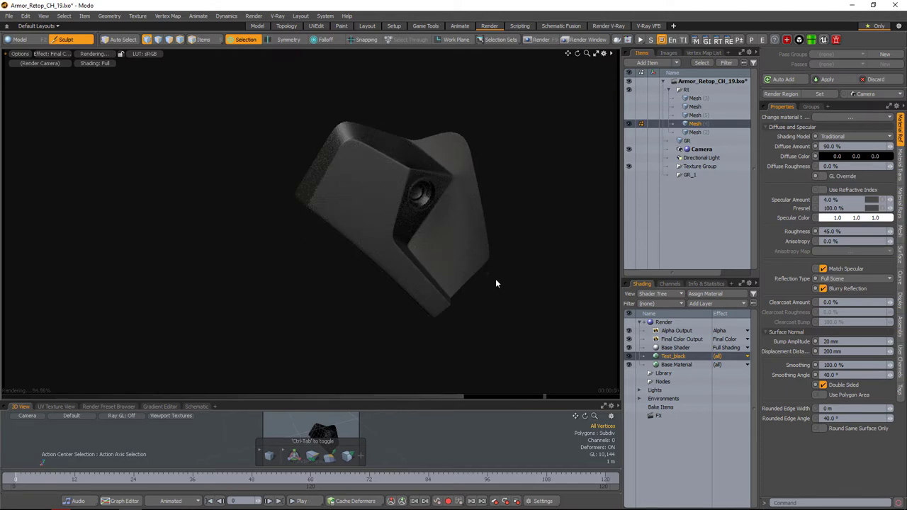
{"action": "left_click_drag", "start_coordinate": [476, 253], "coordinate": [435, 195], "text": "alt"}
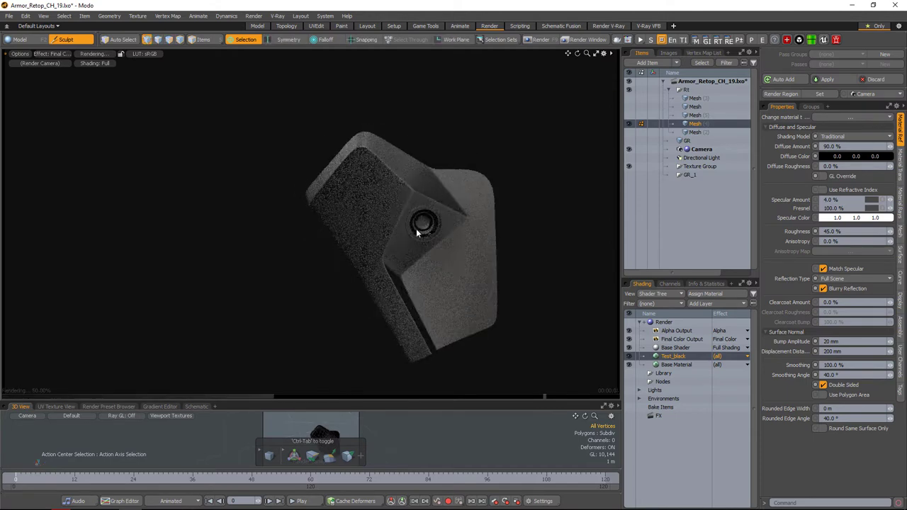
{"action": "left_click", "coordinate": [257, 26]}
- Reposition three vertices on the large face's upper edge and beside the facet, and preview the subdivided panel
{"action": "left_click_drag", "start_coordinate": [481, 271], "coordinate": [518, 298], "text": "ctrl+alt"}
{"action": "key", "text": "Tab"}
{"action": "key", "text": "y"}
{"action": "key", "text": "y"}
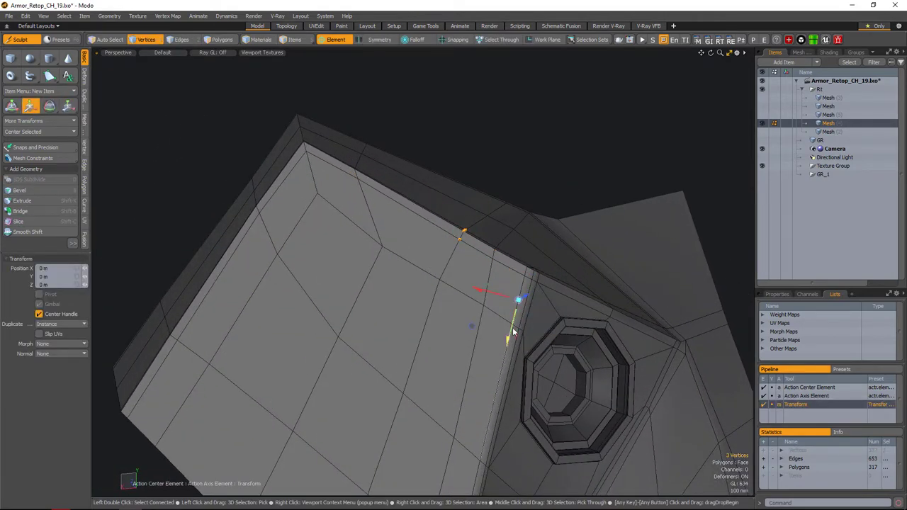
{"action": "left_click_drag", "start_coordinate": [424, 183], "coordinate": [460, 246], "text": "alt"}
{"action": "key", "text": "y"}
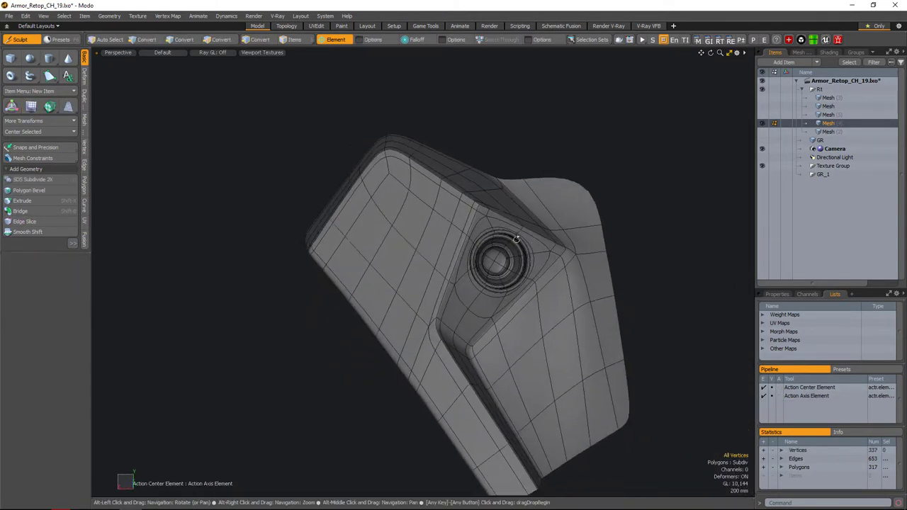
{"action": "left_click_drag", "start_coordinate": [516, 240], "coordinate": [576, 244], "text": "alt"}
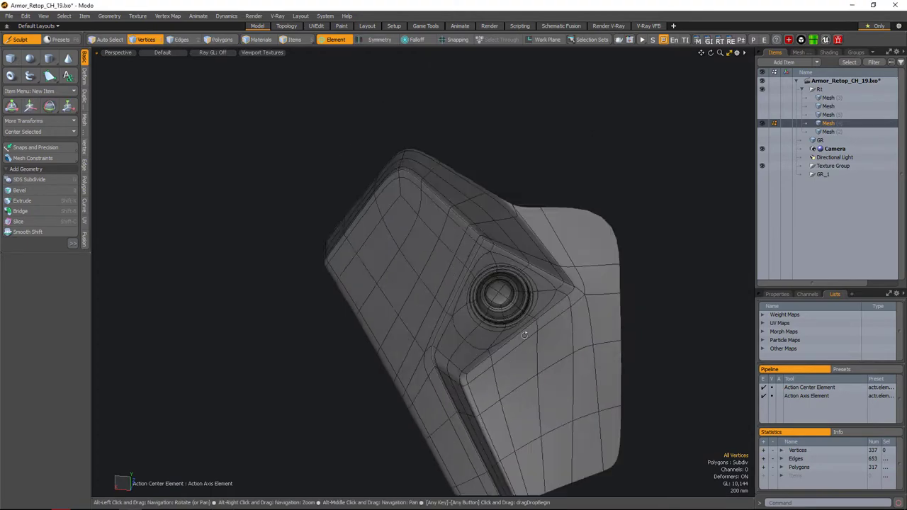
- Remove the surplus edges around the facet's upper corner above the recess and check the smoothed surface
{"action": "scroll", "coordinate": [525, 335], "scroll_direction": "up", "scroll_amount": 5}
{"action": "scroll", "coordinate": [443, 205], "scroll_direction": "down", "scroll_amount": 8}
{"action": "scroll", "coordinate": [523, 239], "scroll_direction": "up", "scroll_amount": 10}
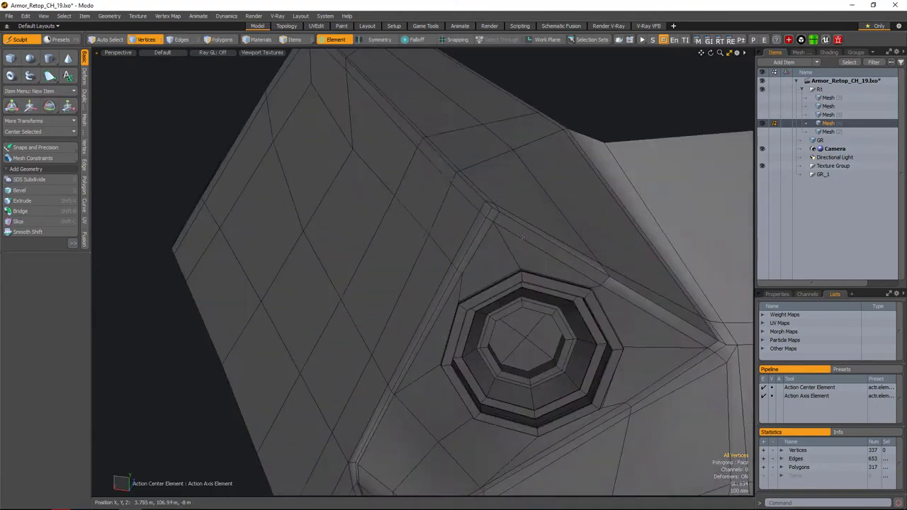
{"action": "left_click_drag", "start_coordinate": [523, 238], "coordinate": [492, 203], "text": "alt"}
{"action": "key", "text": "2"}
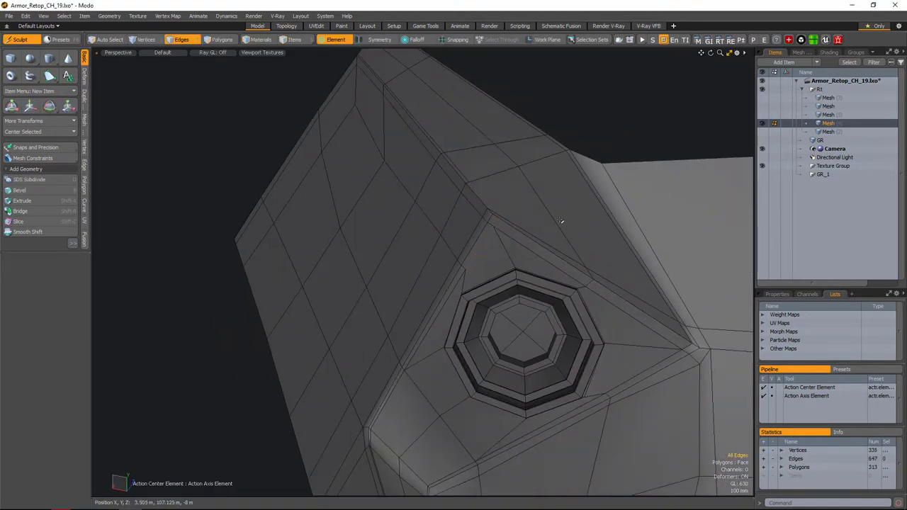
{"action": "scroll", "coordinate": [561, 222], "scroll_direction": "down", "scroll_amount": 5}
{"action": "scroll", "coordinate": [507, 224], "scroll_direction": "up", "scroll_amount": 5}
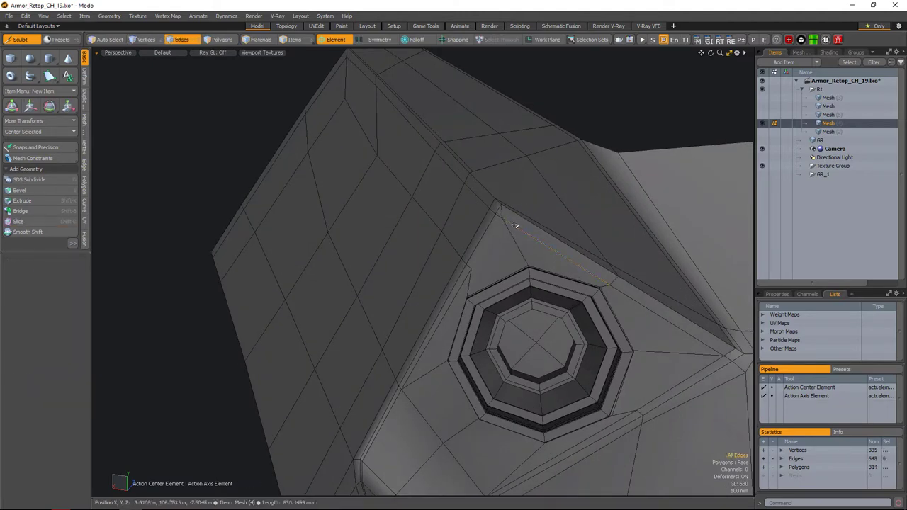
{"action": "scroll", "coordinate": [561, 250], "scroll_direction": "down", "scroll_amount": 8}
{"action": "left_click_drag", "start_coordinate": [530, 229], "coordinate": [577, 273], "text": "alt"}
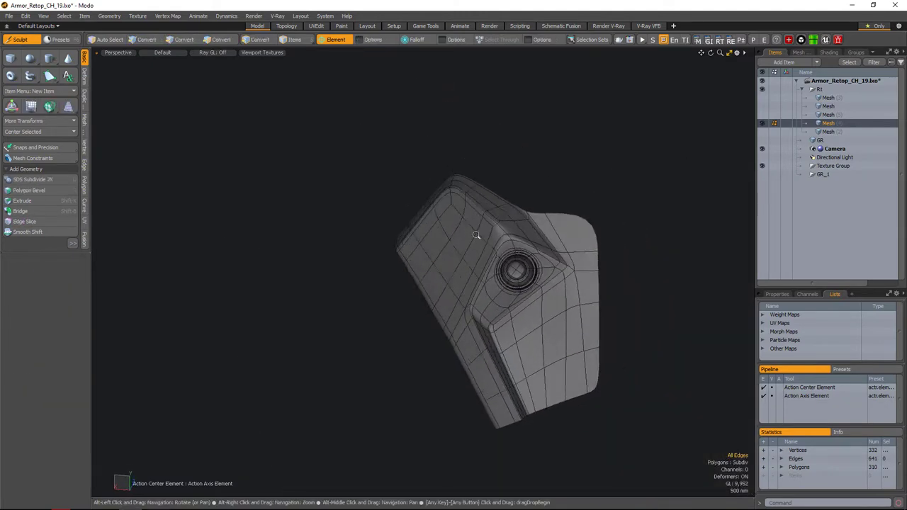
- Slice a new supporting edge across the facet's upper corner, ending at 16.5% of the corner edge
{"action": "scroll", "coordinate": [476, 236], "scroll_direction": "up", "scroll_amount": 8}
{"action": "left_click_drag", "start_coordinate": [537, 229], "coordinate": [526, 202], "text": "alt"}
{"action": "key", "text": "alt+c"}
{"action": "left_click", "coordinate": [460, 324]}
{"action": "left_click", "coordinate": [505, 248]}
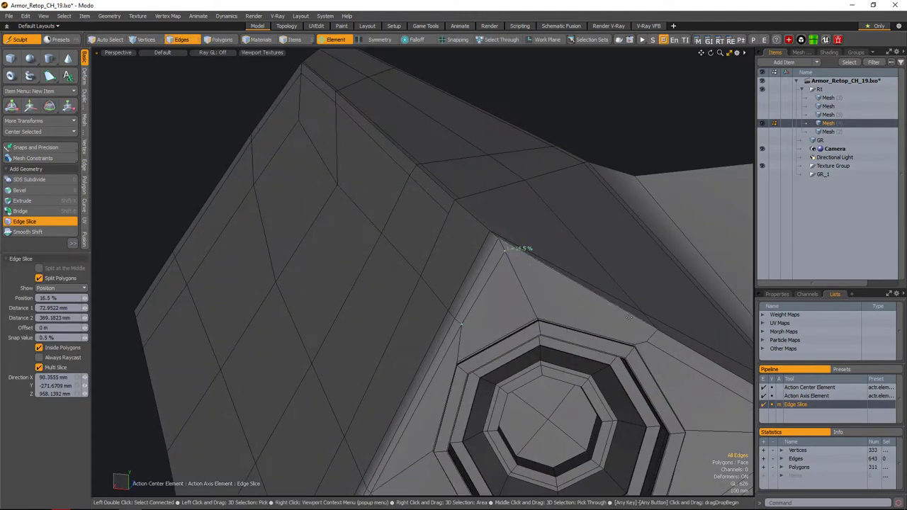
{"action": "key", "text": "space"}
- Slide the vertex on the facet's upper border by 39.5% toward the panel's ridge
{"action": "left_click_drag", "start_coordinate": [658, 340], "coordinate": [618, 292], "text": "alt"}
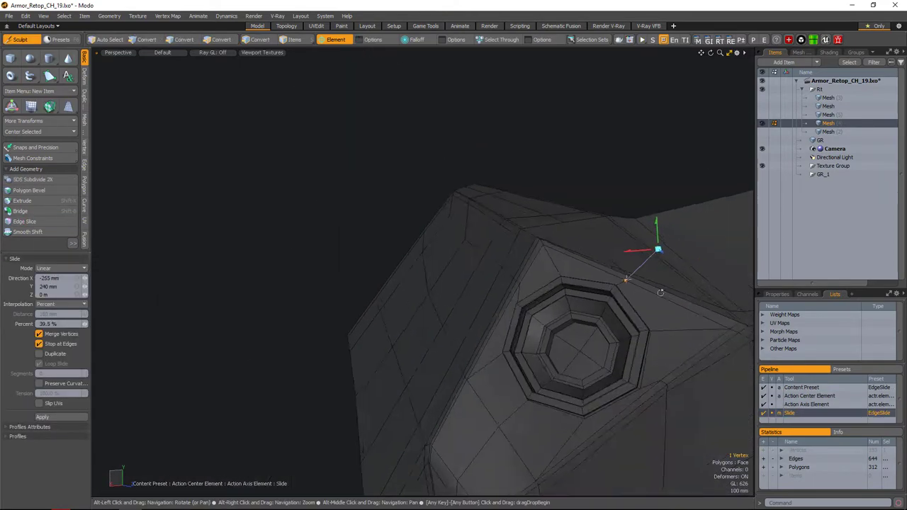
{"action": "scroll", "coordinate": [489, 248], "scroll_direction": "up", "scroll_amount": 3}
{"action": "key", "text": "space"}
- Remove the supporting loop along the large face's outer edges and compare the cage with its subdivided preview
{"action": "left_click_drag", "start_coordinate": [459, 255], "coordinate": [433, 276], "text": "alt"}
{"action": "key", "text": "Tab"}
{"action": "scroll", "coordinate": [553, 238], "scroll_direction": "down", "scroll_amount": 4}
{"action": "key", "text": "Tab"}
{"action": "scroll", "coordinate": [640, 292], "scroll_direction": "down", "scroll_amount": 4}
{"action": "scroll", "coordinate": [639, 293], "scroll_direction": "up", "scroll_amount": 5}
{"action": "key", "text": "Tab"}
- Adjust the inner vertices across the large face and check the softened panel in the render preview
{"action": "key", "text": "1"}
{"action": "key", "text": "space"}
{"action": "left_click", "coordinate": [418, 272]}
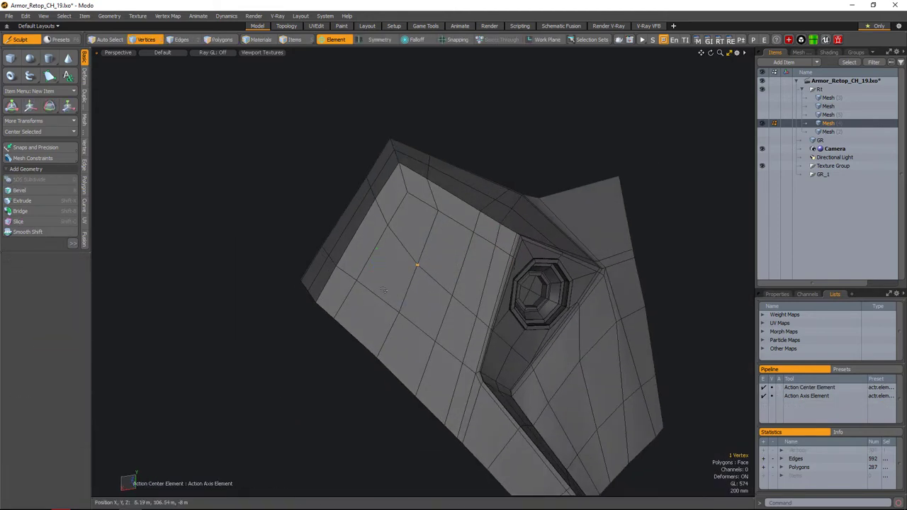
{"action": "left_click", "coordinate": [396, 310], "text": "shift"}
{"action": "right_click_drag", "start_coordinate": [347, 341], "coordinate": [393, 385], "text": "shift"}
{"action": "left_click_drag", "start_coordinate": [389, 301], "coordinate": [530, 264], "text": "alt"}
{"action": "key", "text": "Tab"}
{"action": "left_click", "coordinate": [489, 26]}
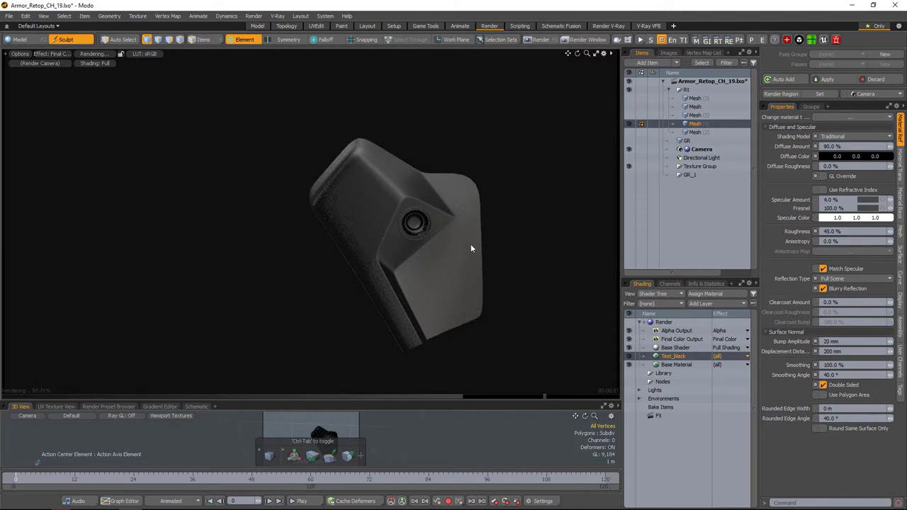
{"action": "left_click", "coordinate": [255, 27]}
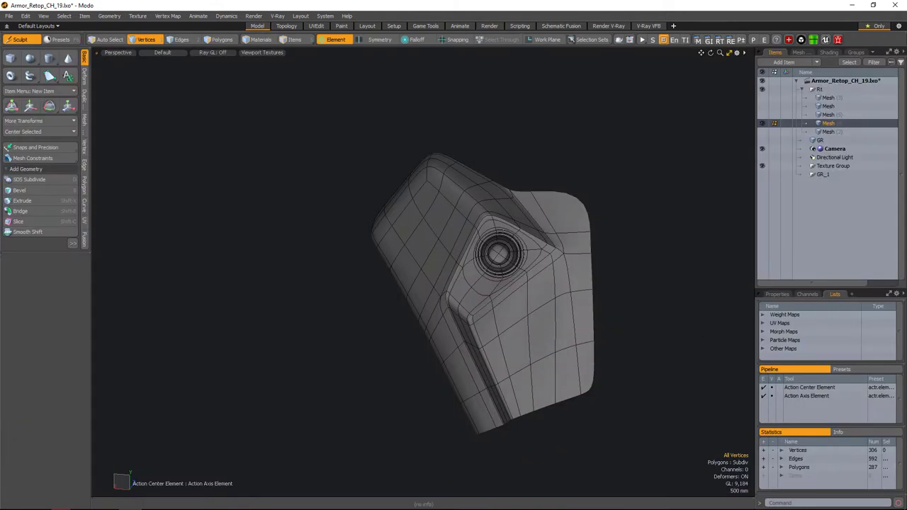
- Select the 11 polygons of the outer strip beyond the recess and scale them to 33.5% along Z
{"action": "scroll", "coordinate": [588, 334], "scroll_direction": "up", "scroll_amount": 3}
{"action": "left_click_drag", "start_coordinate": [587, 334], "coordinate": [530, 311], "text": "alt"}
{"action": "scroll", "coordinate": [650, 213], "scroll_direction": "up", "scroll_amount": 5}
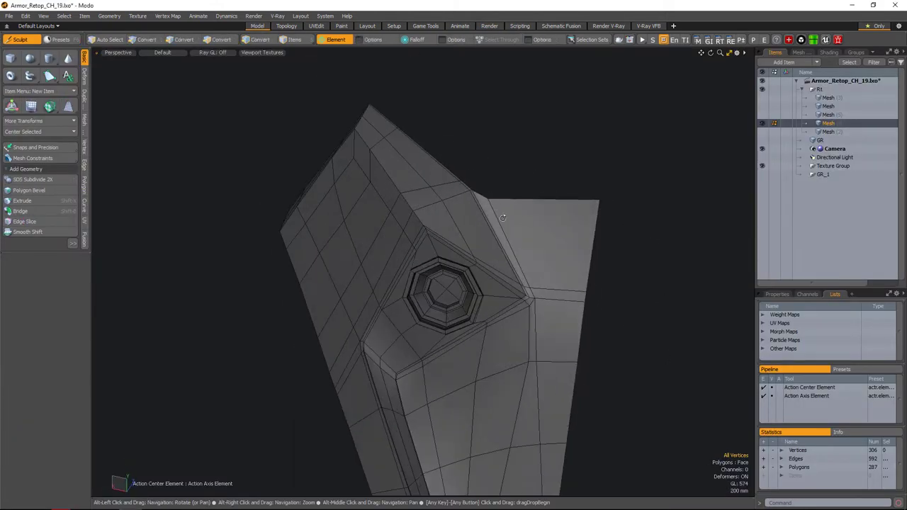
{"action": "mouse_move", "coordinate": [638, 213]}
{"action": "left_mouse_down", "text": "alt"}
{"action": "mouse_move", "coordinate": [532, 205]}
{"action": "mouse_move", "coordinate": [524, 246]}
{"action": "mouse_move", "coordinate": [557, 308]}
{"action": "left_mouse_up", "text": "alt"}
{"action": "scroll", "coordinate": [533, 205], "scroll_direction": "up", "scroll_amount": 3}
{"action": "double_click", "coordinate": [528, 234]}
{"action": "key", "text": "y"}
{"action": "left_click_drag", "start_coordinate": [202, 182], "coordinate": [405, 270], "text": "alt"}
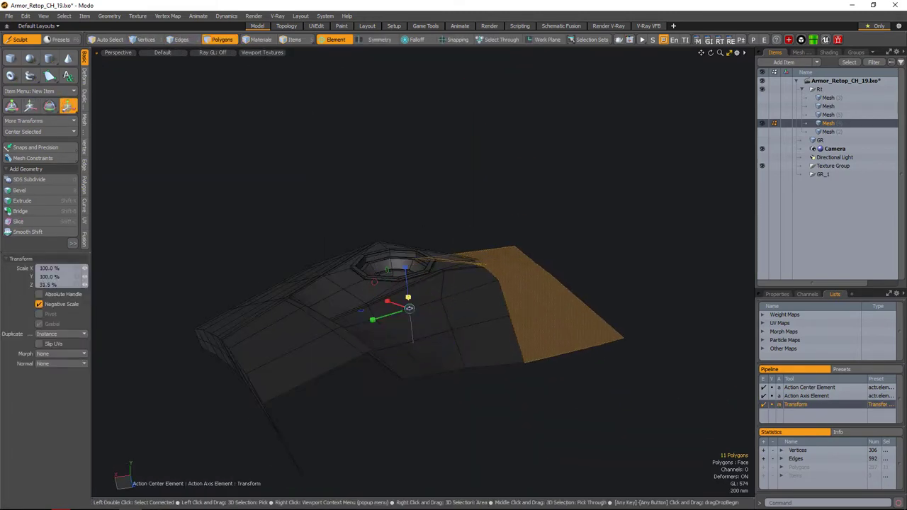
{"action": "left_click_drag", "start_coordinate": [409, 307], "coordinate": [515, 331], "text": "alt"}
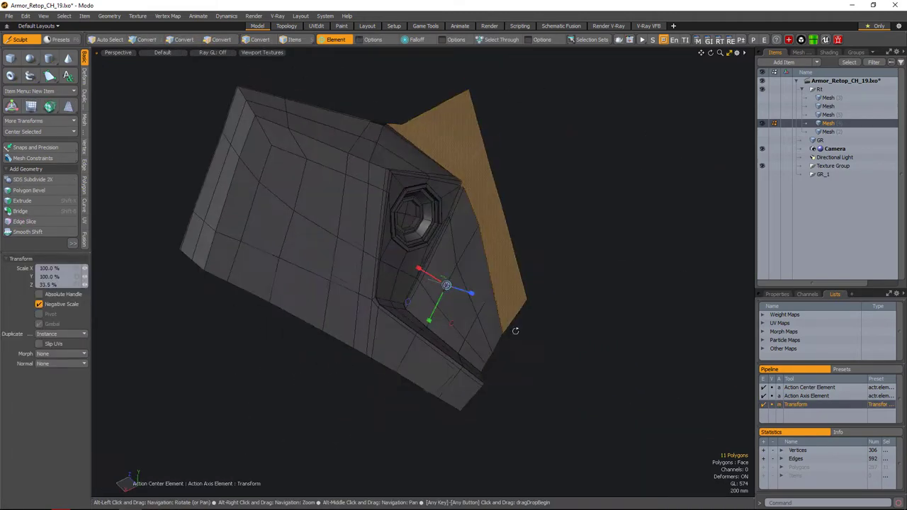
- Finish the outer strip's flattening, preview it subdivided and drop the Transform tool
{"action": "left_click_drag", "start_coordinate": [448, 285], "coordinate": [406, 323], "text": "alt"}
{"action": "left_click_drag", "start_coordinate": [496, 269], "coordinate": [601, 297], "text": "alt"}
{"action": "key", "text": "Tab"}
{"action": "key", "text": "q"}
{"action": "key", "text": "Tab"}
- Reposition individual vertices along the flattened outer strip and the adjoining face to tidy the panel's outline
{"action": "key", "text": "1"}
{"action": "key", "text": "3"}
{"action": "double_click", "coordinate": [555, 285]}
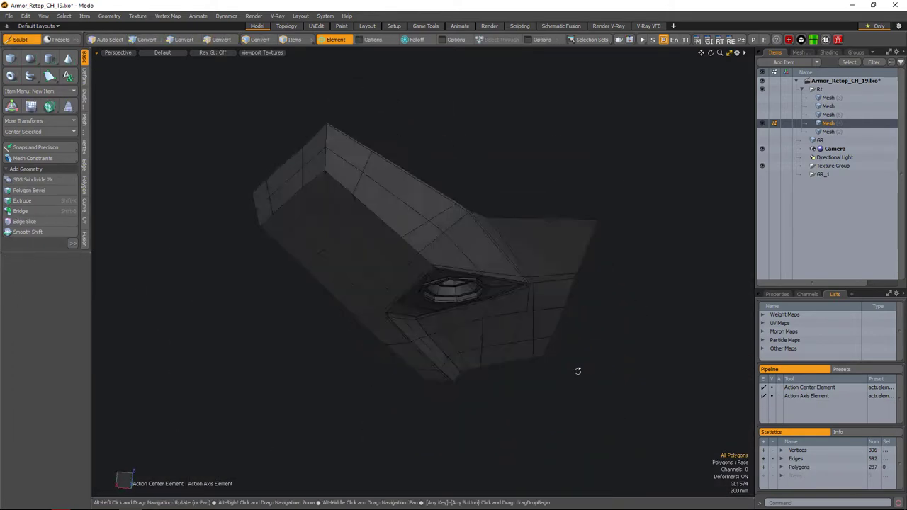
{"action": "key", "text": "ctrl+z"}
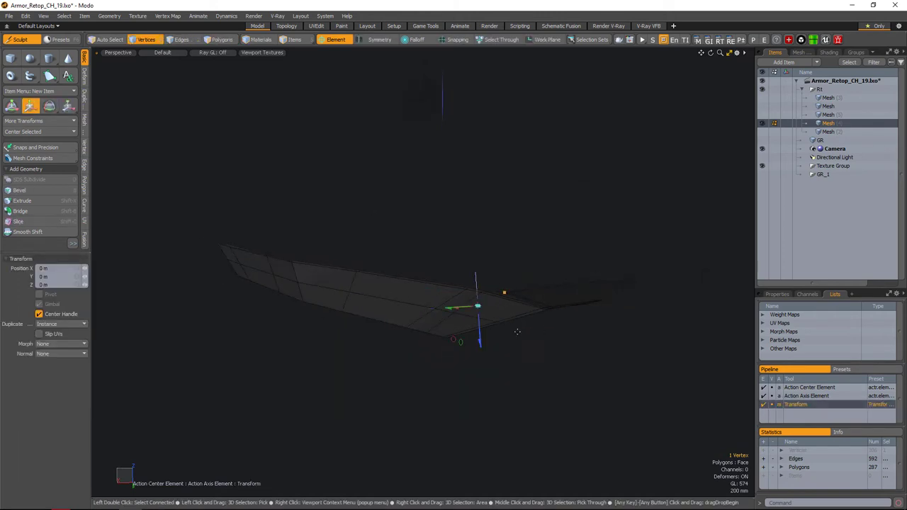
{"action": "left_click", "coordinate": [544, 327]}
{"action": "left_click_drag", "start_coordinate": [543, 327], "coordinate": [545, 357], "text": "alt"}
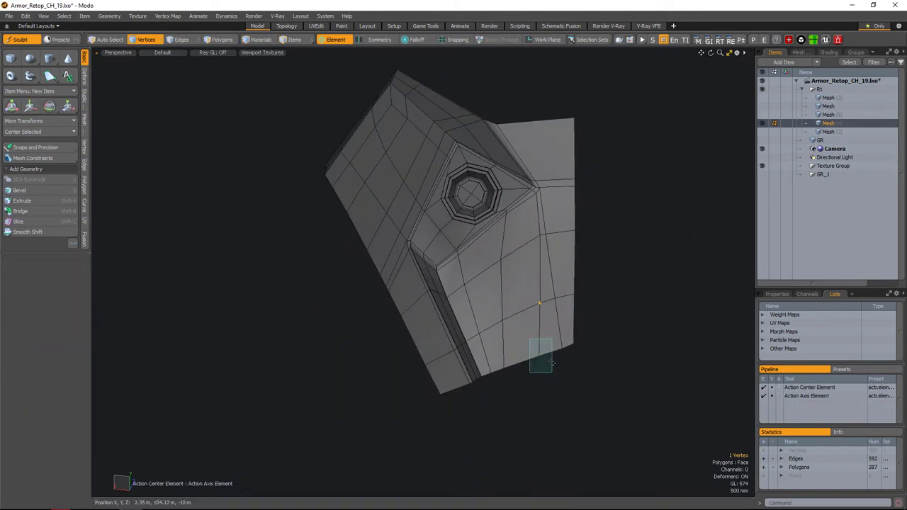
{"action": "left_click_drag", "start_coordinate": [630, 333], "coordinate": [628, 200], "text": "alt"}
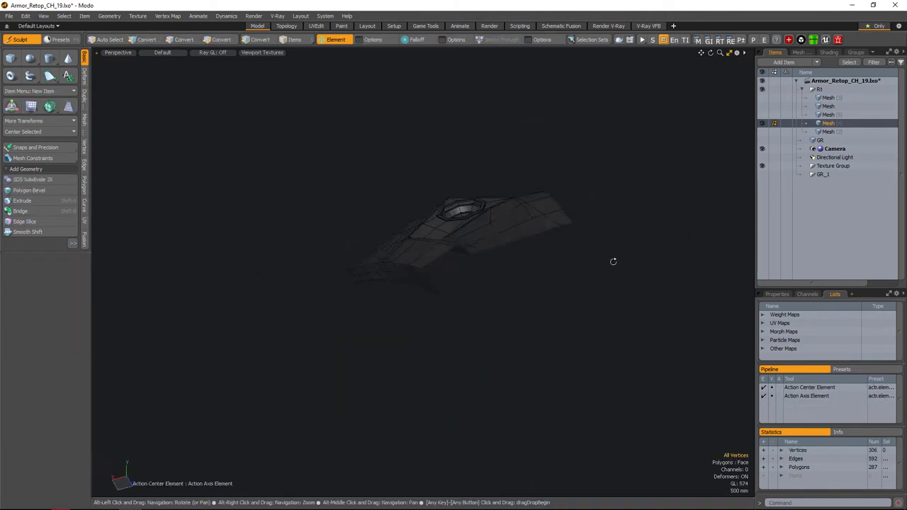
{"action": "left_click_drag", "start_coordinate": [613, 261], "coordinate": [576, 361], "text": "alt"}
- Replace the loop beside the outer strip with one closer to it and slide two edges of the neighbouring column about 9.4%
{"action": "key", "text": "space"}
{"action": "key", "text": "space"}
{"action": "left_click_drag", "start_coordinate": [602, 275], "coordinate": [468, 212], "text": "alt"}
{"action": "left_click", "coordinate": [464, 205]}
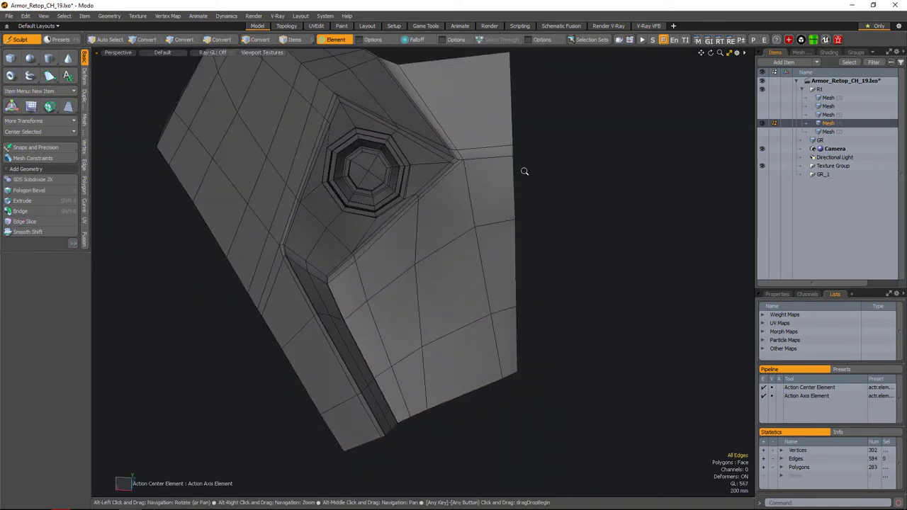
{"action": "left_click_drag", "start_coordinate": [524, 171], "coordinate": [492, 298], "text": "ctrl+alt"}
{"action": "key", "text": "alt+c"}
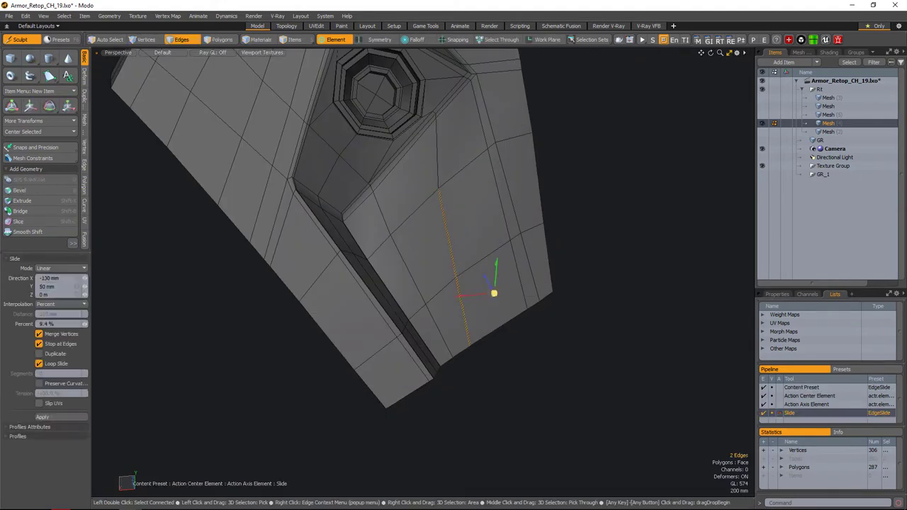
{"action": "key", "text": "space"}
{"action": "left_click_drag", "start_coordinate": [659, 315], "coordinate": [686, 320], "text": "alt"}
- Loop Slice the four polygons around the panel's lower end with one cut at 90%
{"action": "left_click_drag", "start_coordinate": [430, 329], "coordinate": [487, 322], "text": "alt"}
{"action": "left_click", "coordinate": [440, 335]}
{"action": "key", "text": "shift+x"}
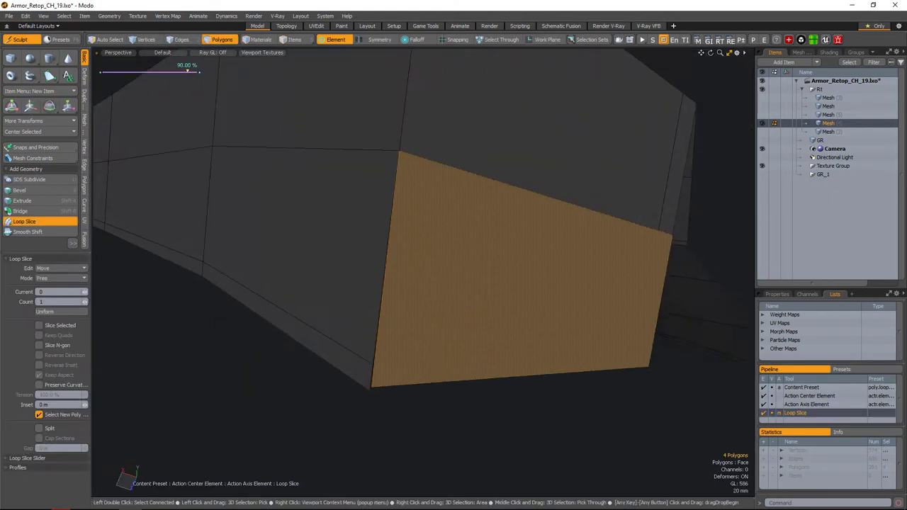
{"action": "key", "text": "space"}
- Slide the new loop's short edge beside the slot's lower end about 8.6% and adjust the surrounding vertices
{"action": "left_click_drag", "start_coordinate": [380, 355], "coordinate": [423, 404], "text": "alt"}
{"action": "key", "text": "w"}
{"action": "left_click_drag", "start_coordinate": [499, 317], "coordinate": [586, 393], "text": "alt"}
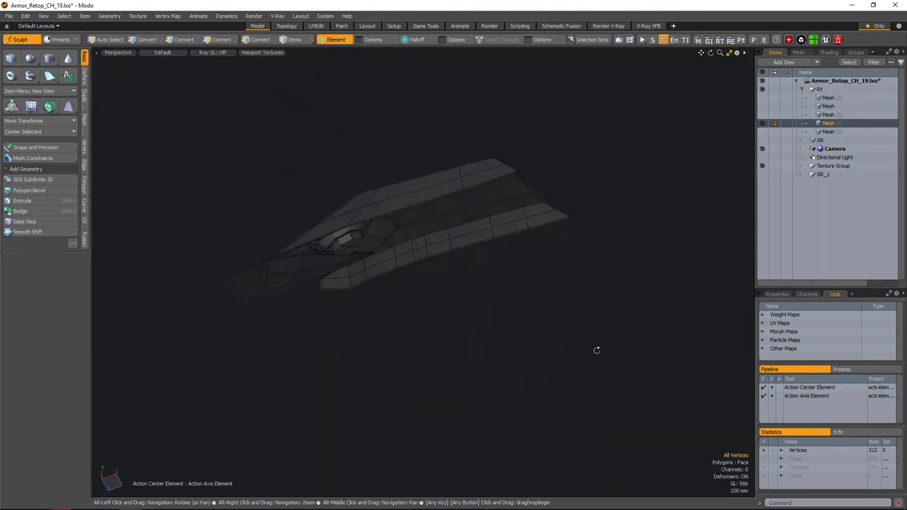
{"action": "scroll", "coordinate": [503, 321], "scroll_direction": "up", "scroll_amount": 5}
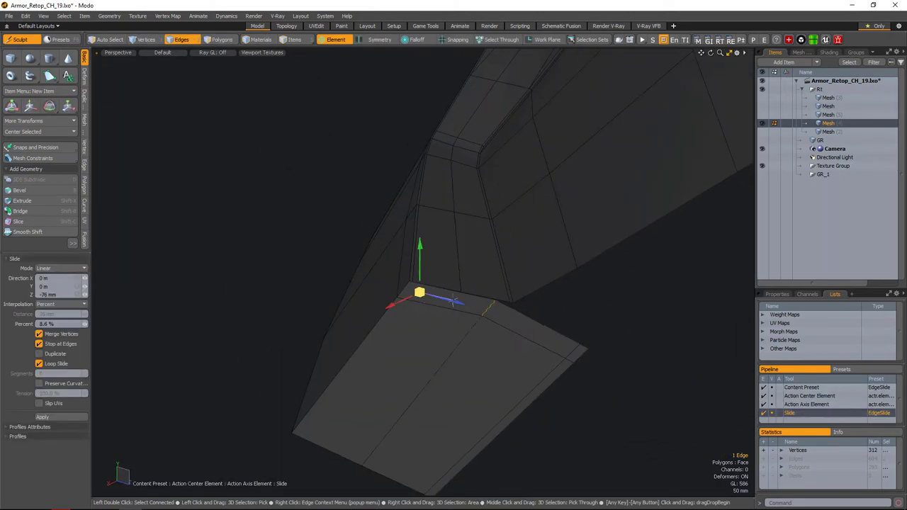
{"action": "key", "text": "y"}
{"action": "left_click_drag", "start_coordinate": [587, 369], "coordinate": [389, 328]}
{"action": "key", "text": "space"}
{"action": "key", "text": "y"}
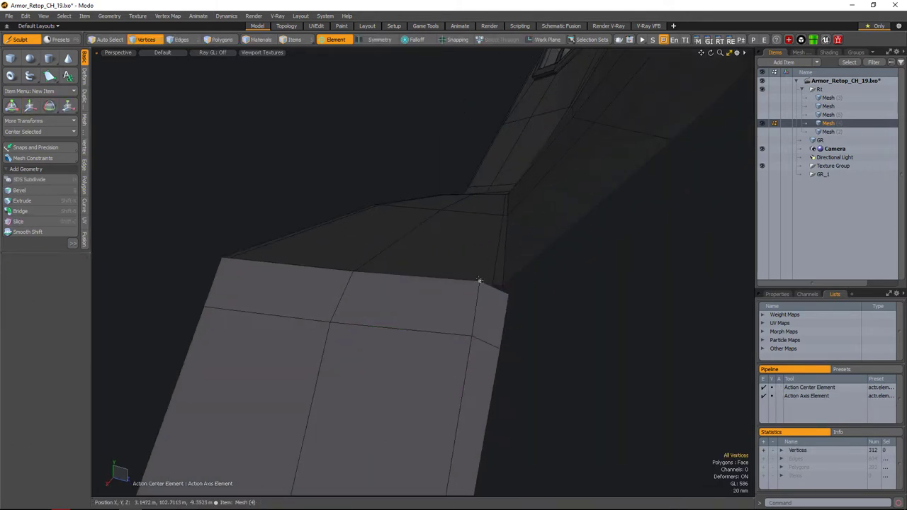
- Clean up the tiny polygon at the slot's lower corner by merging its stray vertices
{"action": "key", "text": "2"}
{"action": "left_click_drag", "start_coordinate": [461, 312], "coordinate": [494, 326], "text": "alt"}
{"action": "key", "text": "3"}
{"action": "left_click", "coordinate": [466, 352]}
{"action": "key", "text": "y"}
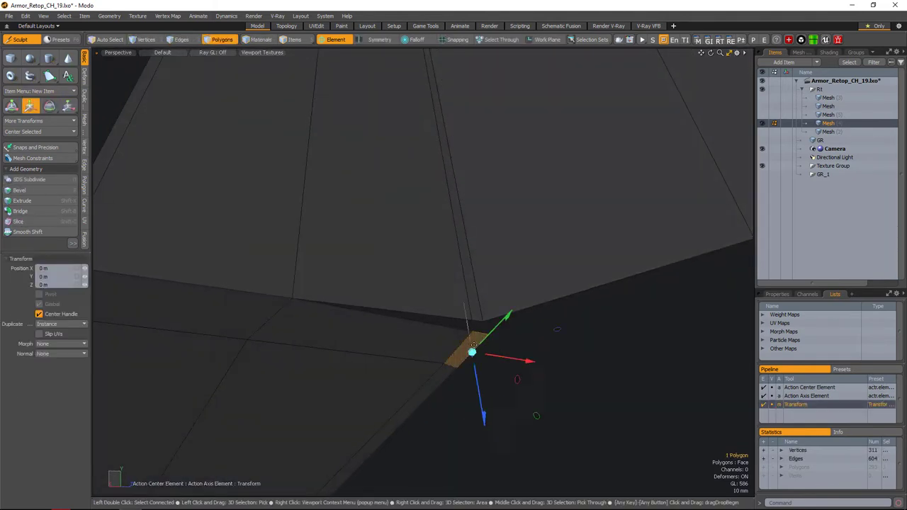
{"action": "mouse_move", "coordinate": [466, 353]}
{"action": "left_mouse_down", "text": "alt"}
{"action": "mouse_move", "coordinate": [482, 349]}
{"action": "mouse_move", "coordinate": [474, 367]}
{"action": "left_mouse_up", "text": "alt"}
{"action": "scroll", "coordinate": [486, 321], "scroll_direction": "down", "scroll_amount": 5}
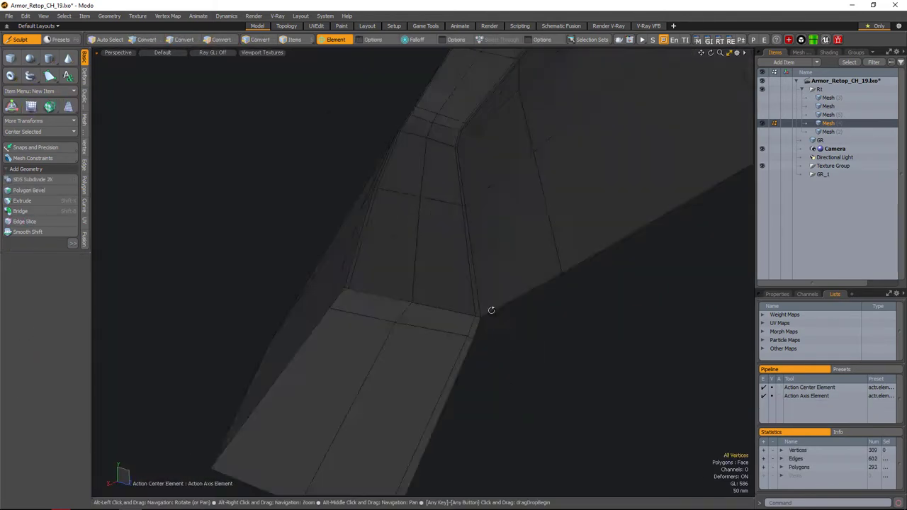
- Adjust the end strip below the slot and compare the cage with its subdivided preview
{"action": "key", "text": "w"}
{"action": "left_click_drag", "start_coordinate": [488, 309], "coordinate": [456, 370], "text": "alt"}
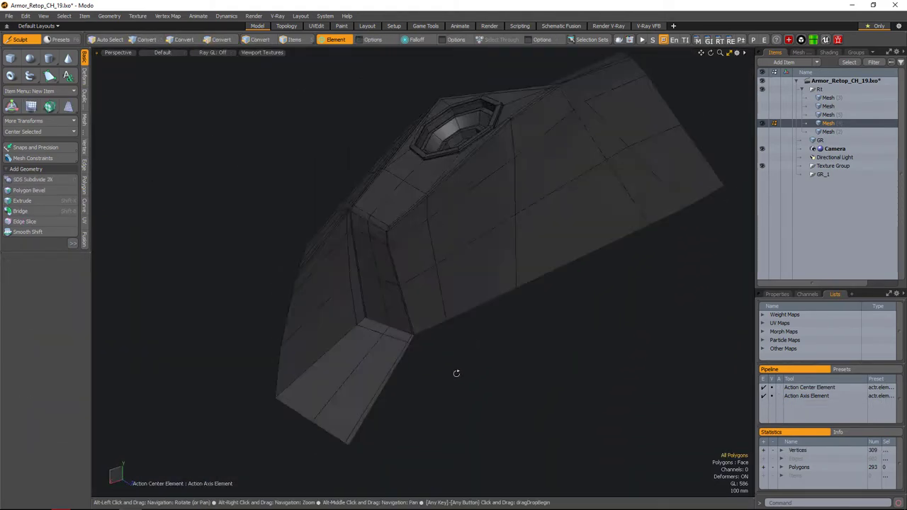
{"action": "left_click", "coordinate": [361, 391]}
{"action": "key", "text": "w"}
{"action": "left_click_drag", "start_coordinate": [361, 391], "coordinate": [454, 326], "text": "alt"}
{"action": "key", "text": "space"}
{"action": "key", "text": "Tab"}
{"action": "key", "text": "Tab"}
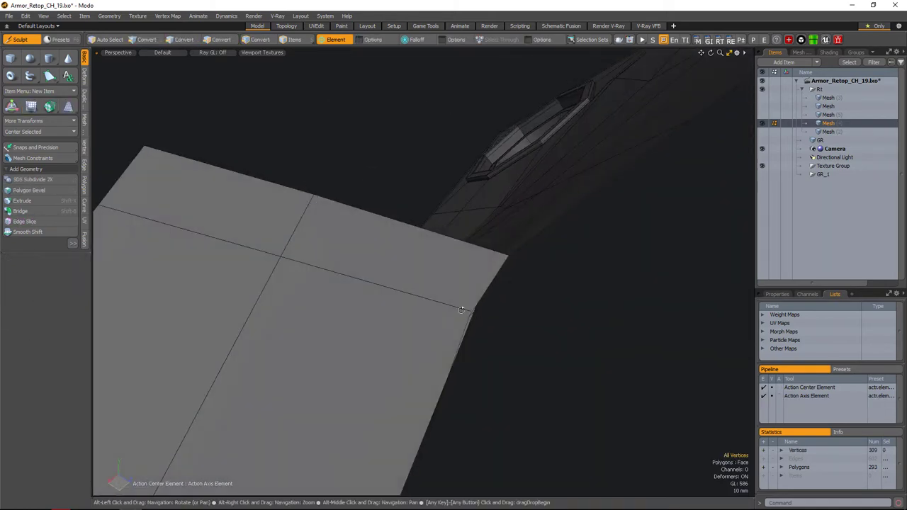
- Merge the surplus vertex at the end strip's corner and check the whole panel subdivided
{"action": "left_click", "coordinate": [334, 270]}
{"action": "key", "text": "w"}
{"action": "left_click_drag", "start_coordinate": [407, 284], "coordinate": [526, 399]}
{"action": "key", "text": "space"}
{"action": "key", "text": "2"}
{"action": "key", "text": "Tab"}
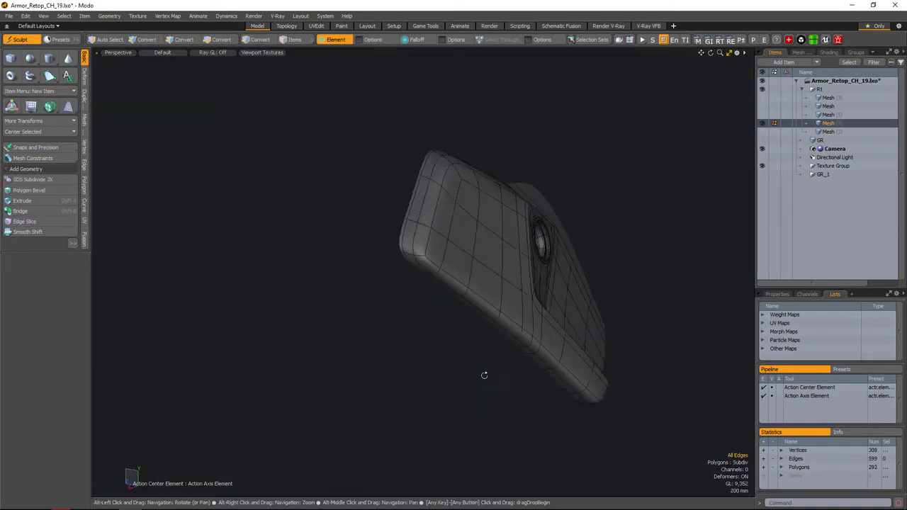
{"action": "left_click_drag", "start_coordinate": [484, 375], "coordinate": [451, 316], "text": "alt"}
{"action": "key", "text": "Tab"}
- Edge Slice a supporting cut across the corner of the large face with the cut position at 90%
{"action": "key", "text": "alt+c"}
{"action": "left_click", "coordinate": [313, 324]}
{"action": "left_click", "coordinate": [434, 322]}
{"action": "left_click", "coordinate": [449, 299]}
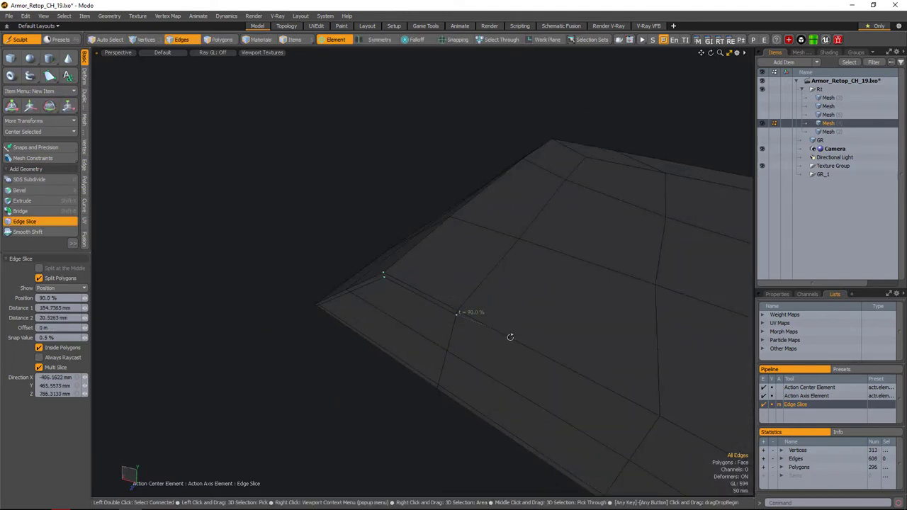
{"action": "left_click", "coordinate": [510, 337]}
{"action": "left_click_drag", "start_coordinate": [510, 337], "coordinate": [487, 304], "text": "alt"}
- Continue the Edge Slice along the upper edge of the long side wall at 93.5%
{"action": "left_click", "coordinate": [527, 309]}
{"action": "scroll", "coordinate": [487, 304], "scroll_direction": "up", "scroll_amount": 3}
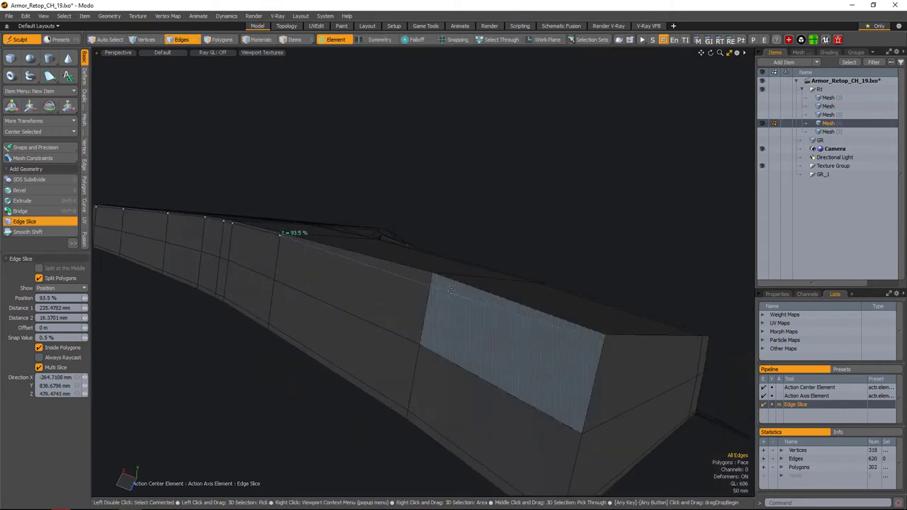
{"action": "left_click", "coordinate": [601, 337]}
{"action": "left_click_drag", "start_coordinate": [601, 337], "coordinate": [450, 294], "text": "alt"}
- Loop Slice the 32 polygons around the panel's outer rim with one cut at 99.5%
{"action": "key", "text": "space"}
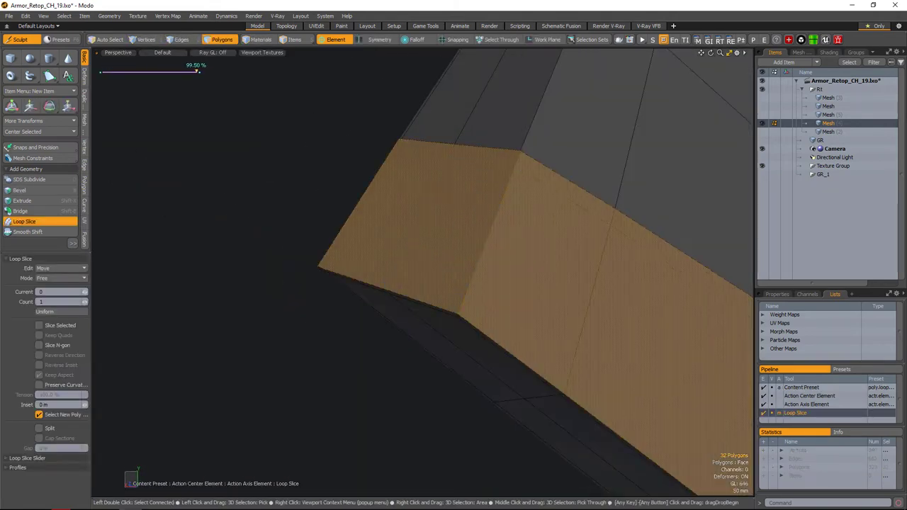
{"action": "key", "text": "space"}
{"action": "left_click_drag", "start_coordinate": [572, 296], "coordinate": [412, 377], "text": "alt"}
- Select the 32 border edges around the panel and deepen its side walls with Edge Extend
{"action": "left_click", "coordinate": [431, 378]}
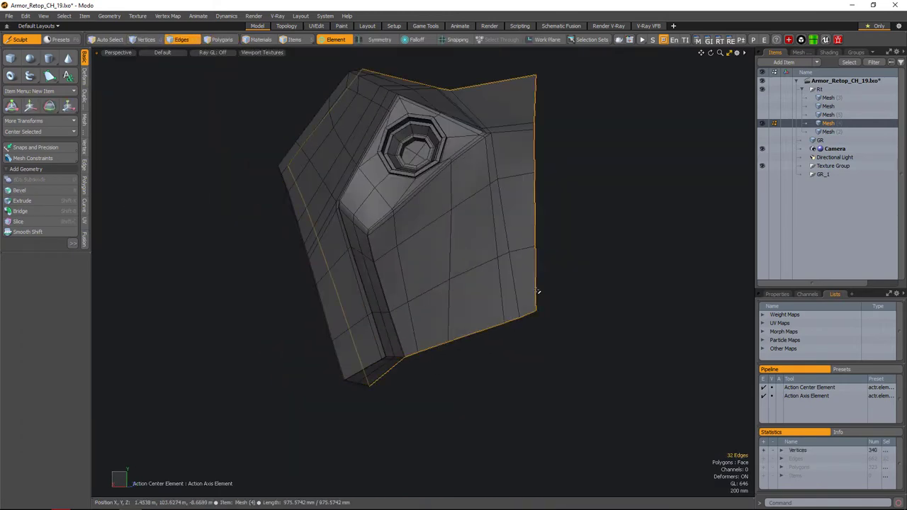
{"action": "key", "text": "shift+x"}
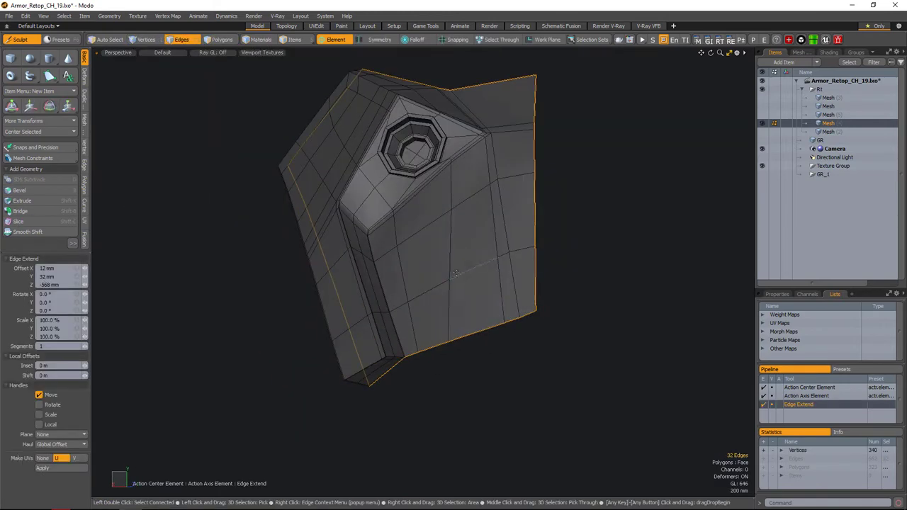
{"action": "left_click_drag", "start_coordinate": [461, 256], "coordinate": [448, 305], "text": "alt"}
{"action": "left_click_drag", "start_coordinate": [401, 338], "coordinate": [523, 346], "text": "alt"}
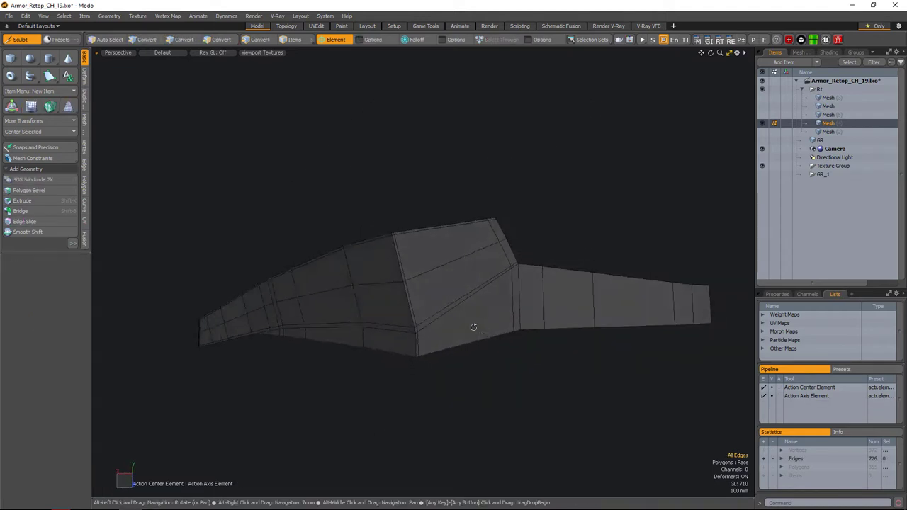
- Rotate the 32 extended border edges about -6.2° and reposition two vertices on the end wall
{"action": "left_click_drag", "start_coordinate": [473, 327], "coordinate": [526, 369], "text": "alt"}
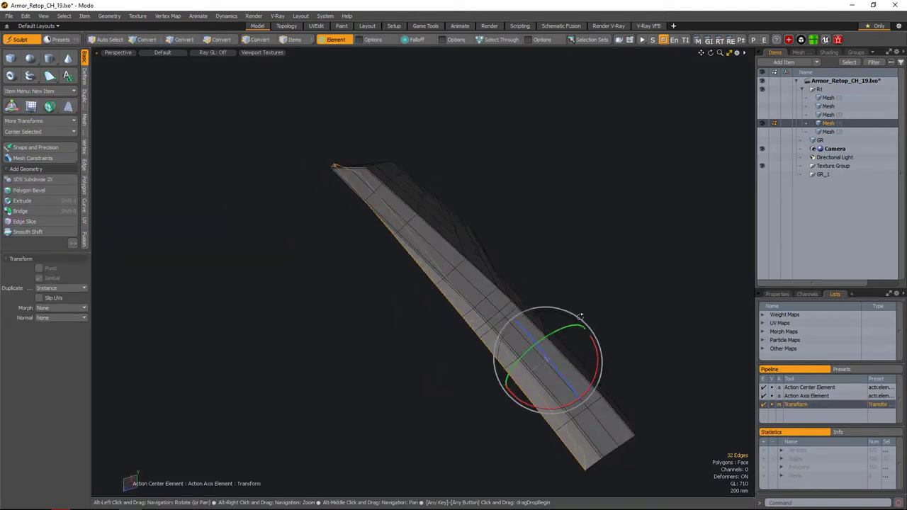
{"action": "left_click_drag", "start_coordinate": [582, 358], "coordinate": [537, 371], "text": "alt"}
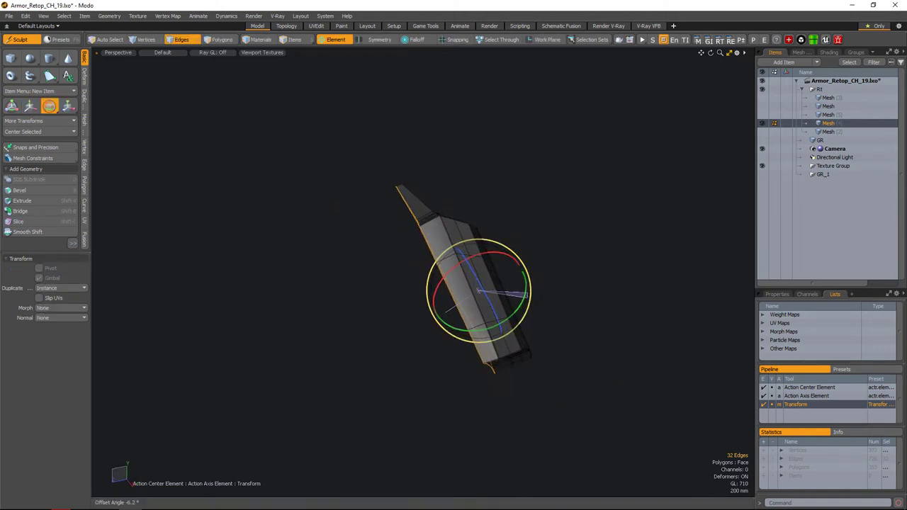
{"action": "left_click_drag", "start_coordinate": [499, 297], "coordinate": [445, 304], "text": "alt"}
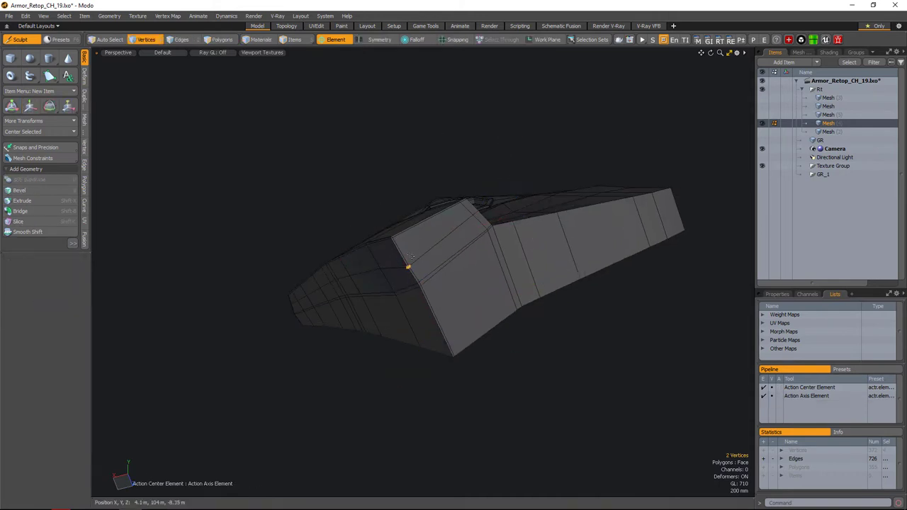
{"action": "left_click_drag", "start_coordinate": [374, 263], "coordinate": [541, 345], "text": "alt"}
{"action": "key", "text": "w"}
- Loop Slice supporting loops close to the panel's outer edges and along its lower end
{"action": "key", "text": "3"}
{"action": "left_click", "coordinate": [510, 353]}
{"action": "key", "text": "l"}
{"action": "key", "text": "alt+c"}
{"action": "scroll", "coordinate": [539, 305], "scroll_direction": "up", "scroll_amount": 3}
{"action": "key", "text": "q"}
{"action": "scroll", "coordinate": [562, 320], "scroll_direction": "down", "scroll_amount": 5}
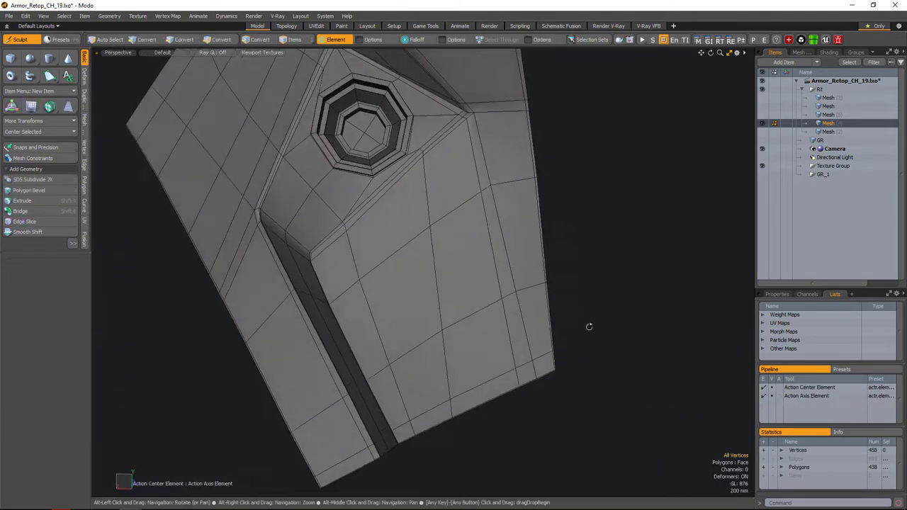
- Subdivide the panel, examine its edges and recess from several angles in the render preview, and return to the modeling layout
{"action": "left_click_drag", "start_coordinate": [588, 324], "coordinate": [503, 393], "text": "alt"}
{"action": "key", "text": "Tab"}
{"action": "scroll", "coordinate": [496, 353], "scroll_direction": "down", "scroll_amount": 3}
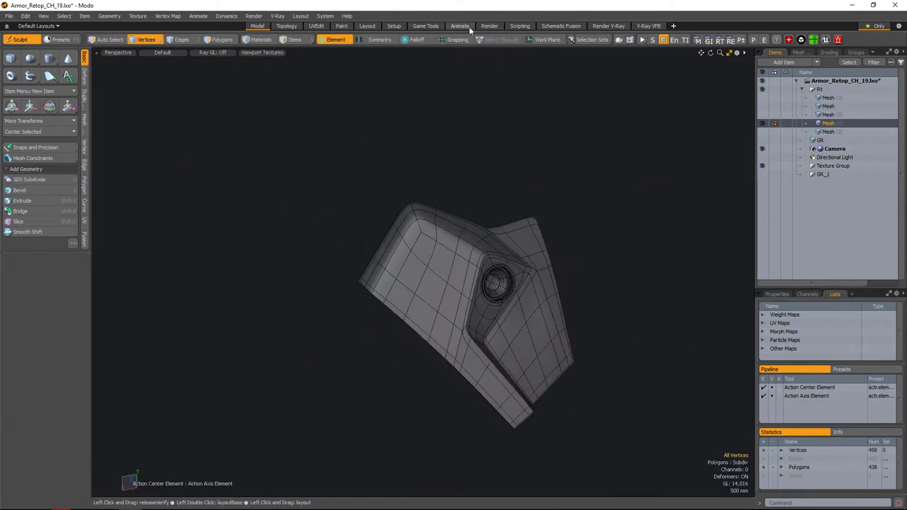
{"action": "left_click", "coordinate": [489, 25]}
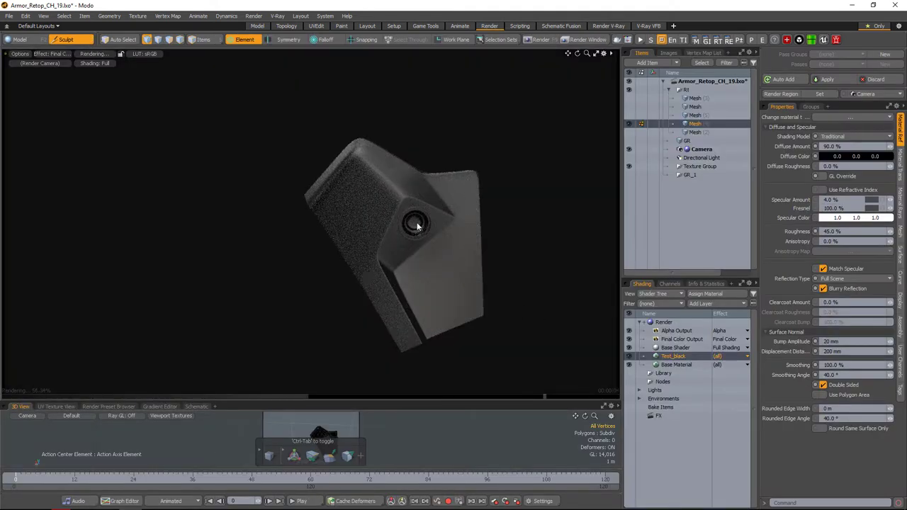
{"action": "left_click_drag", "start_coordinate": [550, 282], "coordinate": [443, 266], "text": "alt"}
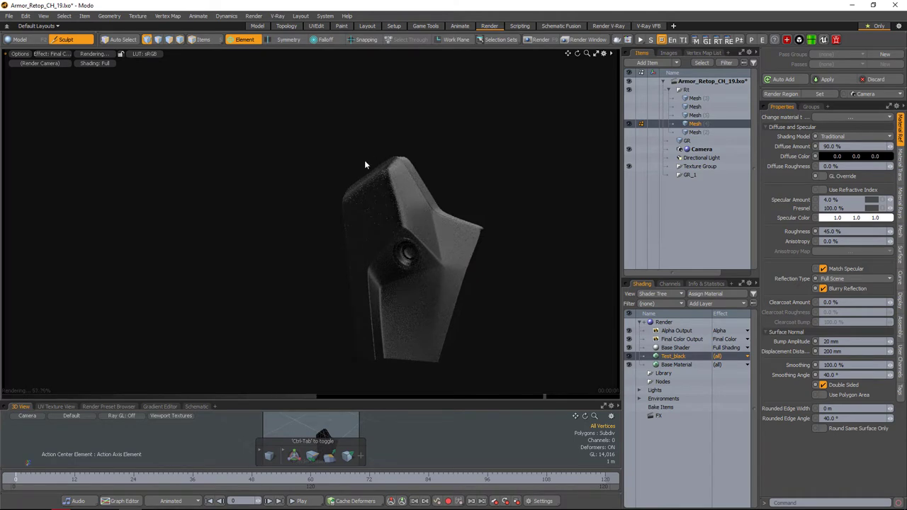
{"action": "left_click_drag", "start_coordinate": [369, 248], "coordinate": [490, 229], "text": "alt"}
{"action": "left_click", "coordinate": [257, 25]}
- Slide the single vertex between the face beside the slot and the outer strip about 51.5%
{"action": "left_click_drag", "start_coordinate": [397, 234], "coordinate": [416, 202], "text": "alt"}
{"action": "left_click", "coordinate": [416, 201]}
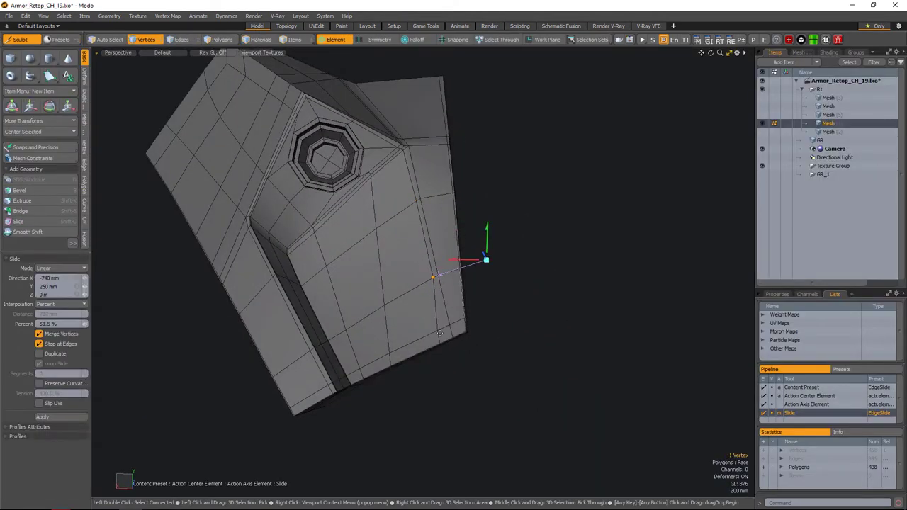
{"action": "scroll", "coordinate": [486, 371], "scroll_direction": "down", "scroll_amount": 5}
{"action": "left_click_drag", "start_coordinate": [486, 371], "coordinate": [503, 385], "text": "alt"}
- Loop Slice the outer strip lengthwise at 40% and compare the cage with its subdivided preview
{"action": "scroll", "coordinate": [472, 229], "scroll_direction": "up", "scroll_amount": 10}
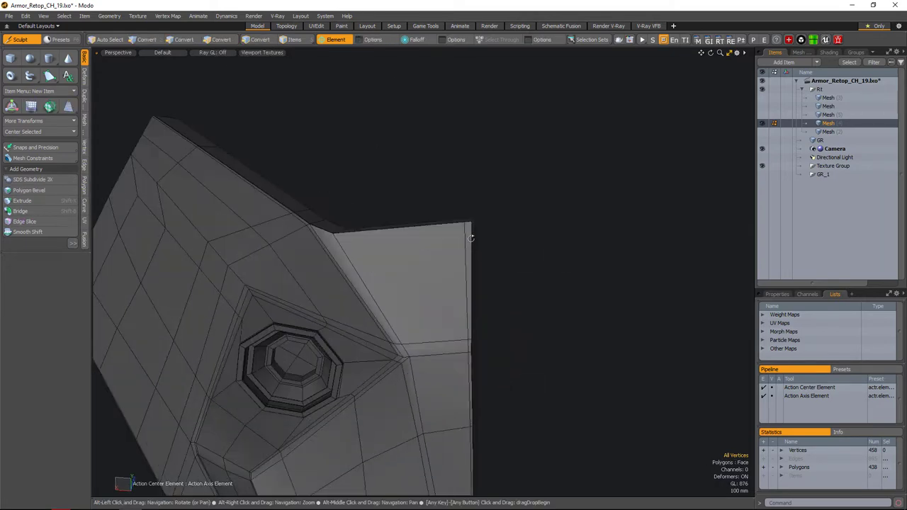
{"action": "scroll", "coordinate": [494, 269], "scroll_direction": "down", "scroll_amount": 10}
{"action": "key", "text": "3"}
{"action": "left_click", "coordinate": [510, 234]}
{"action": "left_click_drag", "start_coordinate": [510, 234], "coordinate": [525, 397]}
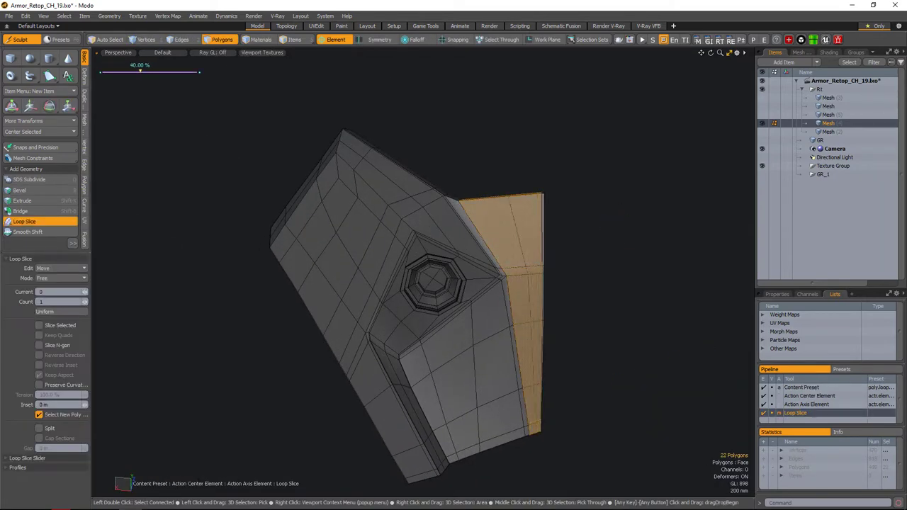
{"action": "left_click", "coordinate": [591, 234]}
{"action": "key", "text": "Tab"}
{"action": "scroll", "coordinate": [591, 234], "scroll_direction": "up", "scroll_amount": 5}
{"action": "key", "text": "Tab"}
{"action": "key", "text": "Tab"}
{"action": "key", "text": "Tab"}
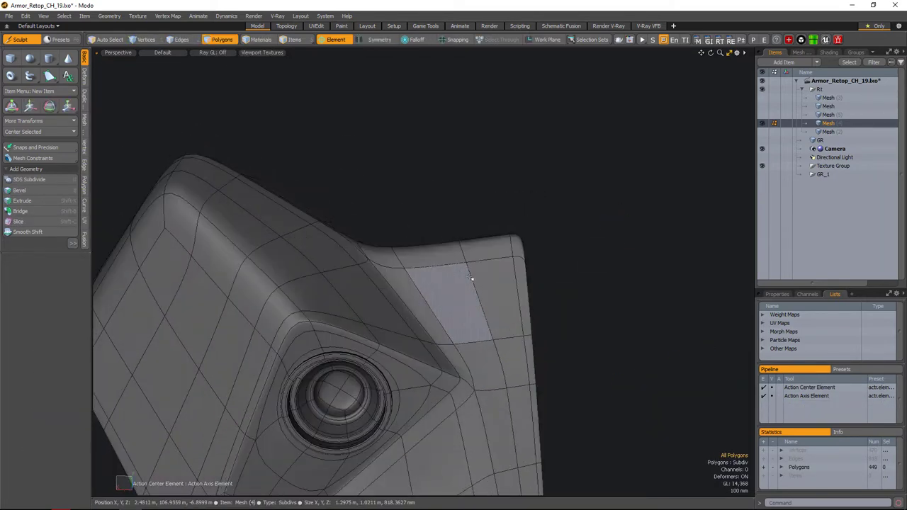
- Add a supporting loop near the outer strip's upper end, slide its vertices about 81.9%, and undo the last adjustment
{"action": "left_click", "coordinate": [498, 284]}
{"action": "left_click", "coordinate": [560, 263], "text": "shift"}
{"action": "key", "text": "1"}
{"action": "left_click", "coordinate": [572, 209]}
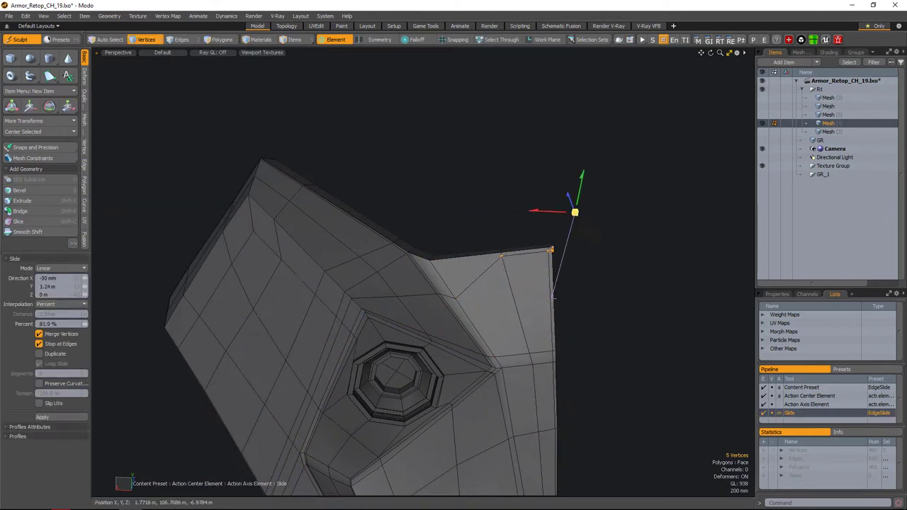
{"action": "left_click_drag", "start_coordinate": [573, 209], "coordinate": [463, 282], "text": "alt"}
{"action": "key", "text": "shift+s"}
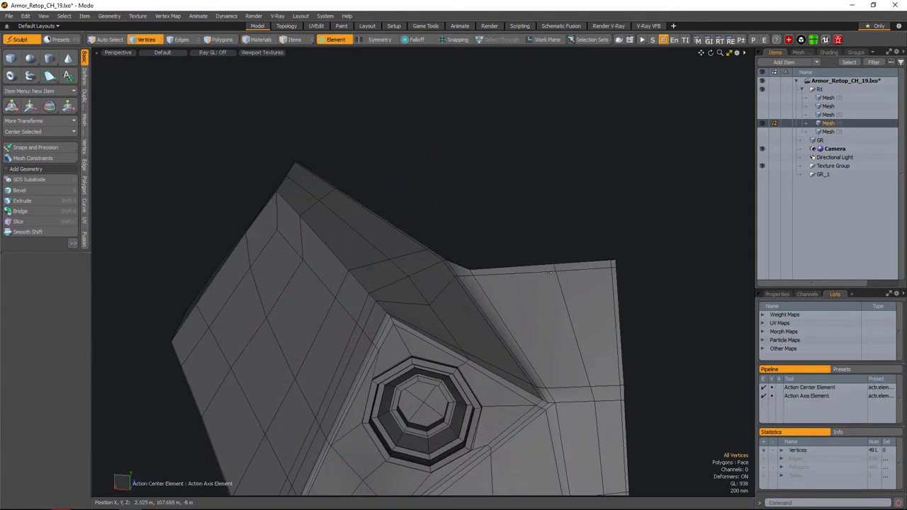
{"action": "left_click_drag", "start_coordinate": [548, 273], "coordinate": [619, 252], "text": "alt"}
{"action": "key", "text": "ctrl+z"}
- Select vertices along an inner column of the large face and slide them to even out the grid
{"action": "left_click_drag", "start_coordinate": [636, 188], "coordinate": [498, 340], "text": "alt"}
{"action": "left_click", "coordinate": [490, 230]}
{"action": "left_click", "coordinate": [511, 237], "text": "shift"}
{"action": "key", "text": "space"}
{"action": "left_click_drag", "start_coordinate": [499, 340], "coordinate": [522, 177], "text": "shift"}
{"action": "key", "text": "alt+s"}
{"action": "left_click", "coordinate": [524, 173]}
{"action": "left_click_drag", "start_coordinate": [496, 301], "coordinate": [517, 274], "text": "alt"}
{"action": "key", "text": "alt+s"}
{"action": "key", "text": "space"}
{"action": "key", "text": "space"}
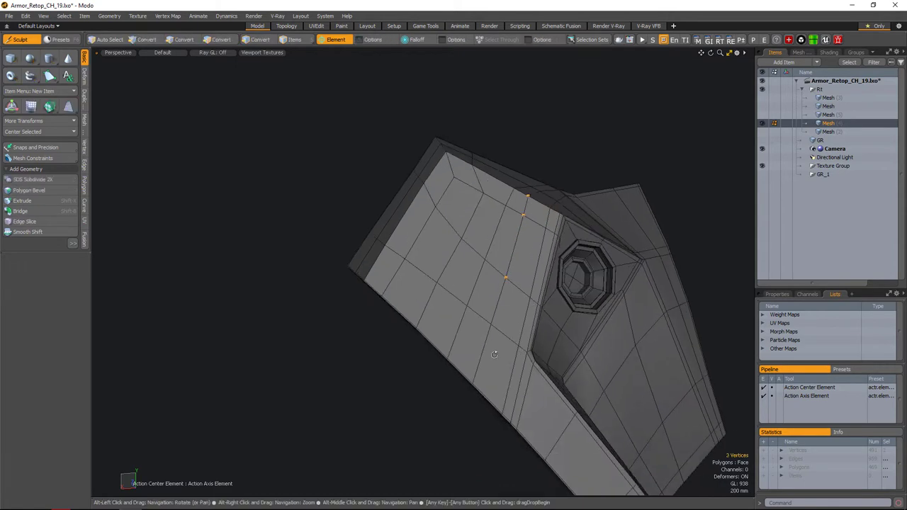
- Slide the three selected vertices on the large face, and check the mirrored lower-back panel in place on the sculpted body
{"action": "left_click_drag", "start_coordinate": [494, 354], "coordinate": [558, 271], "text": "alt"}
{"action": "key", "text": "alt+s"}
{"action": "key", "text": "space"}
{"action": "left_click_drag", "start_coordinate": [683, 173], "coordinate": [464, 375], "text": "alt"}
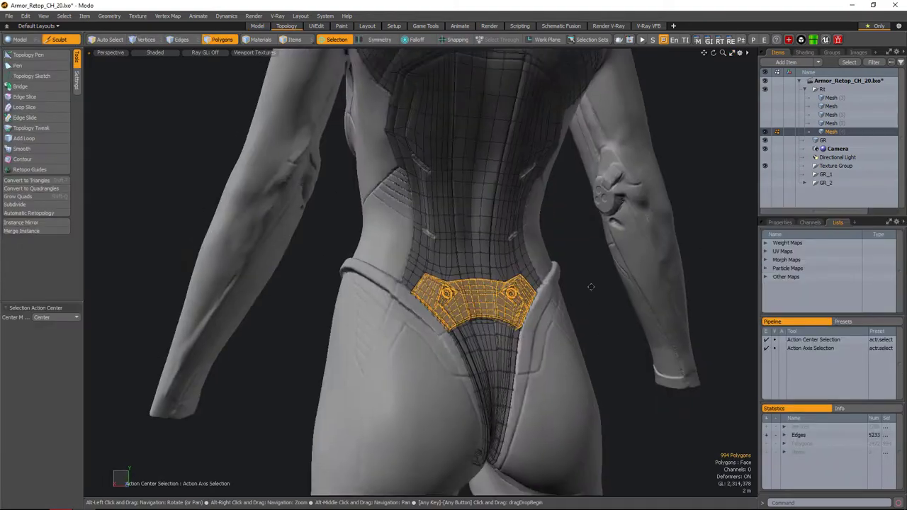
{"action": "left_click_drag", "start_coordinate": [589, 284], "coordinate": [660, 320], "text": "alt"}
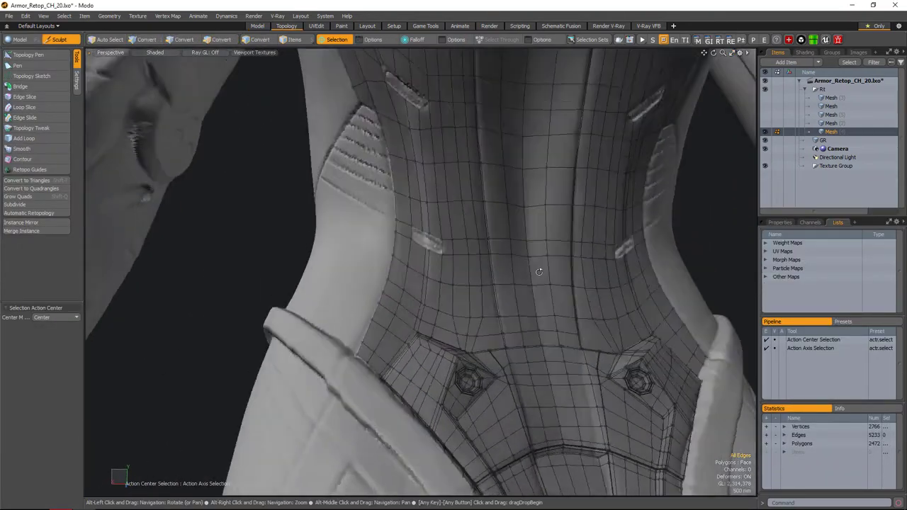
- Isolate one half of the main back panel and Edge Slice the faces below its upper slot at about 50.5% and 47%
{"action": "left_click_drag", "start_coordinate": [496, 255], "coordinate": [472, 269], "text": "alt"}
{"action": "key", "text": "3"}
{"action": "double_click", "coordinate": [446, 254]}
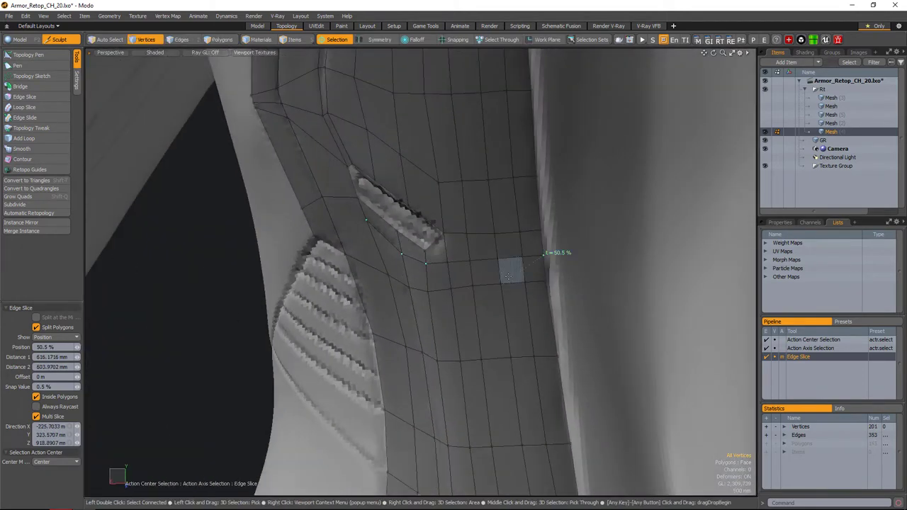
{"action": "left_click_drag", "start_coordinate": [485, 231], "coordinate": [528, 245]}
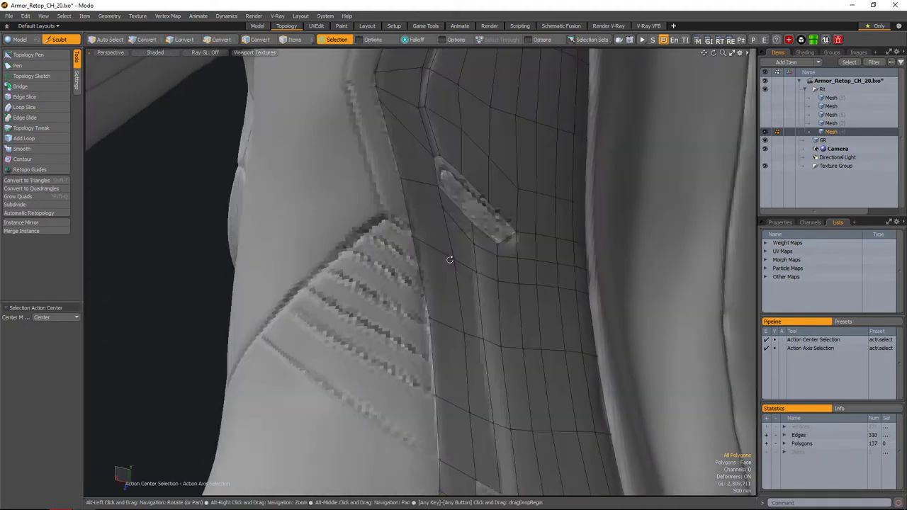
{"action": "left_click_drag", "start_coordinate": [449, 260], "coordinate": [467, 151], "text": "alt"}
{"action": "mouse_move", "coordinate": [486, 258]}
{"action": "right_mouse_down", "text": "alt"}
{"action": "mouse_move", "coordinate": [501, 253]}
{"action": "mouse_move", "coordinate": [475, 218]}
{"action": "mouse_move", "coordinate": [498, 246]}
{"action": "right_mouse_up", "text": "alt"}
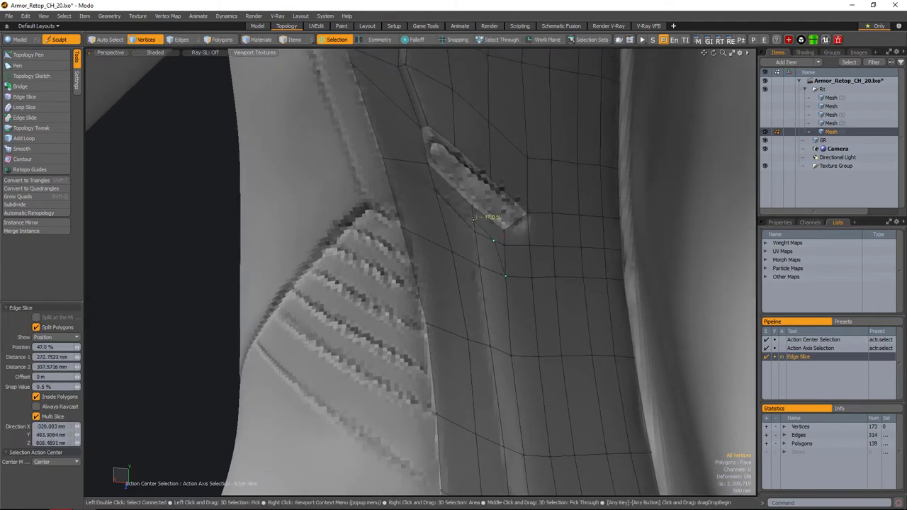
{"action": "left_click_drag", "start_coordinate": [472, 219], "coordinate": [476, 249], "text": "alt"}
- Move the four polygons bordering the upper slot's lower end 125 mm along Z to follow the sculpted relief
{"action": "key", "text": "q"}
{"action": "key", "text": "3"}
{"action": "left_click", "coordinate": [468, 234]}
{"action": "key", "text": "w"}
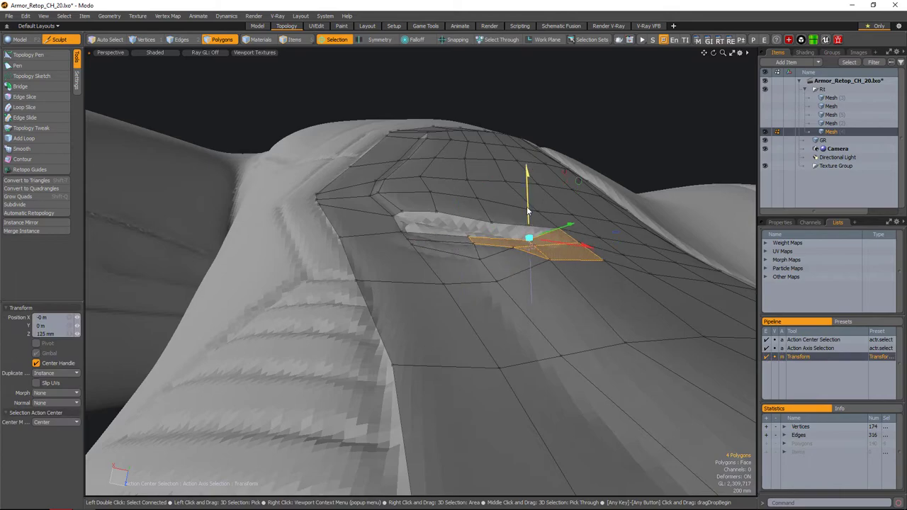
{"action": "left_click_drag", "start_coordinate": [527, 211], "coordinate": [443, 289], "text": "alt"}
{"action": "key", "text": "q"}
{"action": "key", "text": "BackSpace"}
- Reposition the geometry just below the upper slot so it follows the sculpted surface
{"action": "left_click", "coordinate": [474, 249]}
{"action": "key", "text": "w"}
{"action": "key", "text": "ctrl+grave"}
{"action": "key", "text": "q"}
{"action": "key", "text": "w"}
{"action": "key", "text": "q"}
- Slice the faces between the upper slot's lower rim and the panel's outer border to add narrow supporting cuts
{"action": "key", "text": "alt+c"}
{"action": "left_click", "coordinate": [465, 254]}
{"action": "key", "text": "q"}
{"action": "key", "text": "alt+c"}
{"action": "left_click", "coordinate": [465, 262]}
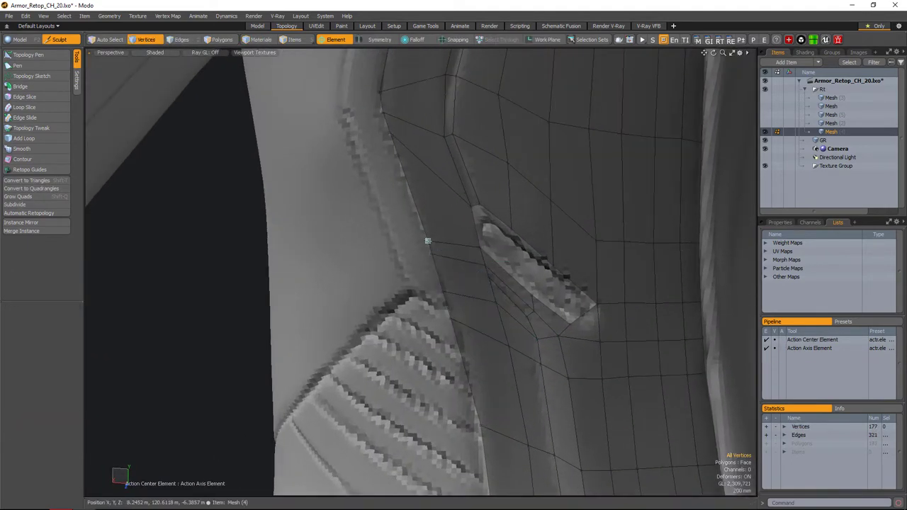
{"action": "left_click", "coordinate": [489, 282]}
{"action": "left_click_drag", "start_coordinate": [489, 282], "coordinate": [410, 248], "text": "alt"}
{"action": "key", "text": "space"}
- Select edges around the upper slot, finishing with the two-edge run directly above it
{"action": "left_click_drag", "start_coordinate": [459, 260], "coordinate": [467, 222], "text": "alt"}
{"action": "key", "text": "2"}
{"action": "left_click", "coordinate": [474, 295]}
{"action": "key", "text": "alt+a"}
{"action": "left_click", "coordinate": [468, 219]}
{"action": "key", "text": "2"}
{"action": "left_click_drag", "start_coordinate": [474, 255], "coordinate": [423, 219], "text": "alt"}
{"action": "key", "text": "2"}
{"action": "left_click", "coordinate": [422, 220]}
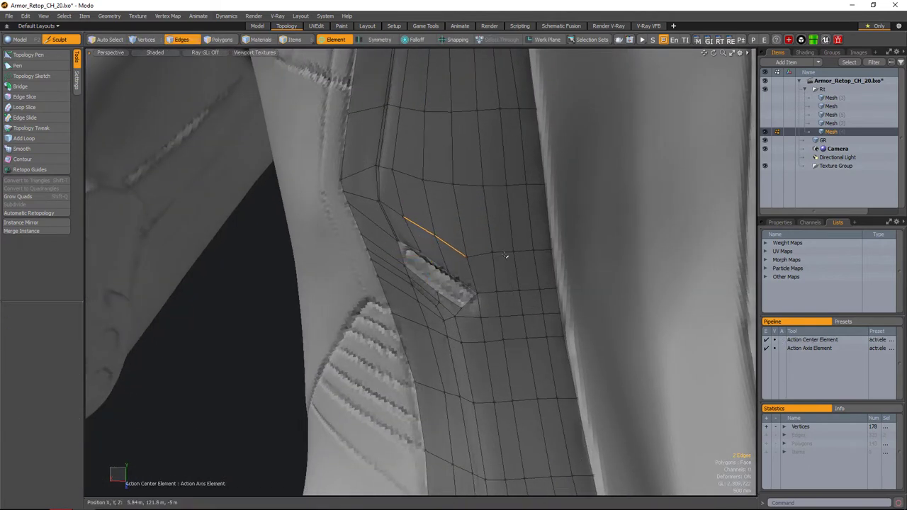
- Select five edges around the upper slot's open rim and Edge Extend them to start its inner wall
{"action": "key", "text": "ctrl+shift+s"}
{"action": "left_click_drag", "start_coordinate": [528, 234], "coordinate": [454, 269], "text": "alt"}
{"action": "key", "text": "2"}
{"action": "key", "text": "1"}
{"action": "left_click_drag", "start_coordinate": [496, 298], "coordinate": [567, 301], "text": "alt"}
{"action": "key", "text": "2"}
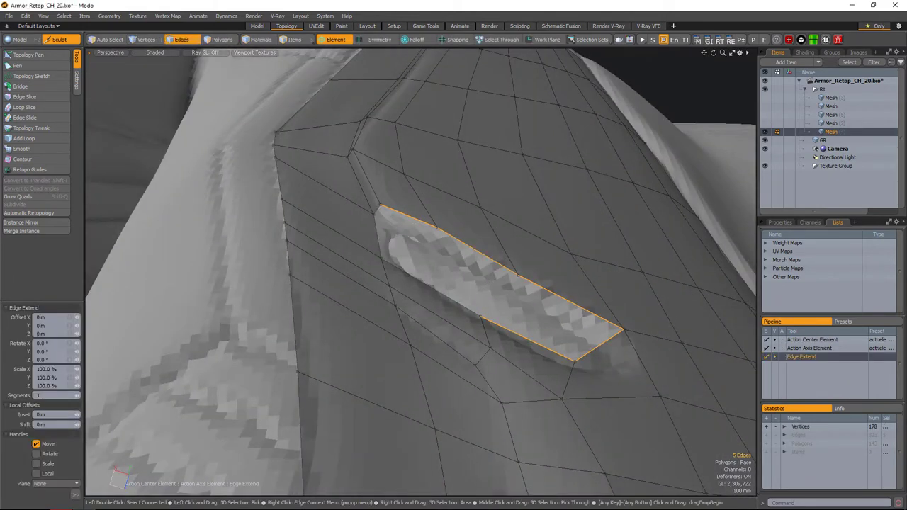
{"action": "left_click_drag", "start_coordinate": [496, 298], "coordinate": [441, 291], "text": "alt"}
{"action": "key", "text": "y"}
{"action": "key", "text": "q"}
- Transform a single vertex at the slot's rim to fit the new wall to the sculpted recess
{"action": "key", "text": "1"}
{"action": "left_click", "coordinate": [427, 259]}
{"action": "key", "text": "y"}
{"action": "key", "text": "y"}
{"action": "key", "text": "q"}
- Edge Extend another rim edge to continue the slot's inner wall towards its upper end
{"action": "key", "text": "2"}
{"action": "left_click", "coordinate": [464, 285]}
{"action": "key", "text": "z"}
{"action": "key", "text": "space"}
{"action": "key", "text": "1"}
{"action": "left_click_drag", "start_coordinate": [531, 308], "coordinate": [457, 319], "text": "alt"}
{"action": "key", "text": "2"}
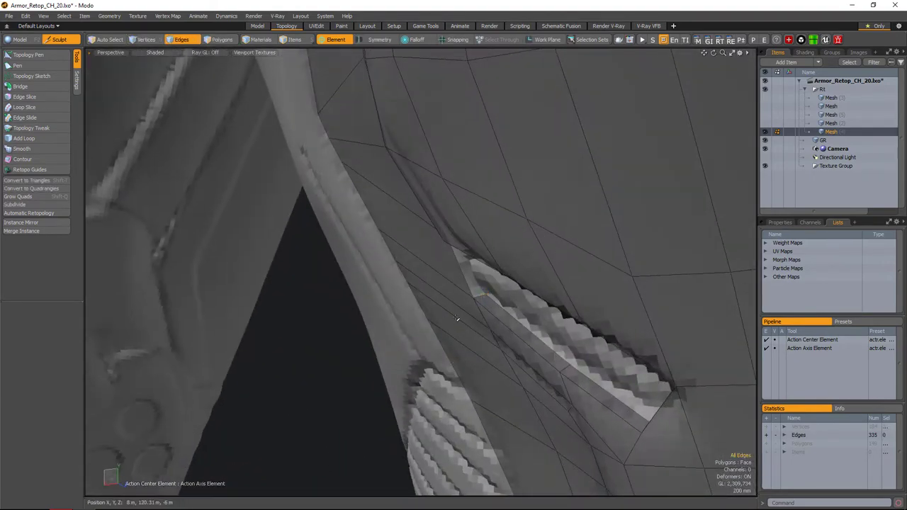
- Slice beside the slot's upper end and move the corner vertex there by -5 mm in X and 5 mm in Y
{"action": "left_click_drag", "start_coordinate": [428, 278], "coordinate": [565, 386], "text": "alt"}
{"action": "key", "text": "alt+c"}
{"action": "left_click_drag", "start_coordinate": [476, 312], "coordinate": [420, 296], "text": "alt"}
{"action": "left_click", "coordinate": [472, 294]}
{"action": "scroll", "coordinate": [505, 327], "scroll_direction": "up", "scroll_amount": 3}
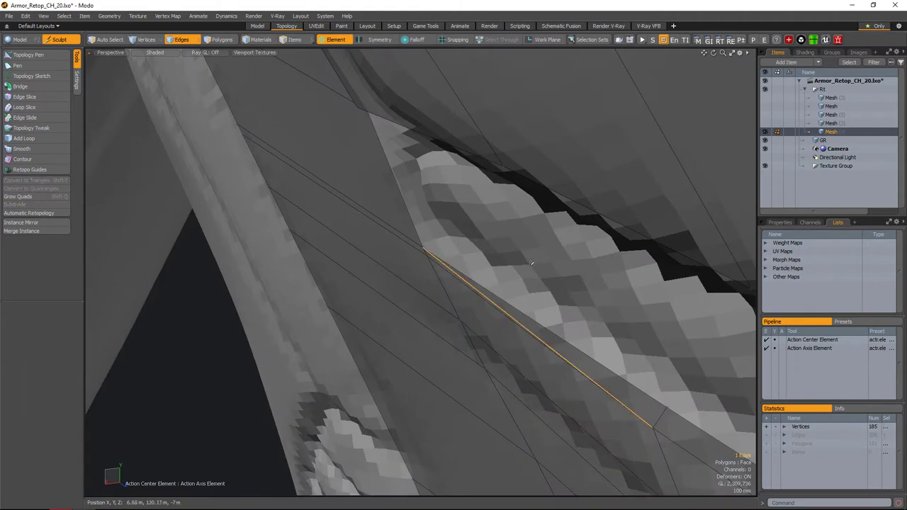
{"action": "scroll", "coordinate": [474, 316], "scroll_direction": "up", "scroll_amount": 3}
{"action": "key", "text": "w"}
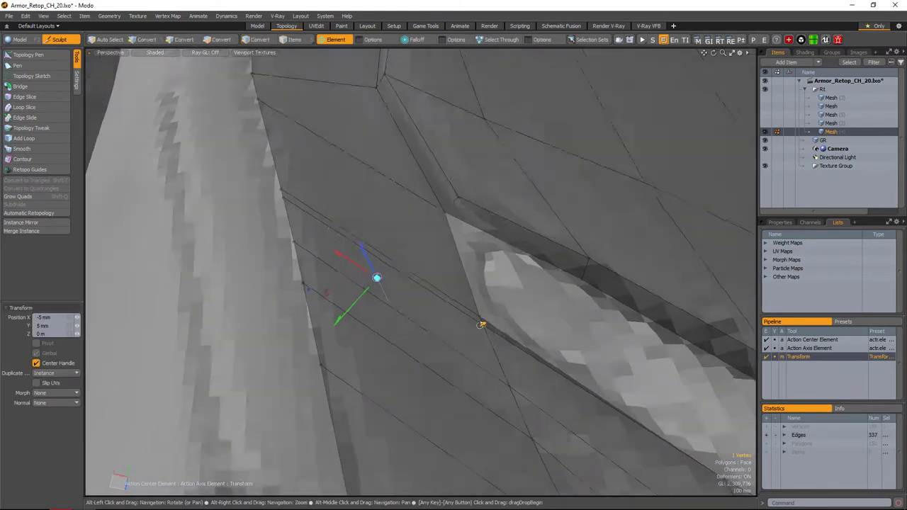
{"action": "left_click_drag", "start_coordinate": [482, 328], "coordinate": [426, 272], "text": "alt"}
{"action": "key", "text": "space"}
- Edge Slice the outer border strip lengthwise past the upper slot, at about 49% to 52% of its width
{"action": "scroll", "coordinate": [425, 273], "scroll_direction": "down", "scroll_amount": 5}
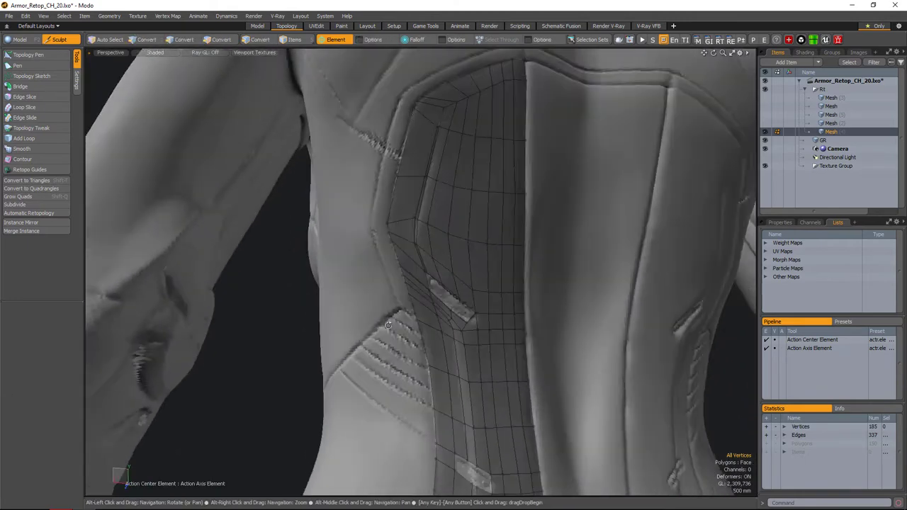
{"action": "scroll", "coordinate": [535, 174], "scroll_direction": "up", "scroll_amount": 5}
{"action": "key", "text": "alt+c"}
{"action": "scroll", "coordinate": [523, 138], "scroll_direction": "up", "scroll_amount": 2}
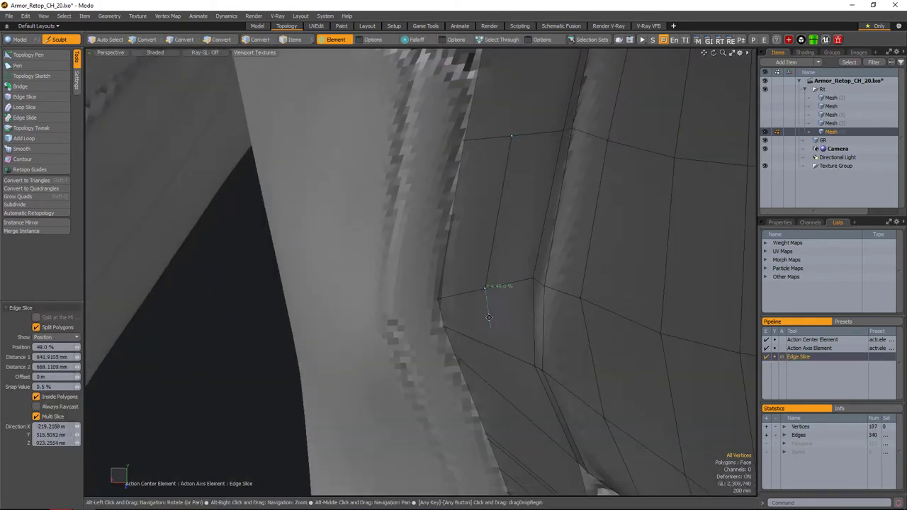
{"action": "scroll", "coordinate": [489, 317], "scroll_direction": "down", "scroll_amount": 3}
{"action": "left_click_drag", "start_coordinate": [472, 260], "coordinate": [432, 202], "text": "alt"}
{"action": "left_click", "coordinate": [463, 308]}
{"action": "scroll", "coordinate": [455, 282], "scroll_direction": "up", "scroll_amount": 4}
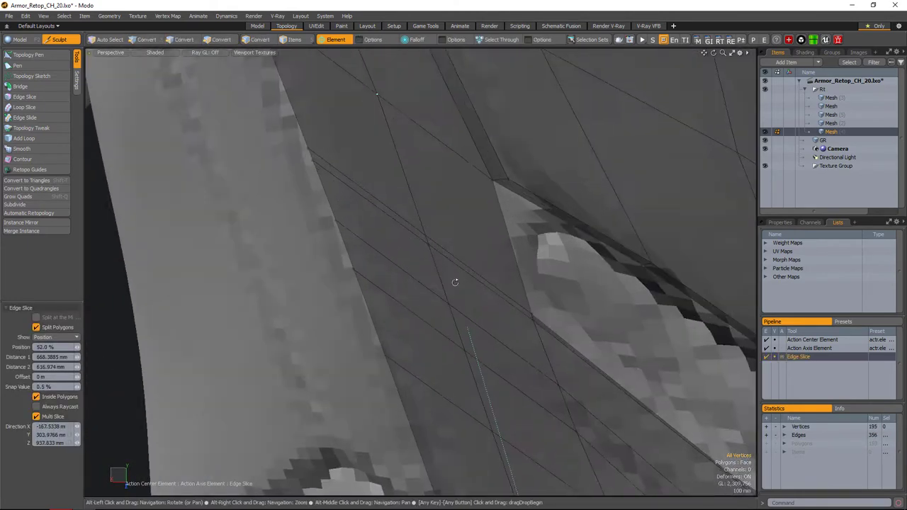
{"action": "key", "text": "space"}
- Delete the surplus edges on the outer strip beside the slot and join the two neighbouring vertices
{"action": "left_click_drag", "start_coordinate": [455, 282], "coordinate": [445, 321], "text": "alt"}
{"action": "key", "text": "Delete"}
{"action": "left_click_drag", "start_coordinate": [408, 275], "coordinate": [417, 328], "text": "alt"}
{"action": "key", "text": "1"}
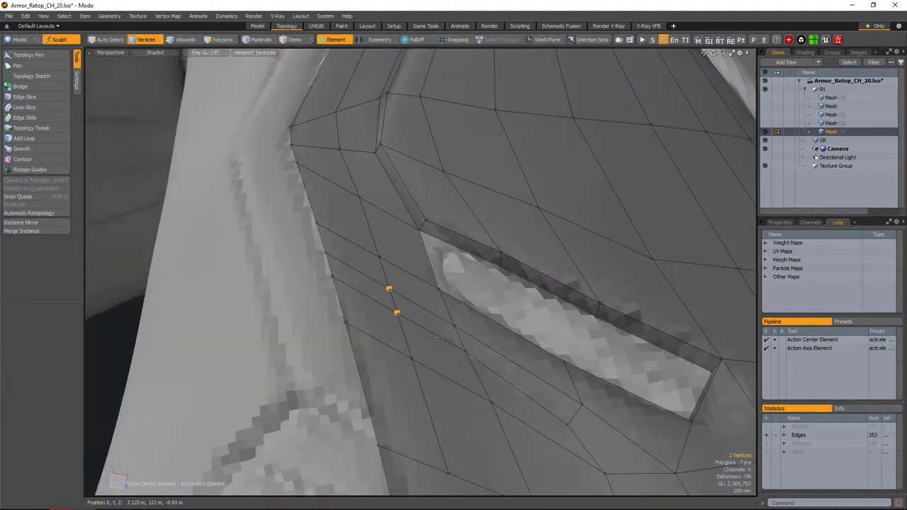
{"action": "key", "text": "ctrl+j"}
- Move the single vertex near the slot's upper end along Z to match the sculpted surface
{"action": "left_click_drag", "start_coordinate": [355, 304], "coordinate": [482, 298], "text": "alt"}
{"action": "key", "text": "w"}
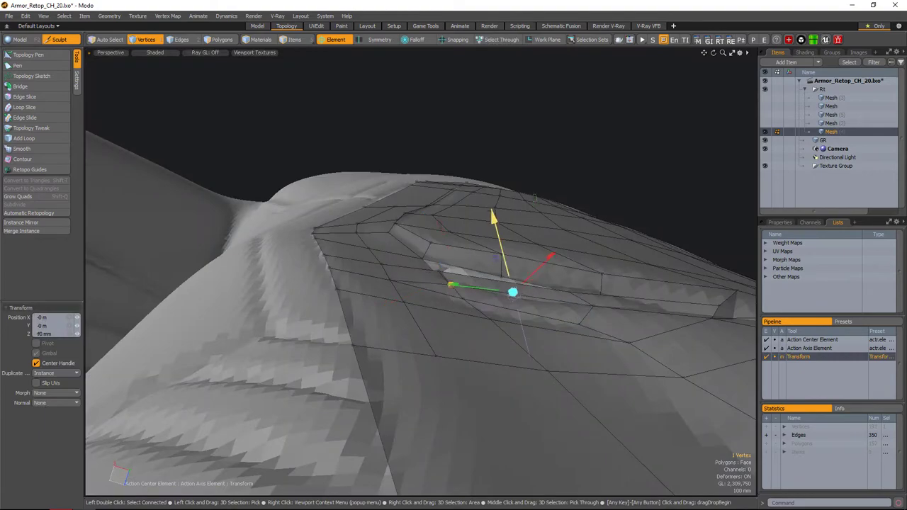
{"action": "left_click_drag", "start_coordinate": [493, 214], "coordinate": [450, 306], "text": "alt"}
{"action": "key", "text": "space"}
- Loop Slice the outer border strip lengthwise at 80%
{"action": "key", "text": "3"}
{"action": "key", "text": "alt+c"}
{"action": "scroll", "coordinate": [450, 306], "scroll_direction": "up", "scroll_amount": 5}
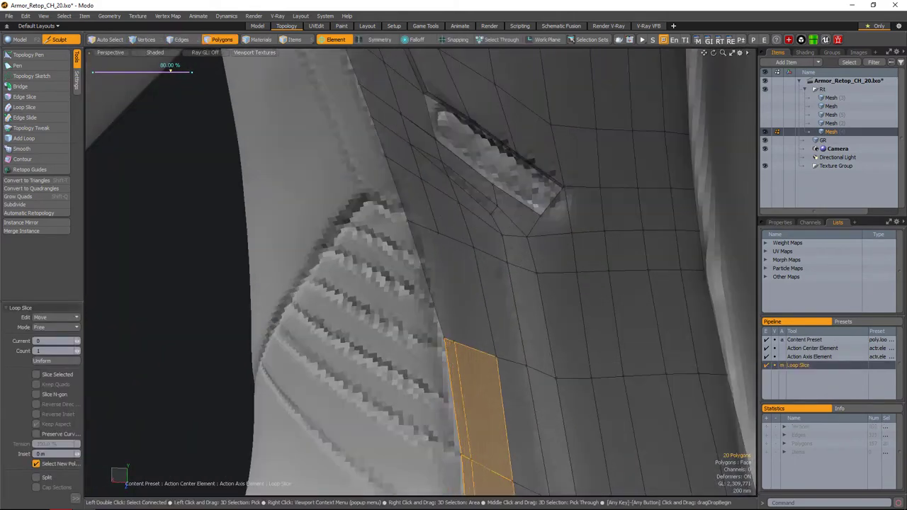
{"action": "left_click_drag", "start_coordinate": [475, 353], "coordinate": [434, 294], "text": "alt"}
- Select the narrow sliver's edges at the crease's upper end and move a crease vertex 120 mm along Z
{"action": "key", "text": "2"}
{"action": "scroll", "coordinate": [467, 234], "scroll_direction": "up", "scroll_amount": 3}
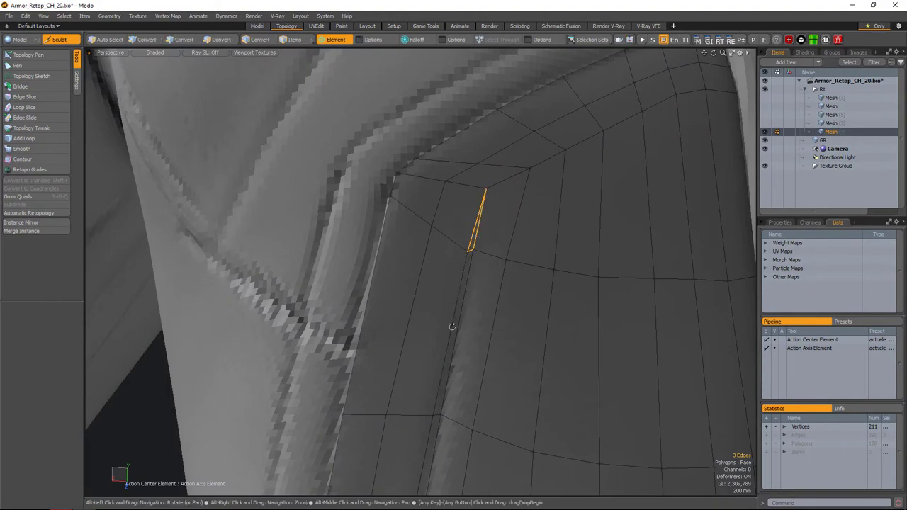
{"action": "left_click_drag", "start_coordinate": [452, 326], "coordinate": [527, 348], "text": "alt"}
{"action": "key", "text": "1"}
{"action": "key", "text": "w"}
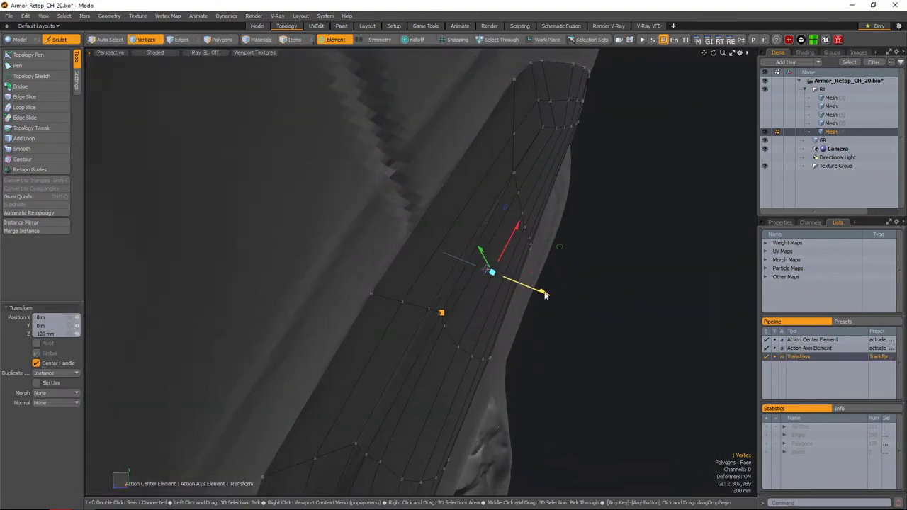
{"action": "left_click_drag", "start_coordinate": [544, 295], "coordinate": [444, 272], "text": "alt"}
{"action": "key", "text": "space"}
- Adjust an edge on the upper crease and move the crease vertex above the bend 120 mm along Y
{"action": "key", "text": "2"}
{"action": "left_click", "coordinate": [438, 333]}
{"action": "key", "text": "w"}
{"action": "key", "text": "space"}
{"action": "key", "text": "1"}
{"action": "left_click", "coordinate": [439, 323]}
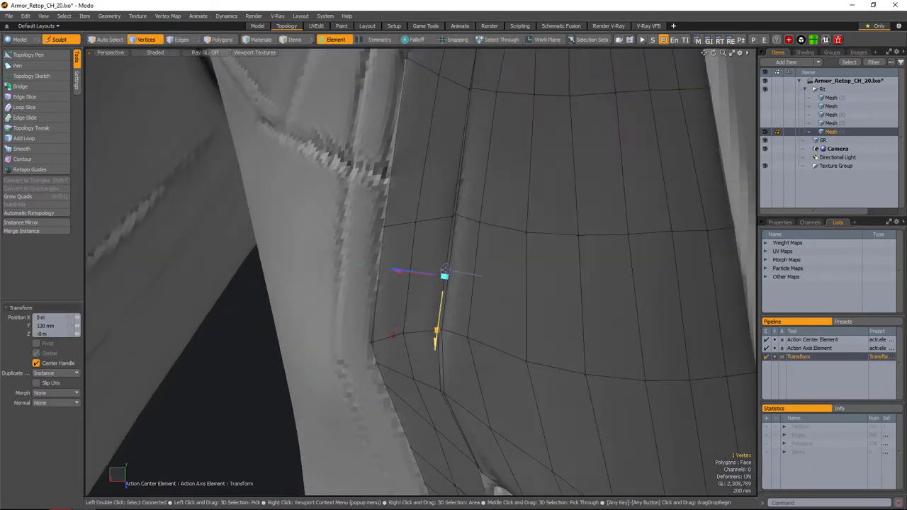
{"action": "left_click_drag", "start_coordinate": [418, 341], "coordinate": [425, 319], "text": "alt"}
{"action": "key", "text": "w"}
- Select the wall polygons along the slot's upper rim and Loop Slice them
{"action": "key", "text": "3"}
{"action": "double_click", "coordinate": [446, 227]}
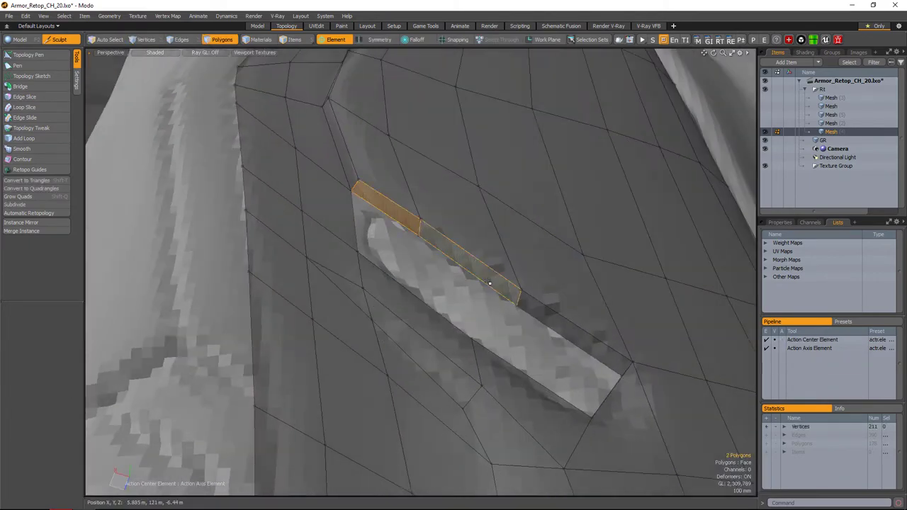
{"action": "key", "text": "alt+c"}
{"action": "left_click_drag", "start_coordinate": [446, 227], "coordinate": [449, 273], "text": "alt"}
{"action": "key", "text": "space"}
- Select the slot wall's edge loop and slide a single wall vertex about 49.7%
{"action": "key", "text": "2"}
{"action": "double_click", "coordinate": [462, 279]}
{"action": "scroll", "coordinate": [596, 223], "scroll_direction": "down", "scroll_amount": 3}
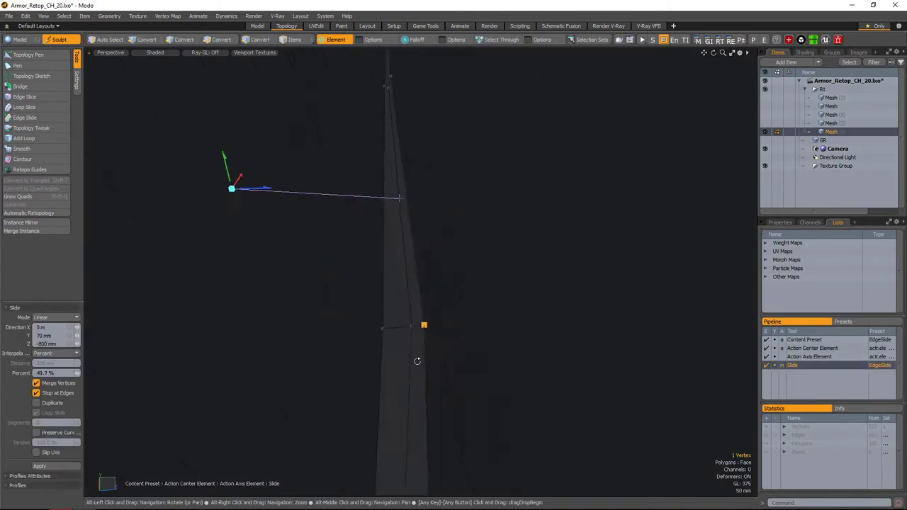
{"action": "key", "text": "space"}
- Edge Extend the slot's inner rim and move the new edges to deepen the wall
{"action": "key", "text": "2"}
{"action": "mouse_move", "coordinate": [418, 362]}
{"action": "left_mouse_down", "text": "alt"}
{"action": "mouse_move", "coordinate": [425, 319]}
{"action": "mouse_move", "coordinate": [470, 297]}
{"action": "mouse_move", "coordinate": [445, 271]}
{"action": "mouse_move", "coordinate": [401, 261]}
{"action": "mouse_move", "coordinate": [435, 306]}
{"action": "mouse_move", "coordinate": [418, 305]}
{"action": "left_mouse_up", "text": "alt"}
{"action": "key", "text": "z"}
{"action": "key", "text": "w"}
{"action": "key", "text": "space"}
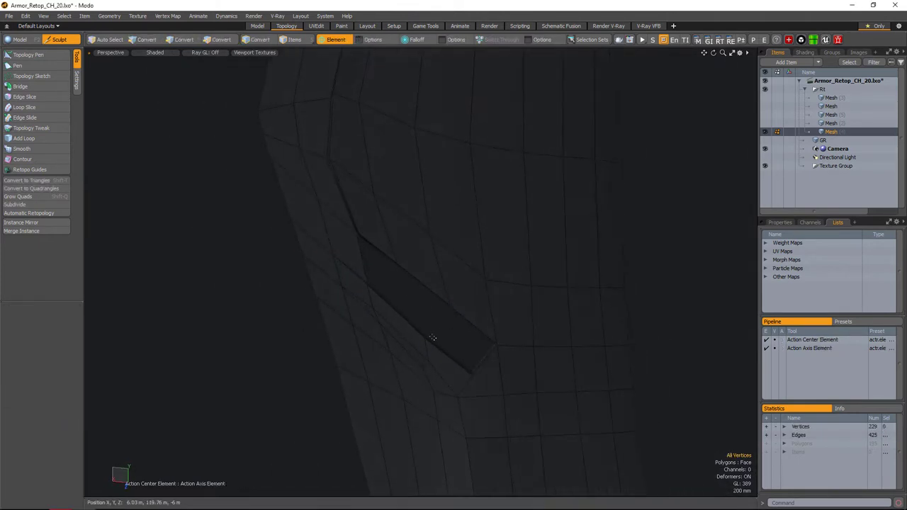
- Compare the upper slot's polygon cage with its subdivided preview
{"action": "left_click_drag", "start_coordinate": [414, 280], "coordinate": [418, 279], "text": "alt"}
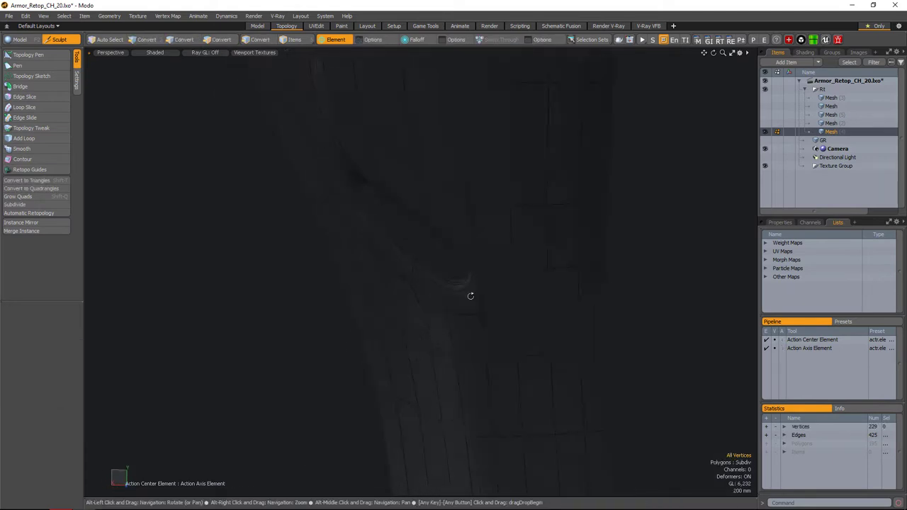
{"action": "key", "text": "Tab"}
{"action": "left_click_drag", "start_coordinate": [471, 296], "coordinate": [438, 248], "text": "alt"}
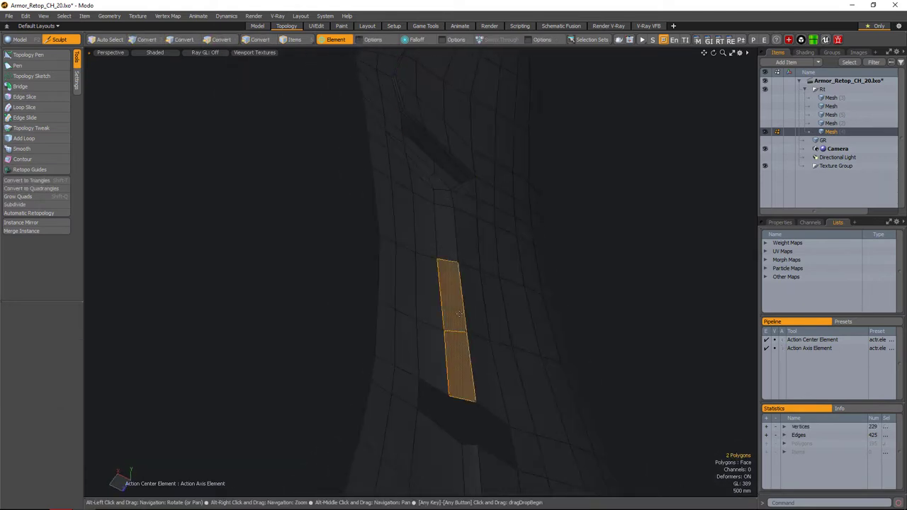
- Select the three-edge run along the groove between the two slots and transform it to refine the crease
{"action": "key", "text": "1"}
{"action": "left_click_drag", "start_coordinate": [459, 312], "coordinate": [467, 250], "text": "alt"}
{"action": "key", "text": "2"}
{"action": "left_click", "coordinate": [434, 234]}
{"action": "left_click", "coordinate": [455, 321], "text": "shift"}
{"action": "key", "text": "y"}
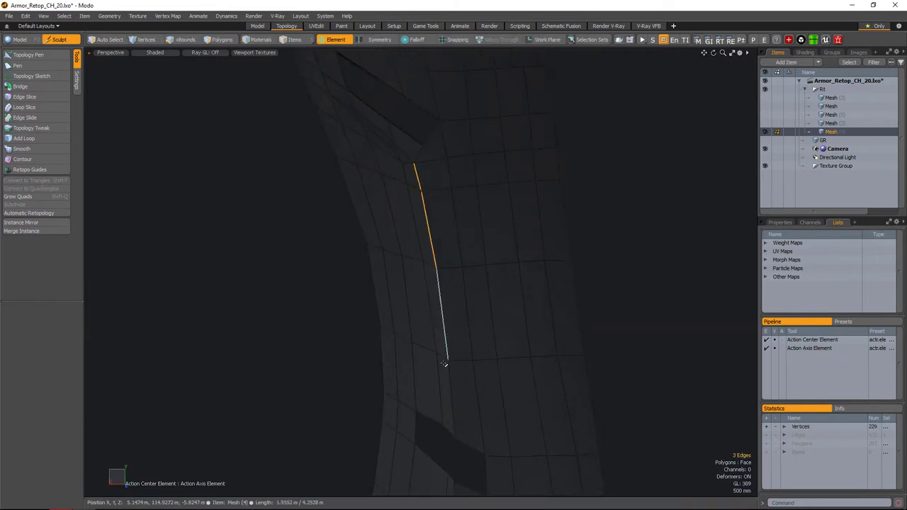
{"action": "key", "text": "space"}
{"action": "left_click_drag", "start_coordinate": [470, 234], "coordinate": [520, 223], "text": "alt"}
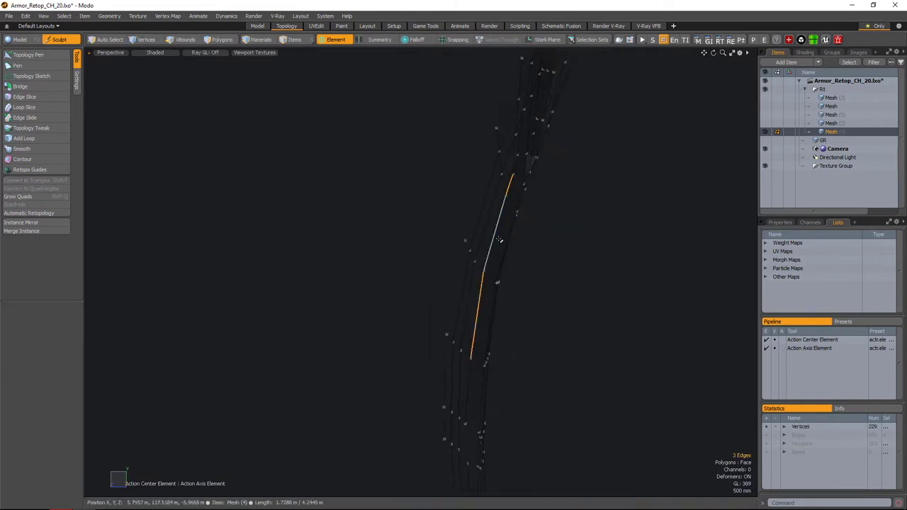
{"action": "key", "text": "space"}
- Loop Slice the narrow groove strip between the slots lengthwise at 54.5% and show the subdivided panel in the Model layout
{"action": "left_click_drag", "start_coordinate": [459, 304], "coordinate": [458, 287], "text": "alt"}
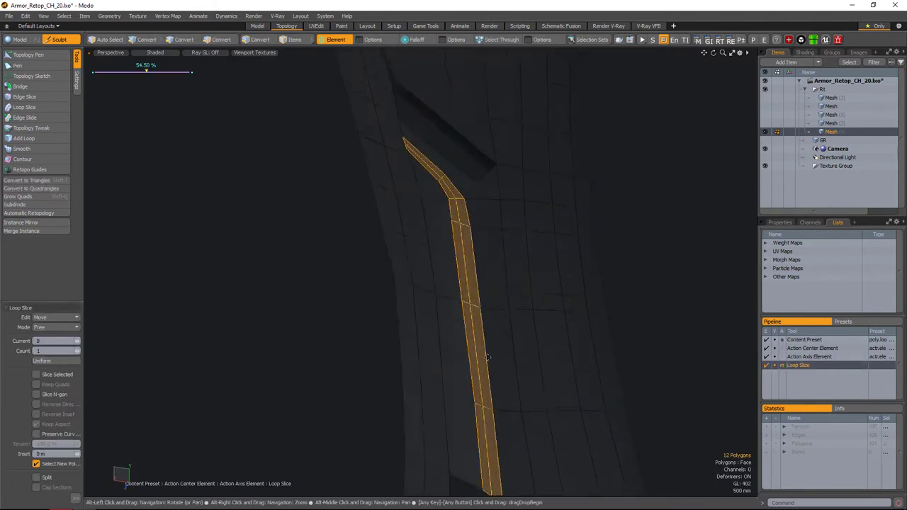
{"action": "key", "text": "1"}
{"action": "key", "text": "Tab"}
{"action": "scroll", "coordinate": [458, 270], "scroll_direction": "down", "scroll_amount": 5}
{"action": "left_click", "coordinate": [258, 26]}
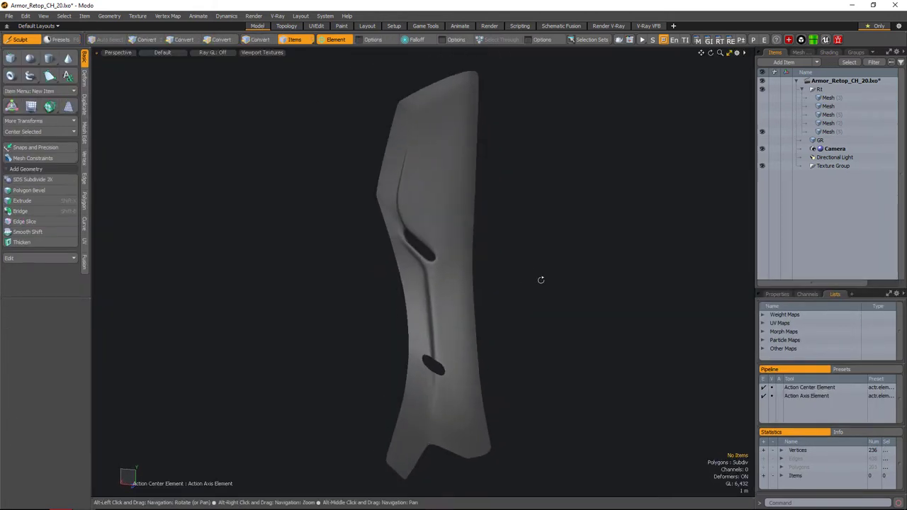
- Examine the slot and groove by comparing the back panel's polygon cage with its subdivided preview
{"action": "left_click", "coordinate": [445, 311]}
{"action": "key", "text": "Tab"}
{"action": "scroll", "coordinate": [437, 239], "scroll_direction": "up", "scroll_amount": 10}
{"action": "key", "text": "3"}
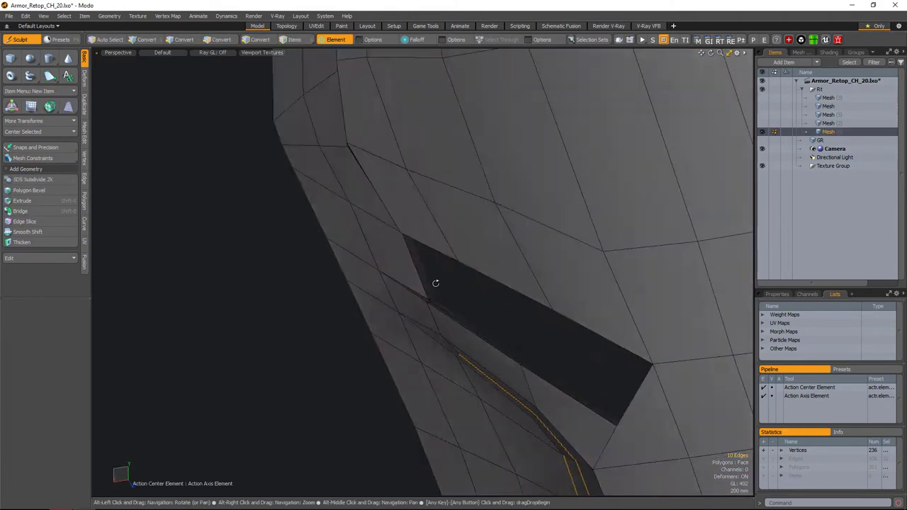
{"action": "left_click", "coordinate": [429, 269]}
{"action": "key", "text": "Tab"}
{"action": "scroll", "coordinate": [485, 297], "scroll_direction": "down", "scroll_amount": 5}
{"action": "left_click_drag", "start_coordinate": [484, 298], "coordinate": [496, 281], "text": "alt"}
{"action": "key", "text": "Tab"}
{"action": "key", "text": "Tab"}
{"action": "key", "text": "Tab"}
{"action": "scroll", "coordinate": [496, 281], "scroll_direction": "down", "scroll_amount": 5}
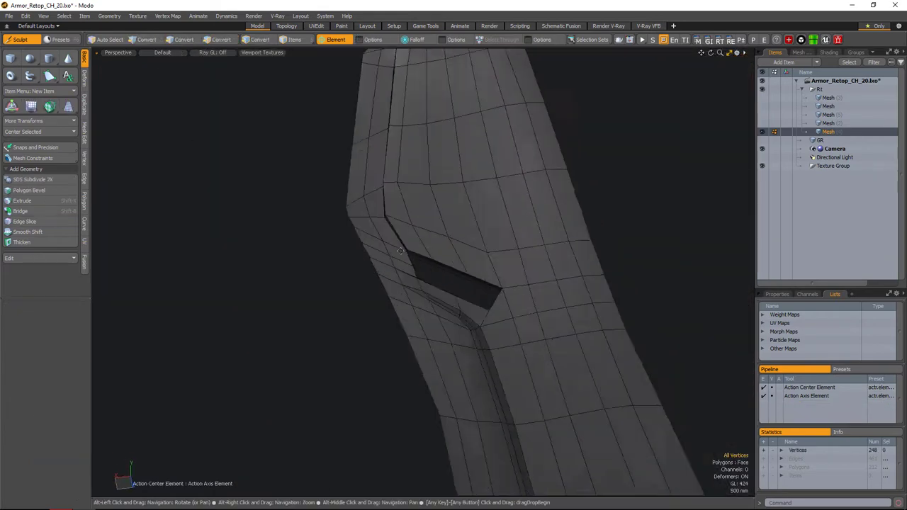
- Select the surplus edge loop crossing the outer strip beside the upper slot and remove it
{"action": "key", "text": "1"}
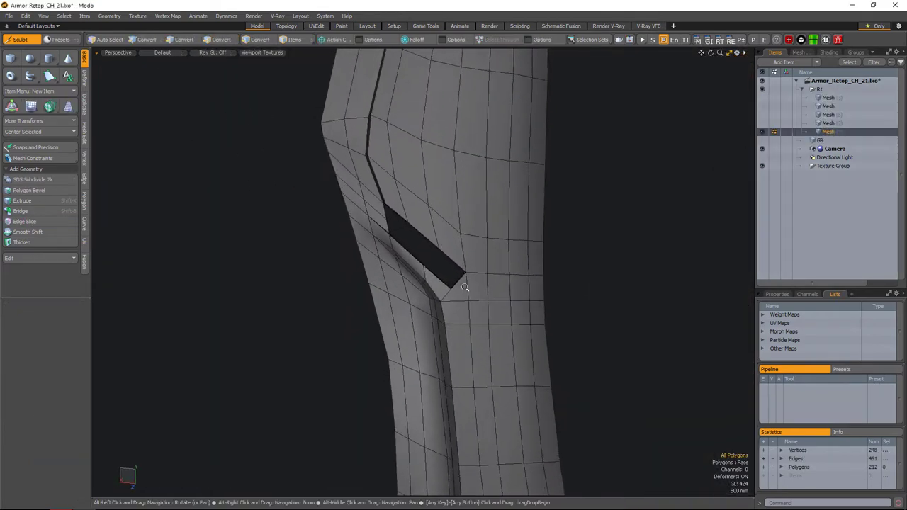
{"action": "scroll", "coordinate": [465, 287], "scroll_direction": "up", "scroll_amount": 3}
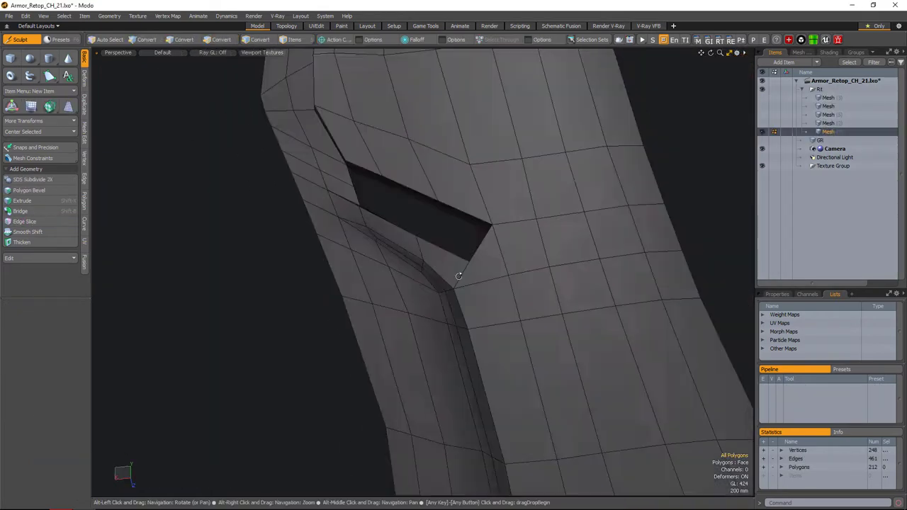
{"action": "left_click_drag", "start_coordinate": [462, 273], "coordinate": [403, 289], "text": "alt"}
{"action": "key", "text": "2"}
{"action": "double_click", "coordinate": [443, 283]}
{"action": "key", "text": "BackSpace"}
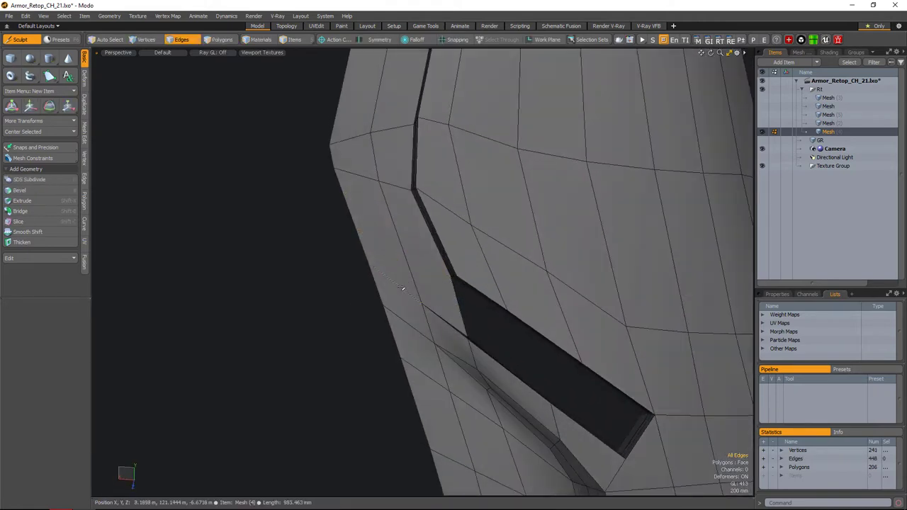
- Slide the groove vertex by 1.4% and Loop Slice the strip along the groove's inner side at 90%
{"action": "left_click_drag", "start_coordinate": [442, 322], "coordinate": [424, 301], "text": "alt"}
{"action": "key", "text": "c"}
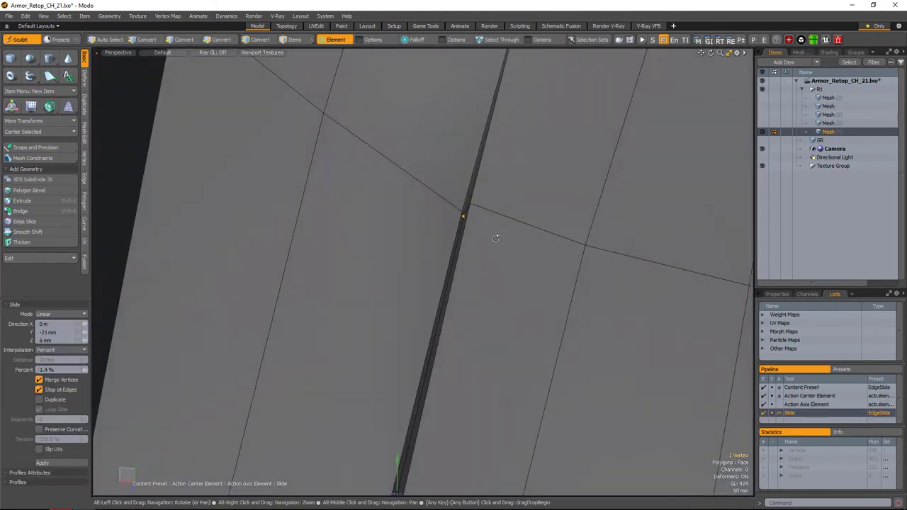
{"action": "scroll", "coordinate": [494, 237], "scroll_direction": "down", "scroll_amount": 10}
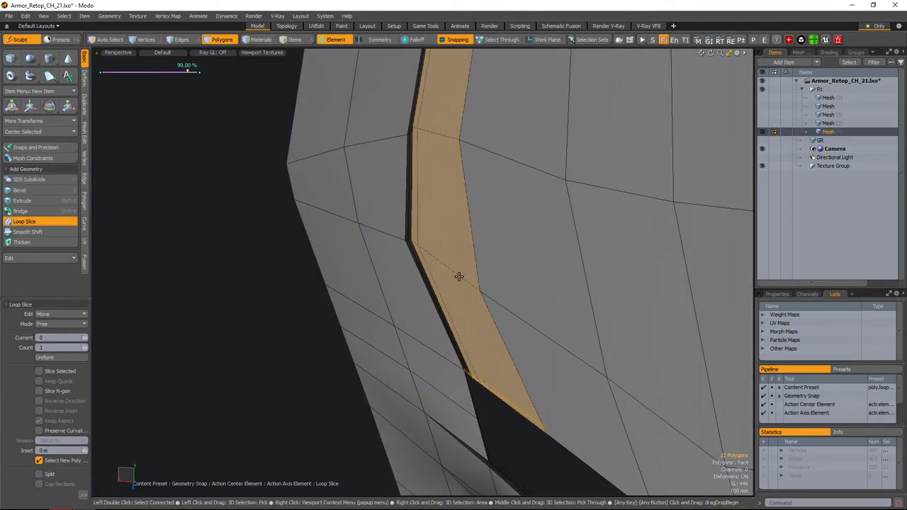
{"action": "right_click_drag", "start_coordinate": [458, 276], "coordinate": [454, 246], "text": "alt"}
{"action": "scroll", "coordinate": [473, 239], "scroll_direction": "down", "scroll_amount": 5}
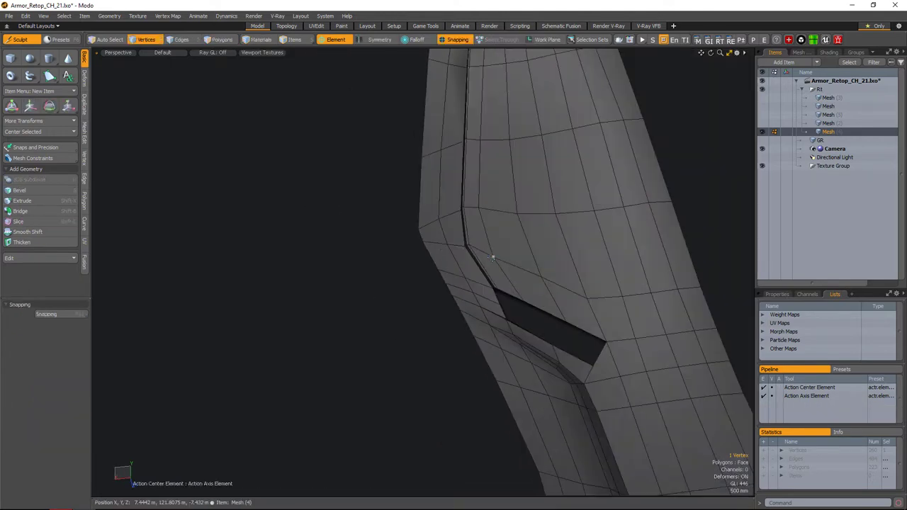
- Edge-slice a supporting line beside the groove from the upper slot's lower corner down to the lower slot, ending at 39.5%
{"action": "left_click_drag", "start_coordinate": [473, 240], "coordinate": [470, 274], "text": "alt"}
{"action": "scroll", "coordinate": [470, 274], "scroll_direction": "up", "scroll_amount": 3}
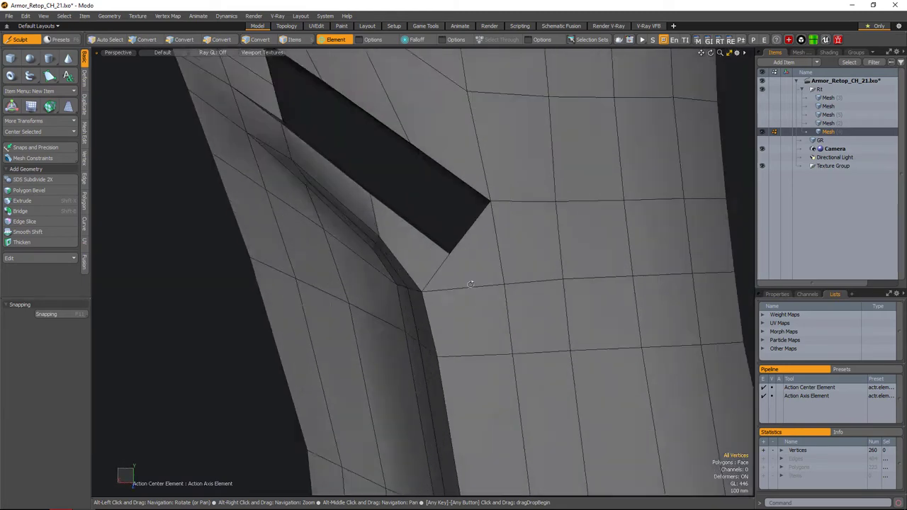
{"action": "key", "text": "c"}
{"action": "scroll", "coordinate": [462, 275], "scroll_direction": "down", "scroll_amount": 3}
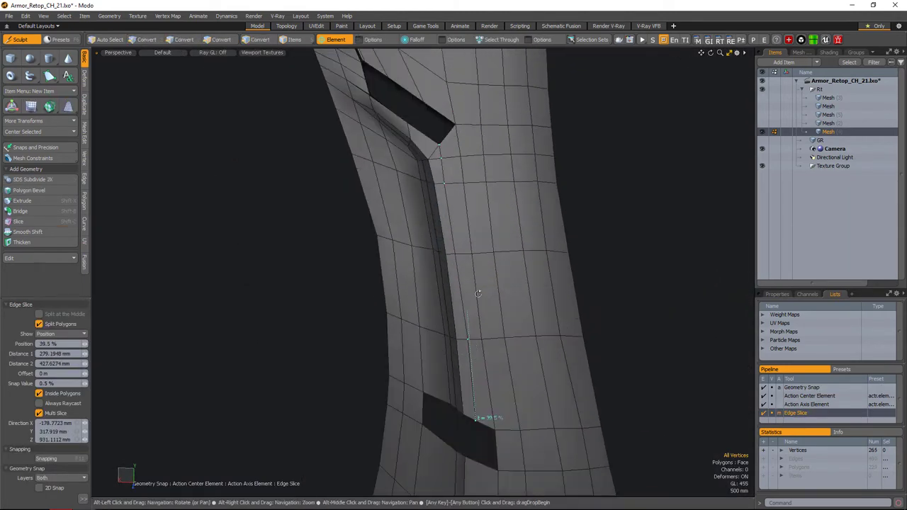
{"action": "scroll", "coordinate": [480, 279], "scroll_direction": "up", "scroll_amount": 5}
{"action": "left_click_drag", "start_coordinate": [492, 298], "coordinate": [477, 285], "text": "alt"}
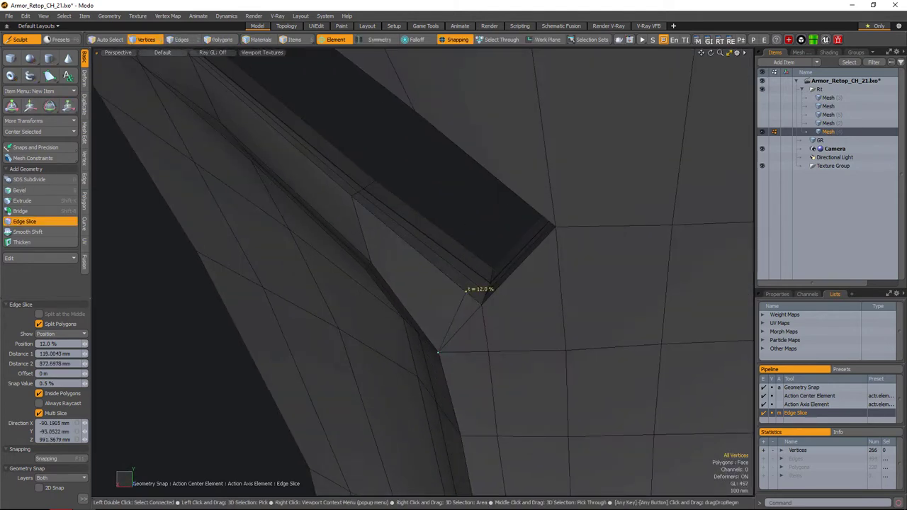
- Edge-slice from the groove's corner to the upper slot's lower edge at 12% and compare the cage with the subdivided preview
{"action": "scroll", "coordinate": [478, 286], "scroll_direction": "up", "scroll_amount": 3}
{"action": "left_click_drag", "start_coordinate": [493, 240], "coordinate": [492, 285], "text": "alt"}
{"action": "key", "text": "space"}
{"action": "scroll", "coordinate": [523, 322], "scroll_direction": "down", "scroll_amount": 5}
{"action": "key", "text": "Tab"}
{"action": "key", "text": "Tab"}
- Edge-slice a supporting outline around the upper slot's lower end, including a cut at 85% above its corner
{"action": "scroll", "coordinate": [482, 229], "scroll_direction": "up", "scroll_amount": 5}
{"action": "key", "text": "c"}
{"action": "scroll", "coordinate": [448, 298], "scroll_direction": "up", "scroll_amount": 3}
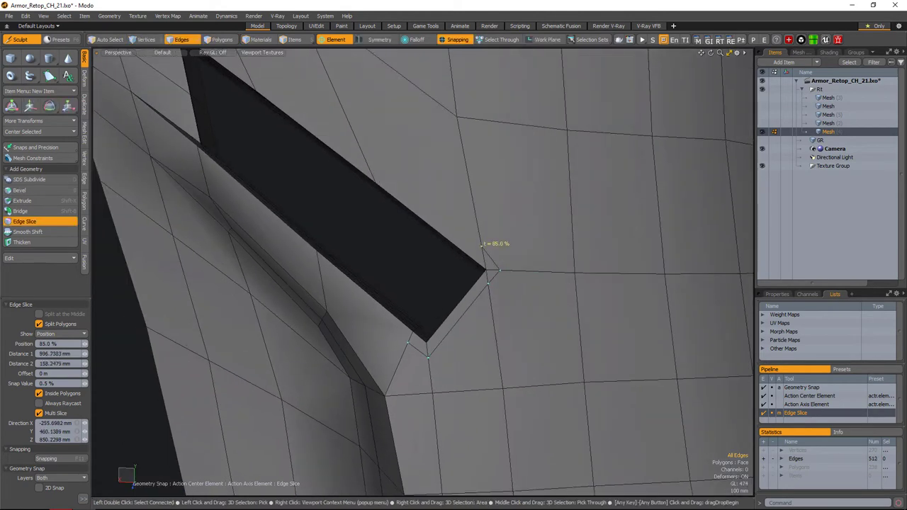
{"action": "left_click", "coordinate": [483, 245]}
{"action": "scroll", "coordinate": [485, 262], "scroll_direction": "down", "scroll_amount": 5}
{"action": "scroll", "coordinate": [464, 276], "scroll_direction": "up", "scroll_amount": 8}
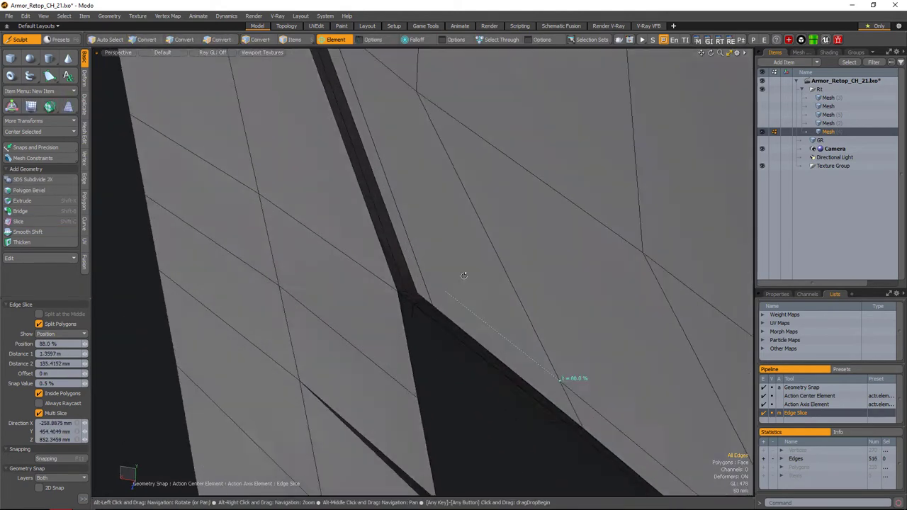
- Continue the supporting slice along the upper slot's upper edge at 88% and into the groove at 92.5%
{"action": "left_click", "coordinate": [463, 276]}
{"action": "left_click_drag", "start_coordinate": [464, 275], "coordinate": [470, 322], "text": "alt"}
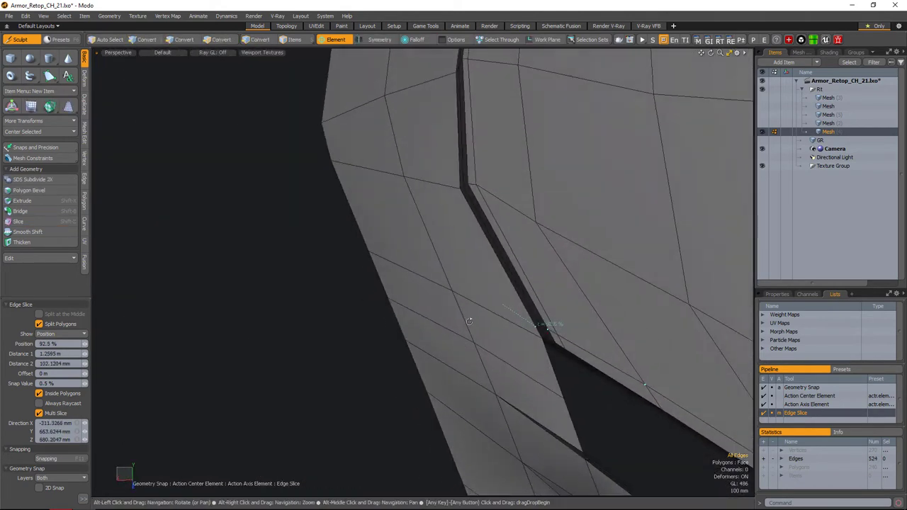
{"action": "left_click_drag", "start_coordinate": [445, 239], "coordinate": [562, 382], "text": "alt"}
{"action": "key", "text": "w"}
{"action": "key", "text": "space"}
{"action": "key", "text": "space"}
- Edge-slice supporting cuts along the upper slot's lower edge and across the outer strip beside it
{"action": "key", "text": "alt+c"}
{"action": "left_click", "coordinate": [562, 382]}
{"action": "left_click", "coordinate": [348, 212]}
{"action": "left_click_drag", "start_coordinate": [347, 211], "coordinate": [468, 234], "text": "alt"}
{"action": "key", "text": "space"}
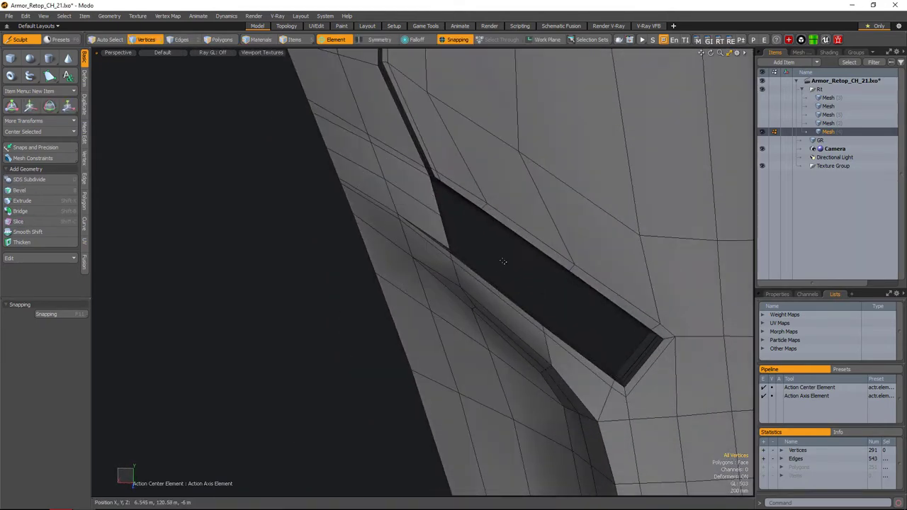
- Add further supporting slices on the outer strip near the upper slot's outer corner and compare with the subdivided preview
{"action": "left_click_drag", "start_coordinate": [503, 262], "coordinate": [445, 299], "text": "alt"}
{"action": "key", "text": "alt+c"}
{"action": "key", "text": "space"}
{"action": "key", "text": "Tab"}
{"action": "key", "text": "Tab"}
- Select the two adjacent vertices at the groove's upper end below the slot and transform them
{"action": "key", "text": "1"}
{"action": "left_click", "coordinate": [455, 277]}
{"action": "key", "text": "w"}
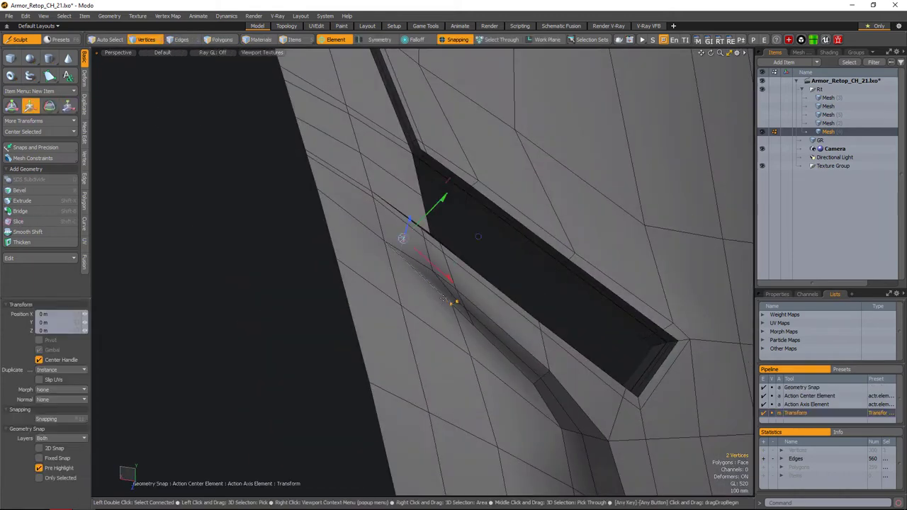
{"action": "left_click_drag", "start_coordinate": [418, 272], "coordinate": [459, 283], "text": "alt"}
{"action": "key", "text": "space"}
- Edge-slice a supporting line down the outer side of the groove to the lower slot, using a 60.5% cut
{"action": "key", "text": "alt+c"}
{"action": "left_click", "coordinate": [461, 287]}
{"action": "right_click_drag", "start_coordinate": [475, 320], "coordinate": [401, 243], "text": "alt"}
{"action": "left_click", "coordinate": [451, 261]}
{"action": "scroll", "coordinate": [466, 260], "scroll_direction": "up", "scroll_amount": 2}
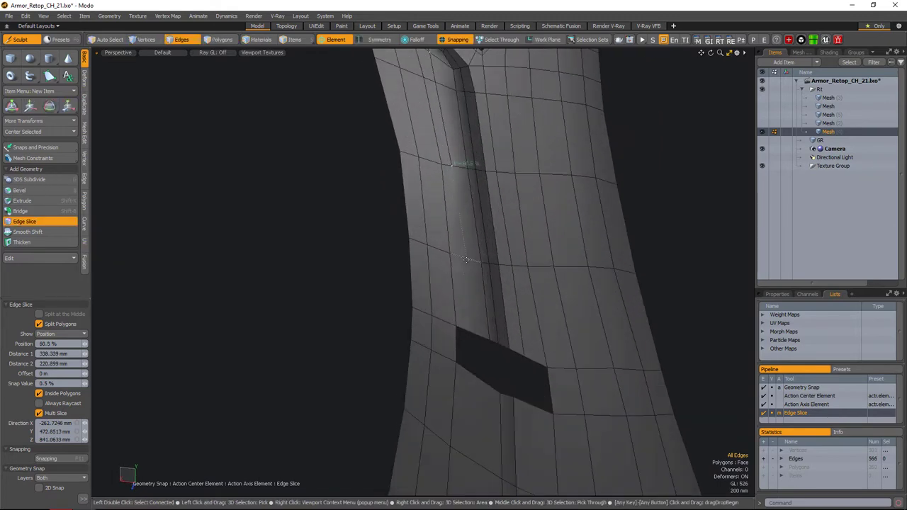
{"action": "left_click_drag", "start_coordinate": [456, 273], "coordinate": [429, 319], "text": "alt"}
{"action": "left_click", "coordinate": [460, 312]}
{"action": "key", "text": "space"}
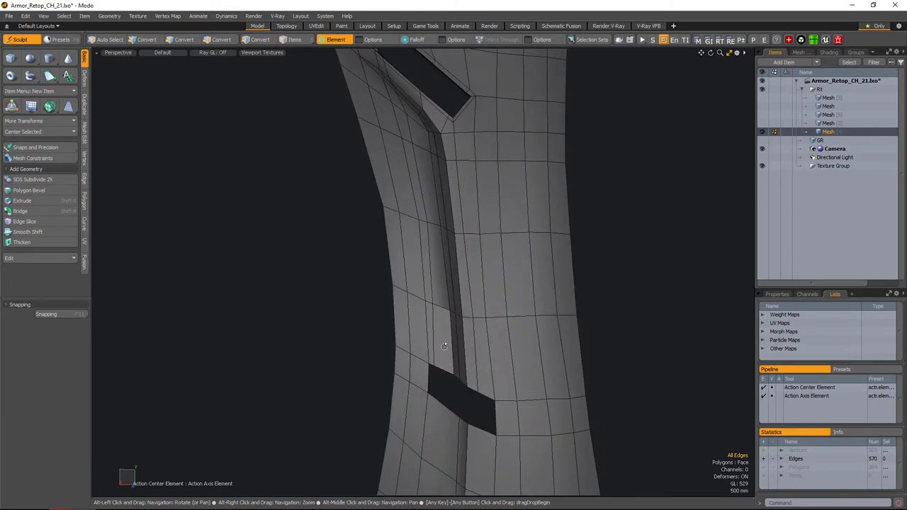
- Transform the vertices where the groove meets the lower slot, including the pair on the slot's lower edge
{"action": "left_click_drag", "start_coordinate": [476, 318], "coordinate": [418, 275], "text": "alt"}
{"action": "key", "text": "w"}
{"action": "key", "text": "space"}
{"action": "left_click", "coordinate": [420, 276]}
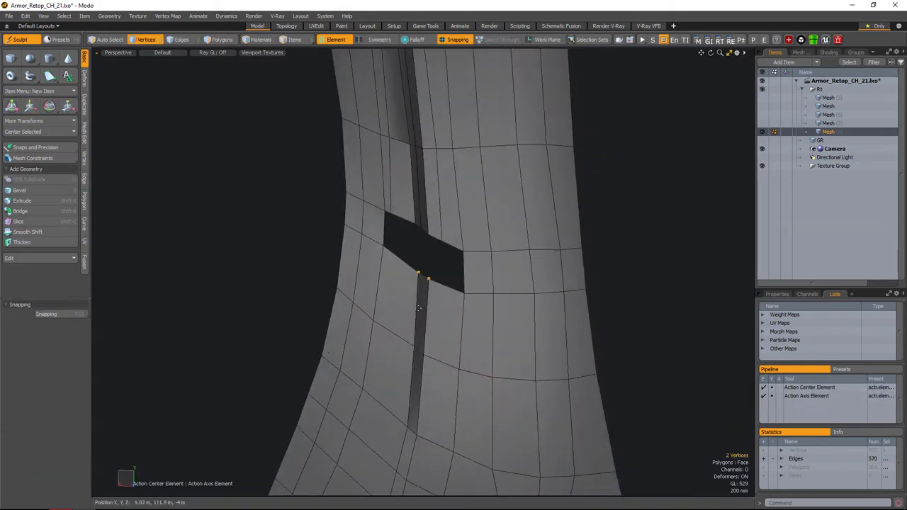
{"action": "left_click_drag", "start_coordinate": [419, 307], "coordinate": [462, 138], "text": "alt"}
{"action": "key", "text": "w"}
{"action": "key", "text": "space"}
- Edge-slice the narrow groove strip below the lower slot lengthwise, starting at 45.5%
{"action": "key", "text": "alt+c"}
{"action": "left_click", "coordinate": [462, 144]}
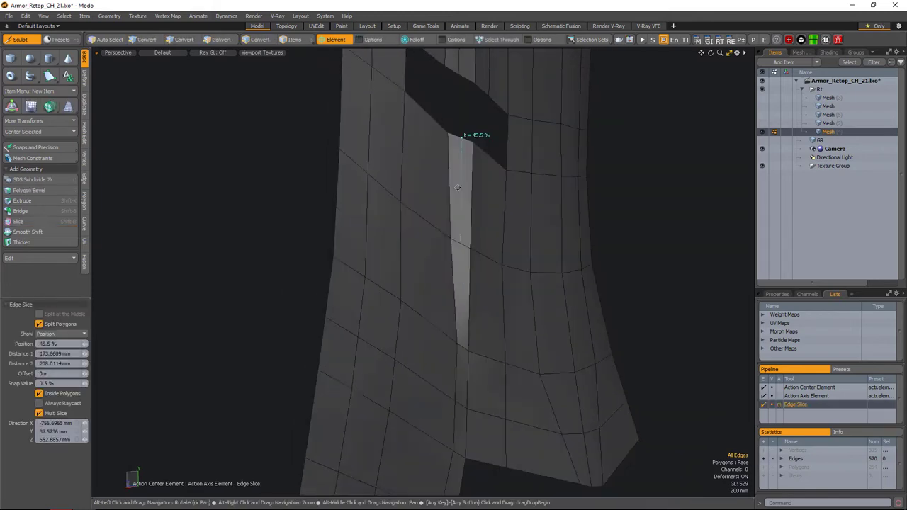
{"action": "left_click", "coordinate": [470, 242]}
{"action": "left_click_drag", "start_coordinate": [471, 242], "coordinate": [538, 242], "text": "alt"}
{"action": "key", "text": "space"}
- Transform the middle vertices of the groove strip below the lower slot to form its crease, and check the subdivision
{"action": "key", "text": "1"}
{"action": "left_click", "coordinate": [451, 298]}
{"action": "key", "text": "w"}
{"action": "key", "text": "space"}
{"action": "key", "text": "Tab"}
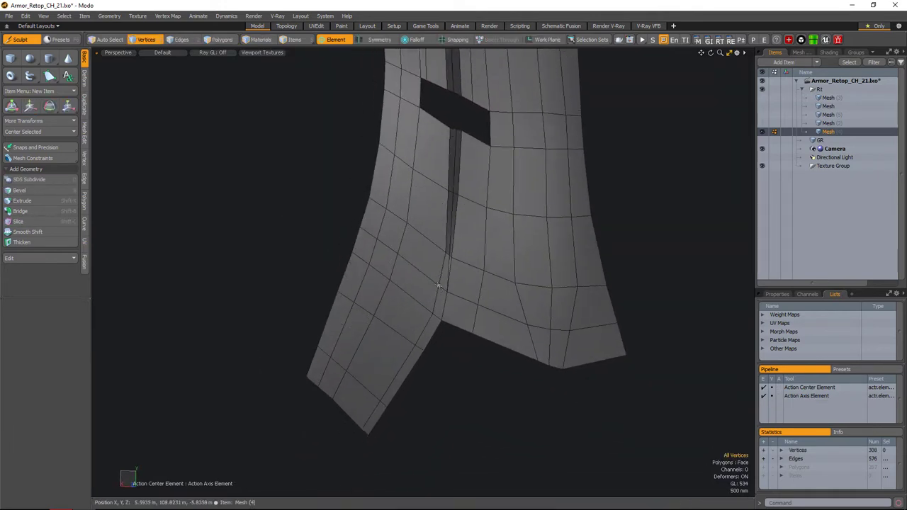
- Transform the vertex on the outer strip beside the groove's lower end to tidy the edge flow
{"action": "scroll", "coordinate": [439, 287], "scroll_direction": "up", "scroll_amount": 3}
{"action": "key", "text": "w"}
{"action": "mouse_move", "coordinate": [438, 287]}
{"action": "left_mouse_down", "text": "alt"}
{"action": "mouse_move", "coordinate": [429, 253]}
{"action": "mouse_move", "coordinate": [425, 269]}
{"action": "mouse_move", "coordinate": [437, 278]}
{"action": "left_mouse_up", "text": "alt"}
{"action": "left_click", "coordinate": [438, 272]}
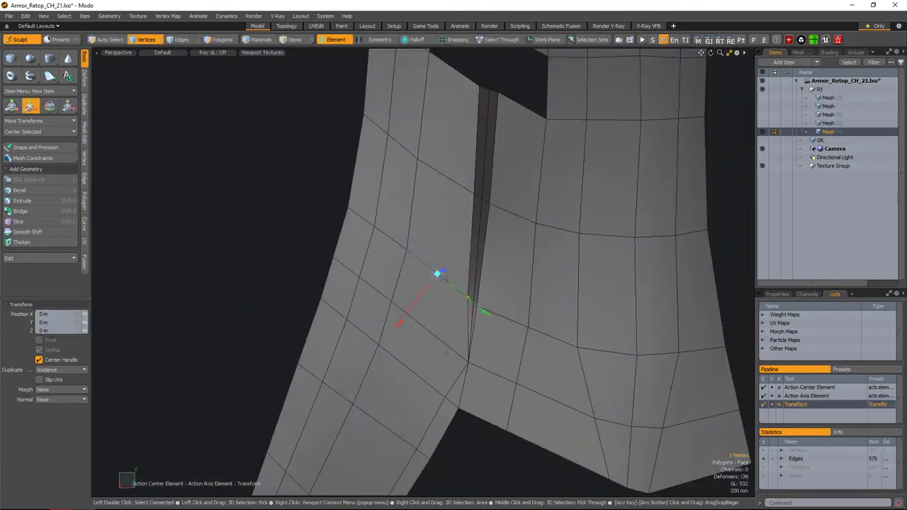
{"action": "mouse_move", "coordinate": [472, 303]}
{"action": "left_mouse_down", "text": "alt"}
{"action": "mouse_move", "coordinate": [486, 300]}
{"action": "mouse_move", "coordinate": [466, 300]}
{"action": "left_mouse_up", "text": "alt"}
- Edge-slice from the groove's lower end down the outer strip alongside the notch and preview the subdivision
{"action": "key", "text": "c"}
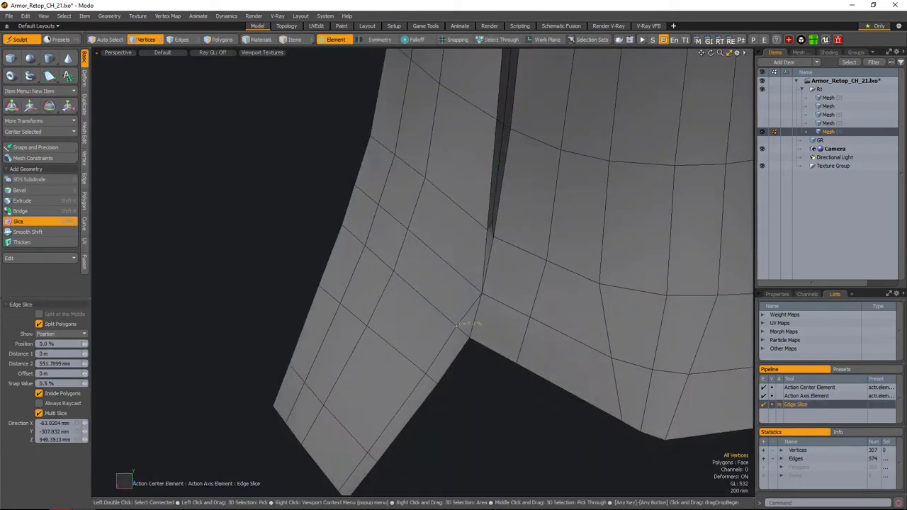
{"action": "left_click", "coordinate": [445, 410]}
{"action": "key", "text": "space"}
{"action": "left_click_drag", "start_coordinate": [445, 126], "coordinate": [480, 277], "text": "alt"}
{"action": "key", "text": "Tab"}
- Edge-slice supporting lines along the sides of the groove below the lower slot and check the subdivision
{"action": "scroll", "coordinate": [518, 299], "scroll_direction": "up", "scroll_amount": 3}
{"action": "key", "text": "c"}
{"action": "left_click", "coordinate": [482, 251]}
{"action": "key", "text": "Tab"}
{"action": "key", "text": "space"}
{"action": "left_click_drag", "start_coordinate": [472, 369], "coordinate": [521, 320], "text": "alt"}
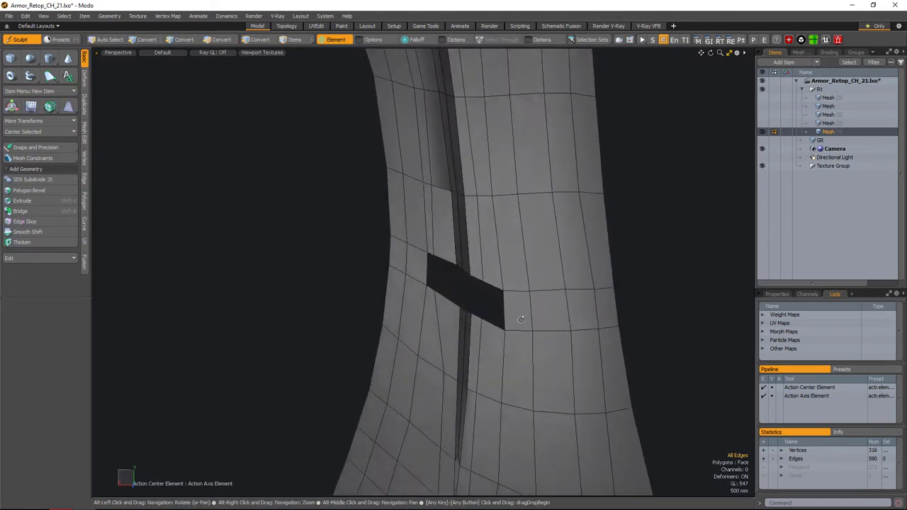
- Preview the whole panel subdivided and save the scene as Armor_Retop_CH_22.lxo
{"action": "left_click_drag", "start_coordinate": [593, 332], "coordinate": [490, 298], "text": "alt"}
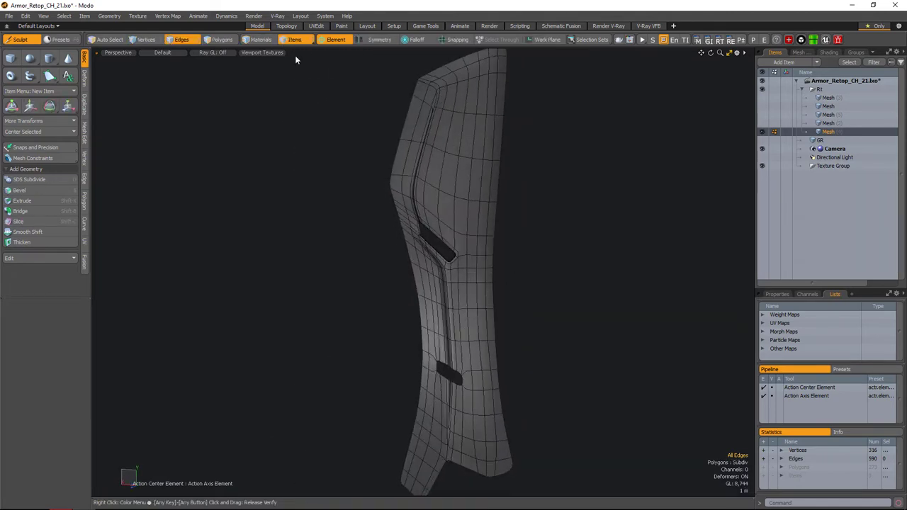
{"action": "scroll", "coordinate": [578, 258], "scroll_direction": "up", "scroll_amount": 3}
{"action": "scroll", "coordinate": [565, 253], "scroll_direction": "down", "scroll_amount": 2}
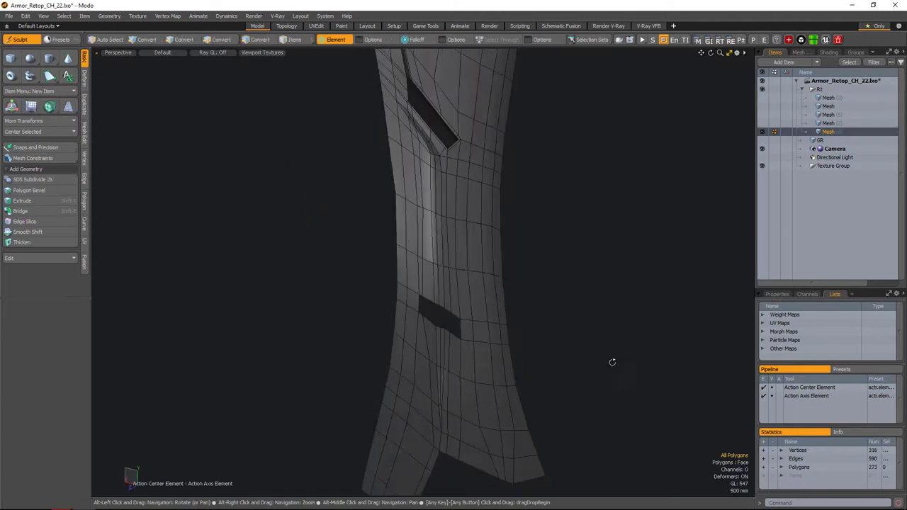
- Slice a supporting edge line across the panel just below the lower slot
{"action": "scroll", "coordinate": [510, 356], "scroll_direction": "up", "scroll_amount": 3}
{"action": "left_click", "coordinate": [500, 358]}
{"action": "scroll", "coordinate": [501, 359], "scroll_direction": "down", "scroll_amount": 2}
{"action": "key", "text": "alt+c"}
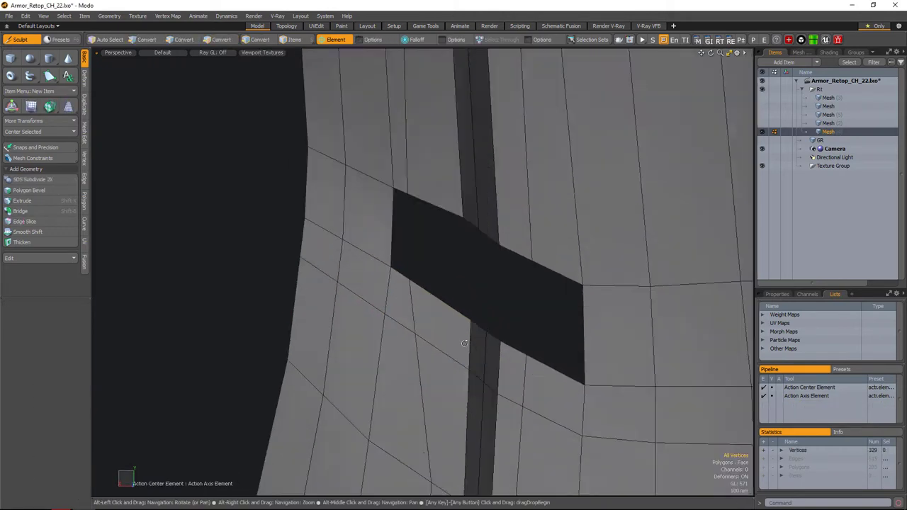
- Select the short edge beside the groove under the lower slot and Edge Extend it by -980 mm in Y
{"action": "scroll", "coordinate": [503, 330], "scroll_direction": "down", "scroll_amount": 2}
{"action": "left_click", "coordinate": [502, 330]}
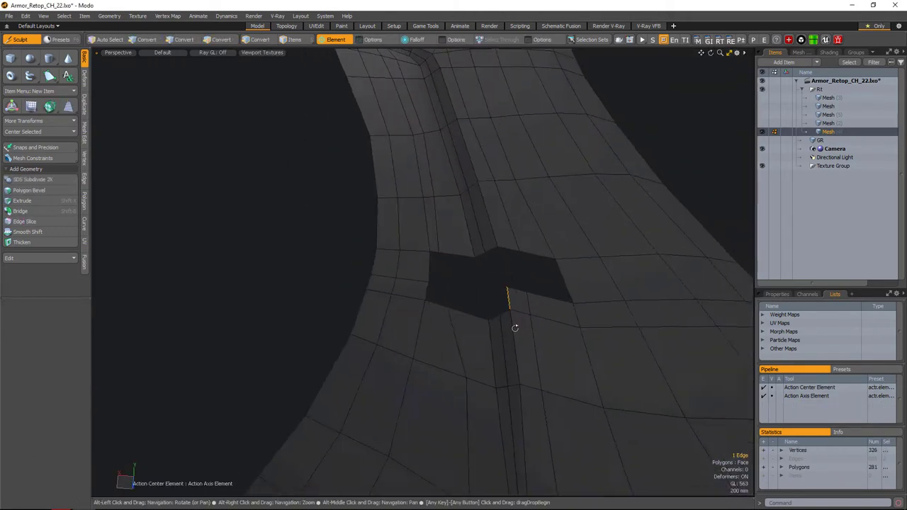
{"action": "key", "text": "z"}
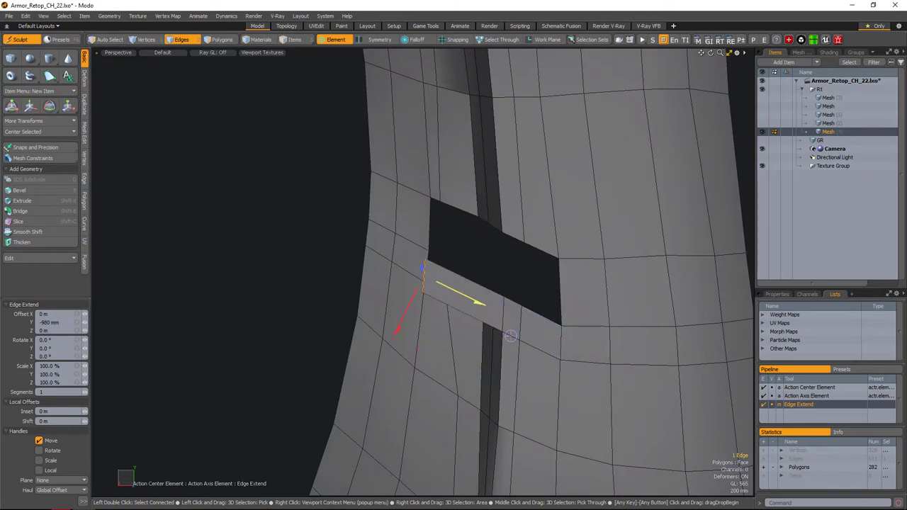
{"action": "scroll", "coordinate": [510, 335], "scroll_direction": "down", "scroll_amount": 3}
{"action": "left_click_drag", "start_coordinate": [510, 335], "coordinate": [577, 300], "text": "alt"}
{"action": "scroll", "coordinate": [495, 364], "scroll_direction": "up", "scroll_amount": 3}
{"action": "key", "text": "space"}
- Transform the extended edge and its neighbours to fit the new strip along the lower slot's lower side
{"action": "left_click_drag", "start_coordinate": [482, 278], "coordinate": [500, 344], "text": "alt"}
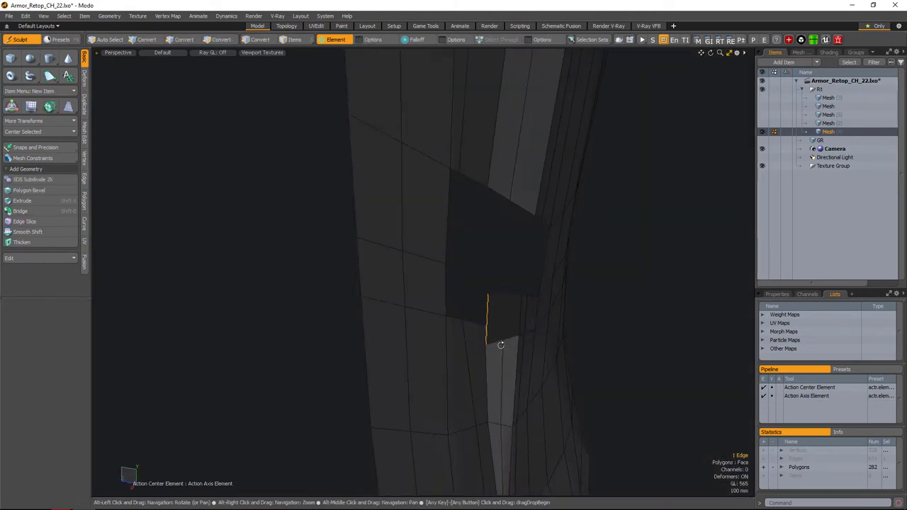
{"action": "key", "text": "y"}
{"action": "left_click_drag", "start_coordinate": [539, 314], "coordinate": [558, 332], "text": "alt"}
{"action": "key", "text": "space"}
{"action": "key", "text": "space"}
{"action": "left_click", "coordinate": [455, 312]}
{"action": "key", "text": "space"}
{"action": "left_click", "coordinate": [473, 312]}
{"action": "key", "text": "y"}
{"action": "key", "text": "space"}
{"action": "left_click", "coordinate": [509, 289]}
- Edge-slice the new strip below the lower slot to continue the cuts of the surrounding mesh
{"action": "key", "text": "alt+c"}
{"action": "left_click", "coordinate": [426, 271]}
{"action": "left_click_drag", "start_coordinate": [413, 298], "coordinate": [436, 350], "text": "alt"}
{"action": "left_click", "coordinate": [422, 284]}
{"action": "key", "text": "space"}
{"action": "key", "text": "1"}
{"action": "key", "text": "space"}
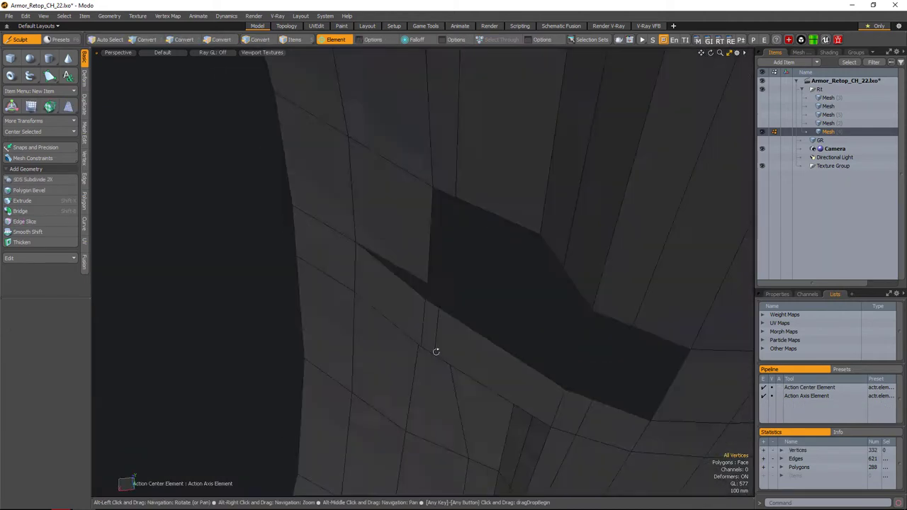
- Bridge the open edges between the new strip and the panel below the lower slot
{"action": "key", "text": "2"}
{"action": "left_click", "coordinate": [439, 296]}
{"action": "left_click_drag", "start_coordinate": [458, 302], "coordinate": [462, 245], "text": "alt"}
{"action": "key", "text": "shift+b"}
{"action": "key", "text": "space"}
- Select the lower slot's border edges and extend them inward to start the inner walls
{"action": "key", "text": "2"}
{"action": "left_click", "coordinate": [462, 244]}
{"action": "left_click_drag", "start_coordinate": [525, 324], "coordinate": [469, 275], "text": "alt"}
{"action": "key", "text": "z"}
{"action": "key", "text": "space"}
{"action": "key", "text": "1"}
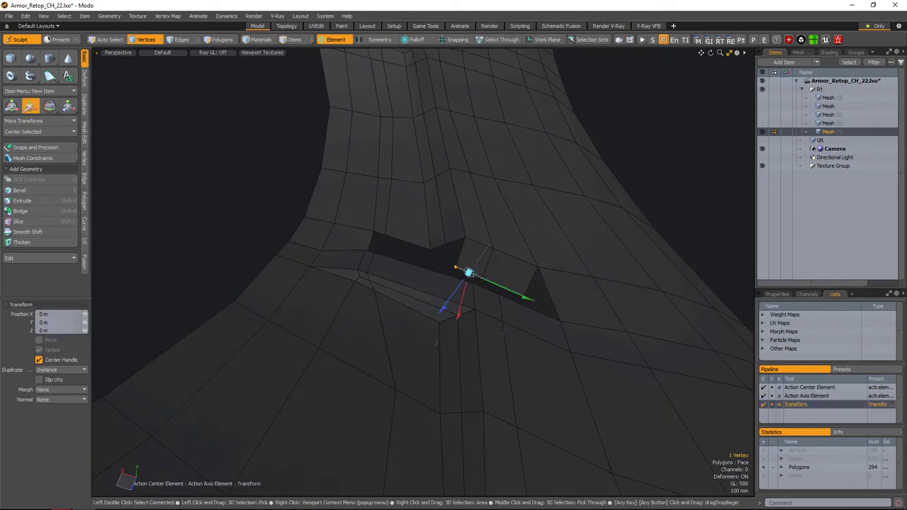
- Transform the inner edges and vertices of the lower slot's upper wall to align its depth
{"action": "left_click_drag", "start_coordinate": [425, 339], "coordinate": [491, 314], "text": "alt"}
{"action": "key", "text": "2"}
{"action": "left_click", "coordinate": [496, 316]}
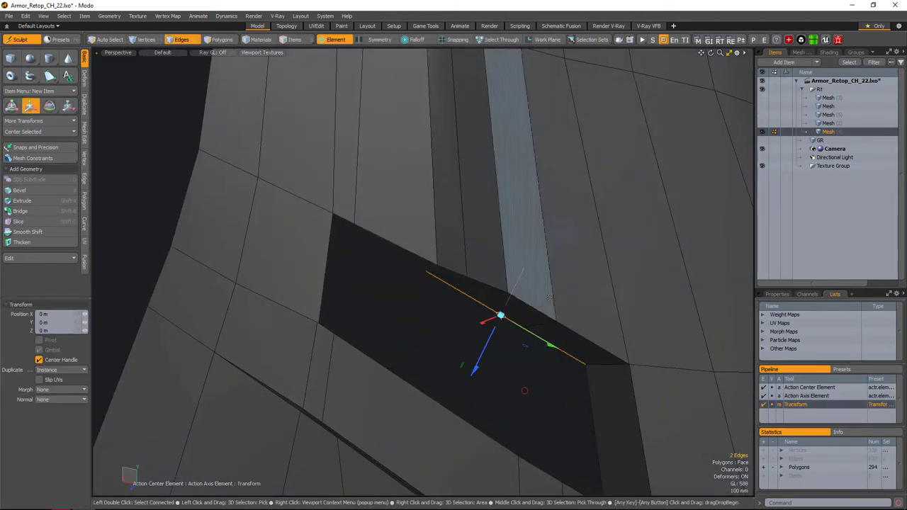
{"action": "left_click", "coordinate": [537, 168]}
{"action": "key", "text": "1"}
{"action": "left_click_drag", "start_coordinate": [536, 169], "coordinate": [437, 300], "text": "alt"}
{"action": "left_click", "coordinate": [461, 243]}
- Bridge the open wall edges of the lower slot and edge-slice the strip's outer corner at 91%
{"action": "key", "text": "space"}
{"action": "key", "text": "2"}
{"action": "key", "text": "shift+b"}
{"action": "right_click_drag", "start_coordinate": [438, 300], "coordinate": [428, 266], "text": "alt"}
{"action": "key", "text": "alt+c"}
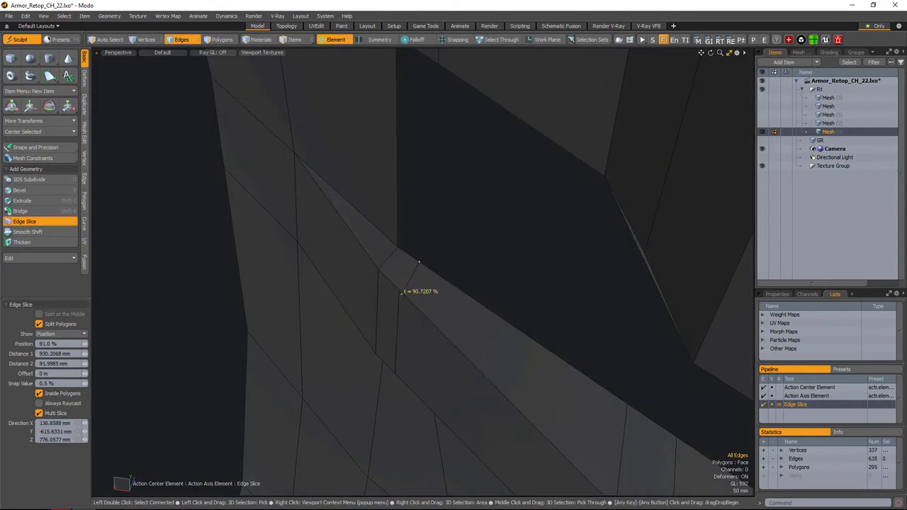
{"action": "left_click", "coordinate": [401, 292]}
- Edge-slice the lower slot's inner walls, including a cut at 48% across the end wall
{"action": "key", "text": "1"}
{"action": "left_click_drag", "start_coordinate": [399, 290], "coordinate": [508, 271], "text": "alt"}
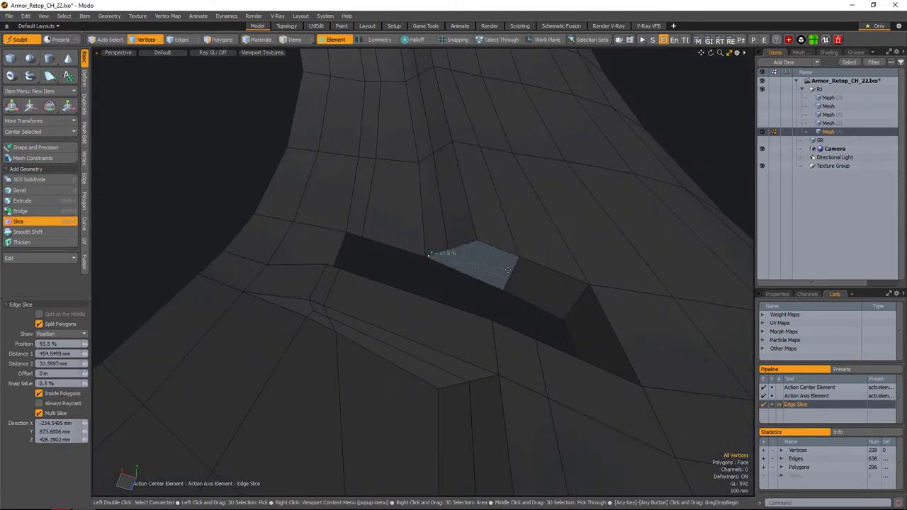
{"action": "left_click", "coordinate": [575, 310]}
{"action": "left_click_drag", "start_coordinate": [575, 310], "coordinate": [598, 333], "text": "alt"}
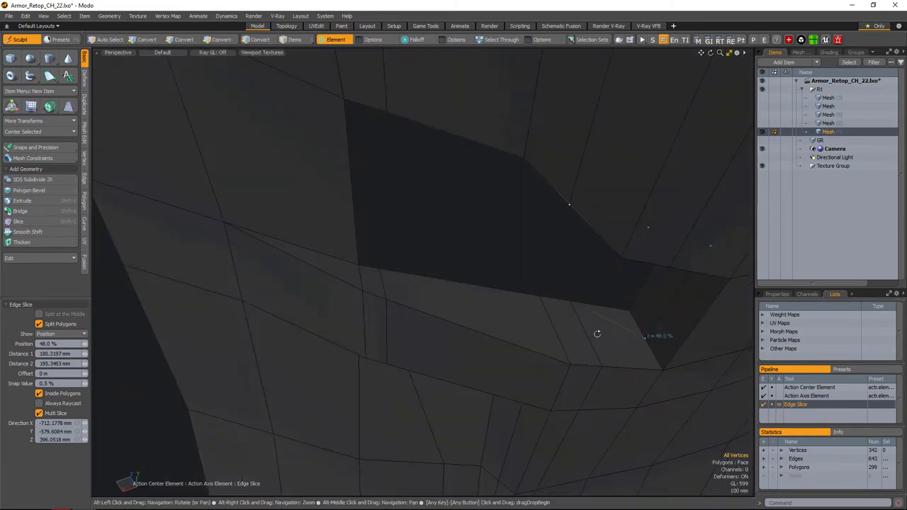
{"action": "left_click", "coordinate": [554, 326]}
{"action": "key", "text": "space"}
- Select the ten-edge inner border of the lower slot and Edge Extend it by 85 mm in X and -360 mm in Z
{"action": "left_click_drag", "start_coordinate": [456, 307], "coordinate": [446, 253], "text": "alt"}
{"action": "key", "text": "2"}
{"action": "double_click", "coordinate": [446, 253]}
{"action": "left_click_drag", "start_coordinate": [579, 239], "coordinate": [521, 313], "text": "alt"}
{"action": "key", "text": "shift+x"}
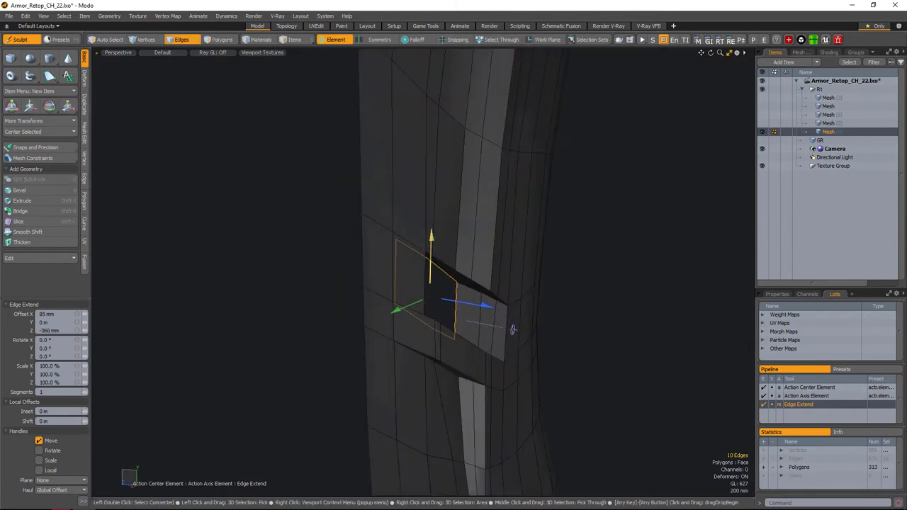
{"action": "key", "text": "space"}
- Select four edges on the back rim of the lower slot's walls and move them -100 mm in Y
{"action": "left_click", "coordinate": [576, 300]}
{"action": "left_click_drag", "start_coordinate": [576, 300], "coordinate": [500, 307], "text": "alt"}
{"action": "key", "text": "2"}
{"action": "key", "text": "w"}
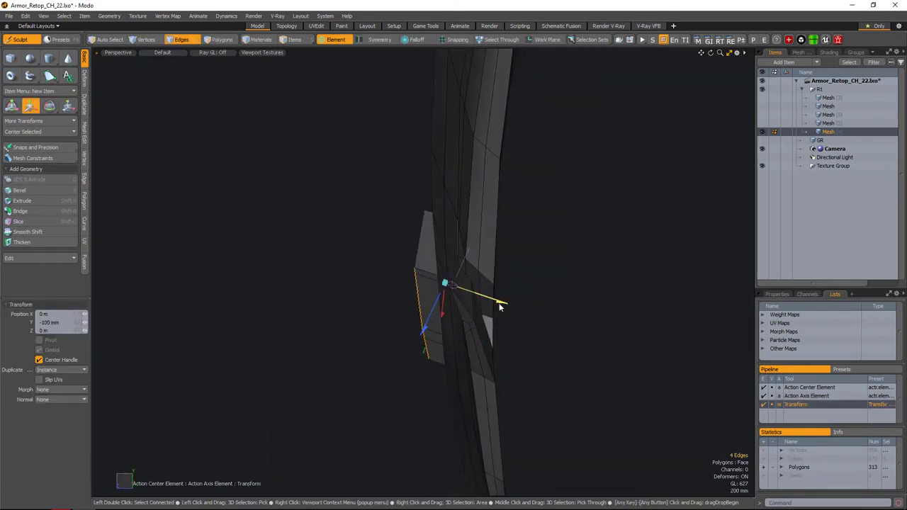
{"action": "right_click_drag", "start_coordinate": [477, 286], "coordinate": [475, 203], "text": "alt"}
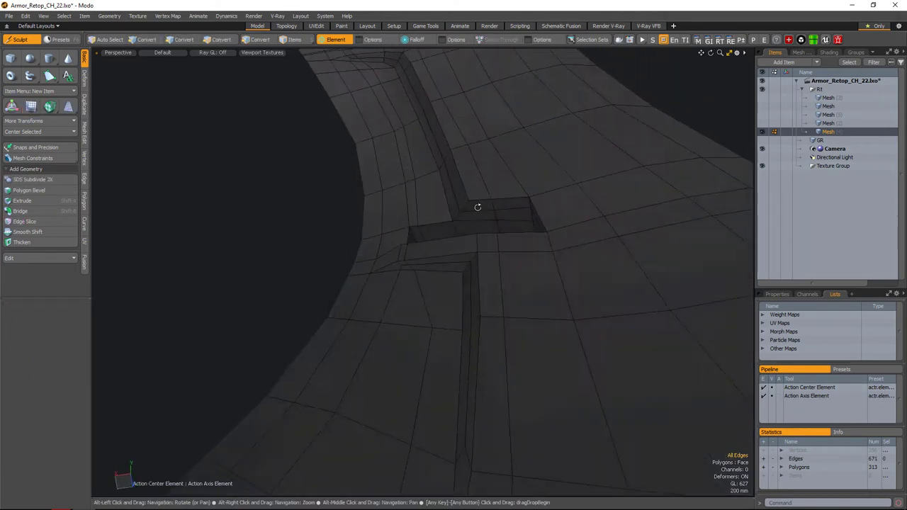
- Loop-slice the inner walls of the lower slot at 98% to add a supporting loop next to the rim
{"action": "left_click_drag", "start_coordinate": [475, 202], "coordinate": [496, 285], "text": "alt"}
{"action": "key", "text": "Tab"}
{"action": "key", "text": "1"}
{"action": "key", "text": "Tab"}
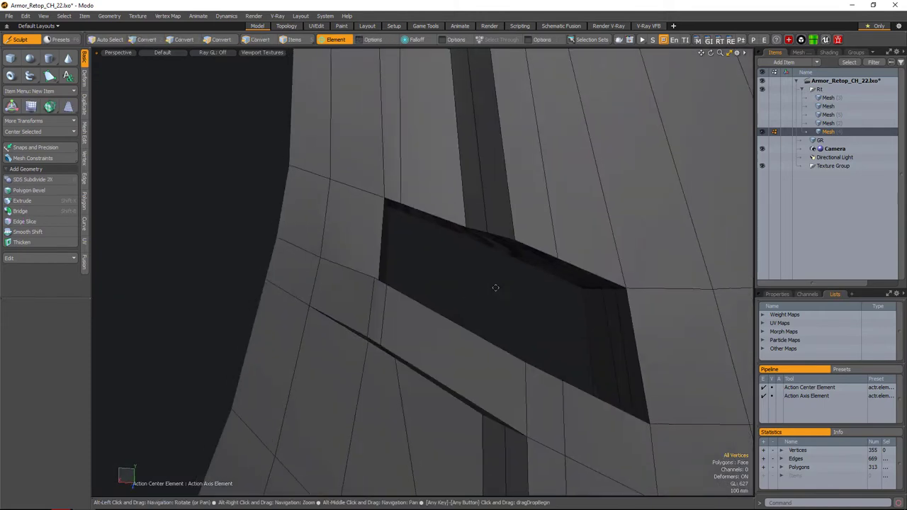
{"action": "right_click_drag", "start_coordinate": [496, 286], "coordinate": [461, 299], "text": "alt"}
{"action": "key", "text": "3"}
{"action": "left_click", "coordinate": [430, 230]}
{"action": "key", "text": "alt+c"}
{"action": "key", "text": "space"}
{"action": "right_click_drag", "start_coordinate": [563, 326], "coordinate": [563, 298], "text": "alt"}
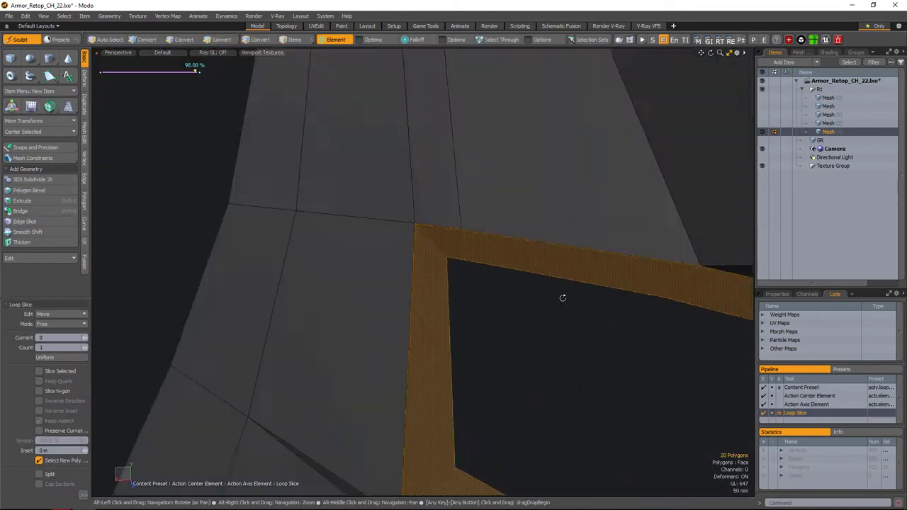
{"action": "left_click_drag", "start_coordinate": [562, 298], "coordinate": [453, 281], "text": "alt"}
{"action": "key", "text": "Tab"}
{"action": "key", "text": "Tab"}
{"action": "key", "text": "1"}
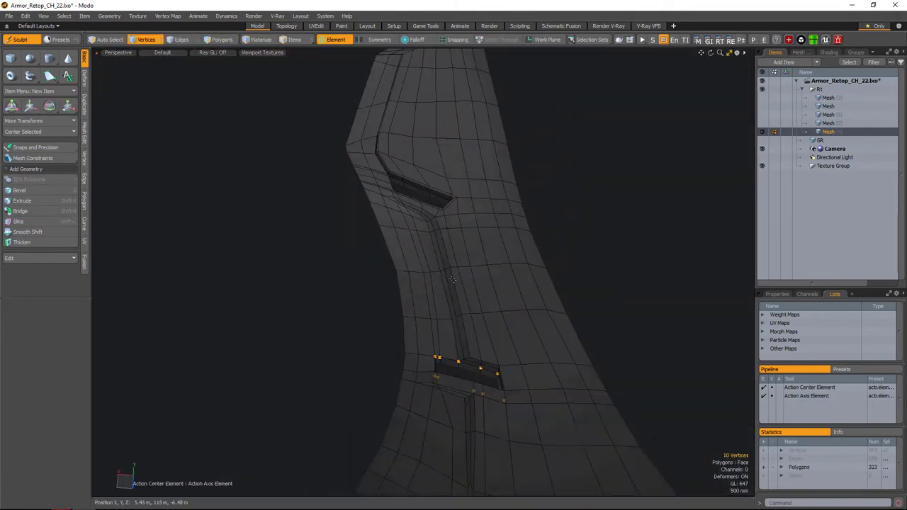
- Edge-slice a supporting cut from the panel's curved side edge past the lower slot's corner and just below its lower rim, using 13%
{"action": "right_click_drag", "start_coordinate": [476, 311], "coordinate": [482, 283], "text": "alt"}
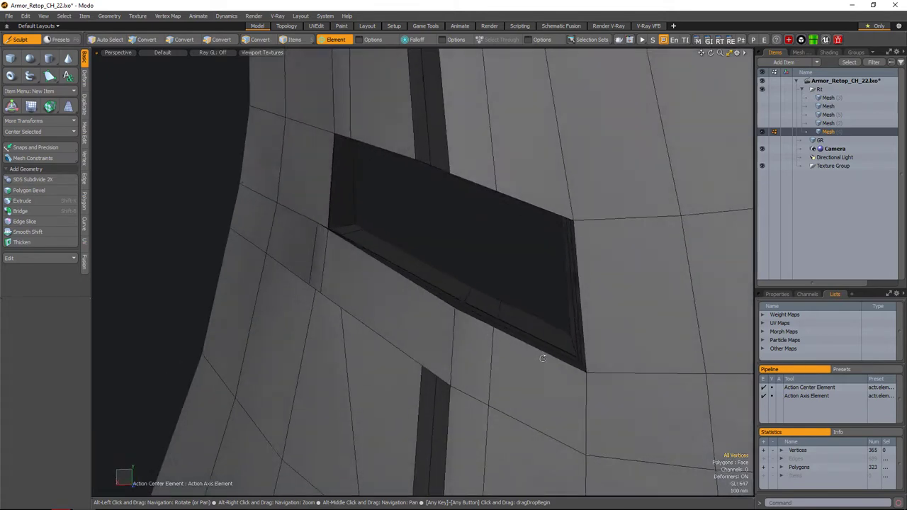
{"action": "left_click_drag", "start_coordinate": [482, 284], "coordinate": [494, 348], "text": "alt"}
{"action": "right_click_drag", "start_coordinate": [494, 348], "coordinate": [522, 318], "text": "alt"}
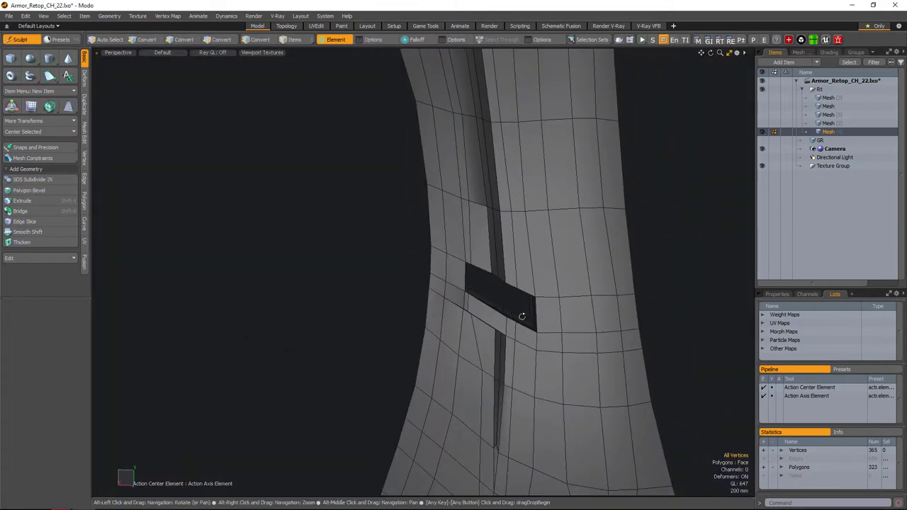
{"action": "left_click_drag", "start_coordinate": [522, 318], "coordinate": [567, 319], "text": "alt"}
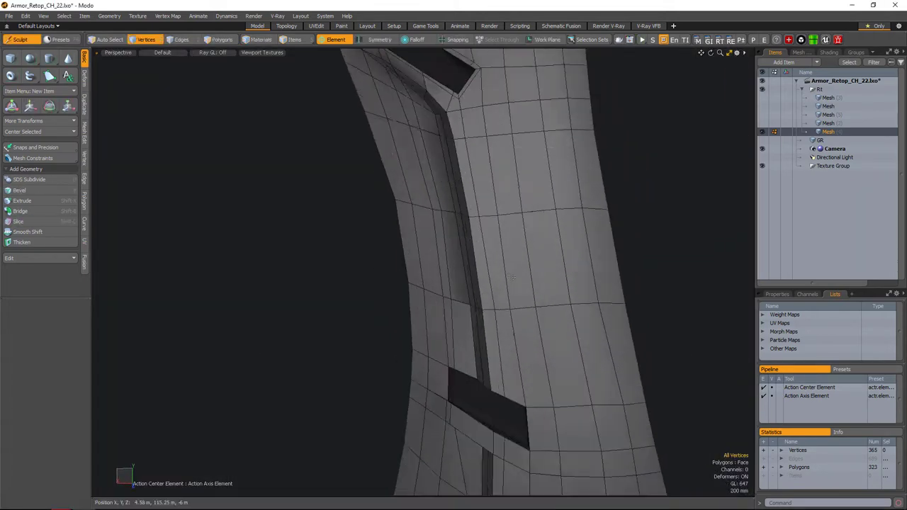
{"action": "scroll", "coordinate": [497, 396], "scroll_direction": "up", "scroll_amount": 5}
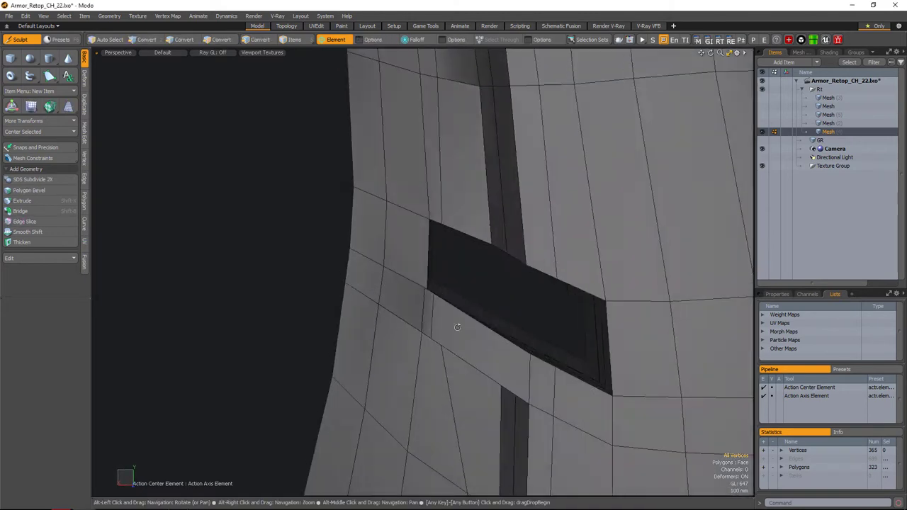
{"action": "scroll", "coordinate": [340, 256], "scroll_direction": "up", "scroll_amount": 2}
{"action": "key", "text": "alt+c"}
{"action": "left_click", "coordinate": [289, 231]}
{"action": "left_click", "coordinate": [349, 259]}
{"action": "left_click_drag", "start_coordinate": [349, 260], "coordinate": [440, 286], "text": "alt"}
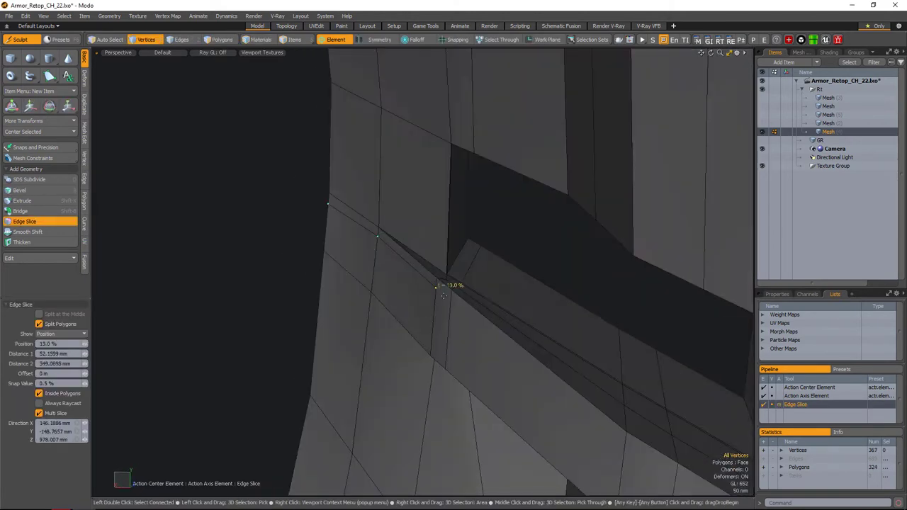
{"action": "left_click", "coordinate": [363, 277]}
- Continue the supporting cut around the lower slot's end and above its upper rim at 94%, back to the curved side edge
{"action": "left_click_drag", "start_coordinate": [482, 356], "coordinate": [462, 320], "text": "alt"}
{"action": "left_click", "coordinate": [471, 292]}
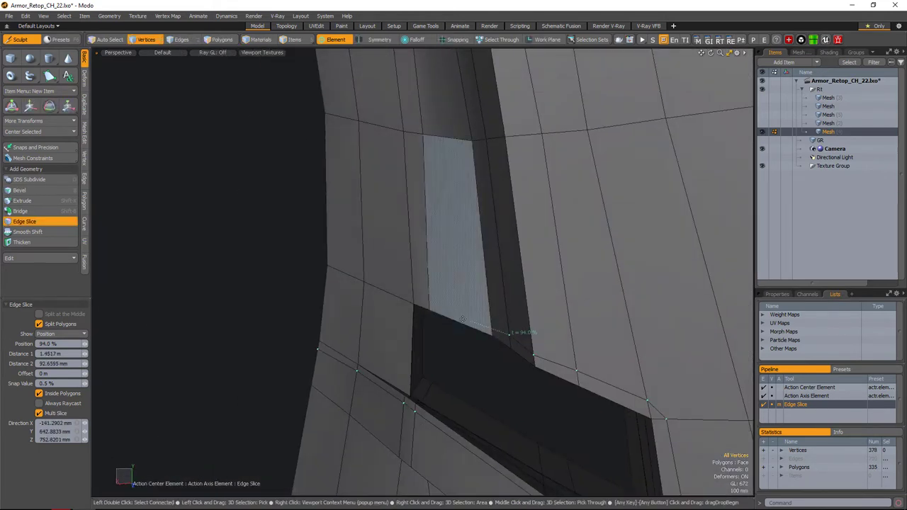
{"action": "left_click", "coordinate": [343, 267]}
{"action": "left_click_drag", "start_coordinate": [344, 267], "coordinate": [501, 310], "text": "alt"}
{"action": "key", "text": "space"}
{"action": "key", "text": "Tab"}
{"action": "scroll", "coordinate": [488, 290], "scroll_direction": "down", "scroll_amount": 5}
- Edge-slice the supporting loop's corner at the lower slot's end starting from the existing vertex at 0%, and reposition a nearby vertex
{"action": "key", "text": "alt+c"}
{"action": "scroll", "coordinate": [517, 243], "scroll_direction": "up", "scroll_amount": 10}
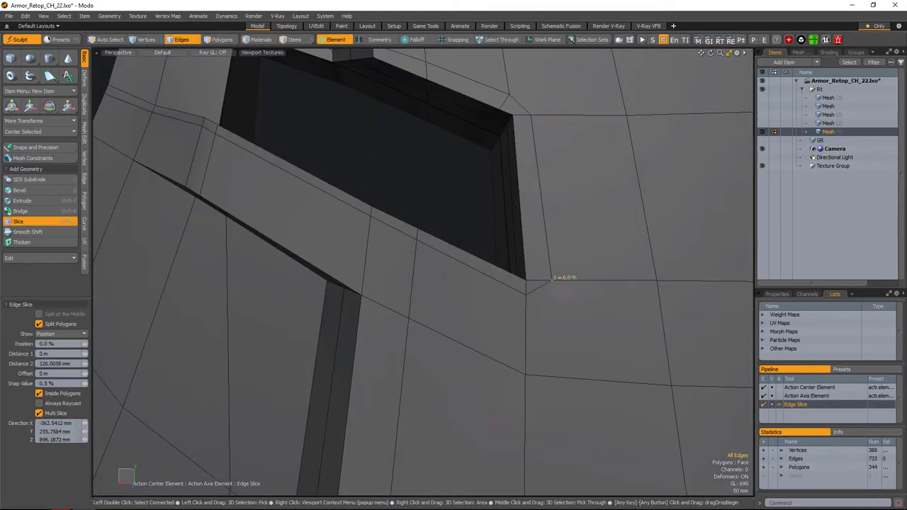
{"action": "left_click_drag", "start_coordinate": [553, 279], "coordinate": [491, 255], "text": "alt"}
{"action": "left_click", "coordinate": [535, 294]}
{"action": "key", "text": "1"}
{"action": "left_click", "coordinate": [491, 289]}
{"action": "key", "text": "w"}
{"action": "key", "text": "space"}
{"action": "key", "text": "Tab"}
{"action": "scroll", "coordinate": [477, 291], "scroll_direction": "up", "scroll_amount": 3}
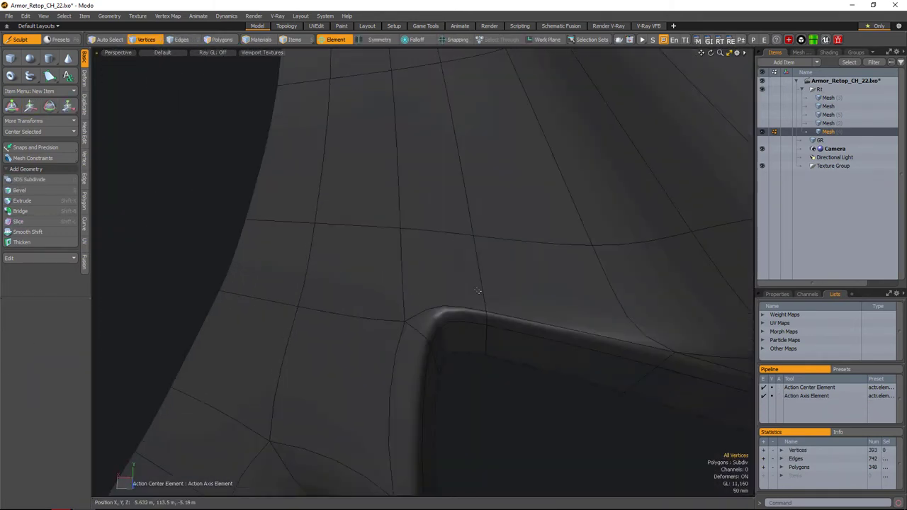
- Loop-slice the short strip between the lower slot and the panel's curved side edge at 50%
{"action": "left_click_drag", "start_coordinate": [497, 290], "coordinate": [441, 271], "text": "alt"}
{"action": "key", "text": "Tab"}
{"action": "key", "text": "space"}
{"action": "key", "text": "Tab"}
{"action": "scroll", "coordinate": [459, 324], "scroll_direction": "down", "scroll_amount": 4}
{"action": "mouse_move", "coordinate": [494, 306]}
{"action": "left_mouse_down", "text": "alt"}
{"action": "mouse_move", "coordinate": [487, 284]}
{"action": "mouse_move", "coordinate": [487, 320]}
{"action": "left_mouse_up", "text": "alt"}
{"action": "key", "text": "1"}
{"action": "key", "text": "Tab"}
{"action": "scroll", "coordinate": [482, 305], "scroll_direction": "up", "scroll_amount": 2}
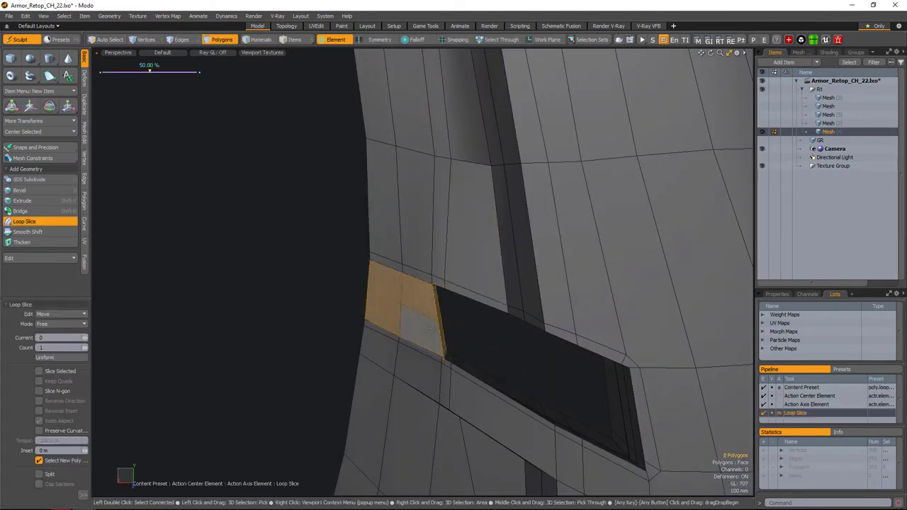
{"action": "key", "text": "space"}
{"action": "scroll", "coordinate": [506, 331], "scroll_direction": "down", "scroll_amount": 2}
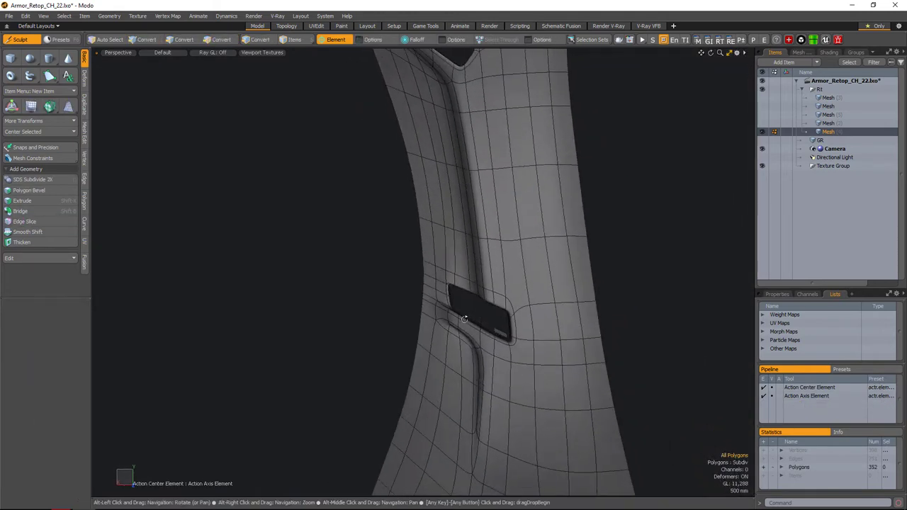
- Move the vertex at the lower slot's bottom corner nearest the curved side edge and check the subdivided shape
{"action": "scroll", "coordinate": [489, 312], "scroll_direction": "up", "scroll_amount": 5}
{"action": "key", "text": "Tab"}
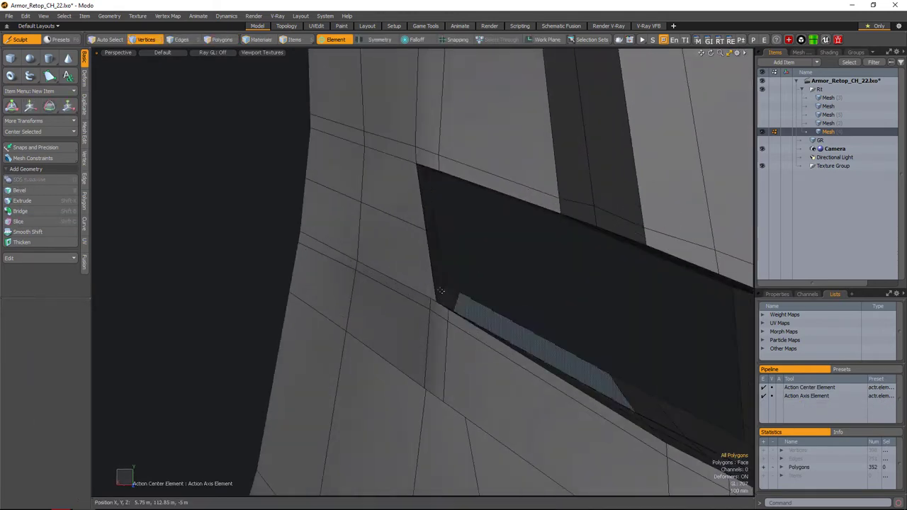
{"action": "left_click", "coordinate": [436, 308]}
{"action": "key", "text": "w"}
{"action": "left_click_drag", "start_coordinate": [504, 334], "coordinate": [457, 294], "text": "alt"}
{"action": "key", "text": "space"}
{"action": "key", "text": "Tab"}
{"action": "scroll", "coordinate": [526, 334], "scroll_direction": "down", "scroll_amount": 3}
{"action": "key", "text": "Tab"}
{"action": "key", "text": "Tab"}
- Shift the edge row running from the lower slot's far end across the panel and slide its vertices to even the spacing
{"action": "left_click", "coordinate": [493, 311]}
{"action": "key", "text": "alt+c"}
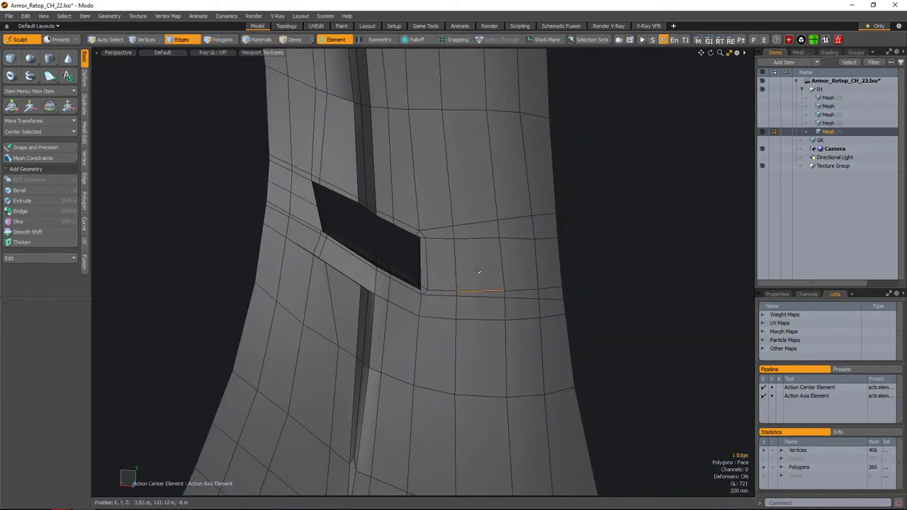
{"action": "key", "text": "1"}
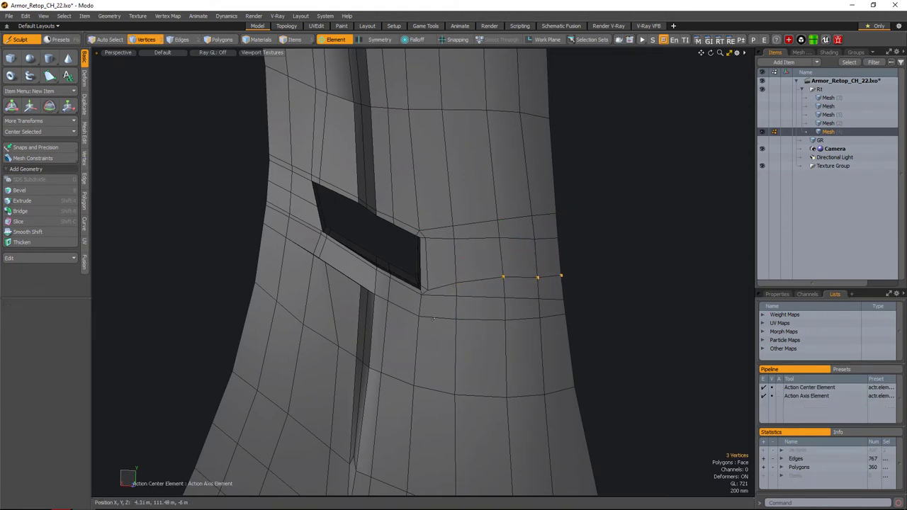
{"action": "key", "text": "alt+s"}
{"action": "left_click_drag", "start_coordinate": [433, 318], "coordinate": [466, 335]}
{"action": "left_click_drag", "start_coordinate": [542, 274], "coordinate": [360, 183], "text": "alt"}
{"action": "key", "text": "space"}
{"action": "left_click", "coordinate": [575, 280]}
- Edge-slice a supporting cut between the upper slot and the diagonal groove, from the curved side edge, with points at 88% and 11.5%
{"action": "key", "text": "Tab"}
{"action": "key", "text": "Tab"}
{"action": "scroll", "coordinate": [597, 232], "scroll_direction": "up", "scroll_amount": 5}
{"action": "key", "text": "c"}
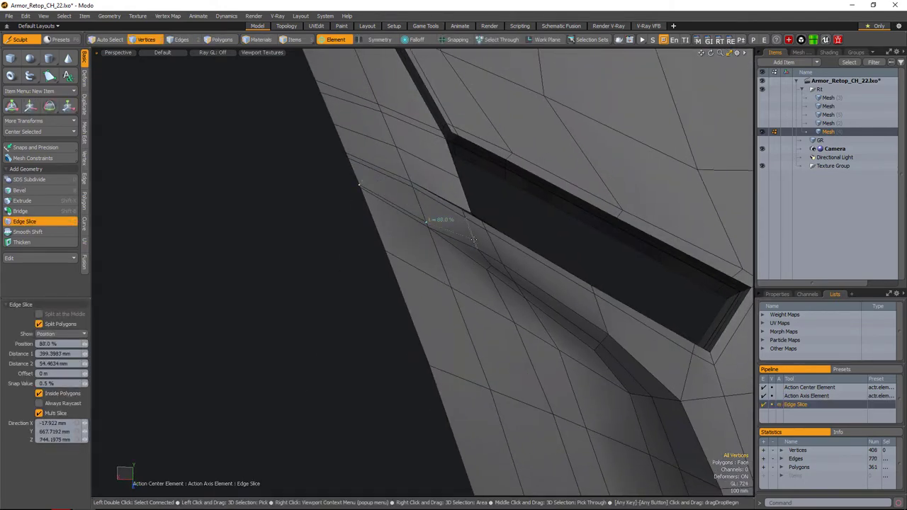
{"action": "left_click_drag", "start_coordinate": [496, 258], "coordinate": [489, 287], "text": "alt"}
{"action": "left_click", "coordinate": [491, 290]}
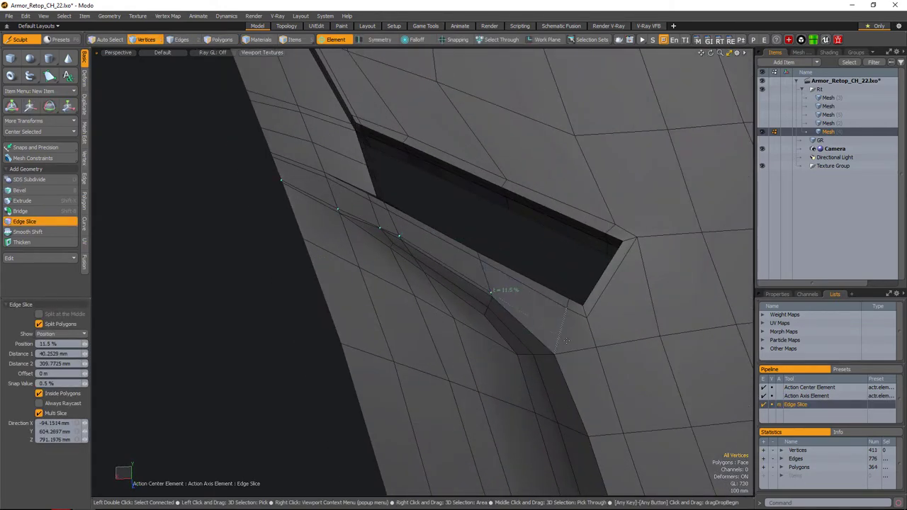
{"action": "left_click", "coordinate": [557, 346]}
{"action": "left_click_drag", "start_coordinate": [557, 345], "coordinate": [394, 165], "text": "alt"}
{"action": "key", "text": "space"}
- Edge-slice the lower slot's inner wall where the groove enters it, with cuts at 92.5% and 2.5%
{"action": "scroll", "coordinate": [440, 301], "scroll_direction": "down", "scroll_amount": 10}
{"action": "key", "text": "Tab"}
{"action": "left_click_drag", "start_coordinate": [583, 287], "coordinate": [559, 202], "text": "alt"}
{"action": "right_click_drag", "start_coordinate": [558, 202], "coordinate": [550, 257], "text": "alt"}
{"action": "left_click_drag", "start_coordinate": [551, 257], "coordinate": [610, 234], "text": "alt"}
{"action": "key", "text": "Tab"}
{"action": "scroll", "coordinate": [506, 247], "scroll_direction": "up", "scroll_amount": 8}
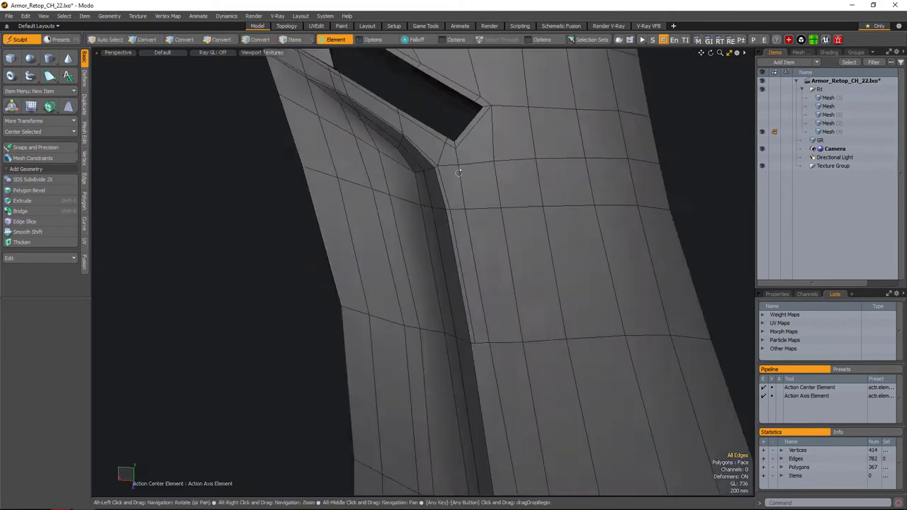
{"action": "key", "text": "2"}
{"action": "key", "text": "alt+c"}
{"action": "left_click_drag", "start_coordinate": [475, 282], "coordinate": [482, 213], "text": "alt"}
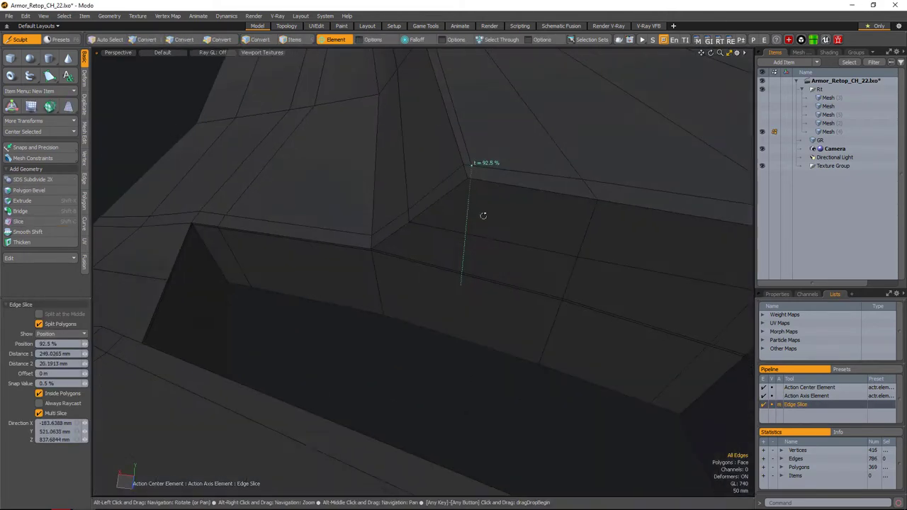
{"action": "left_click_drag", "start_coordinate": [492, 248], "coordinate": [469, 259], "text": "alt"}
{"action": "left_click", "coordinate": [469, 260]}
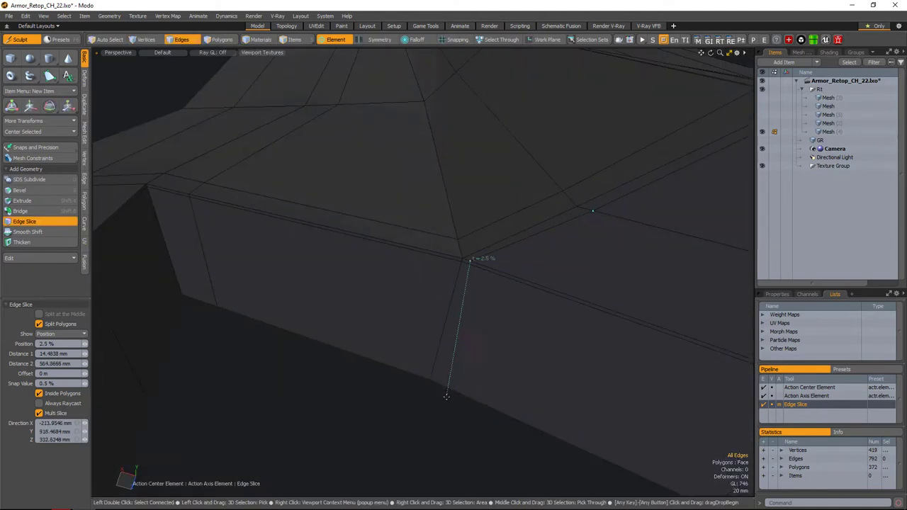
{"action": "key", "text": "space"}
{"action": "key", "text": "Tab"}
{"action": "left_click_drag", "start_coordinate": [469, 370], "coordinate": [494, 201], "text": "alt"}
{"action": "key", "text": "Tab"}
{"action": "key", "text": "2"}
{"action": "key", "text": "alt+c"}
{"action": "key", "text": "space"}
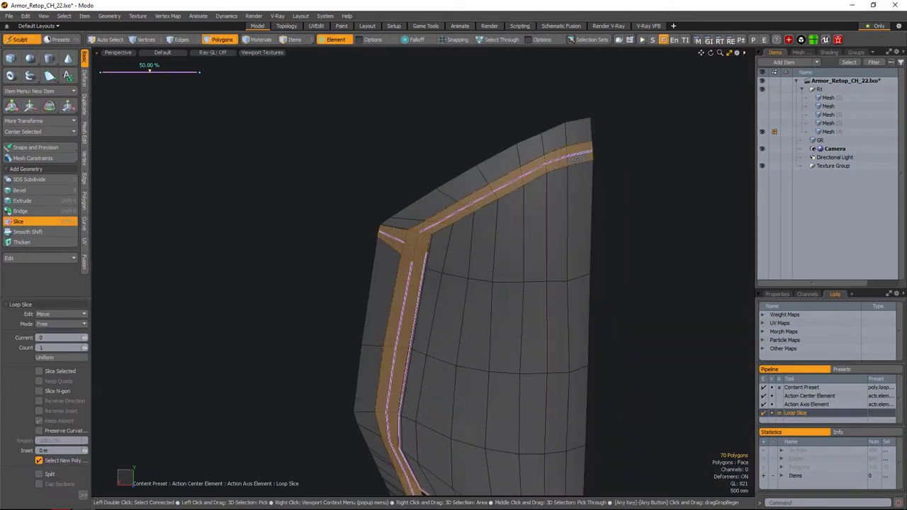
{"action": "left_click_drag", "start_coordinate": [575, 160], "coordinate": [420, 289], "text": "alt"}
{"action": "key", "text": "space"}
- Edge-slice the upper side strip lengthwise beside the narrow groove, with a cut at 49.5%
{"action": "key", "text": "c"}
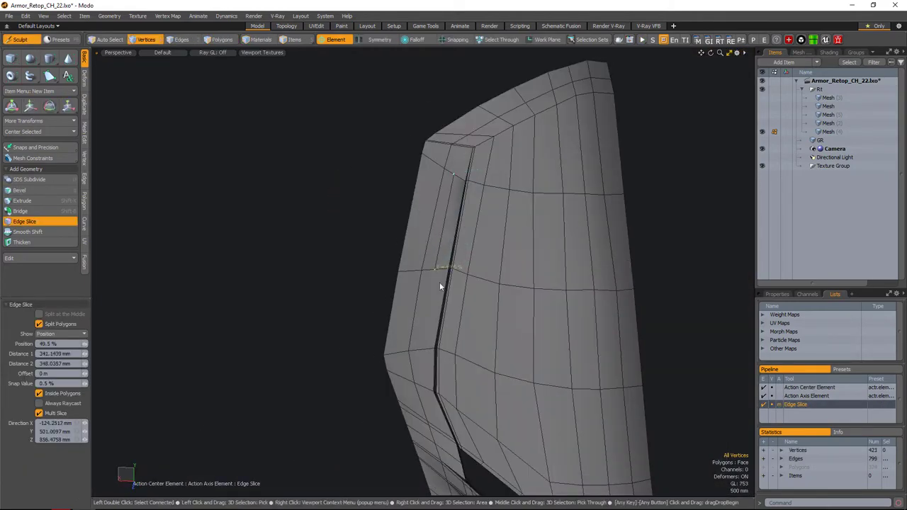
{"action": "left_click_drag", "start_coordinate": [398, 228], "coordinate": [388, 304], "text": "alt"}
{"action": "key", "text": "space"}
{"action": "key", "text": "alt+s"}
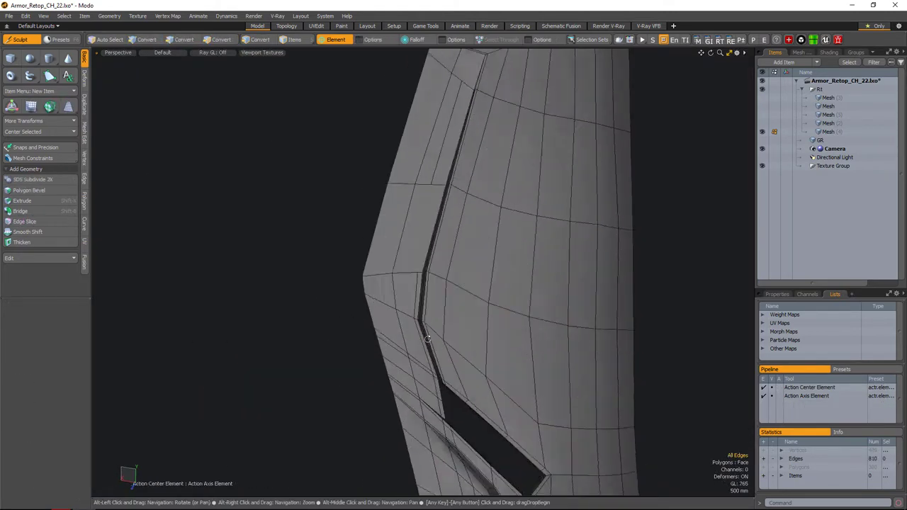
- Edge-slice a supporting loop around the narrow groove's top corner and along the panel's upper border, with a point at 83.5%
{"action": "key", "text": "c"}
{"action": "left_click_drag", "start_coordinate": [427, 340], "coordinate": [435, 313], "text": "alt"}
{"action": "left_click", "coordinate": [458, 187]}
{"action": "left_click_drag", "start_coordinate": [457, 187], "coordinate": [553, 168], "text": "alt"}
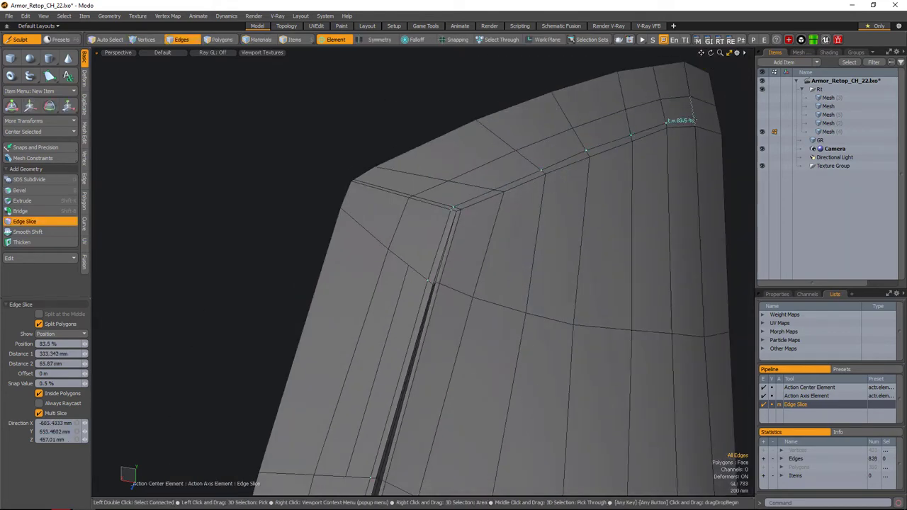
{"action": "key", "text": "space"}
{"action": "left_click_drag", "start_coordinate": [696, 131], "coordinate": [587, 238], "text": "alt"}
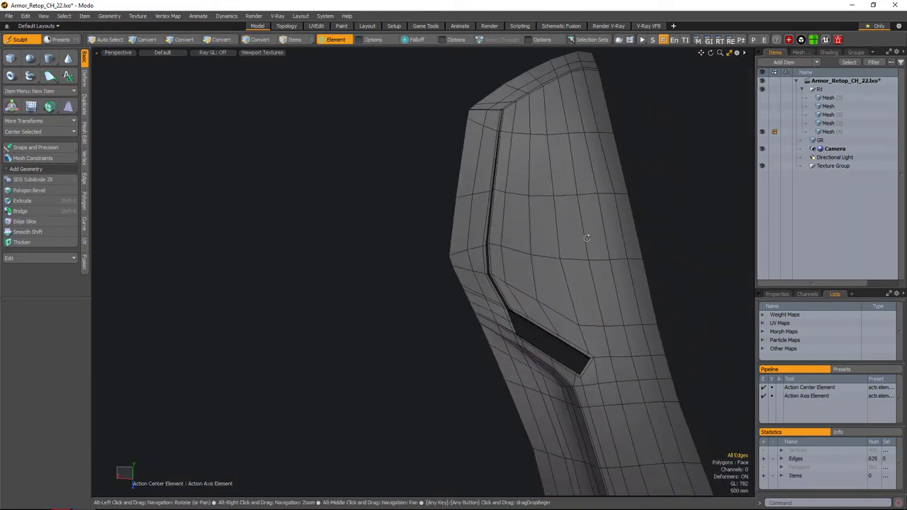
- Edge-slice supporting cuts around the upper slot's corner nearest the curved side edge and across the strip below it, cleaning up the corner vertex
{"action": "scroll", "coordinate": [548, 298], "scroll_direction": "up", "scroll_amount": 15}
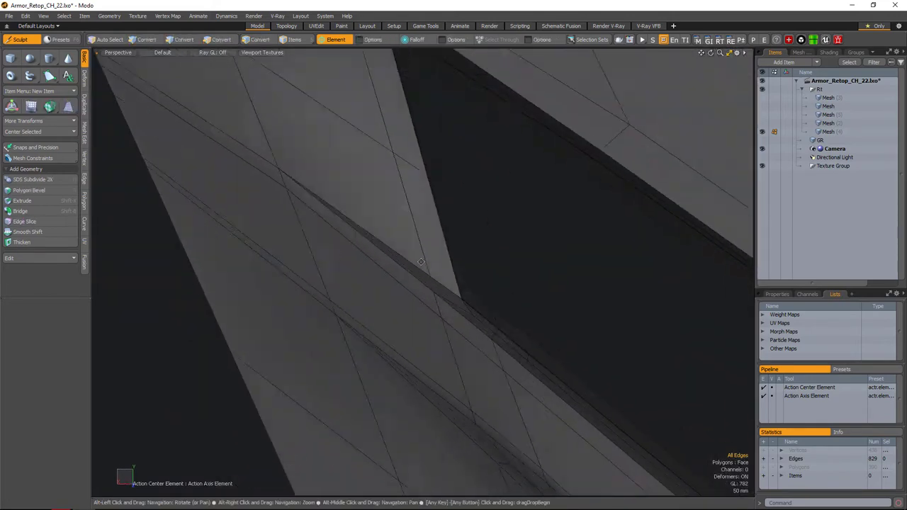
{"action": "key", "text": "c"}
{"action": "left_click_drag", "start_coordinate": [428, 324], "coordinate": [419, 306], "text": "alt"}
{"action": "key", "text": "space"}
{"action": "key", "text": "1"}
{"action": "key", "text": "space"}
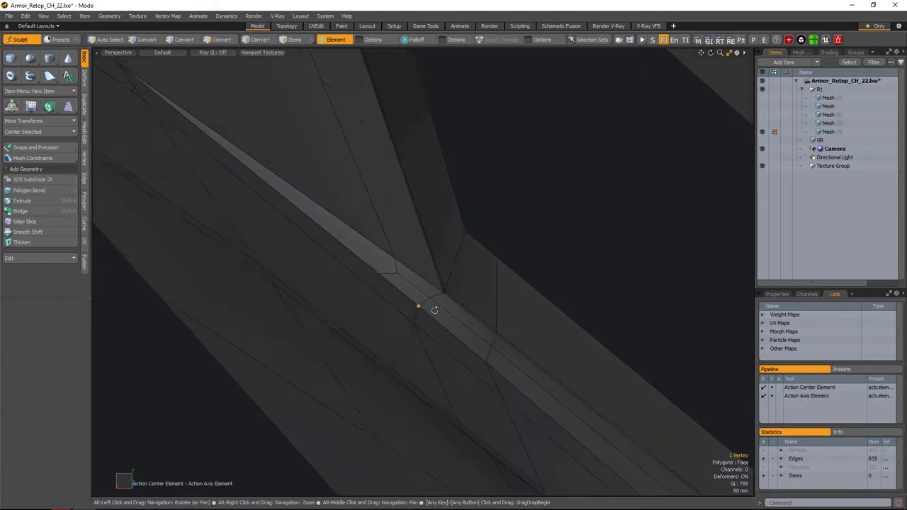
{"action": "right_click_drag", "start_coordinate": [414, 296], "coordinate": [438, 335]}
{"action": "left_click_drag", "start_coordinate": [468, 295], "coordinate": [470, 326], "text": "alt"}
{"action": "key", "text": "alt+c"}
{"action": "left_click", "coordinate": [424, 209]}
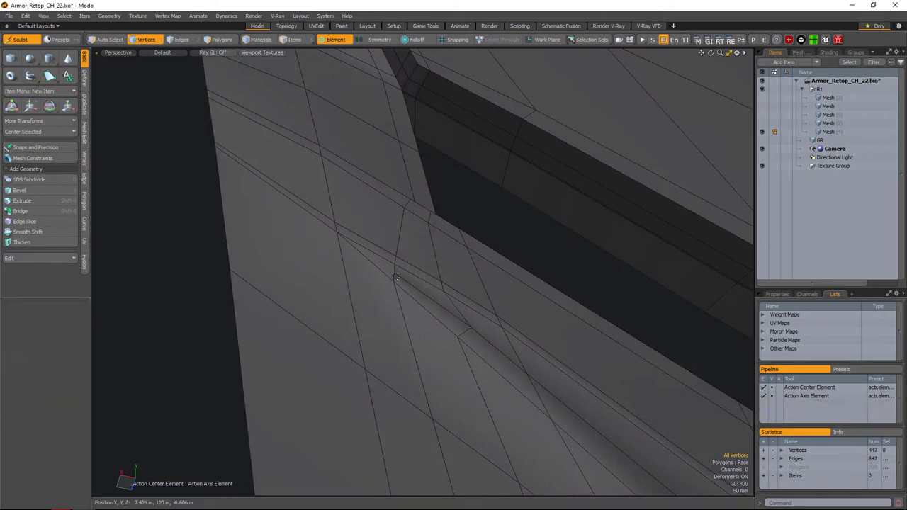
- Refine the cuts at the lower slot's corner nearest the curved side edge and slide a corner vertex by 21%
{"action": "left_click_drag", "start_coordinate": [475, 283], "coordinate": [487, 310], "text": "alt"}
{"action": "scroll", "coordinate": [441, 313], "scroll_direction": "down", "scroll_amount": 5}
{"action": "scroll", "coordinate": [439, 284], "scroll_direction": "up", "scroll_amount": 3}
{"action": "left_click", "coordinate": [449, 304]}
{"action": "scroll", "coordinate": [488, 266], "scroll_direction": "up", "scroll_amount": 3}
{"action": "left_click", "coordinate": [487, 310]}
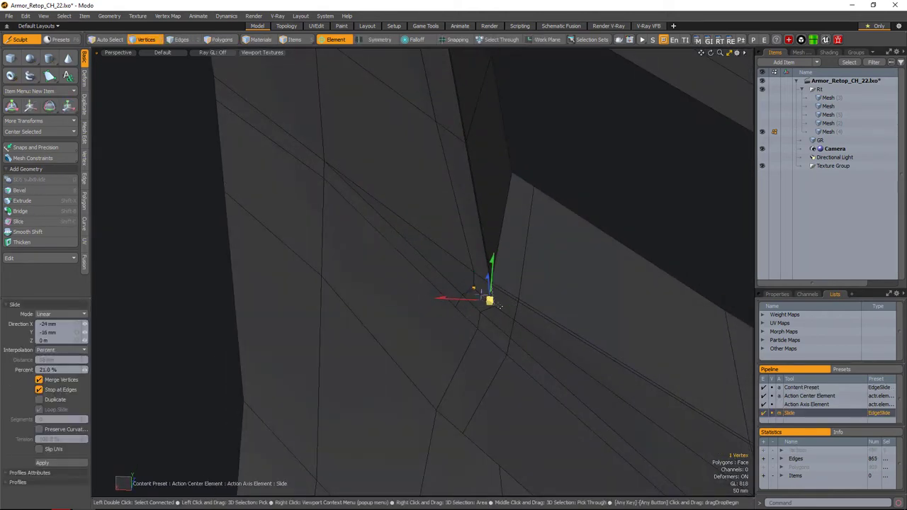
{"action": "scroll", "coordinate": [461, 326], "scroll_direction": "down", "scroll_amount": 3}
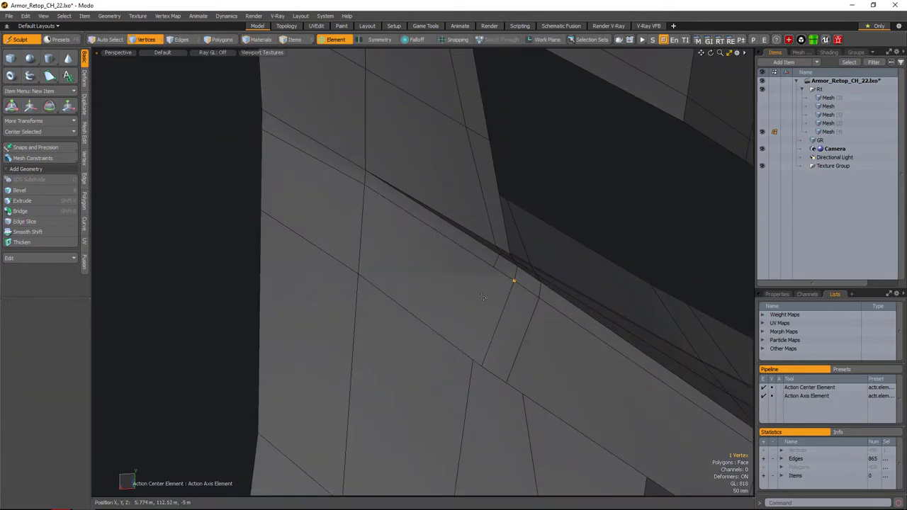
- Edge-slice from the lower slot's corner down through the faces beside the vertical groove
{"action": "key", "text": "alt+c"}
{"action": "left_click_drag", "start_coordinate": [512, 274], "coordinate": [502, 304], "text": "alt"}
{"action": "scroll", "coordinate": [457, 243], "scroll_direction": "up", "scroll_amount": 2}
{"action": "scroll", "coordinate": [498, 256], "scroll_direction": "down", "scroll_amount": 3}
{"action": "key", "text": "alt+c"}
{"action": "key", "text": "space"}
{"action": "left_click_drag", "start_coordinate": [506, 229], "coordinate": [505, 275], "text": "alt"}
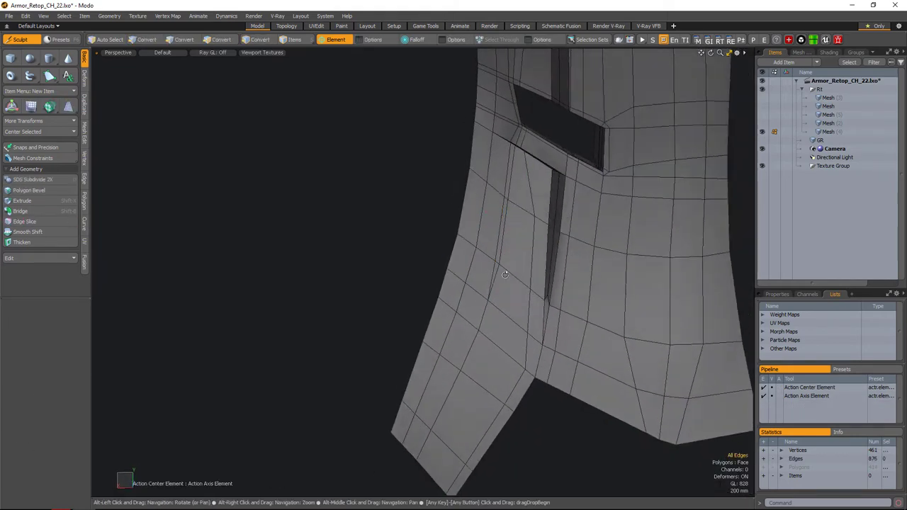
- Extend the cut from its existing end vertex at 0% down through the panel's lower flap to the bottom edge
{"action": "left_click_drag", "start_coordinate": [528, 237], "coordinate": [491, 273], "text": "alt"}
{"action": "key", "text": "1"}
{"action": "key", "text": "alt+c"}
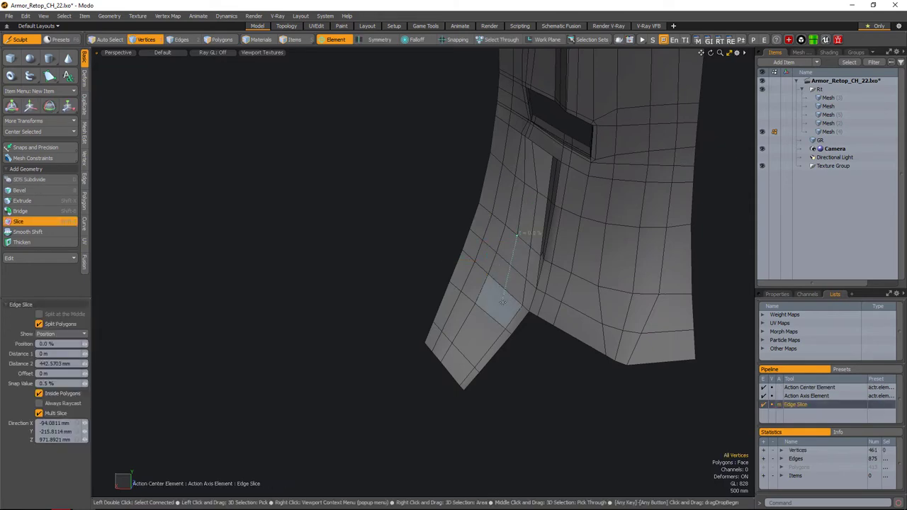
{"action": "key", "text": "space"}
{"action": "left_click_drag", "start_coordinate": [451, 371], "coordinate": [597, 320], "text": "alt"}
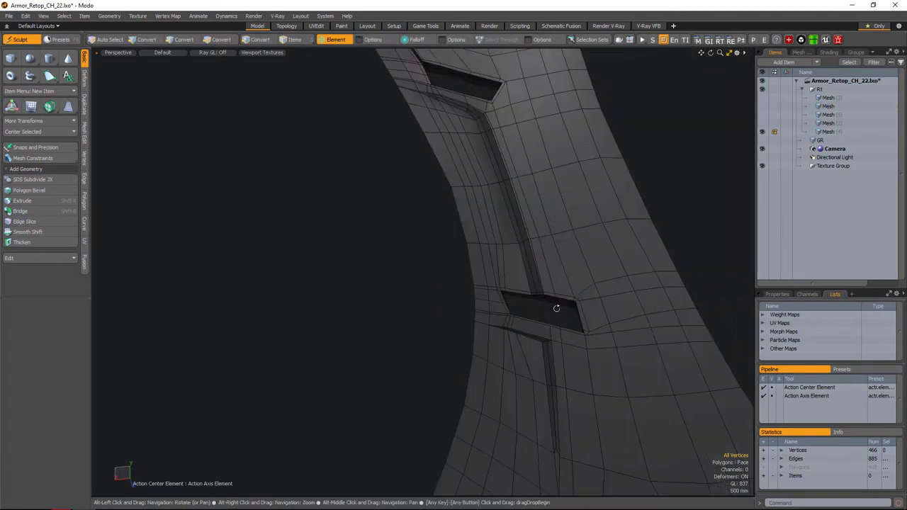
{"action": "left_click_drag", "start_coordinate": [551, 295], "coordinate": [522, 315], "text": "alt"}
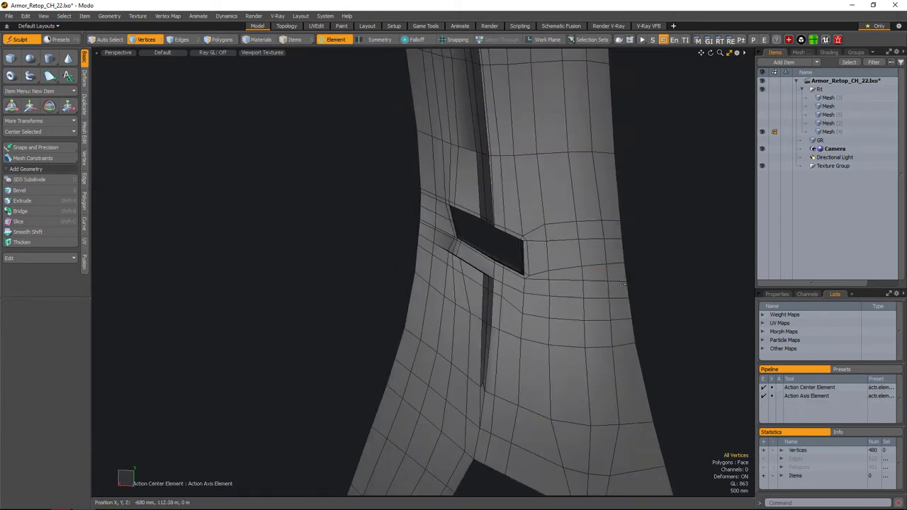
- Compare the faceted and subdivided forms of the main back panel, examining the corners of the lower slot and the adjoining grooves
{"action": "key", "text": "q"}
{"action": "key", "text": "Tab"}
{"action": "left_click_drag", "start_coordinate": [607, 274], "coordinate": [618, 268], "text": "alt"}
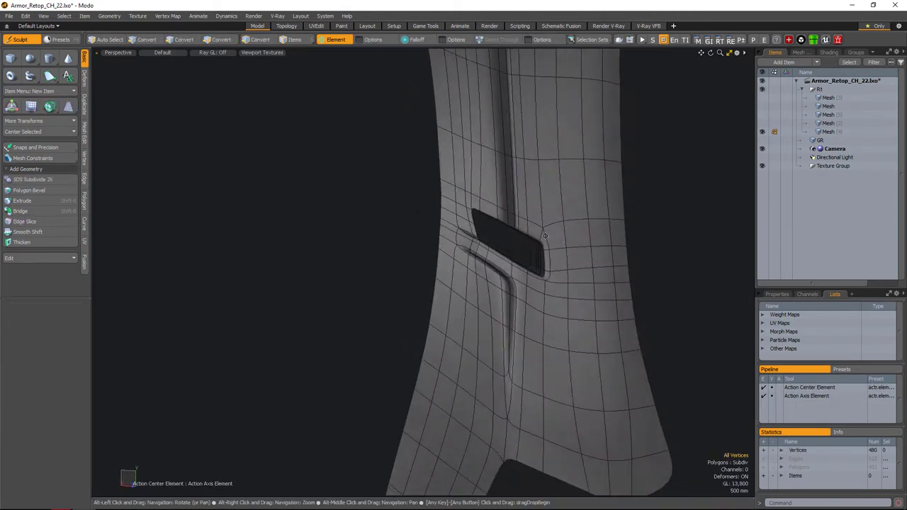
{"action": "scroll", "coordinate": [545, 236], "scroll_direction": "up", "scroll_amount": 5}
{"action": "scroll", "coordinate": [512, 245], "scroll_direction": "down", "scroll_amount": 5}
{"action": "scroll", "coordinate": [510, 245], "scroll_direction": "up", "scroll_amount": 5}
{"action": "key", "text": "1"}
{"action": "key", "text": "Tab"}
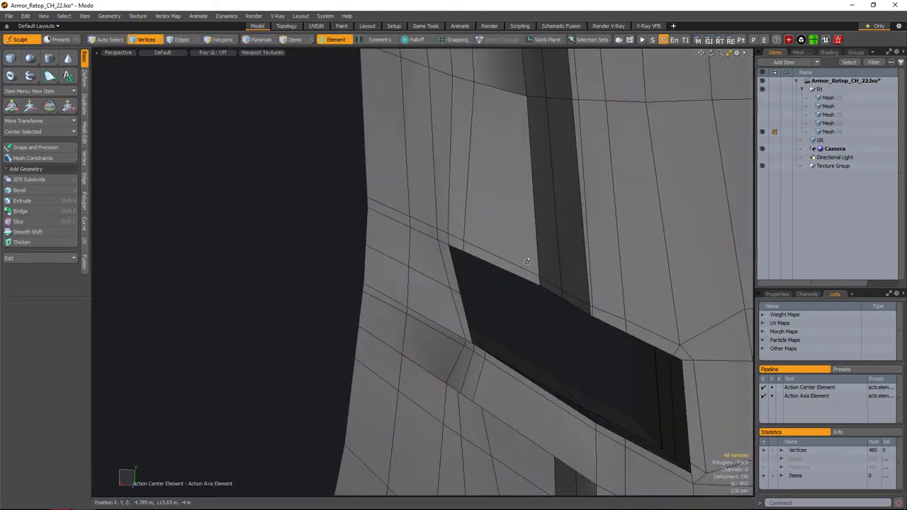
{"action": "scroll", "coordinate": [526, 261], "scroll_direction": "up", "scroll_amount": 3}
{"action": "key", "text": "Tab"}
{"action": "scroll", "coordinate": [528, 258], "scroll_direction": "down", "scroll_amount": 6}
{"action": "key", "text": "5"}
{"action": "scroll", "coordinate": [674, 251], "scroll_direction": "up", "scroll_amount": 2}
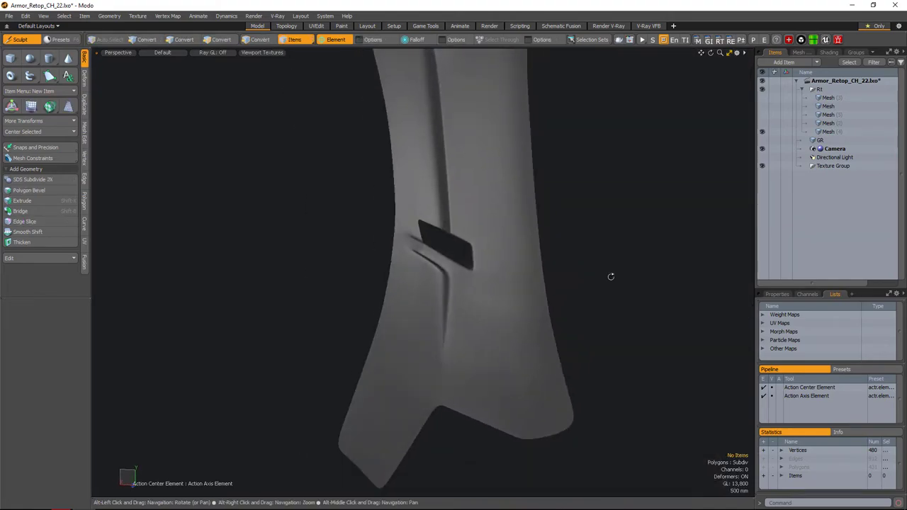
{"action": "scroll", "coordinate": [611, 277], "scroll_direction": "up", "scroll_amount": 5}
{"action": "scroll", "coordinate": [548, 205], "scroll_direction": "down", "scroll_amount": 3}
- Move the two short edges on the strip at the lower slot's corner by -2 mm in Z
{"action": "left_click", "coordinate": [543, 196]}
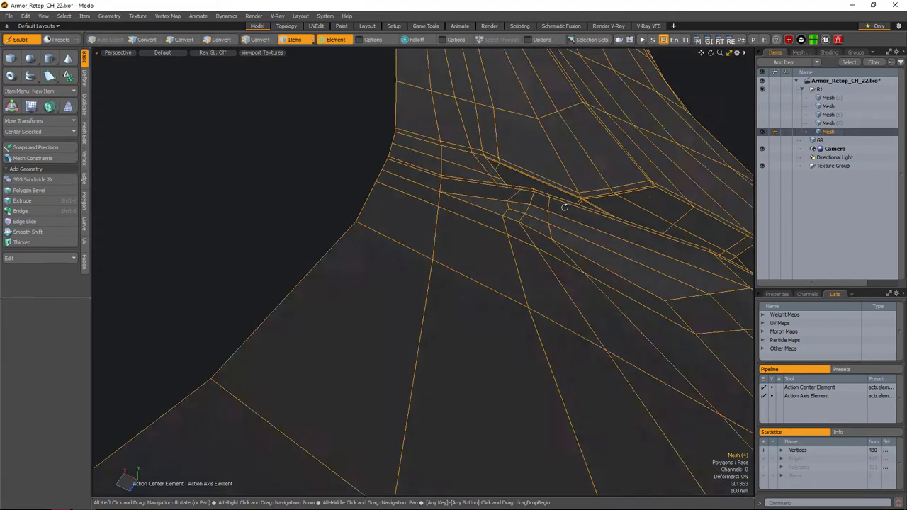
{"action": "key", "text": "2"}
{"action": "scroll", "coordinate": [523, 304], "scroll_direction": "up", "scroll_amount": 3}
{"action": "left_click", "coordinate": [519, 282]}
{"action": "left_click_drag", "start_coordinate": [517, 282], "coordinate": [506, 264], "text": "alt"}
{"action": "left_click", "coordinate": [510, 254], "text": "shift"}
{"action": "key", "text": "w"}
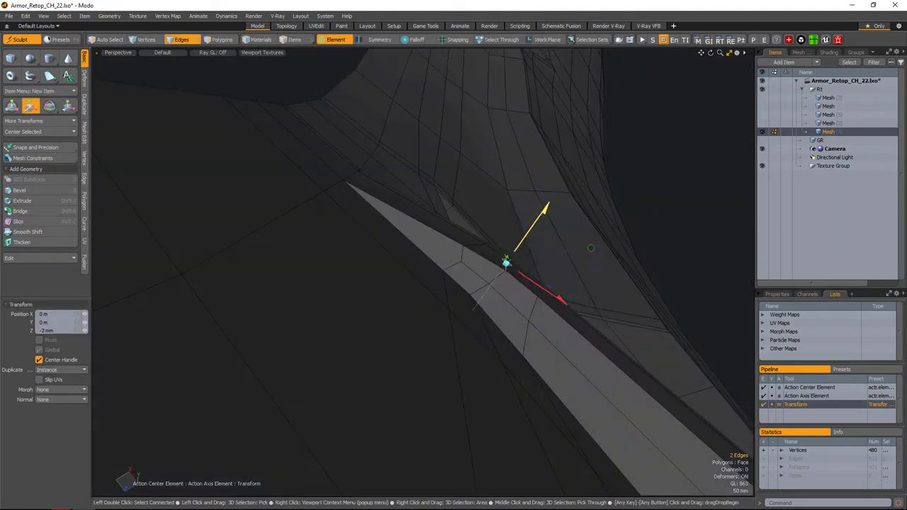
- Scale the four small polygons on the strip at the lower slot's corner along their Z axis
{"action": "left_click_drag", "start_coordinate": [548, 290], "coordinate": [554, 193], "text": "alt"}
{"action": "key", "text": "3"}
{"action": "scroll", "coordinate": [554, 193], "scroll_direction": "up", "scroll_amount": 5}
{"action": "scroll", "coordinate": [582, 227], "scroll_direction": "down", "scroll_amount": 5}
{"action": "key", "text": "r"}
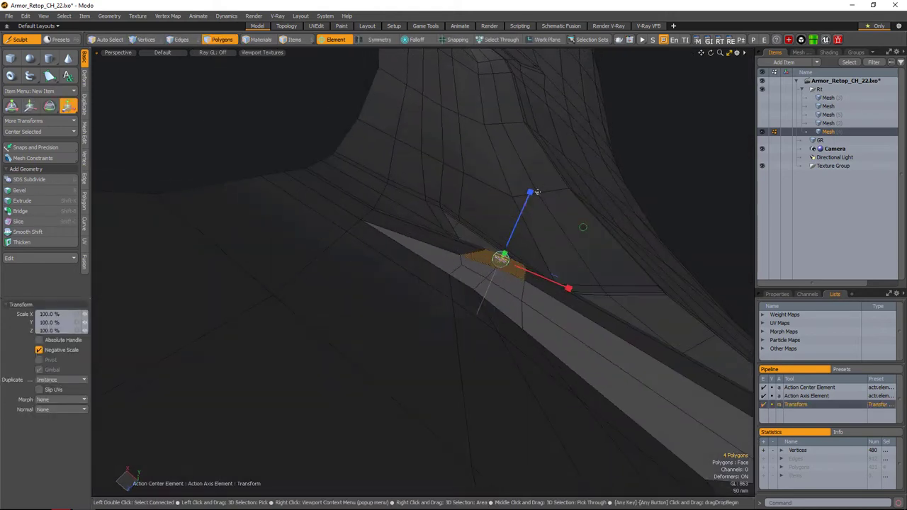
- Slide the two edges beside the lower slot's corner nearest the curved side edge by 45.4%
{"action": "left_click_drag", "start_coordinate": [578, 238], "coordinate": [426, 261], "text": "alt"}
{"action": "key", "text": "1"}
{"action": "left_click_drag", "start_coordinate": [487, 283], "coordinate": [471, 266], "text": "alt"}
{"action": "left_click", "coordinate": [476, 283], "text": "shift"}
{"action": "key", "text": "2"}
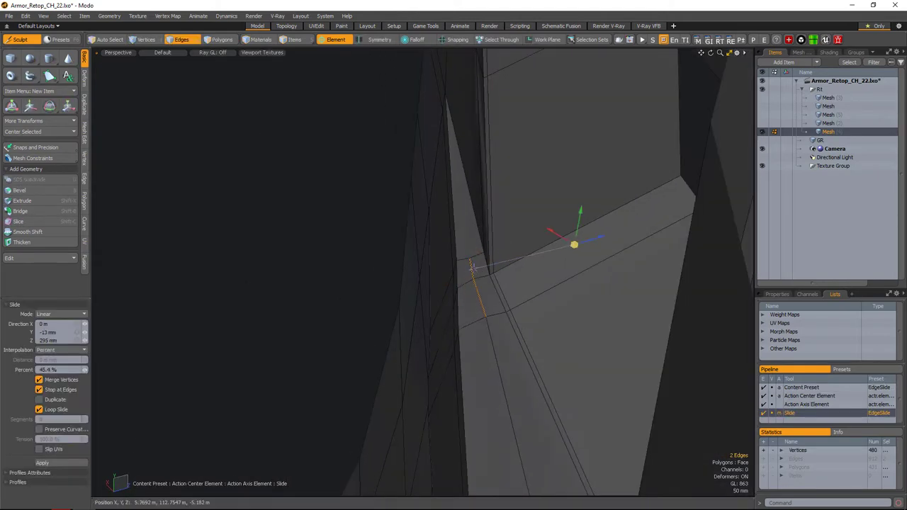
{"action": "key", "text": "space"}
{"action": "left_click_drag", "start_coordinate": [481, 302], "coordinate": [458, 290], "text": "alt"}
{"action": "key", "text": "3"}
{"action": "key", "text": "space"}
- Move the five vertices across the groove corner below the upper slot by -30 mm along Y
{"action": "mouse_move", "coordinate": [509, 260]}
{"action": "left_mouse_down", "text": "alt"}
{"action": "mouse_move", "coordinate": [496, 269]}
{"action": "mouse_move", "coordinate": [425, 213]}
{"action": "mouse_move", "coordinate": [304, 75]}
{"action": "left_mouse_up", "text": "alt"}
{"action": "left_click", "coordinate": [294, 39]}
{"action": "key", "text": "Tab"}
{"action": "left_click_drag", "start_coordinate": [635, 277], "coordinate": [649, 334], "text": "alt"}
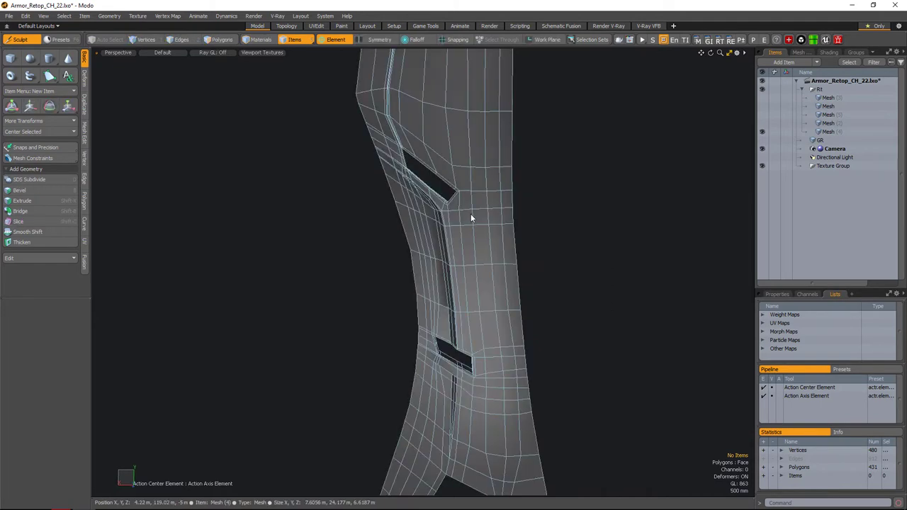
{"action": "left_click", "coordinate": [471, 218]}
{"action": "scroll", "coordinate": [470, 218], "scroll_direction": "up", "scroll_amount": 3}
{"action": "key", "text": "1"}
{"action": "key", "text": "w"}
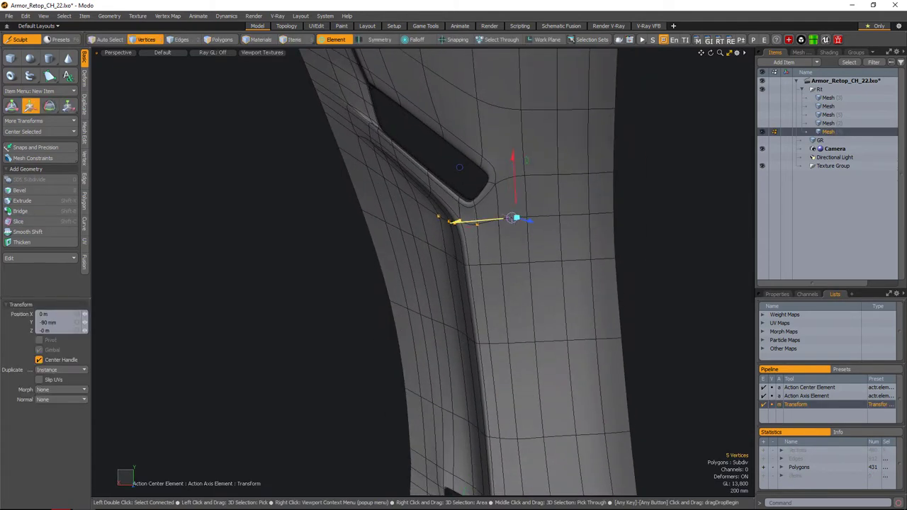
{"action": "scroll", "coordinate": [545, 215], "scroll_direction": "down", "scroll_amount": 2}
{"action": "scroll", "coordinate": [612, 251], "scroll_direction": "down", "scroll_amount": 2}
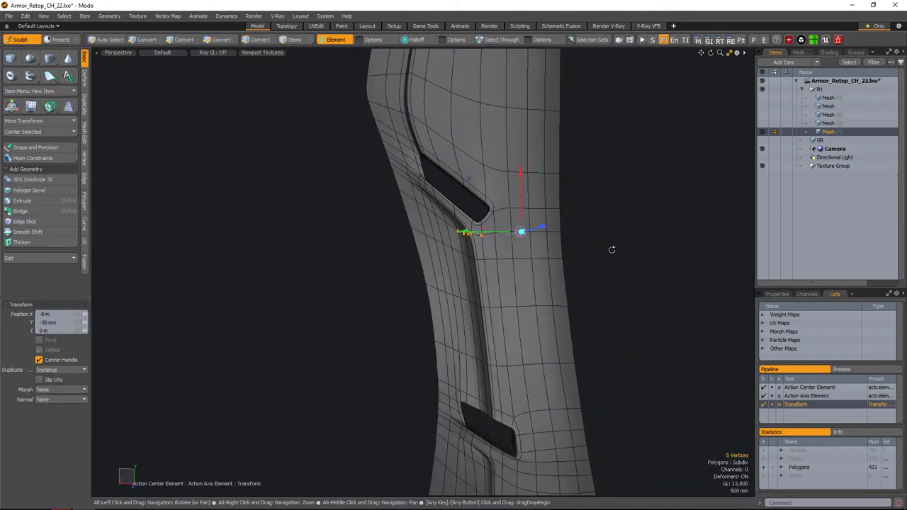
{"action": "key", "text": "space"}
{"action": "key", "text": "2"}
- Slice a supporting edge row along the groove border just below the strip under the lower slot
{"action": "scroll", "coordinate": [433, 218], "scroll_direction": "up", "scroll_amount": 3}
{"action": "scroll", "coordinate": [580, 231], "scroll_direction": "down", "scroll_amount": 3}
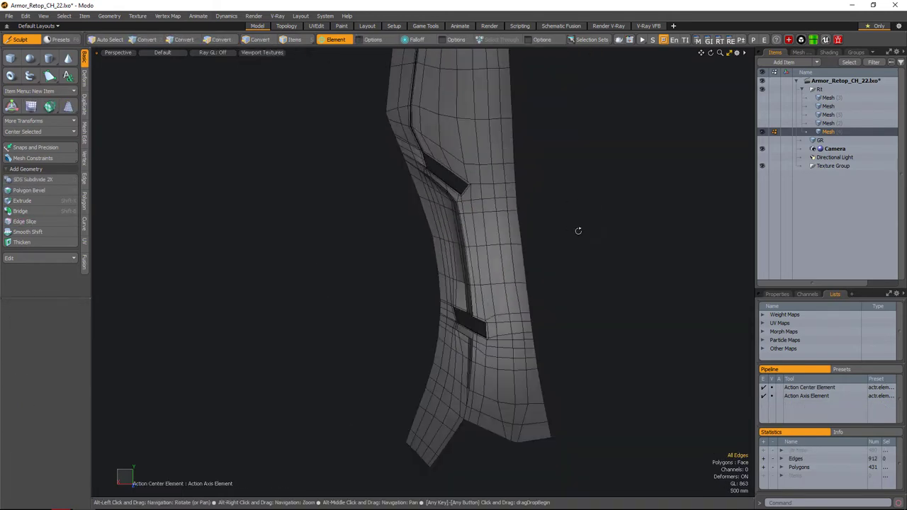
{"action": "scroll", "coordinate": [531, 318], "scroll_direction": "up", "scroll_amount": 3}
{"action": "mouse_move", "coordinate": [531, 319]}
{"action": "left_mouse_down", "text": "alt"}
{"action": "mouse_move", "coordinate": [510, 260]}
{"action": "mouse_move", "coordinate": [518, 328]}
{"action": "left_mouse_up", "text": "alt"}
{"action": "scroll", "coordinate": [467, 196], "scroll_direction": "up", "scroll_amount": 2}
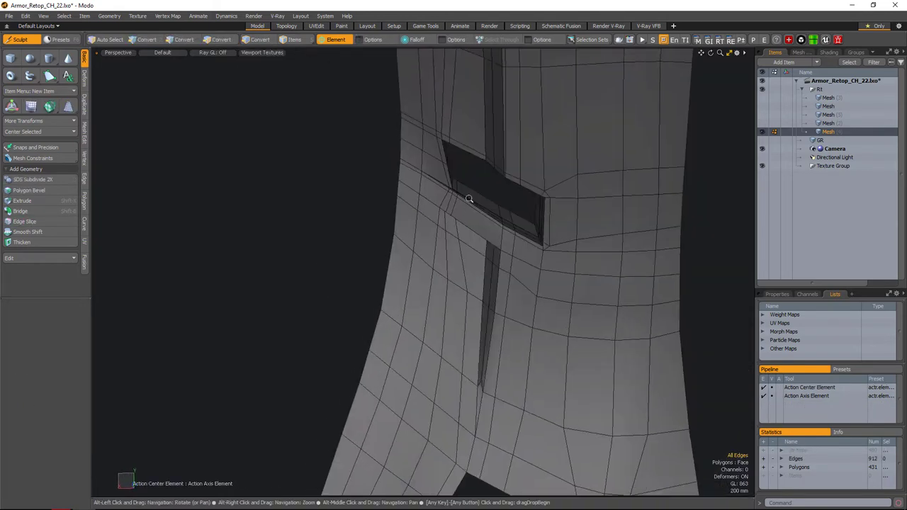
{"action": "key", "text": "alt+c"}
{"action": "left_click", "coordinate": [443, 207]}
{"action": "scroll", "coordinate": [526, 306], "scroll_direction": "up", "scroll_amount": 2}
- Edge-slice from the vertical groove's top corner at 0% down along its outer side, placing a cut at 30% near its end
{"action": "key", "text": "1"}
{"action": "key", "text": "alt+c"}
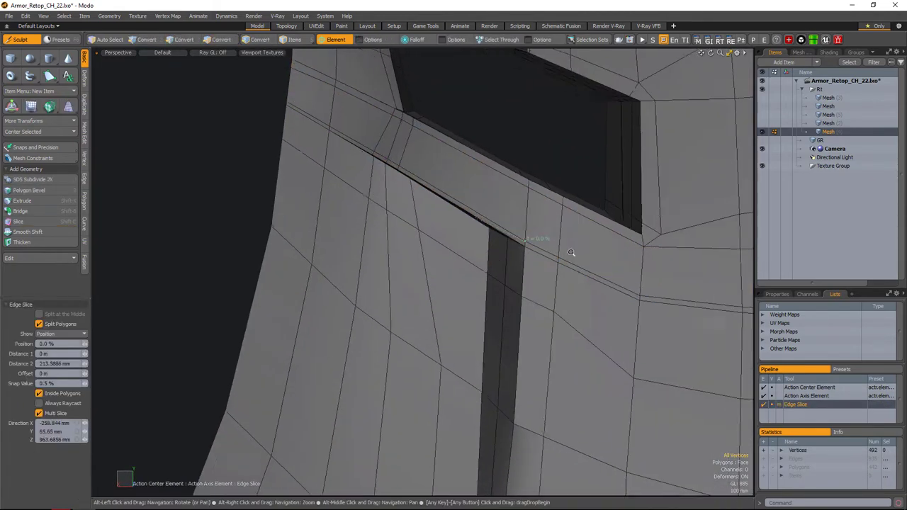
{"action": "scroll", "coordinate": [526, 305], "scroll_direction": "down", "scroll_amount": 2}
{"action": "scroll", "coordinate": [526, 305], "scroll_direction": "down", "scroll_amount": 4}
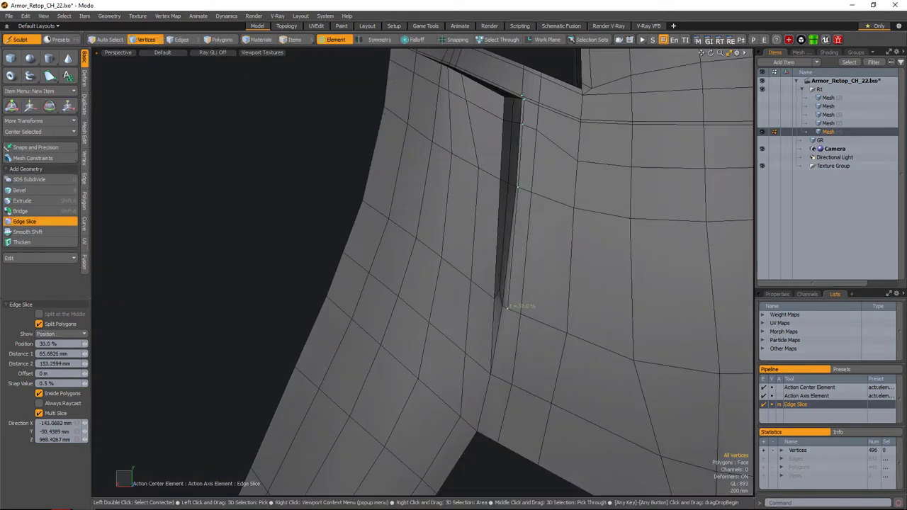
{"action": "scroll", "coordinate": [473, 284], "scroll_direction": "up", "scroll_amount": 5}
{"action": "key", "text": "space"}
- Remove the two redundant edges running outward from the vertical groove's top corner below the lower slot
{"action": "key", "text": "space"}
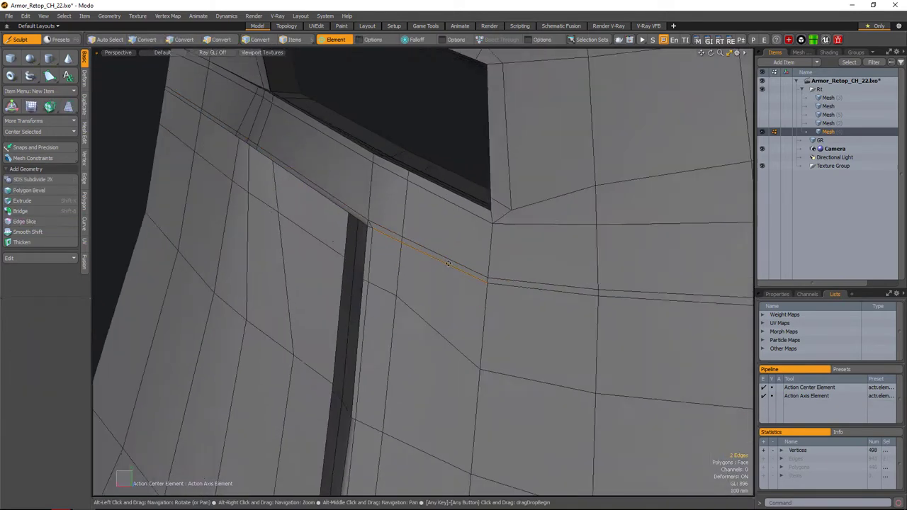
{"action": "left_click_drag", "start_coordinate": [523, 336], "coordinate": [516, 282], "text": "alt"}
{"action": "key", "text": "1"}
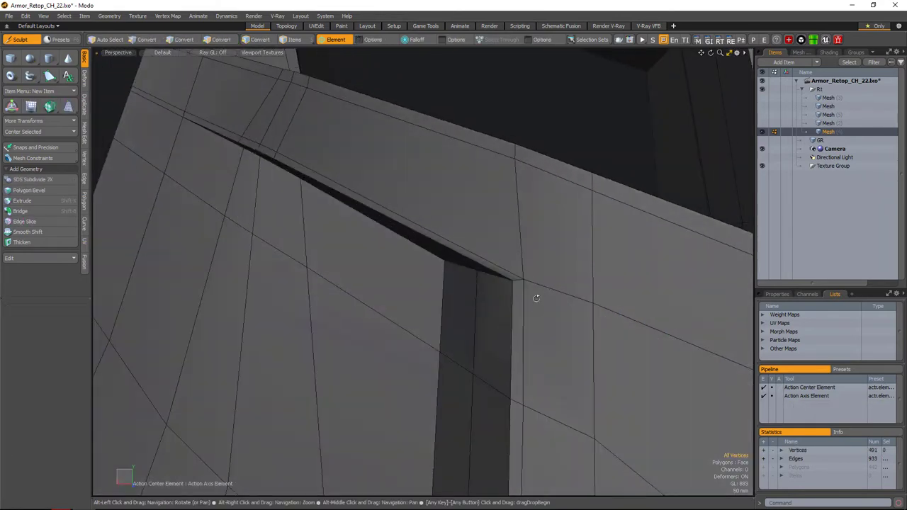
- Preview the smoothed back panel and save the scene as Armor_Retop_CH_23.lxo
{"action": "left_click", "coordinate": [533, 312]}
{"action": "left_click_drag", "start_coordinate": [533, 312], "coordinate": [509, 306], "text": "alt"}
{"action": "scroll", "coordinate": [533, 286], "scroll_direction": "down", "scroll_amount": 3}
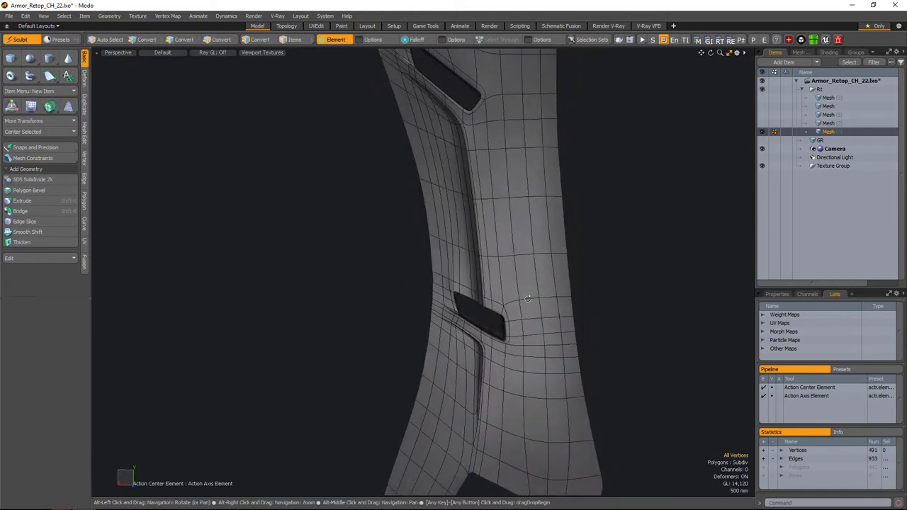
{"action": "left_click_drag", "start_coordinate": [659, 289], "coordinate": [618, 317], "text": "alt"}
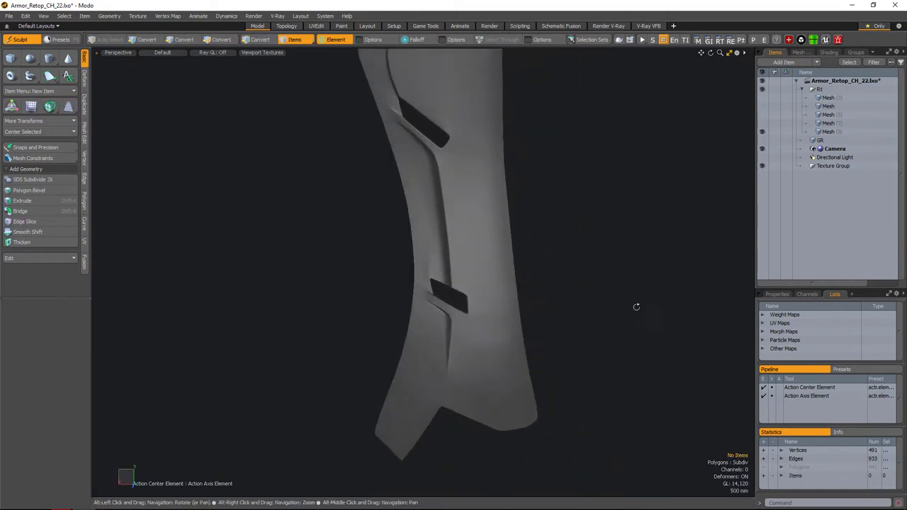
- Remove the edge row running close along the lower slot's upper border to the curved side edge
{"action": "key", "text": "2"}
{"action": "scroll", "coordinate": [575, 323], "scroll_direction": "up", "scroll_amount": 10}
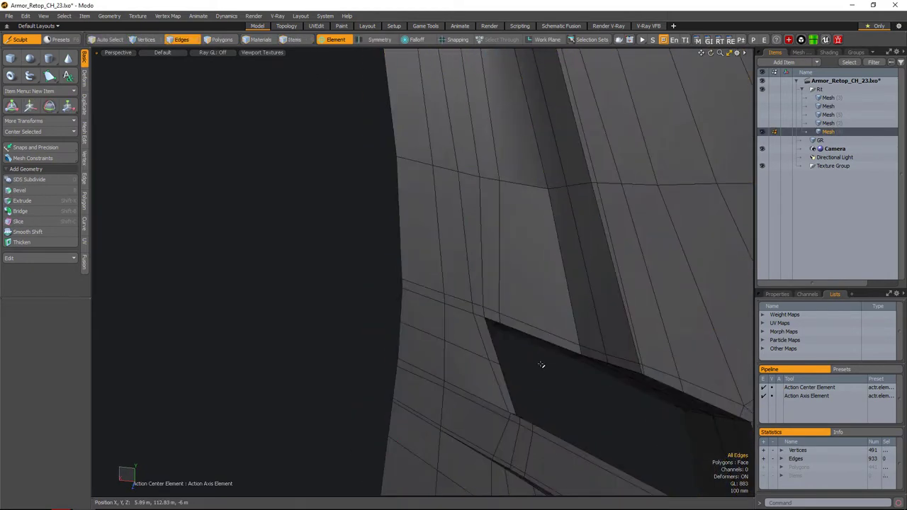
{"action": "scroll", "coordinate": [558, 317], "scroll_direction": "down", "scroll_amount": 4}
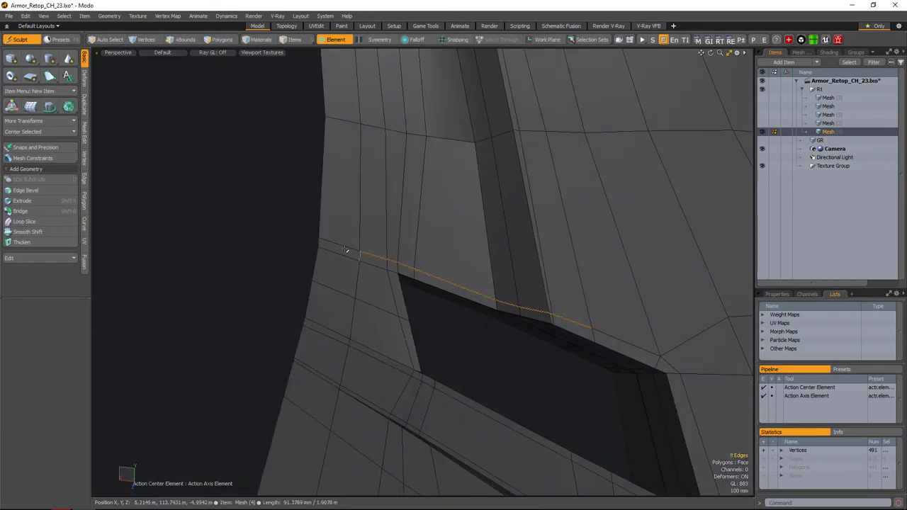
{"action": "scroll", "coordinate": [521, 284], "scroll_direction": "down", "scroll_amount": 3}
{"action": "left_click_drag", "start_coordinate": [526, 297], "coordinate": [539, 291], "text": "alt"}
- Loop-slice a new edge row higher above the lower slot, from the curved side edge across the groove
{"action": "key", "text": "3"}
{"action": "left_click", "coordinate": [430, 213]}
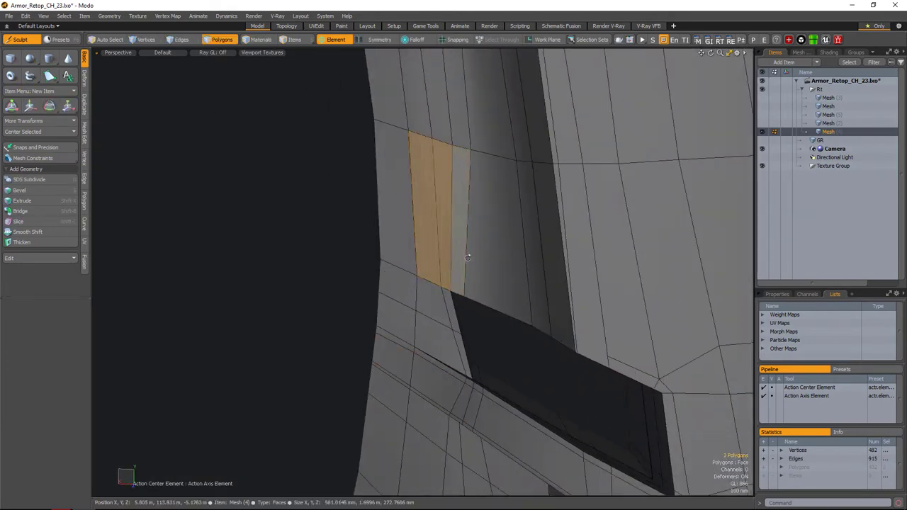
{"action": "key", "text": "alt+c"}
{"action": "key", "text": "1"}
{"action": "scroll", "coordinate": [557, 315], "scroll_direction": "up", "scroll_amount": 3}
{"action": "key", "text": "2"}
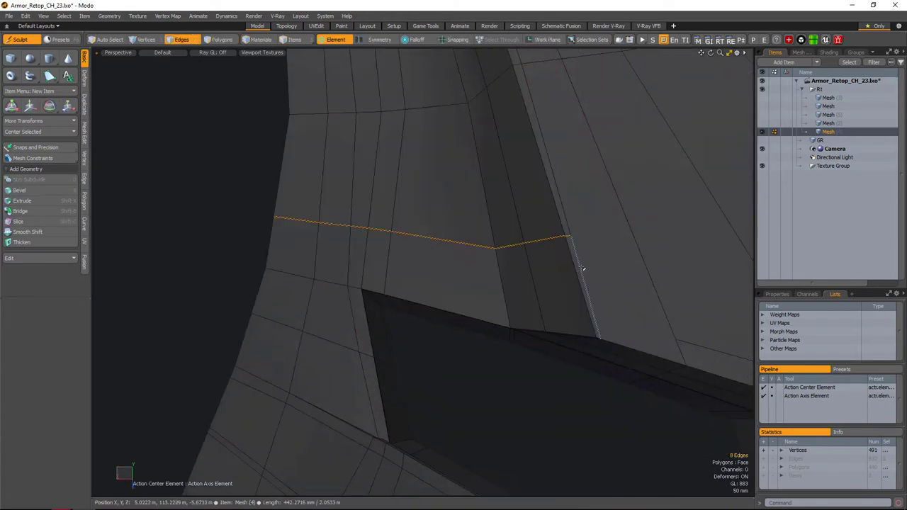
- Delete the polygons between the new row and the lower slot, then close the opening with a flat strip
{"action": "left_click_drag", "start_coordinate": [585, 273], "coordinate": [554, 334], "text": "alt"}
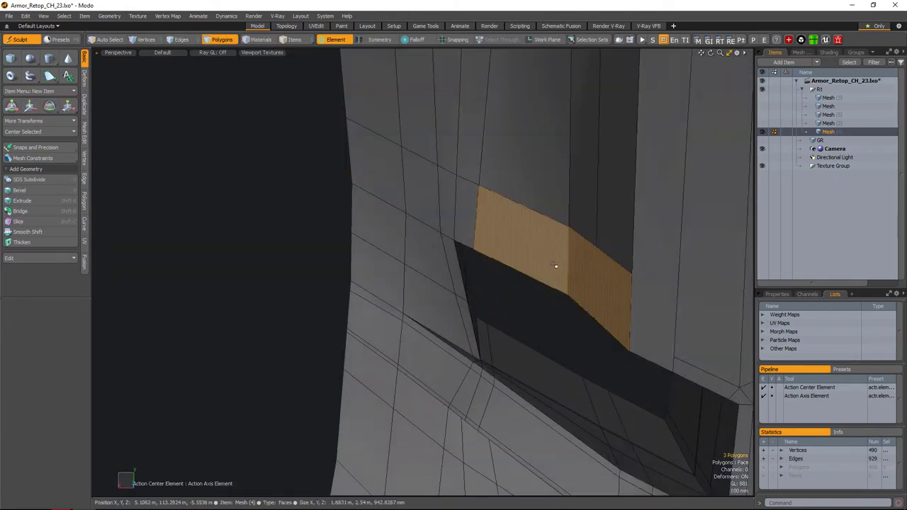
{"action": "key", "text": "2"}
{"action": "left_click_drag", "start_coordinate": [448, 217], "coordinate": [503, 256], "text": "alt"}
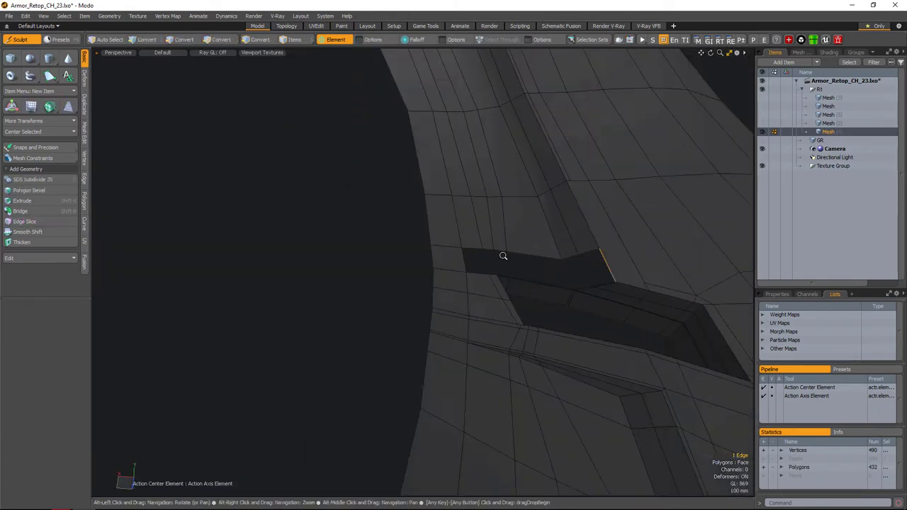
{"action": "left_click_drag", "start_coordinate": [536, 296], "coordinate": [528, 259], "text": "alt"}
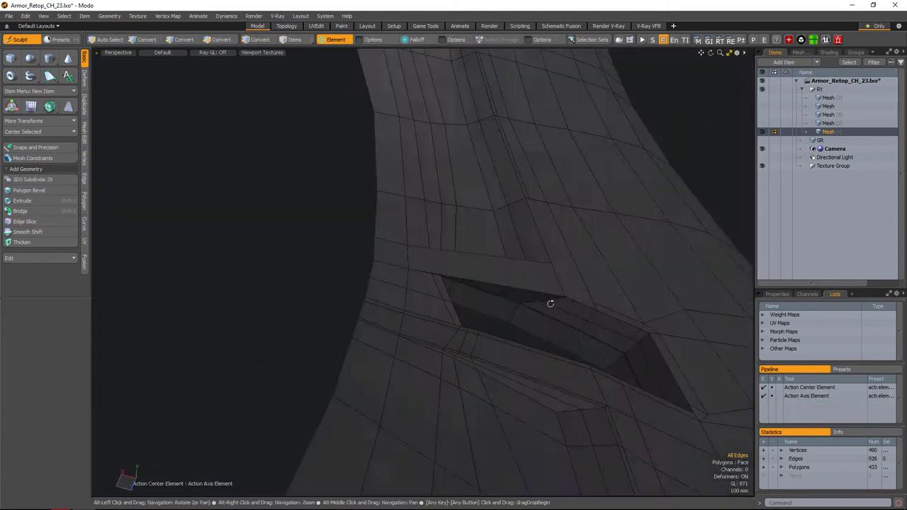
{"action": "left_click_drag", "start_coordinate": [550, 303], "coordinate": [465, 430], "text": "alt"}
- Edge-slice vertex to vertex at 0% across the new strip above the lower slot to reconnect the neighbouring edges
{"action": "double_click", "coordinate": [482, 307]}
{"action": "key", "text": "c"}
{"action": "left_click", "coordinate": [470, 304]}
{"action": "left_click", "coordinate": [483, 290]}
{"action": "left_click", "coordinate": [465, 429]}
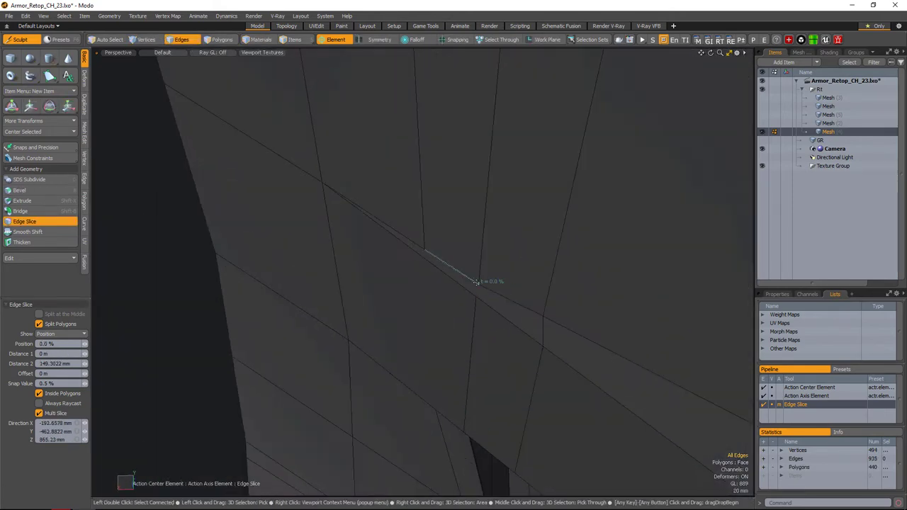
{"action": "left_click_drag", "start_coordinate": [477, 281], "coordinate": [515, 281], "text": "alt"}
{"action": "left_click", "coordinate": [480, 278]}
- Edge-slice lengthwise through the narrow end wall between the groove and the new strip
{"action": "key", "text": "c"}
{"action": "left_click_drag", "start_coordinate": [318, 327], "coordinate": [464, 309], "text": "alt"}
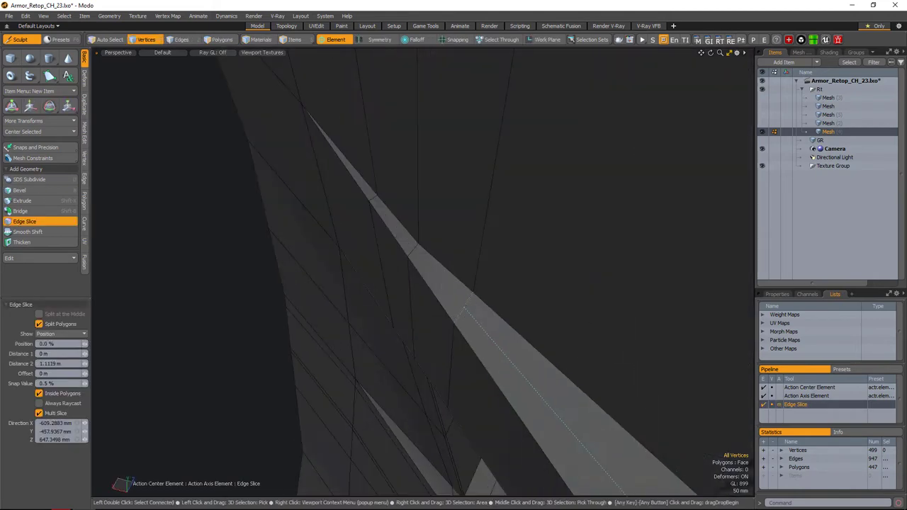
{"action": "left_click", "coordinate": [434, 265]}
- Slide the vertex at the tapered tip of the groove's end wall by 9.9%
{"action": "left_click_drag", "start_coordinate": [434, 265], "coordinate": [424, 318], "text": "alt"}
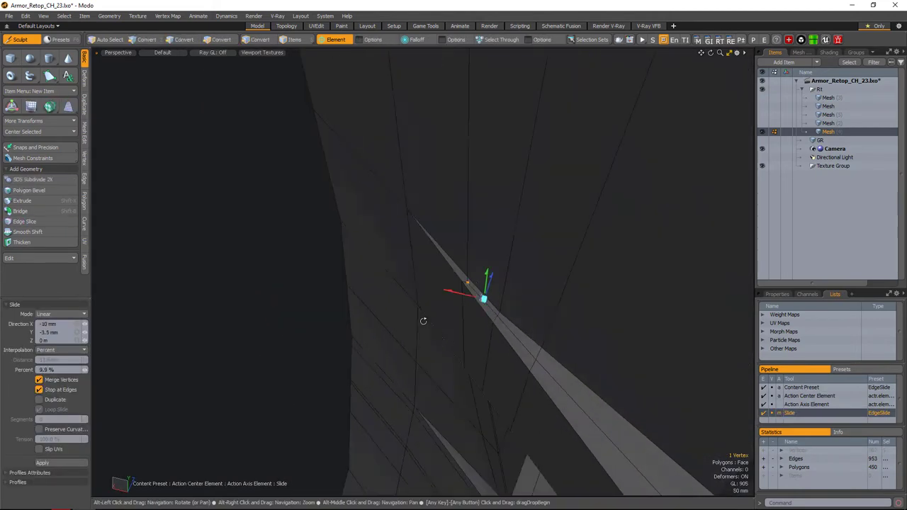
{"action": "key", "text": "space"}
{"action": "left_click_drag", "start_coordinate": [520, 314], "coordinate": [462, 240], "text": "alt"}
- Add supporting cuts through the strip between the groove's end and the lower slot
{"action": "key", "text": "alt+c"}
{"action": "left_click_drag", "start_coordinate": [471, 293], "coordinate": [523, 274], "text": "alt"}
{"action": "left_click", "coordinate": [340, 269]}
{"action": "key", "text": "space"}
- Slide the two edges across the lower slot's upper inner wall
{"action": "left_click_drag", "start_coordinate": [479, 295], "coordinate": [452, 262], "text": "alt"}
{"action": "key", "text": "2"}
{"action": "key", "text": "c"}
{"action": "left_click", "coordinate": [654, 323]}
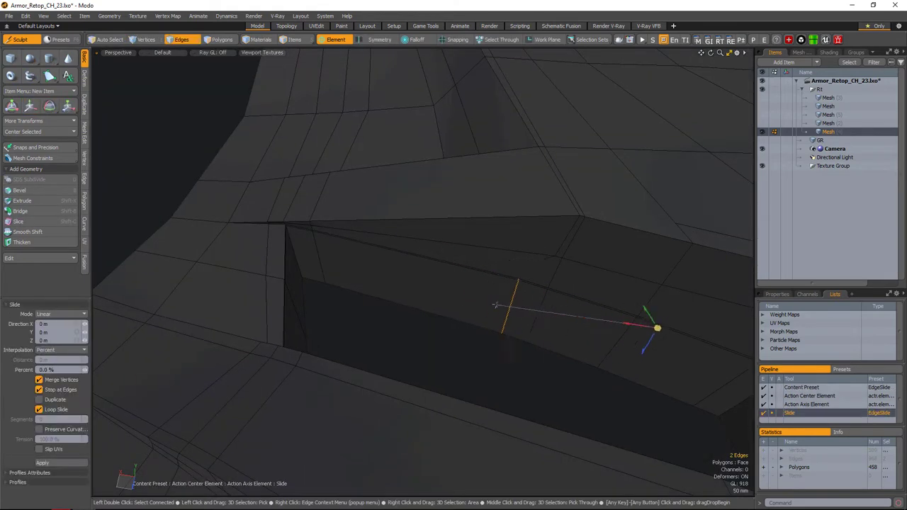
- Edge-slice a supporting row along the strip above the lower slot to the curved side edge at 82.5%, and preview the smoothing
{"action": "left_click_drag", "start_coordinate": [654, 324], "coordinate": [591, 316], "text": "alt"}
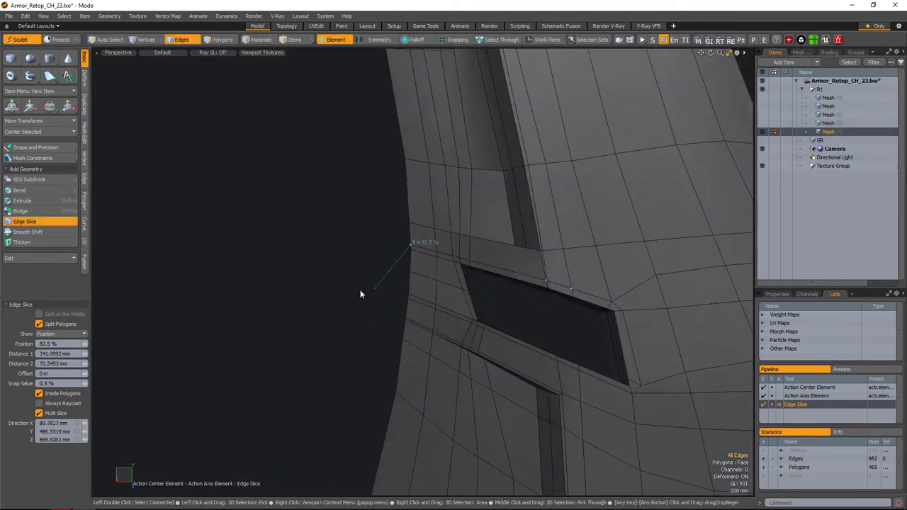
{"action": "key", "text": "space"}
{"action": "left_click_drag", "start_coordinate": [360, 294], "coordinate": [583, 323], "text": "alt"}
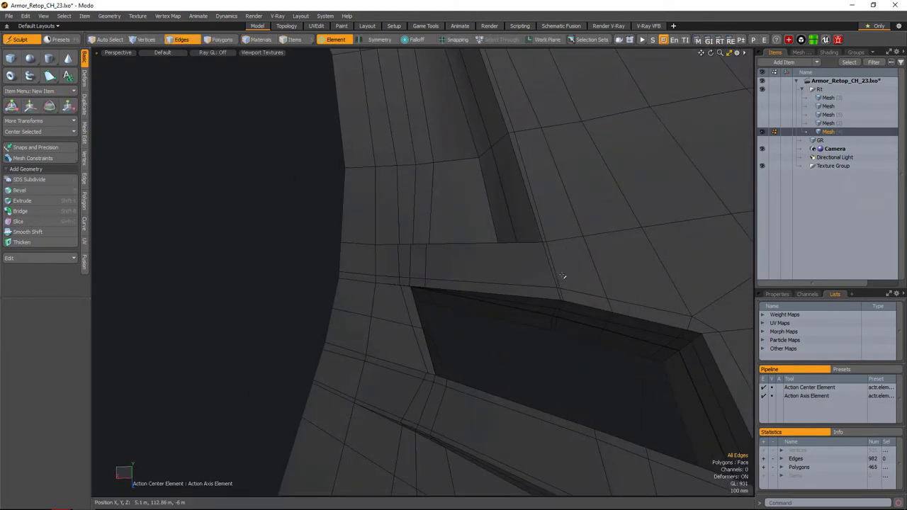
{"action": "left_click_drag", "start_coordinate": [562, 276], "coordinate": [573, 364], "text": "alt"}
{"action": "key", "text": "Tab"}
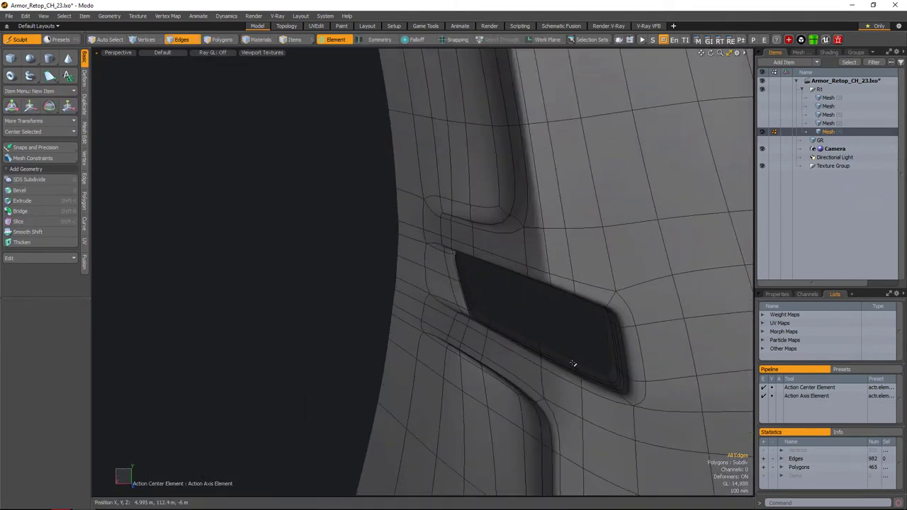
{"action": "key", "text": "Tab"}
- Edge-slice across the groove's end wall to its outer corner at 91.5%
{"action": "key", "text": "c"}
{"action": "left_click_drag", "start_coordinate": [566, 317], "coordinate": [406, 245], "text": "alt"}
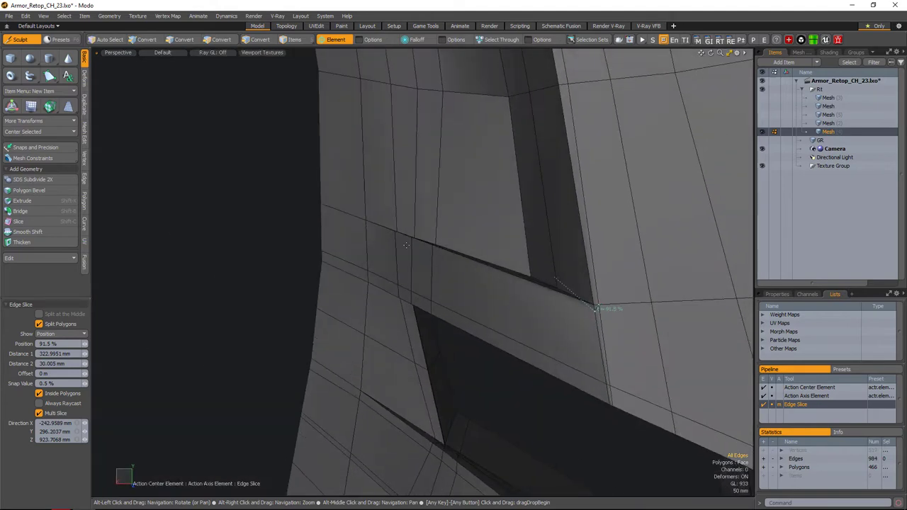
{"action": "scroll", "coordinate": [512, 276], "scroll_direction": "up", "scroll_amount": 3}
- Move the vertex at the groove's outer end corner by -1 mm in X and clean up its position
{"action": "key", "text": "1"}
{"action": "left_click", "coordinate": [585, 314]}
{"action": "key", "text": "w"}
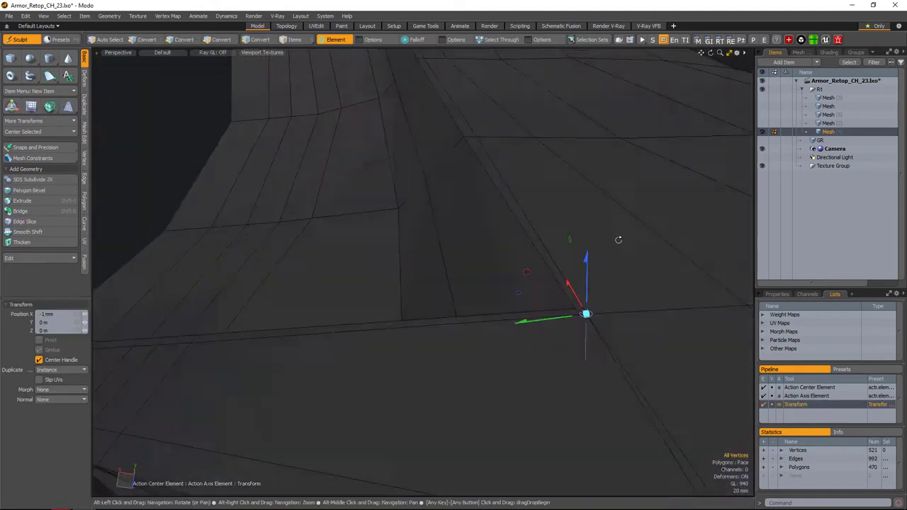
{"action": "left_click_drag", "start_coordinate": [618, 238], "coordinate": [523, 264], "text": "alt"}
{"action": "left_click_drag", "start_coordinate": [583, 298], "coordinate": [633, 332]}
- Remove the redundant edges around the groove's end corner above the lower slot and check the smoothed result
{"action": "key", "text": "space"}
{"action": "key", "text": "space"}
{"action": "left_click_drag", "start_coordinate": [424, 271], "coordinate": [496, 283], "text": "alt"}
{"action": "key", "text": "Tab"}
{"action": "key", "text": "Tab"}
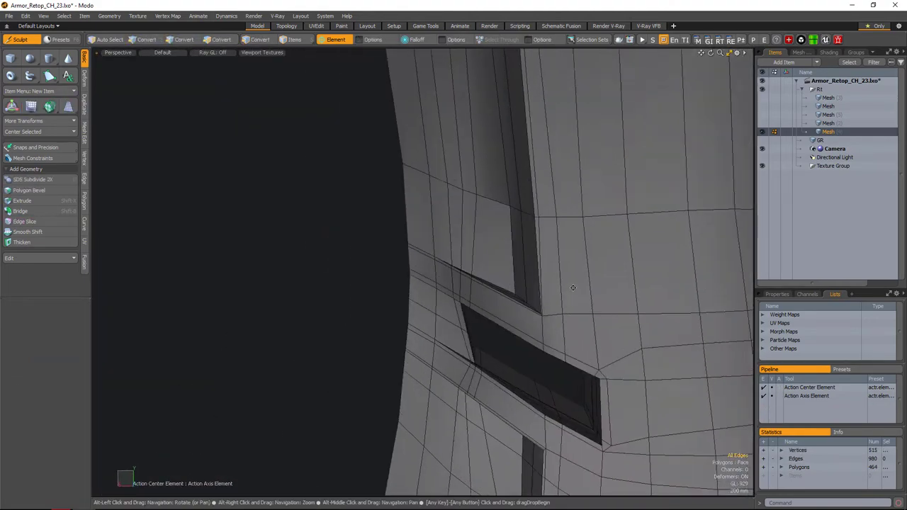
- Add supporting edge rows from the lower slot across to the panel's spine-side edge and preview the smoothed panel
{"action": "double_click", "coordinate": [454, 213]}
{"action": "left_click_drag", "start_coordinate": [454, 213], "coordinate": [496, 269], "text": "alt"}
{"action": "key", "text": "1"}
{"action": "left_click", "coordinate": [556, 311]}
{"action": "key", "text": "space"}
{"action": "left_click_drag", "start_coordinate": [556, 311], "coordinate": [580, 306], "text": "alt"}
{"action": "key", "text": "space"}
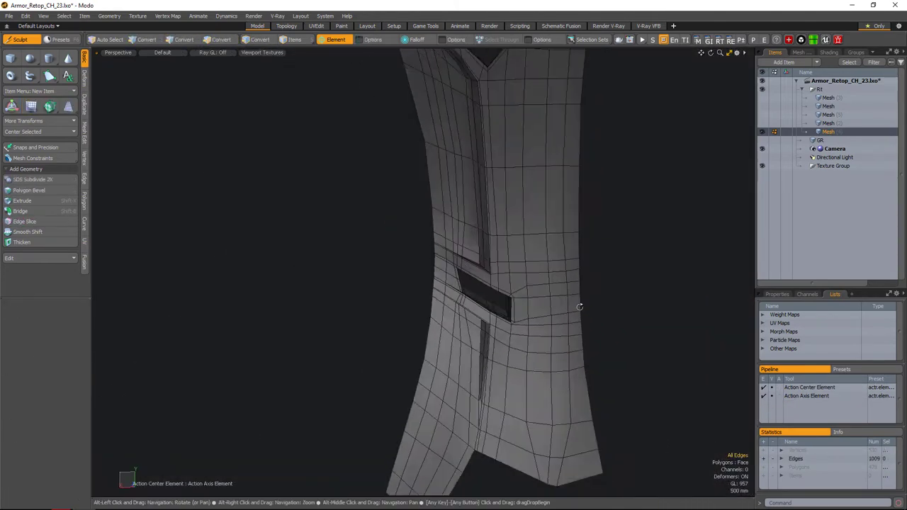
{"action": "key", "text": "5"}
{"action": "left_click_drag", "start_coordinate": [624, 280], "coordinate": [649, 290], "text": "alt"}
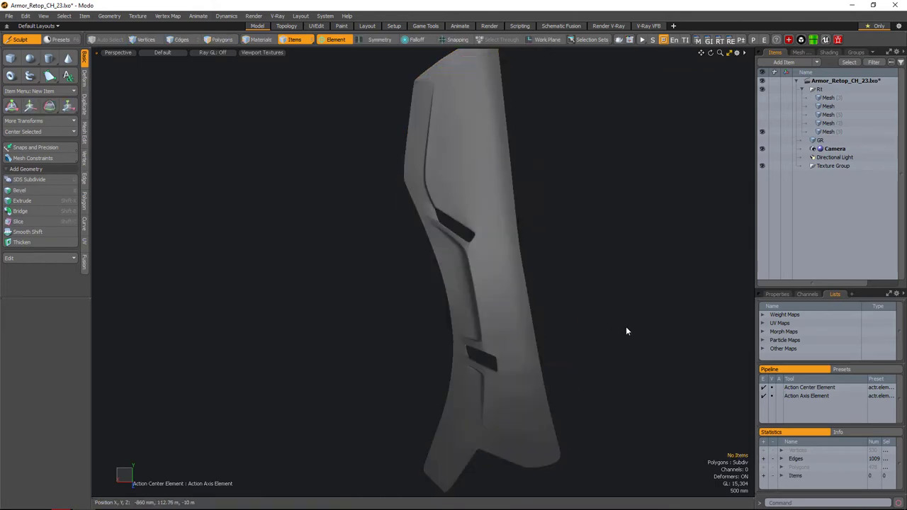
- Slide the vertex of the closely spaced row beside the lower slot by 20.2% to even out the spacing
{"action": "left_click", "coordinate": [506, 348]}
{"action": "scroll", "coordinate": [507, 347], "scroll_direction": "up", "scroll_amount": 5}
{"action": "left_click_drag", "start_coordinate": [507, 348], "coordinate": [526, 270], "text": "alt"}
{"action": "key", "text": "1"}
{"action": "left_click", "coordinate": [507, 302]}
{"action": "key", "text": "2"}
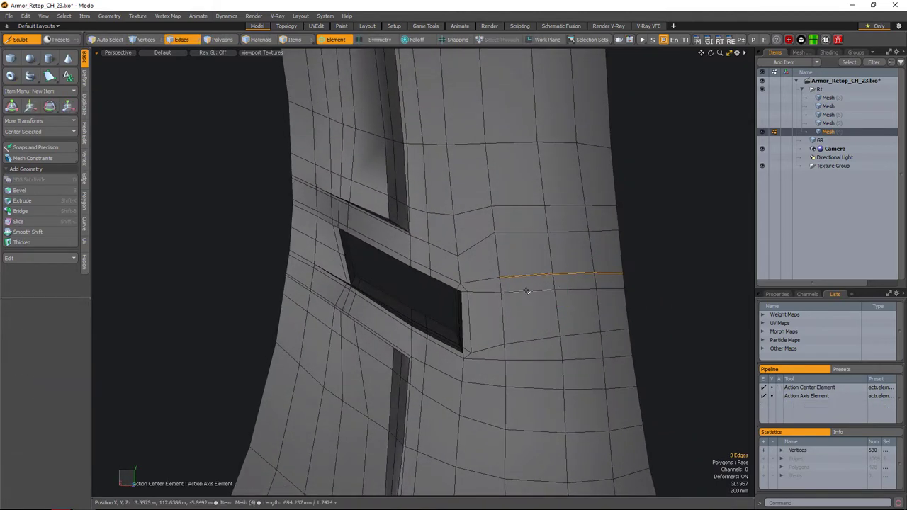
{"action": "left_click", "coordinate": [644, 300]}
{"action": "left_click_drag", "start_coordinate": [643, 300], "coordinate": [578, 260], "text": "alt"}
- Slide the four vertices of the row above the lower slot by 16.7% and check the smoothed panel
{"action": "key", "text": "1"}
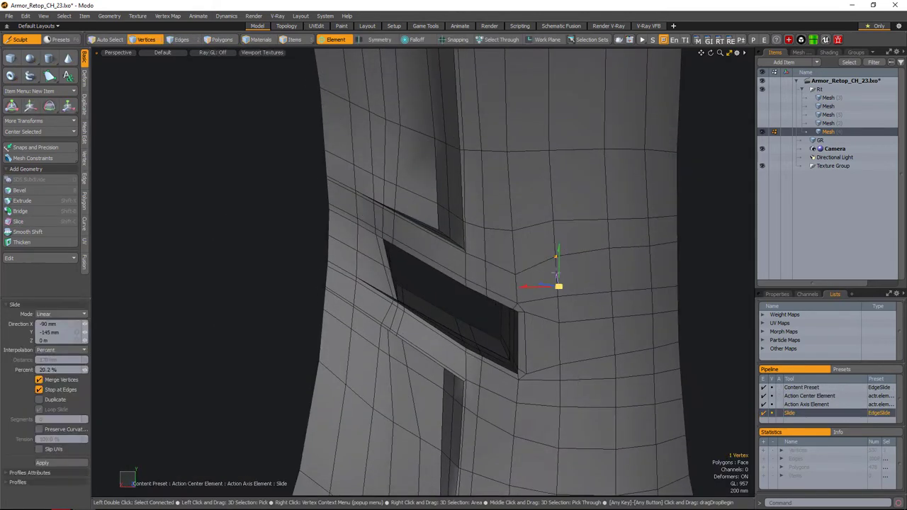
{"action": "key", "text": "w"}
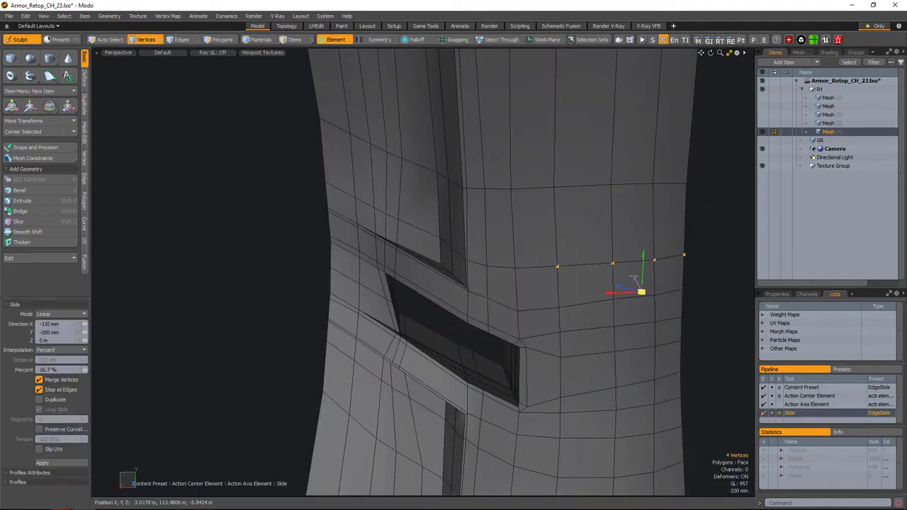
{"action": "key", "text": "Tab"}
{"action": "left_click", "coordinate": [575, 287]}
{"action": "left_click_drag", "start_coordinate": [575, 287], "coordinate": [534, 282], "text": "alt"}
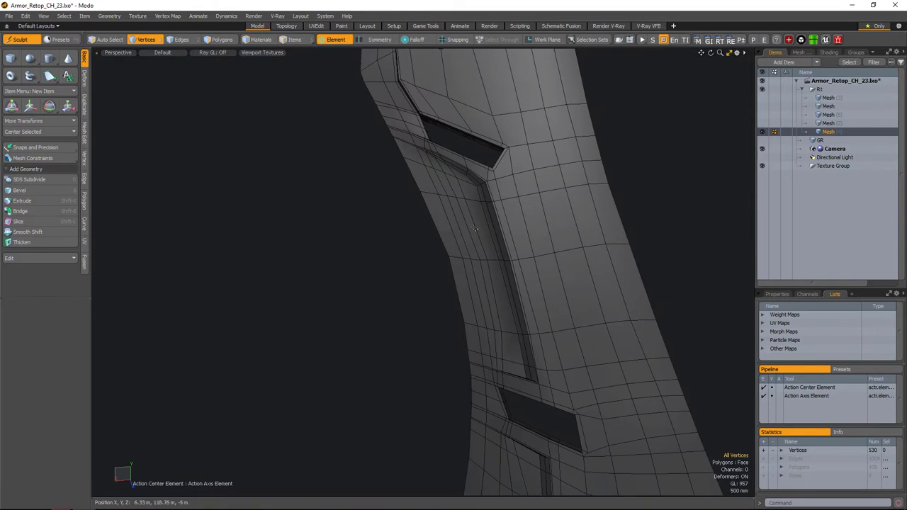
{"action": "left_click_drag", "start_coordinate": [485, 251], "coordinate": [547, 278], "text": "alt"}
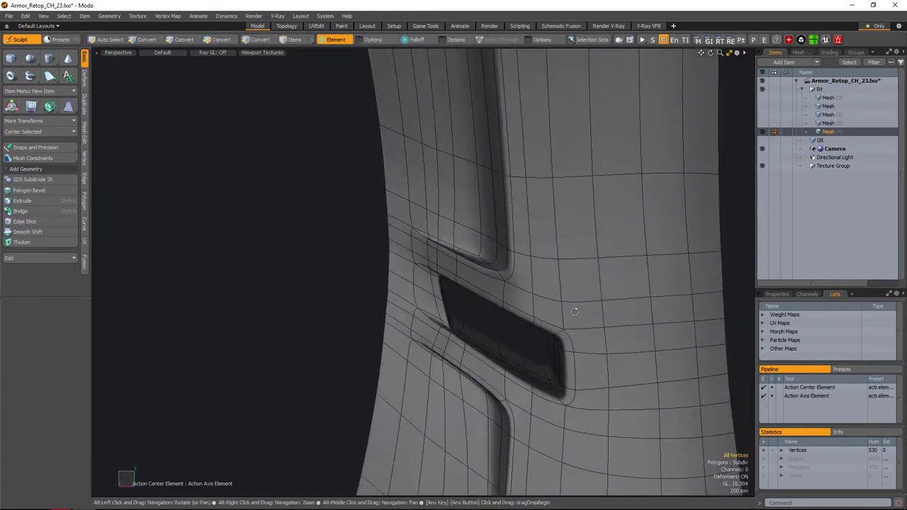
{"action": "left_click_drag", "start_coordinate": [574, 311], "coordinate": [473, 363], "text": "alt"}
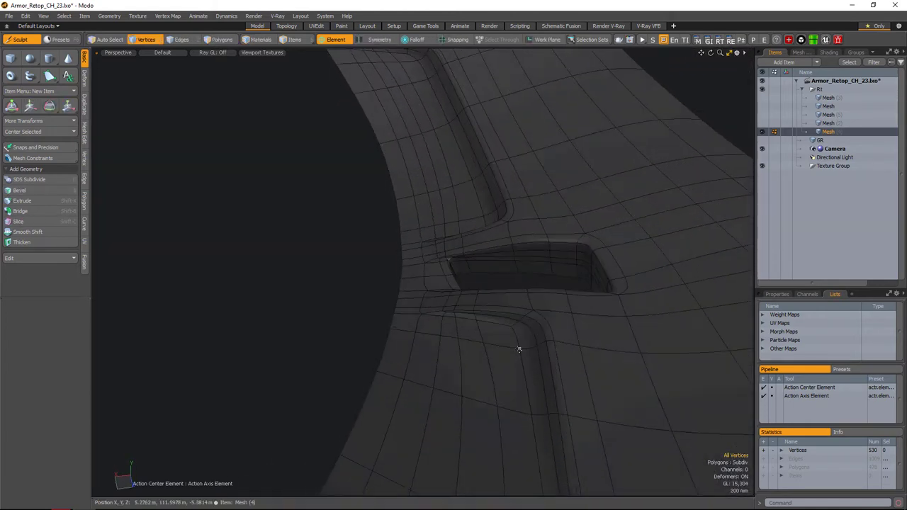
- Slice across the strip between the lower slot and the groove below it, and check the groove corner's smoothing
{"action": "key", "text": "alt+c"}
{"action": "left_click_drag", "start_coordinate": [523, 279], "coordinate": [516, 253], "text": "alt"}
{"action": "key", "text": "space"}
{"action": "double_click", "coordinate": [503, 269]}
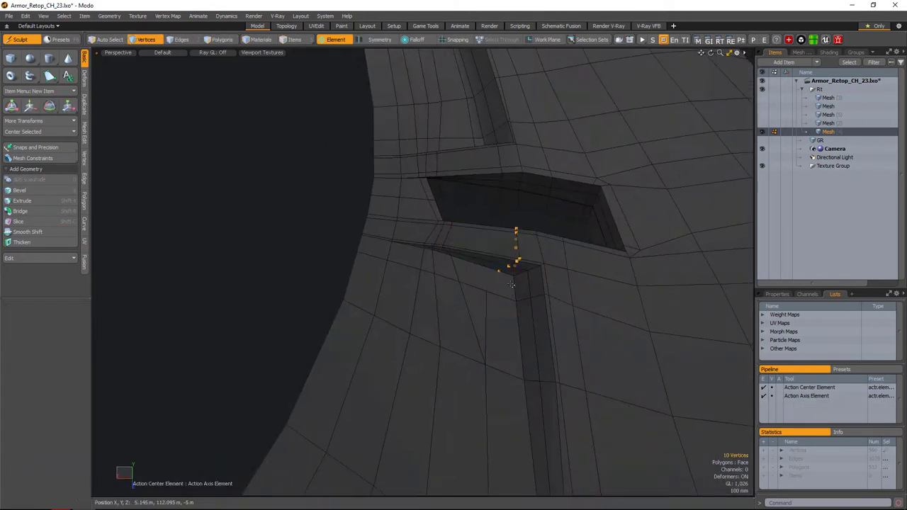
{"action": "left_click", "coordinate": [499, 270]}
{"action": "left_click_drag", "start_coordinate": [488, 290], "coordinate": [575, 261], "text": "alt"}
{"action": "key", "text": "space"}
{"action": "key", "text": "Tab"}
{"action": "key", "text": "ctrl+z"}
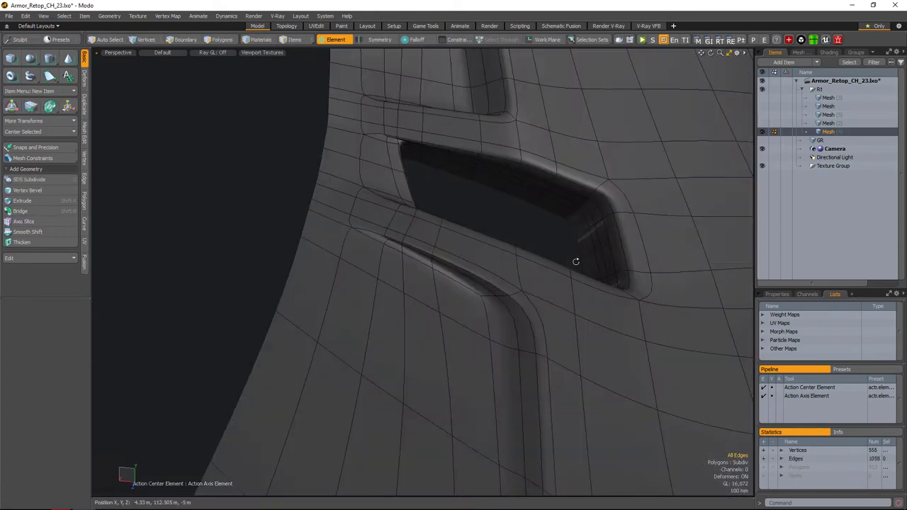
- Edge-slice a supporting row beside the lowest groove and continue it along the tail's edge to its tip
{"action": "key", "text": "Tab"}
{"action": "mouse_move", "coordinate": [519, 223]}
{"action": "left_mouse_down", "text": "alt"}
{"action": "mouse_move", "coordinate": [503, 233]}
{"action": "mouse_move", "coordinate": [536, 272]}
{"action": "mouse_move", "coordinate": [508, 232]}
{"action": "mouse_move", "coordinate": [457, 286]}
{"action": "mouse_move", "coordinate": [511, 247]}
{"action": "mouse_move", "coordinate": [458, 282]}
{"action": "mouse_move", "coordinate": [504, 299]}
{"action": "mouse_move", "coordinate": [404, 395]}
{"action": "mouse_move", "coordinate": [522, 299]}
{"action": "mouse_move", "coordinate": [500, 270]}
{"action": "mouse_move", "coordinate": [512, 243]}
{"action": "mouse_move", "coordinate": [523, 263]}
{"action": "mouse_move", "coordinate": [489, 333]}
{"action": "left_mouse_up", "text": "alt"}
{"action": "key", "text": "c"}
{"action": "left_click", "coordinate": [482, 346]}
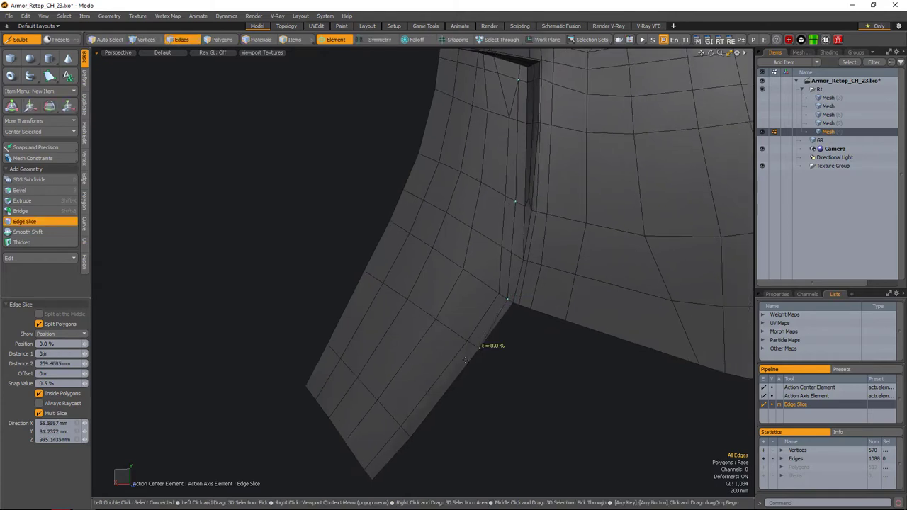
{"action": "left_click_drag", "start_coordinate": [368, 472], "coordinate": [526, 219], "text": "alt"}
{"action": "key", "text": "space"}
- Clean up the three-edge row running beside the lowest groove down to the tail's notch
{"action": "left_click", "coordinate": [516, 269]}
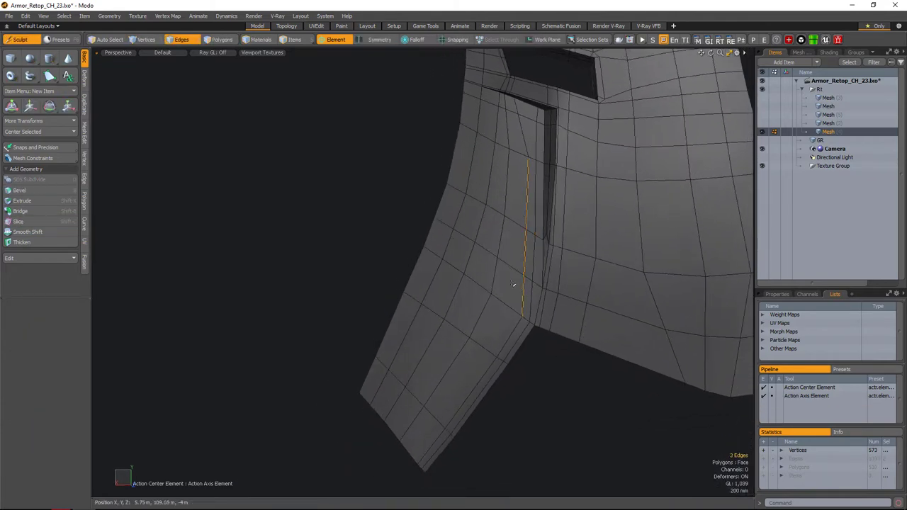
{"action": "left_click_drag", "start_coordinate": [513, 285], "coordinate": [481, 245], "text": "alt"}
{"action": "key", "text": "w"}
{"action": "key", "text": "space"}
- Remove the redundant edge row crossing the strip between the upper slot and its groove, and check the smoothed result
{"action": "key", "text": "2"}
{"action": "left_click", "coordinate": [481, 245]}
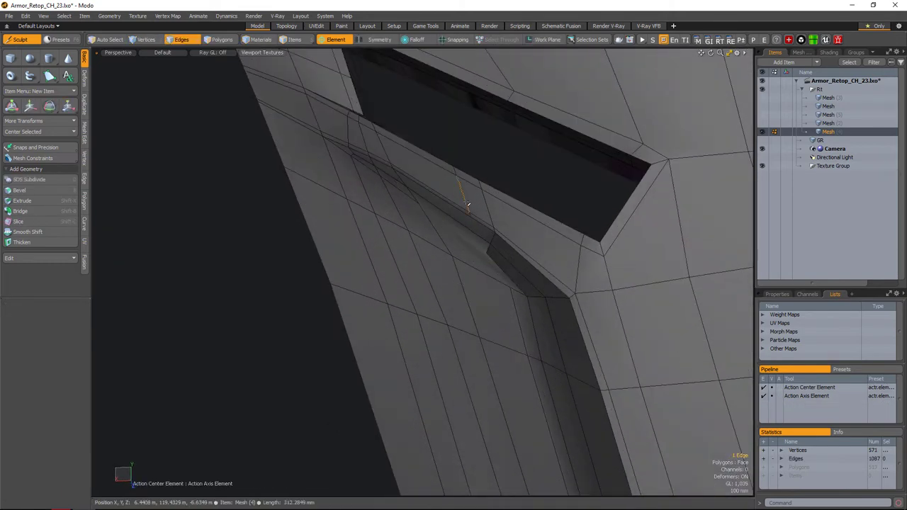
{"action": "key", "text": "1"}
{"action": "left_click", "coordinate": [508, 273]}
{"action": "left_click_drag", "start_coordinate": [508, 273], "coordinate": [456, 206], "text": "alt"}
{"action": "key", "text": "w"}
{"action": "key", "text": "space"}
{"action": "key", "text": "Tab"}
{"action": "left_click_drag", "start_coordinate": [490, 234], "coordinate": [467, 255], "text": "alt"}
{"action": "key", "text": "Tab"}
- Edge-slice the groove corner below the upper slot, moving the nearby vertex by 5 mm in X and -40 mm in Y, and preview the smoothed panel
{"action": "key", "text": "alt+c"}
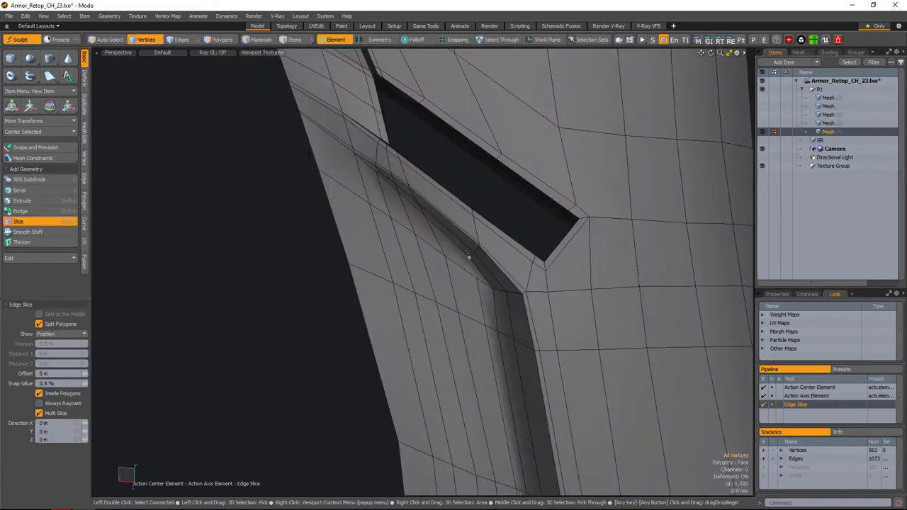
{"action": "left_click_drag", "start_coordinate": [492, 302], "coordinate": [459, 223], "text": "alt"}
{"action": "left_click", "coordinate": [458, 223]}
{"action": "key", "text": "w"}
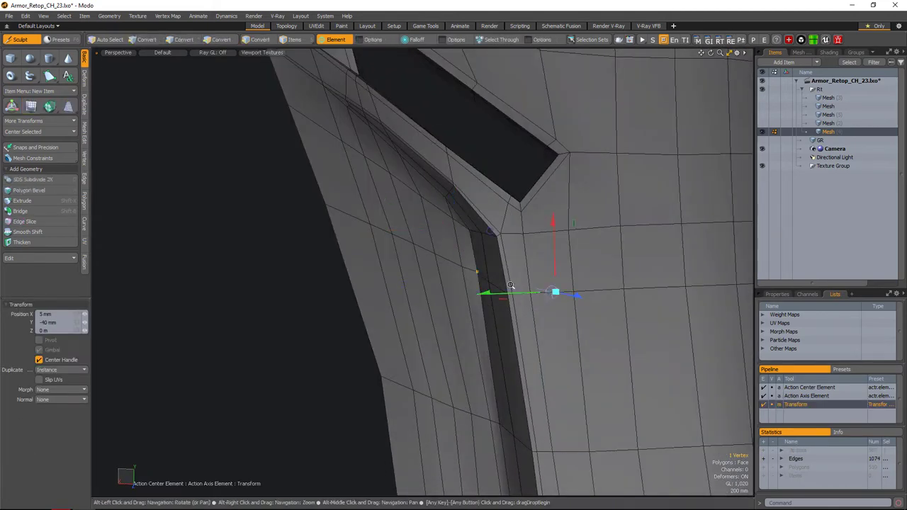
{"action": "key", "text": "space"}
{"action": "left_click_drag", "start_coordinate": [510, 286], "coordinate": [492, 244], "text": "alt"}
{"action": "left_click_drag", "start_coordinate": [470, 342], "coordinate": [487, 258], "text": "alt"}
{"action": "left_click", "coordinate": [462, 324]}
{"action": "key", "text": "alt+s"}
{"action": "key", "text": "space"}
{"action": "key", "text": "Tab"}
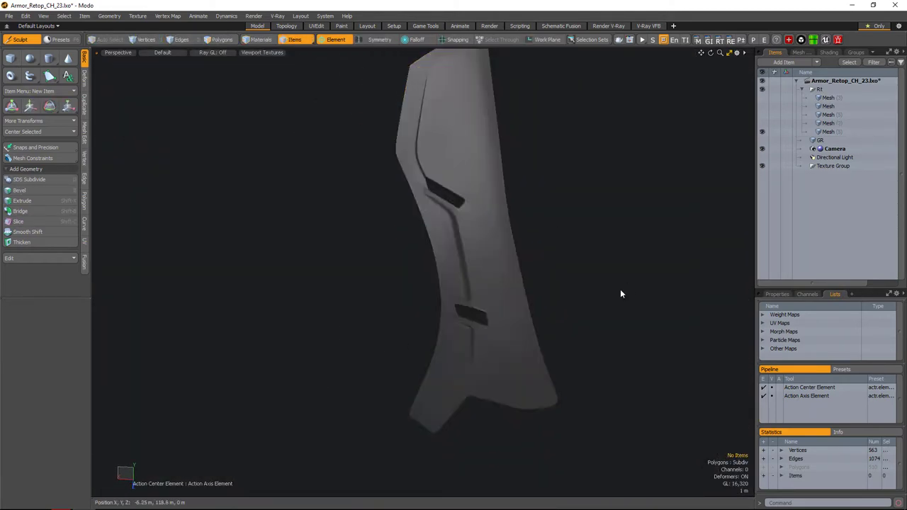
{"action": "left_click_drag", "start_coordinate": [620, 293], "coordinate": [538, 317], "text": "ctrl+alt"}
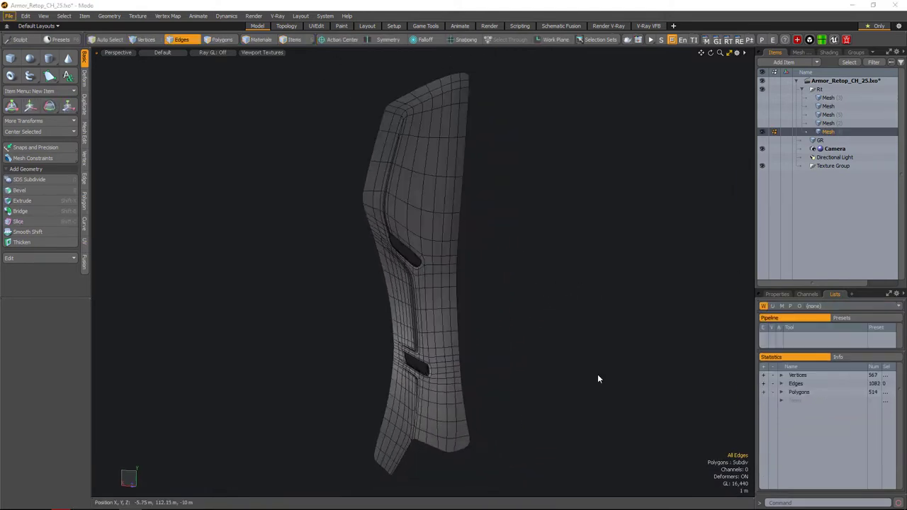
- Display the complete back armor and select both slotted side panels
{"action": "key", "text": "3"}
{"action": "left_click_drag", "start_coordinate": [549, 300], "coordinate": [474, 270], "text": "alt"}
{"action": "double_click", "coordinate": [454, 319]}
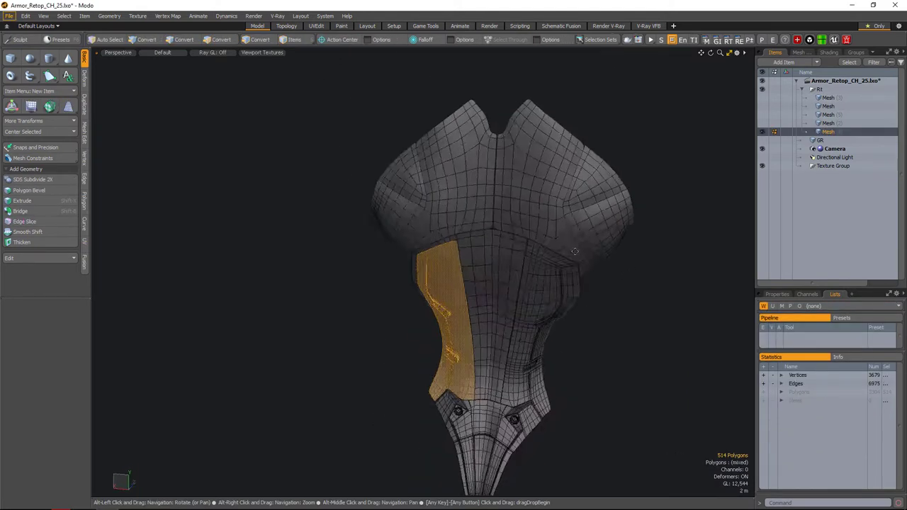
{"action": "left_click_drag", "start_coordinate": [453, 319], "coordinate": [539, 284], "text": "alt"}
{"action": "double_click", "coordinate": [592, 291], "text": "shift"}
{"action": "left_click_drag", "start_coordinate": [592, 291], "coordinate": [604, 263], "text": "ctrl+alt"}
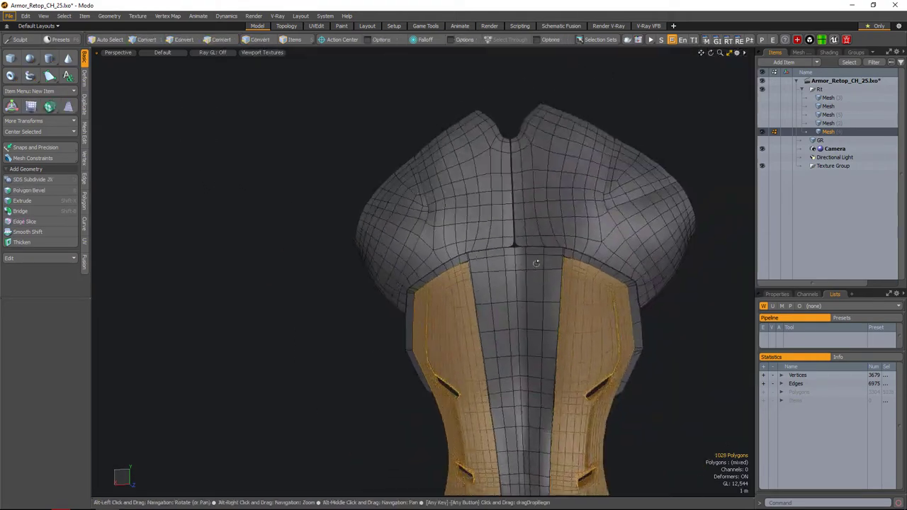
- Return the back armor pieces to unsubdivided faces and switch to the retopology workspace with the sculpt visible
{"action": "double_click", "coordinate": [640, 221]}
{"action": "left_click_drag", "start_coordinate": [640, 221], "coordinate": [466, 243], "text": "ctrl+alt"}
{"action": "double_click", "coordinate": [465, 243]}
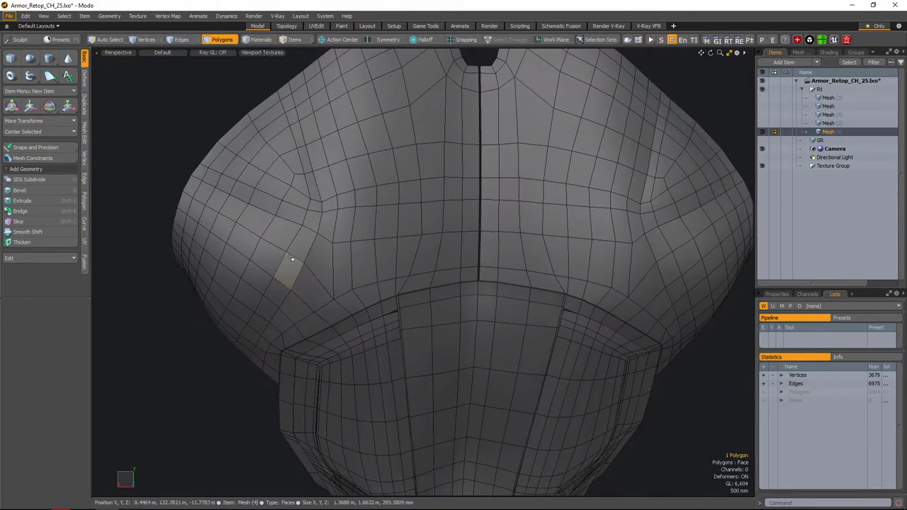
{"action": "double_click", "coordinate": [314, 294]}
{"action": "left_click_drag", "start_coordinate": [314, 293], "coordinate": [497, 269], "text": "alt"}
{"action": "key", "text": "Tab"}
{"action": "left_click", "coordinate": [286, 26]}
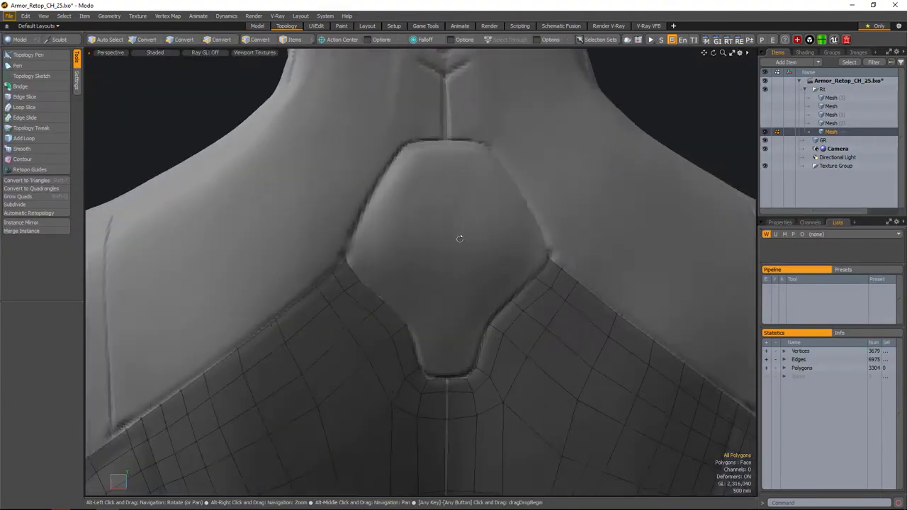
- Retopologize one half of the small plate below the neck with Topology Pen, building its border strip and center strip
{"action": "key", "text": "p"}
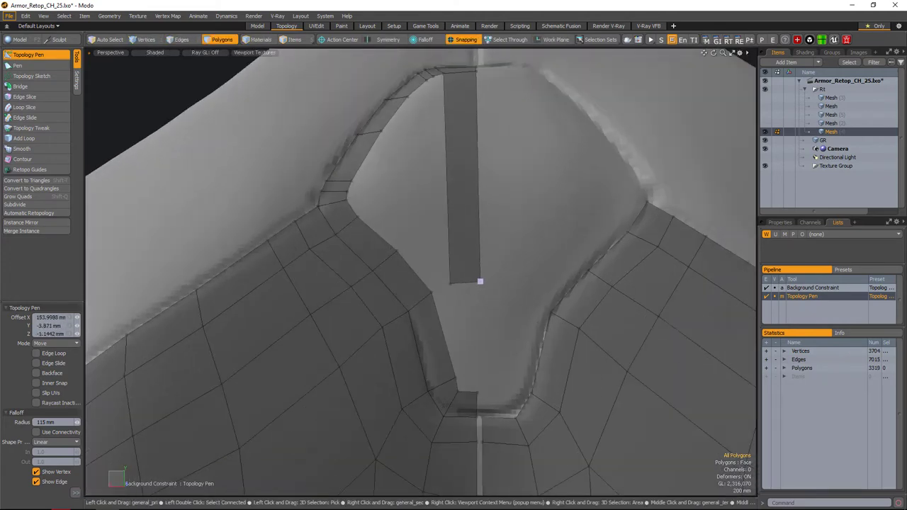
{"action": "left_click_drag", "start_coordinate": [465, 329], "coordinate": [451, 364], "text": "alt"}
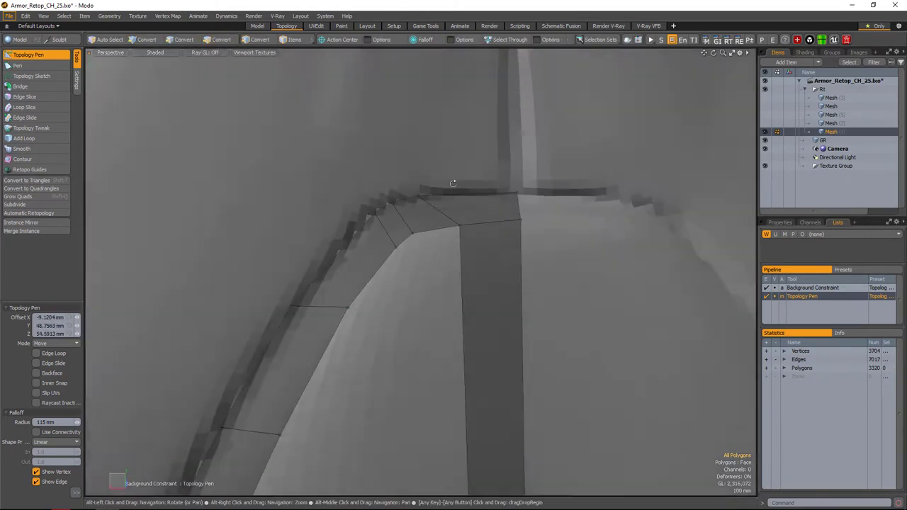
{"action": "left_click_drag", "start_coordinate": [453, 184], "coordinate": [428, 192], "text": "alt"}
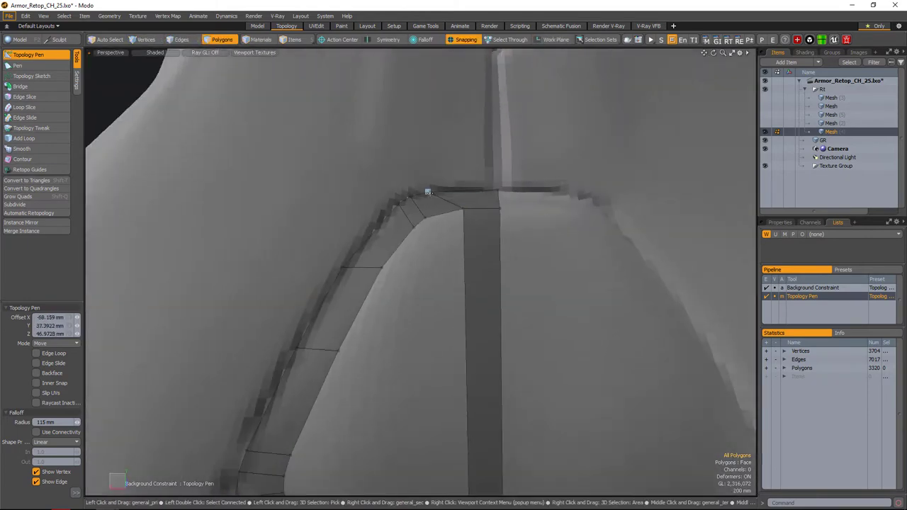
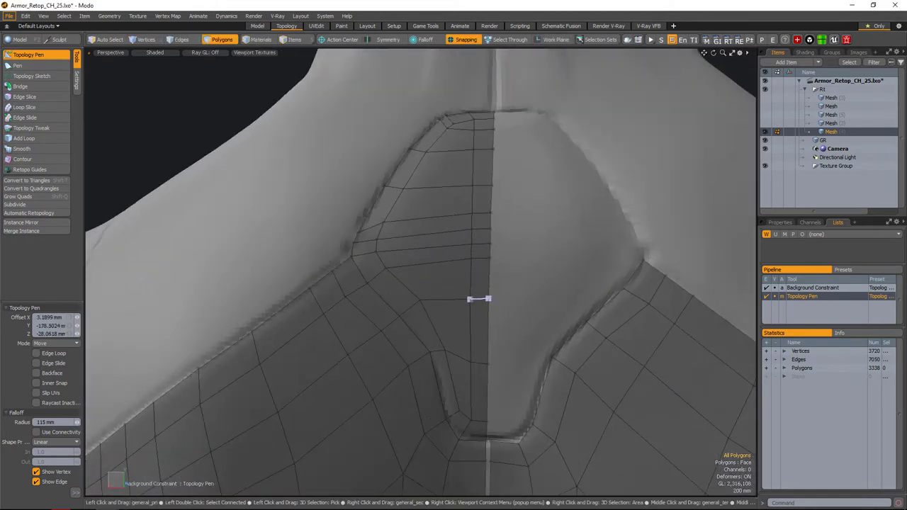
- Slide the vertex pairs in the neck plate's center strip by 19.7% and 31.2% to even out the rows
{"action": "scroll", "coordinate": [478, 299], "scroll_direction": "down", "scroll_amount": 3}
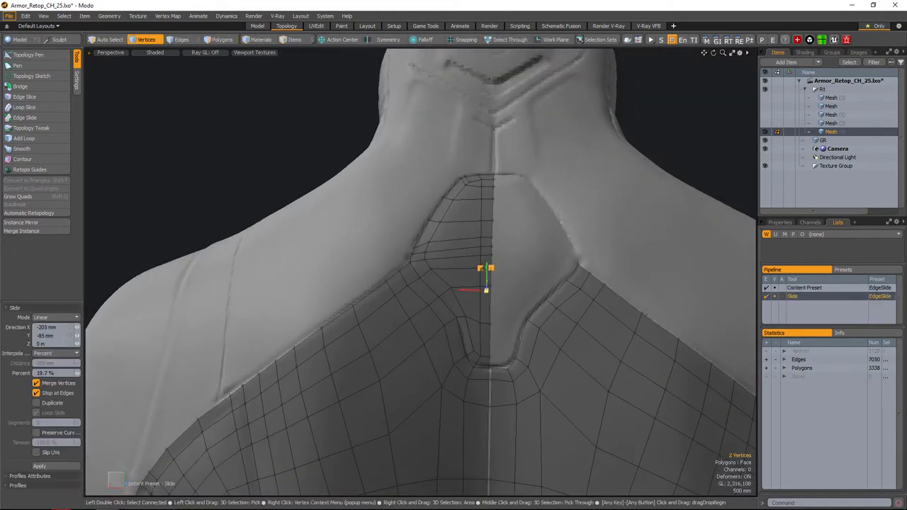
{"action": "key", "text": "q"}
{"action": "key", "text": "1"}
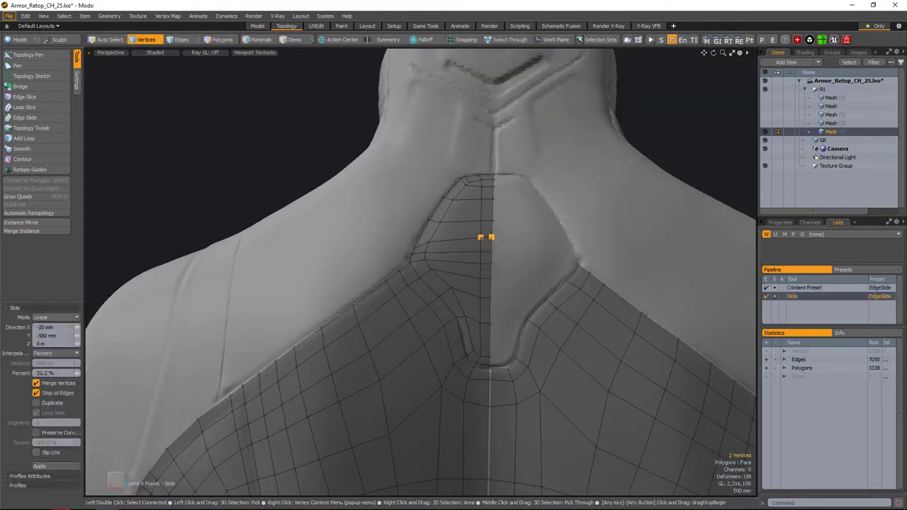
{"action": "key", "text": "3"}
- Select all polygons of the neck plate's half and separate them from the main back mesh
{"action": "left_click_drag", "start_coordinate": [477, 244], "coordinate": [582, 225], "text": "alt"}
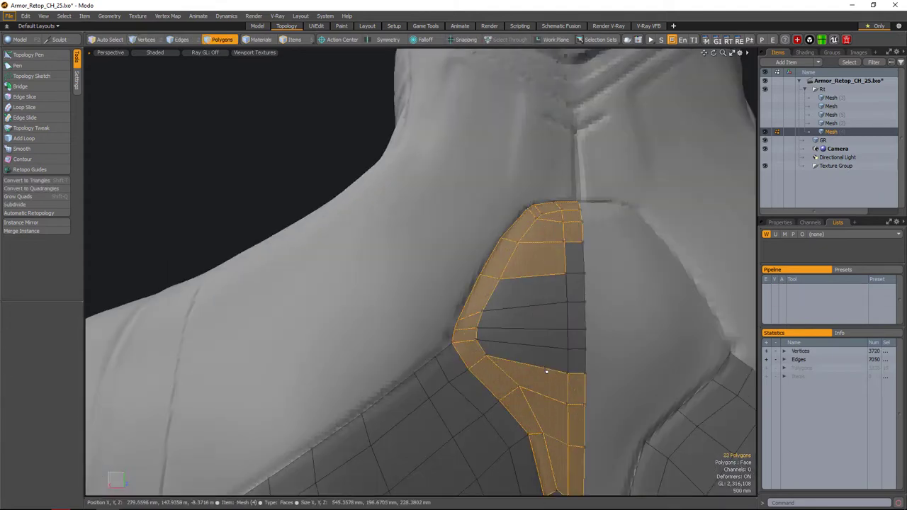
{"action": "left_click_drag", "start_coordinate": [547, 372], "coordinate": [542, 283], "text": "shift"}
{"action": "left_click_drag", "start_coordinate": [542, 284], "coordinate": [494, 322], "text": "alt"}
- Try to mirror the neck plate's half across the X axis
{"action": "key", "text": "shift+v"}
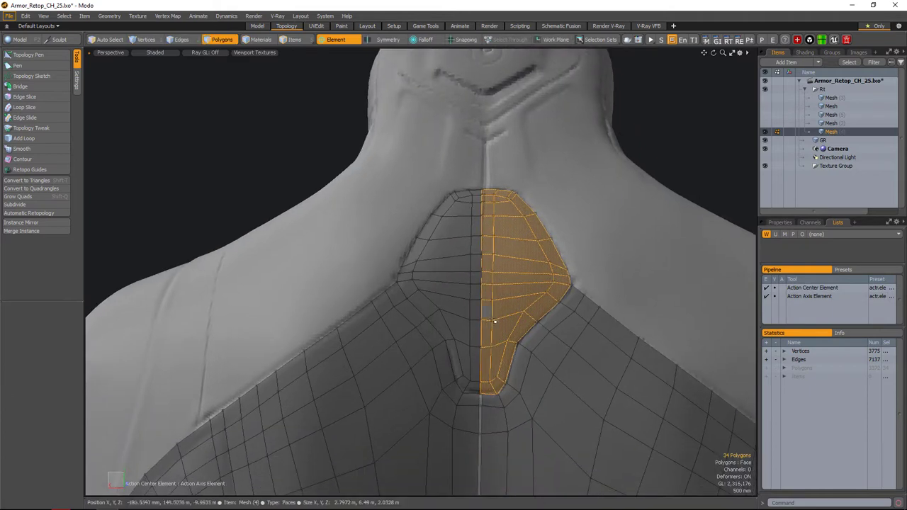
{"action": "key", "text": "shift+v"}
{"action": "scroll", "coordinate": [486, 339], "scroll_direction": "down", "scroll_amount": 5}
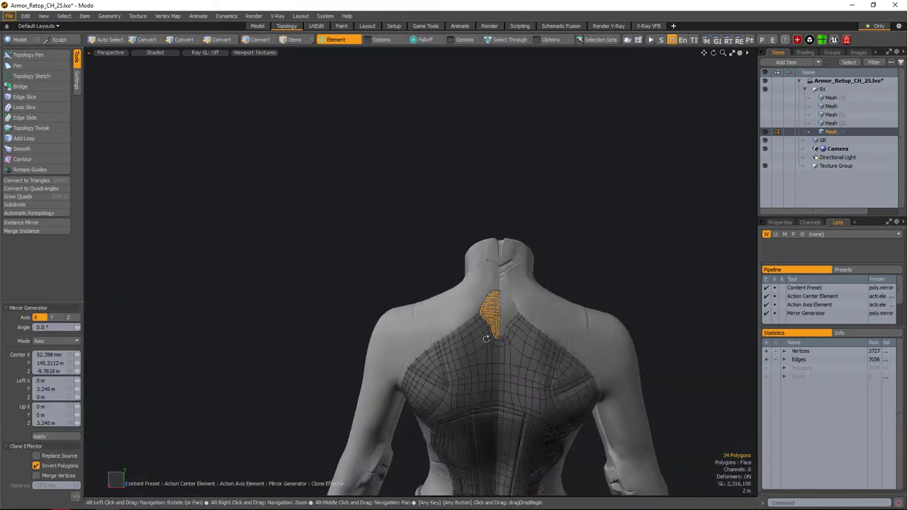
{"action": "scroll", "coordinate": [487, 339], "scroll_direction": "up", "scroll_amount": 5}
{"action": "scroll", "coordinate": [530, 282], "scroll_direction": "down", "scroll_amount": 5}
{"action": "left_click_drag", "start_coordinate": [531, 282], "coordinate": [529, 278], "text": "alt"}
{"action": "key", "text": "space"}
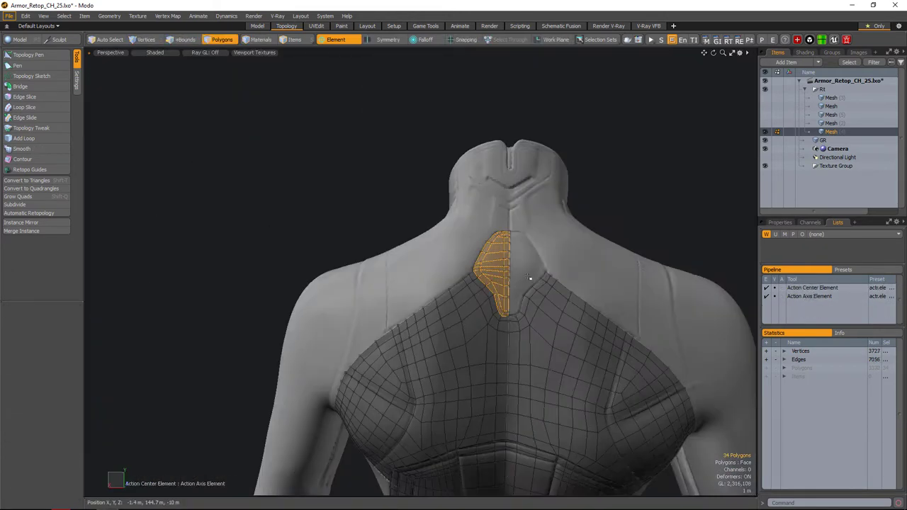
- Turn on subdivision for the neck plate's selected half
{"action": "key", "text": "h"}
{"action": "scroll", "coordinate": [531, 279], "scroll_direction": "up", "scroll_amount": 5}
{"action": "key", "text": "u"}
{"action": "scroll", "coordinate": [531, 334], "scroll_direction": "down", "scroll_amount": 5}
{"action": "left_click_drag", "start_coordinate": [530, 334], "coordinate": [497, 295], "text": "alt"}
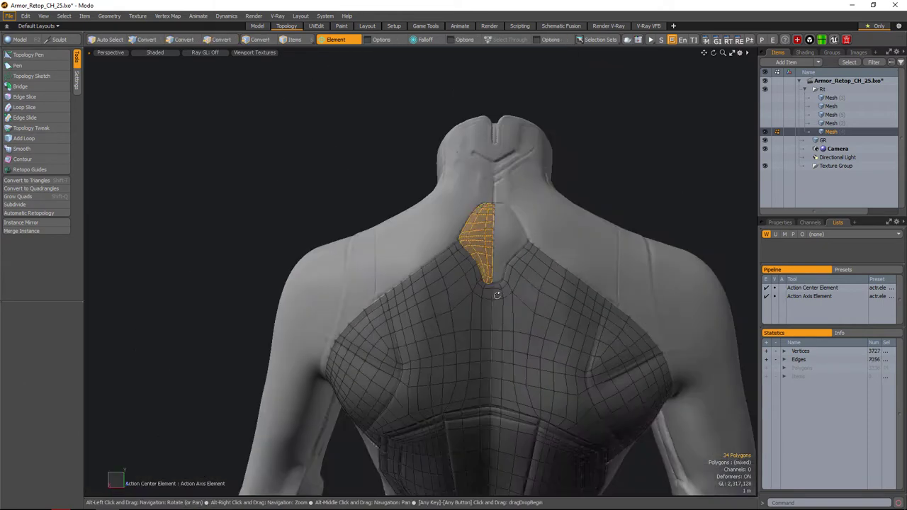
- Mirror the neck plate's half across X with inverted polygons, merging vertices within 77.2 mm
{"action": "key", "text": "shift+v"}
{"action": "scroll", "coordinate": [583, 271], "scroll_direction": "up", "scroll_amount": 5}
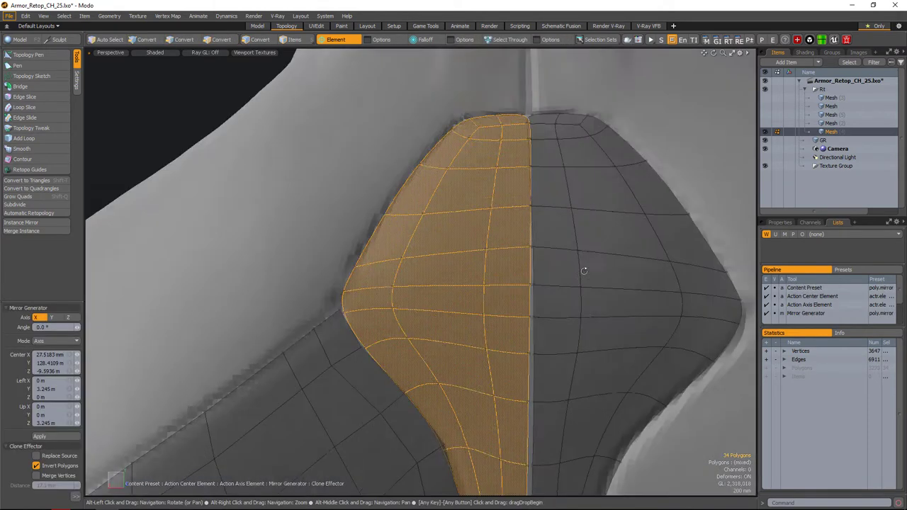
{"action": "left_click_drag", "start_coordinate": [583, 271], "coordinate": [94, 342], "text": "alt"}
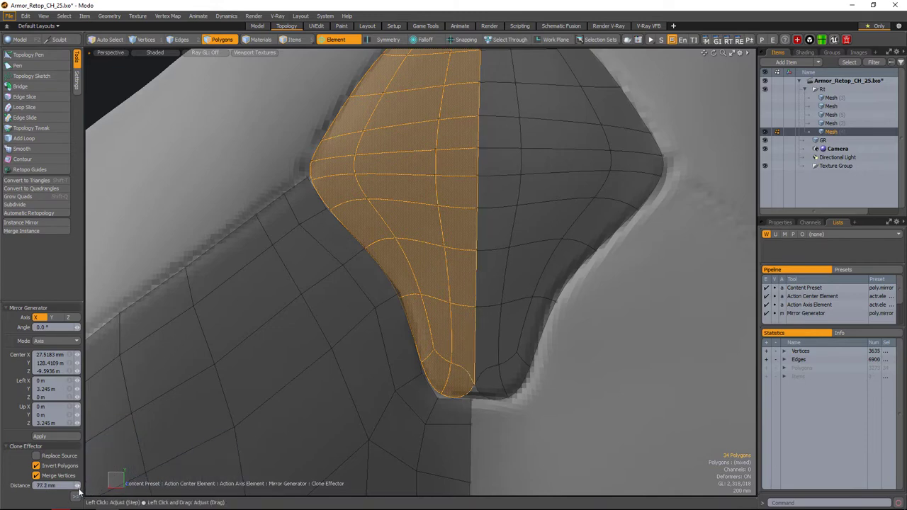
{"action": "key", "text": "space"}
{"action": "scroll", "coordinate": [546, 318], "scroll_direction": "down", "scroll_amount": 4}
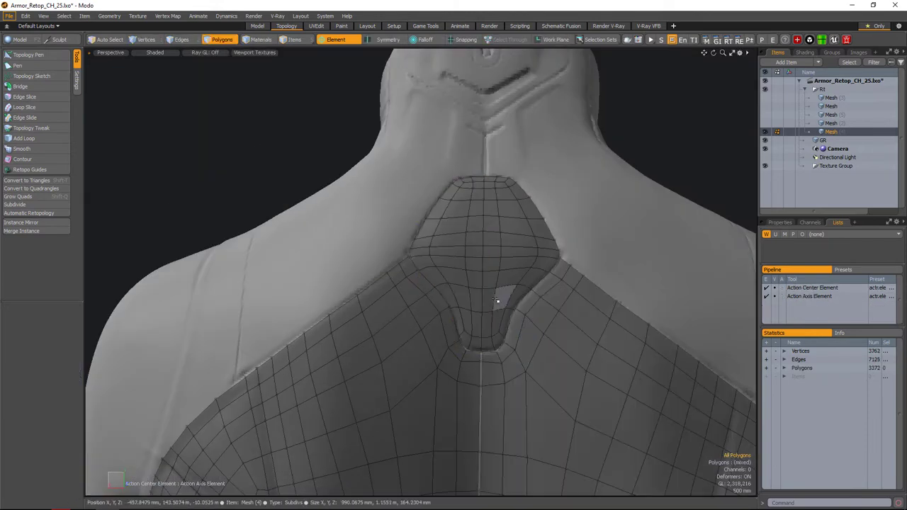
- Loop-slice the side wall strip beside the slotted panel at 12.5%
{"action": "scroll", "coordinate": [553, 255], "scroll_direction": "down", "scroll_amount": 2}
{"action": "key", "text": "grave"}
{"action": "left_click", "coordinate": [566, 235]}
{"action": "left_click_drag", "start_coordinate": [566, 234], "coordinate": [453, 99], "text": "alt"}
{"action": "scroll", "coordinate": [507, 333], "scroll_direction": "up", "scroll_amount": 5}
{"action": "key", "text": "alt+c"}
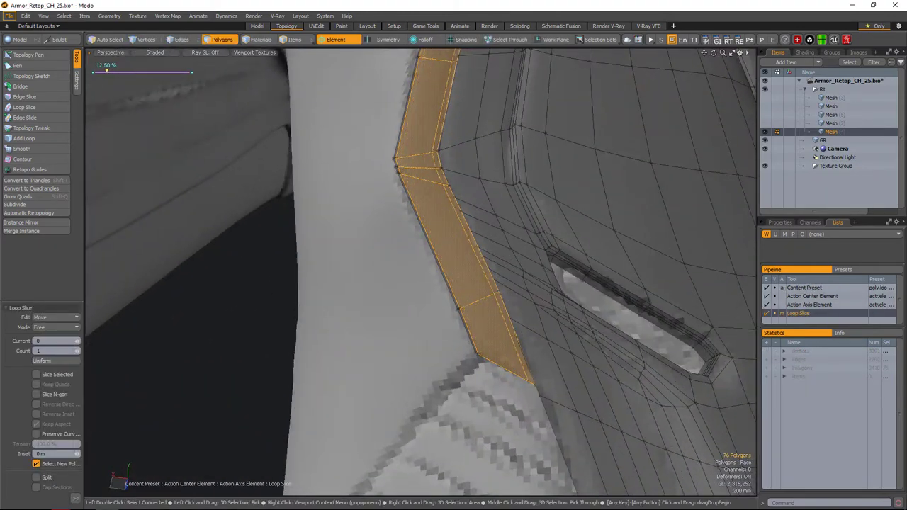
- Loop-slice the end section of the side wall strip at 8%
{"action": "left_click_drag", "start_coordinate": [355, 332], "coordinate": [468, 297], "text": "alt"}
{"action": "left_click", "coordinate": [471, 299]}
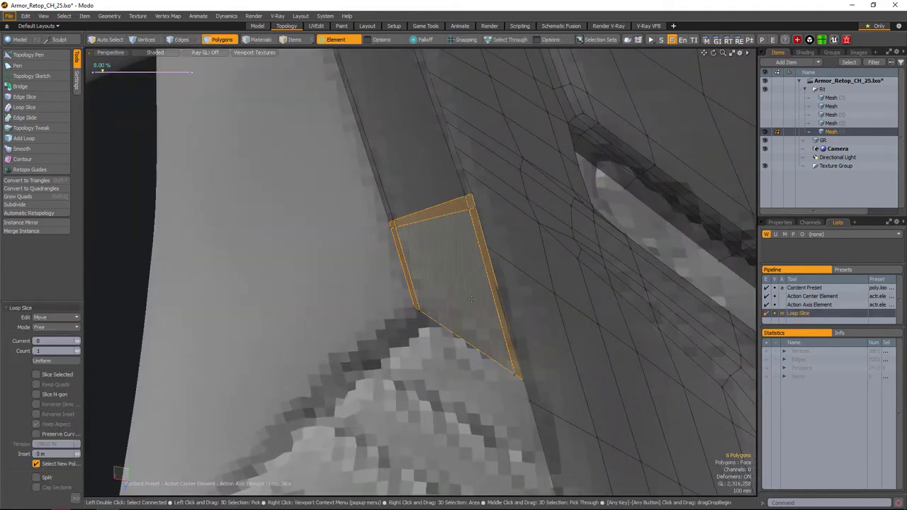
{"action": "key", "text": "space"}
{"action": "key", "text": "2"}
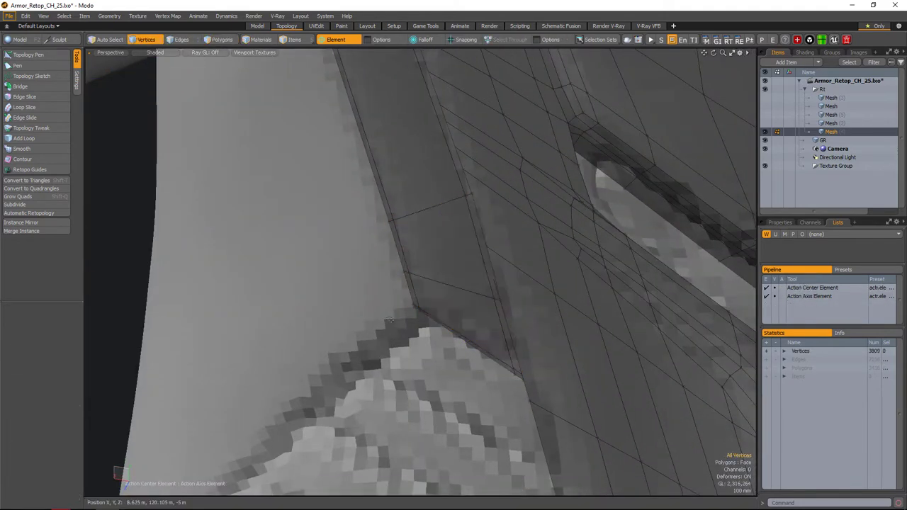
- Select the vertex row along the slotted panel's seam with the center spine panel
{"action": "left_click_drag", "start_coordinate": [467, 297], "coordinate": [502, 299], "text": "alt"}
{"action": "scroll", "coordinate": [500, 326], "scroll_direction": "down", "scroll_amount": 3}
{"action": "scroll", "coordinate": [512, 326], "scroll_direction": "up", "scroll_amount": 4}
{"action": "key", "text": "3"}
{"action": "left_click", "coordinate": [502, 298]}
{"action": "key", "text": "l"}
{"action": "key", "text": "1"}
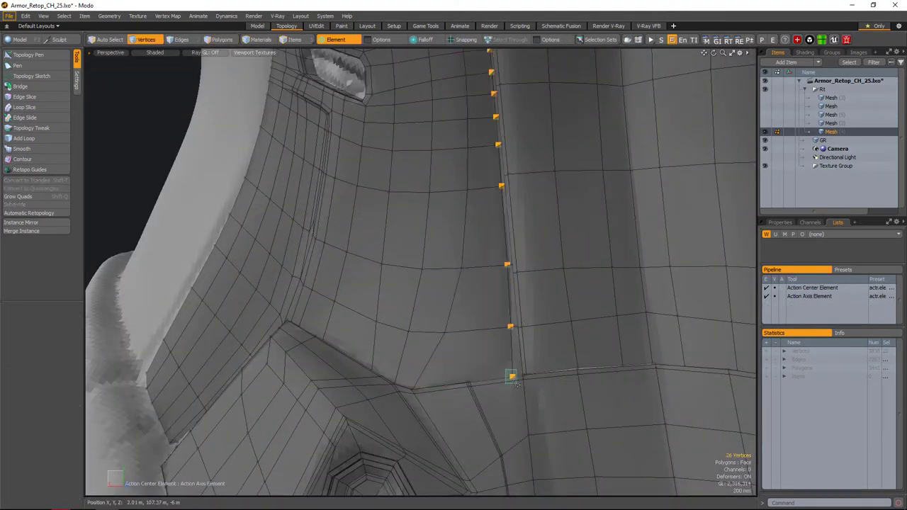
- Edge-slide the vertex at the lower end of the vertical back seam where it meets the horizontal groove
{"action": "left_click", "coordinate": [515, 375]}
{"action": "left_click", "coordinate": [25, 117]}
{"action": "left_click_drag", "start_coordinate": [516, 376], "coordinate": [567, 290]}
{"action": "scroll", "coordinate": [496, 297], "scroll_direction": "down", "scroll_amount": 4}
{"action": "scroll", "coordinate": [453, 284], "scroll_direction": "up", "scroll_amount": 8}
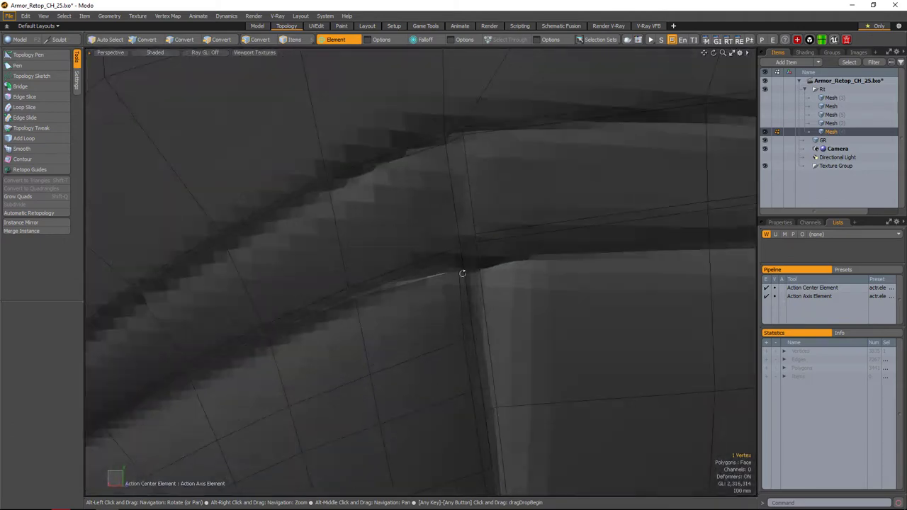
- Adjust the mesh at the groove corner on top of the central back panel's seam with the Transform tool
{"action": "key", "text": "2"}
{"action": "left_click", "coordinate": [465, 276]}
{"action": "key", "text": "y"}
{"action": "left_click_drag", "start_coordinate": [458, 294], "coordinate": [522, 301], "text": "alt"}
{"action": "key", "text": "3"}
{"action": "scroll", "coordinate": [522, 301], "scroll_direction": "down", "scroll_amount": 8}
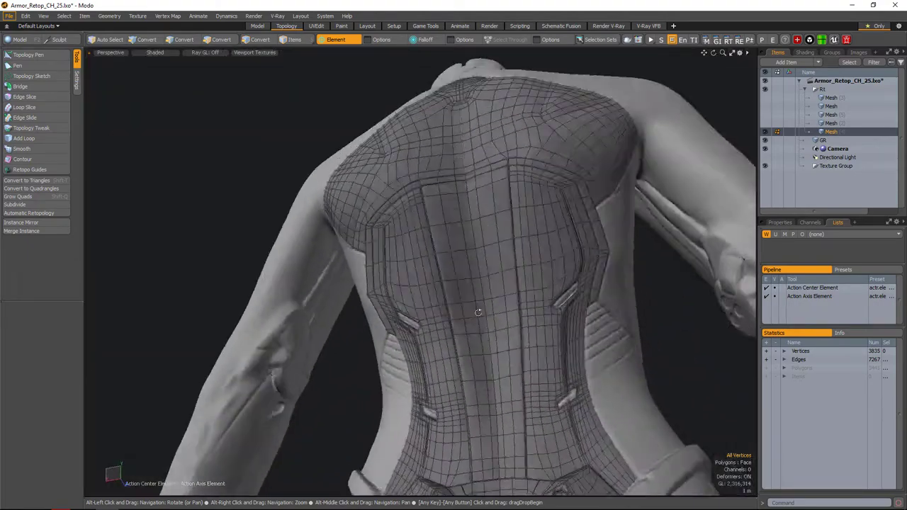
- Add a loop slice at 90% through the polygon row along the lower border of the upper back panel
{"action": "scroll", "coordinate": [528, 334], "scroll_direction": "up", "scroll_amount": 8}
{"action": "scroll", "coordinate": [528, 334], "scroll_direction": "down", "scroll_amount": 8}
{"action": "scroll", "coordinate": [540, 243], "scroll_direction": "up", "scroll_amount": 8}
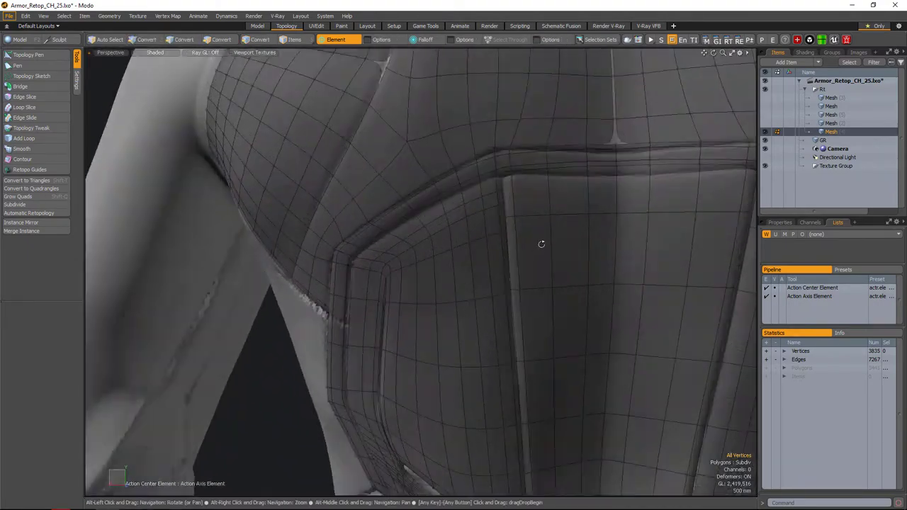
{"action": "scroll", "coordinate": [472, 282], "scroll_direction": "down", "scroll_amount": 6}
{"action": "left_click", "coordinate": [472, 282]}
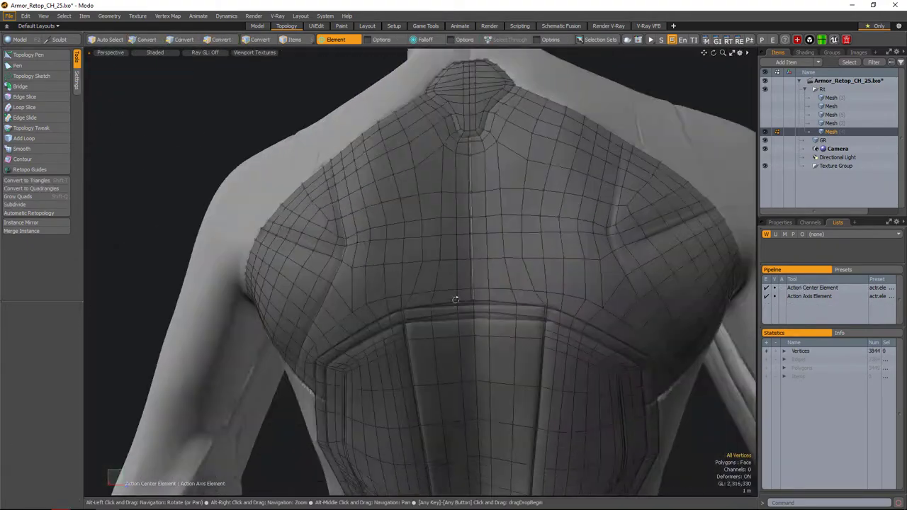
{"action": "scroll", "coordinate": [511, 296], "scroll_direction": "up", "scroll_amount": 6}
{"action": "key", "text": "space"}
{"action": "scroll", "coordinate": [496, 297], "scroll_direction": "down", "scroll_amount": 6}
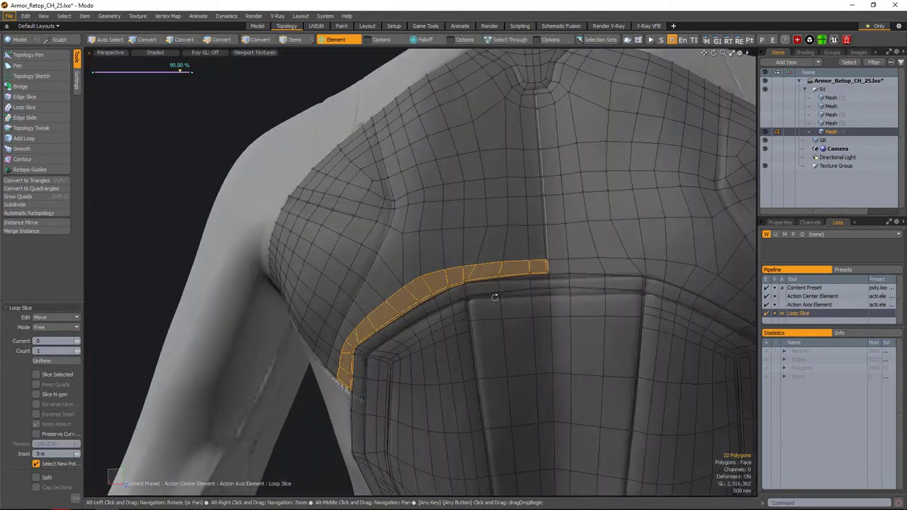
- Select the upper back panel's polygons and adjust its lower border to the sculpt with the Sculpt Move tool
{"action": "scroll", "coordinate": [555, 291], "scroll_direction": "up", "scroll_amount": 8}
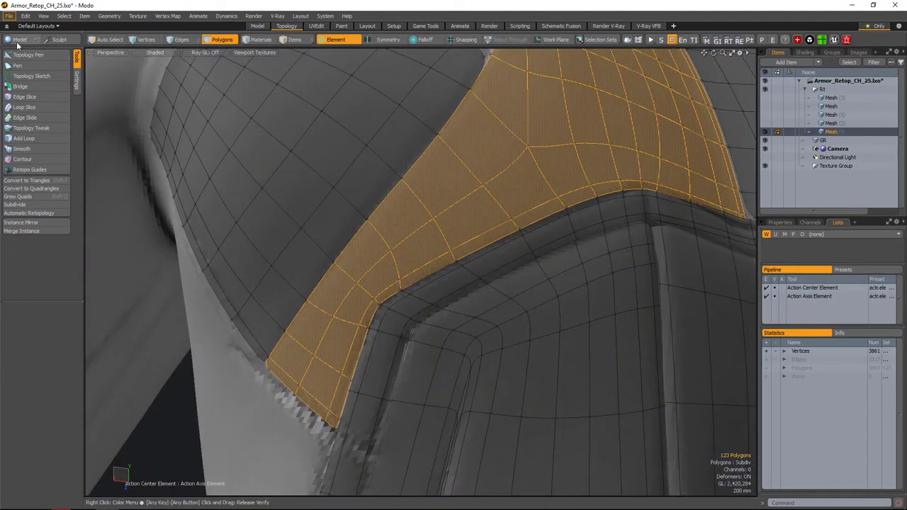
{"action": "key", "text": "ctrl+m"}
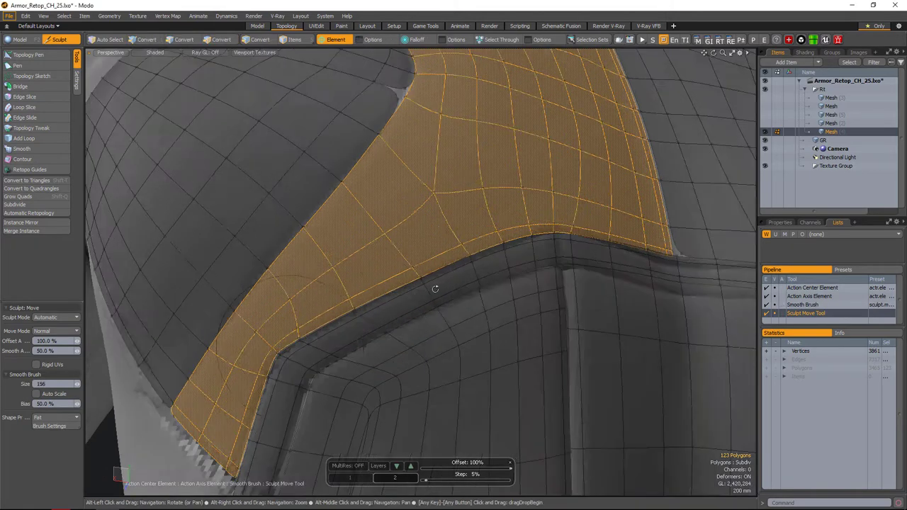
{"action": "scroll", "coordinate": [487, 247], "scroll_direction": "up", "scroll_amount": 5}
{"action": "scroll", "coordinate": [458, 228], "scroll_direction": "down", "scroll_amount": 3}
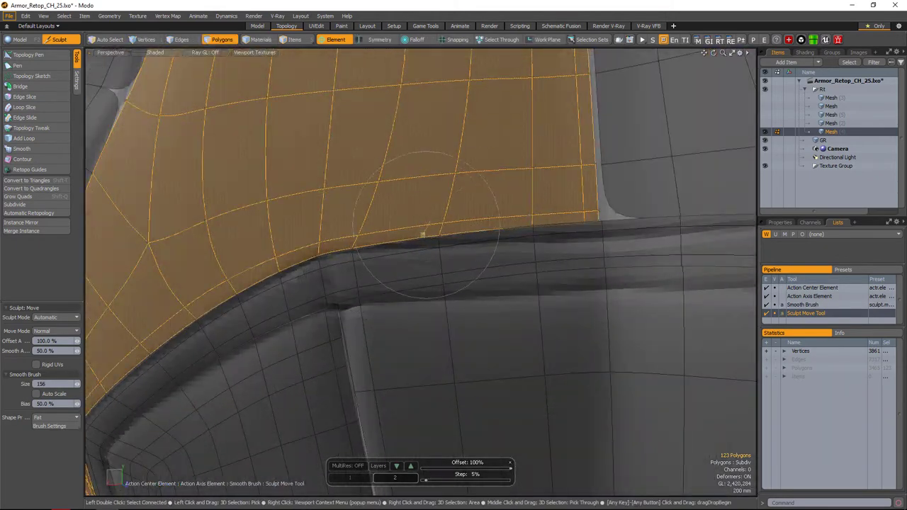
- Select the narrow trim band below the upper back panel and reshape its edges with the Sculpt Move tool
{"action": "mouse_move", "coordinate": [423, 234]}
{"action": "left_mouse_down", "text": "alt"}
{"action": "mouse_move", "coordinate": [513, 259]}
{"action": "mouse_move", "coordinate": [431, 253]}
{"action": "mouse_move", "coordinate": [439, 249]}
{"action": "mouse_move", "coordinate": [419, 257]}
{"action": "mouse_move", "coordinate": [551, 227]}
{"action": "left_mouse_up", "text": "alt"}
{"action": "key", "text": "space"}
{"action": "left_click", "coordinate": [419, 257]}
{"action": "key", "text": "l"}
{"action": "key", "text": "ctrl+m"}
{"action": "mouse_move", "coordinate": [606, 252]}
{"action": "left_mouse_down", "text": "ctrl+alt"}
{"action": "mouse_move", "coordinate": [492, 251]}
{"action": "mouse_move", "coordinate": [516, 265]}
{"action": "mouse_move", "coordinate": [425, 293]}
{"action": "mouse_move", "coordinate": [487, 269]}
{"action": "left_mouse_up", "text": "ctrl+alt"}
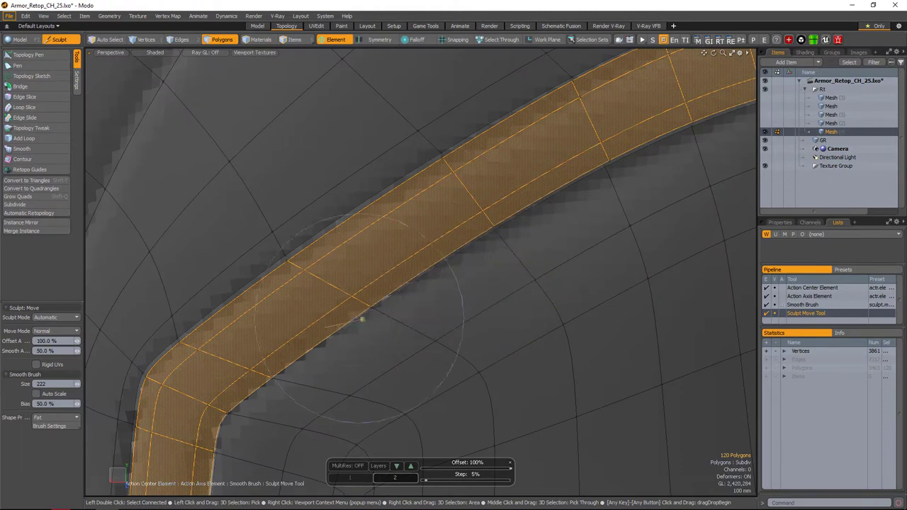
- Select the central back panel and fit its top edge to the groove with the Sculpt Move tool
{"action": "mouse_move", "coordinate": [361, 320]}
{"action": "left_mouse_down", "text": "alt"}
{"action": "mouse_move", "coordinate": [400, 326]}
{"action": "mouse_move", "coordinate": [384, 300]}
{"action": "mouse_move", "coordinate": [395, 330]}
{"action": "mouse_move", "coordinate": [390, 348]}
{"action": "mouse_move", "coordinate": [377, 307]}
{"action": "mouse_move", "coordinate": [384, 374]}
{"action": "mouse_move", "coordinate": [383, 347]}
{"action": "mouse_move", "coordinate": [413, 279]}
{"action": "mouse_move", "coordinate": [394, 316]}
{"action": "mouse_move", "coordinate": [514, 272]}
{"action": "left_mouse_up", "text": "alt"}
{"action": "left_click", "coordinate": [383, 373]}
{"action": "key", "text": "y"}
{"action": "key", "text": "m"}
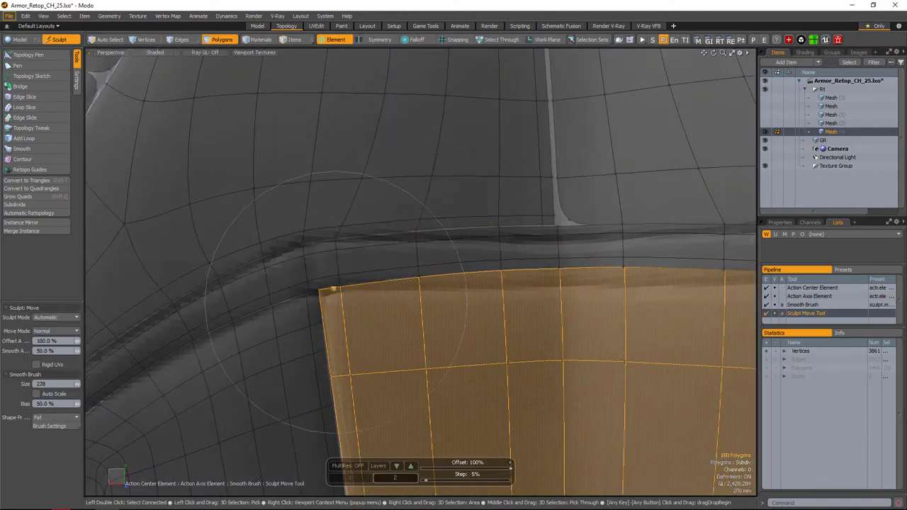
{"action": "left_click_drag", "start_coordinate": [337, 304], "coordinate": [451, 294], "text": "alt"}
- Edge-slide the corner vertex where the trim band's groove meets the top of the central panel's seam
{"action": "key", "text": "1"}
{"action": "left_click", "coordinate": [450, 294]}
{"action": "left_click", "coordinate": [24, 117]}
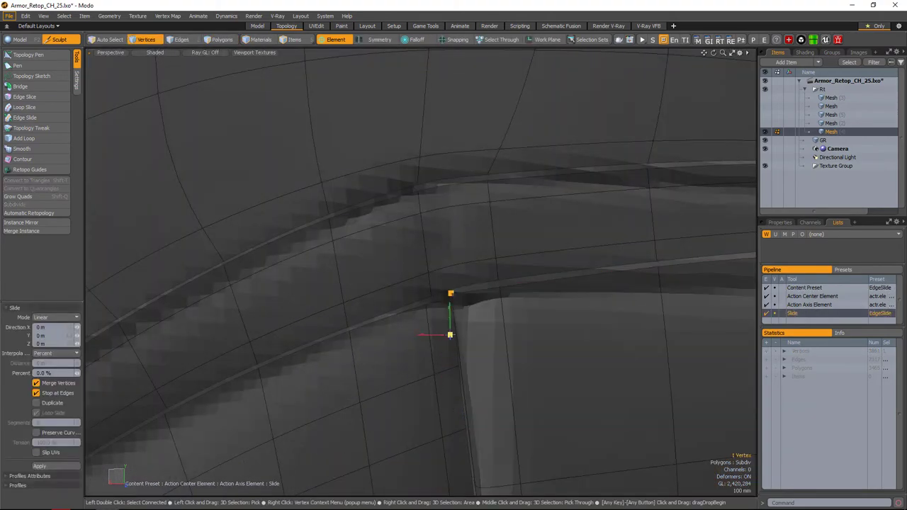
{"action": "key", "text": "3"}
{"action": "scroll", "coordinate": [451, 312], "scroll_direction": "down", "scroll_amount": 10}
{"action": "left_click", "coordinate": [644, 257]}
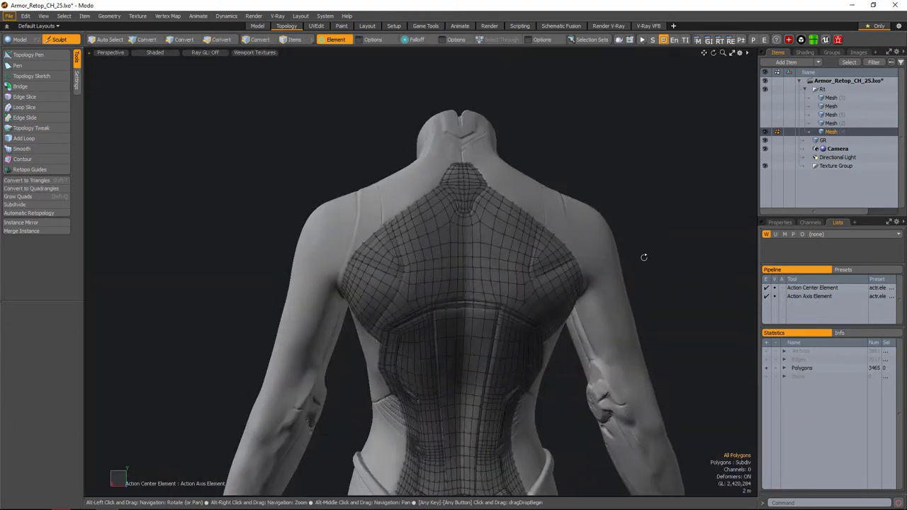
- Switch to the Model layout and hide the GR reference body so that only the armor meshes show
{"action": "left_click_drag", "start_coordinate": [680, 233], "coordinate": [709, 212], "text": "alt"}
{"action": "scroll", "coordinate": [638, 270], "scroll_direction": "up", "scroll_amount": 8}
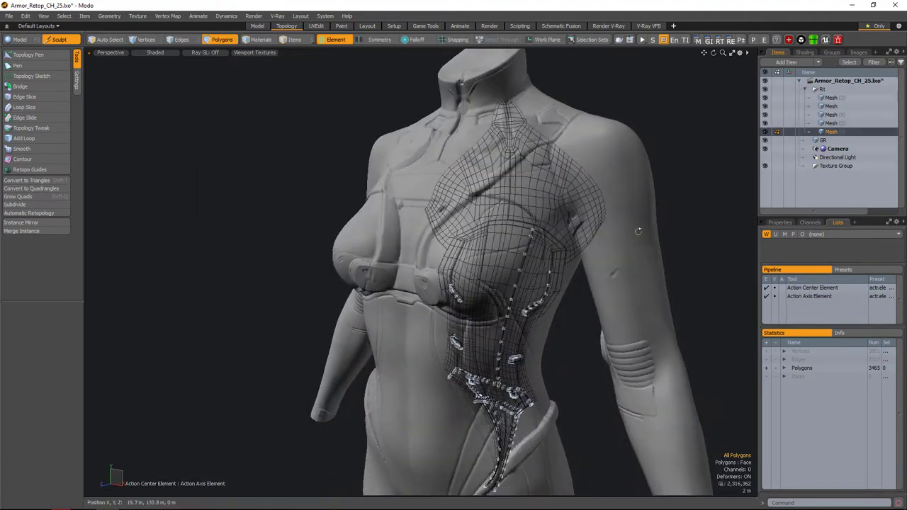
{"action": "left_click_drag", "start_coordinate": [638, 231], "coordinate": [624, 234], "text": "alt"}
{"action": "left_click", "coordinate": [258, 26]}
{"action": "scroll", "coordinate": [533, 219], "scroll_direction": "down", "scroll_amount": 5}
{"action": "scroll", "coordinate": [721, 120], "scroll_direction": "up", "scroll_amount": 2}
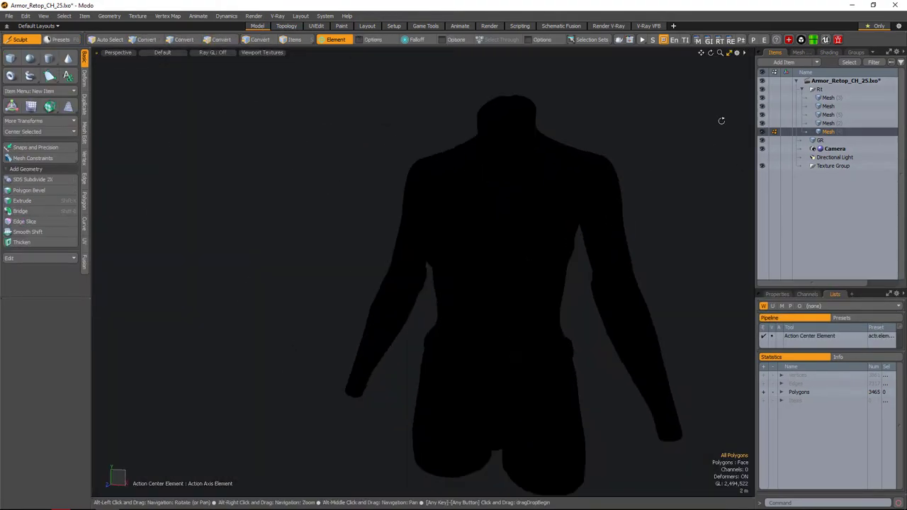
{"action": "scroll", "coordinate": [402, 142], "scroll_direction": "up", "scroll_amount": 5}
{"action": "mouse_move", "coordinate": [593, 277]}
{"action": "left_mouse_down", "text": "alt"}
{"action": "mouse_move", "coordinate": [467, 264]}
{"action": "mouse_move", "coordinate": [547, 361]}
{"action": "mouse_move", "coordinate": [518, 288]}
{"action": "mouse_move", "coordinate": [560, 269]}
{"action": "left_mouse_up", "text": "alt"}
- Enable the Test_black material in the shader tree, show the Base Material properties, and preview the armor's back in a render
{"action": "left_click", "coordinate": [799, 52]}
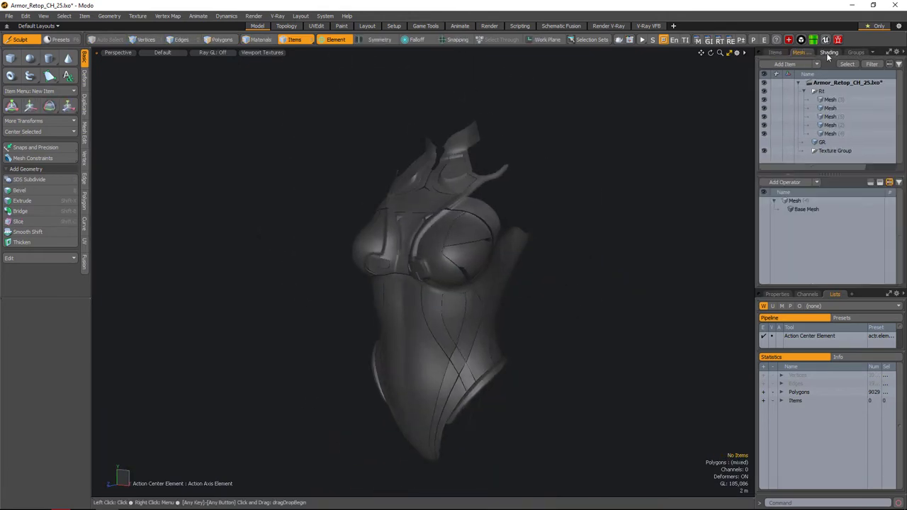
{"action": "left_click", "coordinate": [829, 52]}
{"action": "left_click_drag", "start_coordinate": [798, 283], "coordinate": [795, 222]}
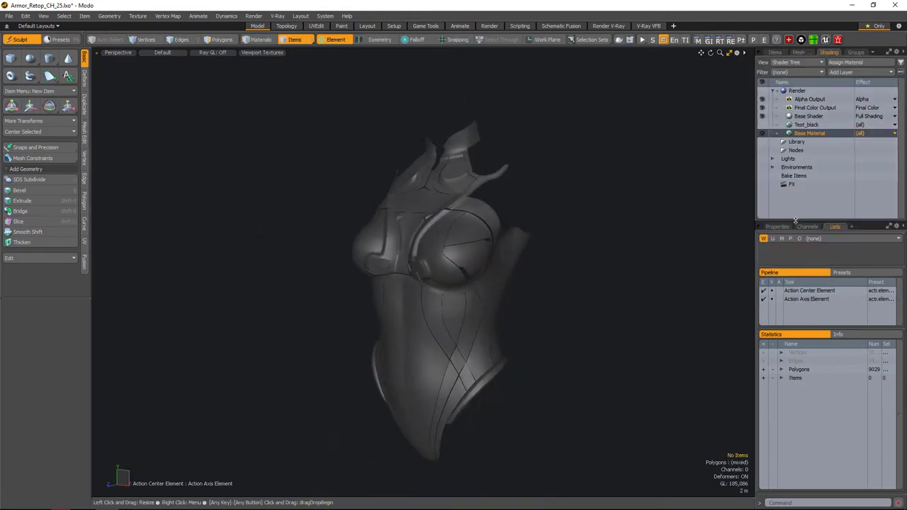
{"action": "left_click", "coordinate": [777, 226]}
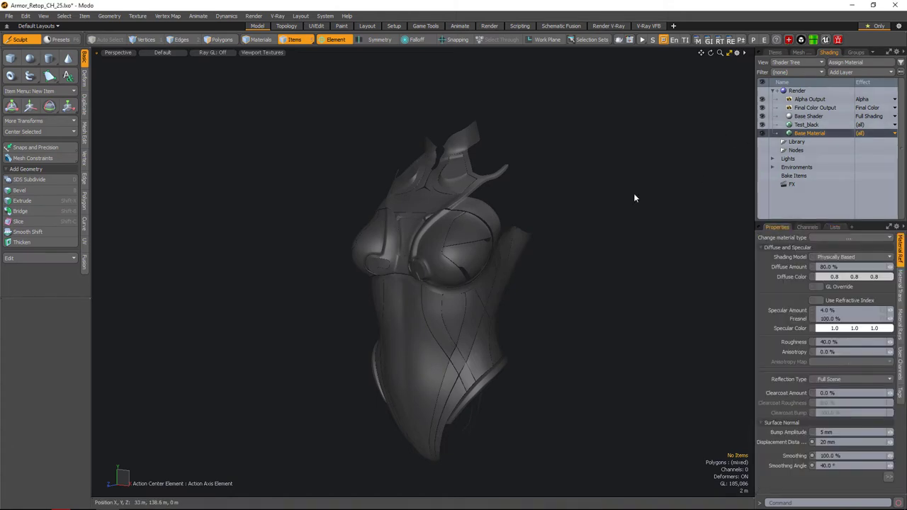
{"action": "left_click", "coordinate": [489, 25]}
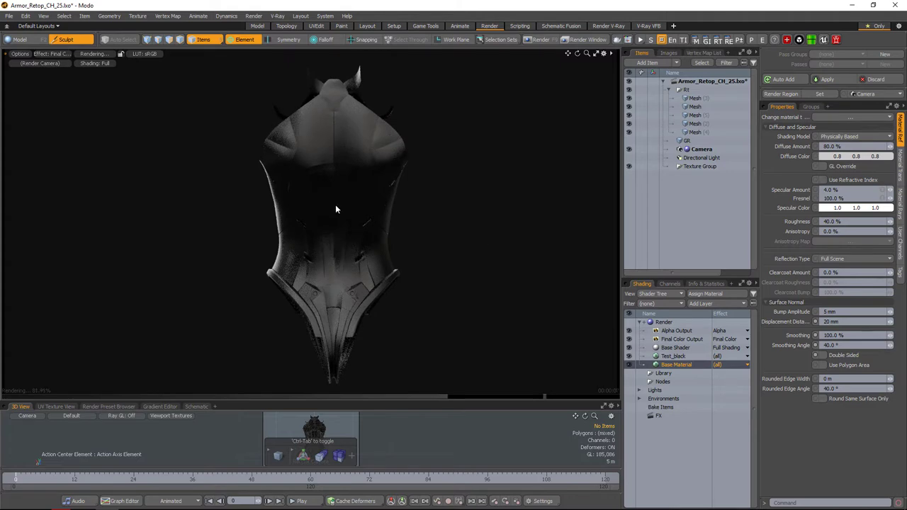
{"action": "left_click", "coordinate": [258, 26]}
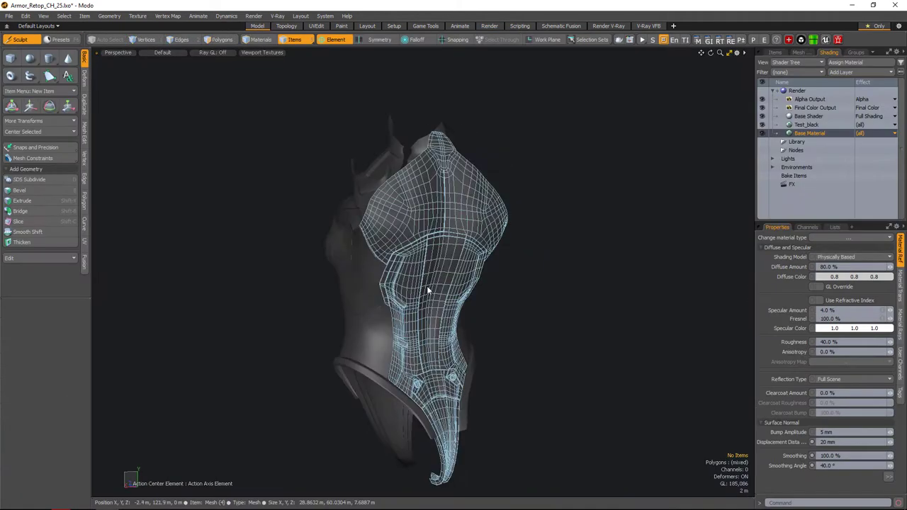
- Select the connected central and side back panels of the armor and convert them to subdivision surfaces
{"action": "scroll", "coordinate": [428, 290], "scroll_direction": "down", "scroll_amount": 5}
{"action": "key", "text": "3"}
{"action": "double_click", "coordinate": [470, 247]}
{"action": "double_click", "coordinate": [425, 248]}
{"action": "double_click", "coordinate": [543, 212]}
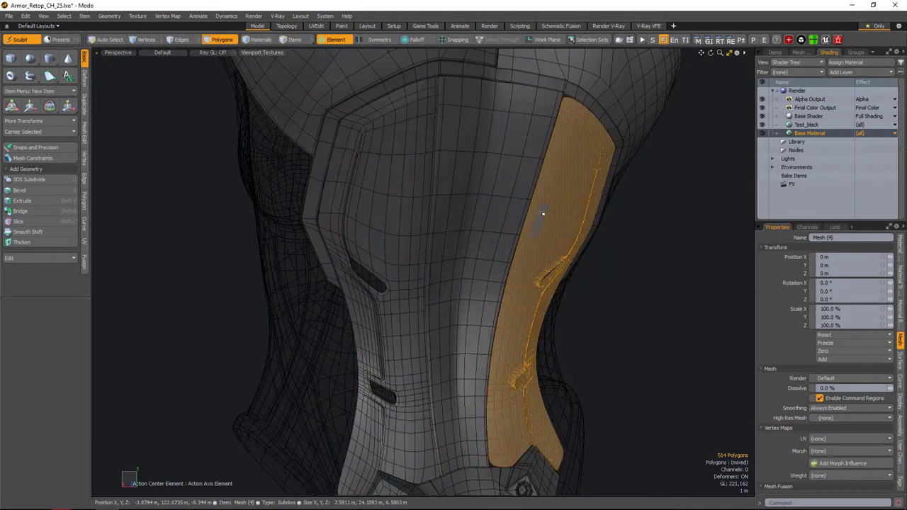
{"action": "double_click", "coordinate": [573, 101]}
{"action": "left_click_drag", "start_coordinate": [573, 101], "coordinate": [548, 180], "text": "alt"}
{"action": "scroll", "coordinate": [501, 285], "scroll_direction": "down", "scroll_amount": 5}
{"action": "double_click", "coordinate": [506, 294]}
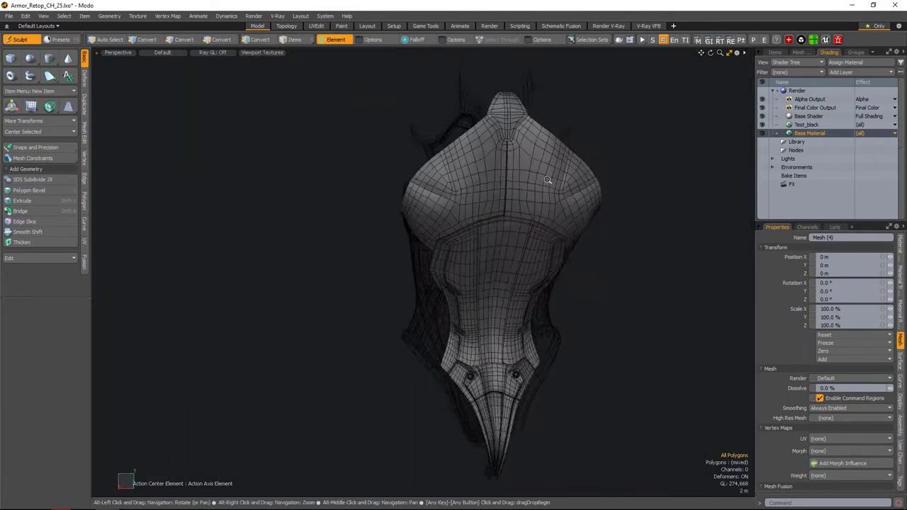
- Convert the remaining upper back and shoulder panels of the armor to subdivision surfaces
{"action": "scroll", "coordinate": [548, 180], "scroll_direction": "up", "scroll_amount": 5}
{"action": "double_click", "coordinate": [563, 219]}
{"action": "double_click", "coordinate": [560, 163]}
{"action": "double_click", "coordinate": [652, 259]}
{"action": "key", "text": "Tab"}
{"action": "left_click", "coordinate": [338, 299]}
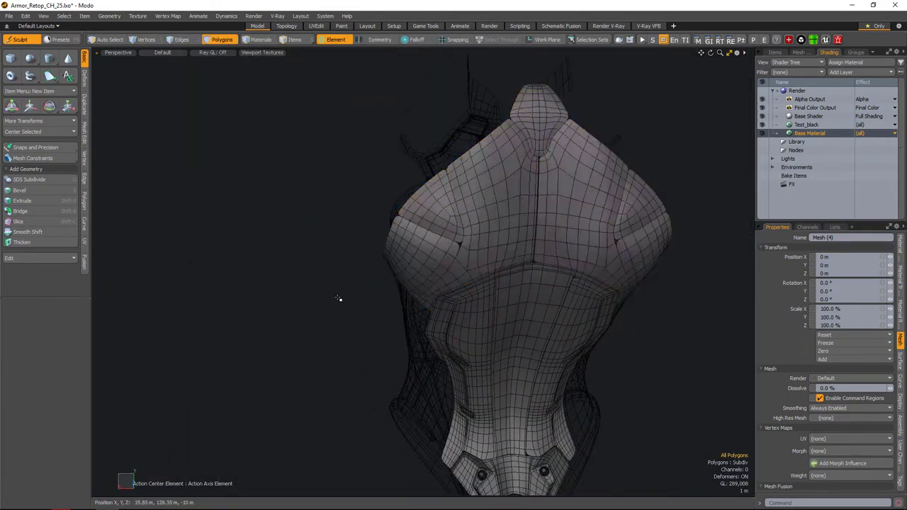
{"action": "mouse_move", "coordinate": [338, 298]}
{"action": "left_mouse_down", "text": "alt"}
{"action": "mouse_move", "coordinate": [434, 289]}
{"action": "mouse_move", "coordinate": [316, 295]}
{"action": "mouse_move", "coordinate": [403, 273]}
{"action": "left_mouse_up", "text": "alt"}
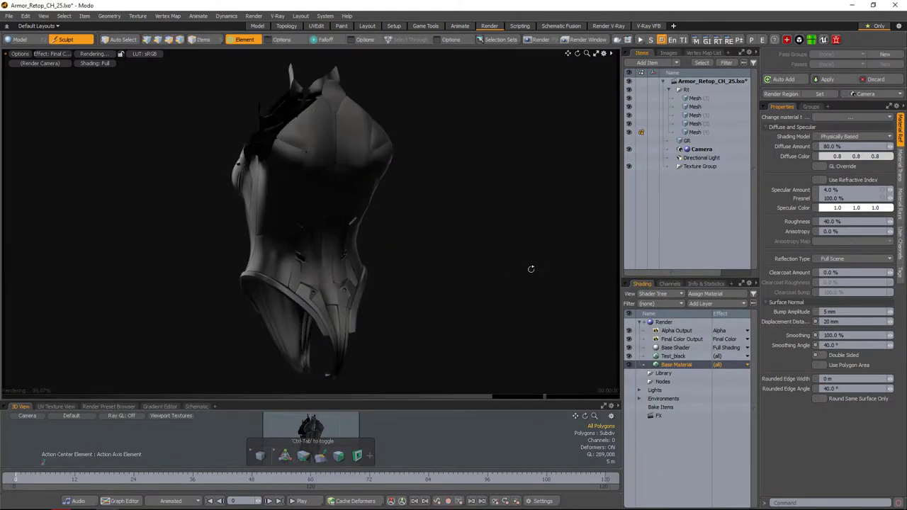
- Examine the smoothed armor in the render preview from the back, both sides and the front
{"action": "left_click_drag", "start_coordinate": [531, 268], "coordinate": [363, 120], "text": "alt"}
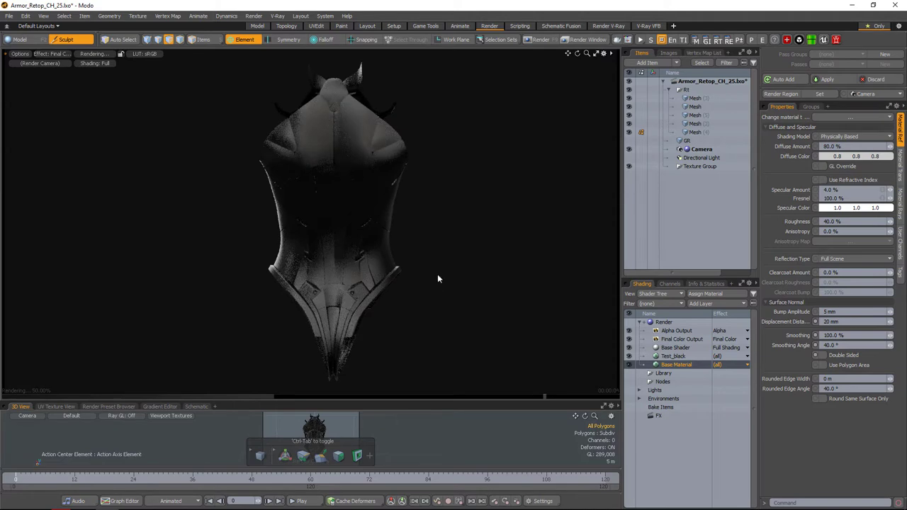
{"action": "left_click_drag", "start_coordinate": [437, 279], "coordinate": [356, 156], "text": "alt"}
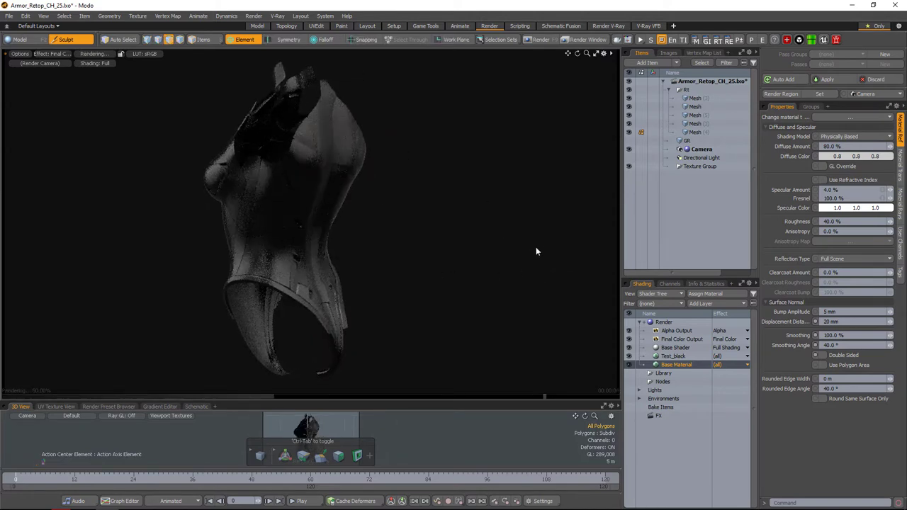
{"action": "left_click_drag", "start_coordinate": [535, 262], "coordinate": [361, 234], "text": "alt"}
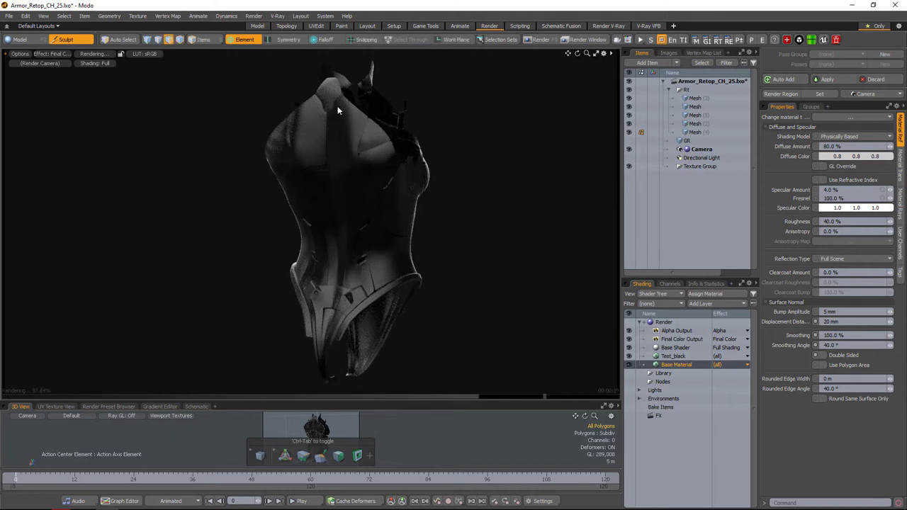
{"action": "left_click_drag", "start_coordinate": [279, 265], "coordinate": [369, 253], "text": "alt"}
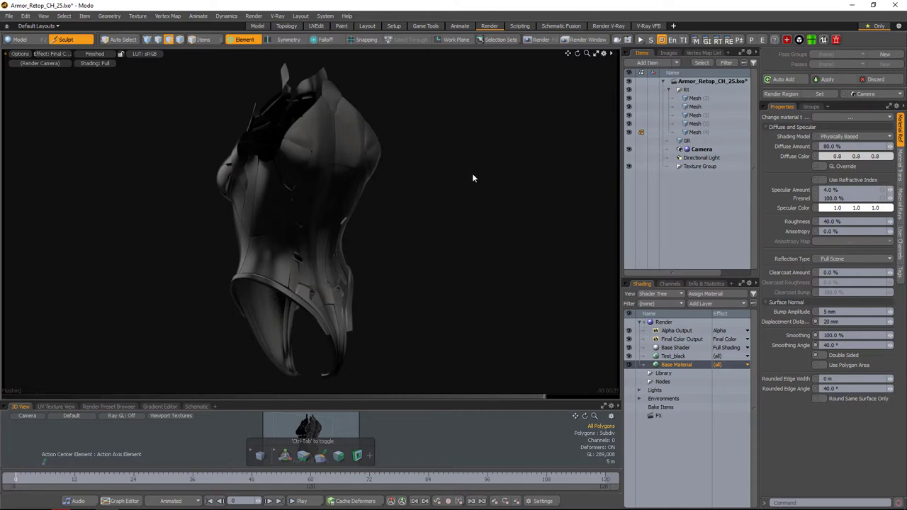
{"action": "left_click_drag", "start_coordinate": [466, 241], "coordinate": [477, 263], "text": "alt"}
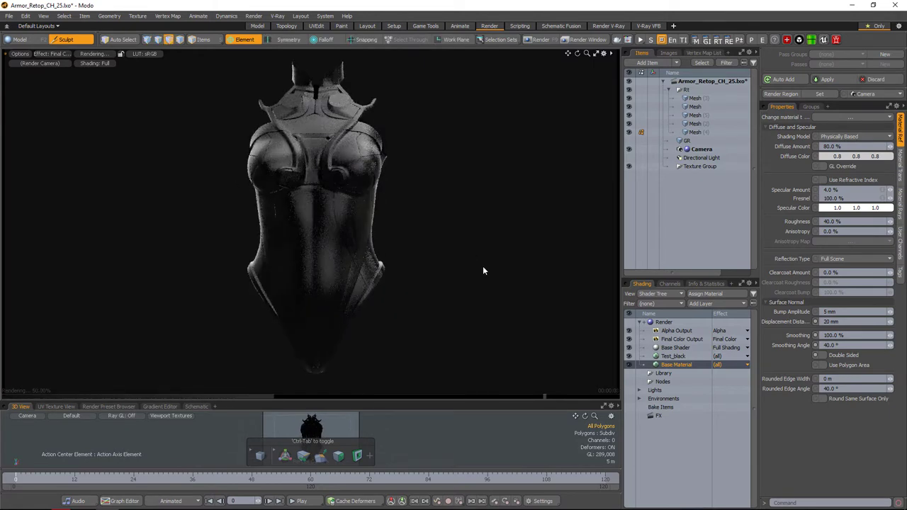
{"action": "left_click", "coordinate": [483, 271]}
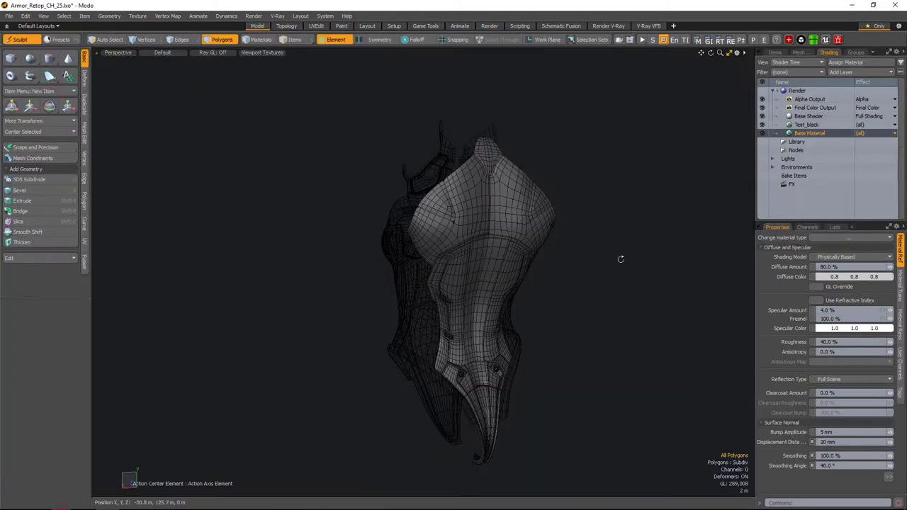
- Return to the Topology layout, show only Mesh (2) with the GR body, and save the scene as Armor_Retop_CH_26.lxo
{"action": "left_click_drag", "start_coordinate": [620, 258], "coordinate": [655, 250], "text": "alt"}
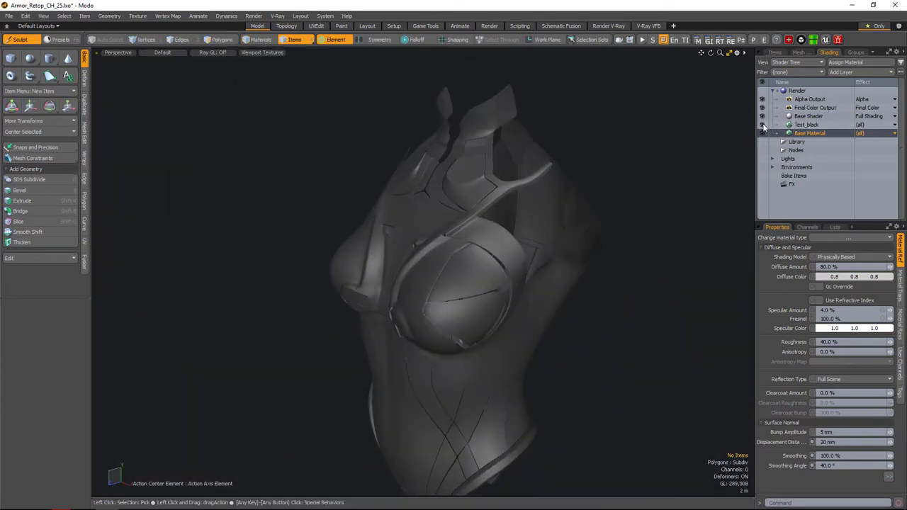
{"action": "left_click", "coordinate": [775, 52]}
{"action": "left_click", "coordinate": [456, 199]}
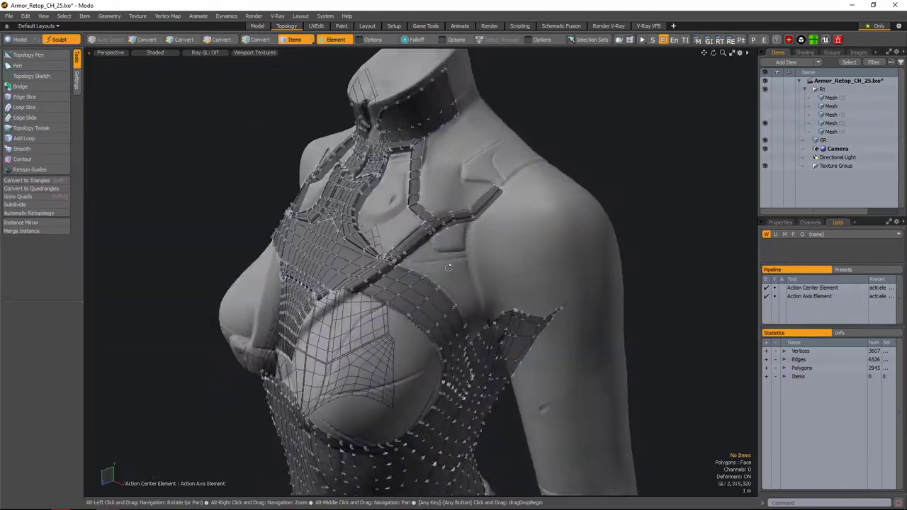
{"action": "left_click_drag", "start_coordinate": [447, 267], "coordinate": [629, 200], "text": "alt"}
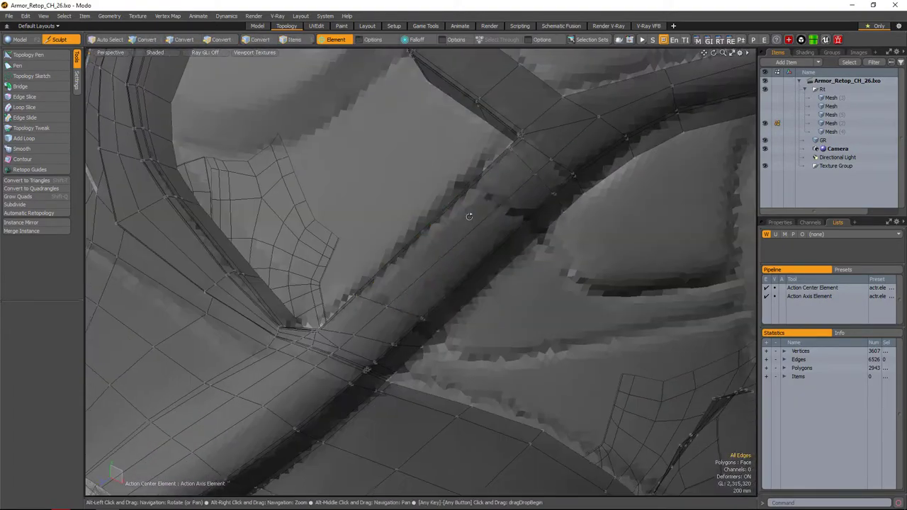
- Add a loop slice near the diagonal strap and build a strip of quads with the Topology Pen below the rounded inset panel
{"action": "key", "text": "alt+c"}
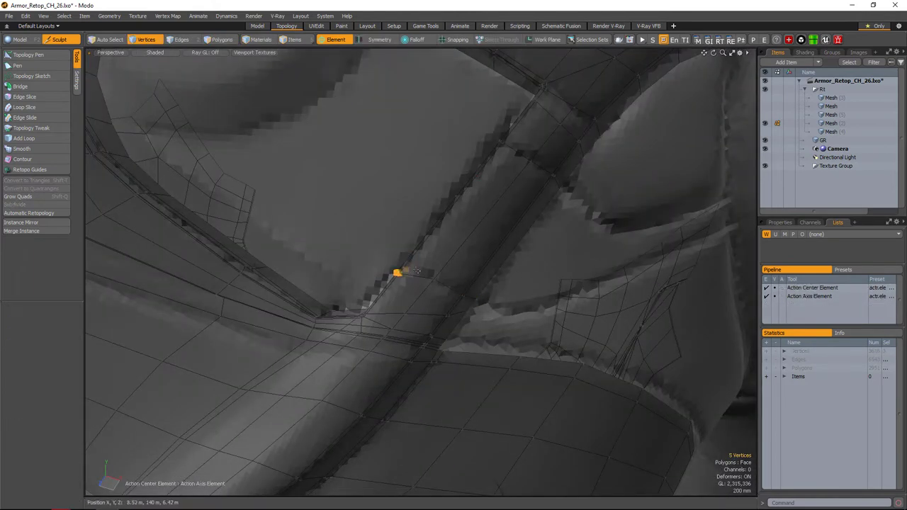
{"action": "key", "text": "w"}
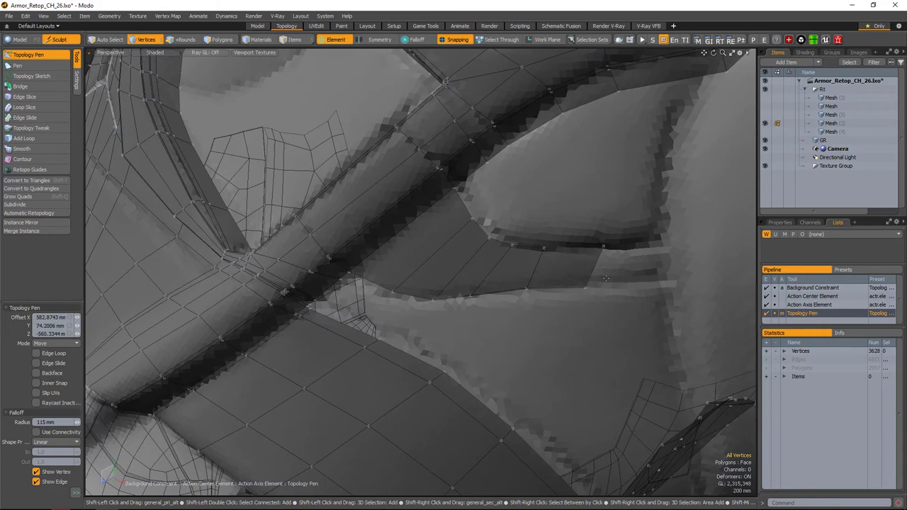
{"action": "left_click_drag", "start_coordinate": [606, 278], "coordinate": [530, 275], "text": "alt"}
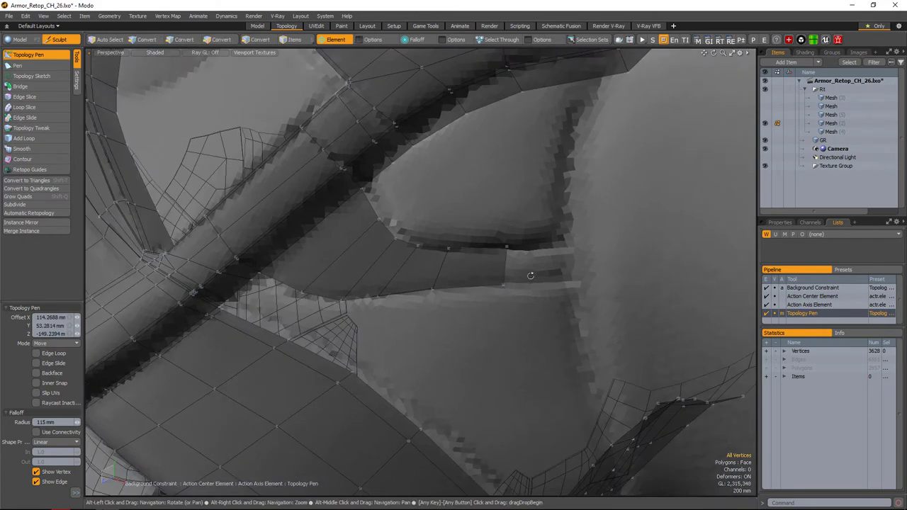
{"action": "left_click_drag", "start_coordinate": [562, 243], "coordinate": [532, 293], "text": "alt"}
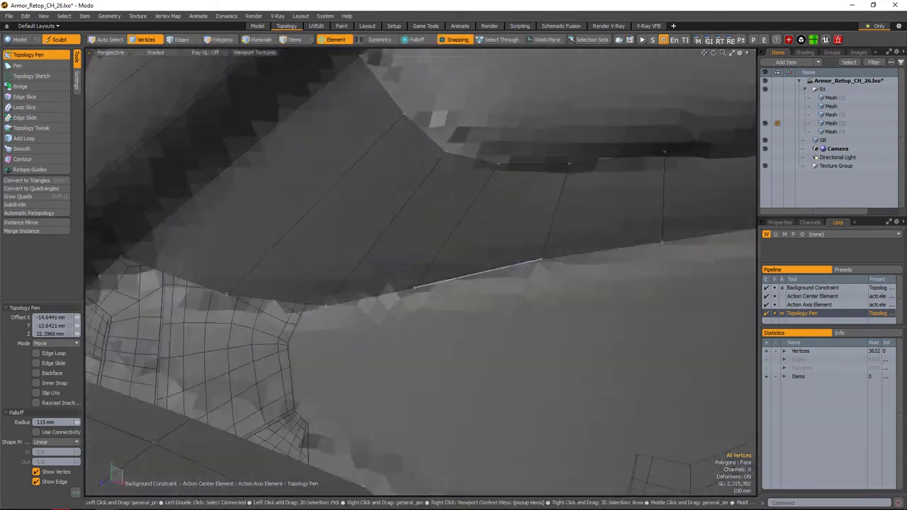
- Move and slide individual vertices along the strip's lower edge so it follows the sculpted seam up to the diagonal strap
{"action": "key", "text": "space"}
{"action": "key", "text": "1"}
{"action": "key", "text": "w"}
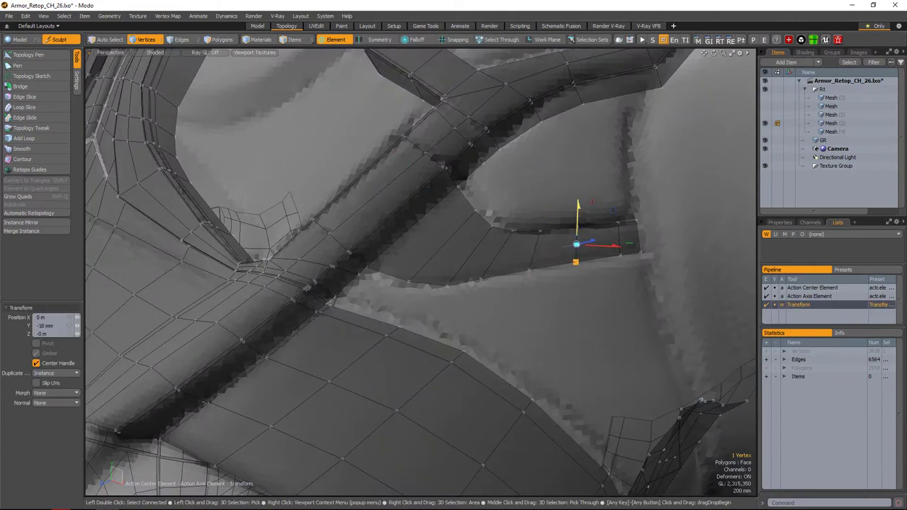
{"action": "left_click_drag", "start_coordinate": [539, 269], "coordinate": [442, 242], "text": "alt"}
{"action": "key", "text": "space"}
{"action": "key", "text": "1"}
{"action": "key", "text": "alt+s"}
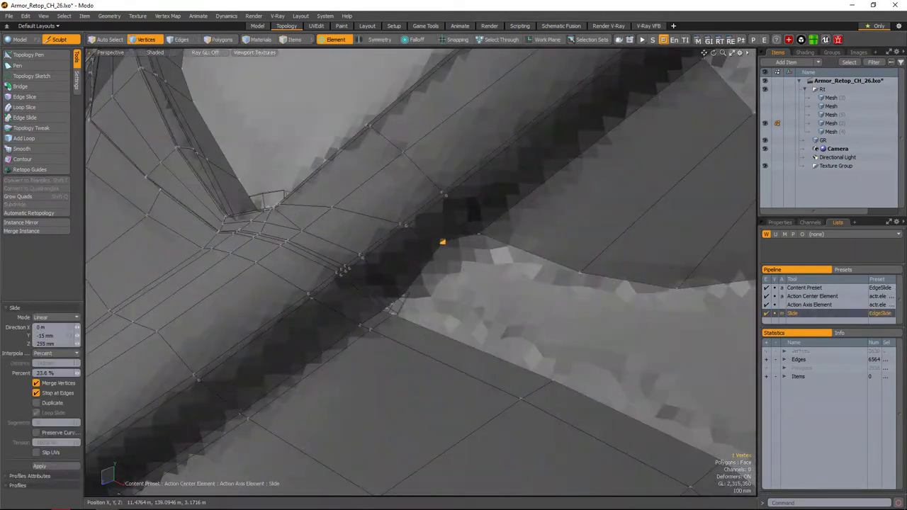
{"action": "scroll", "coordinate": [469, 277], "scroll_direction": "down", "scroll_amount": 6}
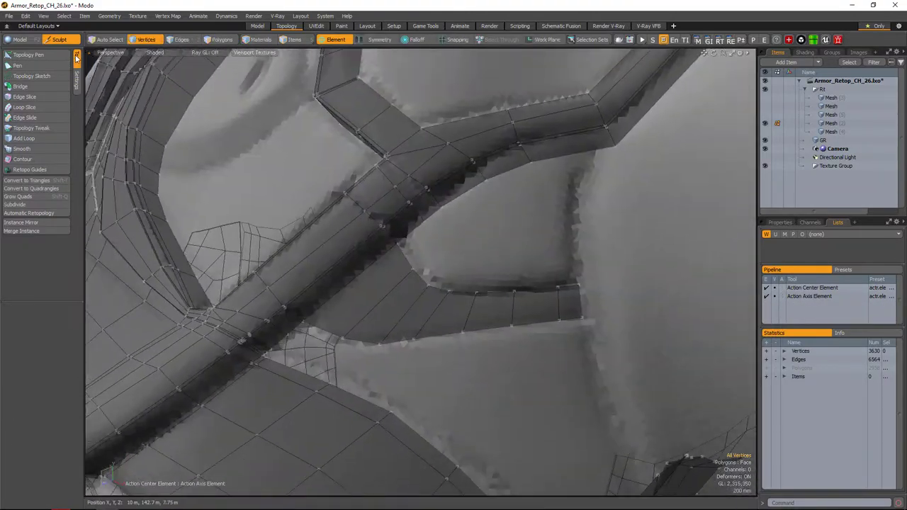
- Extend a second row of quads along the inset panel's lower rim and around its inner corner toward the strap
{"action": "left_click", "coordinate": [65, 54]}
{"action": "scroll", "coordinate": [574, 321], "scroll_direction": "up", "scroll_amount": 3}
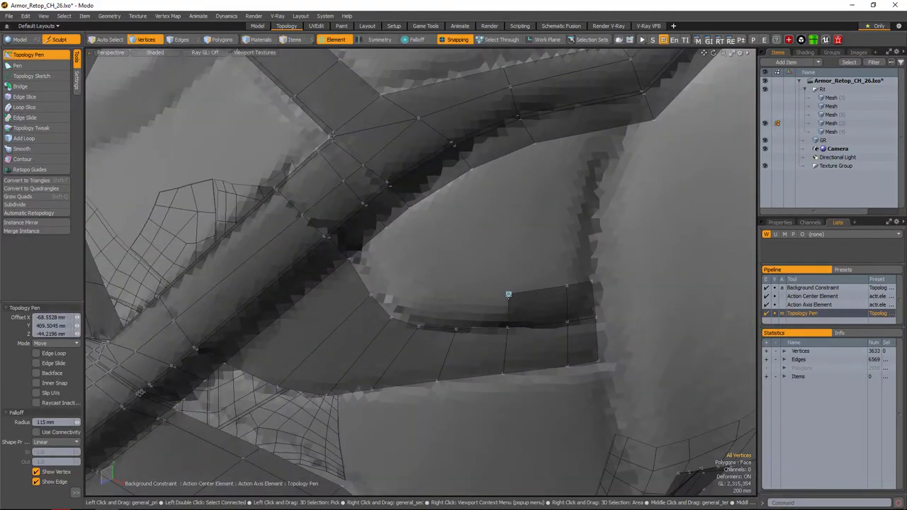
{"action": "left_click_drag", "start_coordinate": [508, 294], "coordinate": [553, 291], "text": "alt+shift"}
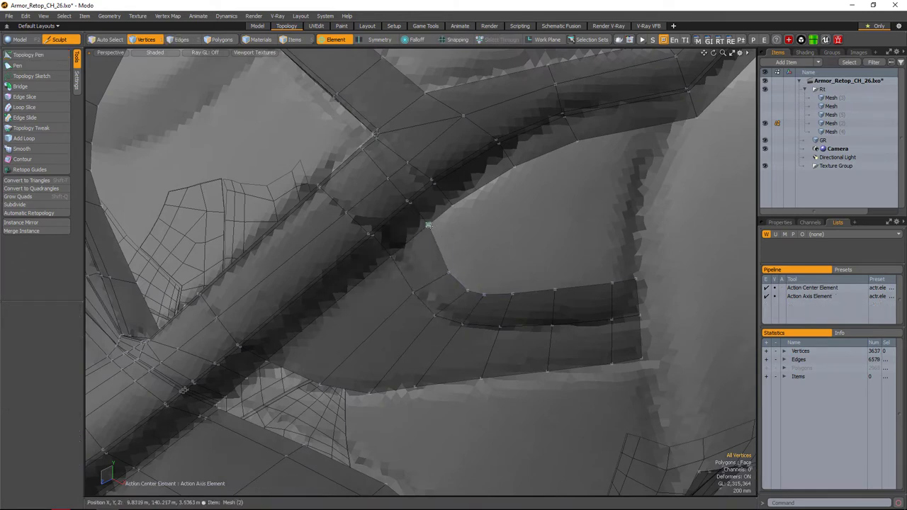
{"action": "left_click_drag", "start_coordinate": [428, 225], "coordinate": [455, 263], "text": "alt"}
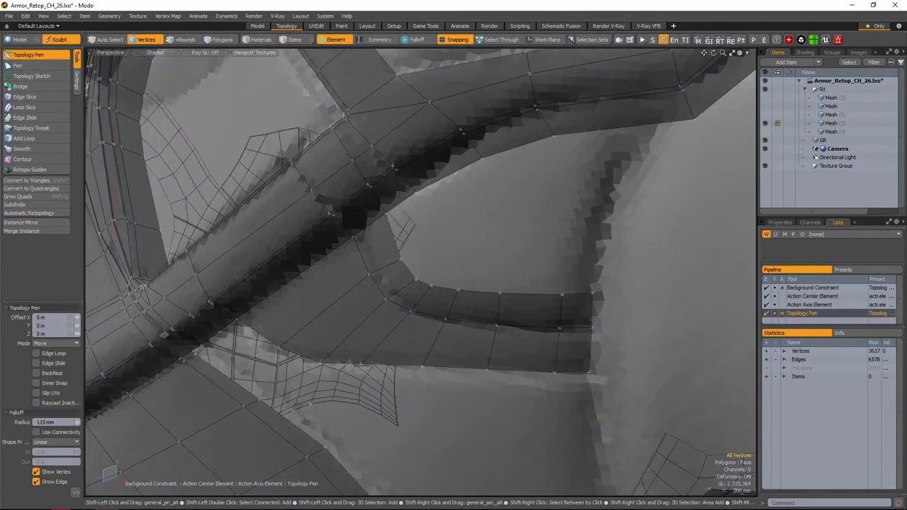
- Extend a column of quads up the inset panel's outer rim and add edge loops across the strap above it
{"action": "left_click_drag", "start_coordinate": [544, 337], "coordinate": [549, 294], "text": "shift"}
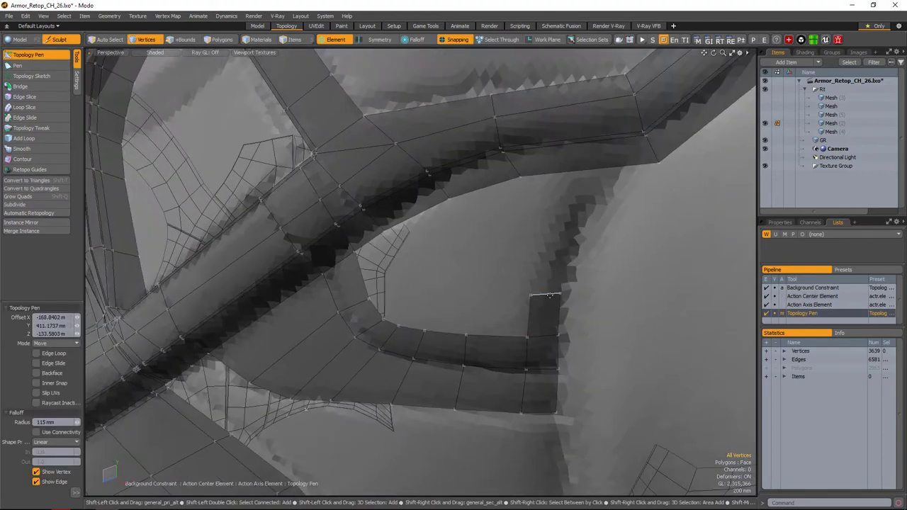
{"action": "left_click_drag", "start_coordinate": [624, 208], "coordinate": [505, 263], "text": "alt"}
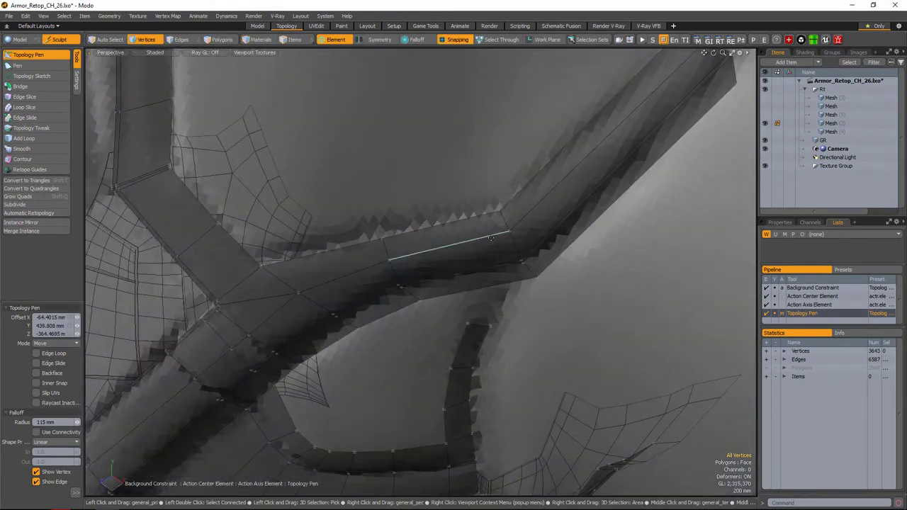
{"action": "left_click", "coordinate": [492, 265]}
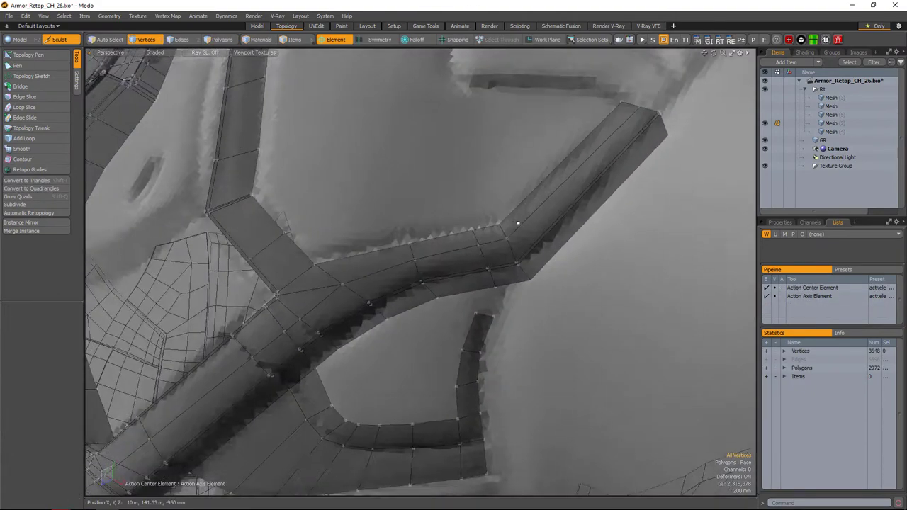
{"action": "left_click", "coordinate": [581, 170]}
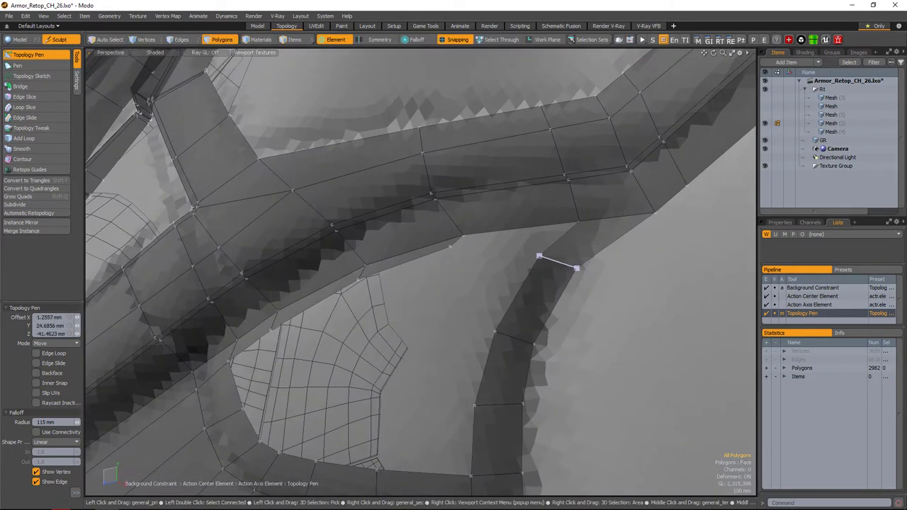
- Join the outer rim to the strap and fill the inset panel's interior with quads using the Topology Pen
{"action": "left_click_drag", "start_coordinate": [559, 329], "coordinate": [436, 301], "text": "alt"}
{"action": "left_click", "coordinate": [452, 292], "text": "shift"}
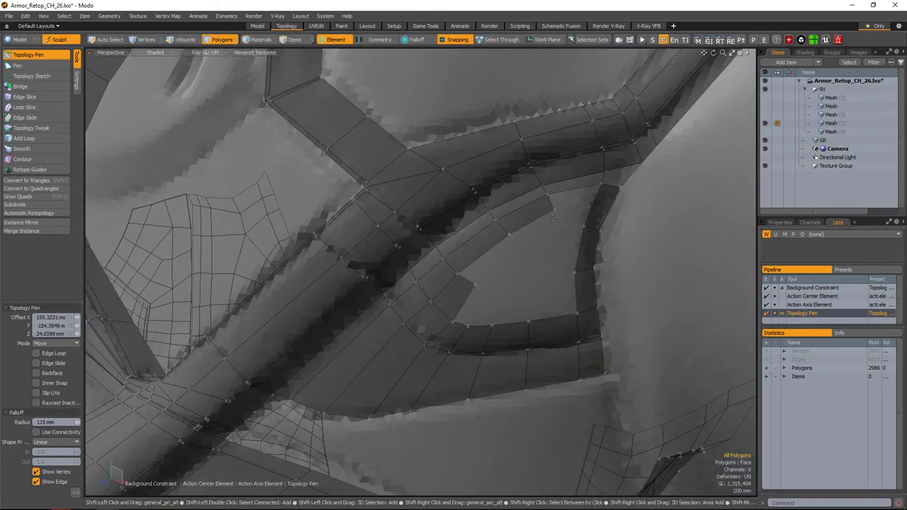
{"action": "left_click_drag", "start_coordinate": [563, 247], "coordinate": [461, 265], "text": "alt"}
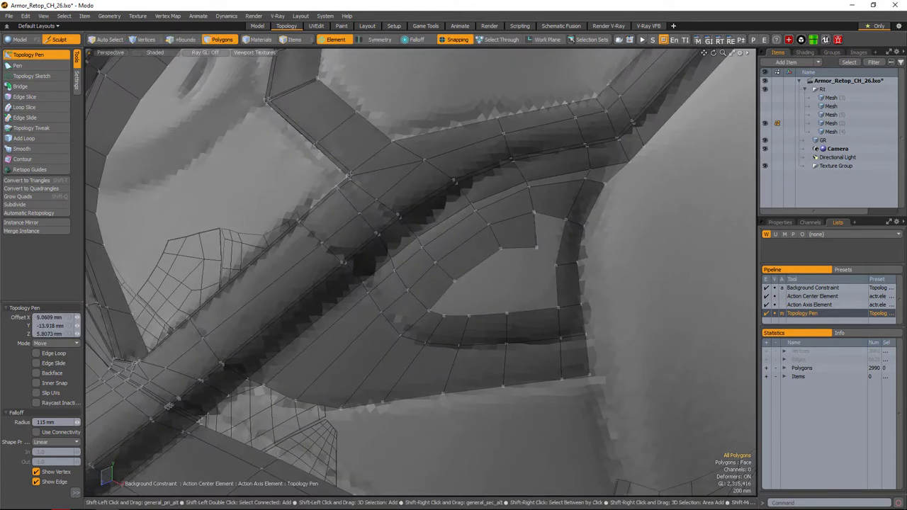
{"action": "left_click", "coordinate": [536, 246], "text": "shift"}
{"action": "mouse_move", "coordinate": [536, 247]}
{"action": "left_mouse_down", "text": "alt"}
{"action": "mouse_move", "coordinate": [529, 265]}
{"action": "mouse_move", "coordinate": [496, 262]}
{"action": "mouse_move", "coordinate": [524, 241]}
{"action": "left_mouse_up", "text": "alt"}
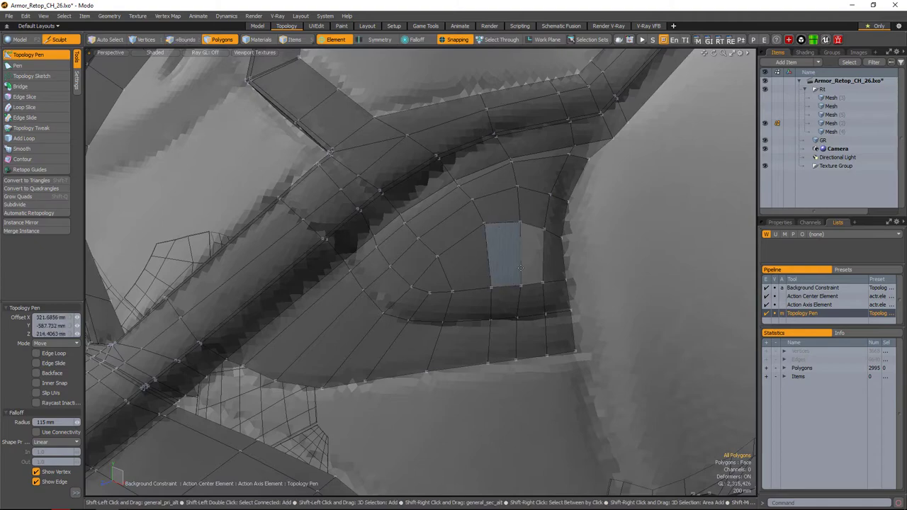
{"action": "left_click_drag", "start_coordinate": [497, 247], "coordinate": [529, 261], "text": "alt"}
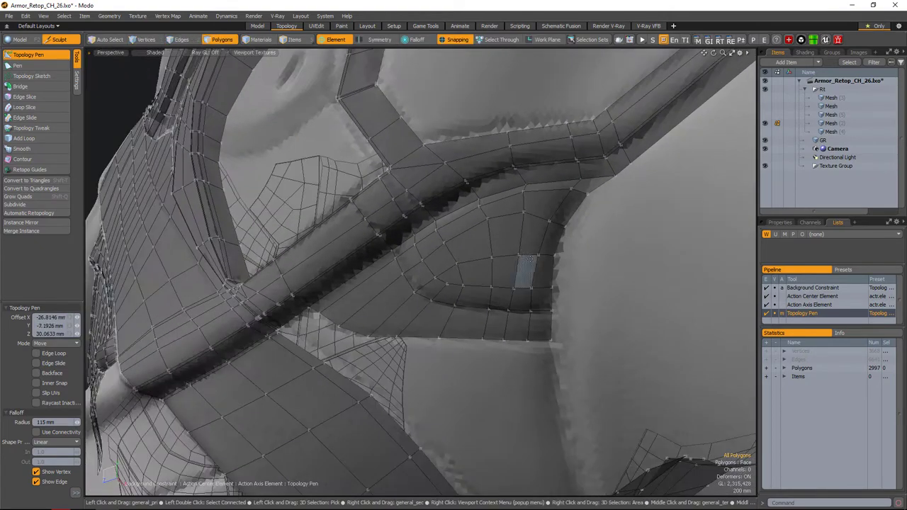
{"action": "scroll", "coordinate": [514, 272], "scroll_direction": "down", "scroll_amount": 5}
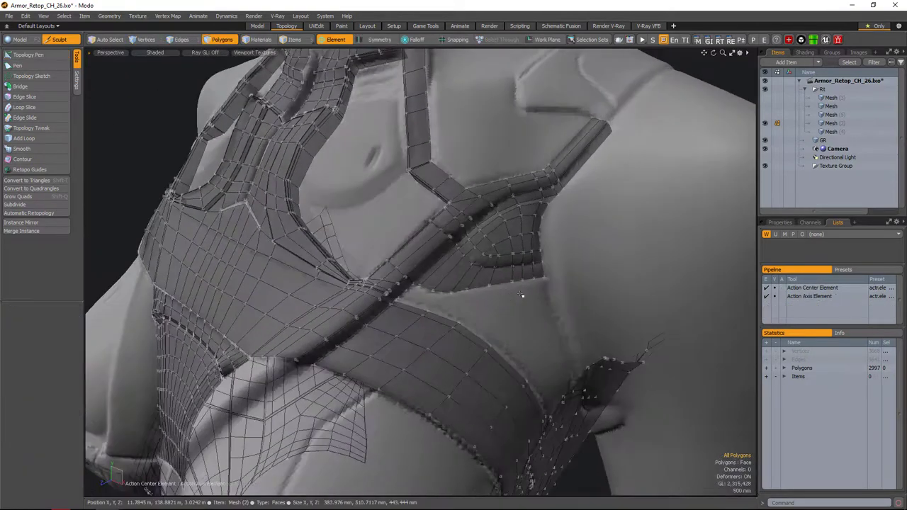
- Start a patch of quads with the Topology Pen beside the wide band's outer edge, close to the armpit
{"action": "left_click_drag", "start_coordinate": [522, 298], "coordinate": [539, 305], "text": "alt"}
{"action": "scroll", "coordinate": [559, 319], "scroll_direction": "up", "scroll_amount": 5}
{"action": "left_click", "coordinate": [41, 56]}
{"action": "left_click", "coordinate": [41, 56]}
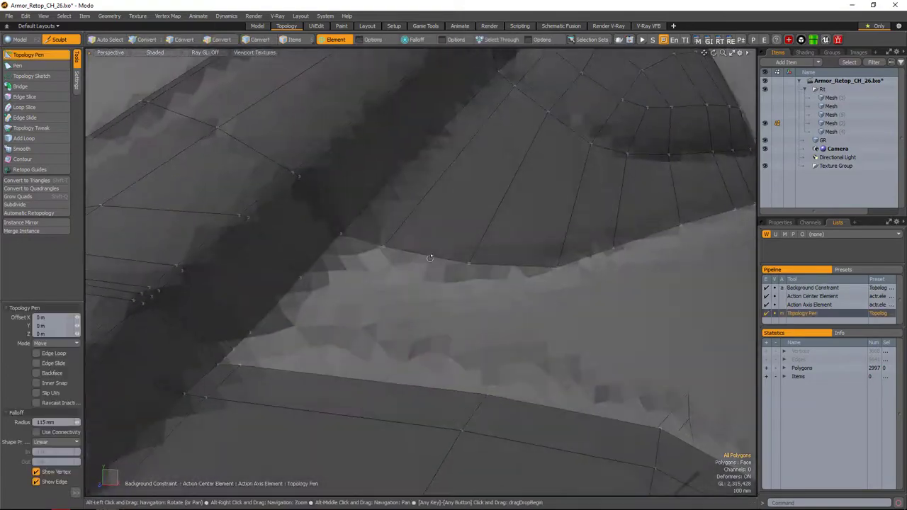
{"action": "left_click_drag", "start_coordinate": [496, 234], "coordinate": [518, 210], "text": "alt"}
{"action": "scroll", "coordinate": [518, 209], "scroll_direction": "down", "scroll_amount": 5}
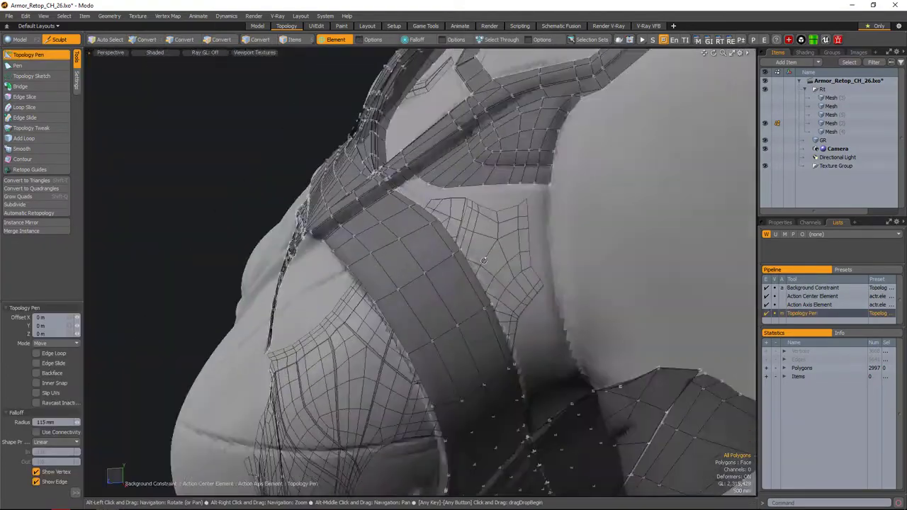
{"action": "scroll", "coordinate": [567, 227], "scroll_direction": "up", "scroll_amount": 5}
{"action": "left_click_drag", "start_coordinate": [623, 234], "coordinate": [578, 263], "text": "alt"}
{"action": "scroll", "coordinate": [611, 158], "scroll_direction": "up", "scroll_amount": 3}
{"action": "scroll", "coordinate": [641, 199], "scroll_direction": "down", "scroll_amount": 2}
{"action": "scroll", "coordinate": [579, 297], "scroll_direction": "up", "scroll_amount": 3}
{"action": "left_click_drag", "start_coordinate": [526, 283], "coordinate": [468, 286], "text": "alt"}
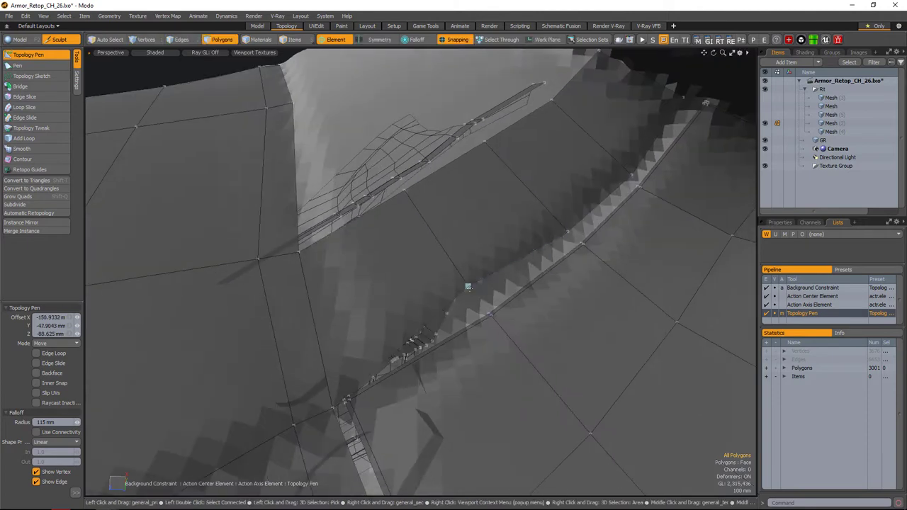
- Extend the armpit patch with further quads from the wide band's border to the side seam of the body
{"action": "left_click", "coordinate": [564, 227]}
{"action": "scroll", "coordinate": [563, 227], "scroll_direction": "down", "scroll_amount": 2}
{"action": "left_click_drag", "start_coordinate": [563, 227], "coordinate": [506, 253], "text": "alt"}
{"action": "left_click_drag", "start_coordinate": [541, 229], "coordinate": [517, 252], "text": "alt"}
{"action": "left_click", "coordinate": [502, 231]}
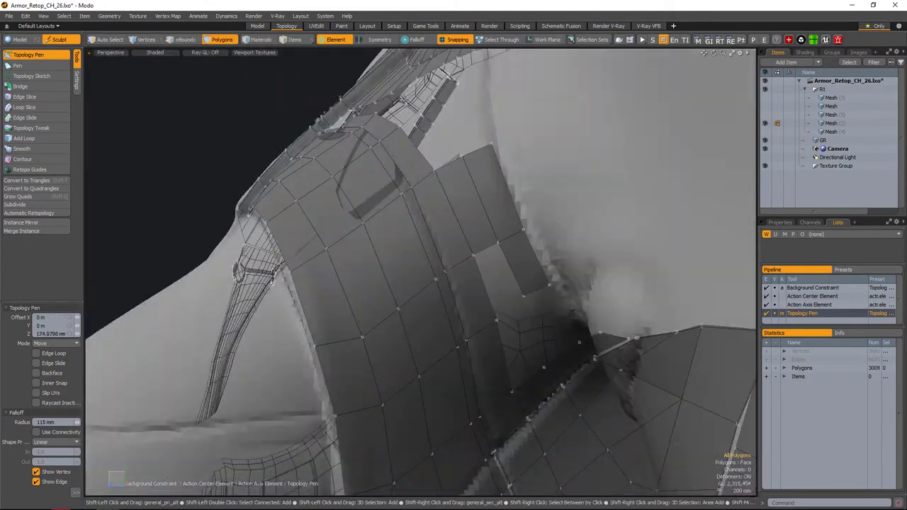
{"action": "left_click_drag", "start_coordinate": [544, 368], "coordinate": [391, 212], "text": "alt"}
{"action": "key", "text": "space"}
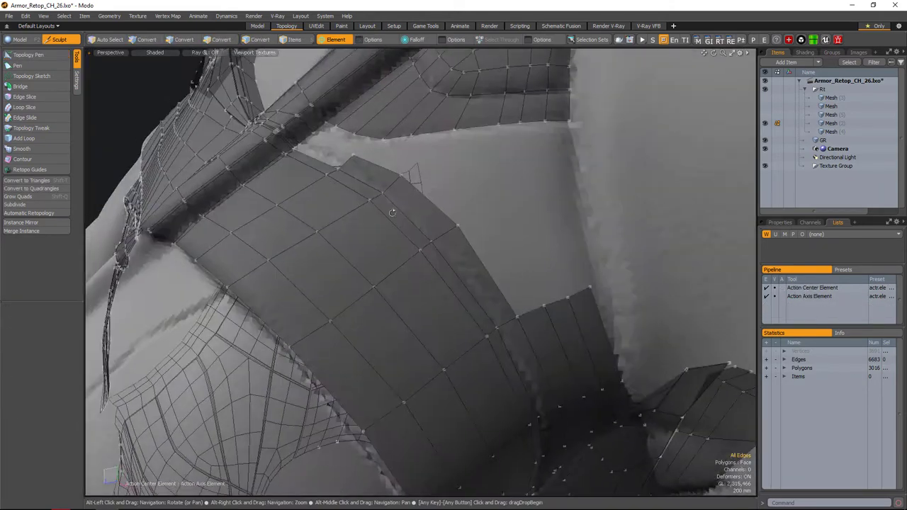
- Extend the patch's edges upward along the band and the side seam and fill the area toward the inset panel with quads
{"action": "left_click_drag", "start_coordinate": [383, 166], "coordinate": [524, 259], "text": "alt"}
{"action": "key", "text": "space"}
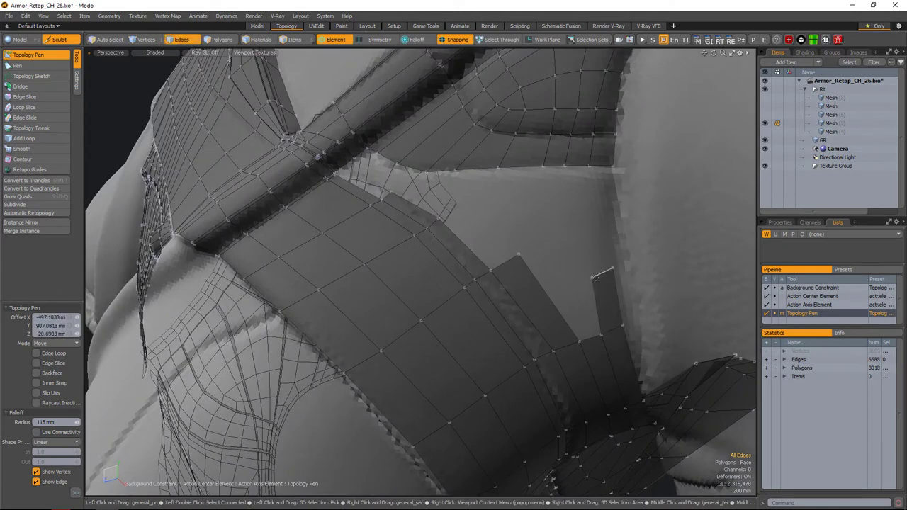
{"action": "left_click_drag", "start_coordinate": [600, 246], "coordinate": [515, 310], "text": "alt"}
{"action": "left_click_drag", "start_coordinate": [483, 250], "coordinate": [550, 275], "text": "alt"}
{"action": "key", "text": "q"}
{"action": "mouse_move", "coordinate": [525, 246]}
{"action": "left_mouse_down", "text": "alt"}
{"action": "mouse_move", "coordinate": [495, 265]}
{"action": "mouse_move", "coordinate": [435, 259]}
{"action": "mouse_move", "coordinate": [638, 397]}
{"action": "mouse_move", "coordinate": [548, 345]}
{"action": "mouse_move", "coordinate": [533, 284]}
{"action": "mouse_move", "coordinate": [546, 260]}
{"action": "mouse_move", "coordinate": [596, 246]}
{"action": "mouse_move", "coordinate": [523, 248]}
{"action": "left_mouse_up", "text": "alt"}
{"action": "key", "text": "3"}
{"action": "scroll", "coordinate": [596, 246], "scroll_direction": "up", "scroll_amount": 5}
{"action": "key", "text": "q"}
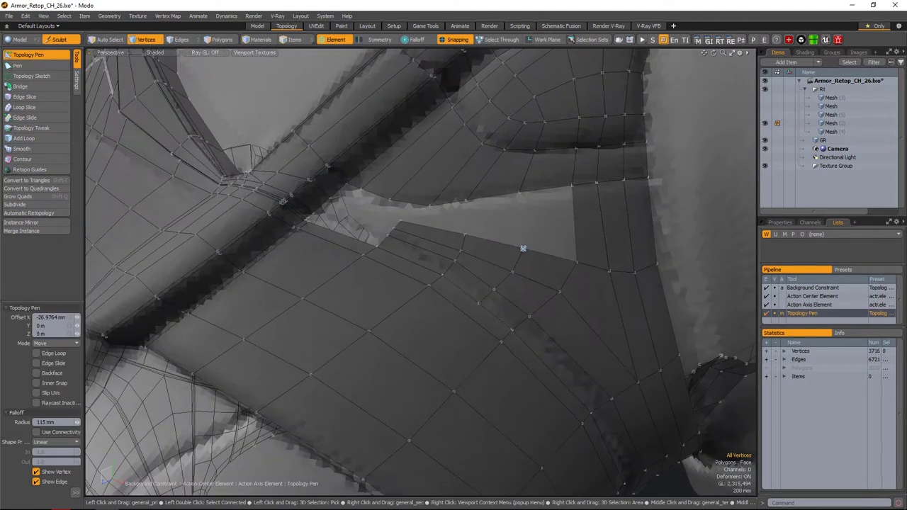
- Connect the patch to the strip below the inset panel with quads, narrowing the opening beside the diagonal strap
{"action": "left_click", "coordinate": [512, 286]}
{"action": "left_click_drag", "start_coordinate": [512, 286], "coordinate": [184, 120], "text": "alt"}
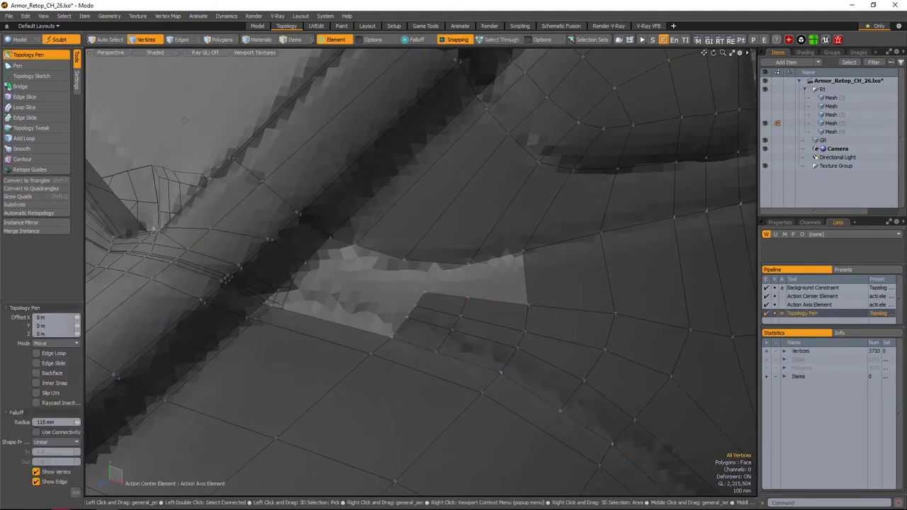
{"action": "key", "text": "space"}
{"action": "left_click_drag", "start_coordinate": [432, 275], "coordinate": [484, 275], "text": "alt"}
{"action": "left_click", "coordinate": [32, 56]}
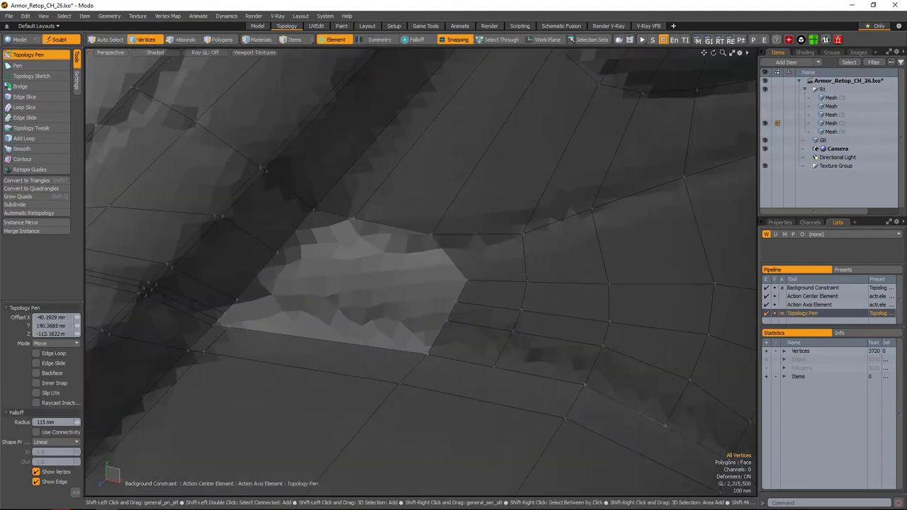
{"action": "left_click_drag", "start_coordinate": [434, 280], "coordinate": [482, 300], "text": "alt"}
{"action": "left_click", "coordinate": [474, 270]}
{"action": "key", "text": "space"}
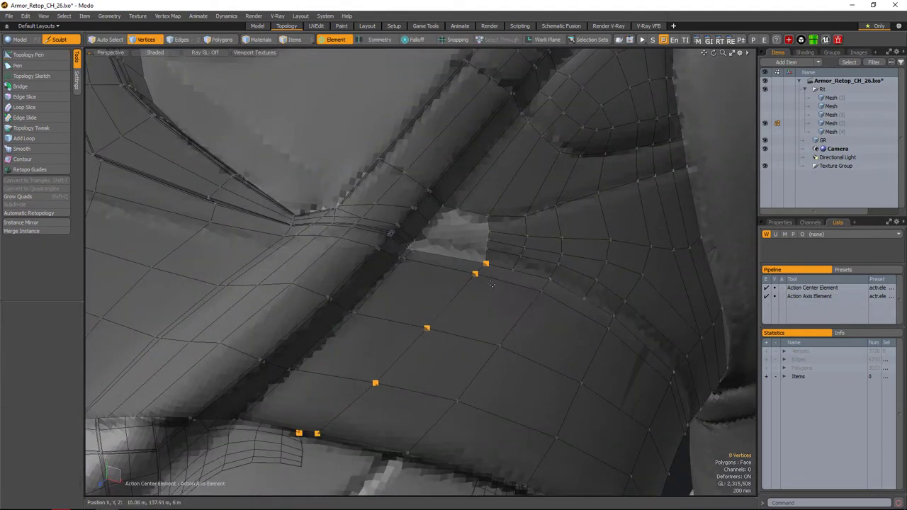
- Shift the three vertices at the patch's narrow end and adjust an interior vertex with the subdivision smoothing shown
{"action": "scroll", "coordinate": [501, 265], "scroll_direction": "up", "scroll_amount": 5}
{"action": "left_click", "coordinate": [526, 249]}
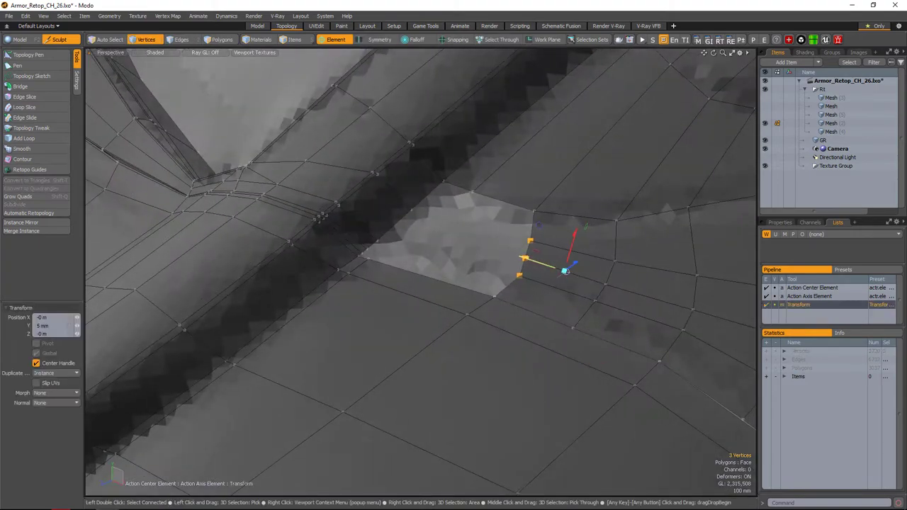
{"action": "key", "text": "space"}
{"action": "scroll", "coordinate": [571, 264], "scroll_direction": "down", "scroll_amount": 5}
{"action": "left_click_drag", "start_coordinate": [571, 263], "coordinate": [512, 249], "text": "alt"}
{"action": "scroll", "coordinate": [539, 266], "scroll_direction": "up", "scroll_amount": 3}
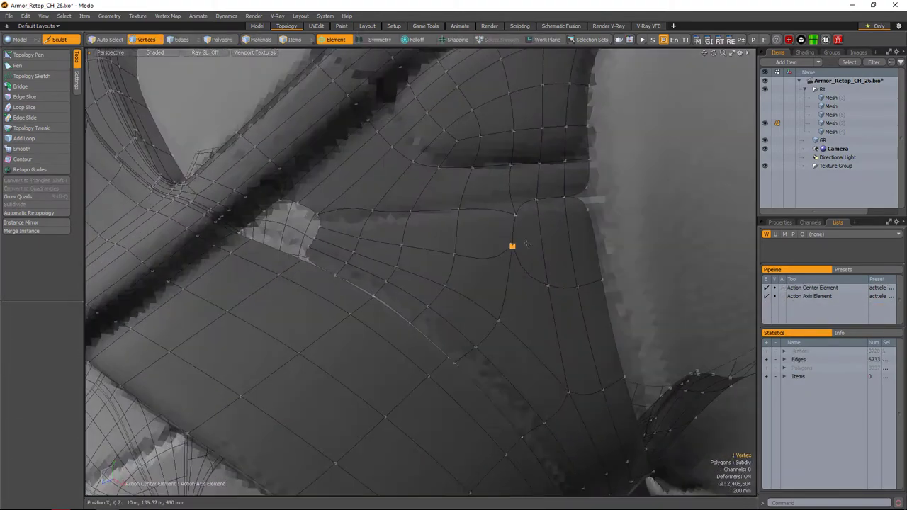
- Select the polygons of the patch between the inset panel and the wide band and isolate them for Topology Pen editing
{"action": "scroll", "coordinate": [514, 265], "scroll_direction": "down", "scroll_amount": 4}
{"action": "key", "text": "1"}
{"action": "key", "text": "3"}
{"action": "scroll", "coordinate": [516, 265], "scroll_direction": "up", "scroll_amount": 4}
{"action": "left_click_drag", "start_coordinate": [440, 238], "coordinate": [552, 262]}
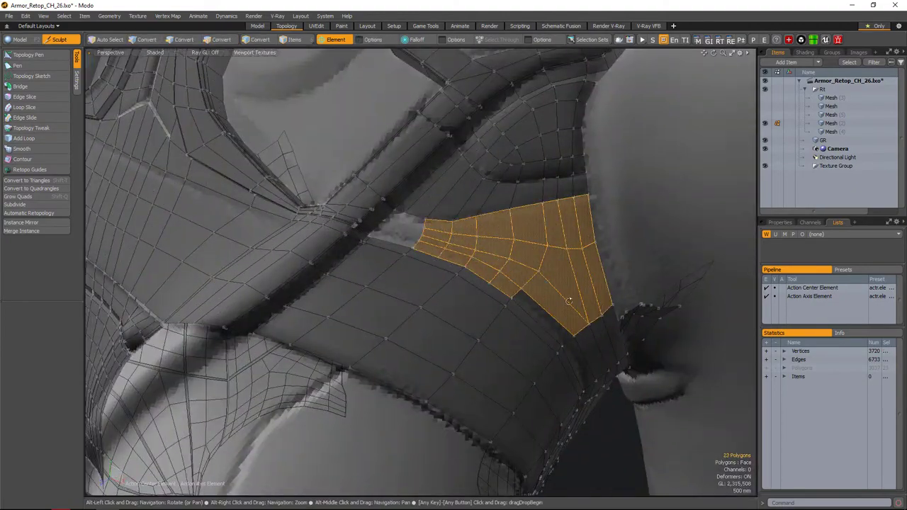
{"action": "left_click_drag", "start_coordinate": [569, 301], "coordinate": [545, 271], "text": "alt"}
{"action": "left_click_drag", "start_coordinate": [544, 313], "coordinate": [472, 296], "text": "alt"}
{"action": "scroll", "coordinate": [553, 301], "scroll_direction": "up", "scroll_amount": 5}
{"action": "key", "text": "1"}
{"action": "key", "text": "shift+p"}
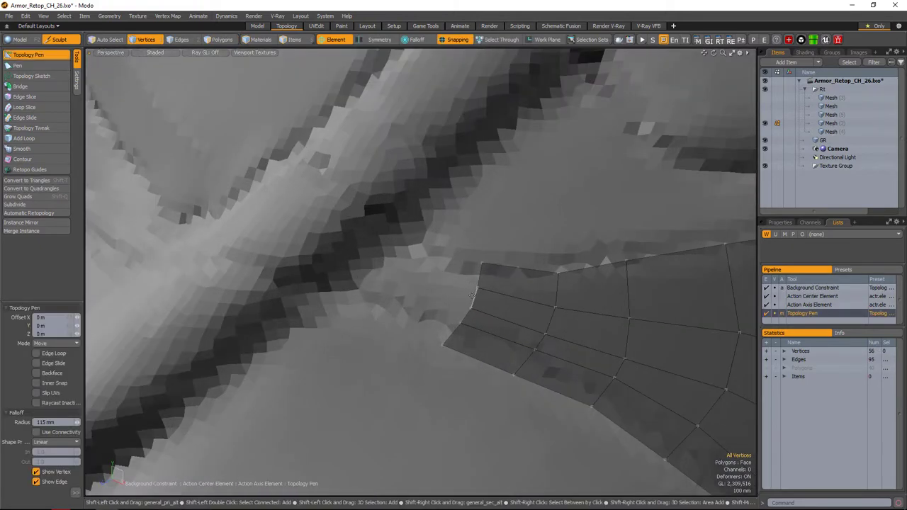
- Extend the patch's narrow end with a column of quads reaching the edge of the diagonal strap's groove
{"action": "left_click_drag", "start_coordinate": [366, 273], "coordinate": [379, 281], "text": "alt+shift"}
{"action": "scroll", "coordinate": [404, 234], "scroll_direction": "up", "scroll_amount": 3}
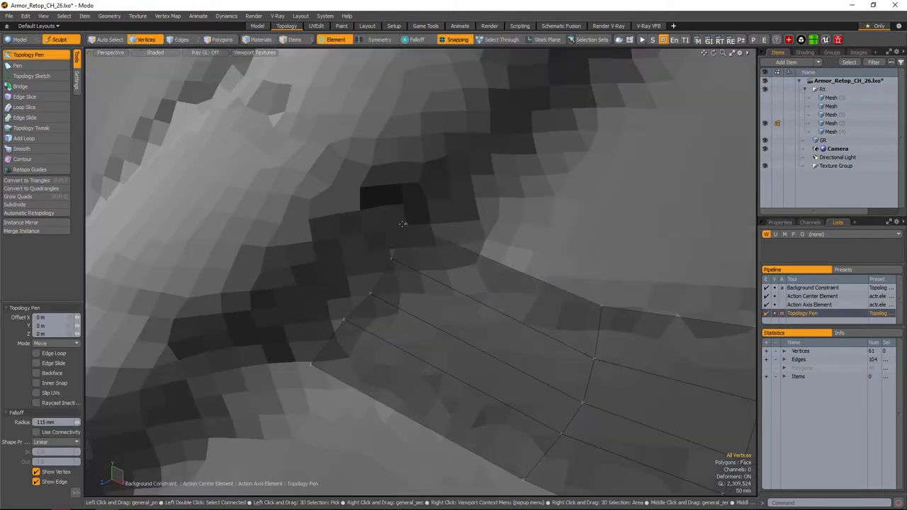
{"action": "left_click_drag", "start_coordinate": [347, 330], "coordinate": [434, 268], "text": "alt"}
- Move the vertices at the patch's narrow end into line along the diagonal strap's groove
{"action": "left_click", "coordinate": [435, 268]}
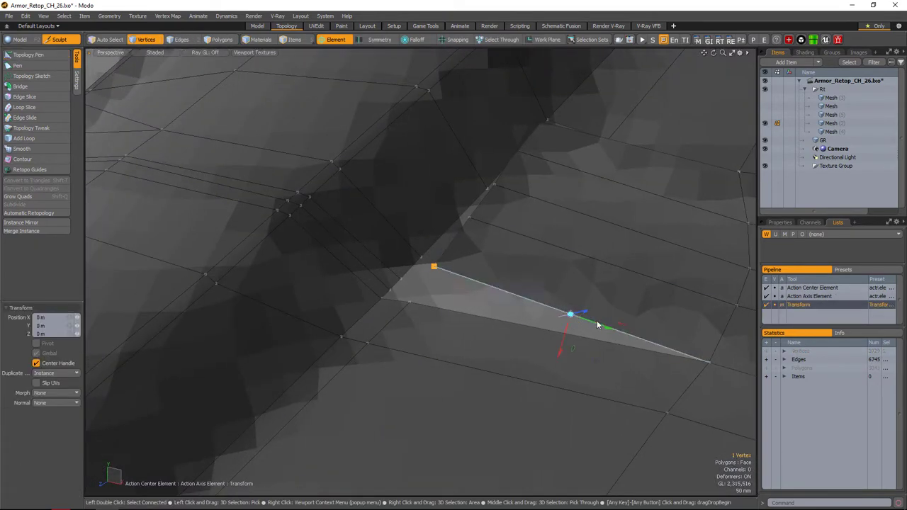
{"action": "left_click_drag", "start_coordinate": [597, 325], "coordinate": [461, 274]}
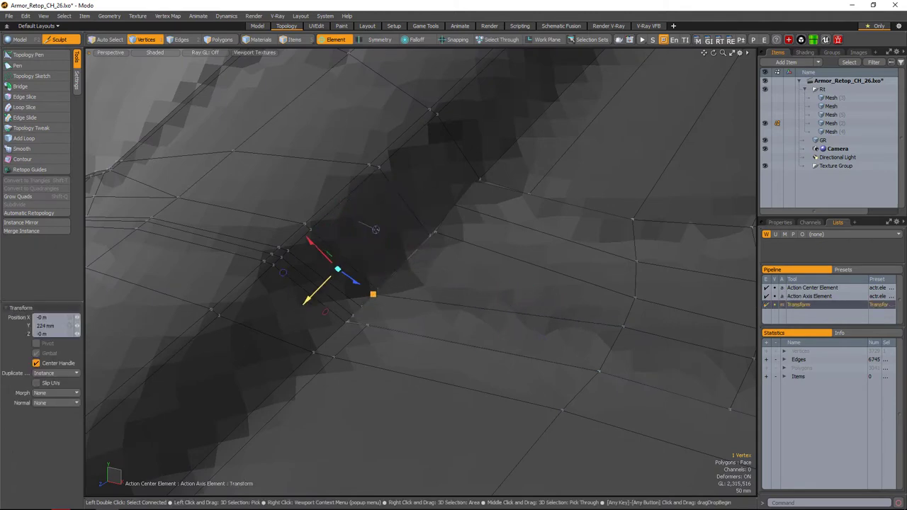
{"action": "left_click_drag", "start_coordinate": [375, 229], "coordinate": [425, 283], "text": "alt"}
{"action": "key", "text": "space"}
{"action": "left_click_drag", "start_coordinate": [496, 284], "coordinate": [354, 248], "text": "alt"}
{"action": "key", "text": "w"}
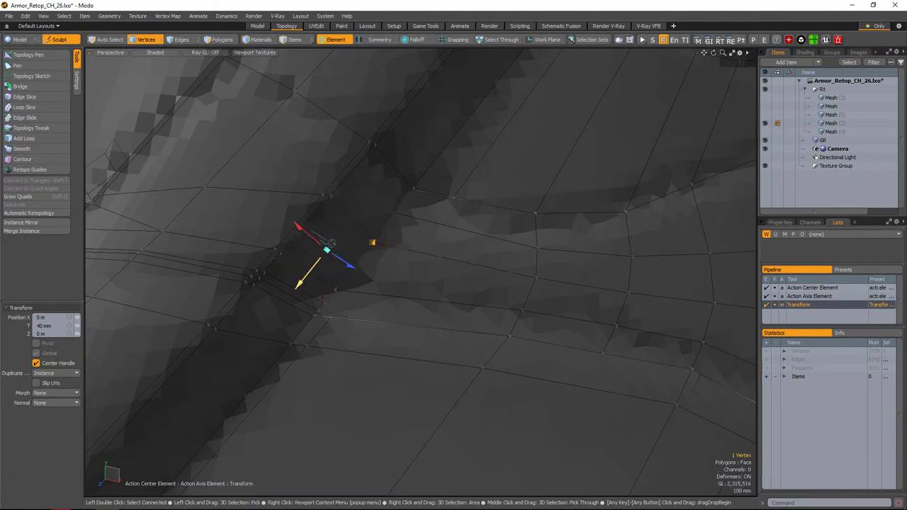
{"action": "key", "text": "space"}
{"action": "key", "text": "w"}
{"action": "key", "text": "space"}
- Adjust the patch's upper corner vertex beside the strap and slide the vertex below it along its edge
{"action": "left_click_drag", "start_coordinate": [376, 212], "coordinate": [446, 273], "text": "alt"}
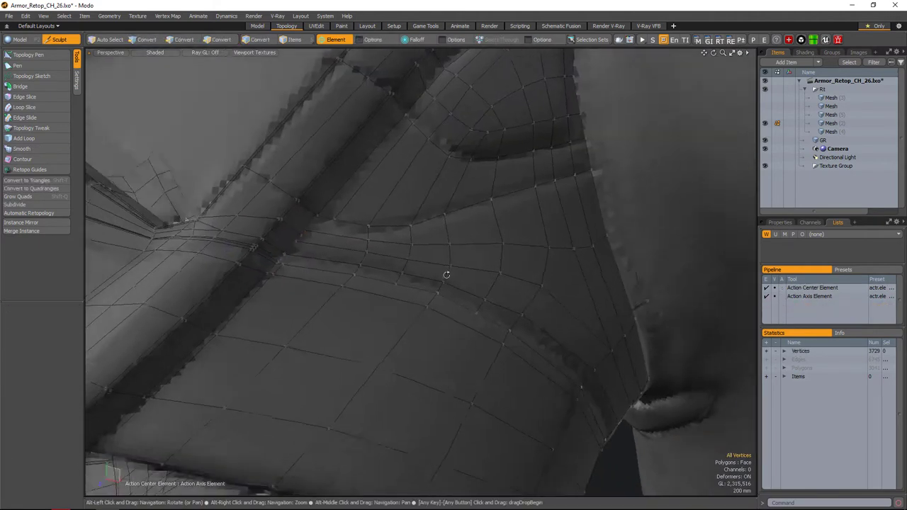
{"action": "scroll", "coordinate": [425, 263], "scroll_direction": "up", "scroll_amount": 3}
{"action": "mouse_move", "coordinate": [399, 242]}
{"action": "left_mouse_down", "text": "alt"}
{"action": "mouse_move", "coordinate": [441, 265]}
{"action": "mouse_move", "coordinate": [413, 245]}
{"action": "left_mouse_up", "text": "alt"}
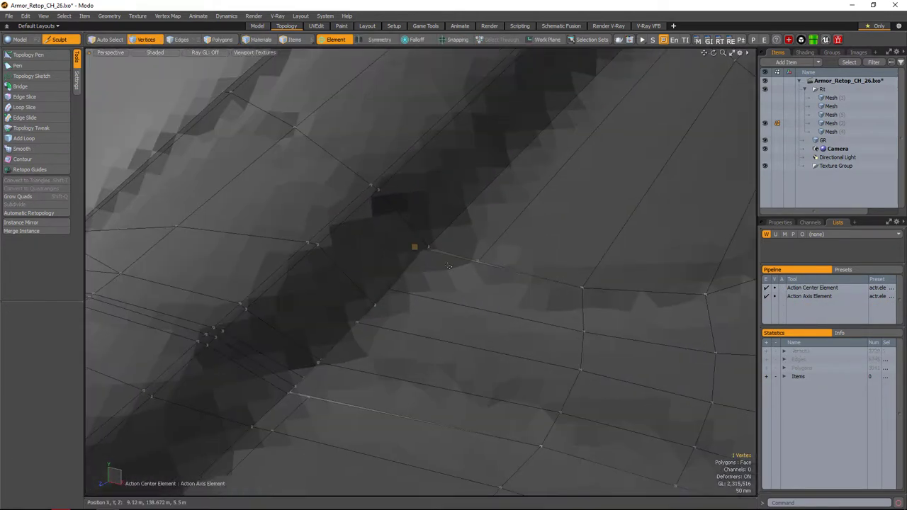
{"action": "left_click", "coordinate": [423, 249]}
{"action": "key", "text": "w"}
{"action": "left_click_drag", "start_coordinate": [349, 277], "coordinate": [472, 298], "text": "alt"}
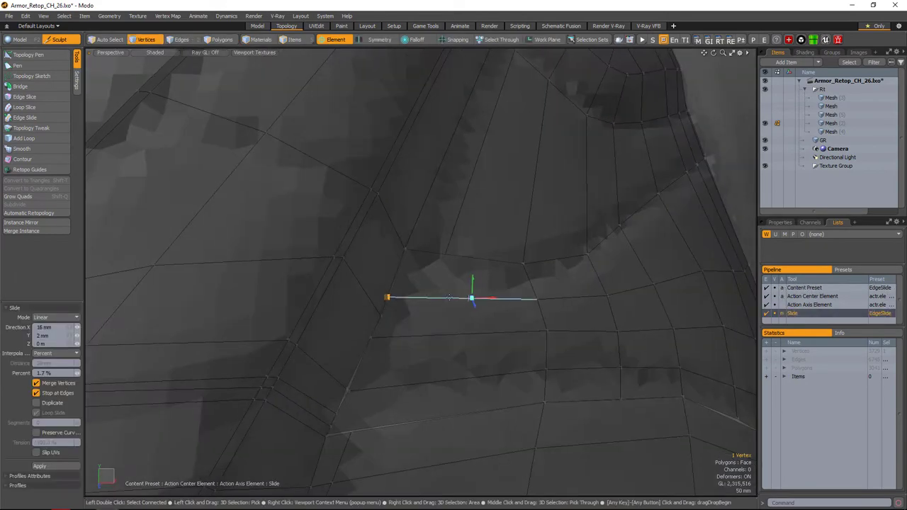
{"action": "left_click_drag", "start_coordinate": [344, 324], "coordinate": [485, 303], "text": "alt"}
{"action": "key", "text": "space"}
{"action": "scroll", "coordinate": [394, 334], "scroll_direction": "up", "scroll_amount": 3}
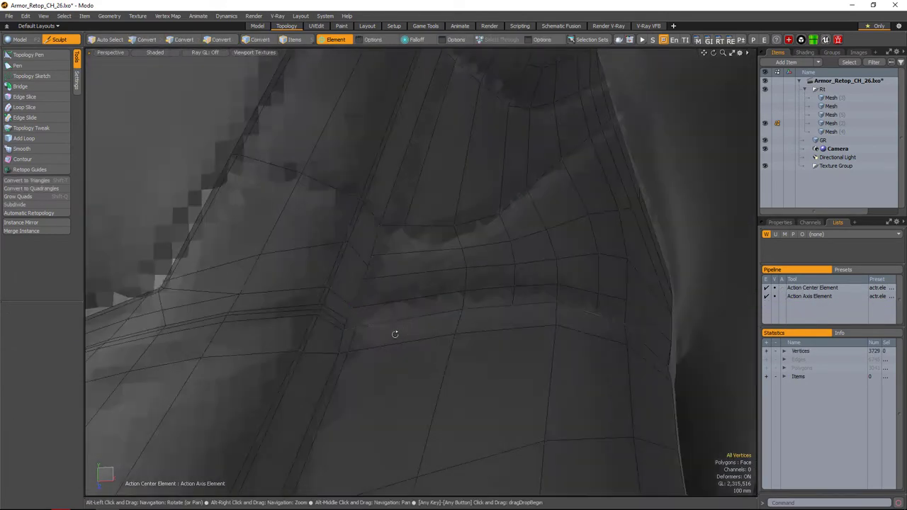
{"action": "left_click_drag", "start_coordinate": [395, 334], "coordinate": [334, 285], "text": "alt"}
{"action": "scroll", "coordinate": [333, 285], "scroll_direction": "down", "scroll_amount": 6}
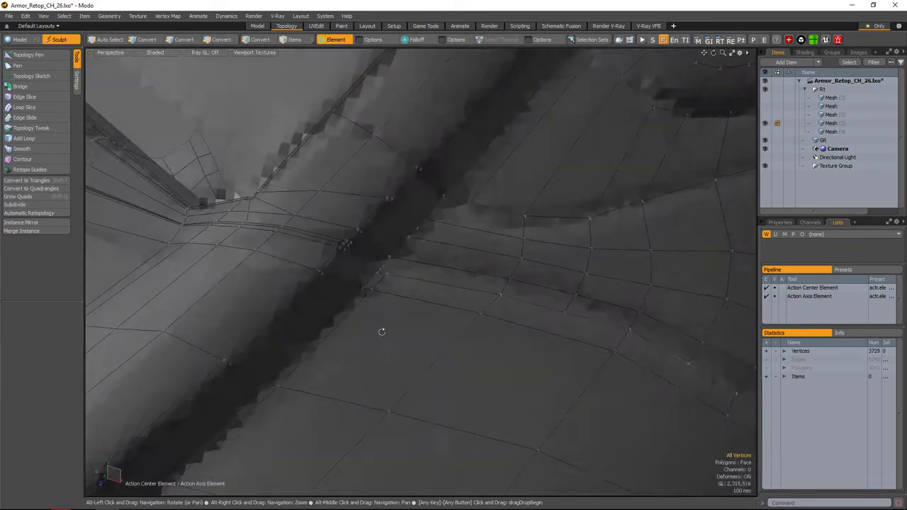
{"action": "scroll", "coordinate": [389, 294], "scroll_direction": "up", "scroll_amount": 5}
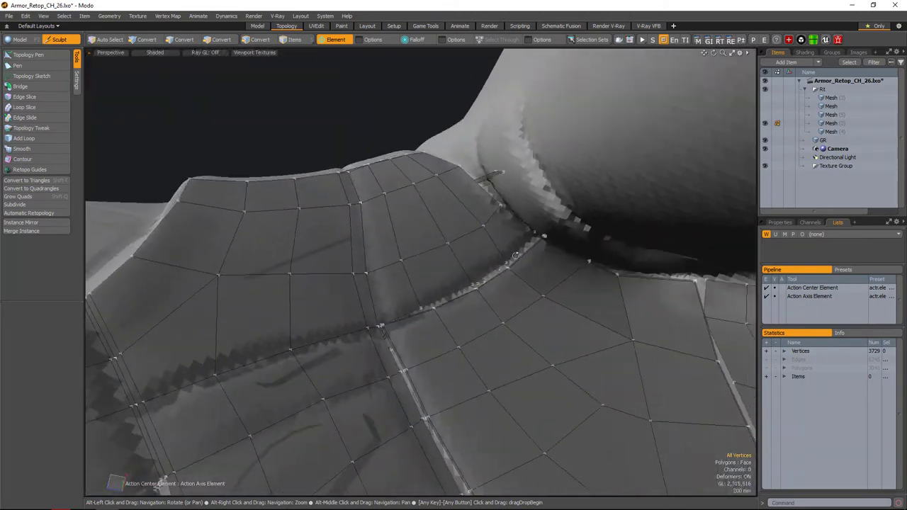
- Move the edges along the open panel seam near the armpit and adjust a vertex beside them
{"action": "key", "text": "2"}
{"action": "left_click", "coordinate": [571, 213]}
{"action": "key", "text": "w"}
{"action": "left_click_drag", "start_coordinate": [509, 175], "coordinate": [511, 182]}
{"action": "left_click_drag", "start_coordinate": [511, 183], "coordinate": [497, 280], "text": "alt"}
{"action": "key", "text": "2"}
{"action": "left_click", "coordinate": [509, 275]}
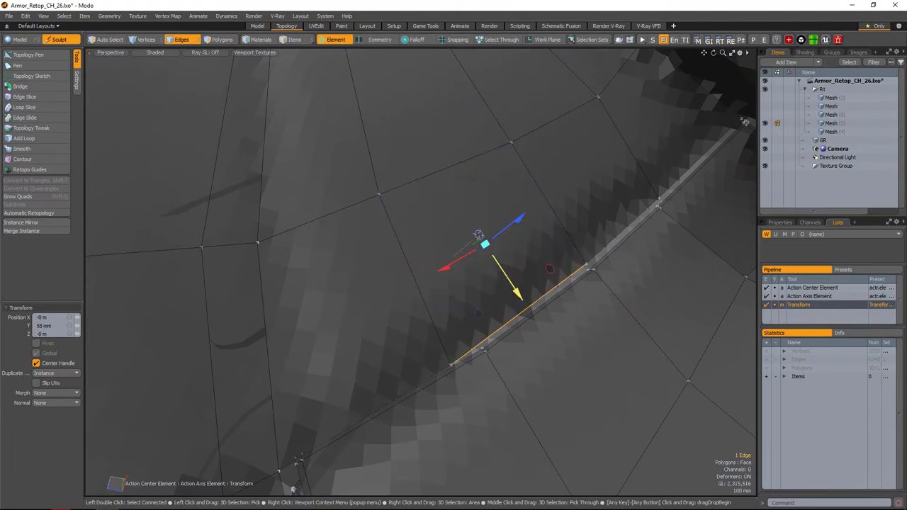
{"action": "left_click_drag", "start_coordinate": [478, 236], "coordinate": [440, 238], "text": "alt"}
{"action": "key", "text": "1"}
{"action": "left_click", "coordinate": [443, 266]}
{"action": "key", "text": "space"}
{"action": "scroll", "coordinate": [461, 234], "scroll_direction": "down", "scroll_amount": 5}
- Add an edge loop across the quads at the patch's narrow end and select the adjacent column of vertices
{"action": "key", "text": "3"}
{"action": "left_click_drag", "start_coordinate": [537, 283], "coordinate": [417, 282], "text": "alt"}
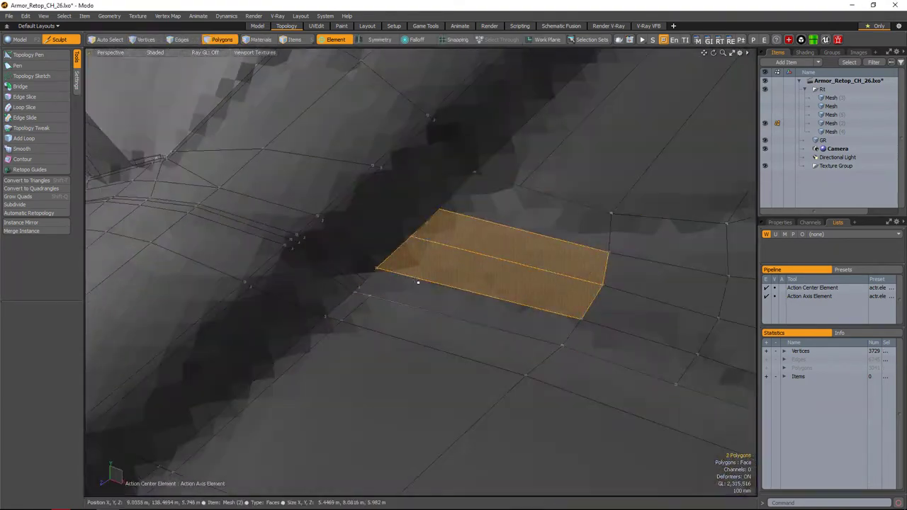
{"action": "left_click_drag", "start_coordinate": [453, 234], "coordinate": [416, 280], "text": "alt"}
{"action": "key", "text": "2"}
{"action": "key", "text": "1"}
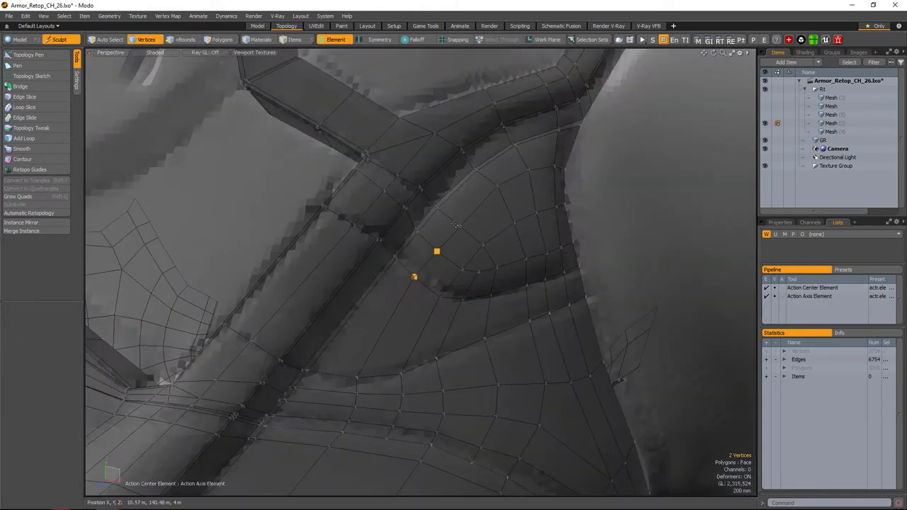
{"action": "left_click_drag", "start_coordinate": [455, 225], "coordinate": [344, 244], "text": "alt"}
{"action": "left_click", "coordinate": [344, 244], "text": "shift"}
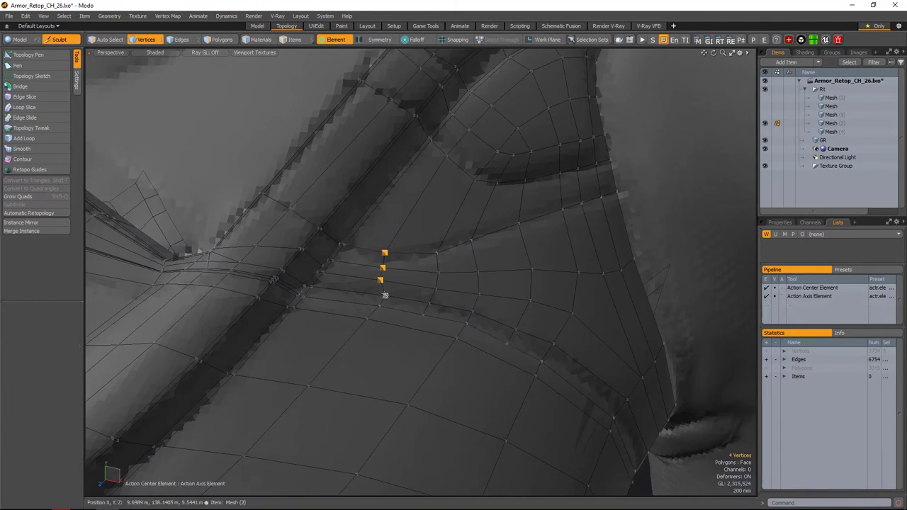
{"action": "key", "text": "shift+s"}
- Select all polygons of the patch with subdivision on and reshape its outline with the Sculpt Move brush
{"action": "left_click_drag", "start_coordinate": [384, 296], "coordinate": [472, 201], "text": "alt"}
{"action": "left_click", "coordinate": [471, 200]}
{"action": "left_click", "coordinate": [471, 249], "text": "shift"}
{"action": "mouse_move", "coordinate": [463, 305]}
{"action": "left_mouse_down", "text": "alt"}
{"action": "mouse_move", "coordinate": [486, 279]}
{"action": "mouse_move", "coordinate": [454, 263]}
{"action": "mouse_move", "coordinate": [479, 230]}
{"action": "mouse_move", "coordinate": [449, 170]}
{"action": "mouse_move", "coordinate": [460, 291]}
{"action": "left_mouse_up", "text": "alt"}
{"action": "left_click", "coordinate": [451, 260], "text": "shift"}
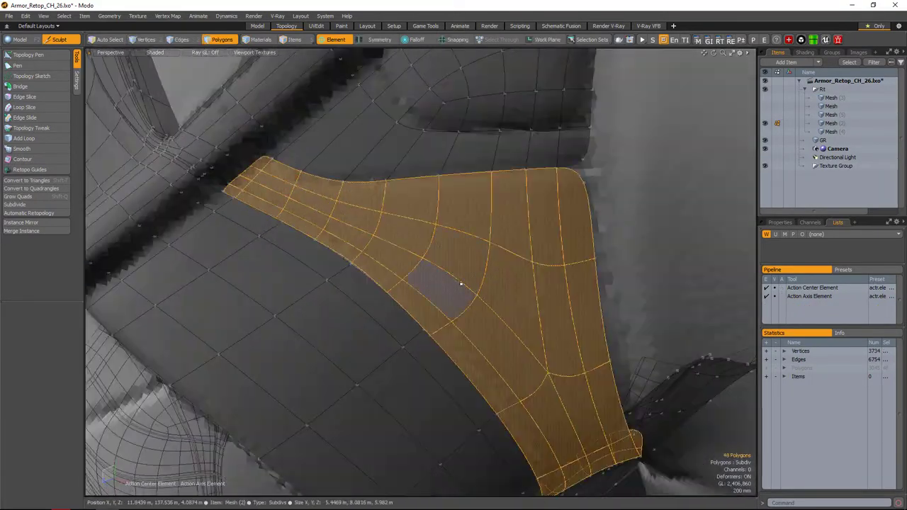
{"action": "mouse_move", "coordinate": [454, 265]}
{"action": "left_mouse_down", "text": "alt"}
{"action": "mouse_move", "coordinate": [461, 269]}
{"action": "mouse_move", "coordinate": [390, 259]}
{"action": "mouse_move", "coordinate": [377, 237]}
{"action": "left_mouse_up", "text": "alt"}
{"action": "scroll", "coordinate": [376, 244], "scroll_direction": "up", "scroll_amount": 3}
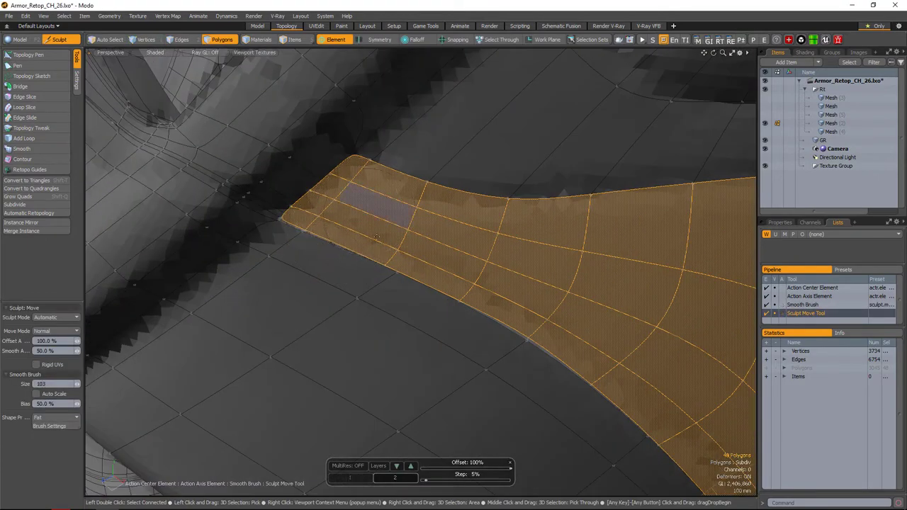
{"action": "left_click_drag", "start_coordinate": [468, 304], "coordinate": [443, 276], "text": "alt"}
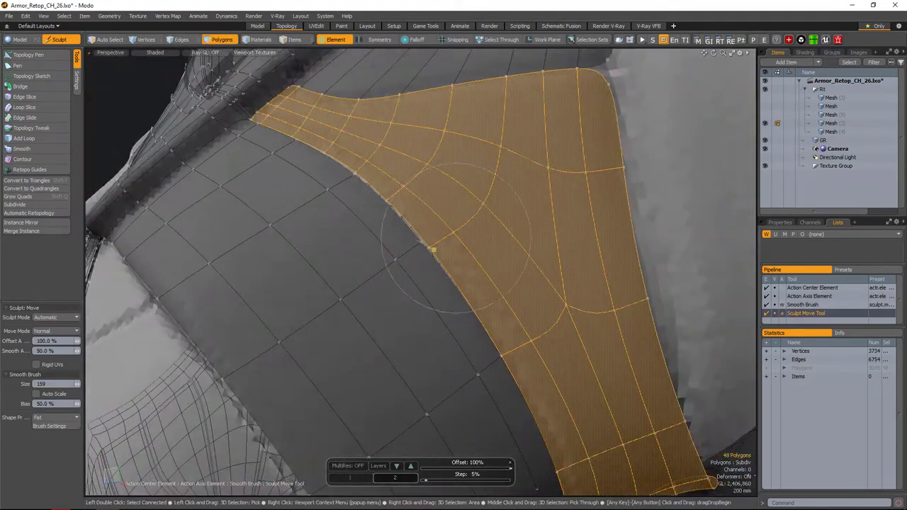
{"action": "left_click_drag", "start_coordinate": [456, 240], "coordinate": [521, 234], "text": "alt"}
{"action": "left_click_drag", "start_coordinate": [450, 244], "coordinate": [466, 275], "text": "alt"}
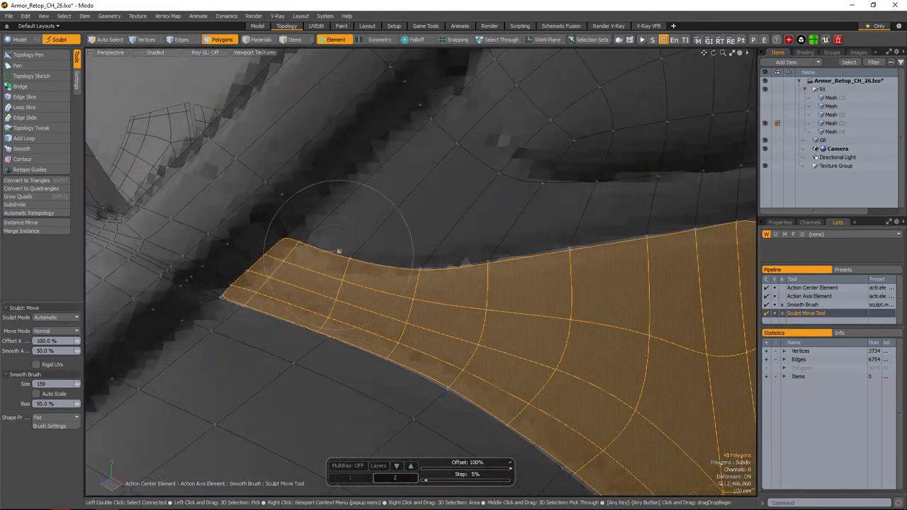
{"action": "left_click_drag", "start_coordinate": [291, 241], "coordinate": [522, 245], "text": "alt"}
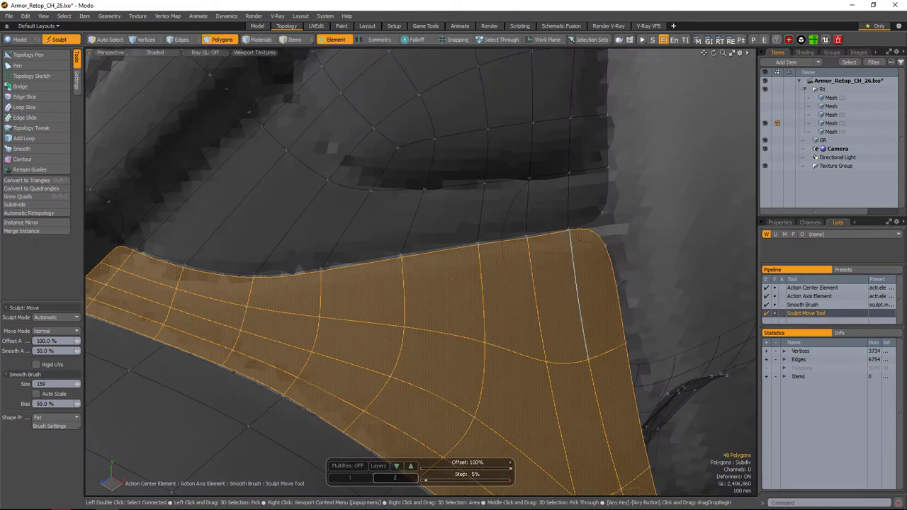
- Select the inset panel's polygons beside the diagonal strap and separate them from the surrounding mesh
{"action": "key", "text": "1"}
{"action": "left_click_drag", "start_coordinate": [508, 284], "coordinate": [466, 247], "text": "alt"}
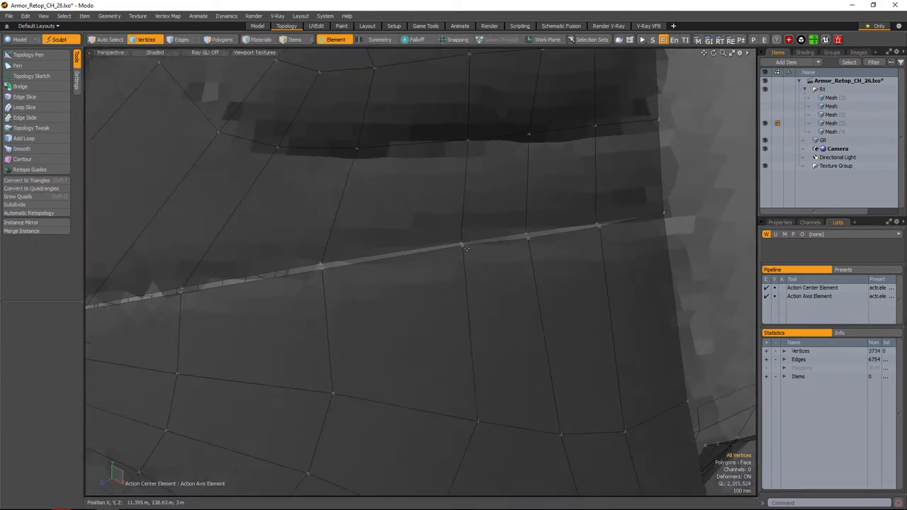
{"action": "left_click_drag", "start_coordinate": [481, 345], "coordinate": [504, 311], "text": "alt"}
{"action": "key", "text": "3"}
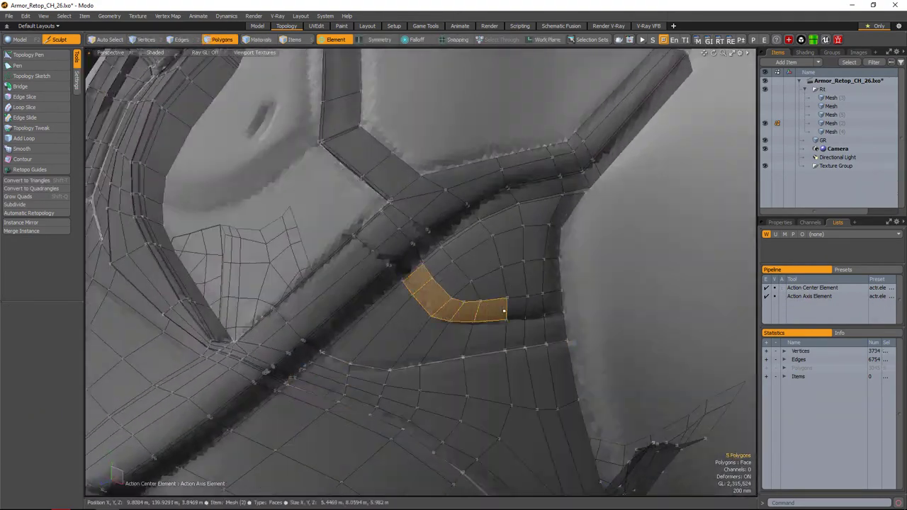
{"action": "right_click_drag", "start_coordinate": [594, 190], "coordinate": [456, 222], "text": "alt"}
{"action": "left_click_drag", "start_coordinate": [456, 222], "coordinate": [461, 257], "text": "alt"}
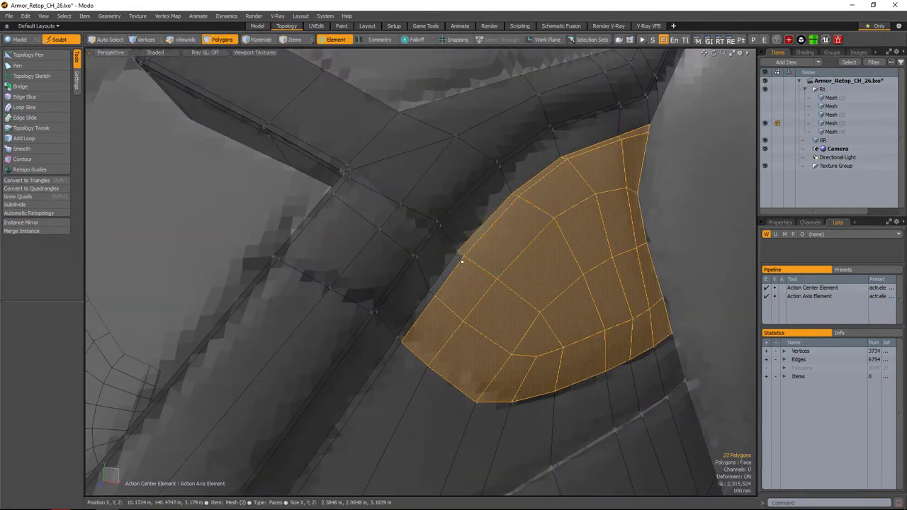
{"action": "right_click_drag", "start_coordinate": [462, 257], "coordinate": [492, 245], "text": "alt"}
{"action": "left_click_drag", "start_coordinate": [492, 246], "coordinate": [606, 236], "text": "alt"}
{"action": "right_click_drag", "start_coordinate": [606, 236], "coordinate": [588, 248], "text": "alt"}
{"action": "left_click_drag", "start_coordinate": [589, 248], "coordinate": [595, 255], "text": "alt"}
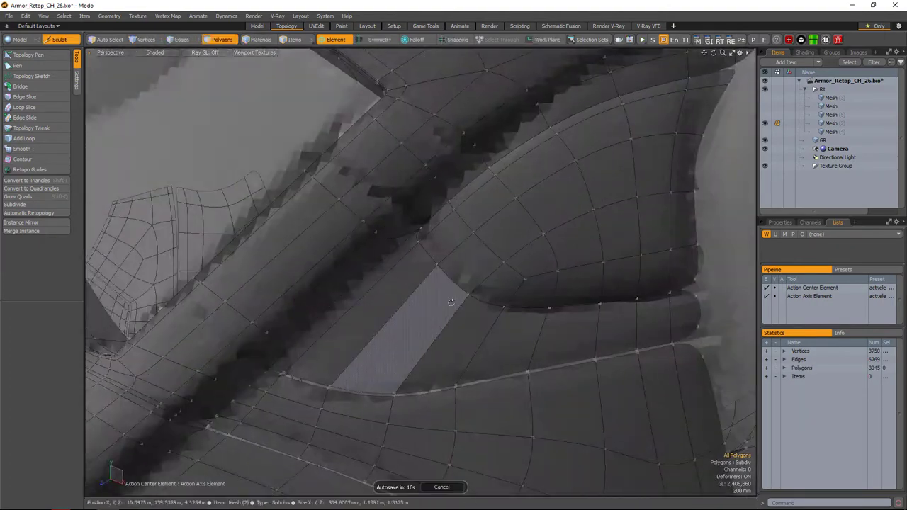
{"action": "right_click_drag", "start_coordinate": [596, 255], "coordinate": [604, 260], "text": "alt"}
- Select an edge on the patch's lower seam along the wide band and move it toward the band
{"action": "key", "text": "1"}
{"action": "left_click_drag", "start_coordinate": [603, 259], "coordinate": [649, 268], "text": "alt"}
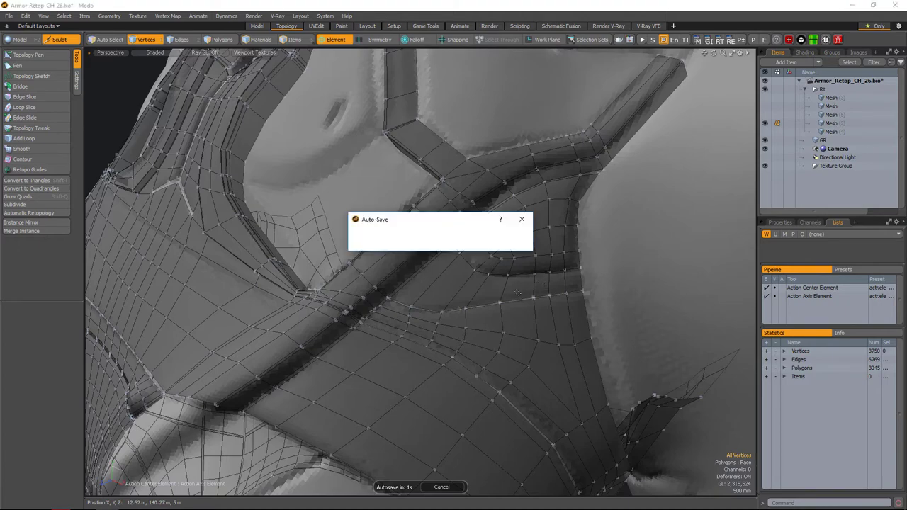
{"action": "right_click_drag", "start_coordinate": [518, 296], "coordinate": [545, 298], "text": "alt"}
{"action": "left_click_drag", "start_coordinate": [545, 297], "coordinate": [576, 301], "text": "alt"}
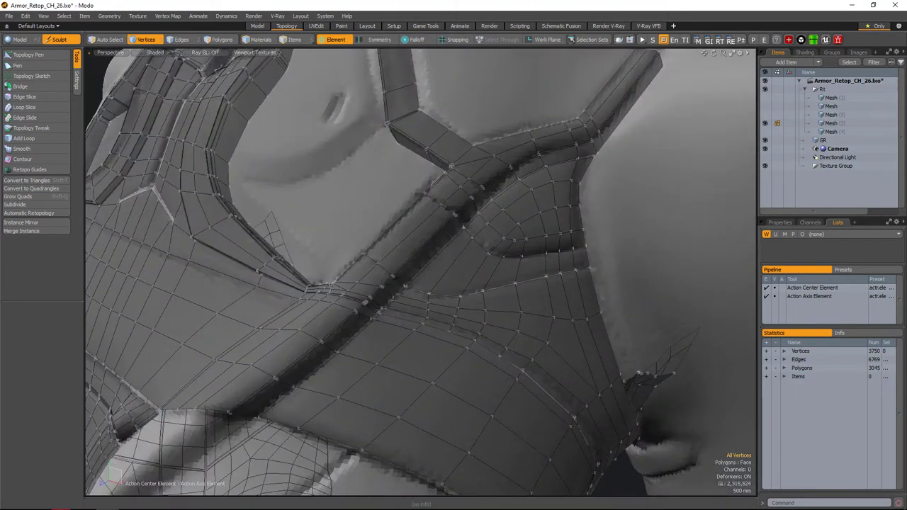
{"action": "right_click_drag", "start_coordinate": [575, 300], "coordinate": [538, 301], "text": "alt"}
{"action": "key", "text": "2"}
{"action": "left_click", "coordinate": [502, 301]}
{"action": "key", "text": "y"}
{"action": "left_click_drag", "start_coordinate": [468, 264], "coordinate": [341, 204], "text": "alt"}
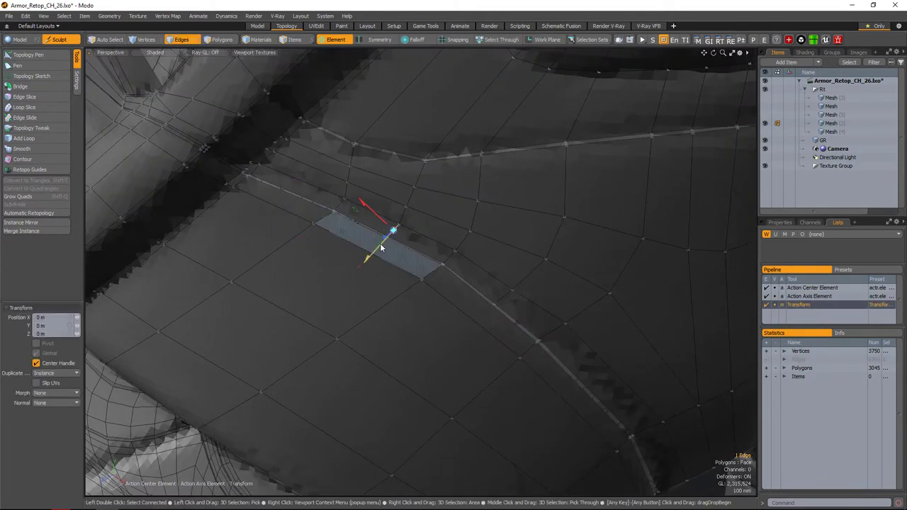
{"action": "left_click_drag", "start_coordinate": [363, 259], "coordinate": [560, 221], "text": "alt"}
- Select the strip of polygons below the inset panel together with its continuation across the diagonal strap
{"action": "key", "text": "3"}
{"action": "left_click", "coordinate": [568, 222]}
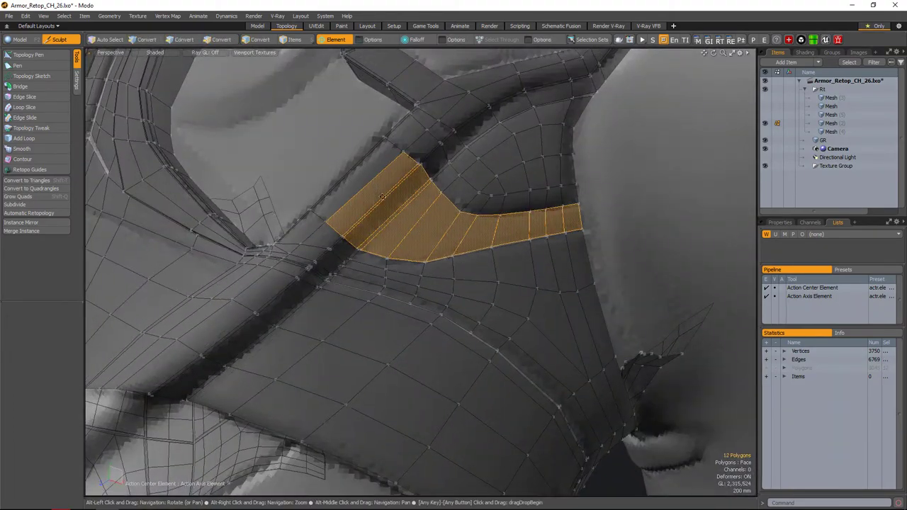
{"action": "left_click_drag", "start_coordinate": [382, 197], "coordinate": [381, 174], "text": "alt"}
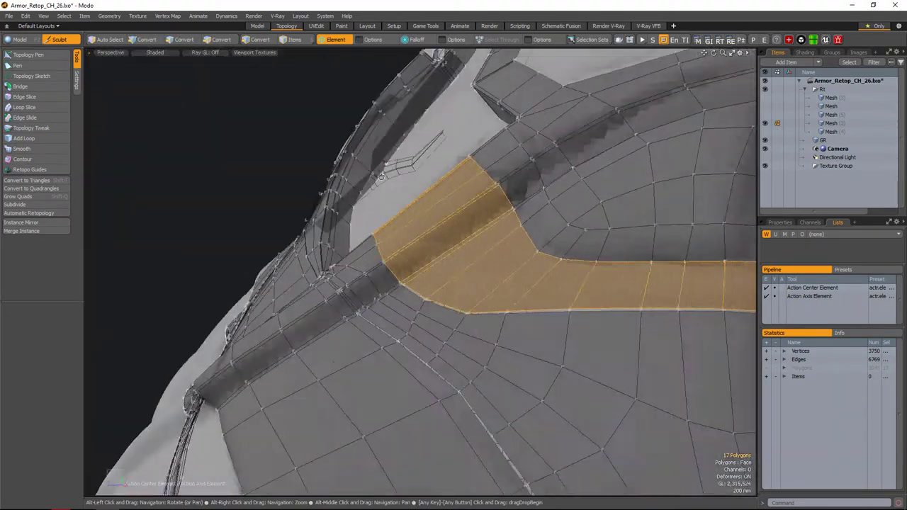
{"action": "key", "text": "1"}
{"action": "scroll", "coordinate": [425, 181], "scroll_direction": "up", "scroll_amount": 5}
{"action": "left_click_drag", "start_coordinate": [464, 184], "coordinate": [498, 203], "text": "alt"}
{"action": "key", "text": "space"}
{"action": "scroll", "coordinate": [488, 224], "scroll_direction": "down", "scroll_amount": 5}
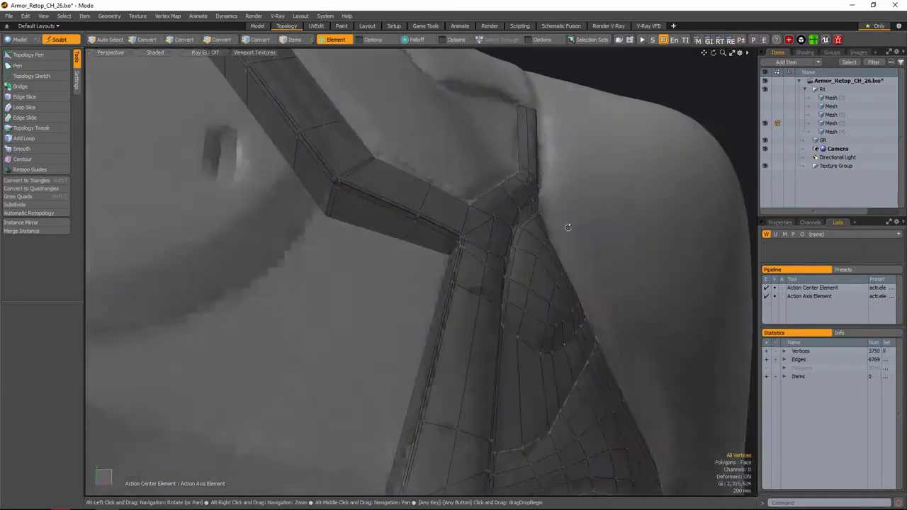
- Select the ridge vertices where the diagonal strap turns up the shoulder and adjust their position
{"action": "left_click_drag", "start_coordinate": [567, 227], "coordinate": [548, 161], "text": "alt"}
{"action": "left_click_drag", "start_coordinate": [510, 213], "coordinate": [528, 181], "text": "alt"}
{"action": "left_click_drag", "start_coordinate": [470, 210], "coordinate": [448, 182]}
{"action": "left_click", "coordinate": [448, 182]}
{"action": "key", "text": "w"}
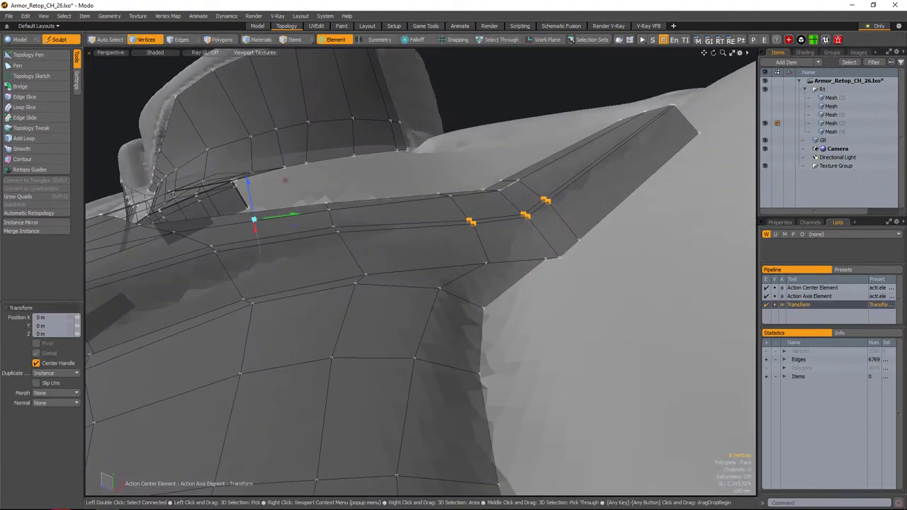
{"action": "left_click_drag", "start_coordinate": [506, 177], "coordinate": [580, 189], "text": "alt"}
{"action": "left_click", "coordinate": [492, 217]}
{"action": "key", "text": "w"}
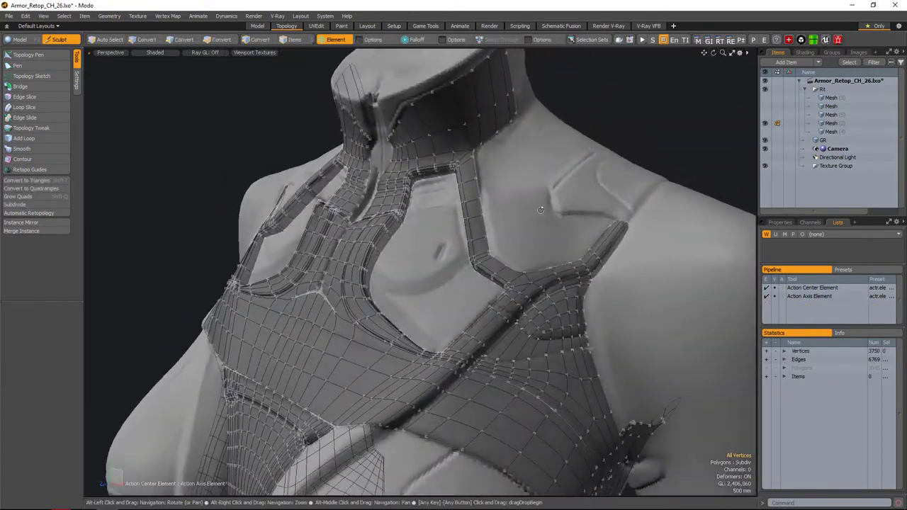
- Slice a new edge with Edge Slice where the upper strap meets the diagonal strap and remove the leftover neighbouring edge
{"action": "scroll", "coordinate": [540, 210], "scroll_direction": "up", "scroll_amount": 5}
{"action": "key", "text": "alt+c"}
{"action": "left_click_drag", "start_coordinate": [511, 234], "coordinate": [426, 309], "text": "alt"}
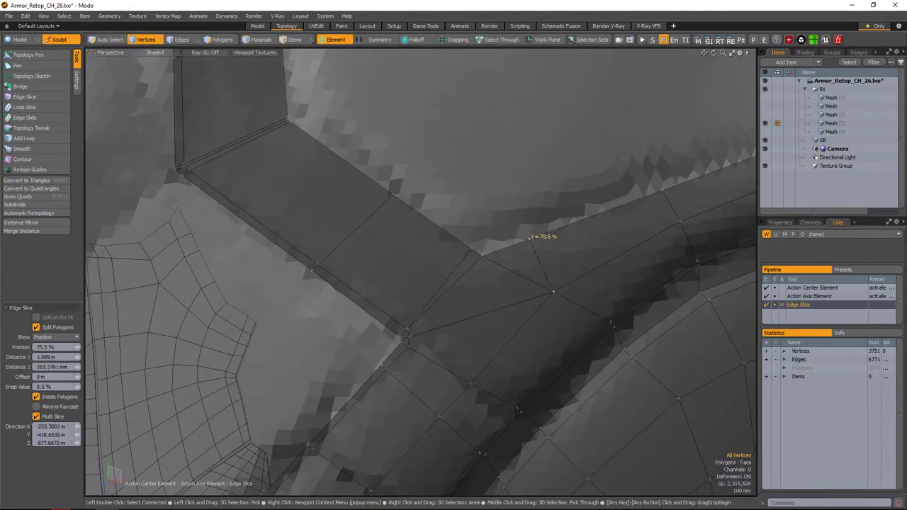
{"action": "left_click_drag", "start_coordinate": [517, 280], "coordinate": [477, 276], "text": "alt"}
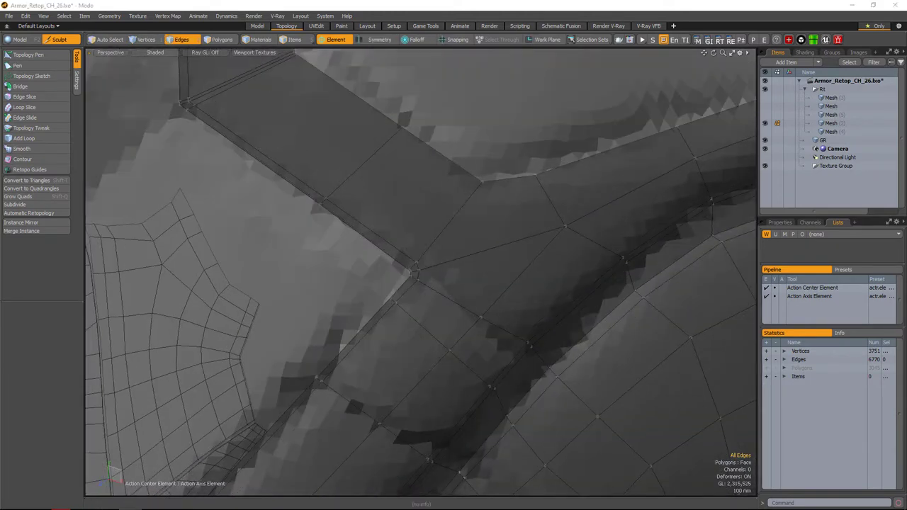
- Slice an edge from the strap junction's inner corner to the upper border and slide its new vertex along that border
{"action": "key", "text": "alt+c"}
{"action": "mouse_move", "coordinate": [464, 309]}
{"action": "left_mouse_down"}
{"action": "mouse_move", "coordinate": [595, 252]}
{"action": "mouse_move", "coordinate": [464, 325]}
{"action": "left_mouse_up"}
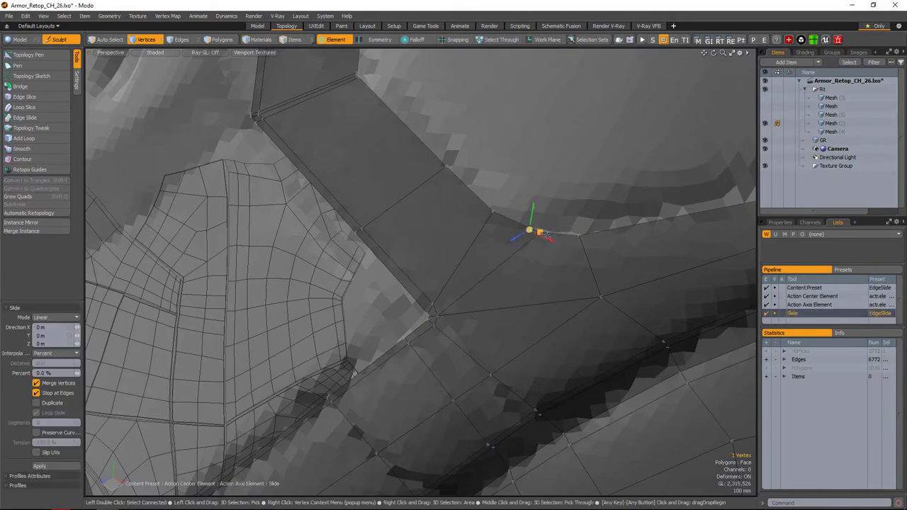
{"action": "key", "text": "q"}
{"action": "left_click_drag", "start_coordinate": [542, 233], "coordinate": [560, 265], "text": "alt"}
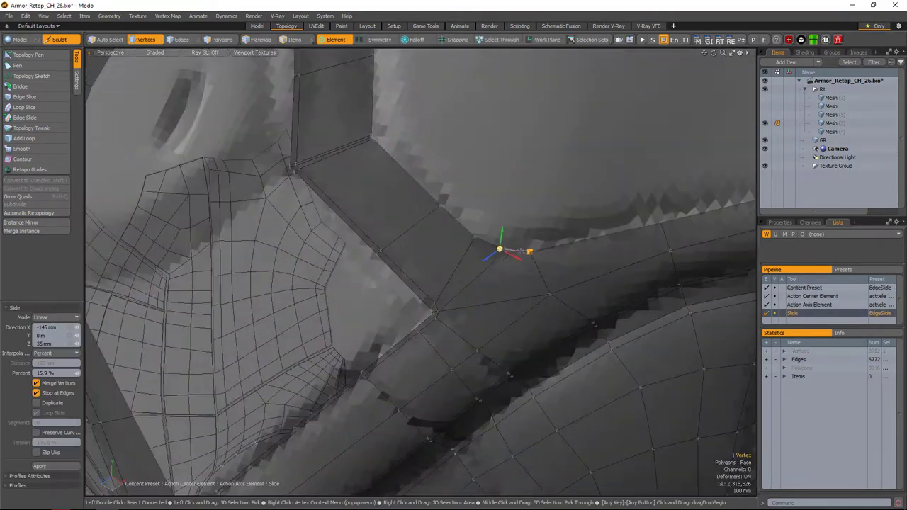
- Remove the surplus edge loop beside the upper strap's corner and select the polygons around the bend
{"action": "key", "text": "q"}
{"action": "left_click_drag", "start_coordinate": [500, 249], "coordinate": [470, 262], "text": "alt"}
{"action": "key", "text": "q"}
{"action": "scroll", "coordinate": [471, 262], "scroll_direction": "down", "scroll_amount": 5}
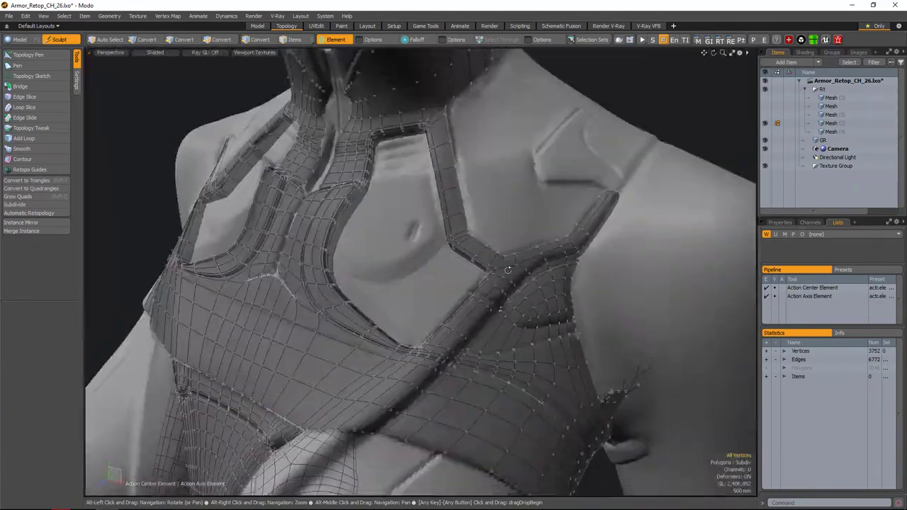
{"action": "scroll", "coordinate": [475, 265], "scroll_direction": "up", "scroll_amount": 8}
{"action": "scroll", "coordinate": [476, 265], "scroll_direction": "up", "scroll_amount": 6}
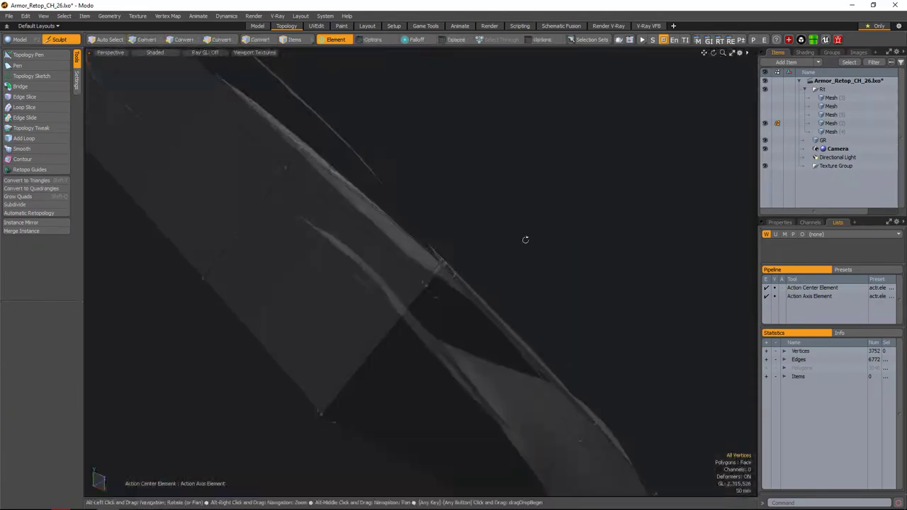
{"action": "key", "text": "2"}
{"action": "double_click", "coordinate": [472, 287]}
{"action": "scroll", "coordinate": [499, 264], "scroll_direction": "down", "scroll_amount": 4}
{"action": "key", "text": "3"}
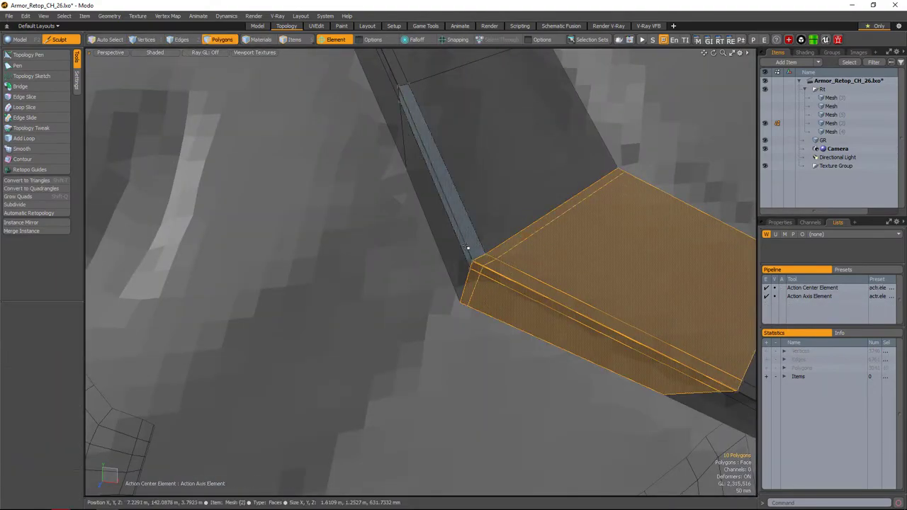
- Switch to the Model layout, review the subdivided armor without the sculpt, and select the Mesh (2) item
{"action": "key", "text": "1"}
{"action": "left_click_drag", "start_coordinate": [499, 263], "coordinate": [489, 170], "text": "alt"}
{"action": "scroll", "coordinate": [476, 164], "scroll_direction": "down", "scroll_amount": 5}
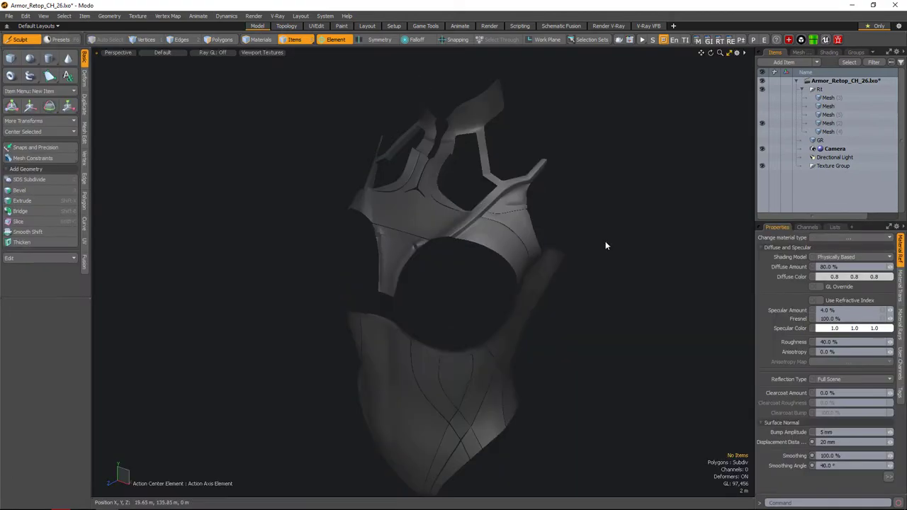
{"action": "scroll", "coordinate": [553, 260], "scroll_direction": "up", "scroll_amount": 6}
{"action": "mouse_move", "coordinate": [553, 259]}
{"action": "left_mouse_down", "text": "alt"}
{"action": "mouse_move", "coordinate": [468, 281]}
{"action": "mouse_move", "coordinate": [602, 269]}
{"action": "mouse_move", "coordinate": [643, 246]}
{"action": "mouse_move", "coordinate": [571, 301]}
{"action": "left_mouse_up", "text": "alt"}
{"action": "left_click_drag", "start_coordinate": [636, 283], "coordinate": [479, 286], "text": "alt"}
{"action": "left_click", "coordinate": [459, 307]}
- Select the polygon band below the inset panel with its continuation across the diagonal strap and hide everything else
{"action": "key", "text": "3"}
{"action": "scroll", "coordinate": [511, 279], "scroll_direction": "up", "scroll_amount": 5}
{"action": "double_click", "coordinate": [539, 235]}
{"action": "scroll", "coordinate": [511, 281], "scroll_direction": "down", "scroll_amount": 4}
{"action": "left_click", "coordinate": [479, 286], "text": "shift"}
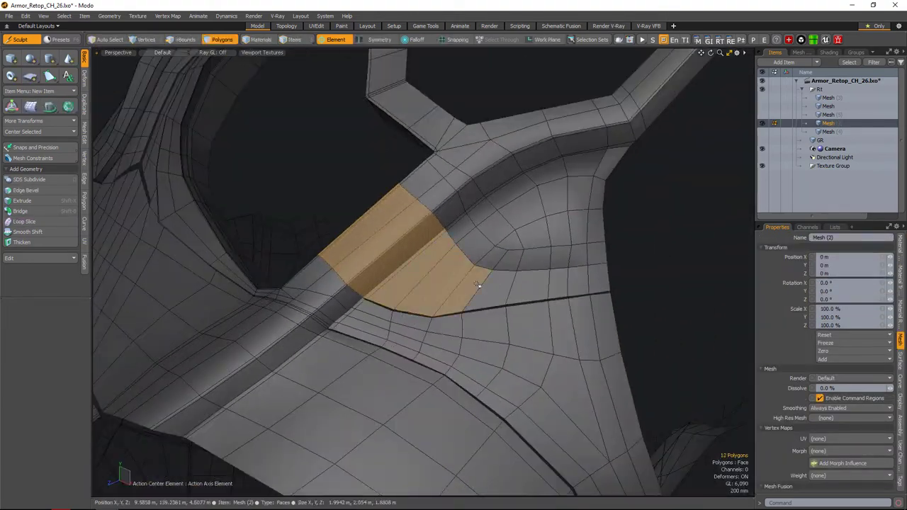
{"action": "left_click_drag", "start_coordinate": [590, 281], "coordinate": [506, 290], "text": "alt"}
{"action": "key", "text": "shift+h"}
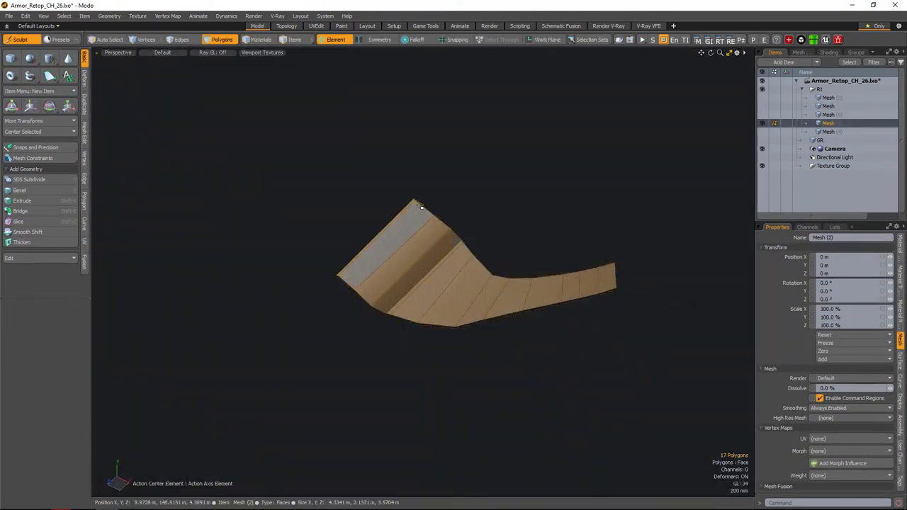
- Select the band's upper border vertices, unhide the mesh, and slide them to open a narrow seam under the inset panel
{"action": "key", "text": "1"}
{"action": "right_click_drag", "start_coordinate": [473, 255], "coordinate": [584, 282]}
{"action": "key", "text": "u"}
{"action": "scroll", "coordinate": [505, 252], "scroll_direction": "up", "scroll_amount": 3}
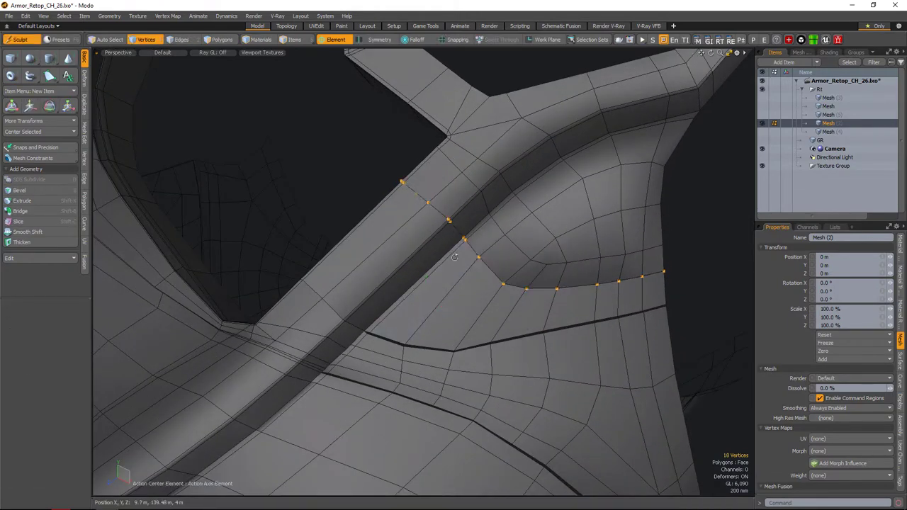
{"action": "scroll", "coordinate": [475, 276], "scroll_direction": "down", "scroll_amount": 1}
{"action": "right_click_drag", "start_coordinate": [307, 132], "coordinate": [536, 304]}
{"action": "scroll", "coordinate": [537, 303], "scroll_direction": "up", "scroll_amount": 3}
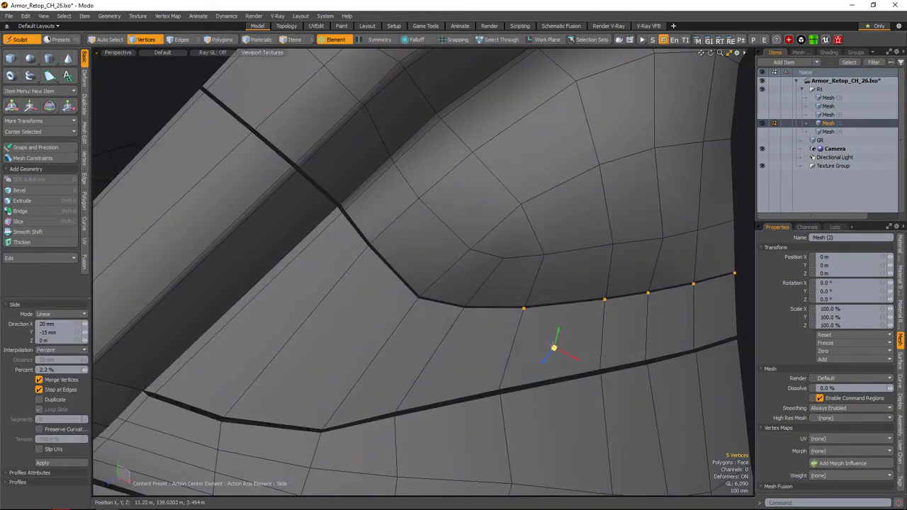
{"action": "scroll", "coordinate": [462, 309], "scroll_direction": "down", "scroll_amount": 5}
{"action": "scroll", "coordinate": [534, 314], "scroll_direction": "up", "scroll_amount": 3}
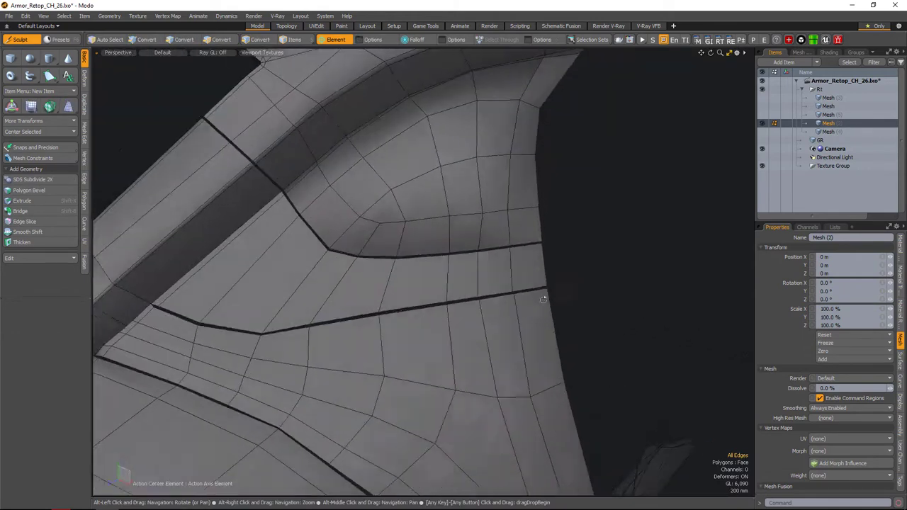
{"action": "middle_click_drag", "start_coordinate": [533, 314], "coordinate": [504, 269]}
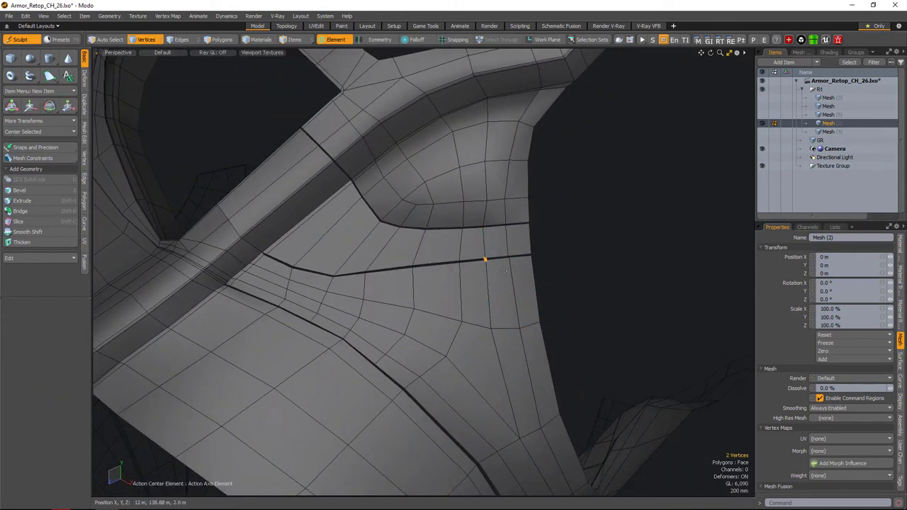
- Isolate the band's strap section, select its lower border vertices, and open the lower seam across the diagonal strap
{"action": "left_click_drag", "start_coordinate": [472, 280], "coordinate": [499, 319], "text": "alt"}
{"action": "key", "text": "1"}
{"action": "scroll", "coordinate": [489, 325], "scroll_direction": "up", "scroll_amount": 3}
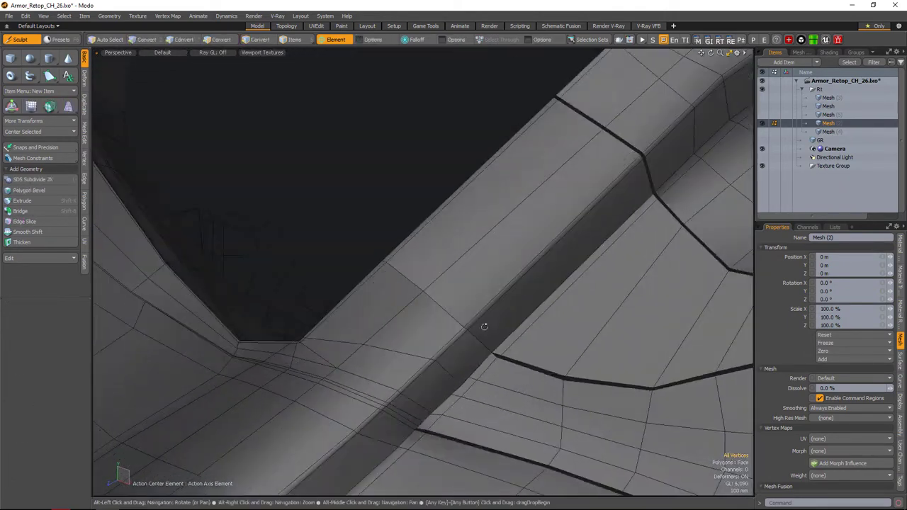
{"action": "double_click", "coordinate": [504, 298]}
{"action": "key", "text": "shift+h"}
{"action": "key", "text": "1"}
{"action": "key", "text": "u"}
{"action": "scroll", "coordinate": [505, 312], "scroll_direction": "up", "scroll_amount": 3}
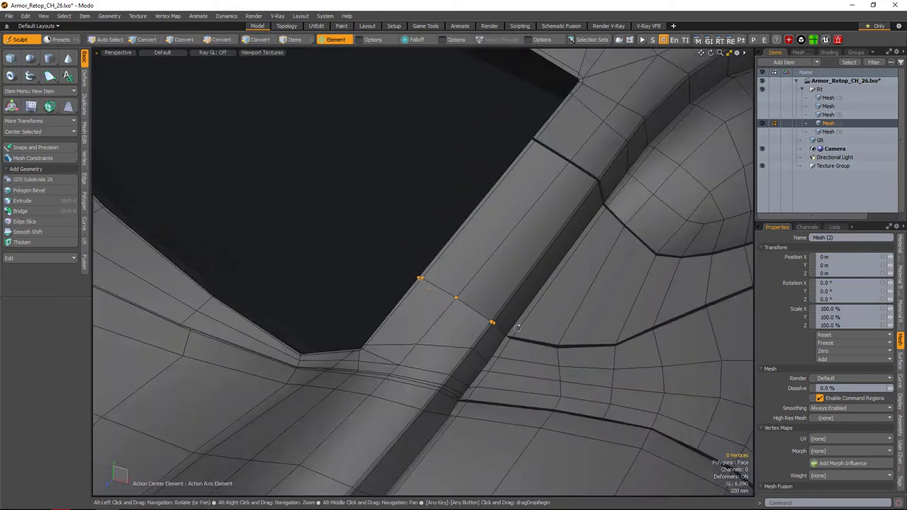
{"action": "scroll", "coordinate": [505, 305], "scroll_direction": "down", "scroll_amount": 3}
{"action": "key", "text": "alt+s"}
- Move the seam's corner vertices on the strap's outer border by -10 mm in Y and turn subdivision back on
{"action": "left_click_drag", "start_coordinate": [505, 302], "coordinate": [403, 295], "text": "alt"}
{"action": "key", "text": "space"}
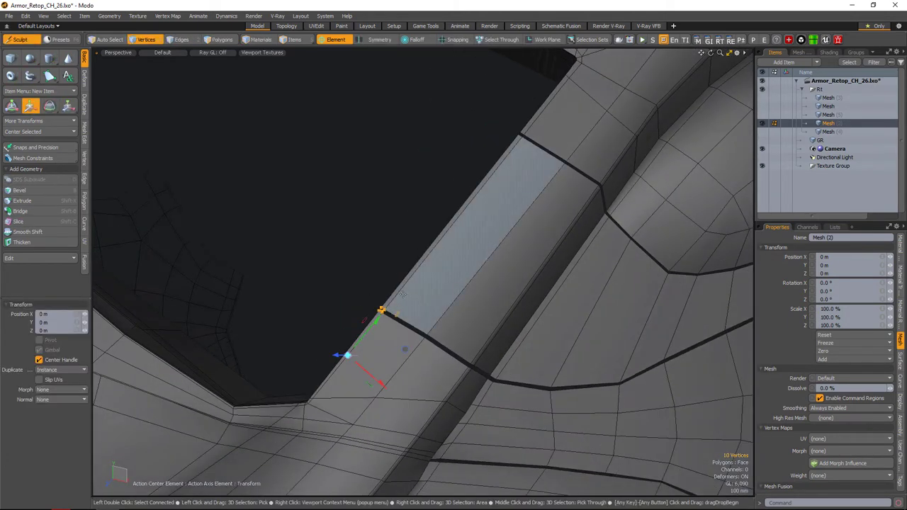
{"action": "left_click_drag", "start_coordinate": [471, 209], "coordinate": [516, 217], "text": "alt"}
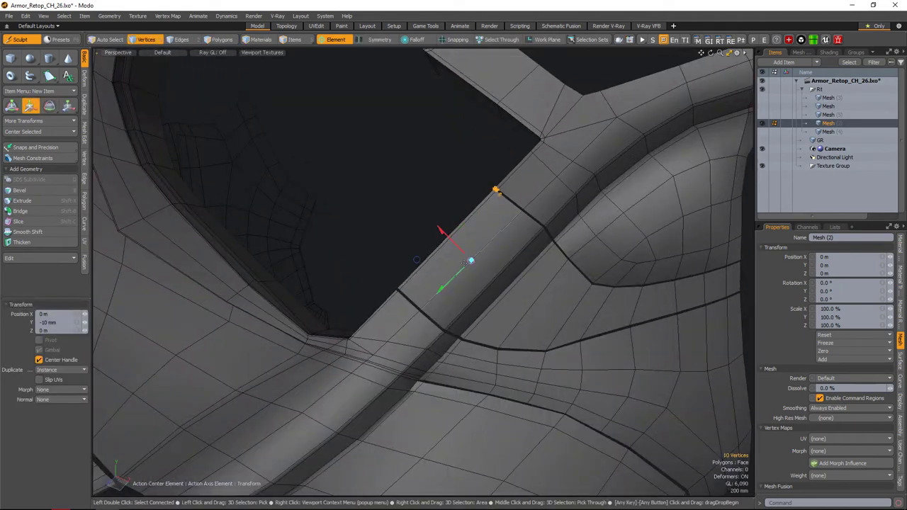
{"action": "left_click_drag", "start_coordinate": [453, 283], "coordinate": [537, 265], "text": "alt"}
{"action": "key", "text": "Tab"}
{"action": "scroll", "coordinate": [537, 266], "scroll_direction": "up", "scroll_amount": 5}
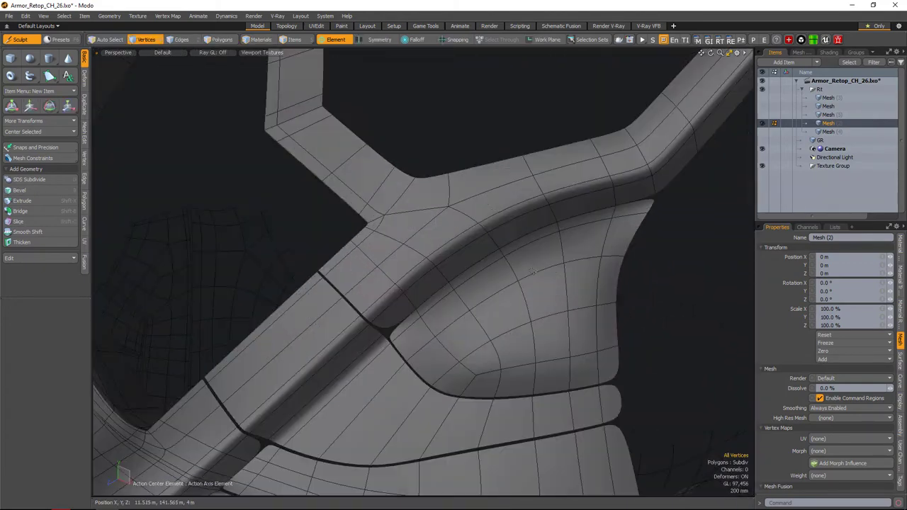
- Select the thin polygon strip between the strap groove and the inset panel and move it by -25 mm in Y
{"action": "key", "text": "3"}
{"action": "scroll", "coordinate": [446, 323], "scroll_direction": "up", "scroll_amount": 3}
{"action": "left_click", "coordinate": [445, 324]}
{"action": "double_click", "coordinate": [490, 268]}
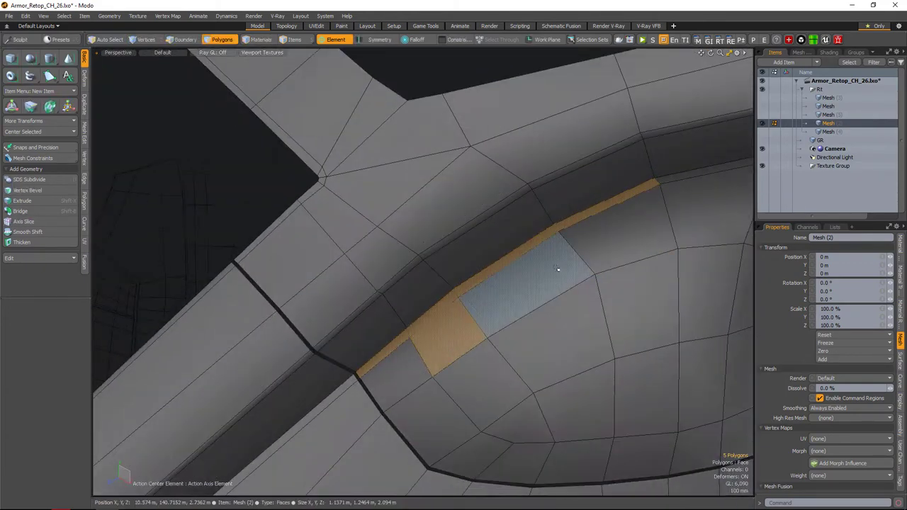
{"action": "scroll", "coordinate": [678, 203], "scroll_direction": "down", "scroll_amount": 3}
{"action": "scroll", "coordinate": [586, 258], "scroll_direction": "up", "scroll_amount": 3}
{"action": "mouse_move", "coordinate": [585, 258]}
{"action": "left_mouse_down", "text": "alt"}
{"action": "mouse_move", "coordinate": [571, 239]}
{"action": "mouse_move", "coordinate": [602, 239]}
{"action": "mouse_move", "coordinate": [577, 253]}
{"action": "left_mouse_up", "text": "alt"}
{"action": "key", "text": "Tab"}
{"action": "scroll", "coordinate": [565, 253], "scroll_direction": "down", "scroll_amount": 8}
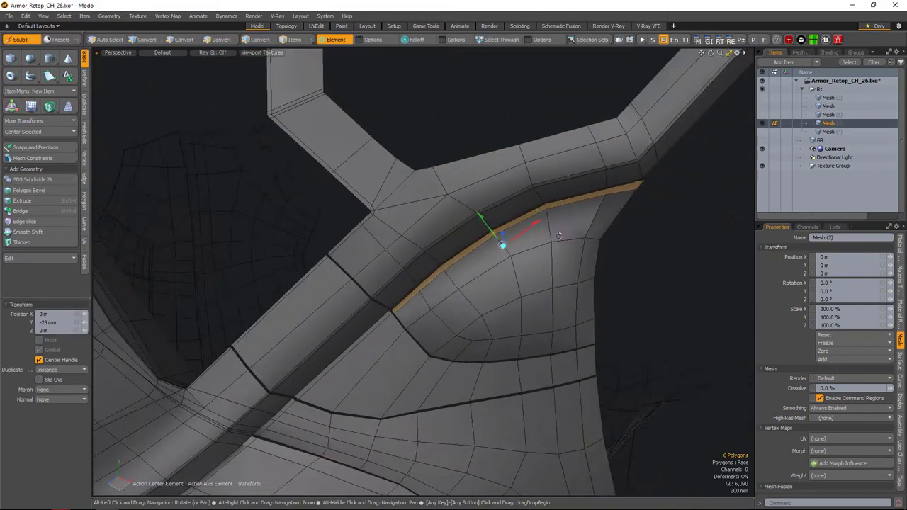
{"action": "scroll", "coordinate": [628, 233], "scroll_direction": "up", "scroll_amount": 8}
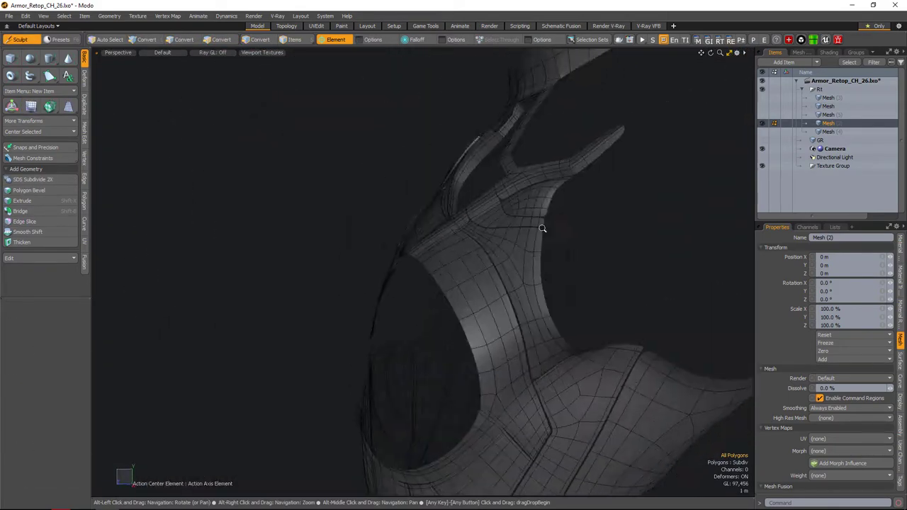
- Cut new edges with Edge Slice beside the curved side seam below the diagonal strap and check the subdivided surface
{"action": "key", "text": "Tab"}
{"action": "left_click_drag", "start_coordinate": [543, 227], "coordinate": [644, 233], "text": "alt"}
{"action": "left_click", "coordinate": [526, 258]}
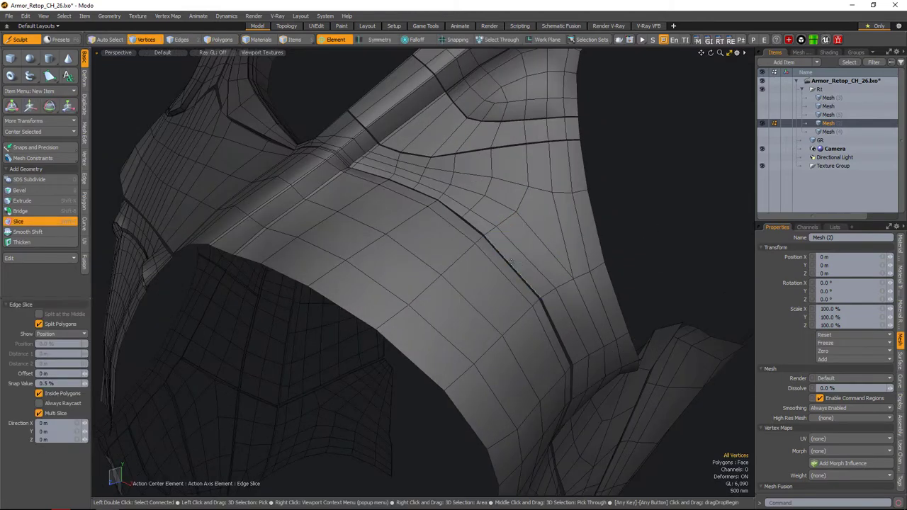
{"action": "mouse_move", "coordinate": [562, 250]}
{"action": "left_mouse_down", "text": "alt"}
{"action": "mouse_move", "coordinate": [588, 241]}
{"action": "mouse_move", "coordinate": [549, 248]}
{"action": "left_mouse_up", "text": "alt"}
{"action": "key", "text": "2"}
{"action": "key", "text": "w"}
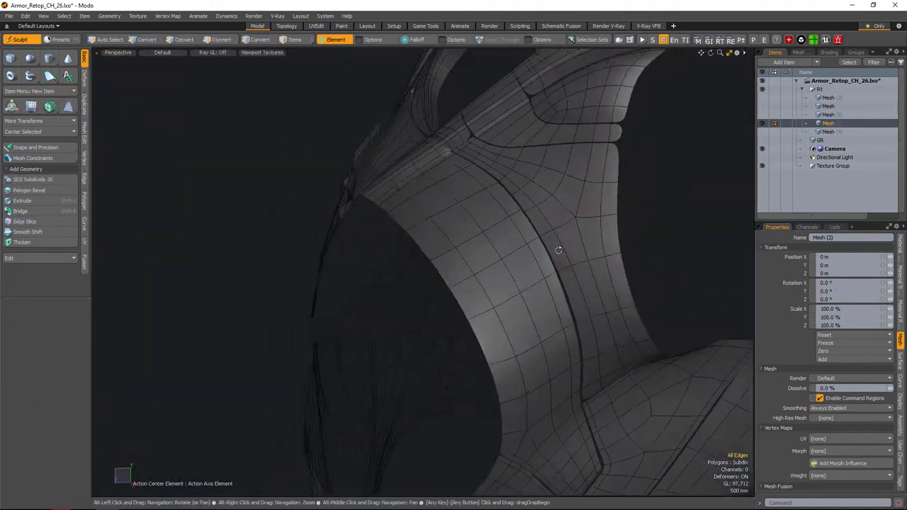
{"action": "left_click_drag", "start_coordinate": [557, 248], "coordinate": [602, 245], "text": "alt"}
- Switch to the Topology layout with the sculpt visible and reshape the armhole border with the Sculpt Move brush
{"action": "key", "text": "ctrl+space"}
{"action": "left_click", "coordinate": [631, 308]}
{"action": "right_click_drag", "start_coordinate": [634, 308], "coordinate": [619, 239], "text": "alt"}
{"action": "key", "text": "2"}
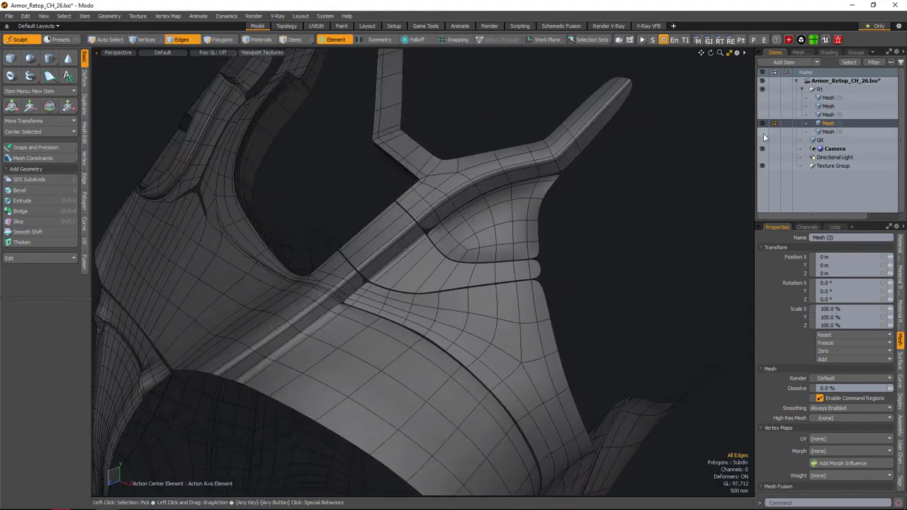
{"action": "left_click", "coordinate": [286, 25]}
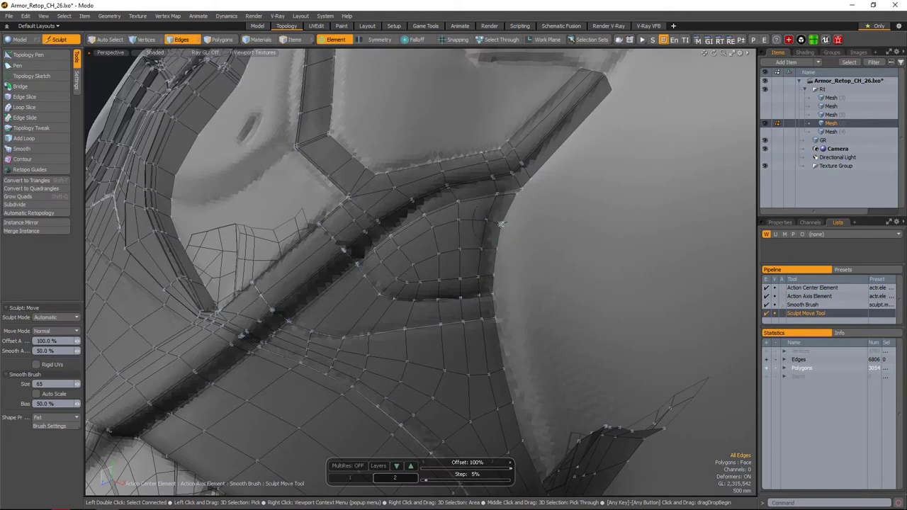
{"action": "left_click_drag", "start_coordinate": [501, 224], "coordinate": [494, 244], "text": "alt"}
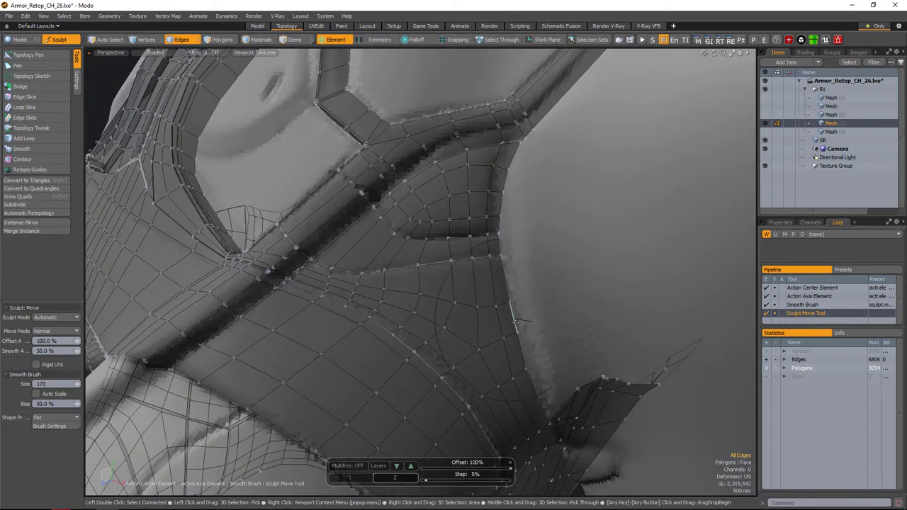
{"action": "left_click_drag", "start_coordinate": [515, 323], "coordinate": [511, 304], "text": "alt"}
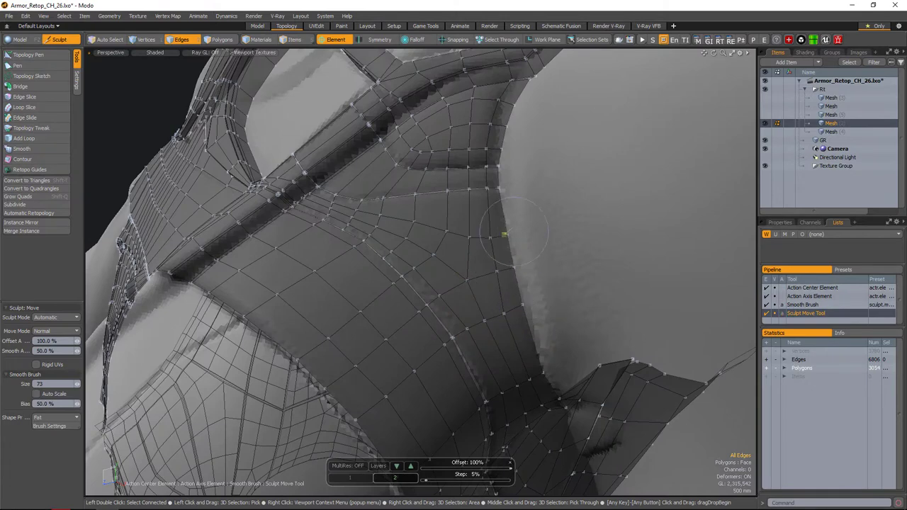
{"action": "left_click_drag", "start_coordinate": [504, 235], "coordinate": [482, 249], "text": "alt"}
- Move the armhole border vertices at the seam below the inset panel by -10 mm in Y
{"action": "key", "text": "1"}
{"action": "key", "text": "y"}
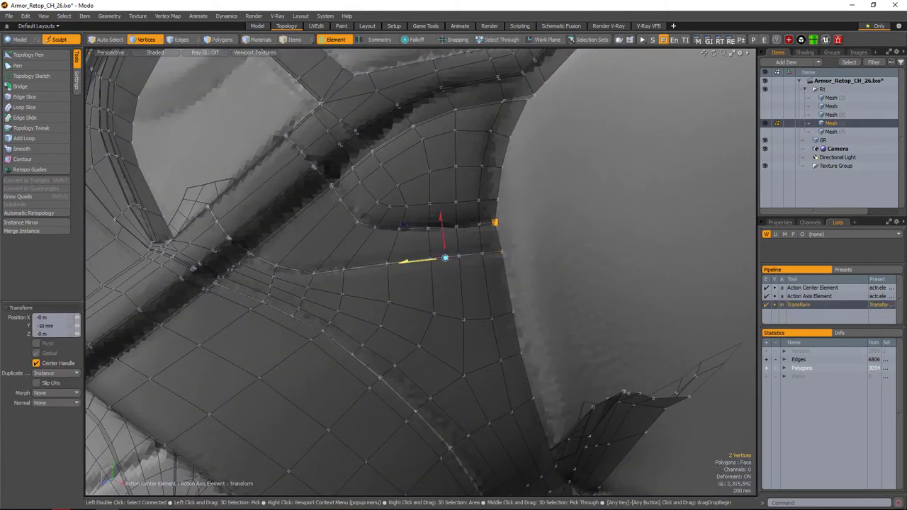
{"action": "left_click_drag", "start_coordinate": [516, 231], "coordinate": [505, 250], "text": "alt"}
{"action": "key", "text": "y"}
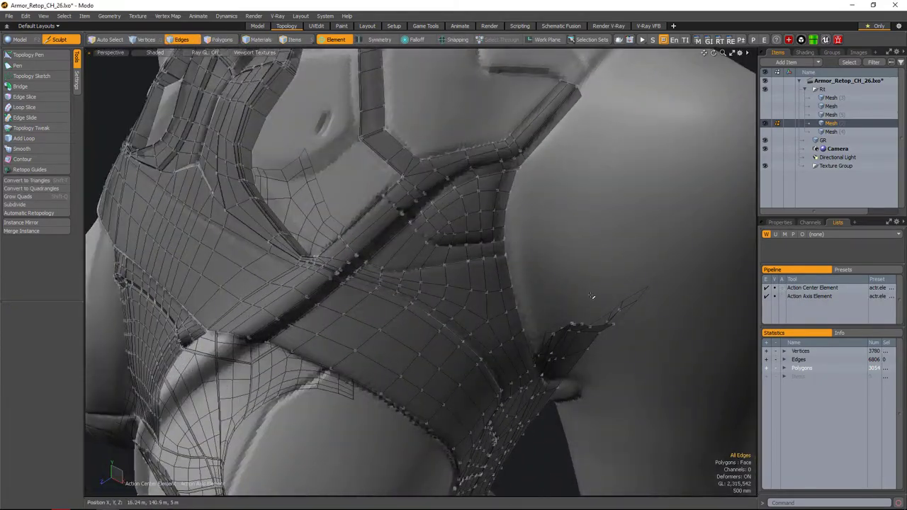
- Extend new polygons with the Topology Pen from the outer border of the upper strap on both sides of its bend
{"action": "left_click_drag", "start_coordinate": [496, 284], "coordinate": [525, 270], "text": "alt"}
{"action": "left_click", "coordinate": [28, 55]}
{"action": "left_click_drag", "start_coordinate": [425, 283], "coordinate": [496, 226], "text": "alt"}
{"action": "left_click_drag", "start_coordinate": [559, 255], "coordinate": [425, 319], "text": "alt"}
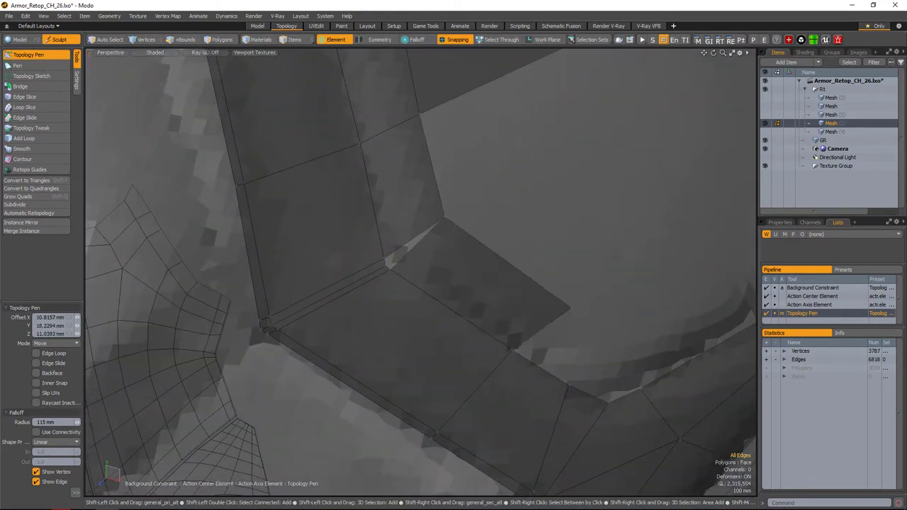
- Close the gap at the strap's bend by adding narrow quads in line with the crease edges
{"action": "scroll", "coordinate": [421, 272], "scroll_direction": "up", "scroll_amount": 3}
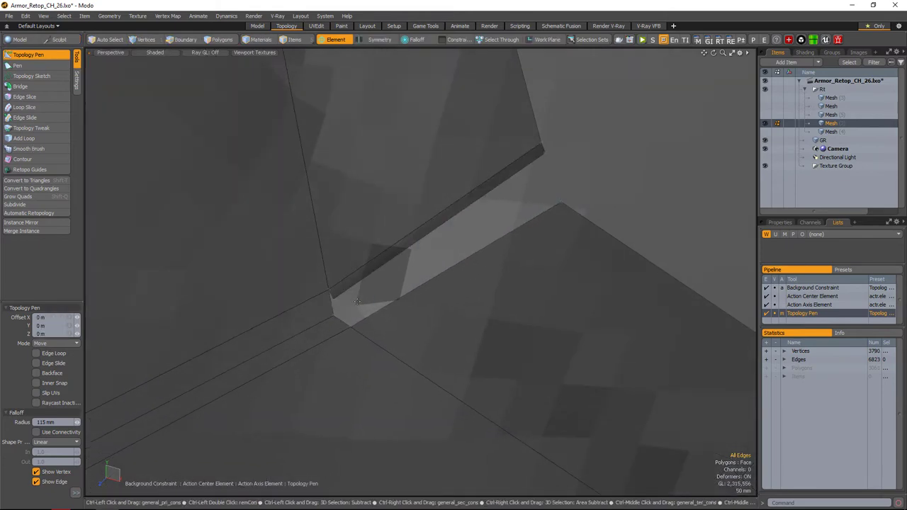
{"action": "left_click_drag", "start_coordinate": [330, 299], "coordinate": [515, 218], "text": "alt"}
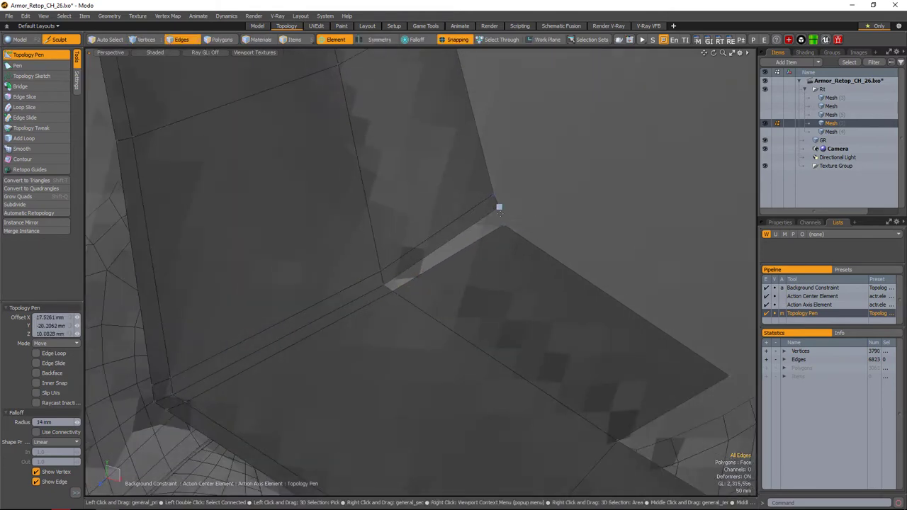
{"action": "scroll", "coordinate": [502, 206], "scroll_direction": "down", "scroll_amount": 3}
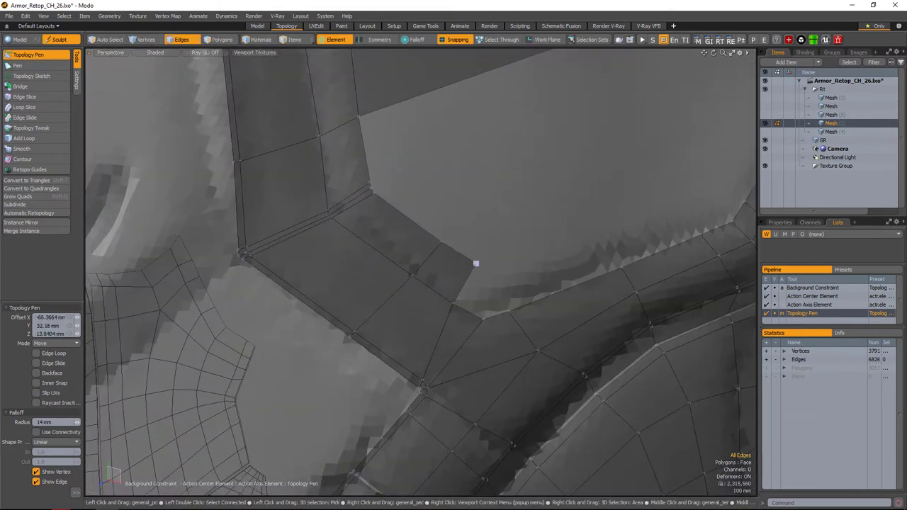
- Continue the new polygon strip around the strap junction and along the diagonal strap's upper border to its shoulder end
{"action": "left_click", "coordinate": [475, 264]}
{"action": "left_click_drag", "start_coordinate": [476, 263], "coordinate": [490, 260], "text": "alt"}
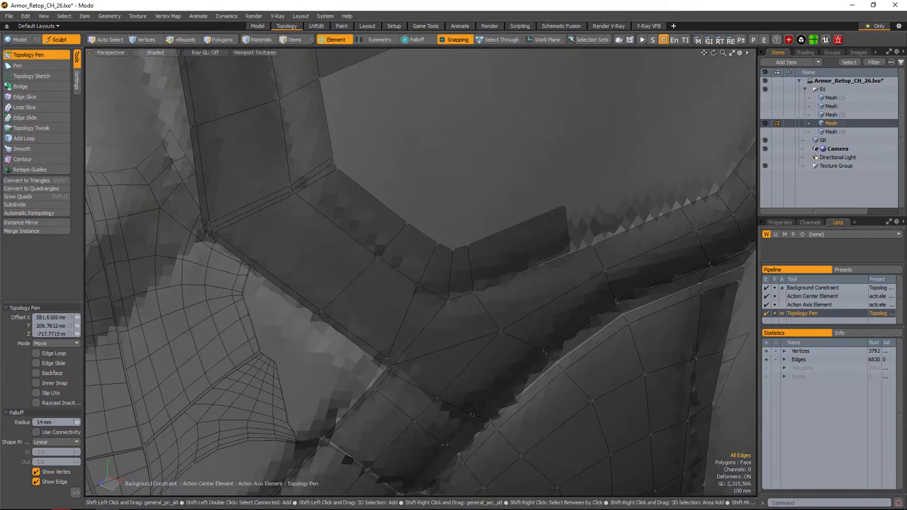
{"action": "left_click", "coordinate": [490, 269]}
{"action": "scroll", "coordinate": [505, 291], "scroll_direction": "down", "scroll_amount": 3}
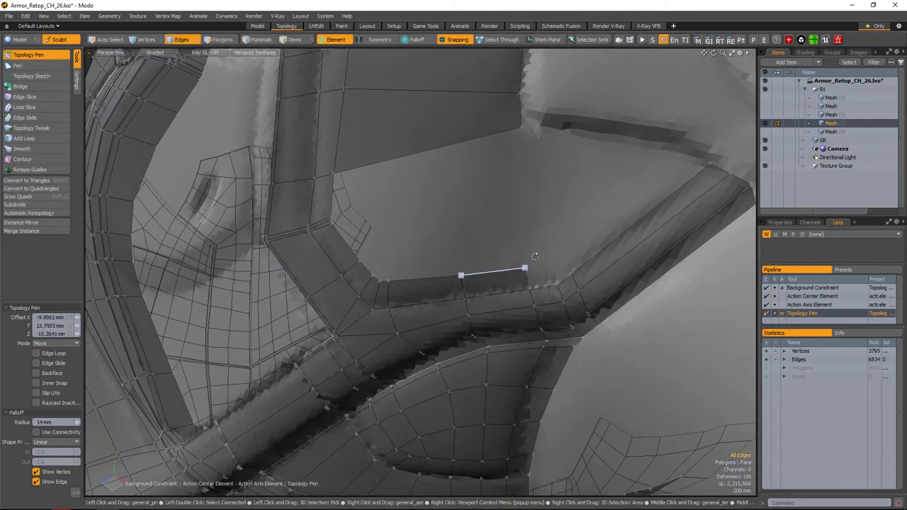
{"action": "left_click", "coordinate": [535, 256]}
{"action": "left_click_drag", "start_coordinate": [535, 257], "coordinate": [498, 270], "text": "alt"}
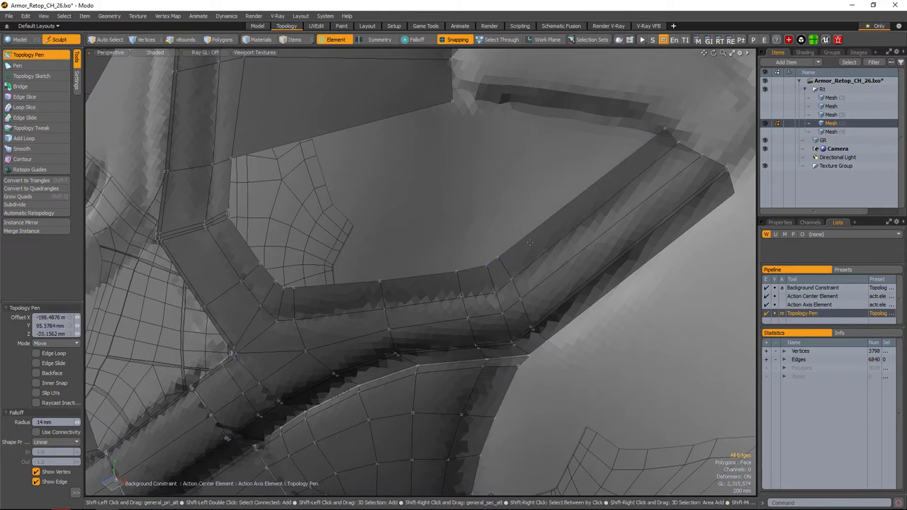
- Extend the polygon strip from the diagonal strap's shoulder end along the panel groove and join it to the side strip of the upper panel
{"action": "key", "text": "2"}
{"action": "scroll", "coordinate": [538, 233], "scroll_direction": "down", "scroll_amount": 6}
{"action": "scroll", "coordinate": [518, 256], "scroll_direction": "up", "scroll_amount": 5}
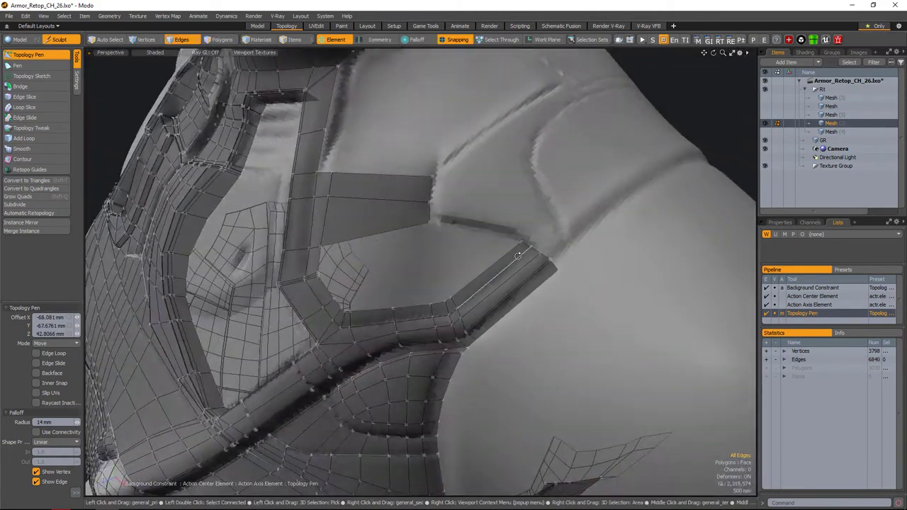
{"action": "scroll", "coordinate": [499, 239], "scroll_direction": "up", "scroll_amount": 5}
{"action": "scroll", "coordinate": [631, 292], "scroll_direction": "down", "scroll_amount": 2}
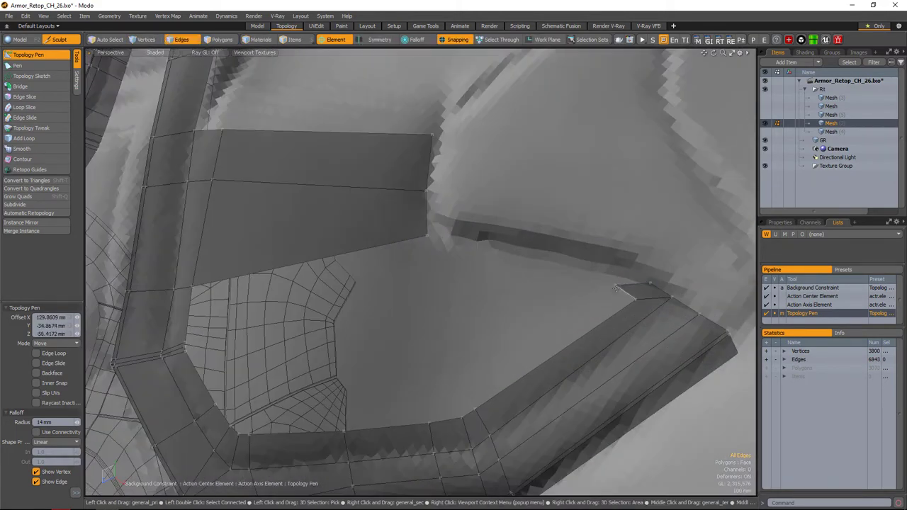
{"action": "scroll", "coordinate": [484, 238], "scroll_direction": "down", "scroll_amount": 1}
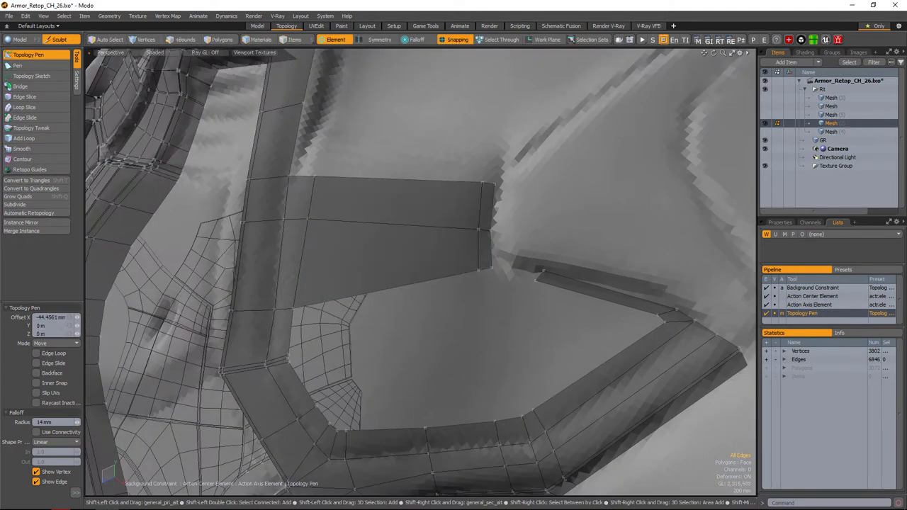
{"action": "scroll", "coordinate": [479, 269], "scroll_direction": "down", "scroll_amount": 3}
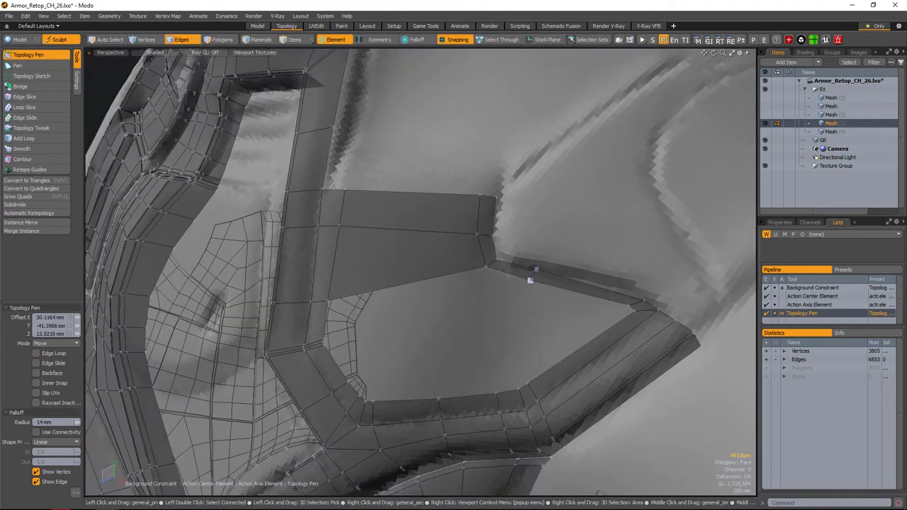
- Reposition the strip's edges at the upper panel's side and corner to follow the sculpted groove
{"action": "scroll", "coordinate": [529, 279], "scroll_direction": "up", "scroll_amount": 5}
{"action": "scroll", "coordinate": [518, 284], "scroll_direction": "down", "scroll_amount": 5}
{"action": "scroll", "coordinate": [510, 285], "scroll_direction": "up", "scroll_amount": 3}
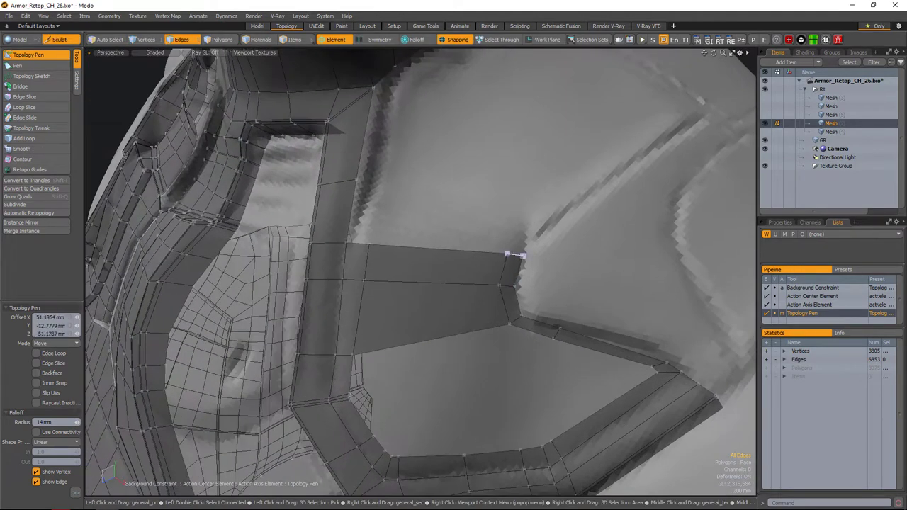
{"action": "left_click_drag", "start_coordinate": [515, 256], "coordinate": [492, 283], "text": "alt"}
{"action": "scroll", "coordinate": [481, 243], "scroll_direction": "down", "scroll_amount": 4}
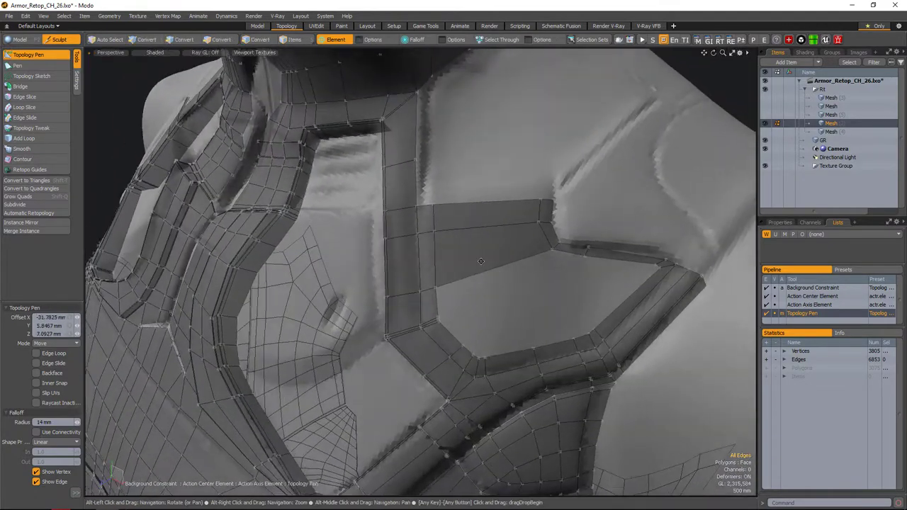
- Add a row of quads inside the groove strip up to the diagonal strap and an edge loop through the upper panel quads
{"action": "left_click_drag", "start_coordinate": [480, 243], "coordinate": [502, 289], "text": "alt"}
{"action": "scroll", "coordinate": [494, 253], "scroll_direction": "up", "scroll_amount": 4}
{"action": "left_click", "coordinate": [496, 284], "text": "ctrl"}
{"action": "left_click_drag", "start_coordinate": [471, 249], "coordinate": [459, 175], "text": "alt"}
{"action": "left_click_drag", "start_coordinate": [553, 297], "coordinate": [531, 301], "text": "shift"}
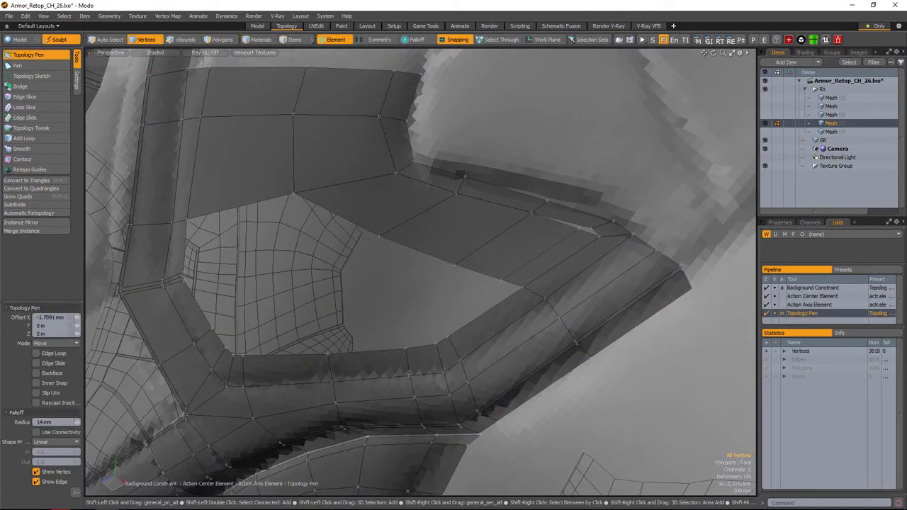
- Extend a quad into the open panel from the vertical strap border, attached below the existing upper panel quads
{"action": "left_click_drag", "start_coordinate": [425, 241], "coordinate": [435, 269], "text": "alt"}
{"action": "key", "text": "2"}
{"action": "left_click", "coordinate": [461, 241]}
{"action": "key", "text": "y"}
{"action": "key", "text": "space"}
{"action": "mouse_move", "coordinate": [435, 270]}
{"action": "right_mouse_down", "text": "alt"}
{"action": "mouse_move", "coordinate": [496, 234]}
{"action": "mouse_move", "coordinate": [539, 241]}
{"action": "mouse_move", "coordinate": [530, 202]}
{"action": "mouse_move", "coordinate": [446, 259]}
{"action": "right_mouse_up", "text": "alt"}
{"action": "key", "text": "space"}
{"action": "left_click_drag", "start_coordinate": [446, 259], "coordinate": [439, 255], "text": "alt"}
{"action": "left_click_drag", "start_coordinate": [378, 231], "coordinate": [486, 265]}
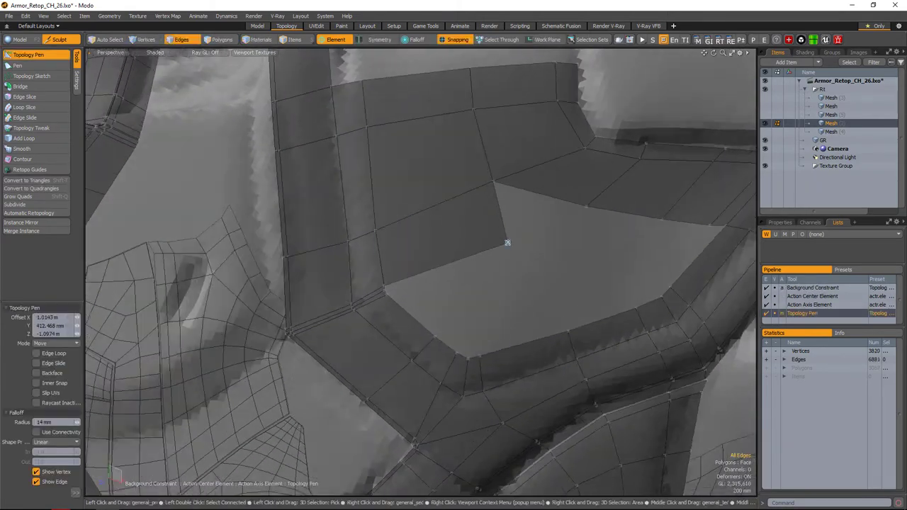
- Build narrow quads into the panel in line with the crease edges at the vertical strap's lower bend
{"action": "left_click", "coordinate": [508, 243]}
{"action": "scroll", "coordinate": [477, 277], "scroll_direction": "up", "scroll_amount": 3}
{"action": "right_click_drag", "start_coordinate": [500, 271], "coordinate": [430, 262], "text": "alt"}
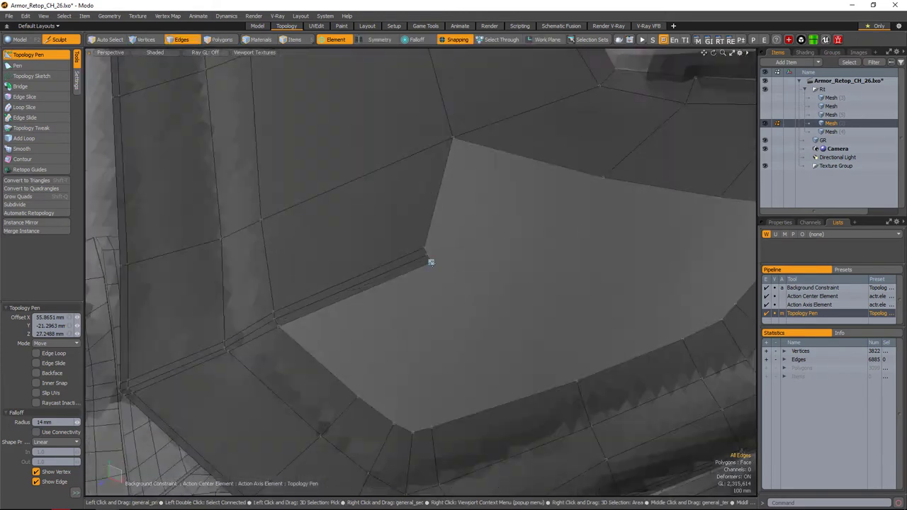
{"action": "mouse_move", "coordinate": [430, 261]}
{"action": "left_mouse_down", "text": "alt"}
{"action": "mouse_move", "coordinate": [494, 300]}
{"action": "mouse_move", "coordinate": [462, 324]}
{"action": "mouse_move", "coordinate": [430, 249]}
{"action": "mouse_move", "coordinate": [435, 197]}
{"action": "mouse_move", "coordinate": [441, 314]}
{"action": "mouse_move", "coordinate": [422, 280]}
{"action": "left_mouse_up", "text": "alt"}
{"action": "key", "text": "space"}
{"action": "key", "text": "space"}
{"action": "key", "text": "space"}
{"action": "key", "text": "space"}
{"action": "scroll", "coordinate": [400, 252], "scroll_direction": "up", "scroll_amount": 4}
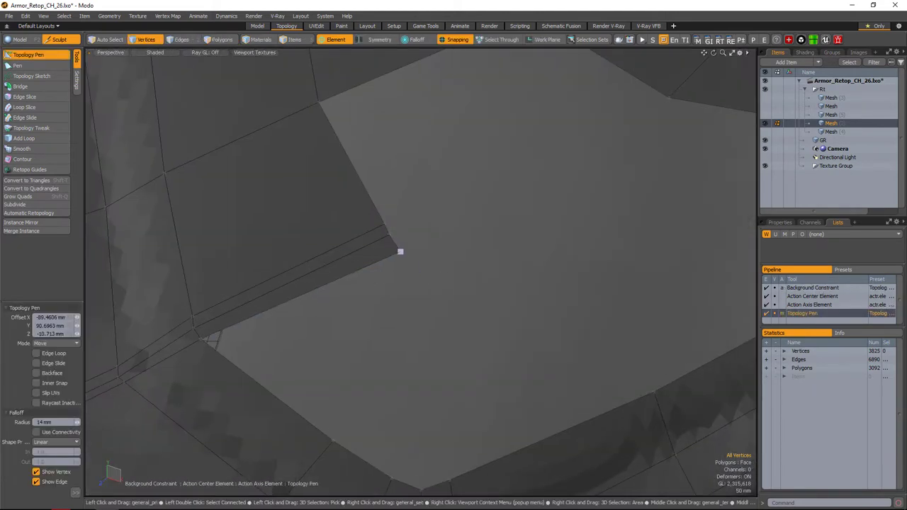
- Continue the inner row of quads around the strap junction, including narrow quads at its crease, and onto the lower border
{"action": "scroll", "coordinate": [401, 252], "scroll_direction": "down", "scroll_amount": 3}
{"action": "left_click", "coordinate": [481, 280]}
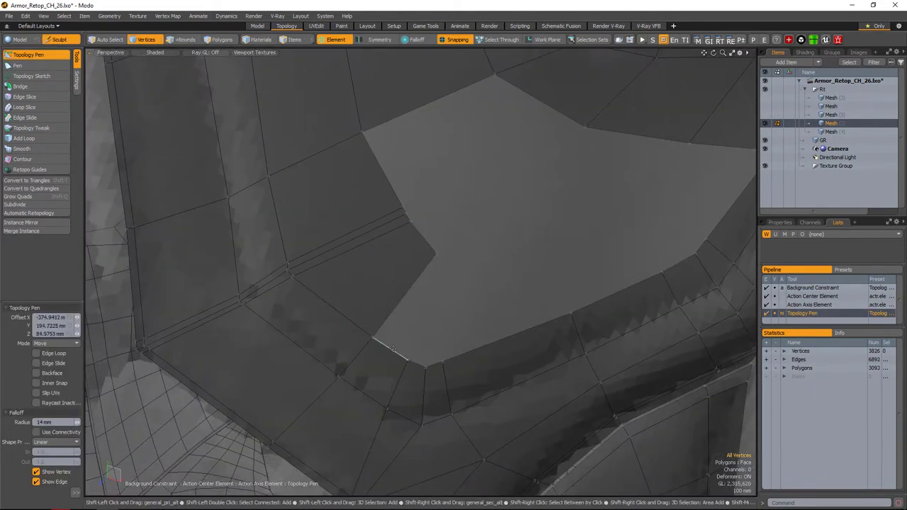
{"action": "left_click", "coordinate": [469, 273]}
{"action": "scroll", "coordinate": [449, 262], "scroll_direction": "up", "scroll_amount": 3}
{"action": "scroll", "coordinate": [449, 261], "scroll_direction": "down", "scroll_amount": 3}
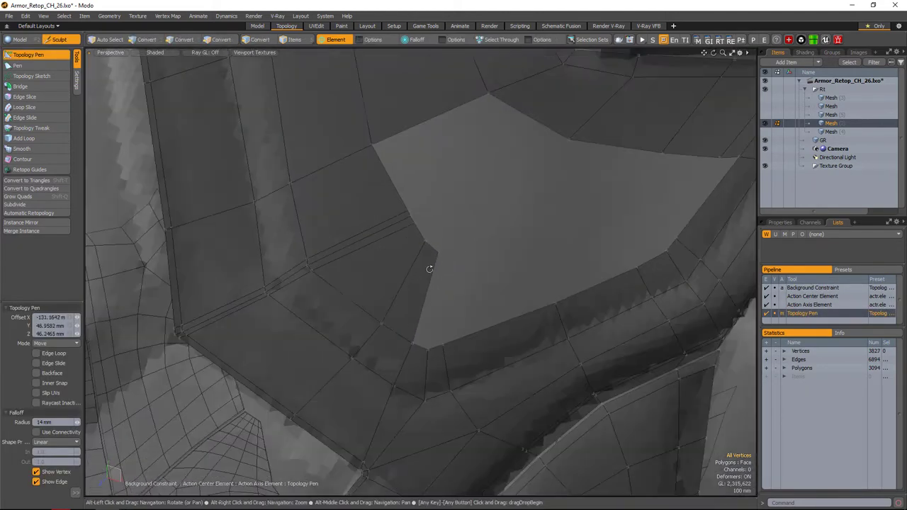
{"action": "left_click_drag", "start_coordinate": [433, 294], "coordinate": [447, 284], "text": "shift"}
{"action": "left_click", "coordinate": [524, 233]}
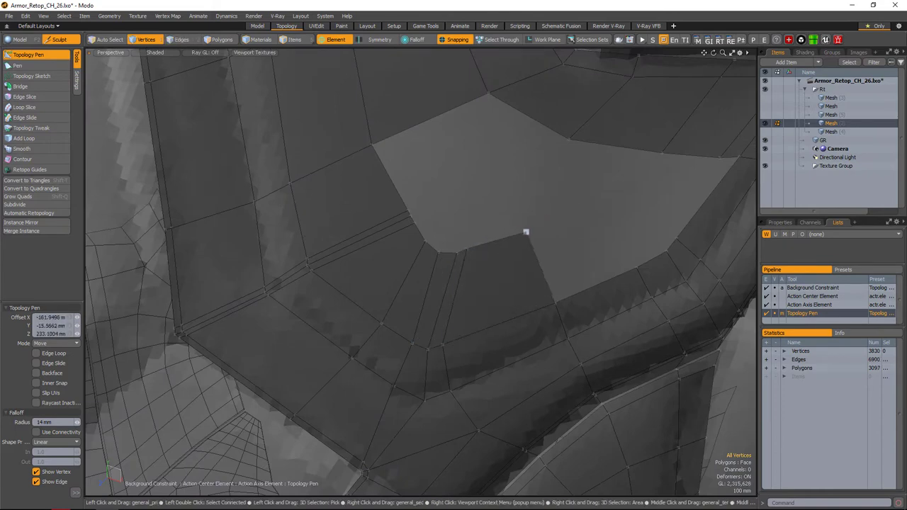
- Complete the inner row of quads along the lower border and diagonal strap, closing the corner between them
{"action": "left_click_drag", "start_coordinate": [524, 234], "coordinate": [462, 301], "text": "alt"}
{"action": "right_click_drag", "start_coordinate": [507, 243], "coordinate": [527, 262], "text": "alt"}
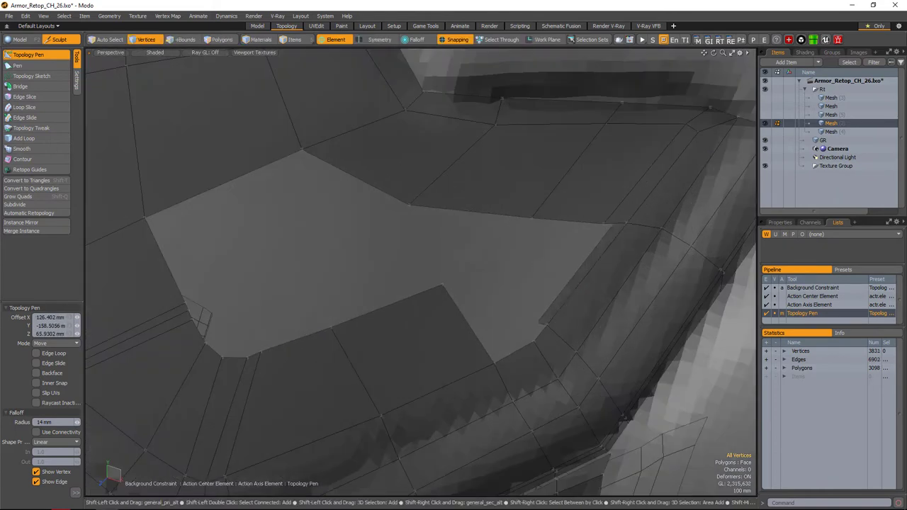
{"action": "scroll", "coordinate": [510, 284], "scroll_direction": "down", "scroll_amount": 3}
{"action": "left_click", "coordinate": [539, 289]}
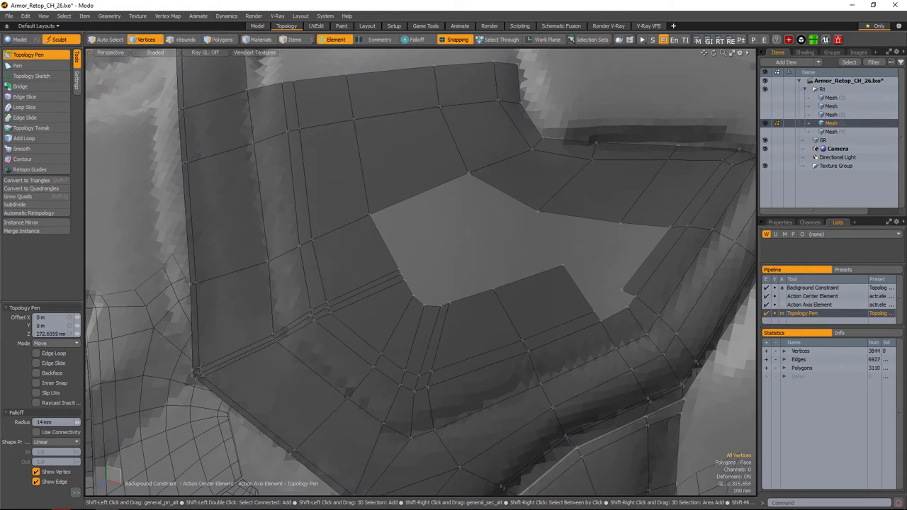
{"action": "scroll", "coordinate": [522, 295], "scroll_direction": "up", "scroll_amount": 3}
{"action": "left_click", "coordinate": [559, 275]}
{"action": "scroll", "coordinate": [559, 275], "scroll_direction": "down", "scroll_amount": 3}
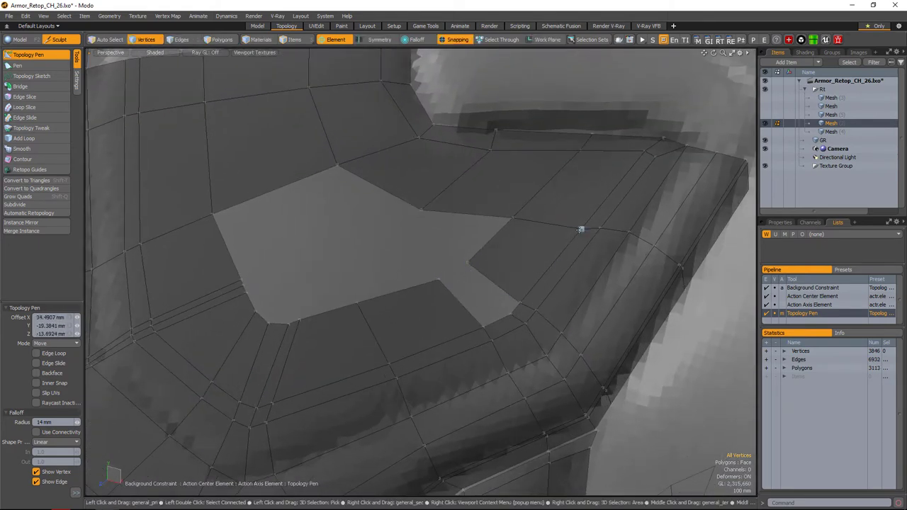
{"action": "scroll", "coordinate": [531, 265], "scroll_direction": "up", "scroll_amount": 3}
{"action": "left_click_drag", "start_coordinate": [567, 330], "coordinate": [588, 306]}
{"action": "scroll", "coordinate": [563, 312], "scroll_direction": "down", "scroll_amount": 3}
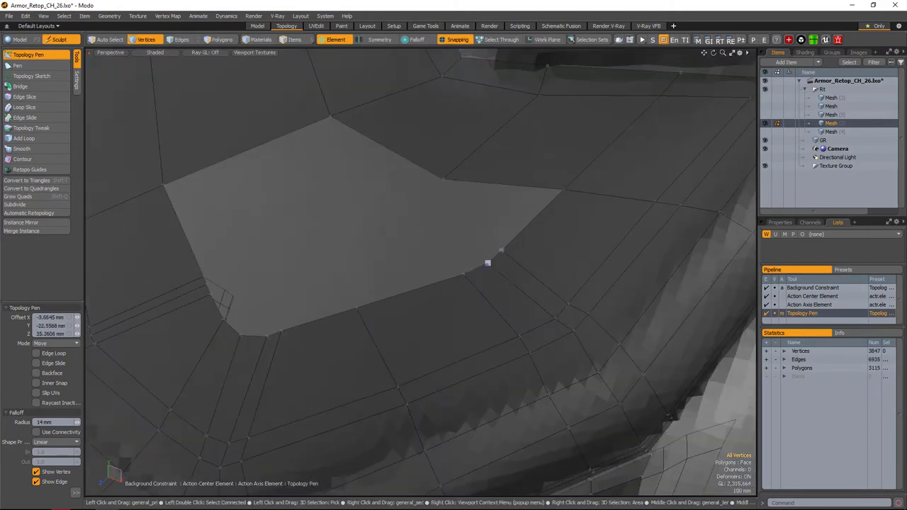
- Fill the shoulder side of the panel's hole with quads and select the border edges of the remaining gap
{"action": "scroll", "coordinate": [487, 264], "scroll_direction": "down", "scroll_amount": 5}
{"action": "left_click_drag", "start_coordinate": [520, 255], "coordinate": [454, 280], "text": "alt"}
{"action": "left_click_drag", "start_coordinate": [509, 263], "coordinate": [516, 312], "text": "ctrl"}
{"action": "left_click_drag", "start_coordinate": [516, 312], "coordinate": [567, 246], "text": "alt"}
{"action": "key", "text": "space"}
{"action": "key", "text": "space"}
{"action": "key", "text": "1"}
{"action": "key", "text": "shift+s"}
{"action": "right_click_drag", "start_coordinate": [615, 347], "coordinate": [615, 351]}
{"action": "mouse_move", "coordinate": [616, 351]}
{"action": "left_mouse_down", "text": "alt"}
{"action": "mouse_move", "coordinate": [524, 298]}
{"action": "mouse_move", "coordinate": [460, 281]}
{"action": "left_mouse_up", "text": "alt"}
{"action": "key", "text": "2"}
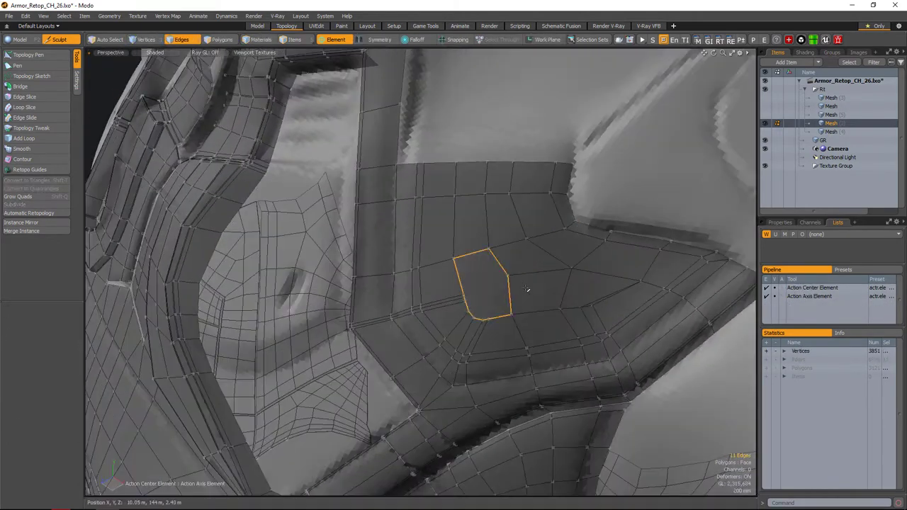
- Close the remaining gap in the panel and slide its inner vertices to even out the edge flow
{"action": "left_click_drag", "start_coordinate": [527, 290], "coordinate": [563, 258], "text": "alt"}
{"action": "key", "text": "1"}
{"action": "left_click", "coordinate": [494, 273]}
{"action": "left_click", "coordinate": [481, 300], "text": "shift"}
{"action": "key", "text": "shift+s"}
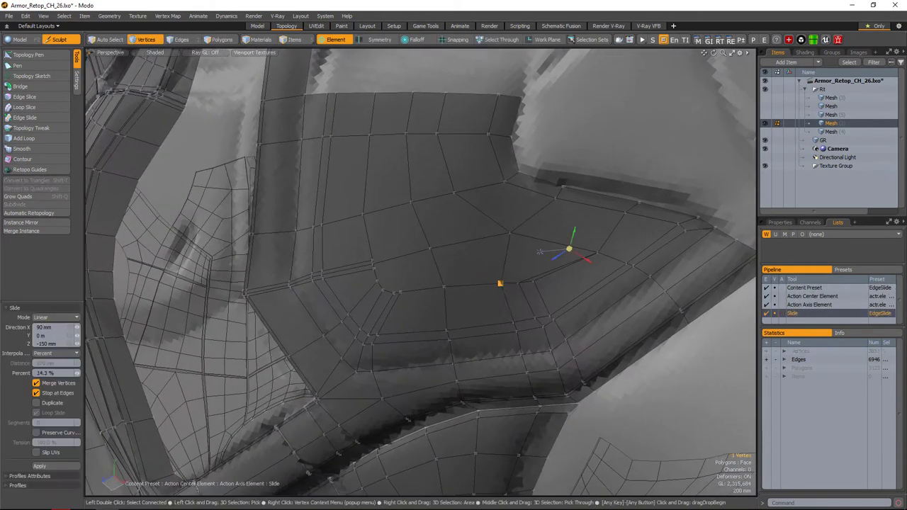
{"action": "left_click_drag", "start_coordinate": [511, 282], "coordinate": [527, 243], "text": "alt"}
{"action": "key", "text": "2"}
{"action": "key", "text": "shift+s"}
{"action": "left_click_drag", "start_coordinate": [543, 303], "coordinate": [499, 259], "text": "alt"}
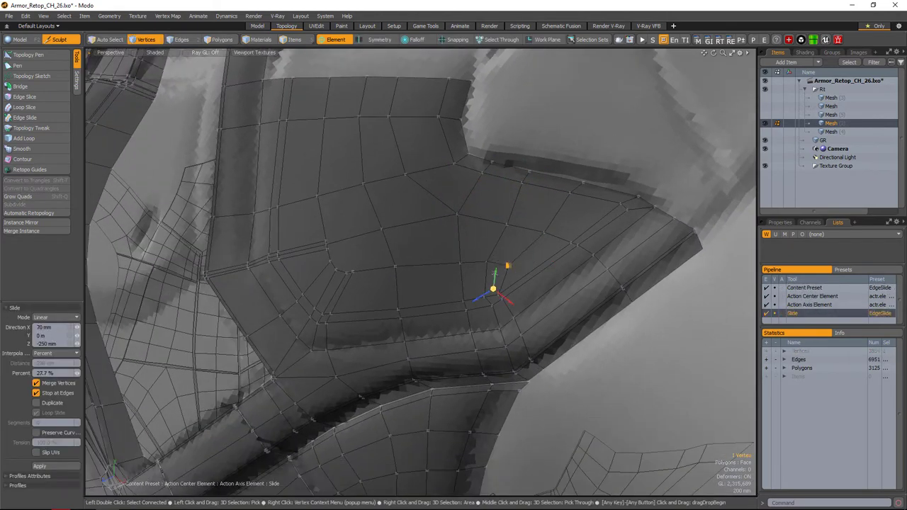
{"action": "key", "text": "space"}
{"action": "left_click_drag", "start_coordinate": [523, 221], "coordinate": [509, 297], "text": "alt"}
{"action": "left_click", "coordinate": [527, 293]}
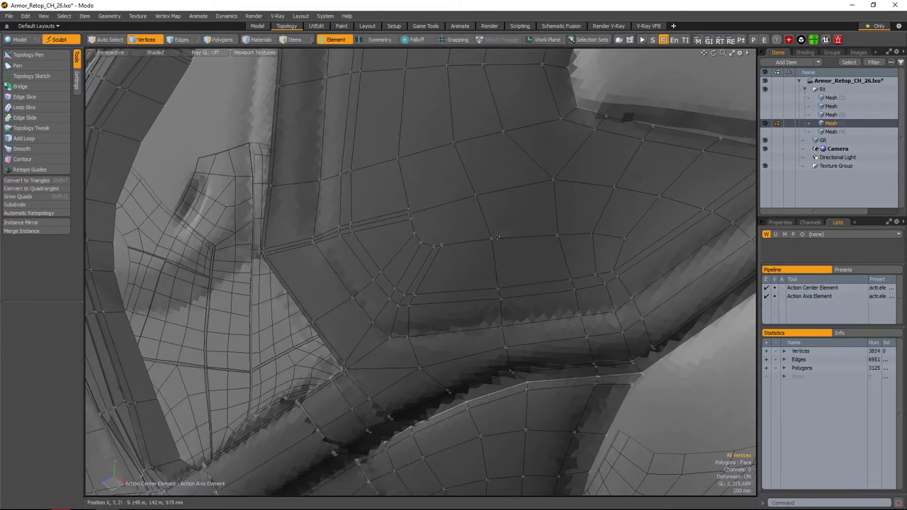
- Cut narrow support edges with Edge Slice along the panel's groove border and outer side
{"action": "left_click_drag", "start_coordinate": [496, 238], "coordinate": [499, 285], "text": "alt"}
{"action": "left_click", "coordinate": [509, 291]}
{"action": "key", "text": "c"}
{"action": "scroll", "coordinate": [599, 262], "scroll_direction": "up", "scroll_amount": 5}
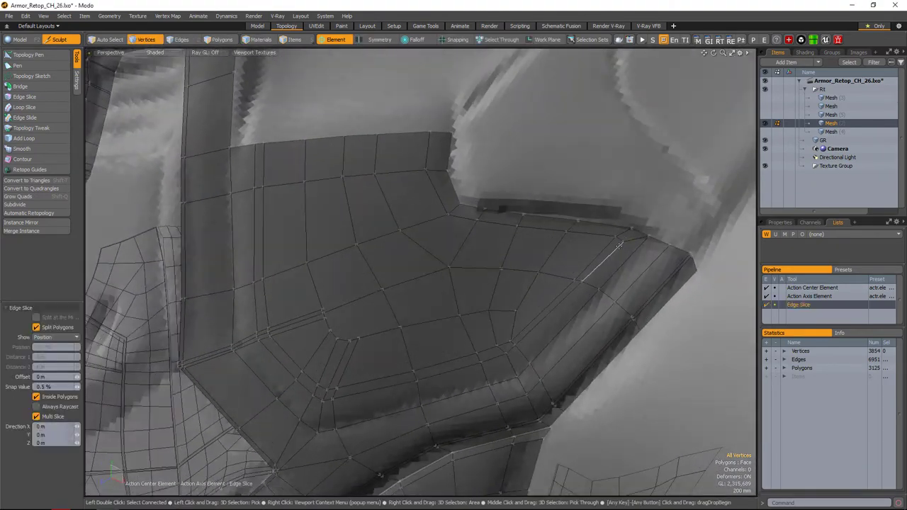
{"action": "left_click", "coordinate": [615, 240]}
{"action": "left_click_drag", "start_coordinate": [615, 240], "coordinate": [538, 290], "text": "alt"}
{"action": "key", "text": "space"}
{"action": "key", "text": "Delete"}
{"action": "left_click_drag", "start_coordinate": [549, 234], "coordinate": [511, 250], "text": "alt"}
- Select the polygons of the panel between the straps and separate them from the surrounding mesh
{"action": "key", "text": "1"}
{"action": "key", "text": "3"}
{"action": "double_click", "coordinate": [424, 334]}
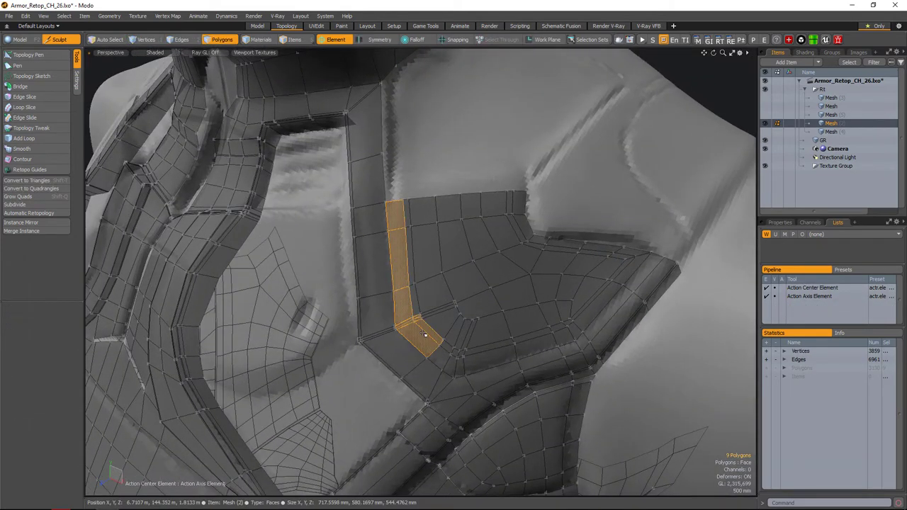
{"action": "double_click", "coordinate": [470, 349], "text": "shift"}
{"action": "right_click_drag", "start_coordinate": [471, 349], "coordinate": [433, 355], "text": "alt"}
{"action": "left_click_drag", "start_coordinate": [535, 341], "coordinate": [572, 289], "text": "alt"}
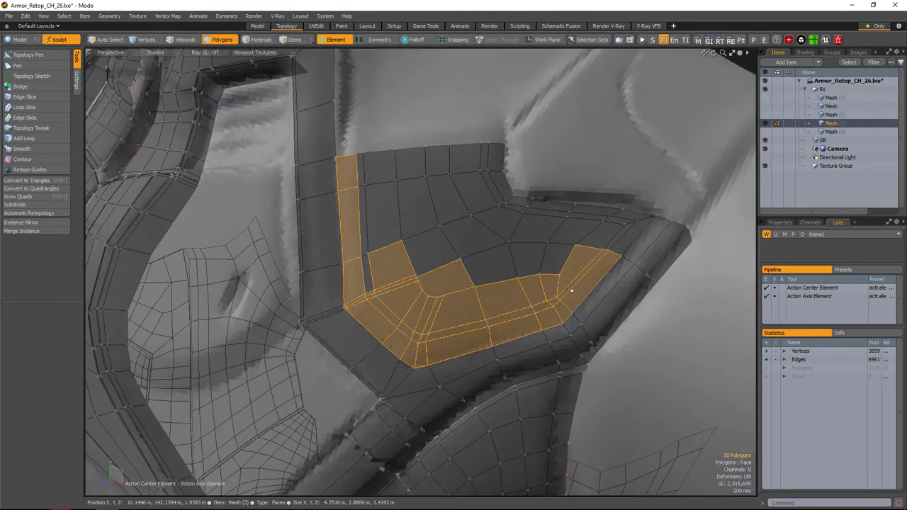
{"action": "left_click_drag", "start_coordinate": [489, 158], "coordinate": [449, 223], "text": "alt"}
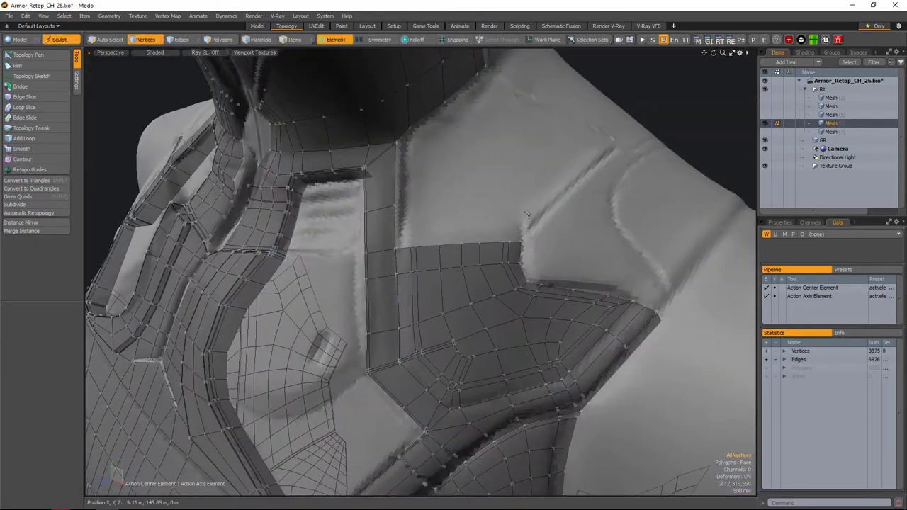
- Isolate the separated panel by hiding the rest of the retopology mesh
{"action": "left_click_drag", "start_coordinate": [528, 213], "coordinate": [425, 326], "text": "alt"}
{"action": "key", "text": "p"}
{"action": "key", "text": "space"}
{"action": "key", "text": "alt+s"}
{"action": "key", "text": "space"}
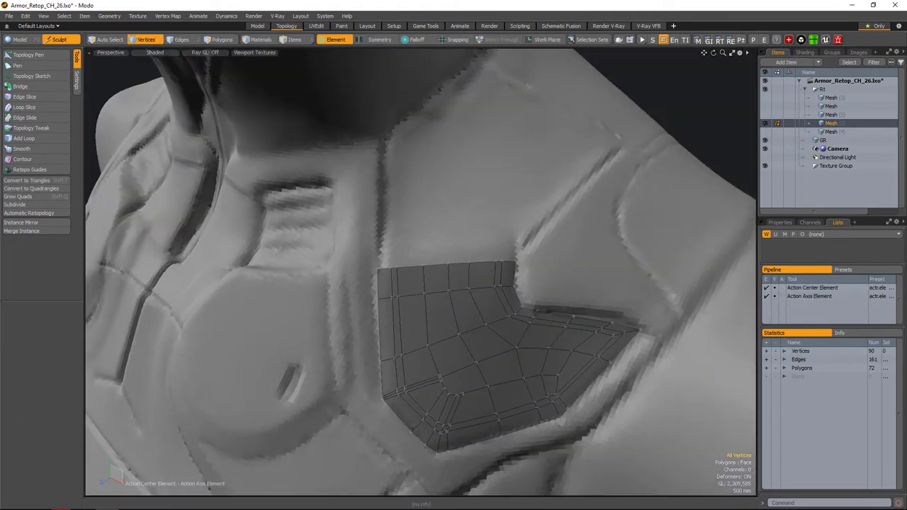
- Extend quads with the Topology Pen from the panel's two upper corners, following the vertical seam and the diagonal groove
{"action": "left_click_drag", "start_coordinate": [422, 195], "coordinate": [523, 272], "text": "alt"}
{"action": "key", "text": "p"}
{"action": "scroll", "coordinate": [523, 271], "scroll_direction": "up", "scroll_amount": 3}
{"action": "scroll", "coordinate": [494, 264], "scroll_direction": "down", "scroll_amount": 3}
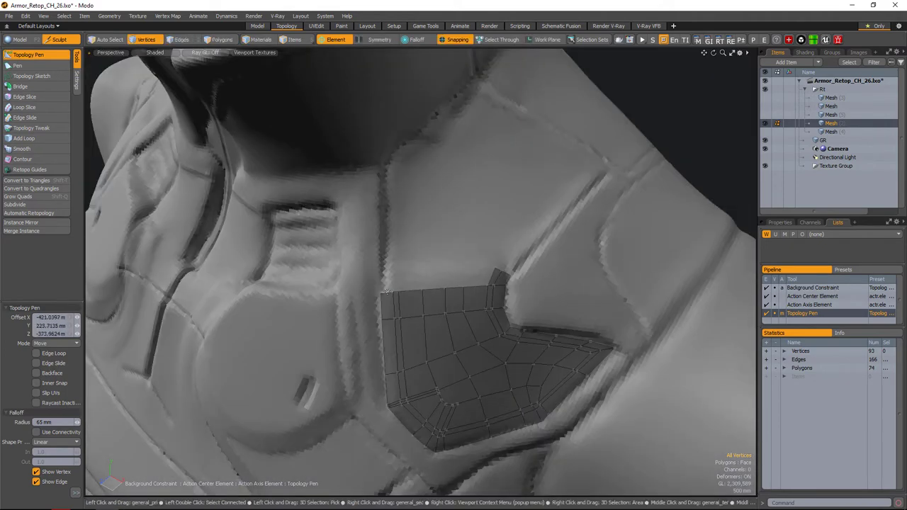
{"action": "scroll", "coordinate": [494, 265], "scroll_direction": "up", "scroll_amount": 2}
{"action": "left_click_drag", "start_coordinate": [494, 265], "coordinate": [525, 262], "text": "alt"}
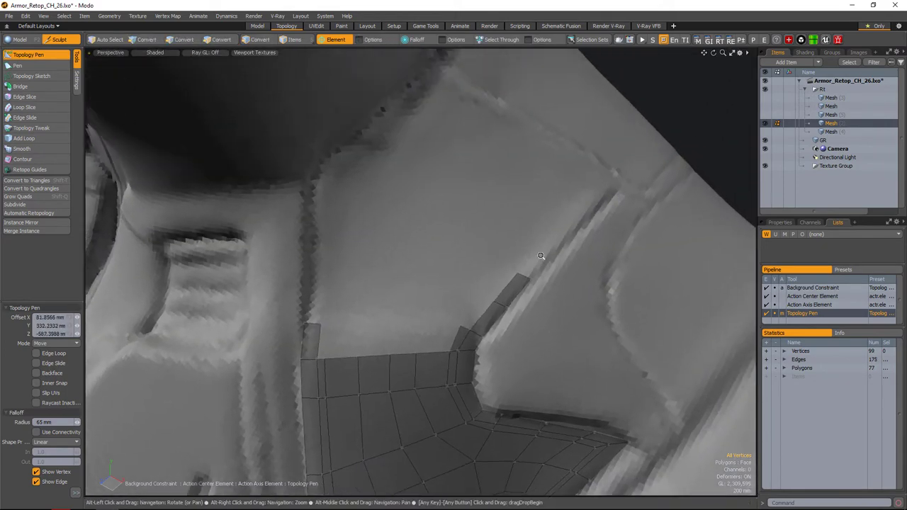
{"action": "scroll", "coordinate": [541, 258], "scroll_direction": "up", "scroll_amount": 2}
{"action": "left_click", "coordinate": [544, 250]}
- Continue the quad strip up the vertical seam and around the corner at the neck opening
{"action": "left_click_drag", "start_coordinate": [569, 227], "coordinate": [443, 284], "text": "alt"}
{"action": "scroll", "coordinate": [431, 310], "scroll_direction": "up", "scroll_amount": 2}
{"action": "left_click", "coordinate": [431, 309]}
{"action": "scroll", "coordinate": [445, 279], "scroll_direction": "up", "scroll_amount": 3}
{"action": "scroll", "coordinate": [429, 298], "scroll_direction": "down", "scroll_amount": 3}
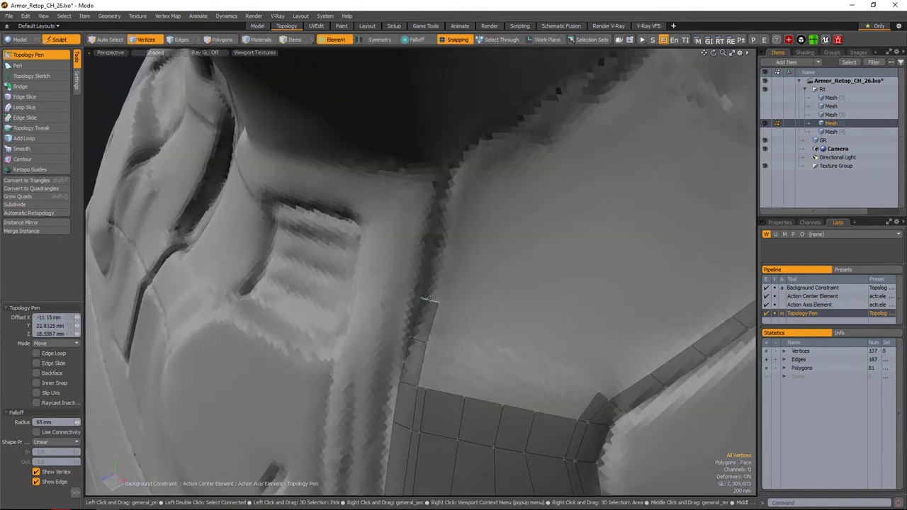
{"action": "left_click", "coordinate": [459, 220]}
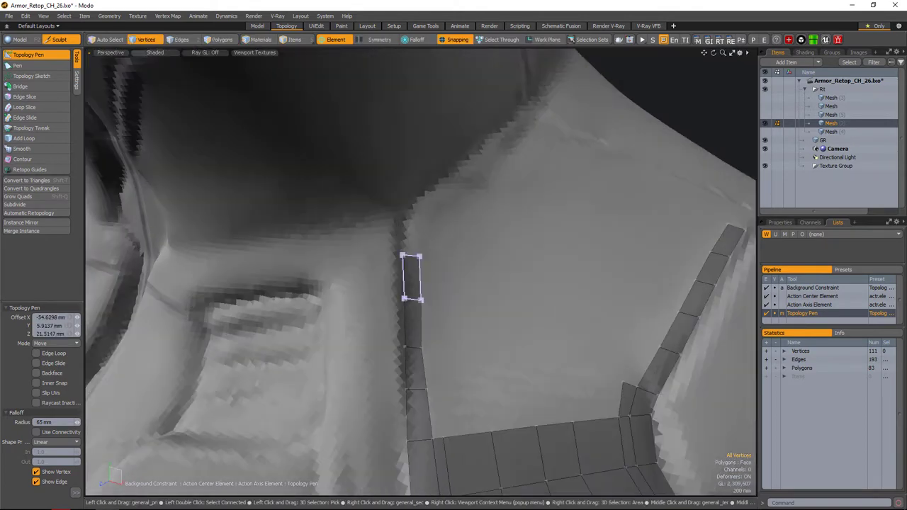
{"action": "left_click_drag", "start_coordinate": [459, 220], "coordinate": [416, 271], "text": "alt"}
{"action": "scroll", "coordinate": [416, 271], "scroll_direction": "up", "scroll_amount": 1}
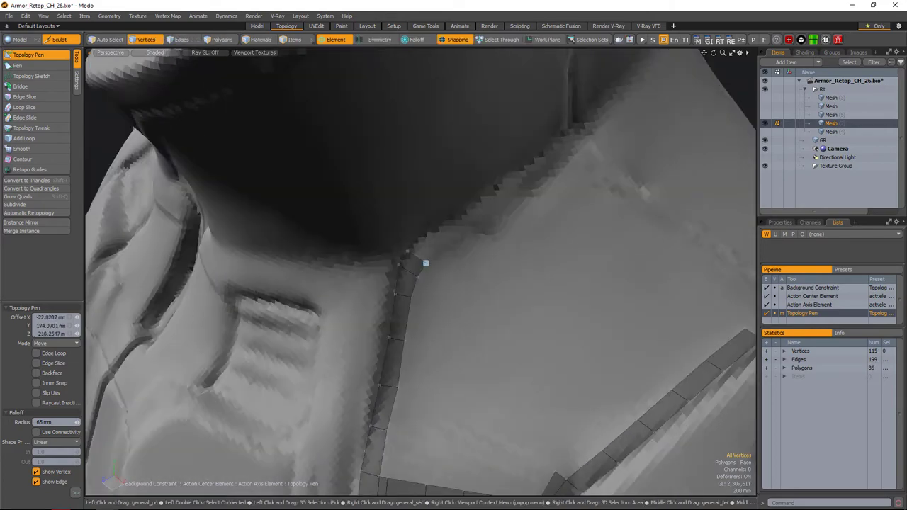
- Extend the strip along the neck edge to the shoulder seam and the diagonal groove strip to its end
{"action": "left_click_drag", "start_coordinate": [503, 276], "coordinate": [617, 324], "text": "alt"}
{"action": "left_click", "coordinate": [487, 272]}
{"action": "left_click", "coordinate": [471, 227]}
{"action": "left_click", "coordinate": [617, 325]}
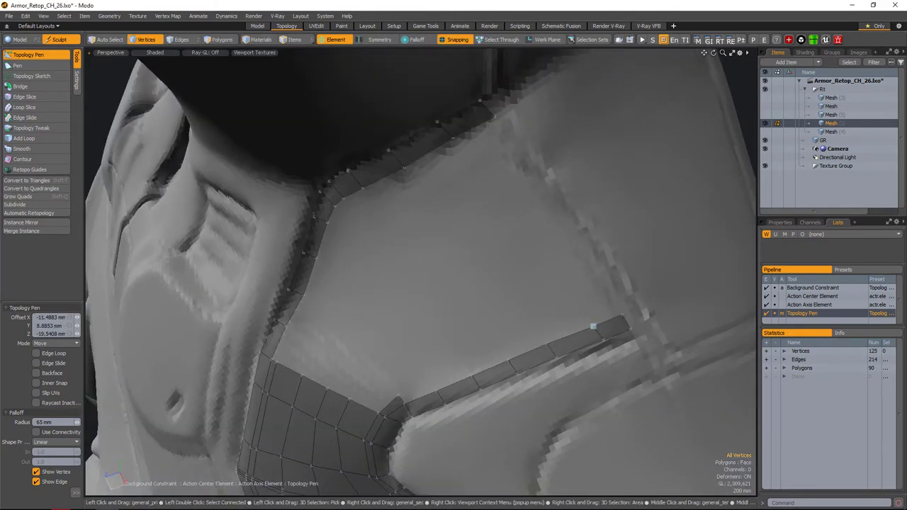
{"action": "left_click_drag", "start_coordinate": [552, 342], "coordinate": [493, 197], "text": "alt"}
{"action": "scroll", "coordinate": [538, 265], "scroll_direction": "up", "scroll_amount": 3}
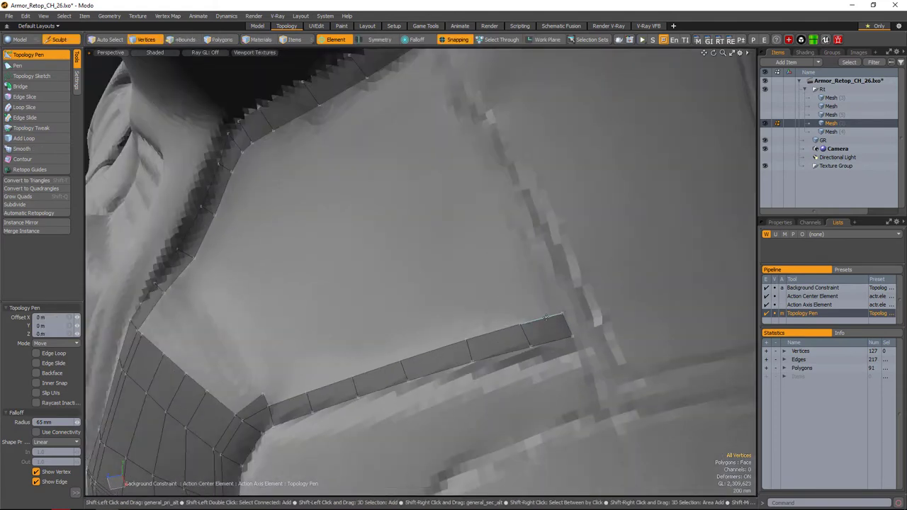
- Close the upper chest panel's border with a quad strip along the shoulder seam
{"action": "left_click_drag", "start_coordinate": [541, 384], "coordinate": [570, 289], "text": "alt"}
{"action": "left_click_drag", "start_coordinate": [594, 333], "coordinate": [444, 275], "text": "alt"}
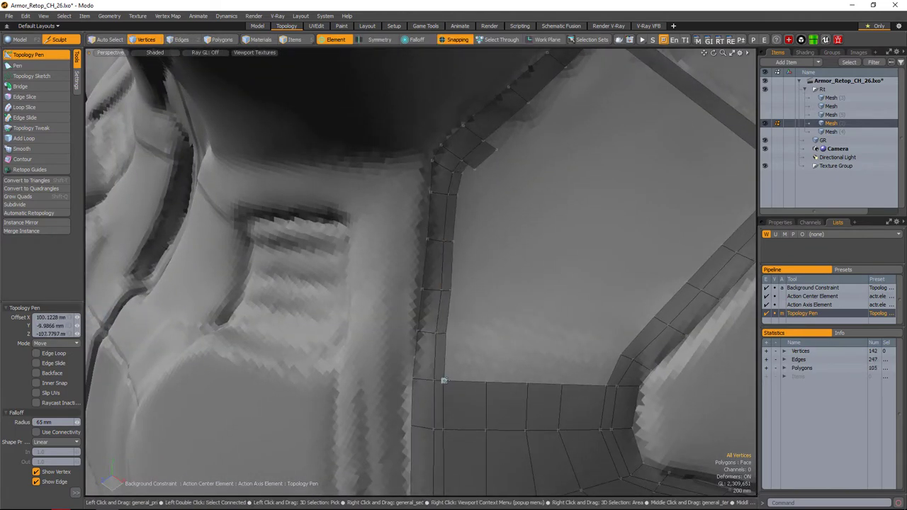
{"action": "scroll", "coordinate": [491, 232], "scroll_direction": "up", "scroll_amount": 4}
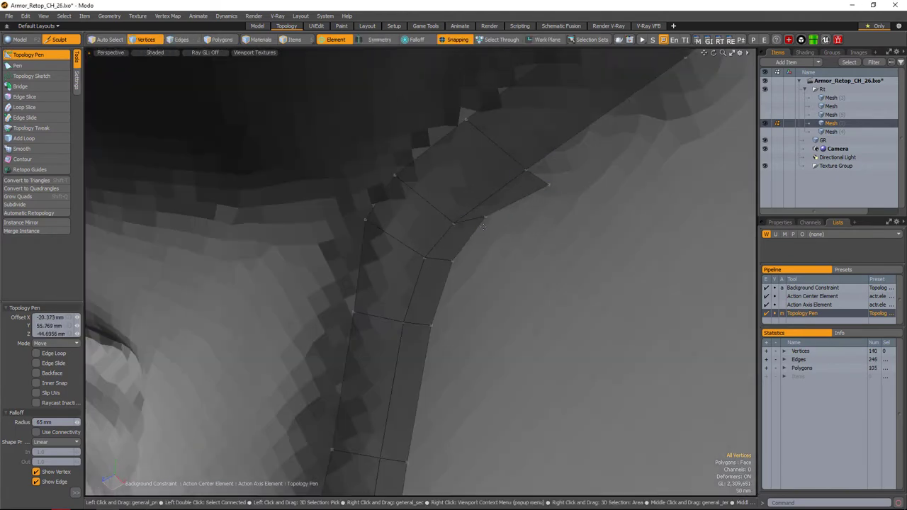
- Add a narrow inner quad row to the border around the neck corner and along the neck edge
{"action": "left_click_drag", "start_coordinate": [545, 184], "coordinate": [467, 203], "text": "alt"}
{"action": "left_click_drag", "start_coordinate": [454, 269], "coordinate": [502, 241], "text": "alt"}
{"action": "left_click", "coordinate": [691, 351]}
{"action": "scroll", "coordinate": [599, 271], "scroll_direction": "up", "scroll_amount": 5}
{"action": "left_click_drag", "start_coordinate": [598, 271], "coordinate": [552, 255], "text": "alt"}
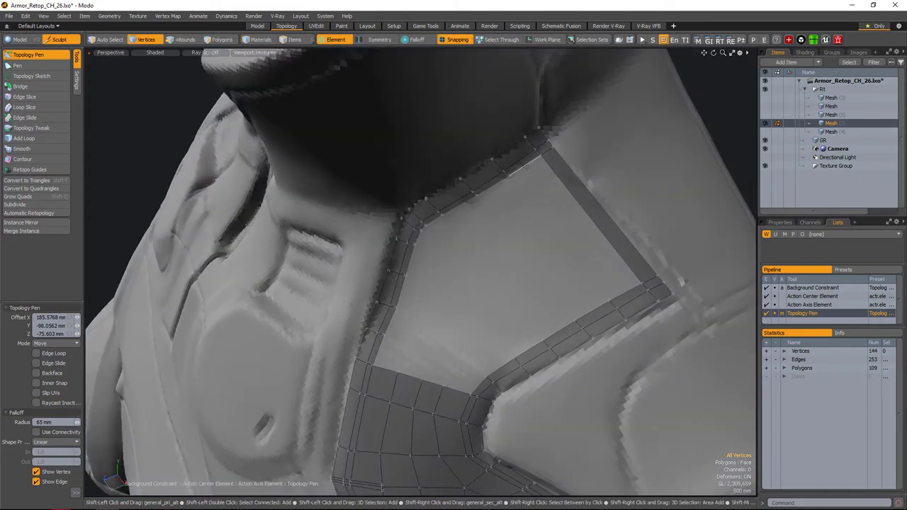
- Fill the panel's upper area with quads from the shoulder seam down to the rounded groove corner
{"action": "left_click_drag", "start_coordinate": [567, 199], "coordinate": [506, 298], "text": "shift"}
{"action": "left_click", "coordinate": [518, 221], "text": "shift"}
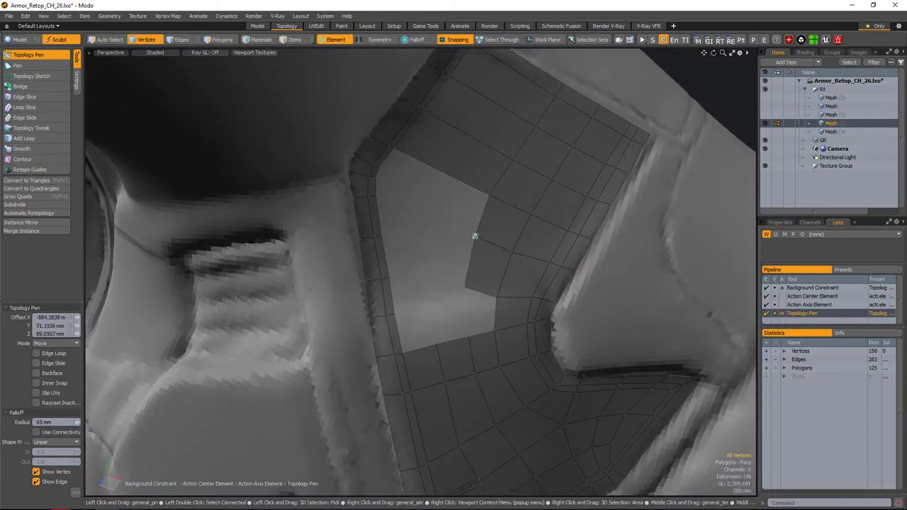
{"action": "left_click", "coordinate": [475, 236], "text": "shift"}
{"action": "left_click_drag", "start_coordinate": [475, 236], "coordinate": [451, 247], "text": "alt"}
{"action": "left_click_drag", "start_coordinate": [428, 306], "coordinate": [484, 275], "text": "alt"}
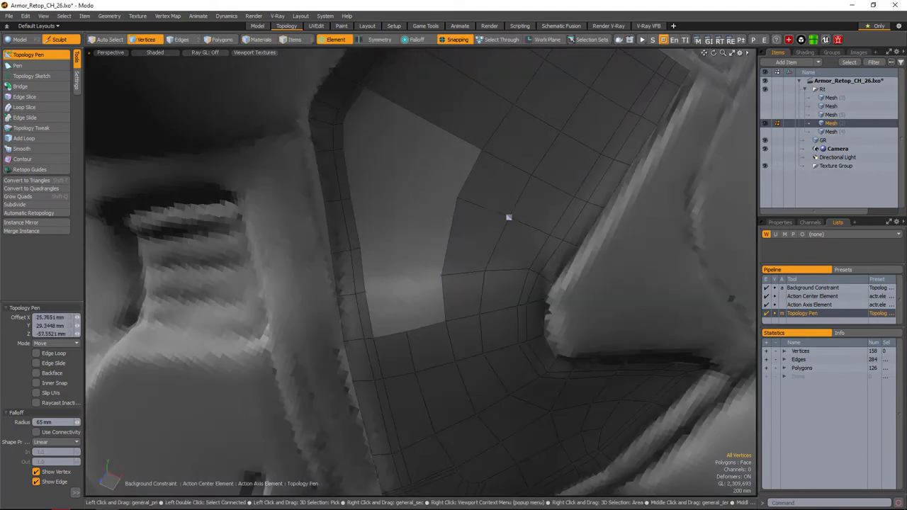
- Extend the quad rows from the rounded groove corner across the panel toward the vertical seam
{"action": "left_click_drag", "start_coordinate": [508, 217], "coordinate": [385, 280], "text": "alt"}
{"action": "left_click", "coordinate": [453, 279], "text": "shift"}
{"action": "left_click_drag", "start_coordinate": [453, 279], "coordinate": [456, 228], "text": "alt"}
{"action": "left_click", "coordinate": [434, 289], "text": "shift"}
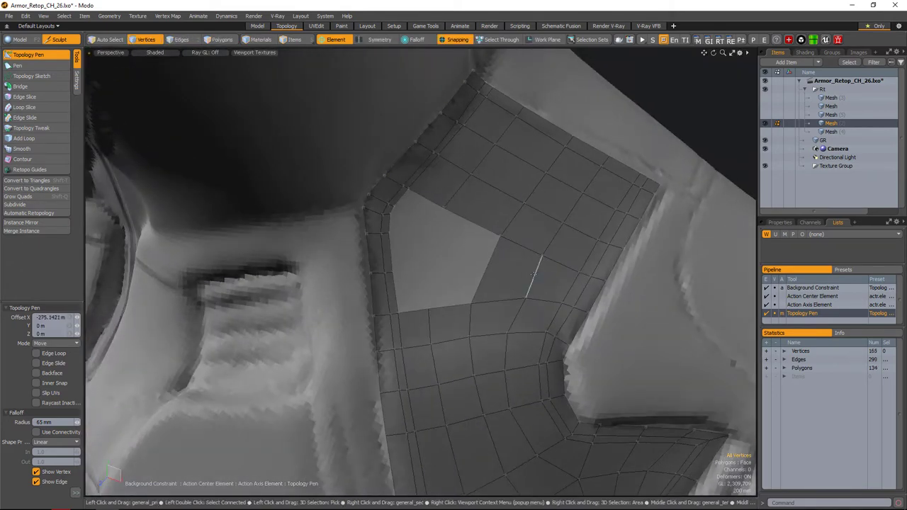
{"action": "left_click_drag", "start_coordinate": [533, 275], "coordinate": [461, 268], "text": "alt"}
- Slide a vertex near the rounded groove corner along its edge with the Slide tool
{"action": "key", "text": "shift+x"}
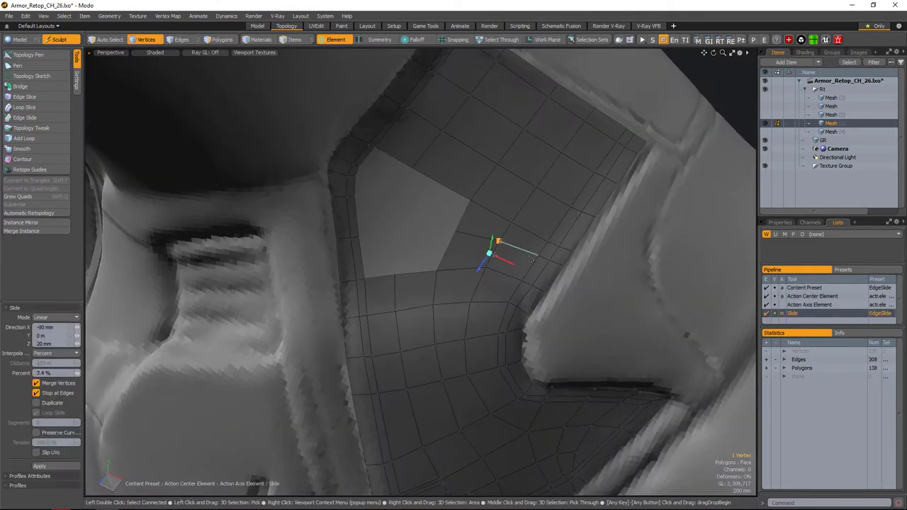
{"action": "left_click_drag", "start_coordinate": [531, 261], "coordinate": [559, 273]}
{"action": "left_click_drag", "start_coordinate": [486, 260], "coordinate": [425, 234], "text": "alt"}
{"action": "key", "text": "space"}
- Fill more of the opening beside the vertical seam with Topology Pen quads up to the neck corner
{"action": "key", "text": "x"}
{"action": "left_click", "coordinate": [417, 232]}
{"action": "left_click_drag", "start_coordinate": [412, 196], "coordinate": [467, 312], "text": "alt"}
{"action": "left_click", "coordinate": [468, 312]}
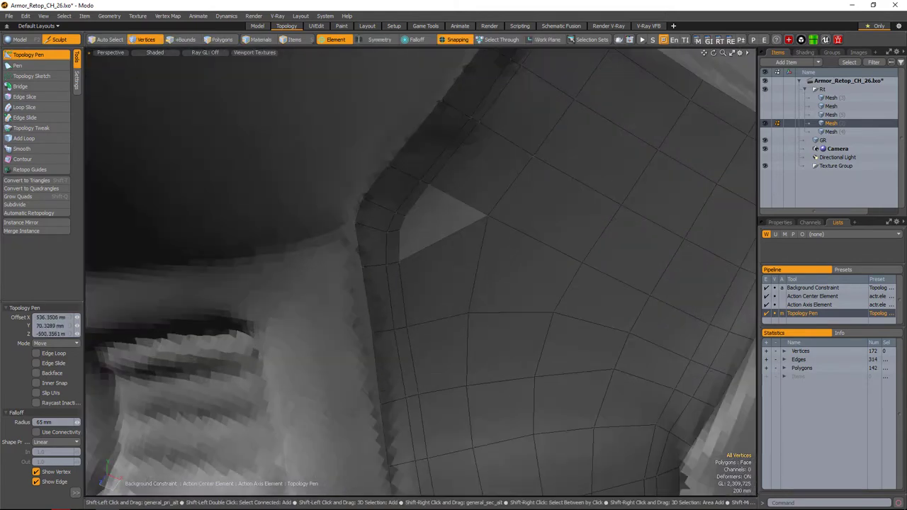
- Close the last gap at the neck corner with quads and weld the stray corner vertex
{"action": "left_click_drag", "start_coordinate": [401, 227], "coordinate": [430, 225], "text": "alt"}
{"action": "left_click", "coordinate": [482, 243]}
{"action": "scroll", "coordinate": [430, 226], "scroll_direction": "up", "scroll_amount": 5}
{"action": "scroll", "coordinate": [361, 242], "scroll_direction": "up", "scroll_amount": 5}
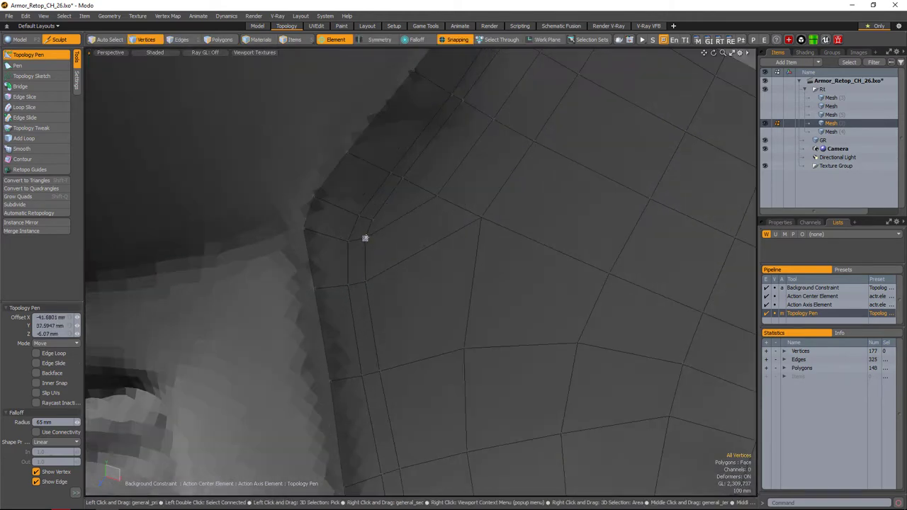
{"action": "left_click", "coordinate": [364, 239], "text": "shift"}
{"action": "scroll", "coordinate": [364, 239], "scroll_direction": "down", "scroll_amount": 8}
{"action": "left_click_drag", "start_coordinate": [364, 239], "coordinate": [439, 233], "text": "alt"}
{"action": "scroll", "coordinate": [439, 232], "scroll_direction": "up", "scroll_amount": 6}
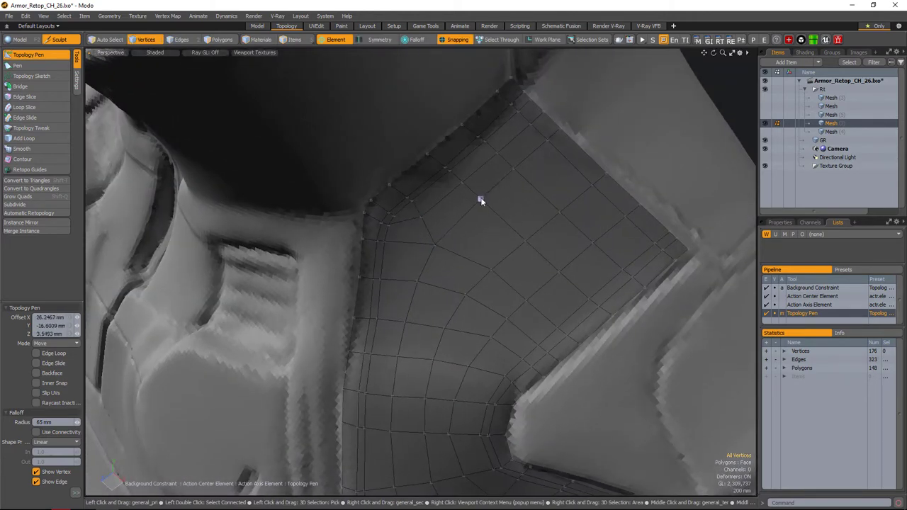
- Unhide the rest of the retopology mesh, switch to the Model layout and hide the GR sculpt
{"action": "key", "text": "space"}
{"action": "left_click_drag", "start_coordinate": [480, 197], "coordinate": [460, 256], "text": "alt"}
{"action": "scroll", "coordinate": [421, 211], "scroll_direction": "down", "scroll_amount": 5}
{"action": "scroll", "coordinate": [476, 253], "scroll_direction": "down", "scroll_amount": 10}
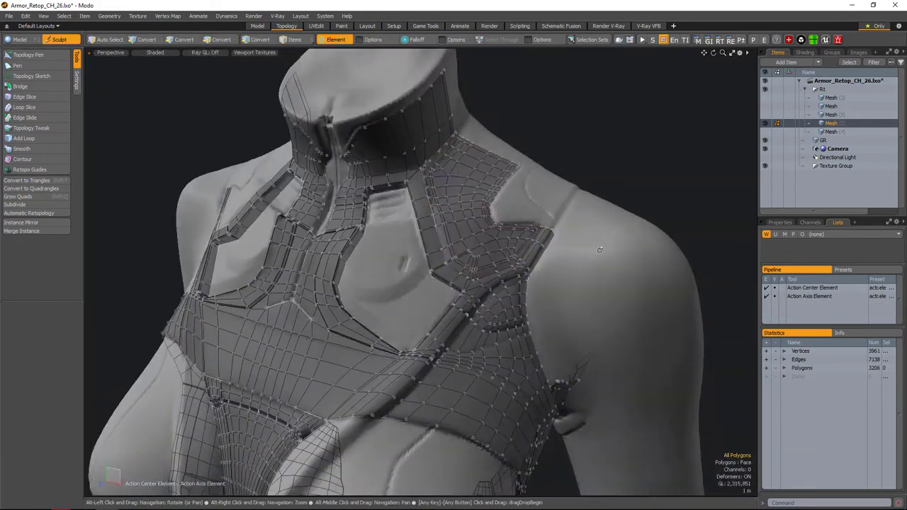
{"action": "left_click_drag", "start_coordinate": [496, 241], "coordinate": [528, 241], "text": "alt"}
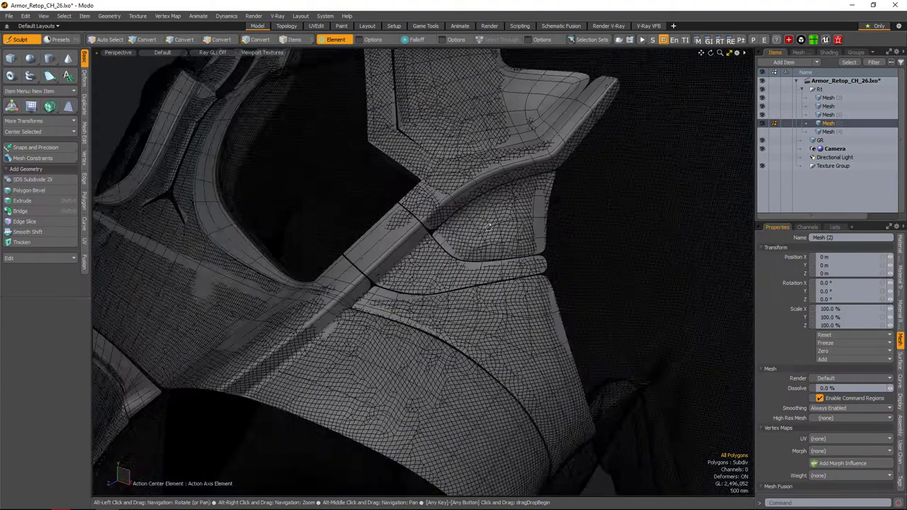
{"action": "scroll", "coordinate": [265, 189], "scroll_direction": "down", "scroll_amount": 8}
{"action": "left_click_drag", "start_coordinate": [265, 189], "coordinate": [618, 202], "text": "alt"}
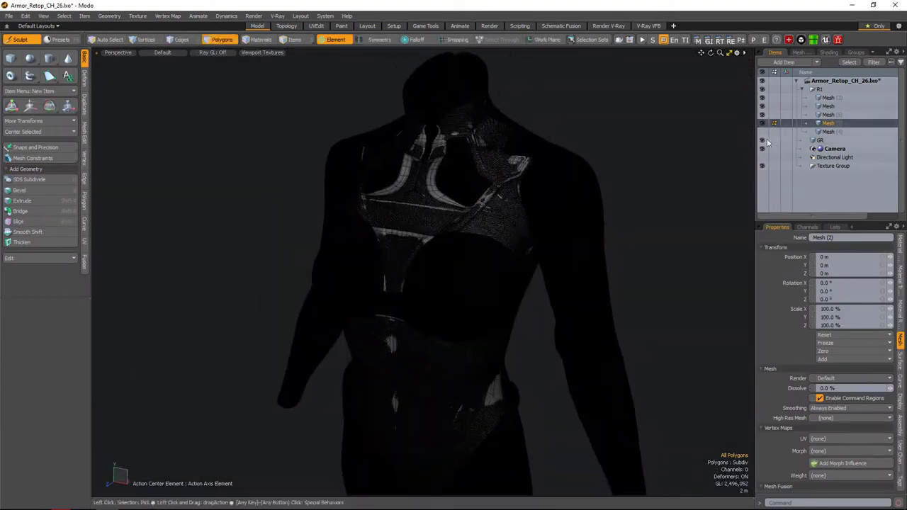
{"action": "left_click", "coordinate": [762, 140]}
- Show the unsubdivided cage and adjust vertices in the lower part of the shoulder panel
{"action": "left_click_drag", "start_coordinate": [513, 162], "coordinate": [414, 278], "text": "alt"}
{"action": "left_click", "coordinate": [524, 276]}
{"action": "key", "text": "3"}
{"action": "key", "text": "2"}
{"action": "key", "text": "1"}
{"action": "left_click_drag", "start_coordinate": [363, 310], "coordinate": [470, 258], "text": "alt"}
{"action": "key", "text": "3"}
{"action": "left_click", "coordinate": [484, 265]}
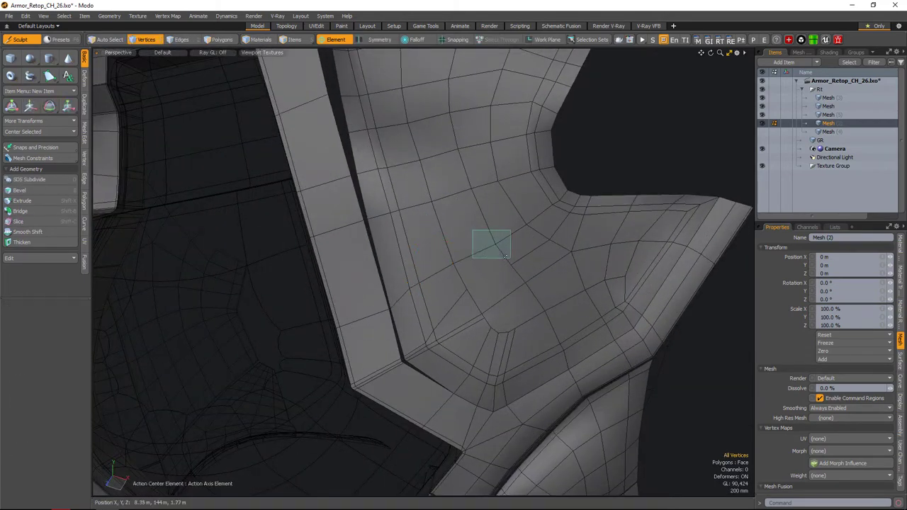
{"action": "left_click_drag", "start_coordinate": [504, 255], "coordinate": [475, 266]}
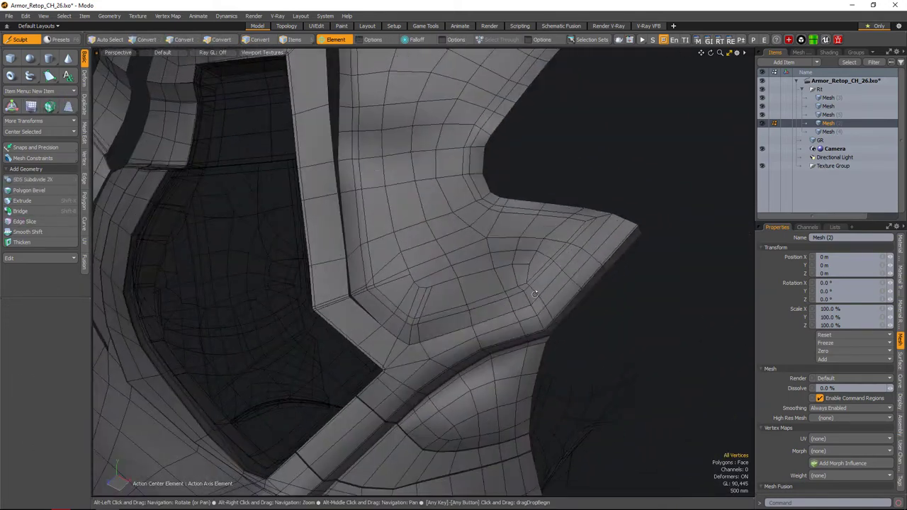
- Slide the vertex beside the U-shaped loop at the panel's lower corner by about 12% and preview the subdivision
{"action": "key", "text": "Tab"}
{"action": "left_click_drag", "start_coordinate": [535, 293], "coordinate": [519, 228], "text": "alt"}
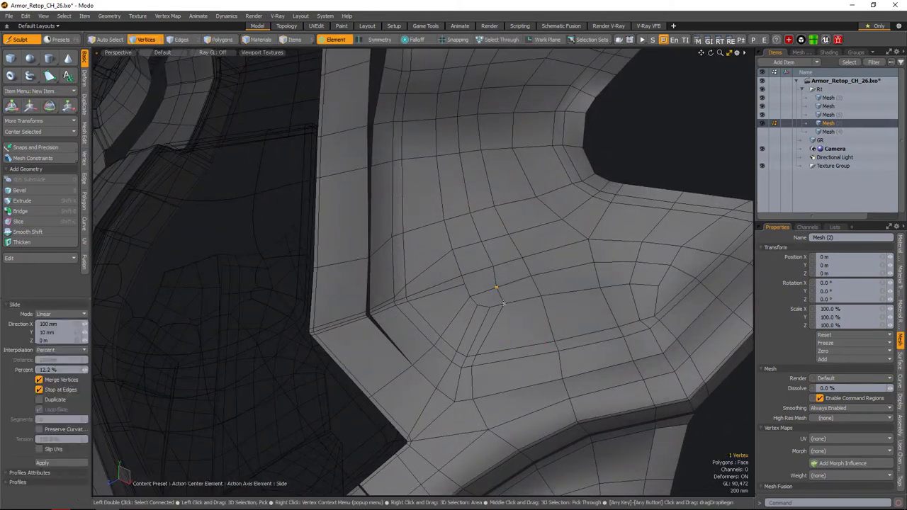
{"action": "left_click_drag", "start_coordinate": [502, 303], "coordinate": [539, 283], "text": "alt"}
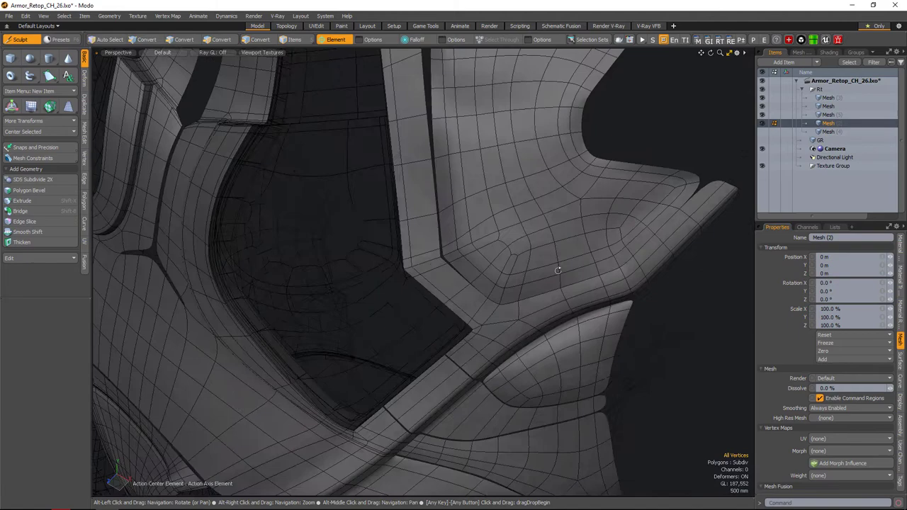
{"action": "left_click_drag", "start_coordinate": [556, 268], "coordinate": [562, 263], "text": "alt"}
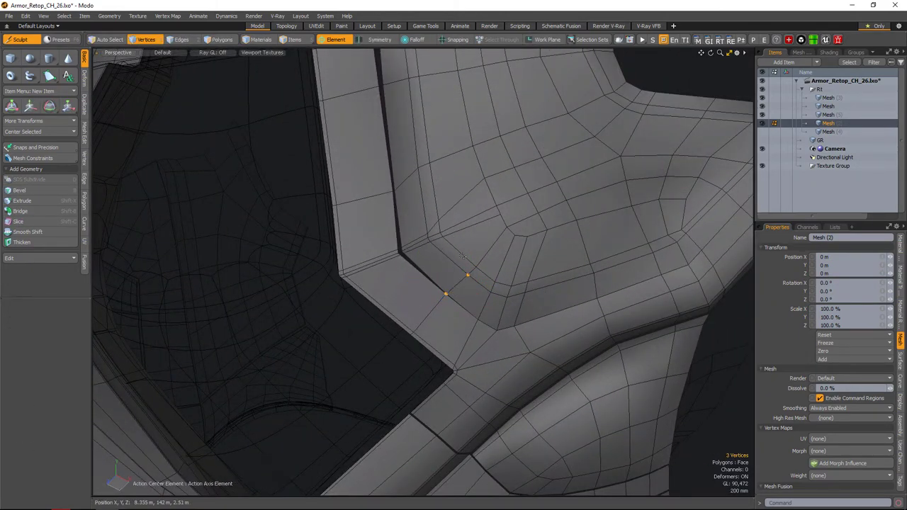
- Slide a vertex near the neck corner by about 18% and select three vertices in the column above the lower corner
{"action": "left_click_drag", "start_coordinate": [499, 247], "coordinate": [435, 152], "text": "alt"}
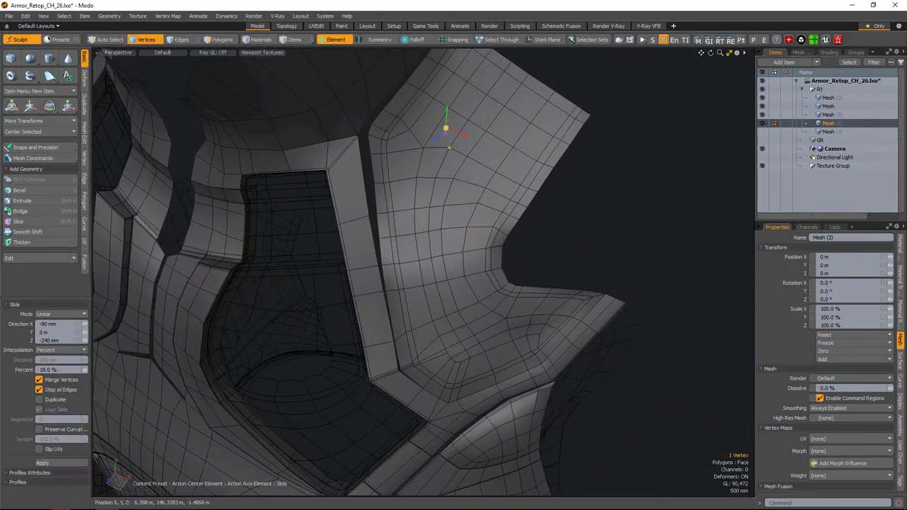
{"action": "left_click_drag", "start_coordinate": [445, 213], "coordinate": [443, 256]}
{"action": "key", "text": "1"}
{"action": "left_click_drag", "start_coordinate": [470, 332], "coordinate": [466, 294], "text": "alt"}
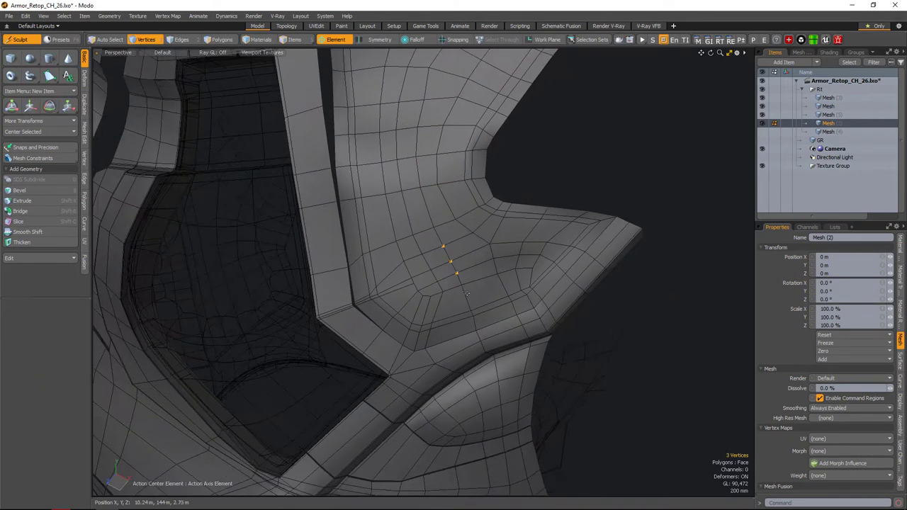
- Slice extra edges through the quads around the U-shaped loop at the panel's lower corner
{"action": "left_click_drag", "start_coordinate": [488, 348], "coordinate": [418, 333], "text": "alt"}
{"action": "left_click", "coordinate": [430, 331]}
{"action": "key", "text": "alt+c"}
{"action": "key", "text": "space"}
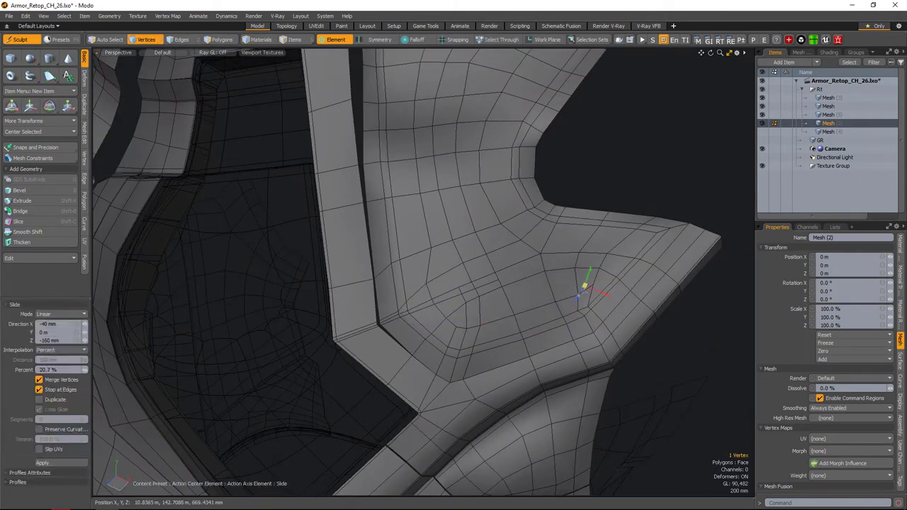
- Slide the junction vertex near the panel's outer corner by about 21%
{"action": "left_click", "coordinate": [575, 292]}
{"action": "key", "text": "l"}
{"action": "key", "text": "alt+shift+s"}
{"action": "left_click_drag", "start_coordinate": [574, 292], "coordinate": [461, 248], "text": "alt"}
{"action": "key", "text": "space"}
{"action": "key", "text": "space"}
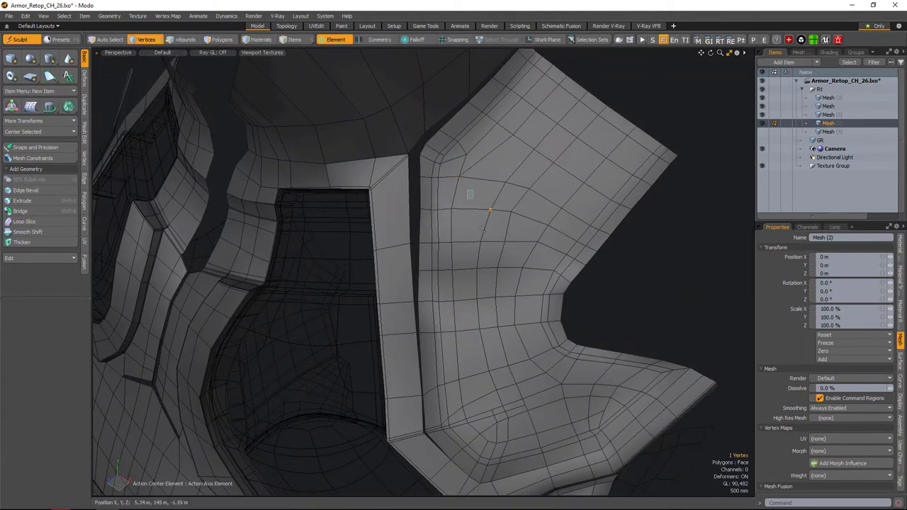
- Show the GR sculpt again together with the subdivided retopology mesh
{"action": "left_click", "coordinate": [529, 190]}
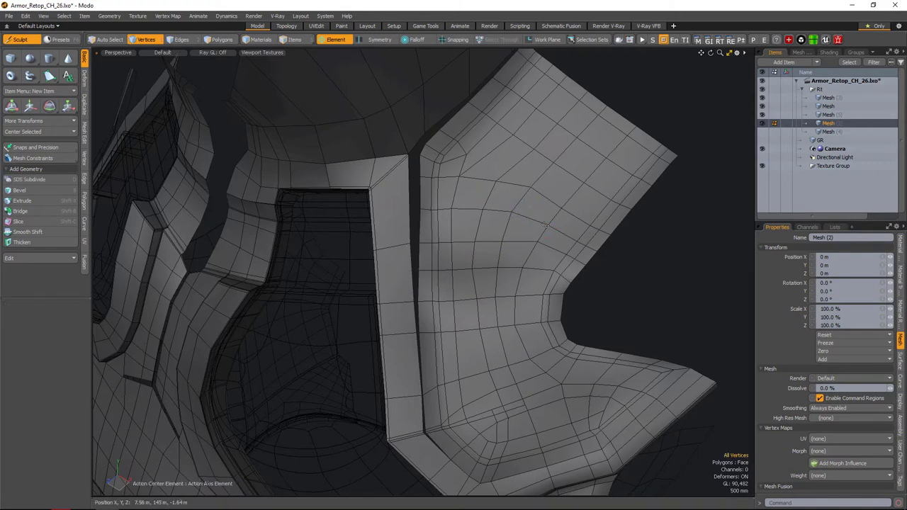
{"action": "left_click_drag", "start_coordinate": [546, 225], "coordinate": [616, 283], "text": "alt"}
{"action": "left_click", "coordinate": [415, 204]}
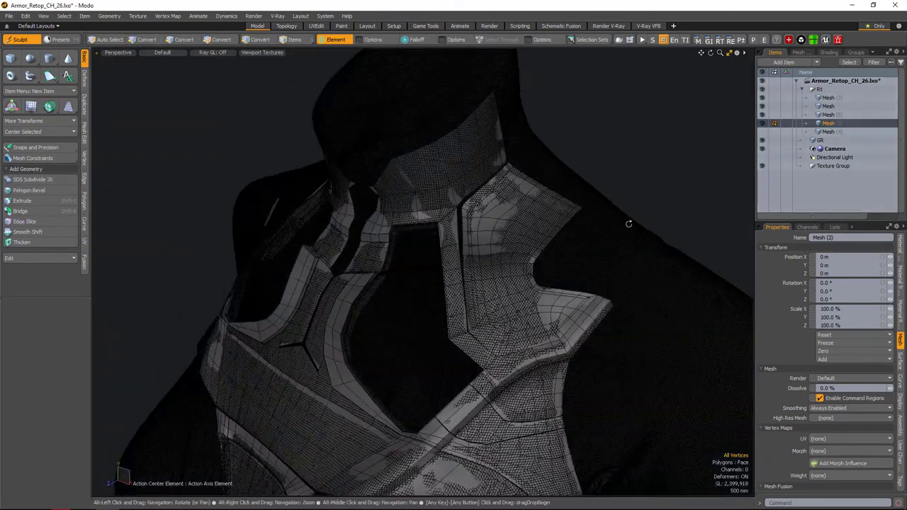
- In the Topology layout, extend quads from the diagonal strap's upper end onto the shoulder insert and along its dark groove
{"action": "left_click", "coordinate": [286, 26]}
{"action": "scroll", "coordinate": [487, 254], "scroll_direction": "up", "scroll_amount": 5}
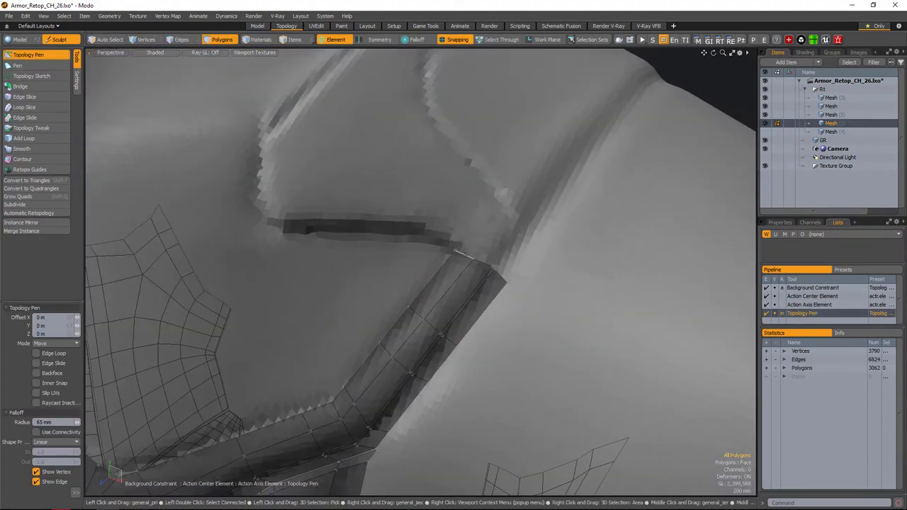
{"action": "left_click_drag", "start_coordinate": [465, 214], "coordinate": [504, 265], "text": "alt+shift"}
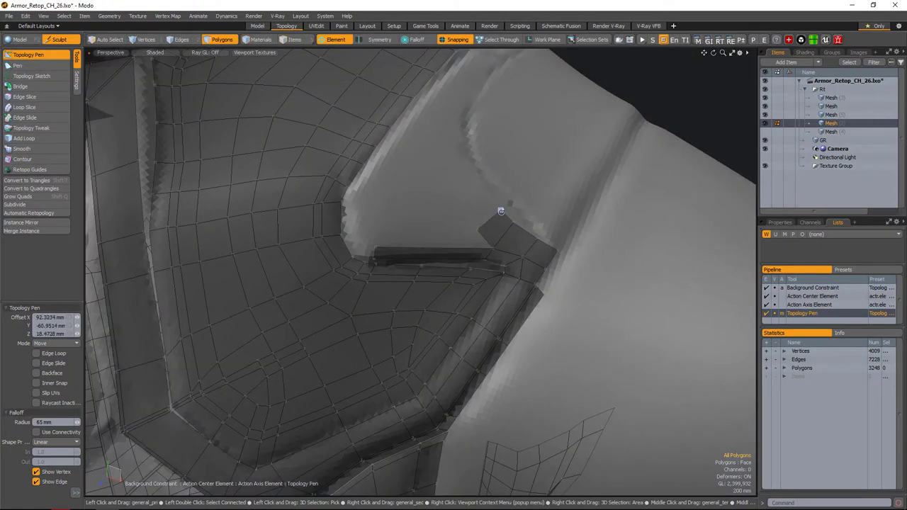
{"action": "left_click_drag", "start_coordinate": [501, 211], "coordinate": [420, 243], "text": "alt"}
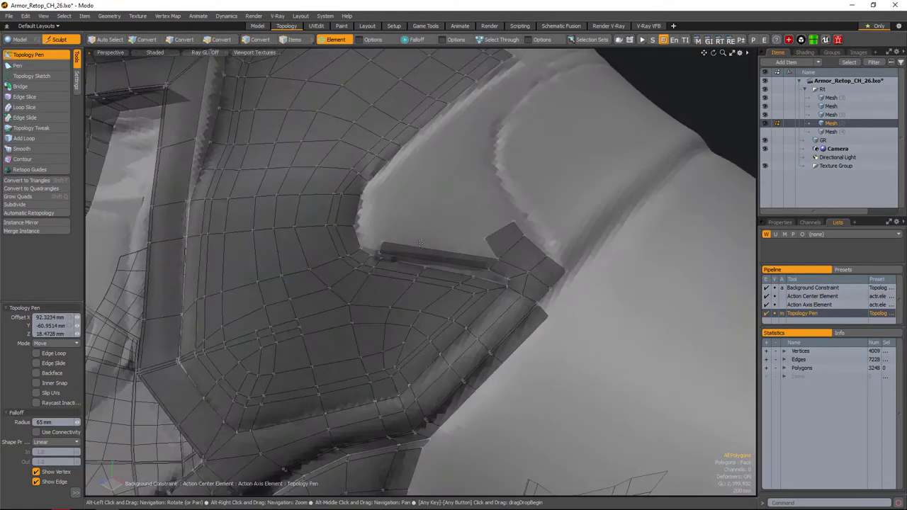
{"action": "left_click_drag", "start_coordinate": [485, 239], "coordinate": [425, 262], "text": "alt"}
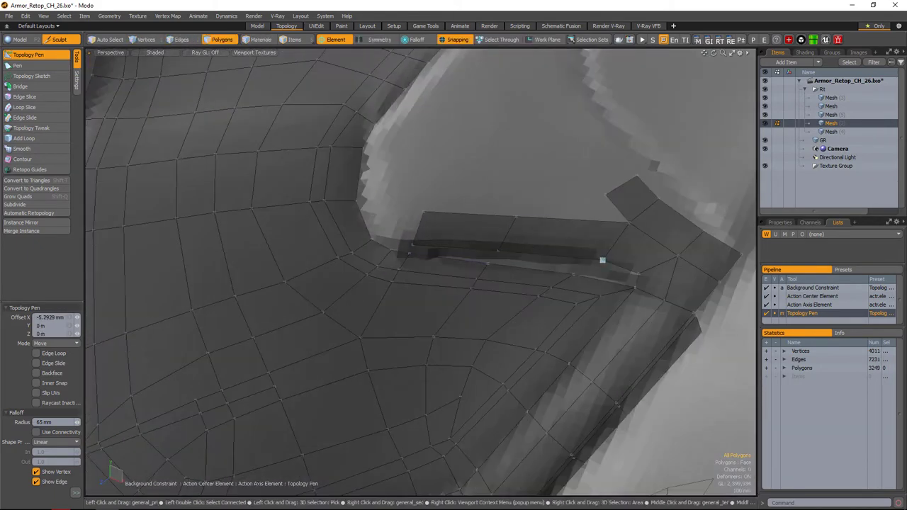
{"action": "left_click_drag", "start_coordinate": [593, 251], "coordinate": [467, 302], "text": "alt"}
- Cut new edges through the quads near the shoulder panel's outer corner with Edge Slice, undoing the last cut
{"action": "key", "text": "alt+c"}
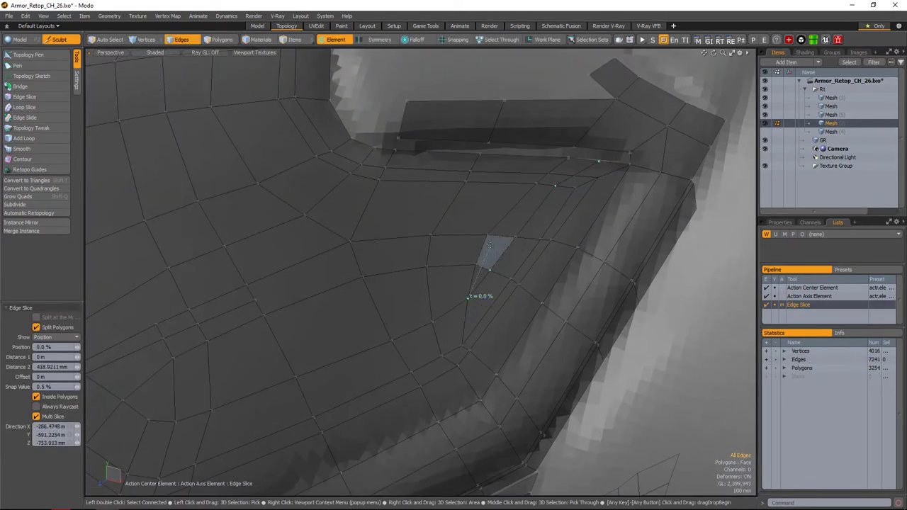
{"action": "key", "text": "ctrl+z"}
{"action": "left_click_drag", "start_coordinate": [475, 270], "coordinate": [514, 242], "text": "alt"}
- Compare the mesh with and without the last edge cut by undoing and redoing it repeatedly
{"action": "key", "text": "1"}
{"action": "key", "text": "ctrl+z"}
{"action": "key", "text": "ctrl+shift+z"}
{"action": "key", "text": "ctrl+z"}
{"action": "key", "text": "ctrl+shift+z"}
{"action": "key", "text": "ctrl+z"}
{"action": "key", "text": "ctrl+shift+z"}
{"action": "key", "text": "ctrl+z"}
{"action": "key", "text": "ctrl+shift+z"}
{"action": "key", "text": "ctrl+z"}
{"action": "key", "text": "2"}
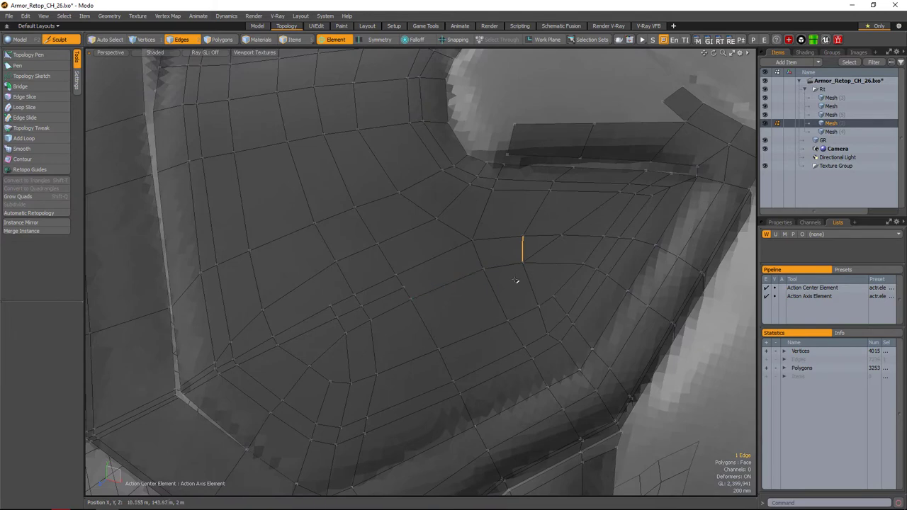
- Recut the quads around the short edge between the groove corner and the panel's outer corner
{"action": "left_click", "coordinate": [528, 249]}
{"action": "key", "text": "q"}
{"action": "mouse_move", "coordinate": [528, 250]}
{"action": "left_mouse_down", "text": "alt"}
{"action": "mouse_move", "coordinate": [468, 273]}
{"action": "mouse_move", "coordinate": [510, 269]}
{"action": "mouse_move", "coordinate": [538, 252]}
{"action": "left_mouse_up", "text": "alt"}
{"action": "key", "text": "q"}
{"action": "key", "text": "1"}
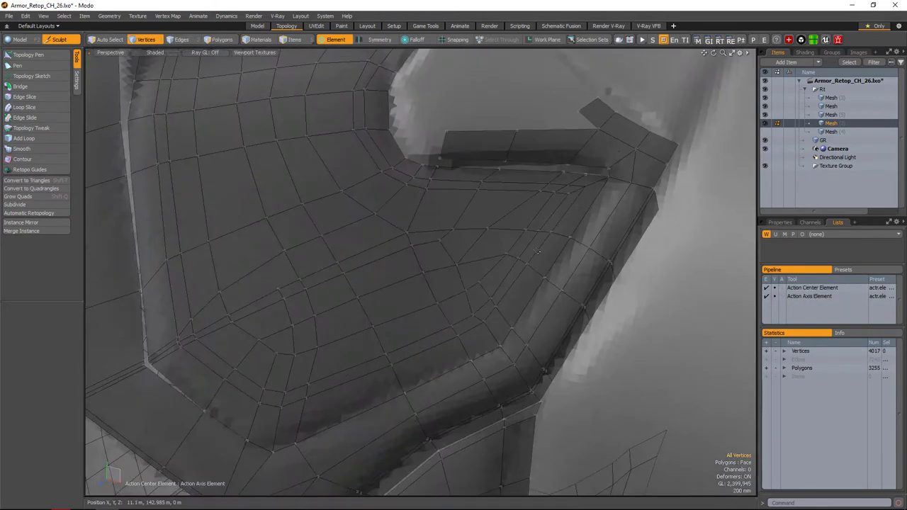
{"action": "key", "text": "q"}
{"action": "left_click_drag", "start_coordinate": [384, 271], "coordinate": [616, 260], "text": "alt"}
{"action": "scroll", "coordinate": [616, 260], "scroll_direction": "up", "scroll_amount": 5}
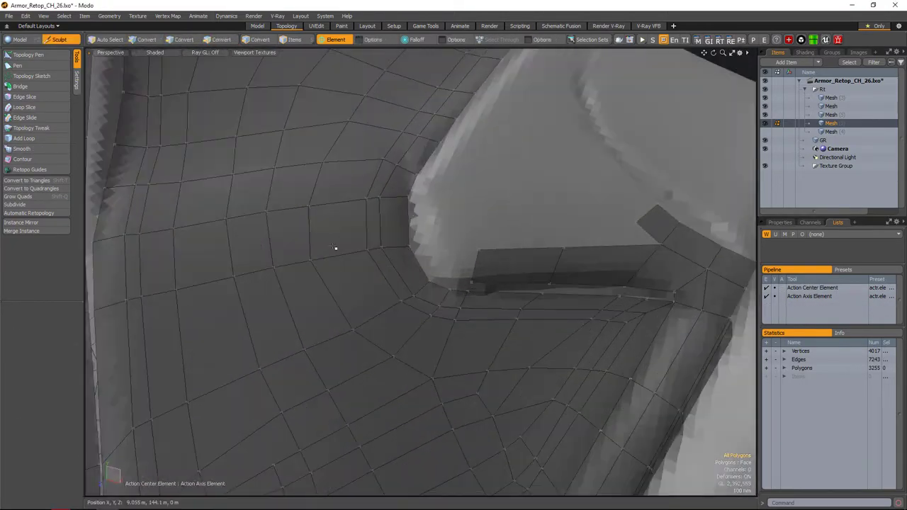
- Extend the Topology Pen strip around the shoulder insert's rounded inner corner and up its diagonal edge
{"action": "key", "text": "t"}
{"action": "left_click_drag", "start_coordinate": [440, 273], "coordinate": [461, 262], "text": "alt"}
{"action": "scroll", "coordinate": [461, 262], "scroll_direction": "up", "scroll_amount": 2}
{"action": "left_click_drag", "start_coordinate": [445, 223], "coordinate": [504, 284], "text": "alt"}
{"action": "scroll", "coordinate": [479, 248], "scroll_direction": "up", "scroll_amount": 2}
{"action": "key", "text": "space"}
{"action": "key", "text": "q"}
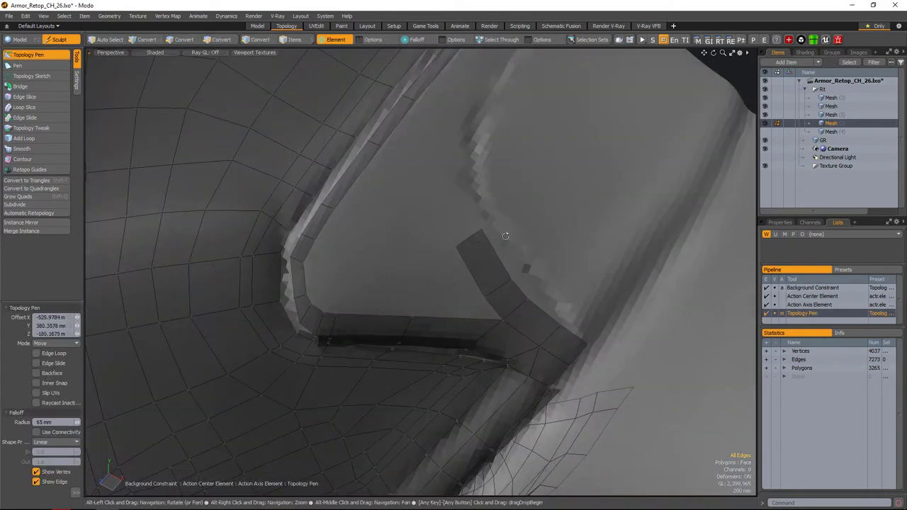
- Continue the strip along the insert's curved outer groove to the shoulder seam and bridge it to the diagonal strip
{"action": "left_click_drag", "start_coordinate": [505, 235], "coordinate": [489, 270], "text": "alt"}
{"action": "left_click", "coordinate": [489, 255]}
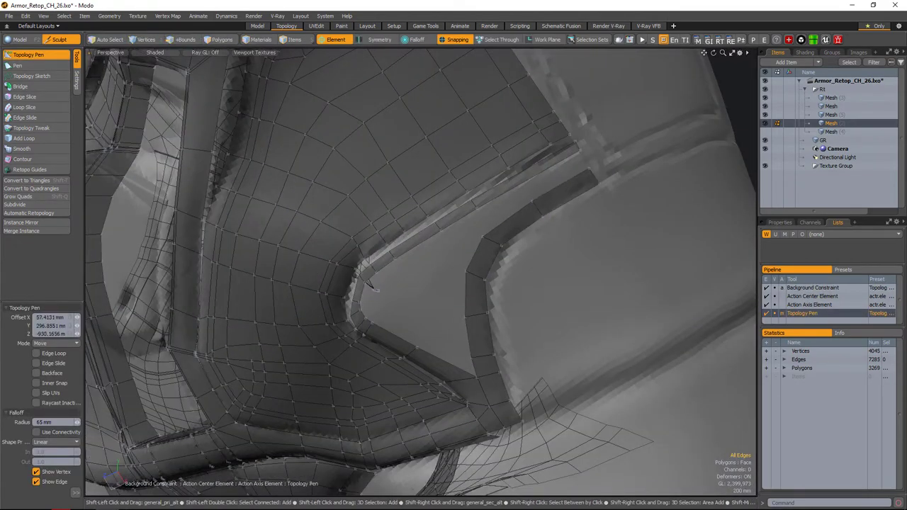
{"action": "left_click_drag", "start_coordinate": [371, 286], "coordinate": [462, 228], "text": "alt"}
{"action": "left_click_drag", "start_coordinate": [462, 228], "coordinate": [497, 234], "text": "shift"}
{"action": "left_click", "coordinate": [496, 233]}
- Adjust the strip edges around the shoulder insert's rounded inner corner and remove the sliver polygons there
{"action": "left_click", "coordinate": [24, 118]}
{"action": "left_click_drag", "start_coordinate": [531, 263], "coordinate": [491, 202], "text": "alt"}
{"action": "key", "text": "c"}
{"action": "left_click", "coordinate": [532, 282]}
{"action": "left_click_drag", "start_coordinate": [532, 281], "coordinate": [494, 265], "text": "alt"}
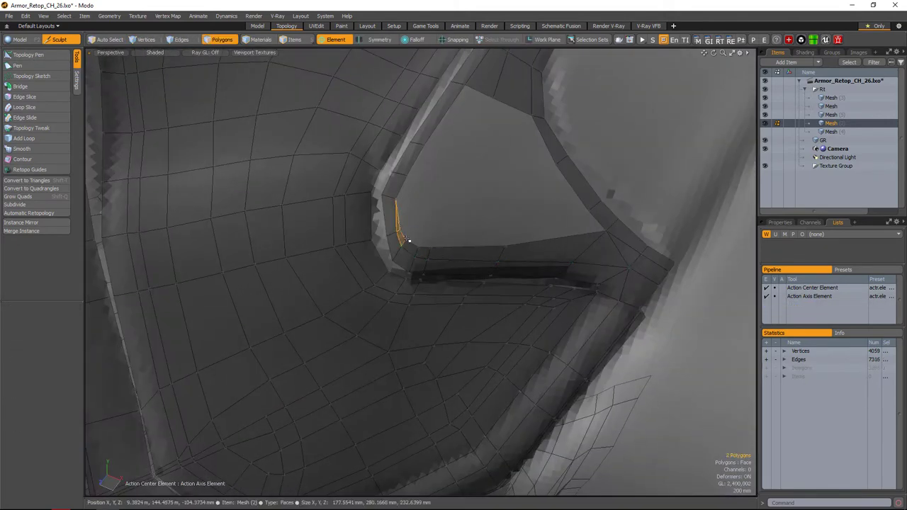
{"action": "key", "text": "q"}
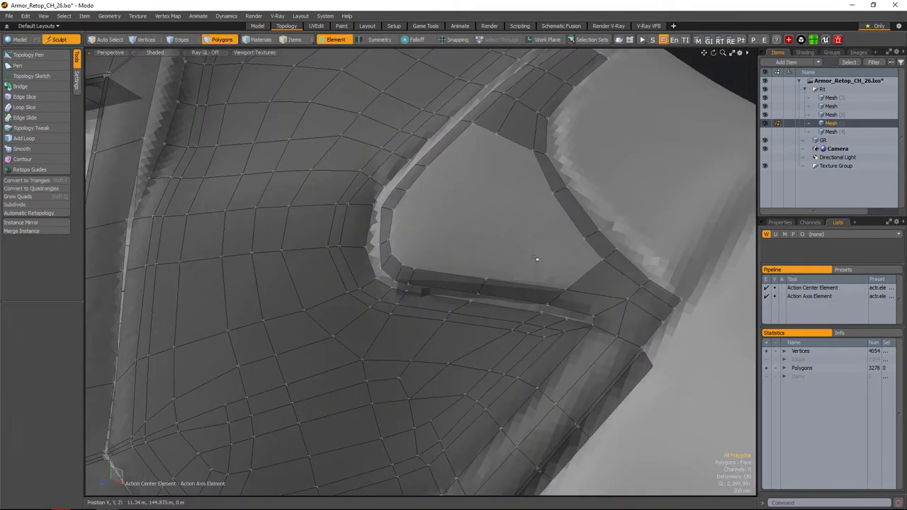
- Fill the insert's upper part with Topology Pen quads between the diagonal strip and the curved groove strip
{"action": "left_click_drag", "start_coordinate": [537, 260], "coordinate": [490, 230], "text": "alt"}
{"action": "left_click", "coordinate": [426, 246]}
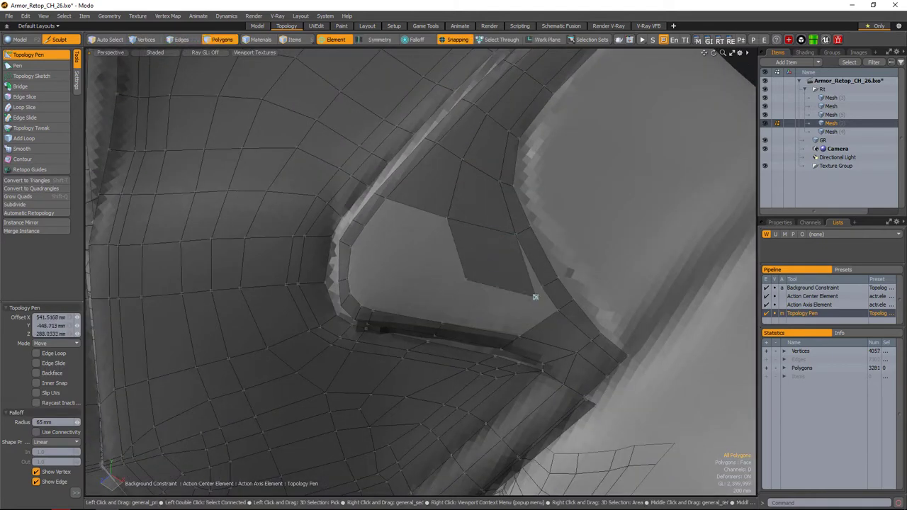
{"action": "left_click_drag", "start_coordinate": [535, 297], "coordinate": [374, 211], "text": "alt"}
{"action": "scroll", "coordinate": [539, 286], "scroll_direction": "up", "scroll_amount": 2}
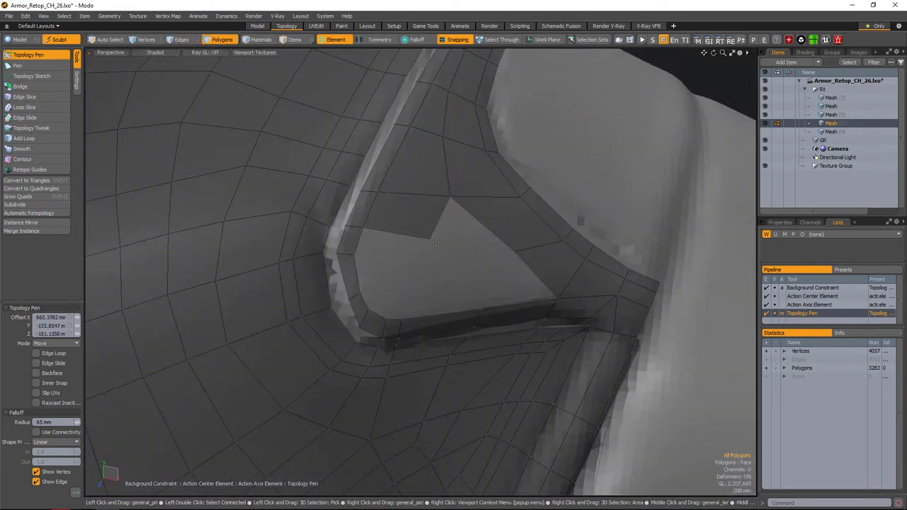
{"action": "left_click_drag", "start_coordinate": [434, 242], "coordinate": [458, 187], "text": "alt"}
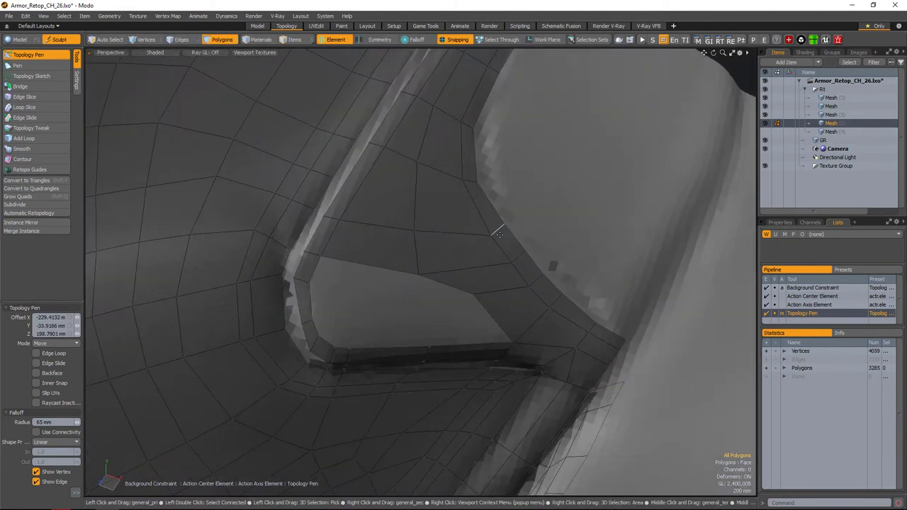
- Slice a lengthwise edge through the insert's upper quads and build Topology Pen quads along its lower border
{"action": "key", "text": "space"}
{"action": "key", "text": "2"}
{"action": "left_click", "coordinate": [441, 233]}
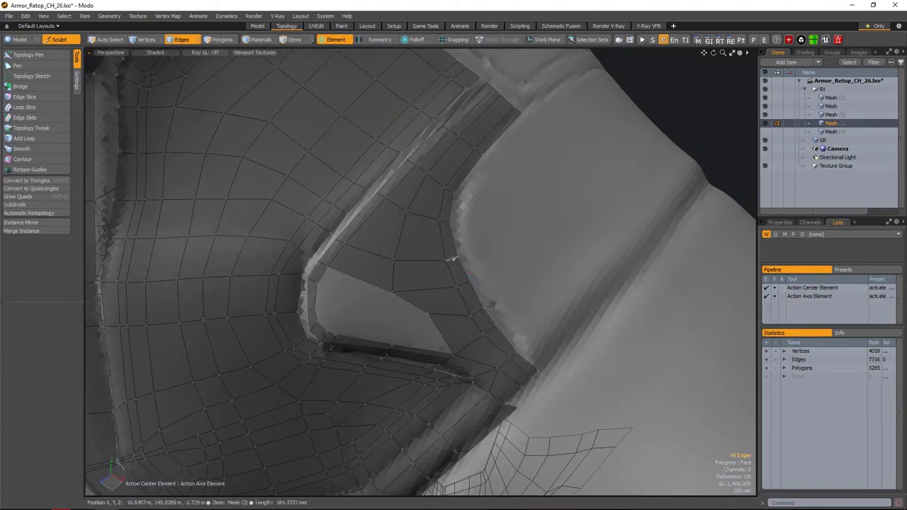
{"action": "left_click_drag", "start_coordinate": [441, 232], "coordinate": [427, 251], "text": "alt"}
{"action": "key", "text": "1"}
{"action": "key", "text": "space"}
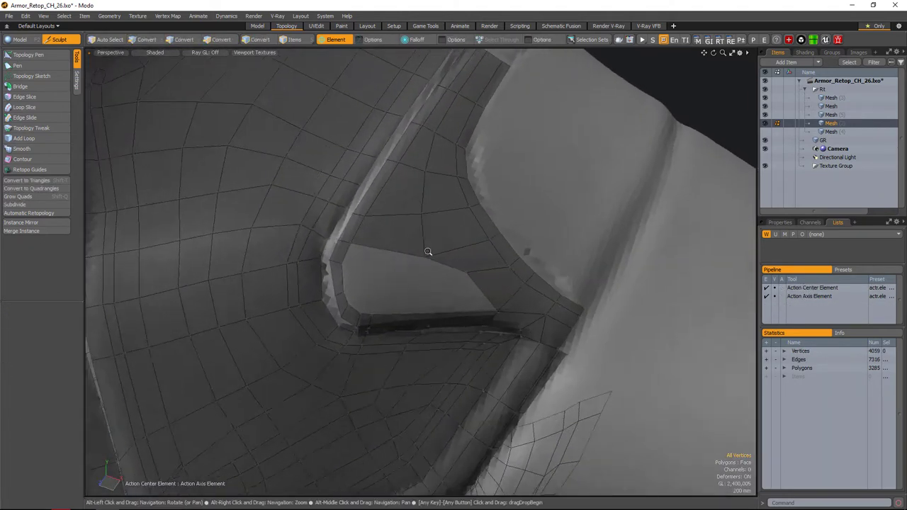
{"action": "left_click_drag", "start_coordinate": [440, 221], "coordinate": [451, 304], "text": "alt"}
{"action": "key", "text": "c"}
{"action": "left_click", "coordinate": [452, 210]}
{"action": "key", "text": "space"}
{"action": "key", "text": "space"}
{"action": "key", "text": "shift+t"}
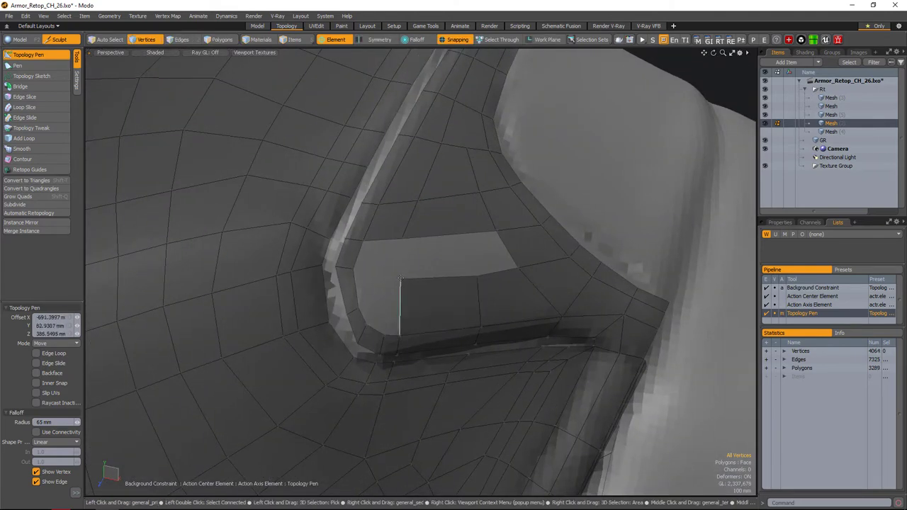
- Build quads around the insert's rounded inner corner and bridge them across the remaining hole with the Topology Pen
{"action": "left_click_drag", "start_coordinate": [400, 280], "coordinate": [386, 333], "text": "alt"}
{"action": "left_click", "coordinate": [373, 304]}
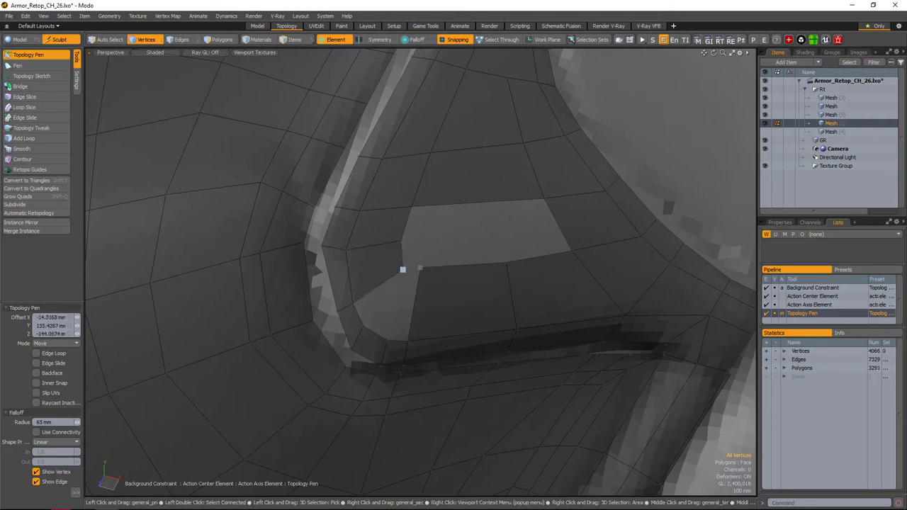
{"action": "left_click_drag", "start_coordinate": [403, 269], "coordinate": [413, 320], "text": "alt"}
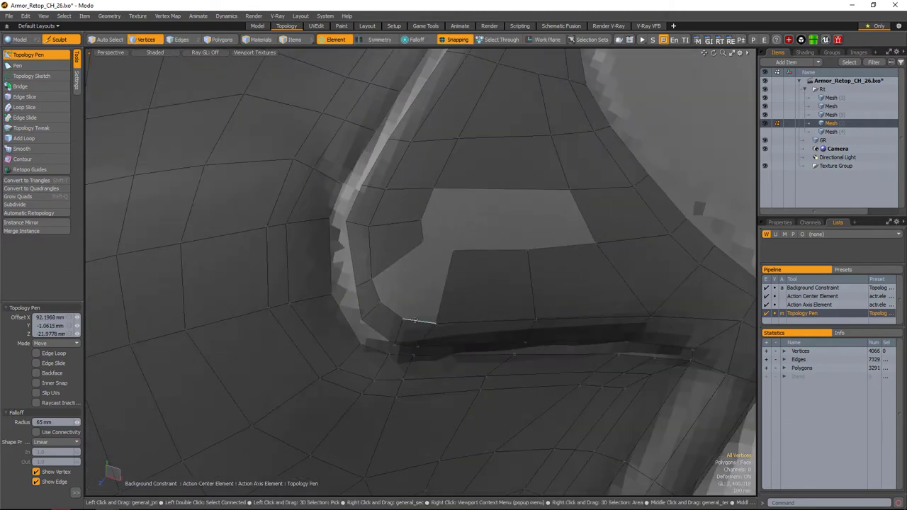
{"action": "left_click_drag", "start_coordinate": [411, 256], "coordinate": [397, 275], "text": "alt"}
{"action": "left_click", "coordinate": [440, 248]}
{"action": "left_click_drag", "start_coordinate": [440, 248], "coordinate": [397, 276], "text": "alt"}
{"action": "left_click", "coordinate": [462, 247]}
{"action": "left_click", "coordinate": [404, 317]}
{"action": "left_click", "coordinate": [420, 291]}
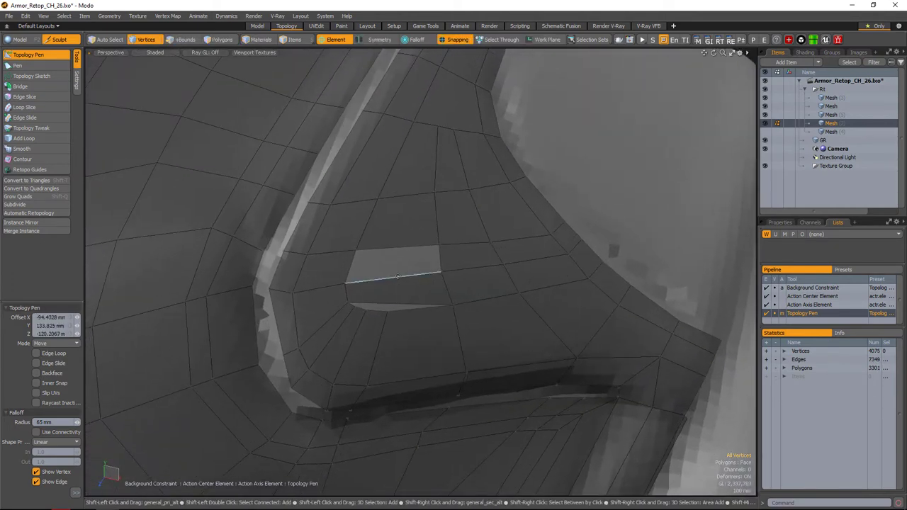
{"action": "left_click", "coordinate": [389, 310]}
{"action": "left_click_drag", "start_coordinate": [389, 310], "coordinate": [409, 308], "text": "alt"}
- Slide the insert's inner lengthwise edge line to even out the spacing of the neighbouring quads
{"action": "key", "text": "q"}
{"action": "left_click", "coordinate": [462, 221]}
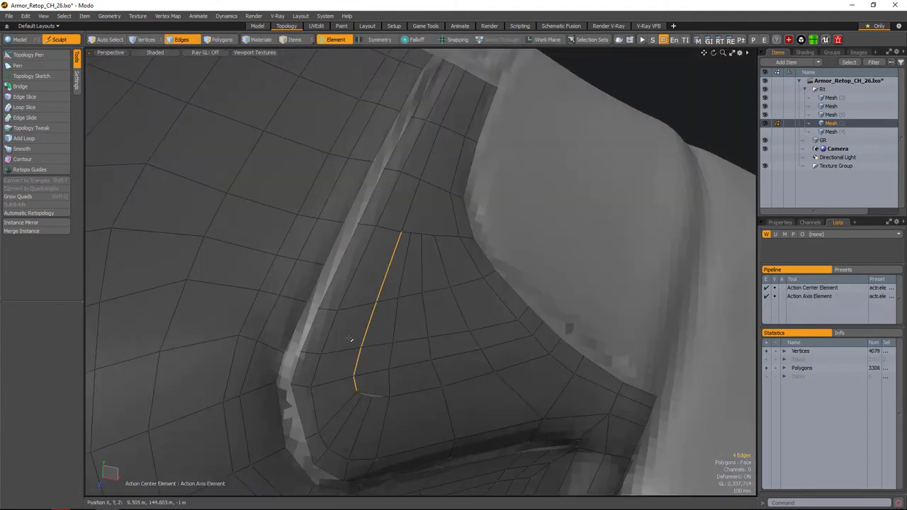
{"action": "key", "text": "alt+c"}
{"action": "left_click_drag", "start_coordinate": [350, 341], "coordinate": [366, 346], "text": "alt"}
{"action": "key", "text": "1"}
{"action": "scroll", "coordinate": [435, 316], "scroll_direction": "down", "scroll_amount": 3}
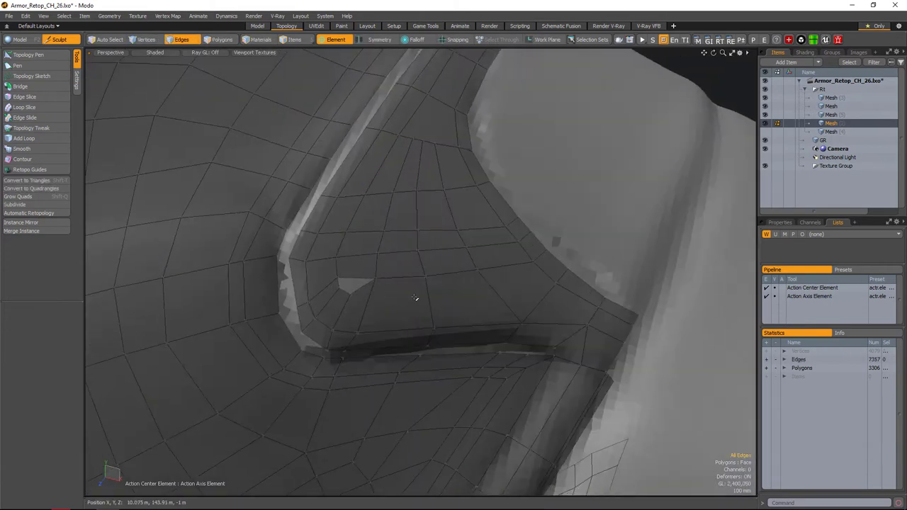
{"action": "scroll", "coordinate": [354, 305], "scroll_direction": "up", "scroll_amount": 3}
{"action": "left_click", "coordinate": [357, 319], "text": "shift"}
{"action": "left_click", "coordinate": [25, 117]}
{"action": "left_click_drag", "start_coordinate": [336, 338], "coordinate": [382, 300], "text": "alt"}
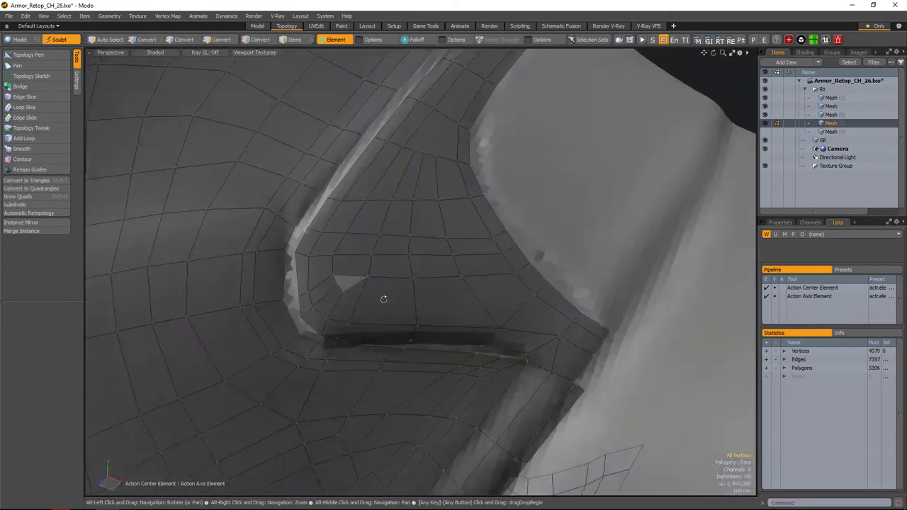
- Slice an edge row from the small open gap along the insert's lower side to the shoulder seam and clean up its seam end
{"action": "key", "text": "c"}
{"action": "scroll", "coordinate": [456, 286], "scroll_direction": "up", "scroll_amount": 1}
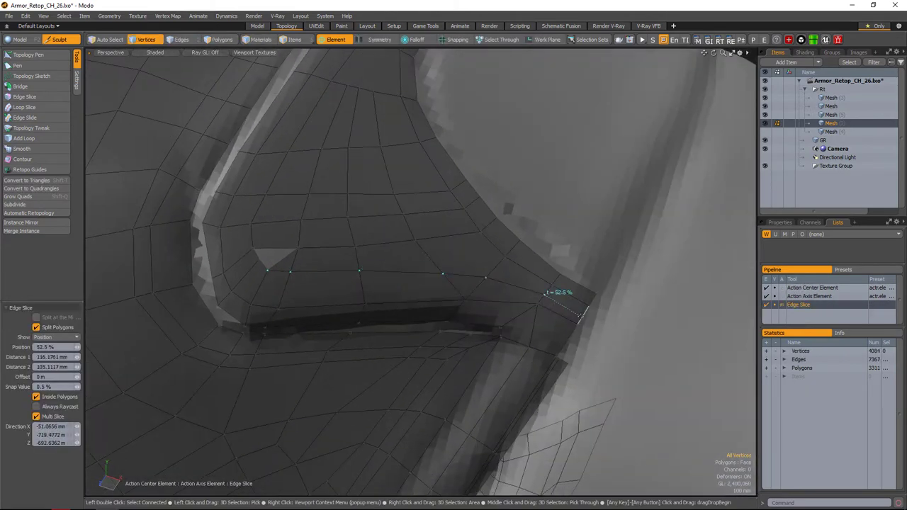
{"action": "left_click", "coordinate": [583, 314]}
{"action": "key", "text": "2"}
{"action": "left_click", "coordinate": [580, 319]}
{"action": "key", "text": "w"}
{"action": "key", "text": "1"}
{"action": "left_click_drag", "start_coordinate": [580, 319], "coordinate": [383, 274], "text": "alt"}
{"action": "key", "text": "BackSpace"}
- Move and slide the border vertices at the insert's rounded inner corner to follow the groove
{"action": "key", "text": "1"}
{"action": "mouse_move", "coordinate": [460, 269]}
{"action": "left_mouse_down", "text": "alt"}
{"action": "mouse_move", "coordinate": [399, 260]}
{"action": "mouse_move", "coordinate": [438, 260]}
{"action": "mouse_move", "coordinate": [482, 278]}
{"action": "mouse_move", "coordinate": [472, 257]}
{"action": "mouse_move", "coordinate": [496, 278]}
{"action": "mouse_move", "coordinate": [448, 269]}
{"action": "mouse_move", "coordinate": [458, 281]}
{"action": "left_mouse_up", "text": "alt"}
{"action": "left_click", "coordinate": [472, 257]}
{"action": "key", "text": "y"}
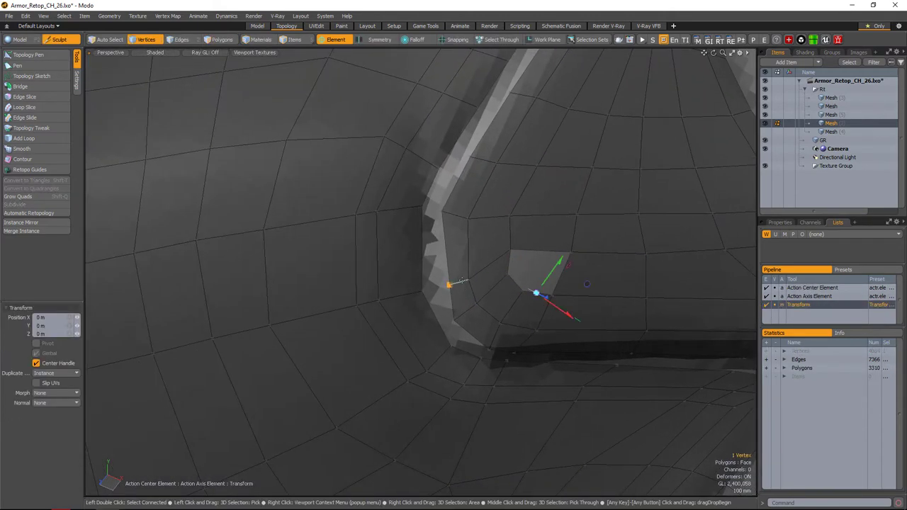
{"action": "left_click_drag", "start_coordinate": [510, 305], "coordinate": [449, 283], "text": "alt"}
{"action": "key", "text": "1"}
{"action": "left_click", "coordinate": [449, 283]}
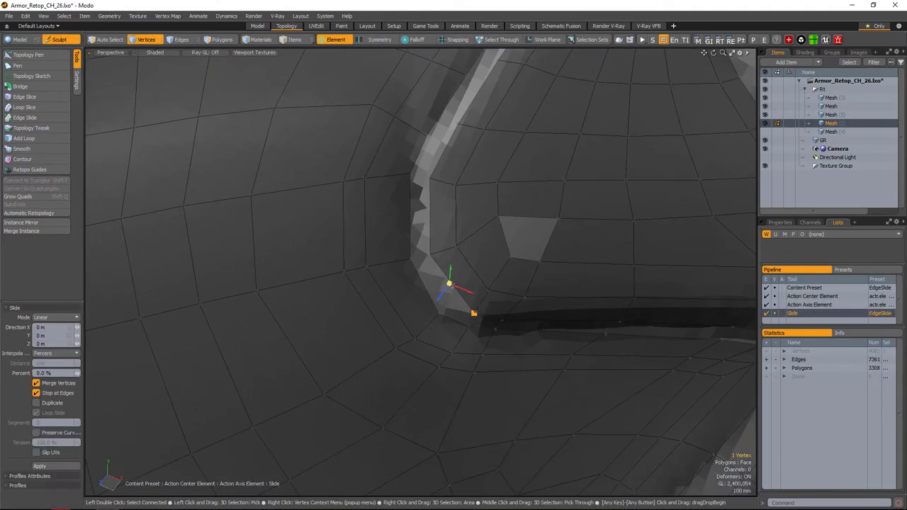
- Fit the inner corner's border edge in subdivision view, close the small gap, and check the insert's smoothed shape
{"action": "key", "text": "Tab"}
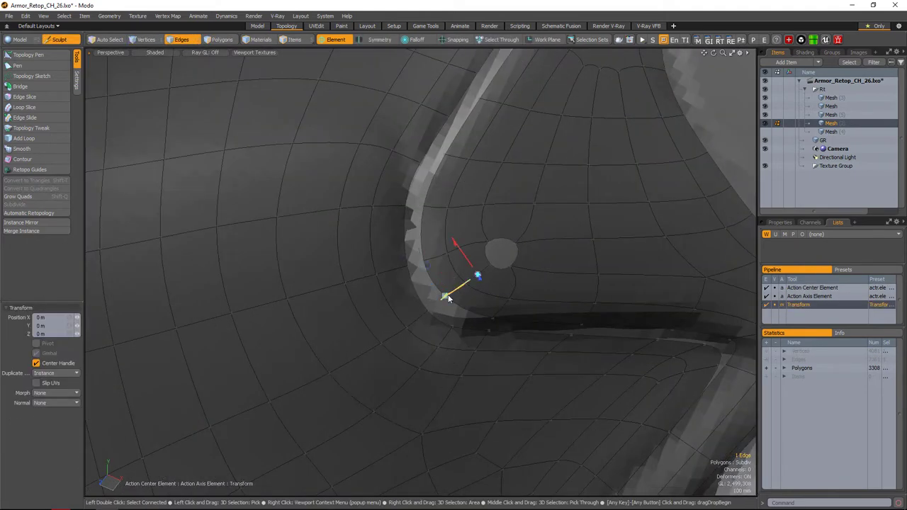
{"action": "key", "text": "3"}
{"action": "scroll", "coordinate": [475, 298], "scroll_direction": "down", "scroll_amount": 3}
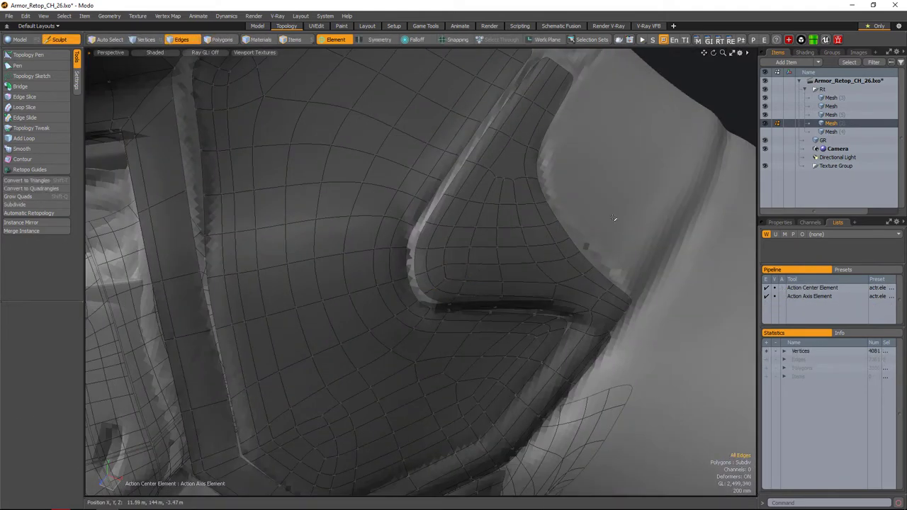
{"action": "left_click_drag", "start_coordinate": [613, 219], "coordinate": [477, 253], "text": "alt"}
{"action": "key", "text": "1"}
{"action": "left_click", "coordinate": [496, 223]}
{"action": "key", "text": "Tab"}
- Slide the four vertices of the middle column at the insert's lower edge to even out the quads
{"action": "left_click_drag", "start_coordinate": [547, 187], "coordinate": [439, 314], "text": "alt"}
{"action": "key", "text": "3"}
{"action": "key", "text": "Escape"}
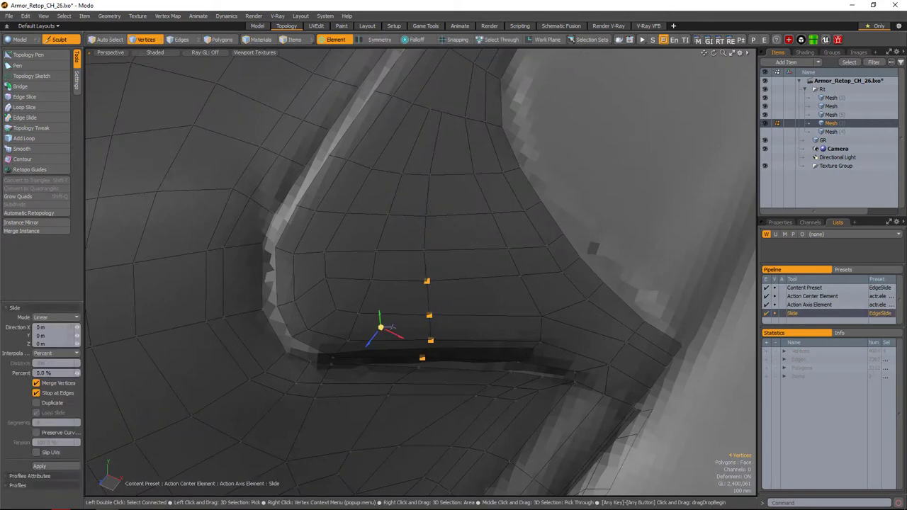
{"action": "key", "text": "Escape"}
{"action": "left_click_drag", "start_coordinate": [386, 327], "coordinate": [455, 294], "text": "alt"}
- Cut extra lengthwise edges through the insert's narrow upper neck with Edge Slice and a loop slice
{"action": "left_click_drag", "start_coordinate": [460, 253], "coordinate": [449, 232], "text": "alt"}
{"action": "key", "text": "alt+c"}
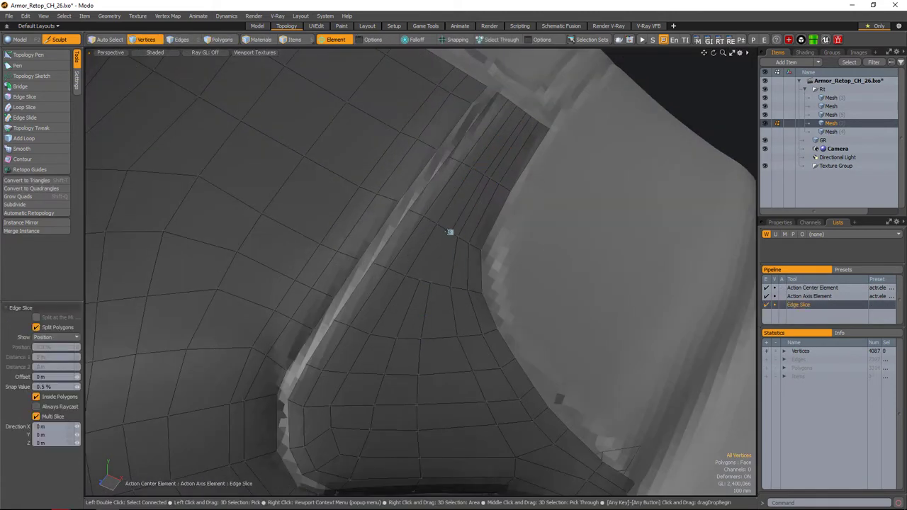
{"action": "left_click", "coordinate": [431, 283]}
{"action": "left_click_drag", "start_coordinate": [431, 282], "coordinate": [424, 301], "text": "alt"}
{"action": "key", "text": "Escape"}
{"action": "key", "text": "alt+c"}
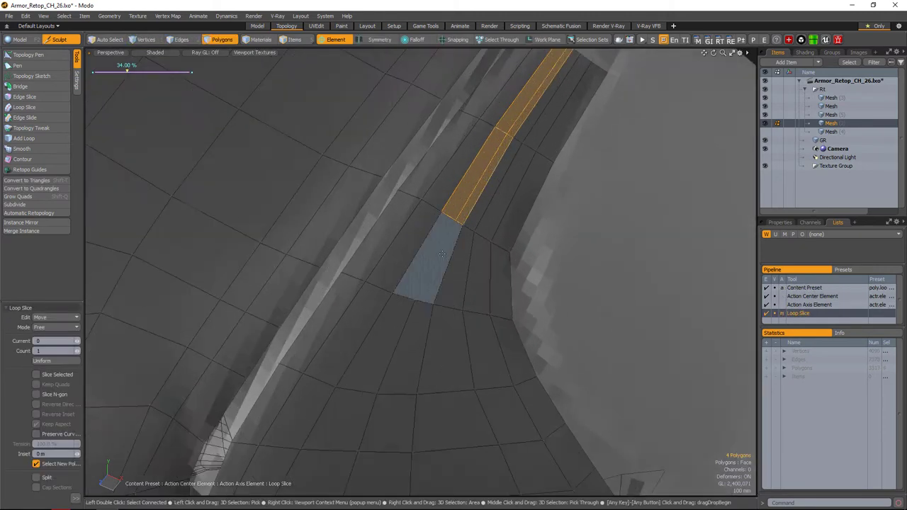
{"action": "left_click", "coordinate": [448, 213]}
{"action": "key", "text": "space"}
- Even out the spacing of the lengthwise edges in the insert's upper neck
{"action": "left_click_drag", "start_coordinate": [448, 213], "coordinate": [515, 169], "text": "alt"}
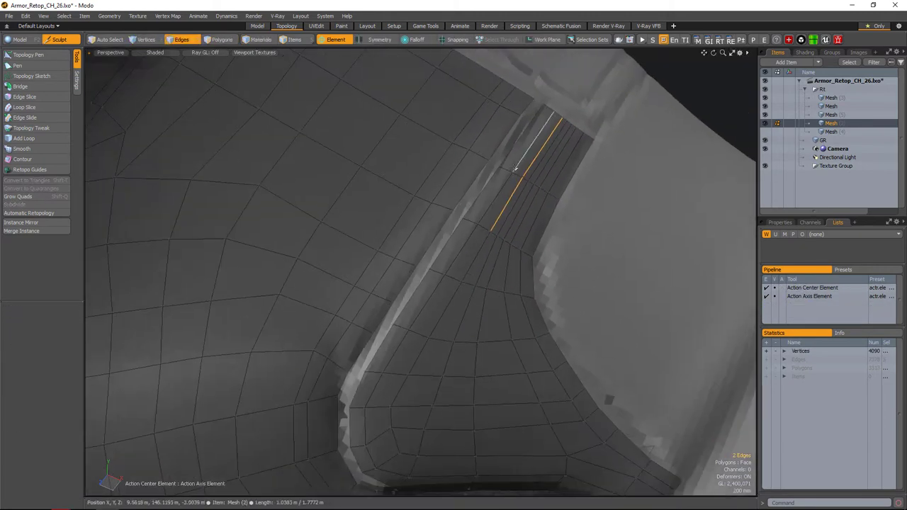
{"action": "key", "text": "space"}
{"action": "left_click", "coordinate": [544, 152]}
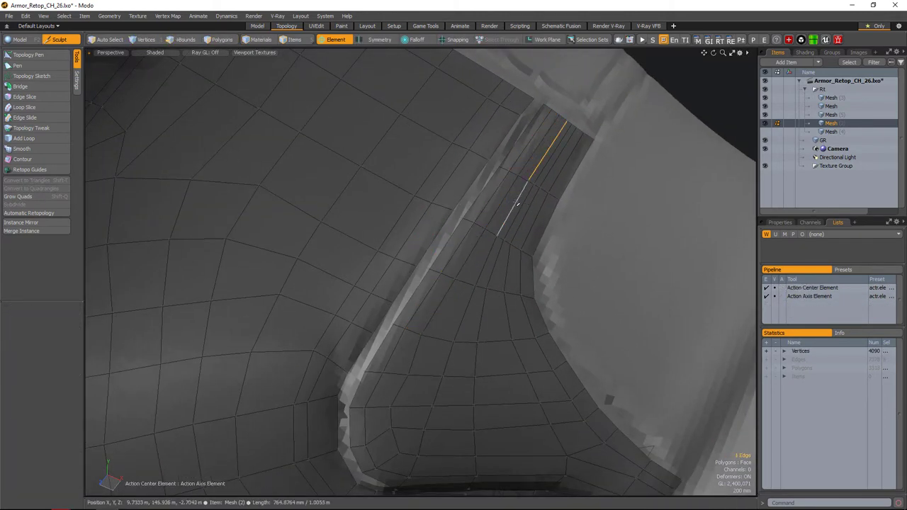
{"action": "left_click_drag", "start_coordinate": [463, 243], "coordinate": [418, 283], "text": "alt"}
{"action": "key", "text": "space"}
- Refine the quads where the insert meets the shoulder seam by moving the border edge with the Topology Pen
{"action": "key", "text": "1"}
{"action": "left_click_drag", "start_coordinate": [421, 248], "coordinate": [453, 262], "text": "alt"}
{"action": "key", "text": "2"}
{"action": "left_click", "coordinate": [424, 238]}
{"action": "left_click", "coordinate": [41, 57]}
{"action": "left_click_drag", "start_coordinate": [368, 256], "coordinate": [399, 259], "text": "alt"}
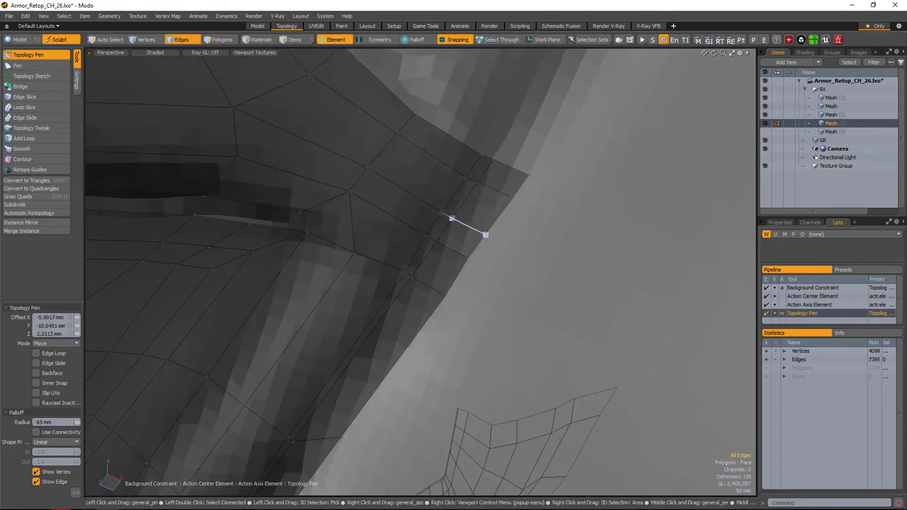
- Slide selected mesh points around the insert and the adjoining panel to even out the flow
{"action": "scroll", "coordinate": [467, 257], "scroll_direction": "down", "scroll_amount": 5}
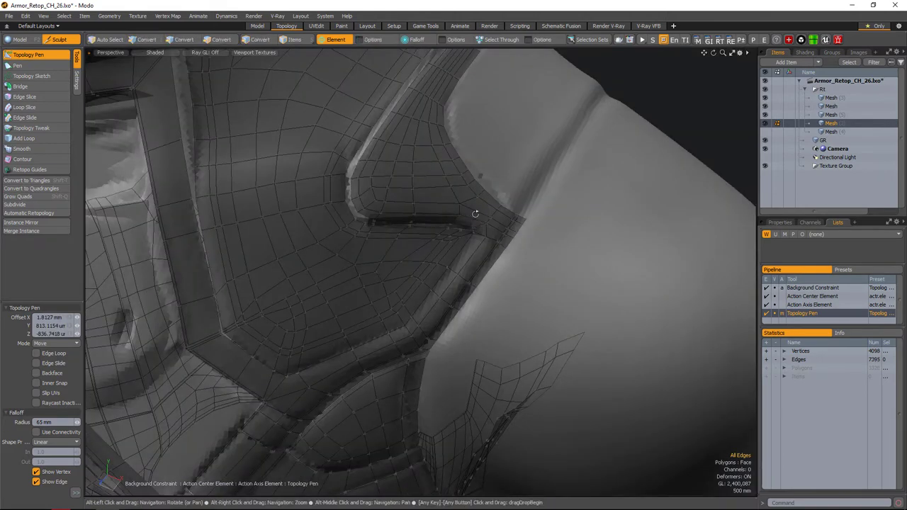
{"action": "left_click_drag", "start_coordinate": [475, 214], "coordinate": [434, 251], "text": "alt"}
{"action": "key", "text": "q"}
{"action": "key", "text": "3"}
{"action": "key", "text": "1"}
{"action": "left_click_drag", "start_coordinate": [443, 207], "coordinate": [499, 266], "text": "alt"}
{"action": "left_click", "coordinate": [419, 238]}
{"action": "left_click", "coordinate": [373, 245]}
{"action": "left_click", "coordinate": [378, 277], "text": "shift"}
{"action": "left_click", "coordinate": [25, 117]}
- Select the connected polygons of the insert and panel border and reshape them with the Sculpt Move brush
{"action": "key", "text": "space"}
{"action": "key", "text": "3"}
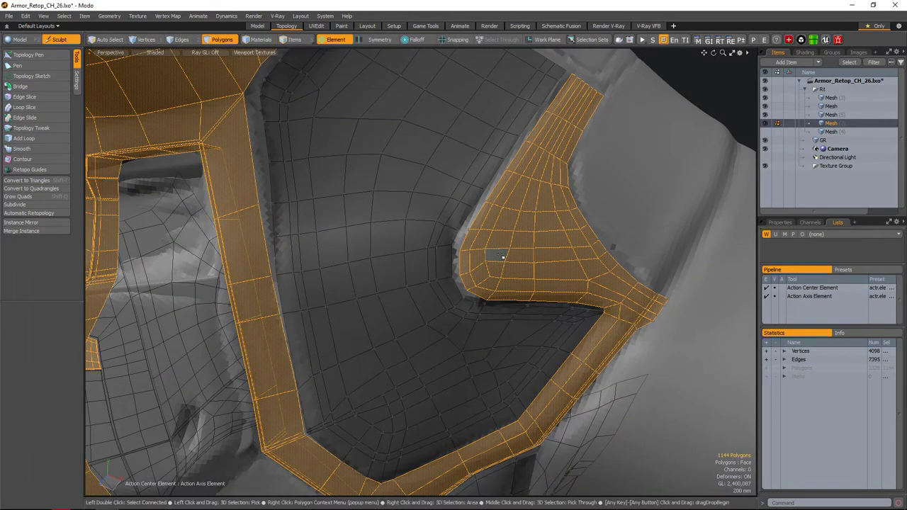
{"action": "left_click_drag", "start_coordinate": [496, 248], "coordinate": [508, 254]}
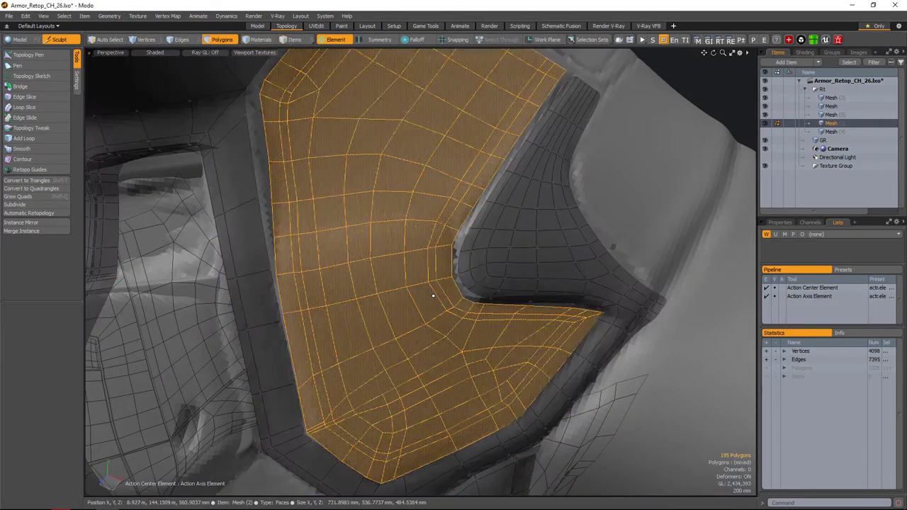
{"action": "key", "text": "ctrl+z"}
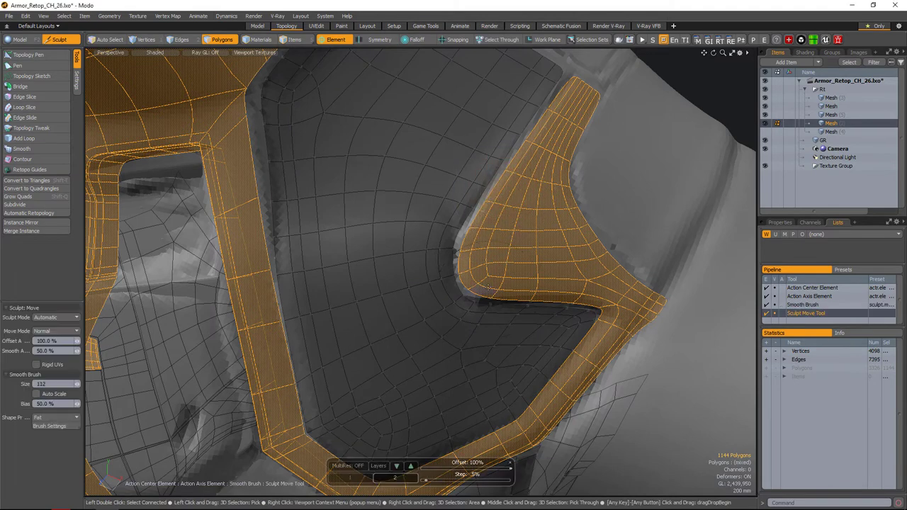
{"action": "left_click_drag", "start_coordinate": [488, 285], "coordinate": [431, 266], "text": "ctrl+alt"}
{"action": "left_click_drag", "start_coordinate": [525, 260], "coordinate": [500, 243], "text": "alt"}
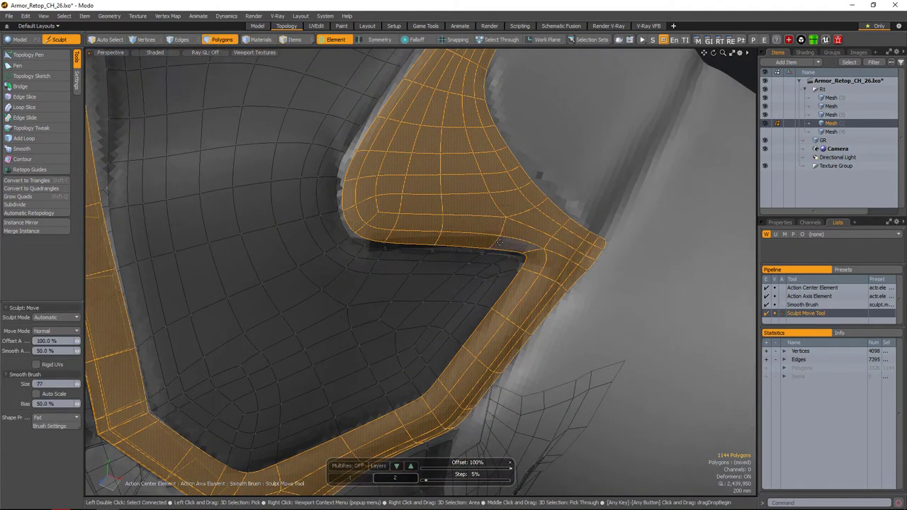
{"action": "mouse_move", "coordinate": [379, 220]}
{"action": "left_mouse_down", "text": "alt"}
{"action": "mouse_move", "coordinate": [454, 227]}
{"action": "mouse_move", "coordinate": [492, 243]}
{"action": "mouse_move", "coordinate": [567, 217]}
{"action": "mouse_move", "coordinate": [507, 258]}
{"action": "left_mouse_up", "text": "alt"}
- Select the shoulder panel's connected polygons and adjust their edge with the Sculpt Move brush at size 168
{"action": "left_click_drag", "start_coordinate": [362, 342], "coordinate": [431, 180], "text": "alt"}
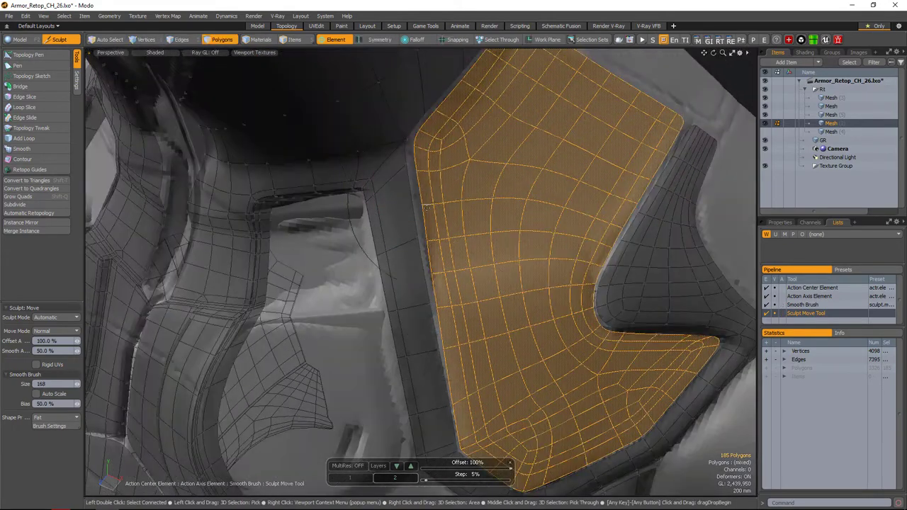
{"action": "left_click_drag", "start_coordinate": [430, 243], "coordinate": [411, 345], "text": "alt"}
{"action": "scroll", "coordinate": [608, 223], "scroll_direction": "down", "scroll_amount": 8}
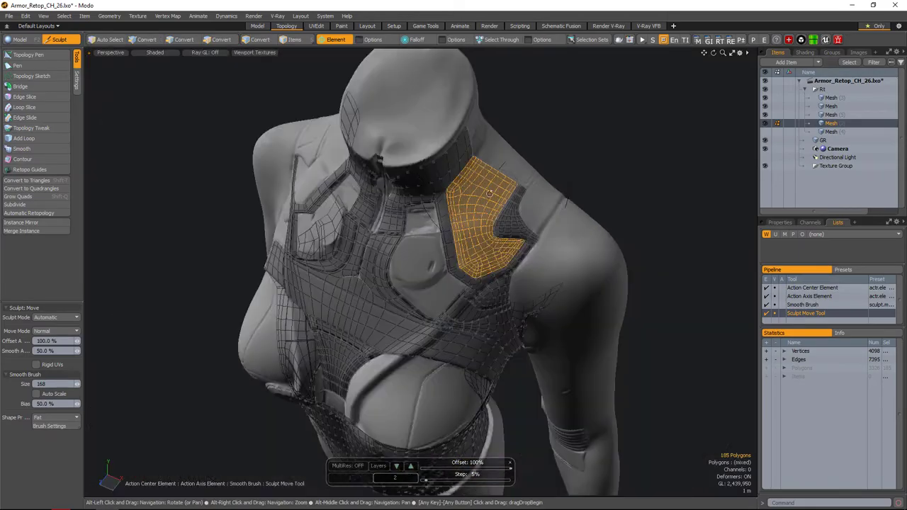
{"action": "key", "text": "space"}
- Isolate the shoulder panel's polygons and select the two vertices below its inner groove corner
{"action": "left_click_drag", "start_coordinate": [607, 223], "coordinate": [485, 250], "text": "alt"}
{"action": "key", "text": "1"}
{"action": "left_click_drag", "start_coordinate": [463, 202], "coordinate": [486, 245]}
{"action": "left_click_drag", "start_coordinate": [486, 245], "coordinate": [484, 217], "text": "alt"}
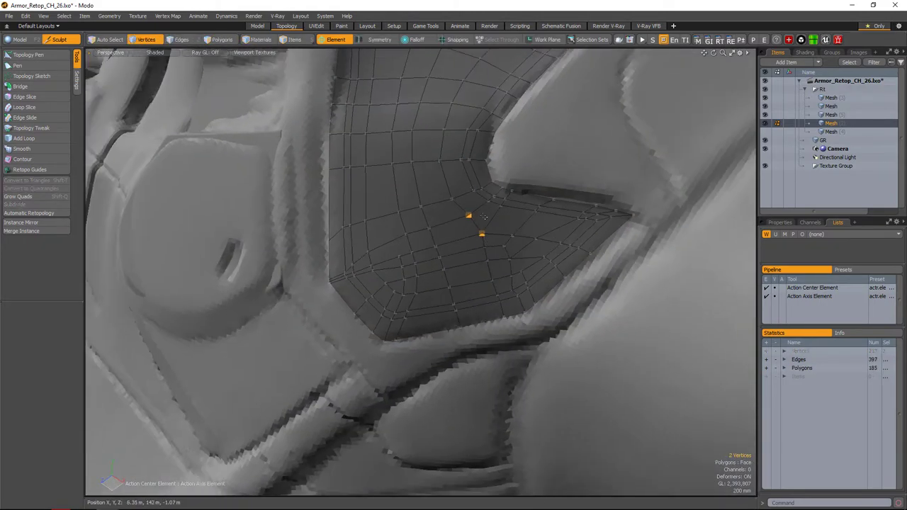
- Cut an edge run from below the groove corner up along the panel's inner curve with Edge Slice
{"action": "key", "text": "2"}
{"action": "key", "text": "alt+c"}
{"action": "left_click_drag", "start_coordinate": [494, 305], "coordinate": [506, 250], "text": "alt"}
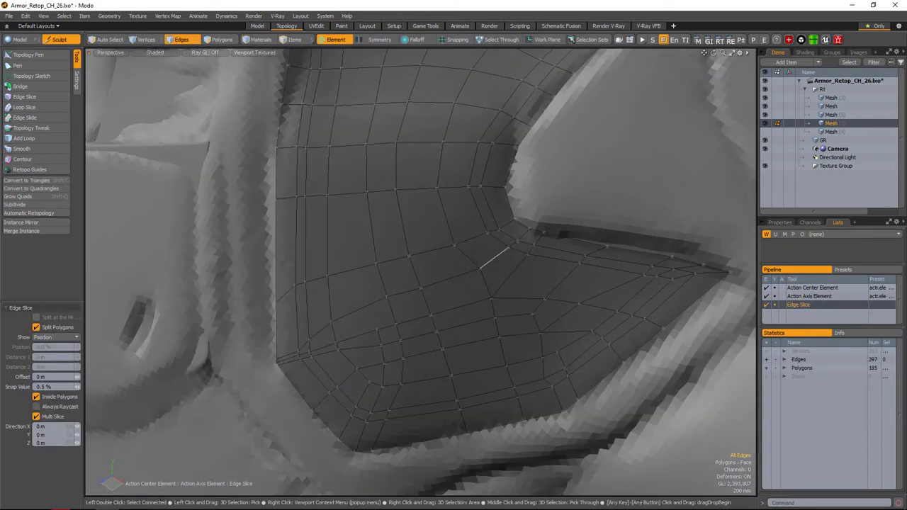
{"action": "left_click_drag", "start_coordinate": [464, 187], "coordinate": [478, 209], "text": "alt"}
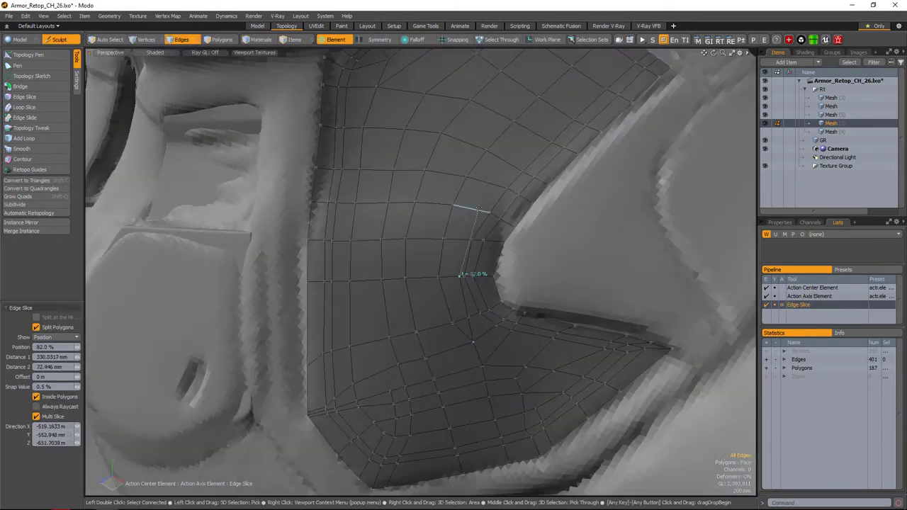
{"action": "key", "text": "1"}
{"action": "left_click_drag", "start_coordinate": [514, 164], "coordinate": [426, 213], "text": "alt"}
{"action": "left_click", "coordinate": [454, 241]}
{"action": "key", "text": "space"}
- Select the vertices running diagonally down from the groove corner and adjust them to straighten the edge flow
{"action": "key", "text": "2"}
{"action": "double_click", "coordinate": [425, 307]}
{"action": "key", "text": "1"}
{"action": "left_click", "coordinate": [413, 182]}
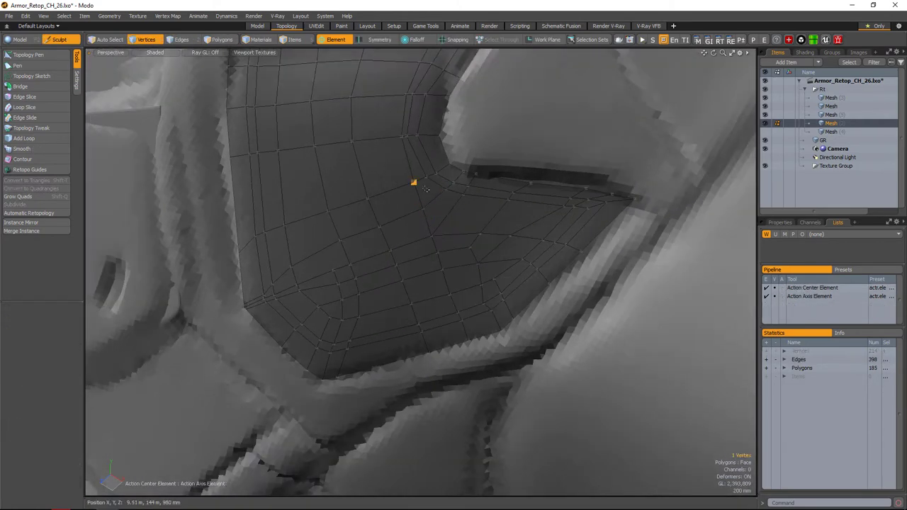
{"action": "left_click_drag", "start_coordinate": [413, 182], "coordinate": [439, 234], "text": "alt"}
{"action": "left_click", "coordinate": [456, 274], "text": "shift"}
{"action": "left_click", "coordinate": [463, 297], "text": "shift"}
{"action": "left_click_drag", "start_coordinate": [463, 297], "coordinate": [493, 235], "text": "alt"}
{"action": "key", "text": "space"}
{"action": "left_click_drag", "start_coordinate": [541, 263], "coordinate": [455, 256], "text": "alt"}
- Delete the irregular edges around the pole in the triangular area below the groove
{"action": "key", "text": "2"}
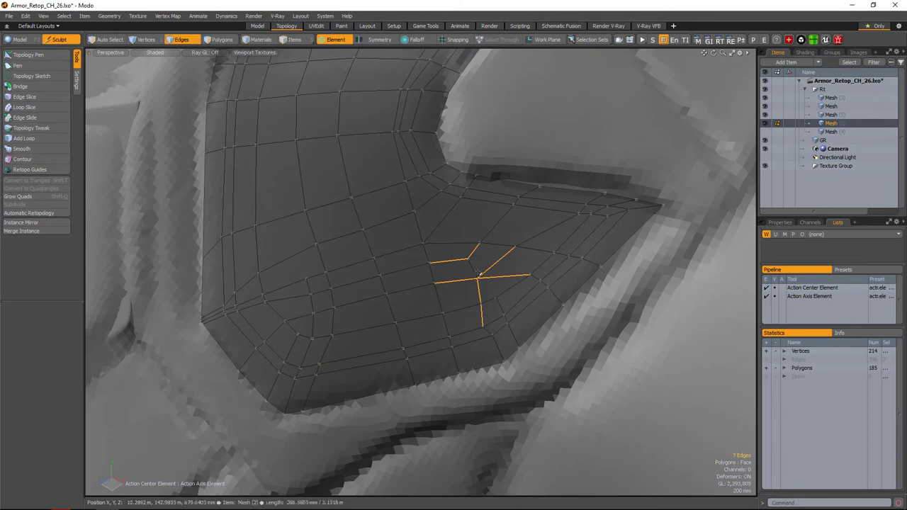
{"action": "left_click_drag", "start_coordinate": [540, 234], "coordinate": [464, 238], "text": "alt"}
{"action": "left_click", "coordinate": [464, 245]}
{"action": "key", "text": "BackSpace"}
- Cut a replacement edge from the groove corner down to the lower border loop and slide its adjoining border vertex
{"action": "key", "text": "c"}
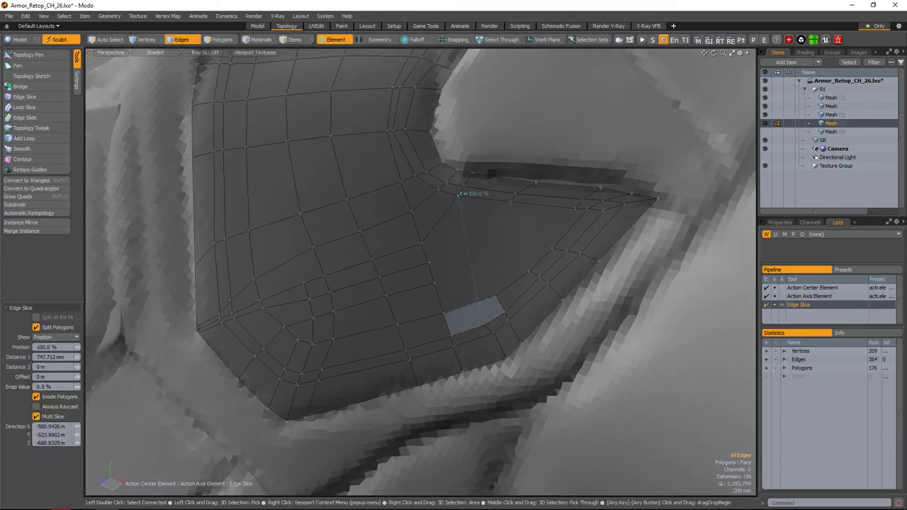
{"action": "scroll", "coordinate": [479, 292], "scroll_direction": "up", "scroll_amount": 5}
{"action": "key", "text": "1"}
{"action": "left_click", "coordinate": [480, 285]}
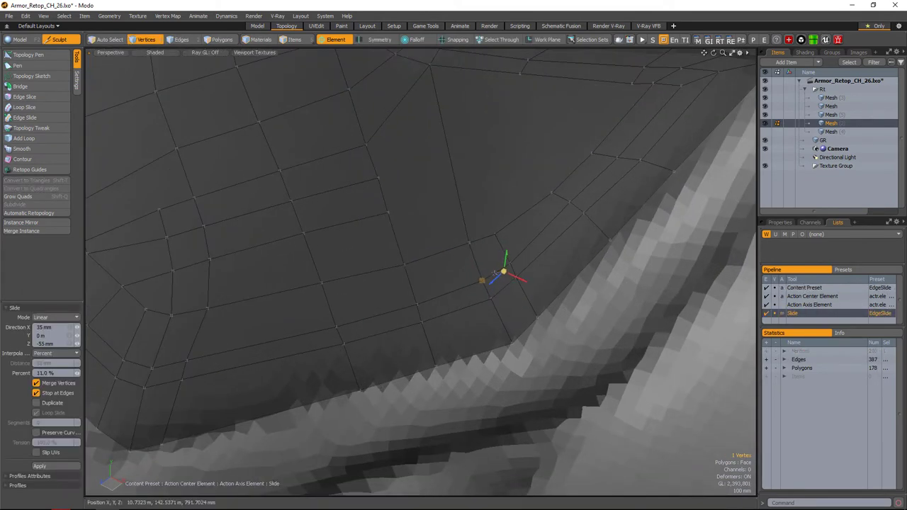
{"action": "scroll", "coordinate": [516, 288], "scroll_direction": "down", "scroll_amount": 5}
{"action": "left_click_drag", "start_coordinate": [516, 287], "coordinate": [475, 283], "text": "alt"}
- Cut another edge from the groove's border loop to the lower border loop with Edge Slice
{"action": "key", "text": "2"}
{"action": "scroll", "coordinate": [501, 263], "scroll_direction": "down", "scroll_amount": 5}
{"action": "scroll", "coordinate": [494, 234], "scroll_direction": "up", "scroll_amount": 5}
{"action": "left_click_drag", "start_coordinate": [494, 234], "coordinate": [512, 248], "text": "alt"}
{"action": "key", "text": "c"}
{"action": "left_click", "coordinate": [501, 215]}
{"action": "left_click", "coordinate": [496, 310]}
- Cut connecting edges near the pointed tip and between the new edges of the triangular area with Edge Slice
{"action": "key", "text": "1"}
{"action": "scroll", "coordinate": [497, 310], "scroll_direction": "up", "scroll_amount": 3}
{"action": "left_click_drag", "start_coordinate": [496, 310], "coordinate": [575, 231], "text": "alt"}
{"action": "key", "text": "space"}
{"action": "scroll", "coordinate": [508, 281], "scroll_direction": "up", "scroll_amount": 3}
{"action": "key", "text": "c"}
{"action": "left_click", "coordinate": [557, 210]}
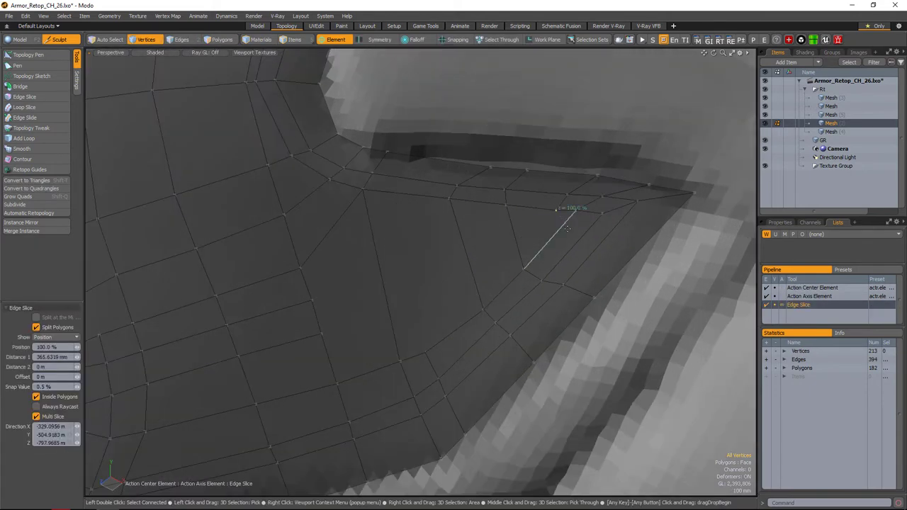
{"action": "left_click", "coordinate": [636, 254]}
{"action": "key", "text": "space"}
{"action": "left_click_drag", "start_coordinate": [593, 213], "coordinate": [578, 228], "text": "alt"}
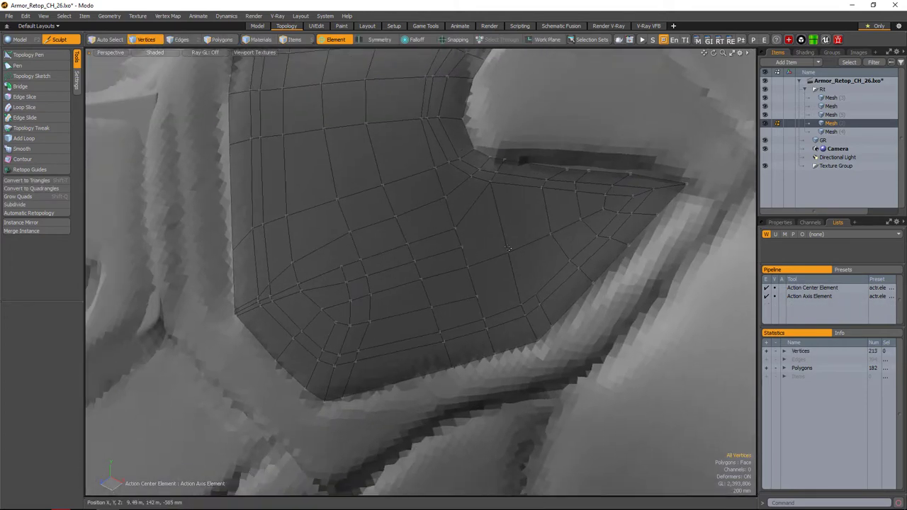
{"action": "key", "text": "c"}
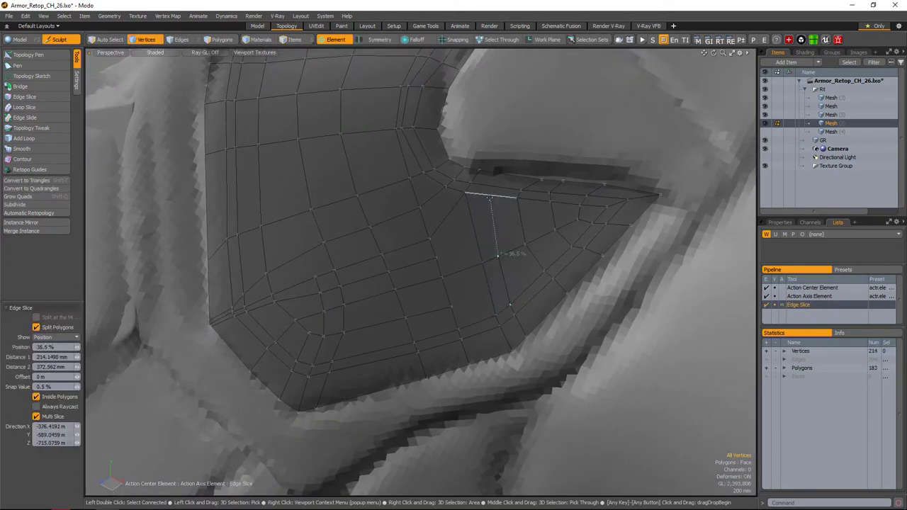
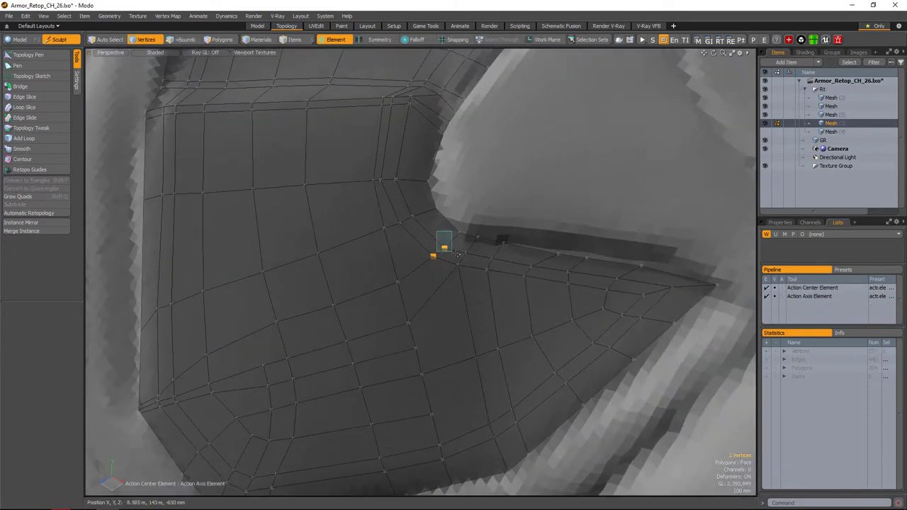
- Move the two vertices at the groove corner and the border vertex above them to smooth the inner curve
{"action": "key", "text": "w"}
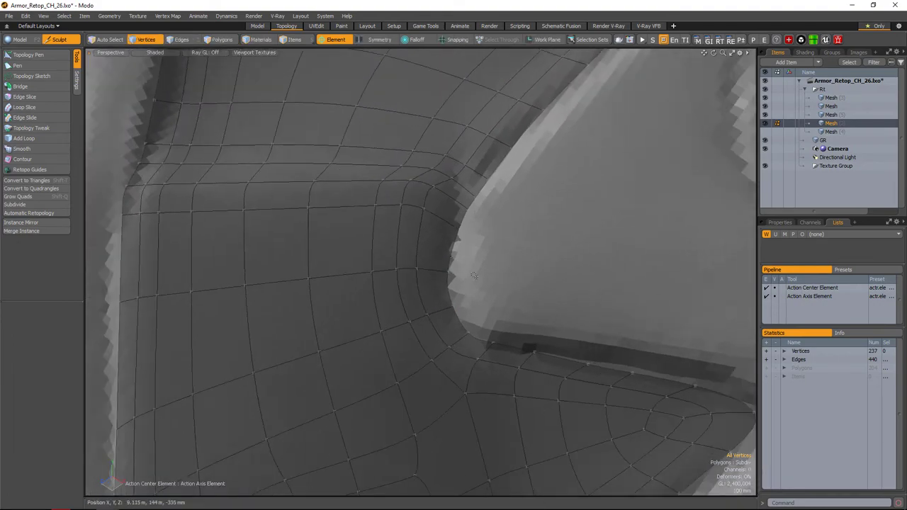
{"action": "left_click_drag", "start_coordinate": [474, 275], "coordinate": [473, 260], "text": "alt"}
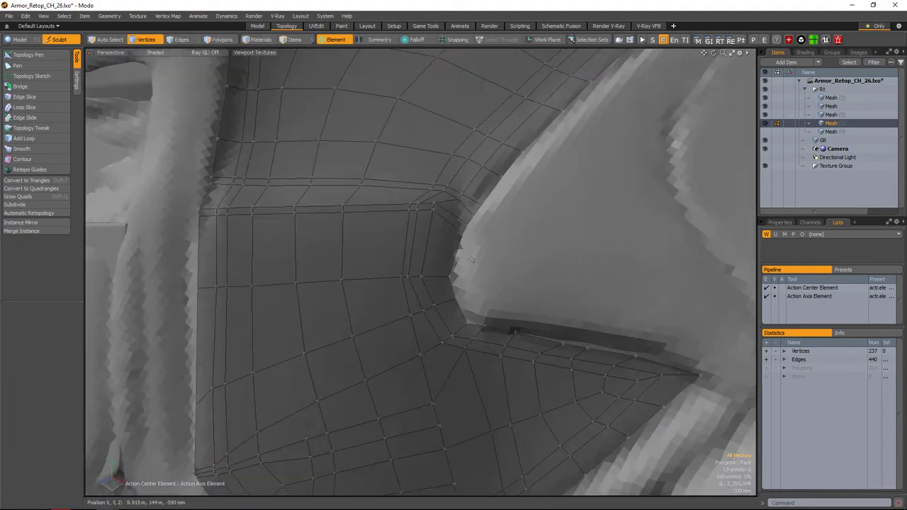
{"action": "left_click_drag", "start_coordinate": [474, 255], "coordinate": [455, 279], "text": "alt"}
{"action": "key", "text": "1"}
{"action": "left_click", "coordinate": [461, 255]}
{"action": "key", "text": "w"}
{"action": "key", "text": "space"}
{"action": "key", "text": "space"}
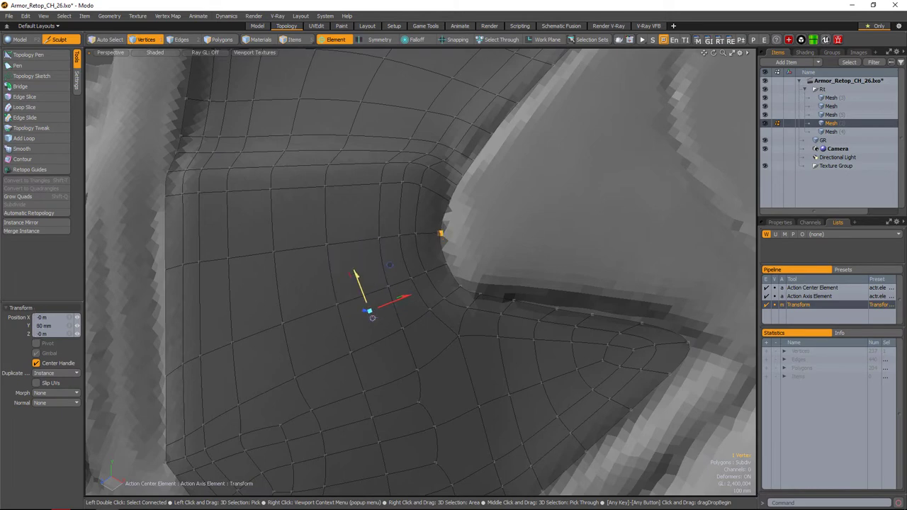
{"action": "key", "text": "space"}
- Select the triangular patch of polygons below the groove and scale it along Z to flatten it
{"action": "left_click_drag", "start_coordinate": [372, 318], "coordinate": [448, 259], "text": "alt"}
{"action": "key", "text": "2"}
{"action": "left_click", "coordinate": [434, 270]}
{"action": "key", "text": "space"}
{"action": "scroll", "coordinate": [448, 259], "scroll_direction": "up", "scroll_amount": 5}
{"action": "key", "text": "3"}
{"action": "left_click_drag", "start_coordinate": [454, 354], "coordinate": [502, 251]}
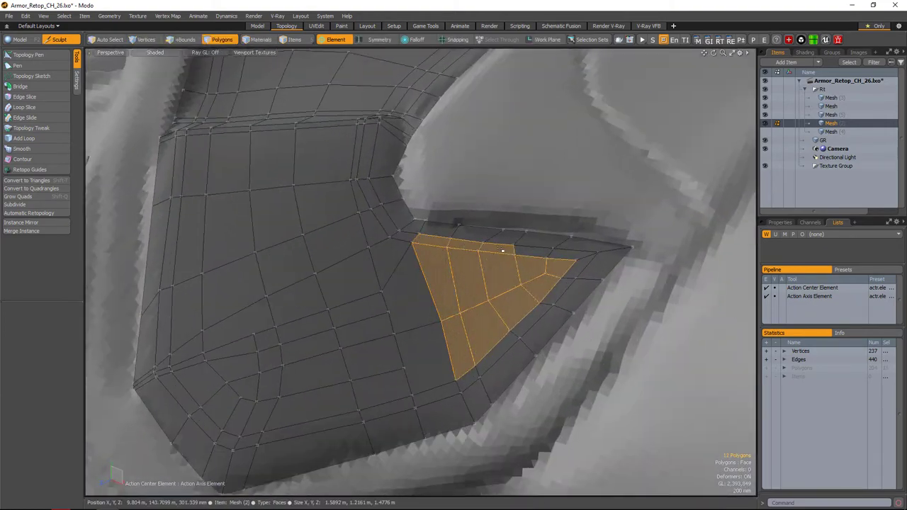
{"action": "left_click_drag", "start_coordinate": [462, 322], "coordinate": [518, 253], "text": "alt"}
{"action": "key", "text": "y"}
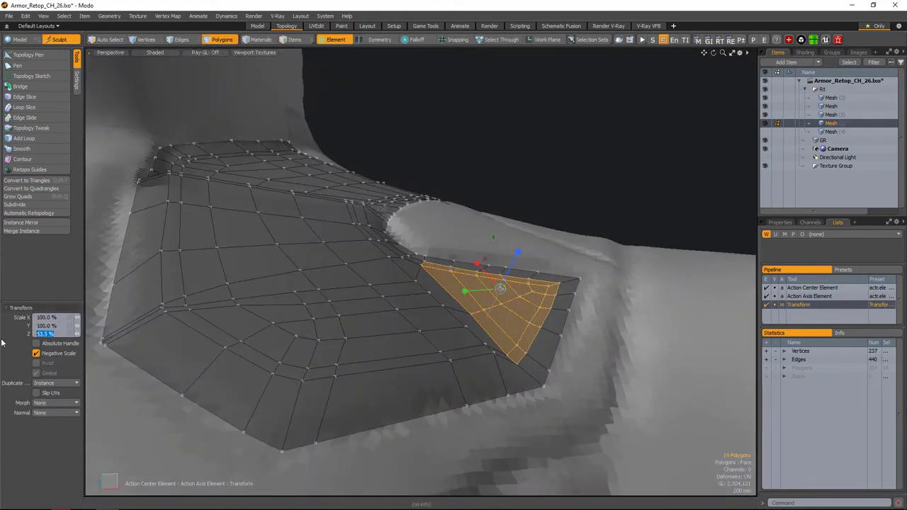
{"action": "mouse_move", "coordinate": [505, 300]}
{"action": "left_mouse_down", "text": "alt"}
{"action": "mouse_move", "coordinate": [425, 273]}
{"action": "mouse_move", "coordinate": [464, 249]}
{"action": "mouse_move", "coordinate": [494, 290]}
{"action": "left_mouse_up", "text": "alt"}
- Slide individual vertices in the triangular area and along its groove-side loop to even the quad spacing
{"action": "key", "text": "1"}
{"action": "key", "text": "y"}
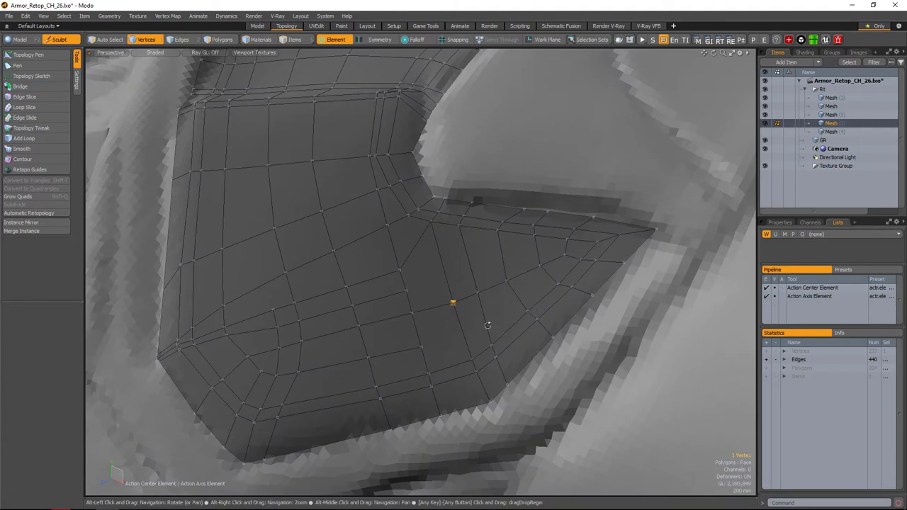
{"action": "key", "text": "alt+s"}
{"action": "left_click_drag", "start_coordinate": [488, 324], "coordinate": [496, 284], "text": "alt"}
{"action": "left_click", "coordinate": [494, 221]}
{"action": "key", "text": "alt+s"}
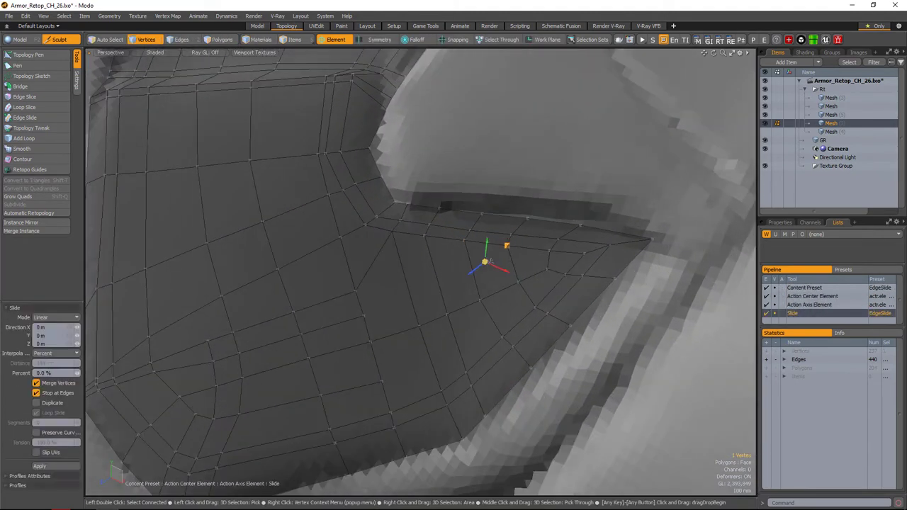
{"action": "scroll", "coordinate": [496, 284], "scroll_direction": "down", "scroll_amount": 5}
{"action": "scroll", "coordinate": [478, 313], "scroll_direction": "up", "scroll_amount": 5}
{"action": "left_click_drag", "start_coordinate": [478, 313], "coordinate": [498, 282], "text": "alt"}
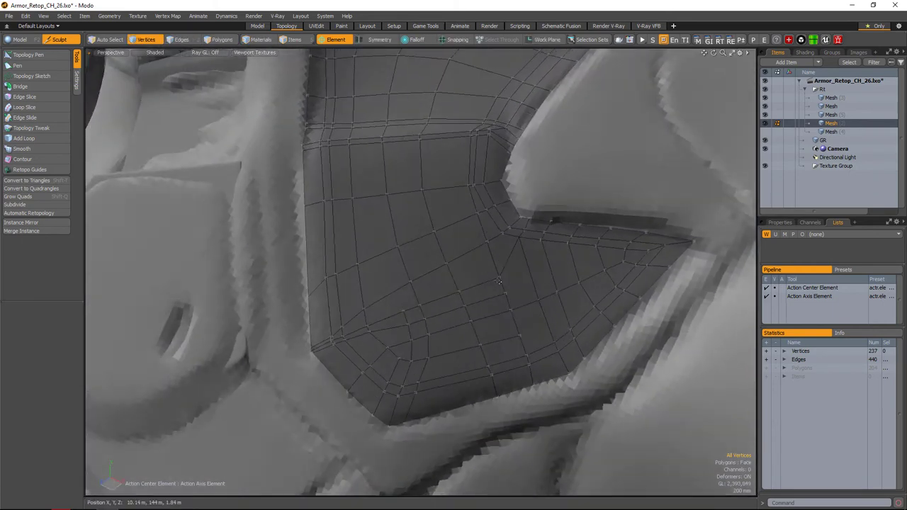
- Cut an edge run across the lower panel and around into the pointed tip with Edge Slice
{"action": "left_click_drag", "start_coordinate": [408, 302], "coordinate": [474, 263], "text": "alt"}
{"action": "left_click_drag", "start_coordinate": [457, 292], "coordinate": [404, 325], "text": "alt"}
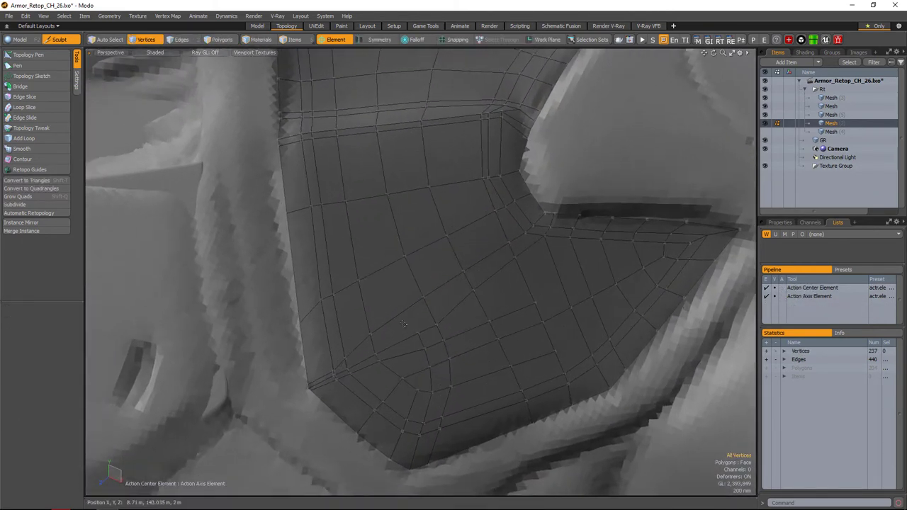
{"action": "left_click_drag", "start_coordinate": [500, 296], "coordinate": [438, 330], "text": "alt"}
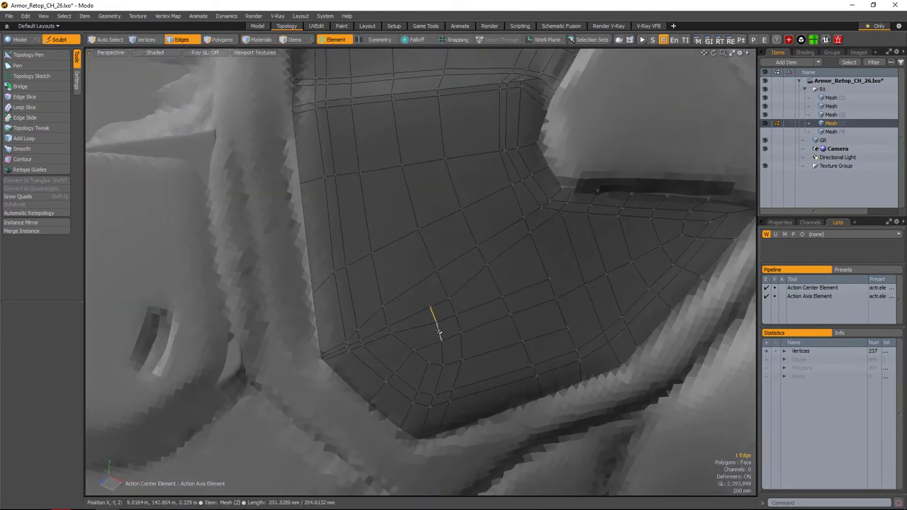
{"action": "left_click", "coordinate": [450, 304]}
{"action": "left_click_drag", "start_coordinate": [454, 297], "coordinate": [398, 276], "text": "alt"}
{"action": "key", "text": "c"}
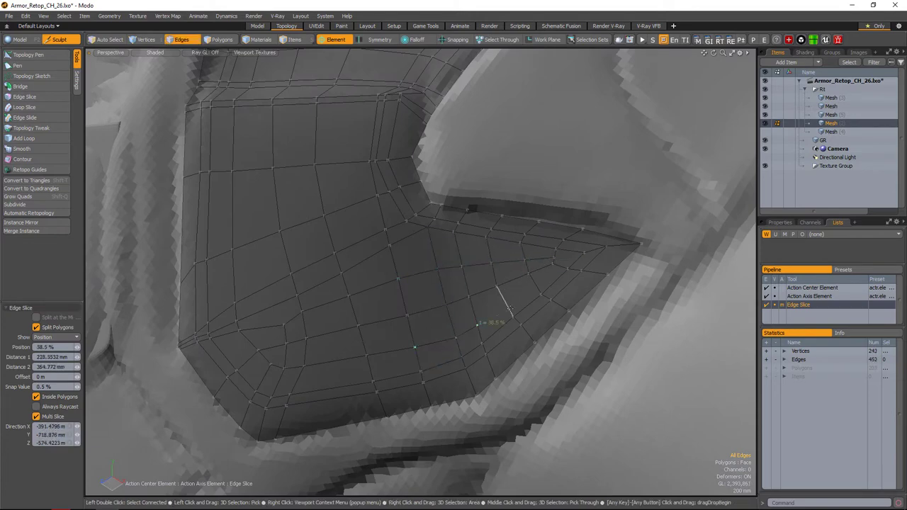
{"action": "left_click", "coordinate": [509, 310]}
{"action": "scroll", "coordinate": [525, 283], "scroll_direction": "up", "scroll_amount": 5}
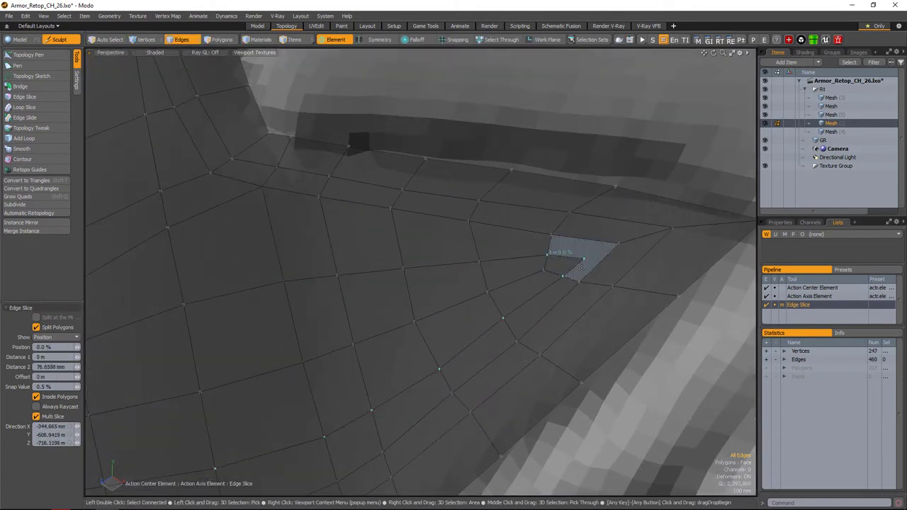
- Move the new vertex near the pointed tip about -25 mm along X
{"action": "key", "text": "1"}
{"action": "left_click", "coordinate": [583, 259]}
{"action": "key", "text": "w"}
{"action": "left_click_drag", "start_coordinate": [583, 259], "coordinate": [621, 231], "text": "alt"}
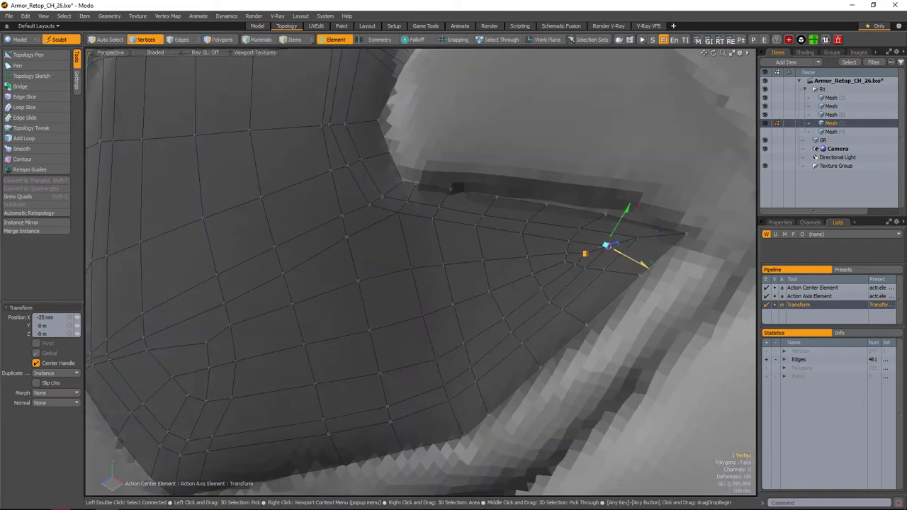
{"action": "key", "text": "space"}
- Reposition a single vertex in the lower panel to even out the surrounding quads
{"action": "key", "text": "2"}
{"action": "scroll", "coordinate": [581, 270], "scroll_direction": "down", "scroll_amount": 4}
{"action": "left_click_drag", "start_coordinate": [581, 270], "coordinate": [482, 289], "text": "alt"}
{"action": "key", "text": "1"}
{"action": "left_click", "coordinate": [449, 327]}
{"action": "key", "text": "w"}
{"action": "key", "text": "space"}
{"action": "scroll", "coordinate": [460, 305], "scroll_direction": "up", "scroll_amount": 3}
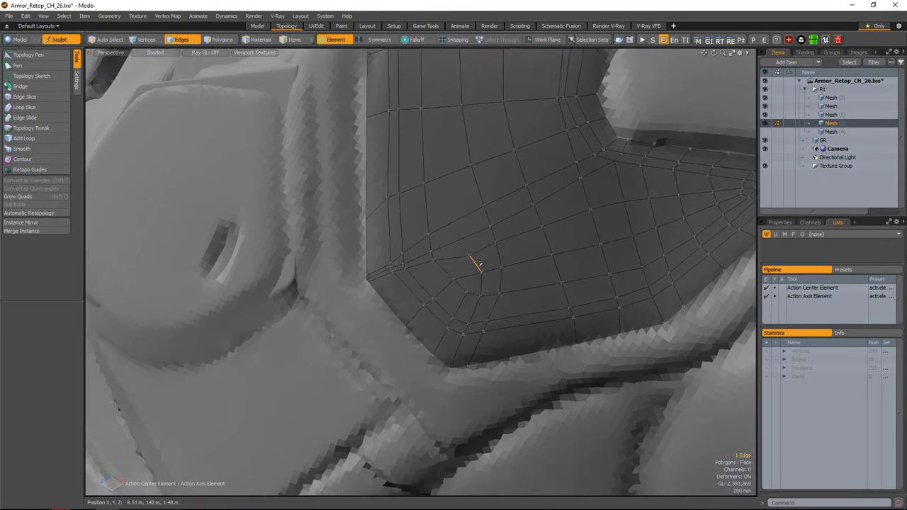
- Simplify the edges around the panel's lower corner and slide the remaining inner vertex to balance the quads
{"action": "left_click_drag", "start_coordinate": [504, 324], "coordinate": [454, 313], "text": "alt"}
{"action": "scroll", "coordinate": [399, 310], "scroll_direction": "down", "scroll_amount": 3}
{"action": "scroll", "coordinate": [446, 293], "scroll_direction": "up", "scroll_amount": 3}
{"action": "key", "text": "1"}
{"action": "key", "text": "alt+s"}
{"action": "left_click_drag", "start_coordinate": [435, 207], "coordinate": [422, 310], "text": "alt"}
{"action": "key", "text": "space"}
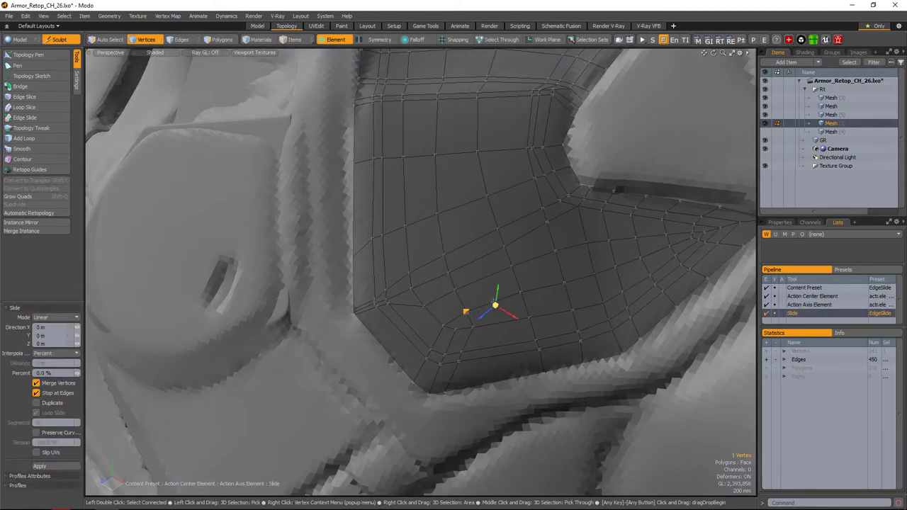
{"action": "left_click_drag", "start_coordinate": [495, 305], "coordinate": [528, 269], "text": "alt"}
{"action": "key", "text": "space"}
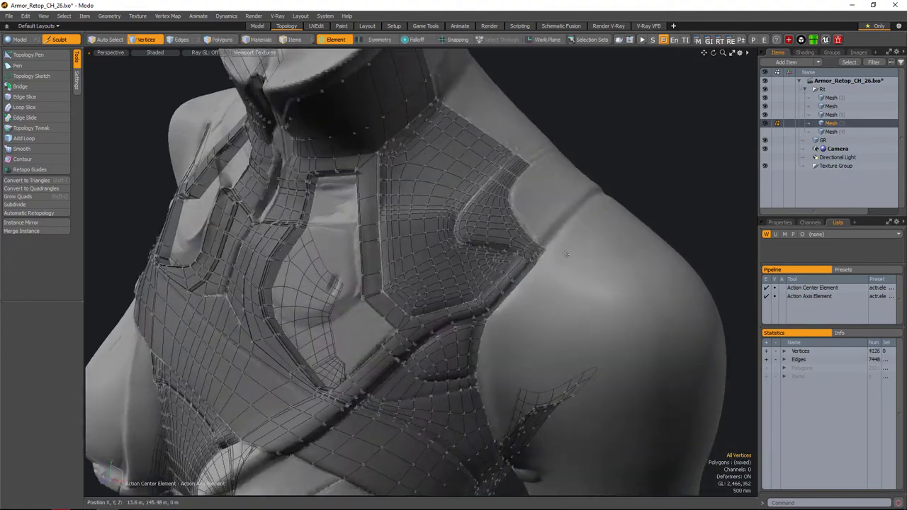
- Draw the first polygons along the collar's upper edge with the Pen tool and continue with the Topology Pen
{"action": "left_click_drag", "start_coordinate": [526, 270], "coordinate": [464, 280], "text": "alt"}
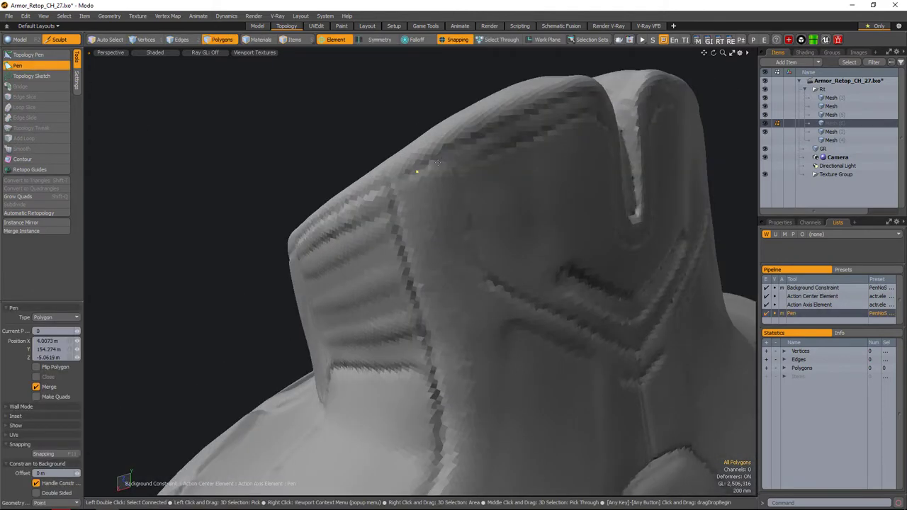
{"action": "left_click", "coordinate": [438, 164]}
{"action": "left_click_drag", "start_coordinate": [438, 163], "coordinate": [432, 212], "text": "alt"}
{"action": "left_click", "coordinate": [28, 54]}
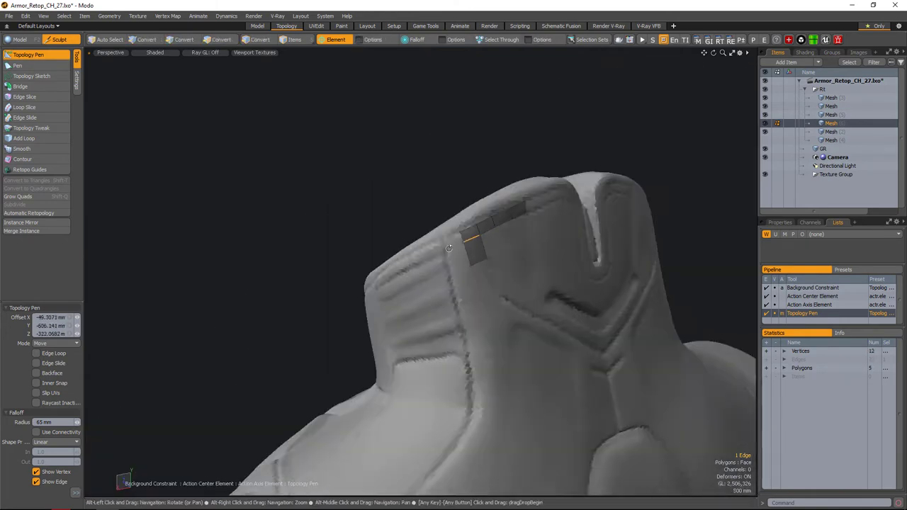
- Extend the polygon strip down the side of the collar and along the V-shaped groove to its center
{"action": "left_click_drag", "start_coordinate": [419, 268], "coordinate": [492, 197]}
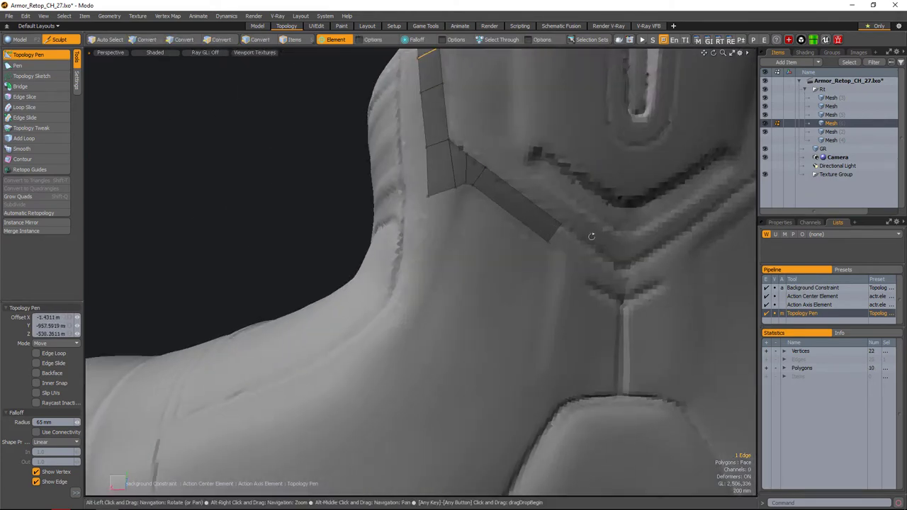
{"action": "scroll", "coordinate": [492, 197], "scroll_direction": "up", "scroll_amount": 3}
{"action": "left_click_drag", "start_coordinate": [396, 142], "coordinate": [508, 227]}
{"action": "scroll", "coordinate": [508, 226], "scroll_direction": "down", "scroll_amount": 5}
{"action": "scroll", "coordinate": [509, 212], "scroll_direction": "up", "scroll_amount": 5}
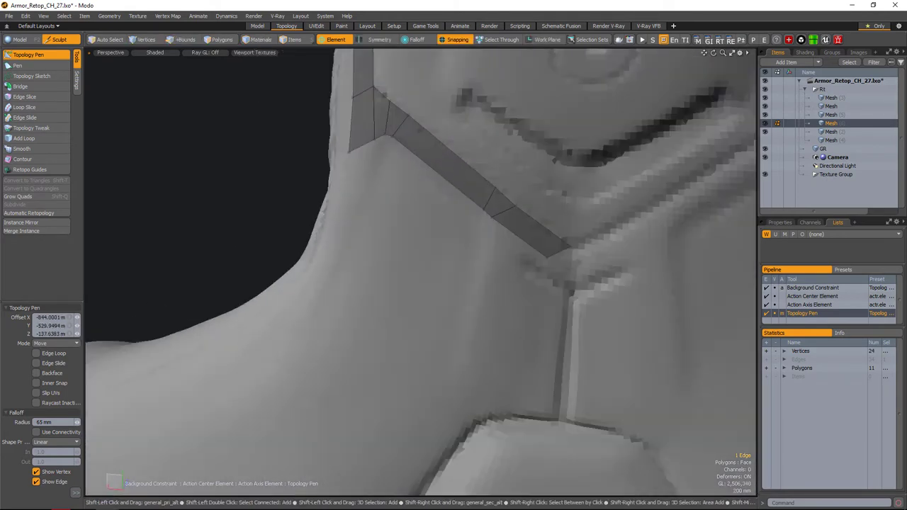
{"action": "scroll", "coordinate": [506, 253], "scroll_direction": "up", "scroll_amount": 2}
{"action": "scroll", "coordinate": [506, 253], "scroll_direction": "down", "scroll_amount": 5}
{"action": "scroll", "coordinate": [506, 234], "scroll_direction": "up", "scroll_amount": 5}
- Branch a new polygon strip from the V-groove corner down the neck with the Topology Pen
{"action": "left_click", "coordinate": [506, 204], "text": "shift"}
{"action": "left_click_drag", "start_coordinate": [506, 234], "coordinate": [524, 252], "text": "alt"}
{"action": "scroll", "coordinate": [512, 198], "scroll_direction": "down", "scroll_amount": 5}
{"action": "scroll", "coordinate": [520, 218], "scroll_direction": "up", "scroll_amount": 5}
{"action": "left_click", "coordinate": [525, 252], "text": "shift"}
{"action": "left_click", "coordinate": [520, 286], "text": "shift"}
{"action": "scroll", "coordinate": [521, 286], "scroll_direction": "up", "scroll_amount": 3}
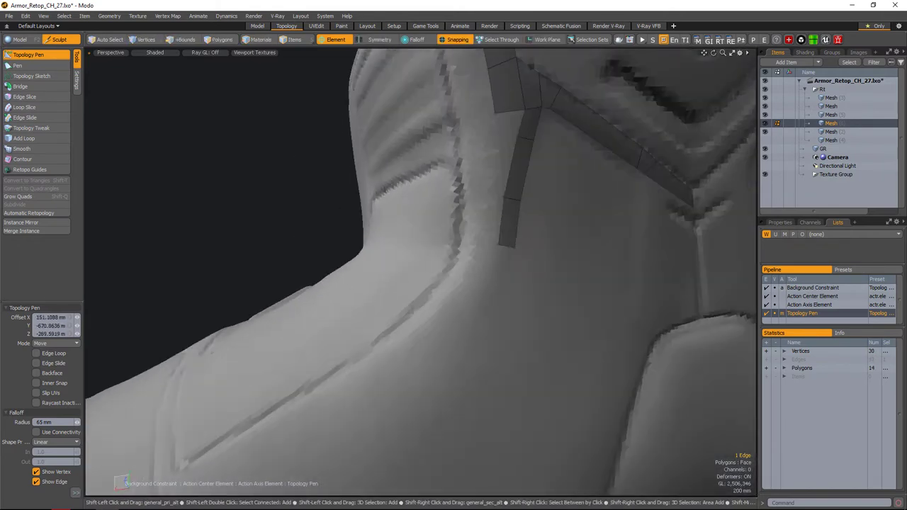
{"action": "scroll", "coordinate": [512, 246], "scroll_direction": "down", "scroll_amount": 2}
{"action": "left_click", "coordinate": [494, 304], "text": "shift"}
{"action": "left_click_drag", "start_coordinate": [494, 305], "coordinate": [539, 244], "text": "alt"}
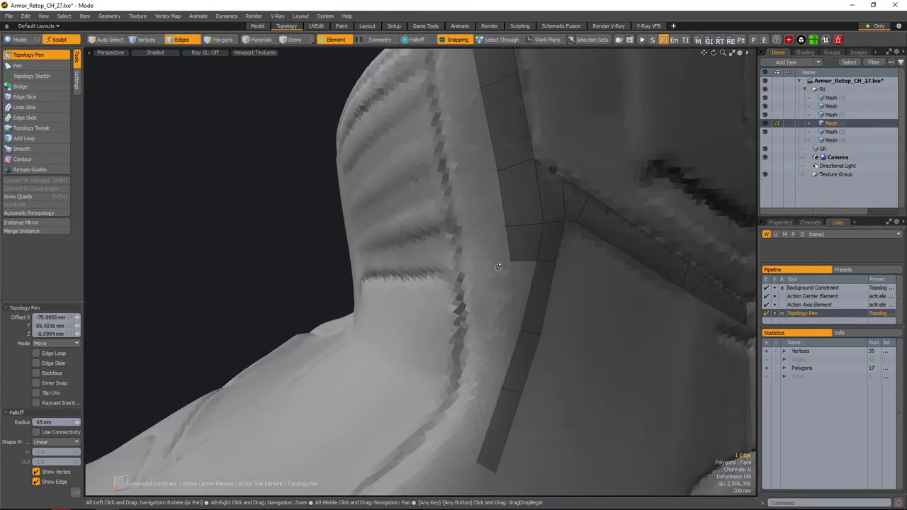
- Add a second column of quads beside the neck strip and continue it up the side of the collar to its upper edge
{"action": "left_click_drag", "start_coordinate": [498, 267], "coordinate": [492, 319], "text": "alt"}
{"action": "left_click", "coordinate": [451, 278], "text": "shift"}
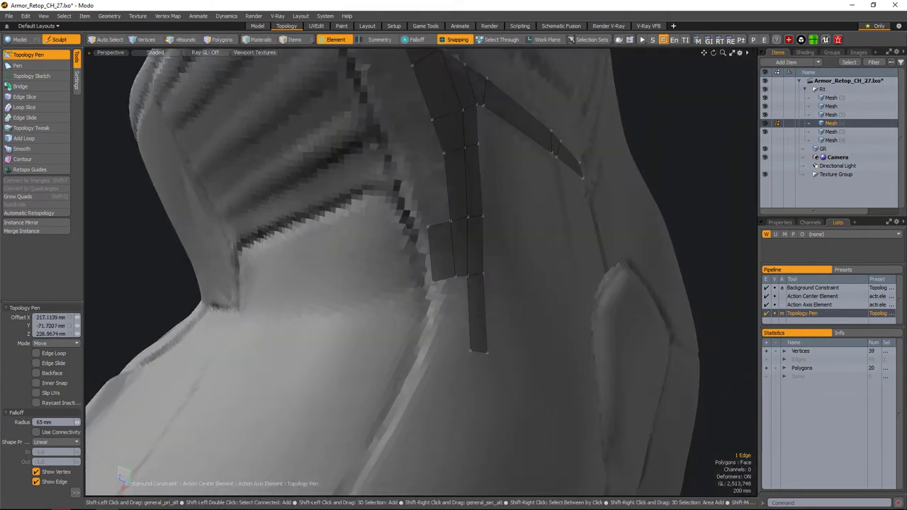
{"action": "left_click_drag", "start_coordinate": [451, 278], "coordinate": [454, 142], "text": "alt"}
{"action": "left_click", "coordinate": [425, 80], "text": "shift"}
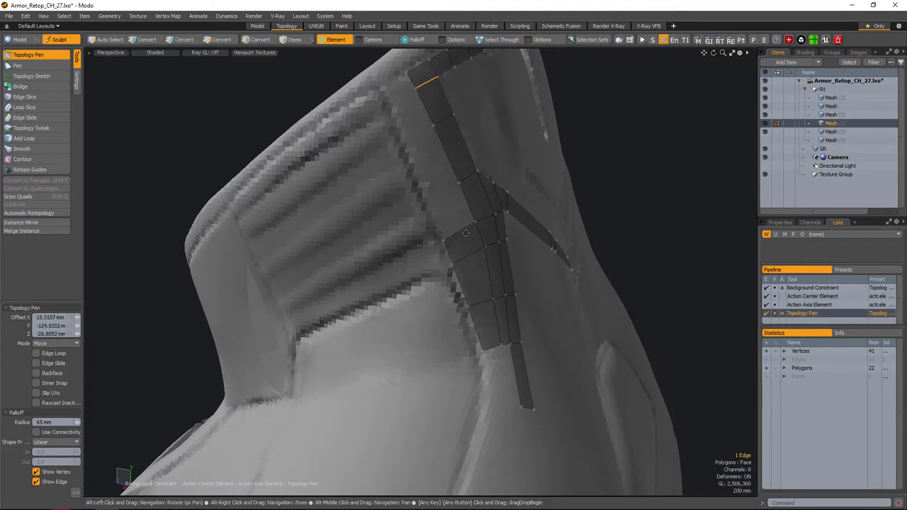
{"action": "left_click_drag", "start_coordinate": [466, 233], "coordinate": [447, 277], "text": "alt"}
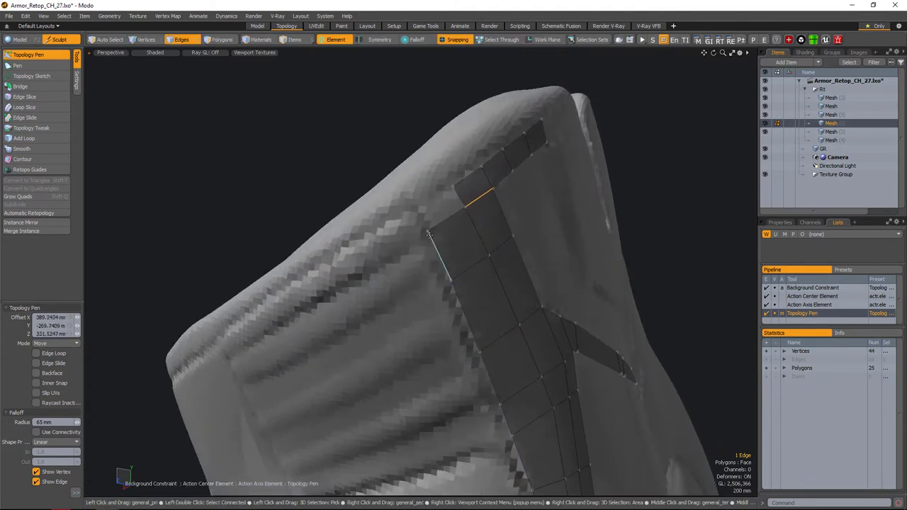
{"action": "left_click", "coordinate": [428, 234], "text": "shift"}
{"action": "left_click_drag", "start_coordinate": [428, 234], "coordinate": [418, 255], "text": "alt"}
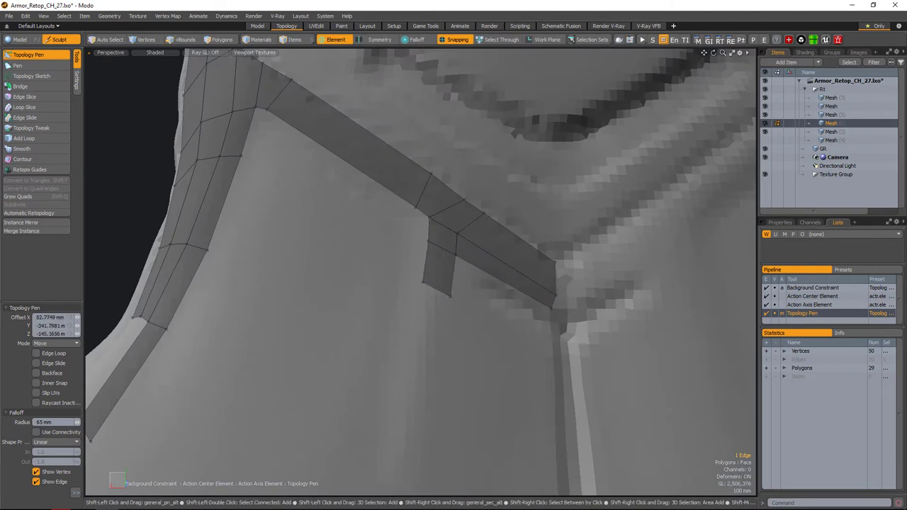
- Branch a narrow polygon strip from the lower edge of the V-groove strip down the neck toward the central back plate
{"action": "left_click", "coordinate": [435, 329], "text": "shift"}
{"action": "left_click_drag", "start_coordinate": [436, 330], "coordinate": [336, 60], "text": "alt"}
{"action": "left_click_drag", "start_coordinate": [406, 226], "coordinate": [526, 310], "text": "alt"}
{"action": "key", "text": "q"}
{"action": "left_click", "coordinate": [527, 311], "text": "shift"}
{"action": "key", "text": "ctrl+z"}
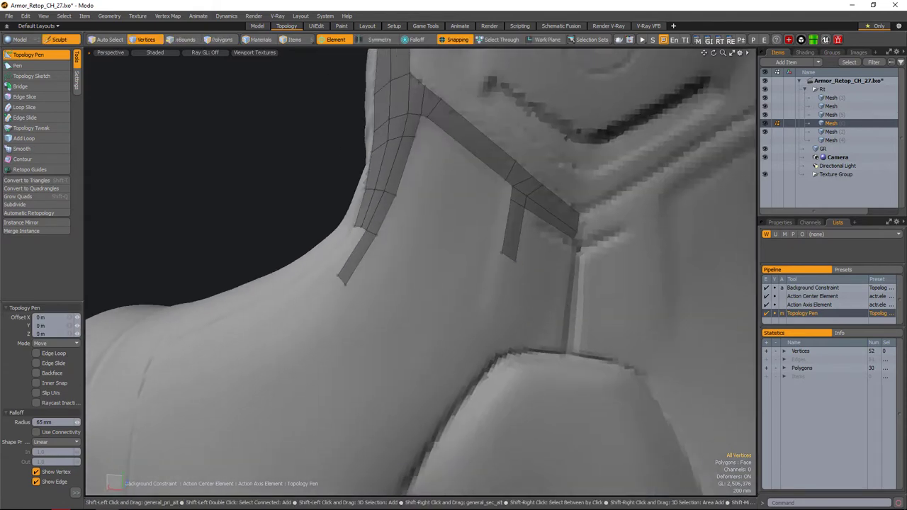
{"action": "key", "text": "ctrl+shift+z"}
- Add a row of quads along the inner edge of the V-groove strip and join it to the side and branch strips
{"action": "left_click_drag", "start_coordinate": [492, 239], "coordinate": [482, 247], "text": "alt"}
{"action": "key", "text": "q"}
{"action": "left_click", "coordinate": [431, 211]}
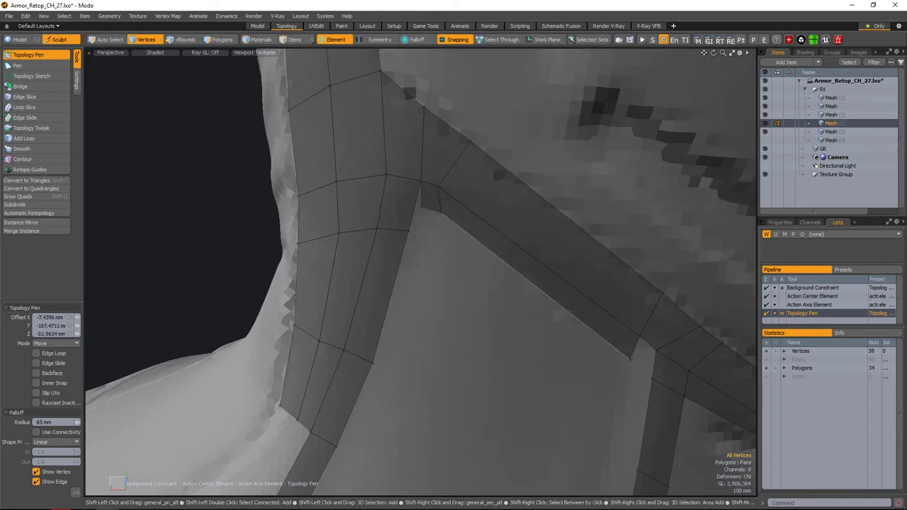
{"action": "left_click_drag", "start_coordinate": [412, 253], "coordinate": [489, 244], "text": "alt"}
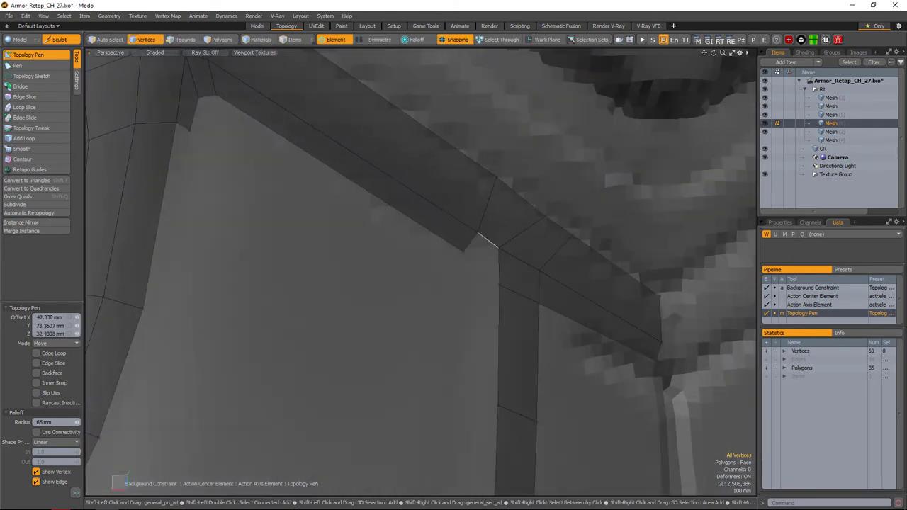
{"action": "left_click_drag", "start_coordinate": [478, 291], "coordinate": [432, 277], "text": "alt"}
{"action": "left_click", "coordinate": [472, 279]}
{"action": "left_click", "coordinate": [474, 266]}
{"action": "left_click", "coordinate": [423, 305]}
- Extend the side strip toward the shoulder and the branch strip down to the upper corner of the central back plate
{"action": "key", "text": "1"}
{"action": "key", "text": "space"}
{"action": "left_click_drag", "start_coordinate": [565, 280], "coordinate": [519, 296], "text": "alt"}
{"action": "left_click", "coordinate": [28, 54]}
{"action": "left_click", "coordinate": [507, 317]}
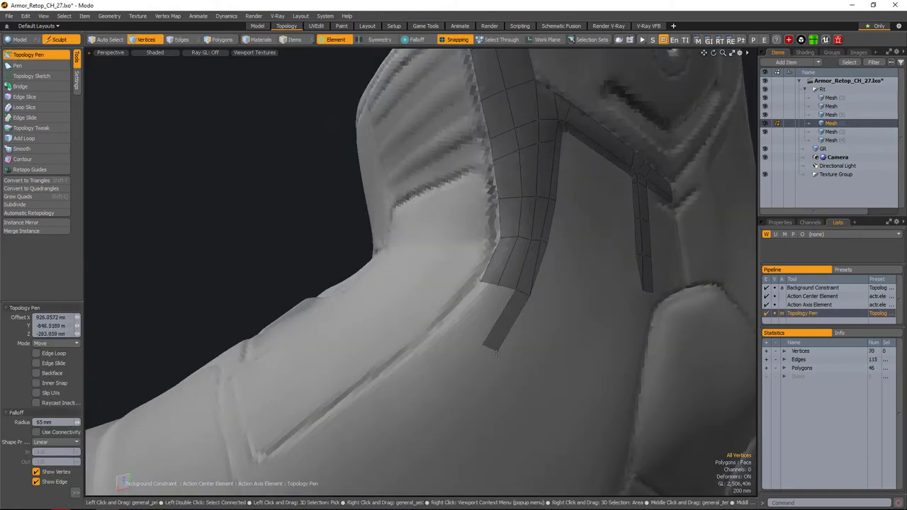
{"action": "left_click", "coordinate": [496, 352]}
{"action": "left_click_drag", "start_coordinate": [496, 352], "coordinate": [489, 318], "text": "alt"}
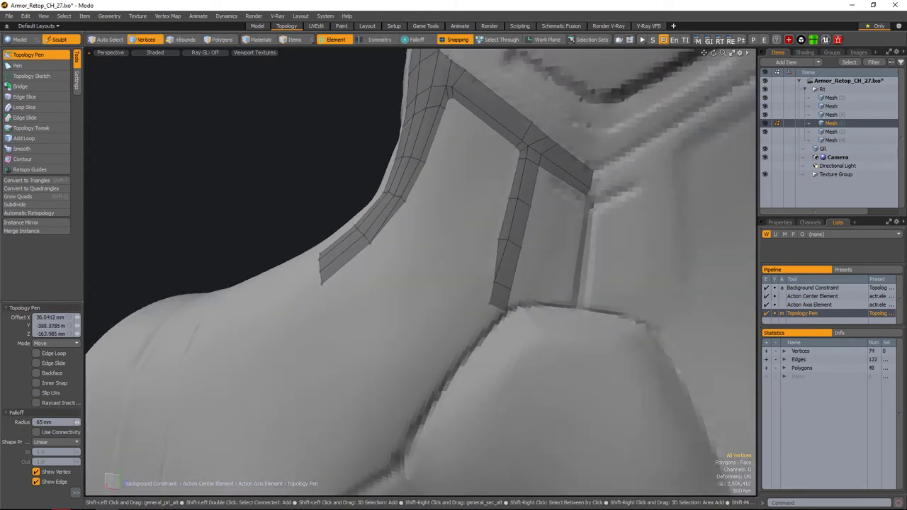
- Run polygons from the branch strip down the side of the central back plate with the Topology Pen and along its upper edge
{"action": "left_click", "coordinate": [468, 318], "text": "shift"}
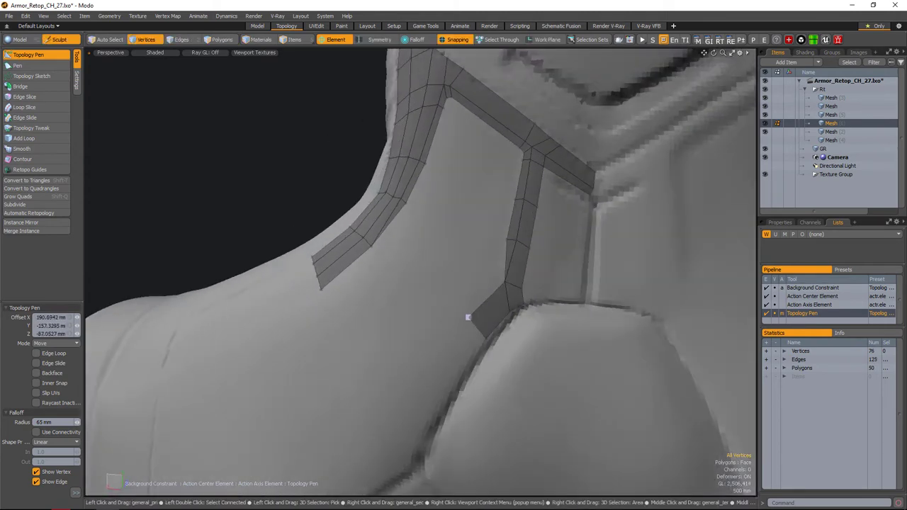
{"action": "left_click", "coordinate": [425, 407], "text": "shift"}
{"action": "left_click_drag", "start_coordinate": [425, 407], "coordinate": [497, 272], "text": "alt"}
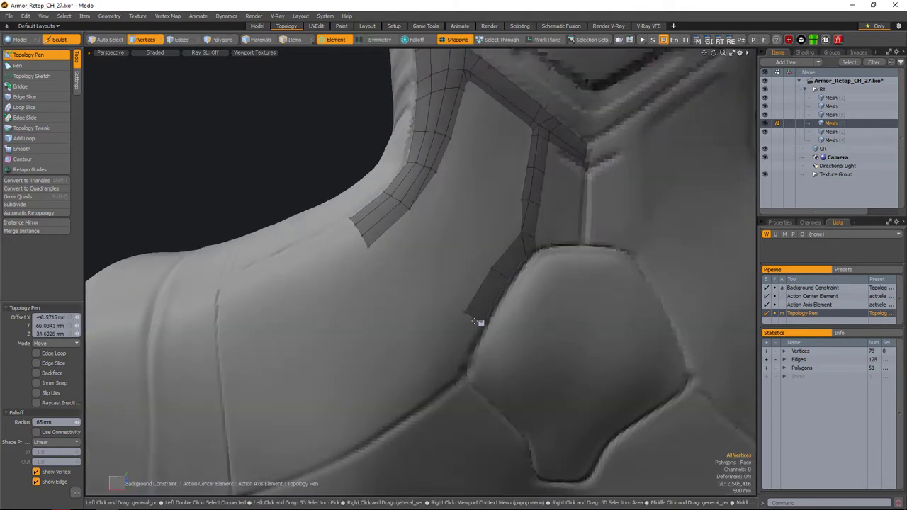
{"action": "left_click_drag", "start_coordinate": [479, 323], "coordinate": [453, 315], "text": "alt"}
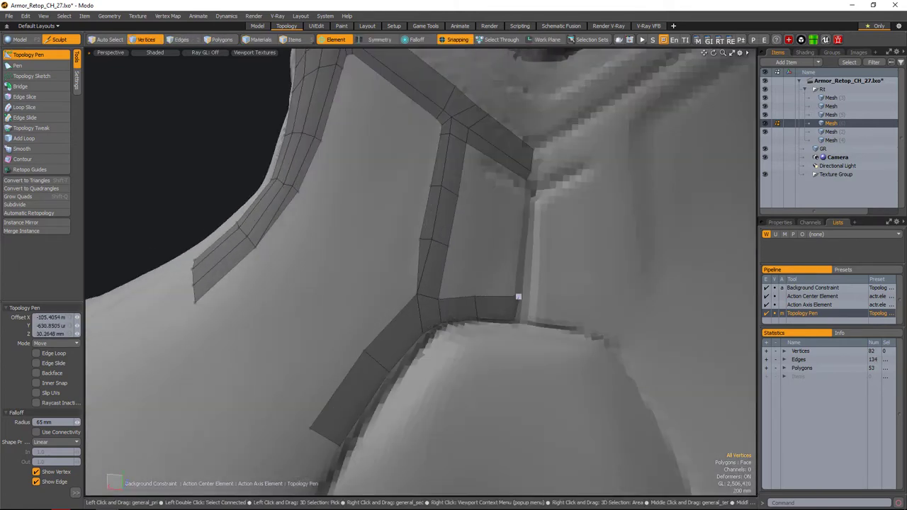
- Build a polygon strip up the neck's centerline from the back plate to the V-groove, closing the frame around the small panel
{"action": "left_click_drag", "start_coordinate": [518, 296], "coordinate": [454, 298], "text": "alt"}
{"action": "left_click", "coordinate": [473, 243], "text": "shift"}
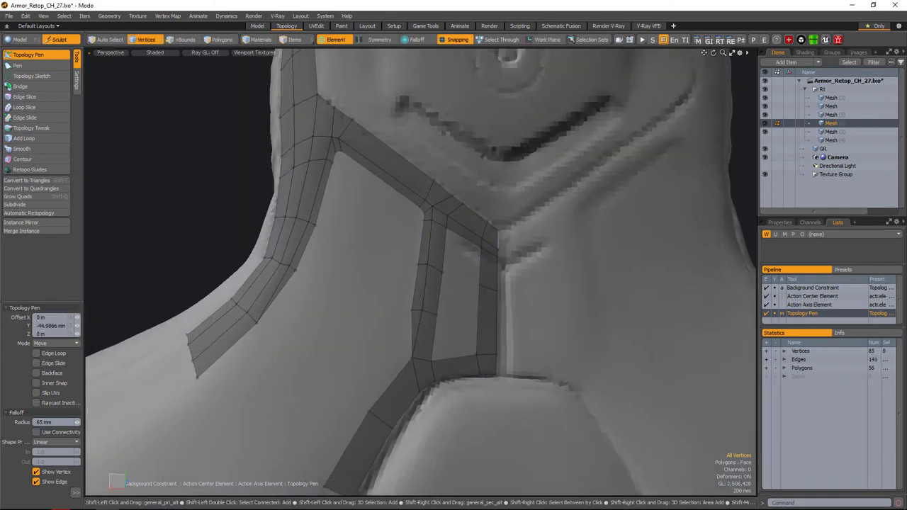
{"action": "left_click", "coordinate": [480, 267], "text": "shift"}
{"action": "scroll", "coordinate": [481, 267], "scroll_direction": "up", "scroll_amount": 2}
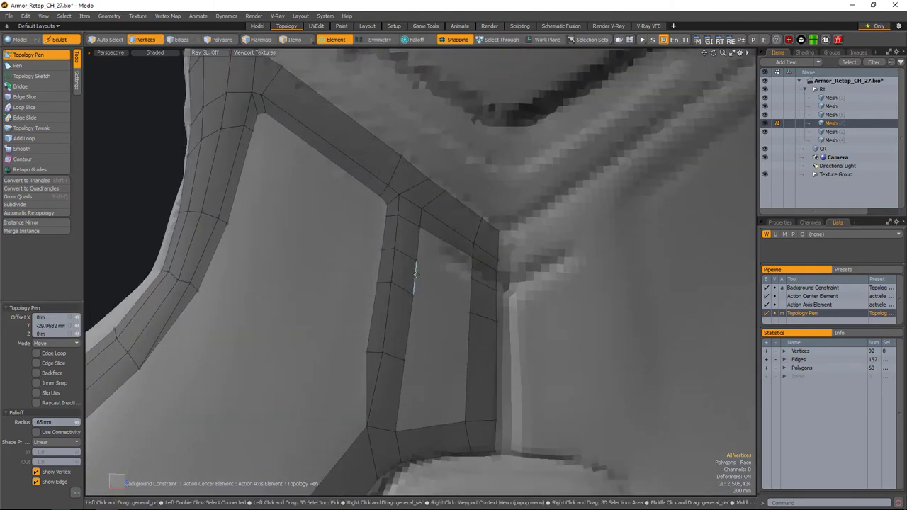
- Fill the small center panel with quads and slide its side edges to even out the spacing
{"action": "left_click_drag", "start_coordinate": [490, 270], "coordinate": [467, 323], "text": "alt"}
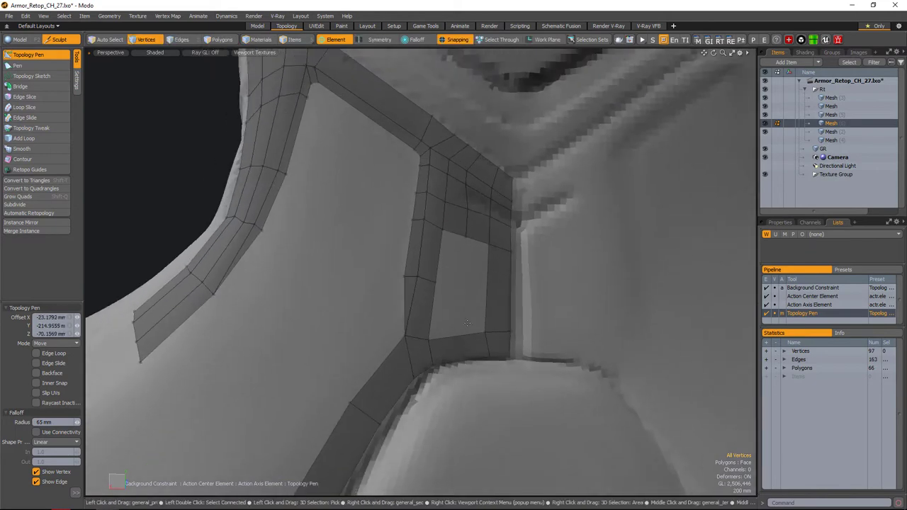
{"action": "left_click_drag", "start_coordinate": [486, 294], "coordinate": [461, 287], "text": "alt"}
{"action": "left_click", "coordinate": [476, 263]}
{"action": "scroll", "coordinate": [468, 287], "scroll_direction": "up", "scroll_amount": 2}
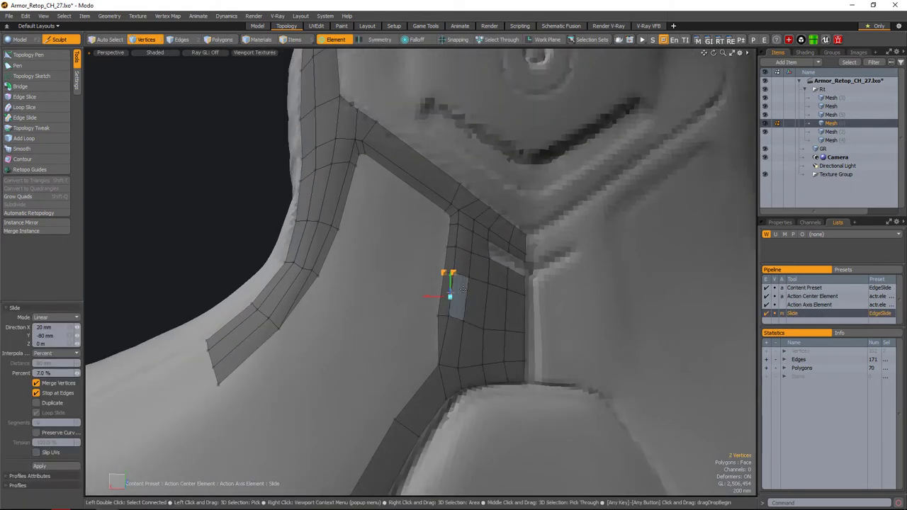
{"action": "left_click", "coordinate": [460, 309]}
{"action": "scroll", "coordinate": [460, 310], "scroll_direction": "down", "scroll_amount": 5}
{"action": "scroll", "coordinate": [553, 283], "scroll_direction": "up", "scroll_amount": 5}
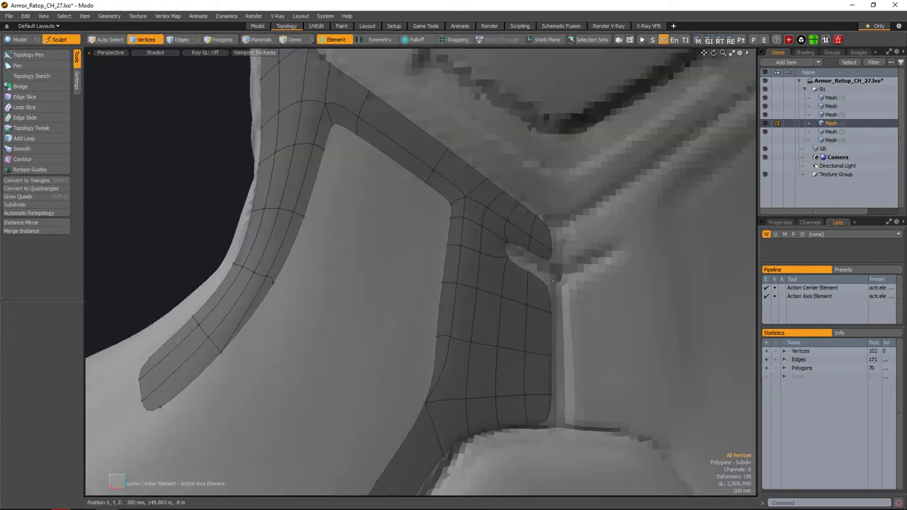
{"action": "scroll", "coordinate": [551, 281], "scroll_direction": "down", "scroll_amount": 4}
{"action": "left_click_drag", "start_coordinate": [546, 290], "coordinate": [470, 285], "text": "alt"}
{"action": "scroll", "coordinate": [445, 293], "scroll_direction": "up", "scroll_amount": 4}
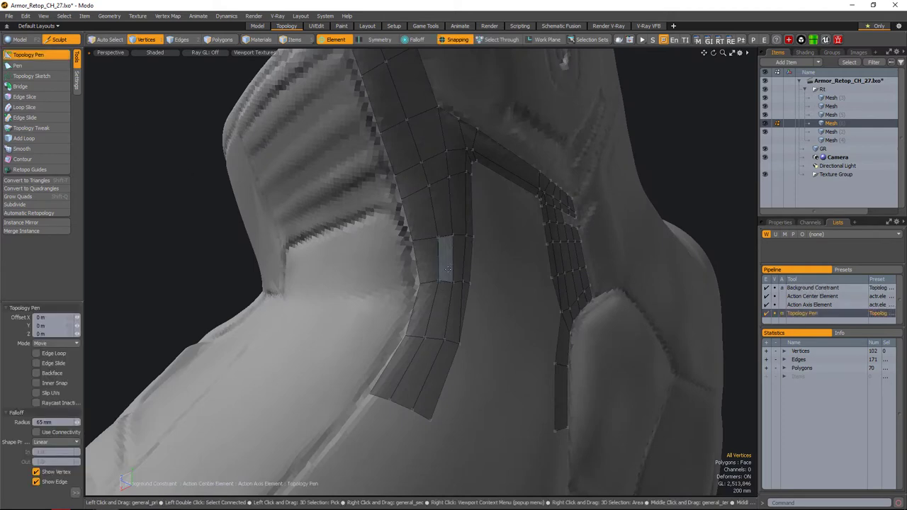
- Bridge the open neck area with a wide strip of quads from the side strip to the strip beside the back plate
{"action": "left_click_drag", "start_coordinate": [432, 263], "coordinate": [397, 269], "text": "alt"}
{"action": "key", "text": "p"}
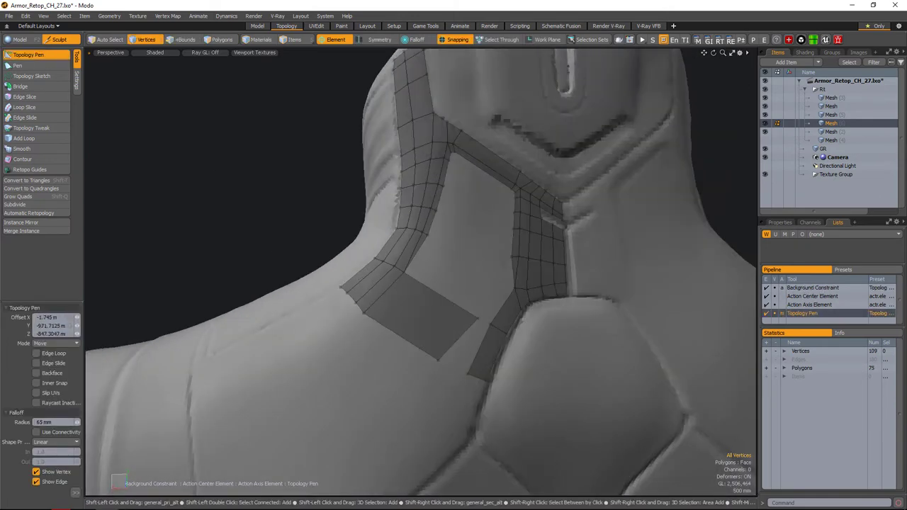
{"action": "left_click_drag", "start_coordinate": [487, 146], "coordinate": [415, 312], "text": "alt"}
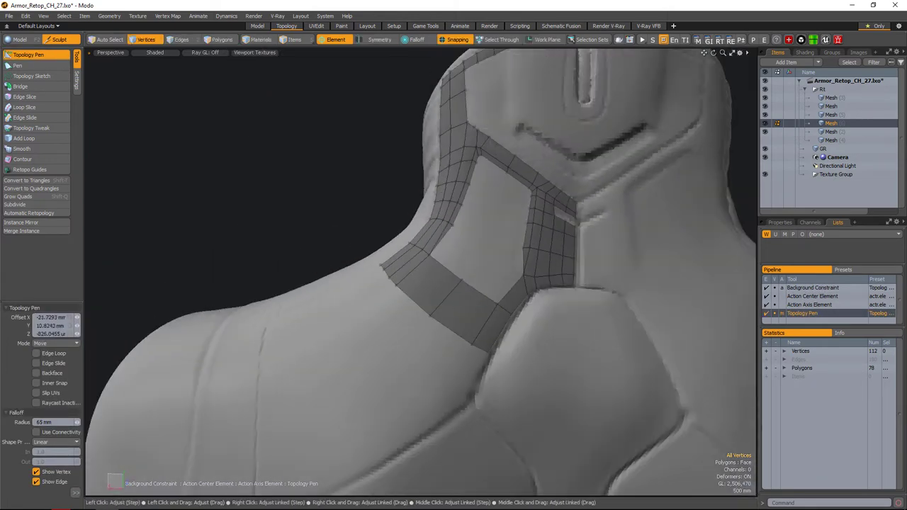
{"action": "left_click_drag", "start_coordinate": [695, 333], "coordinate": [756, 134], "text": "alt"}
- Examine the finished back-panel mesh alongside the new neck mesh to compare their edge flow around the central plate
{"action": "left_click", "coordinate": [835, 140]}
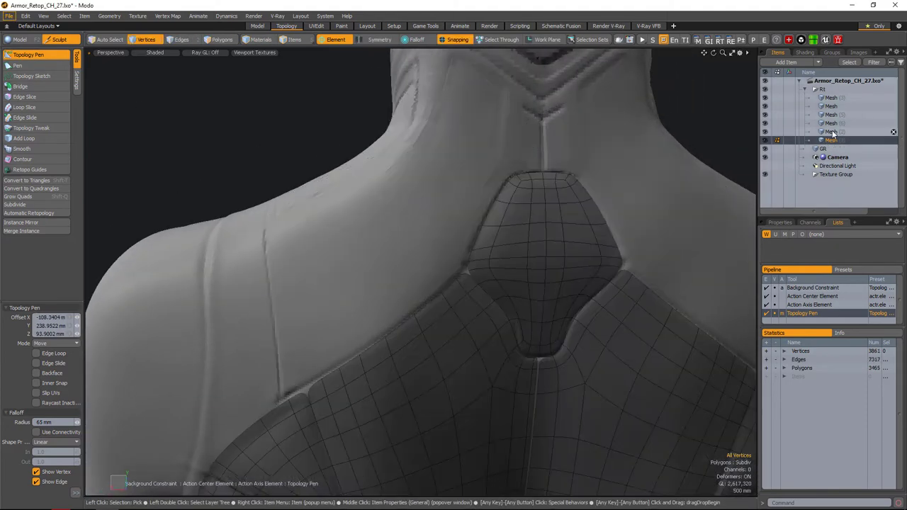
{"action": "left_click", "coordinate": [834, 132]}
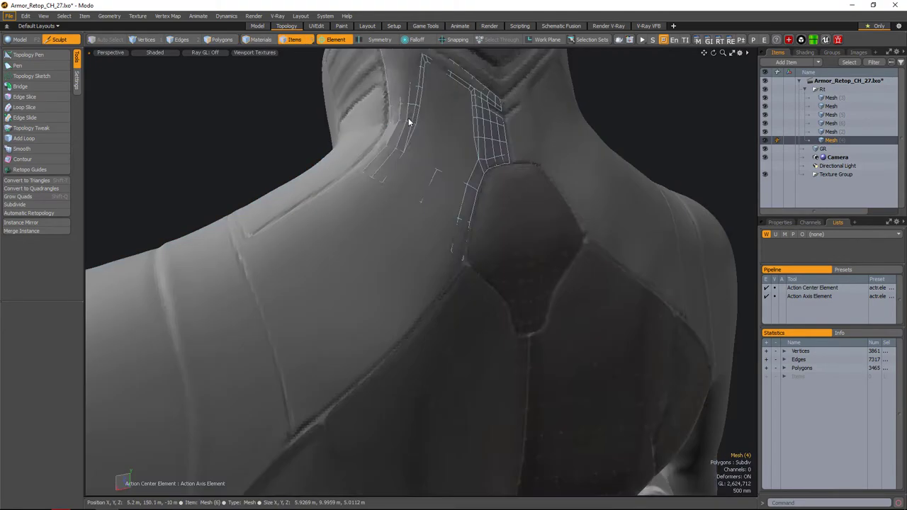
{"action": "left_click", "coordinate": [829, 123]}
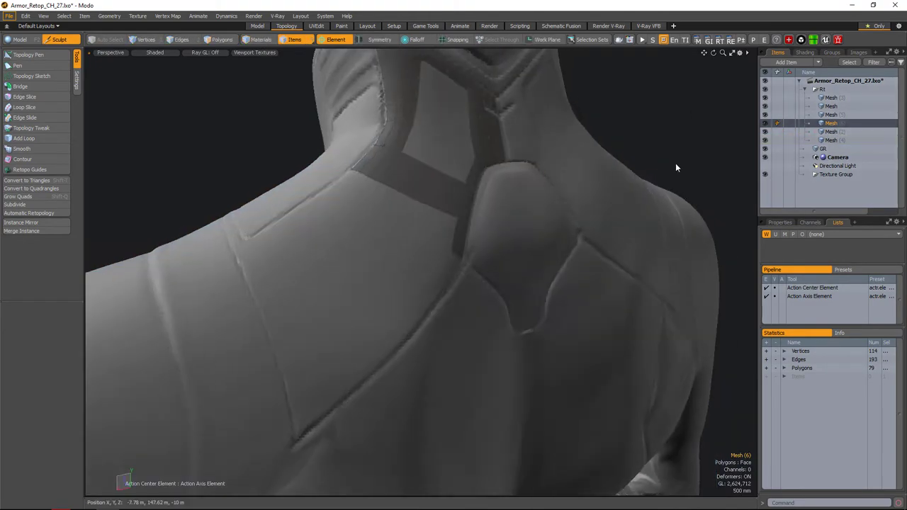
{"action": "left_click_drag", "start_coordinate": [677, 168], "coordinate": [685, 146], "text": "alt"}
{"action": "key", "text": "3"}
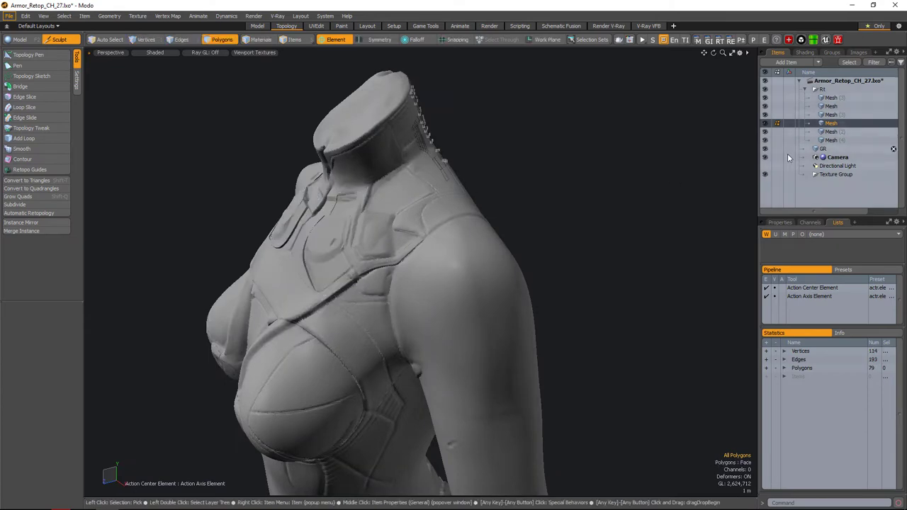
{"action": "scroll", "coordinate": [505, 243], "scroll_direction": "up", "scroll_amount": 5}
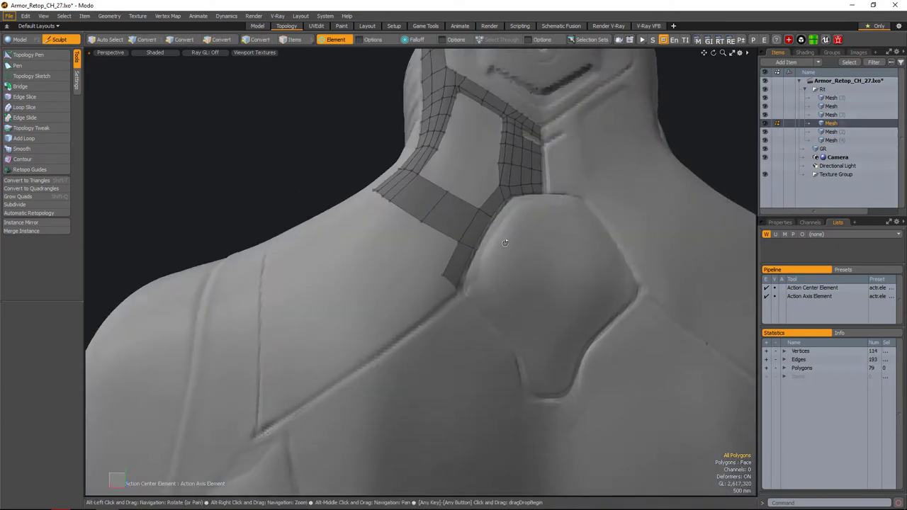
{"action": "scroll", "coordinate": [504, 243], "scroll_direction": "down", "scroll_amount": 5}
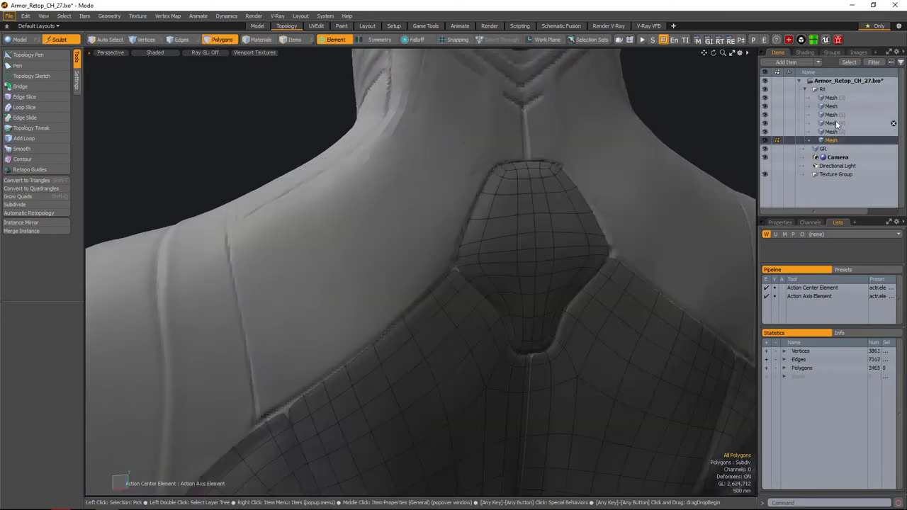
{"action": "scroll", "coordinate": [440, 251], "scroll_direction": "up", "scroll_amount": 5}
{"action": "left_click_drag", "start_coordinate": [439, 251], "coordinate": [388, 237], "text": "alt"}
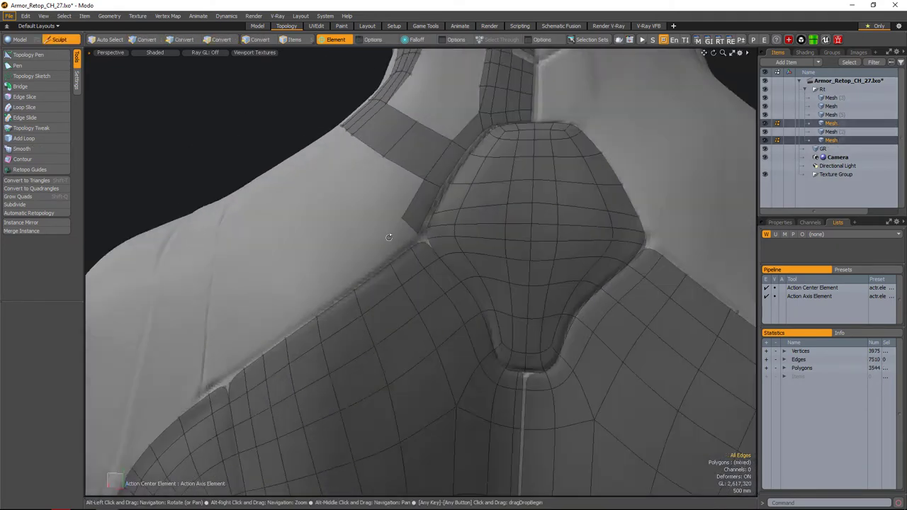
- Extend the polygon strip around the back plate's side corner and along the diagonal seam to the upper-back panel's outer corner
{"action": "left_click", "coordinate": [63, 60]}
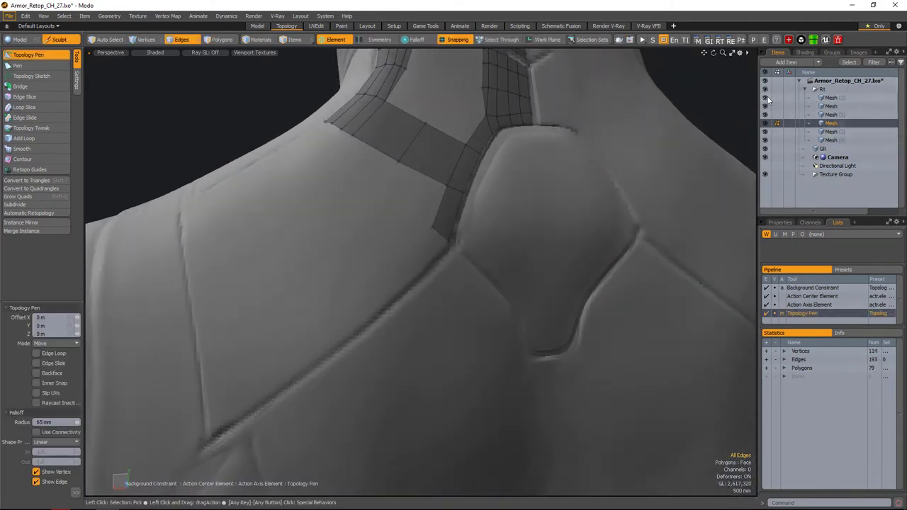
{"action": "scroll", "coordinate": [484, 236], "scroll_direction": "up", "scroll_amount": 3}
{"action": "left_click", "coordinate": [484, 236]}
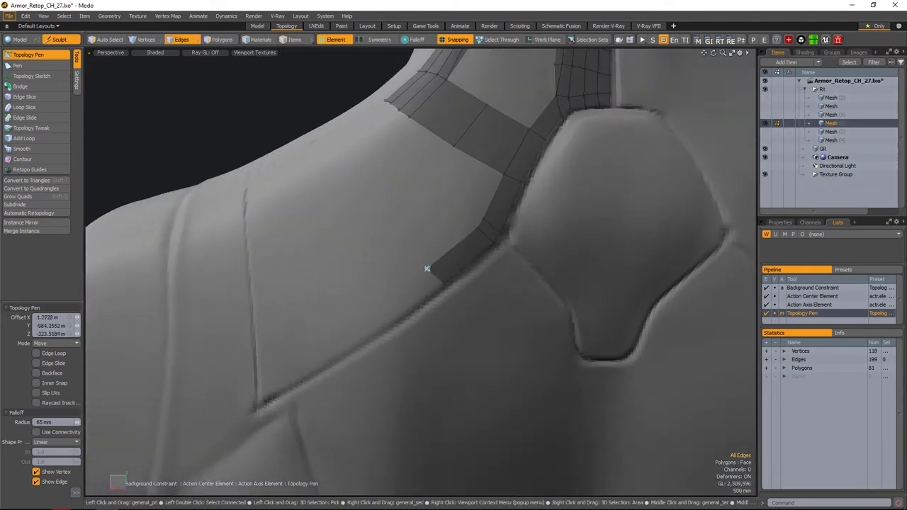
{"action": "left_click_drag", "start_coordinate": [427, 268], "coordinate": [397, 255], "text": "alt"}
{"action": "scroll", "coordinate": [397, 255], "scroll_direction": "down", "scroll_amount": 3}
{"action": "scroll", "coordinate": [396, 256], "scroll_direction": "up", "scroll_amount": 3}
{"action": "left_click_drag", "start_coordinate": [496, 234], "coordinate": [414, 298], "text": "shift"}
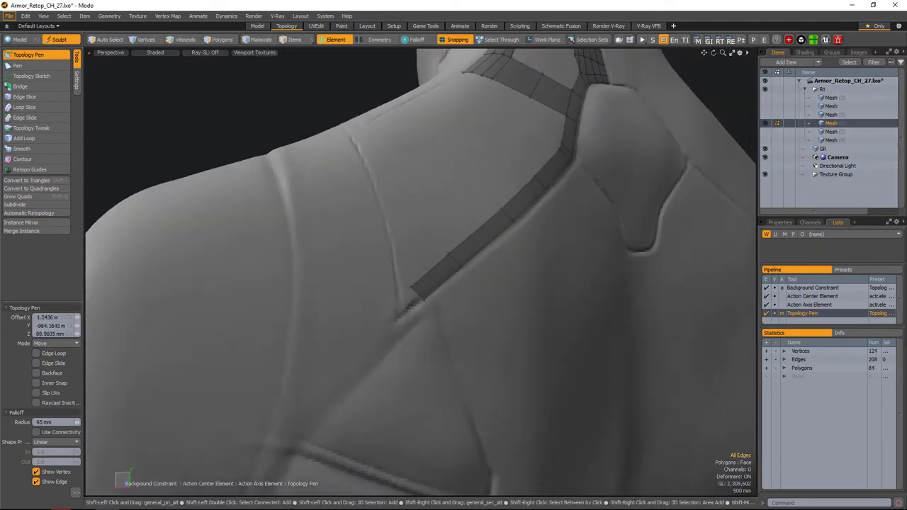
{"action": "scroll", "coordinate": [414, 298], "scroll_direction": "up", "scroll_amount": 3}
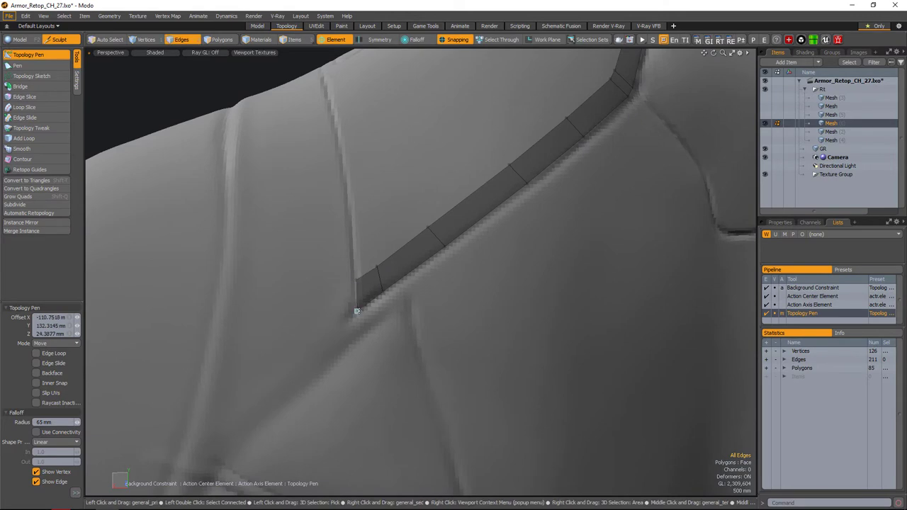
{"action": "right_click_drag", "start_coordinate": [399, 263], "coordinate": [383, 234], "text": "alt"}
- Lay a polygon strip along the shoulder seam and down the panel's outer seam, closing the border at its lower corner
{"action": "left_click_drag", "start_coordinate": [397, 241], "coordinate": [470, 236], "text": "alt"}
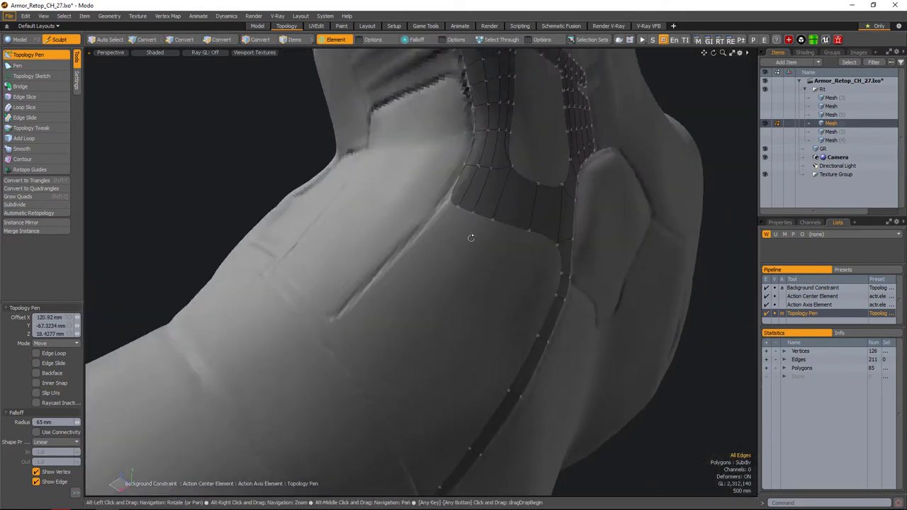
{"action": "right_click_drag", "start_coordinate": [470, 237], "coordinate": [496, 213], "text": "alt"}
{"action": "left_click_drag", "start_coordinate": [425, 241], "coordinate": [496, 227], "text": "alt"}
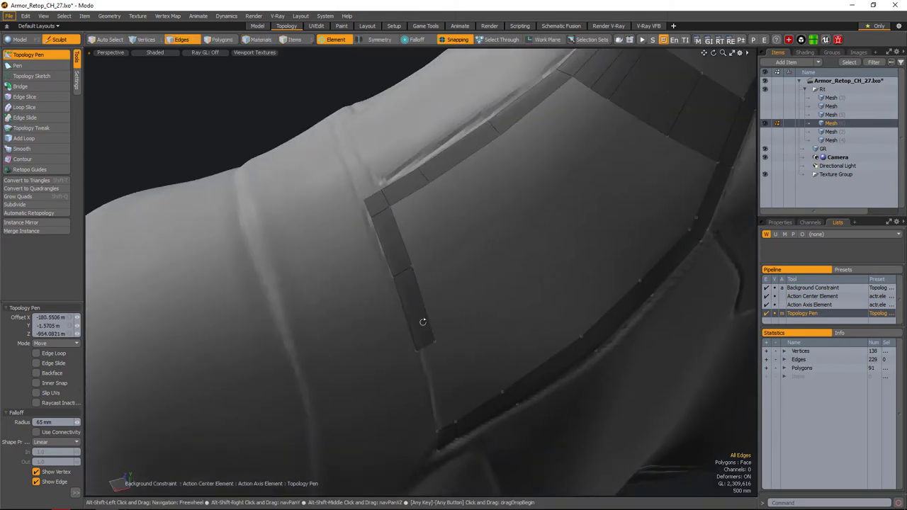
{"action": "left_click_drag", "start_coordinate": [422, 321], "coordinate": [428, 248], "text": "alt"}
{"action": "right_click_drag", "start_coordinate": [469, 350], "coordinate": [469, 341], "text": "alt"}
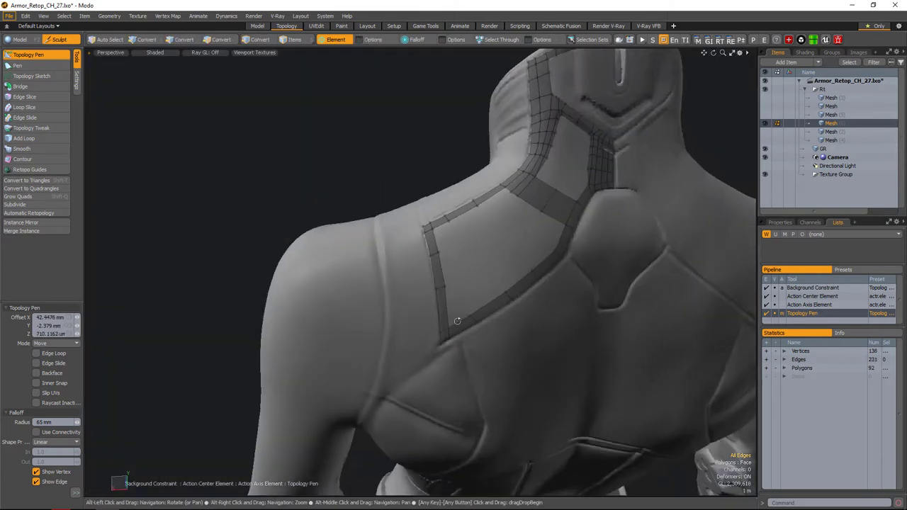
- Fill the neck opening between the side strip and the back-plate strip with rows of quads, continuing into the upper-back panel
{"action": "left_click_drag", "start_coordinate": [469, 341], "coordinate": [496, 333], "text": "alt"}
{"action": "left_click_drag", "start_coordinate": [496, 333], "coordinate": [468, 298], "text": "alt"}
{"action": "key", "text": "space"}
{"action": "left_click", "coordinate": [27, 55]}
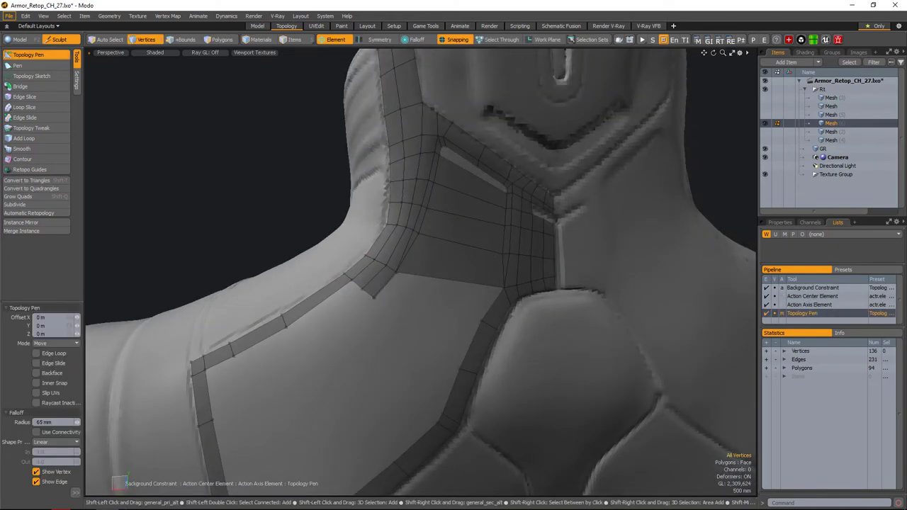
{"action": "left_click", "coordinate": [445, 339]}
{"action": "left_click_drag", "start_coordinate": [445, 339], "coordinate": [478, 344], "text": "alt"}
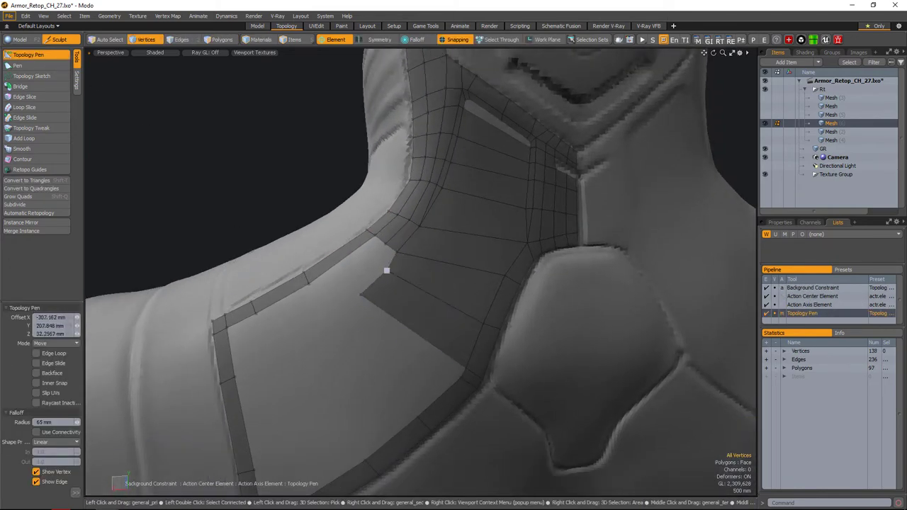
- Divide the strip along the shoulder seam with extra cross edges and even out their spacing
{"action": "key", "text": "x"}
{"action": "left_click_drag", "start_coordinate": [386, 270], "coordinate": [425, 255], "text": "alt"}
{"action": "left_click", "coordinate": [28, 55]}
{"action": "left_click_drag", "start_coordinate": [355, 283], "coordinate": [397, 269], "text": "alt"}
{"action": "key", "text": "x"}
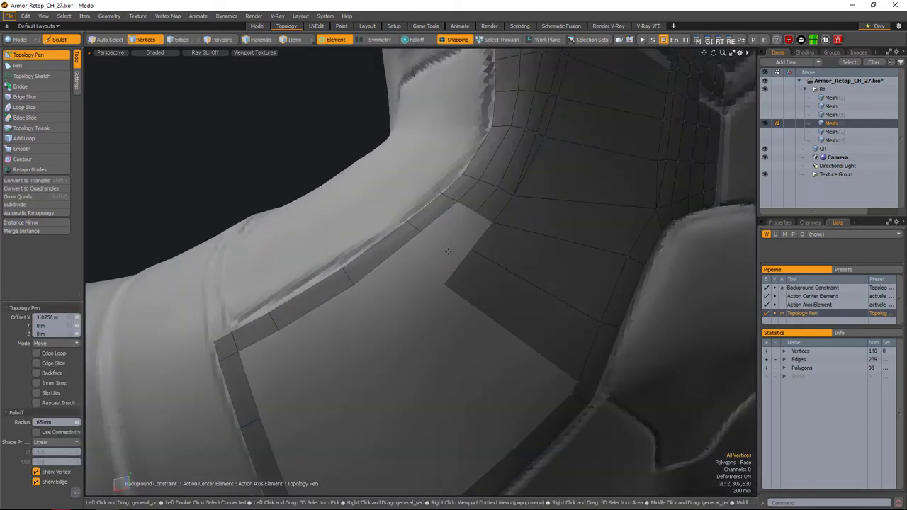
{"action": "left_click_drag", "start_coordinate": [448, 251], "coordinate": [453, 263], "text": "alt"}
{"action": "left_click_drag", "start_coordinate": [453, 262], "coordinate": [448, 282], "text": "shift"}
{"action": "left_click_drag", "start_coordinate": [407, 220], "coordinate": [399, 250], "text": "alt"}
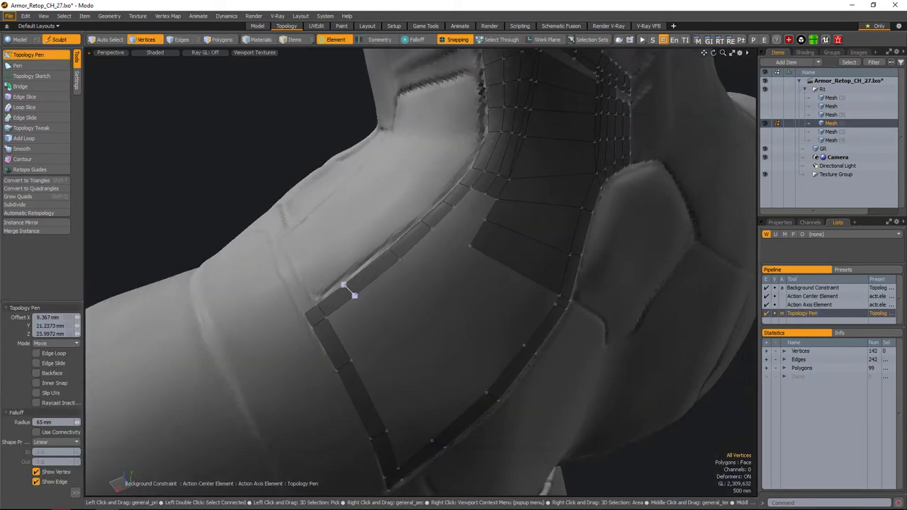
- Connect the new upper-back quads to the shoulder-seam strip and split the wide neck quads with a lengthwise edge loop
{"action": "scroll", "coordinate": [343, 288], "scroll_direction": "up", "scroll_amount": 5}
{"action": "left_click", "coordinate": [468, 273], "text": "shift"}
{"action": "left_click_drag", "start_coordinate": [459, 262], "coordinate": [425, 283], "text": "alt"}
{"action": "scroll", "coordinate": [431, 273], "scroll_direction": "up", "scroll_amount": 5}
{"action": "scroll", "coordinate": [439, 241], "scroll_direction": "down", "scroll_amount": 4}
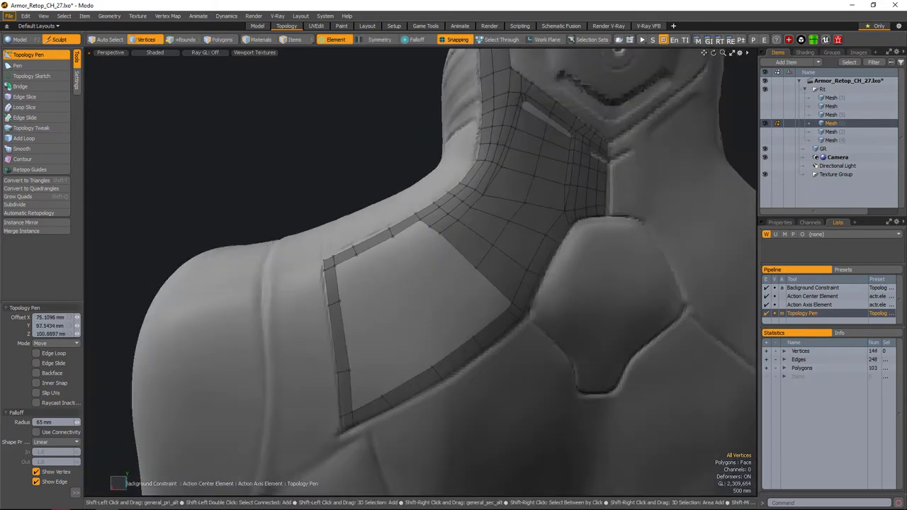
- Close the narrow gap beneath the diagonal collar strip with a row of thin quads
{"action": "scroll", "coordinate": [554, 230], "scroll_direction": "up", "scroll_amount": 5}
{"action": "mouse_move", "coordinate": [425, 248]}
{"action": "left_mouse_down", "text": "shift"}
{"action": "mouse_move", "coordinate": [555, 230]}
{"action": "mouse_move", "coordinate": [499, 227]}
{"action": "left_mouse_up", "text": "shift"}
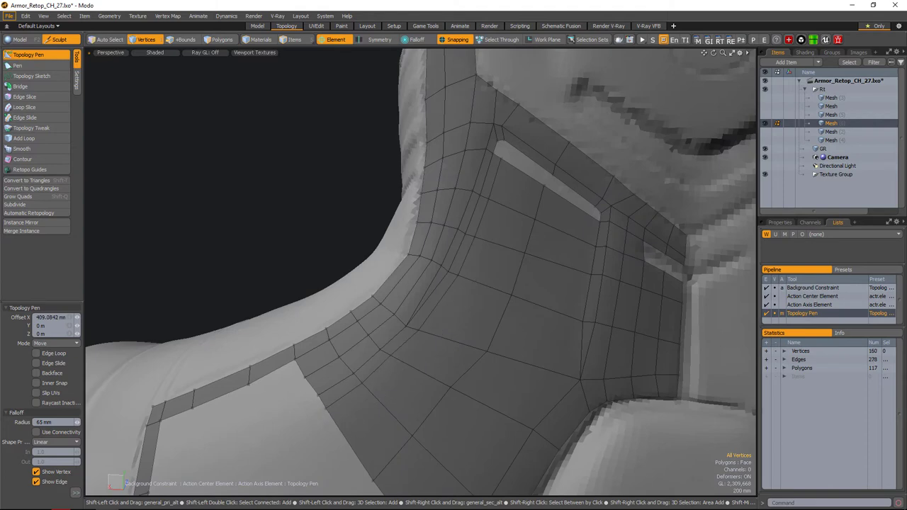
{"action": "scroll", "coordinate": [506, 266], "scroll_direction": "up", "scroll_amount": 5}
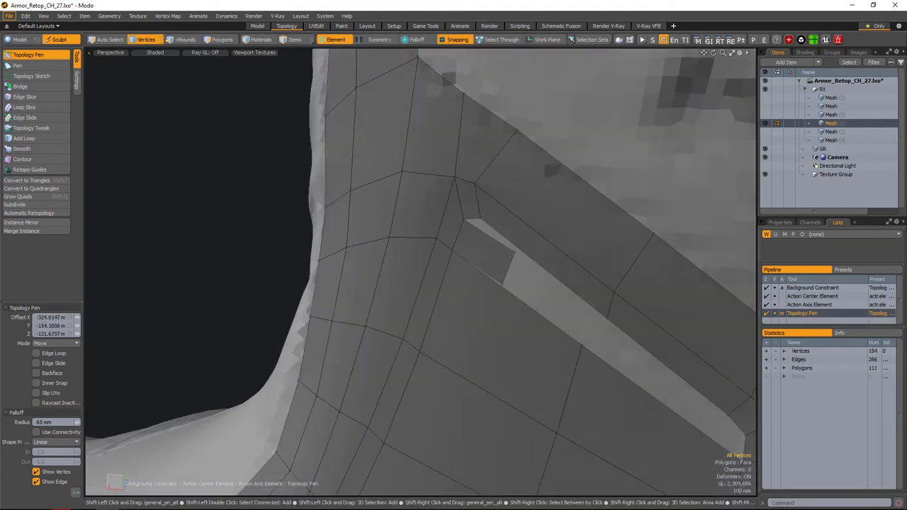
{"action": "key", "text": "ctrl+z"}
{"action": "left_click_drag", "start_coordinate": [521, 230], "coordinate": [432, 163], "text": "alt"}
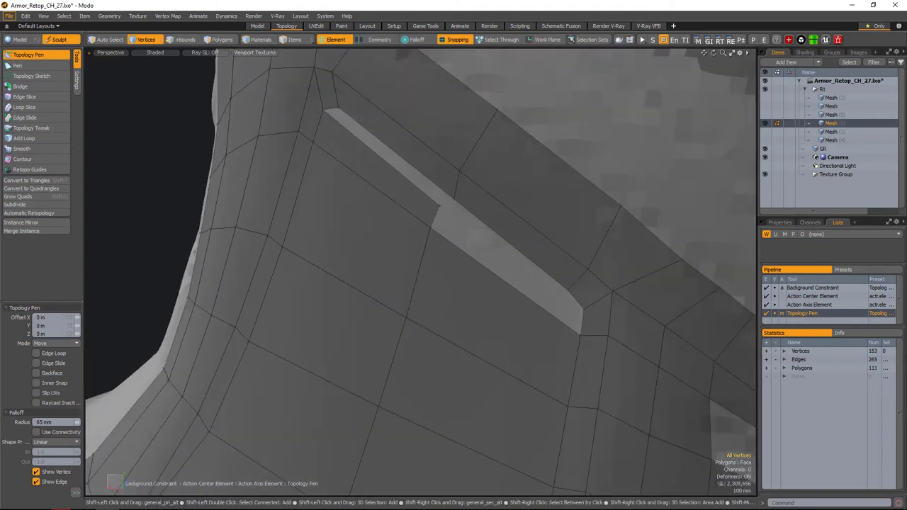
{"action": "key", "text": "ctrl+z"}
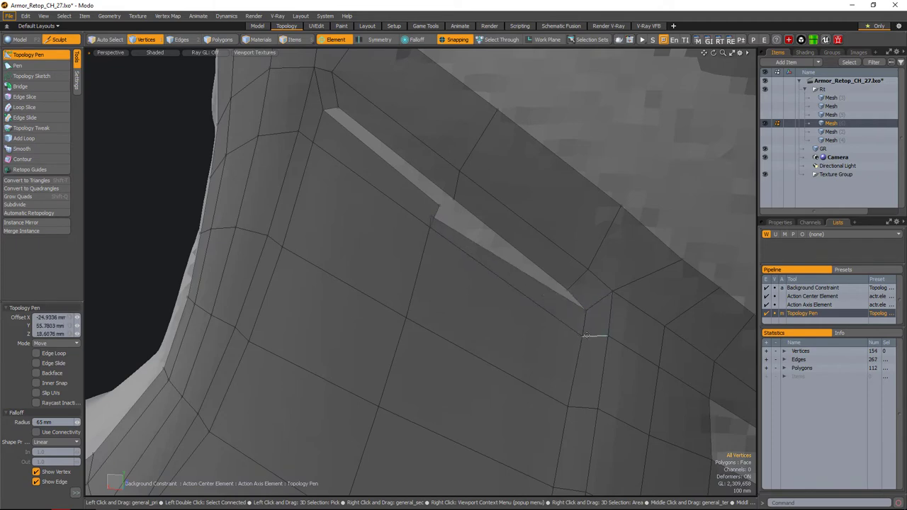
{"action": "left_click_drag", "start_coordinate": [572, 286], "coordinate": [502, 257], "text": "alt"}
{"action": "scroll", "coordinate": [517, 251], "scroll_direction": "down", "scroll_amount": 4}
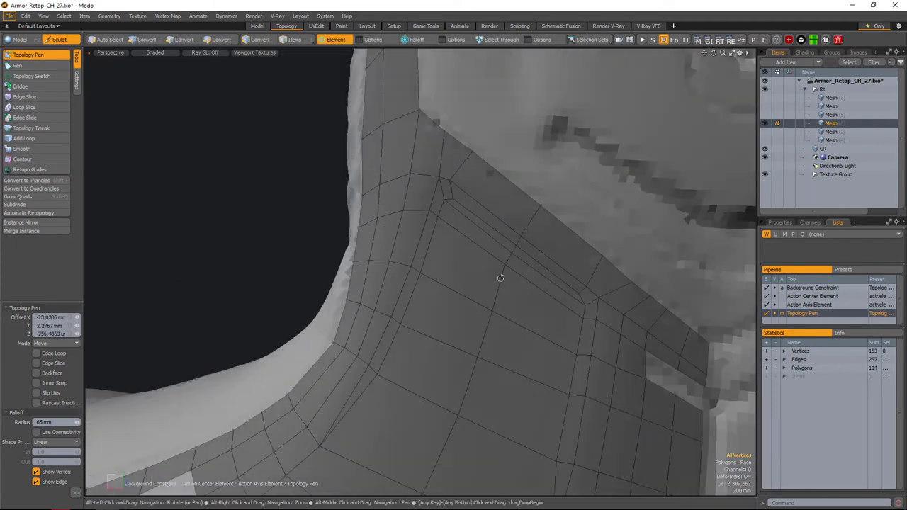
- Even out the neck vertices and extend rows of quads across the upper-back panel toward the shoulder
{"action": "left_click_drag", "start_coordinate": [506, 302], "coordinate": [454, 311], "text": "alt"}
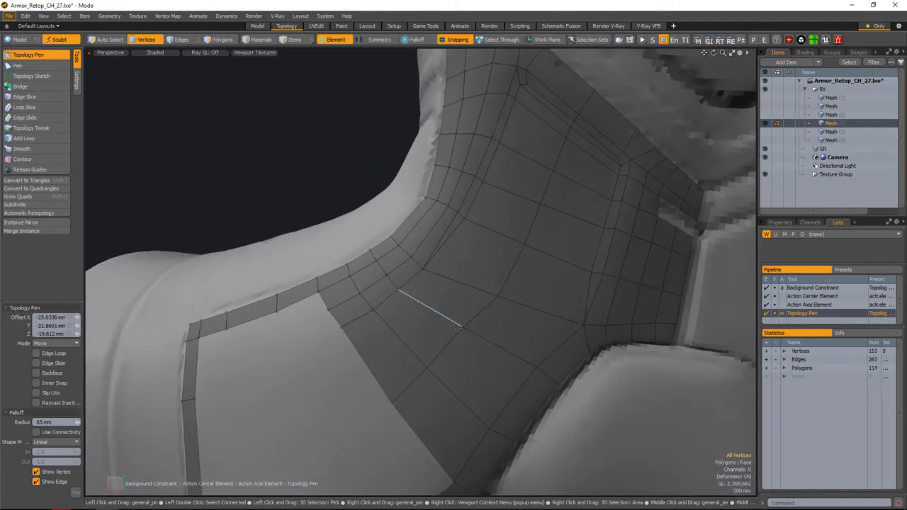
{"action": "left_click_drag", "start_coordinate": [525, 245], "coordinate": [454, 298], "text": "alt"}
{"action": "scroll", "coordinate": [448, 330], "scroll_direction": "down", "scroll_amount": 5}
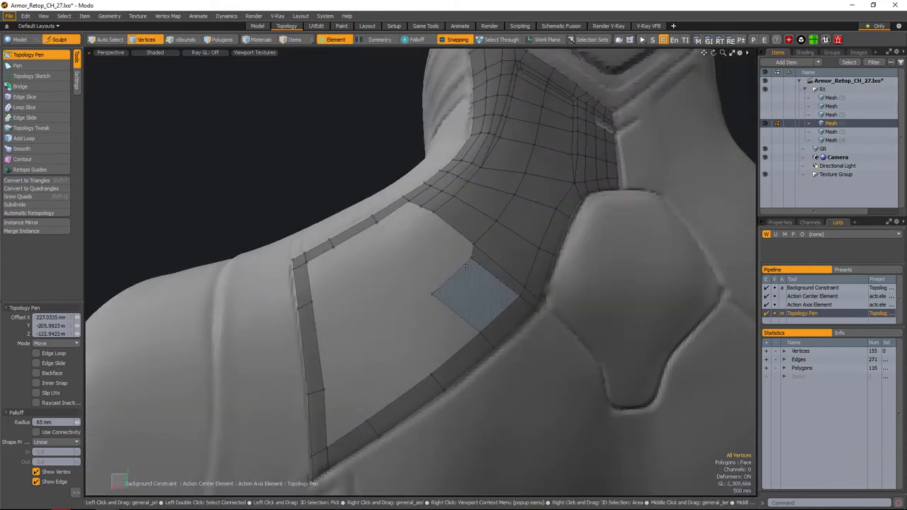
{"action": "left_click", "coordinate": [434, 274], "text": "shift"}
{"action": "scroll", "coordinate": [454, 276], "scroll_direction": "up", "scroll_amount": 3}
{"action": "left_click_drag", "start_coordinate": [462, 277], "coordinate": [441, 297], "text": "alt"}
{"action": "scroll", "coordinate": [415, 261], "scroll_direction": "down", "scroll_amount": 3}
{"action": "left_click", "coordinate": [436, 287], "text": "shift"}
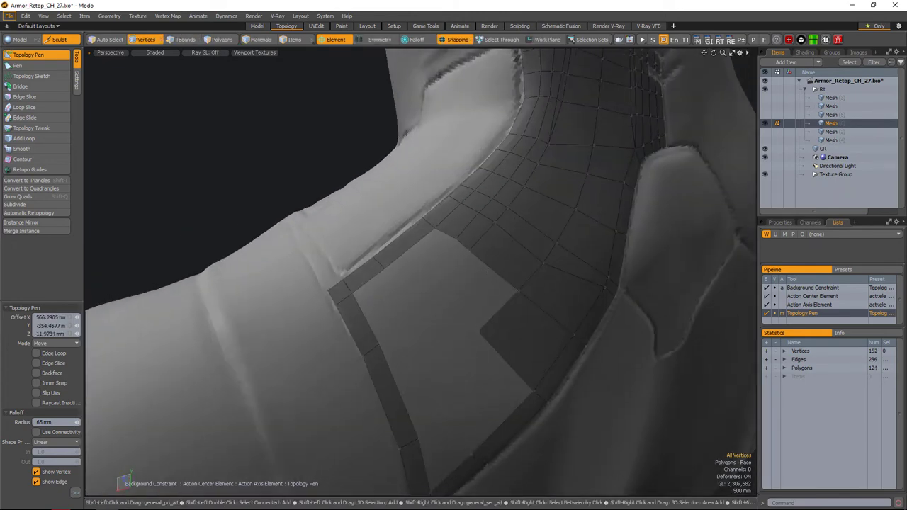
- Continue filling the upper-back panel with quads between the shoulder strip and the diagonal seam, toward the outer seam
{"action": "left_click", "coordinate": [489, 258], "text": "shift"}
{"action": "scroll", "coordinate": [489, 259], "scroll_direction": "up", "scroll_amount": 3}
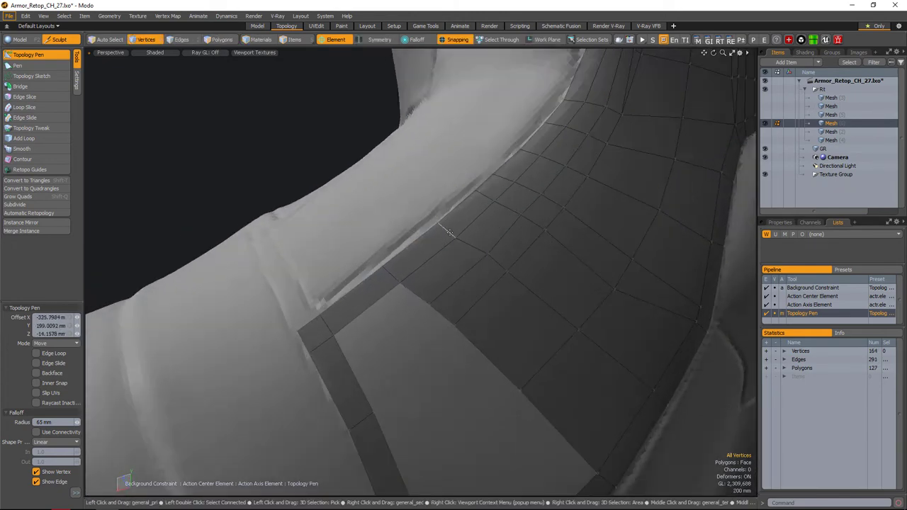
{"action": "scroll", "coordinate": [449, 232], "scroll_direction": "down", "scroll_amount": 3, "text": "alt"}
{"action": "left_click_drag", "start_coordinate": [425, 265], "coordinate": [449, 273], "text": "alt"}
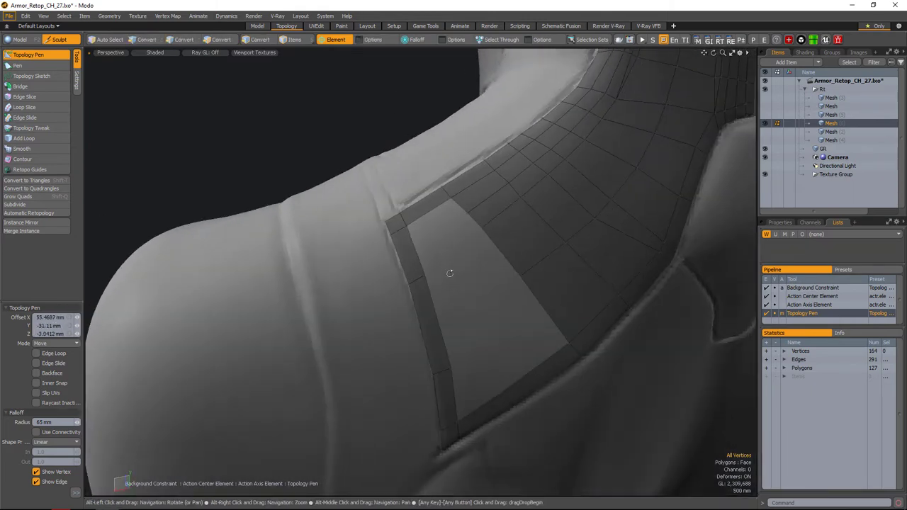
{"action": "mouse_move", "coordinate": [444, 224]}
{"action": "left_mouse_down", "text": "alt"}
{"action": "mouse_move", "coordinate": [409, 281]}
{"action": "mouse_move", "coordinate": [464, 286]}
{"action": "mouse_move", "coordinate": [404, 265]}
{"action": "mouse_move", "coordinate": [472, 289]}
{"action": "mouse_move", "coordinate": [436, 217]}
{"action": "left_mouse_up", "text": "alt"}
{"action": "left_click", "coordinate": [428, 280], "text": "shift"}
{"action": "left_click", "coordinate": [405, 265], "text": "shift"}
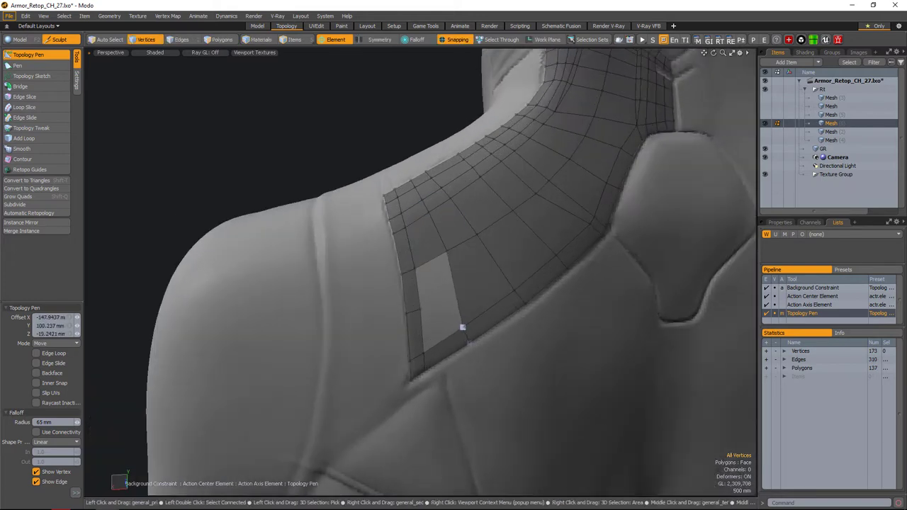
- Add edge loops through the upper-back panel and fill the last hole near its lower outer corner
{"action": "left_click_drag", "start_coordinate": [462, 327], "coordinate": [393, 315], "text": "alt"}
{"action": "left_click", "coordinate": [393, 315], "text": "shift"}
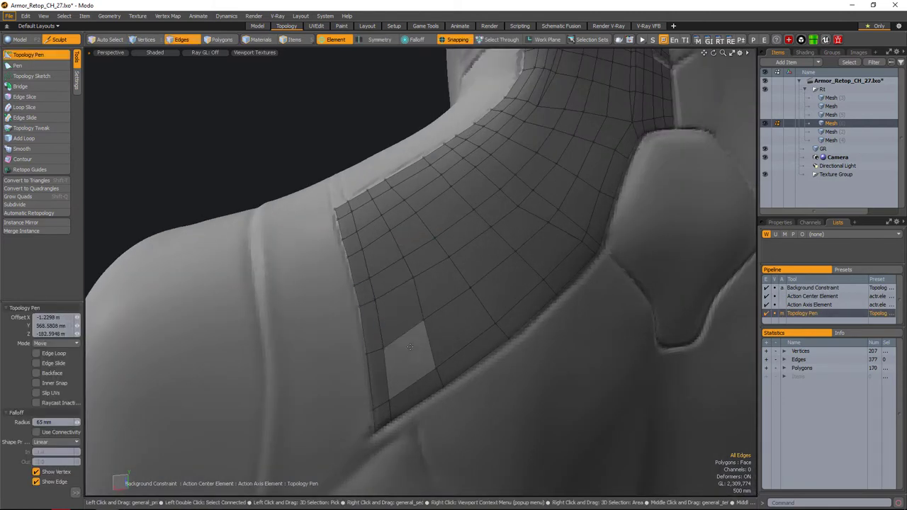
{"action": "left_click", "coordinate": [411, 365], "text": "shift"}
- Preview the neck mesh as a subdivision surface and activate Transform on the neck strip's centre-line end edges
{"action": "left_click_drag", "start_coordinate": [411, 365], "coordinate": [542, 248], "text": "alt"}
{"action": "key", "text": "space"}
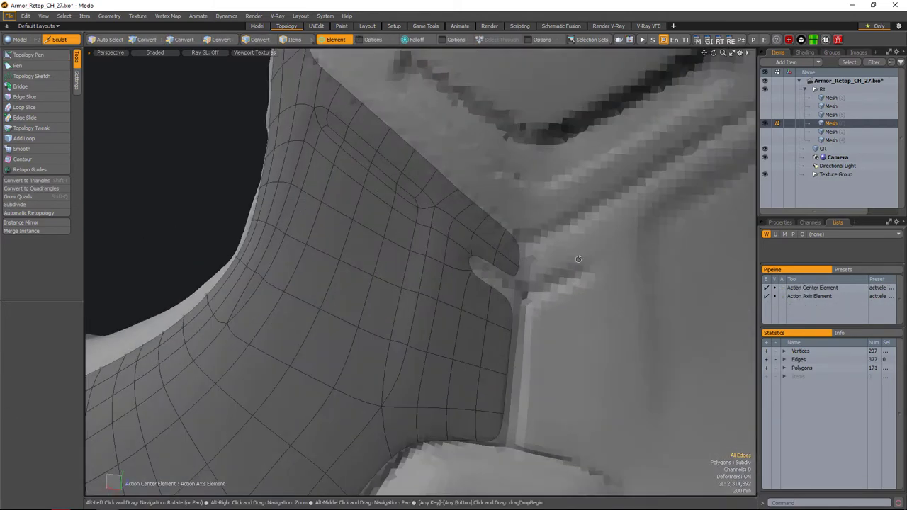
{"action": "left_click", "coordinate": [545, 248]}
{"action": "scroll", "coordinate": [544, 248], "scroll_direction": "down", "scroll_amount": 5}
{"action": "scroll", "coordinate": [544, 248], "scroll_direction": "up", "scroll_amount": 5}
{"action": "scroll", "coordinate": [524, 255], "scroll_direction": "up", "scroll_amount": 3}
{"action": "key", "text": "2"}
{"action": "key", "text": "y"}
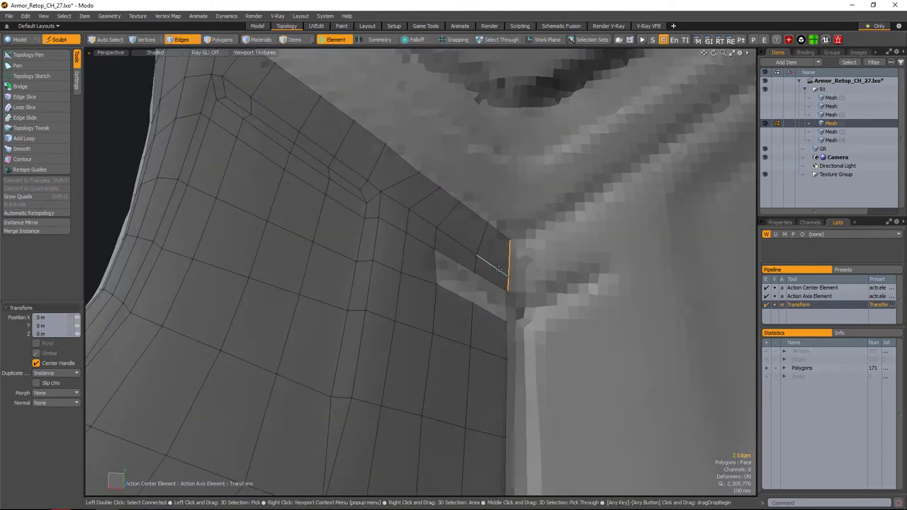
- Lay a quad strip along the collar's top rim and around its inner corner to the start of the slot
{"action": "scroll", "coordinate": [492, 266], "scroll_direction": "down", "scroll_amount": 5}
{"action": "left_click_drag", "start_coordinate": [492, 266], "coordinate": [298, 142], "text": "alt"}
{"action": "key", "text": "space"}
{"action": "left_click_drag", "start_coordinate": [454, 248], "coordinate": [418, 245], "text": "alt"}
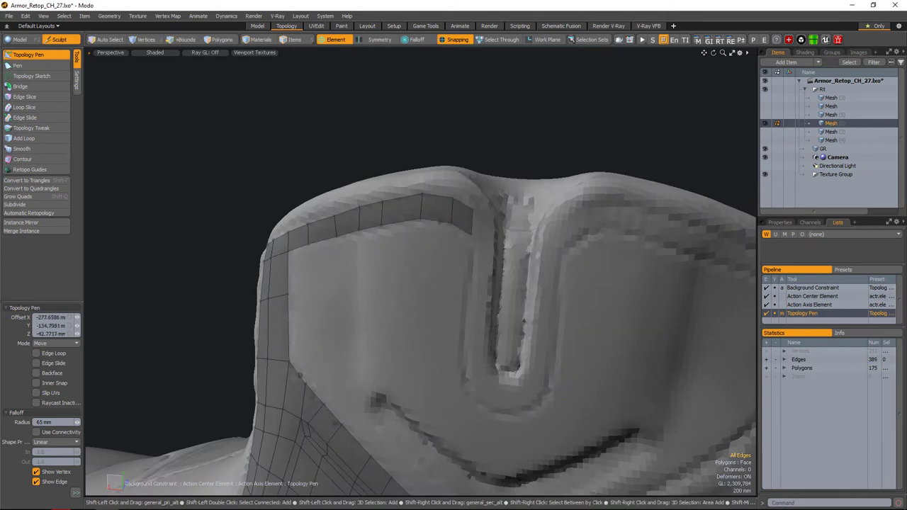
{"action": "key", "text": "2"}
{"action": "left_click_drag", "start_coordinate": [496, 213], "coordinate": [494, 234], "text": "alt"}
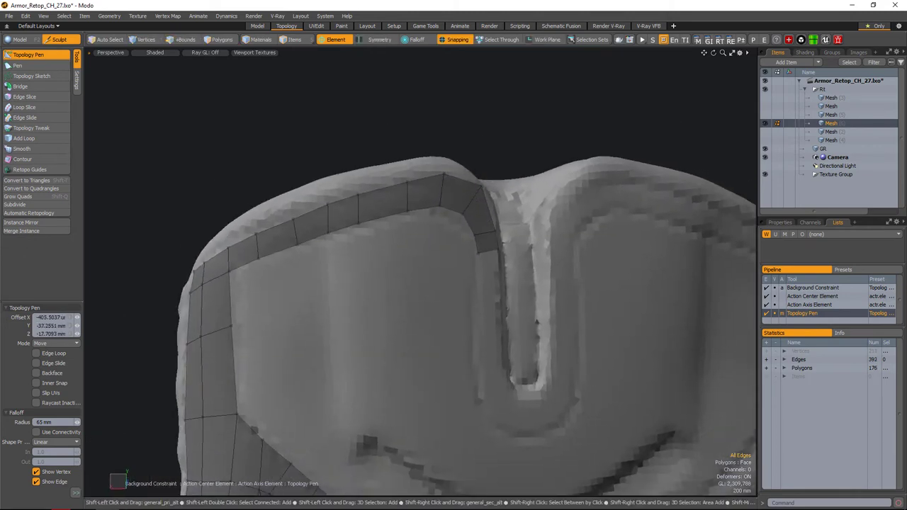
- Continue the quad strip down the edge of the collar slot to the slot's base
{"action": "mouse_move", "coordinate": [496, 269]}
{"action": "left_mouse_down", "text": "shift"}
{"action": "mouse_move", "coordinate": [496, 298]}
{"action": "mouse_move", "coordinate": [489, 284]}
{"action": "mouse_move", "coordinate": [458, 308]}
{"action": "mouse_move", "coordinate": [423, 229]}
{"action": "mouse_move", "coordinate": [569, 258]}
{"action": "mouse_move", "coordinate": [335, 326]}
{"action": "mouse_move", "coordinate": [425, 283]}
{"action": "mouse_move", "coordinate": [436, 309]}
{"action": "mouse_move", "coordinate": [395, 233]}
{"action": "left_mouse_up", "text": "shift"}
{"action": "scroll", "coordinate": [454, 282], "scroll_direction": "up", "scroll_amount": 2}
{"action": "key", "text": "space"}
{"action": "key", "text": "2"}
{"action": "left_click", "coordinate": [423, 299]}
{"action": "right_click_drag", "start_coordinate": [395, 233], "coordinate": [460, 245]}
{"action": "key", "text": "1"}
{"action": "left_click_drag", "start_coordinate": [460, 244], "coordinate": [454, 284], "text": "alt"}
{"action": "key", "text": "ctrl+j"}
{"action": "left_click", "coordinate": [434, 259]}
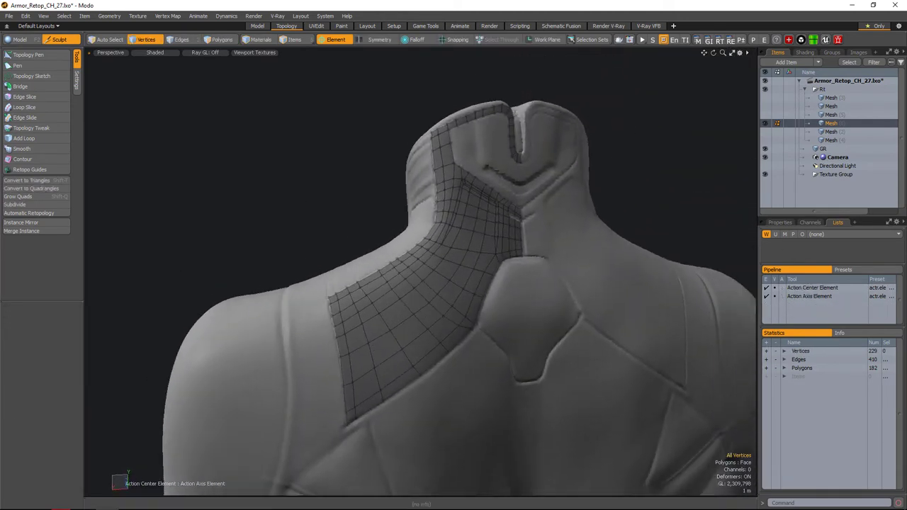
- Build quads from the slot's base along the V-shaped groove's upper edge and up the collar panel to the rim strip
{"action": "left_click_drag", "start_coordinate": [529, 255], "coordinate": [498, 247], "text": "alt"}
{"action": "left_click", "coordinate": [48, 56]}
{"action": "mouse_move", "coordinate": [426, 241]}
{"action": "left_mouse_down", "text": "alt"}
{"action": "mouse_move", "coordinate": [467, 252]}
{"action": "mouse_move", "coordinate": [439, 257]}
{"action": "mouse_move", "coordinate": [456, 294]}
{"action": "mouse_move", "coordinate": [489, 283]}
{"action": "left_mouse_up", "text": "alt"}
{"action": "left_click_drag", "start_coordinate": [463, 241], "coordinate": [482, 263], "text": "alt"}
{"action": "mouse_move", "coordinate": [457, 264]}
{"action": "left_mouse_down"}
{"action": "mouse_move", "coordinate": [496, 262]}
{"action": "mouse_move", "coordinate": [455, 271]}
{"action": "mouse_move", "coordinate": [480, 205]}
{"action": "mouse_move", "coordinate": [449, 214]}
{"action": "mouse_move", "coordinate": [495, 224]}
{"action": "mouse_move", "coordinate": [466, 245]}
{"action": "mouse_move", "coordinate": [465, 283]}
{"action": "mouse_move", "coordinate": [492, 295]}
{"action": "mouse_move", "coordinate": [472, 296]}
{"action": "mouse_move", "coordinate": [477, 287]}
{"action": "left_mouse_up"}
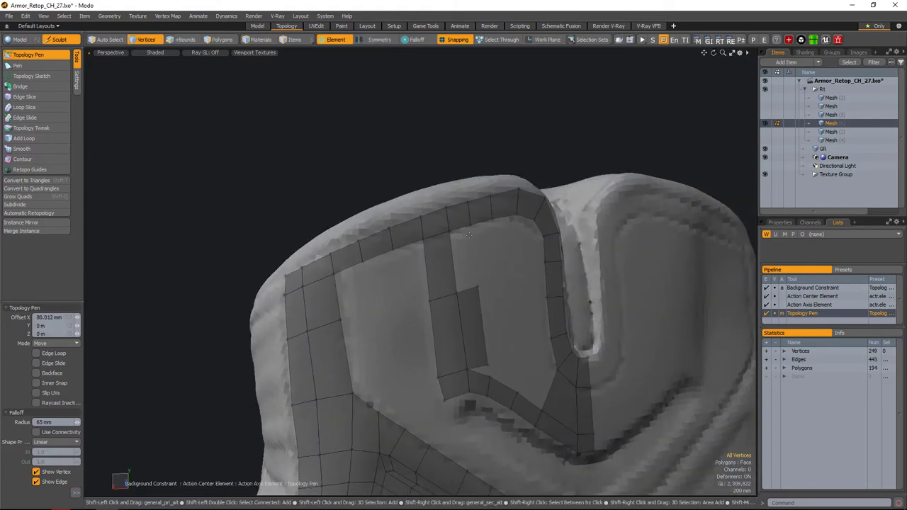
- Fill the collar panel beside the slot with a grid of quads joined to the slot strip
{"action": "left_click", "coordinate": [469, 235]}
{"action": "left_click_drag", "start_coordinate": [470, 235], "coordinate": [588, 250], "text": "alt"}
{"action": "key", "text": "space"}
{"action": "key", "text": "ctrl+z"}
{"action": "left_click_drag", "start_coordinate": [588, 249], "coordinate": [614, 246], "text": "alt"}
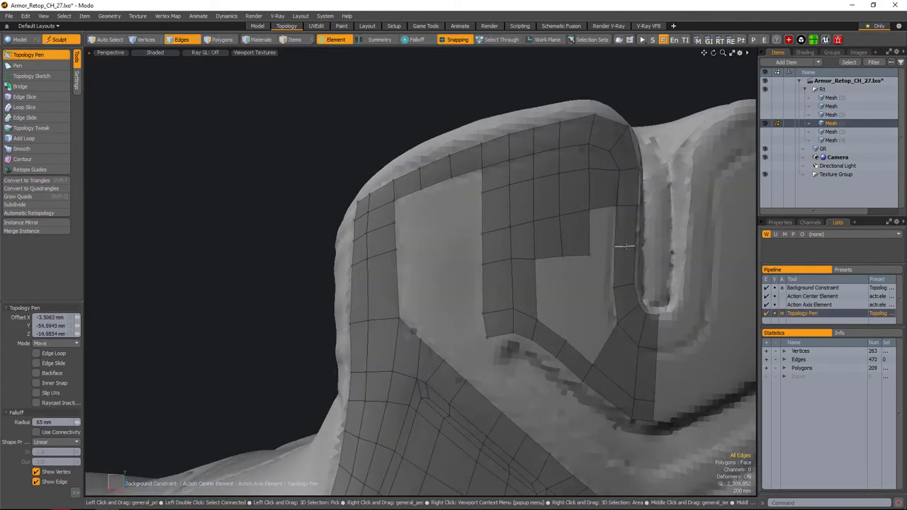
{"action": "left_click_drag", "start_coordinate": [535, 259], "coordinate": [510, 290], "text": "alt"}
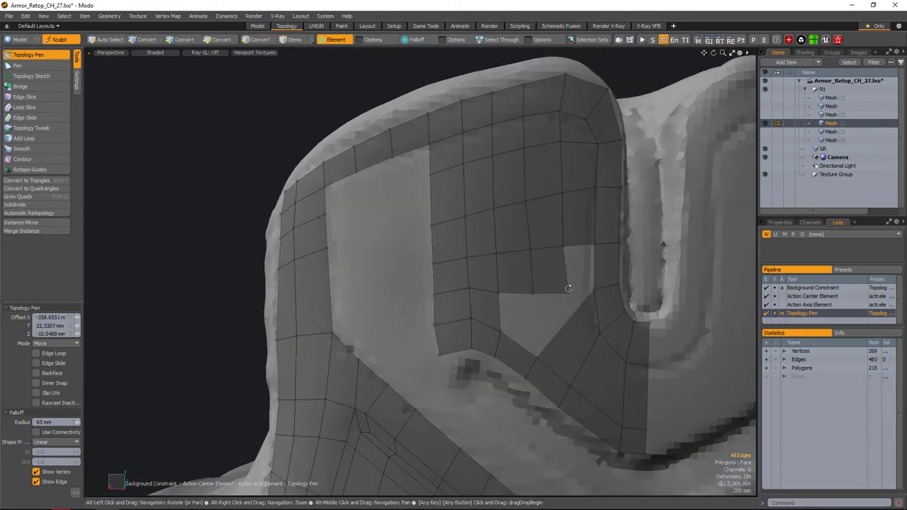
{"action": "left_click_drag", "start_coordinate": [568, 288], "coordinate": [555, 336], "text": "alt"}
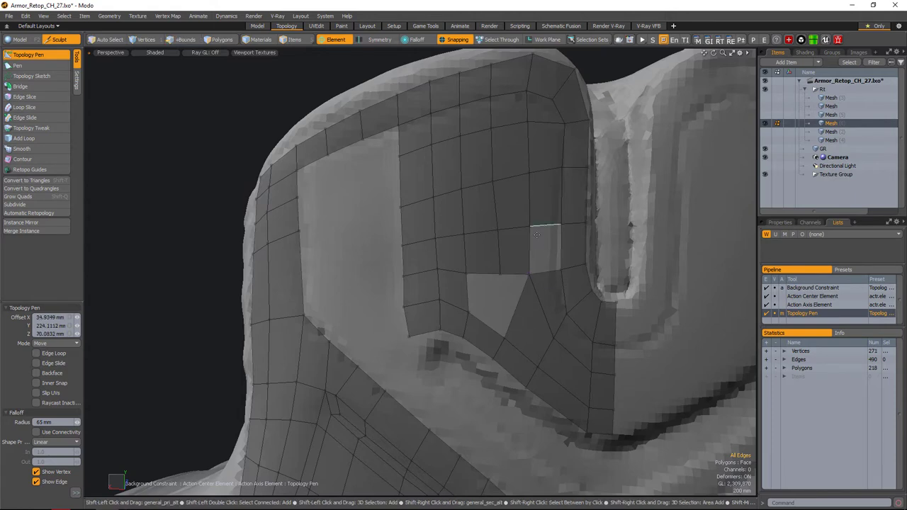
{"action": "left_click", "coordinate": [537, 235]}
- Remove the extra vertical edge loop from the collar panel and fill the remaining hole above the groove
{"action": "left_click_drag", "start_coordinate": [536, 234], "coordinate": [500, 238], "text": "alt"}
{"action": "left_click_drag", "start_coordinate": [511, 283], "coordinate": [526, 295], "text": "alt"}
{"action": "key", "text": "ctrl+z"}
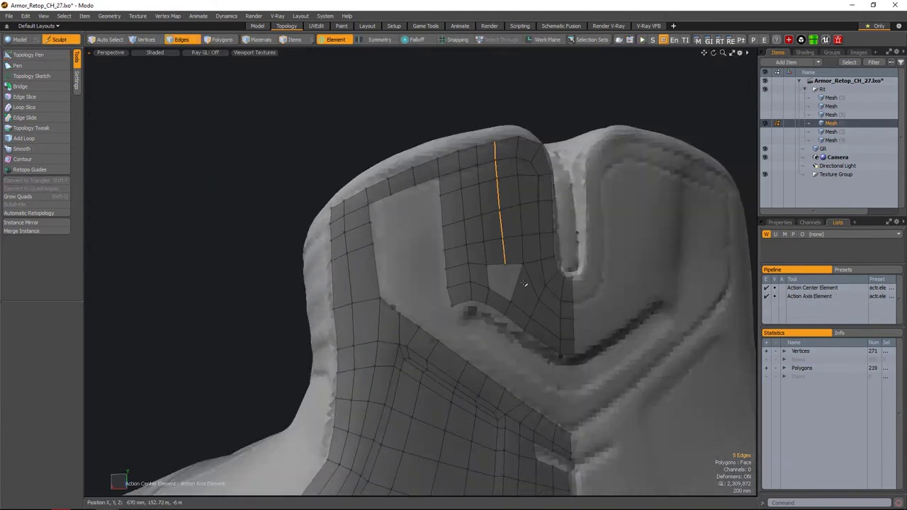
{"action": "key", "text": "ctrl+z"}
{"action": "left_click_drag", "start_coordinate": [489, 245], "coordinate": [492, 268], "text": "alt"}
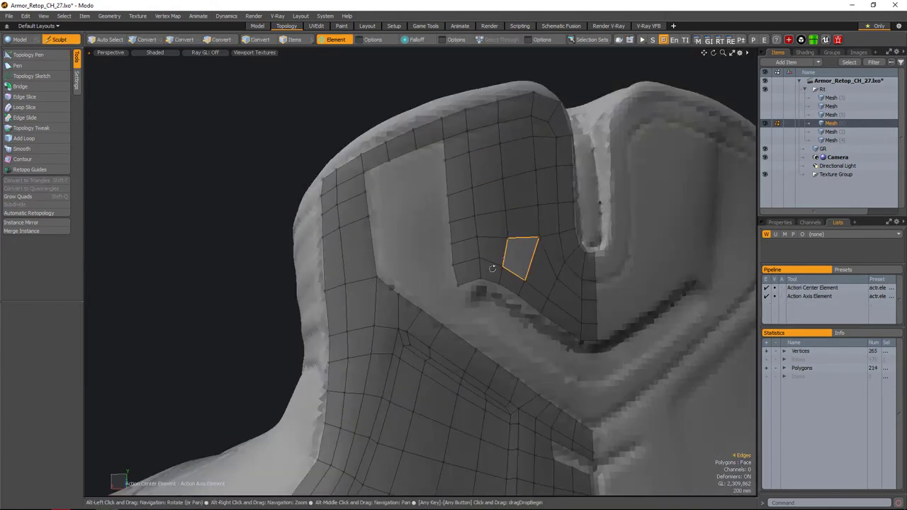
{"action": "left_click_drag", "start_coordinate": [523, 239], "coordinate": [468, 249], "text": "alt"}
- Wrap a quad strip around the V-shaped groove's outer end and along its lower side to the centre line
{"action": "key", "text": "3"}
{"action": "key", "text": "1"}
{"action": "scroll", "coordinate": [433, 287], "scroll_direction": "up", "scroll_amount": 5}
{"action": "key", "text": "shift+t"}
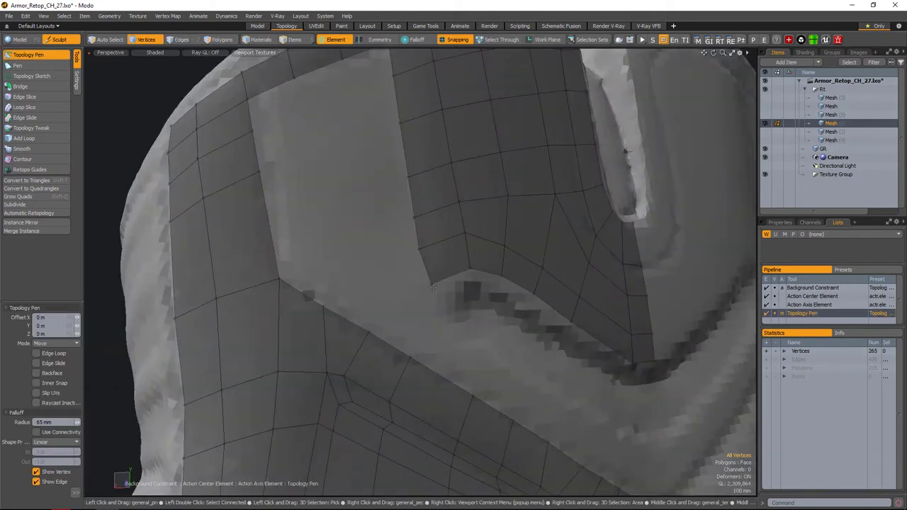
{"action": "left_click", "coordinate": [434, 279]}
{"action": "left_click_drag", "start_coordinate": [430, 297], "coordinate": [414, 271], "text": "alt"}
{"action": "scroll", "coordinate": [589, 348], "scroll_direction": "up", "scroll_amount": 2}
{"action": "left_click", "coordinate": [595, 351]}
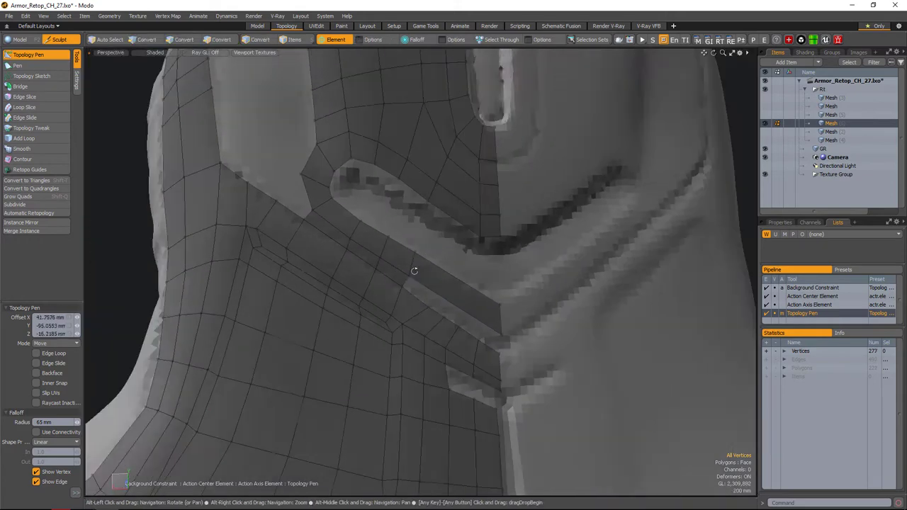
- Close the gap between the groove's lower strip and the diagonal neck strip with quads up to the centre line
{"action": "left_click_drag", "start_coordinate": [451, 302], "coordinate": [439, 270], "text": "alt"}
{"action": "key", "text": "space"}
{"action": "right_click_drag", "start_coordinate": [439, 269], "coordinate": [496, 292]}
{"action": "left_click_drag", "start_coordinate": [496, 293], "coordinate": [506, 283], "text": "alt"}
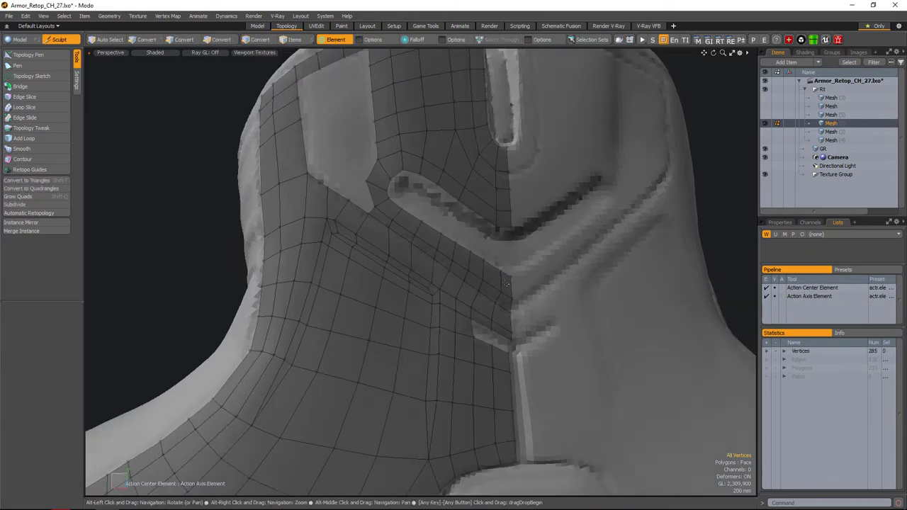
{"action": "left_click_drag", "start_coordinate": [593, 281], "coordinate": [496, 277], "text": "alt"}
{"action": "key", "text": "space"}
{"action": "scroll", "coordinate": [465, 248], "scroll_direction": "up", "scroll_amount": 3}
{"action": "key", "text": "space"}
{"action": "left_click", "coordinate": [496, 278]}
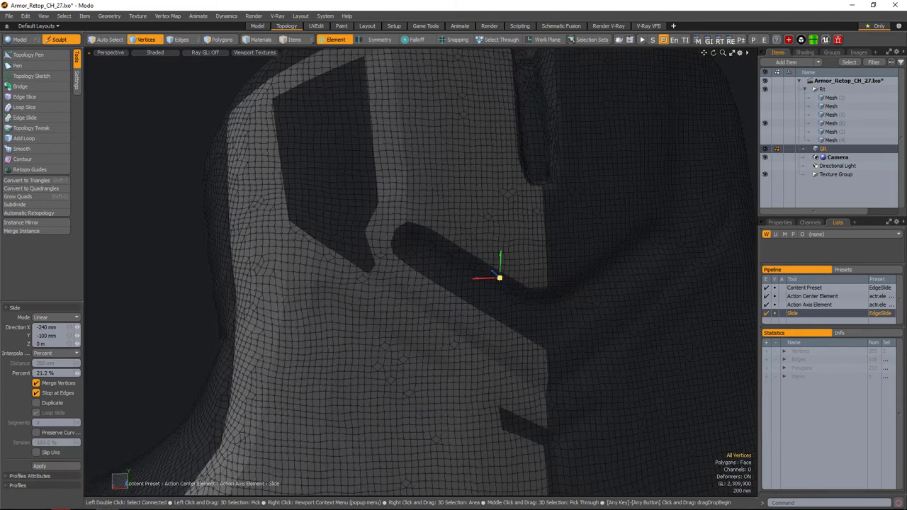
{"action": "key", "text": "space"}
{"action": "scroll", "coordinate": [500, 277], "scroll_direction": "up", "scroll_amount": 3}
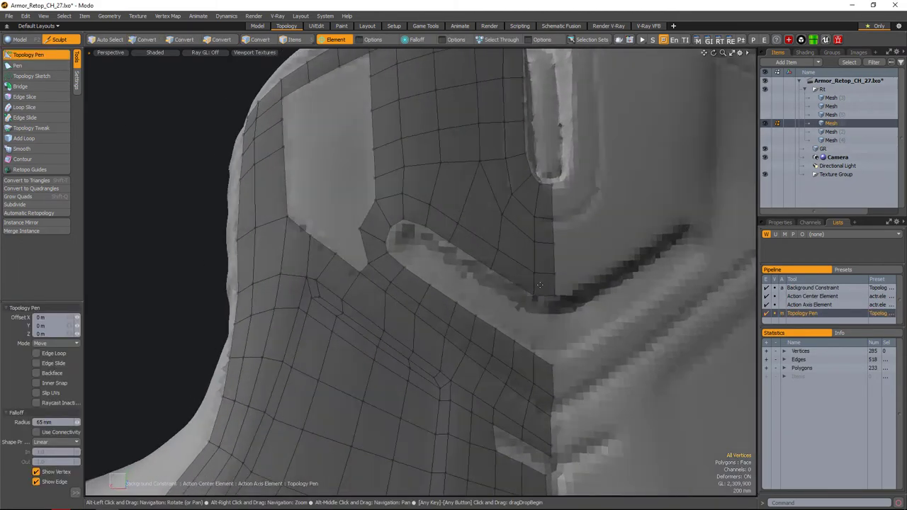
- Select the edge loop along the strip below the V-shaped groove and examine the flow around the open collar gap
{"action": "left_click_drag", "start_coordinate": [533, 257], "coordinate": [484, 269], "text": "alt"}
{"action": "key", "text": "space"}
{"action": "scroll", "coordinate": [496, 241], "scroll_direction": "down", "scroll_amount": 3}
{"action": "scroll", "coordinate": [481, 230], "scroll_direction": "up", "scroll_amount": 3}
{"action": "left_click", "coordinate": [476, 225]}
{"action": "key", "text": "space"}
{"action": "key", "text": "2"}
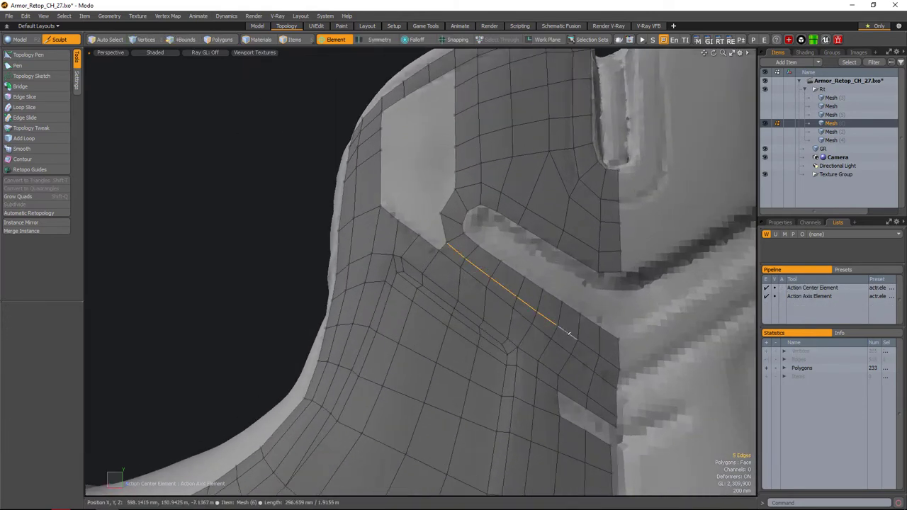
{"action": "scroll", "coordinate": [590, 321], "scroll_direction": "down", "scroll_amount": 5}
{"action": "left_click_drag", "start_coordinate": [590, 320], "coordinate": [462, 270], "text": "alt"}
{"action": "scroll", "coordinate": [462, 270], "scroll_direction": "up", "scroll_amount": 5}
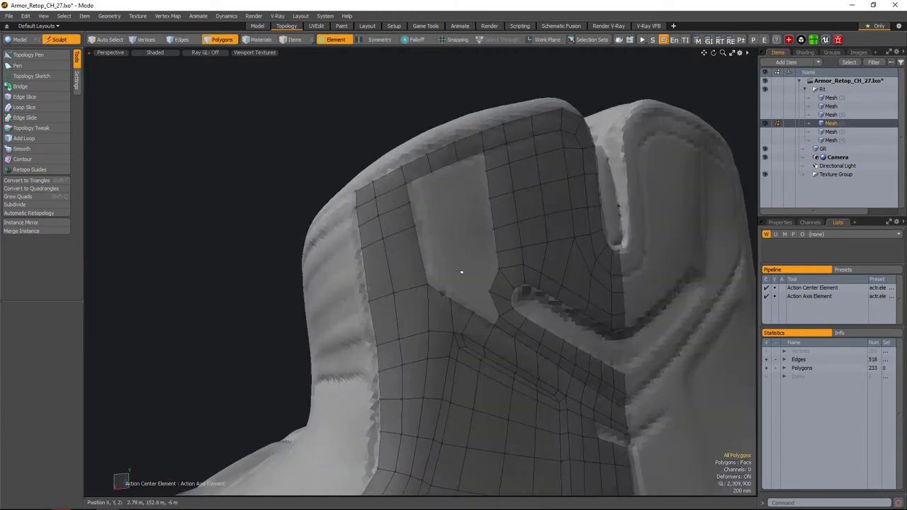
- Fill the upper part of the open collar gap with Topology Pen quads, row by row down from the top strip
{"action": "key", "text": "space"}
{"action": "left_click_drag", "start_coordinate": [481, 216], "coordinate": [496, 233], "text": "alt"}
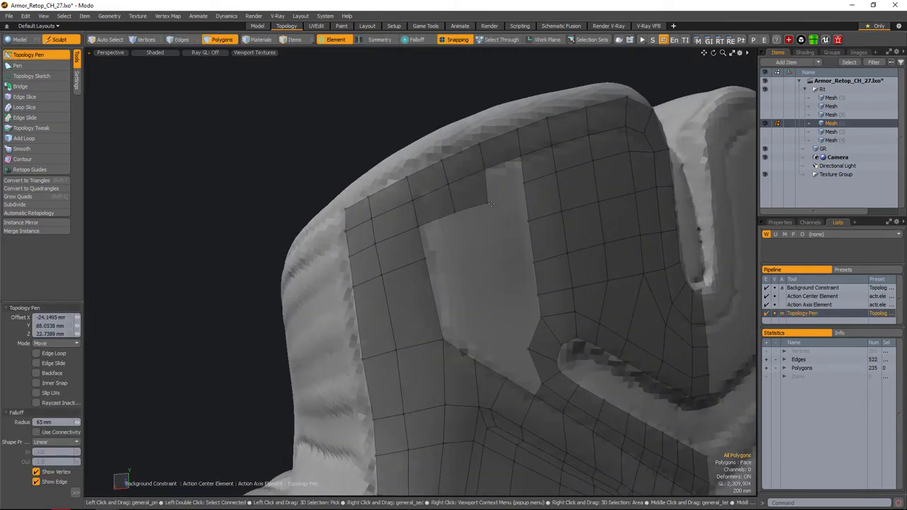
{"action": "left_click", "coordinate": [509, 179], "text": "shift"}
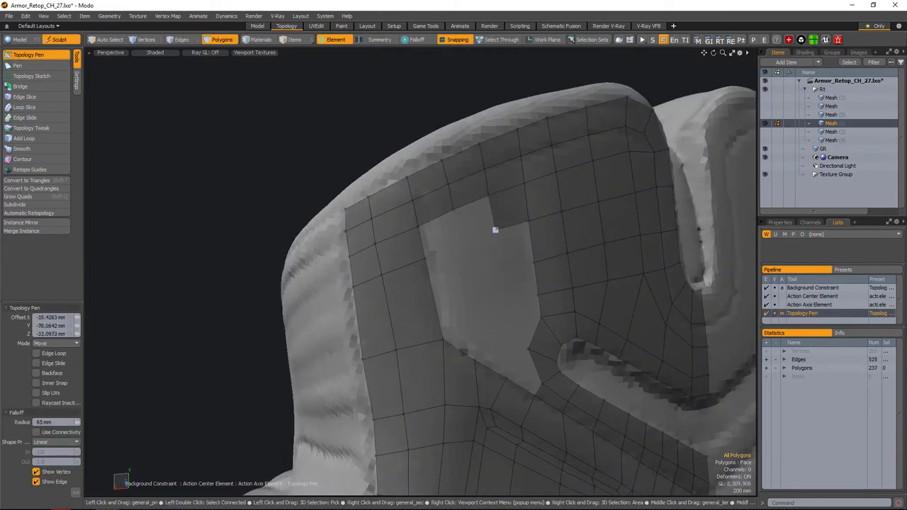
{"action": "left_click", "coordinate": [445, 226], "text": "shift"}
{"action": "left_click_drag", "start_coordinate": [494, 225], "coordinate": [425, 246], "text": "alt"}
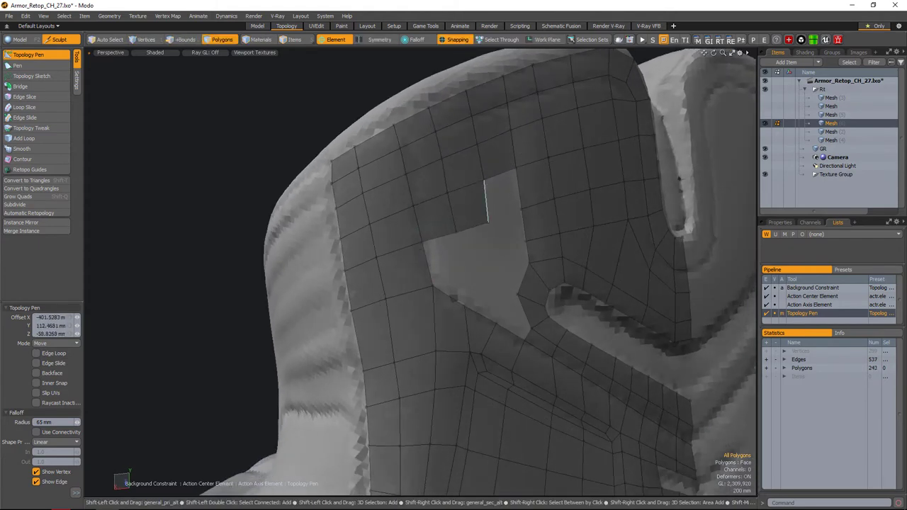
{"action": "left_click_drag", "start_coordinate": [481, 220], "coordinate": [497, 215], "text": "alt"}
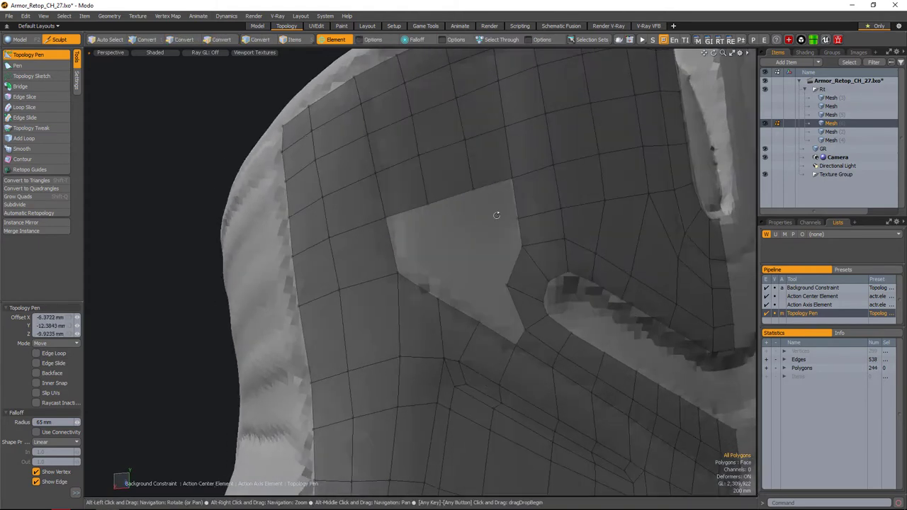
- Fill the remaining hole beside the V-shaped groove's outer end with quads joined to the surrounding collar strips
{"action": "left_click", "coordinate": [439, 239]}
{"action": "left_click_drag", "start_coordinate": [439, 239], "coordinate": [458, 259], "text": "alt"}
{"action": "left_click", "coordinate": [476, 246]}
{"action": "key", "text": "1"}
{"action": "key", "text": "c"}
{"action": "left_click", "coordinate": [484, 263]}
{"action": "key", "text": "2"}
{"action": "left_click", "coordinate": [434, 201]}
{"action": "left_click_drag", "start_coordinate": [434, 201], "coordinate": [454, 200], "text": "alt"}
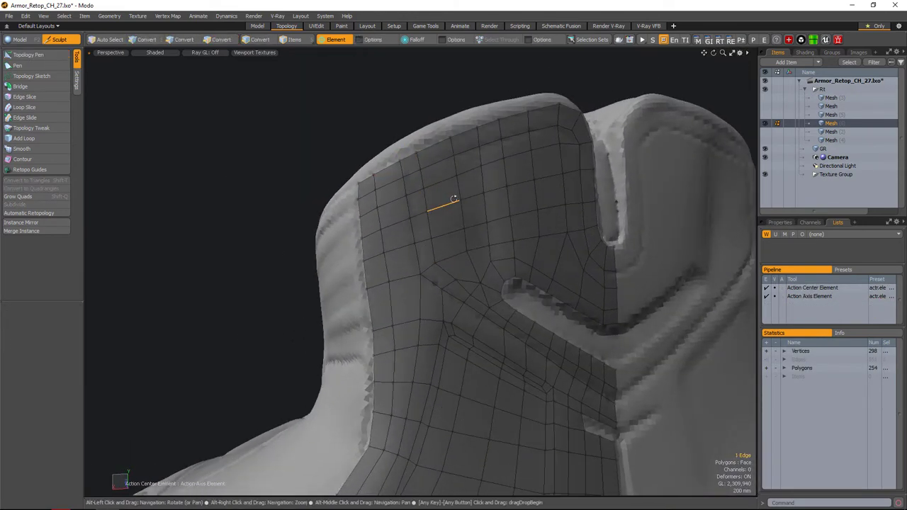
- Remove surplus edges from the newly filled collar area beside the V-shaped groove's outer end
{"action": "left_click", "coordinate": [467, 250]}
{"action": "mouse_move", "coordinate": [466, 250]}
{"action": "left_mouse_down", "text": "alt"}
{"action": "mouse_move", "coordinate": [466, 208]}
{"action": "mouse_move", "coordinate": [415, 239]}
{"action": "mouse_move", "coordinate": [480, 229]}
{"action": "mouse_move", "coordinate": [461, 243]}
{"action": "left_mouse_up", "text": "alt"}
{"action": "key", "text": "2"}
{"action": "left_click", "coordinate": [461, 241]}
{"action": "key", "text": "1"}
{"action": "left_click_drag", "start_coordinate": [535, 272], "coordinate": [464, 242], "text": "alt"}
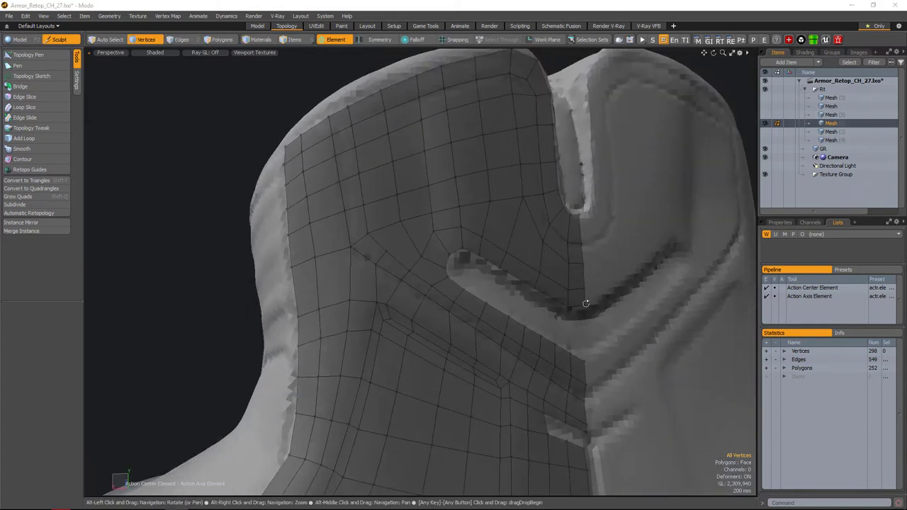
{"action": "left_click_drag", "start_coordinate": [585, 303], "coordinate": [409, 261], "text": "alt"}
- Try to slice an edge path across the filled collar quads just above the V-shaped groove's outer end
{"action": "key", "text": "alt+c"}
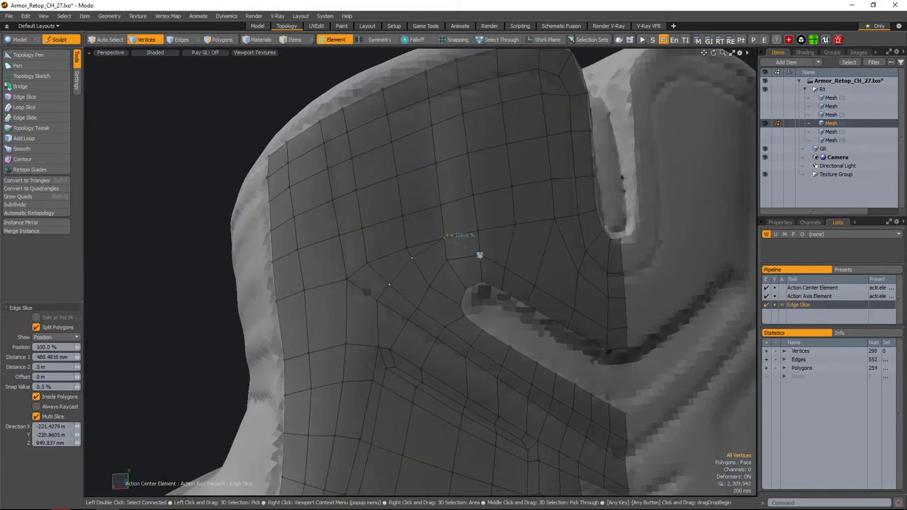
{"action": "key", "text": "q"}
{"action": "left_click_drag", "start_coordinate": [479, 256], "coordinate": [433, 279], "text": "alt"}
- Slice a new edge row with Edge Slice across the collar quads above the V-shaped groove toward the slot
{"action": "key", "text": "alt+c"}
{"action": "left_click_drag", "start_coordinate": [470, 255], "coordinate": [420, 294], "text": "alt"}
{"action": "key", "text": "q"}
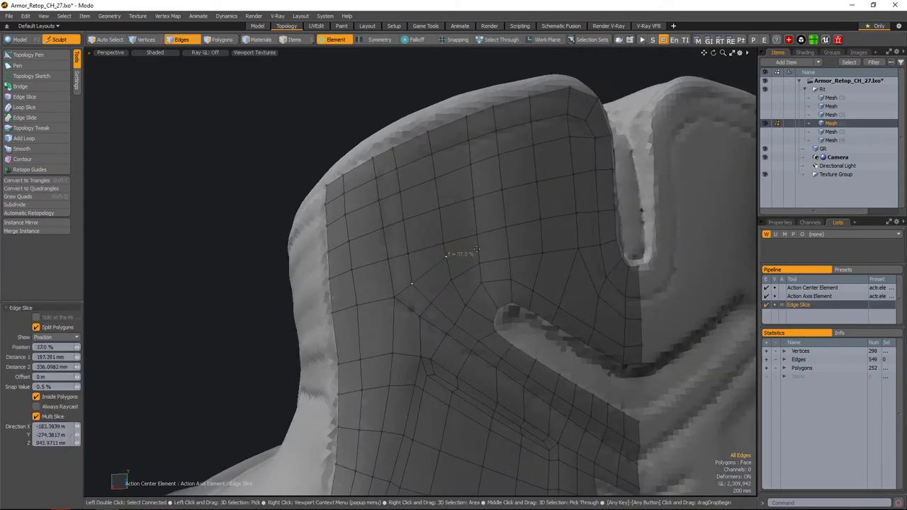
{"action": "mouse_move", "coordinate": [468, 240]}
{"action": "left_mouse_down", "text": "alt"}
{"action": "mouse_move", "coordinate": [562, 243]}
{"action": "mouse_move", "coordinate": [538, 241]}
{"action": "mouse_move", "coordinate": [486, 286]}
{"action": "mouse_move", "coordinate": [482, 236]}
{"action": "left_mouse_up", "text": "alt"}
{"action": "left_click", "coordinate": [562, 243]}
{"action": "key", "text": "q"}
- Select the vertices in the rows around the new cut above the V-shaped groove and even out their spacing
{"action": "key", "text": "1"}
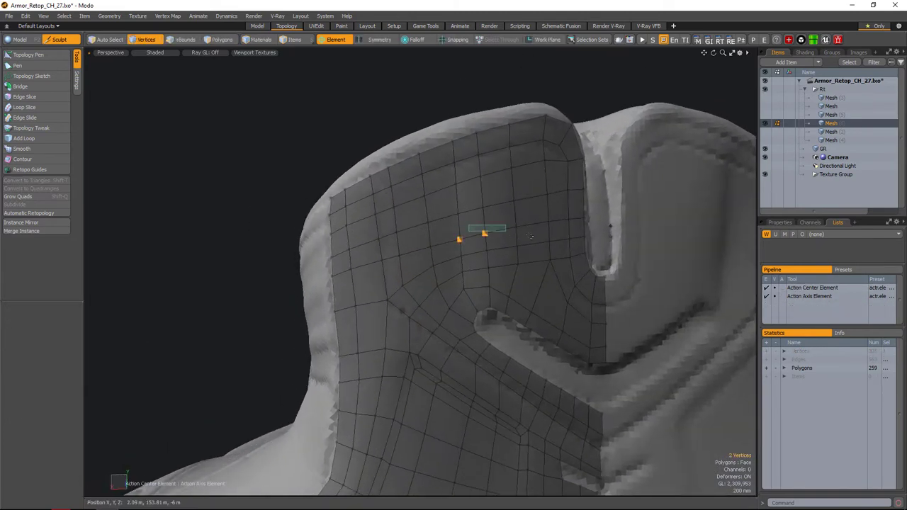
{"action": "key", "text": "alt+s"}
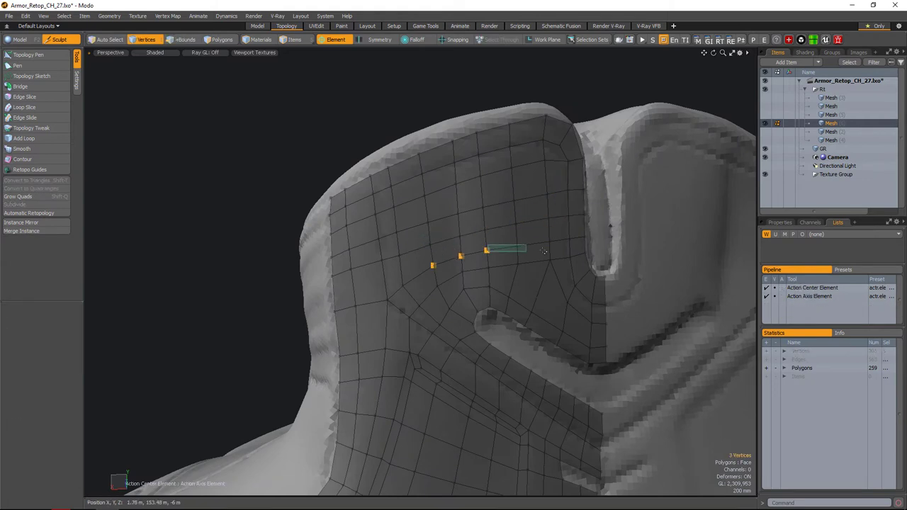
{"action": "left_click_drag", "start_coordinate": [552, 255], "coordinate": [456, 260], "text": "alt"}
{"action": "key", "text": "Up"}
{"action": "left_click", "coordinate": [402, 268]}
{"action": "key", "text": "alt+s"}
{"action": "key", "text": "alt+s"}
{"action": "left_click", "coordinate": [465, 223]}
- Adjust the lower edges of the small open notch at the centre line and slide the nearby strip vertex by about 21%
{"action": "key", "text": "space"}
{"action": "key", "text": "space"}
{"action": "scroll", "coordinate": [456, 260], "scroll_direction": "down", "scroll_amount": 5}
{"action": "scroll", "coordinate": [478, 306], "scroll_direction": "up", "scroll_amount": 5}
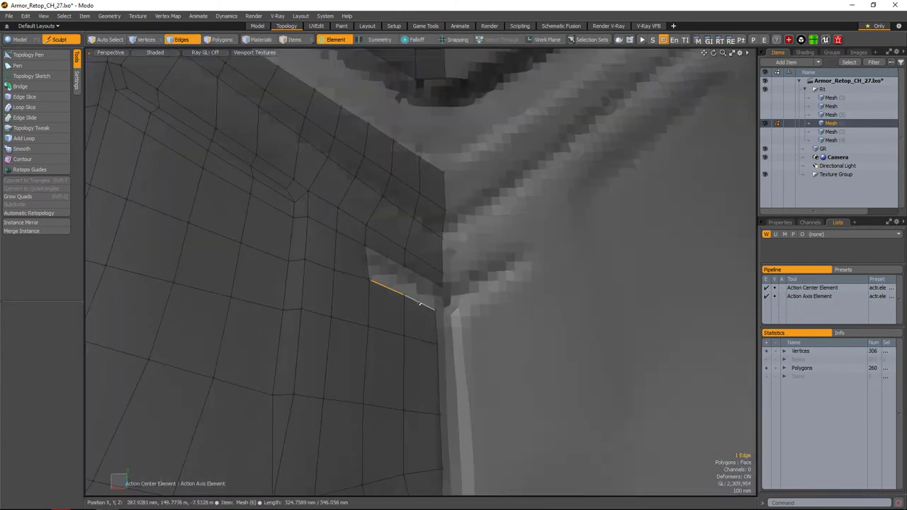
{"action": "left_click", "coordinate": [419, 304], "text": "shift"}
{"action": "key", "text": "w"}
{"action": "left_click_drag", "start_coordinate": [420, 304], "coordinate": [431, 306], "text": "alt"}
{"action": "left_click_drag", "start_coordinate": [409, 224], "coordinate": [405, 239], "text": "alt"}
{"action": "key", "text": "1"}
{"action": "left_click", "coordinate": [391, 248]}
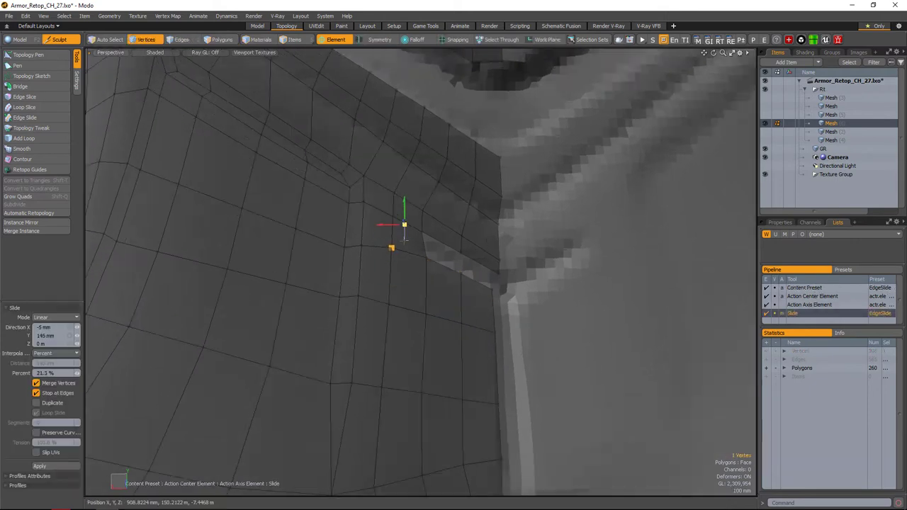
{"action": "key", "text": "q"}
- Slide the vertex outside the V-shaped groove's outer end by about 11% and view the whole back panel as a subdivision surface
{"action": "scroll", "coordinate": [453, 255], "scroll_direction": "down", "scroll_amount": 4}
{"action": "left_click_drag", "start_coordinate": [482, 269], "coordinate": [516, 259], "text": "alt"}
{"action": "left_click", "coordinate": [479, 191]}
{"action": "left_click", "coordinate": [478, 220], "text": "shift"}
{"action": "scroll", "coordinate": [419, 259], "scroll_direction": "up", "scroll_amount": 3}
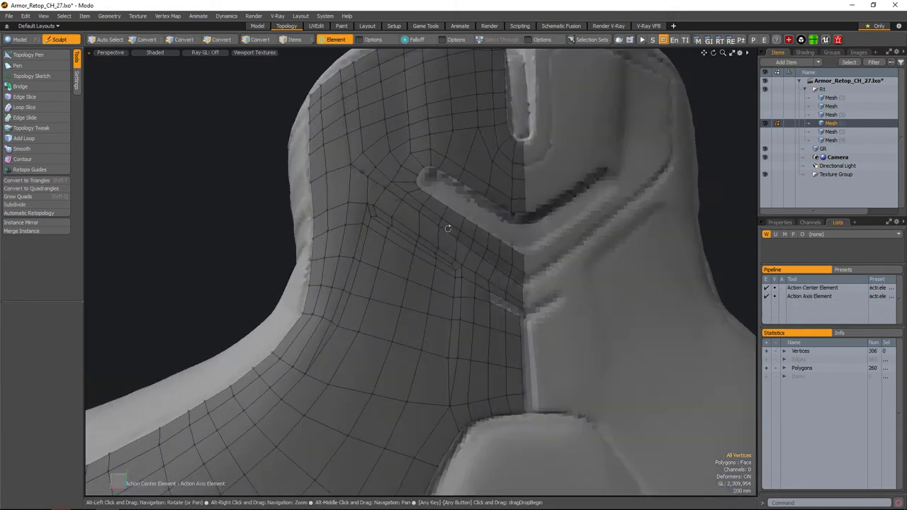
{"action": "left_click_drag", "start_coordinate": [448, 228], "coordinate": [415, 179], "text": "alt"}
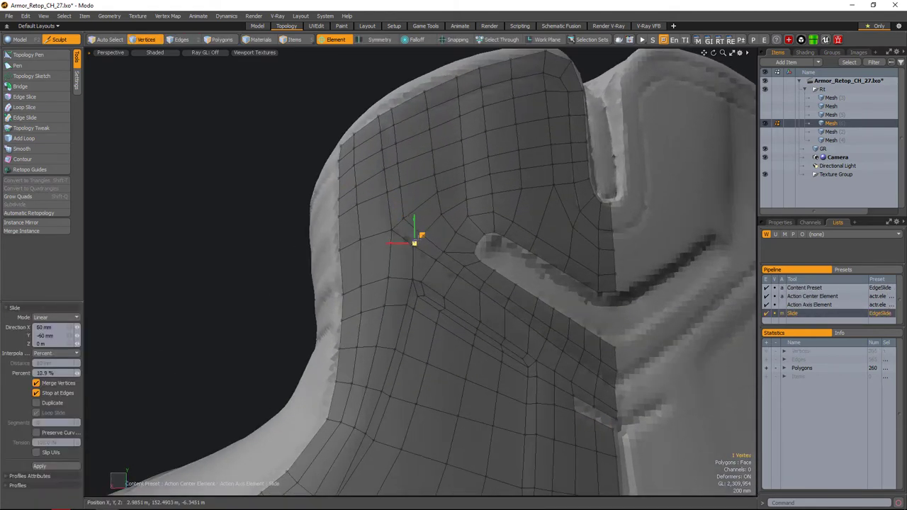
{"action": "scroll", "coordinate": [441, 250], "scroll_direction": "down", "scroll_amount": 3}
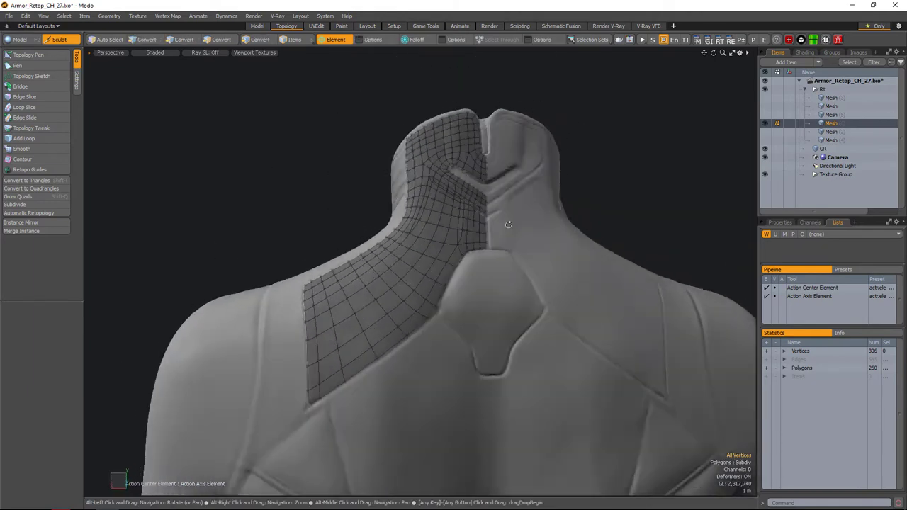